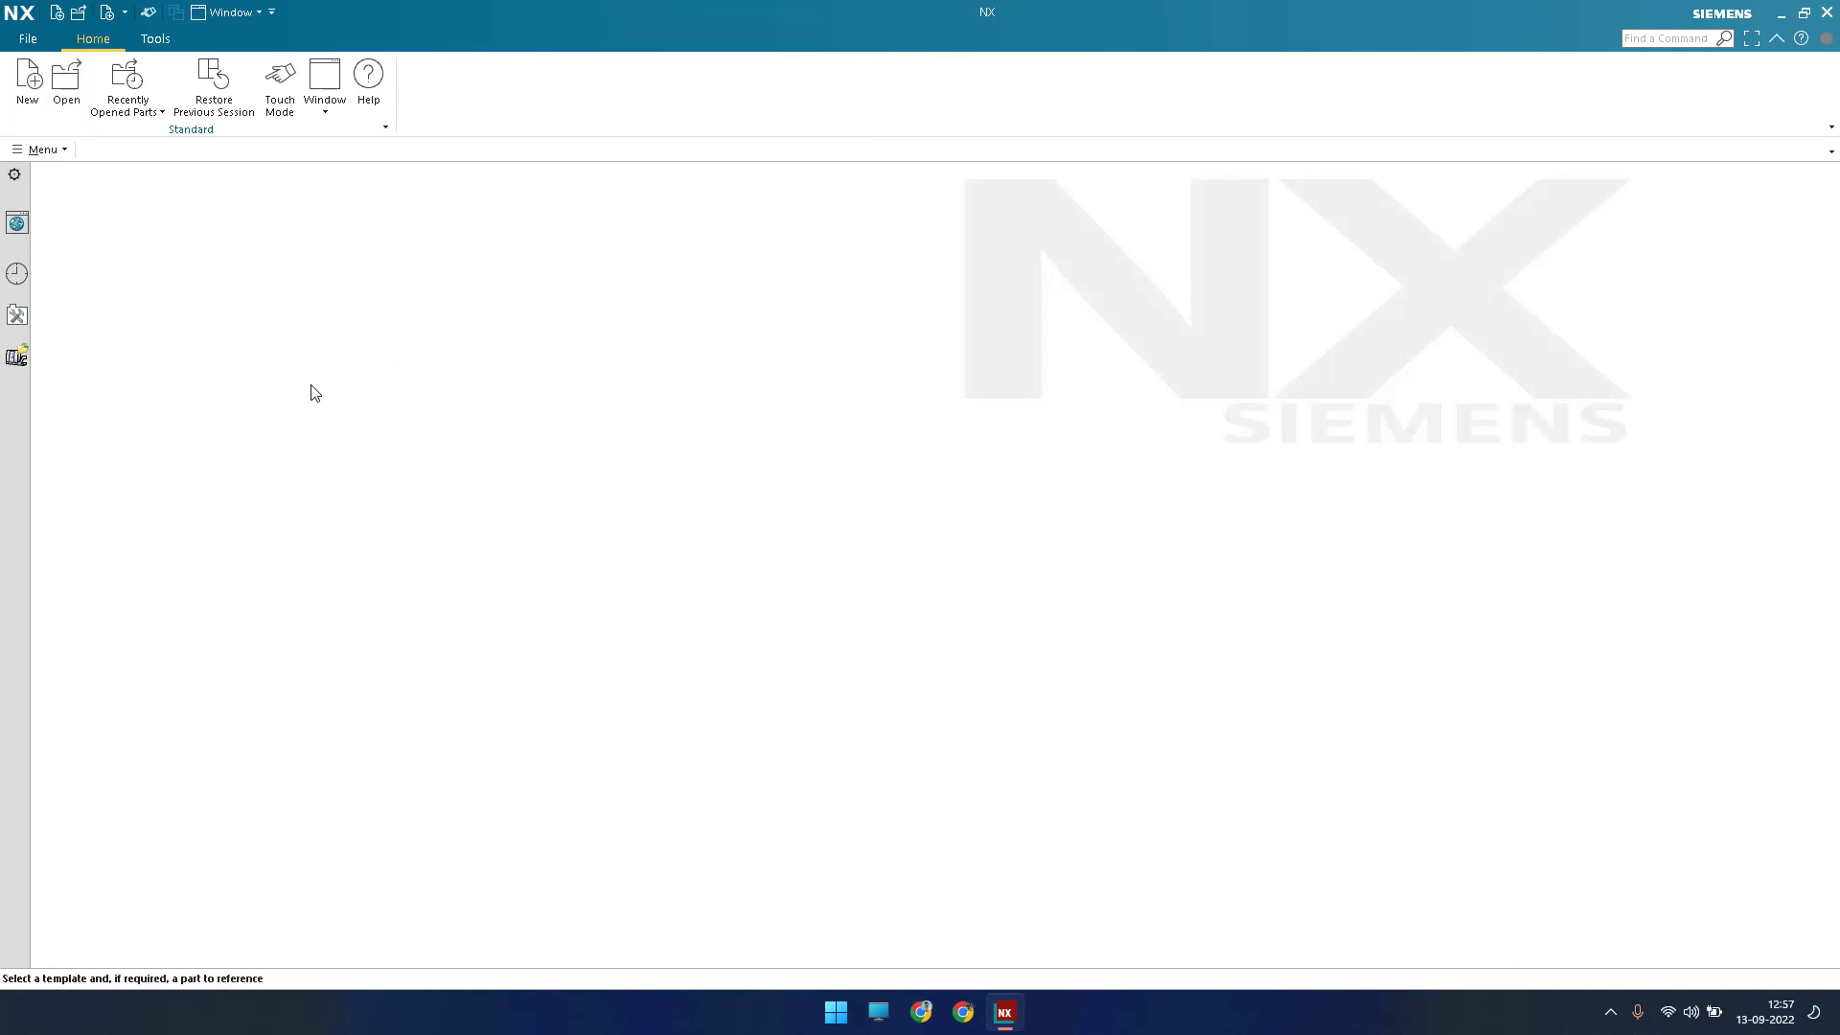
# Create a new millimetre assembly file from the Assembly template, named assembly1.prt in the tripod-stand folder.
pyautogui.click(176, 357)
pyautogui.click(184, 375)
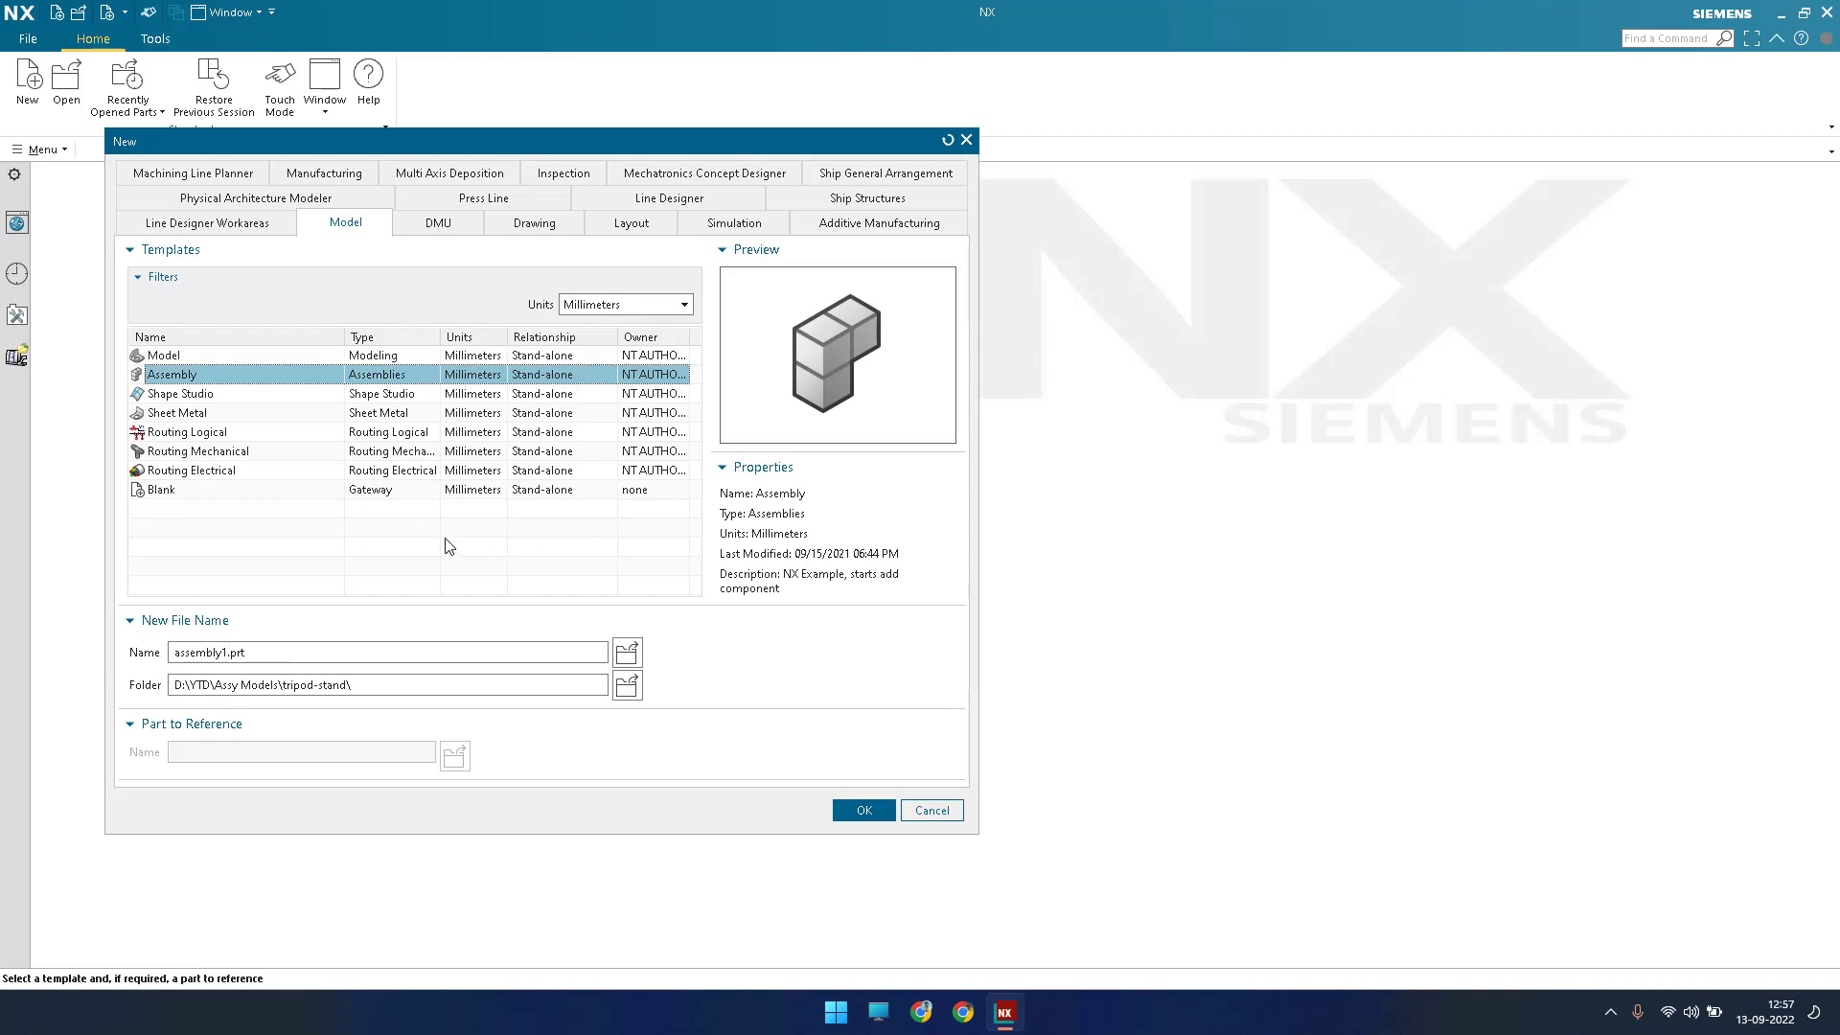
pyautogui.click(849, 810)
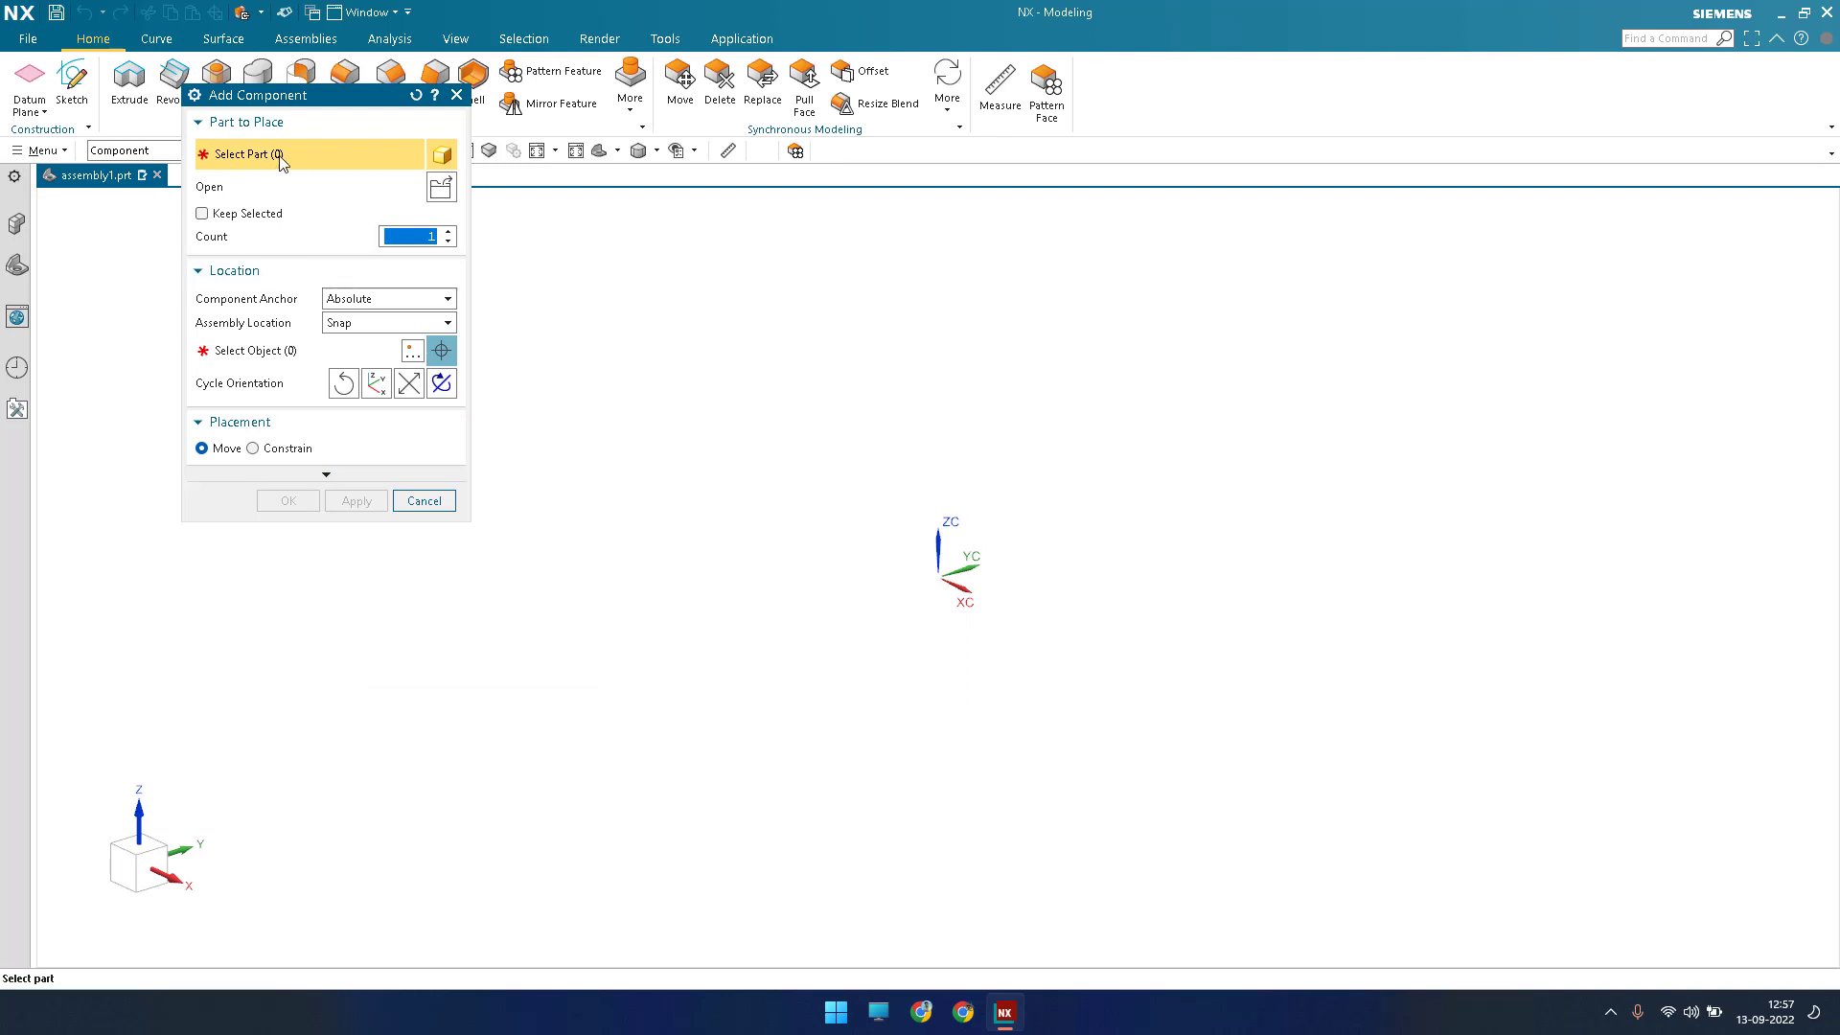
# Add Part 1 through Part 10 from the Desktop's Tripod folder as components, one instance each.
pyautogui.click(441, 187)
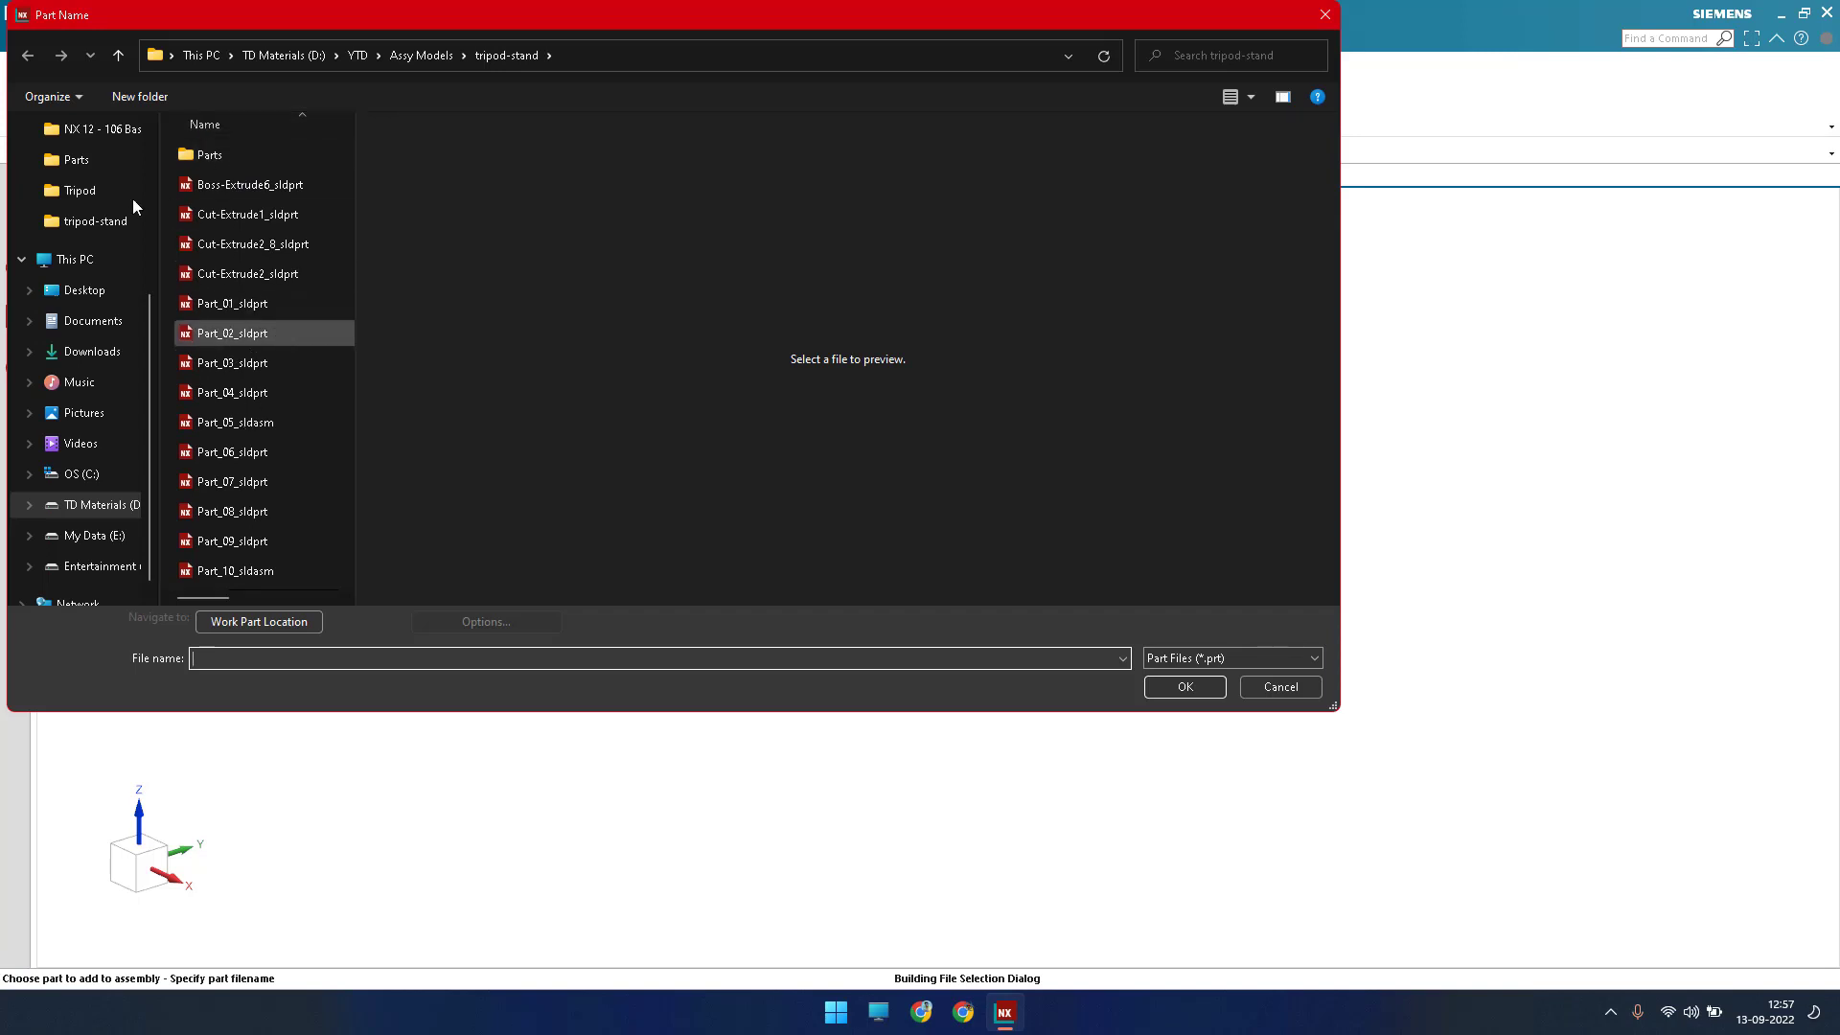
pyautogui.click(78, 195)
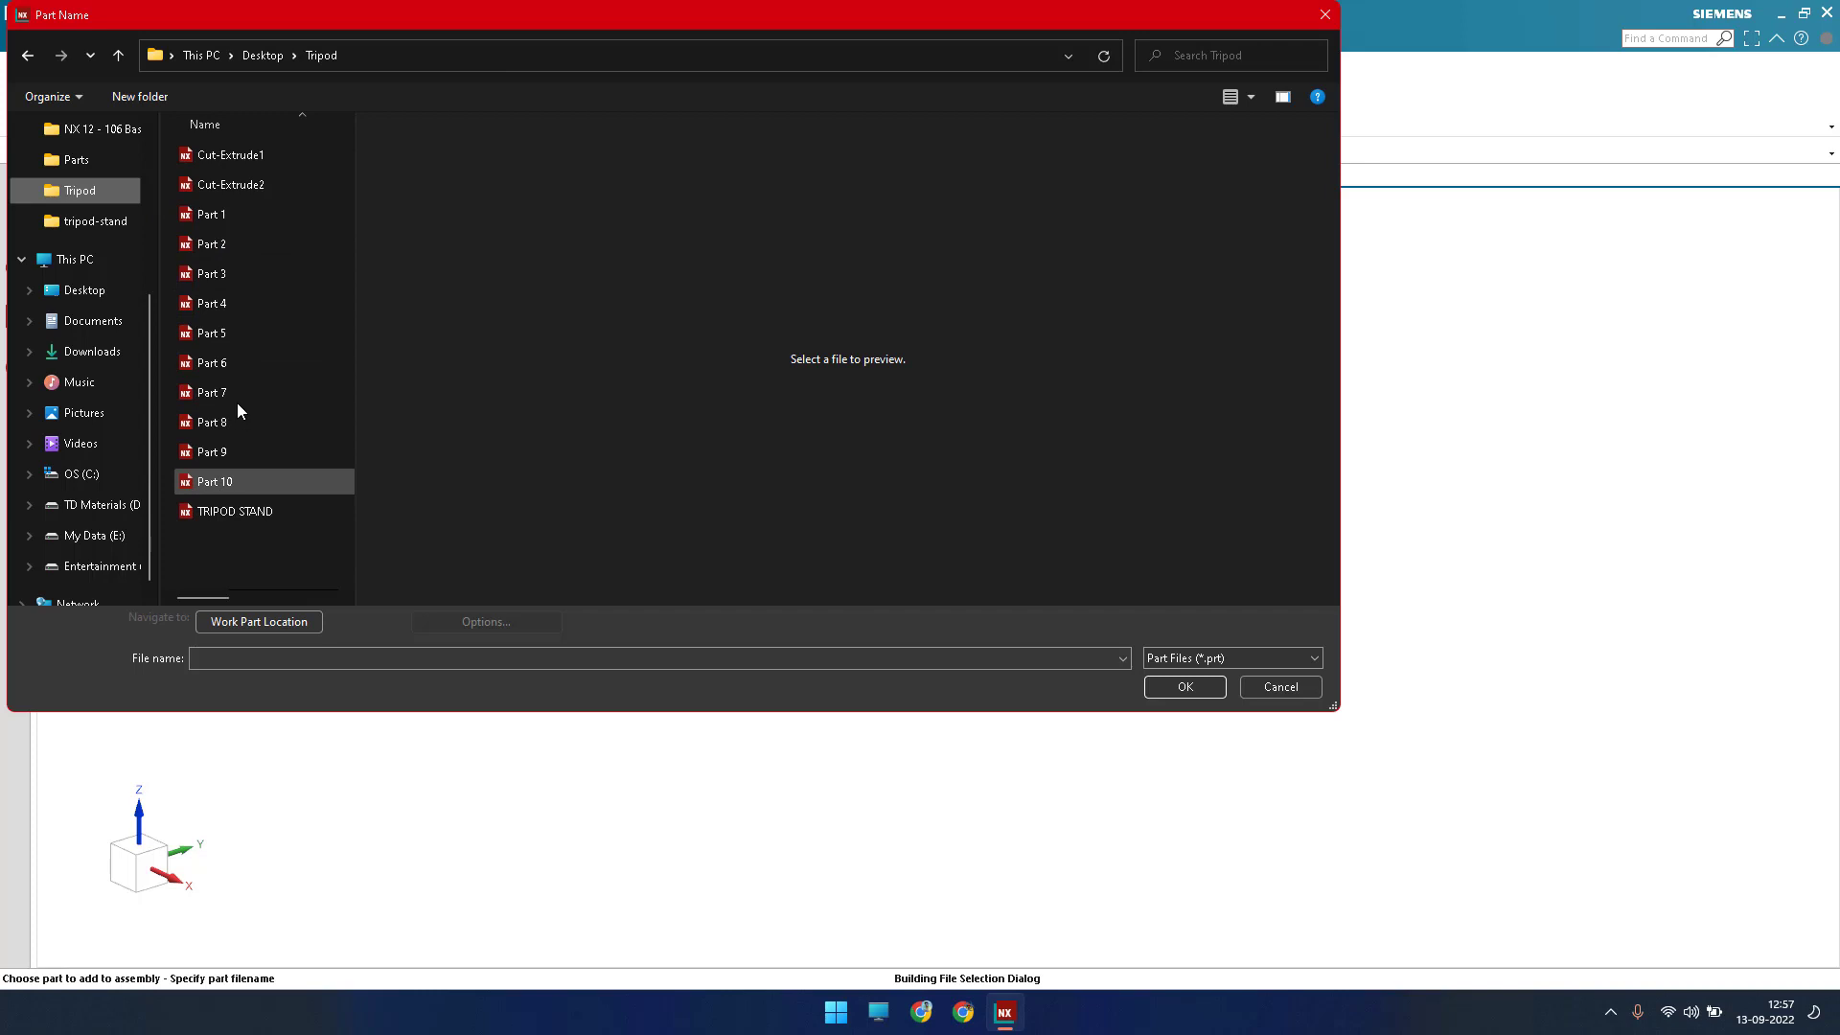
pyautogui.keyDown('shift'); pyautogui.click(249, 482); pyautogui.keyUp('shift')
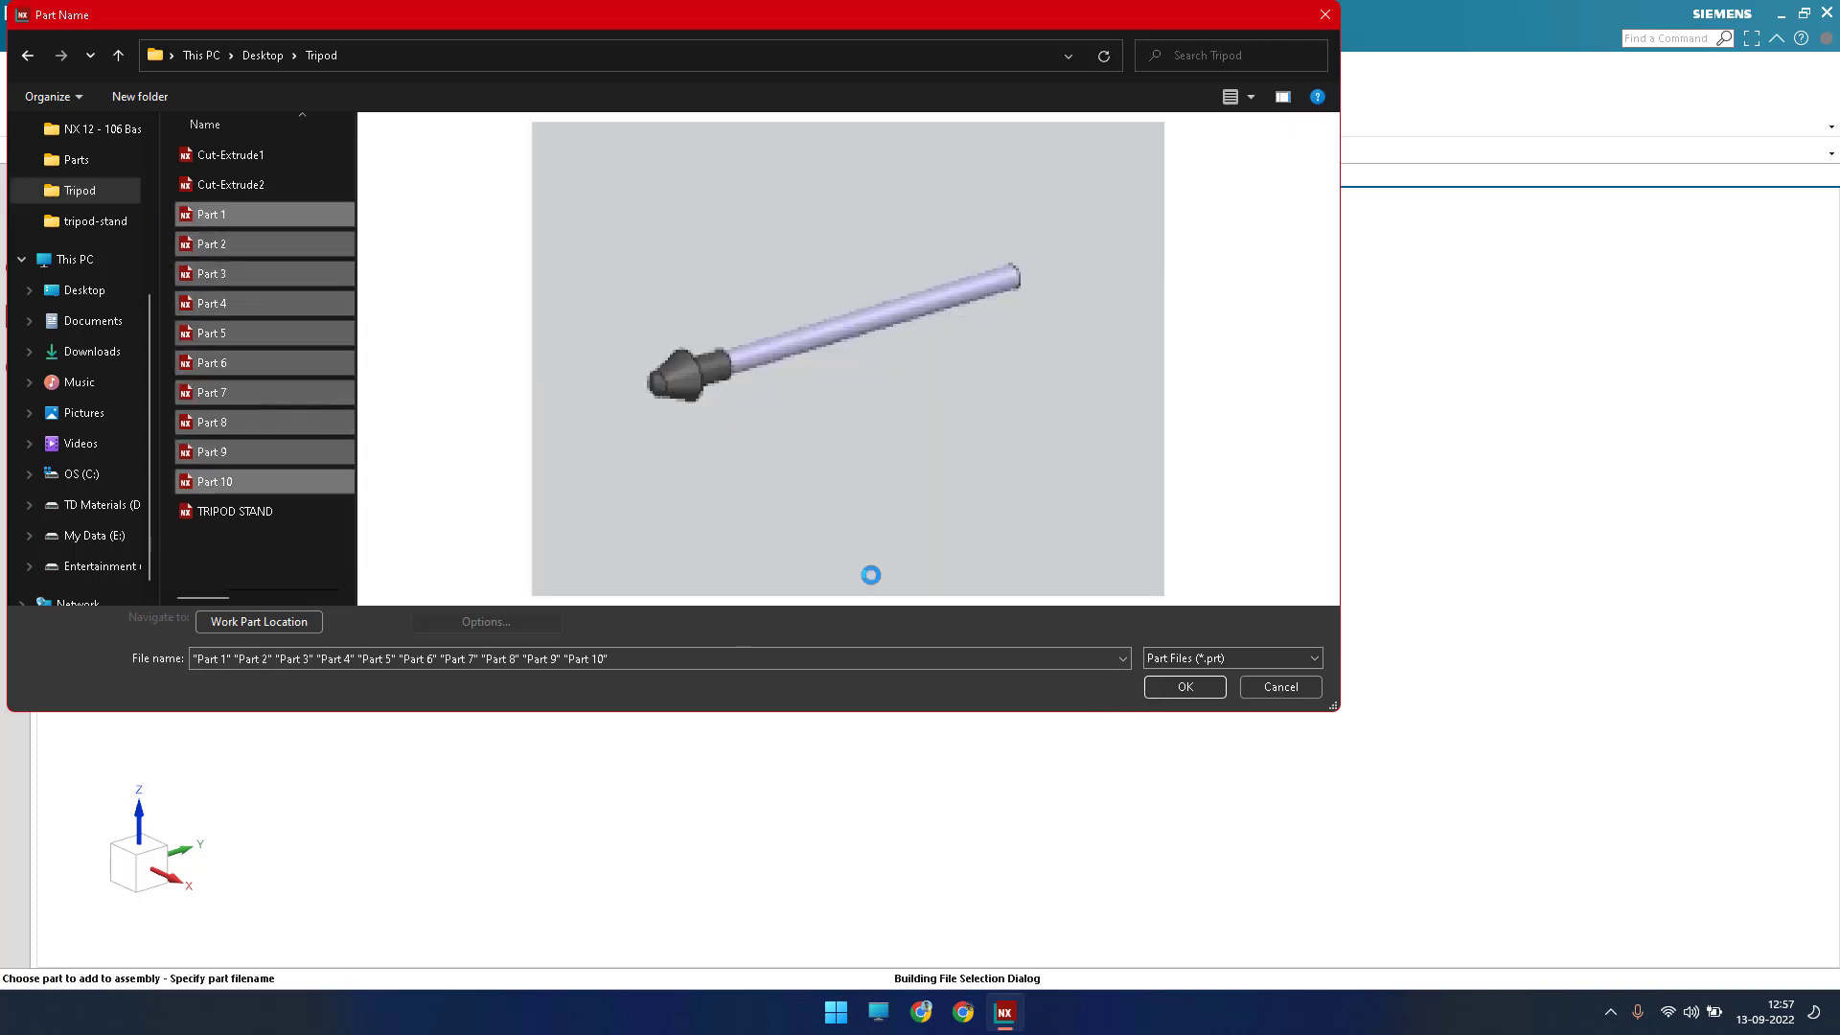
pyautogui.press('Return')
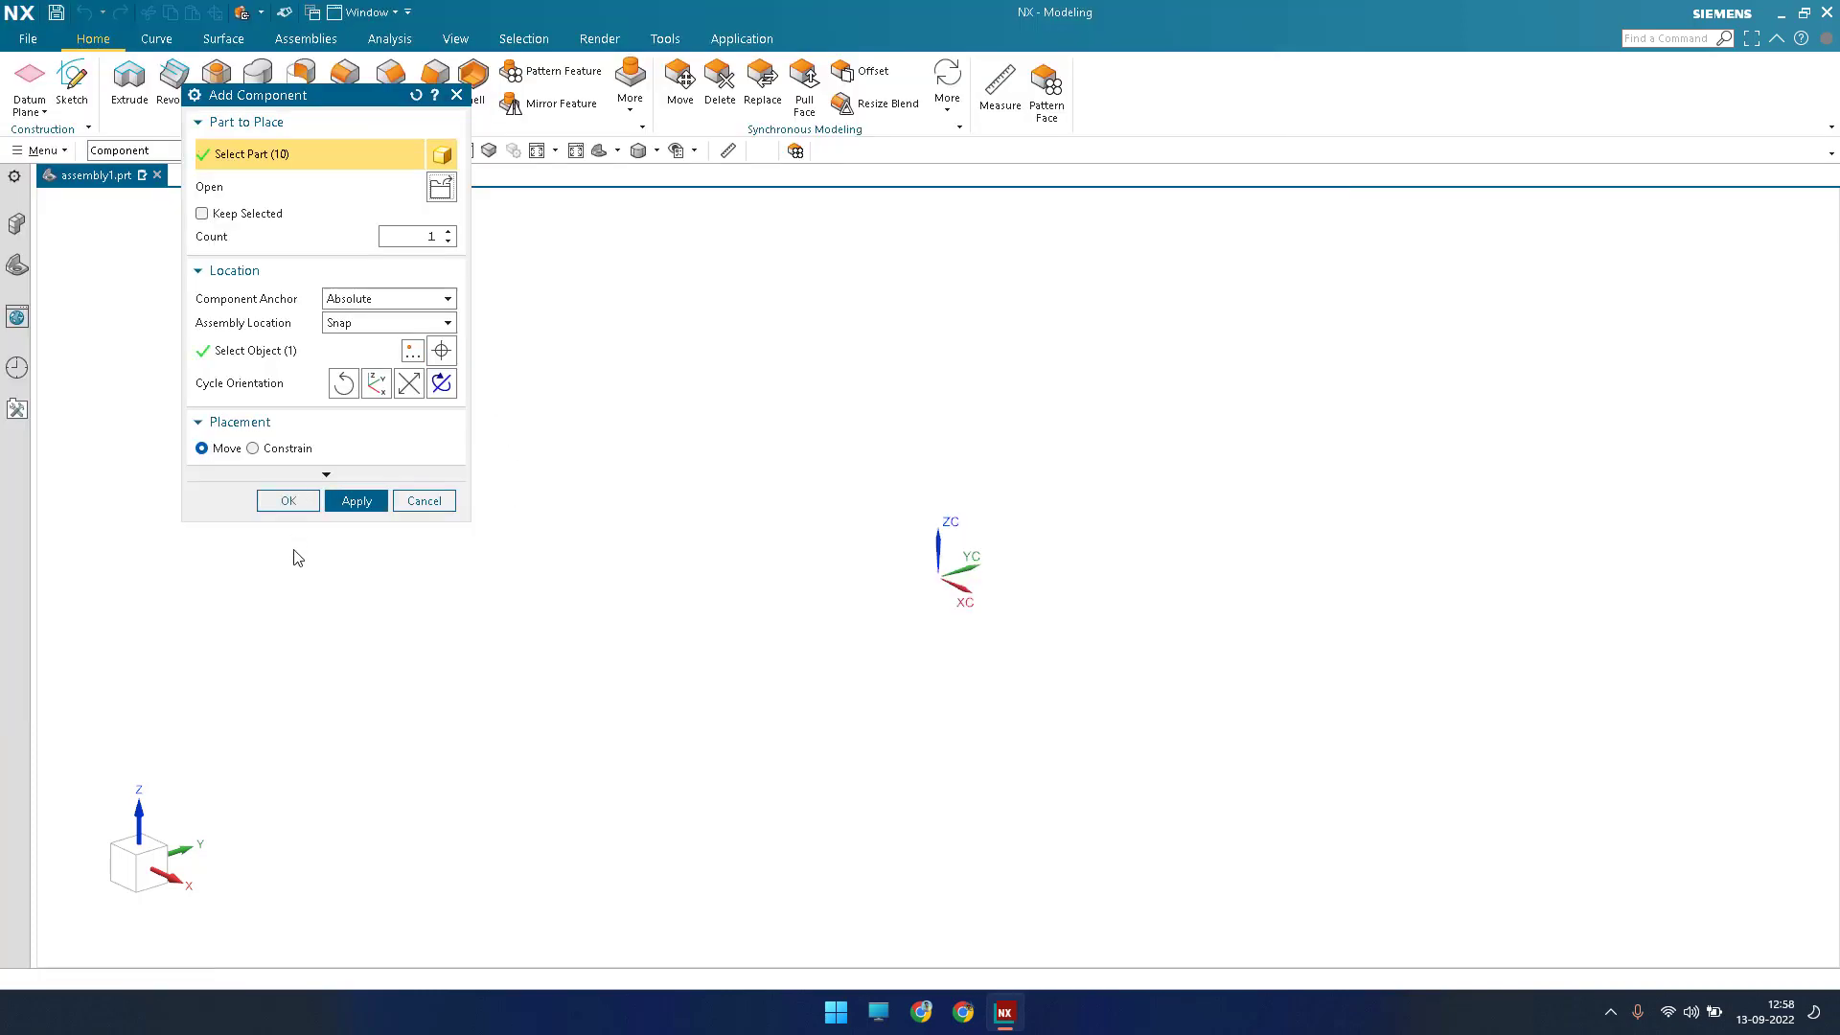
pyautogui.click(288, 554)
pyautogui.scroll(-7, 930, 517)
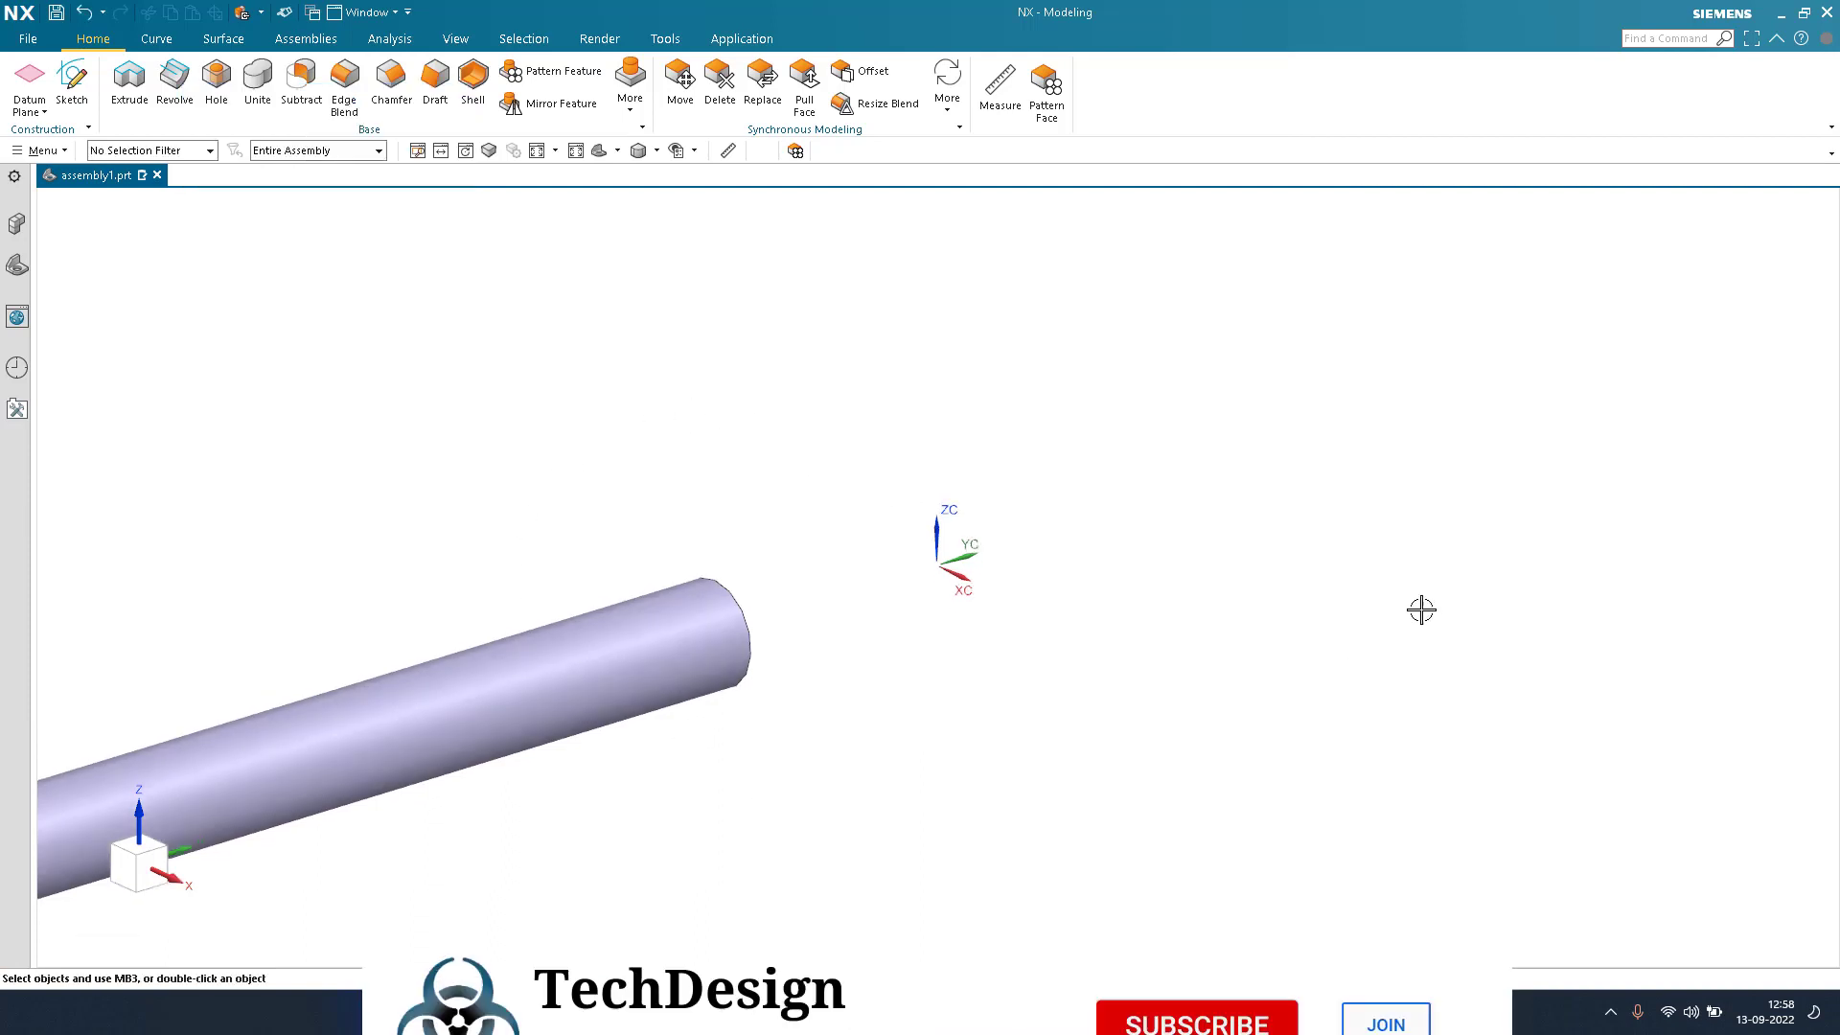
pyautogui.scroll(-3, 929, 518)
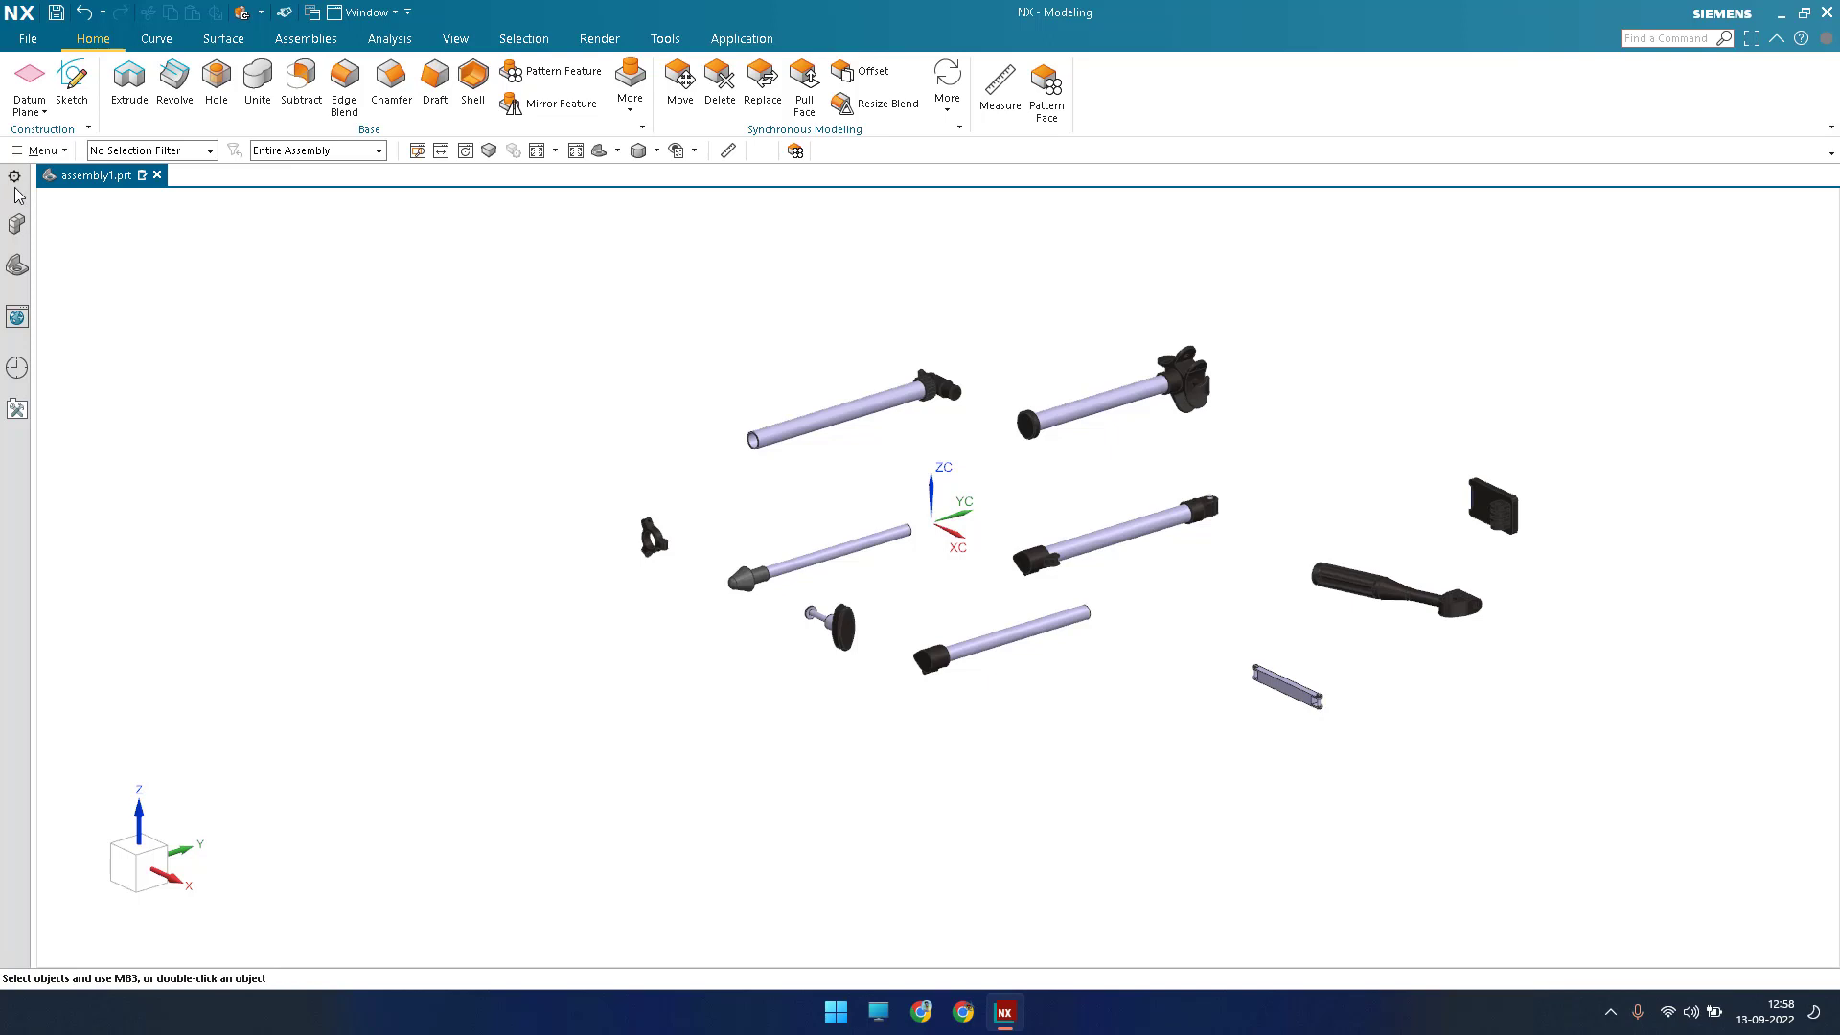
# Show the assembly's component tree and pin it open beside the model.
pyautogui.click(29, 225)
pyautogui.click(15, 176)
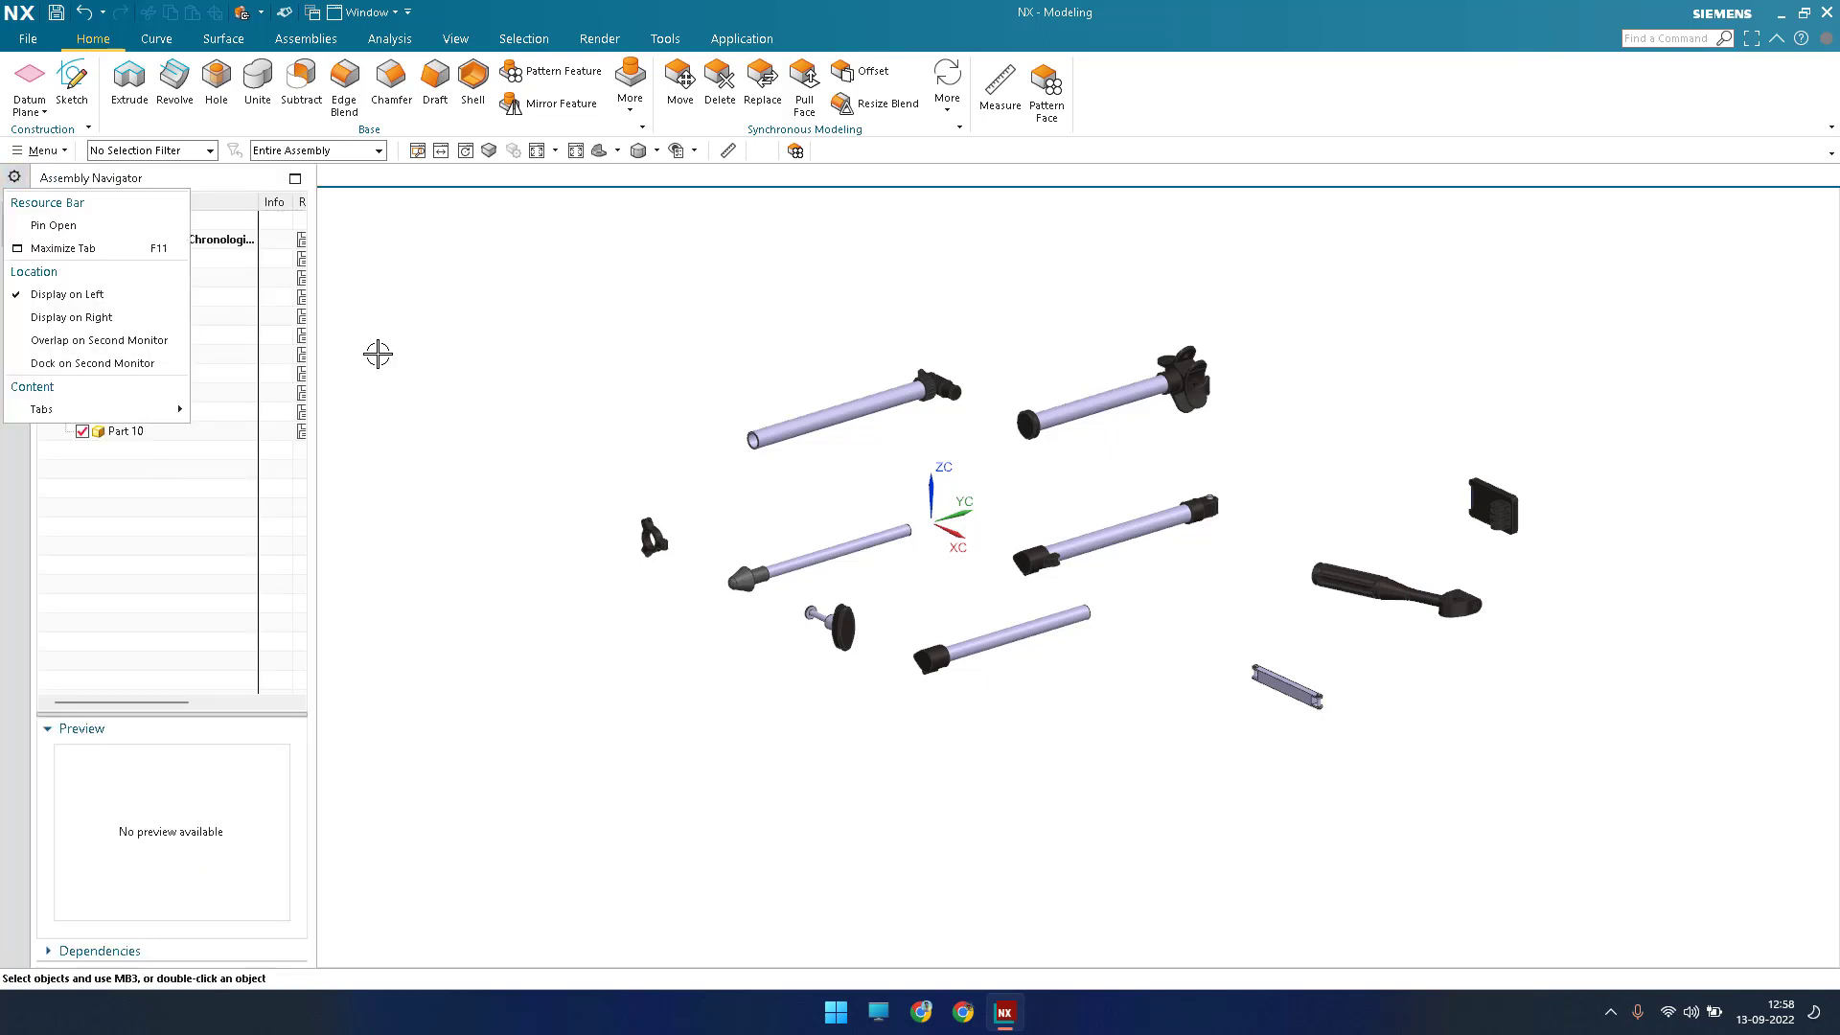
pyautogui.click(61, 224)
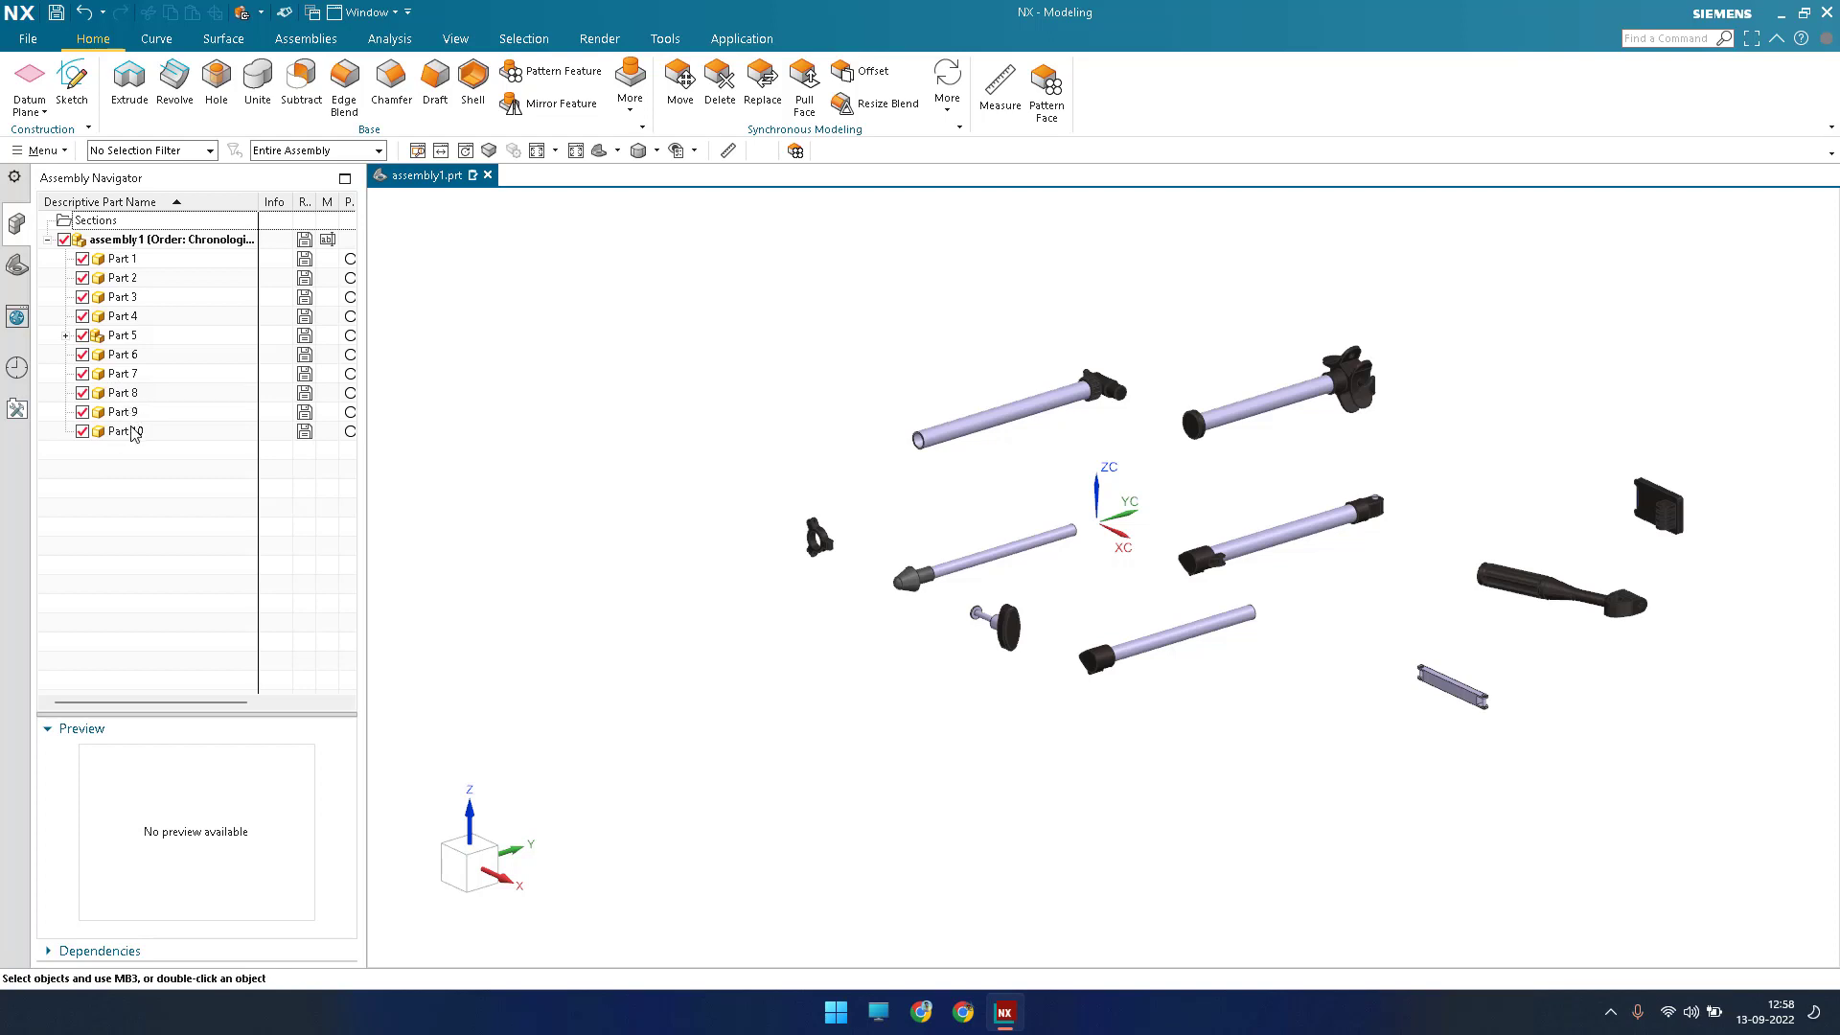
pyautogui.press('End')
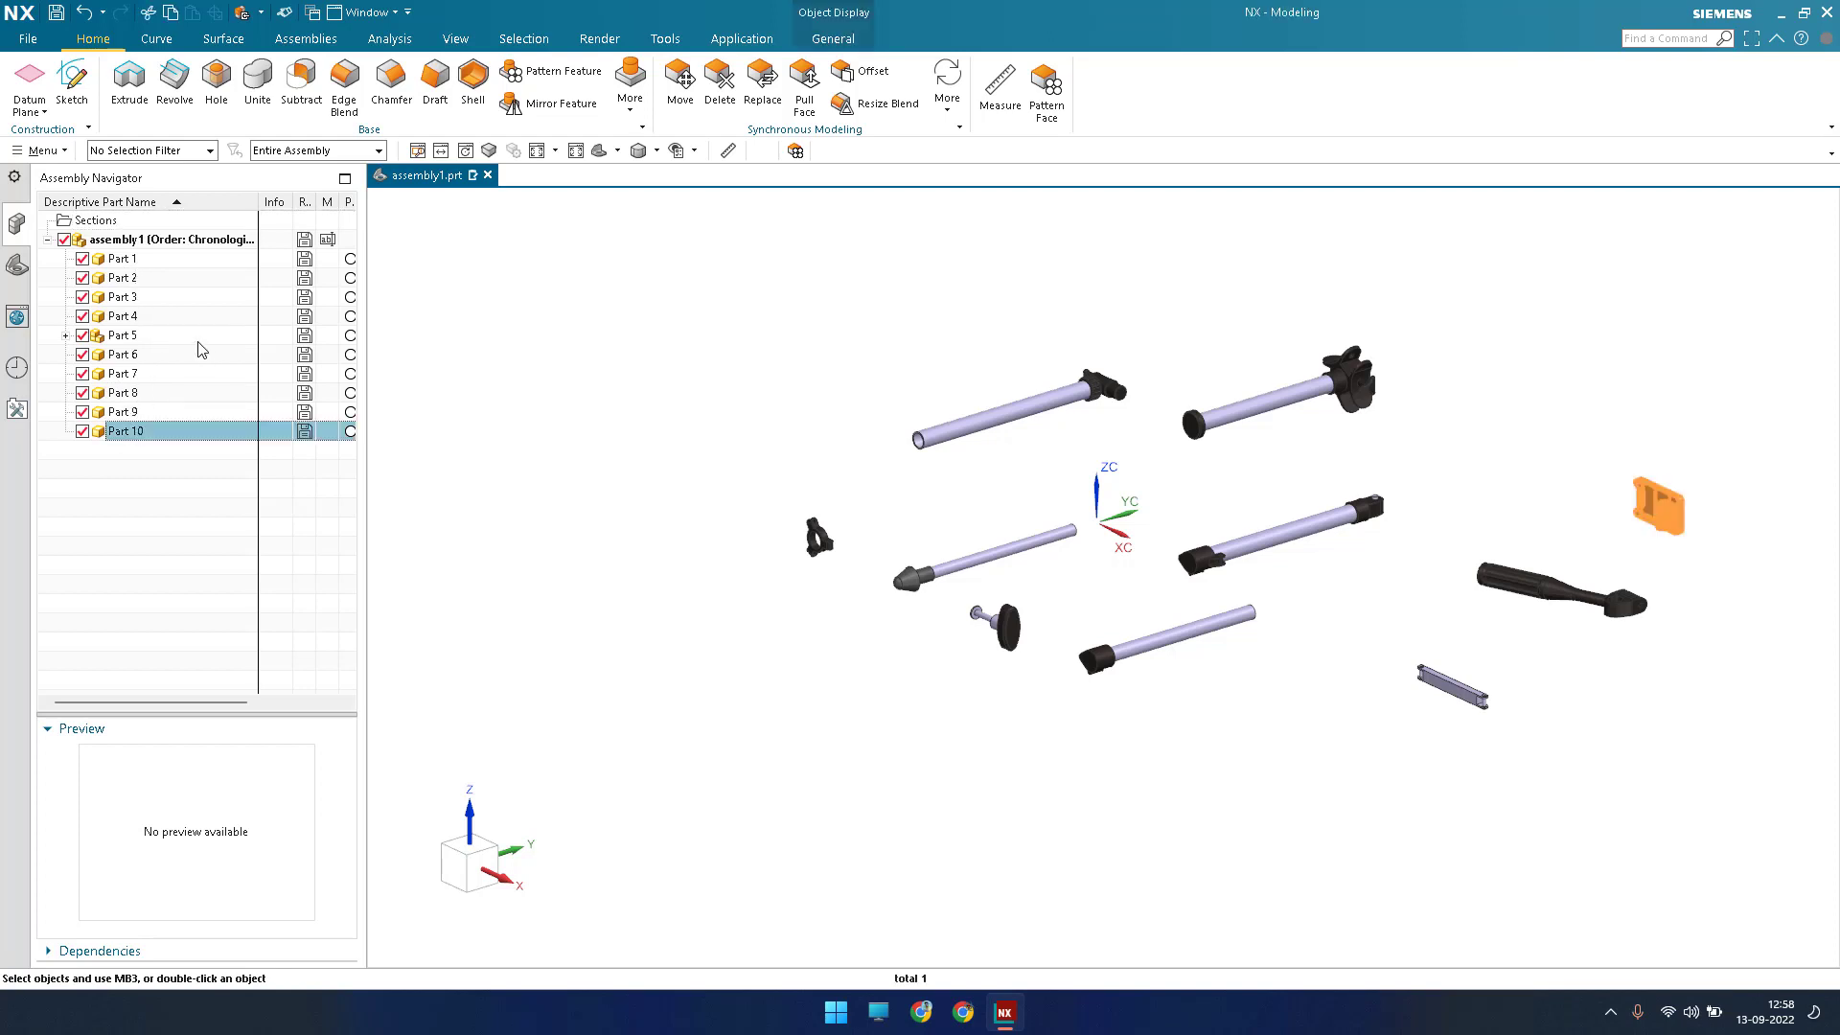
pyautogui.press('Home')
pyautogui.press('Escape')
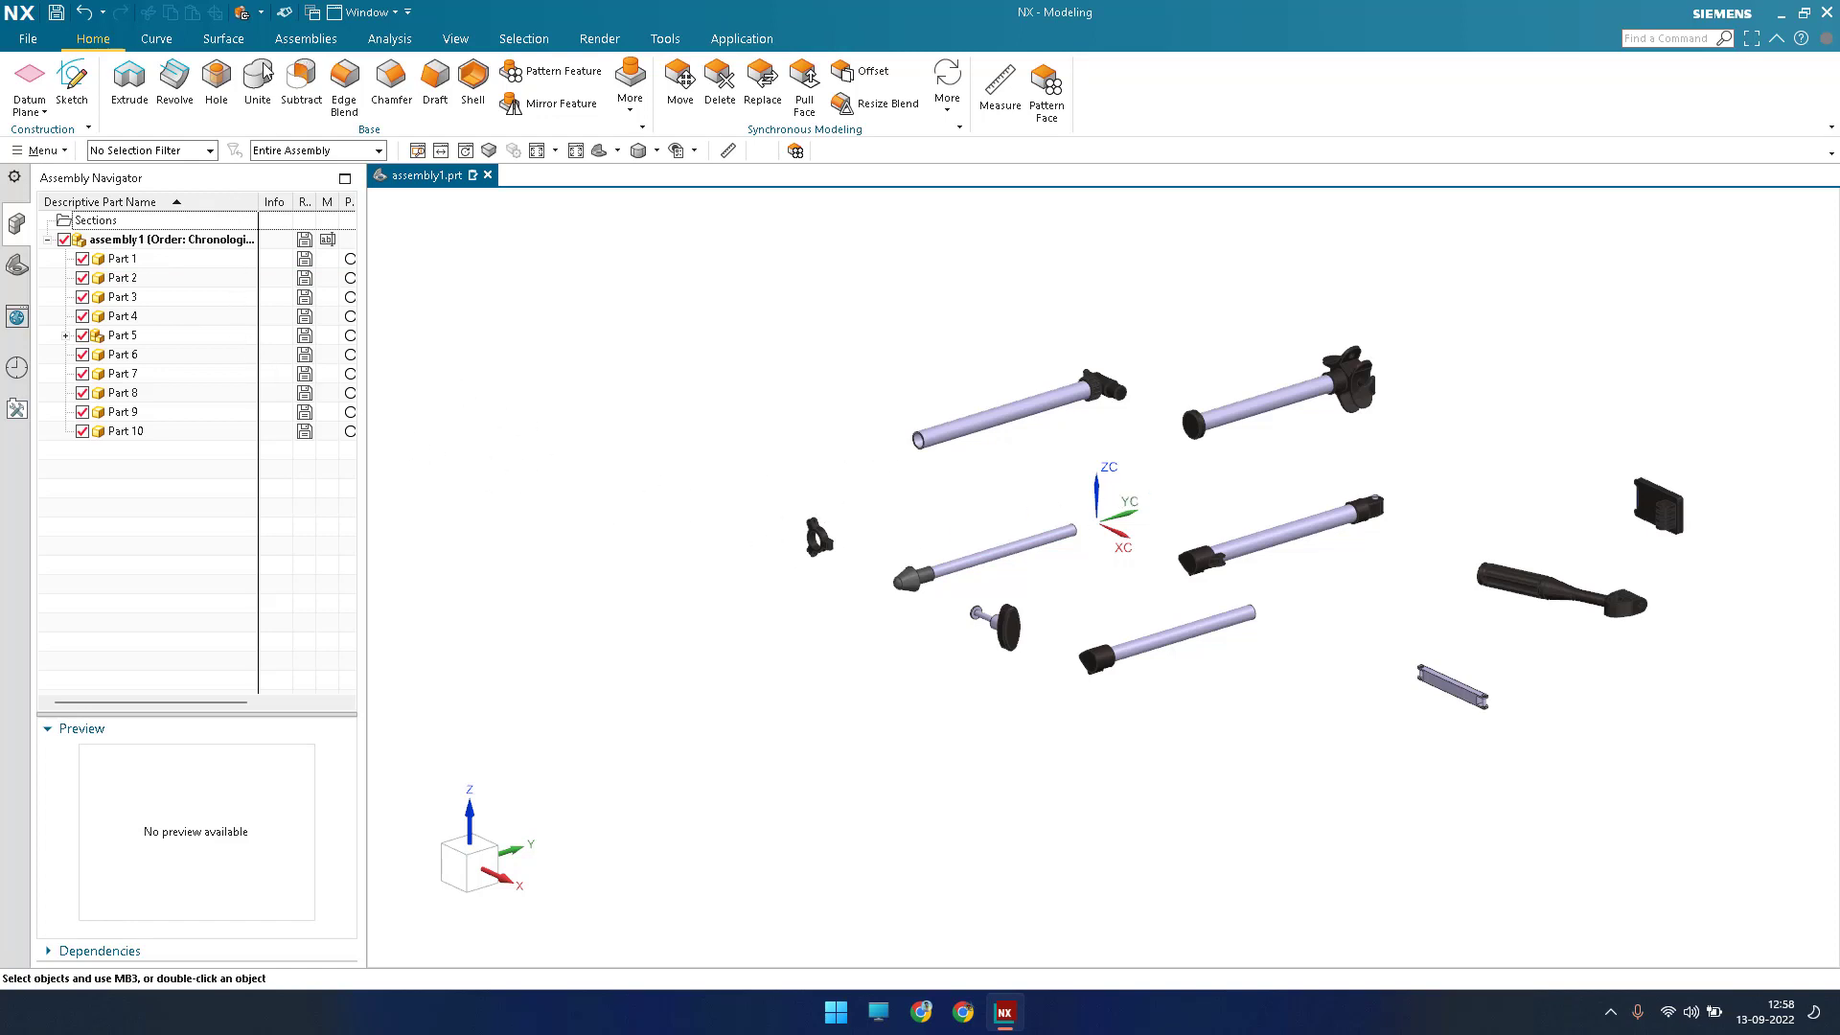
# Hide all components of the assembly except Part 5.
pyautogui.click(305, 39)
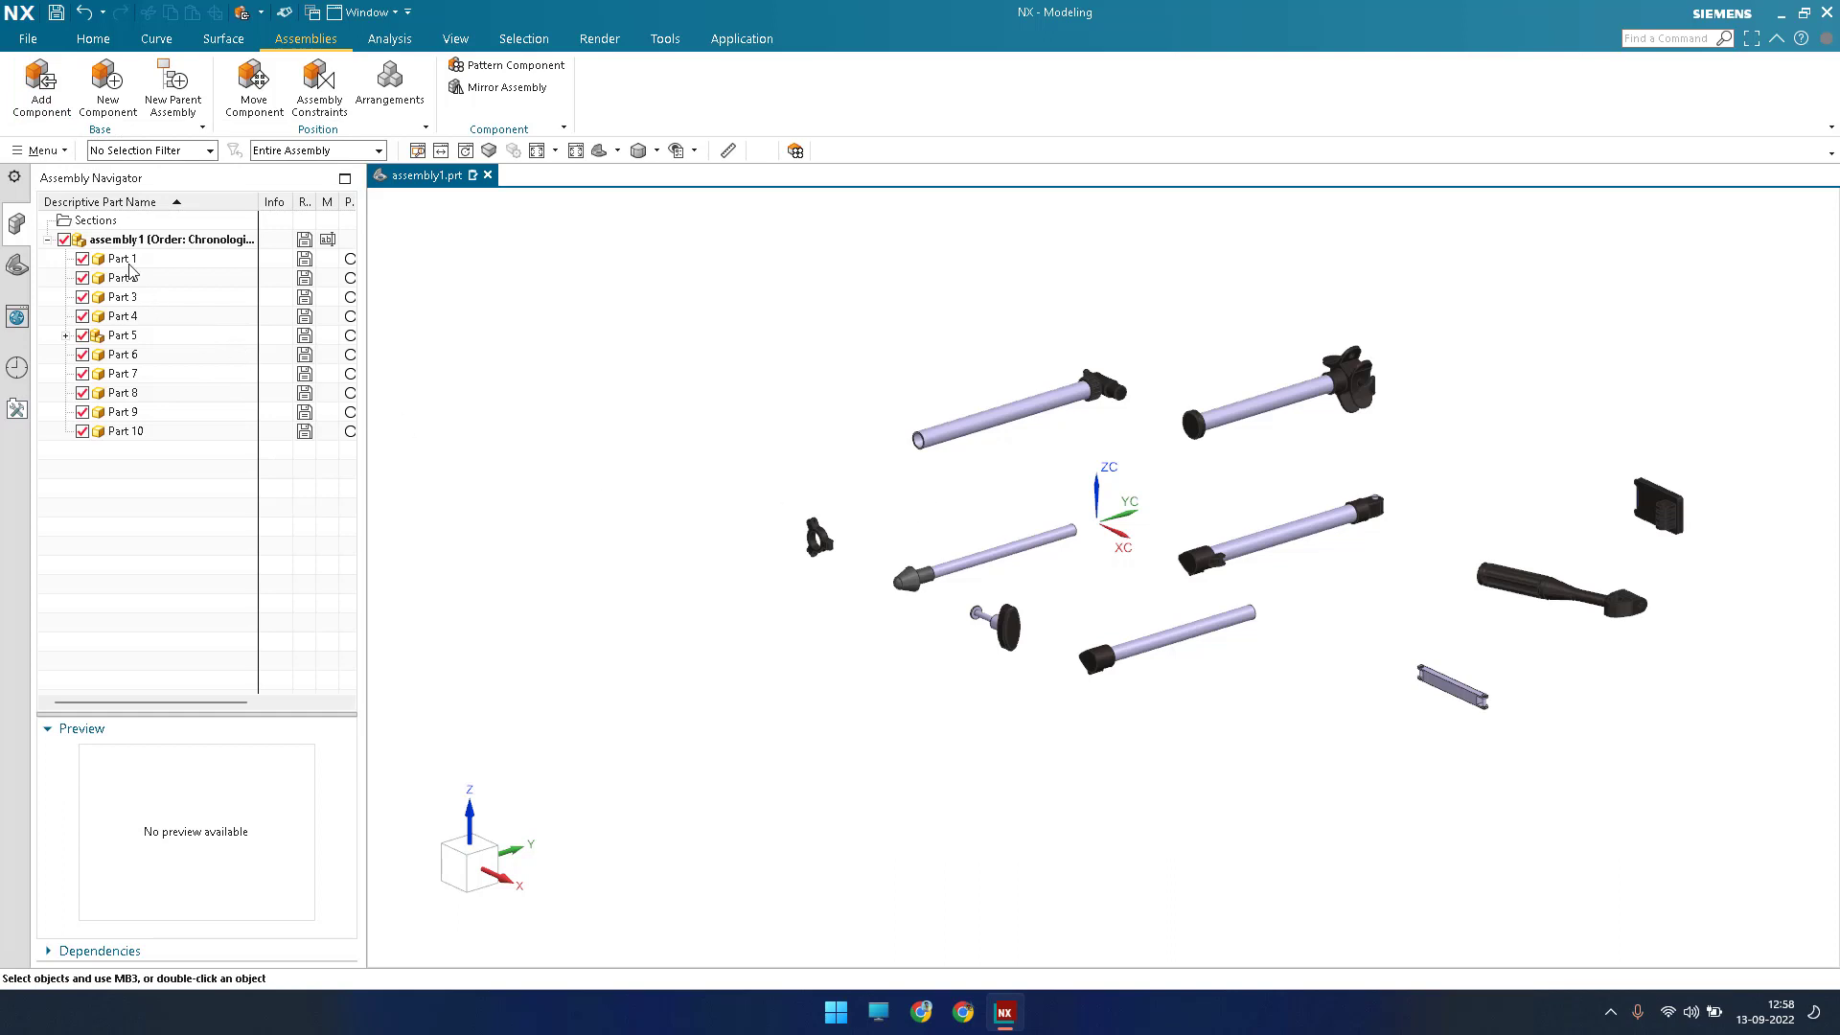
pyautogui.click(121, 260)
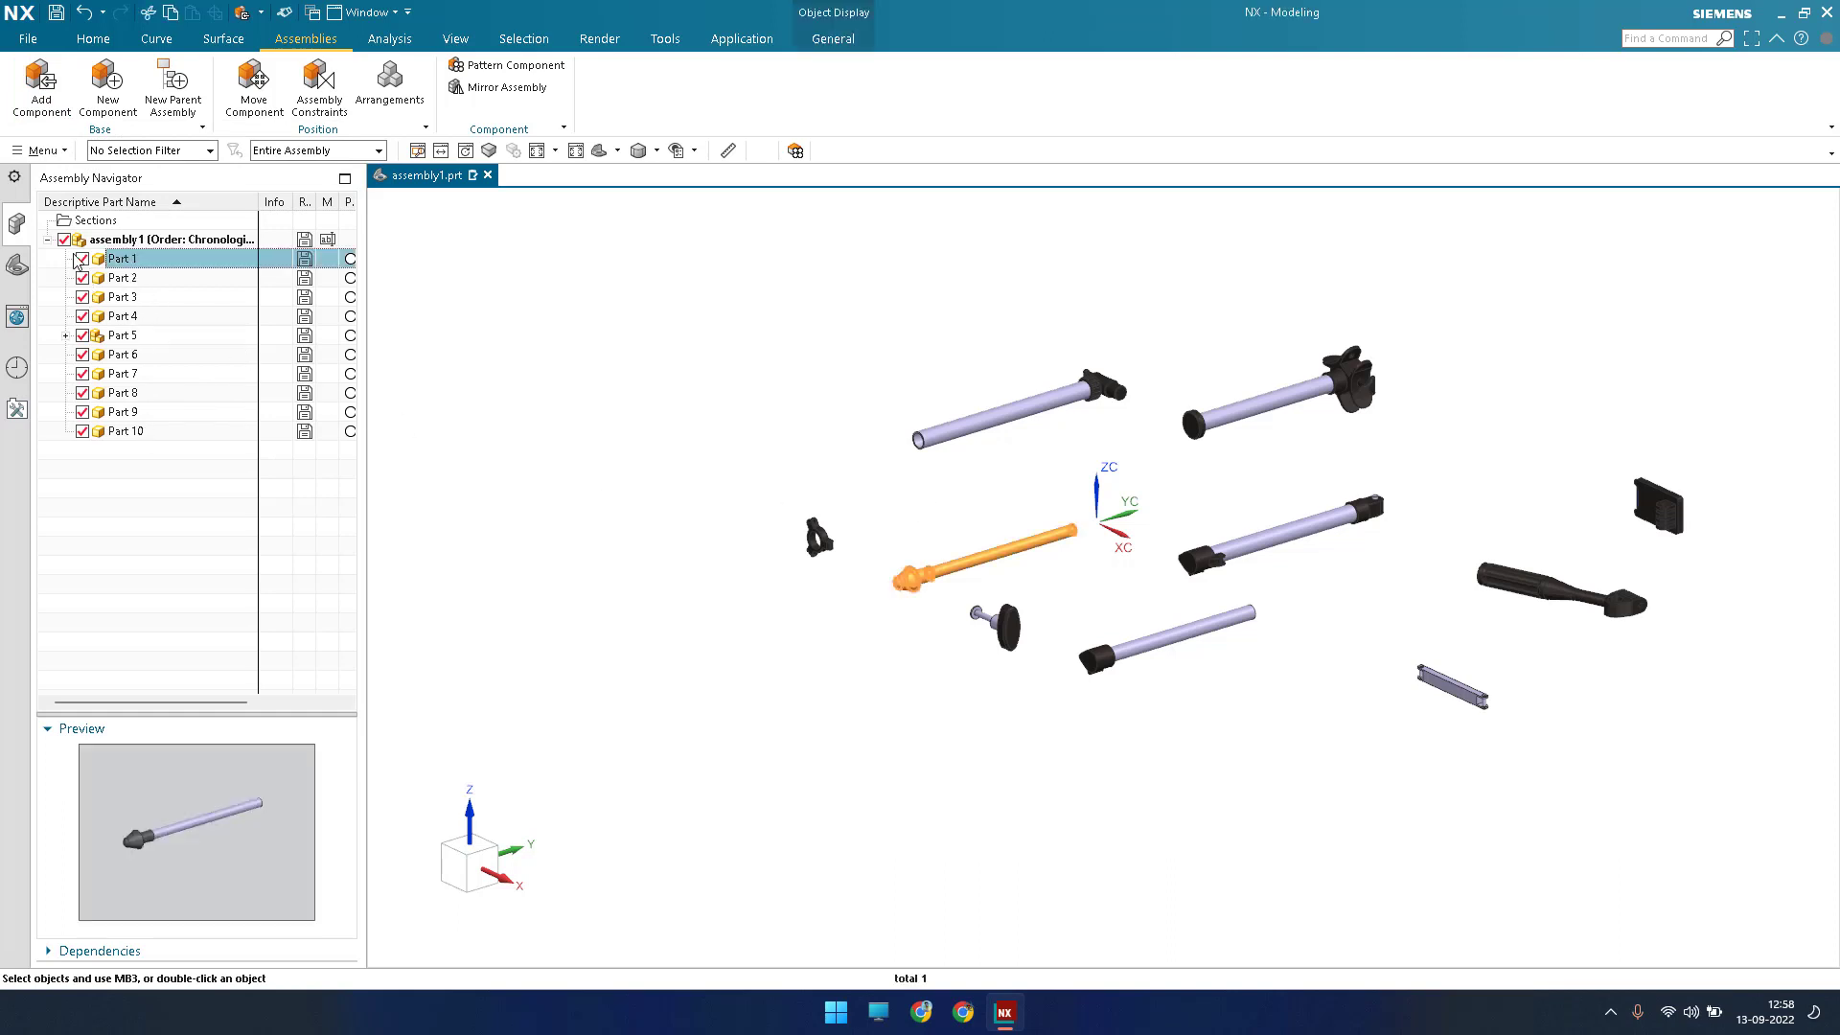
pyautogui.hotkey('ctrl', 'a')
pyautogui.hotkey('ctrl', 'b')
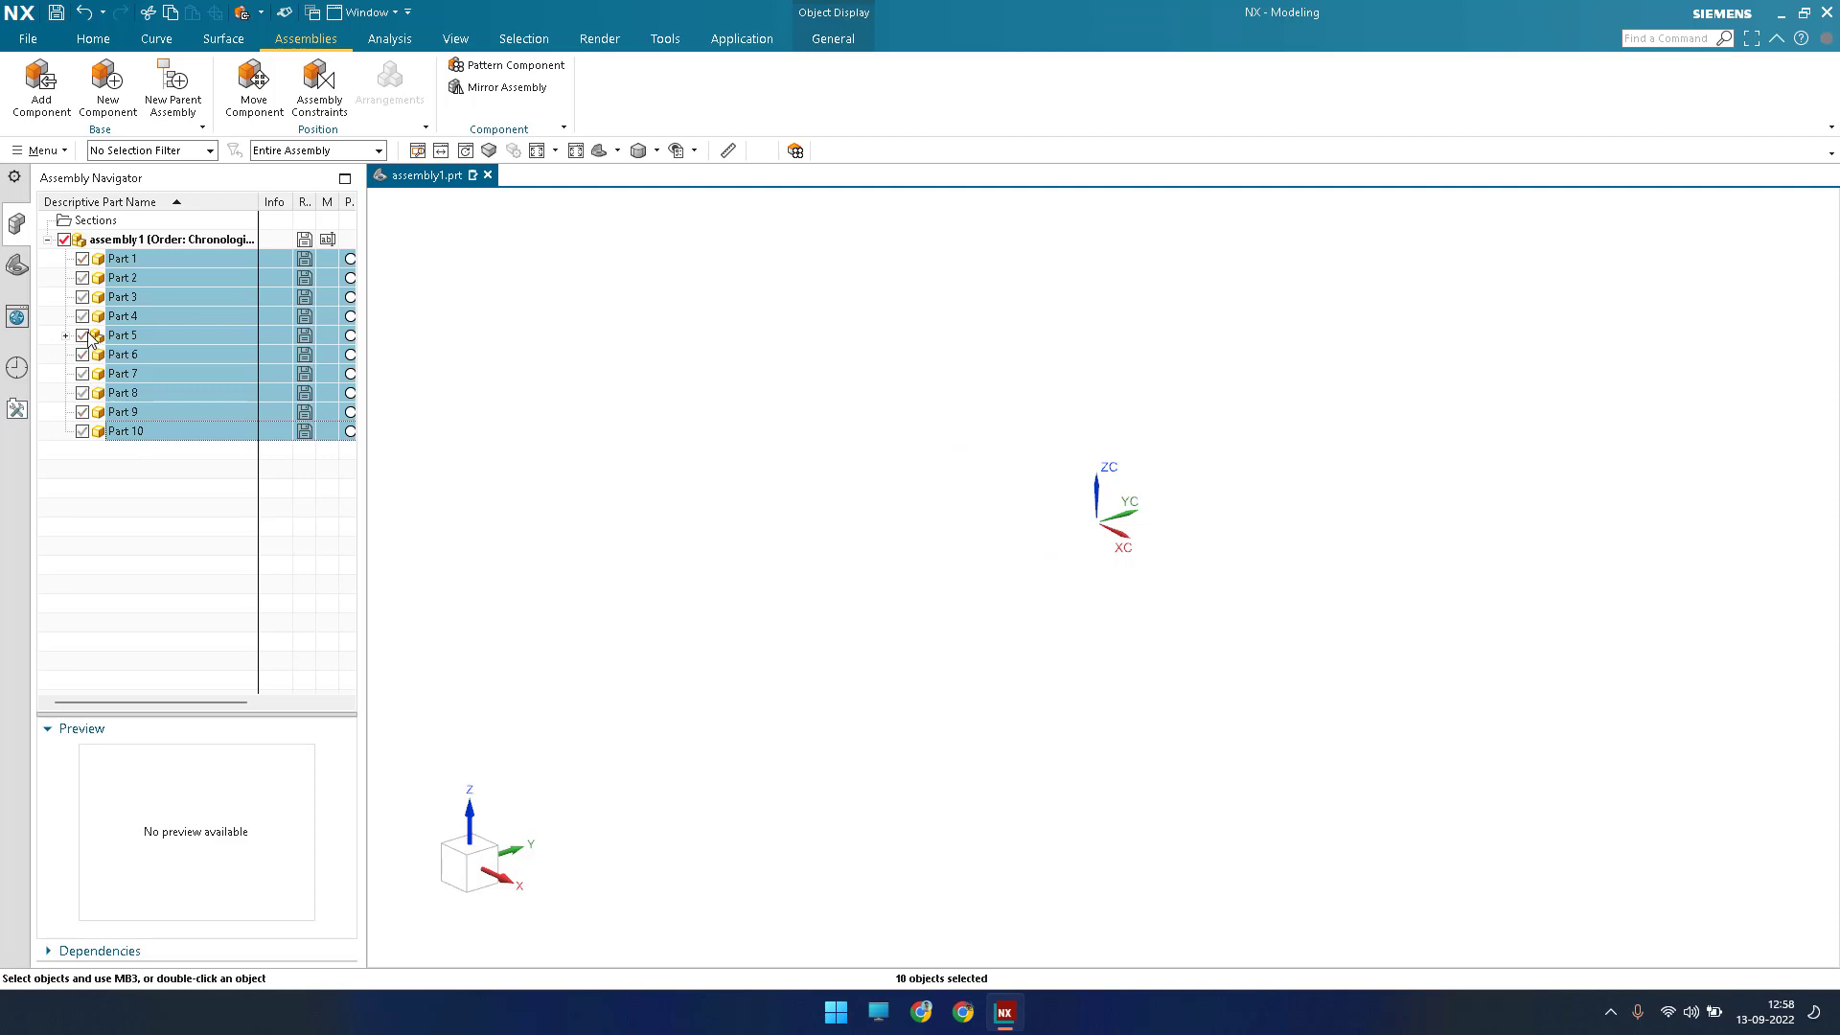
pyautogui.hotkey('ctrl', 'shift', 'k')
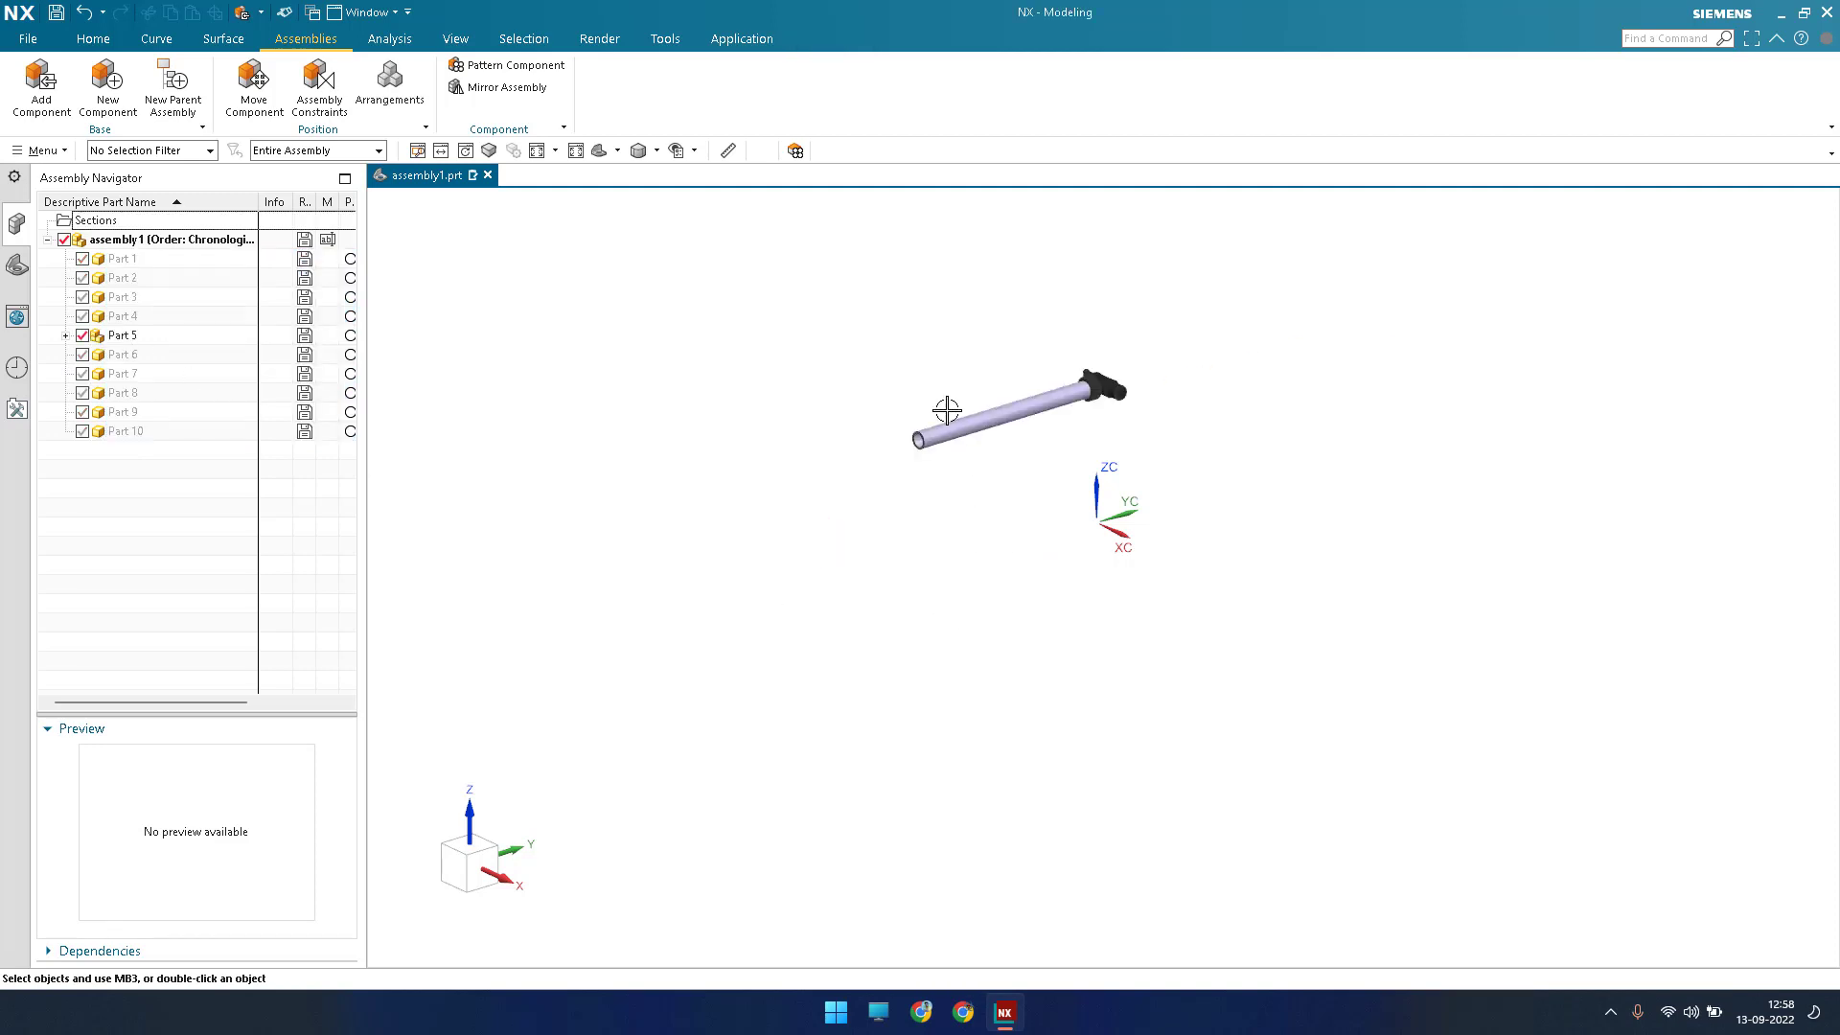
# Examine Part 5 from several directions, ending with its tube standing upright.
pyautogui.click(959, 419)
pyautogui.scroll(4, 970, 426)
pyautogui.scroll(-3, 997, 422)
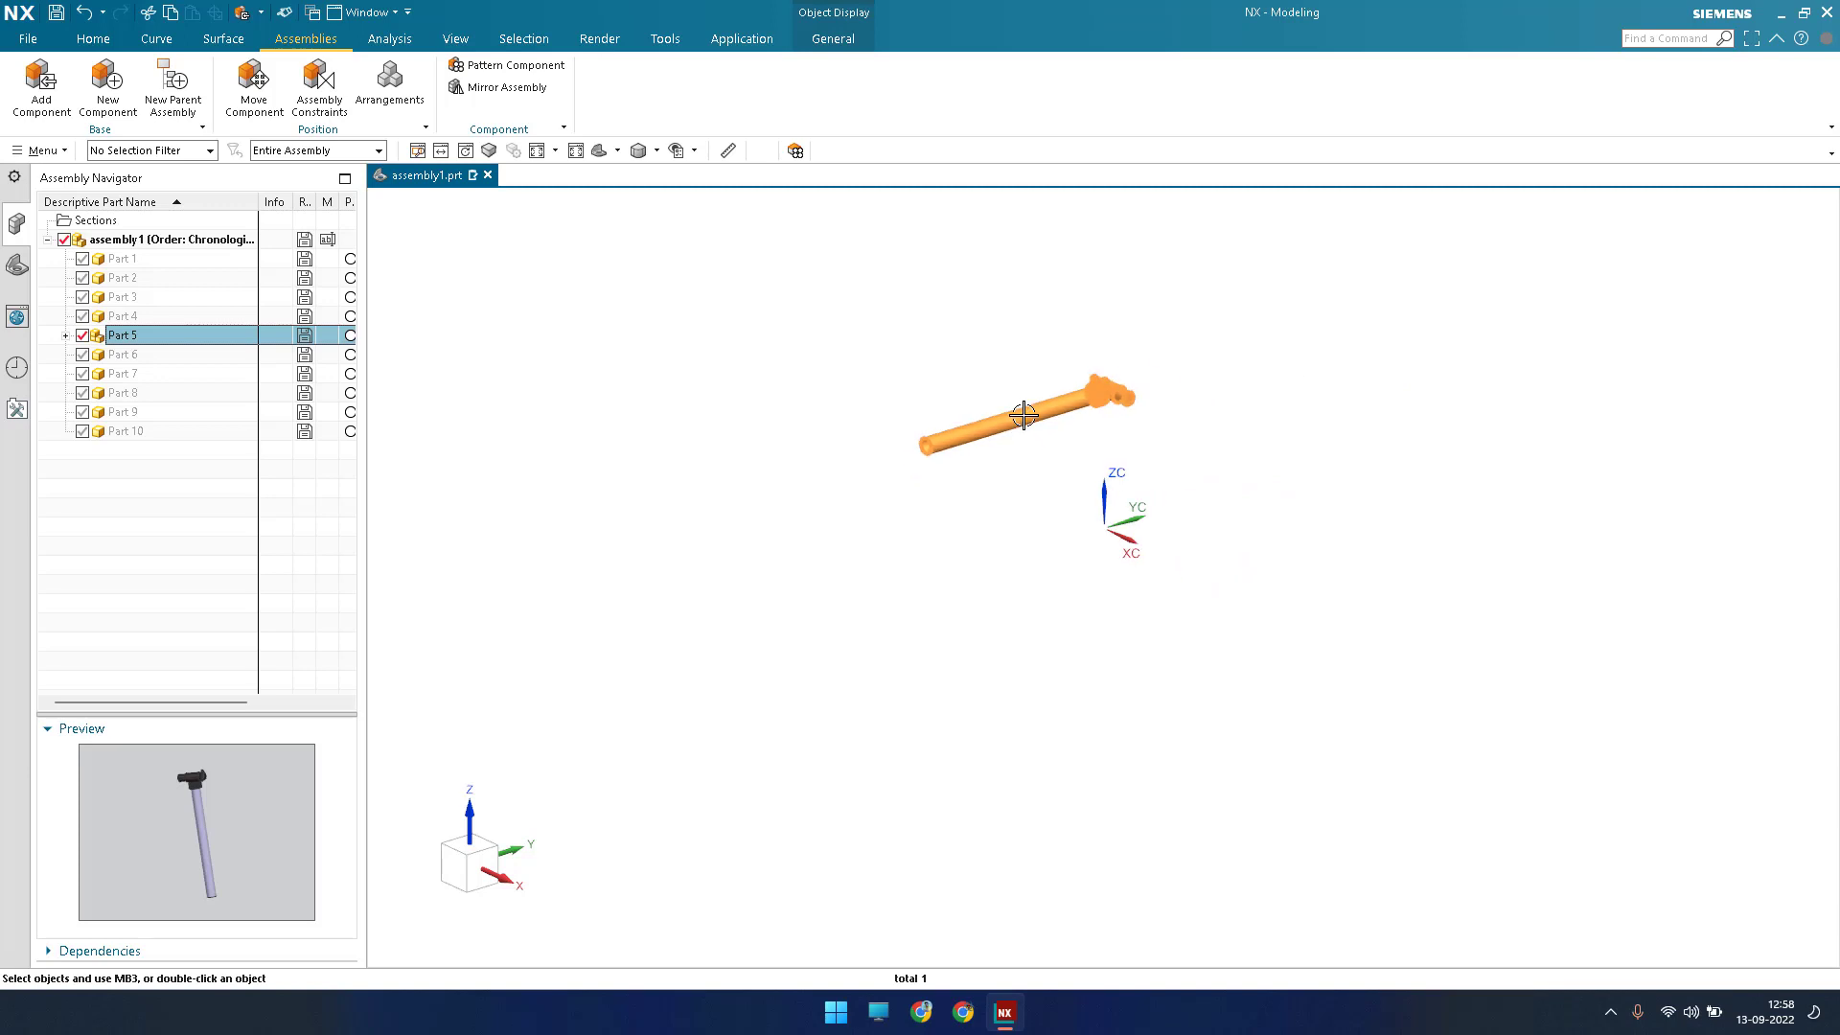
pyautogui.scroll(2, 977, 432)
pyautogui.moveTo(990, 361); pyautogui.dragTo(806, 456, button='middle')
pyautogui.scroll(-4, 811, 456)
pyautogui.hotkey('ctrl', 'f')
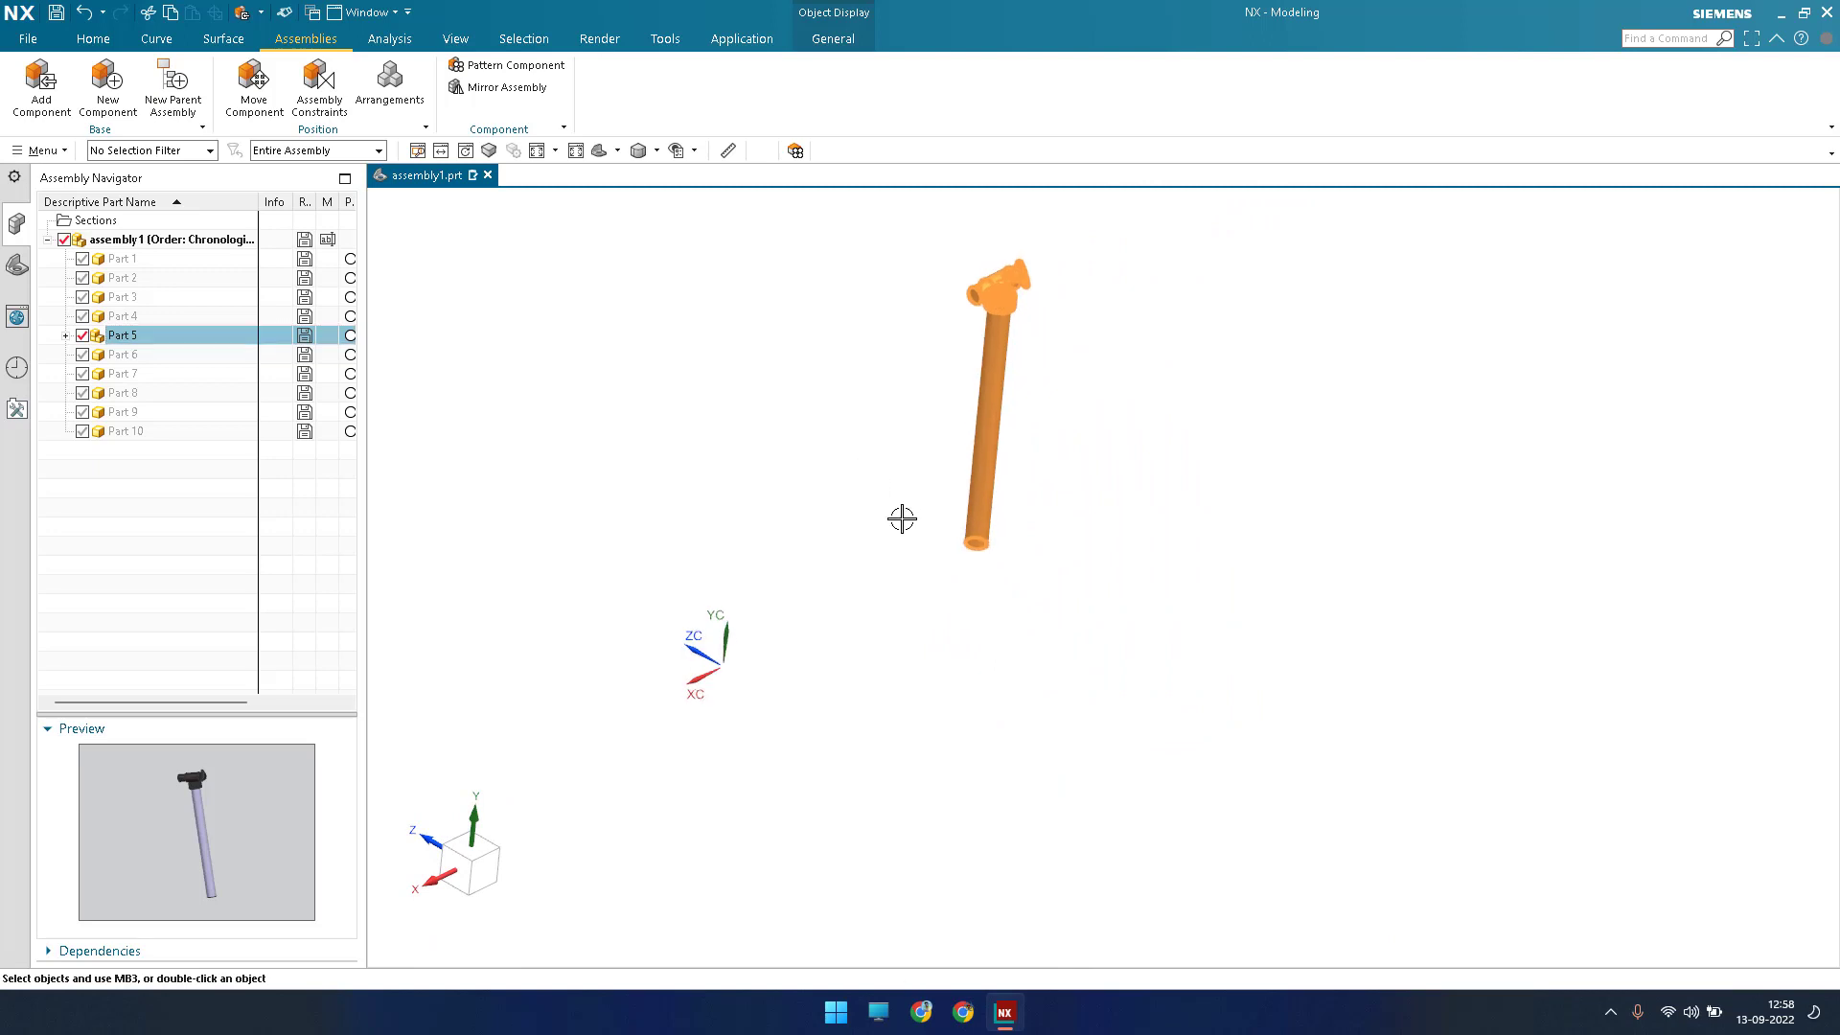
pyautogui.scroll(-3, 871, 493)
pyautogui.moveTo(872, 493); pyautogui.dragTo(369, 508, button='middle')
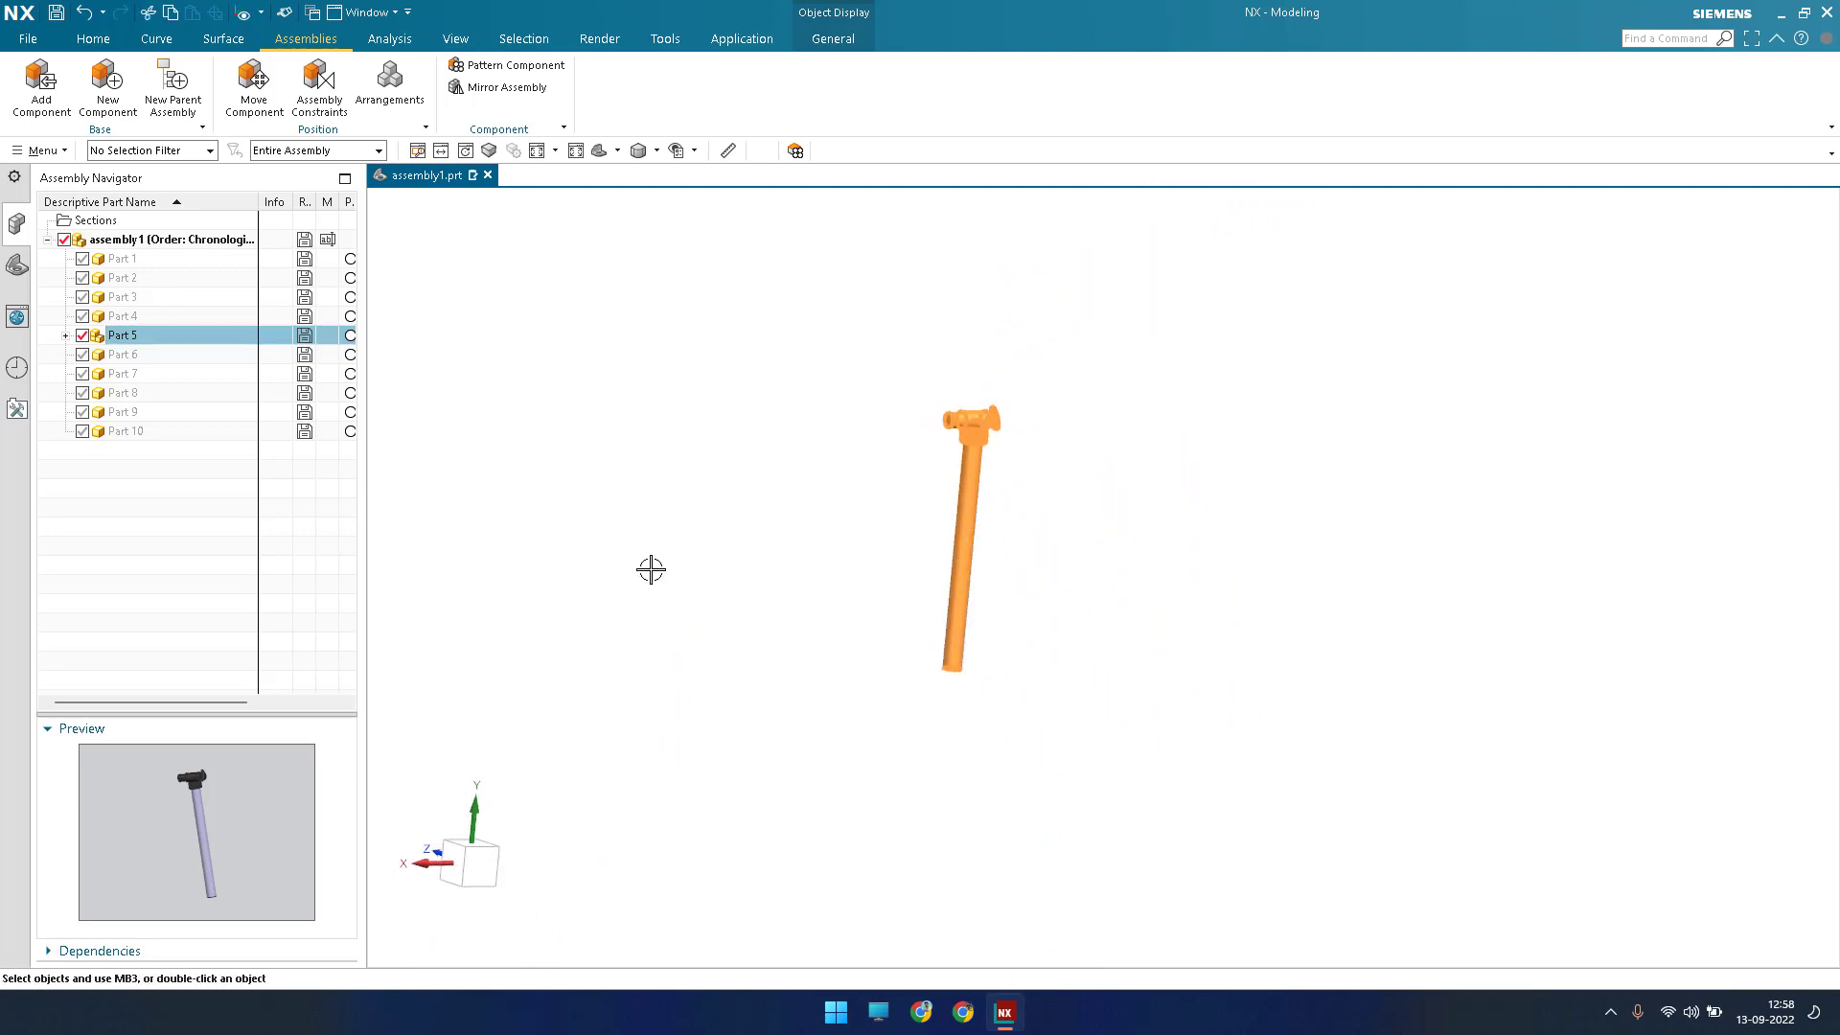
pyautogui.press('Escape')
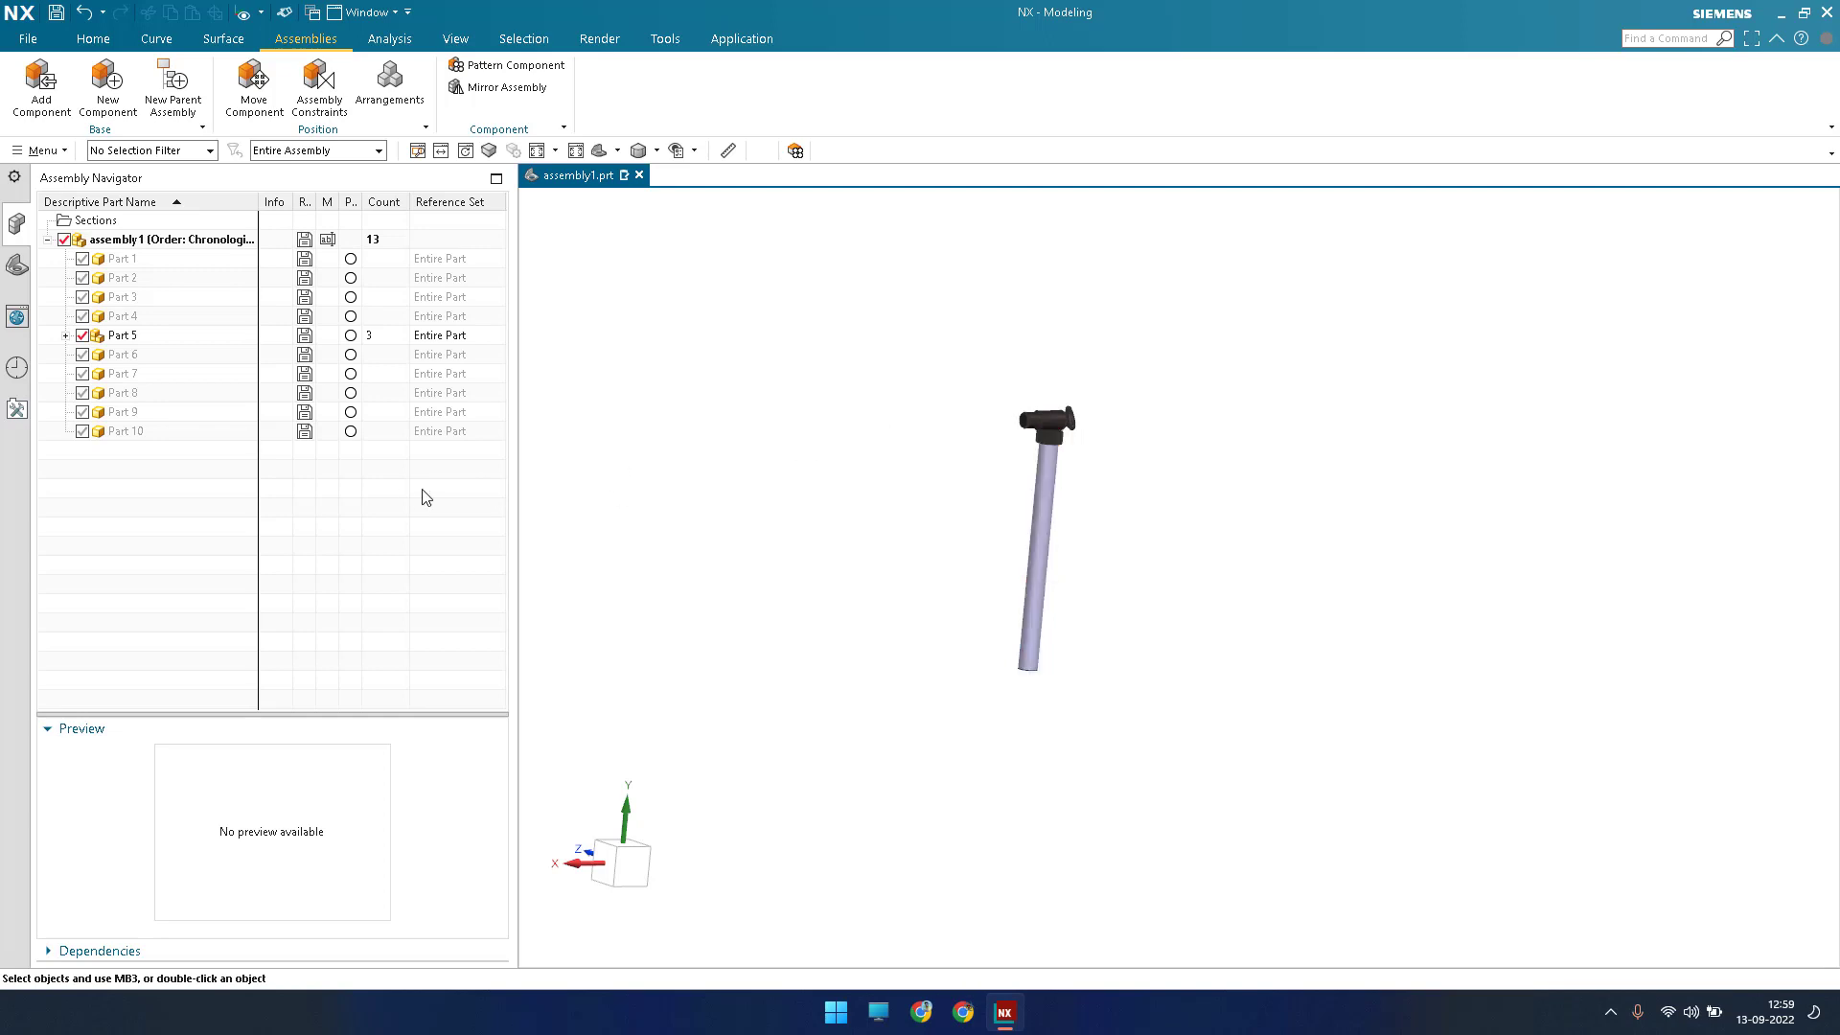
# Create a Dynamic datum coordinate system at the assembly origin, using the WCS as reference.
pyautogui.click(93, 41)
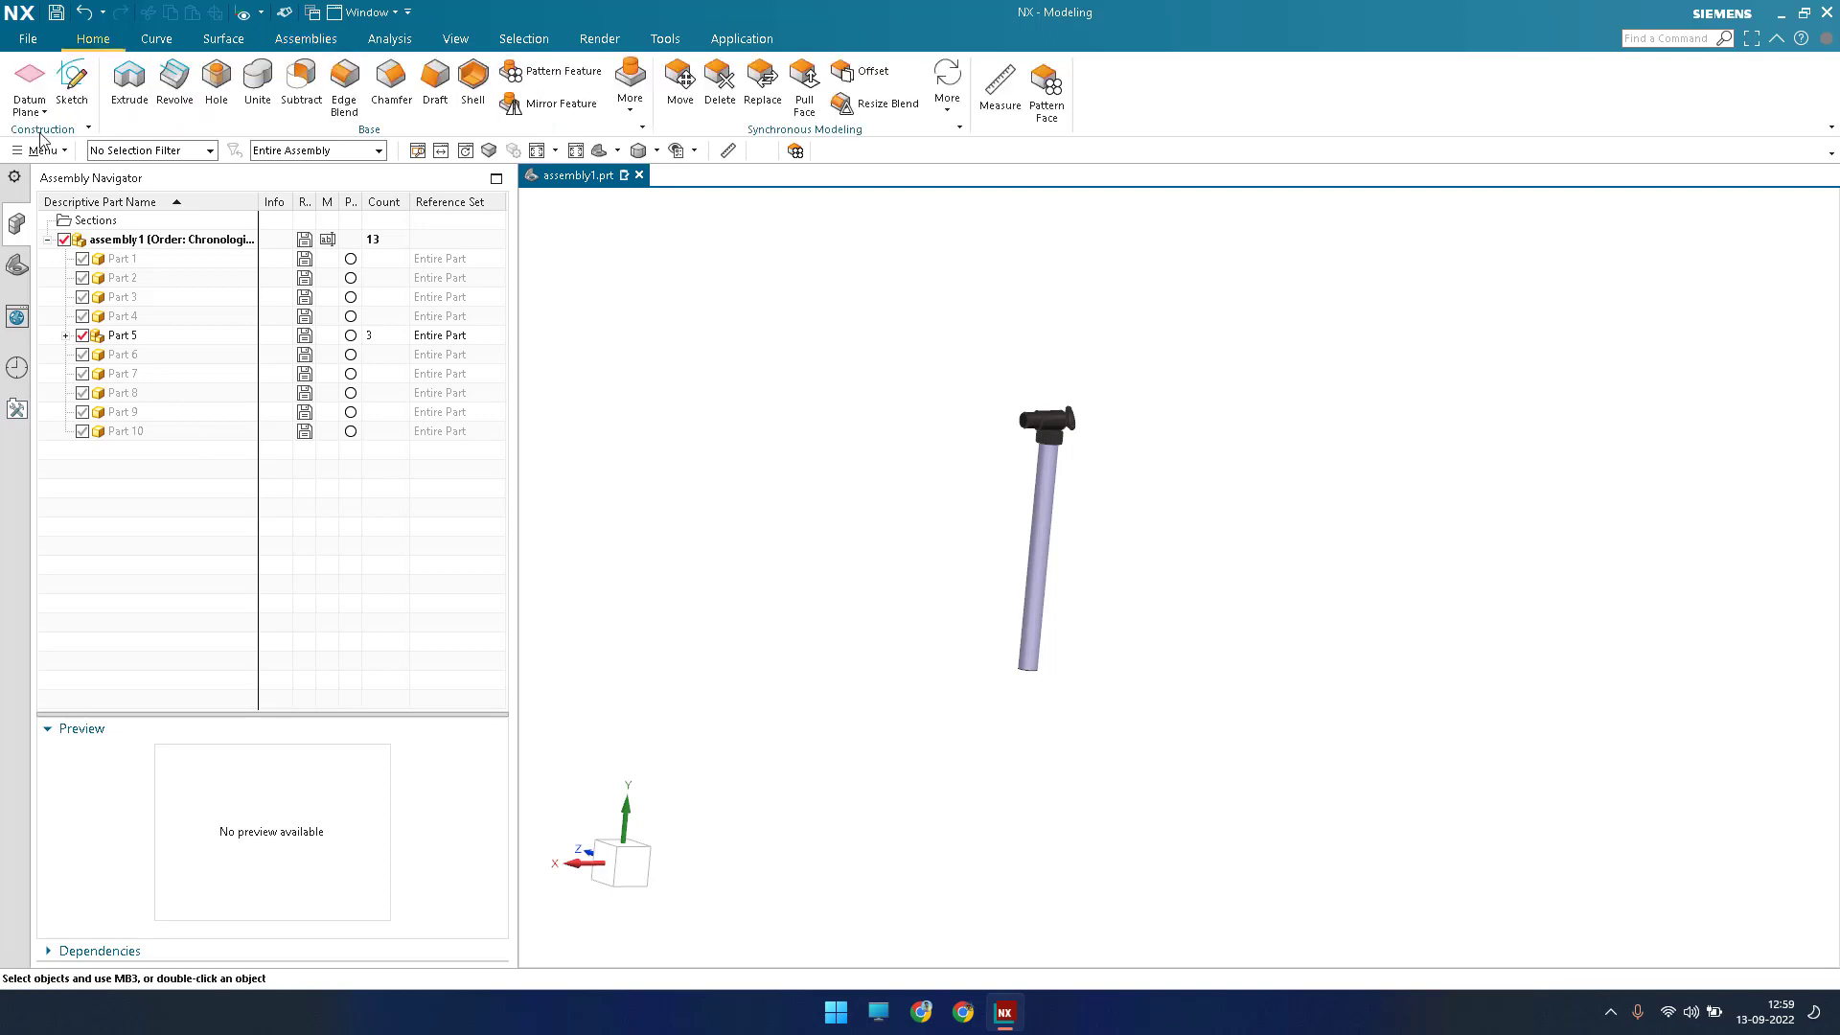
pyautogui.click(77, 178)
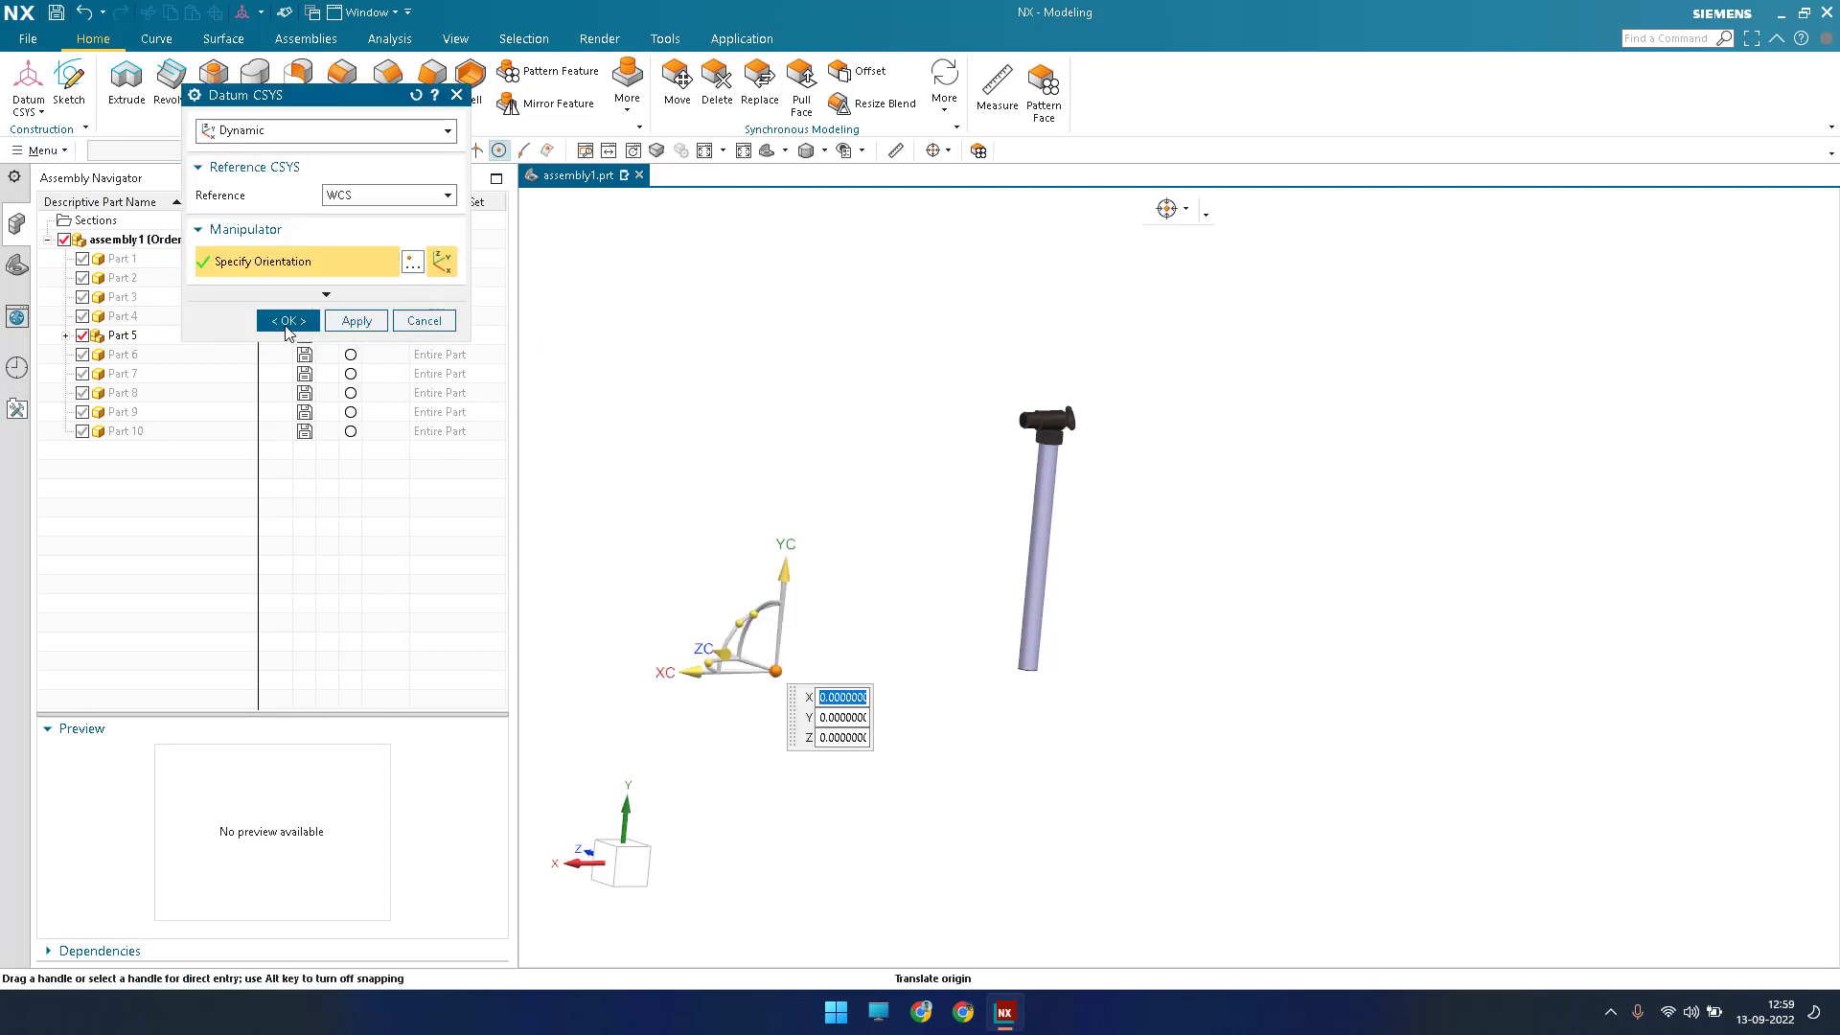
pyautogui.middleClick(894, 510)
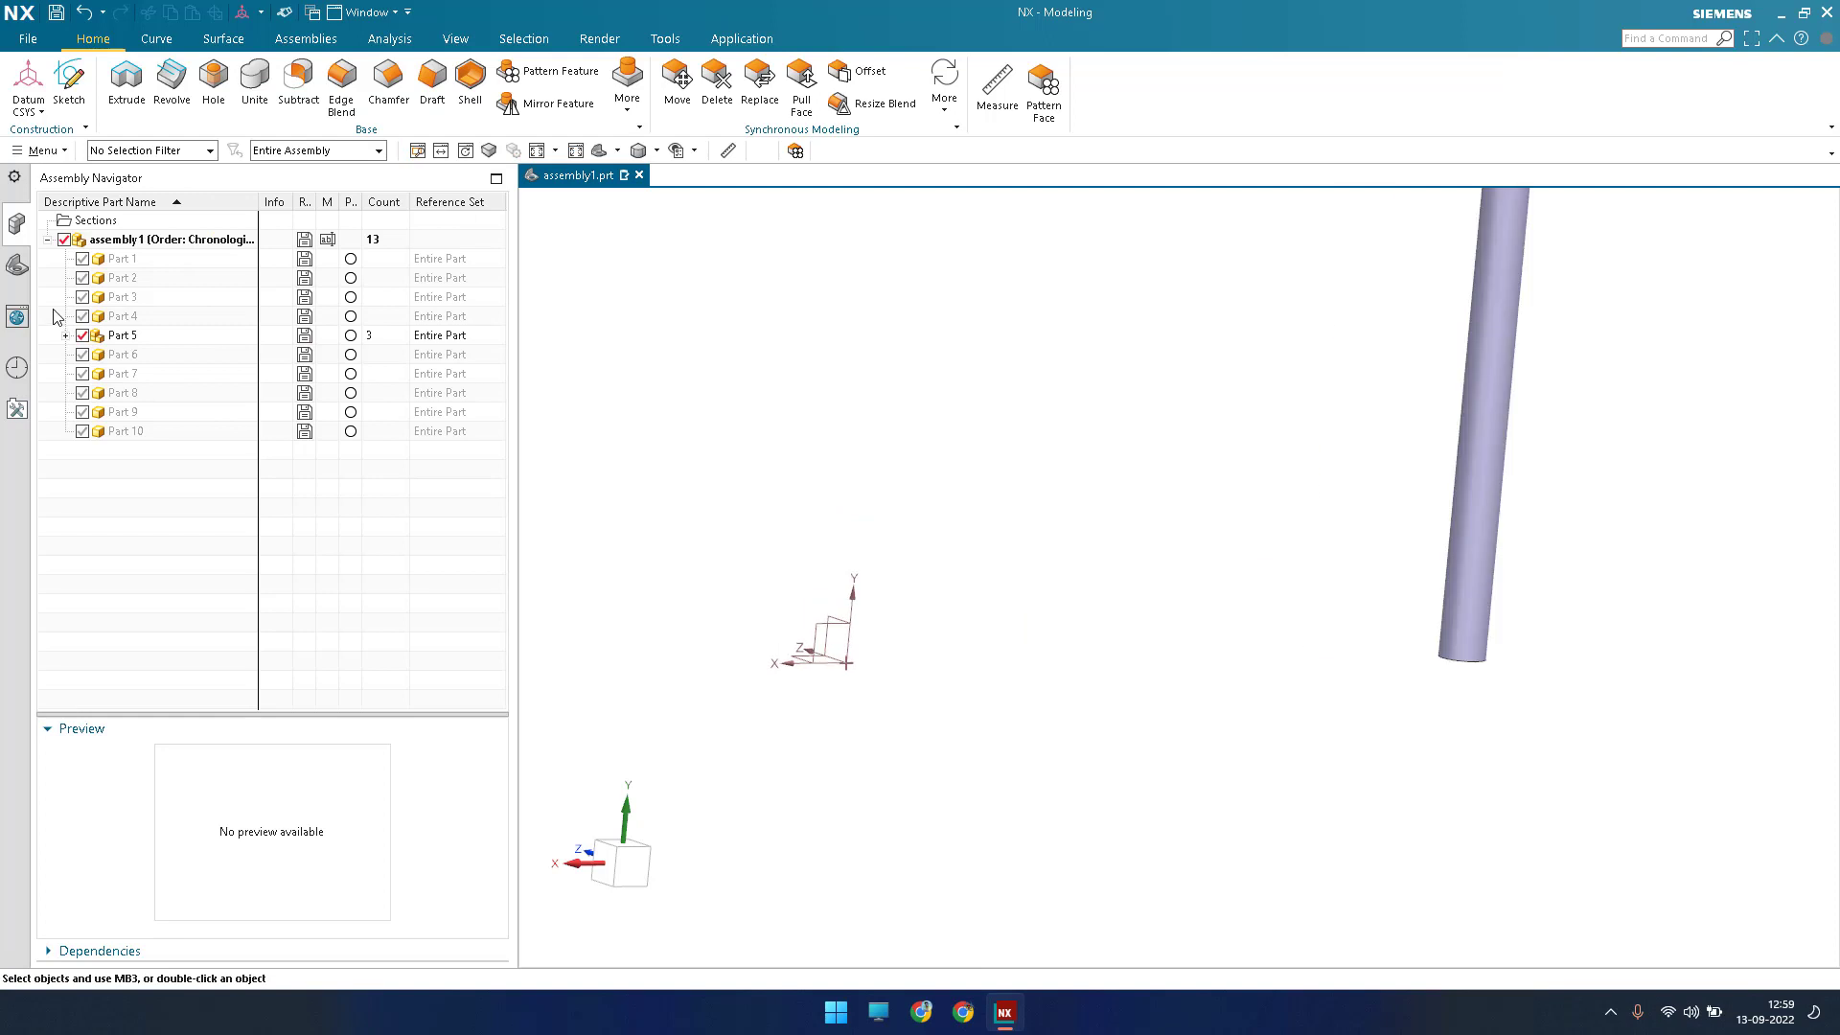
# Check the datum coordinate system in the model history and inspect where Part 5 lies relative to it.
pyautogui.click(17, 265)
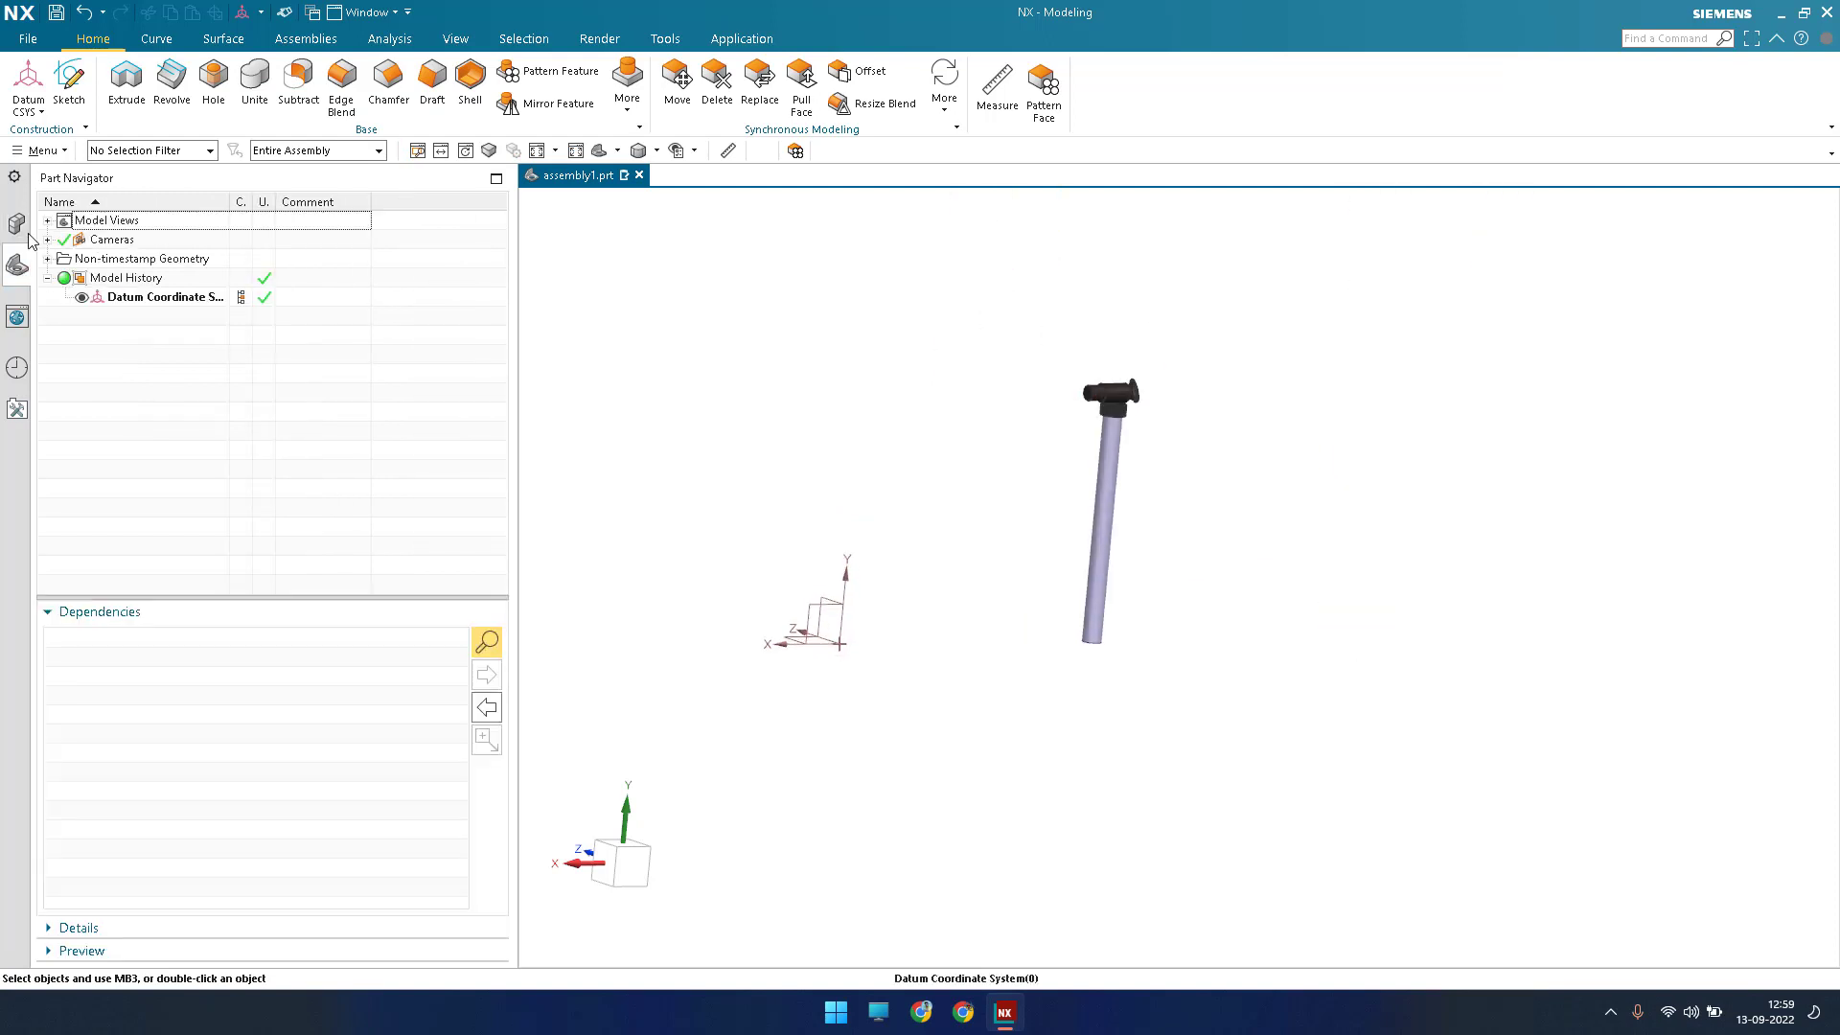
pyautogui.click(135, 293)
pyautogui.click(18, 224)
pyautogui.press('Escape')
pyautogui.click(1114, 635)
pyautogui.scroll(-2, 1182, 575)
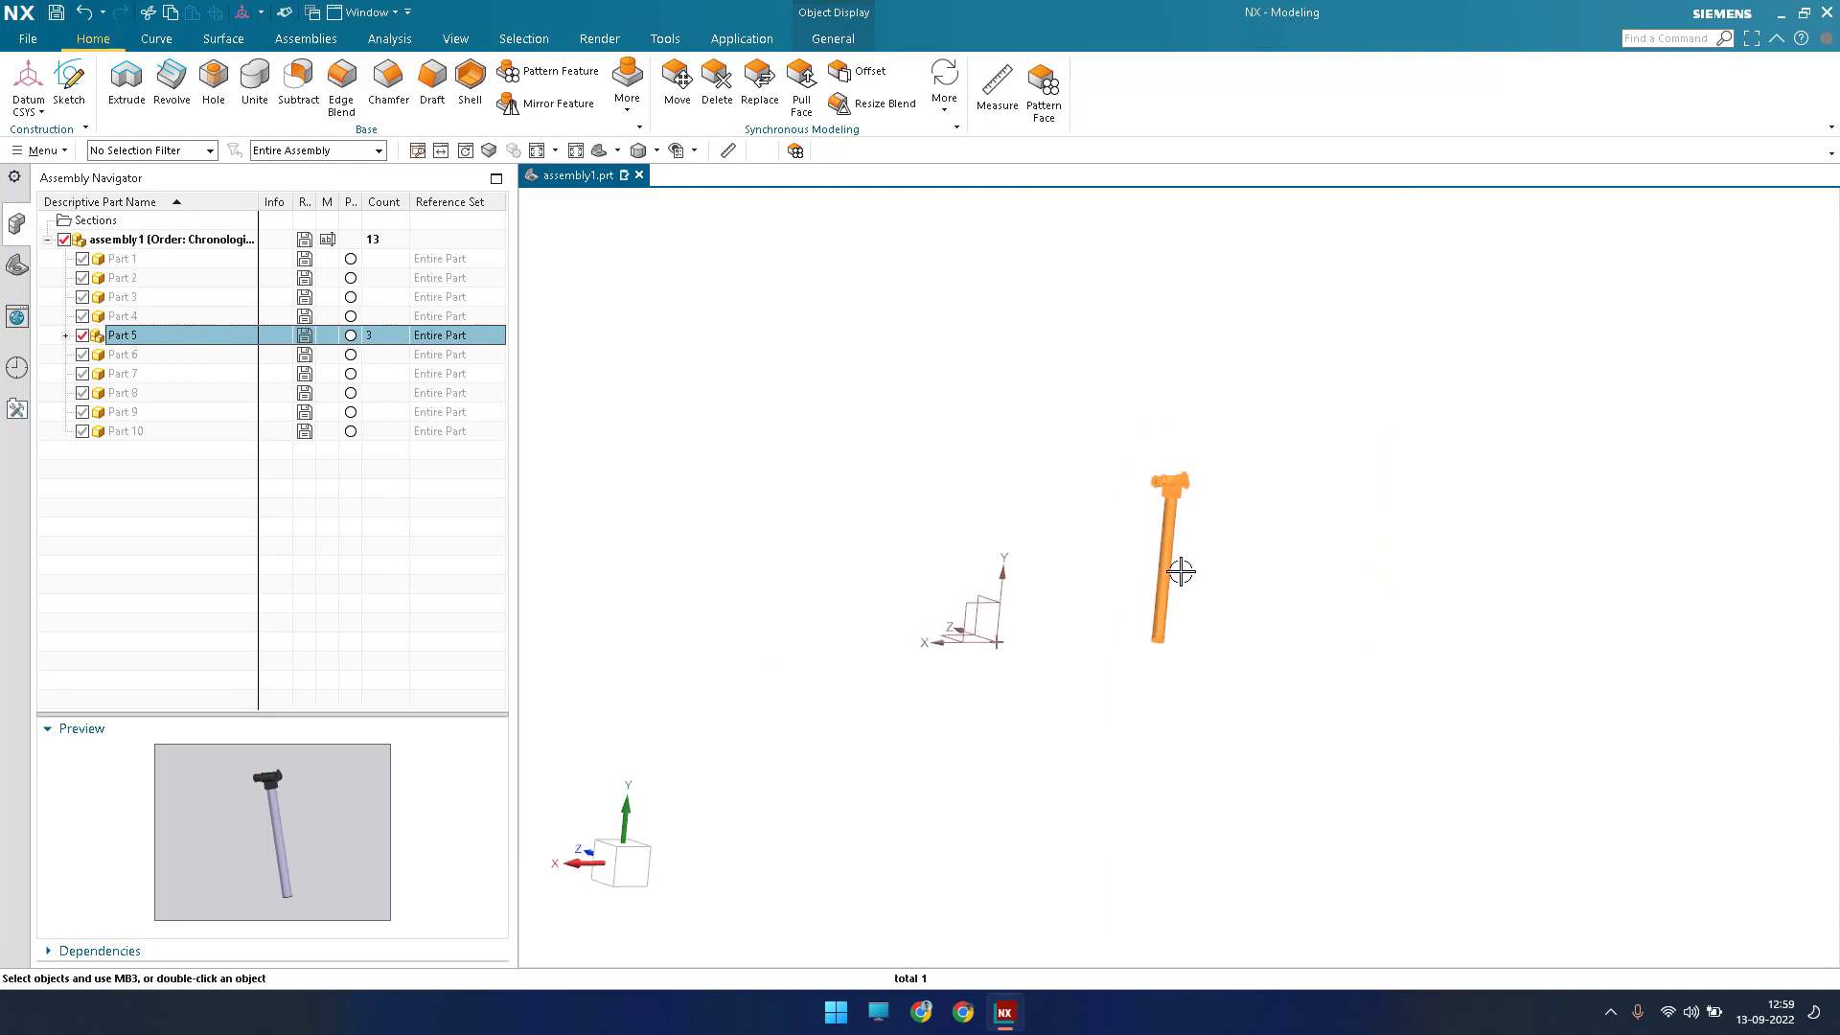
pyautogui.scroll(3, 709, 699)
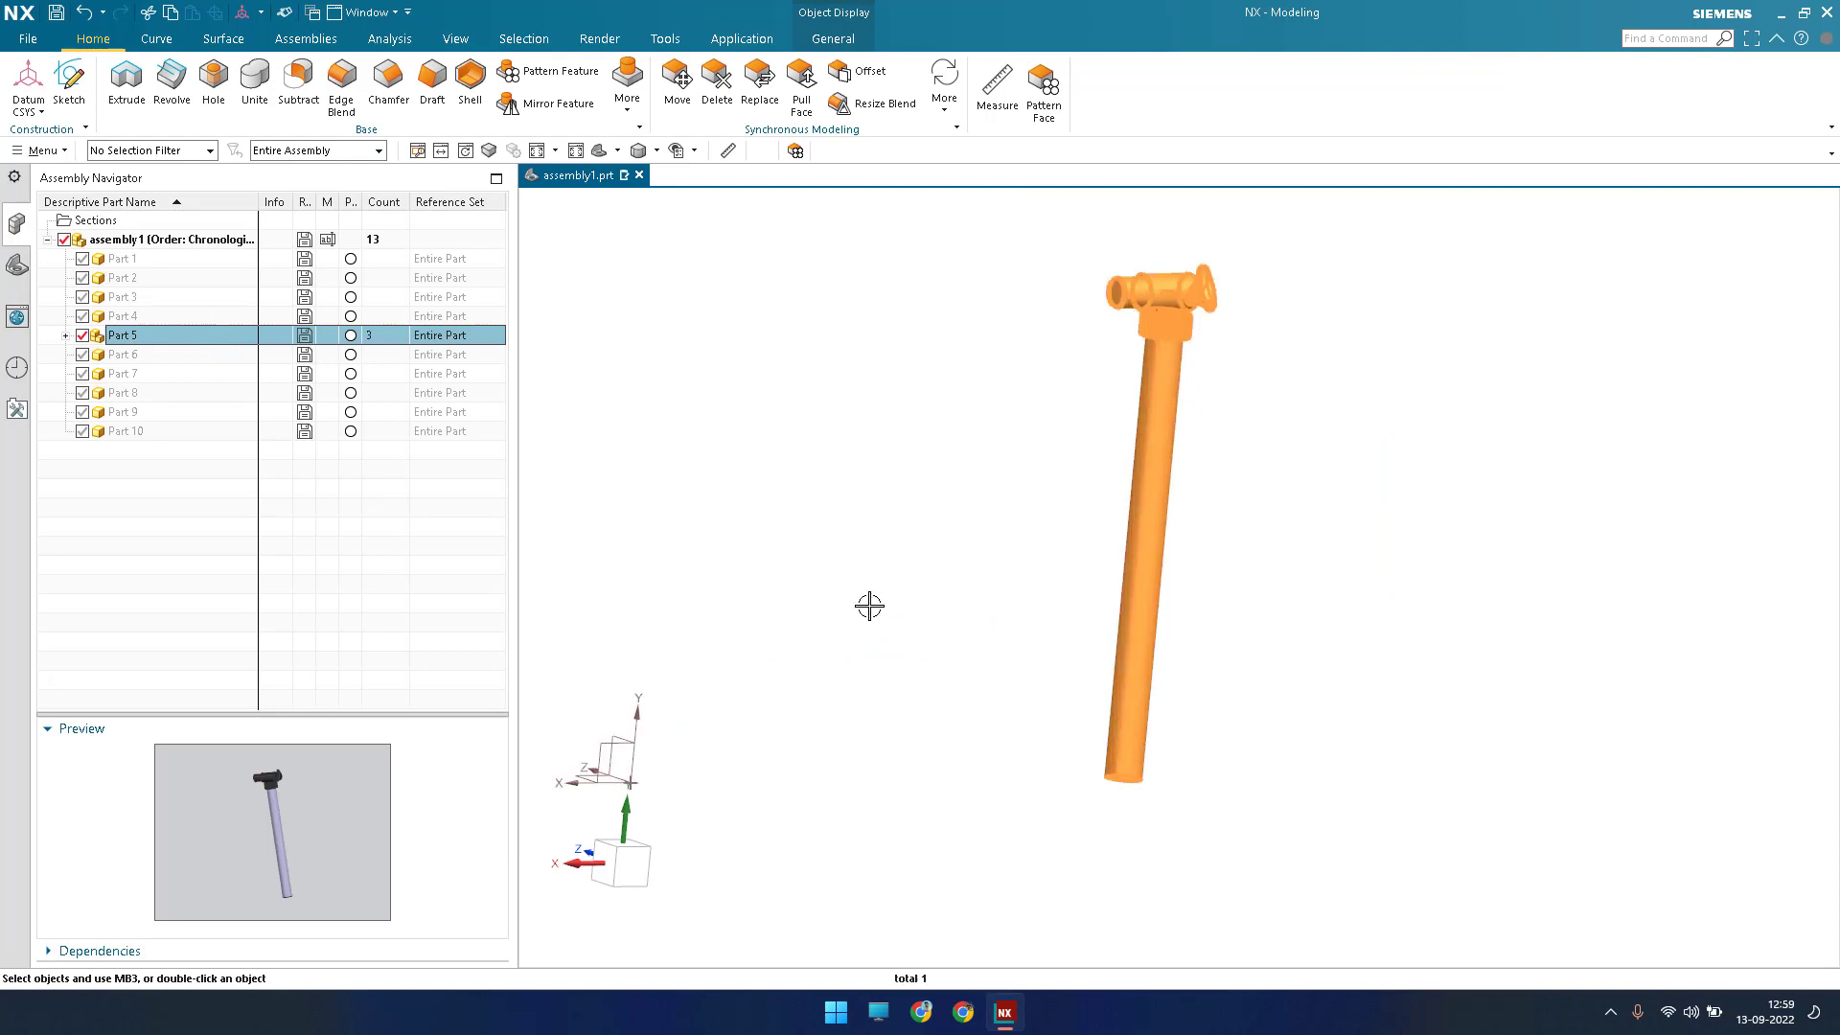
pyautogui.scroll(-2, 768, 670)
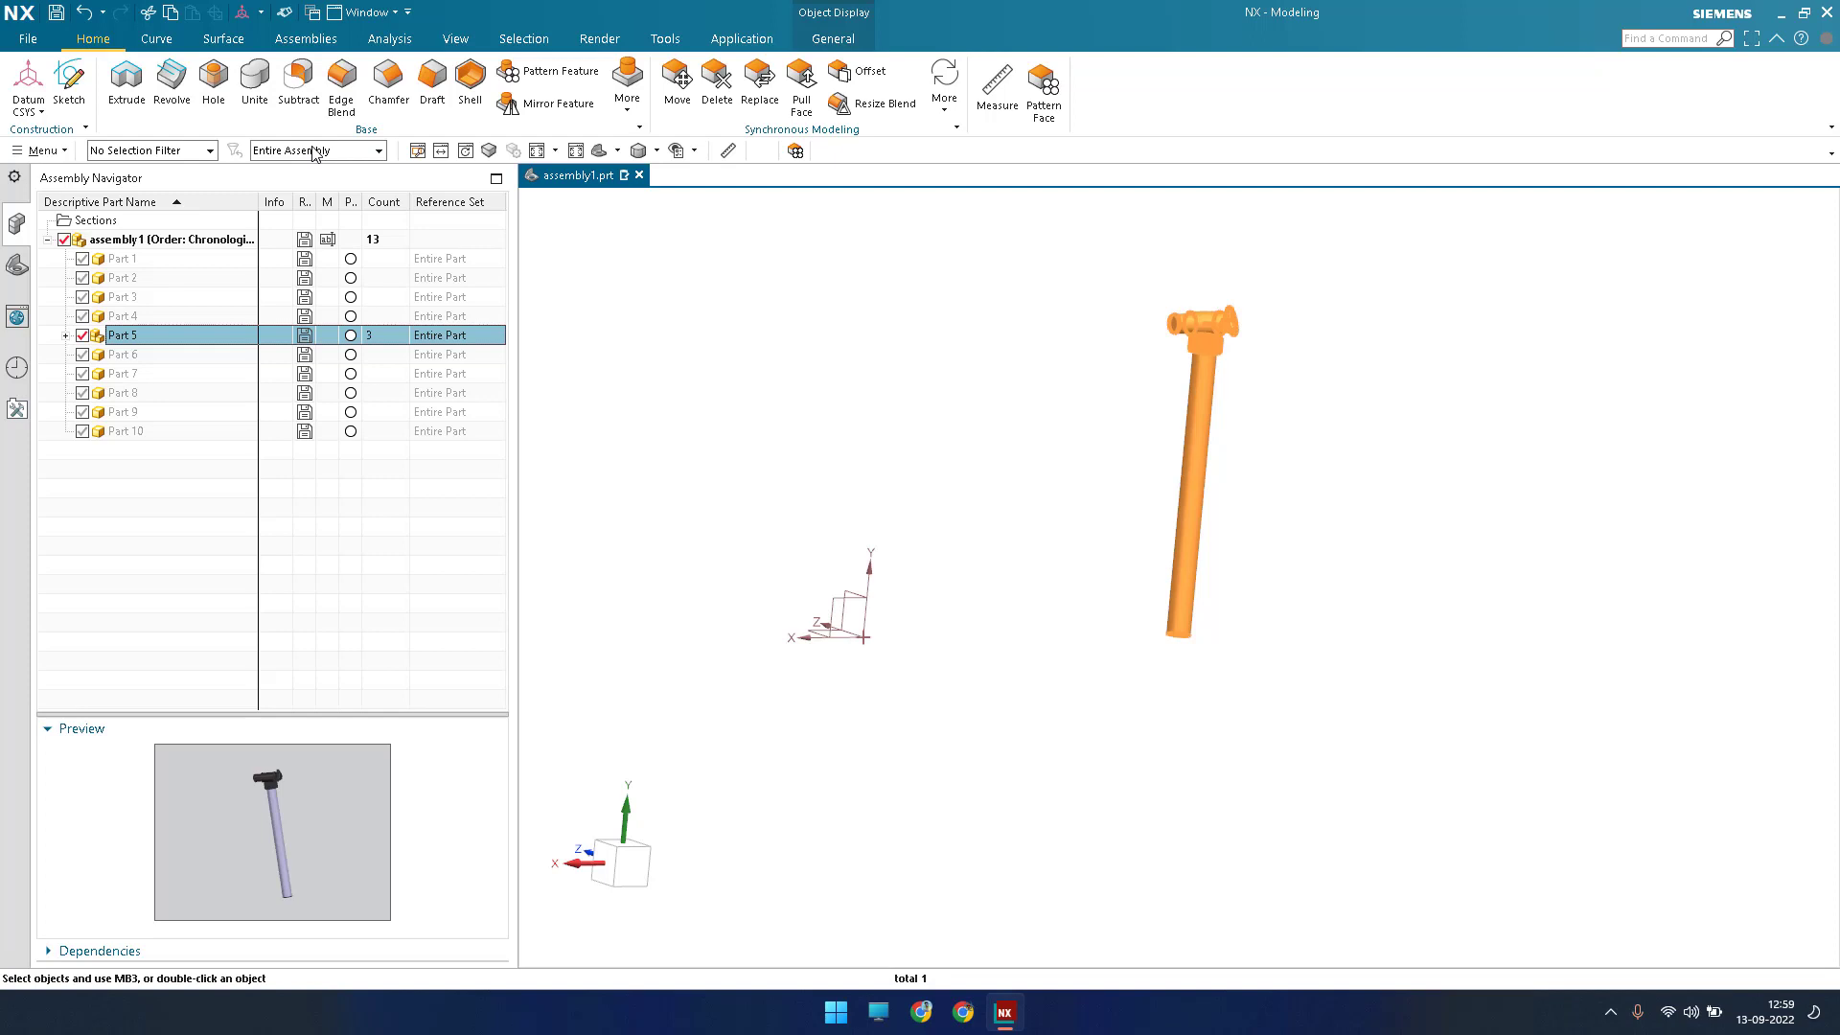
# Constrain the centre axis of Part 5's tube to the datum coordinate system's Y axis with an Align/Lock constraint.
pyautogui.click(306, 39)
pyautogui.click(320, 86)
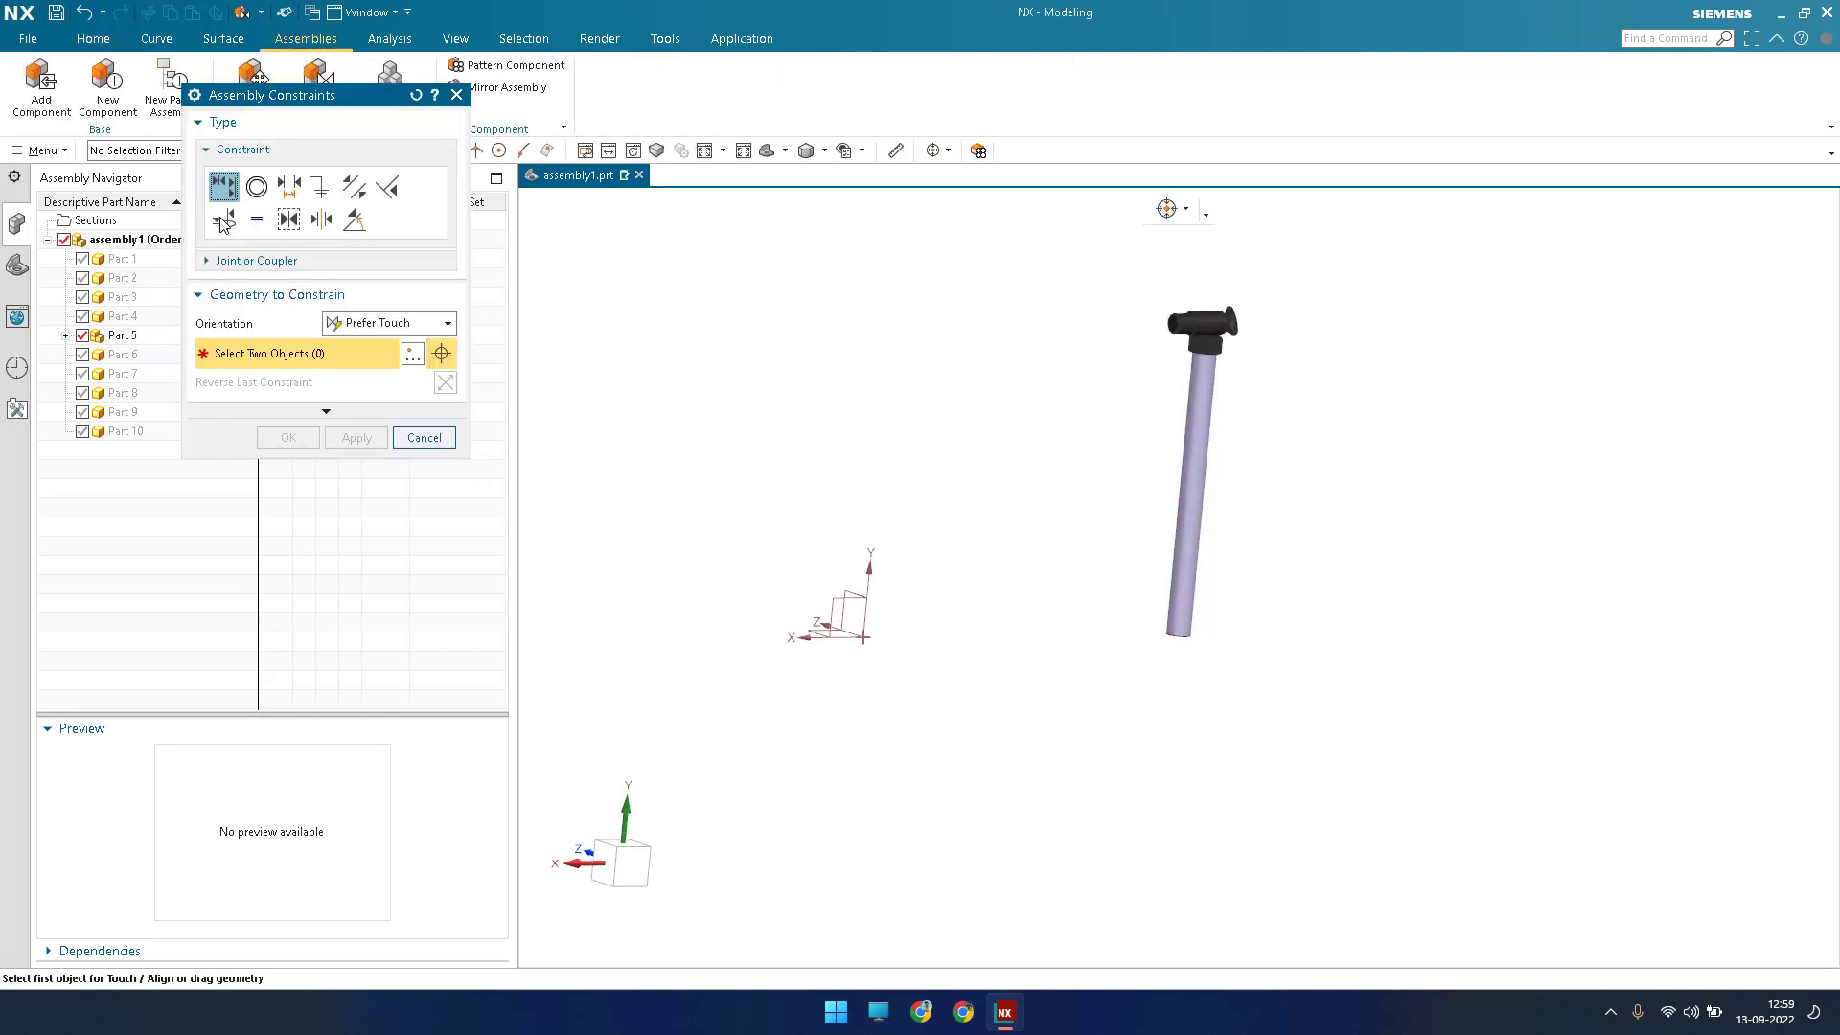
pyautogui.click(223, 219)
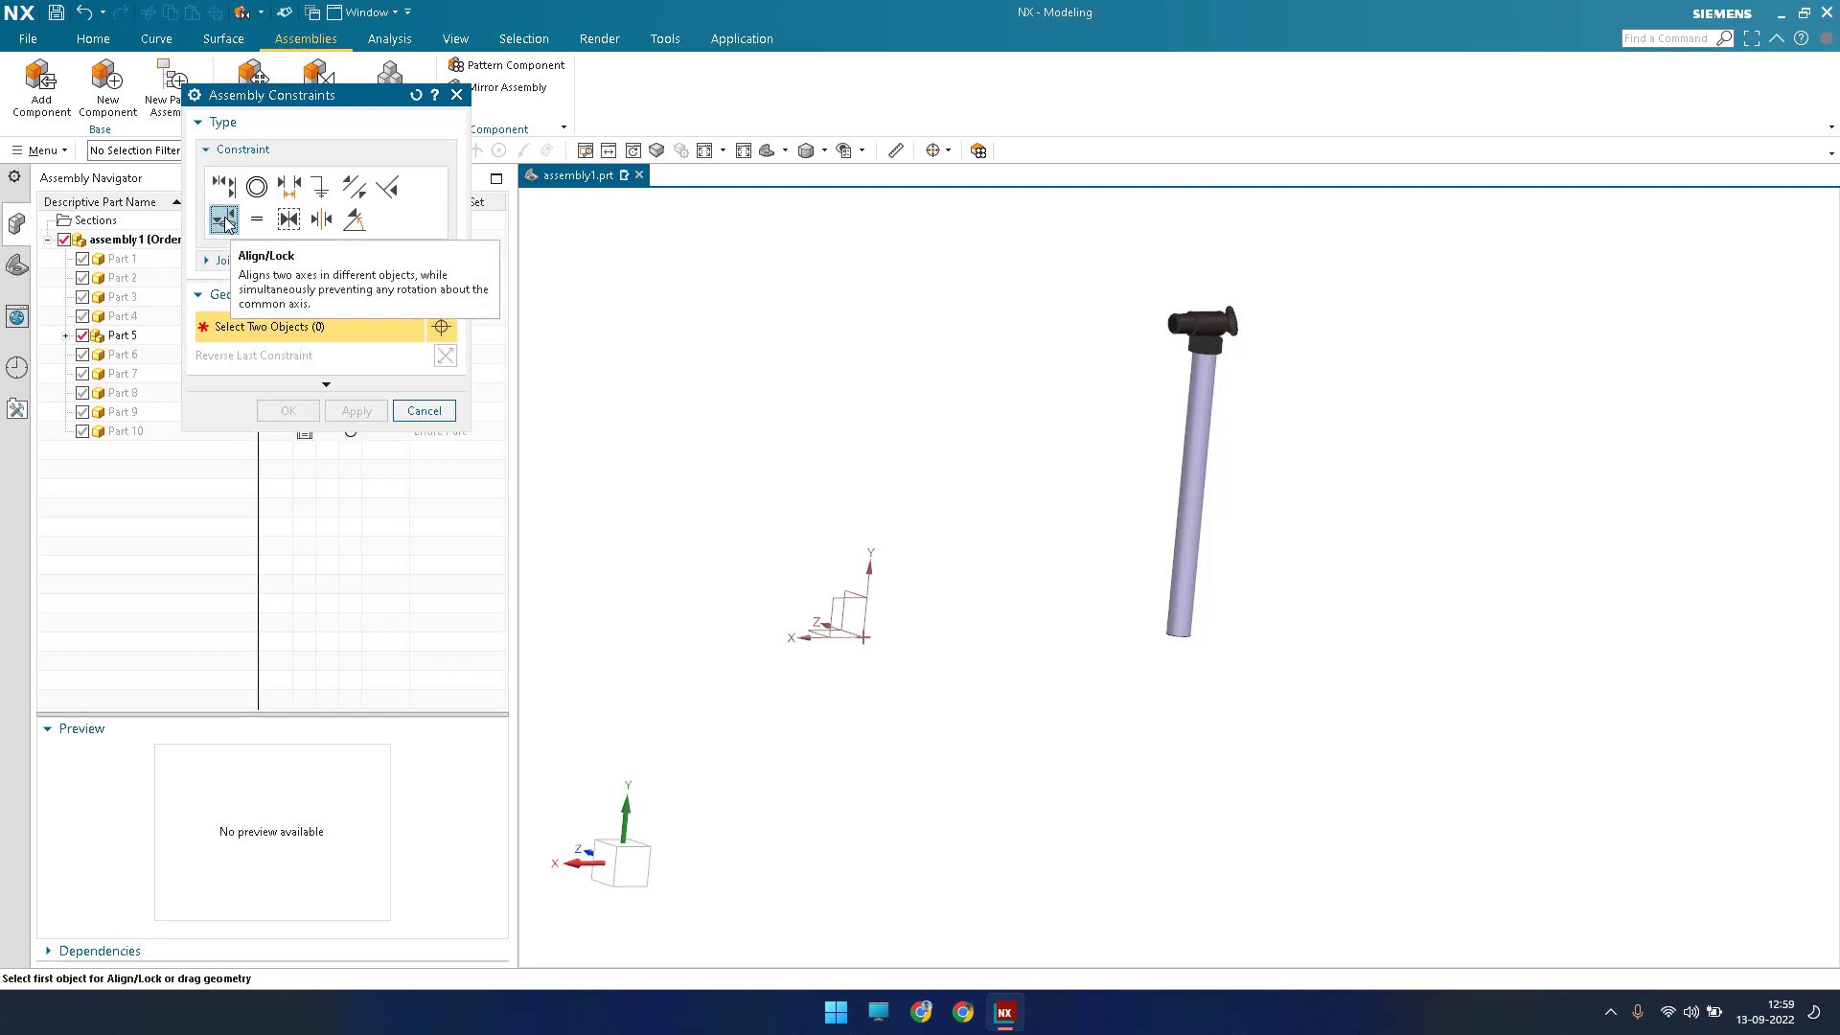
pyautogui.click(227, 186)
pyautogui.click(393, 323)
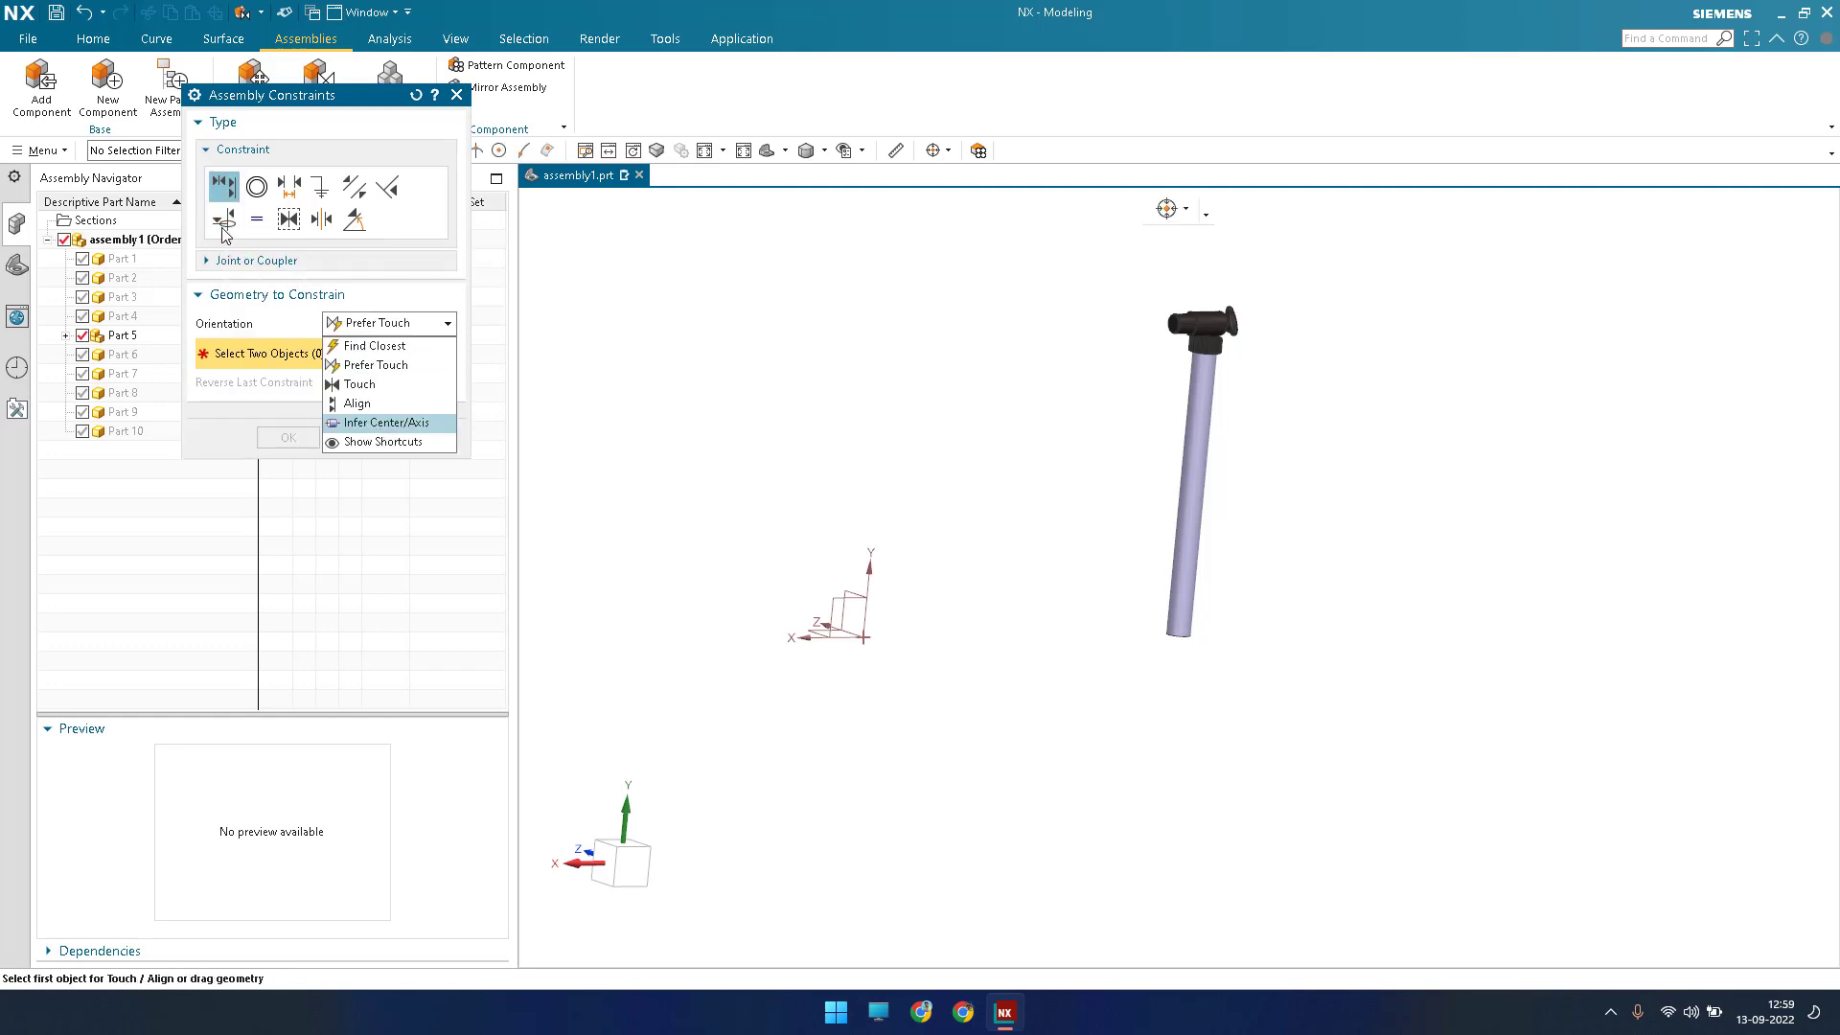
pyautogui.click(225, 226)
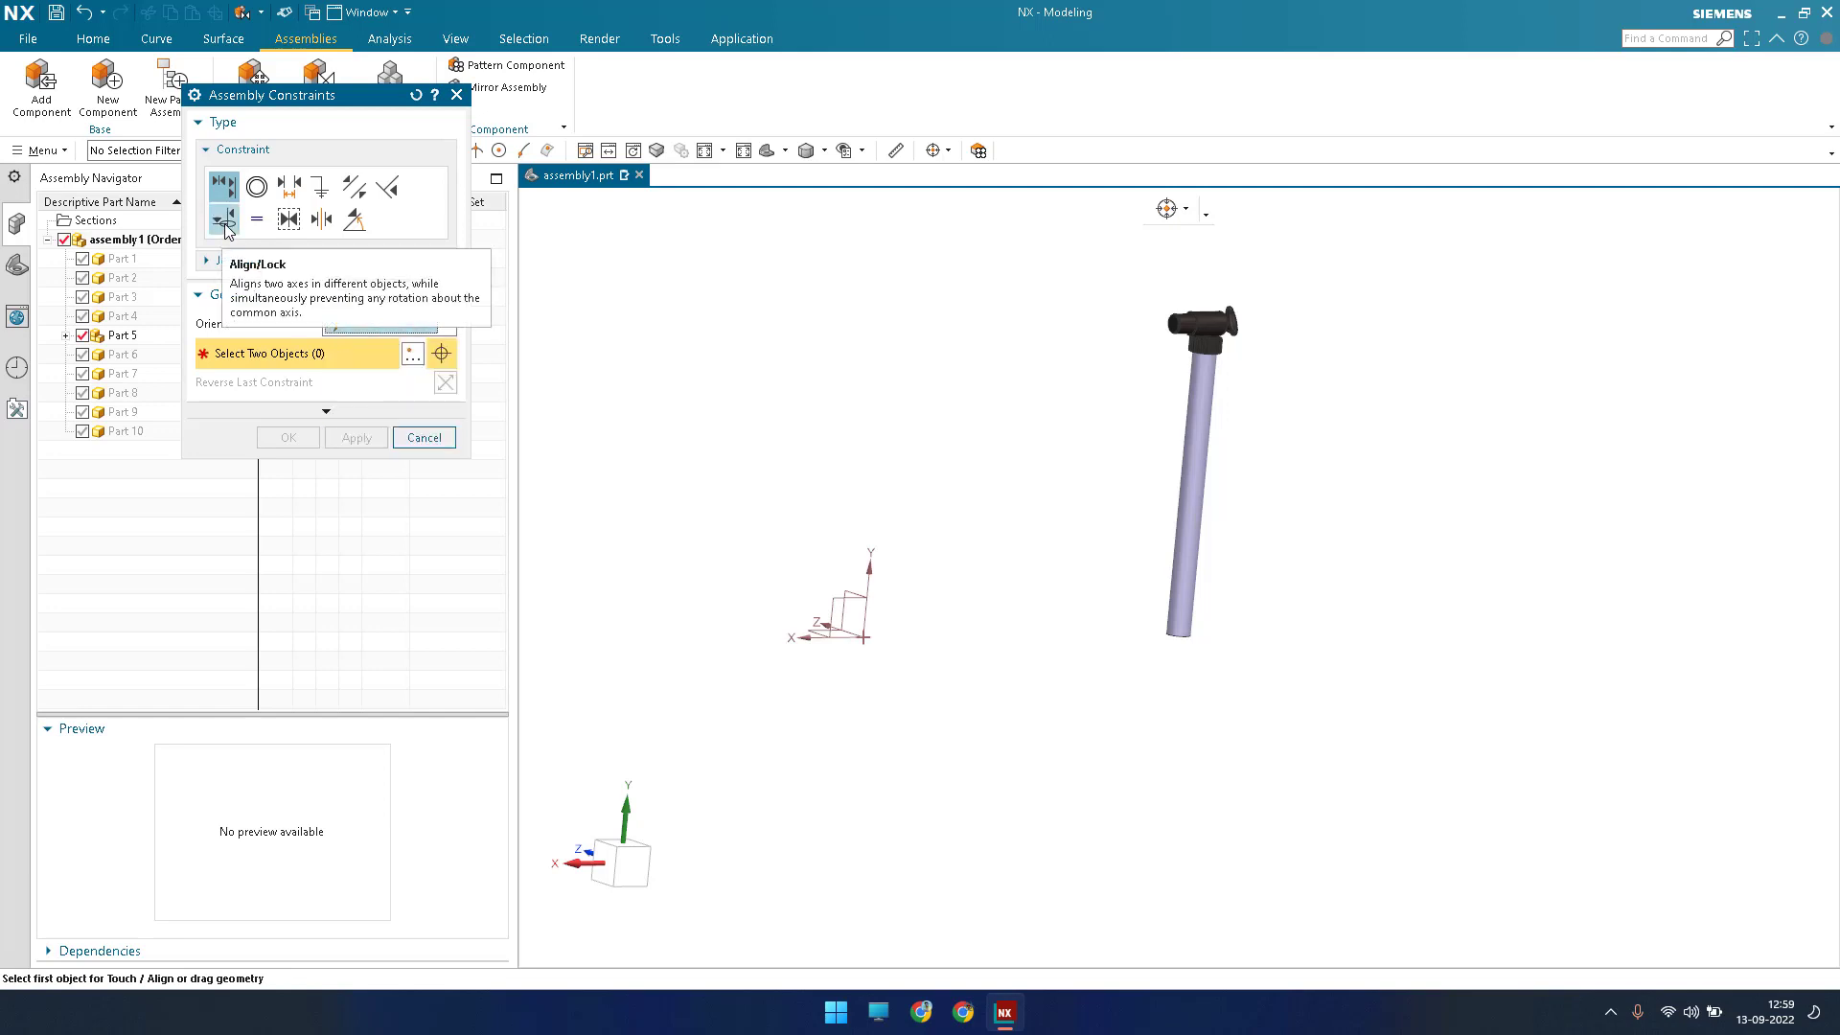
pyautogui.click(224, 219)
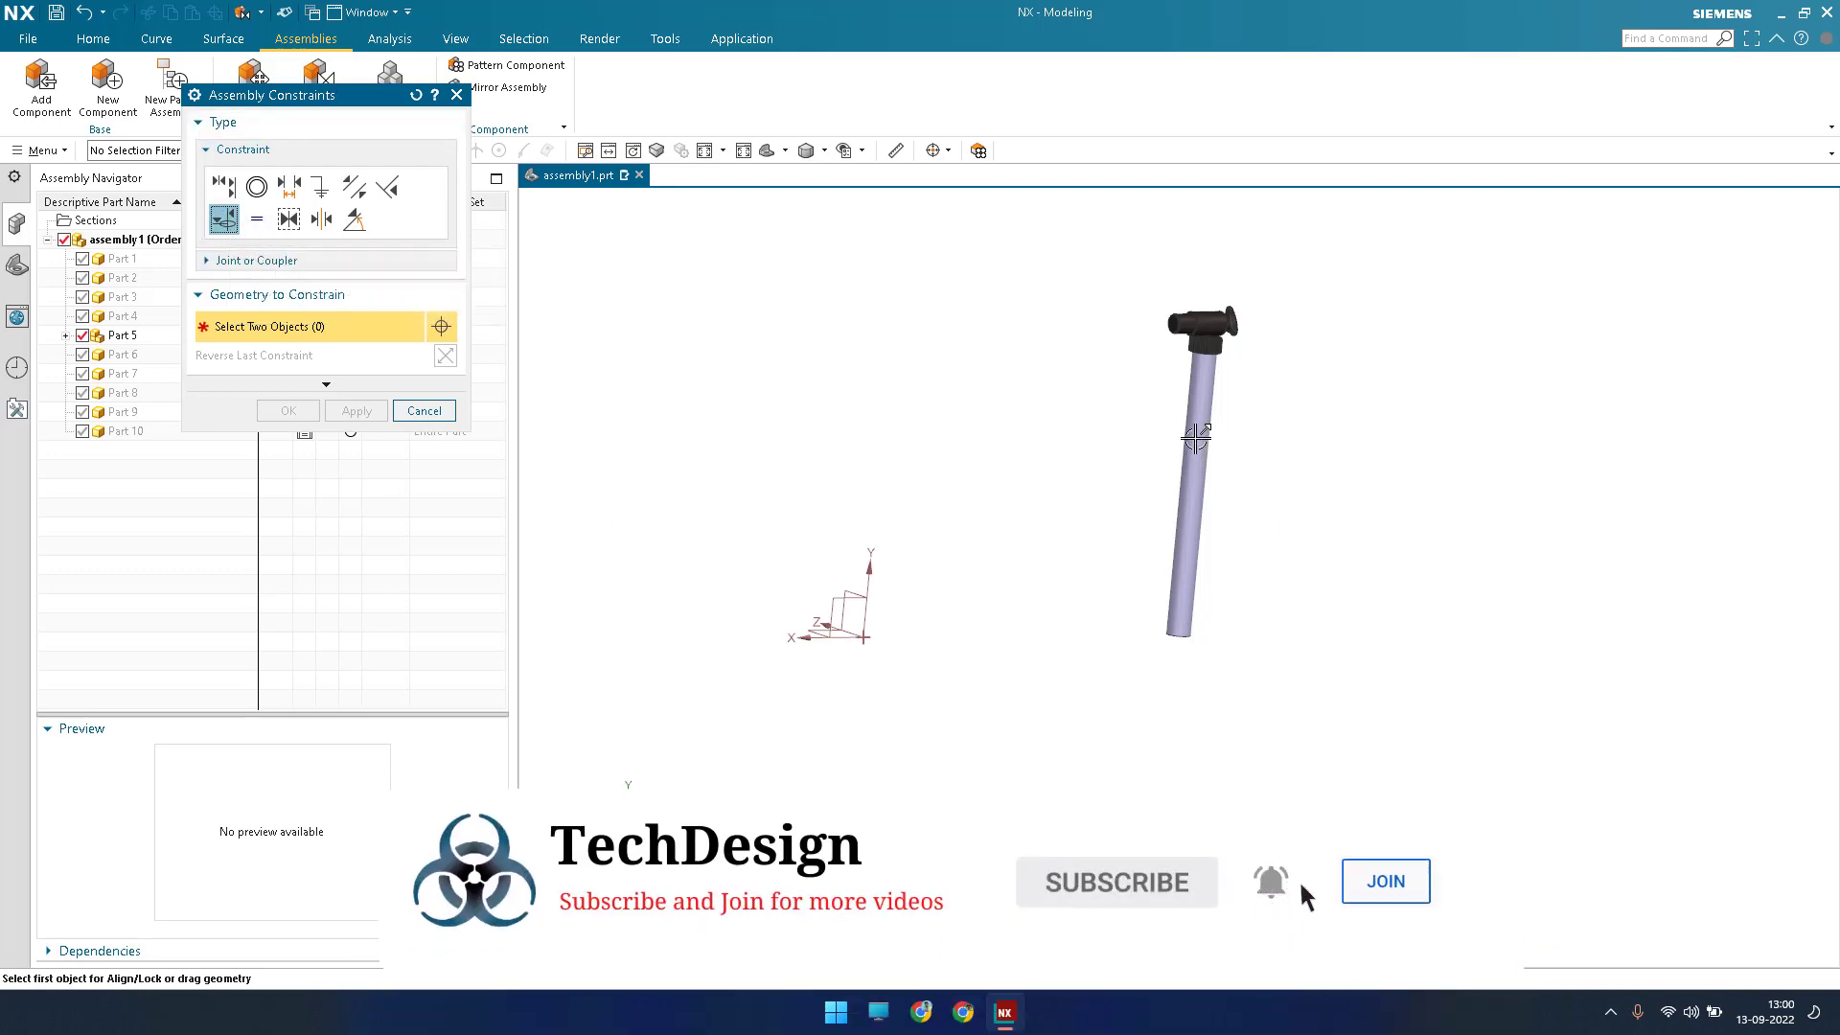
pyautogui.click(1188, 506)
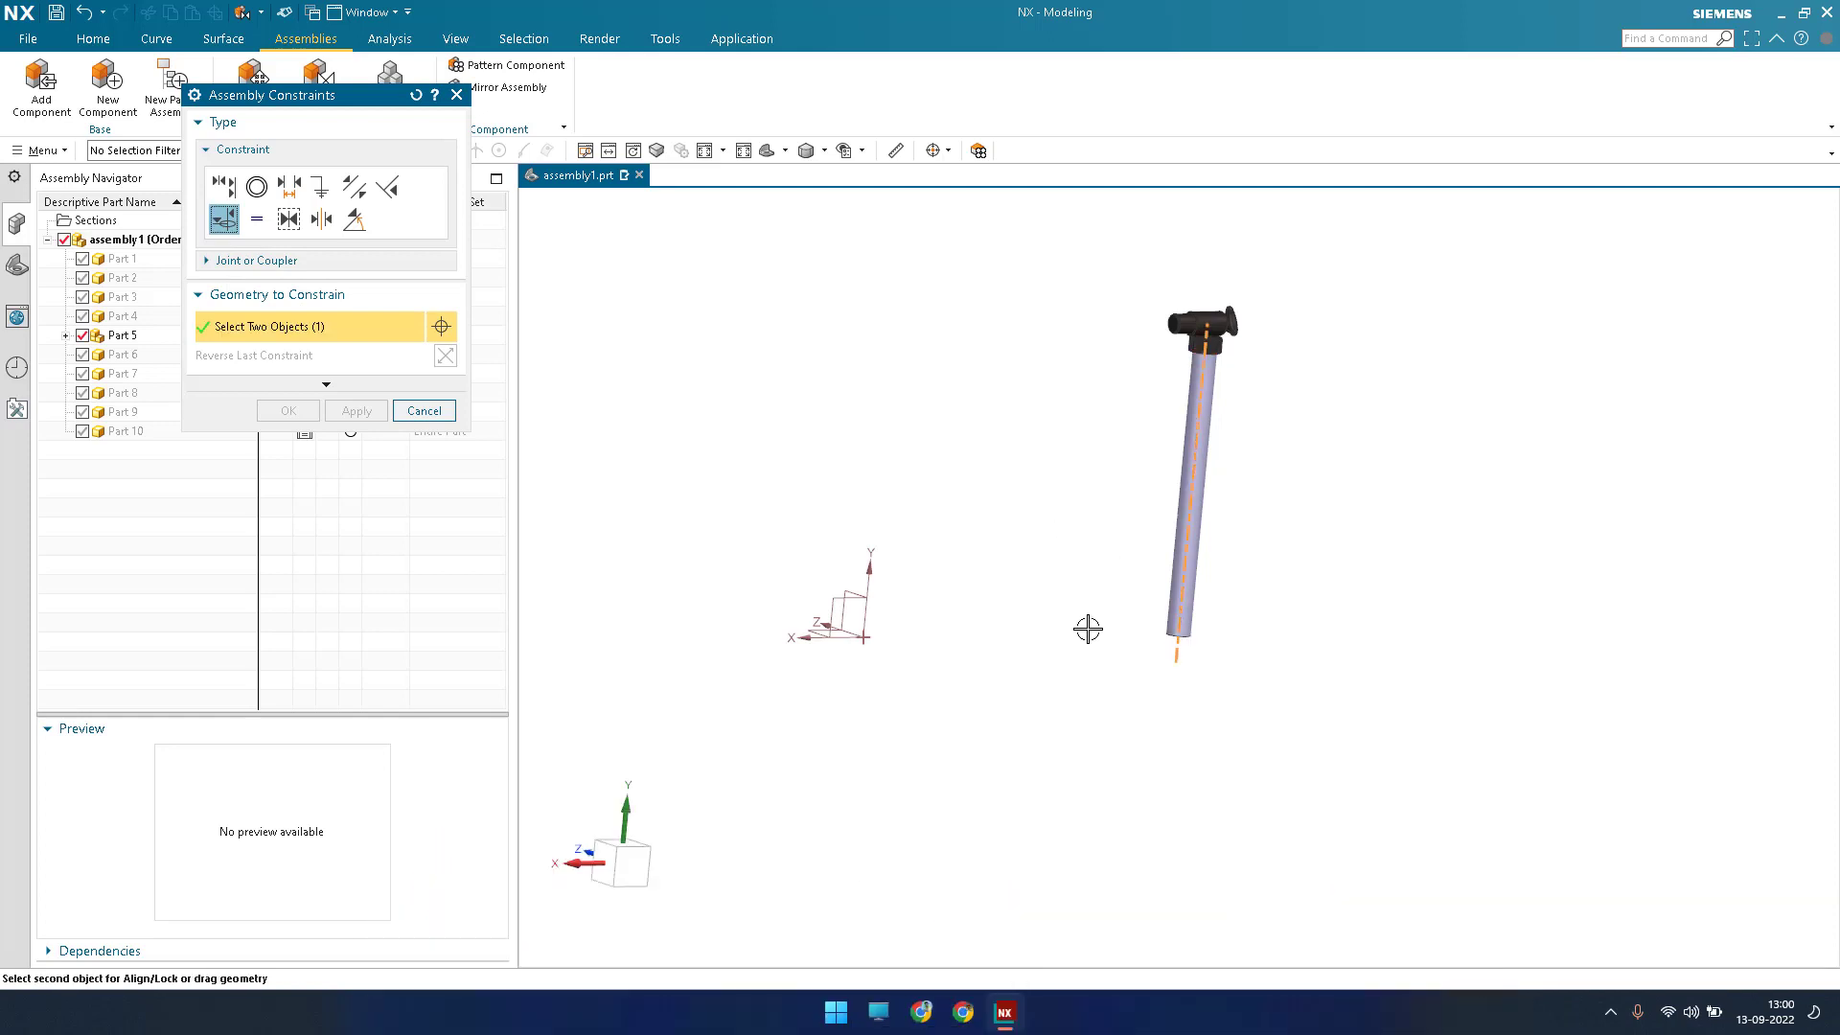
pyautogui.scroll(-3, 1089, 628)
pyautogui.scroll(7, 1091, 652)
pyautogui.click(1082, 618)
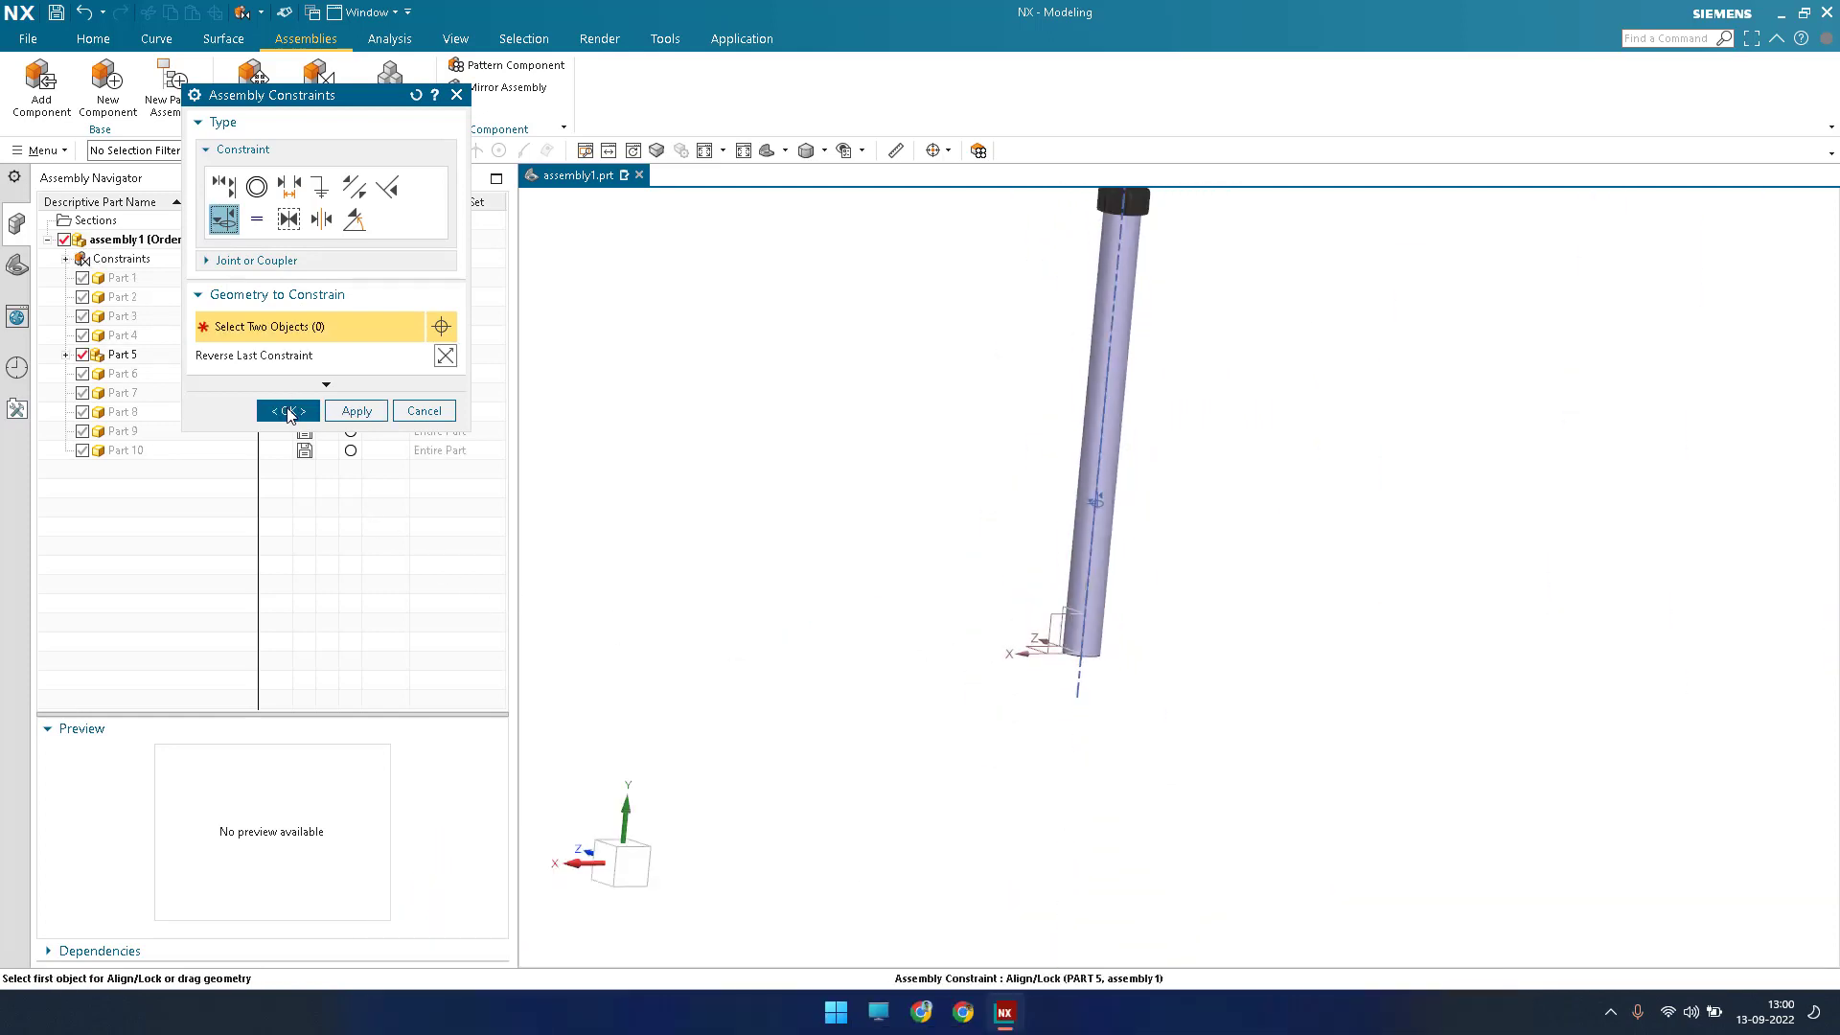
pyautogui.click(287, 410)
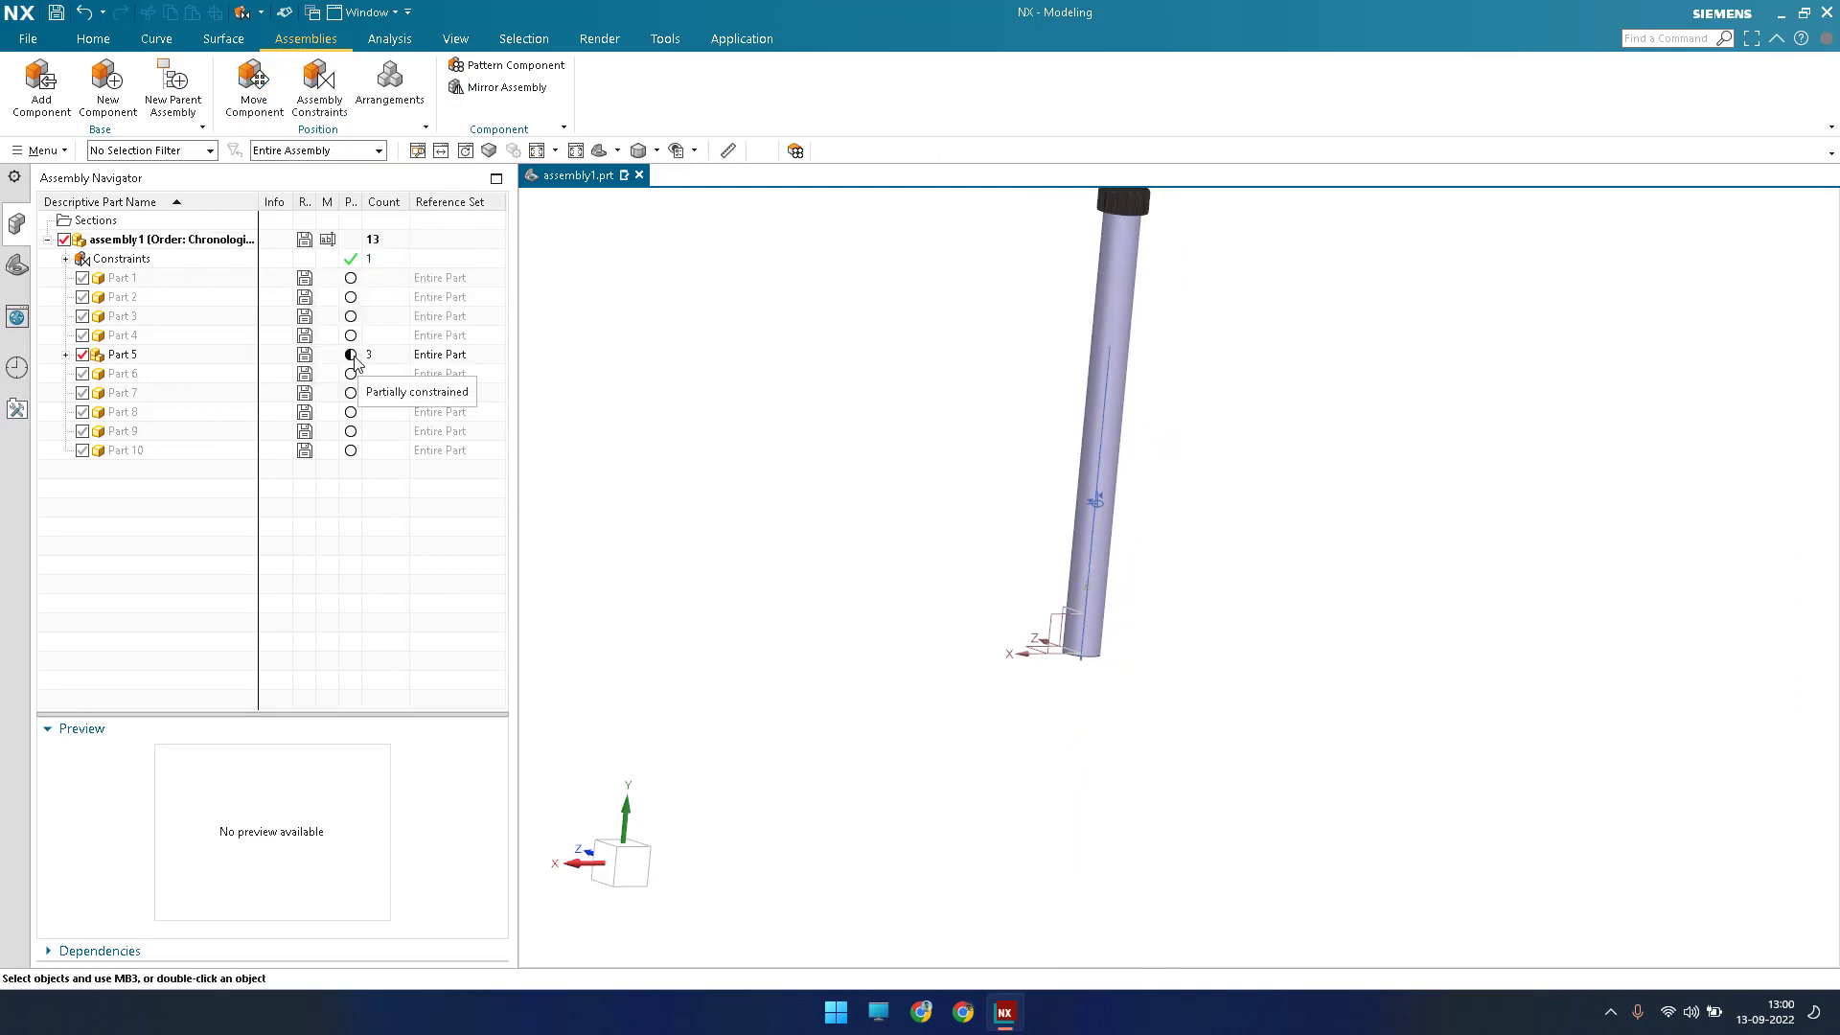
# Show the degrees of freedom of Part 5 and examine the direction in which it can still move.
pyautogui.click(353, 360)
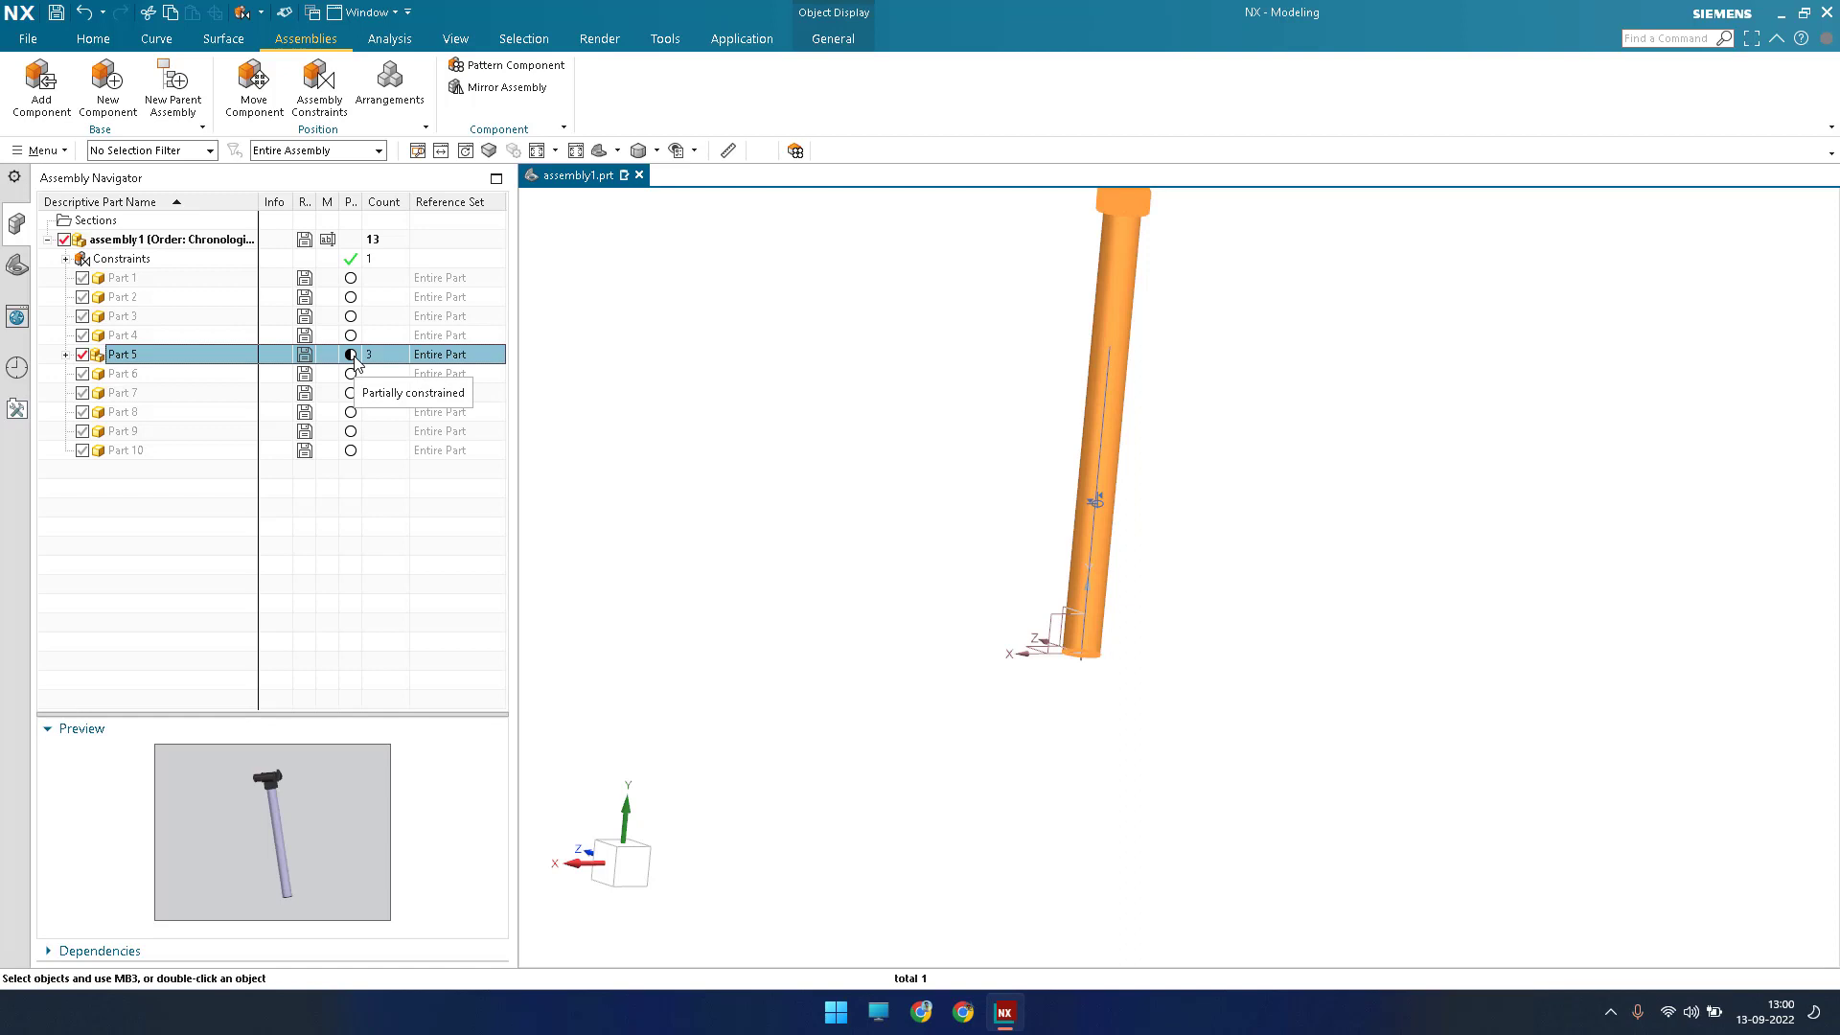
pyautogui.rightClick(357, 357)
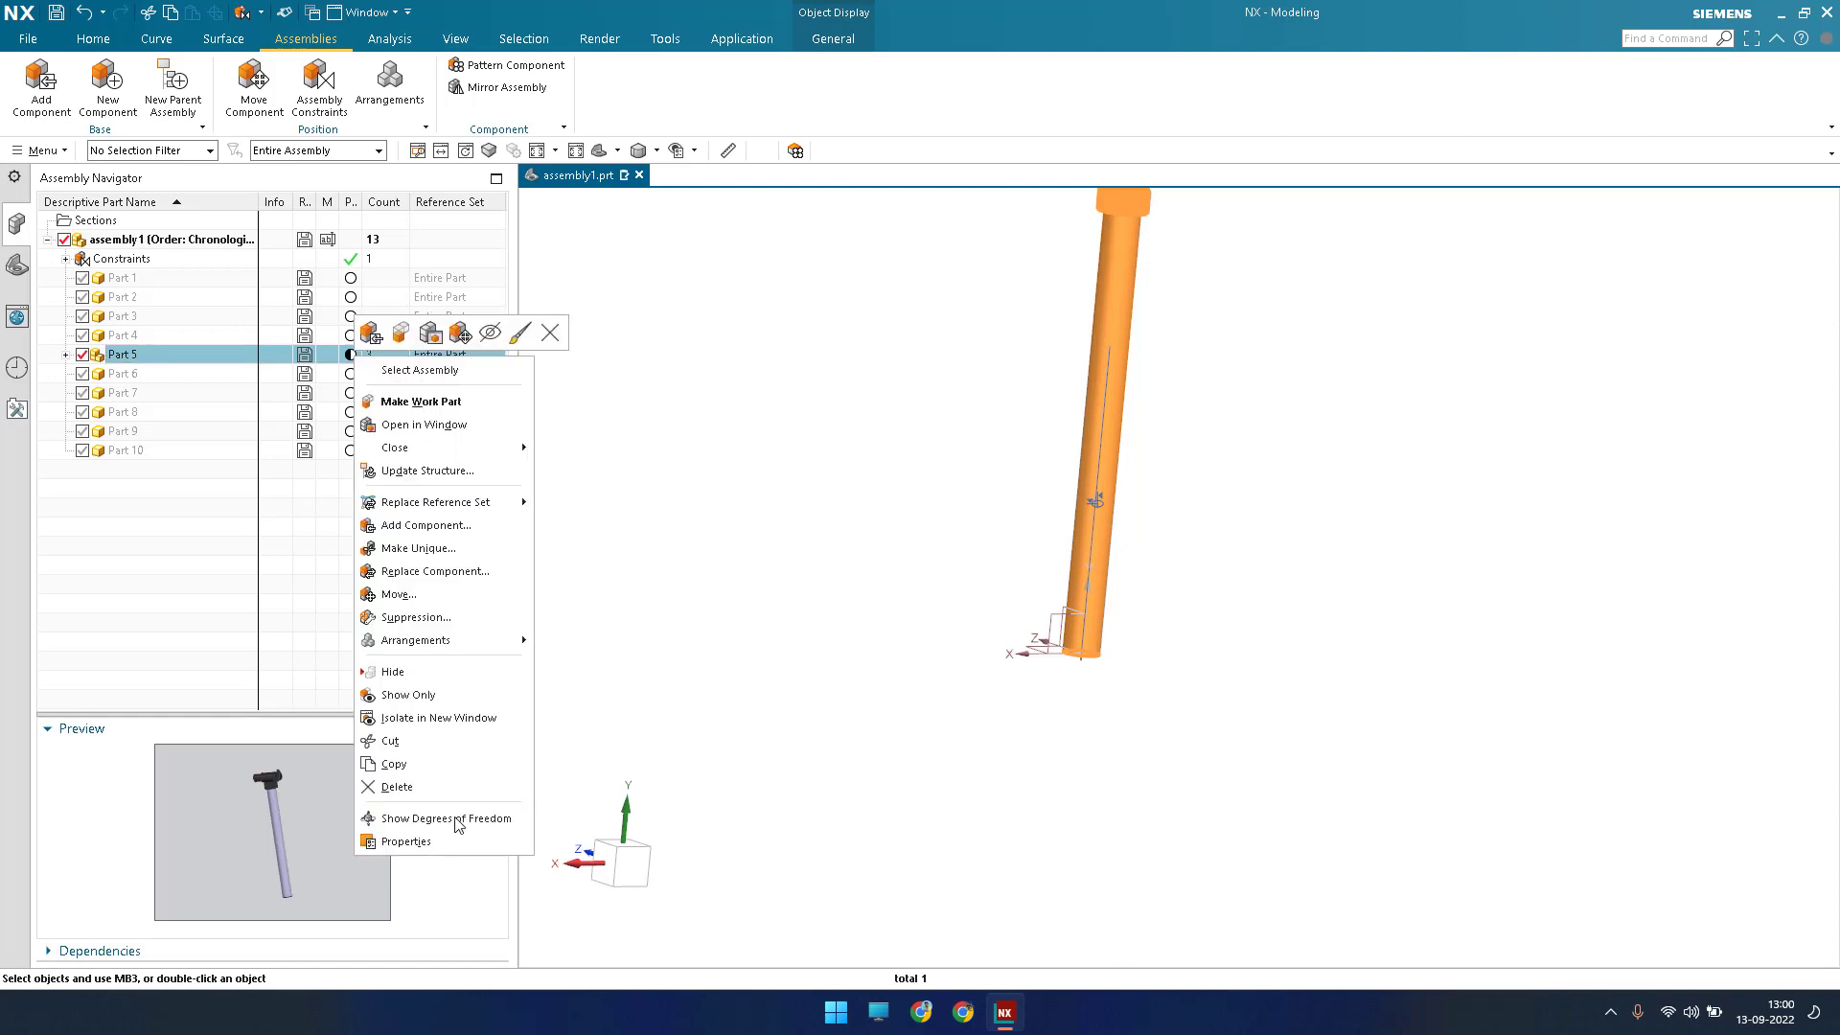
pyautogui.click(432, 820)
pyautogui.scroll(-2, 992, 633)
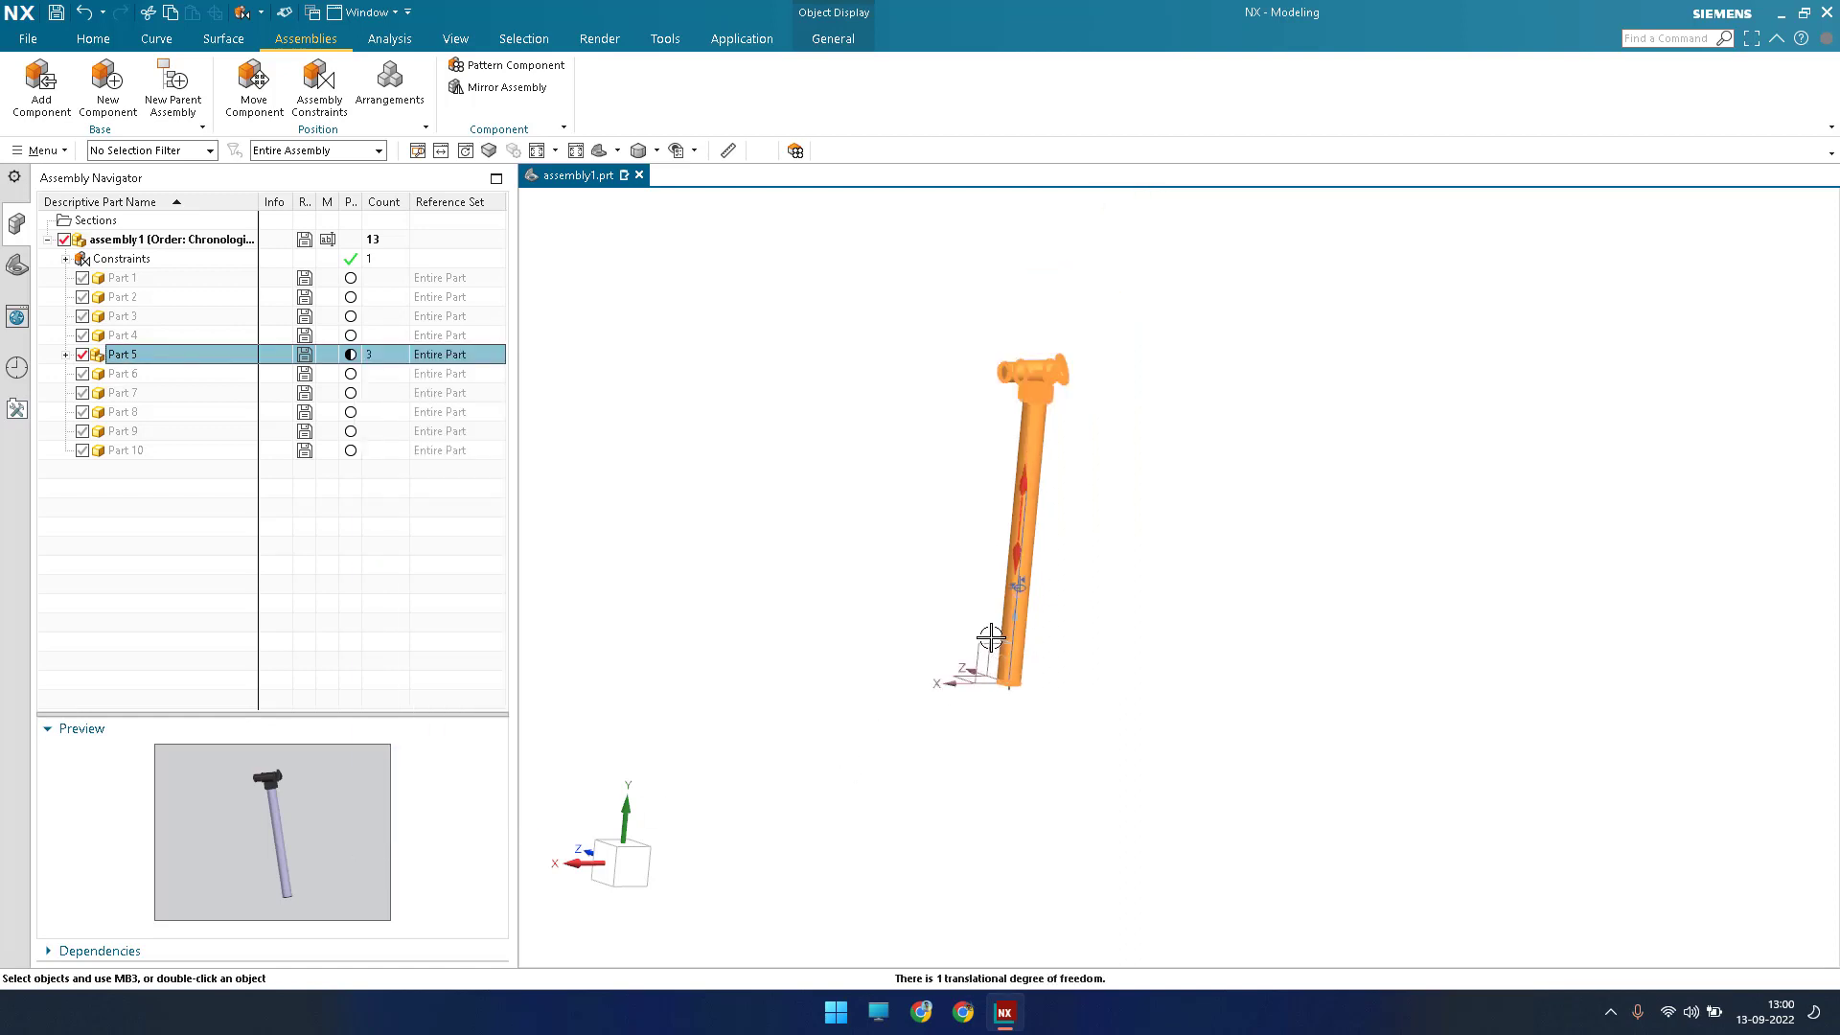
pyautogui.scroll(4, 1024, 533)
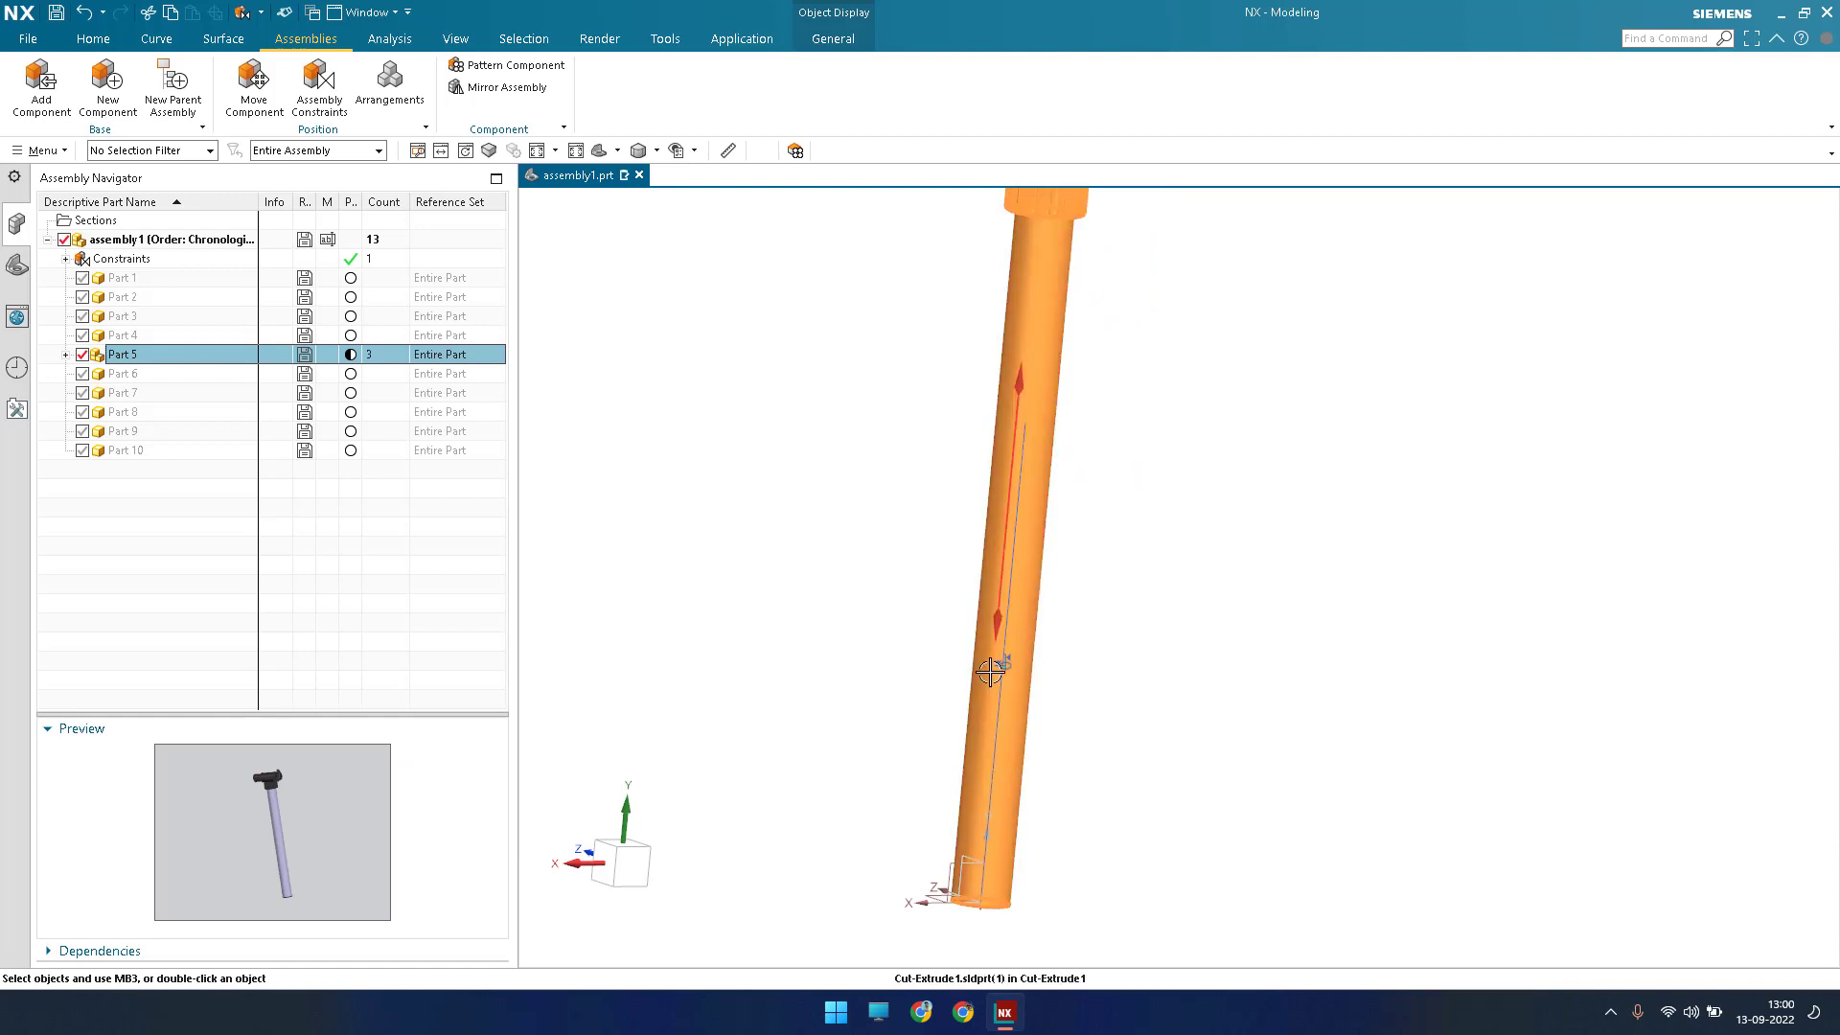
pyautogui.scroll(-3, 948, 534)
pyautogui.moveTo(1047, 532); pyautogui.dragTo(1038, 402, button='middle')
pyautogui.scroll(3, 1032, 493)
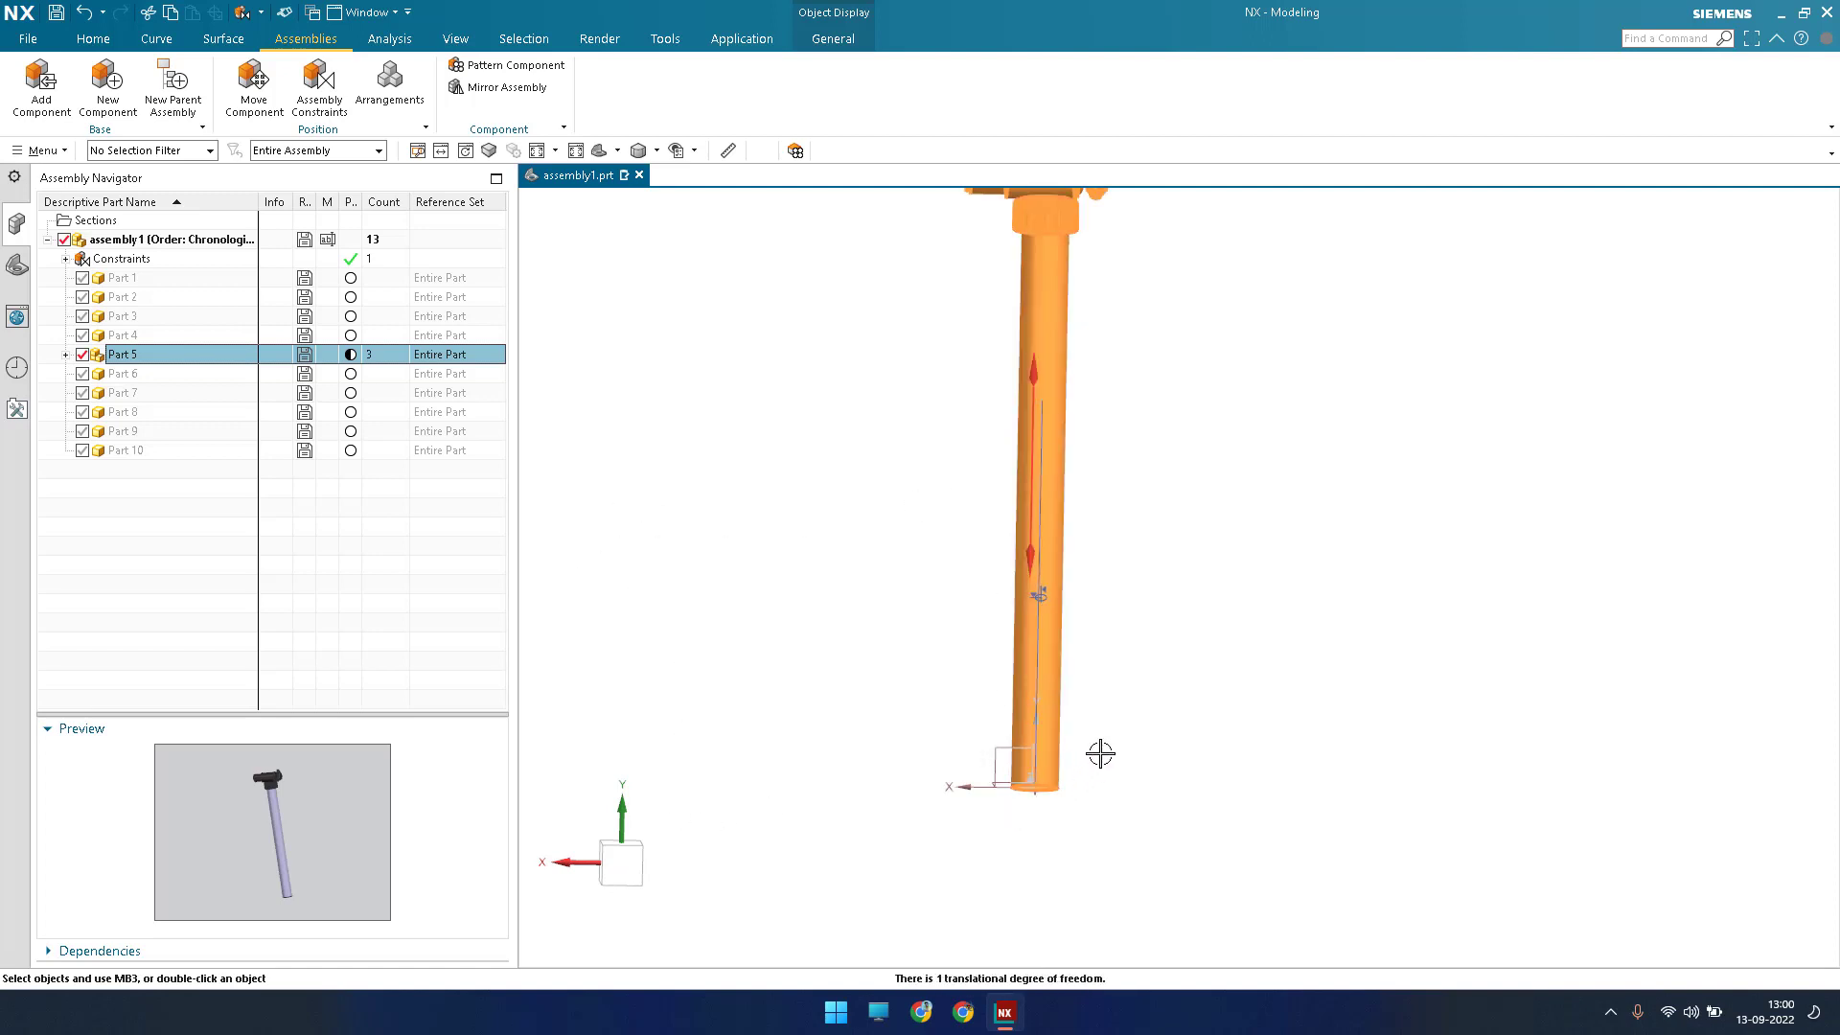
pyautogui.press('Escape')
# Constrain the lower end face of Part 5's tube to the datum coordinate system's XZ plane with a Distance constraint of 0 mm.
pyautogui.scroll(3, 1121, 706)
pyautogui.scroll(2, 1127, 706)
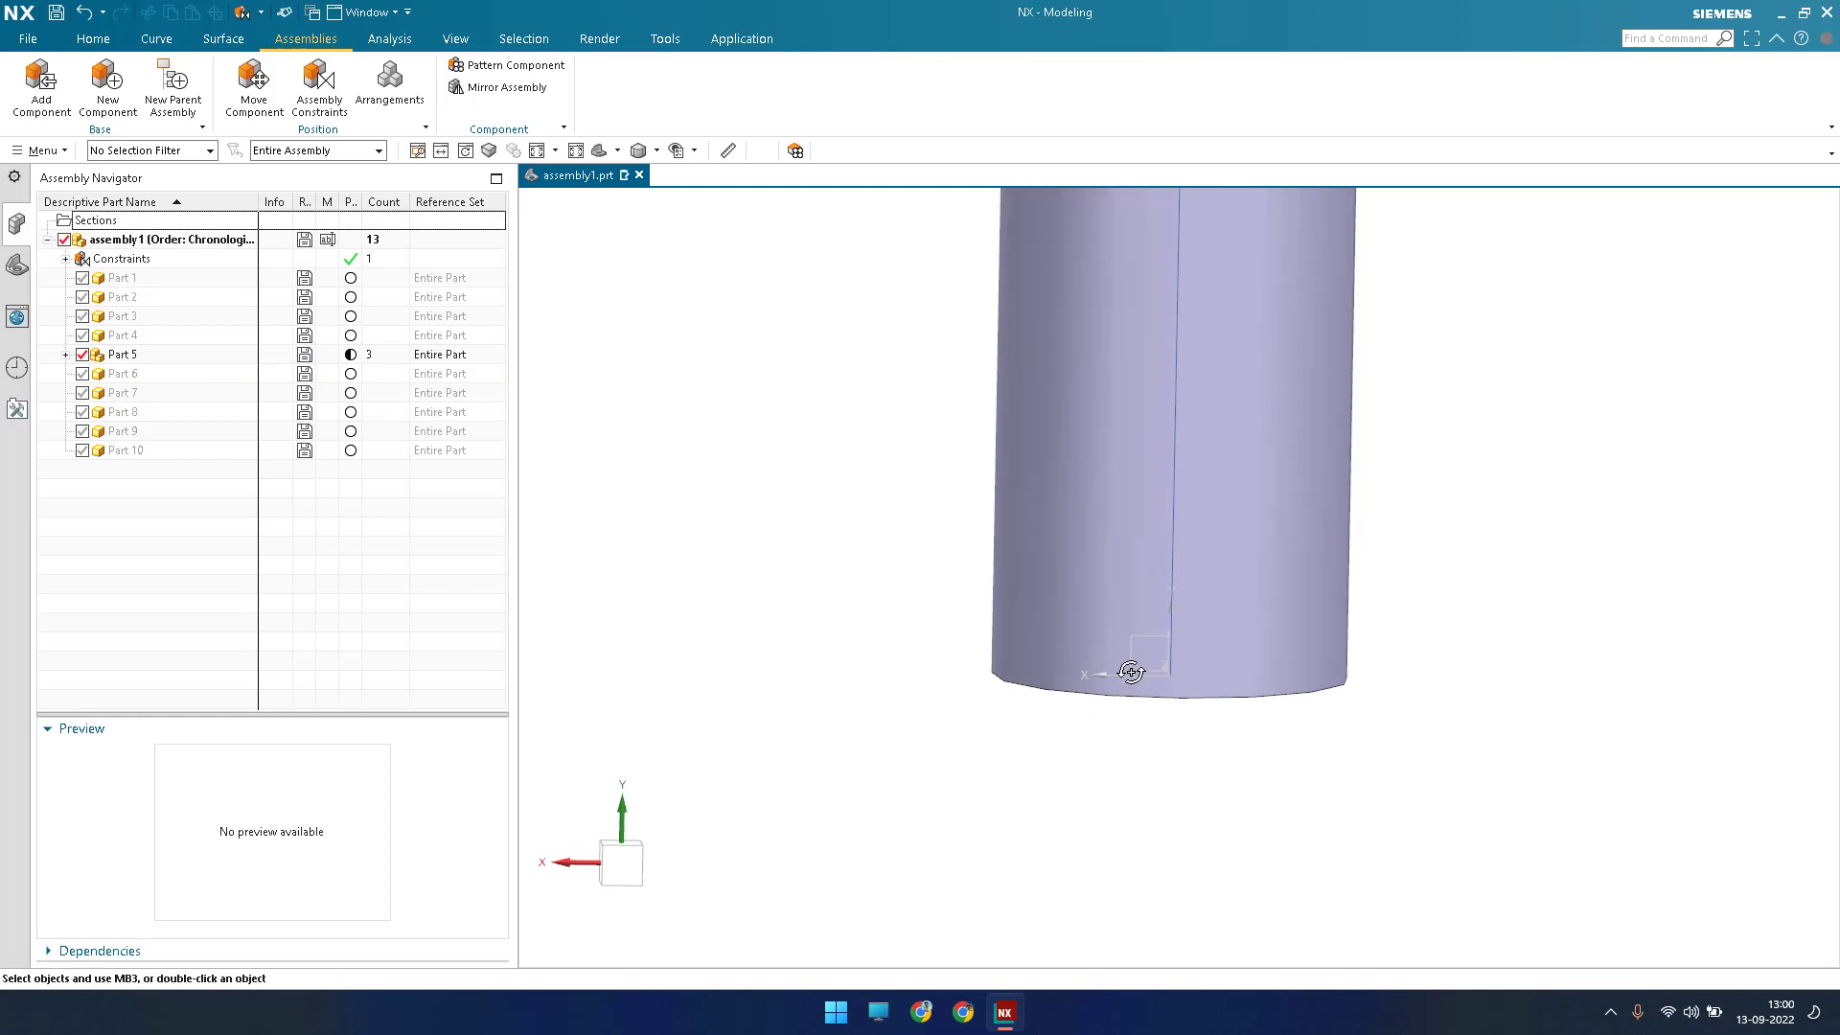
pyautogui.moveTo(1065, 624); pyautogui.dragTo(1144, 677, button='middle')
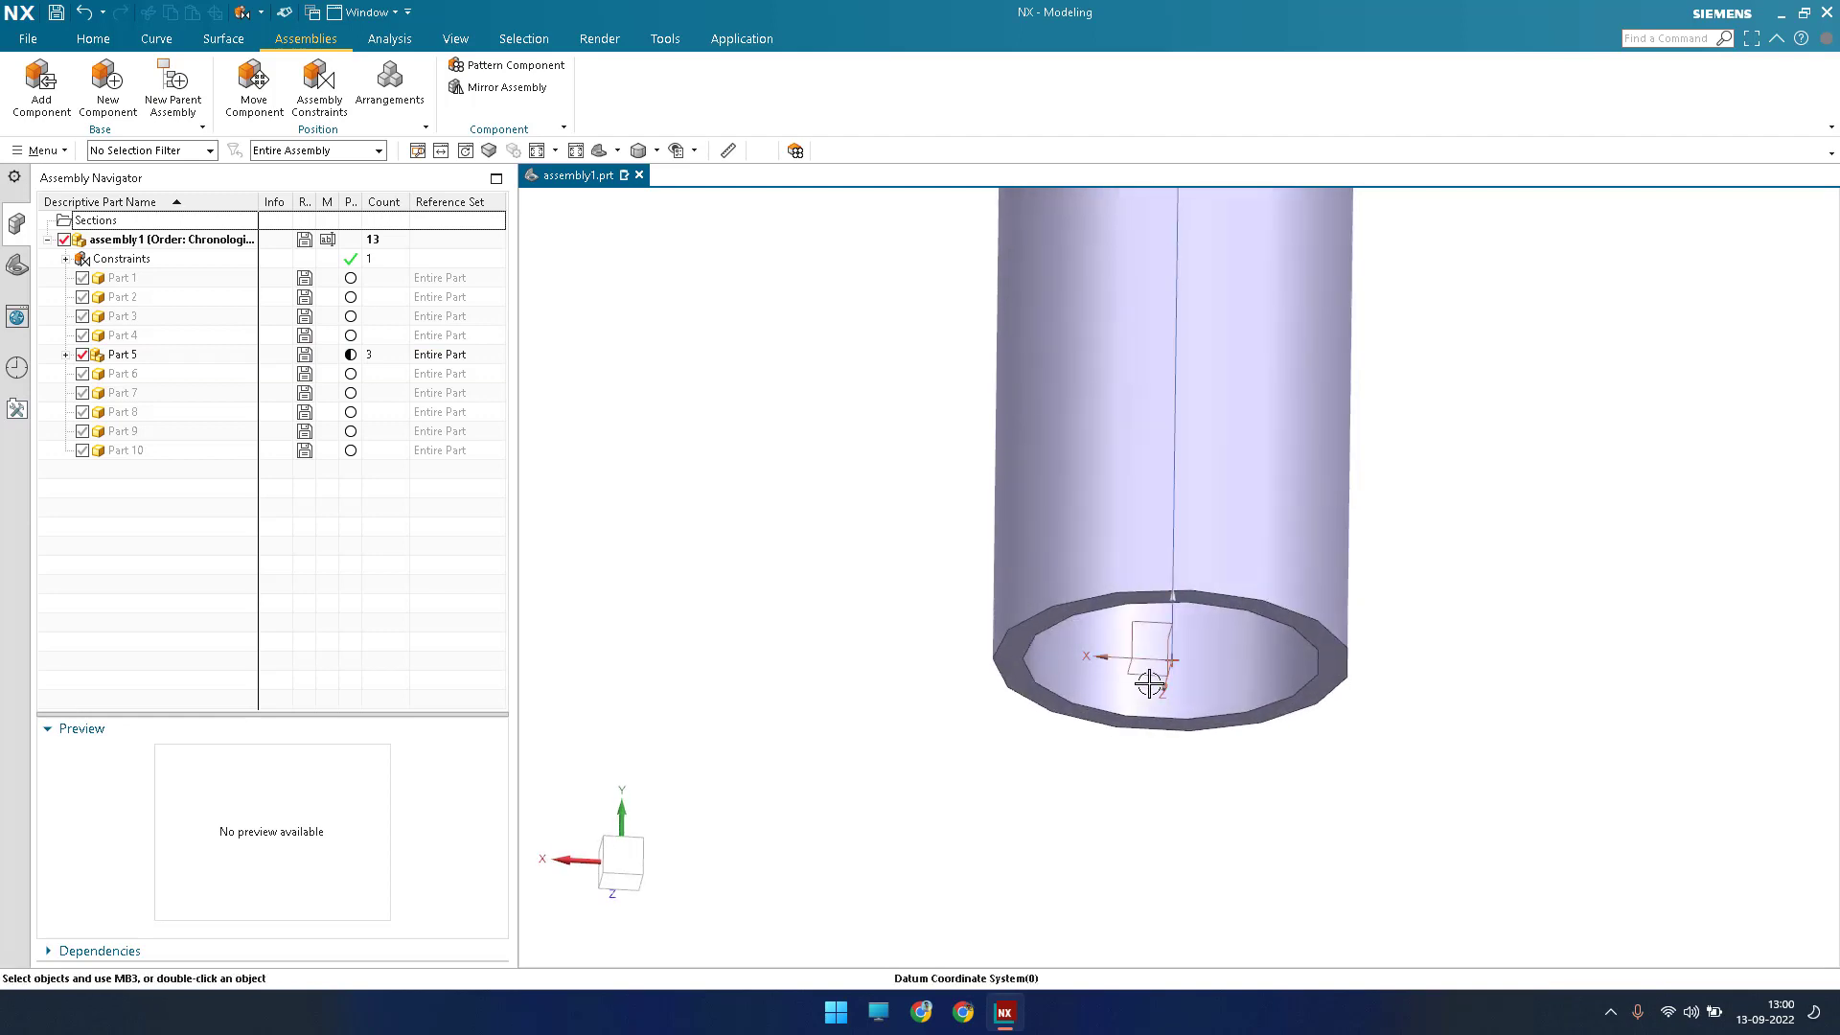
pyautogui.scroll(3, 1192, 638)
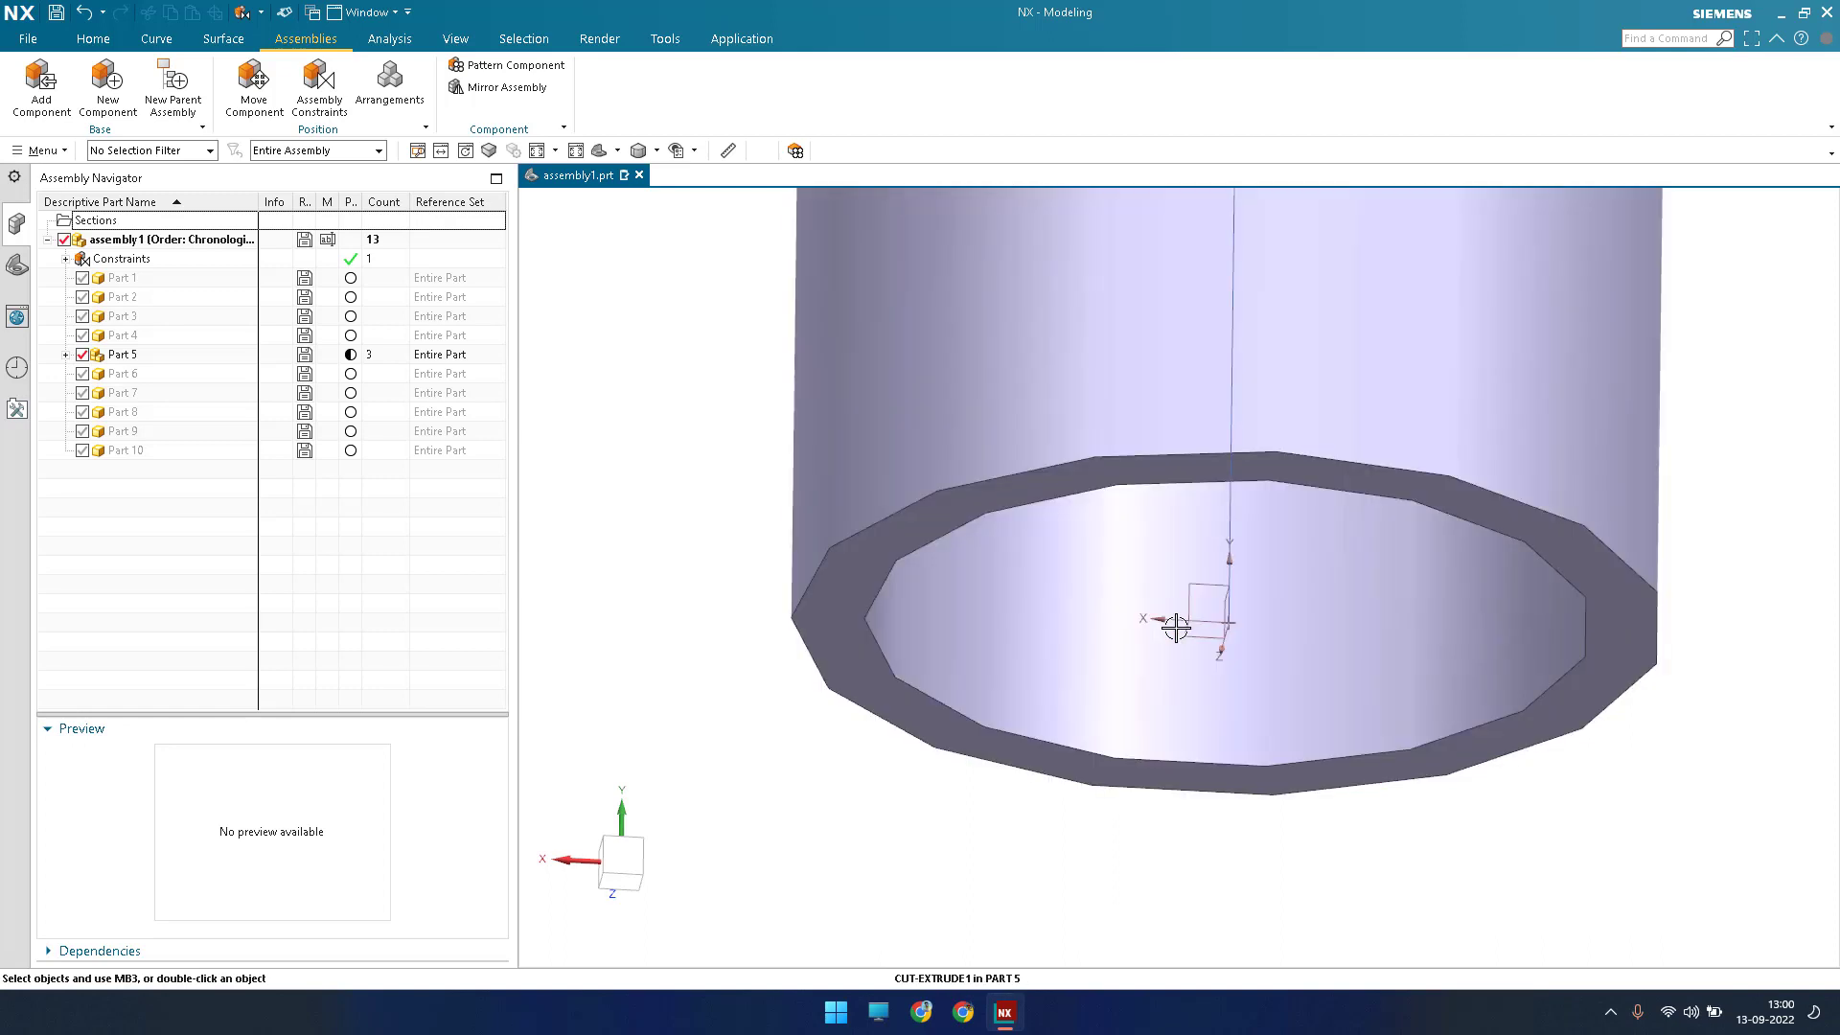
pyautogui.scroll(-4, 1150, 633)
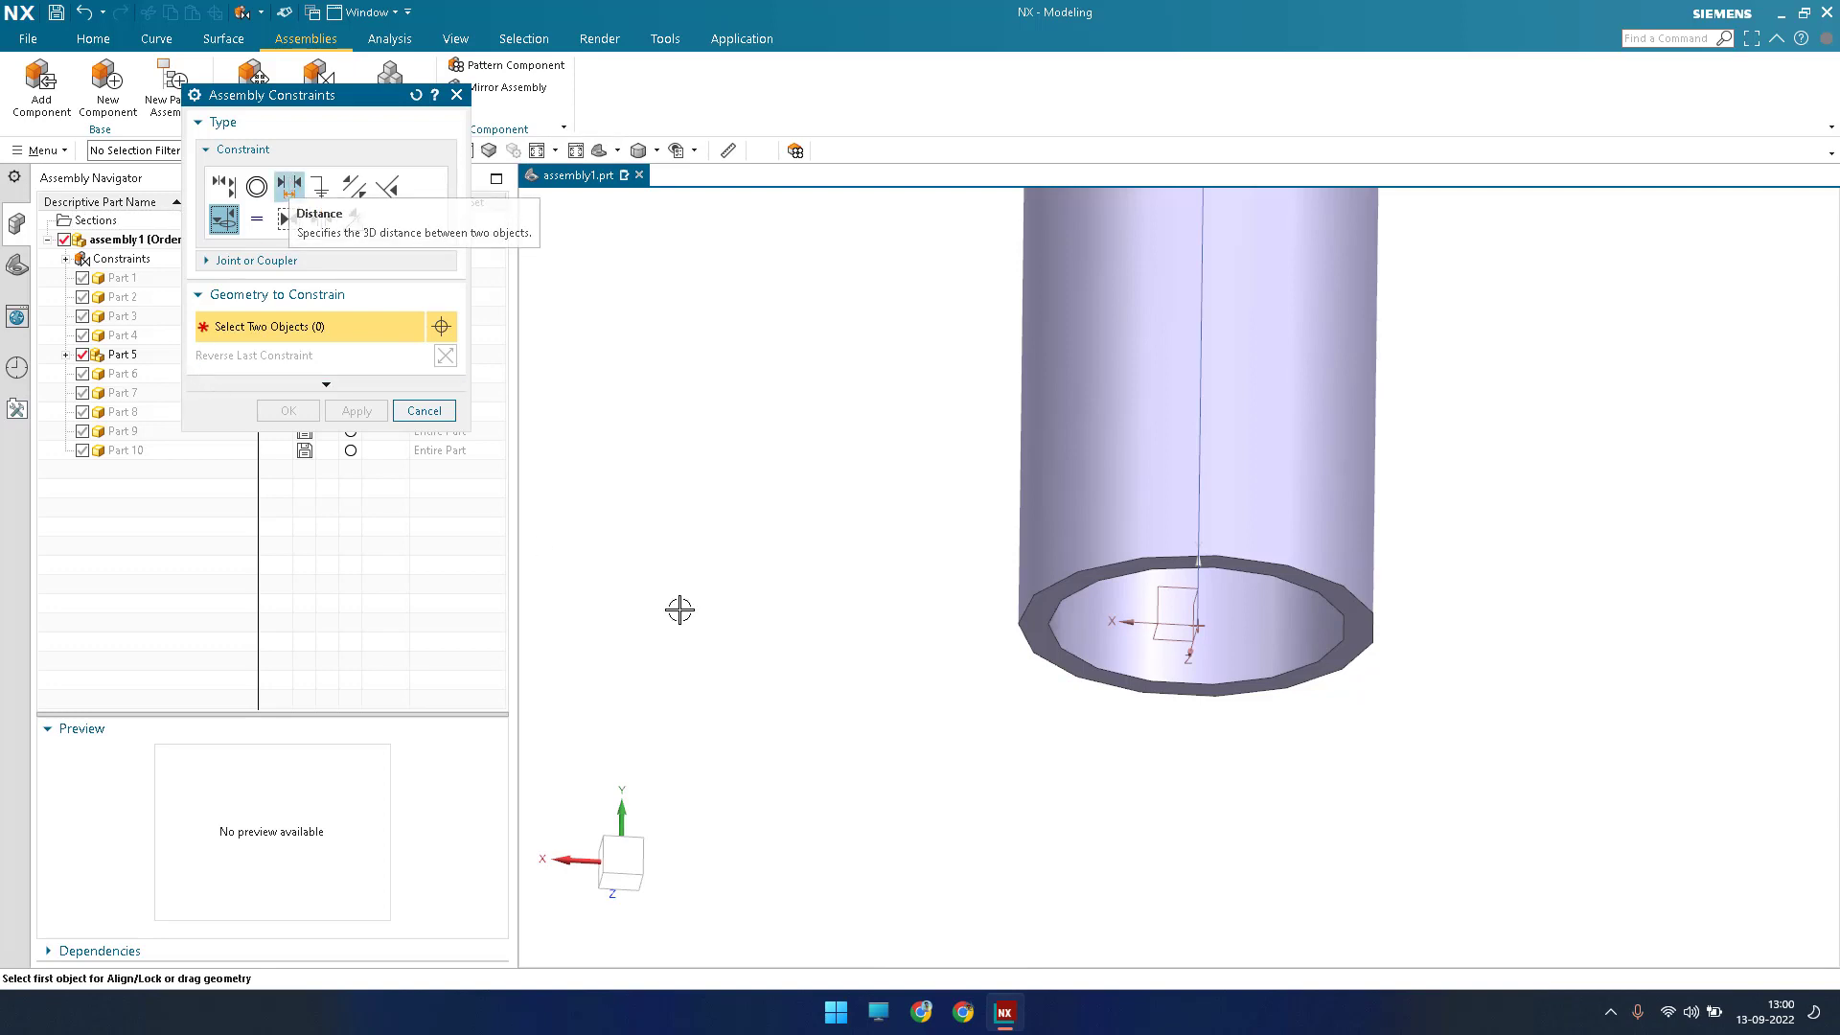
pyautogui.click(289, 185)
pyautogui.scroll(3, 1287, 709)
pyautogui.scroll(1, 1342, 632)
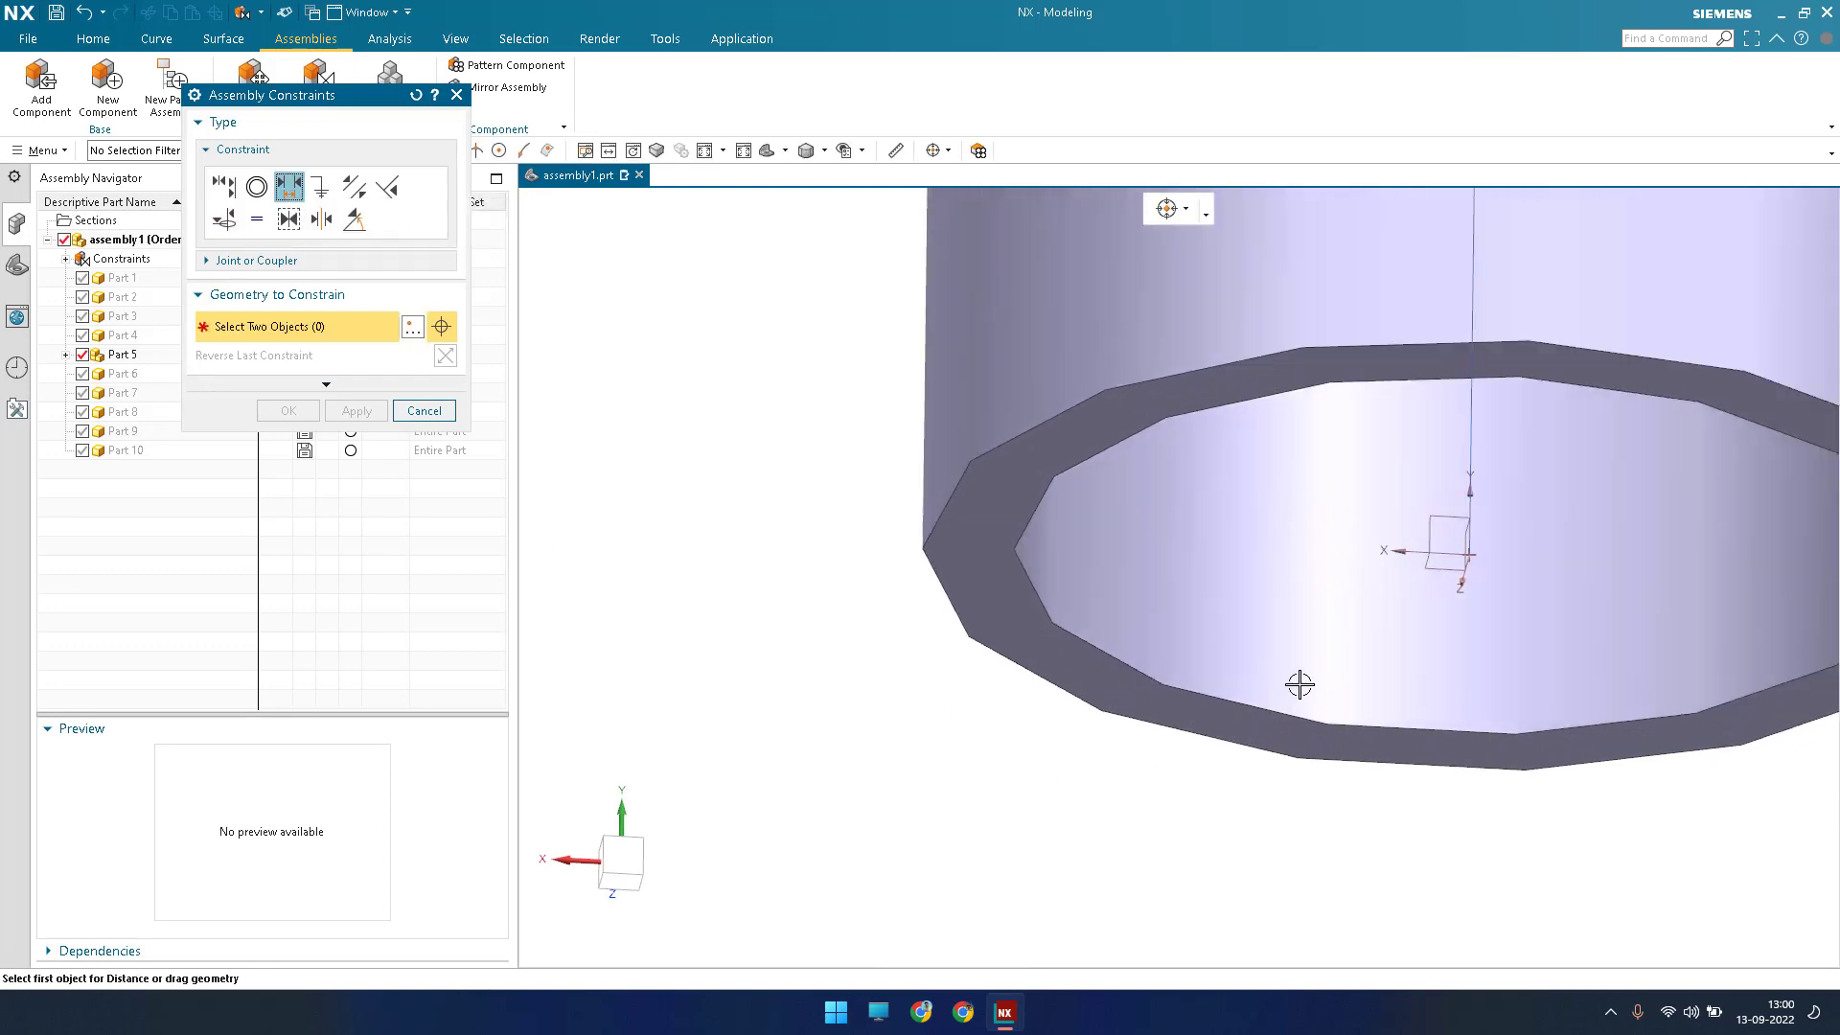
pyautogui.click(1424, 566)
pyautogui.click(1330, 651)
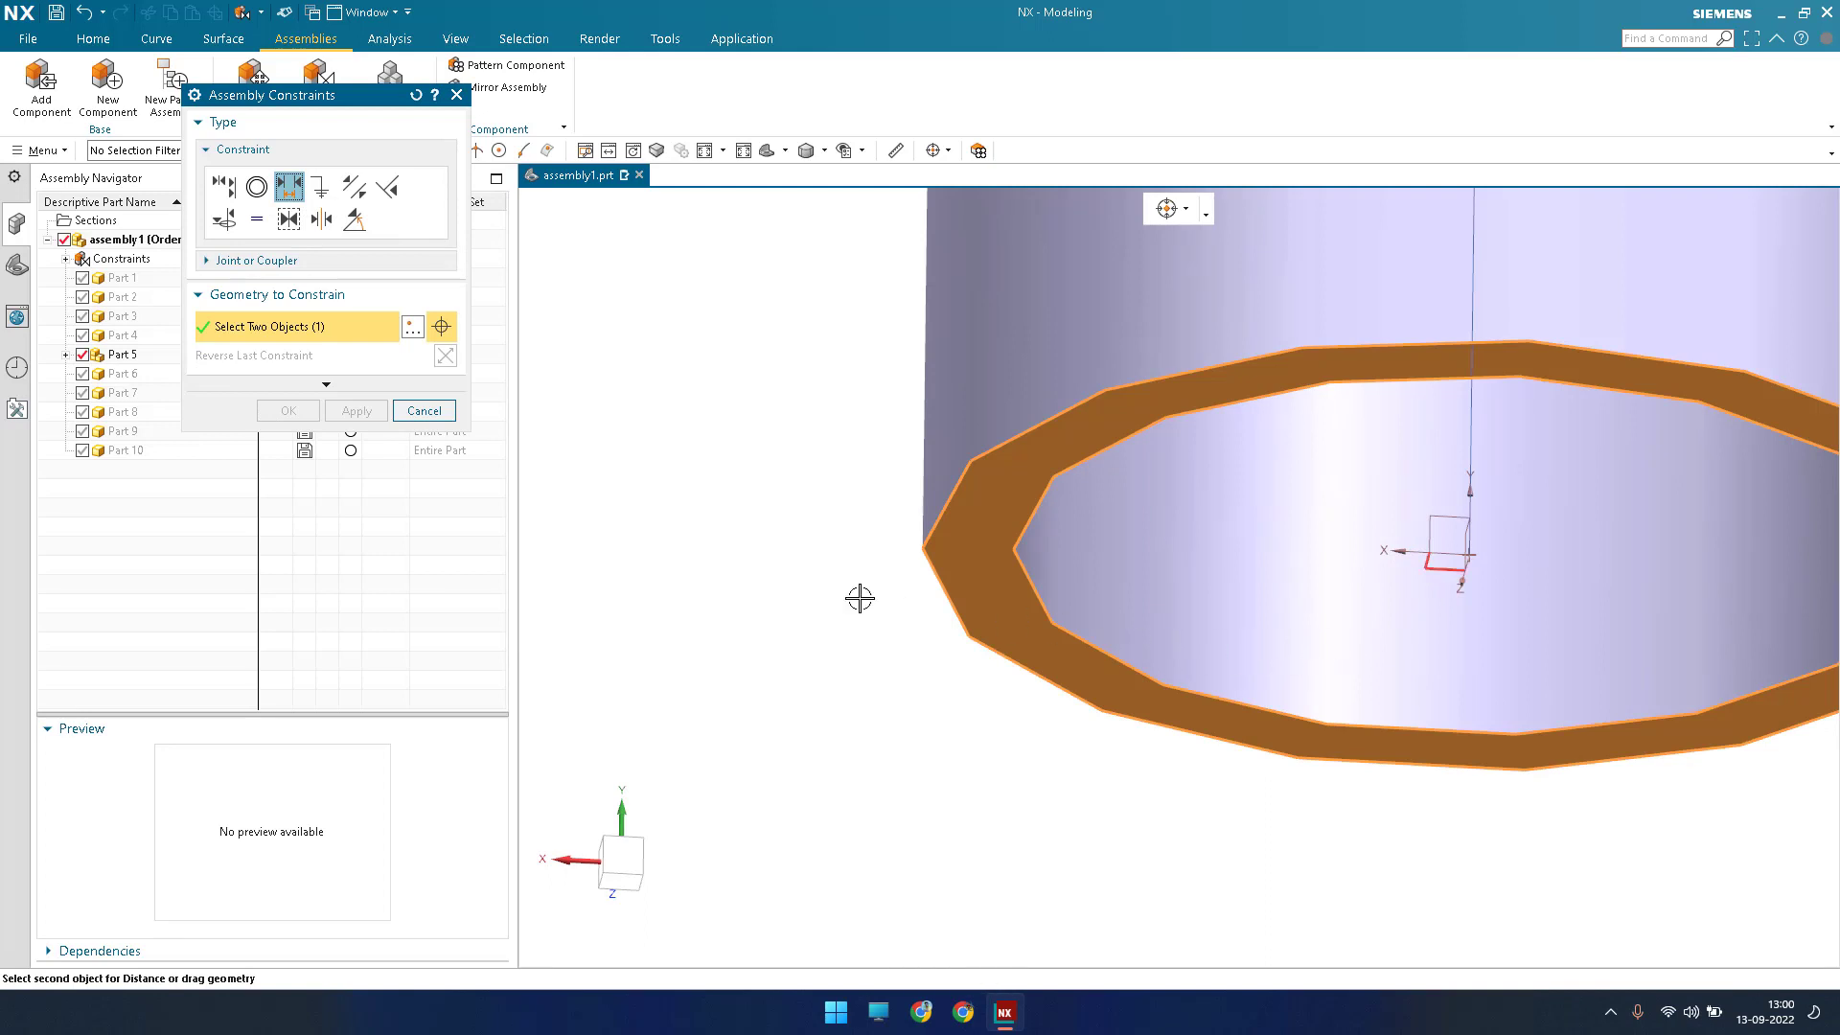
pyautogui.click(303, 500)
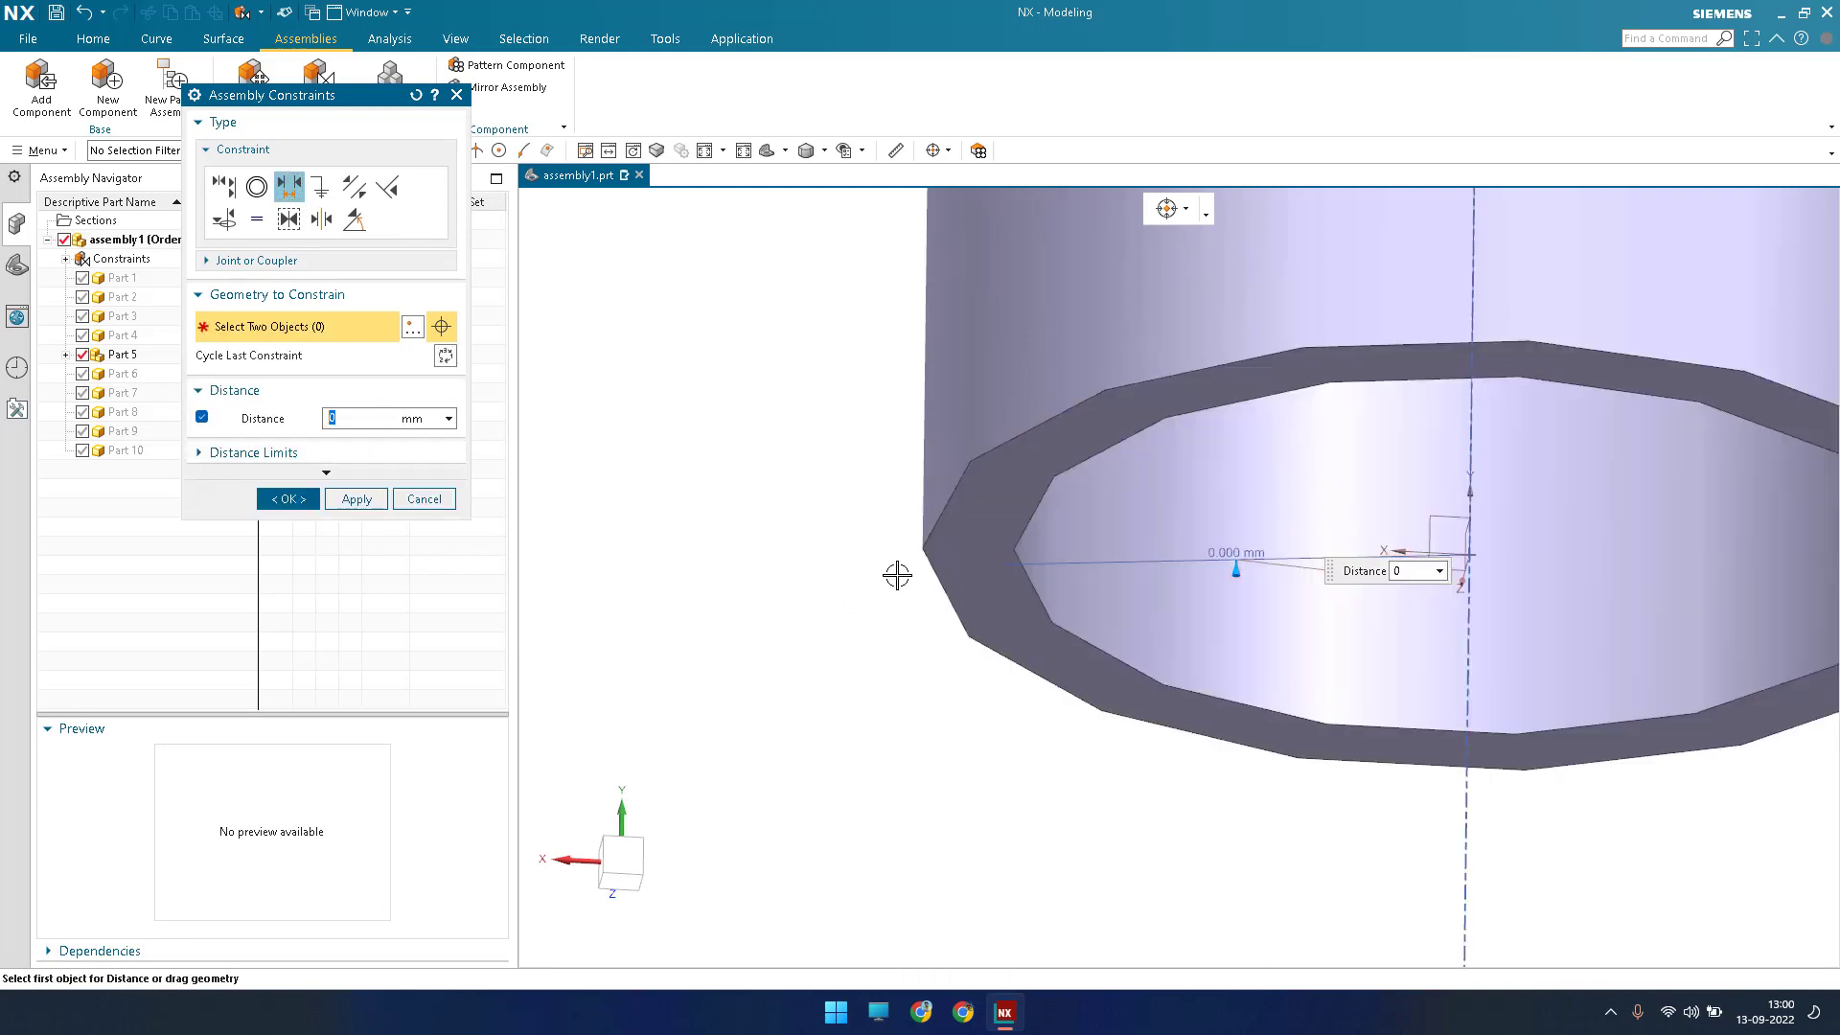
pyautogui.scroll(-5, 899, 613)
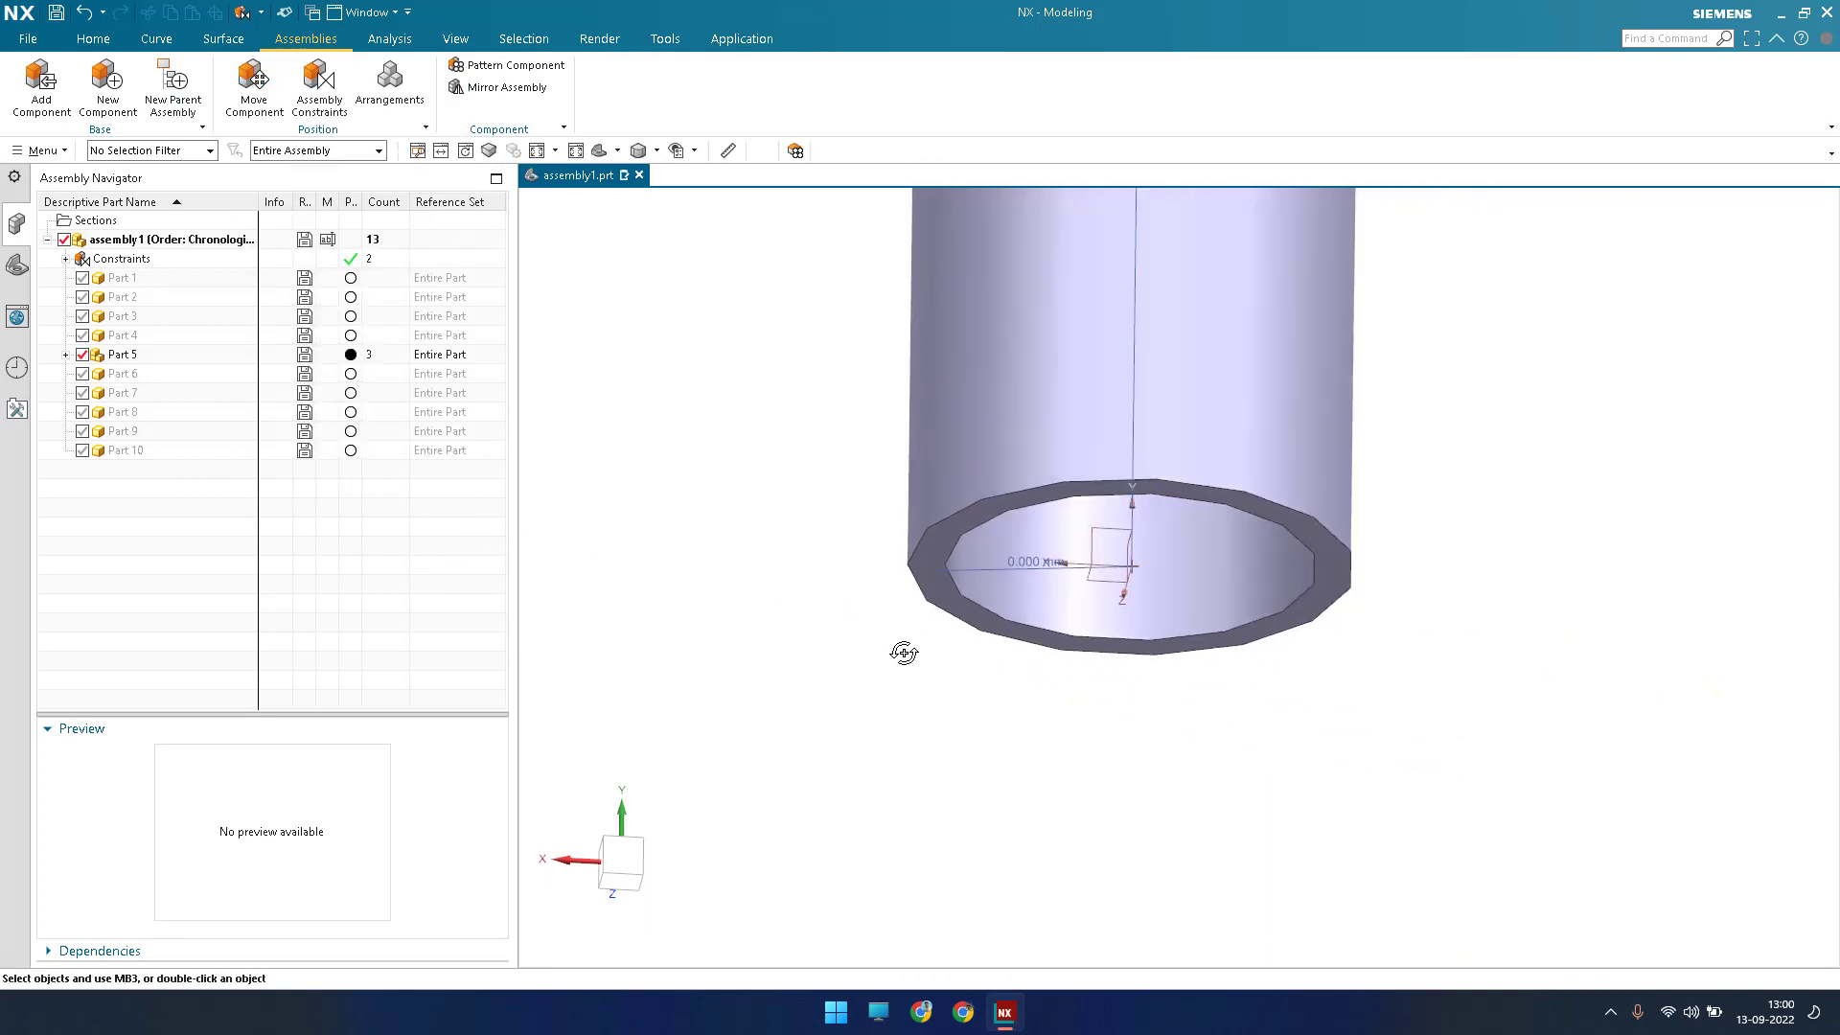
# Check Part 5's constraint status and inspect its tube's position at the datum coordinate system.
pyautogui.moveTo(1204, 648); pyautogui.dragTo(1088, 568, button='middle')
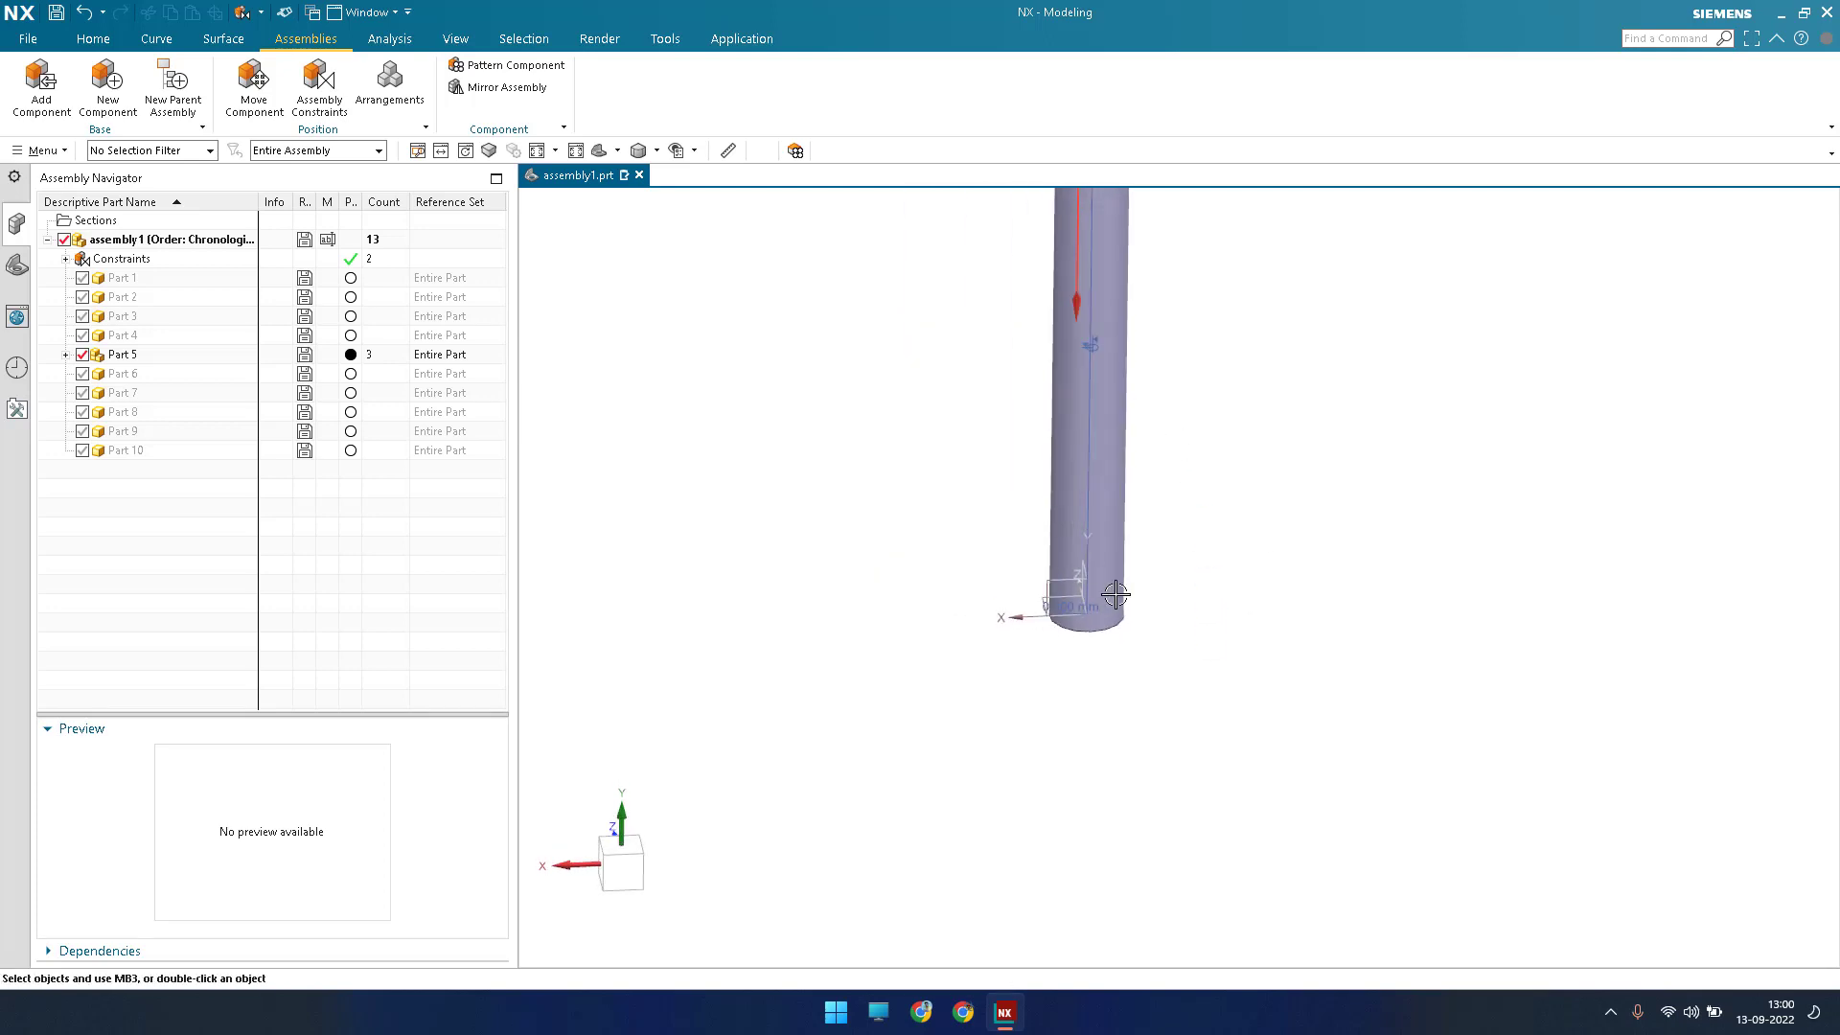
pyautogui.hotkey('ctrl', 'f')
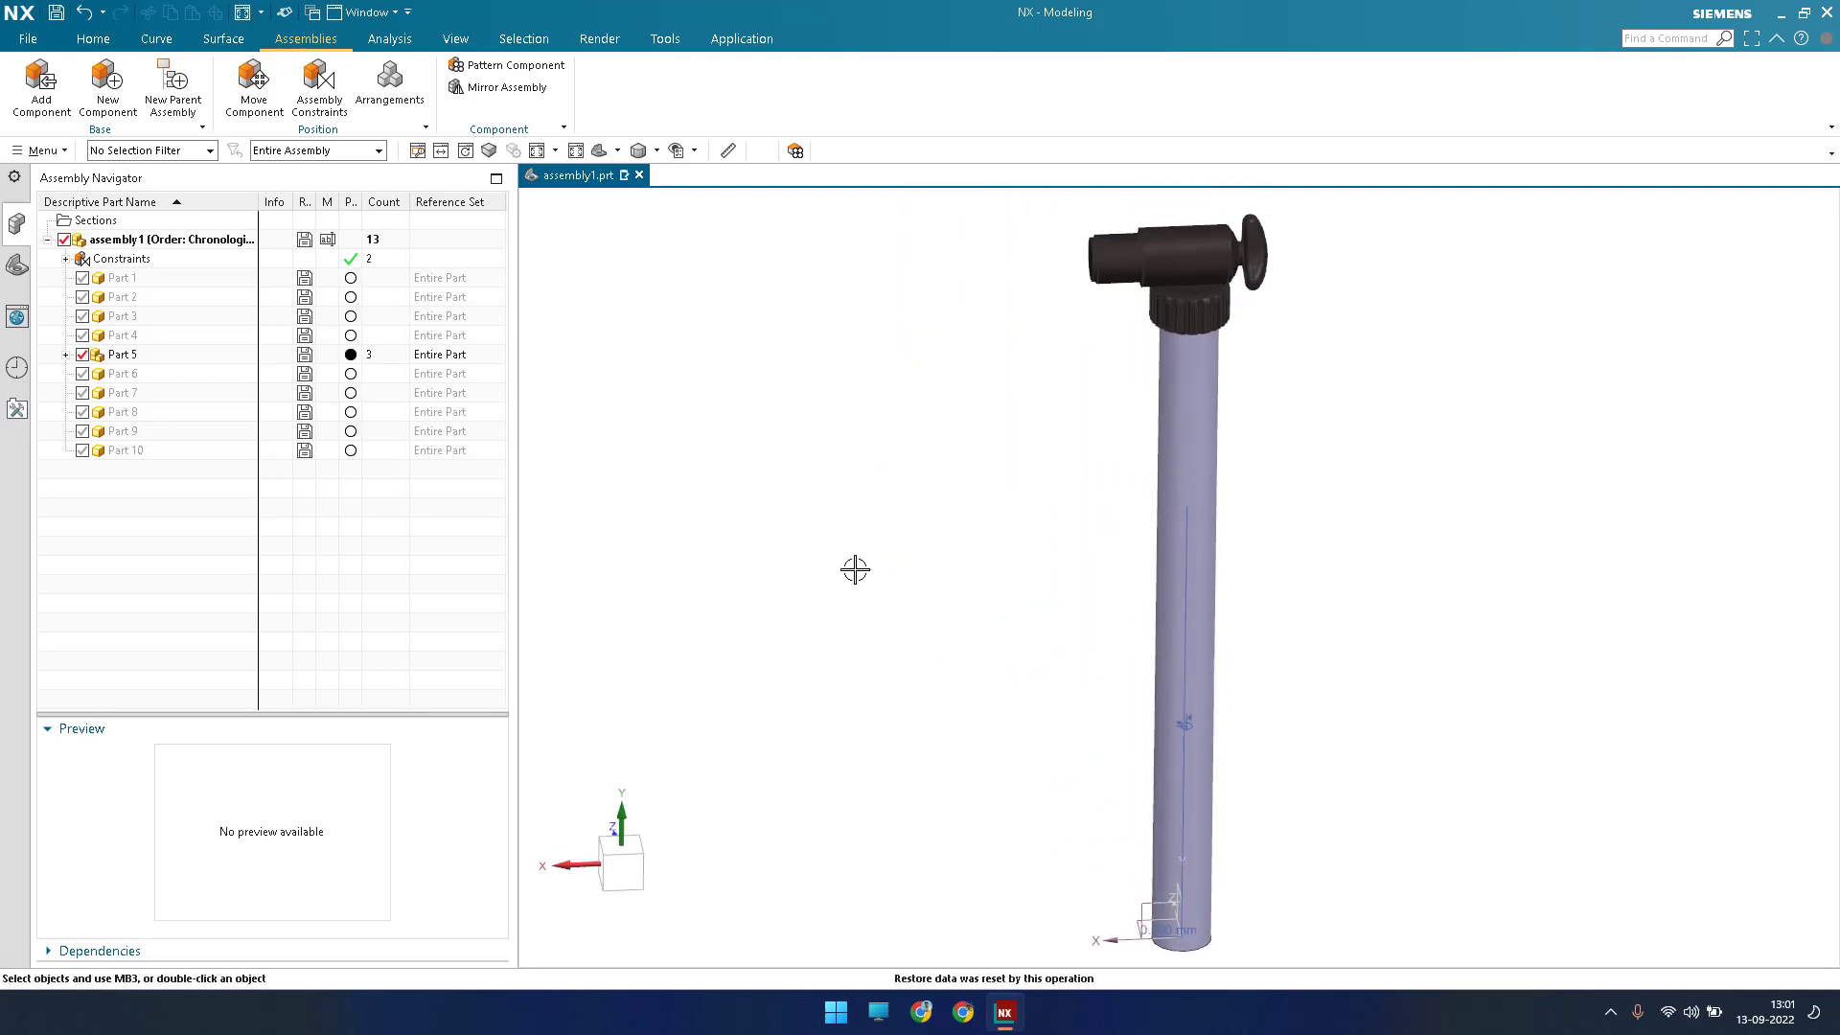
pyautogui.scroll(-3, 866, 399)
pyautogui.click(341, 354)
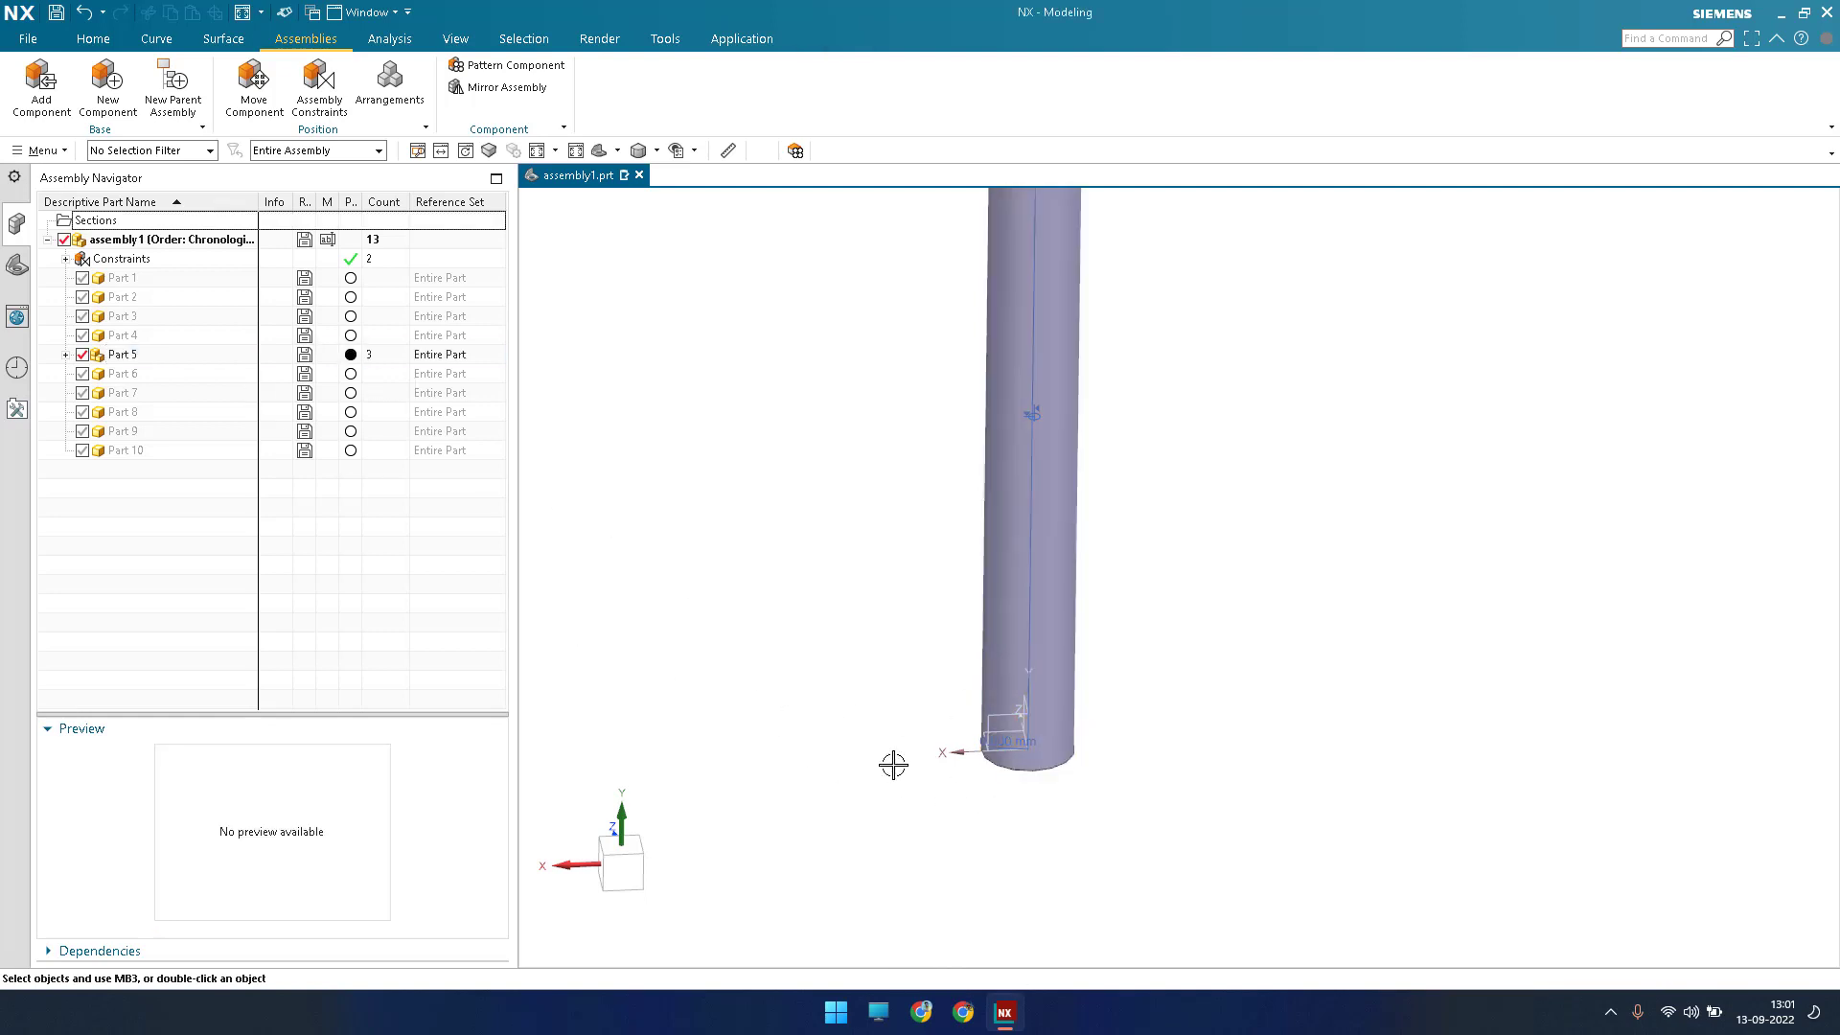
pyautogui.scroll(2, 1101, 692)
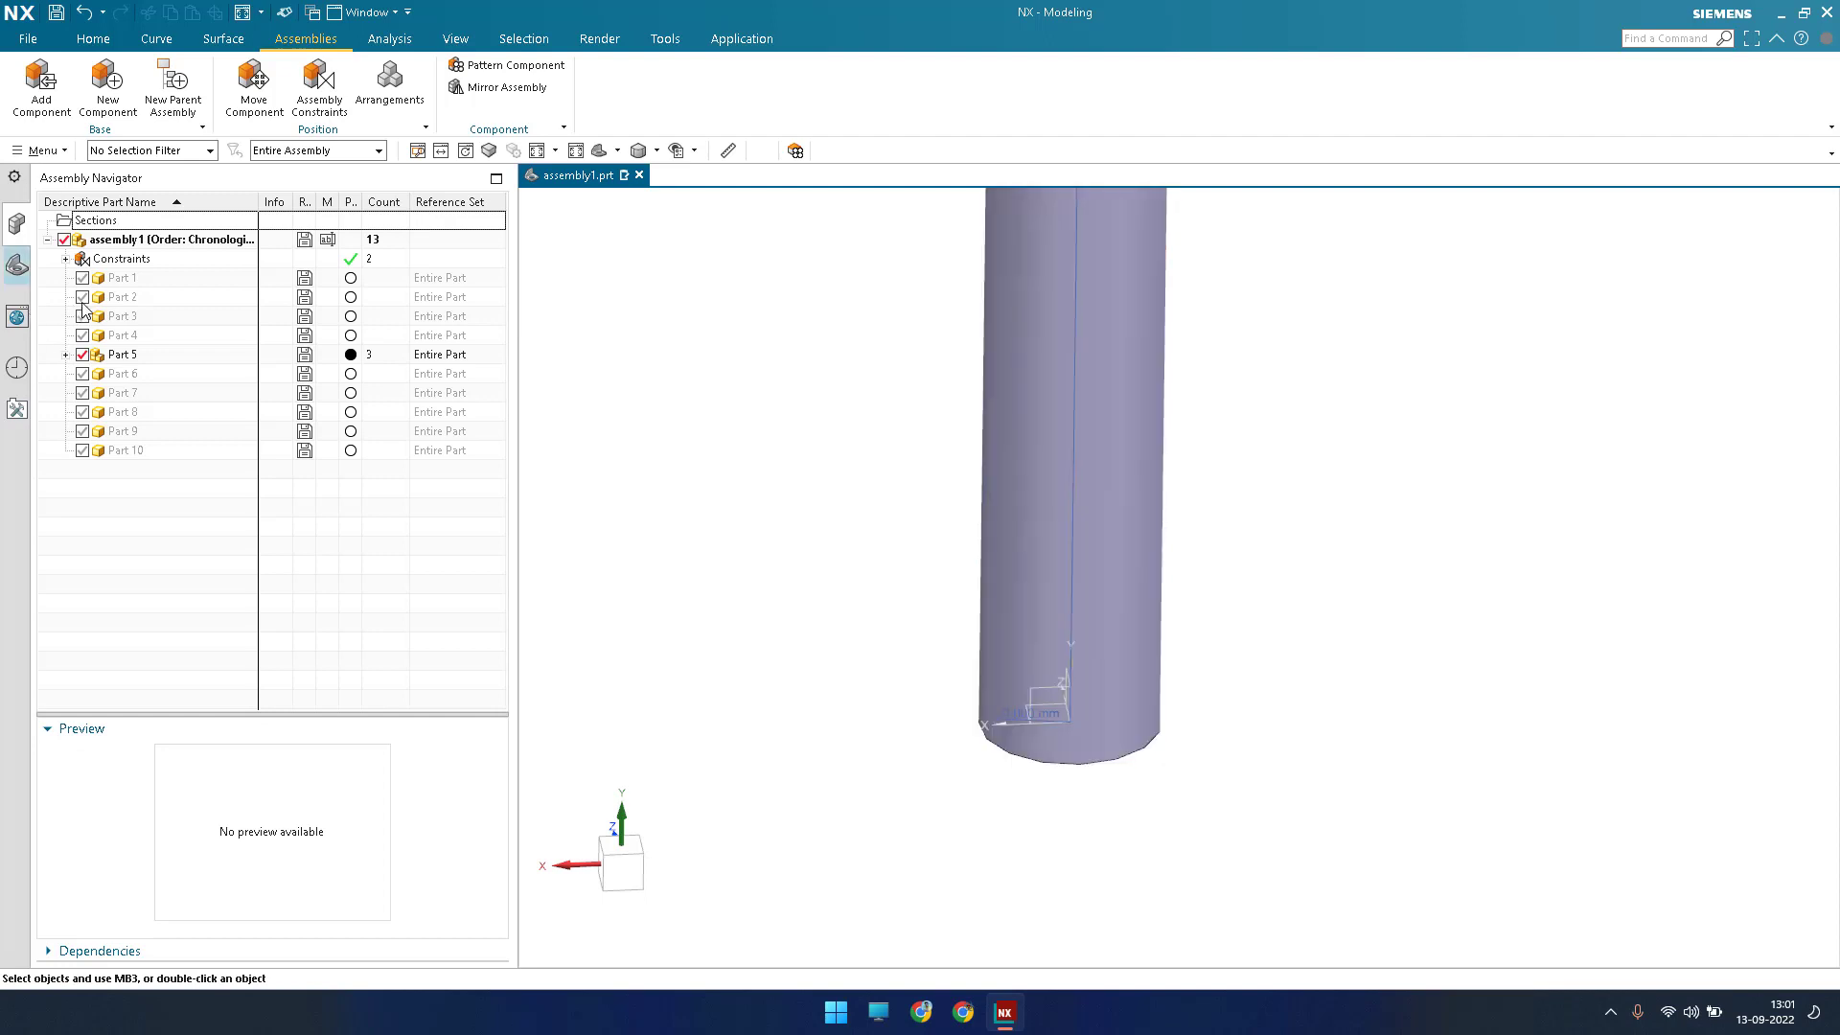
# Hide the datum coordinate system in the model history and select Part 5 in the assembly structure.
pyautogui.click(18, 268)
pyautogui.hotkey('ctrl', 'b')
pyautogui.click(16, 224)
pyautogui.click(338, 355)
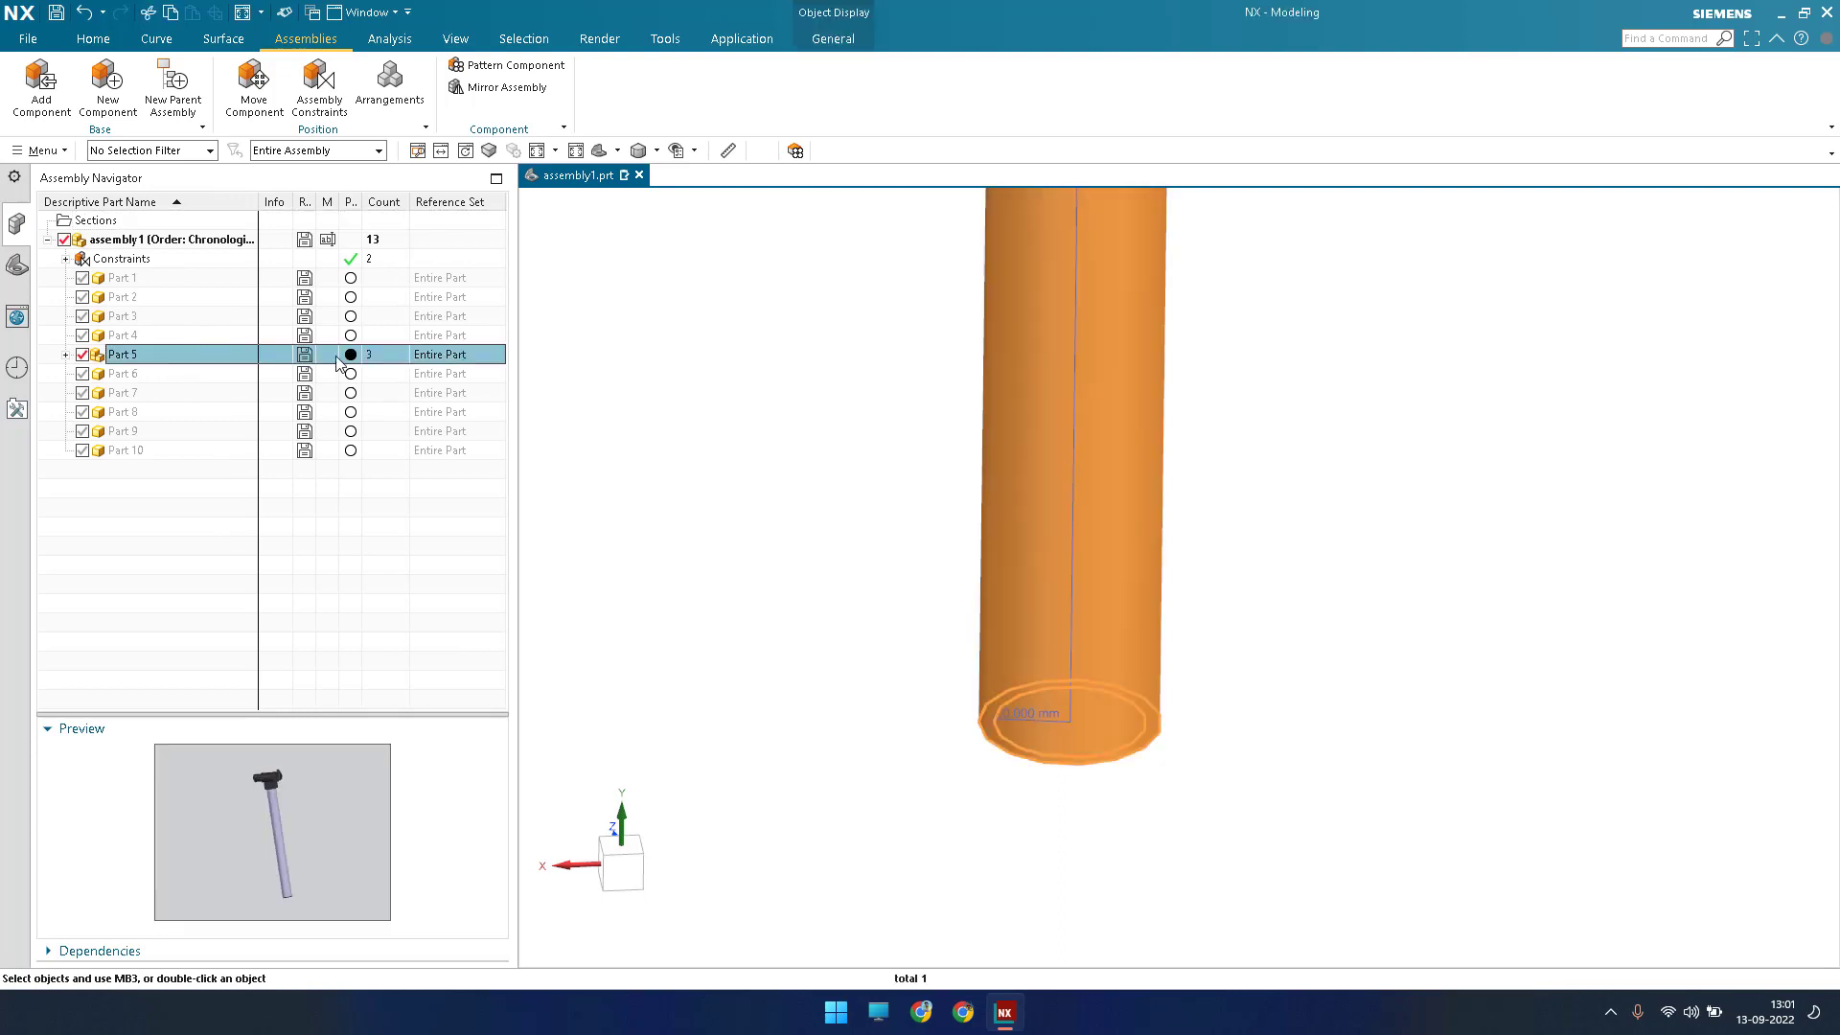
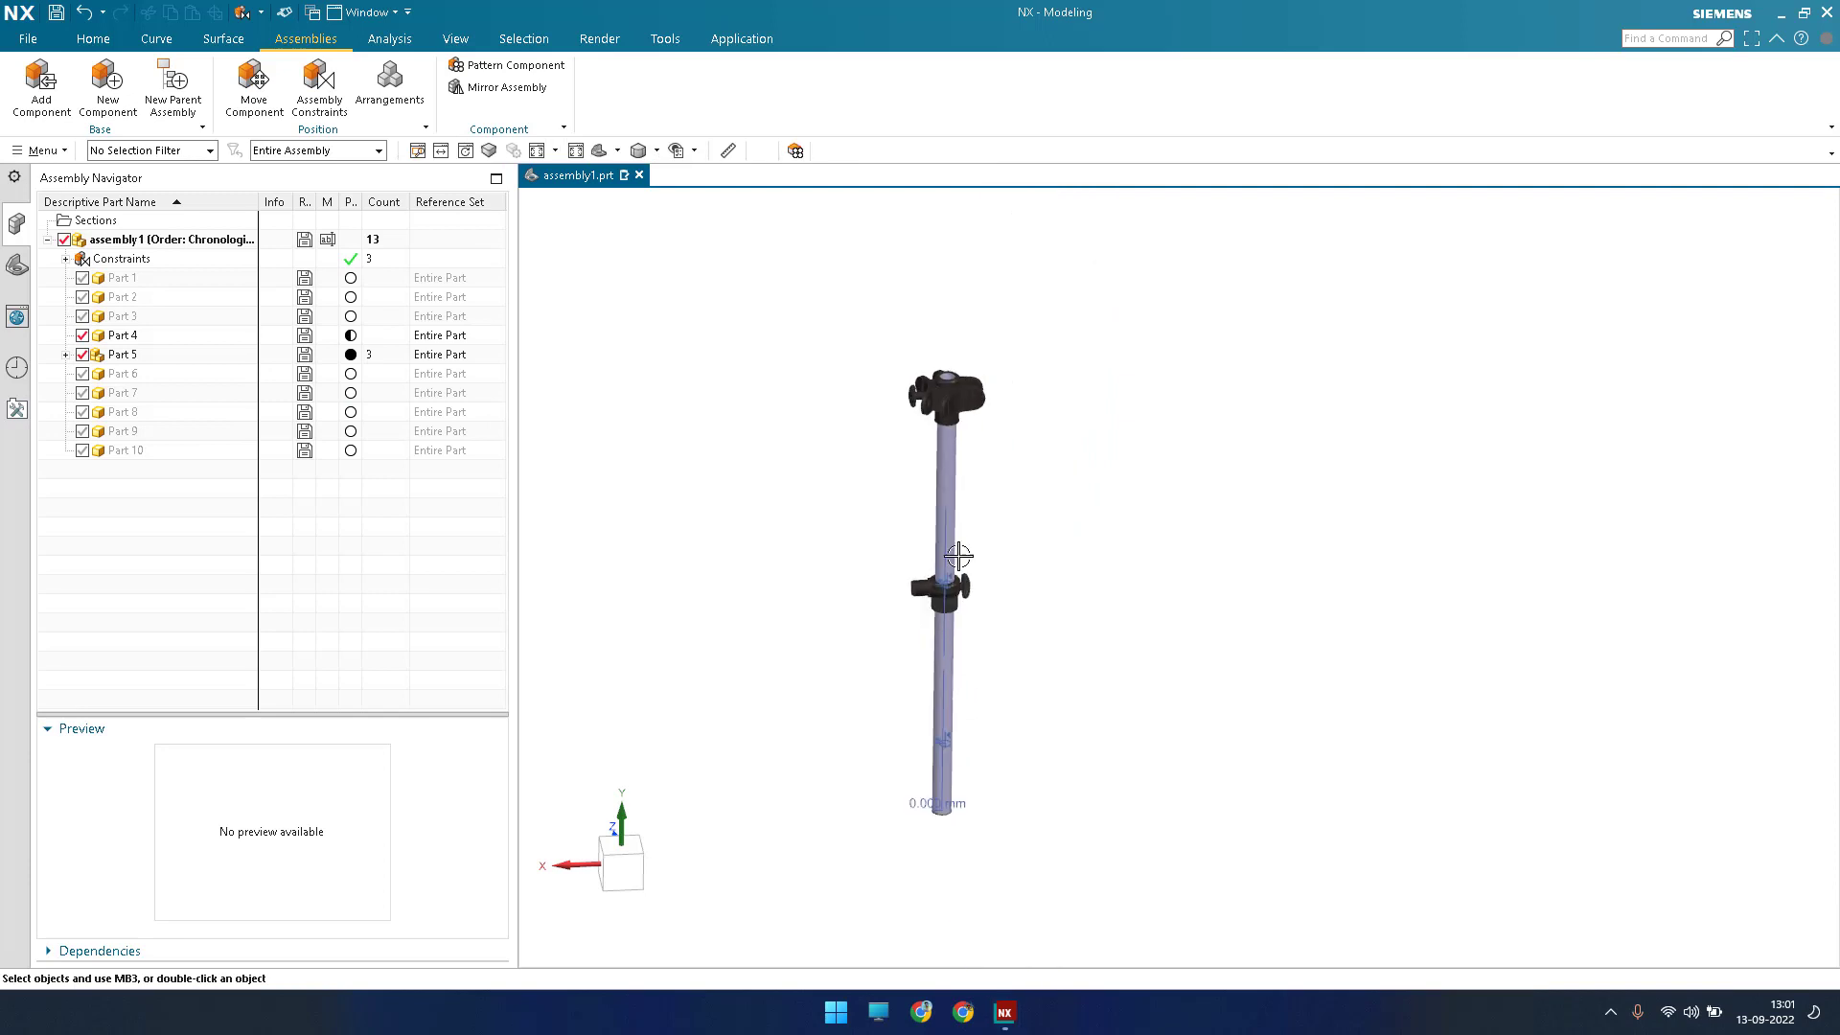
# Move Part 4 about 3629 mm down along the YC axis so its clamp sits below Part 5's head.
pyautogui.scroll(4, 954, 584)
pyautogui.scroll(-2, 949, 683)
pyautogui.scroll(6, 948, 661)
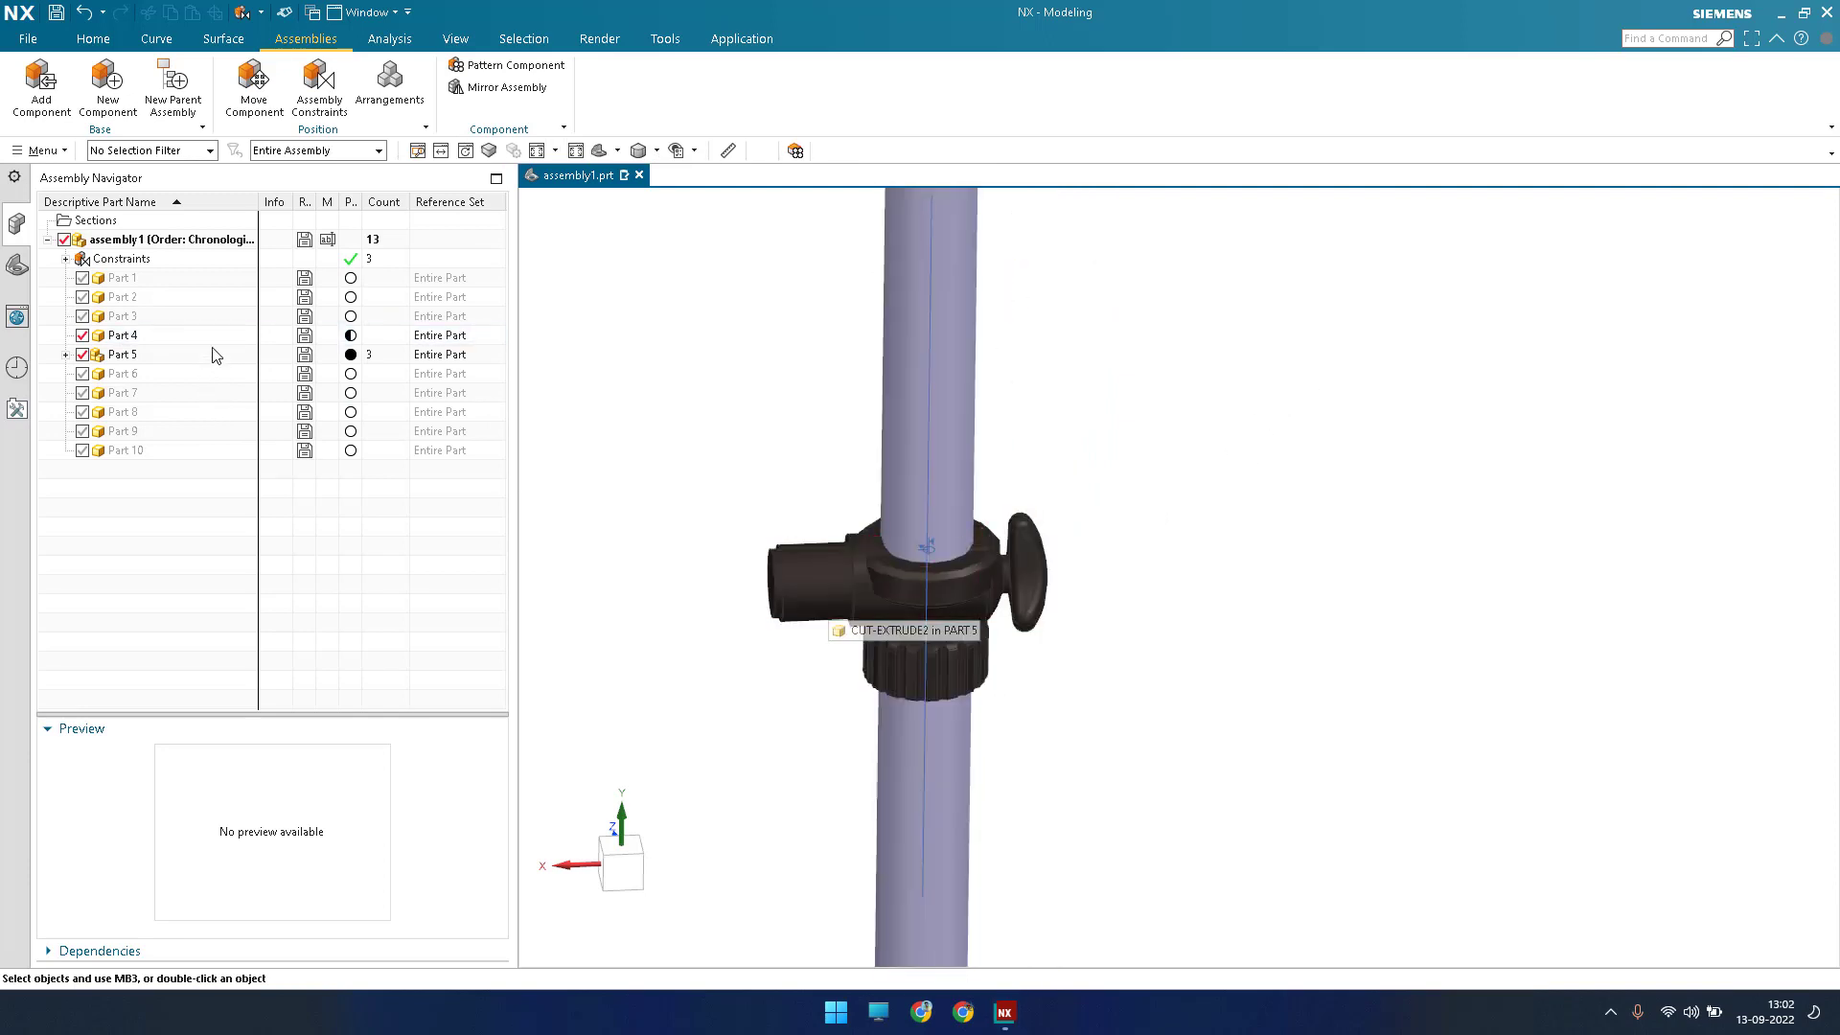
pyautogui.hotkey('ctrl', 'f')
pyautogui.click(331, 334)
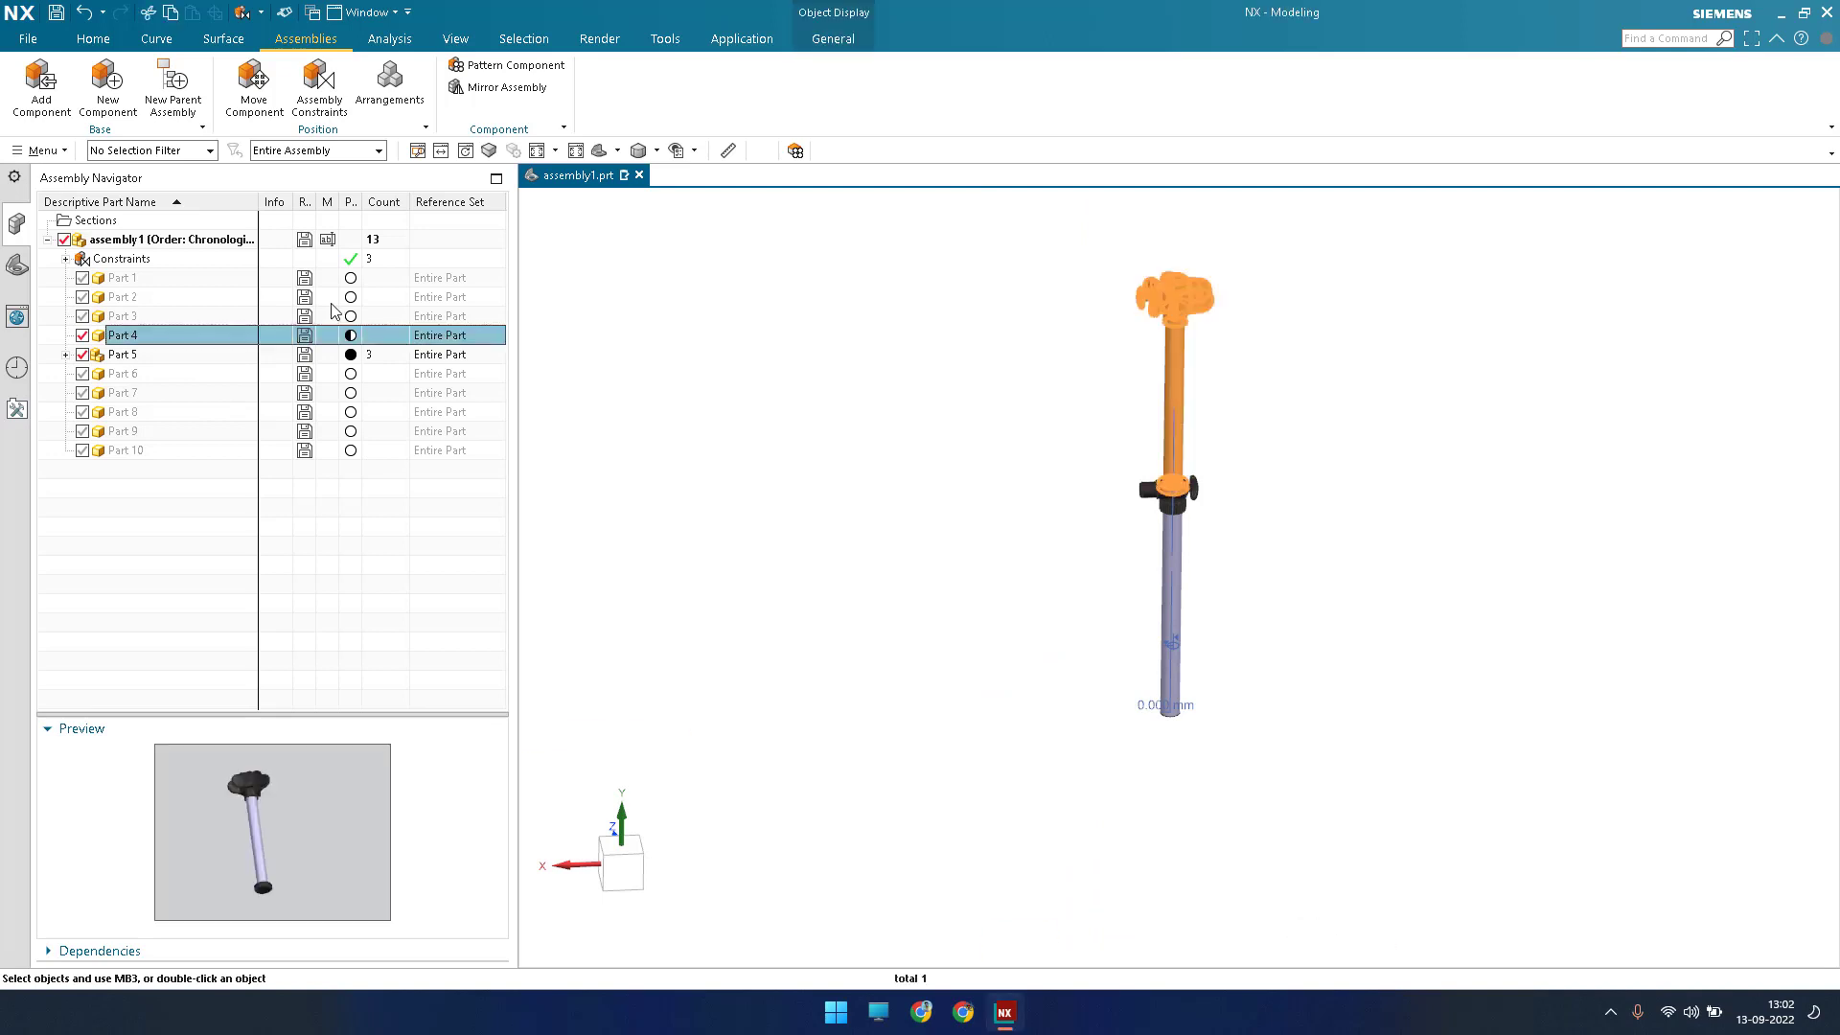
pyautogui.rightClick(330, 334)
pyautogui.click(324, 307)
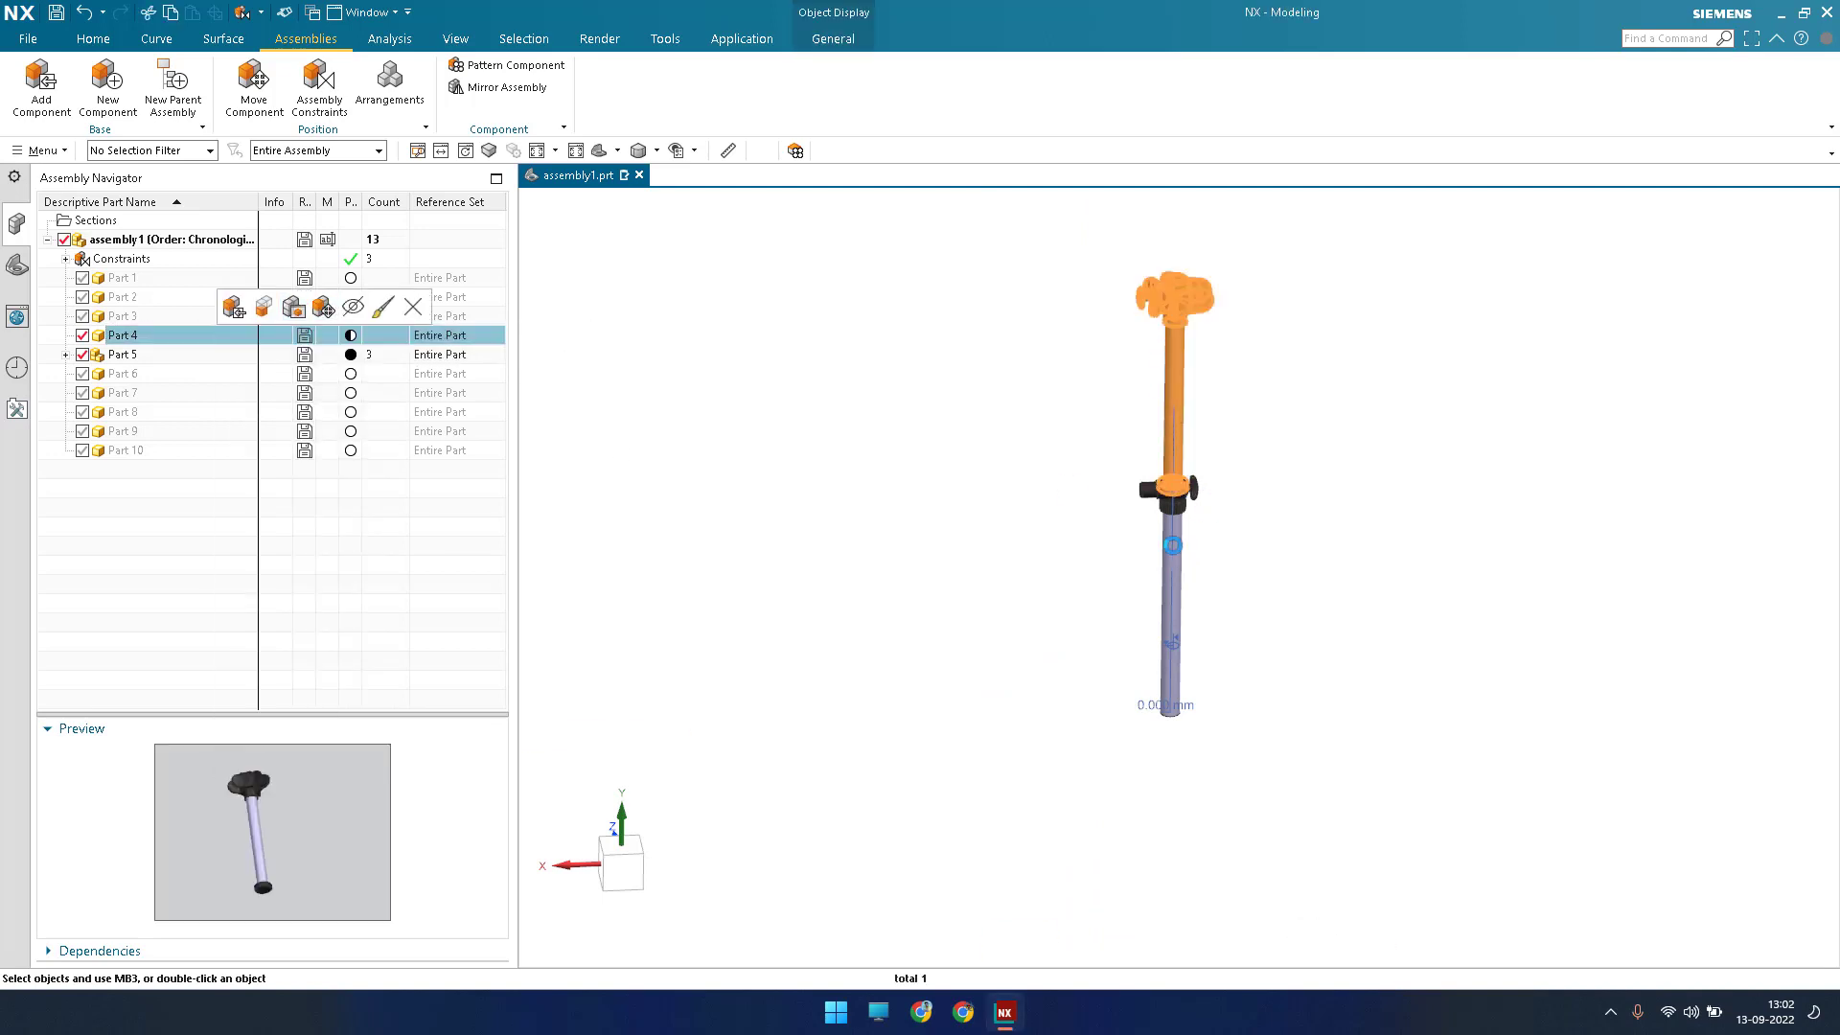
pyautogui.moveTo(1183, 303); pyautogui.dragTo(1127, 497)
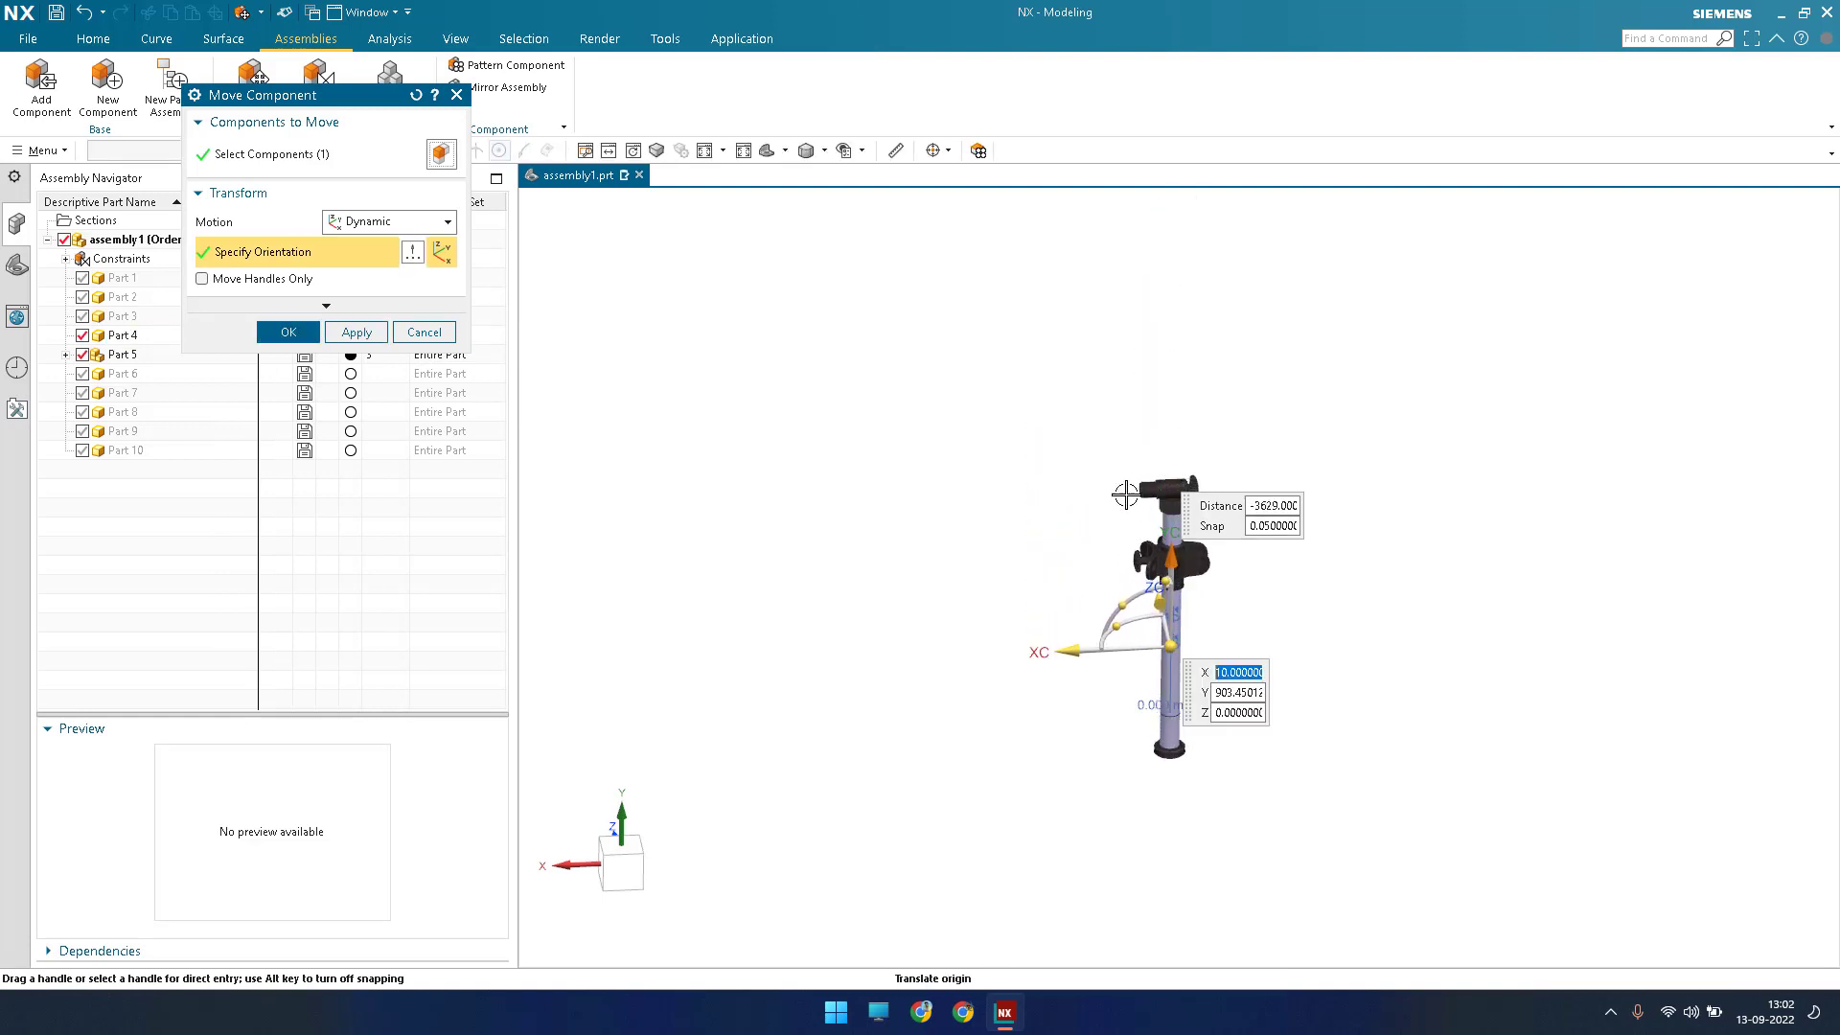
pyautogui.scroll(8, 1127, 498)
pyautogui.scroll(-4, 1127, 498)
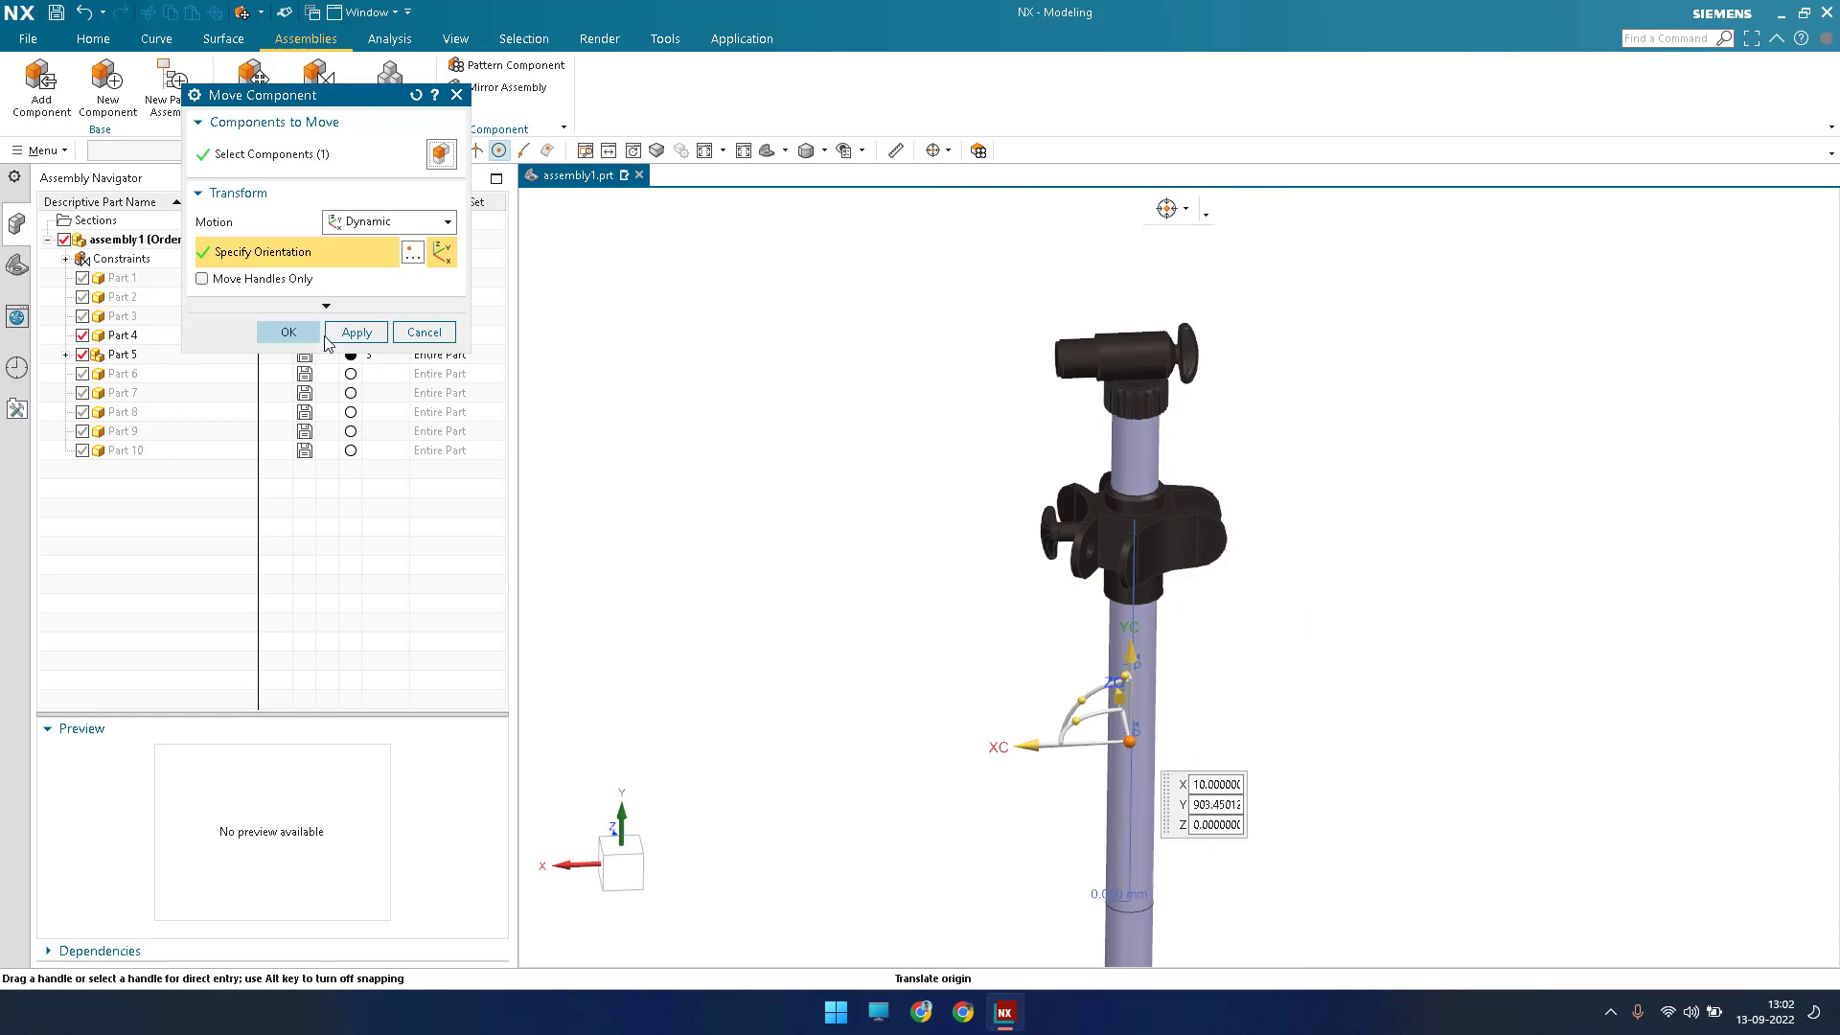
pyautogui.click(287, 332)
# Show the degrees of freedom of Part 4, examine its free direction, and clear the arrows from the display.
pyautogui.rightClick(323, 336)
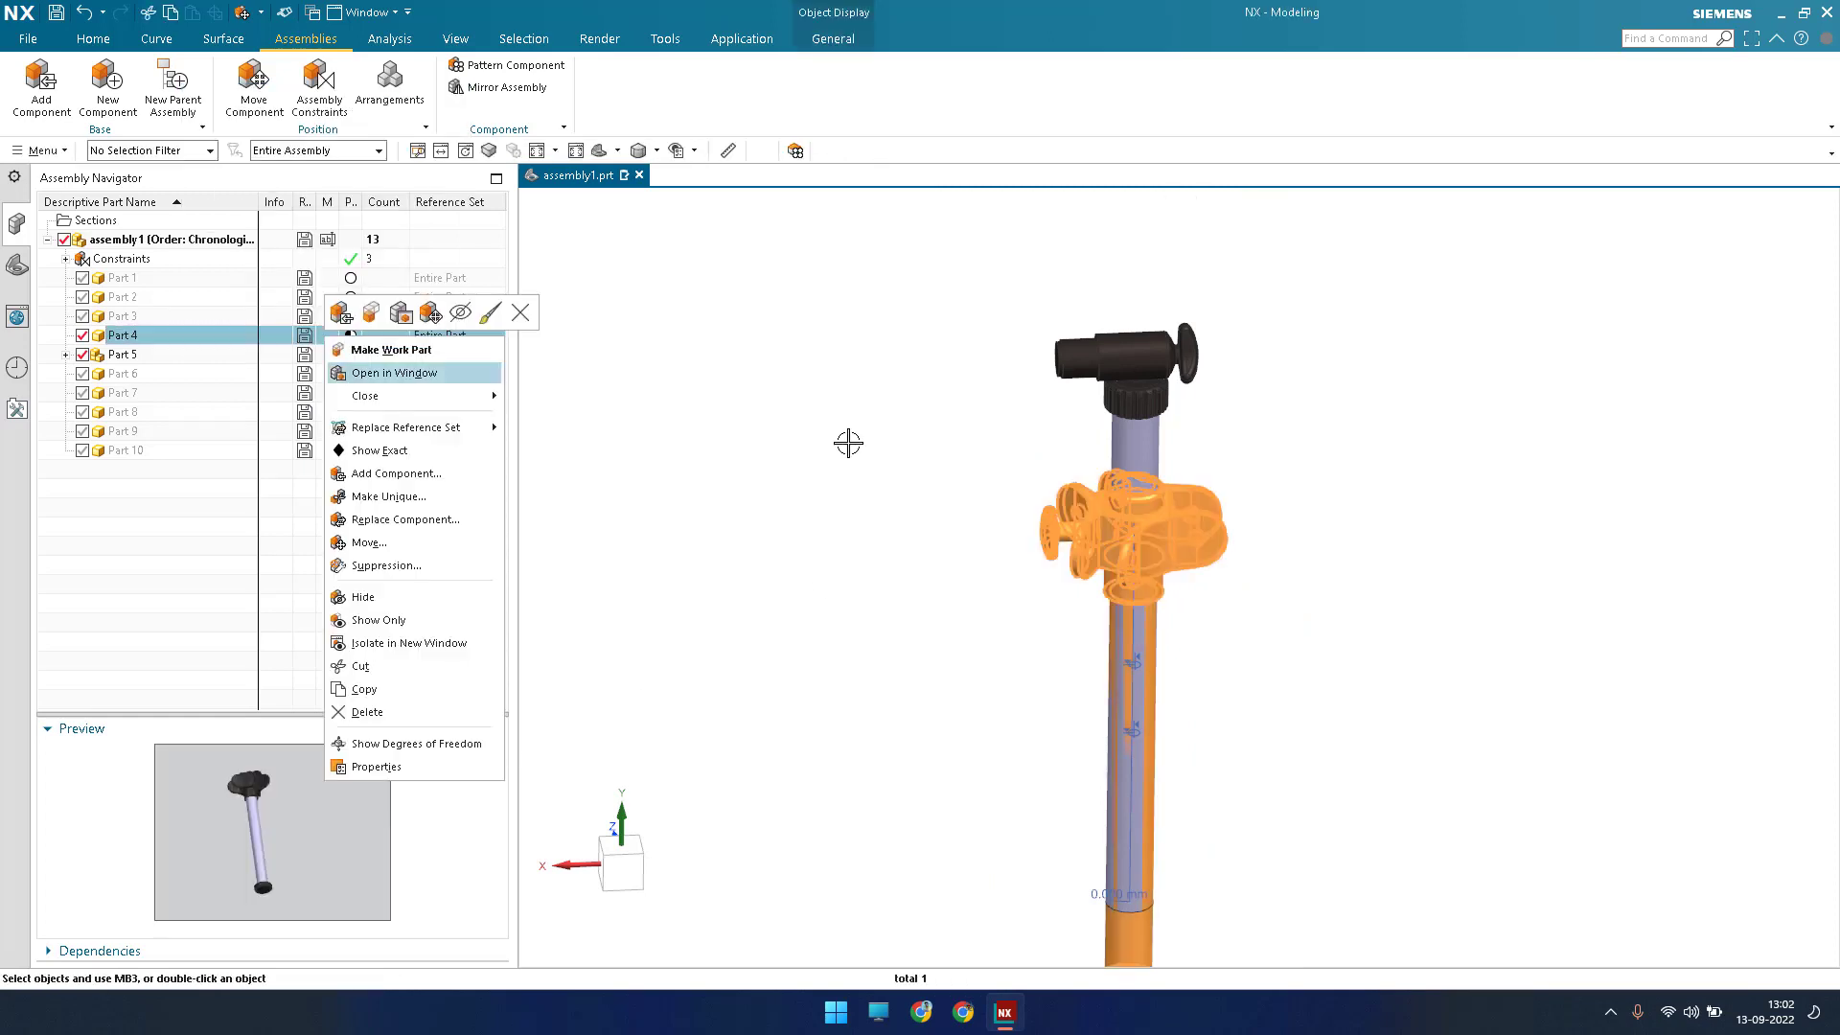
pyautogui.click(446, 744)
pyautogui.scroll(-3, 848, 441)
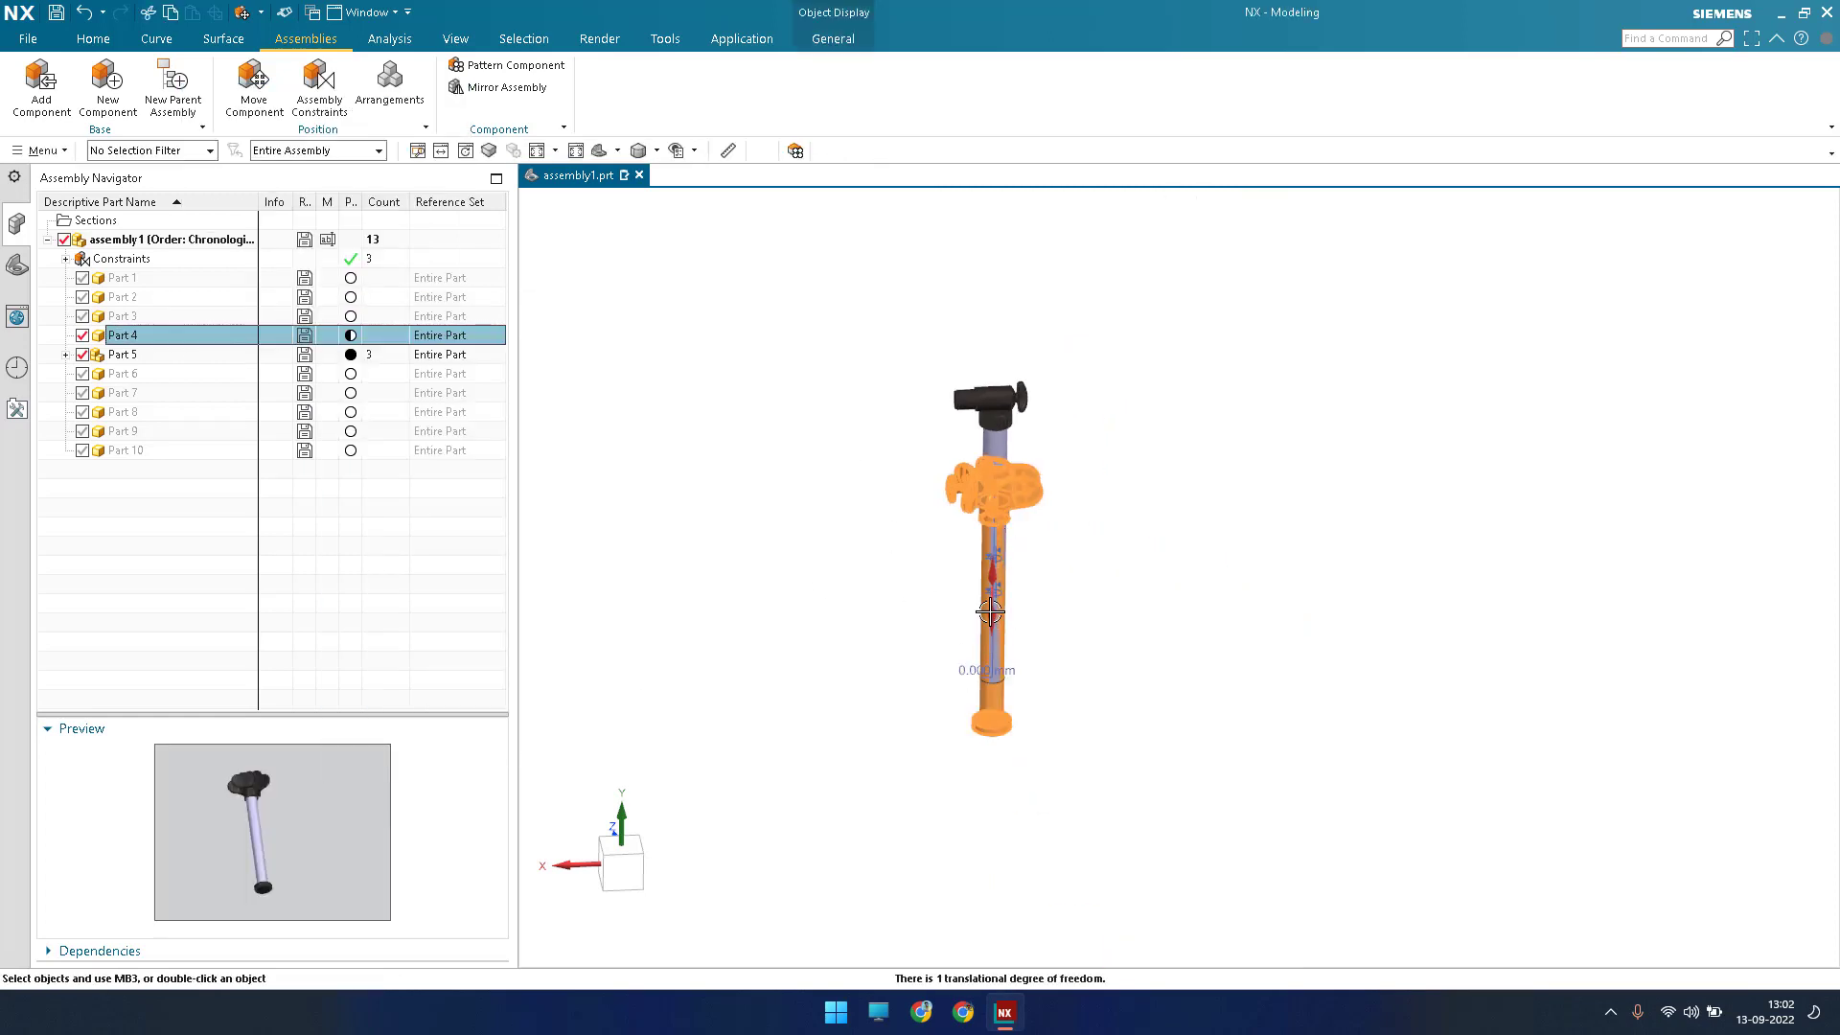
pyautogui.scroll(5, 1003, 617)
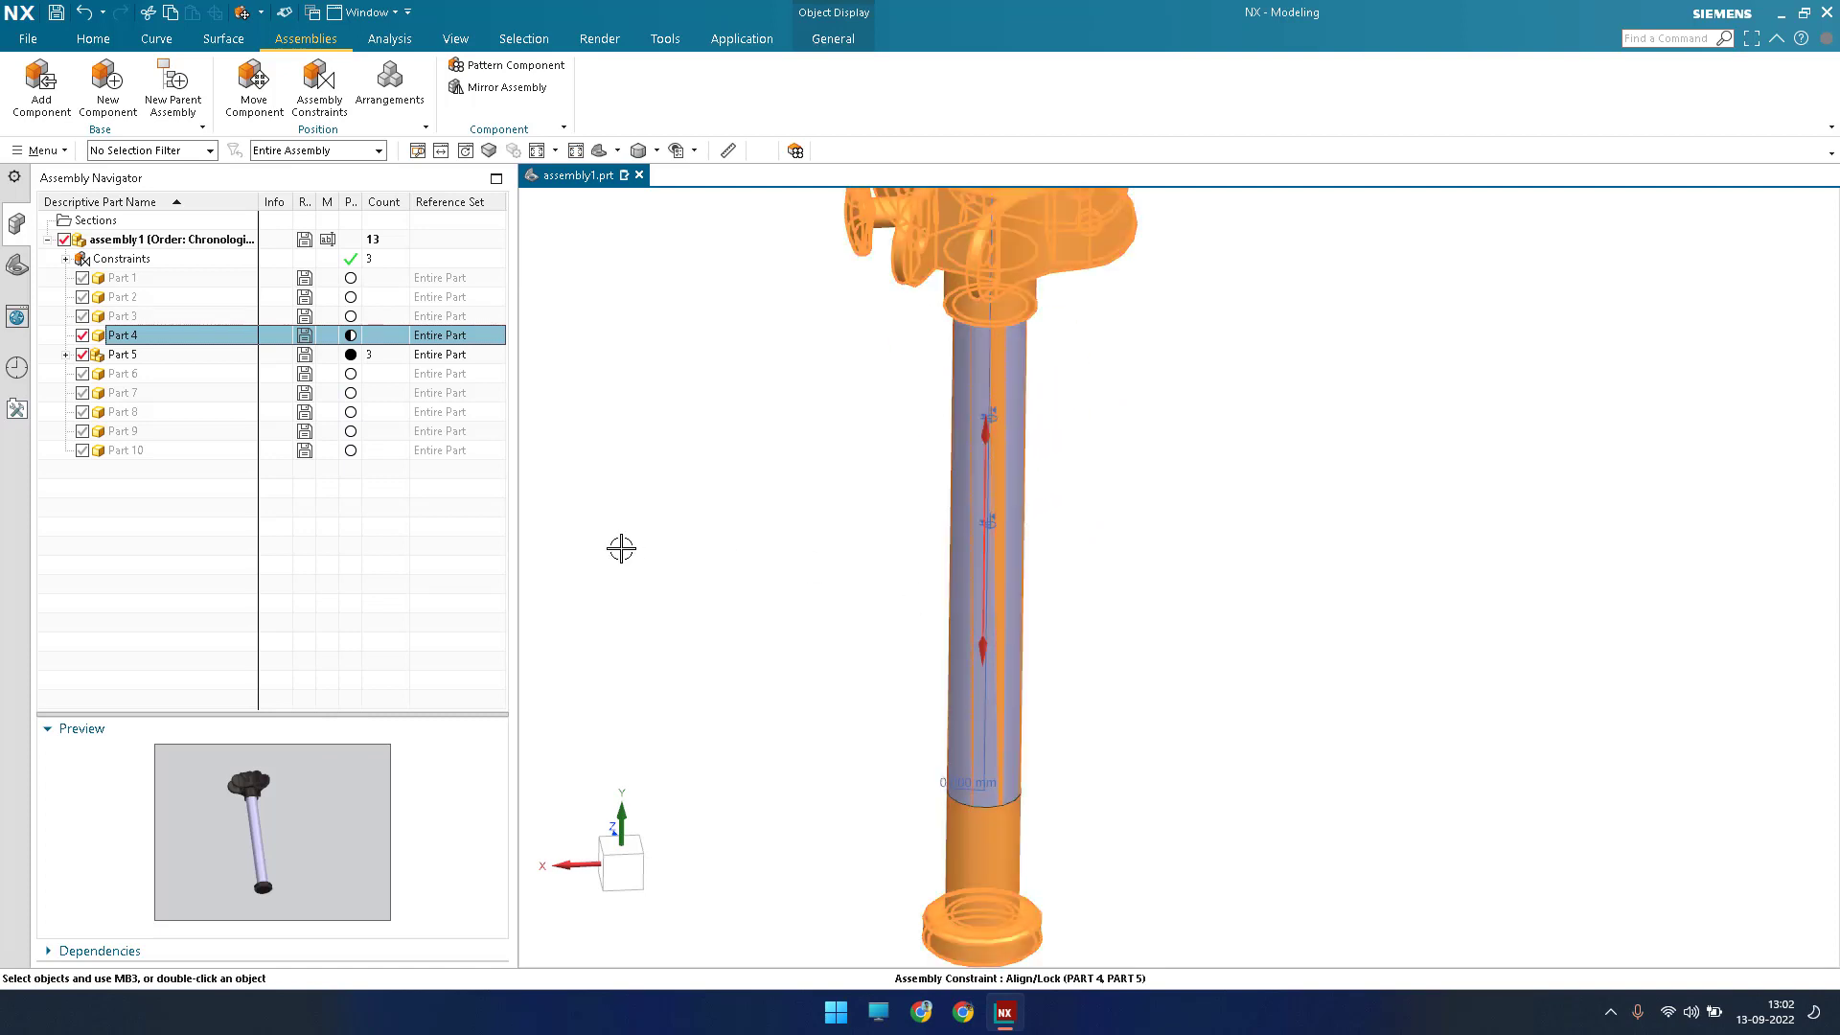
pyautogui.press('Escape')
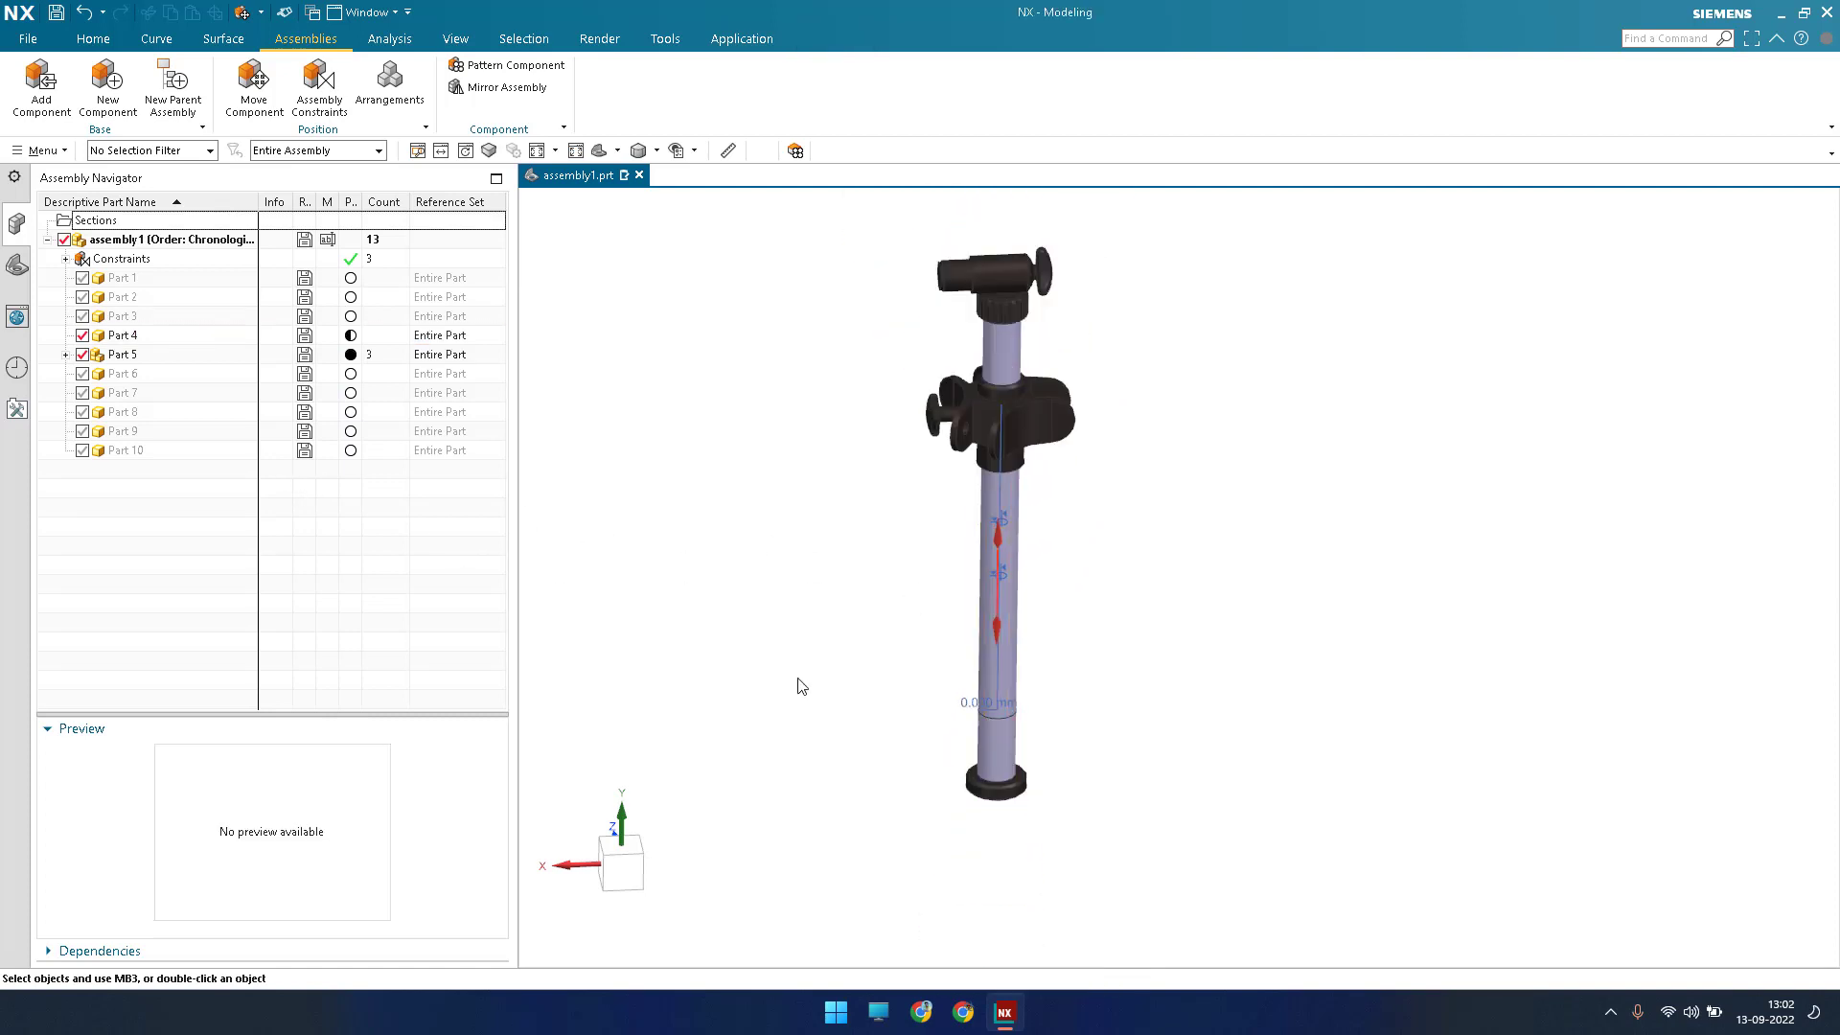
pyautogui.rightClick(758, 514)
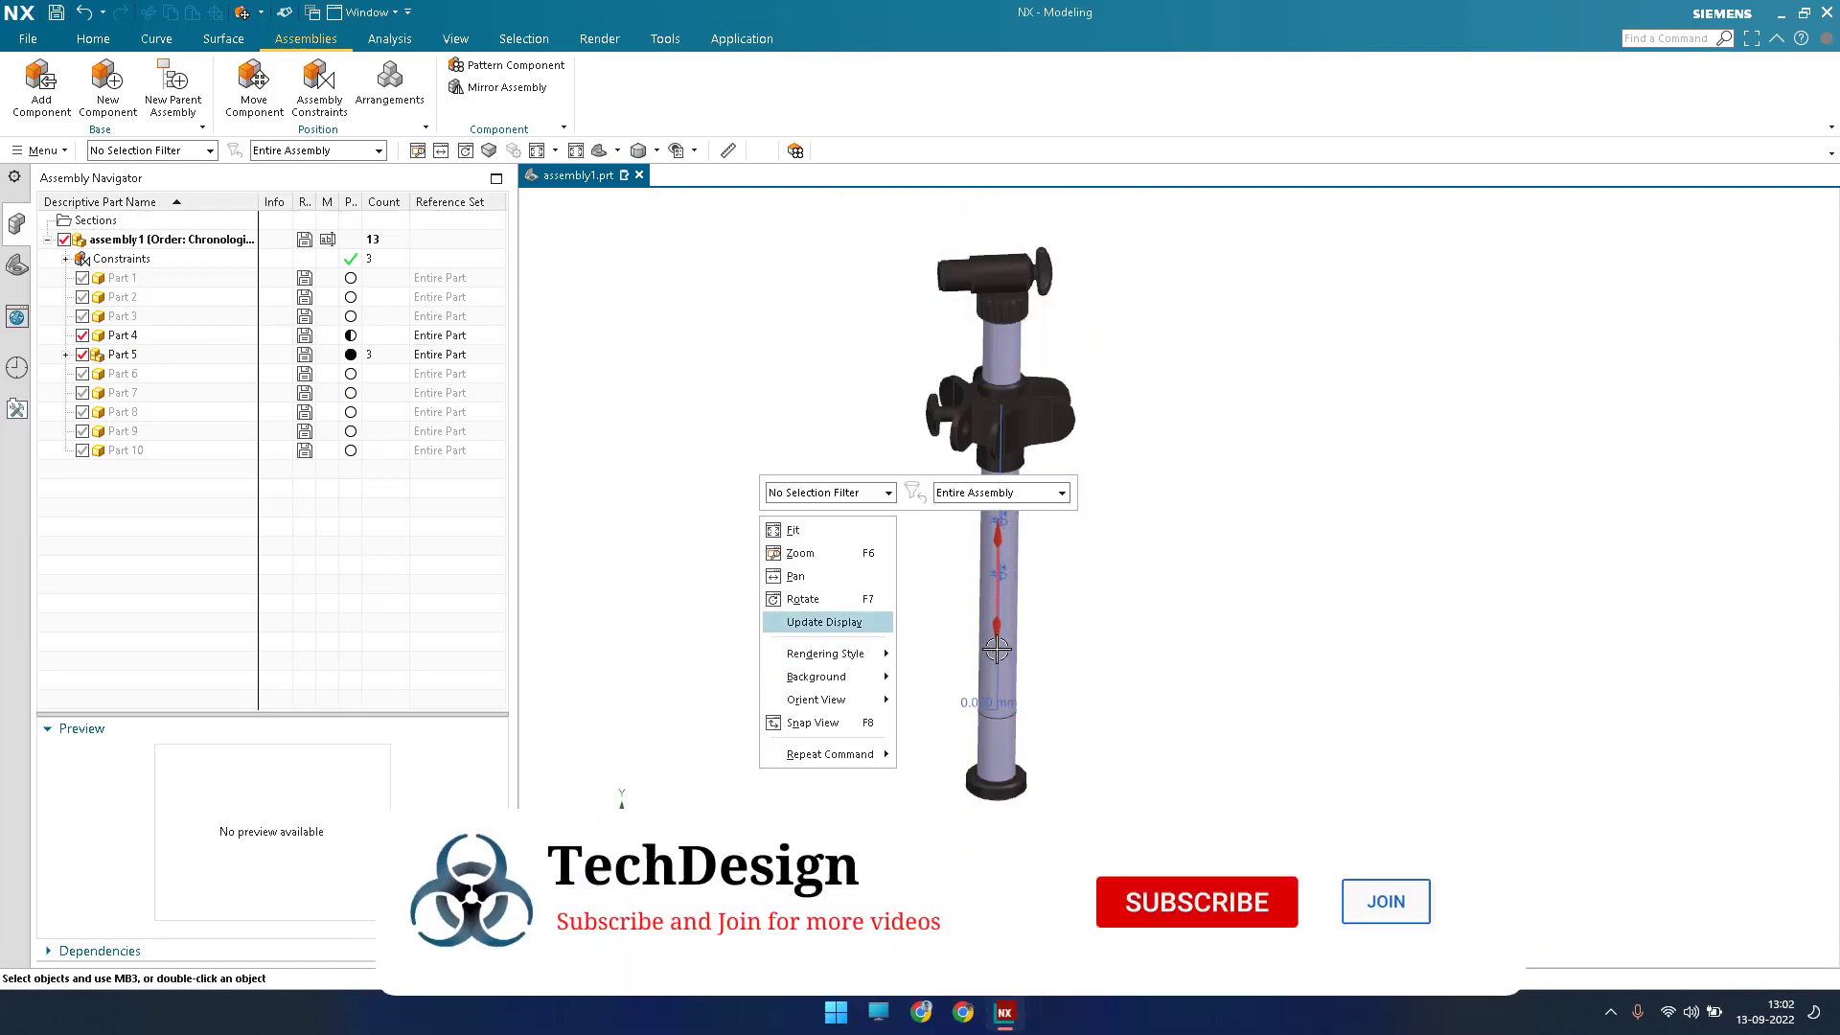
pyautogui.click(988, 656)
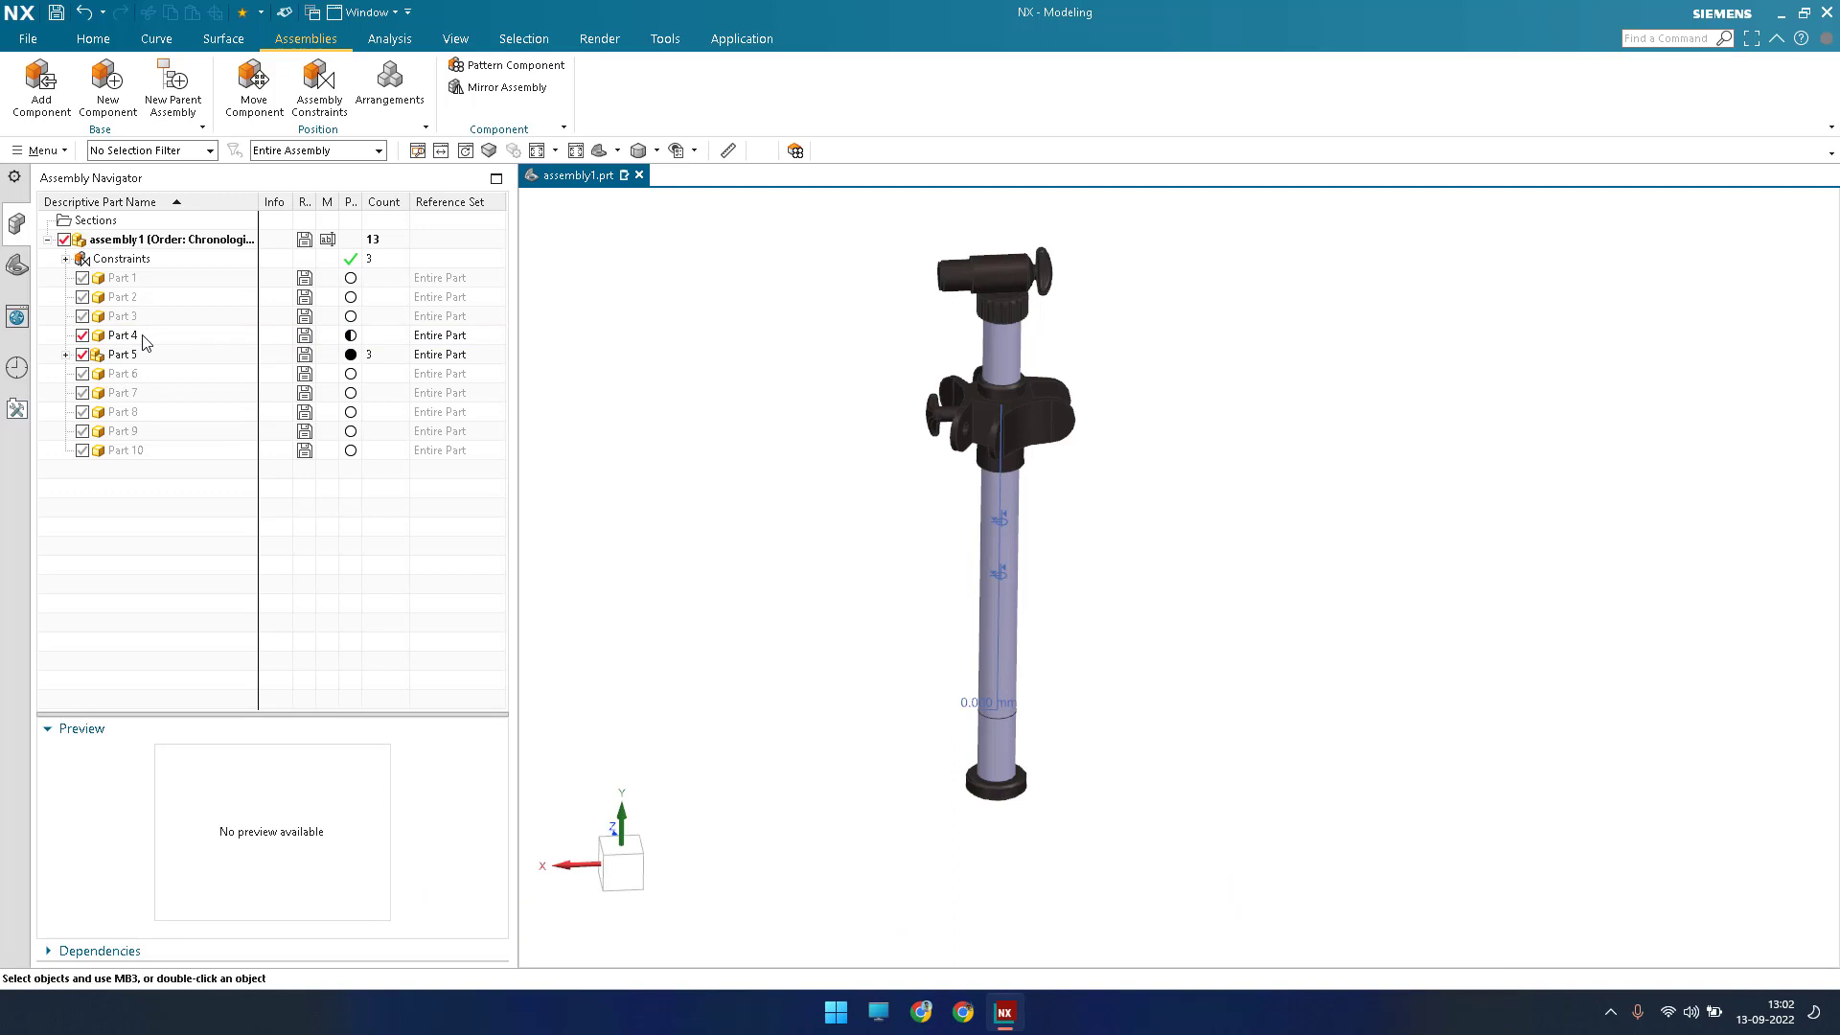
# Apply a Distance constraint between the underside face of Part 5's ribbed collar and the upper rim face of Part 4's clamp.
pyautogui.click(176, 331)
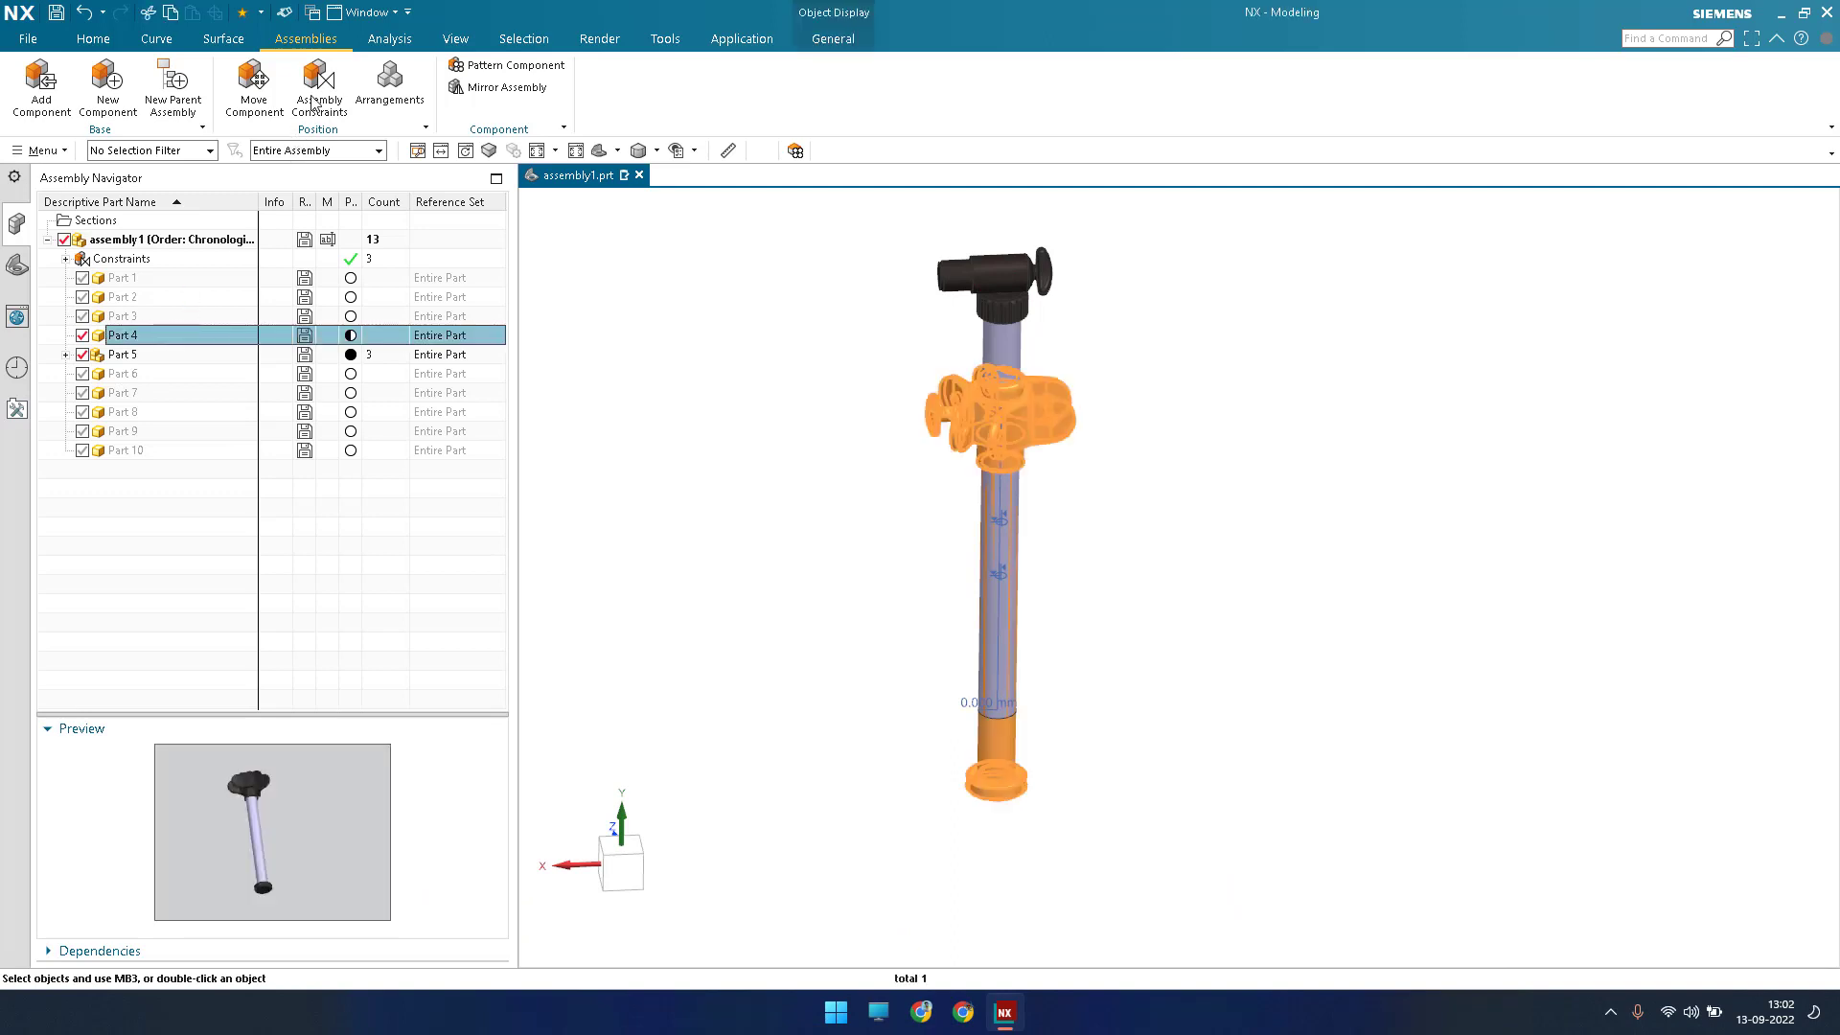
pyautogui.click(313, 100)
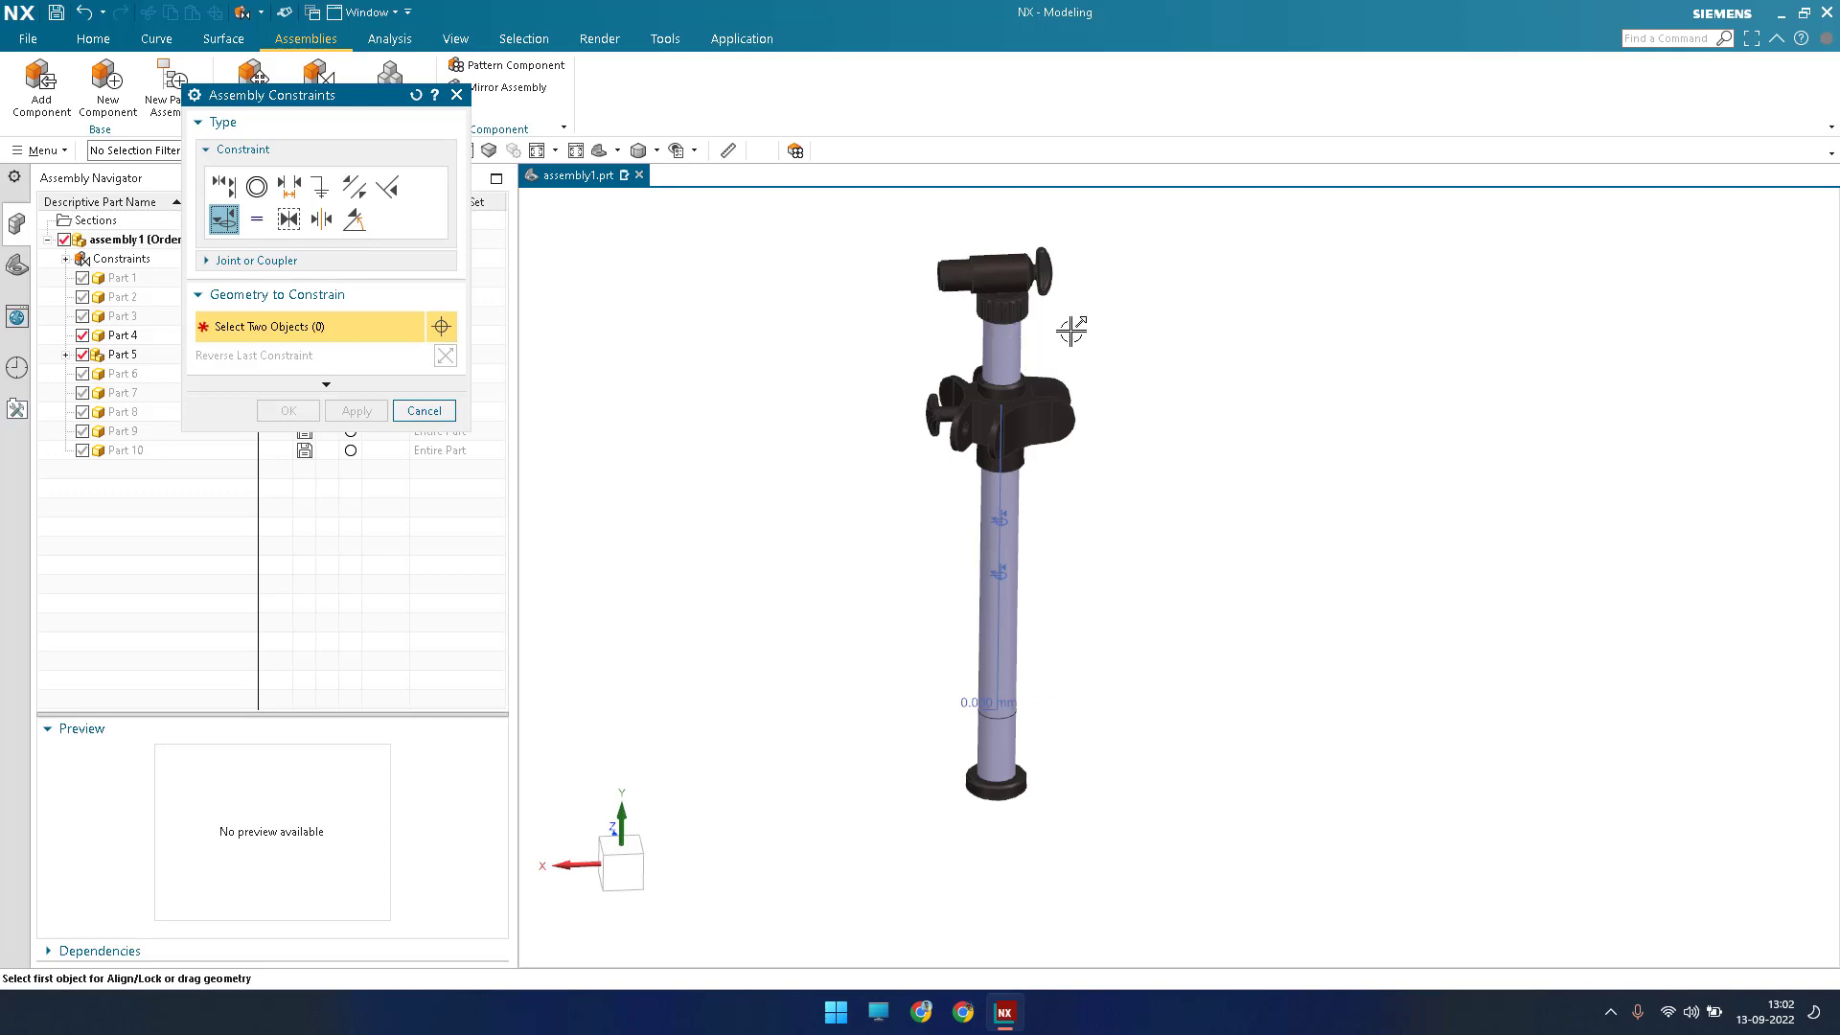
pyautogui.scroll(3, 1070, 330)
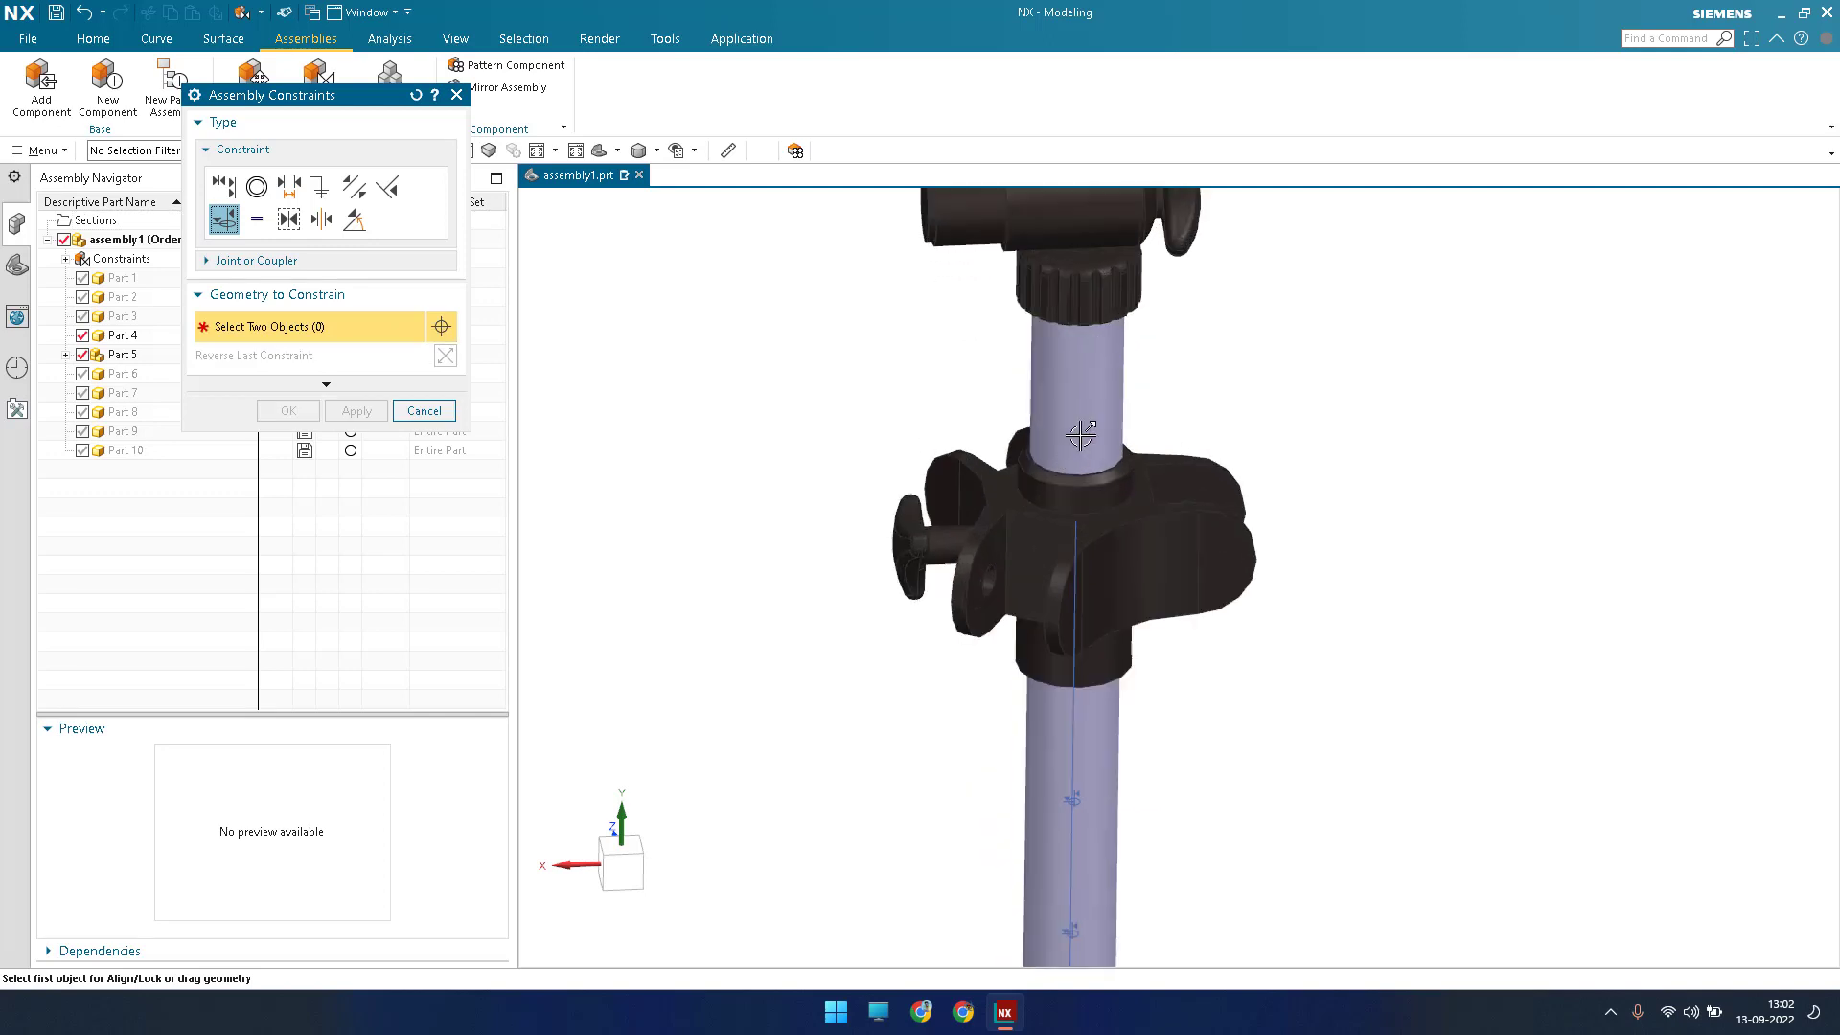
pyautogui.click(291, 188)
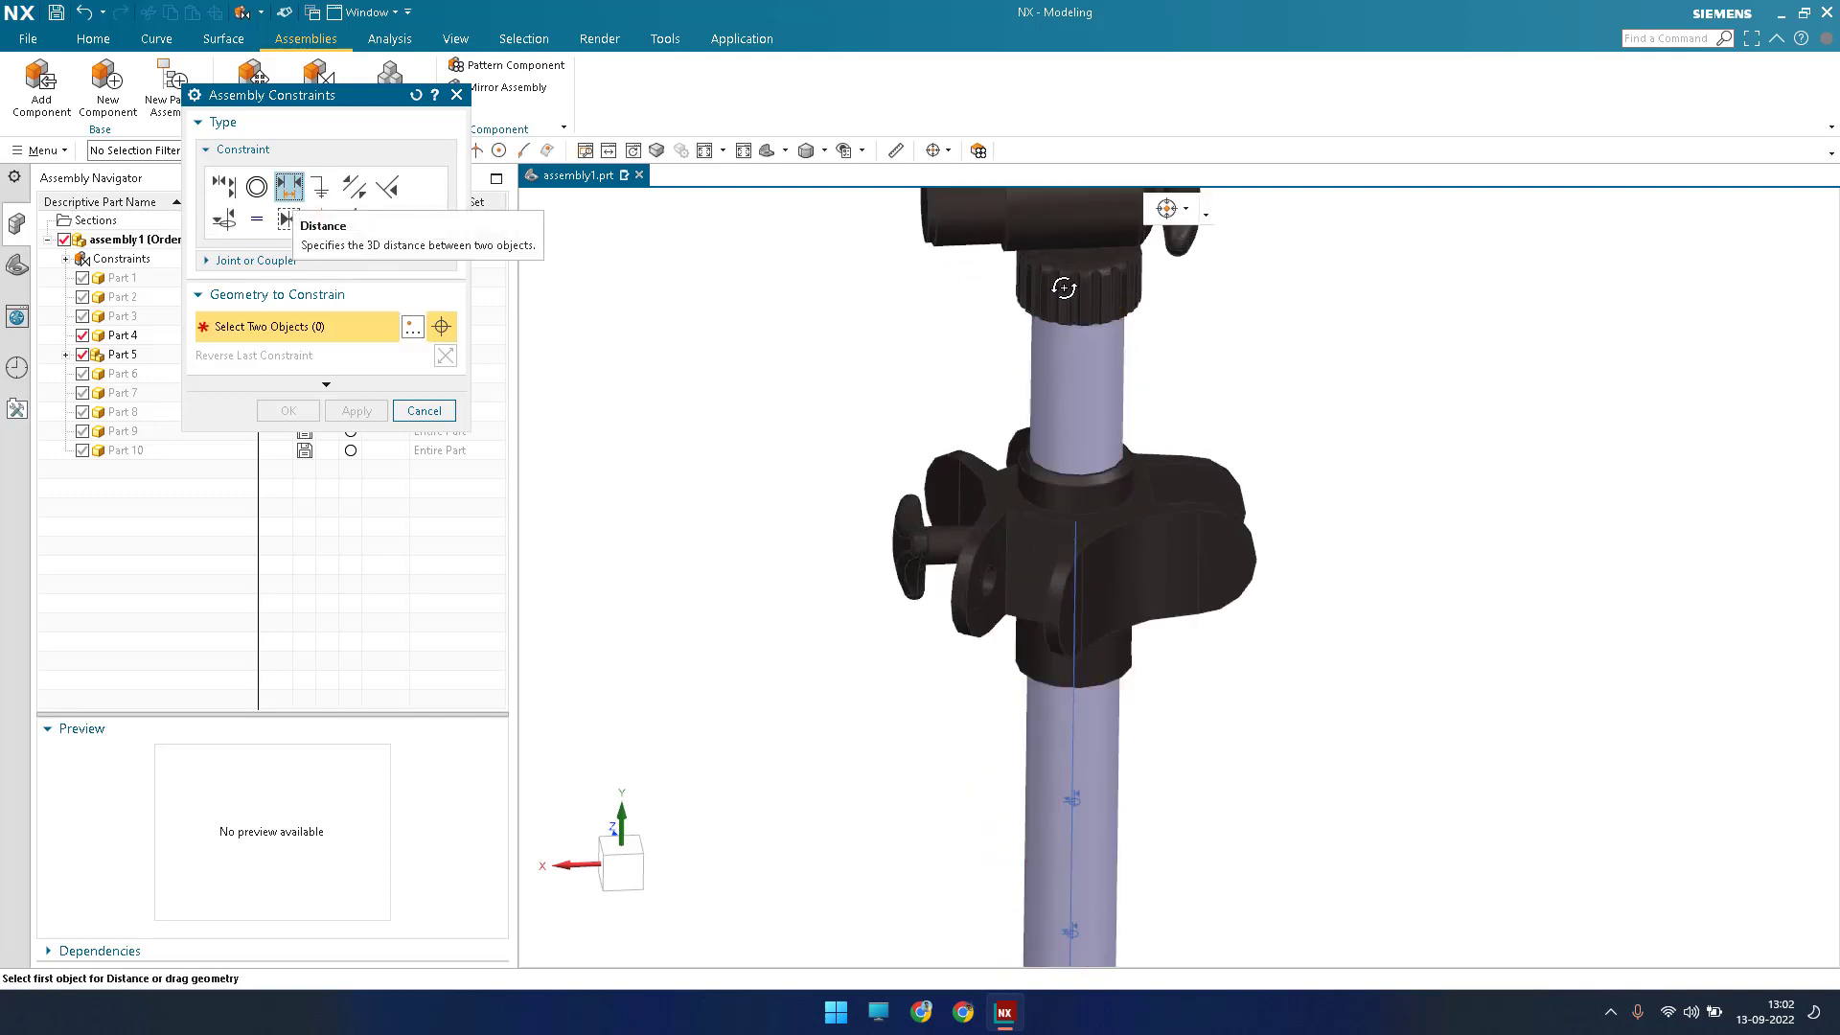
pyautogui.scroll(8, 1059, 383)
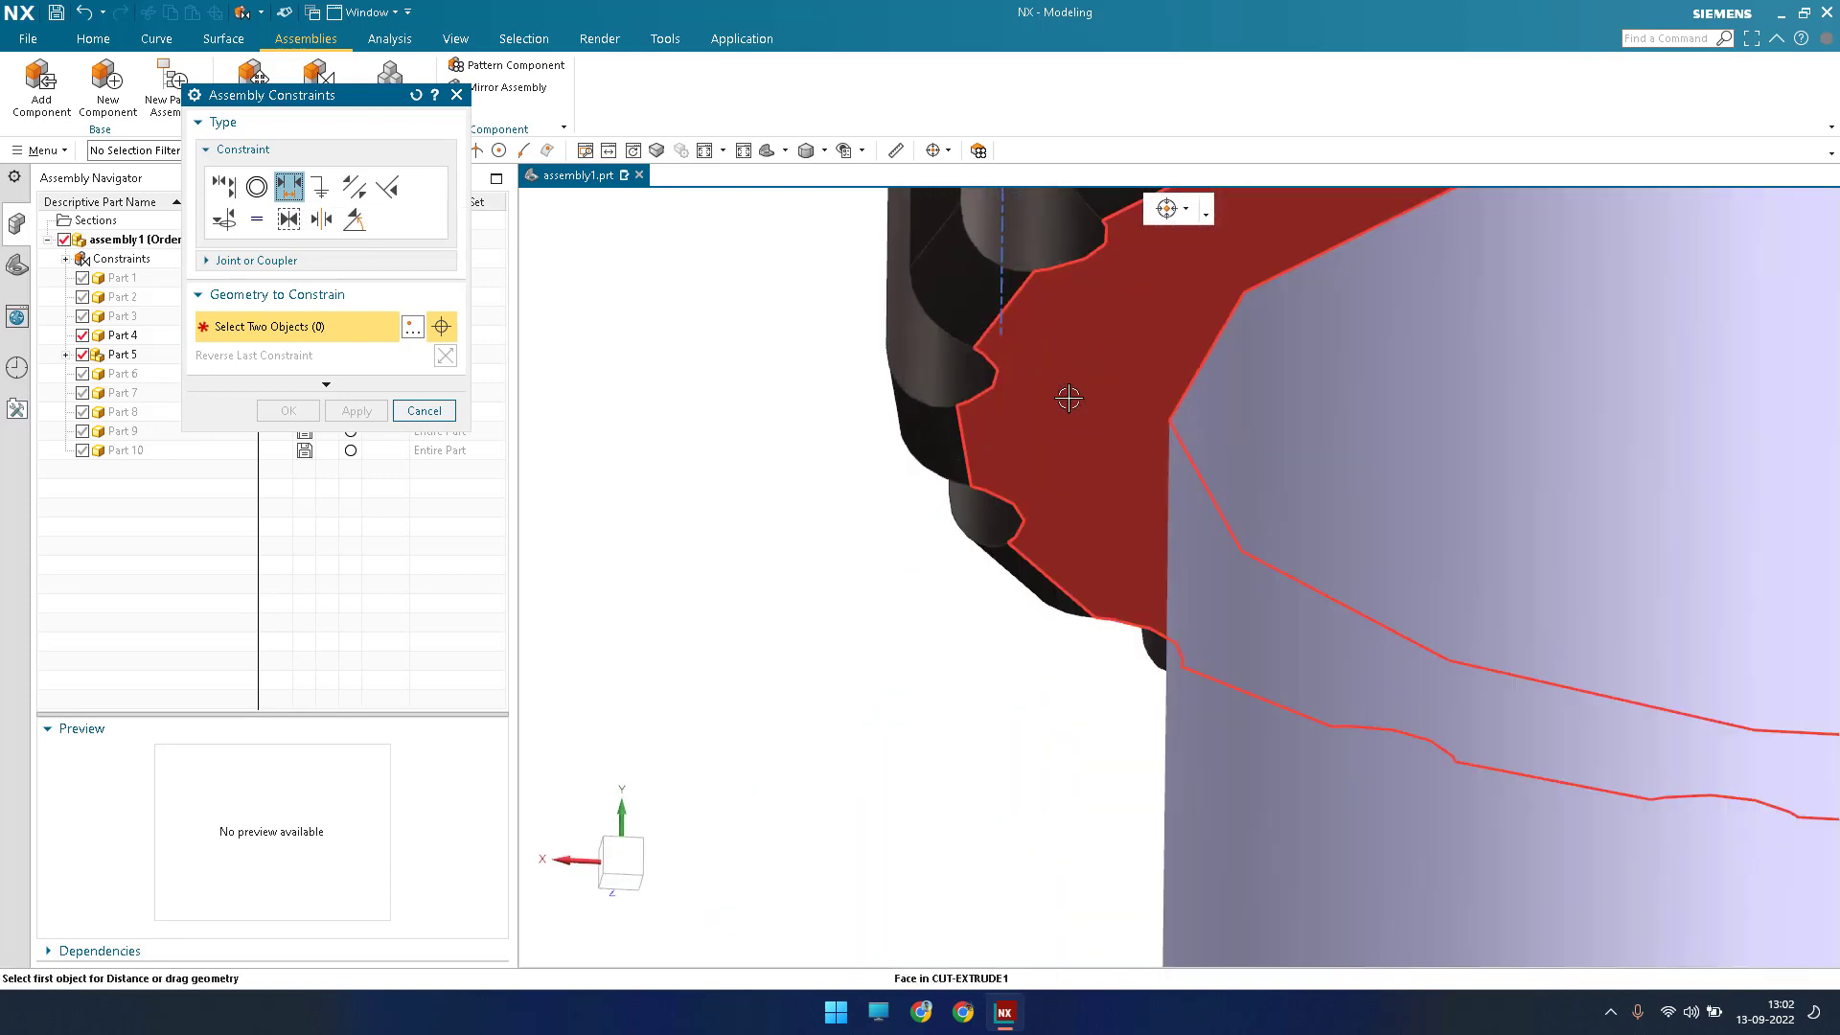
pyautogui.click(1069, 398)
pyautogui.scroll(-10, 1068, 431)
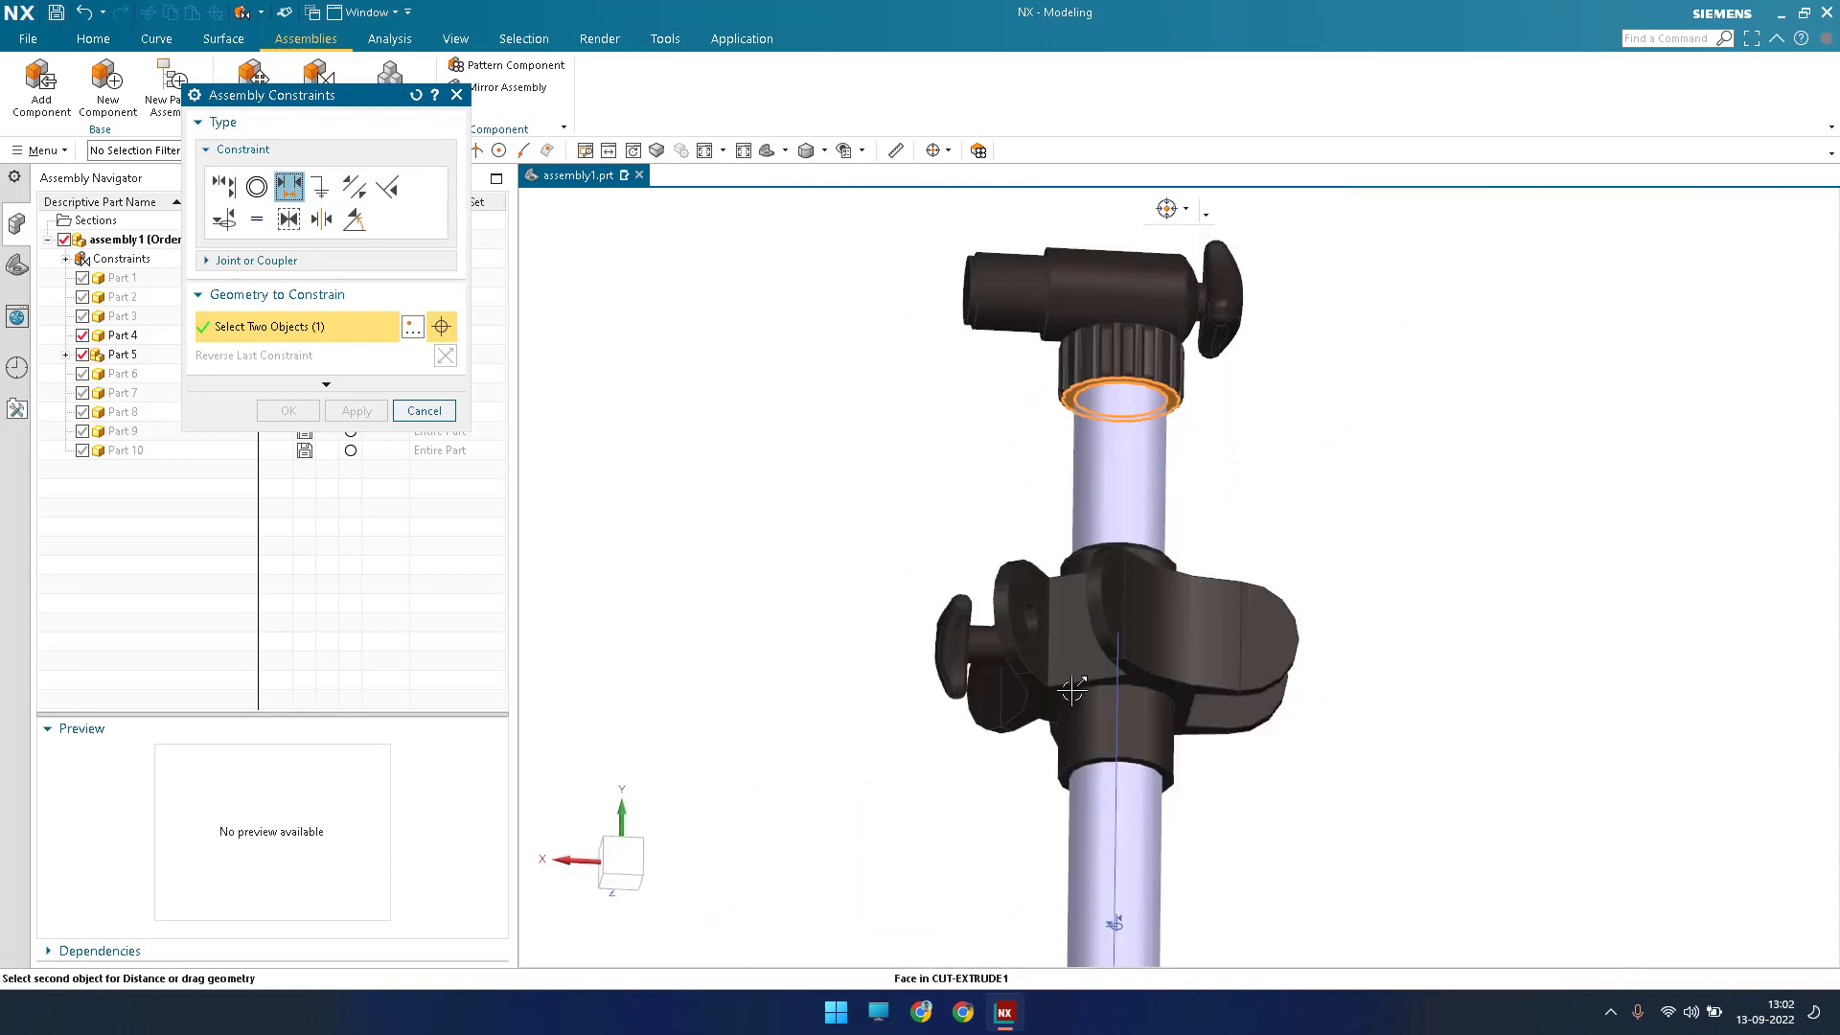
pyautogui.moveTo(1074, 532); pyautogui.dragTo(1109, 536, button='middle')
pyautogui.scroll(5, 1109, 537)
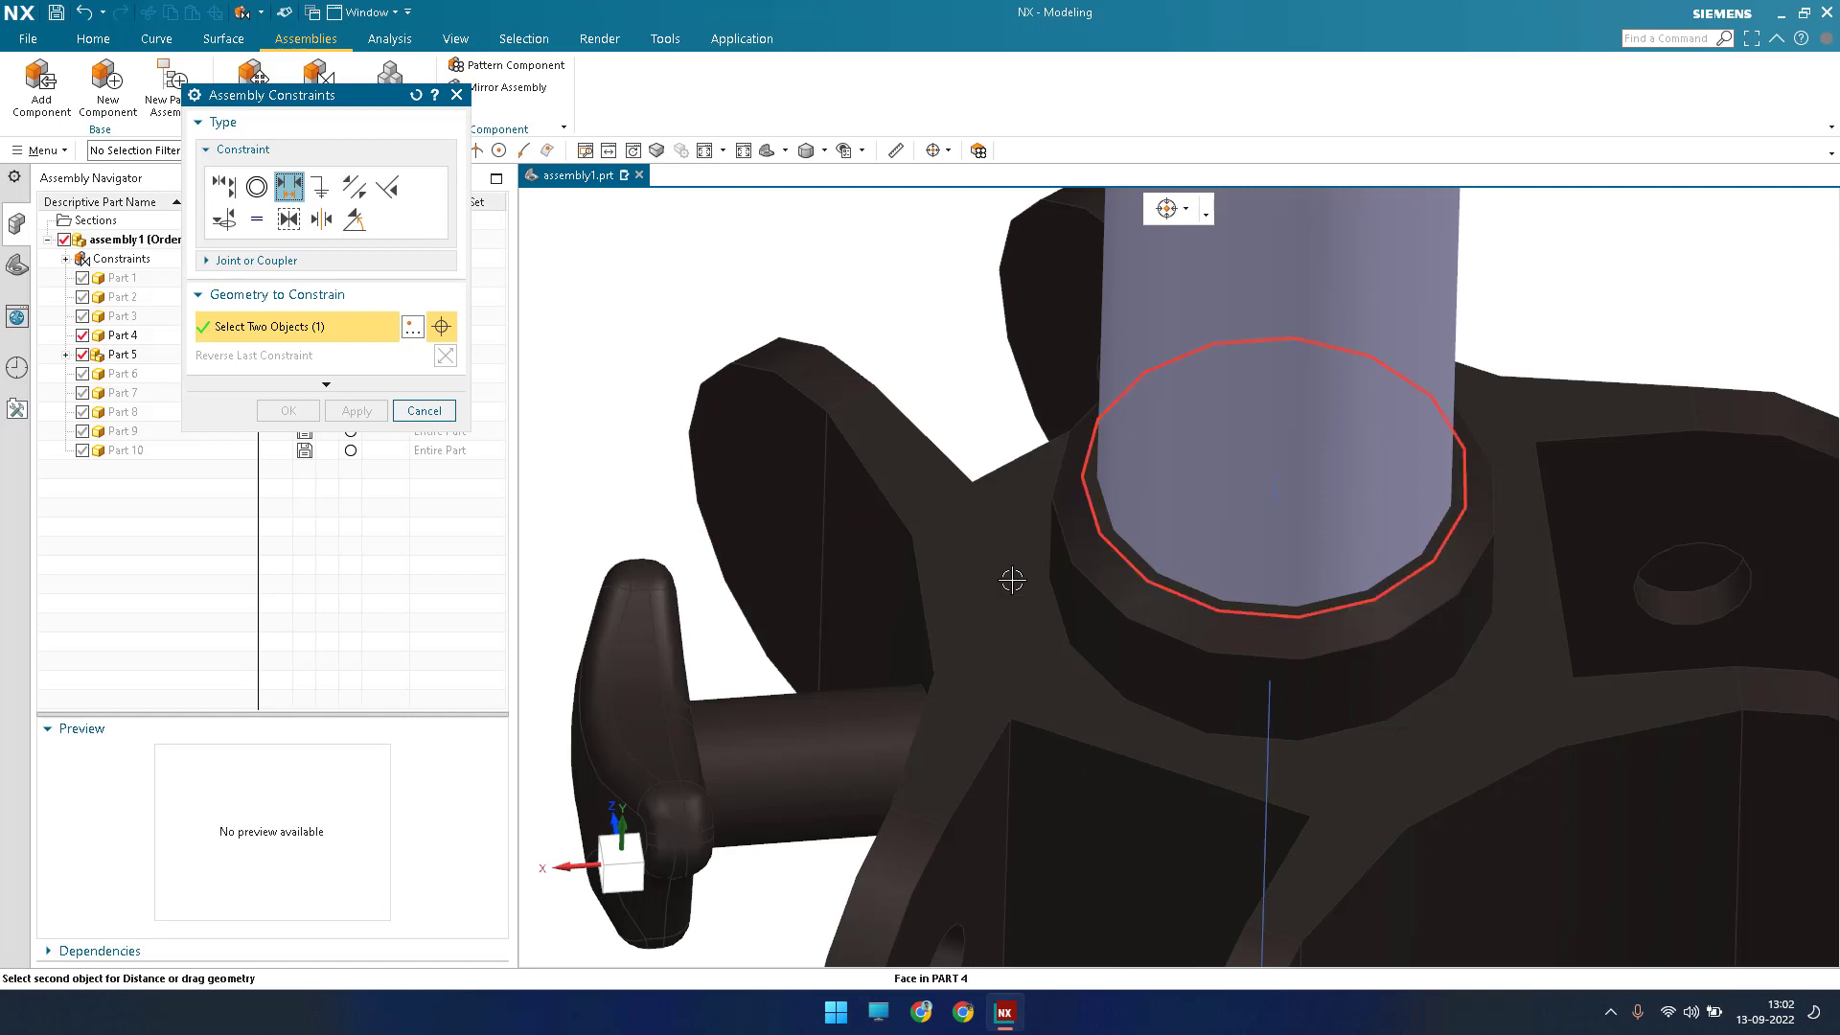
pyautogui.scroll(4, 1107, 334)
pyautogui.click(1107, 334)
pyautogui.scroll(-6, 922, 455)
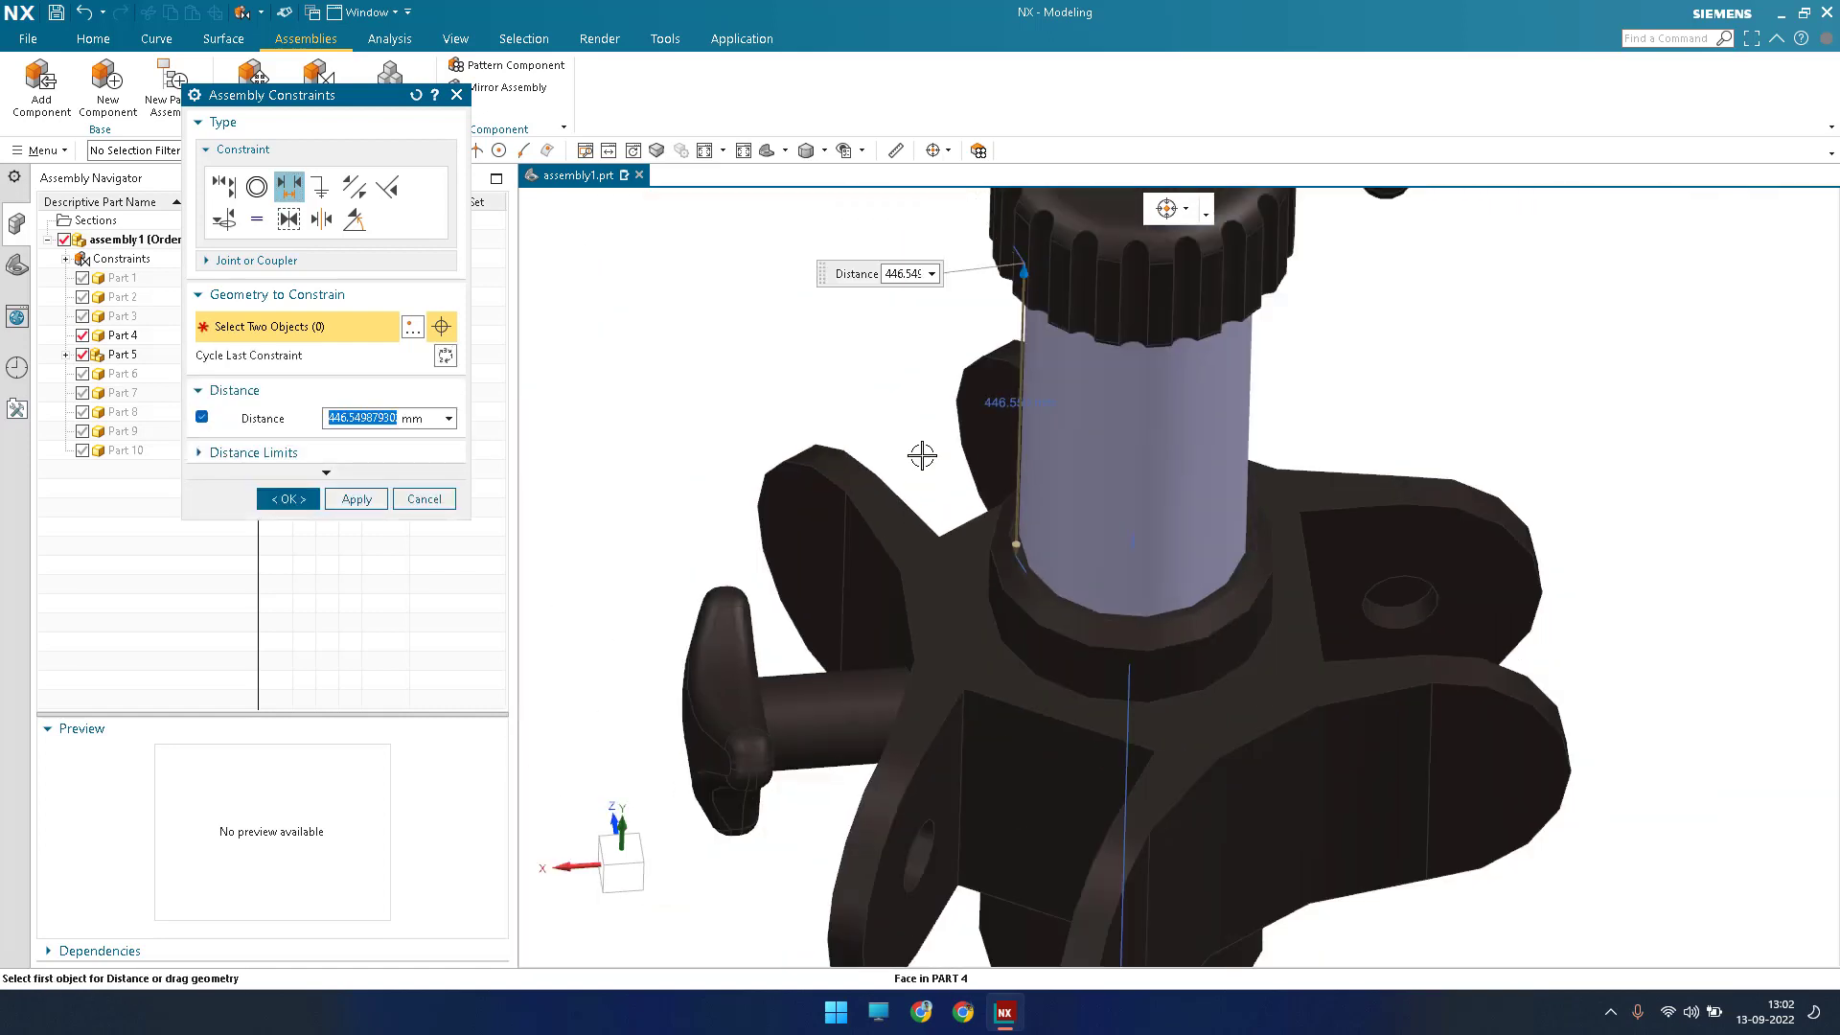
# Set the distance between Part 5's collar and Part 4's clamp to 430 mm and confirm the constraint.
pyautogui.write('430')
pyautogui.press('Return')
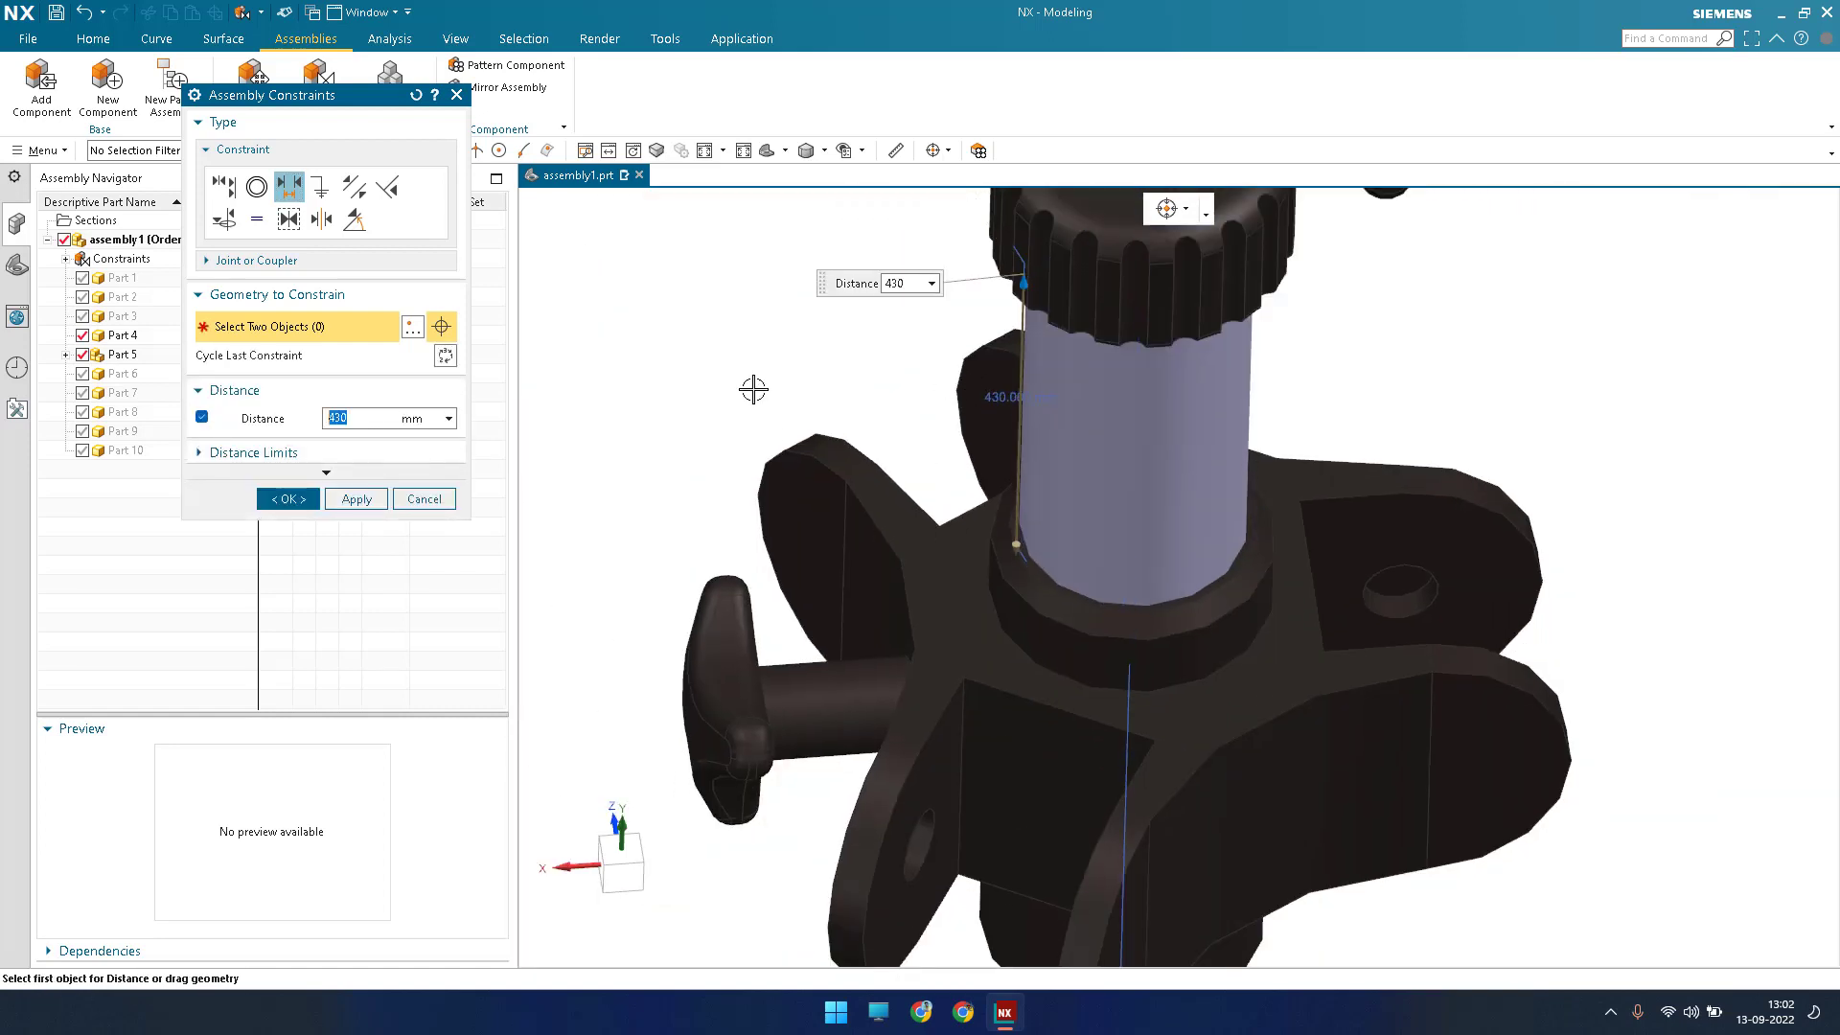
pyautogui.scroll(-8, 769, 582)
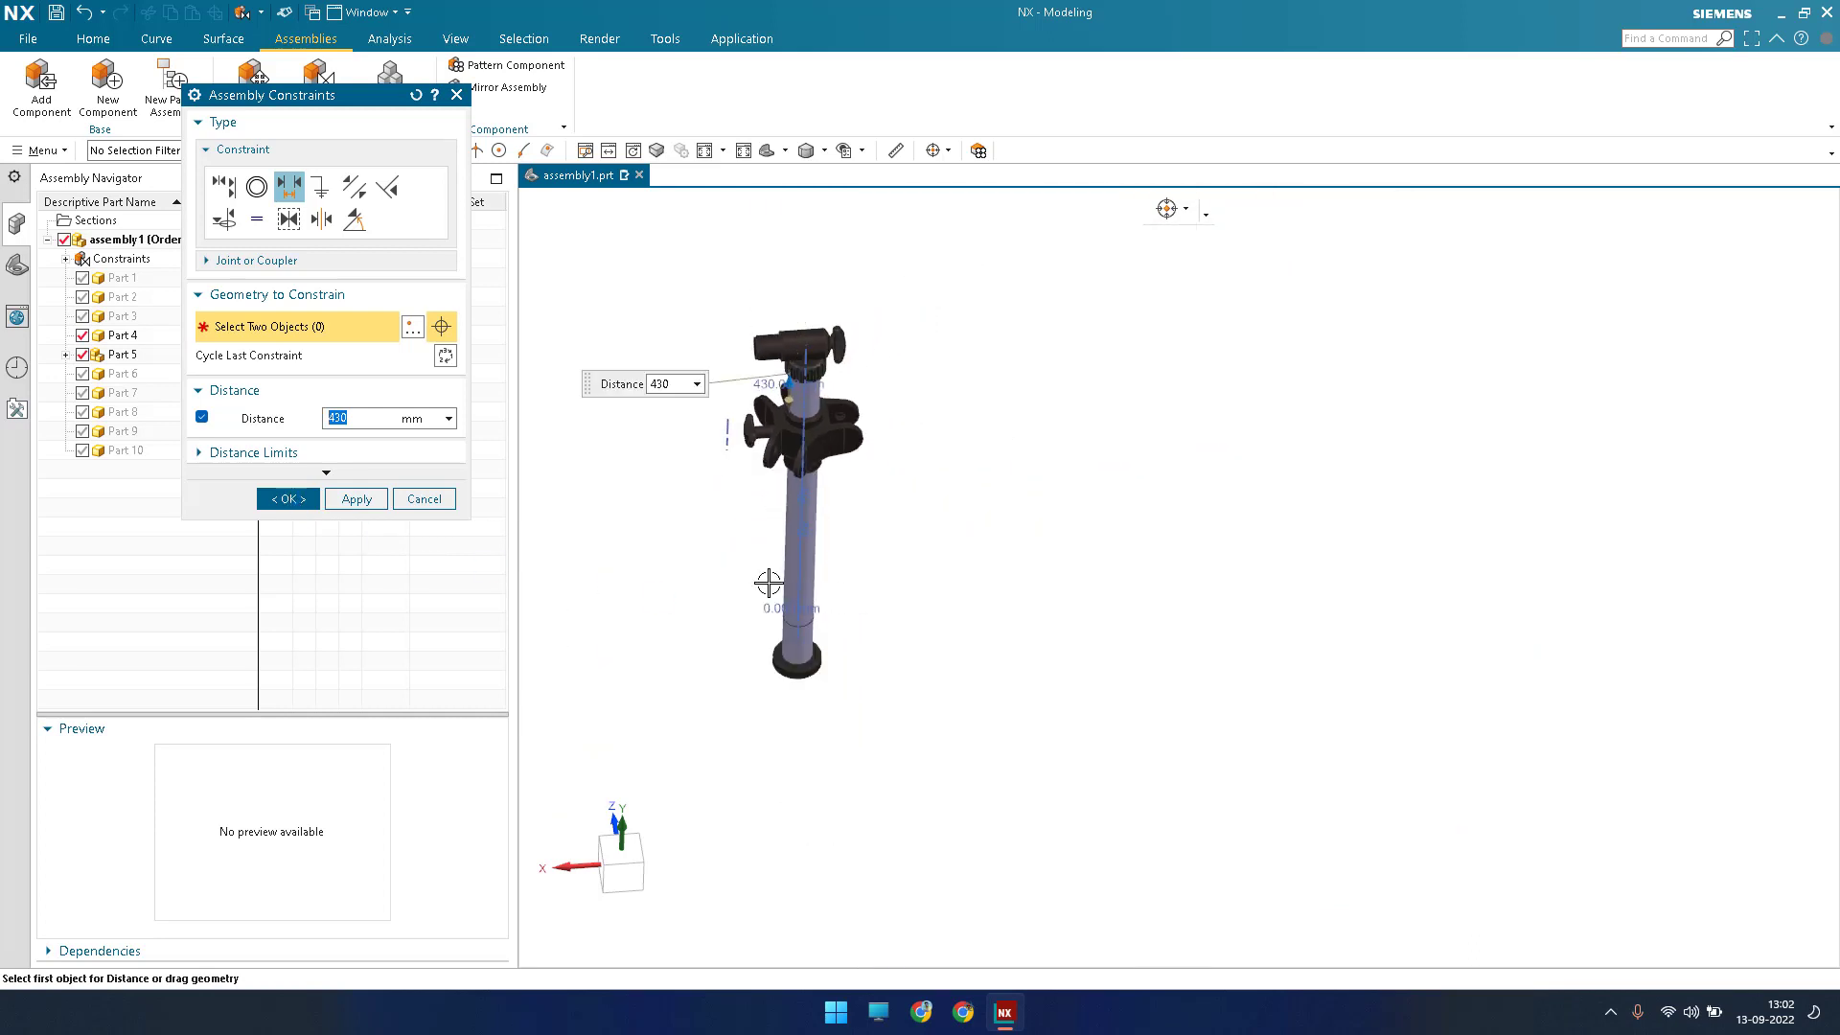
pyautogui.middleClick(715, 571)
# Select Part 4 in the assembly structure to check its constraint status, and clear the selection.
pyautogui.moveTo(655, 652); pyautogui.dragTo(642, 575, button='middle')
pyautogui.click(397, 336)
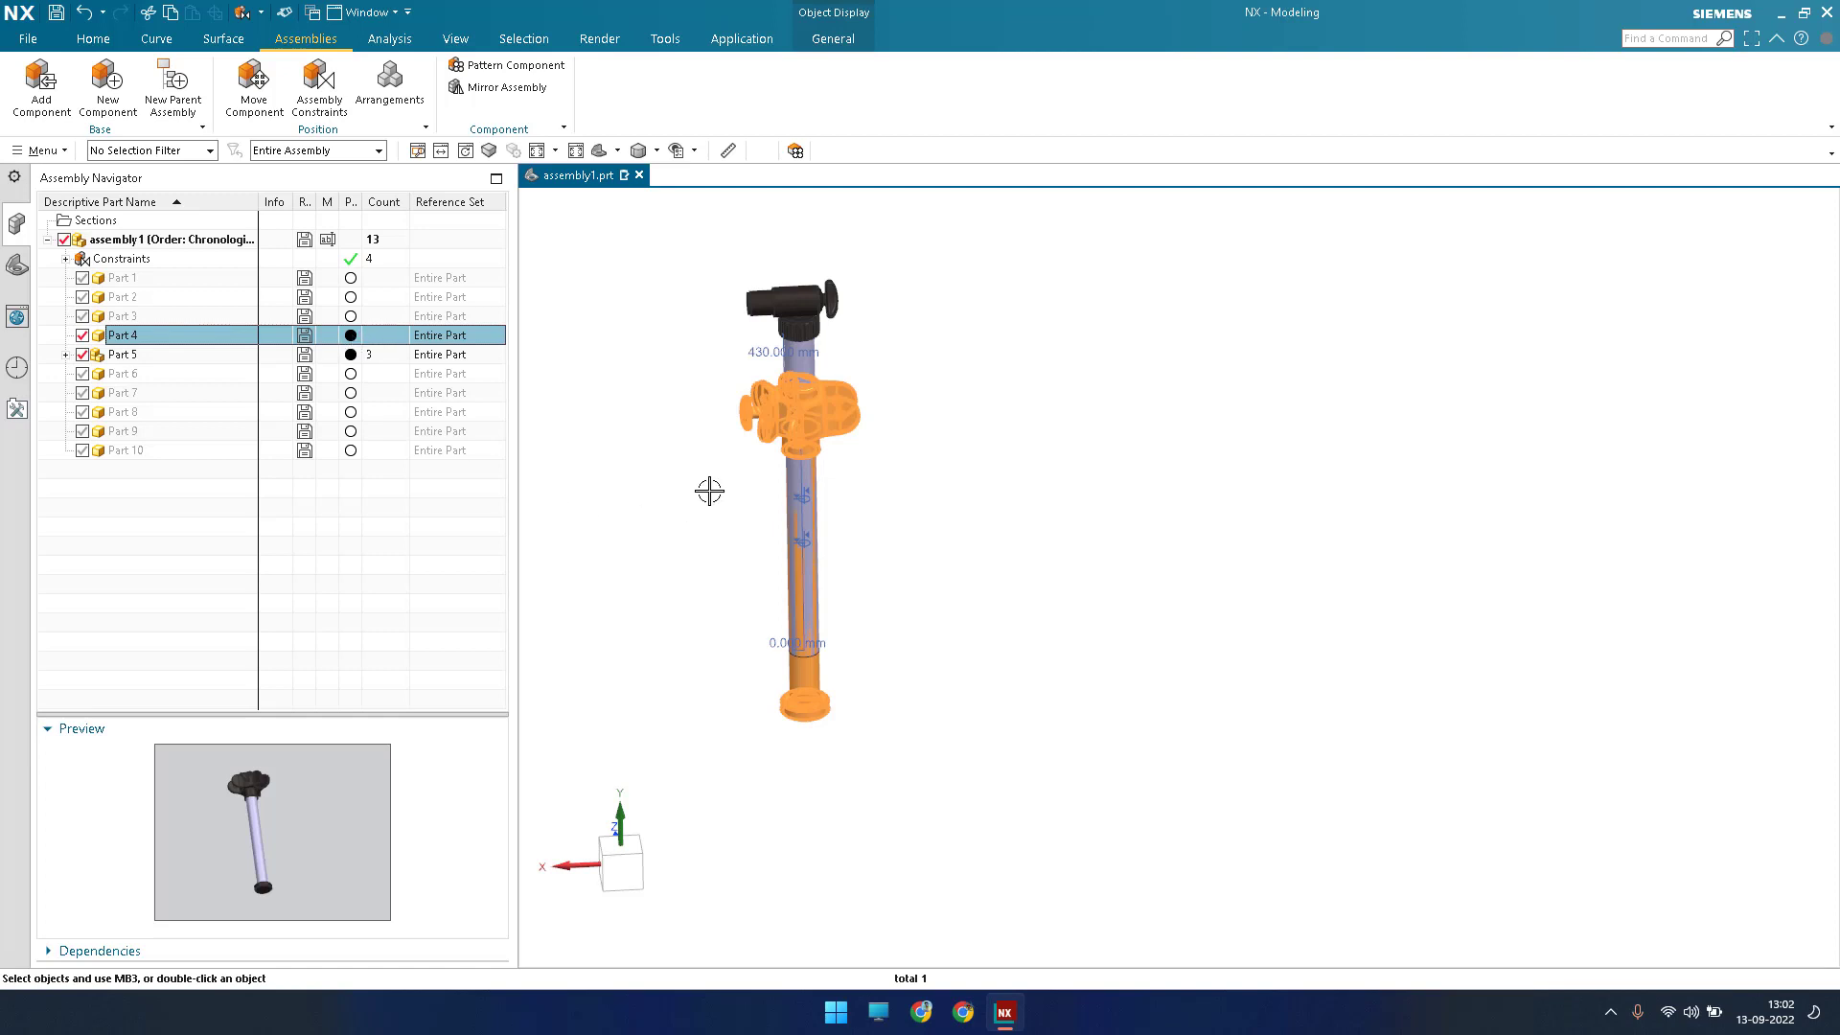
pyautogui.keyDown('shift'); pyautogui.moveTo(856, 456); pyautogui.dragTo(1002, 451, button='middle'); pyautogui.keyUp('shift')
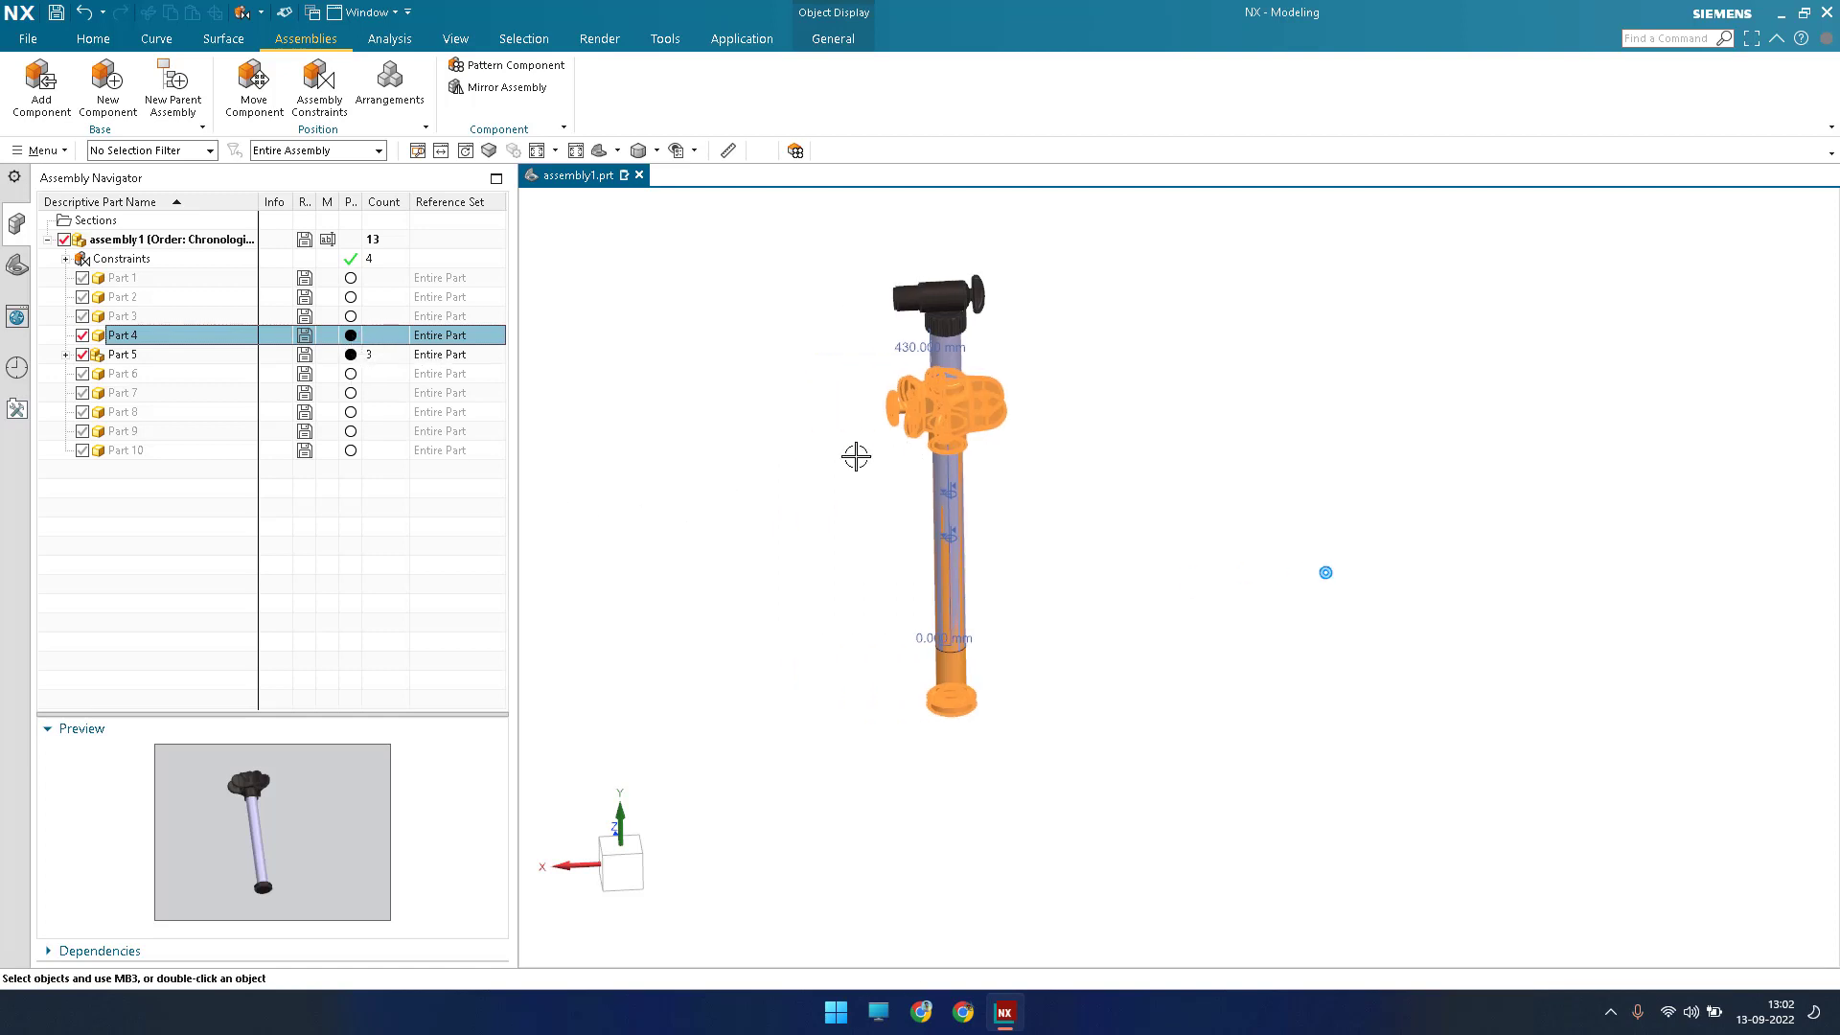
pyautogui.press('Escape')
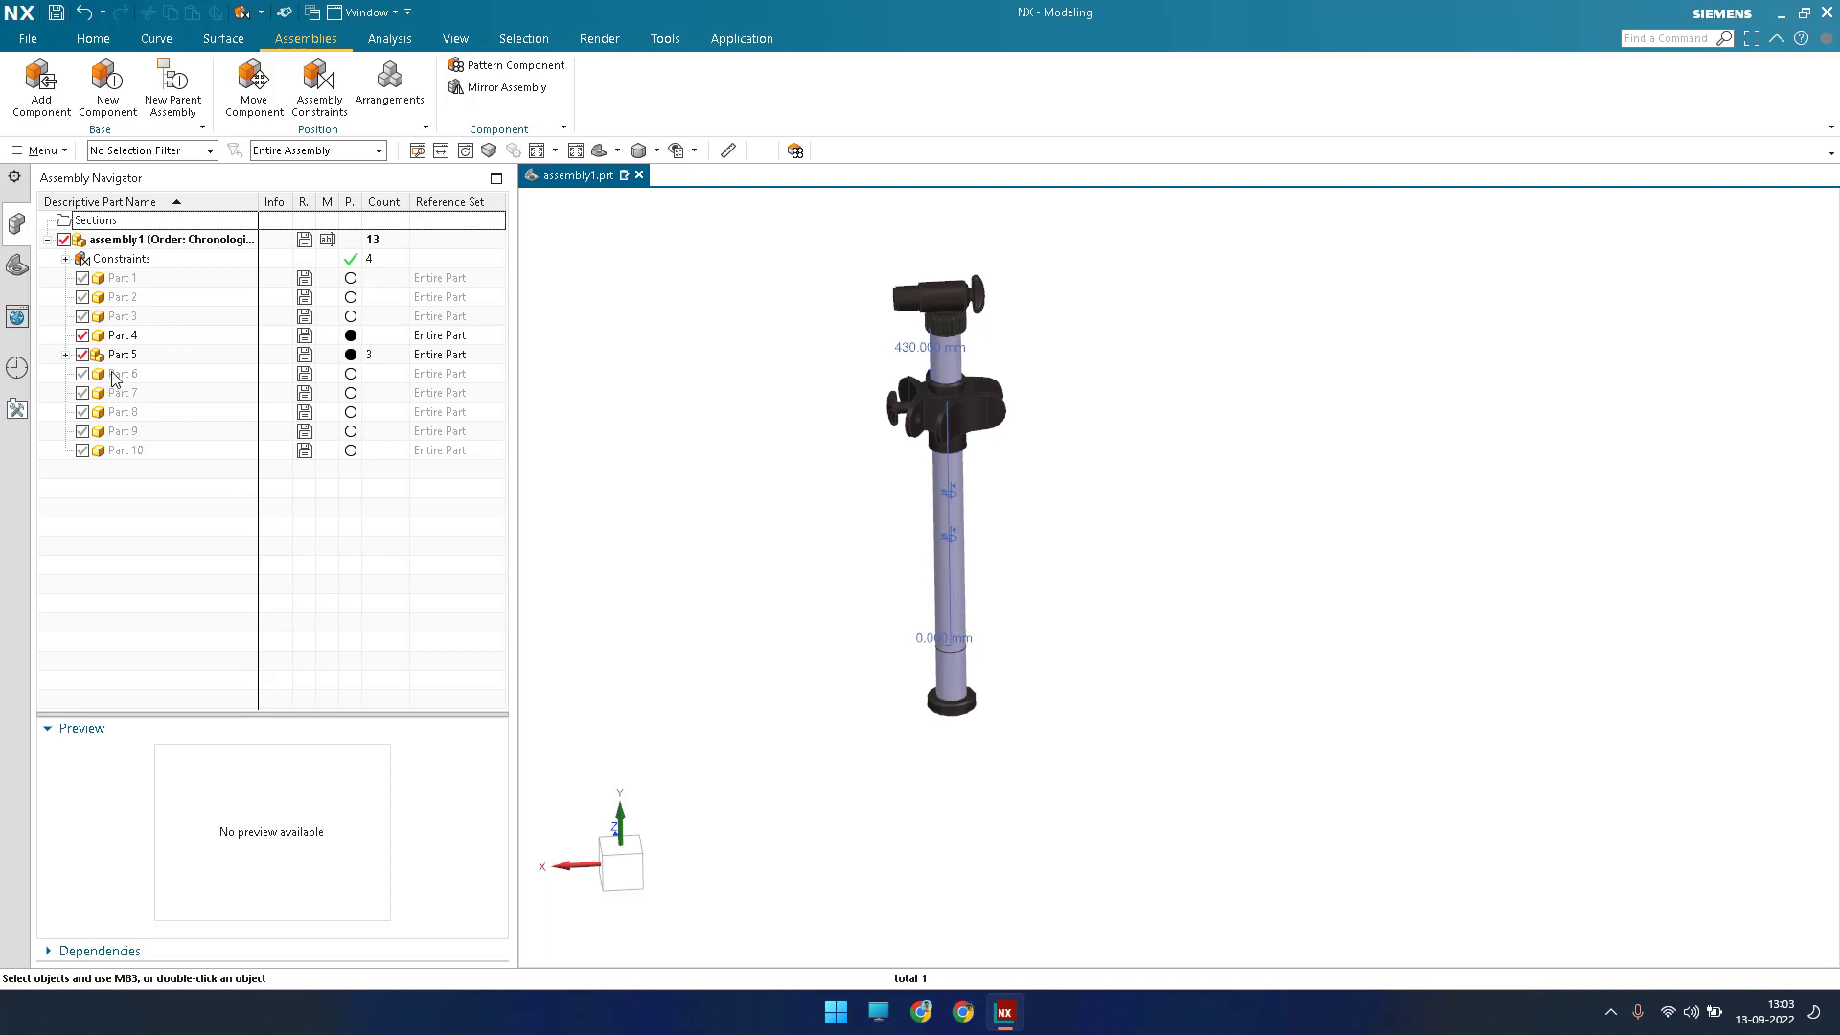
# Show the hidden Part 6 and examine its ring shape and the base collar at the lower end of Part 4's tube.
pyautogui.click(1105, 717)
pyautogui.scroll(-3, 1134, 735)
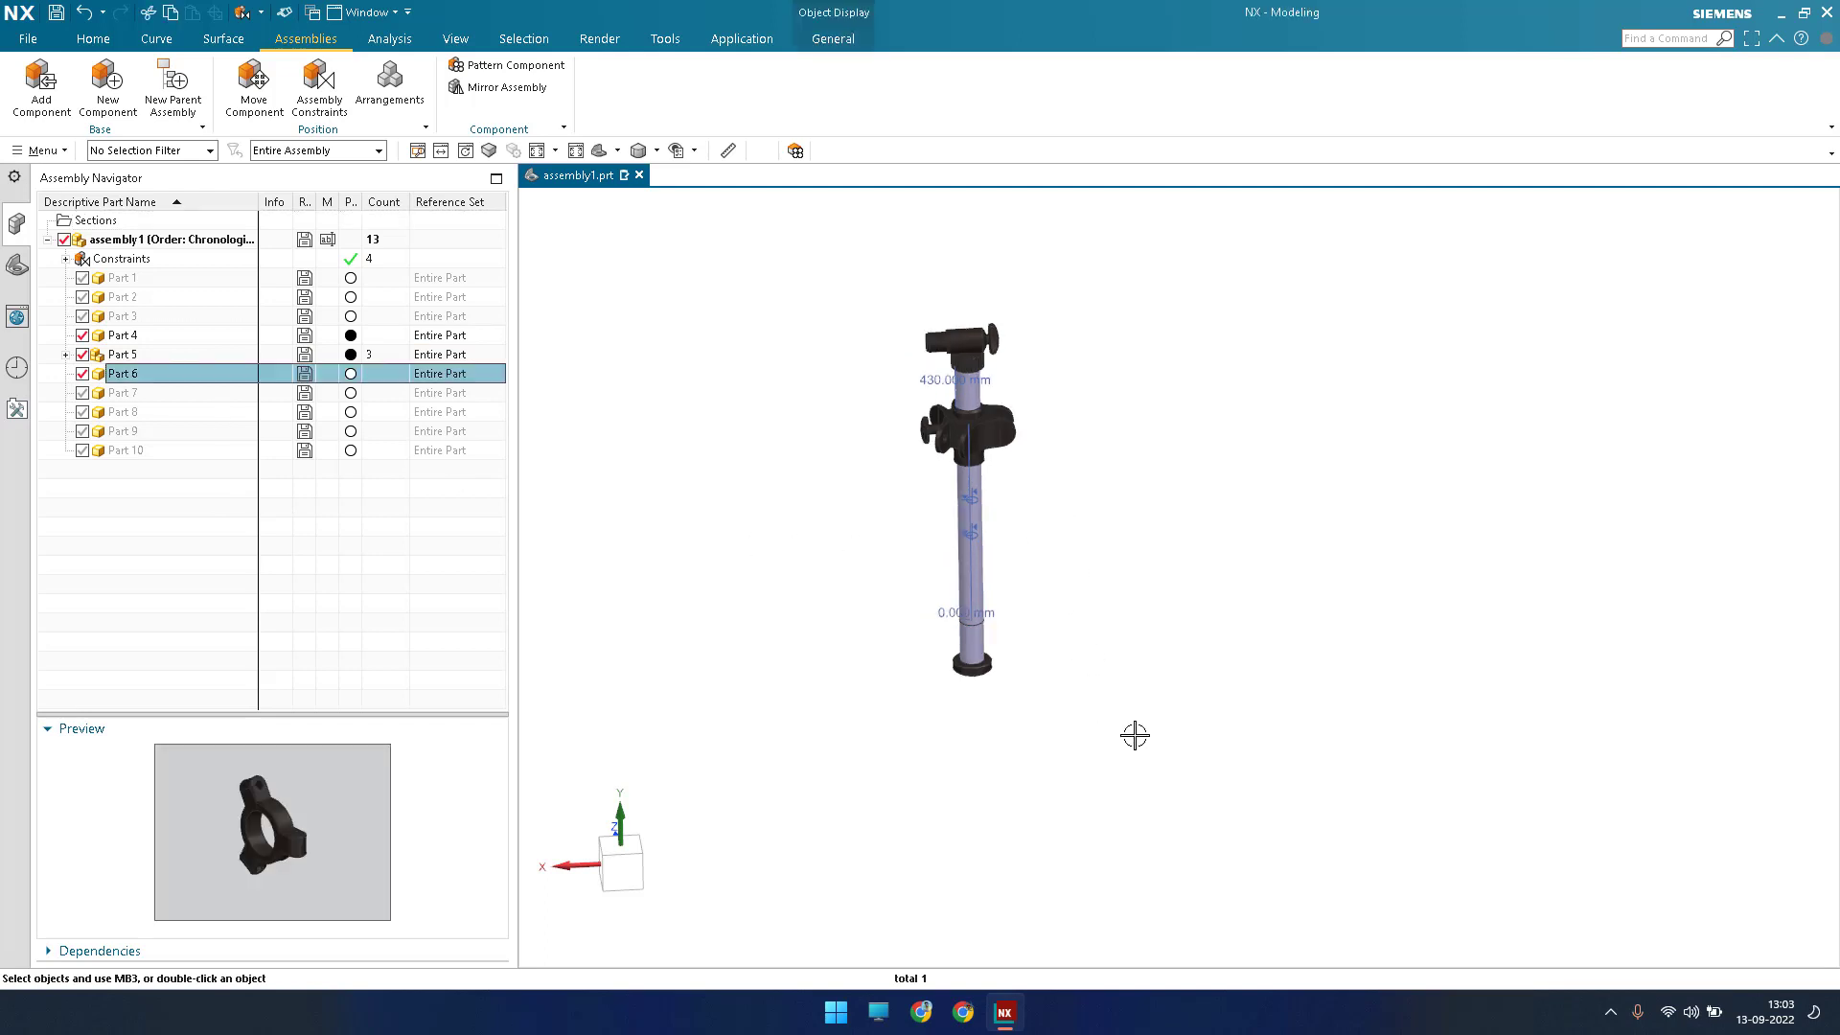
pyautogui.scroll(5, 1166, 723)
pyautogui.scroll(3, 1166, 723)
pyautogui.scroll(-5, 1141, 729)
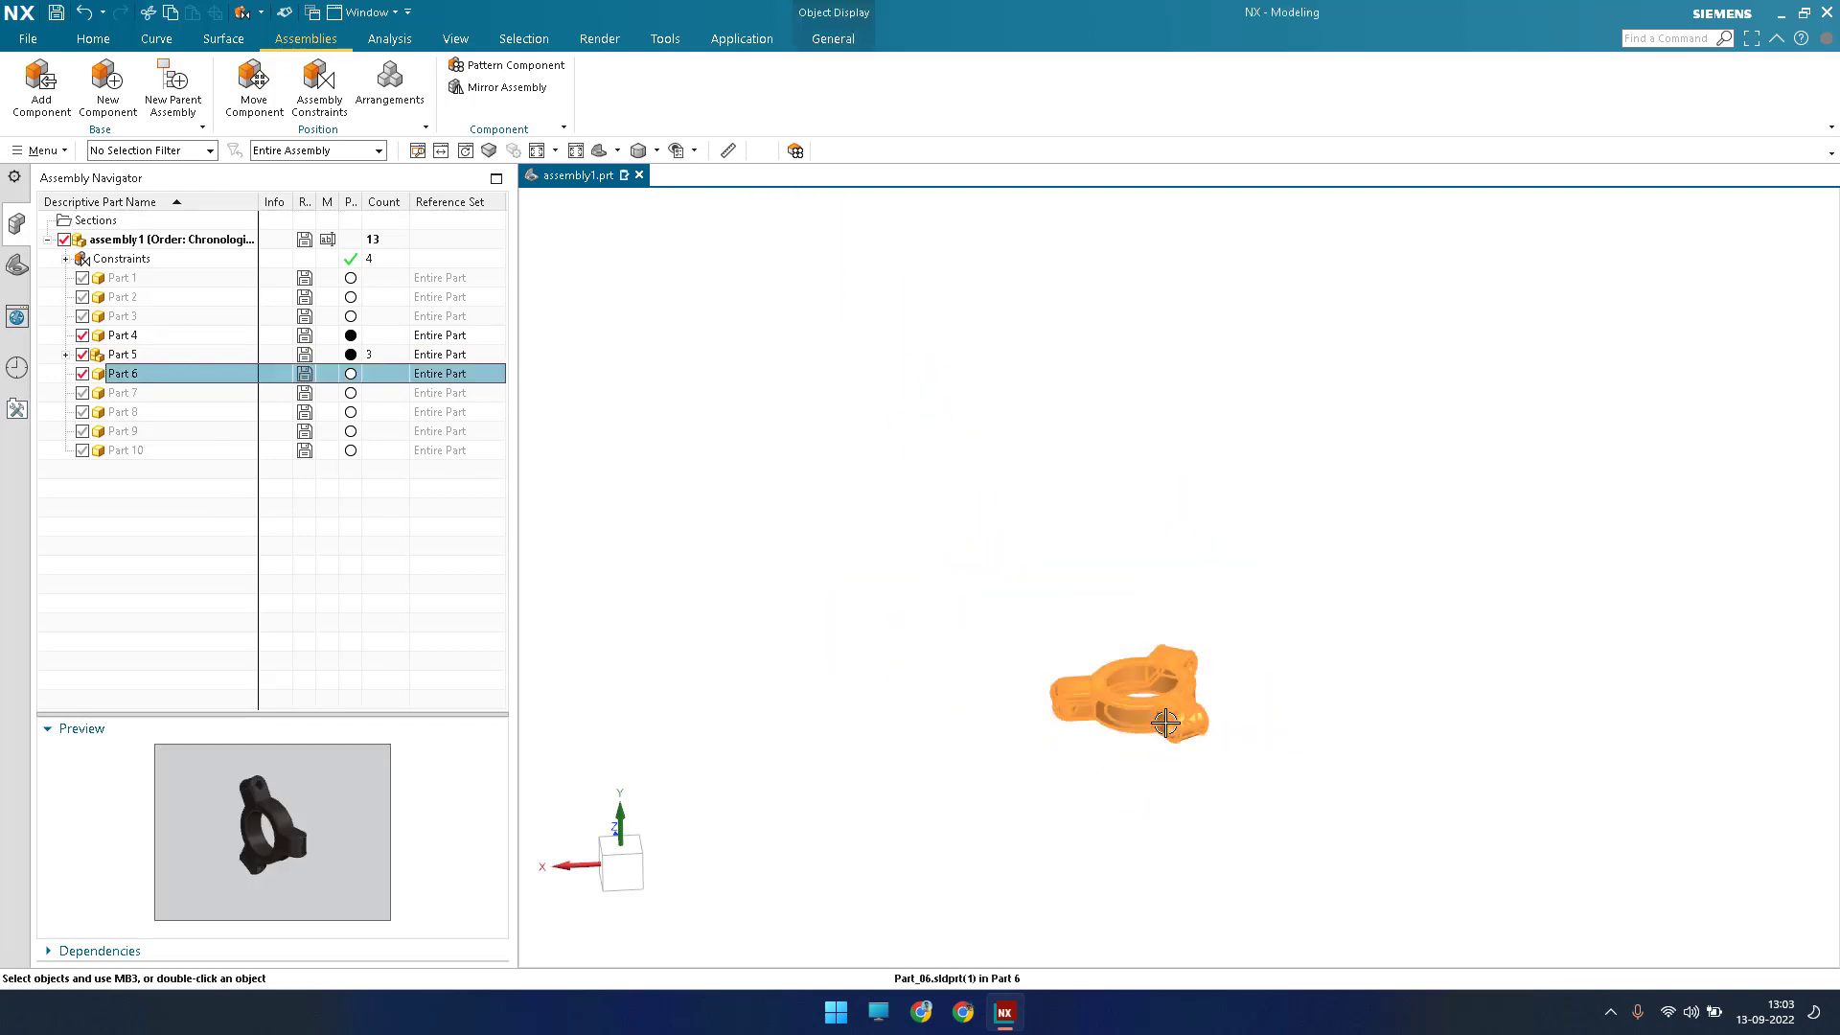
pyautogui.scroll(3, 1182, 701)
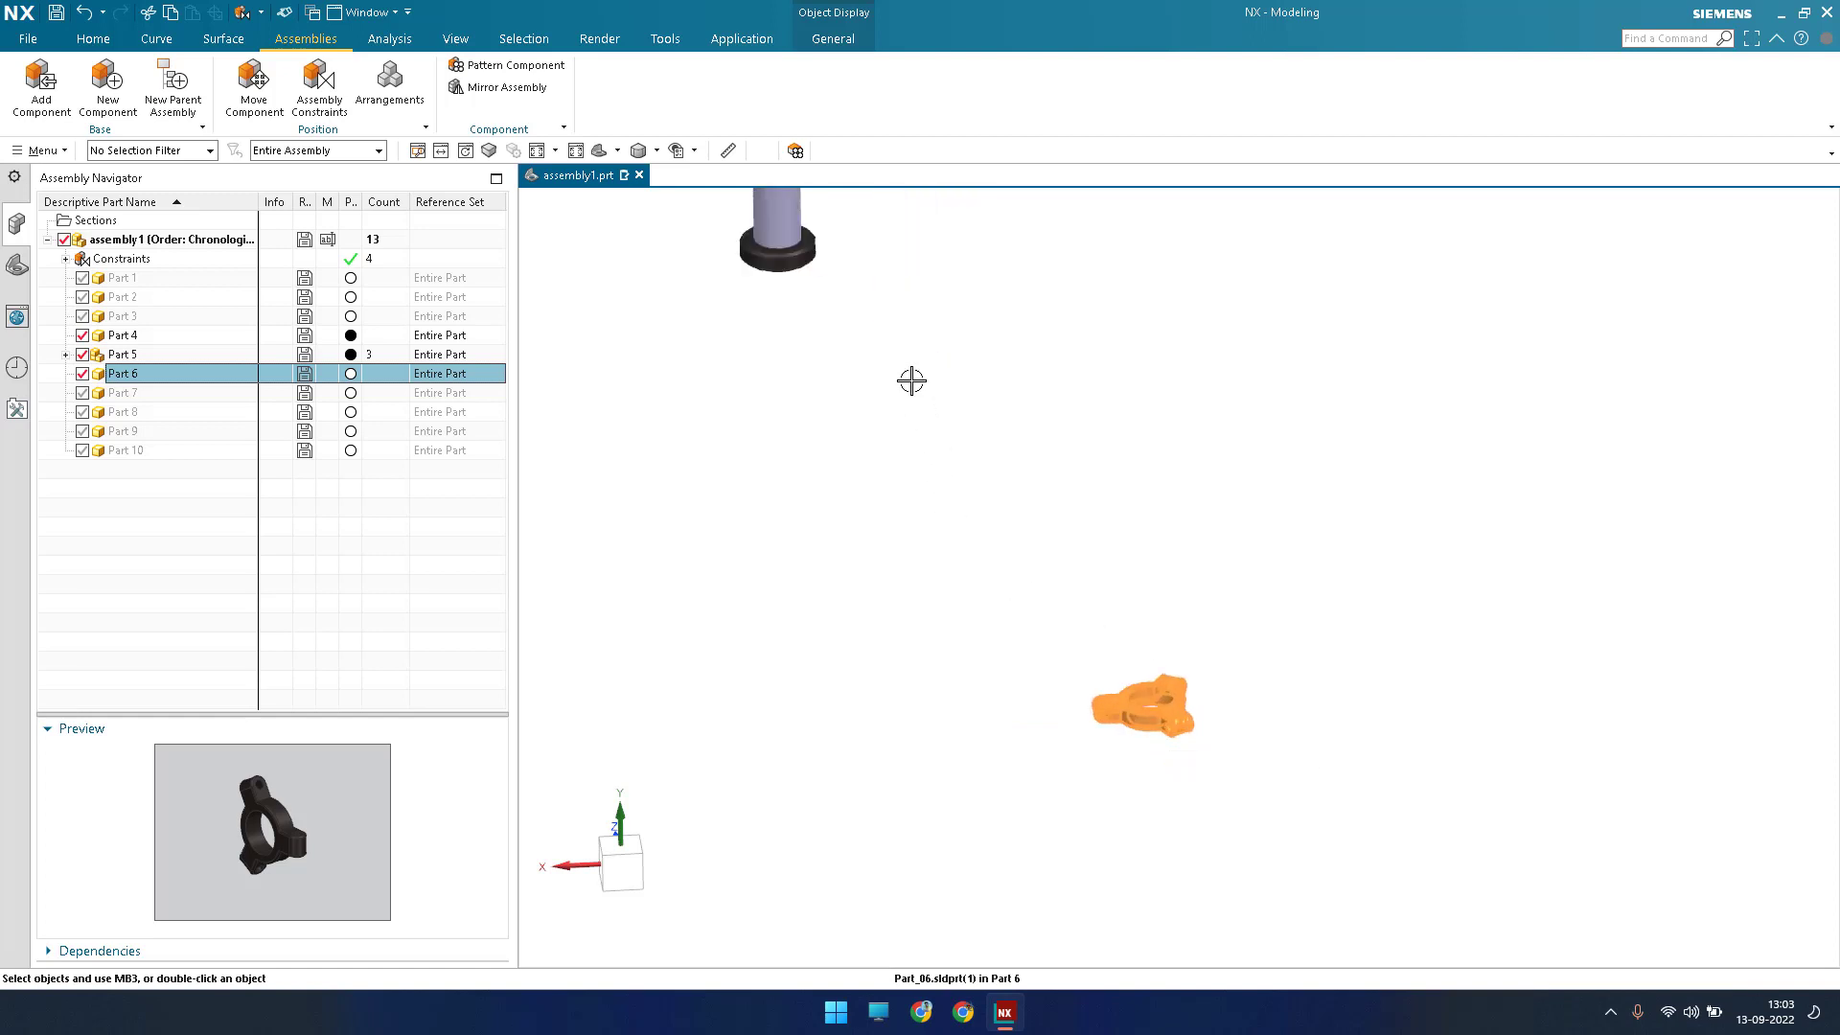
pyautogui.scroll(-3, 915, 388)
pyautogui.scroll(5, 896, 400)
pyautogui.scroll(3, 901, 412)
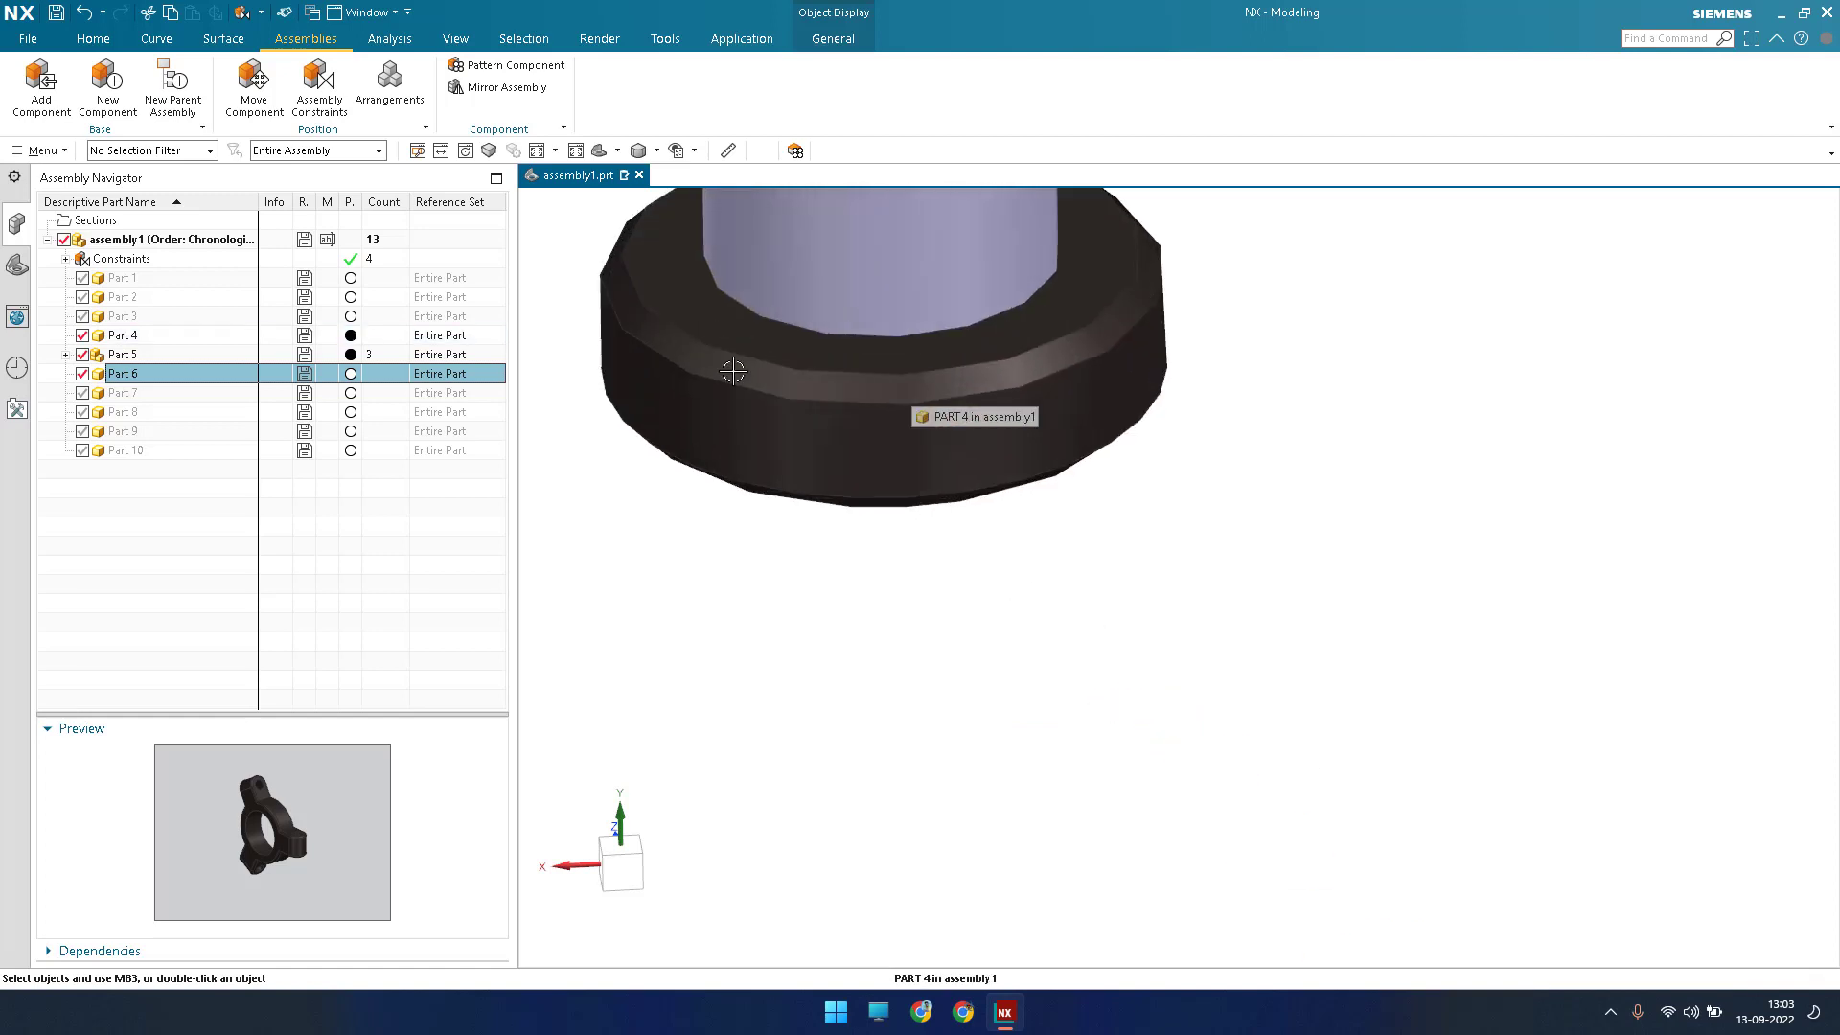
pyautogui.scroll(-4, 987, 670)
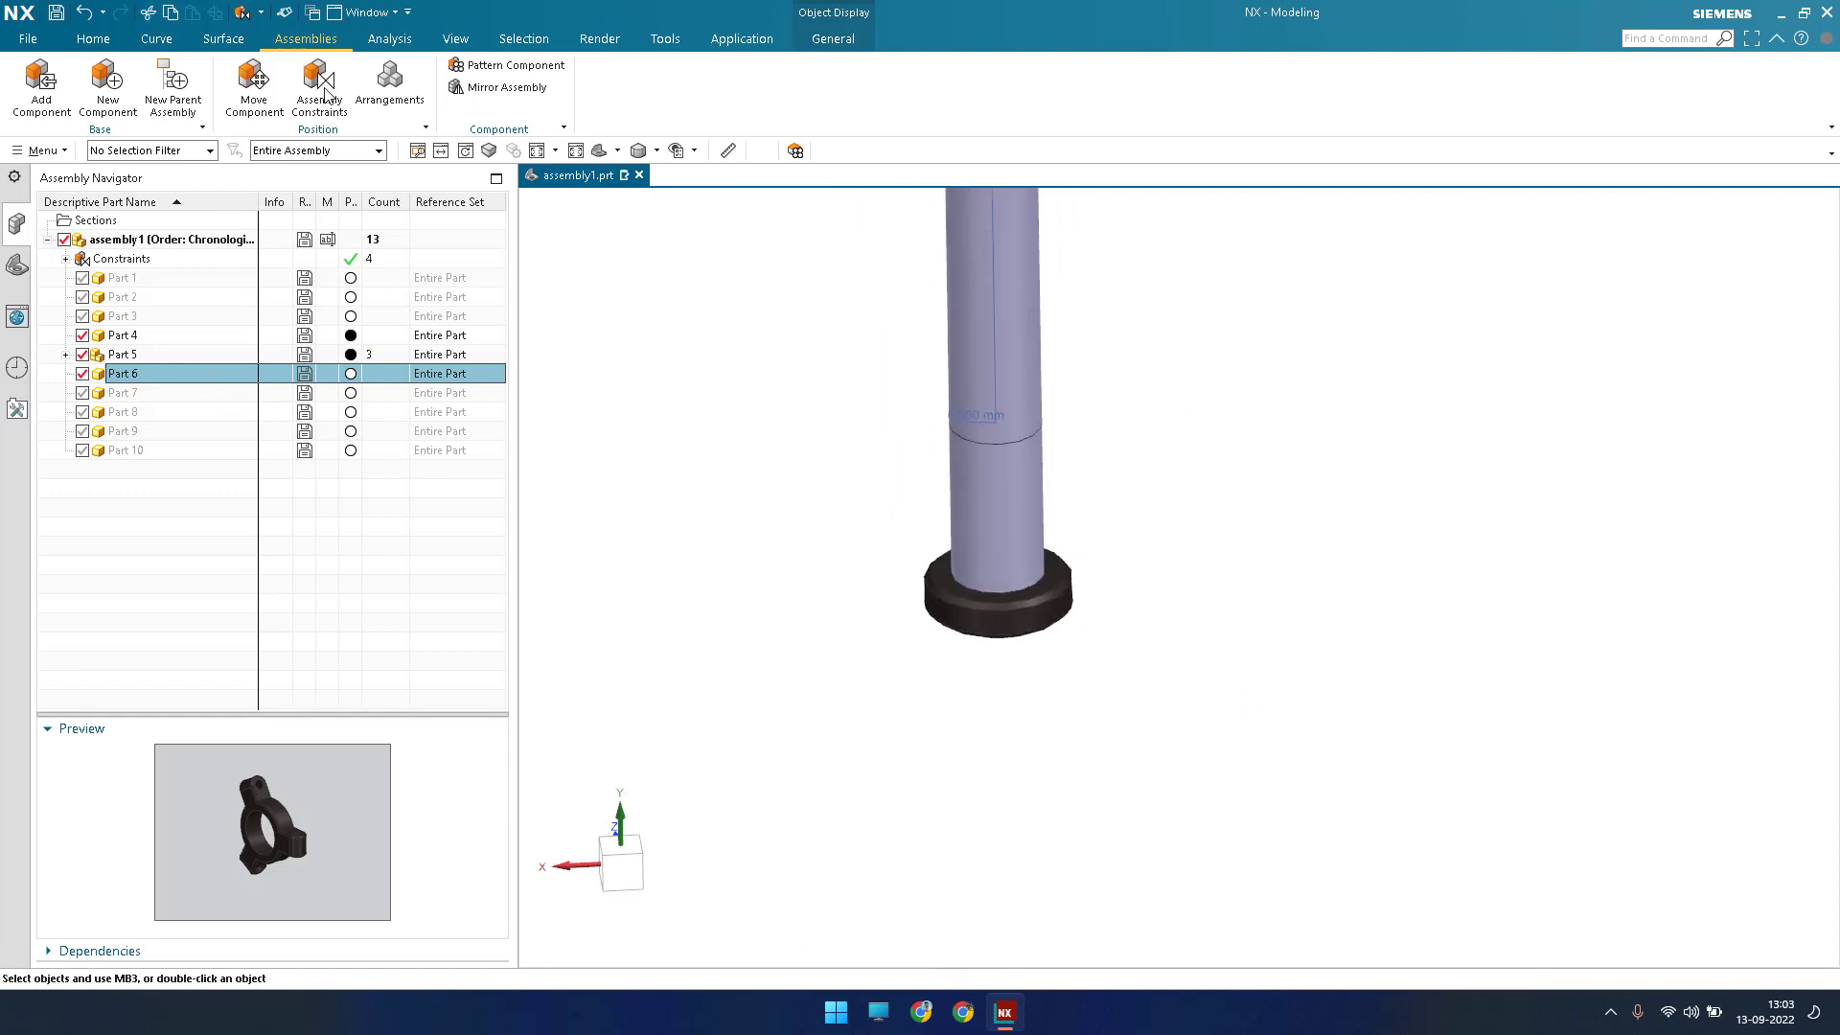
# Align the centerline of Part 6's ring with the centerline of Part 4's tube using a Touch/Align constraint with Prefer Touch orientation.
pyautogui.click(226, 221)
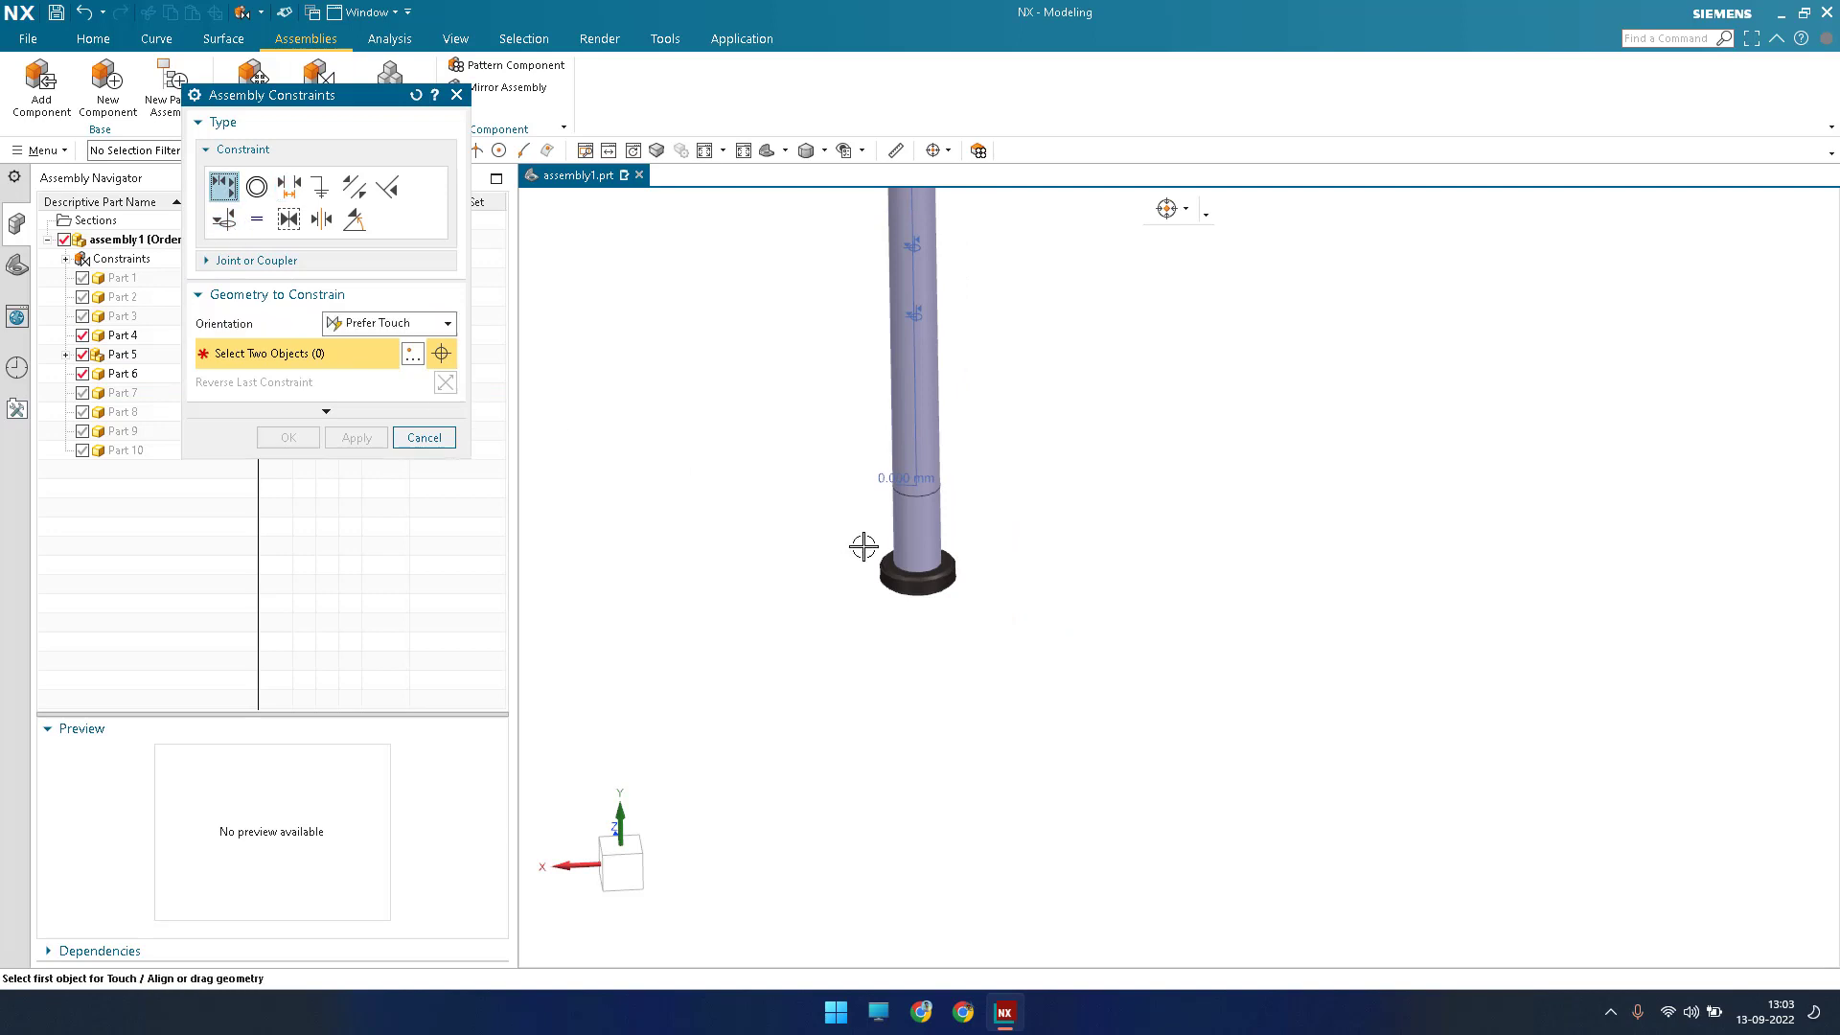
pyautogui.click(224, 219)
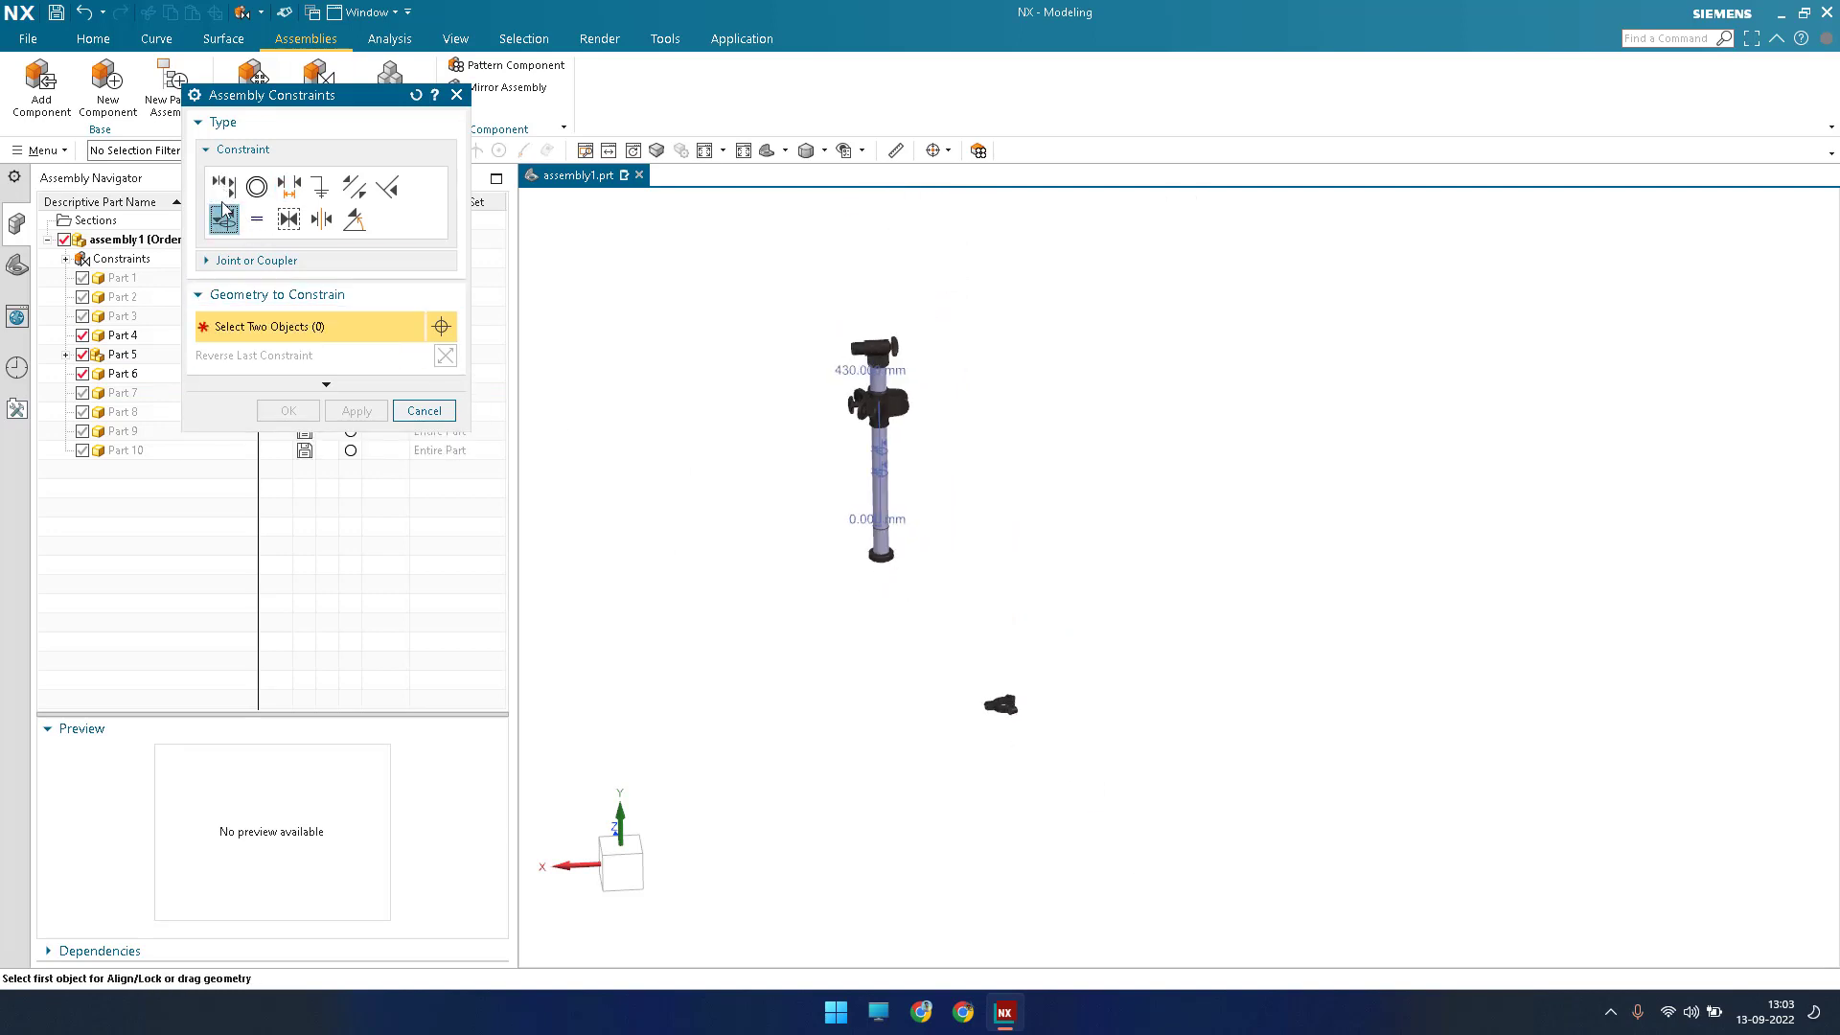
pyautogui.click(224, 187)
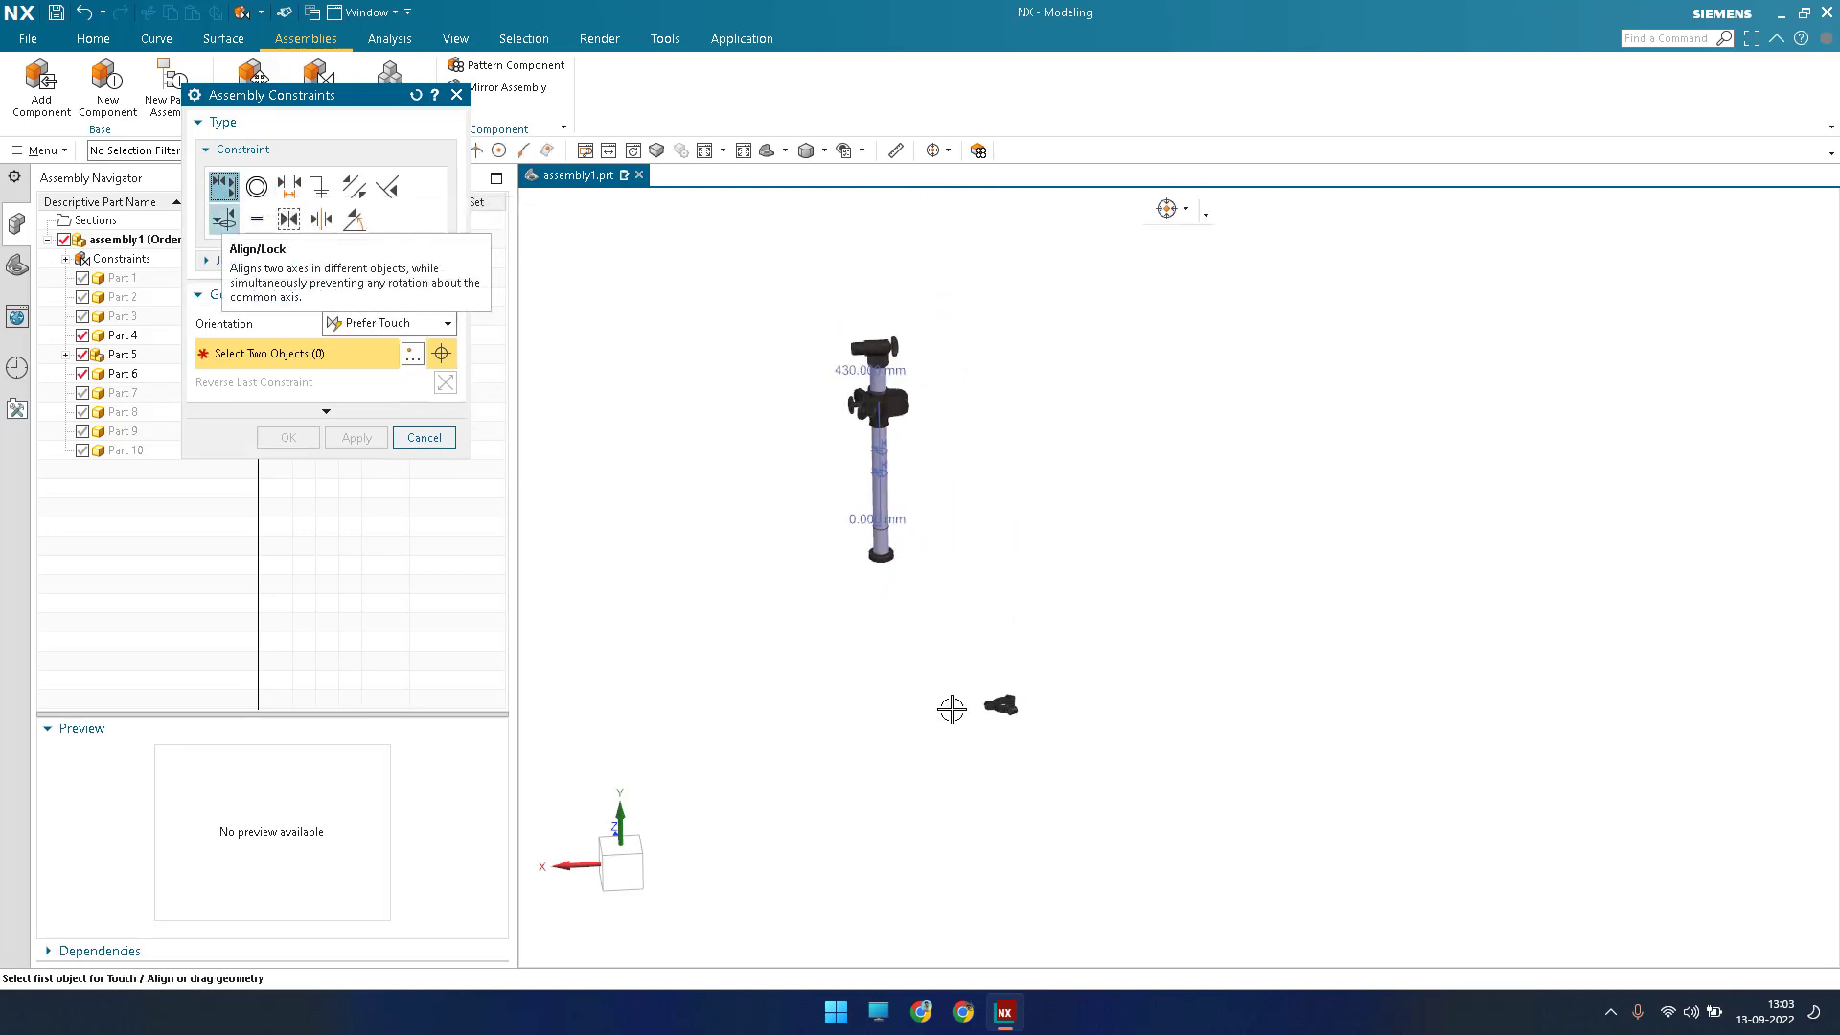
pyautogui.scroll(2, 1026, 700)
pyautogui.scroll(8, 1084, 634)
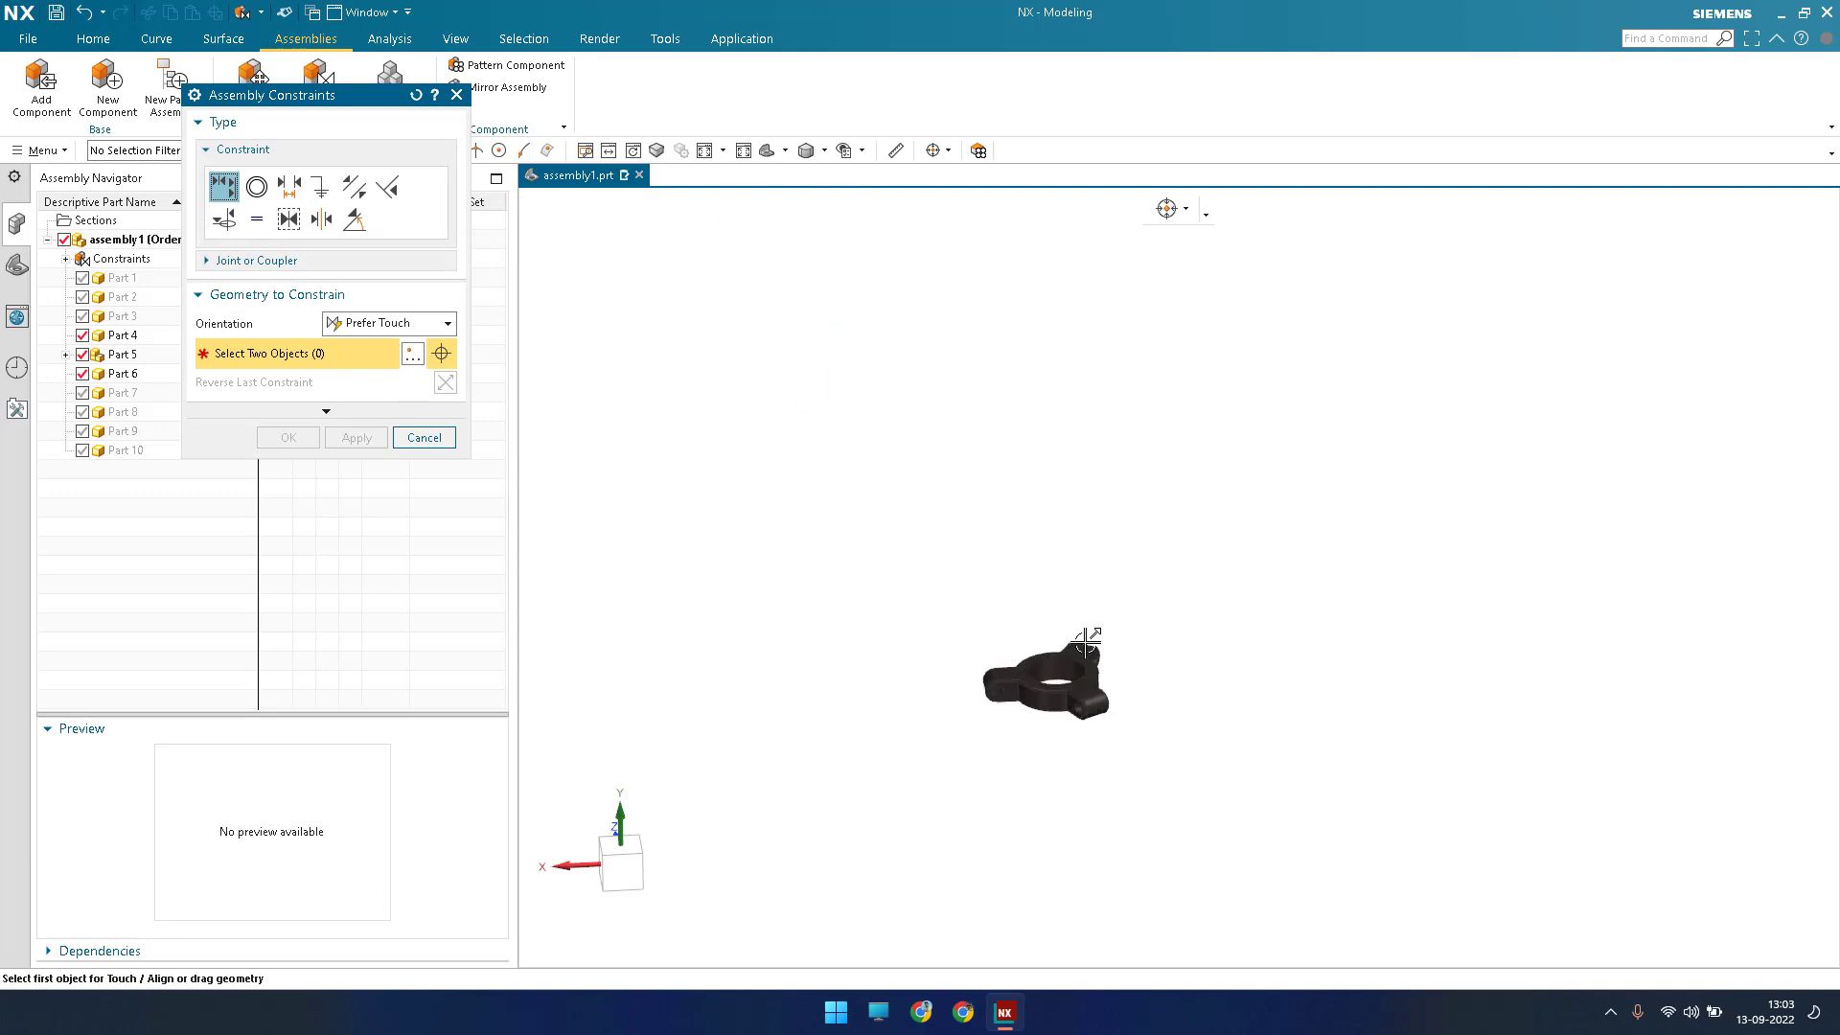
pyautogui.click(1135, 760)
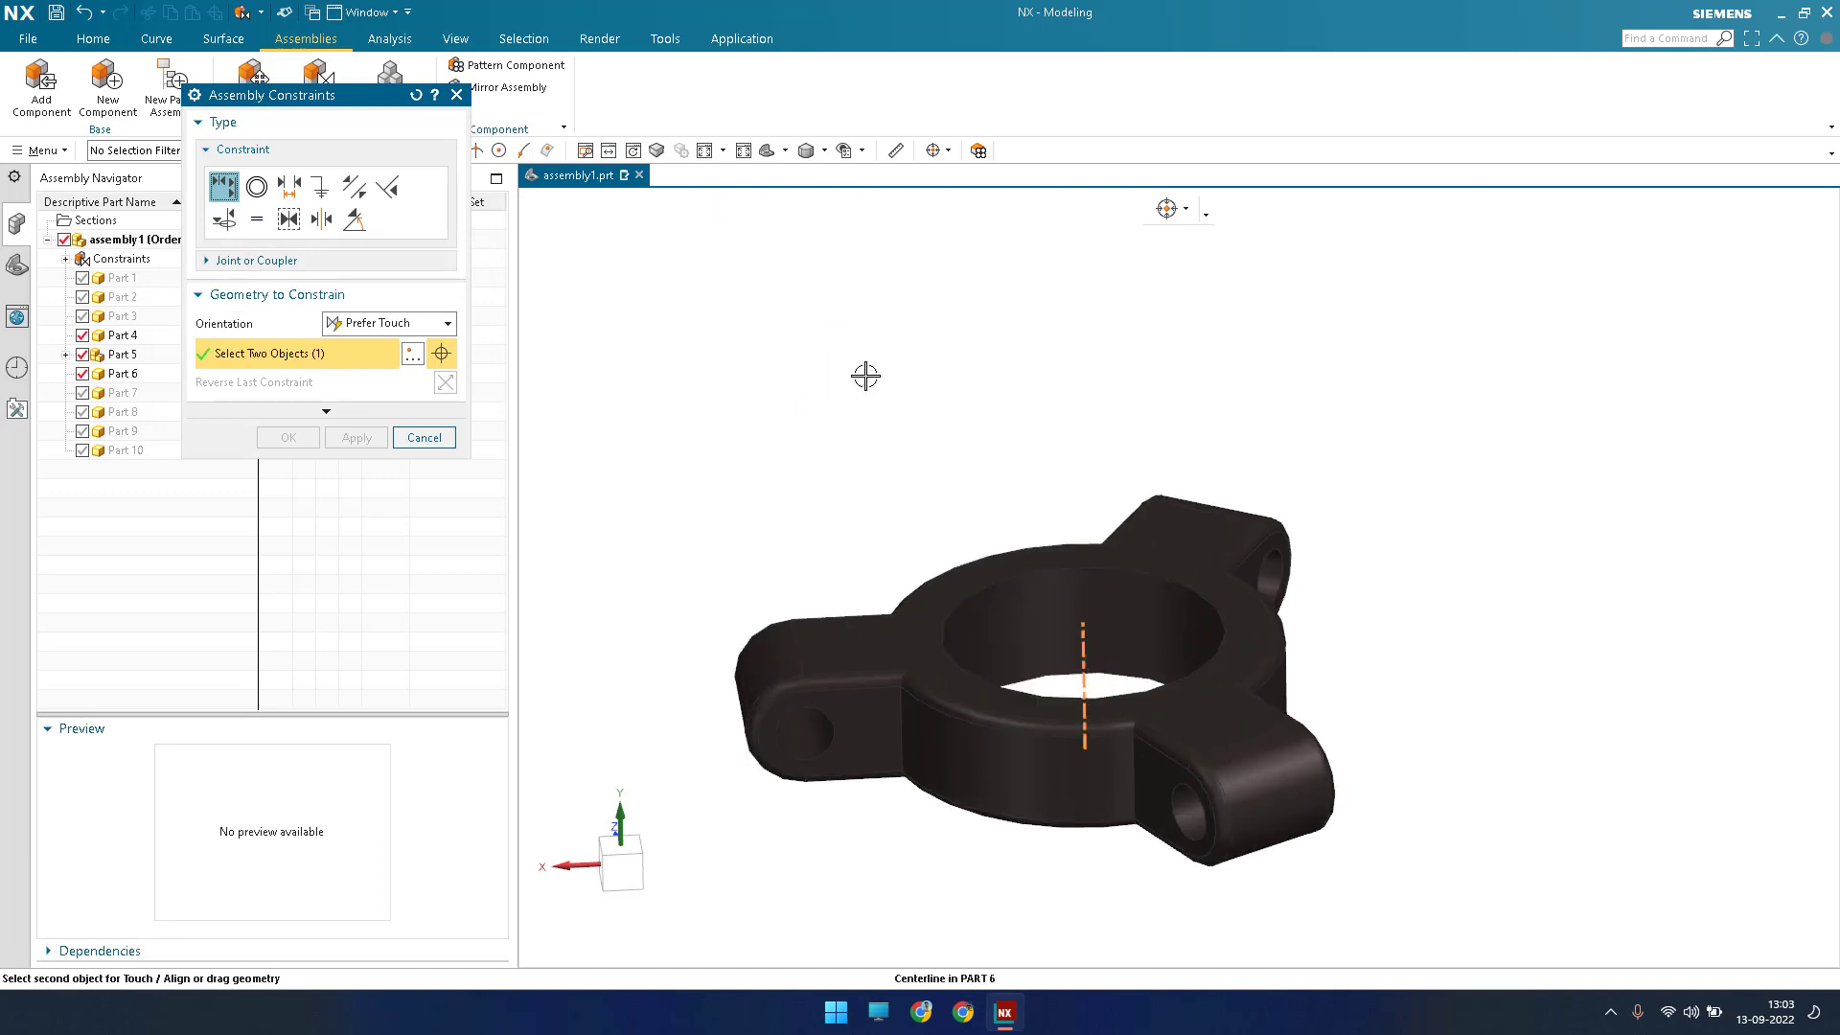
pyautogui.scroll(-10, 977, 616)
pyautogui.scroll(6, 958, 594)
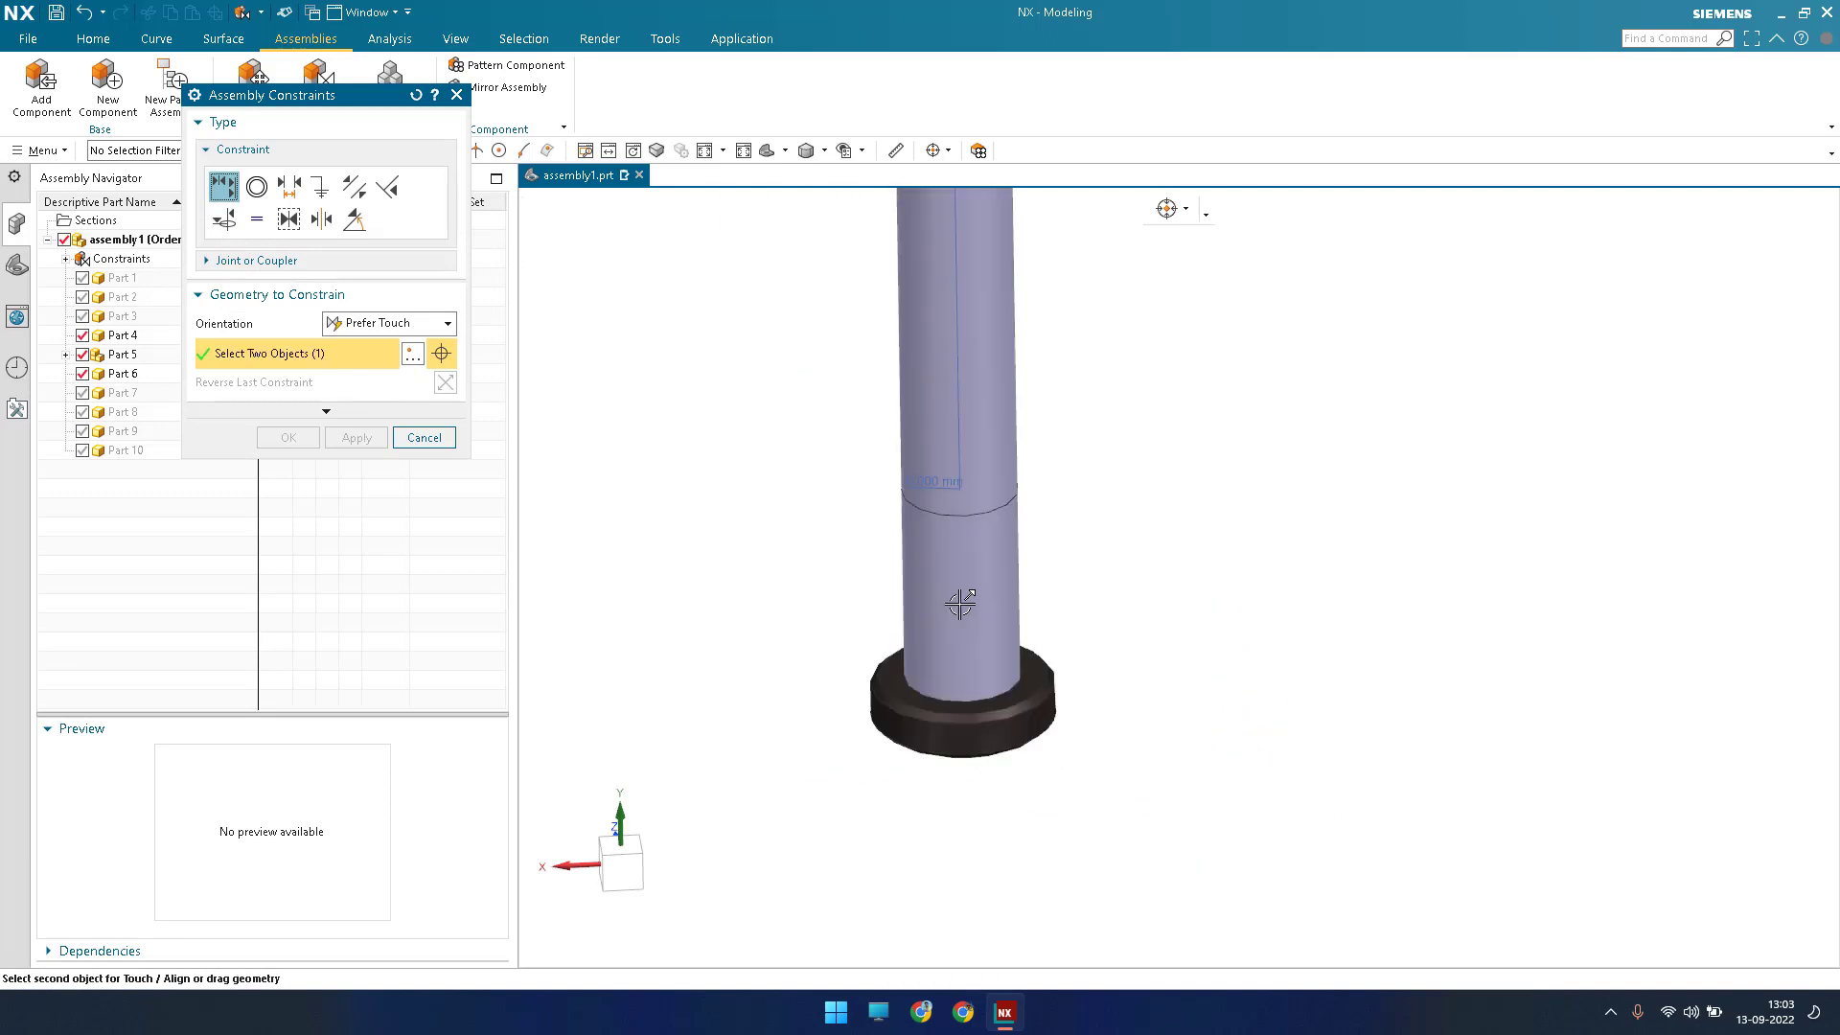
pyautogui.click(963, 634)
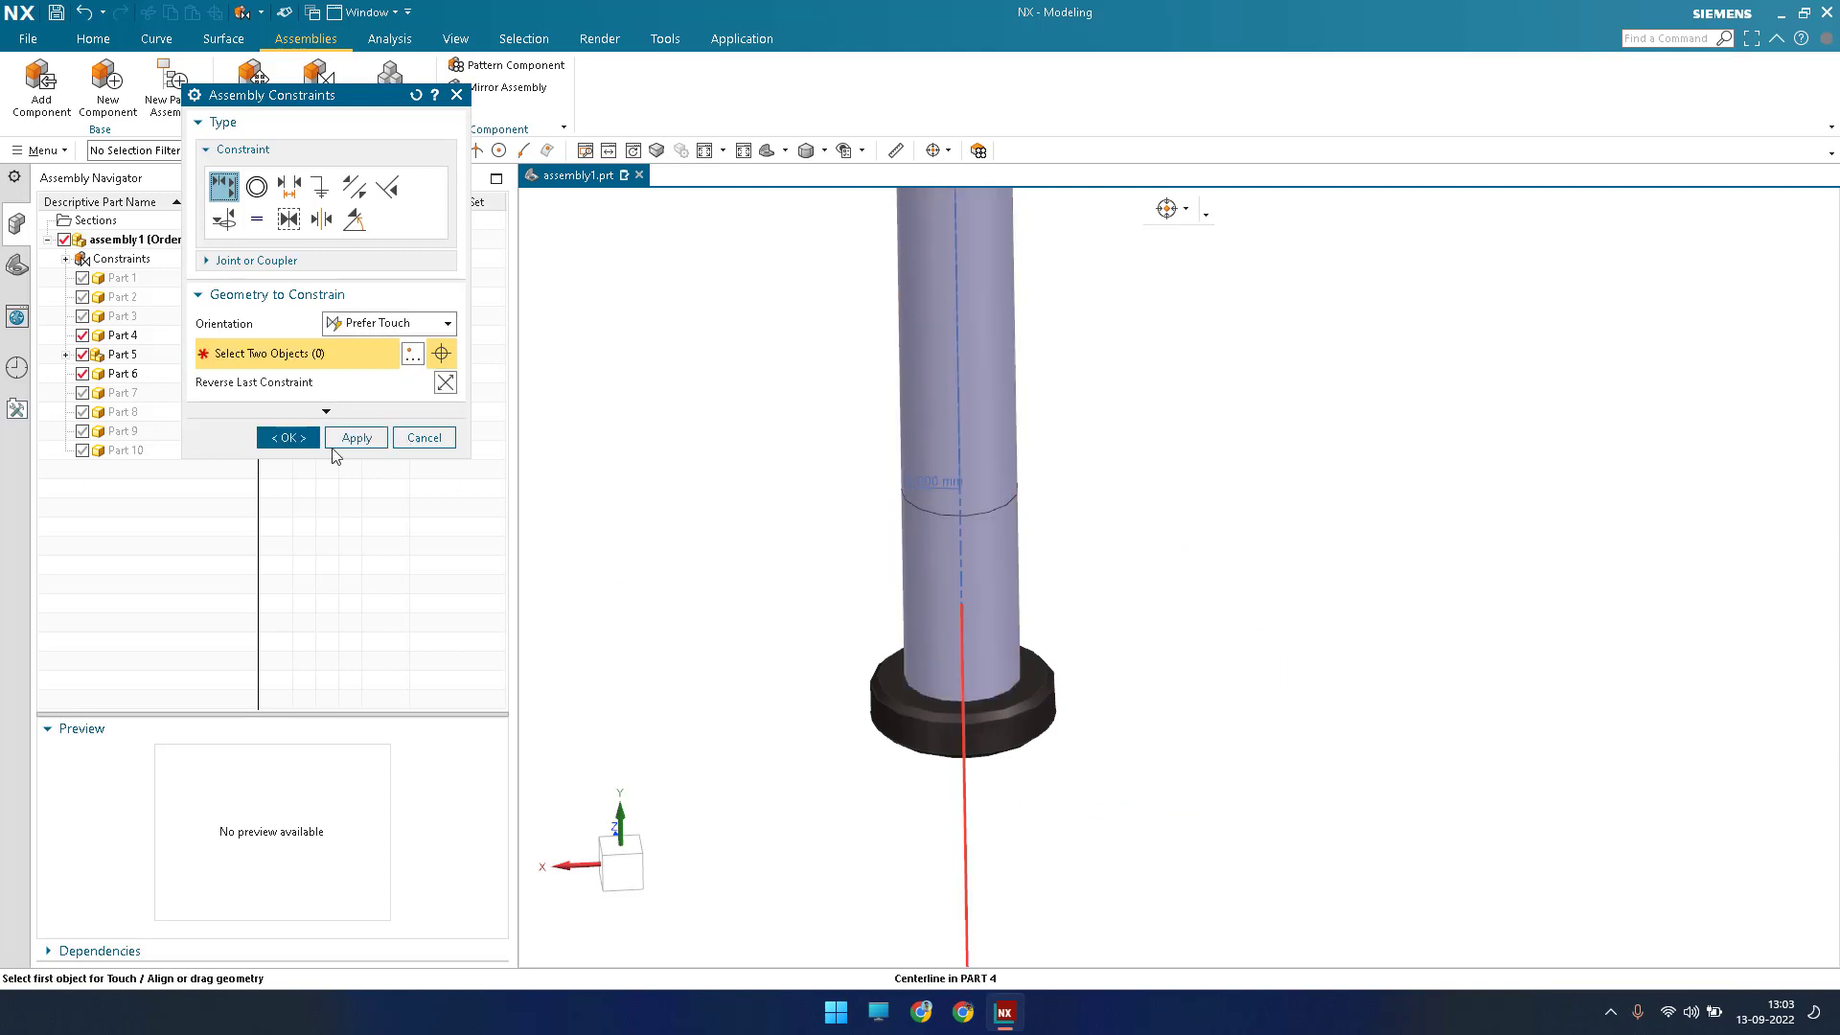
pyautogui.hotkey('ctrl', 'f')
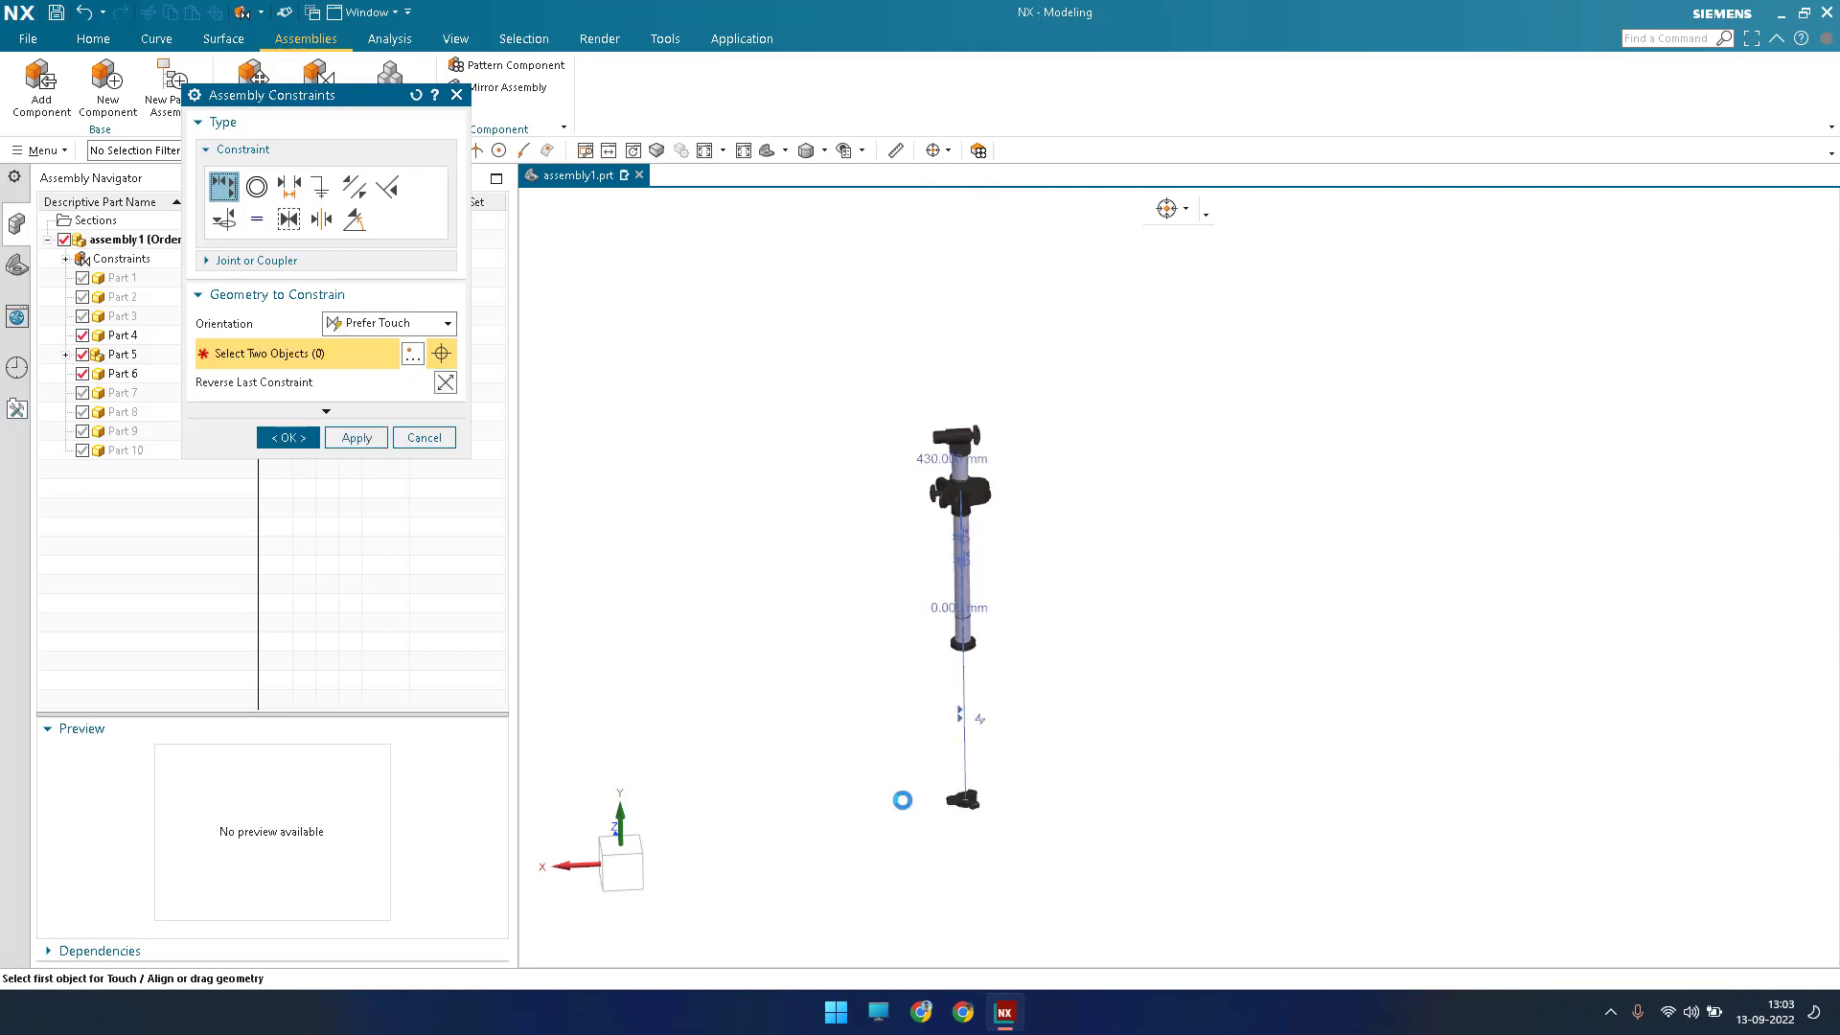
pyautogui.middleClick(975, 815)
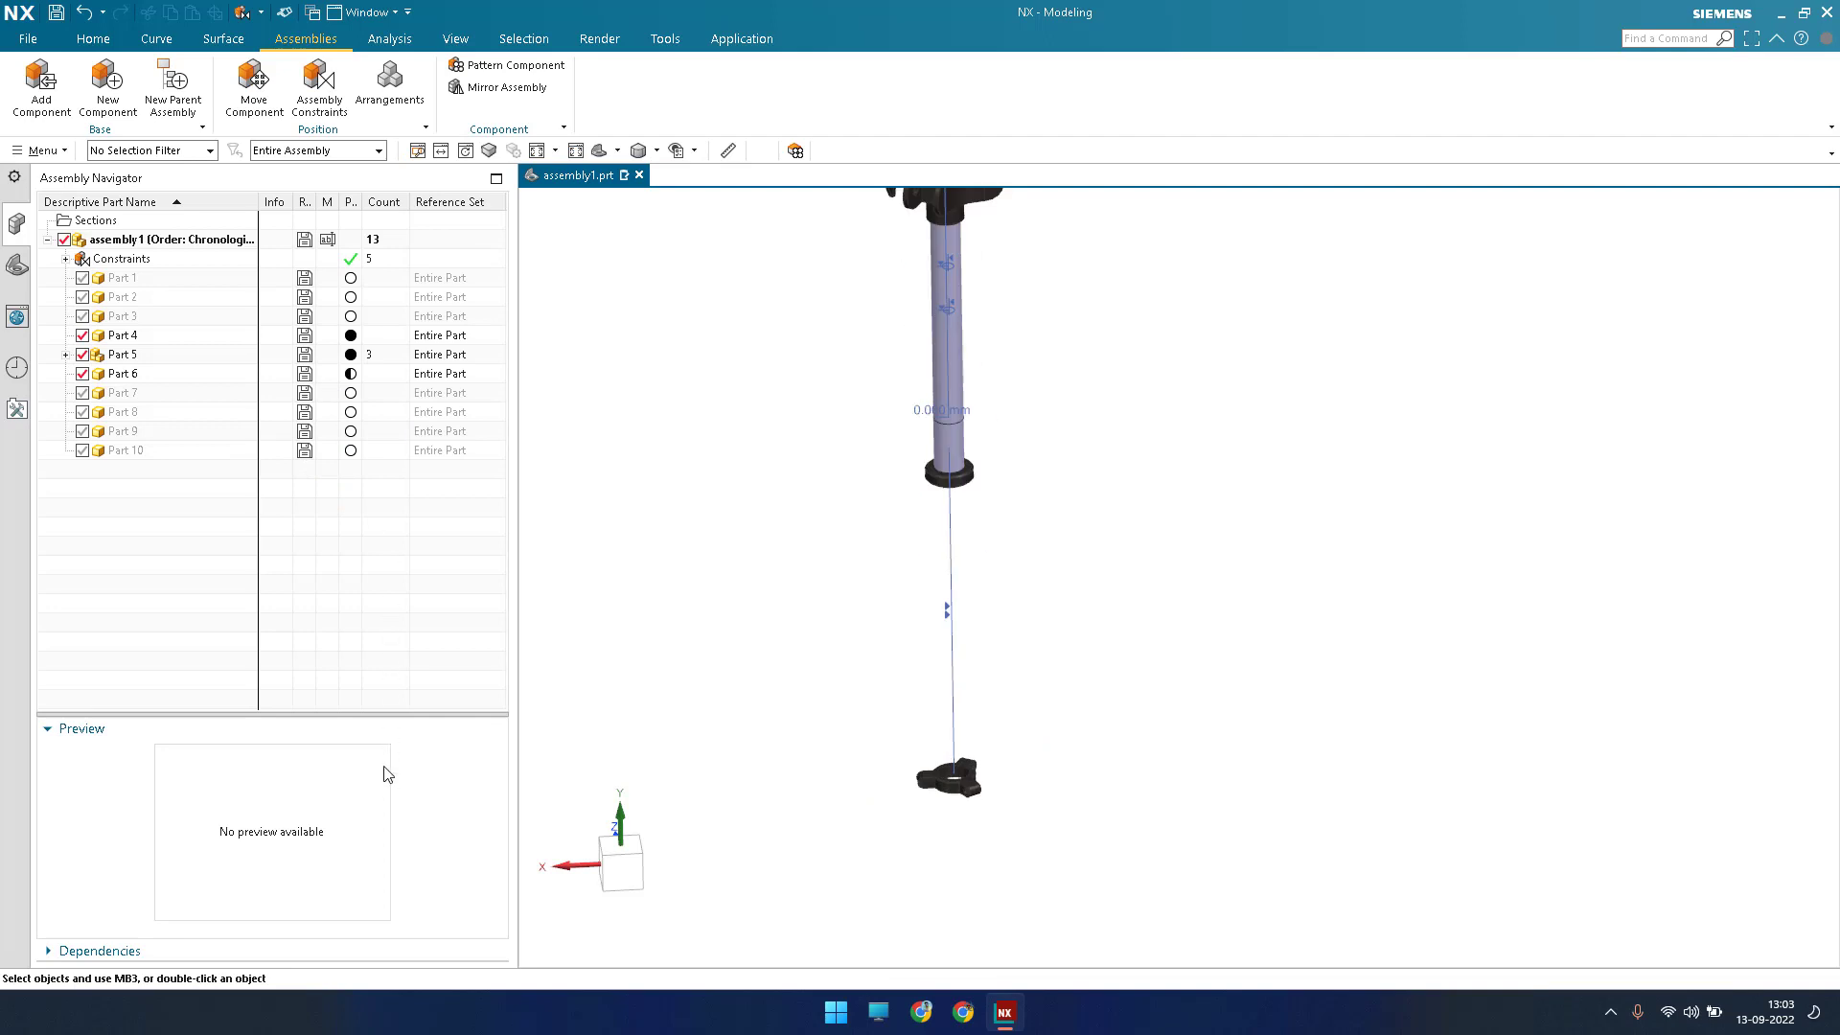
# Show the degrees of freedom of Part 6 and examine its remaining free directions.
pyautogui.rightClick(328, 373)
pyautogui.click(413, 782)
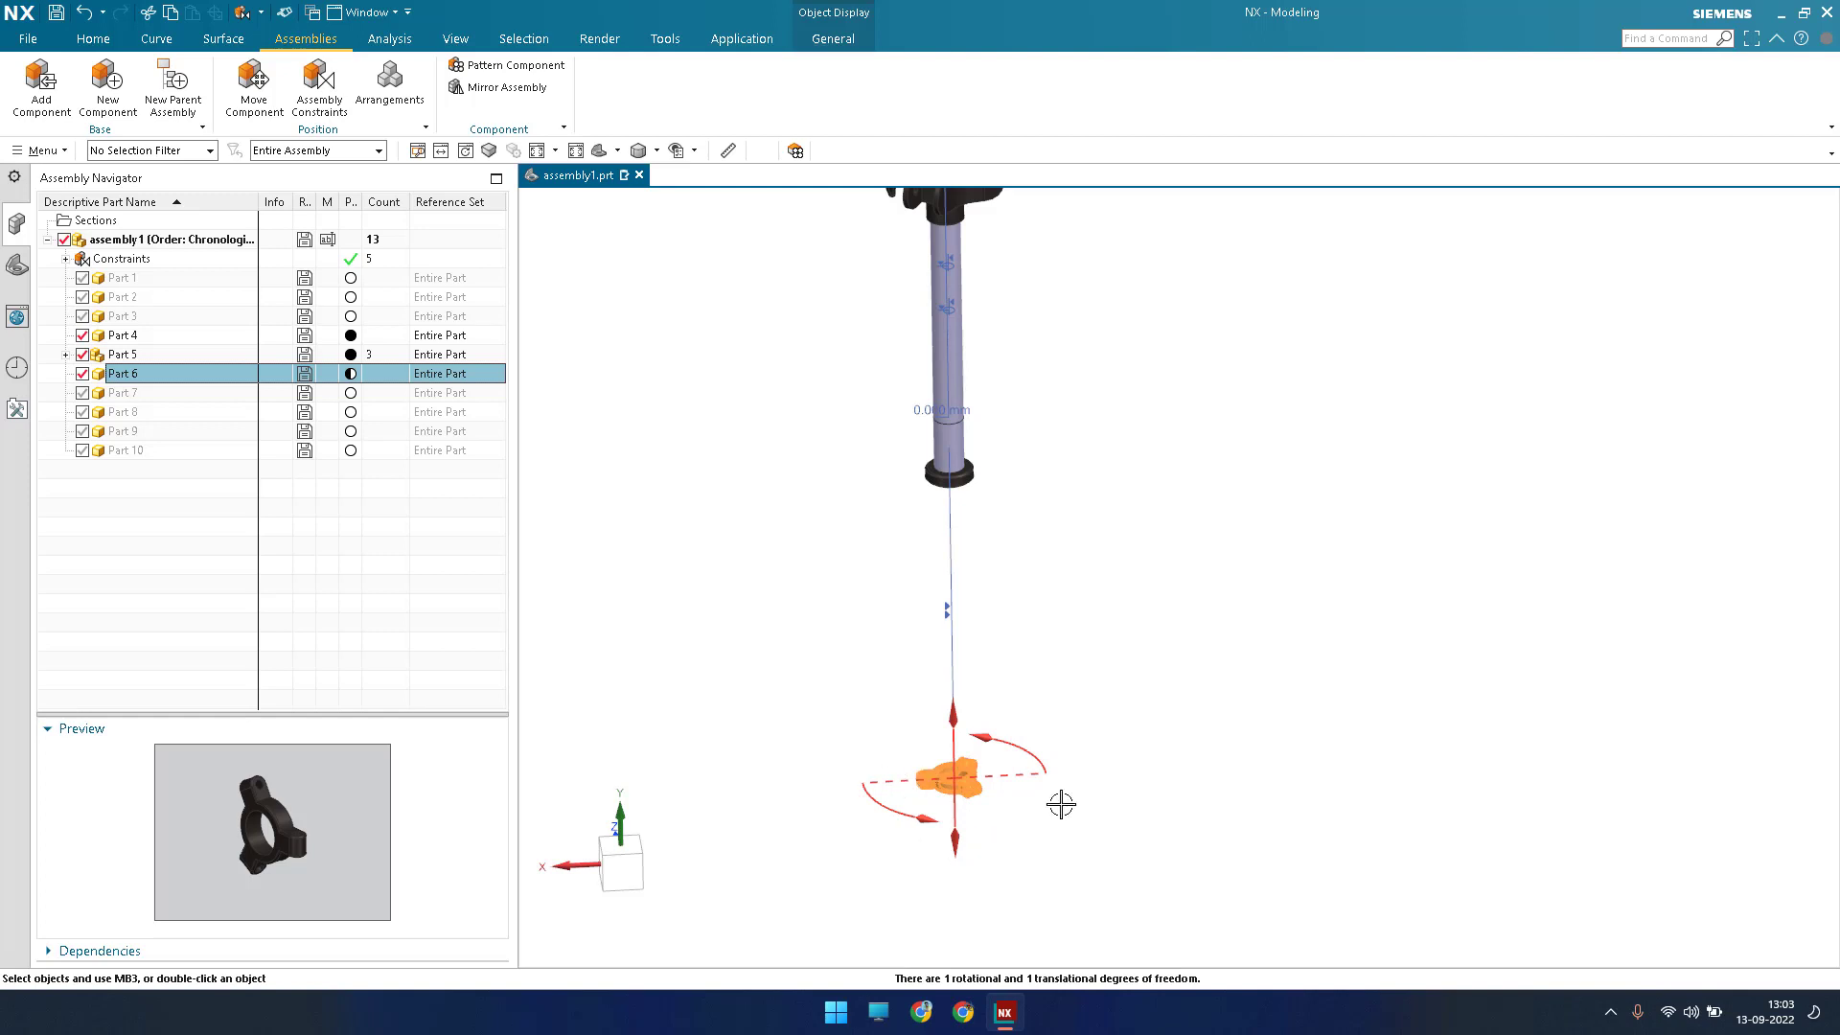
pyautogui.press('Escape')
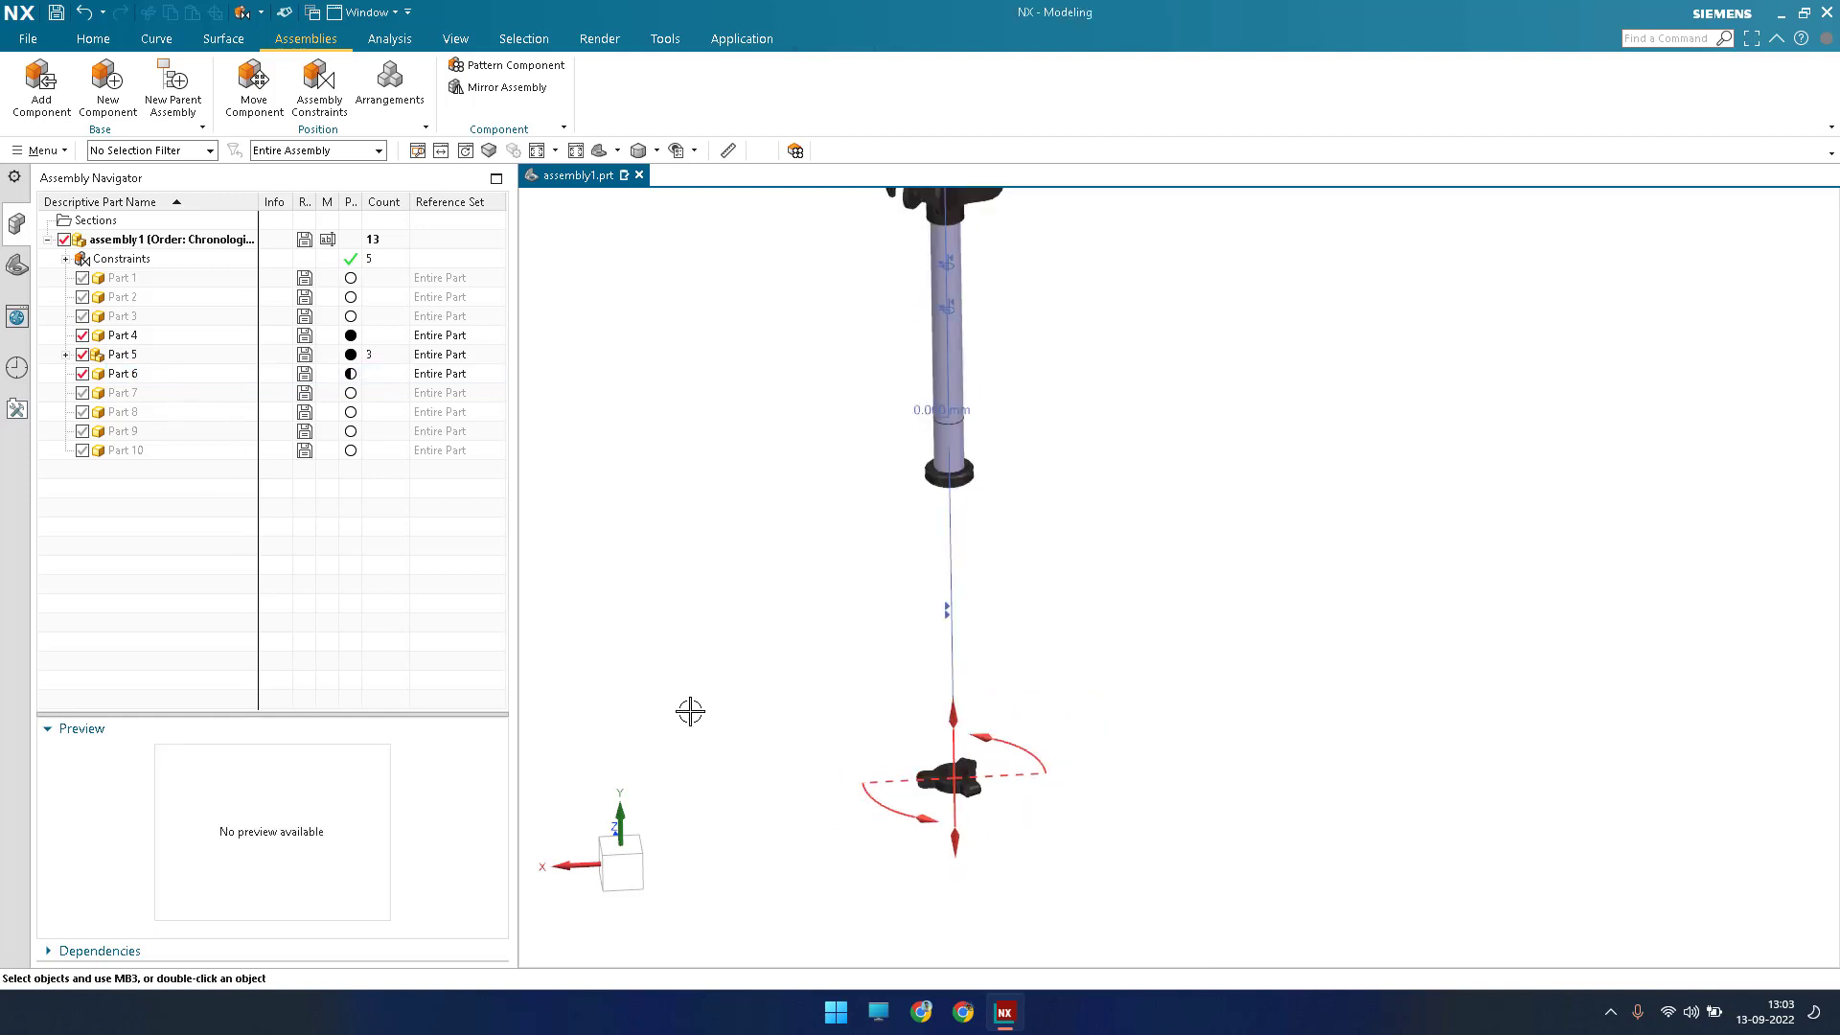
pyautogui.click(987, 781)
pyautogui.press('Escape')
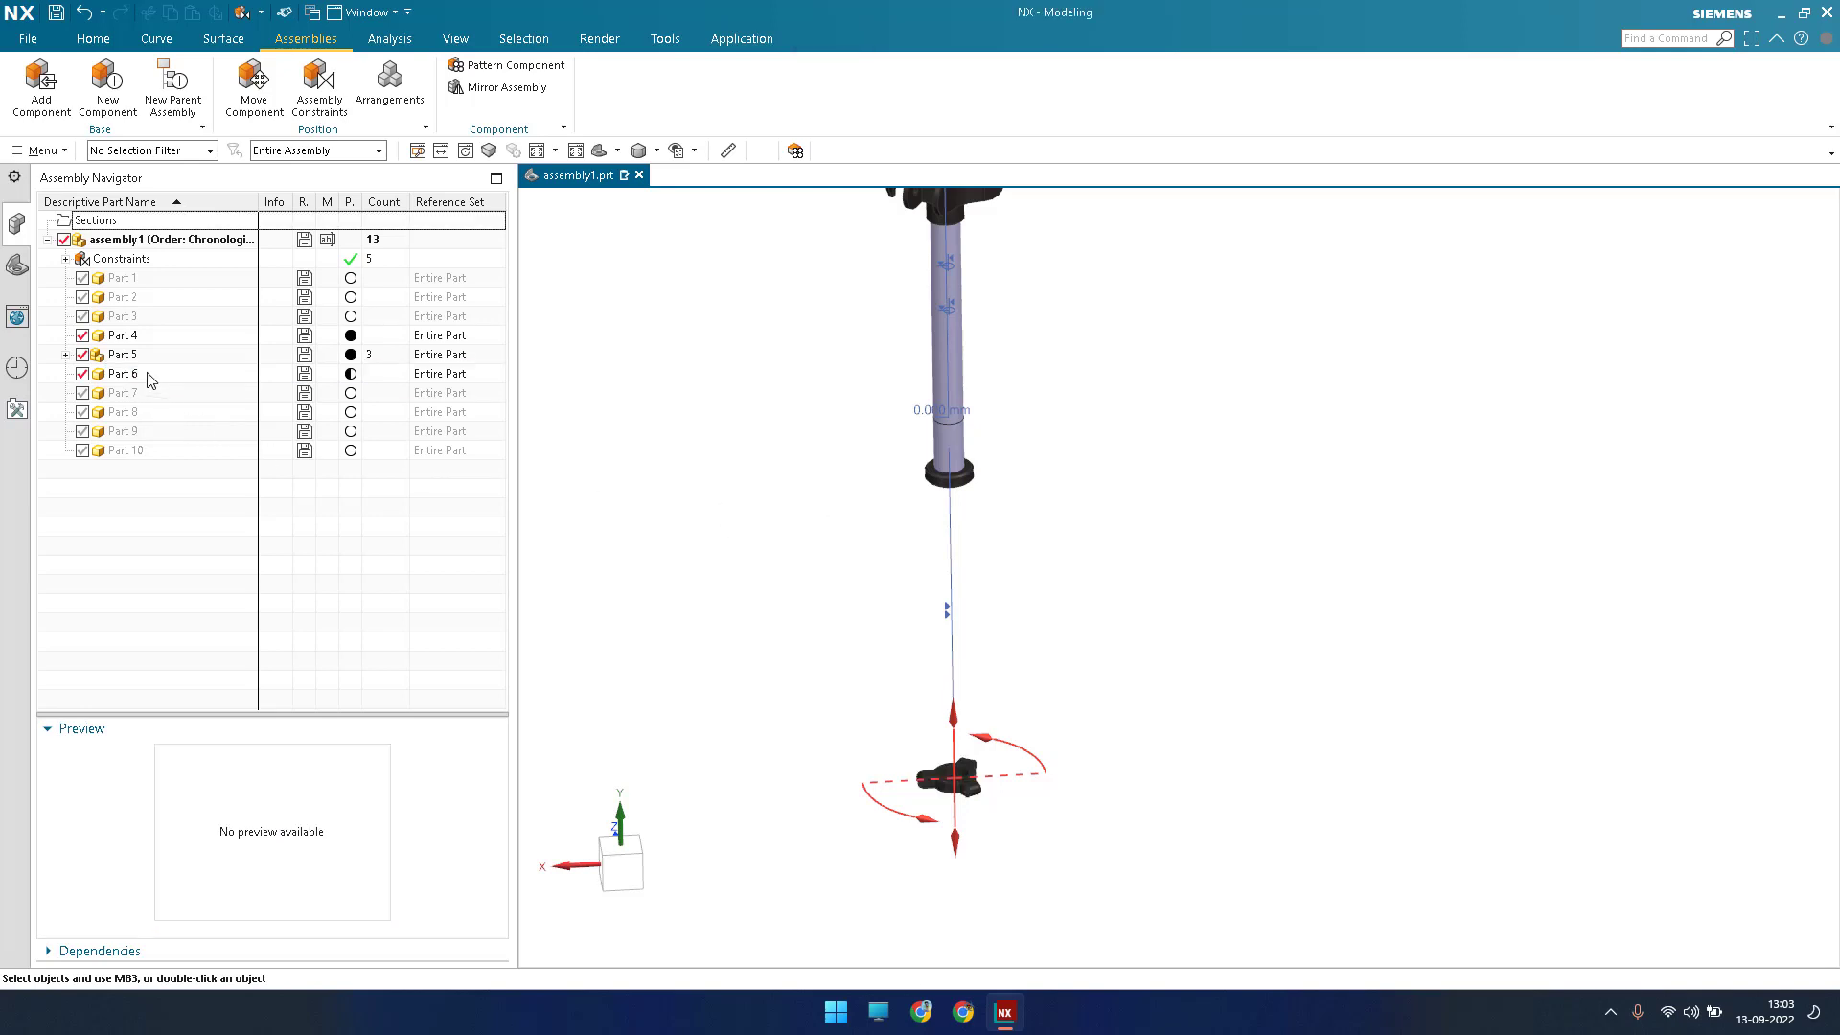
# Move Part 6 up along the YC axis to just above the base collar of Part 4's tube.
pyautogui.rightClick(150, 373)
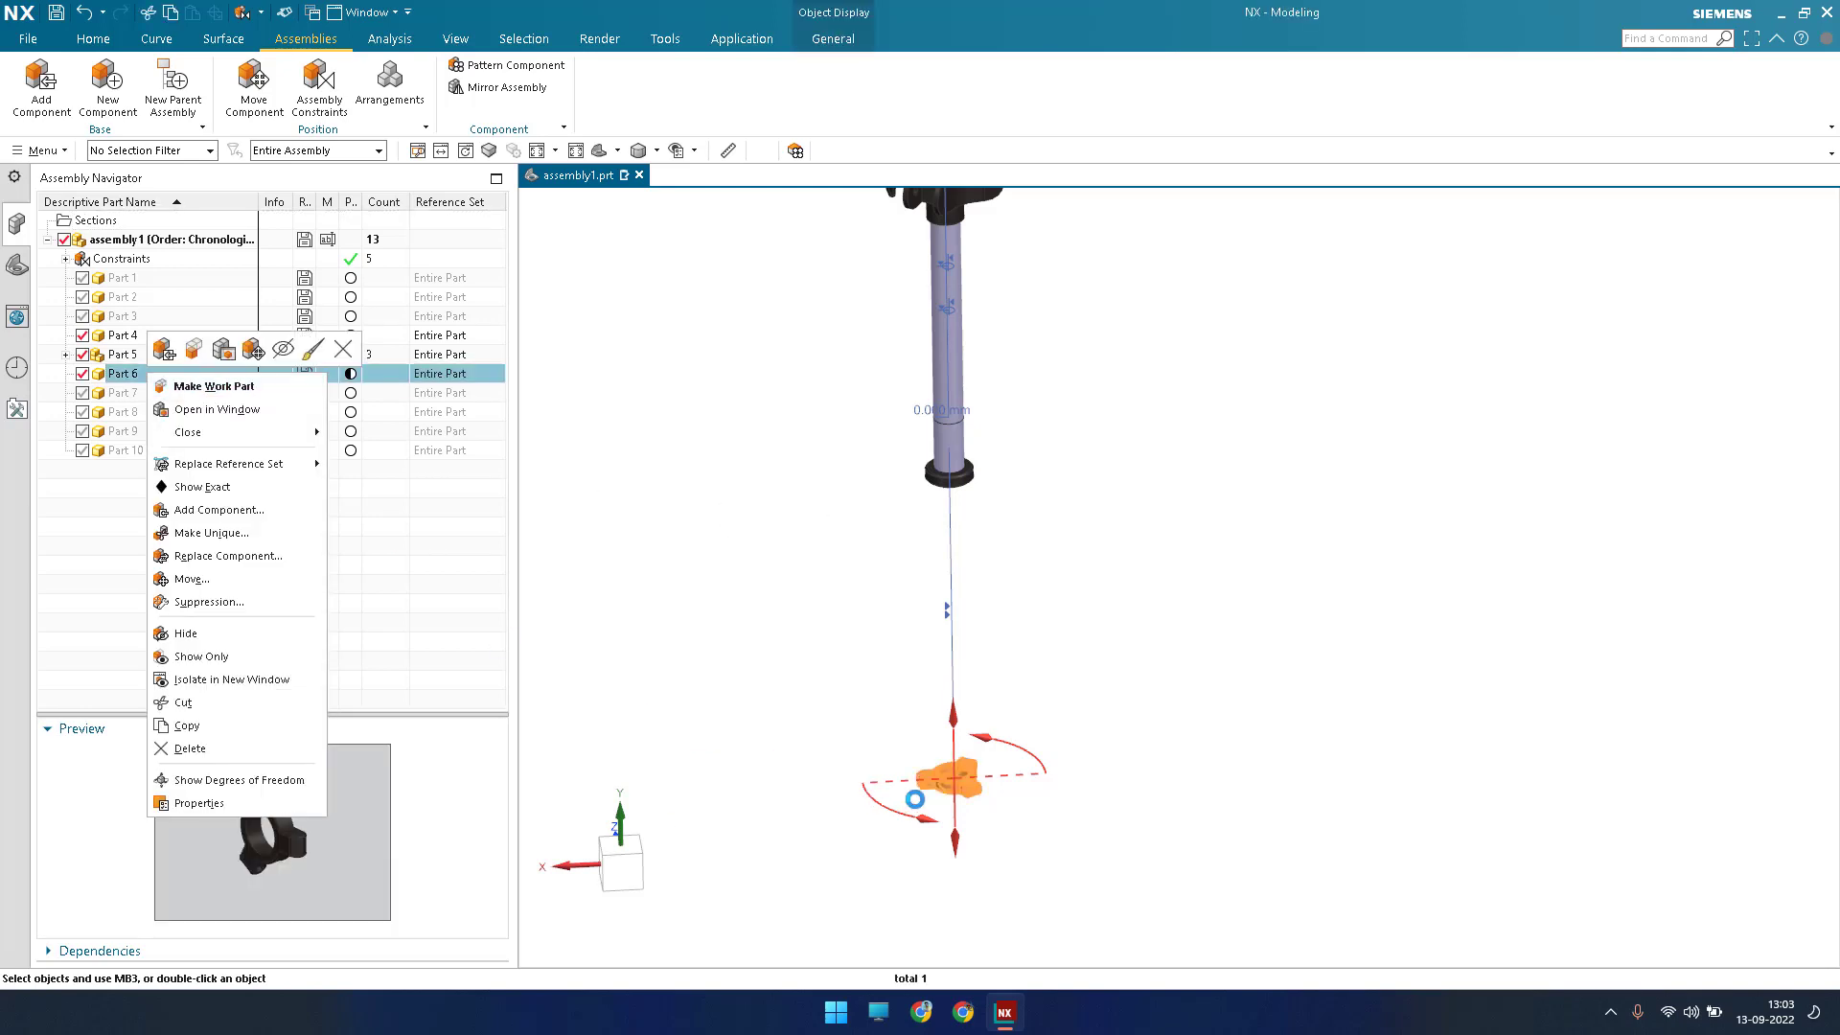
pyautogui.click(259, 353)
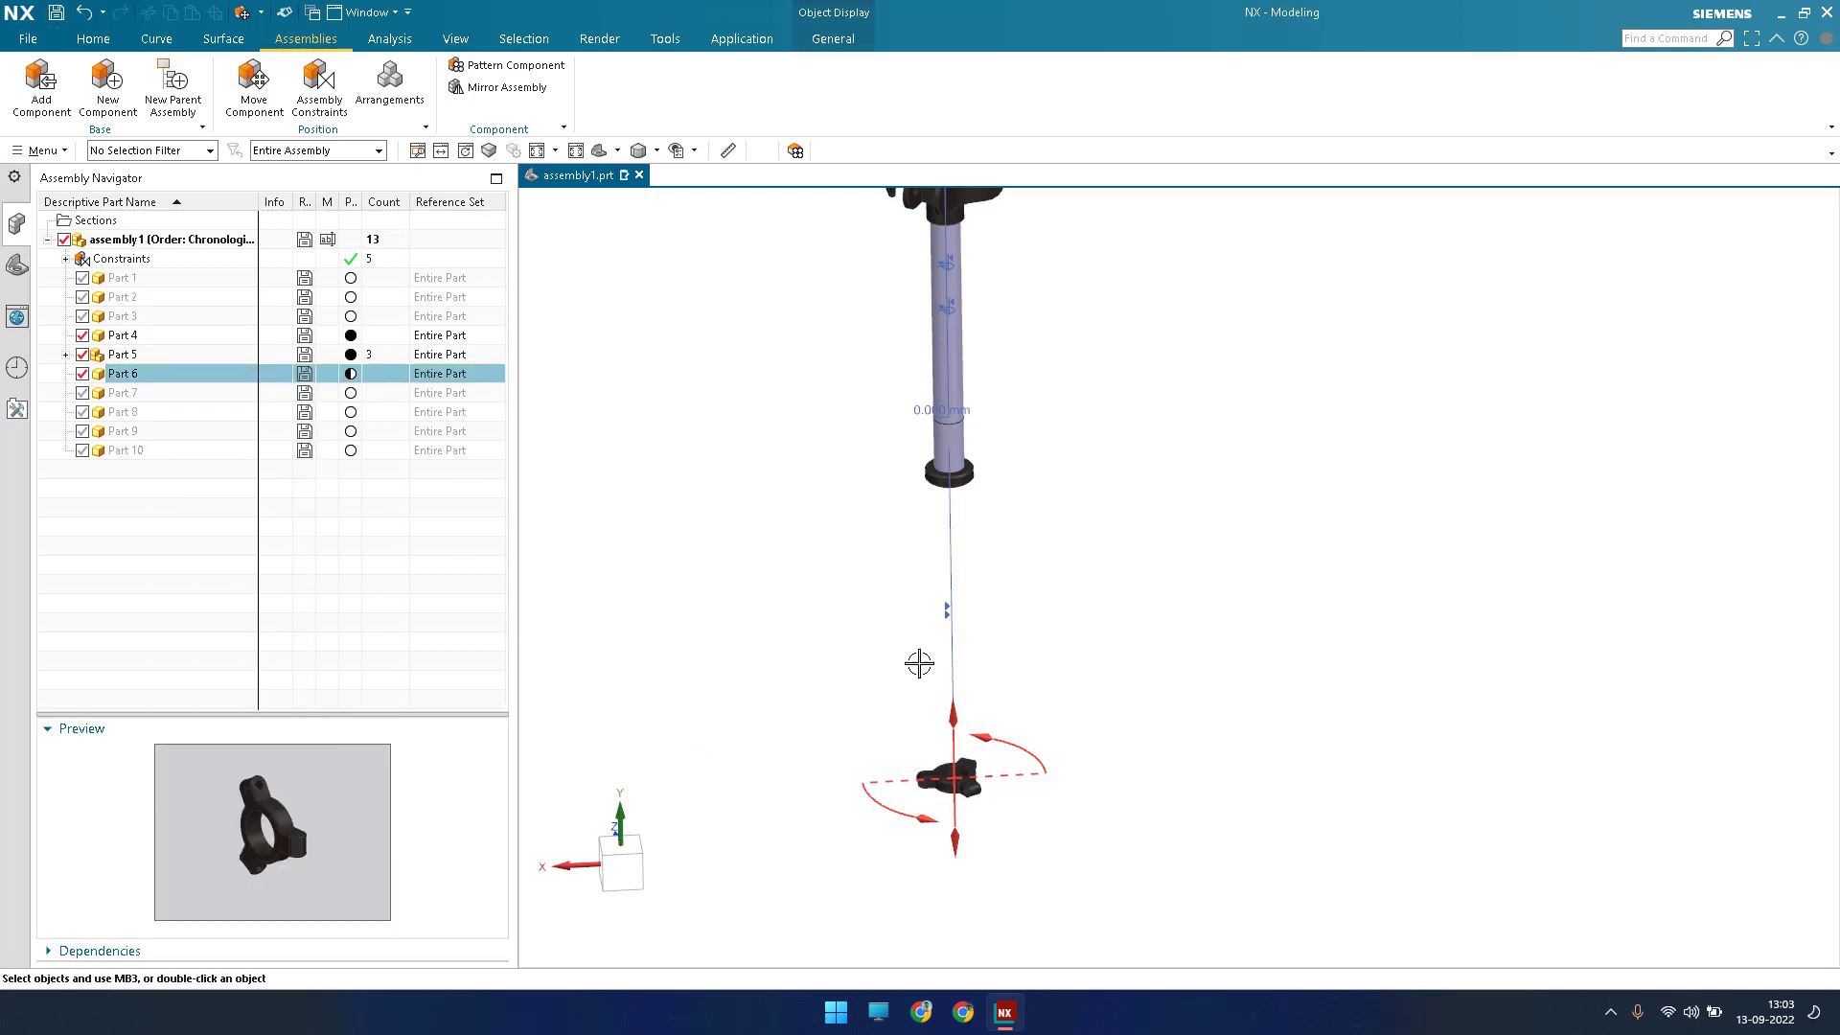
pyautogui.hotkey('ctrl', 't')
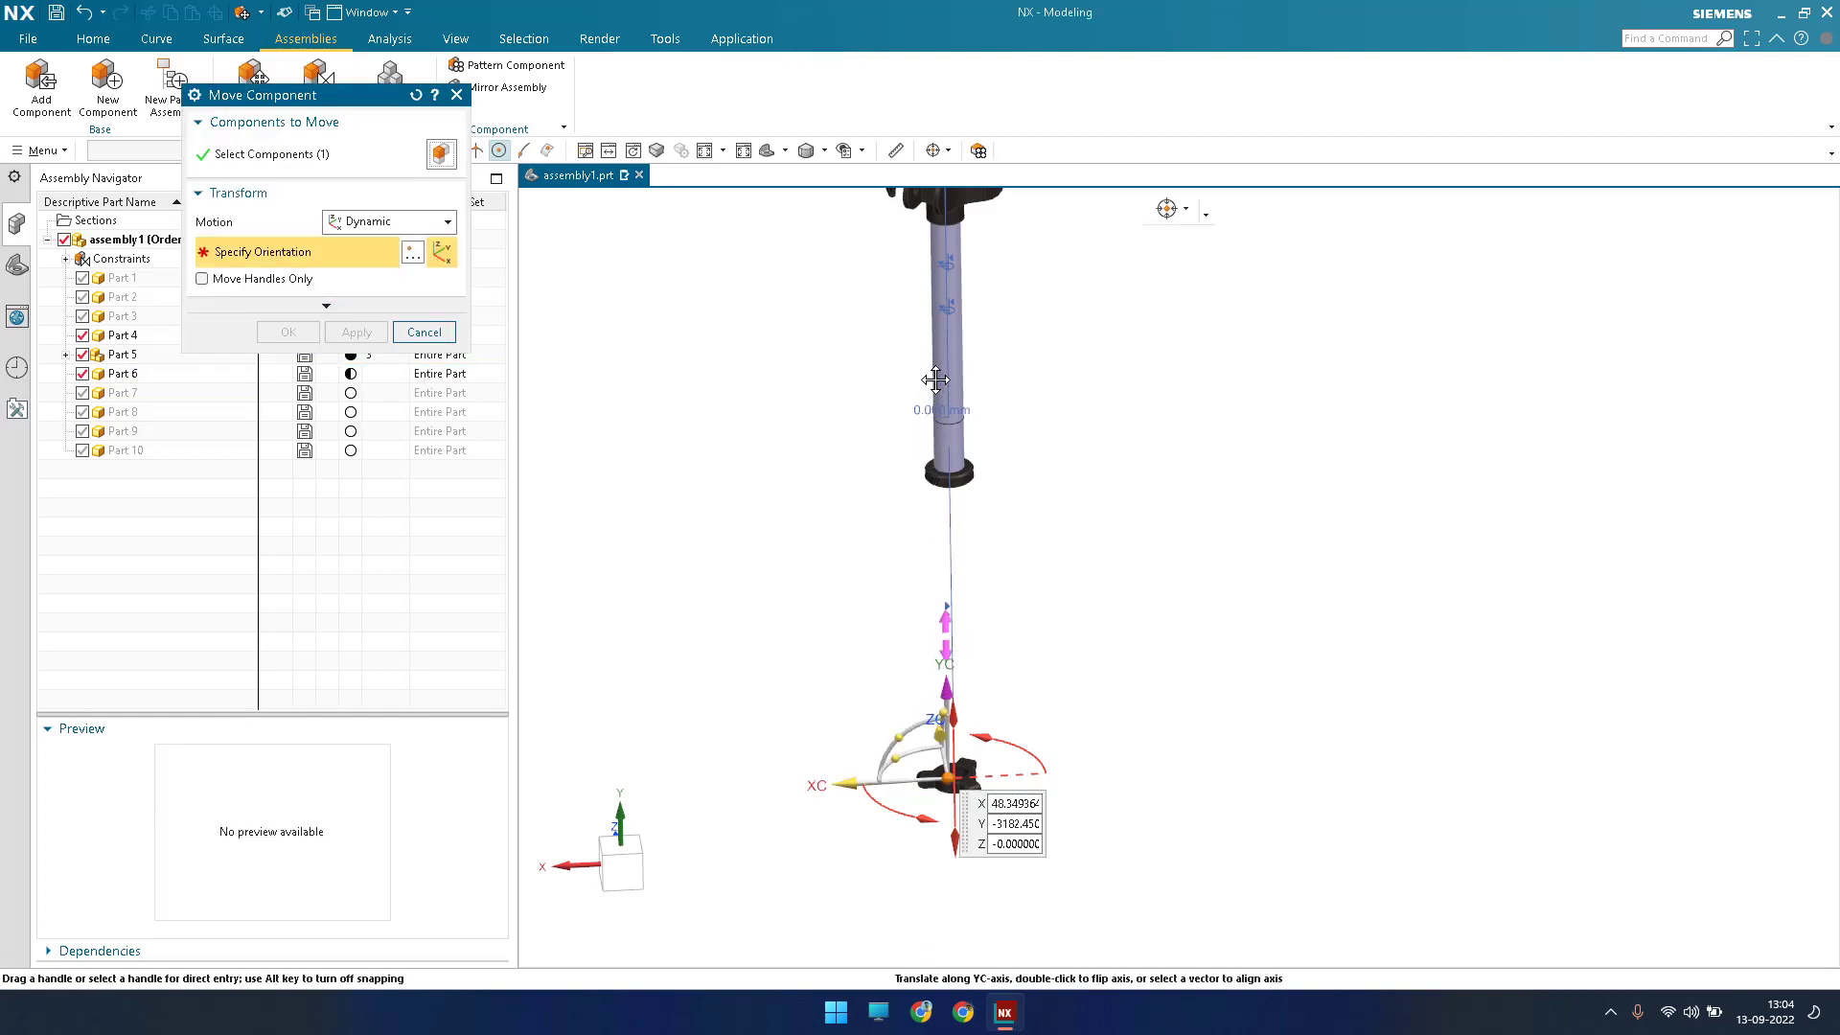
pyautogui.moveTo(946, 689); pyautogui.dragTo(941, 368)
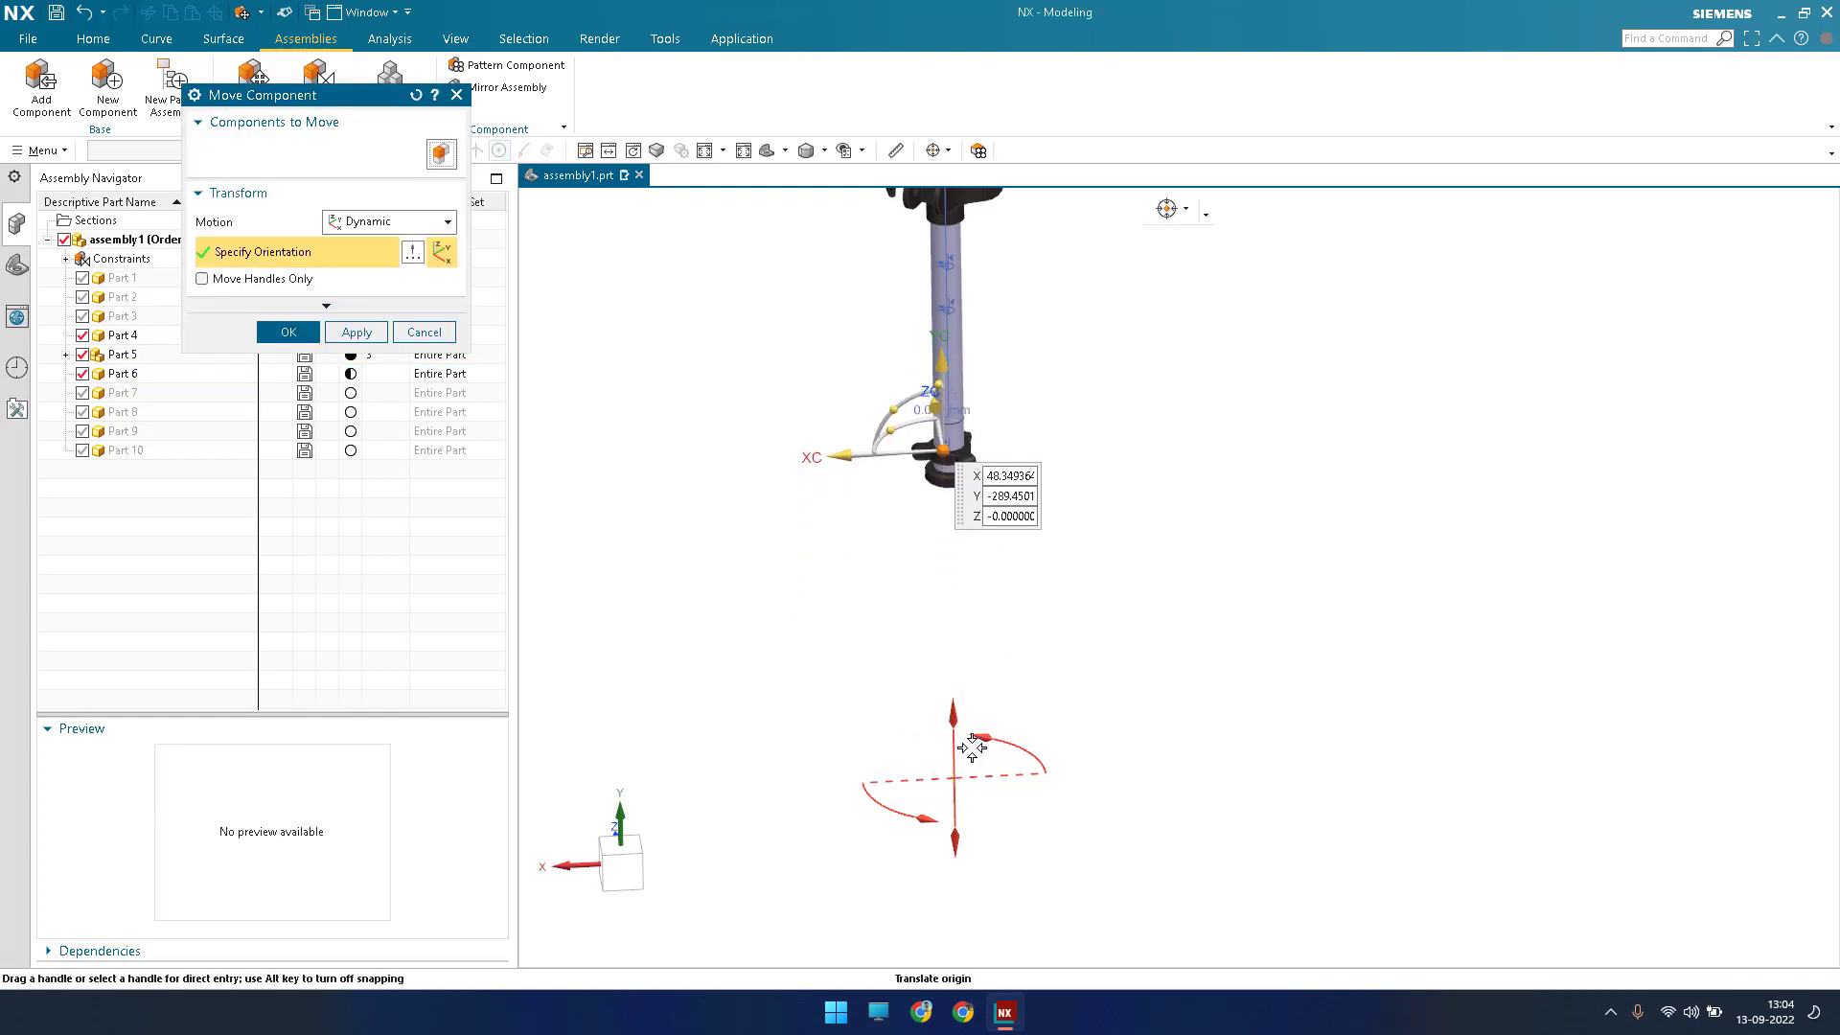
pyautogui.scroll(5, 974, 604)
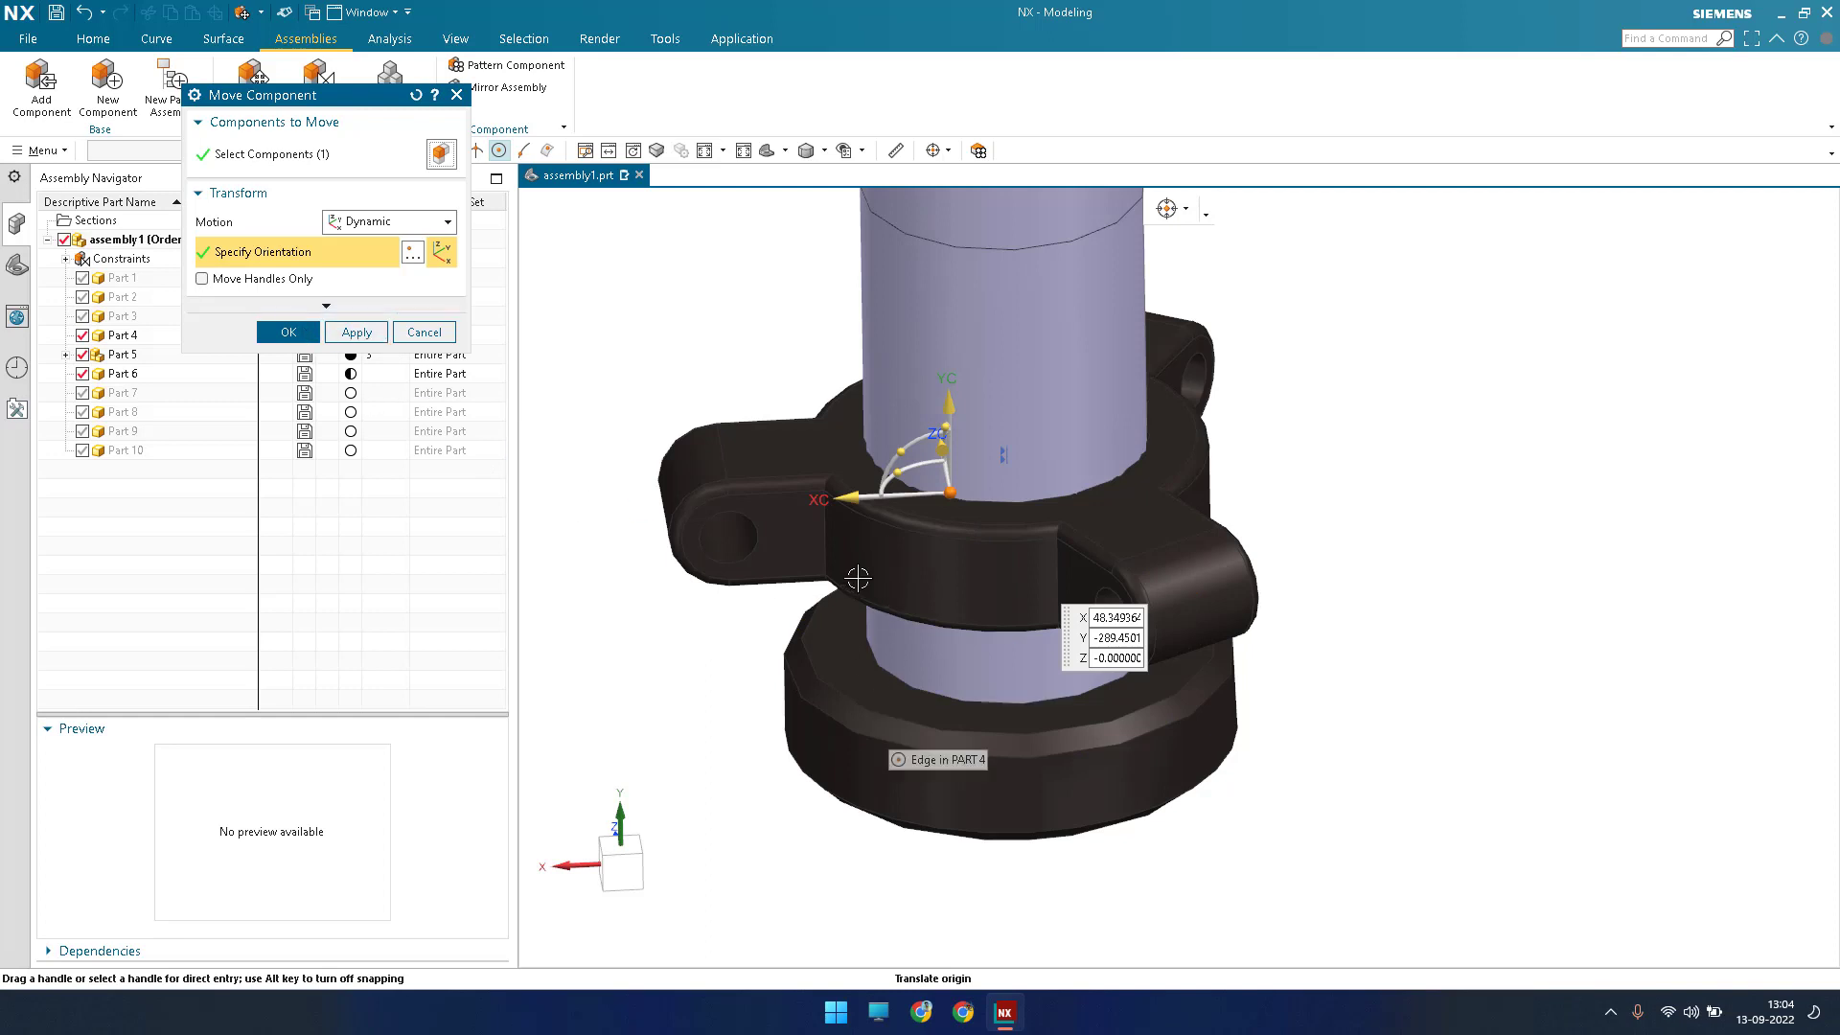
pyautogui.click(287, 331)
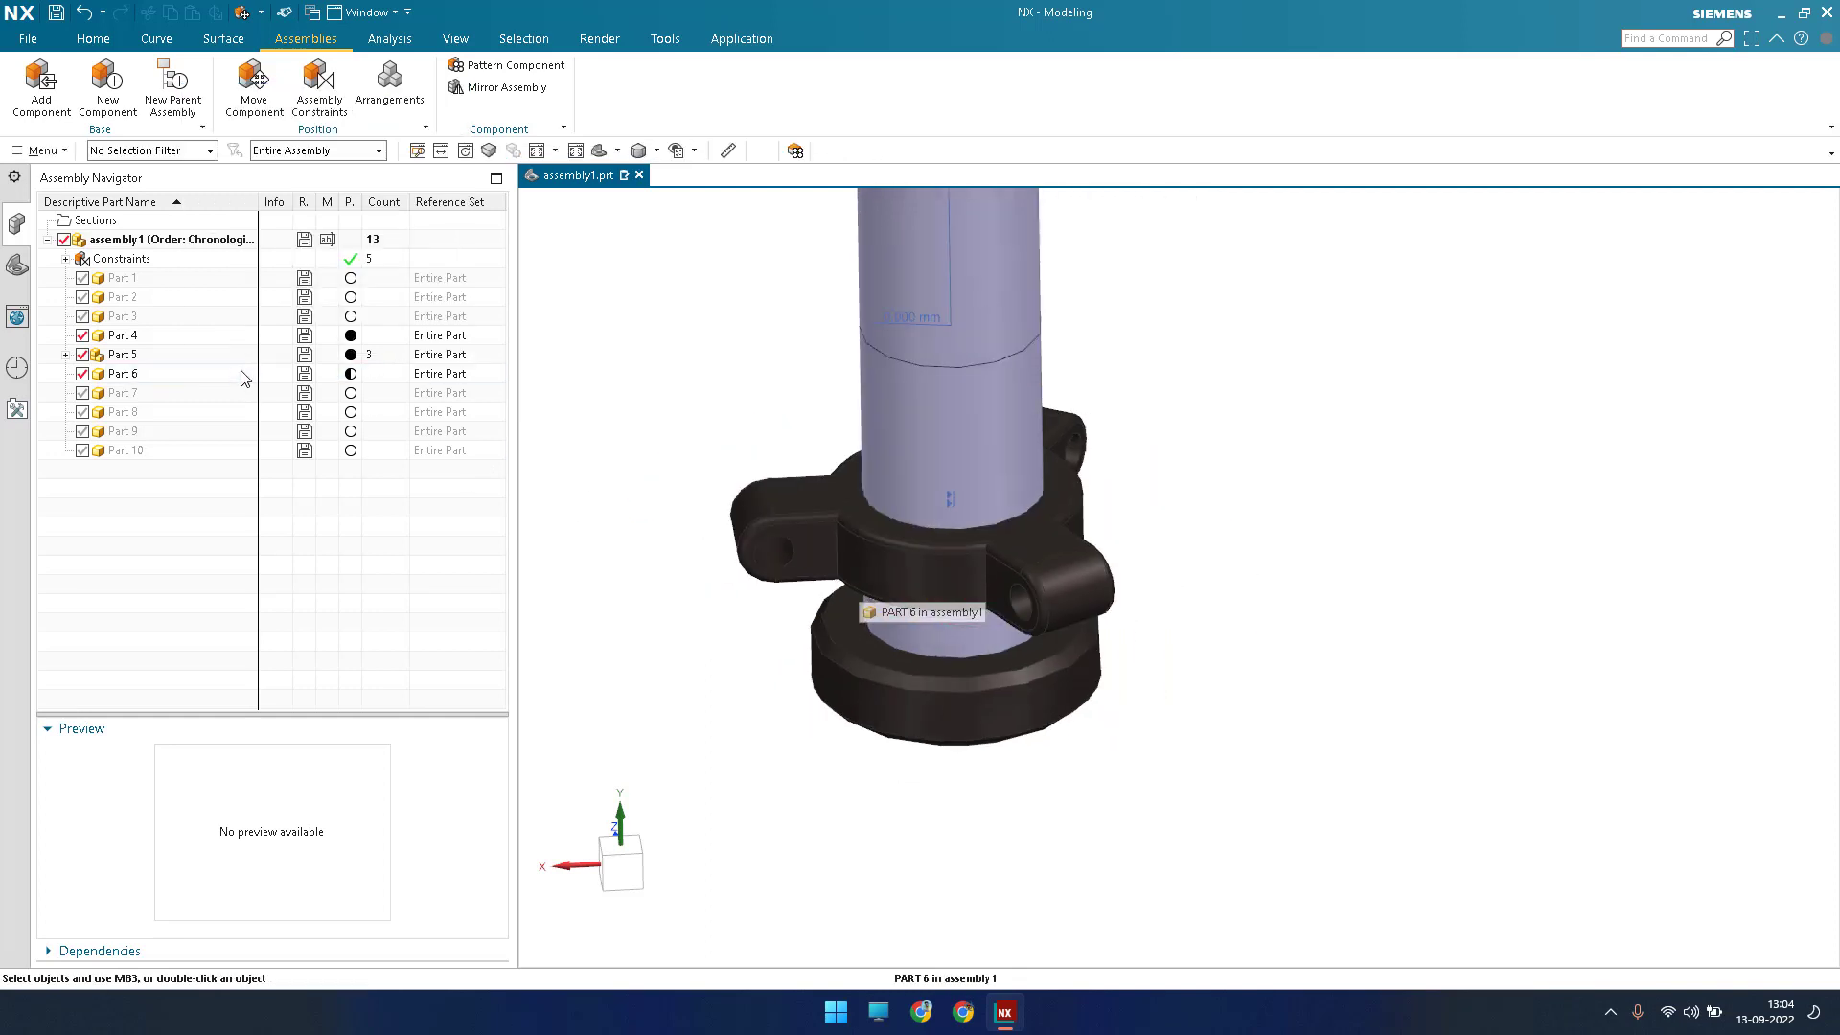
# Add an 11 mm Distance constraint between Part 6's underside and the upper face of Part 4's base collar.
pyautogui.click(242, 374)
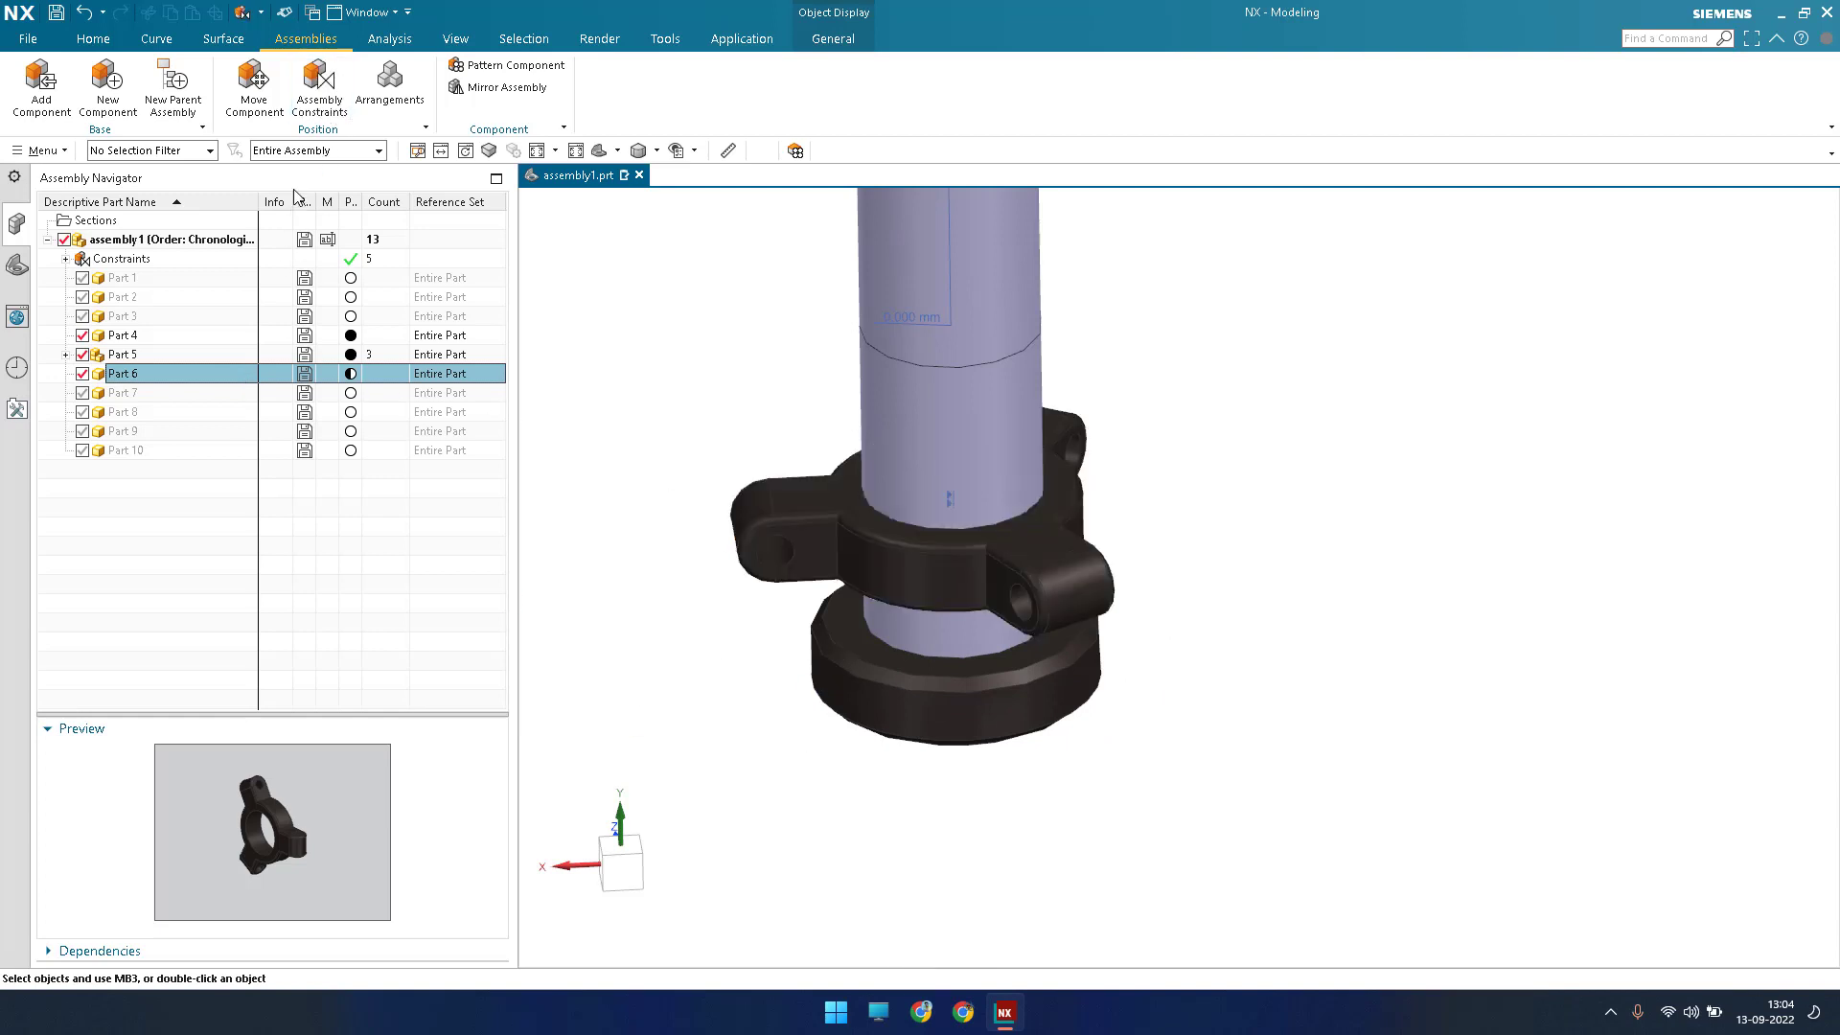
pyautogui.click(319, 84)
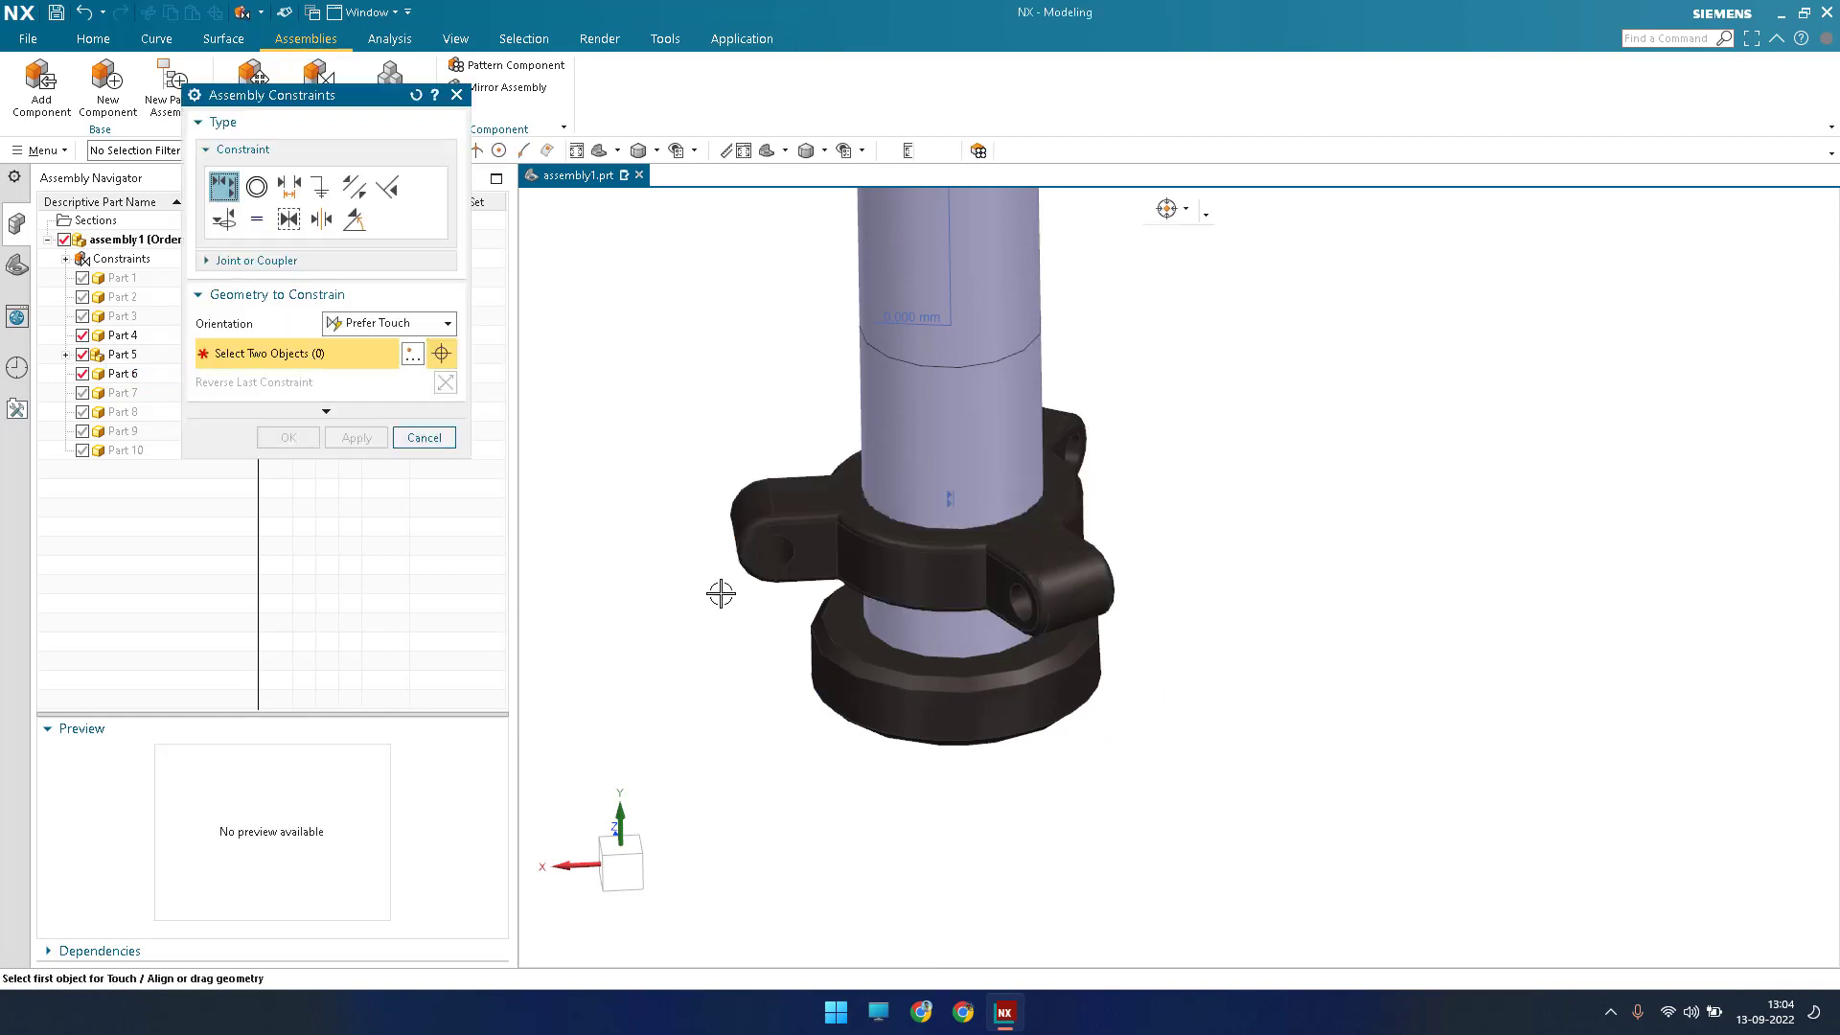
pyautogui.moveTo(880, 582); pyautogui.dragTo(690, 608, button='middle')
pyautogui.scroll(6, 844, 501)
pyautogui.click(846, 569)
pyautogui.scroll(-5, 850, 535)
pyautogui.scroll(-3, 851, 535)
pyautogui.scroll(3, 690, 608)
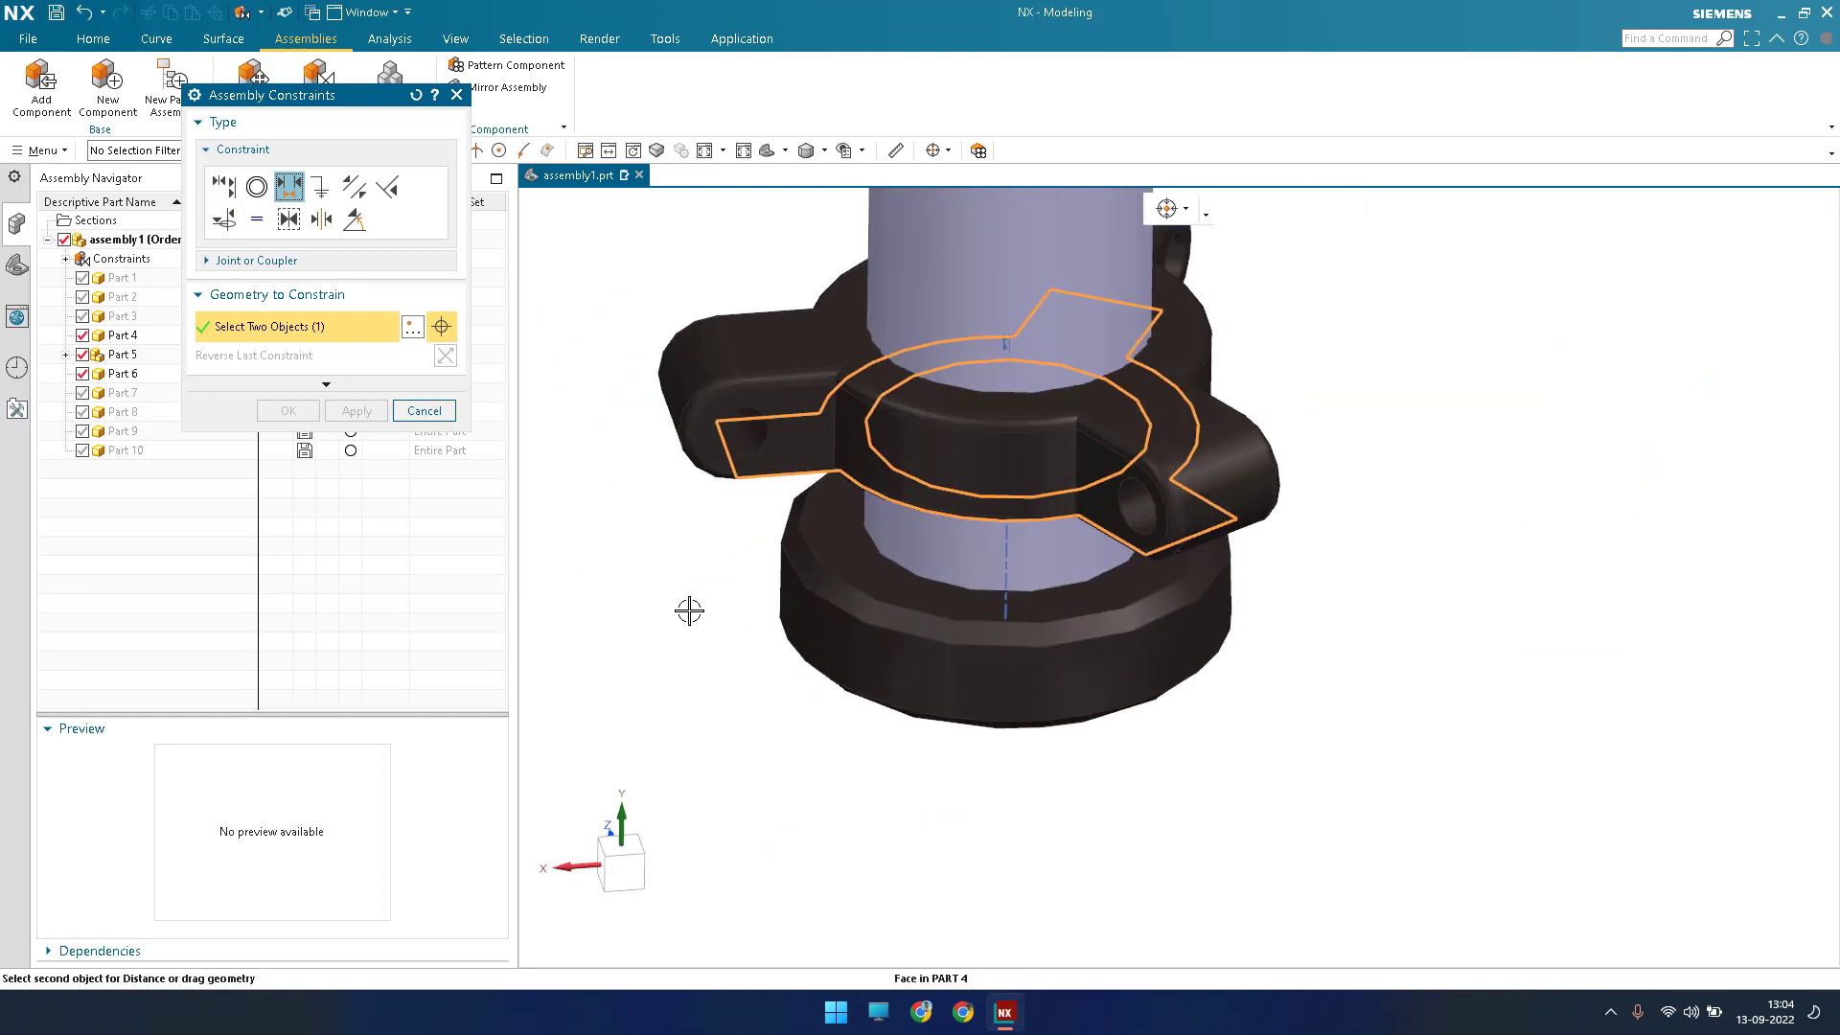
pyautogui.click(693, 605)
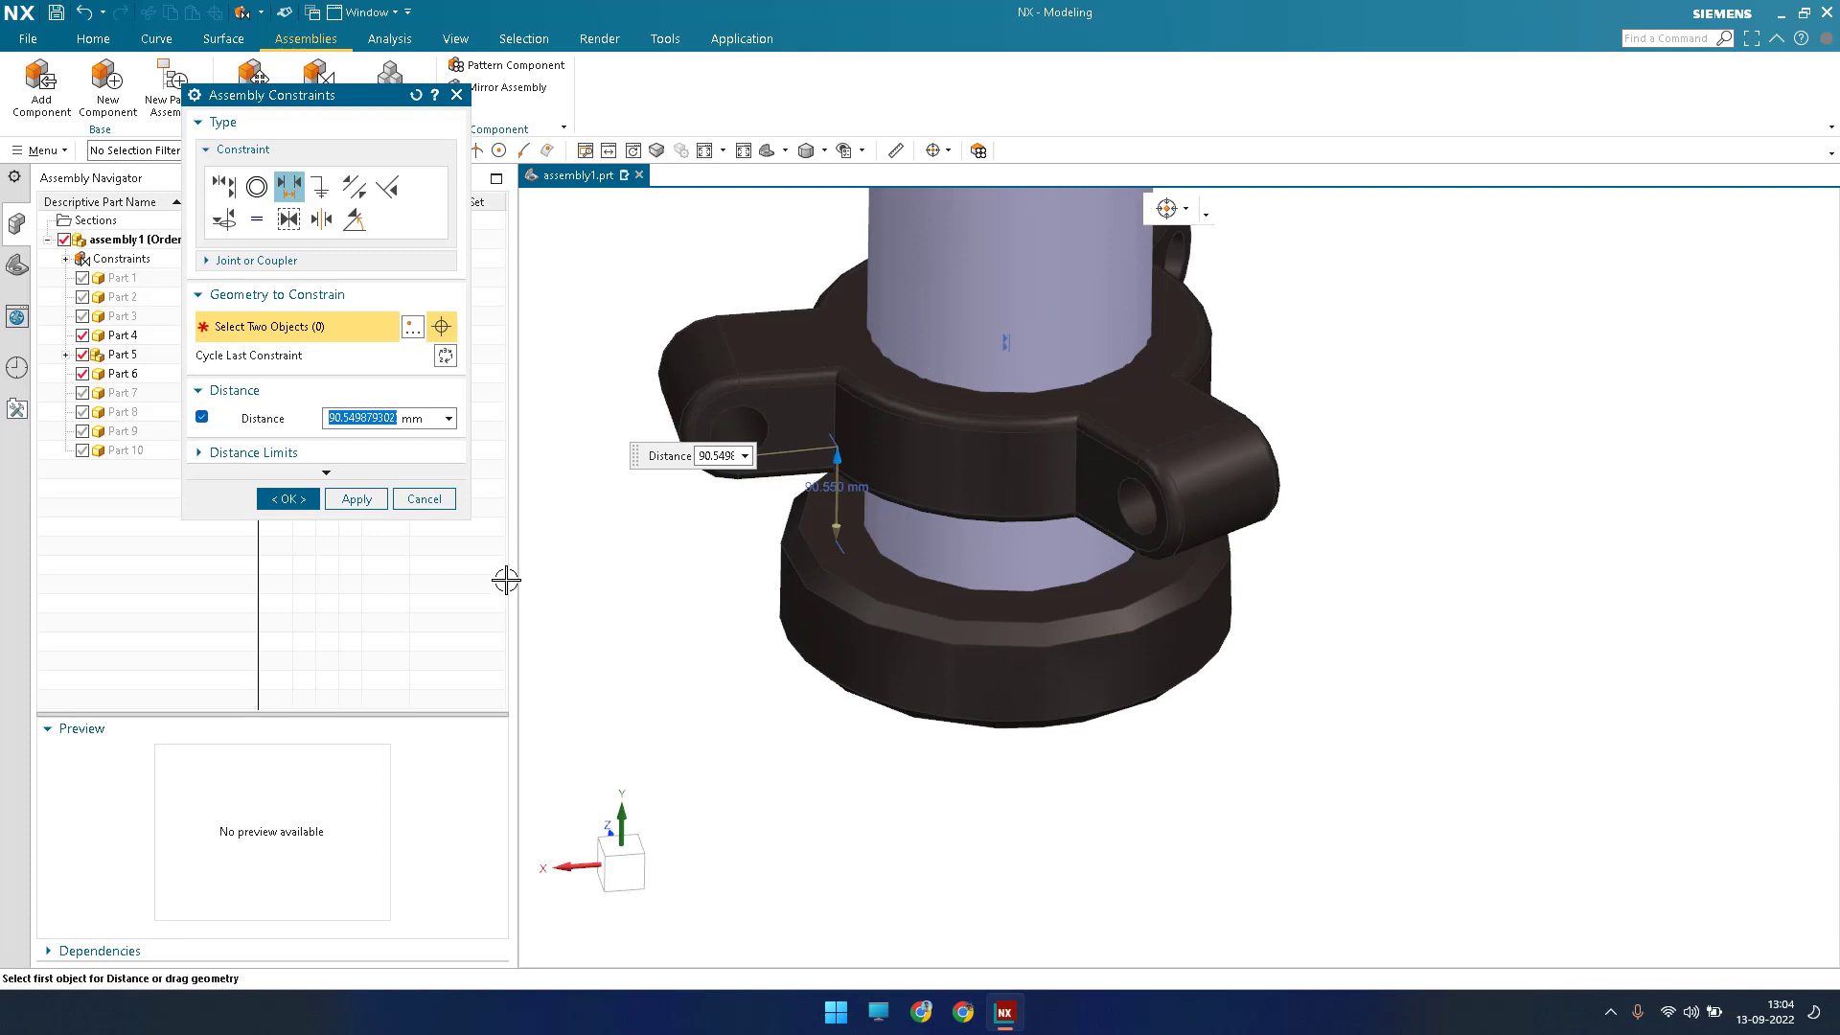
pyautogui.write('11')
pyautogui.press('Return')
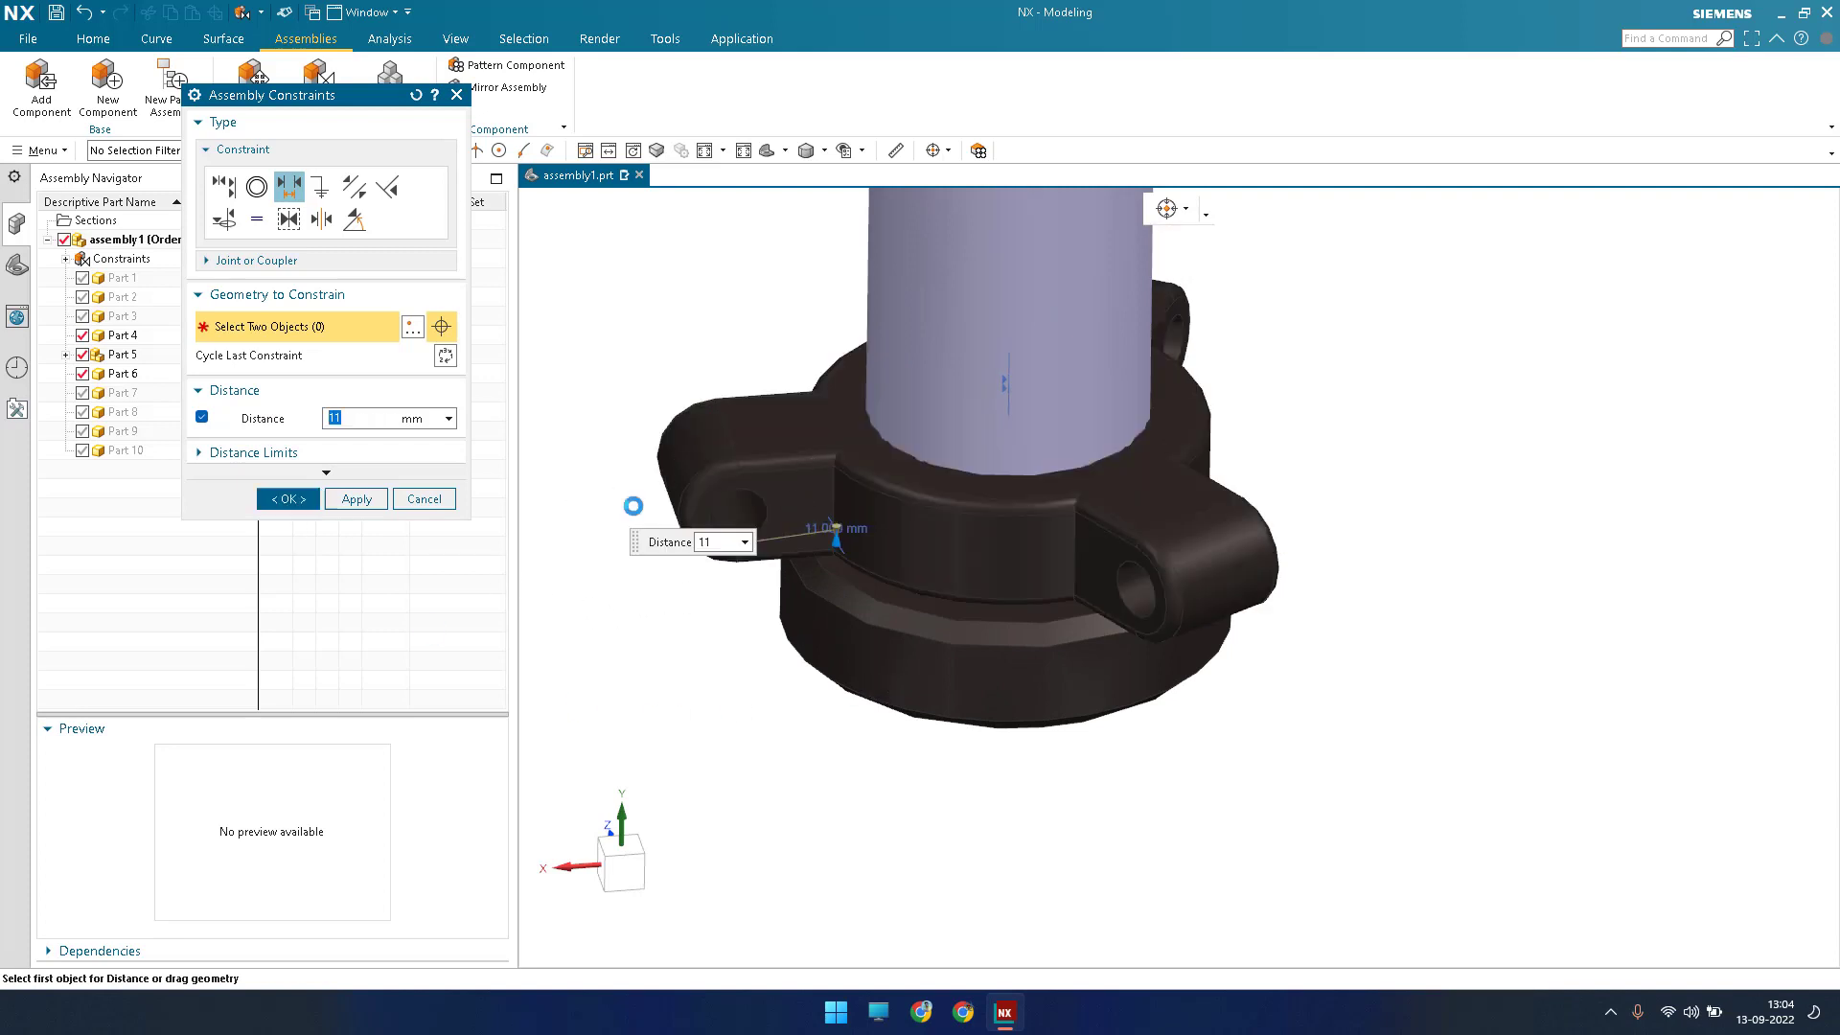
pyautogui.middleClick(634, 506)
# Examine the gap between Part 6 and the base collar, and the lugs around Part 6's ring.
pyautogui.scroll(-3, 879, 640)
pyautogui.moveTo(879, 628); pyautogui.dragTo(797, 635, button='middle')
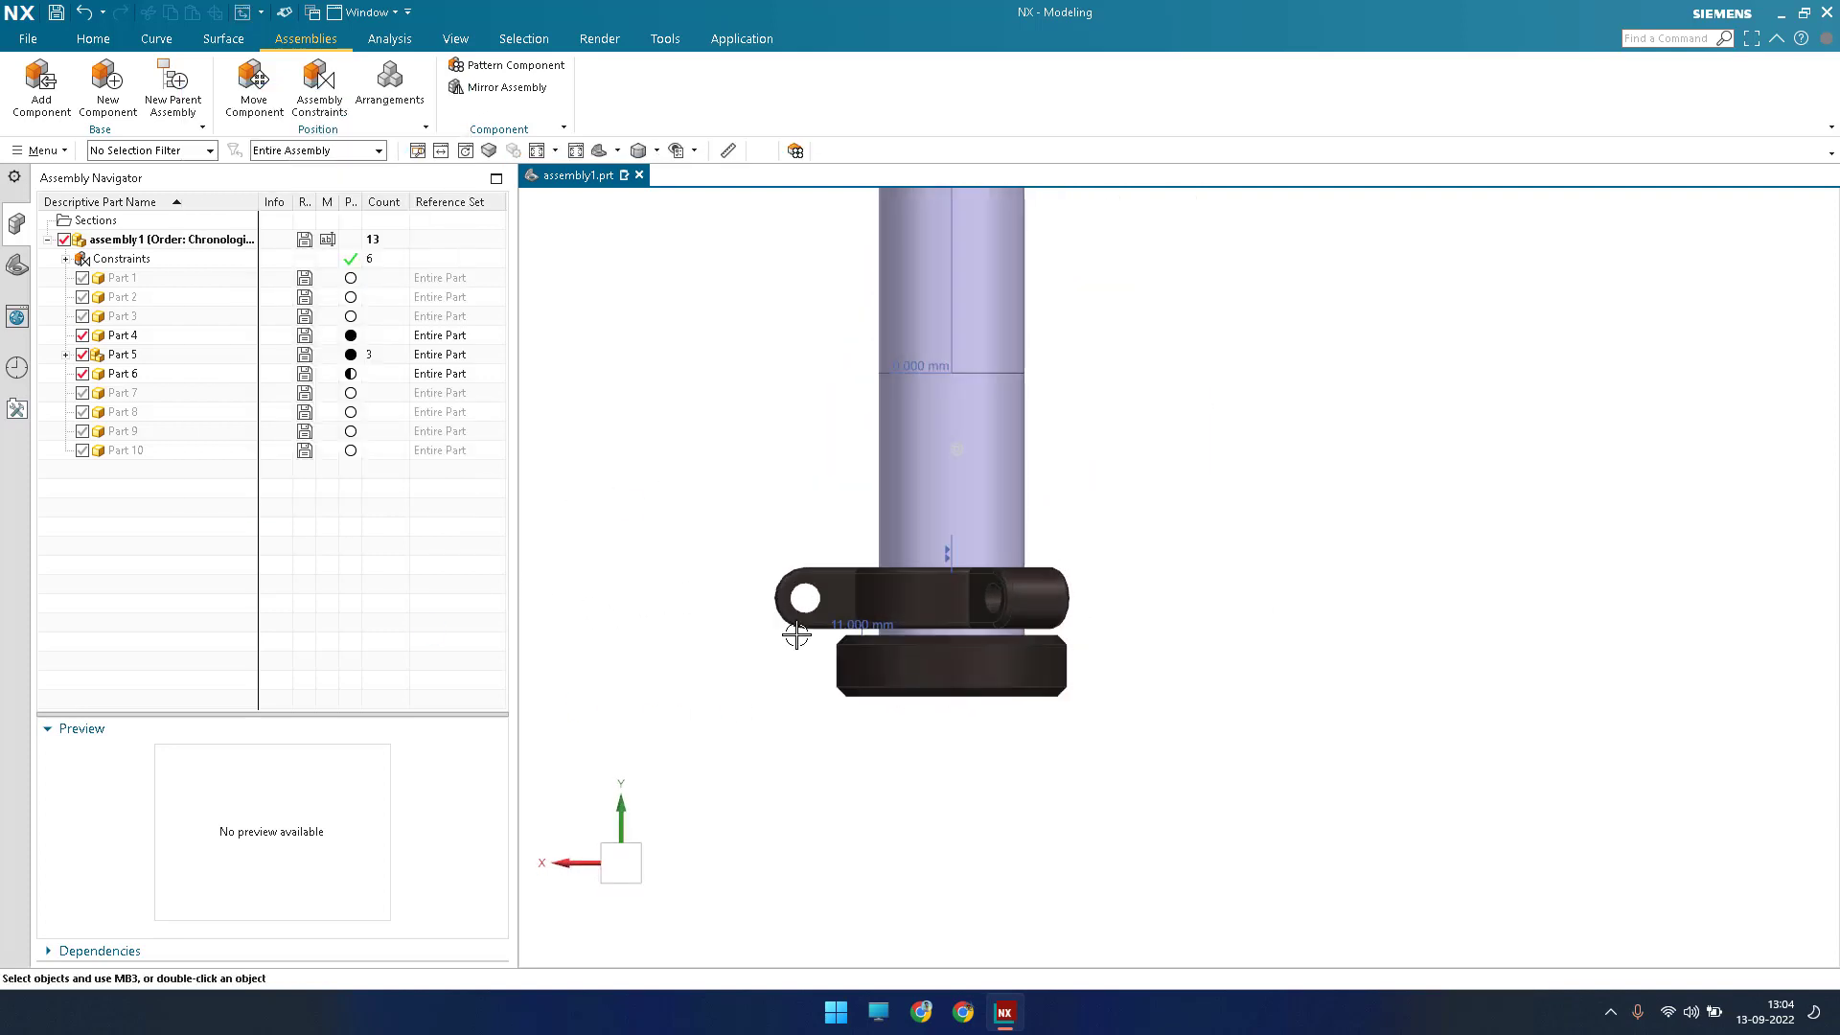
pyautogui.scroll(4, 810, 624)
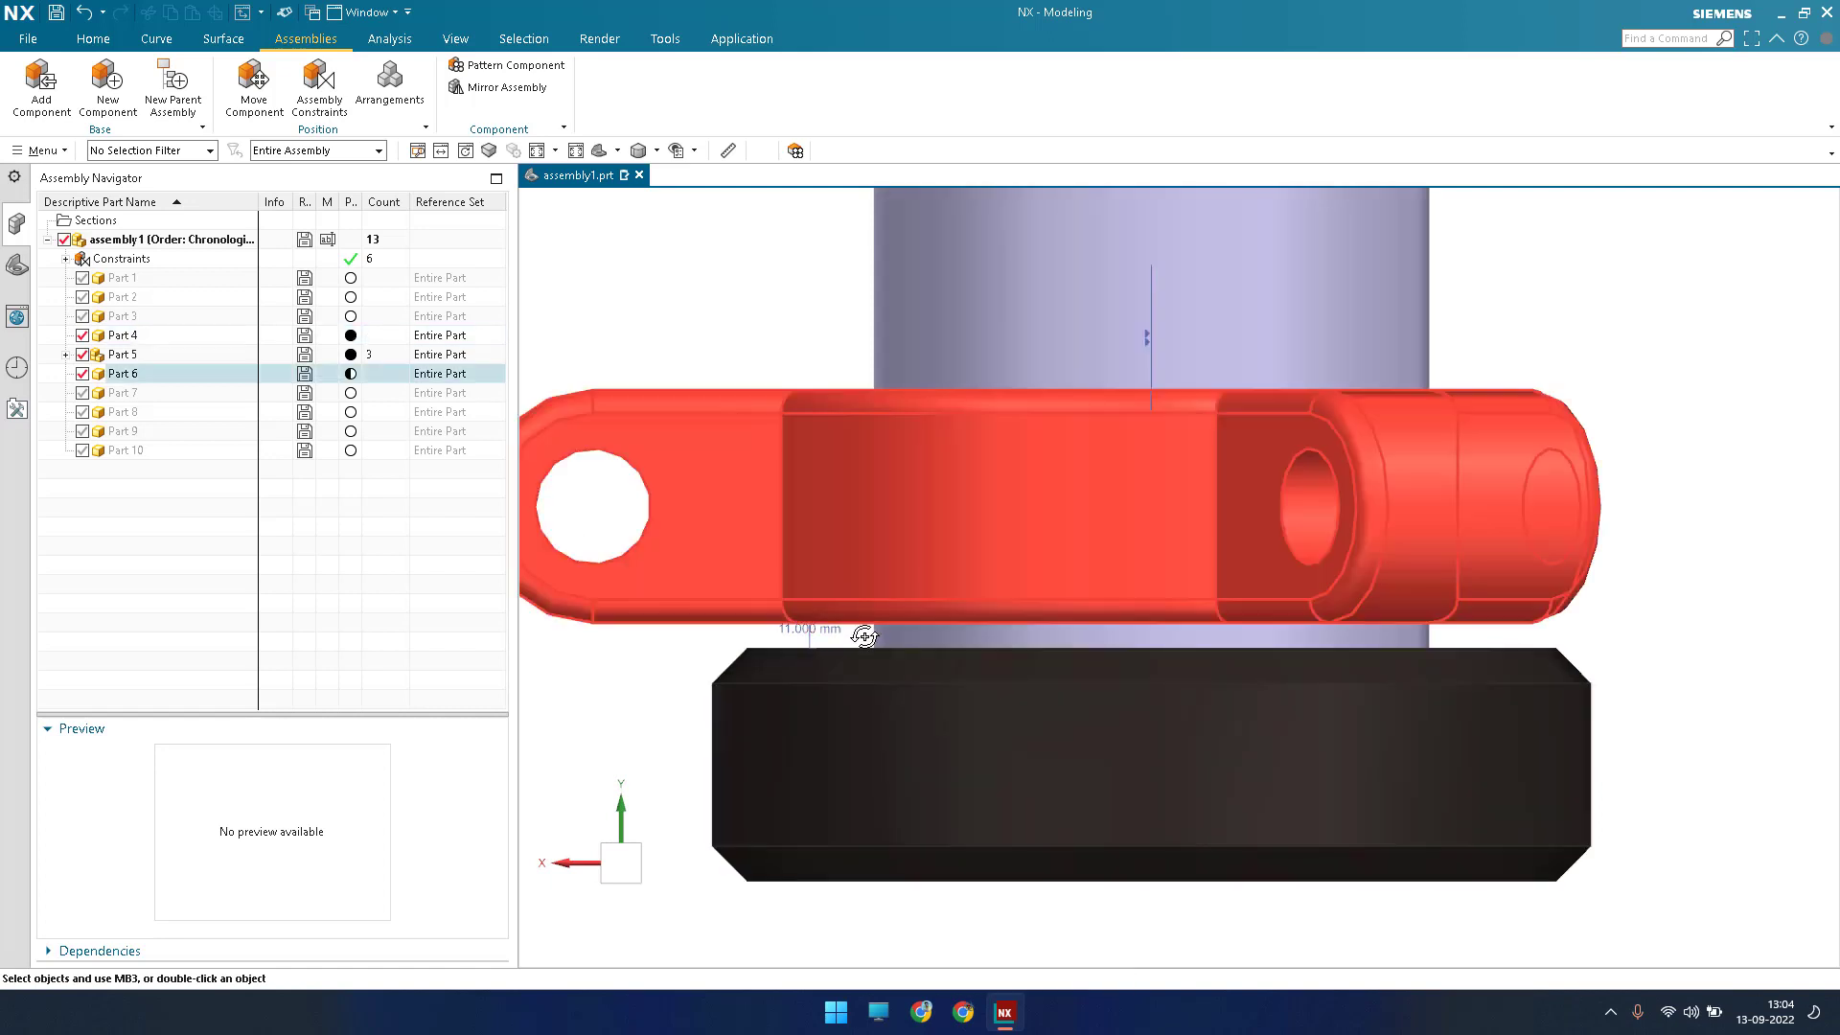
pyautogui.scroll(-6, 830, 599)
pyautogui.moveTo(925, 662); pyautogui.dragTo(949, 719, button='middle')
pyautogui.keyDown('shift'); pyautogui.moveTo(772, 555); pyautogui.dragTo(888, 694, button='middle'); pyautogui.keyUp('shift')
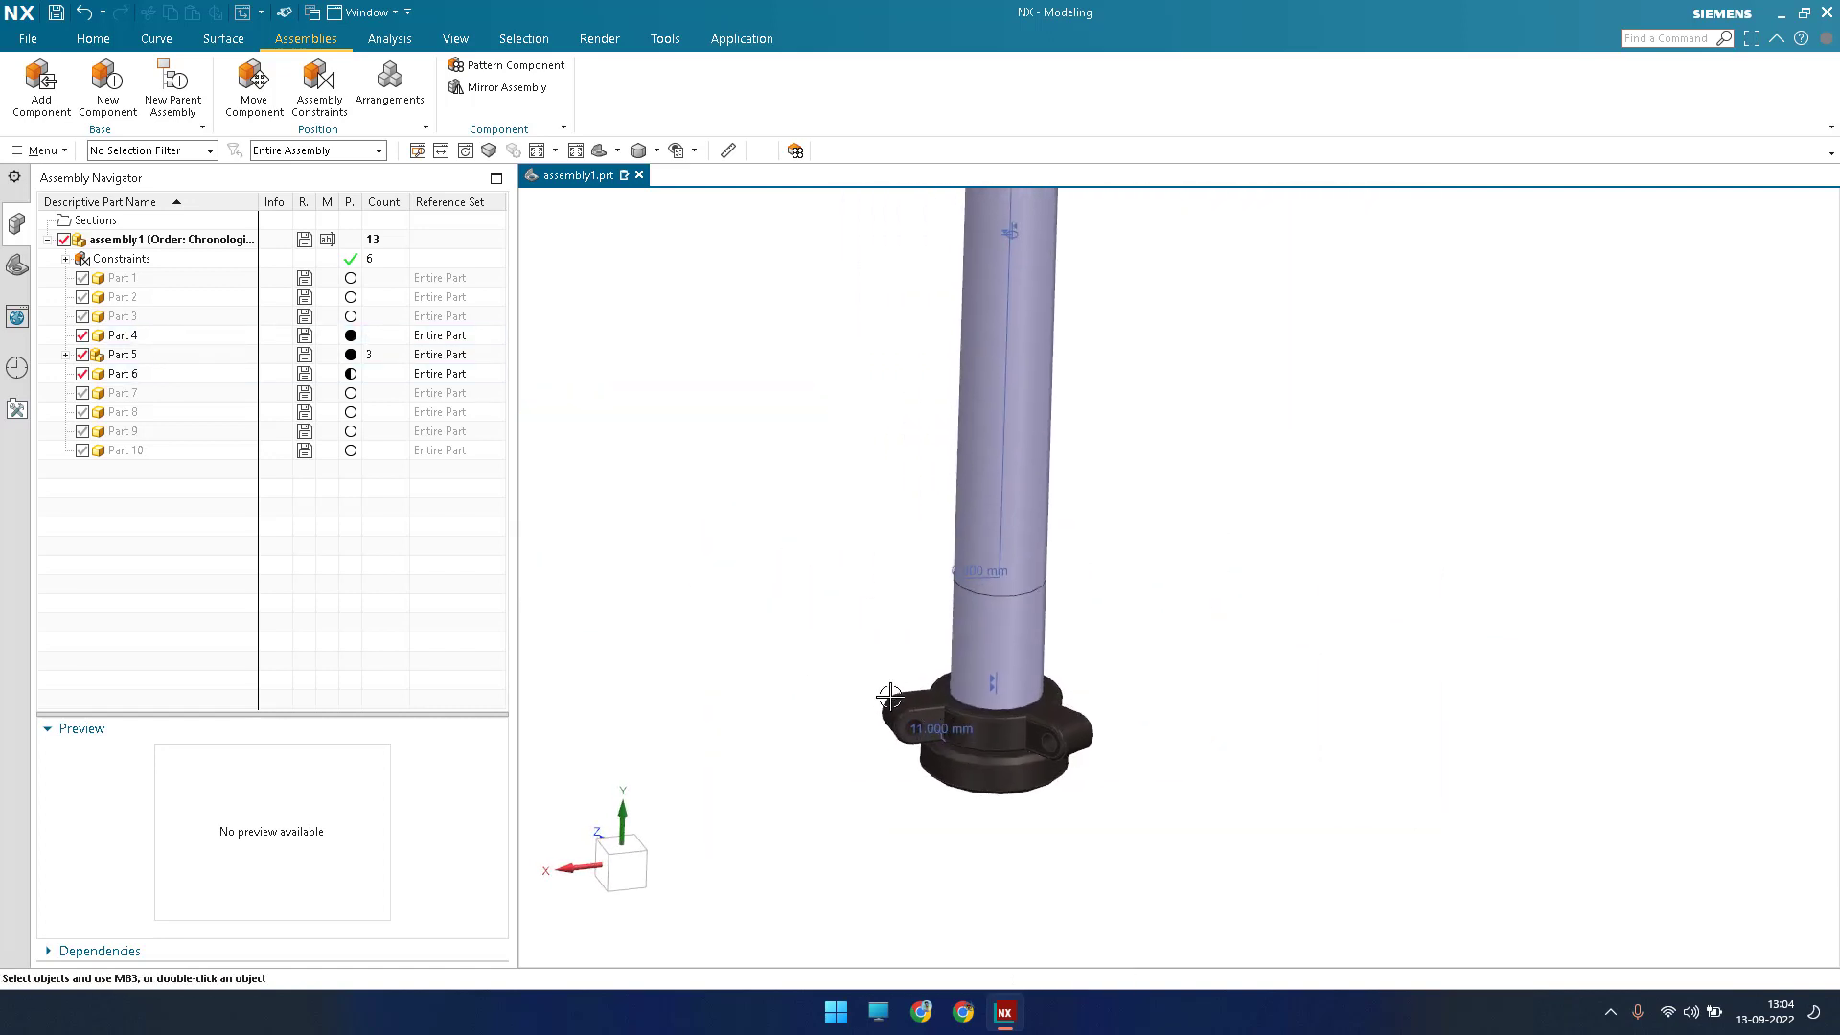
pyautogui.scroll(-2, 966, 766)
pyautogui.scroll(4, 977, 764)
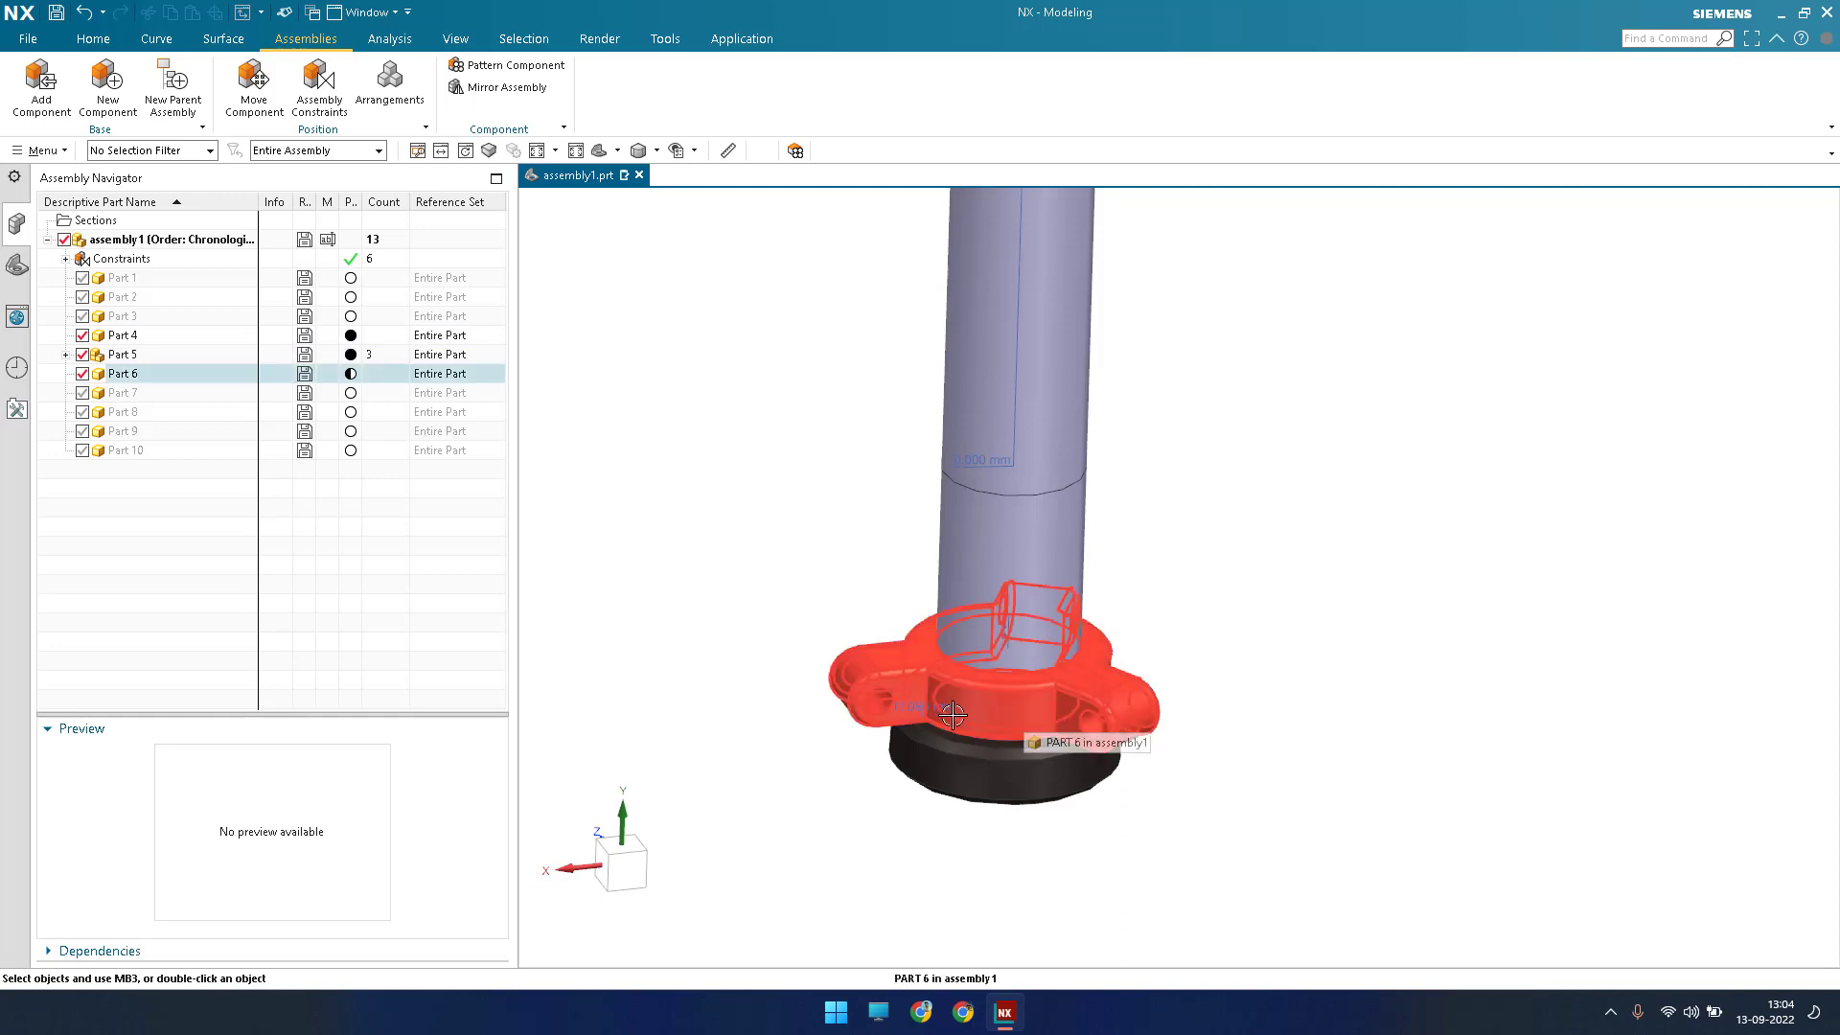
pyautogui.scroll(1, 952, 715)
pyautogui.scroll(-5, 958, 719)
pyautogui.scroll(4, 1113, 727)
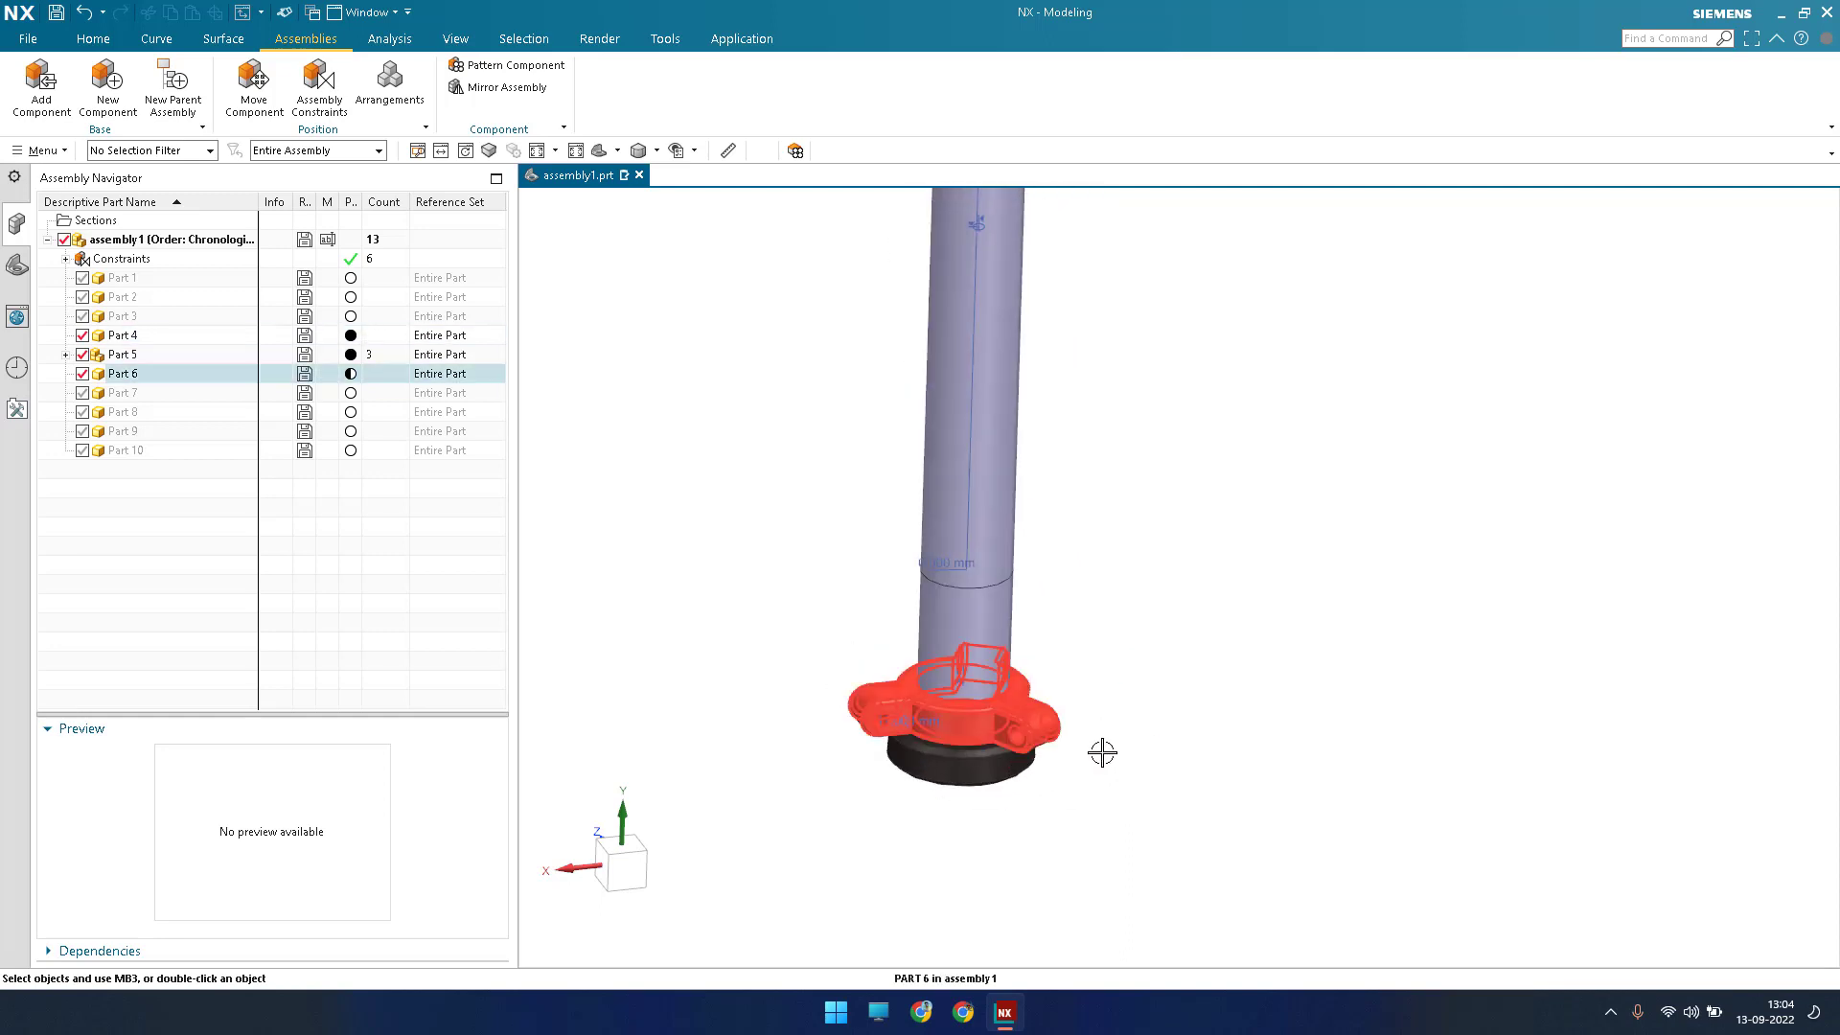
pyautogui.scroll(5, 1064, 775)
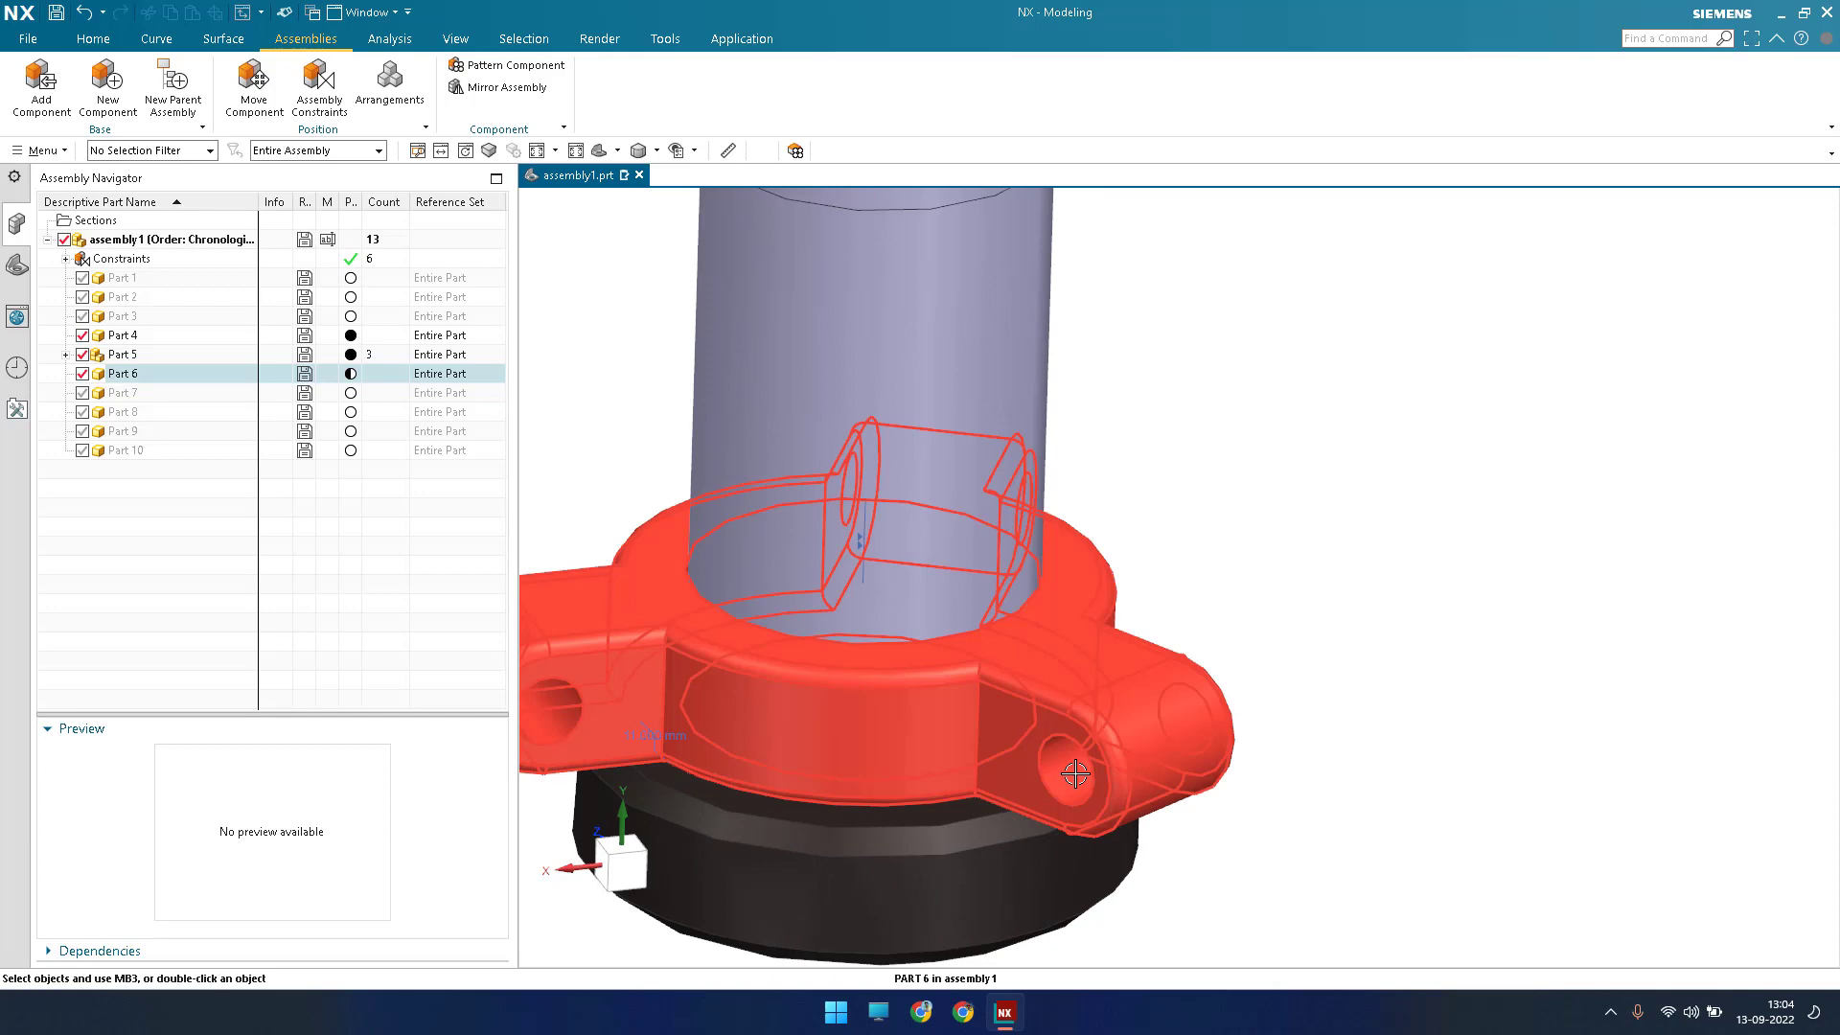
# Compare the angular position of Part 6's lugs with the leg brackets on Part 4's upper hub.
pyautogui.scroll(-8, 1203, 464)
pyautogui.scroll(6, 1202, 499)
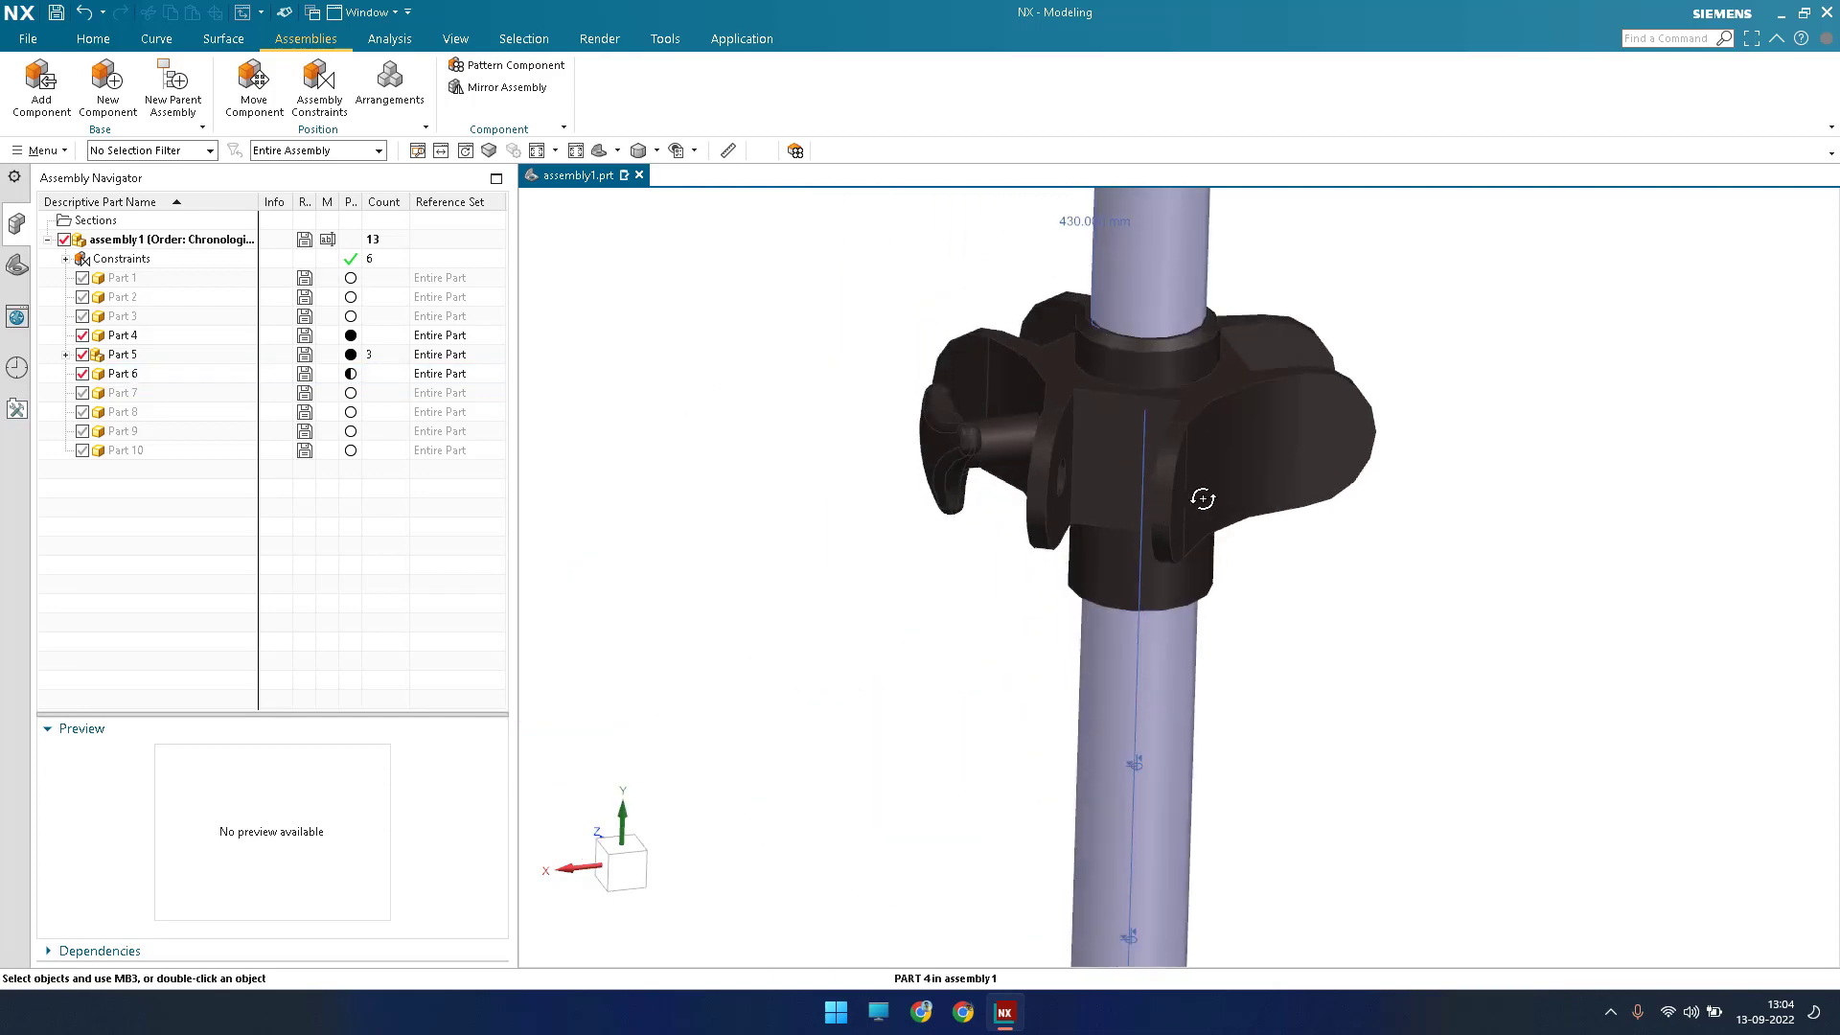
pyautogui.scroll(2, 1203, 498)
pyautogui.moveTo(1162, 460); pyautogui.dragTo(1302, 483, button='middle')
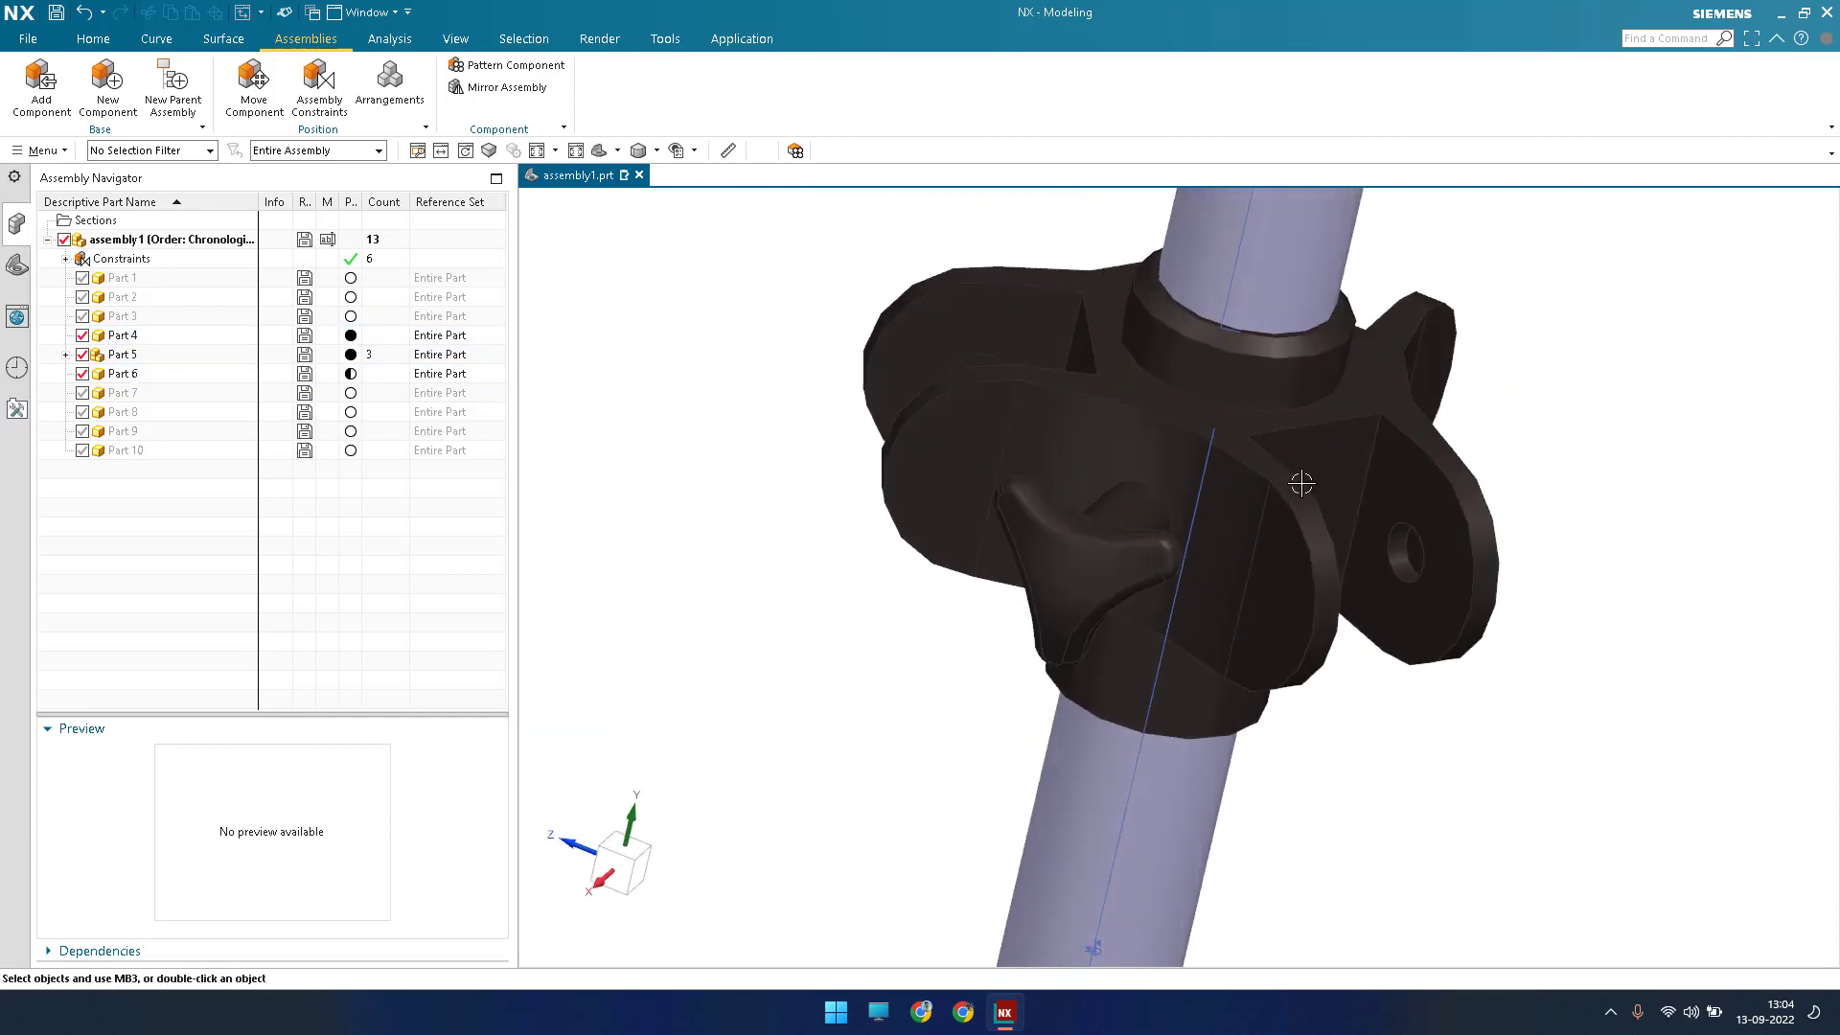
pyautogui.scroll(-5, 1330, 852)
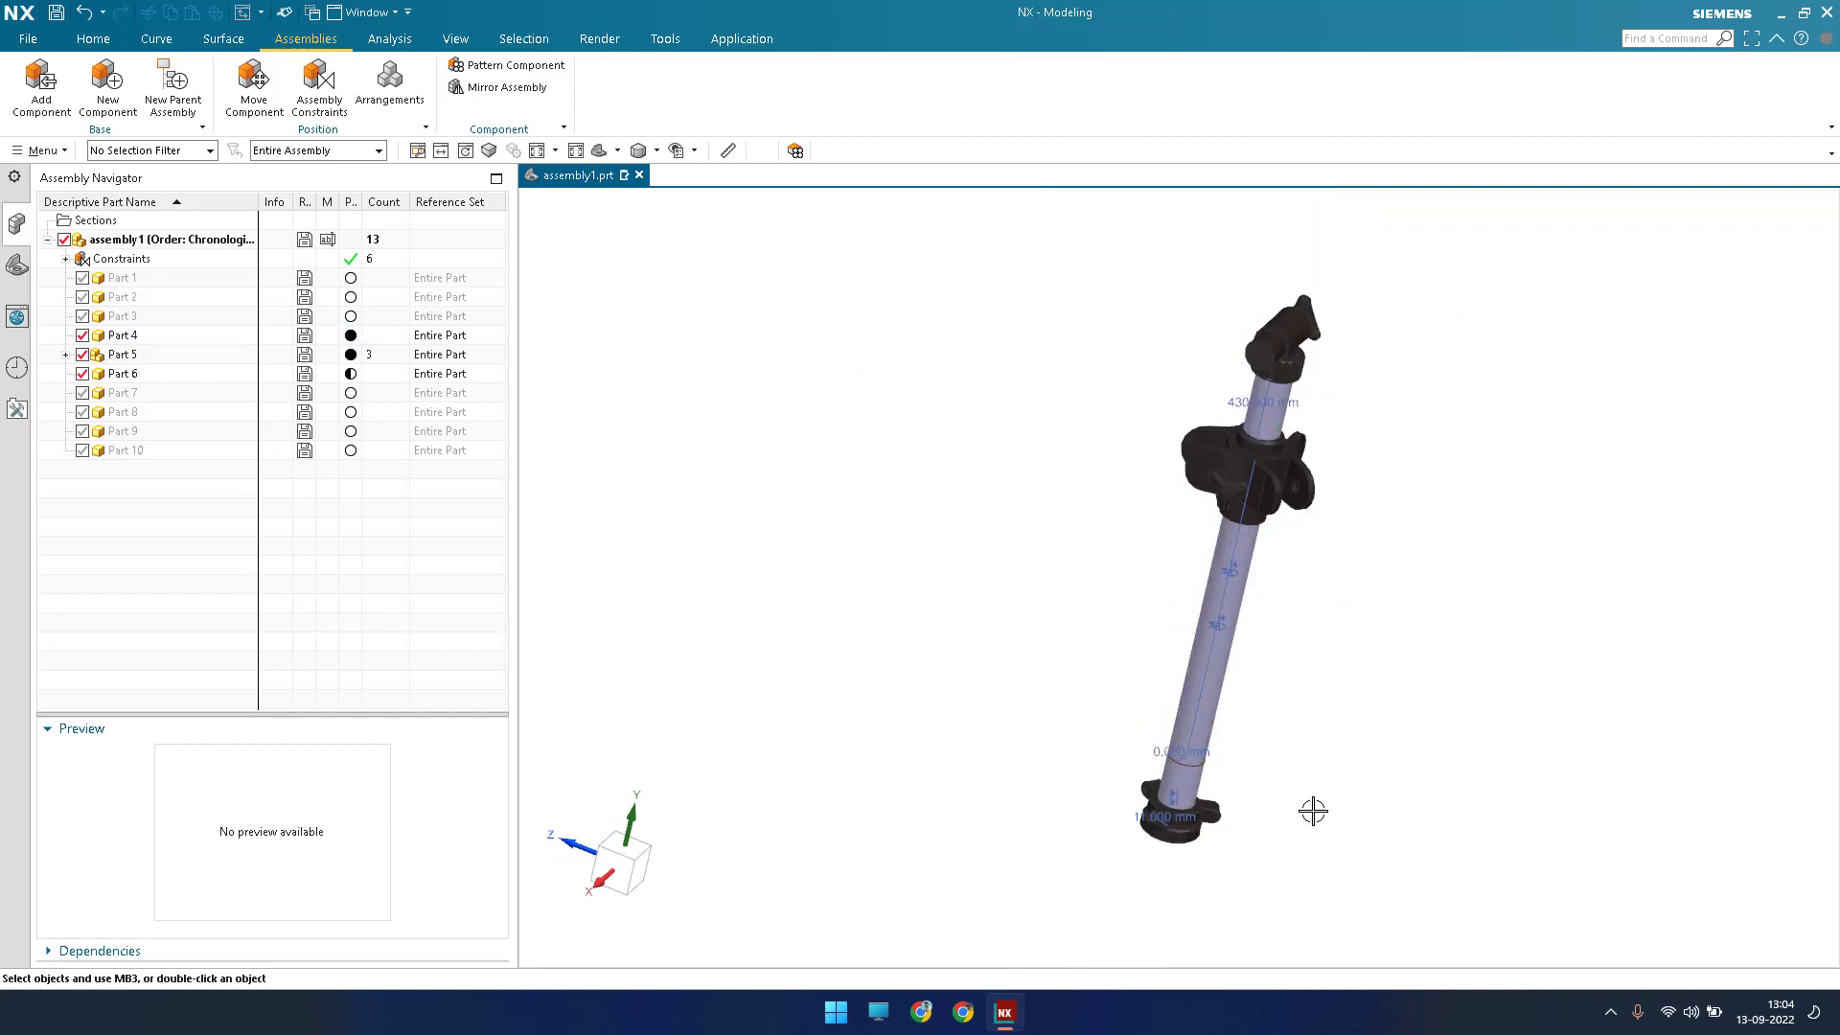
pyautogui.scroll(6, 1112, 705)
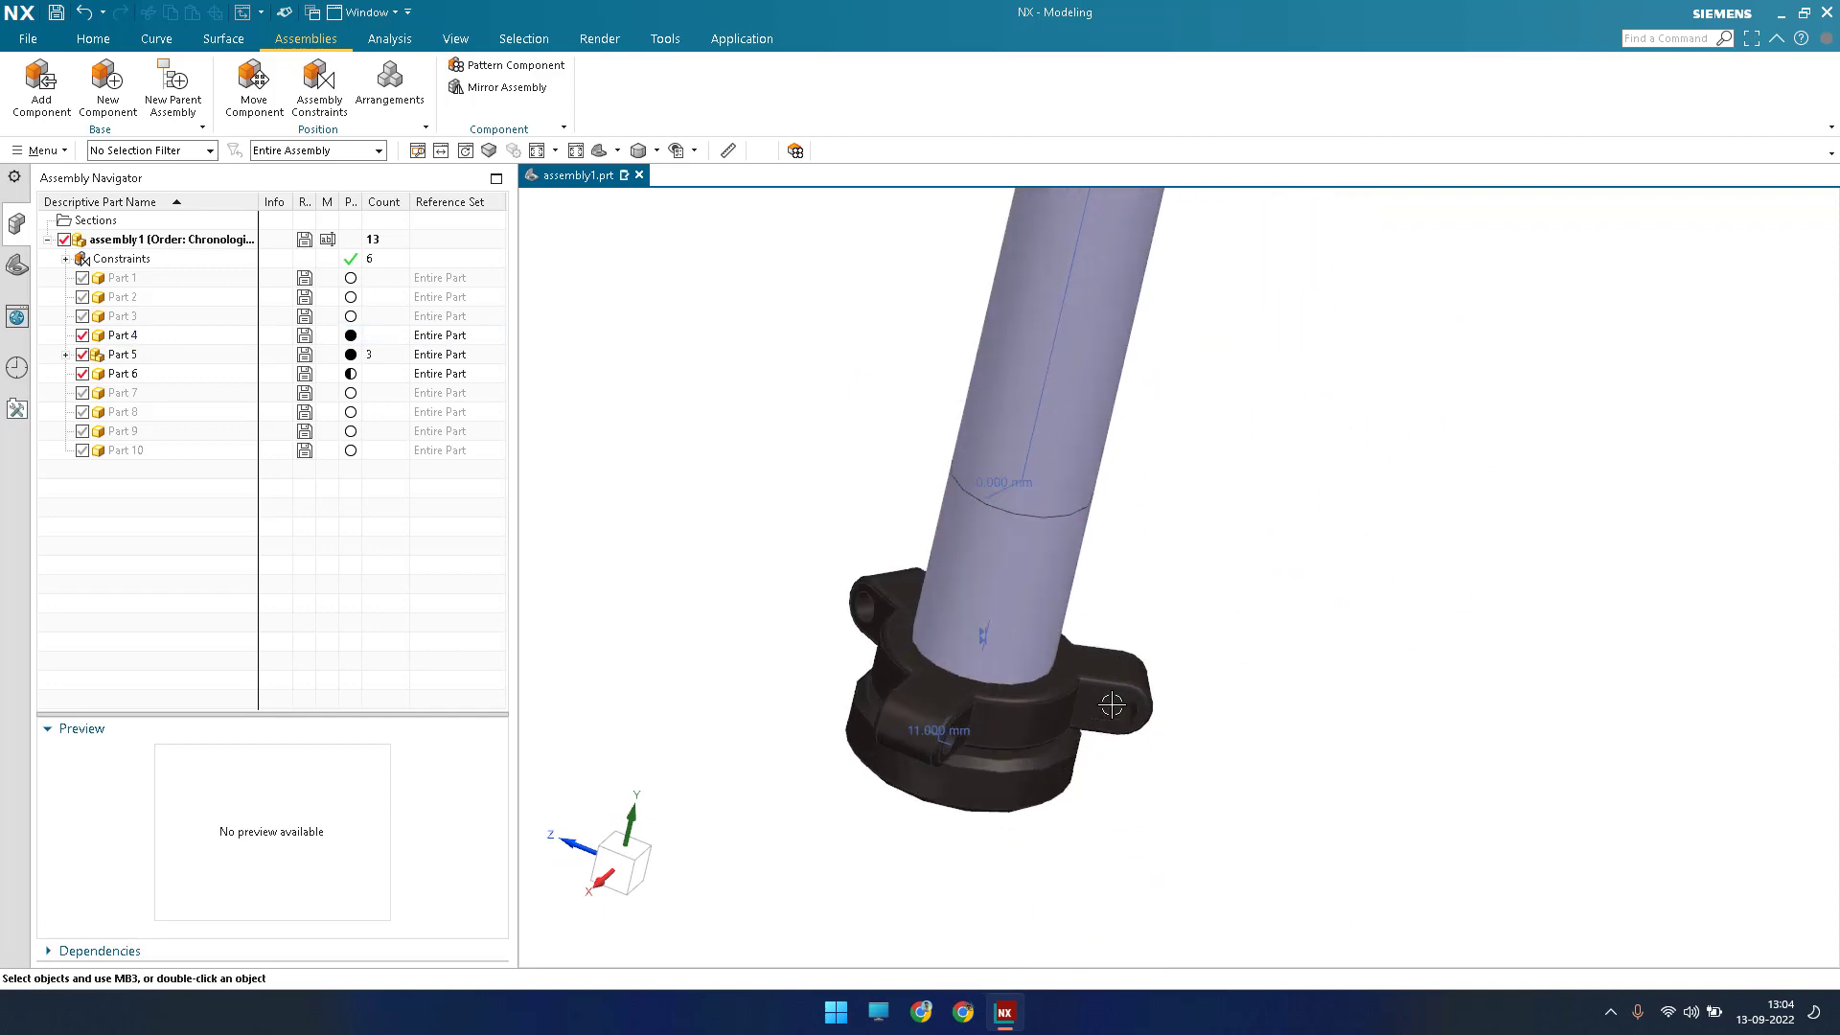
pyautogui.scroll(-3, 1150, 378)
pyautogui.scroll(-4, 1150, 642)
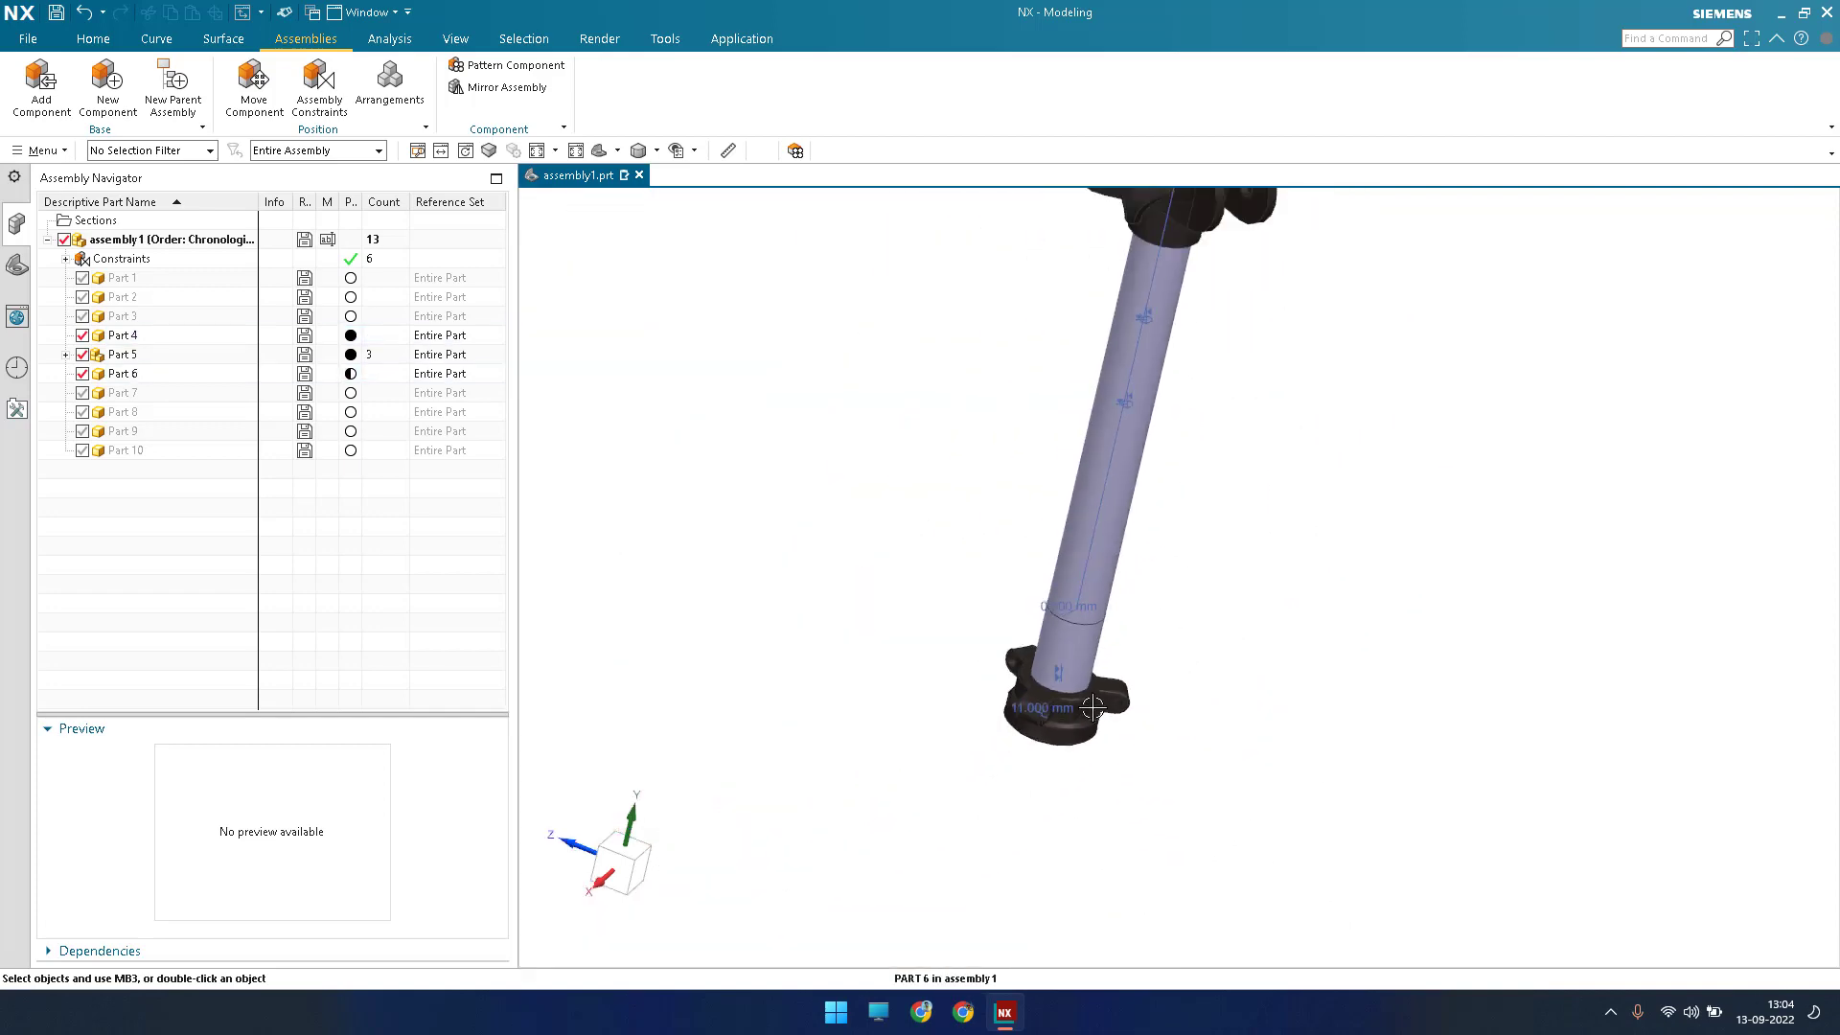
pyautogui.scroll(4, 980, 719)
pyautogui.scroll(-4, 980, 801)
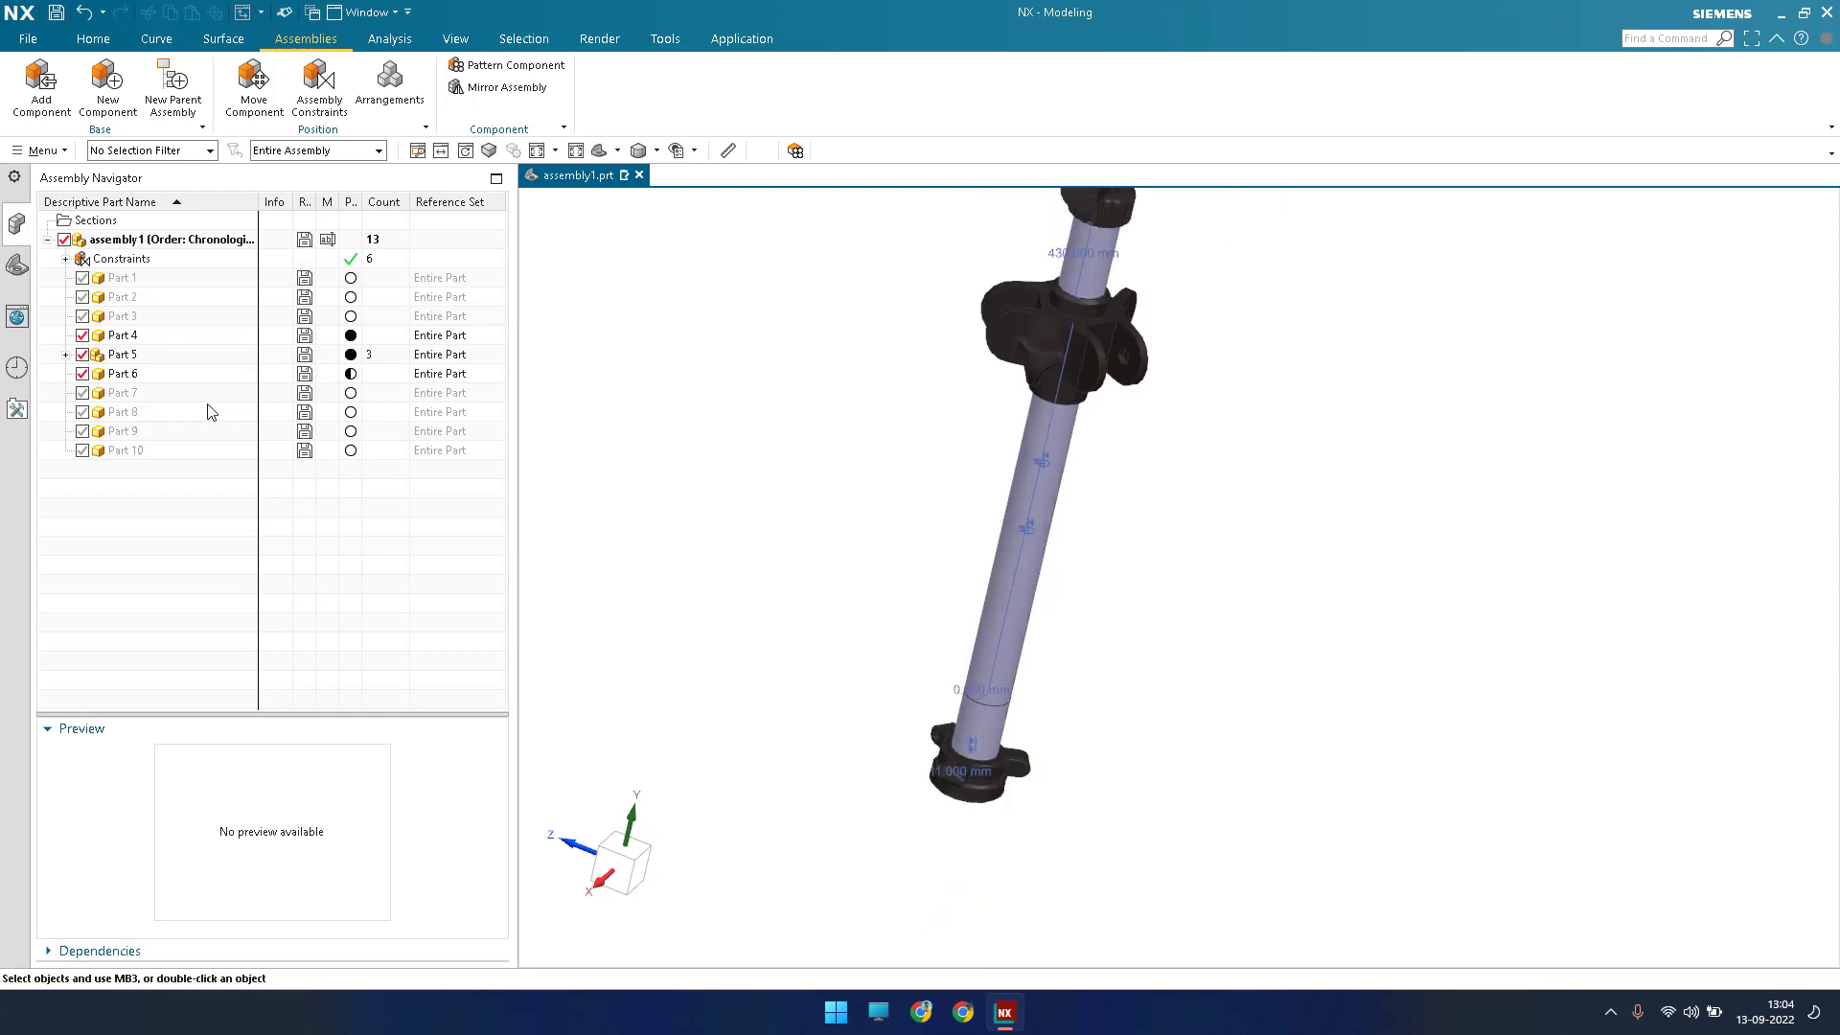
# Add a Parallel constraint between the flat side face of a Part 6 lug and a bracket face on Part 4's hub.
pyautogui.scroll(4, 982, 767)
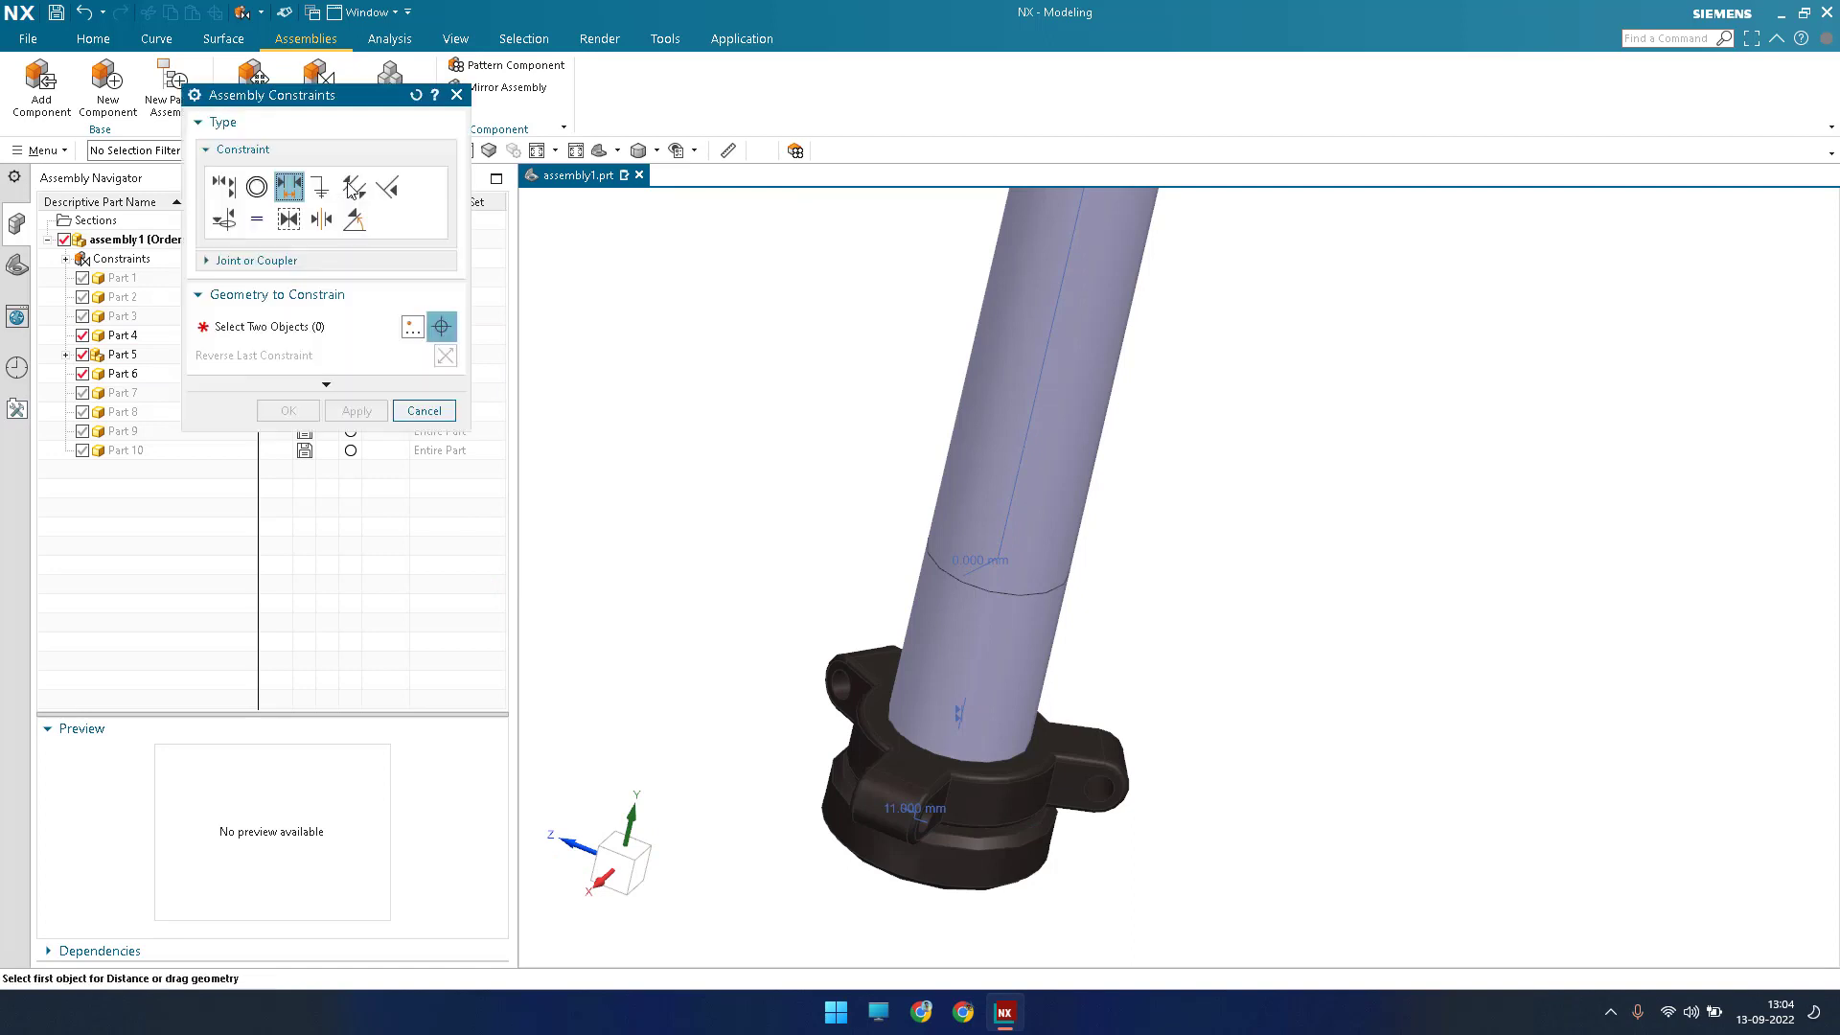
pyautogui.click(353, 189)
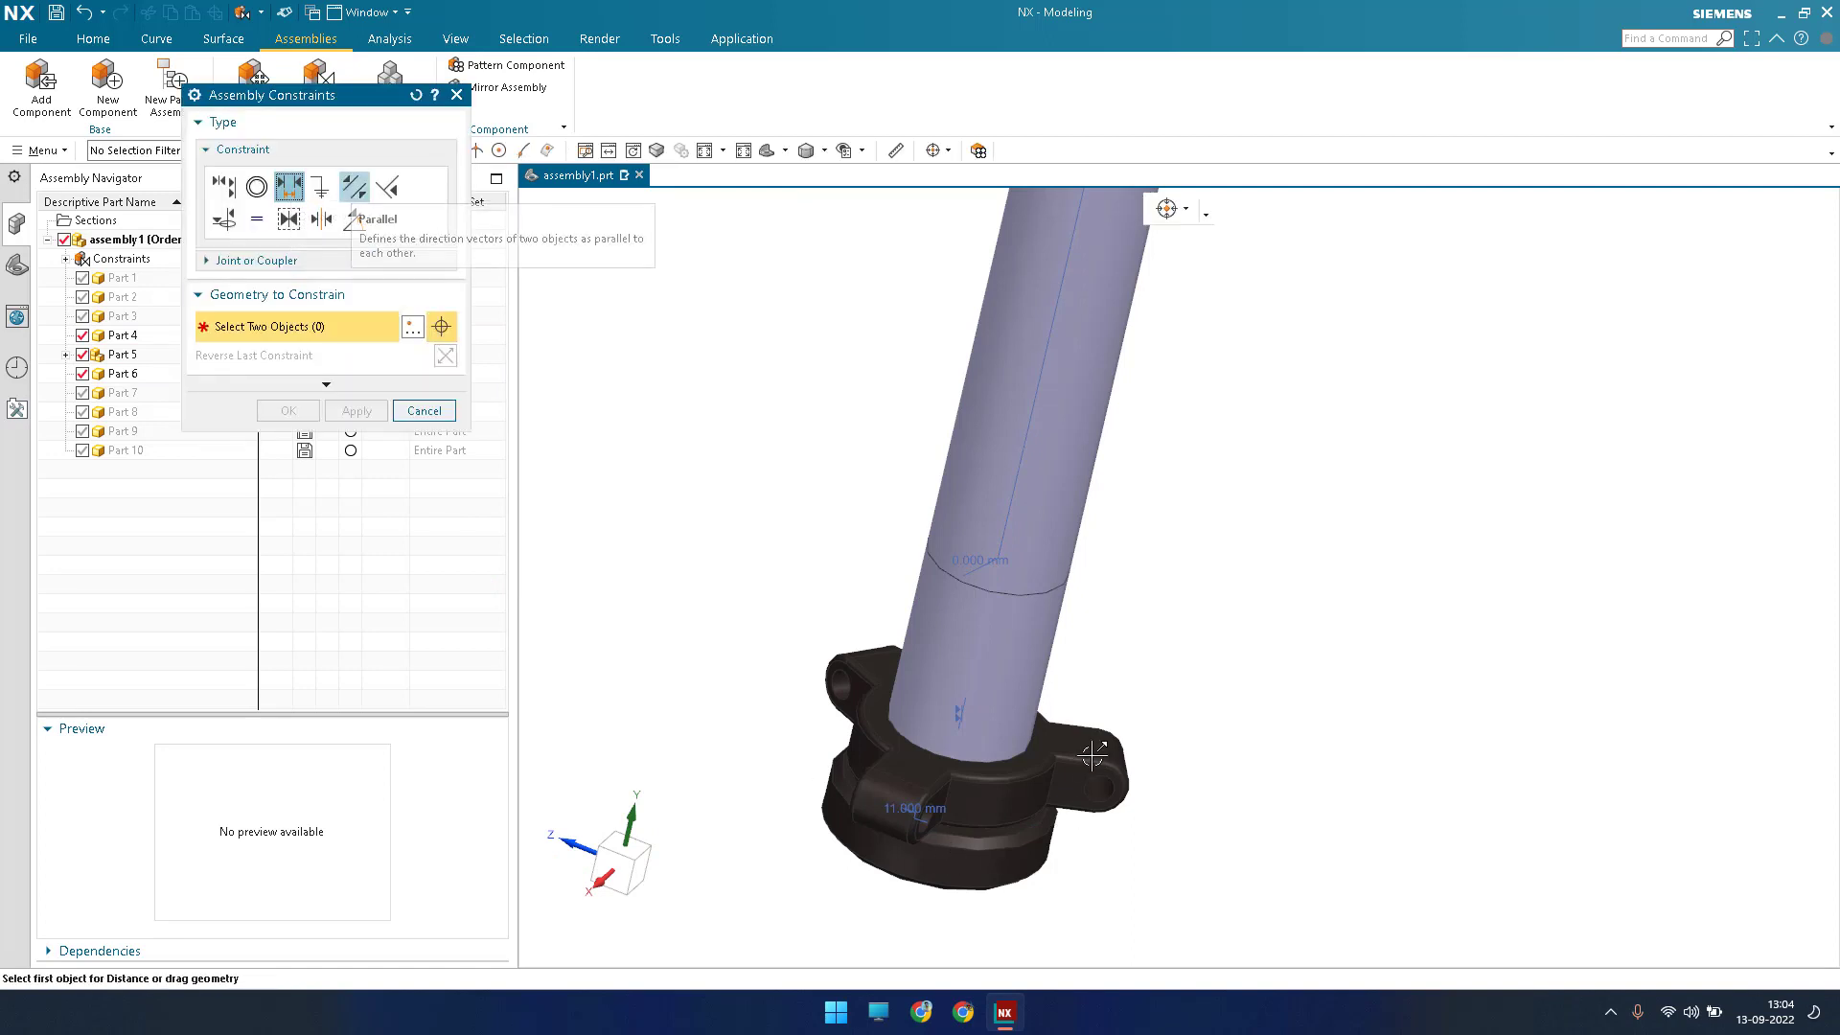
pyautogui.scroll(5, 975, 820)
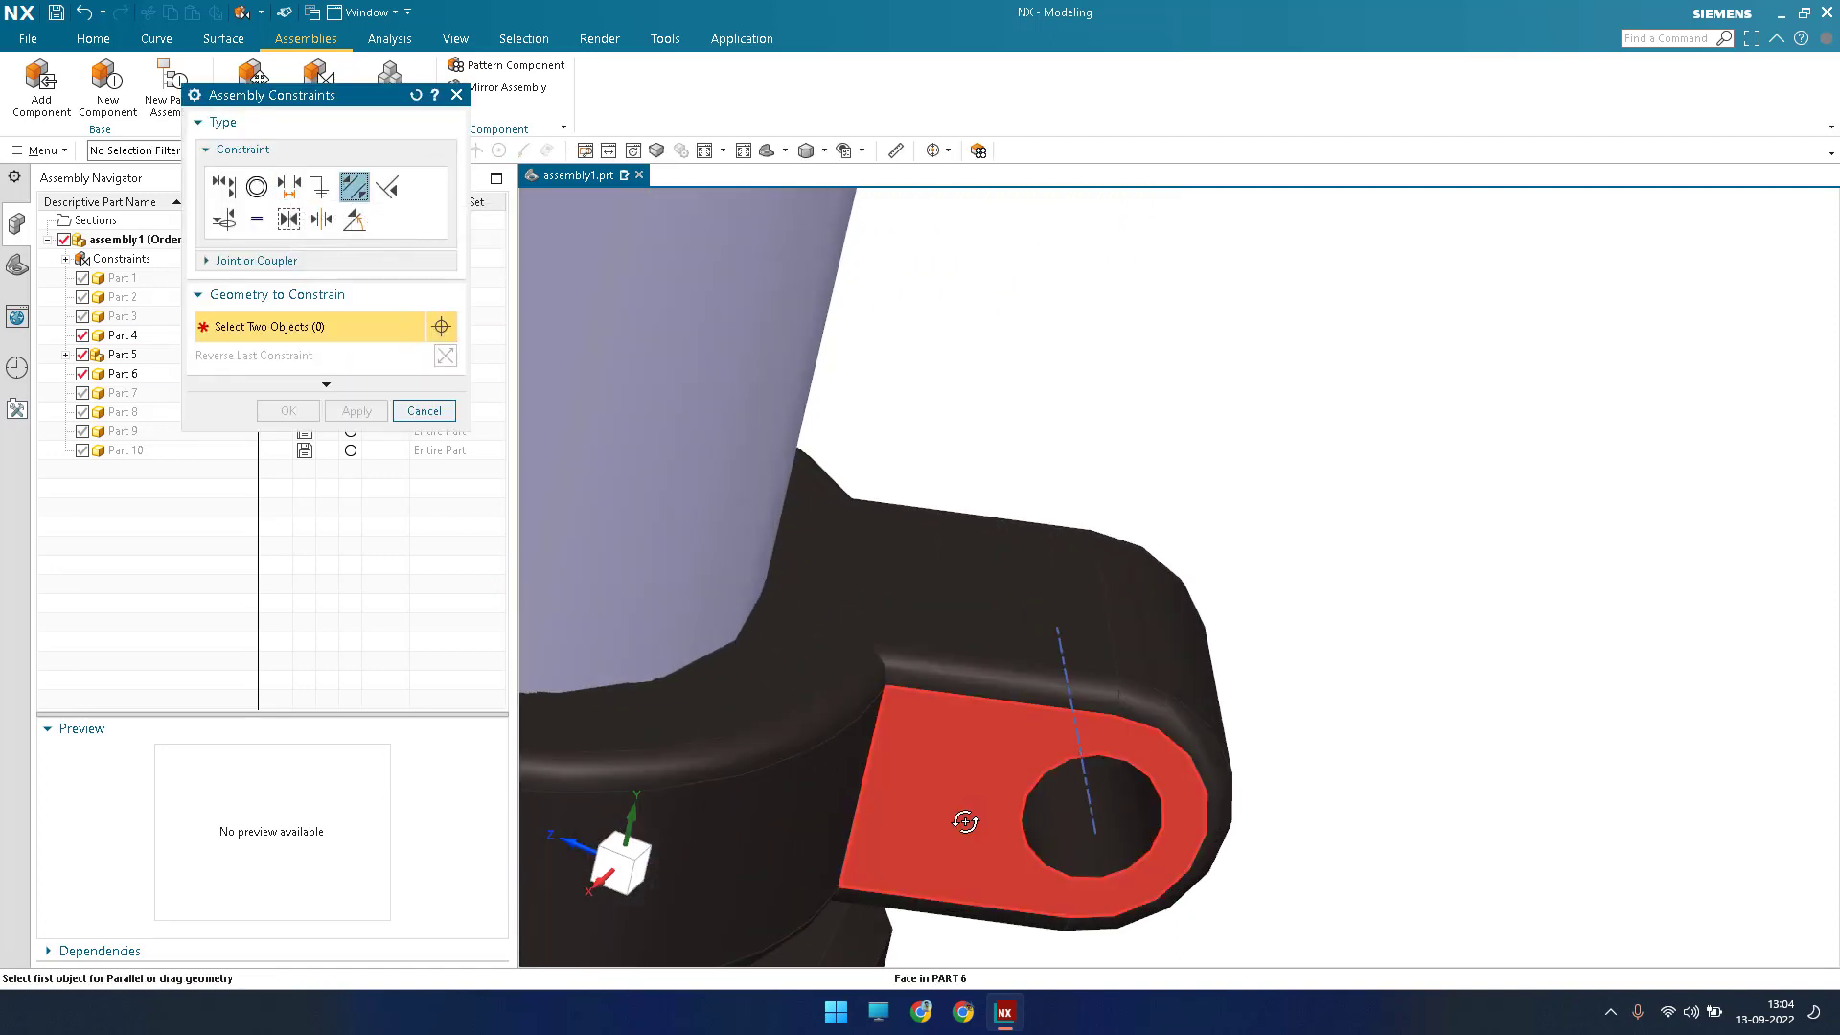
pyautogui.click(961, 817)
pyautogui.scroll(-8, 962, 817)
pyautogui.scroll(-1, 870, 816)
pyautogui.moveTo(866, 401); pyautogui.dragTo(1012, 409, button='middle')
pyautogui.scroll(6, 917, 235)
pyautogui.scroll(3, 1011, 567)
pyautogui.click(1012, 566)
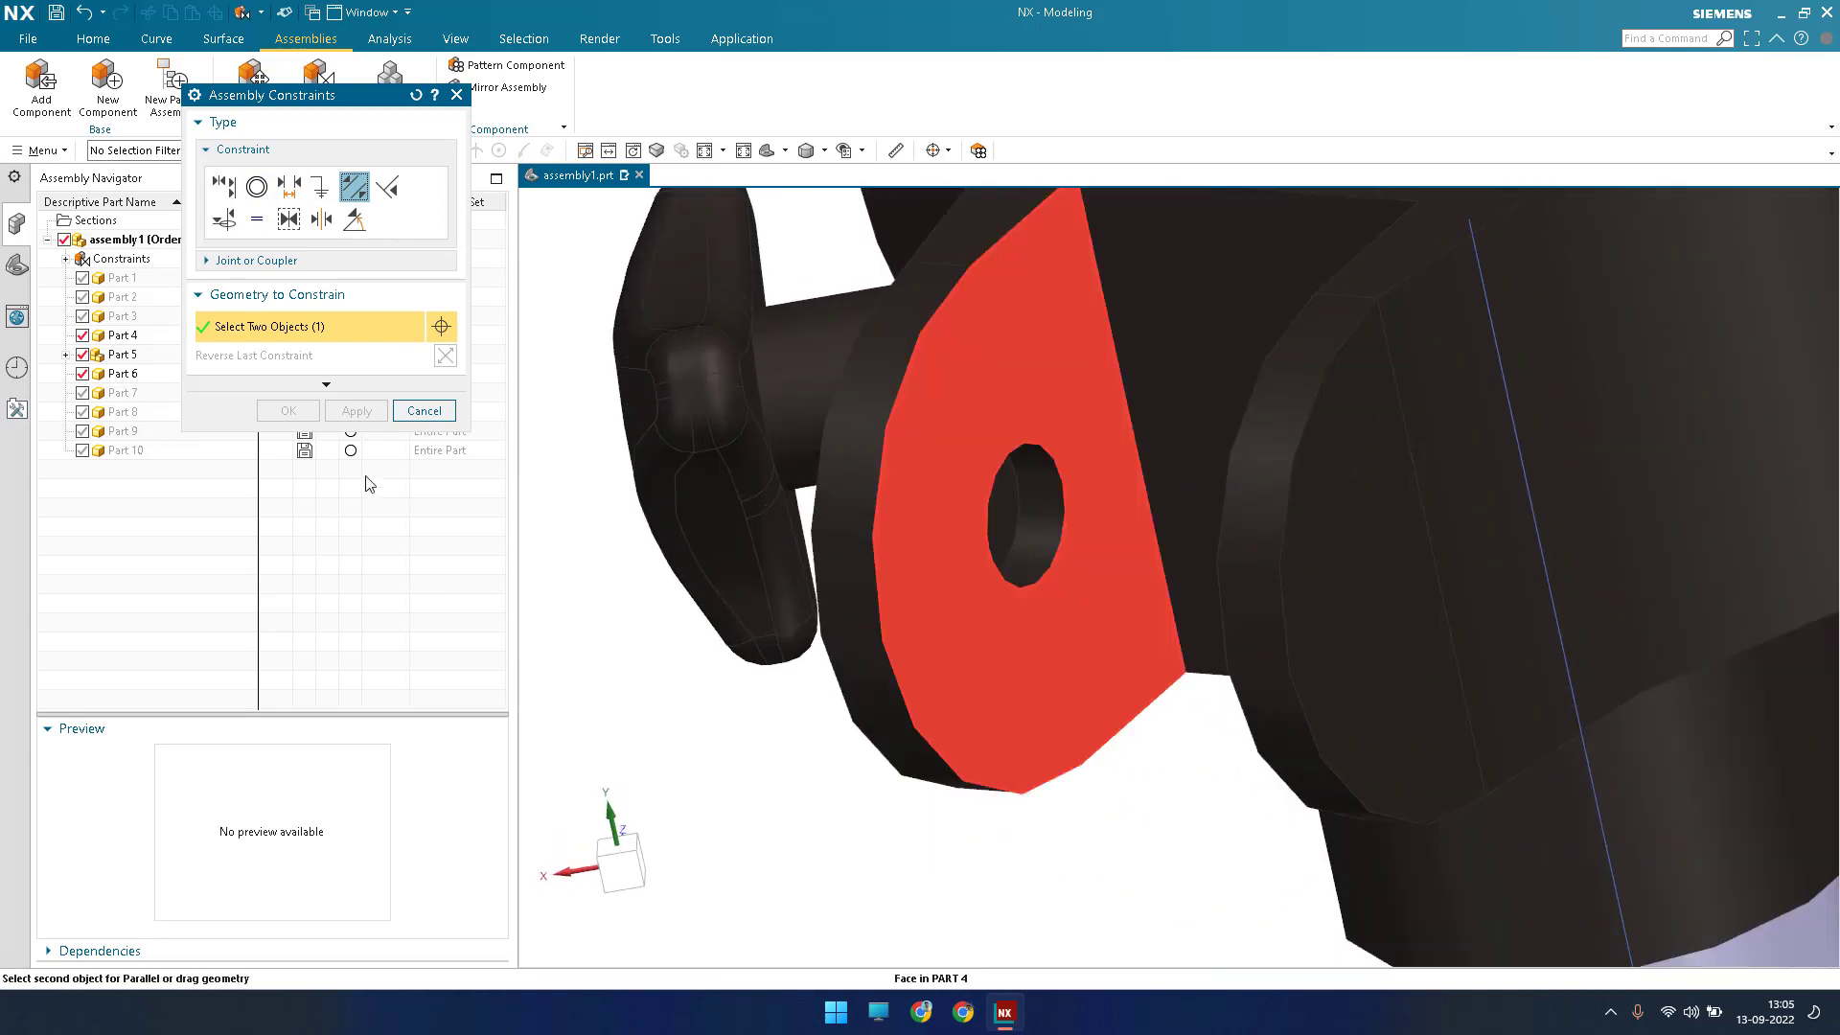
pyautogui.scroll(-10, 287, 412)
pyautogui.middleClick(335, 347)
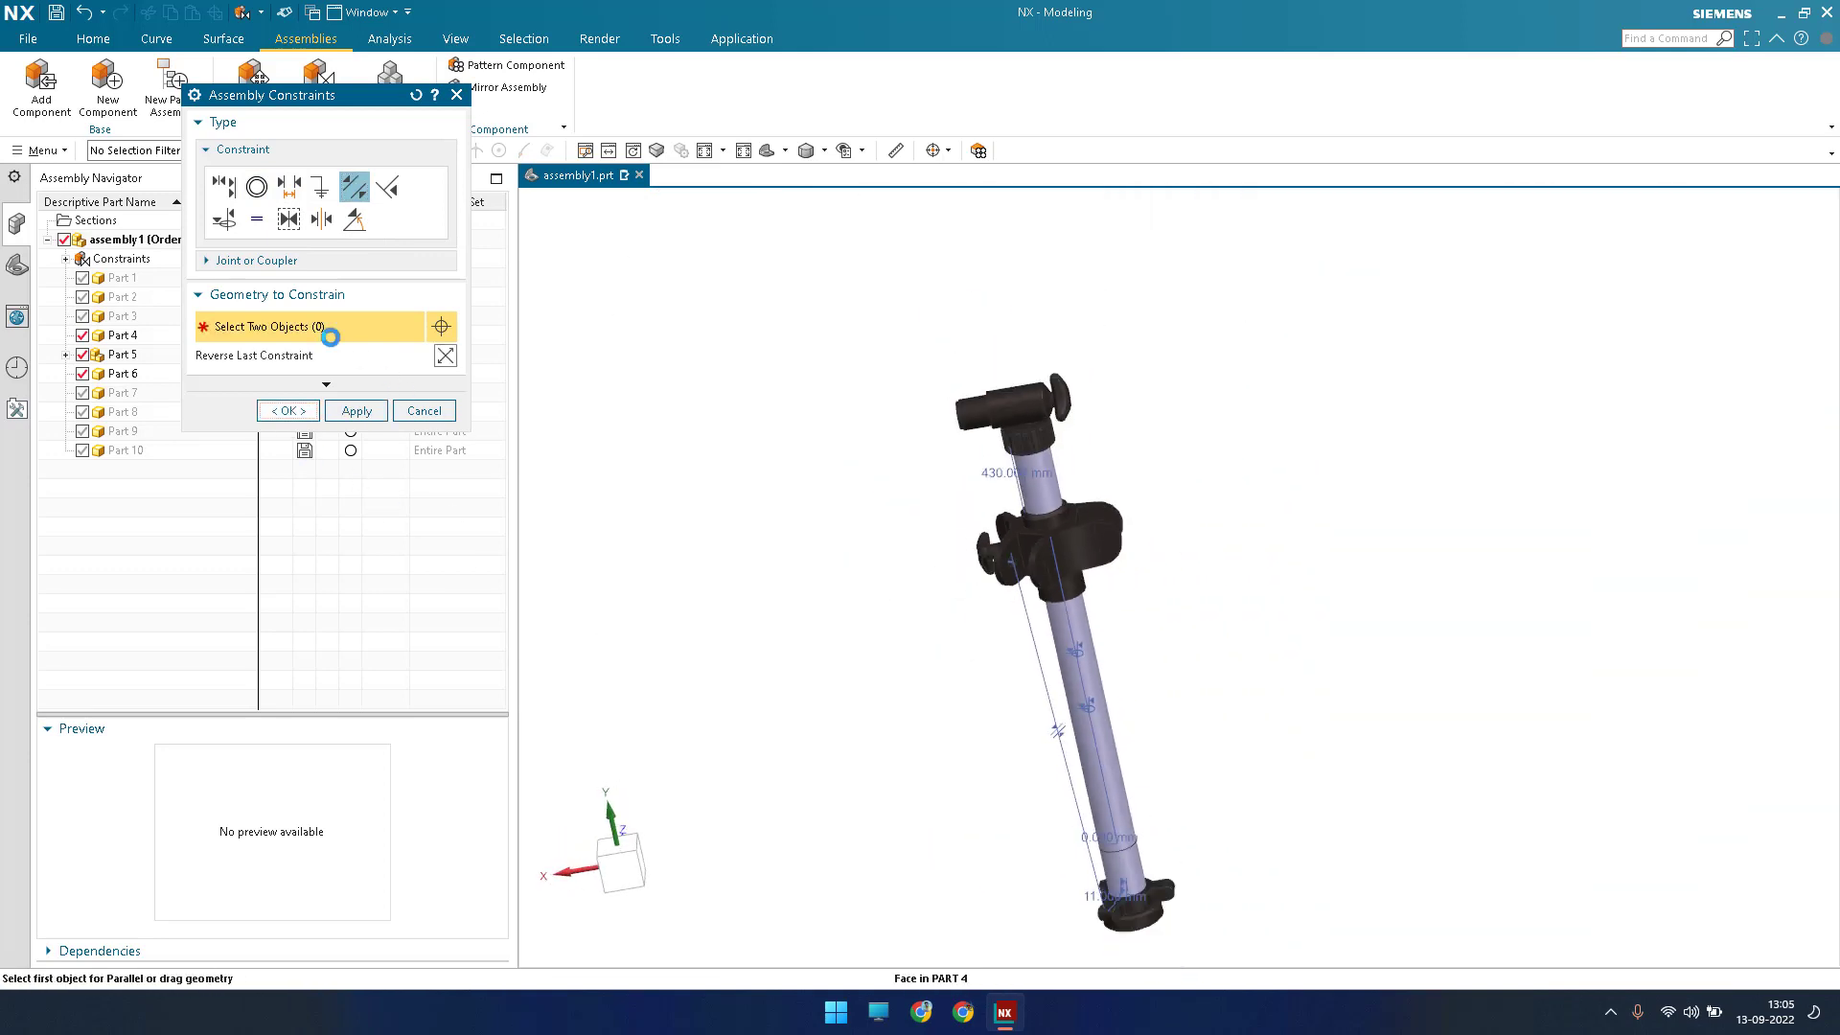
# Select Part 4 and Part 6 in the assembly structure to check their constraint status, and clear the selection.
pyautogui.click(173, 335)
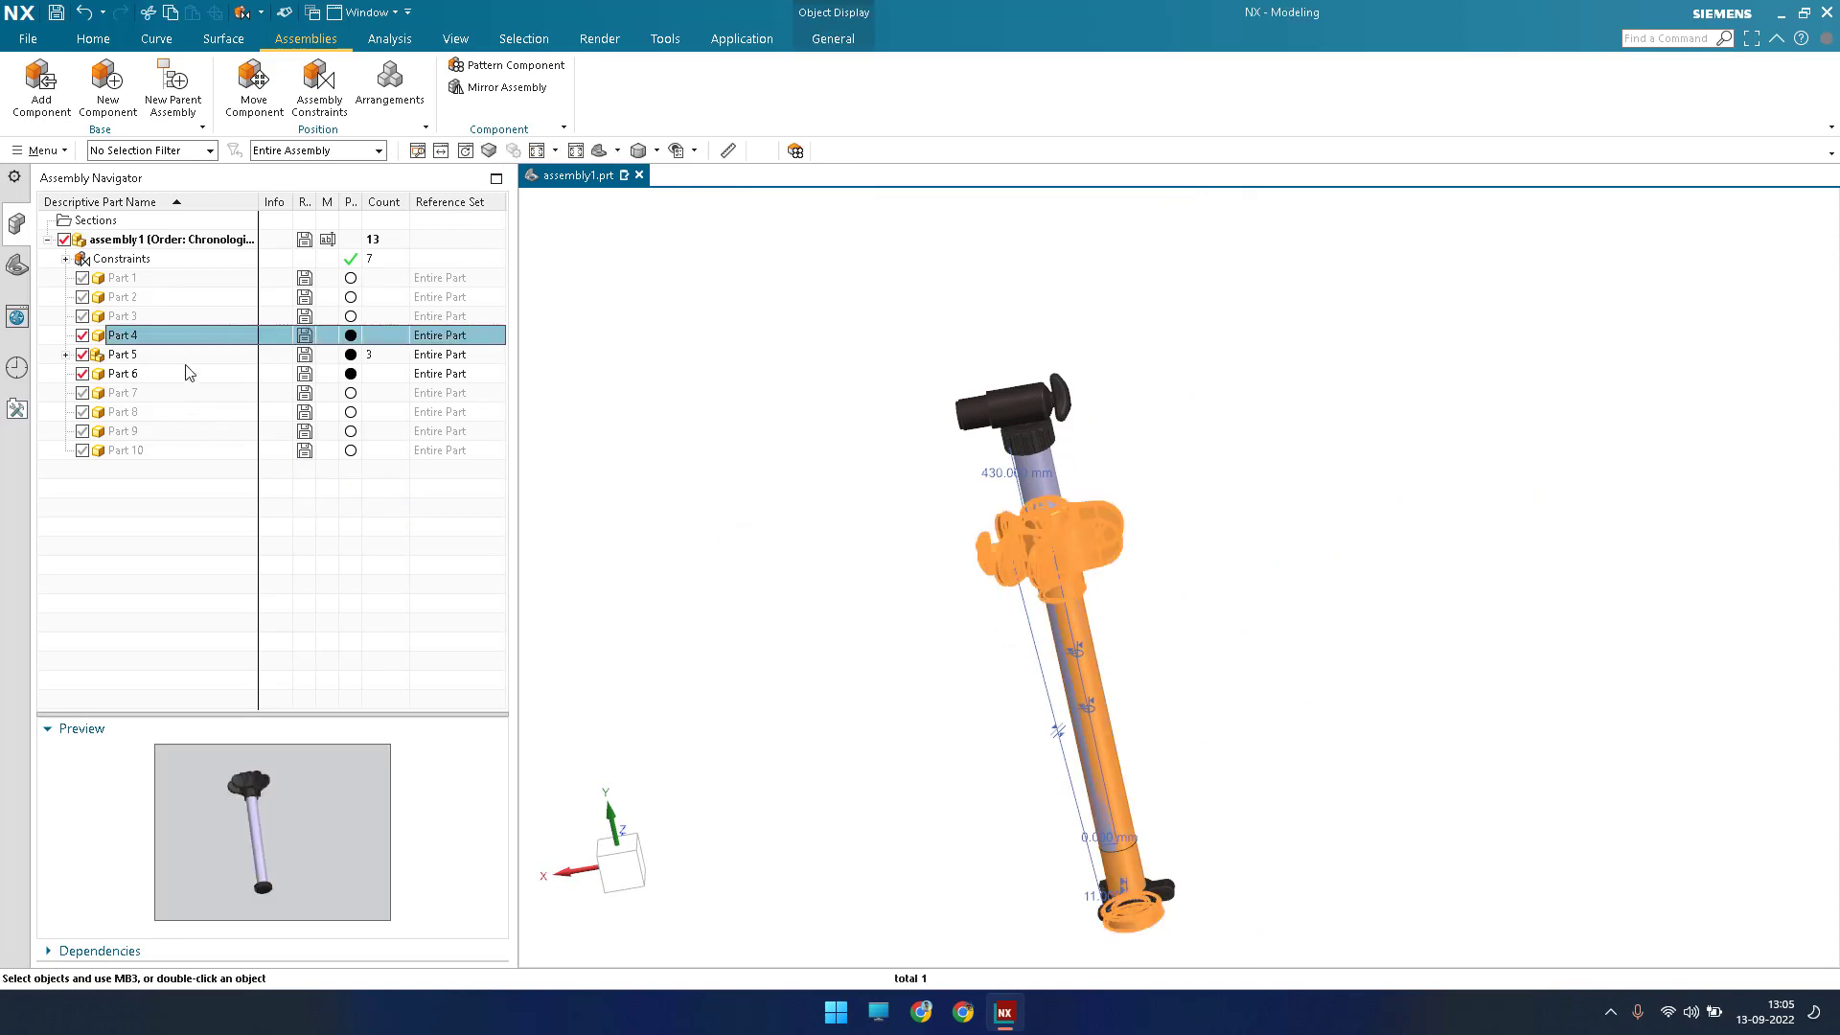
pyautogui.click(186, 373)
pyautogui.moveTo(772, 707); pyautogui.dragTo(892, 800, button='middle')
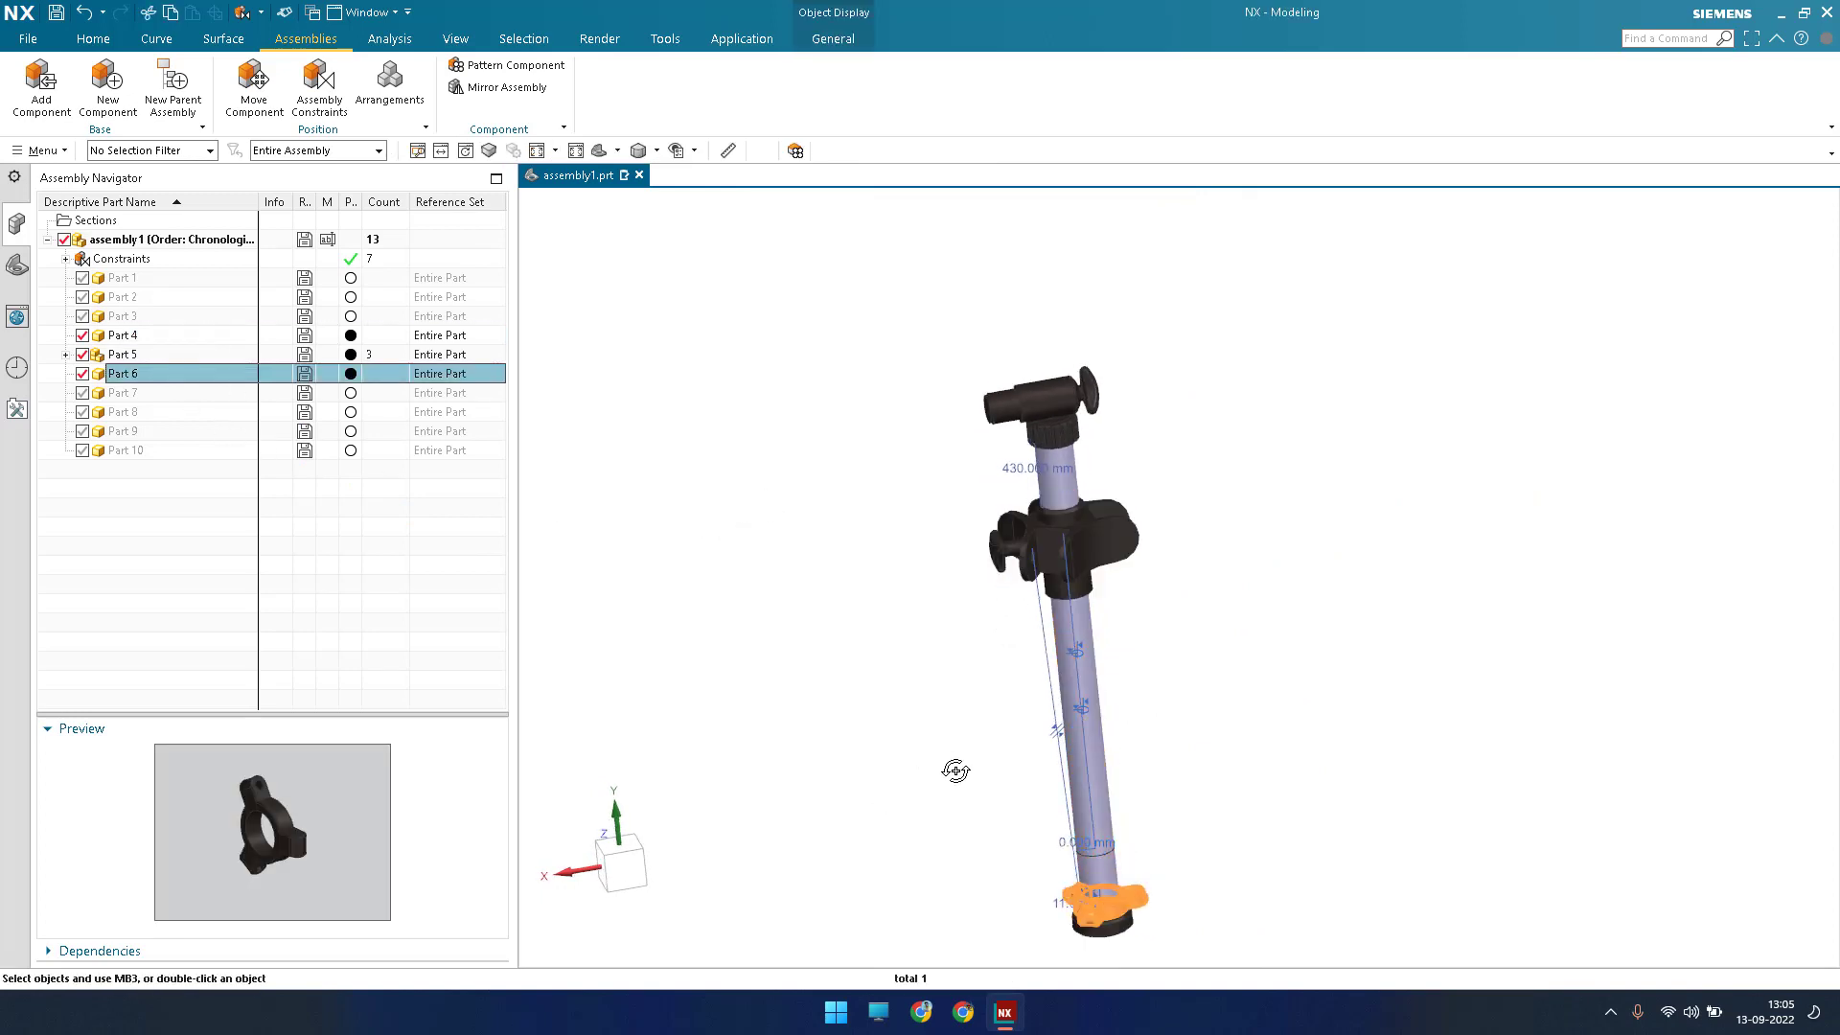
pyautogui.press('Escape')
pyautogui.moveTo(1227, 871); pyautogui.dragTo(1097, 867, button='middle')
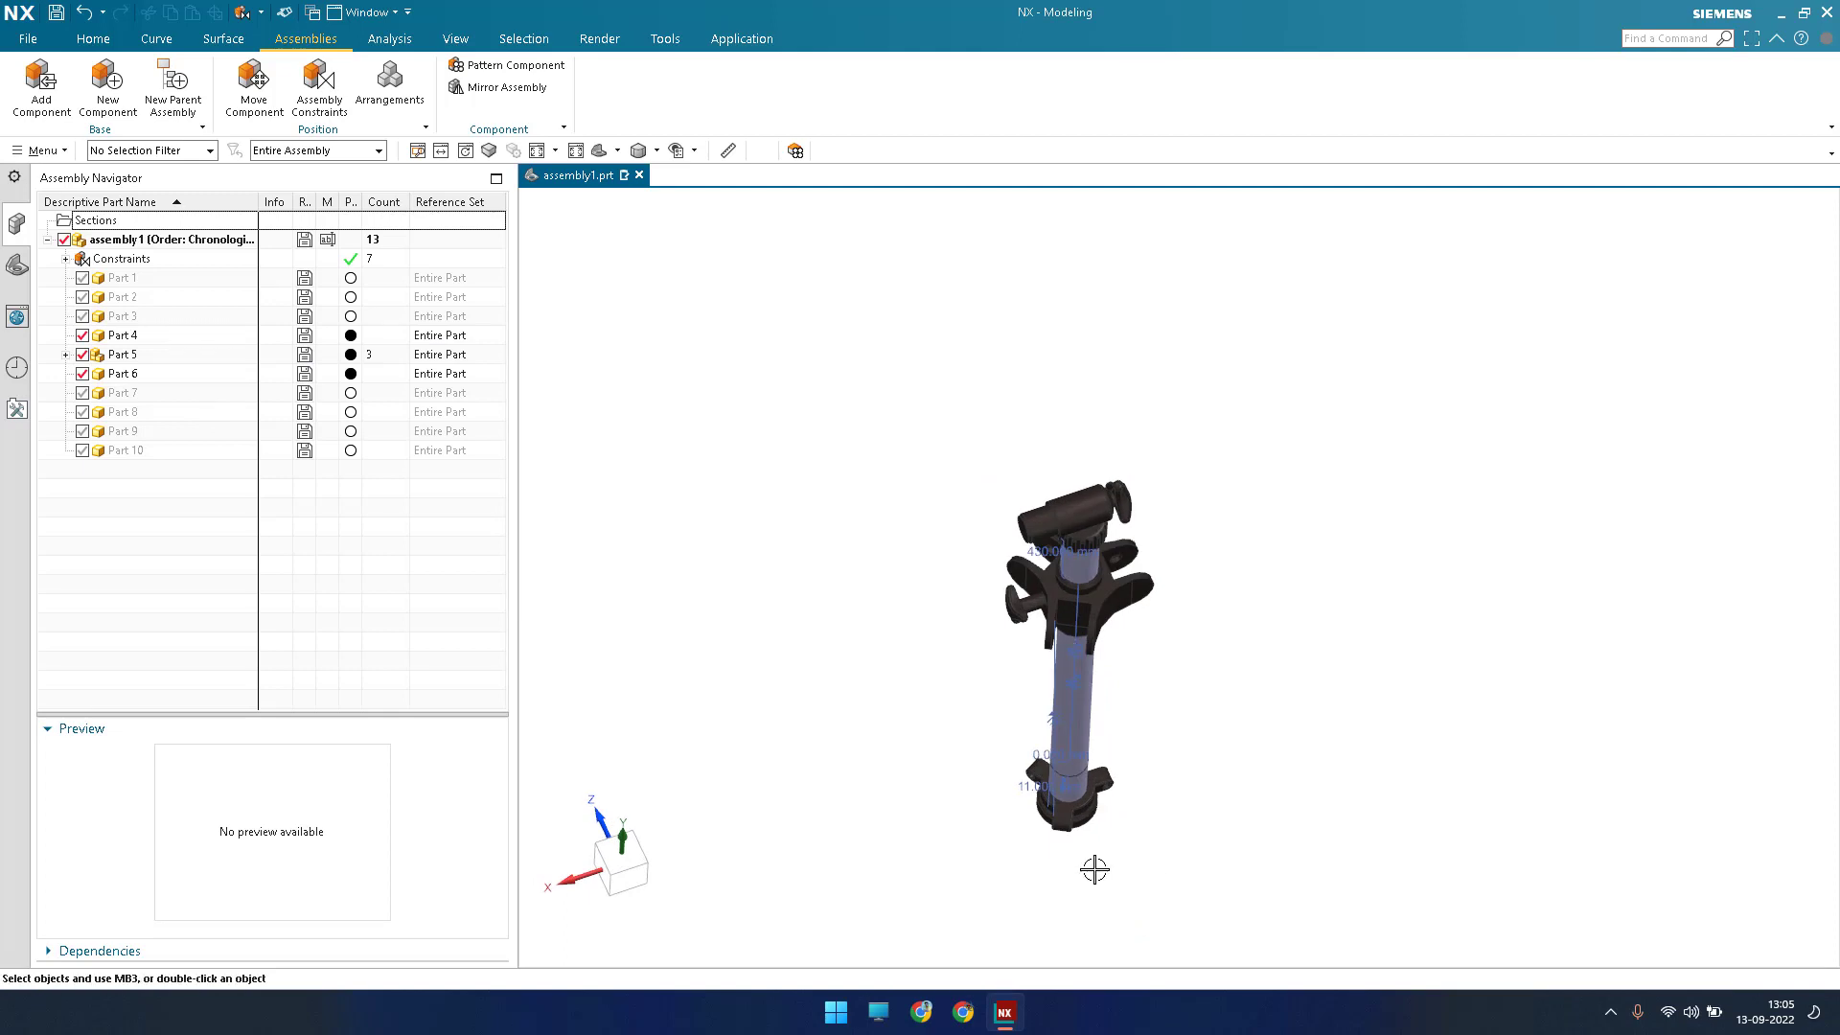
# View the assembly from the top and select Part 6 to check its lugs' alignment with Part 4's brackets.
pyautogui.press('F8')
pyautogui.scroll(5, 1010, 707)
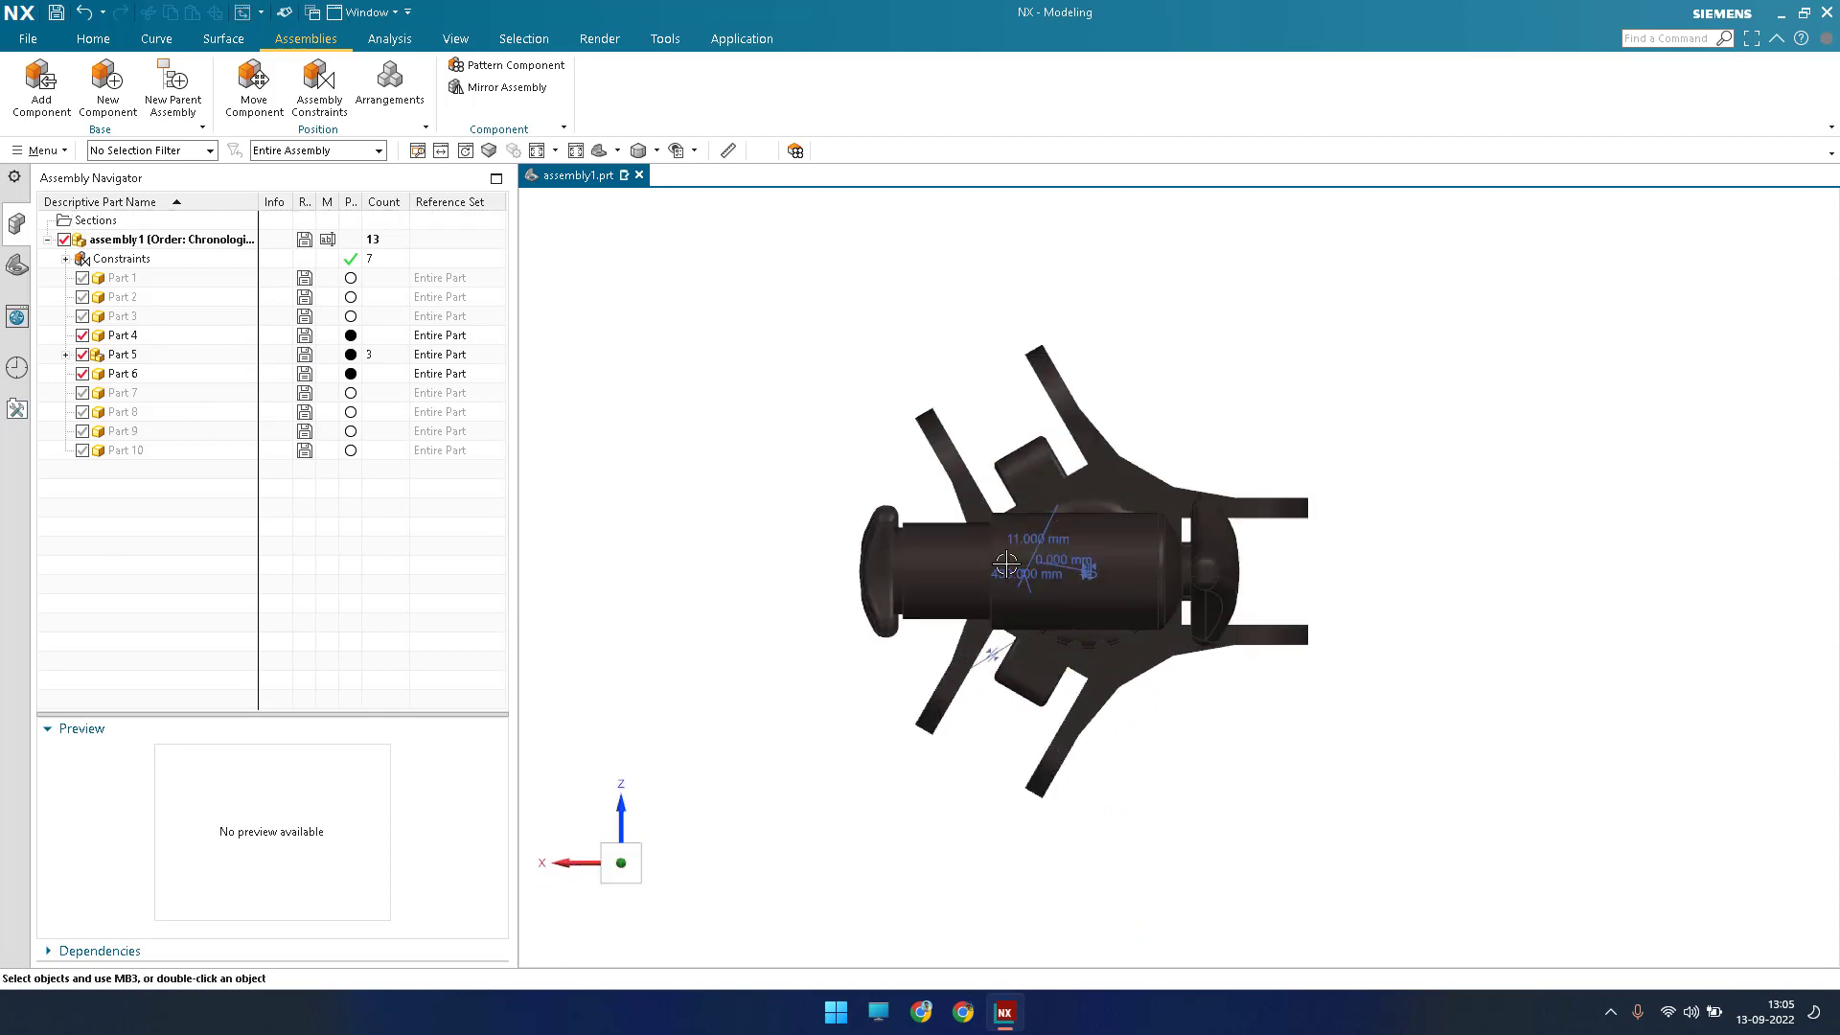
pyautogui.scroll(-4, 1010, 706)
pyautogui.scroll(3, 1004, 853)
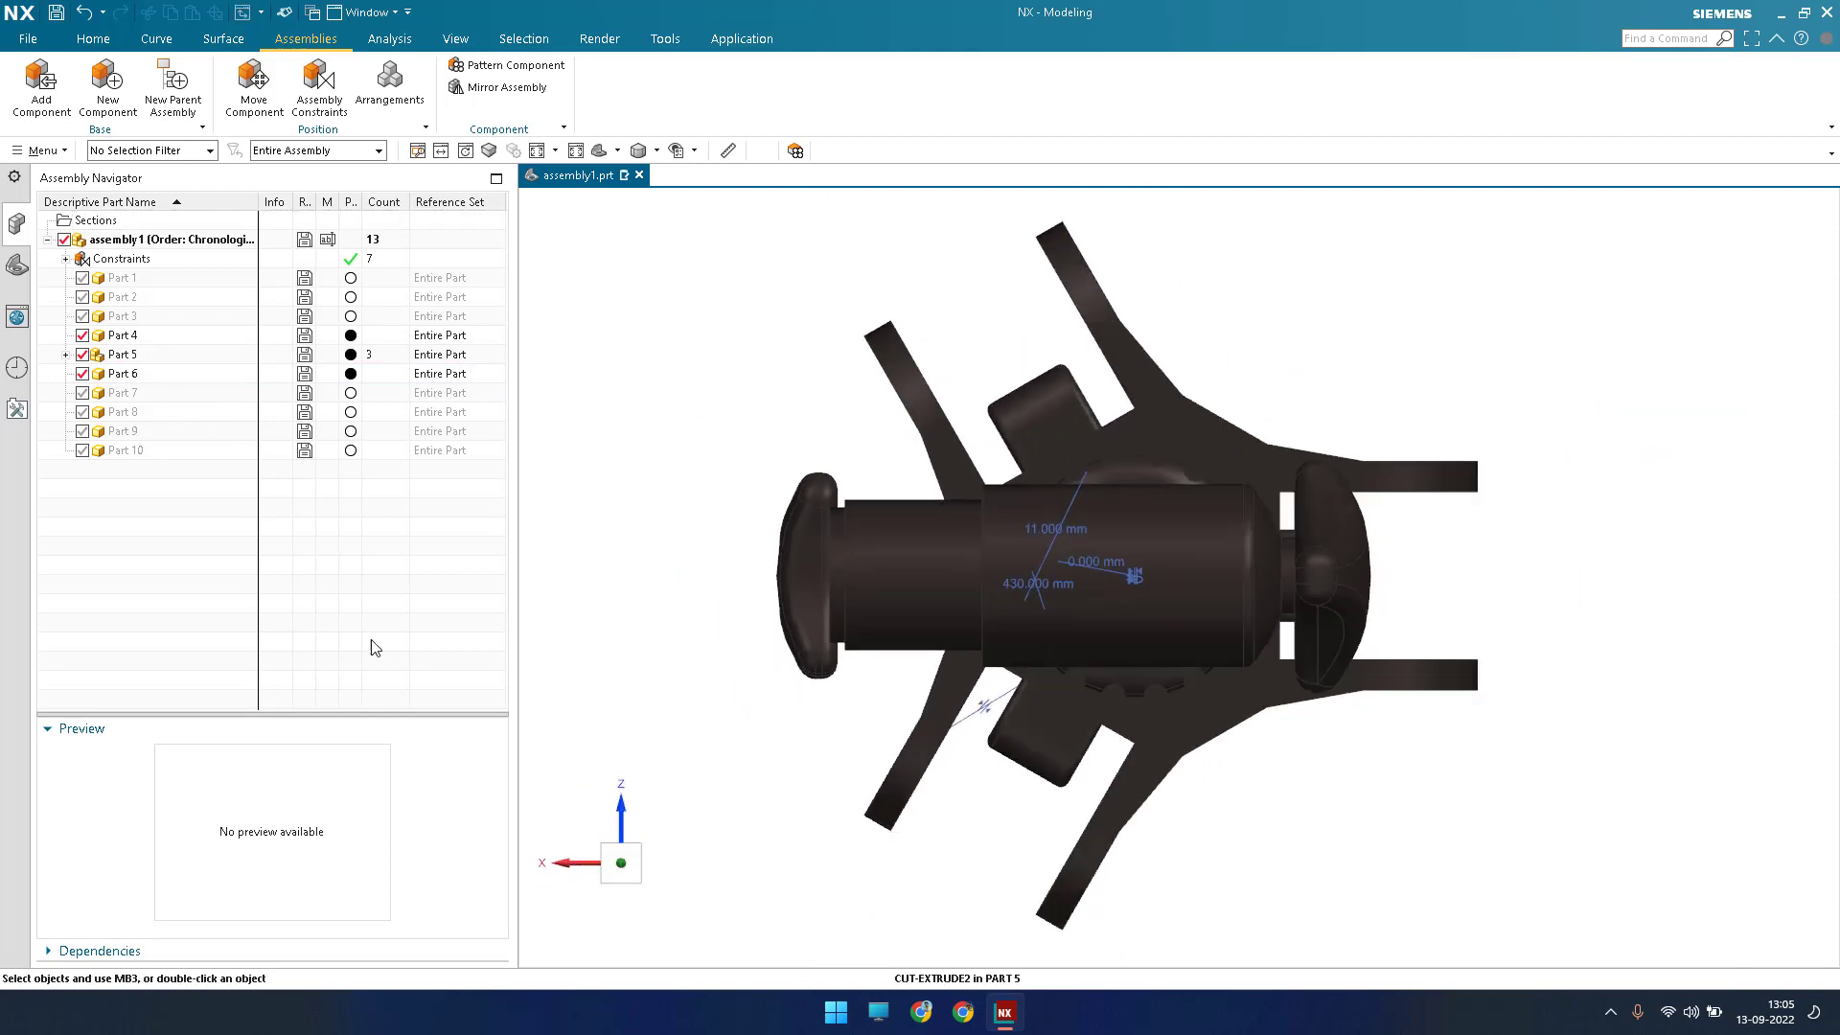
pyautogui.click(1145, 730)
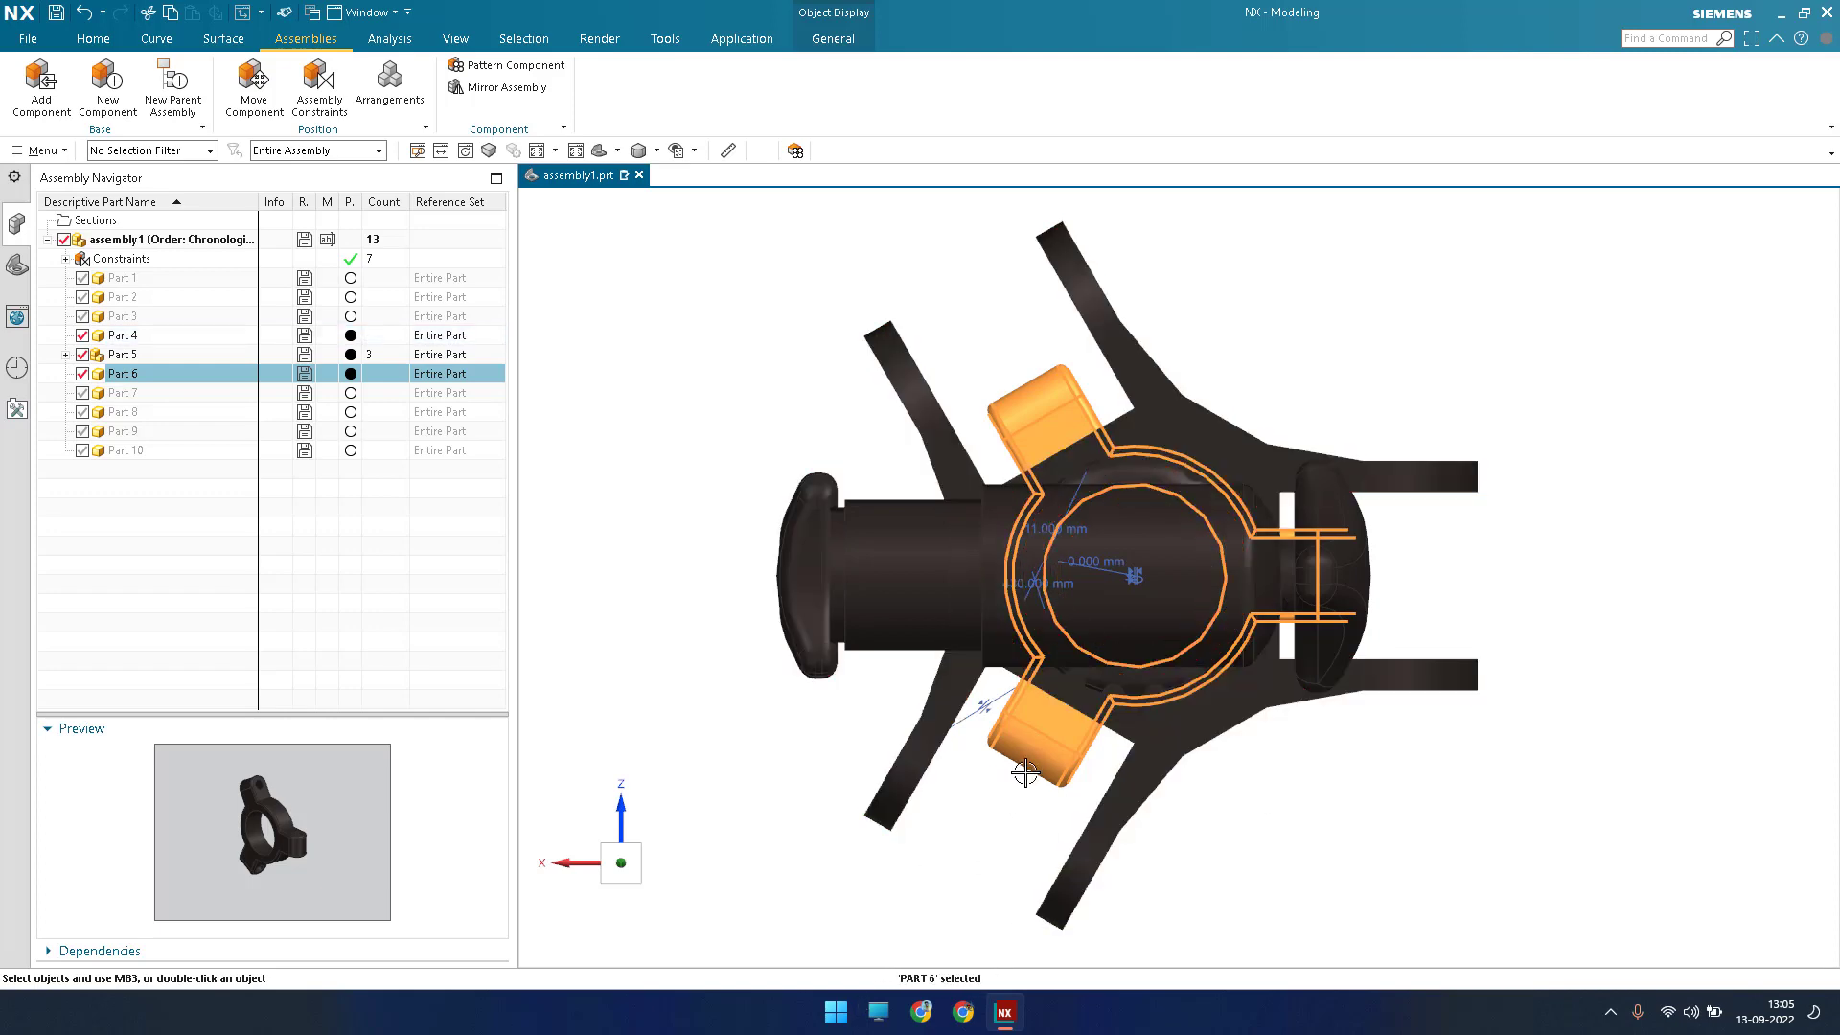
pyautogui.scroll(-4, 1024, 762)
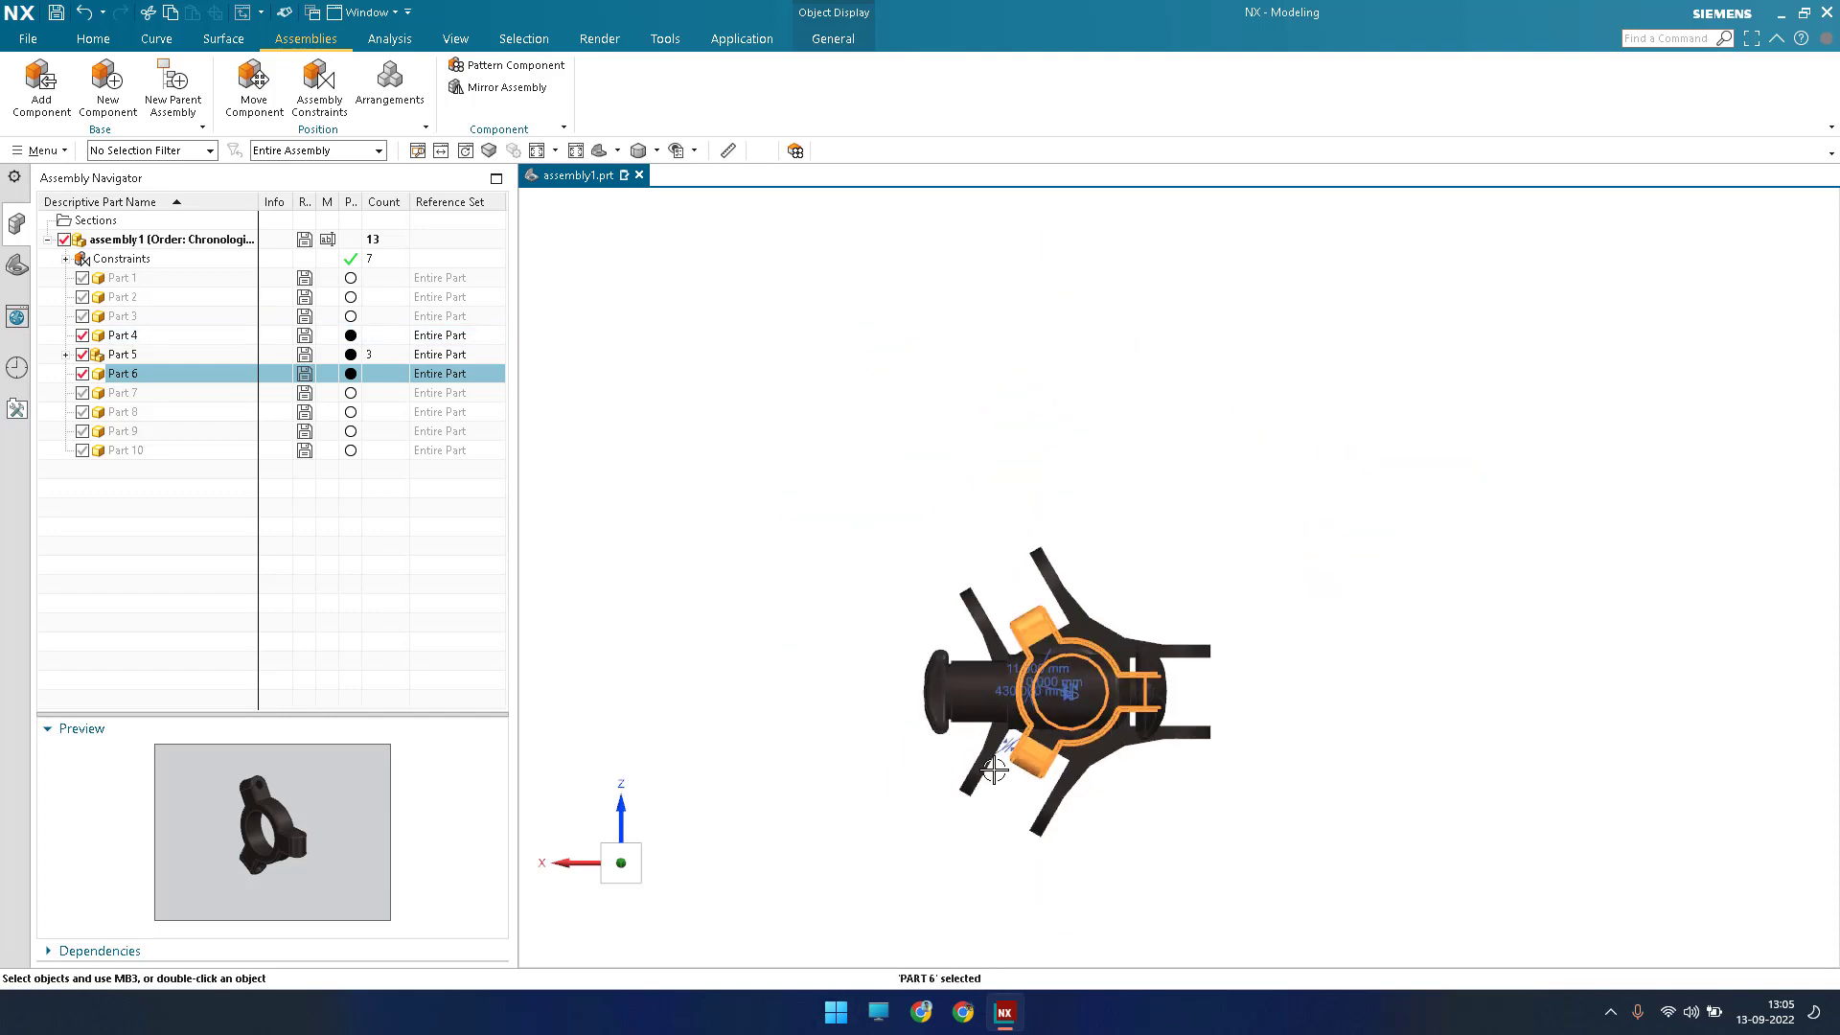
# Clear the Part 6 selection, show the hidden Part 8 and inspect its forked ends.
pyautogui.moveTo(995, 769); pyautogui.dragTo(1035, 665, button='middle')
pyautogui.scroll(-3, 1032, 683)
pyautogui.keyDown('shift'); pyautogui.moveTo(589, 889); pyautogui.dragTo(594, 757, button='middle'); pyautogui.keyUp('shift')
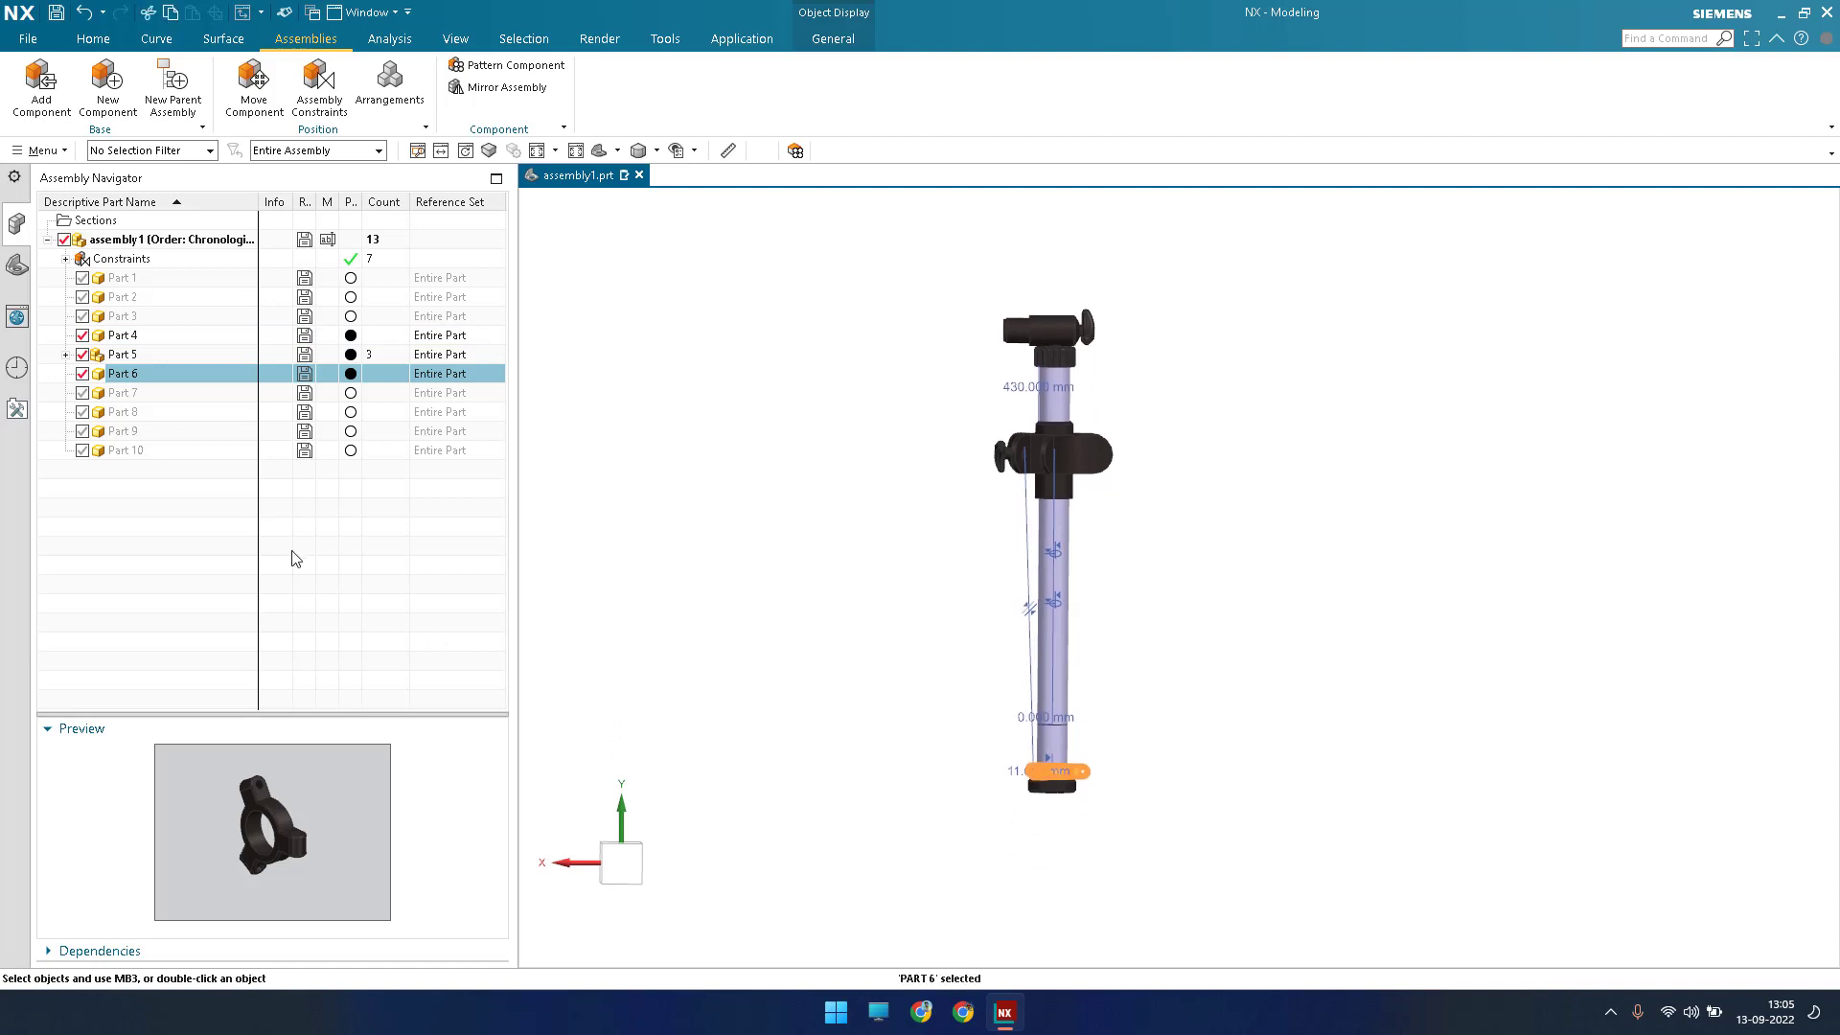
pyautogui.press('Escape')
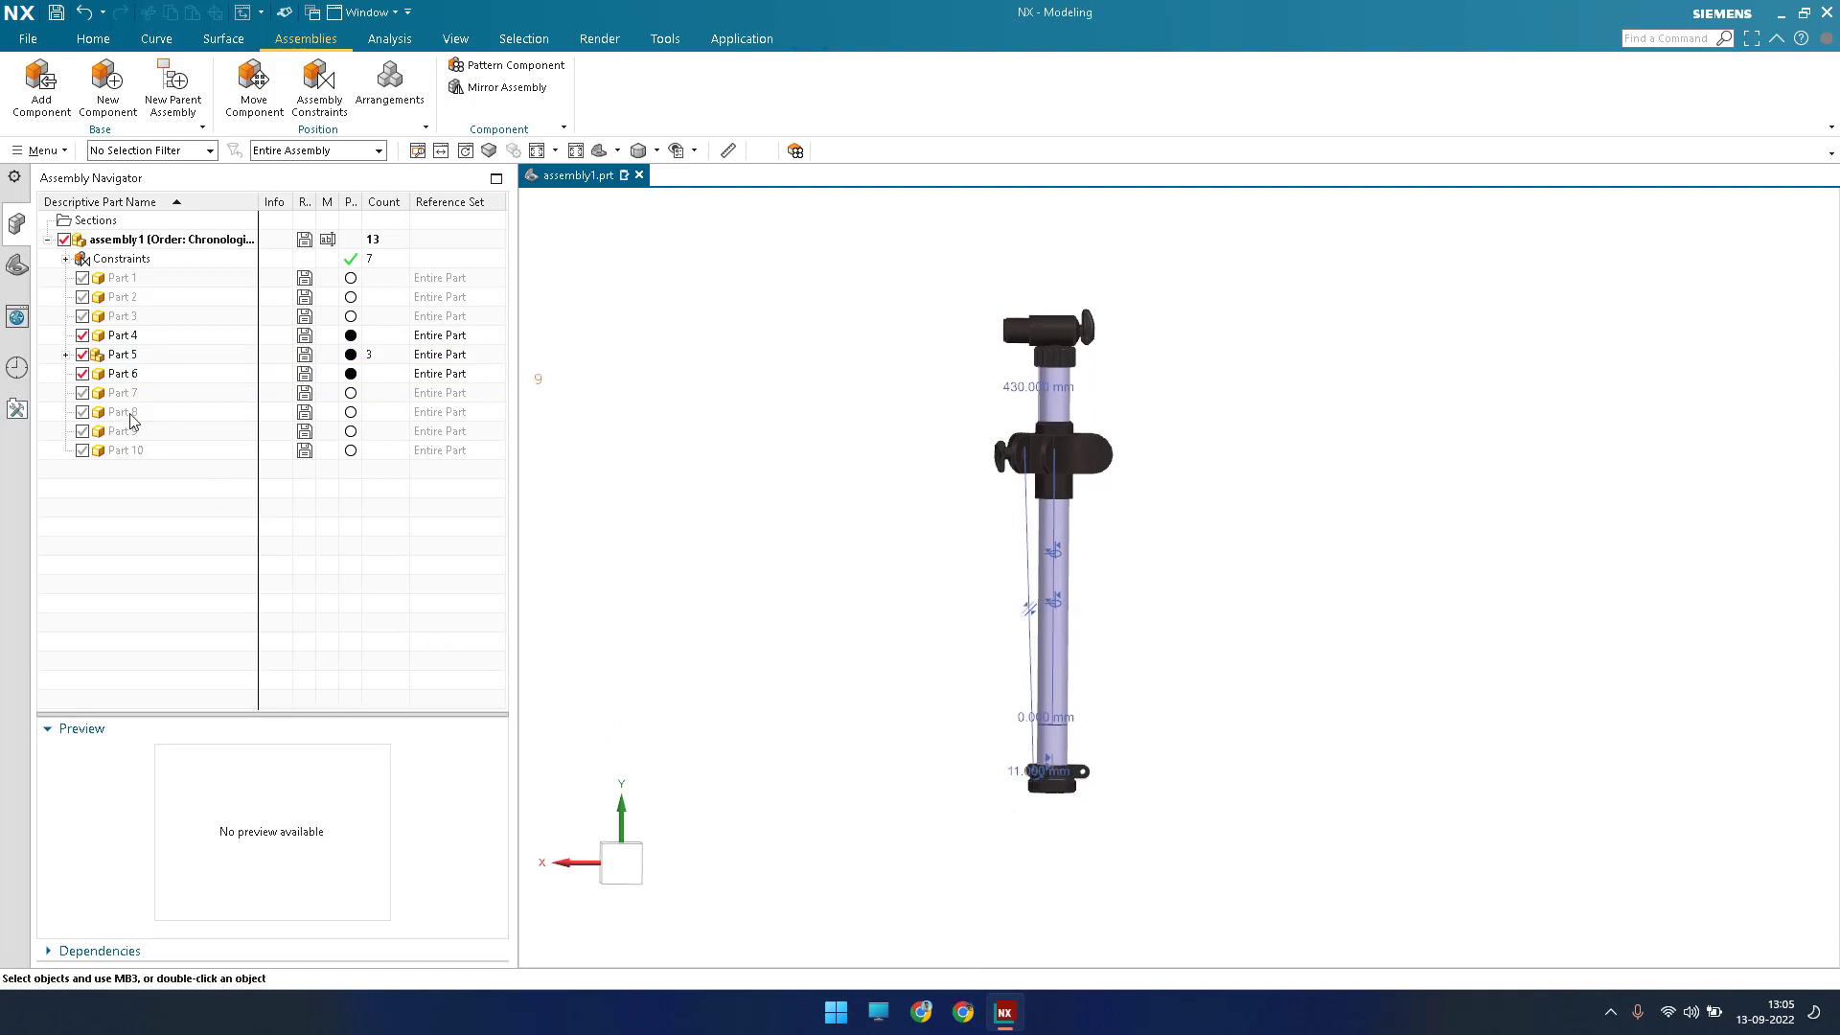
pyautogui.click(1047, 671)
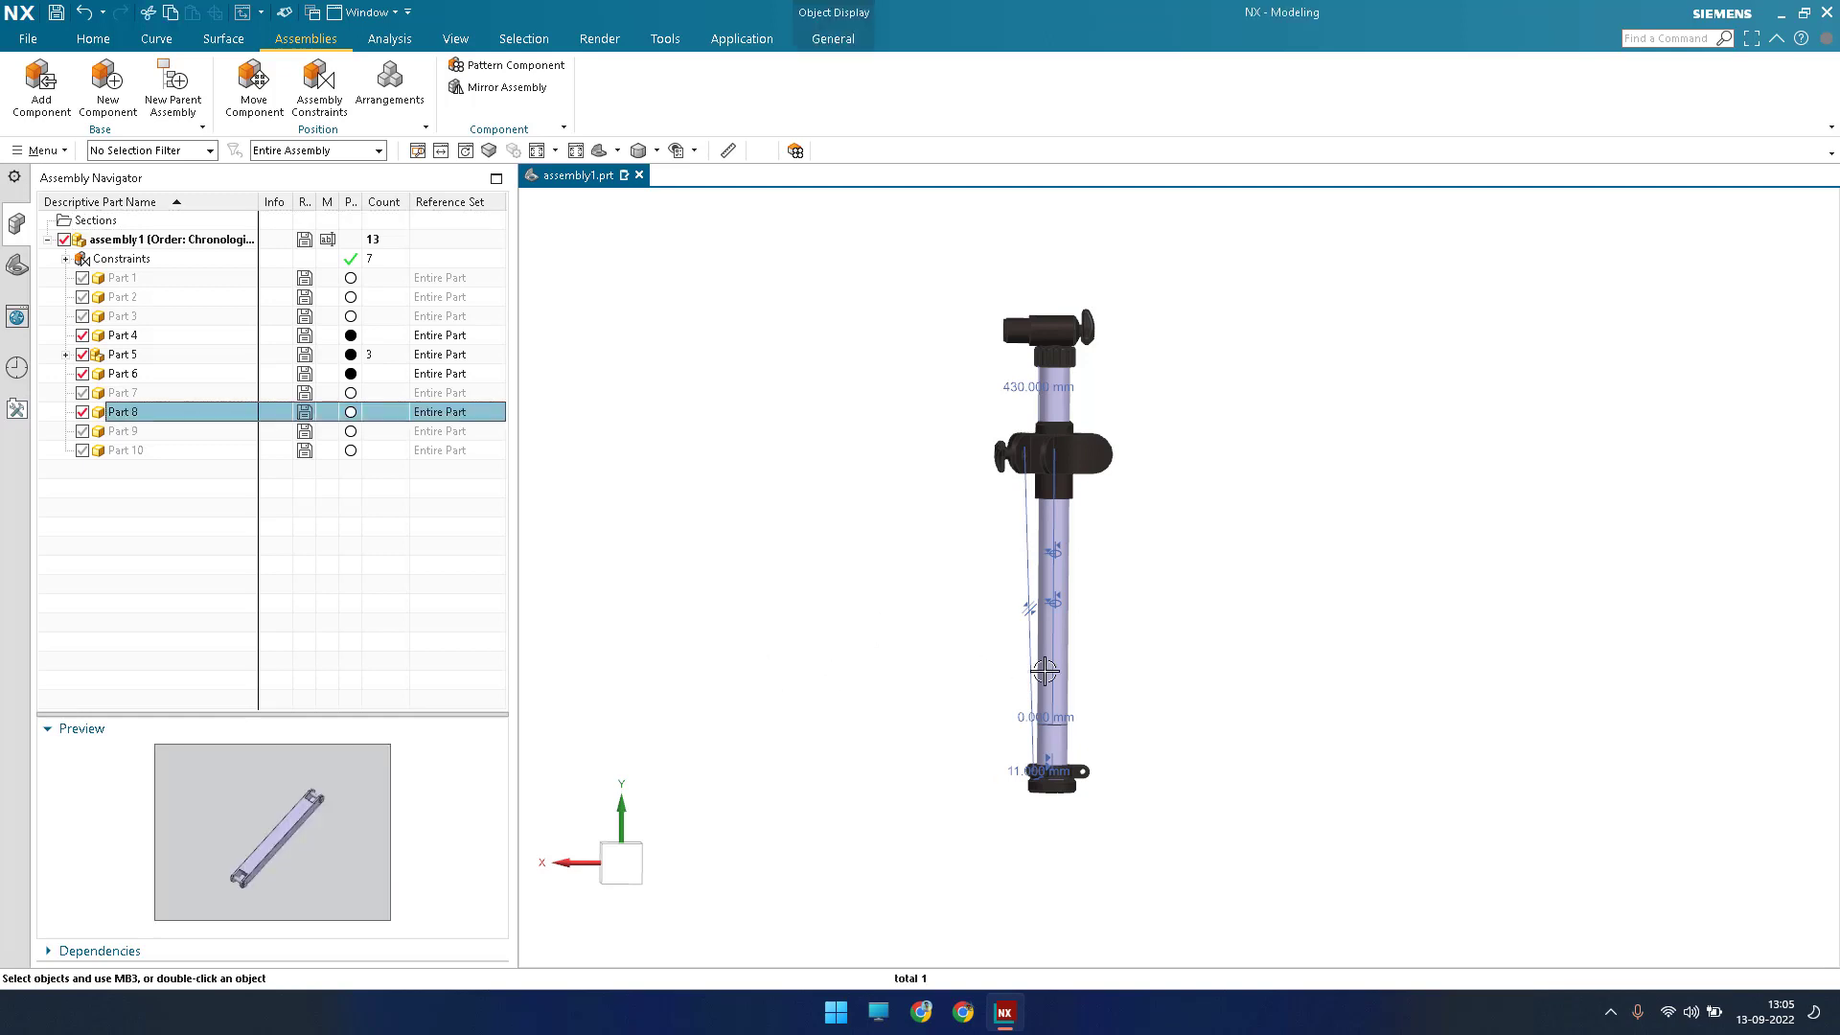
pyautogui.scroll(-2, 862, 671)
pyautogui.scroll(6, 819, 623)
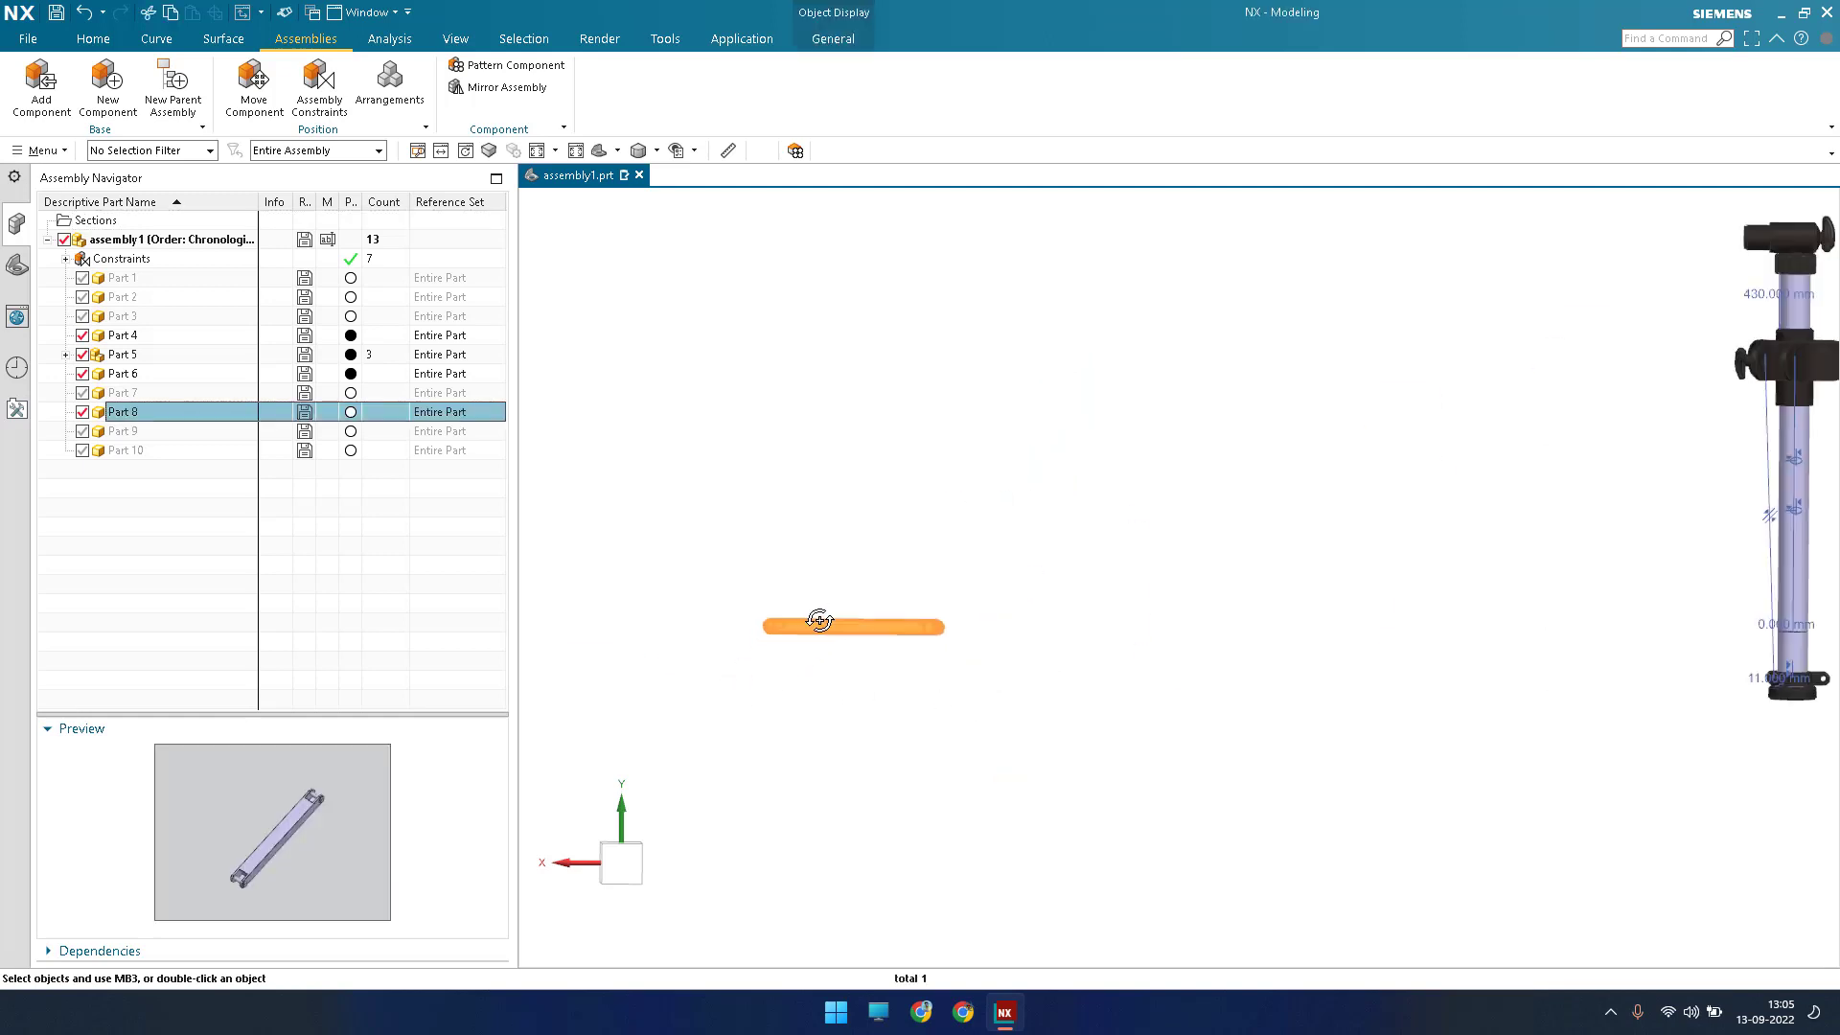
pyautogui.moveTo(891, 614); pyautogui.dragTo(747, 661, button='middle')
pyautogui.scroll(-7, 748, 662)
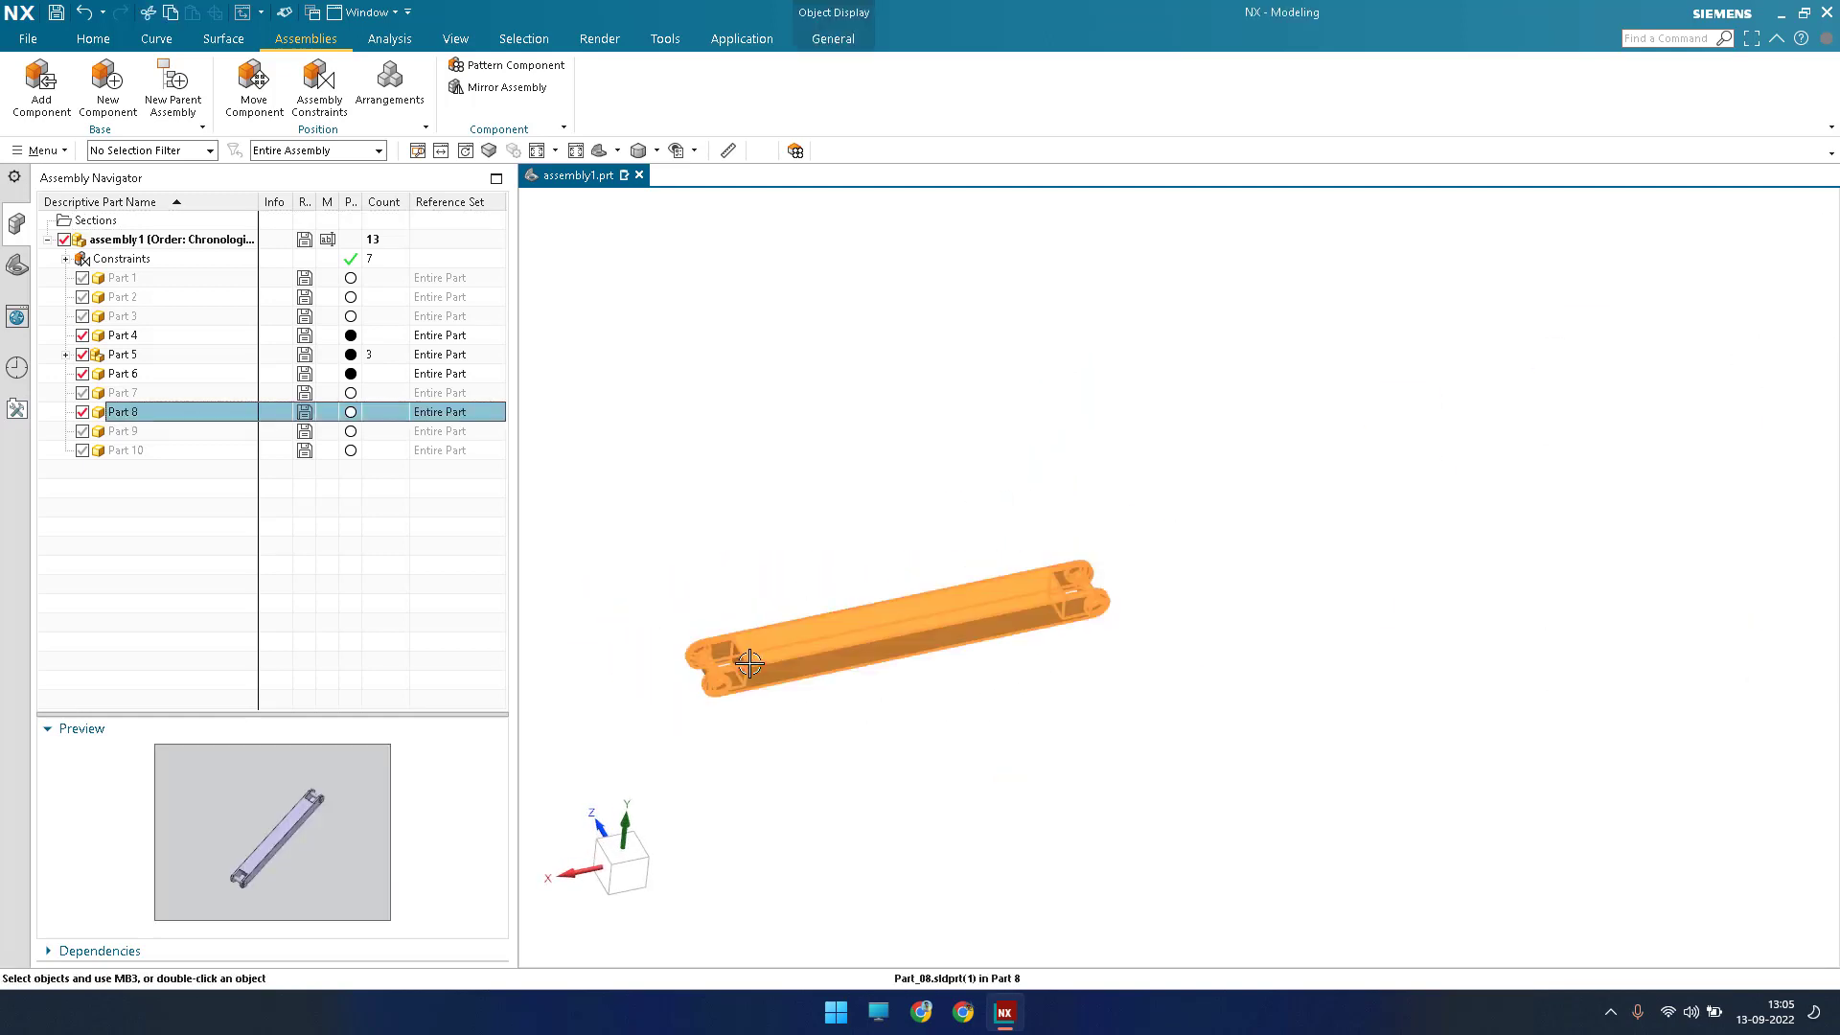
# Start Move Component on Part 8 and place it beside the tube's lower end near Part 6.
pyautogui.scroll(10, 1267, 495)
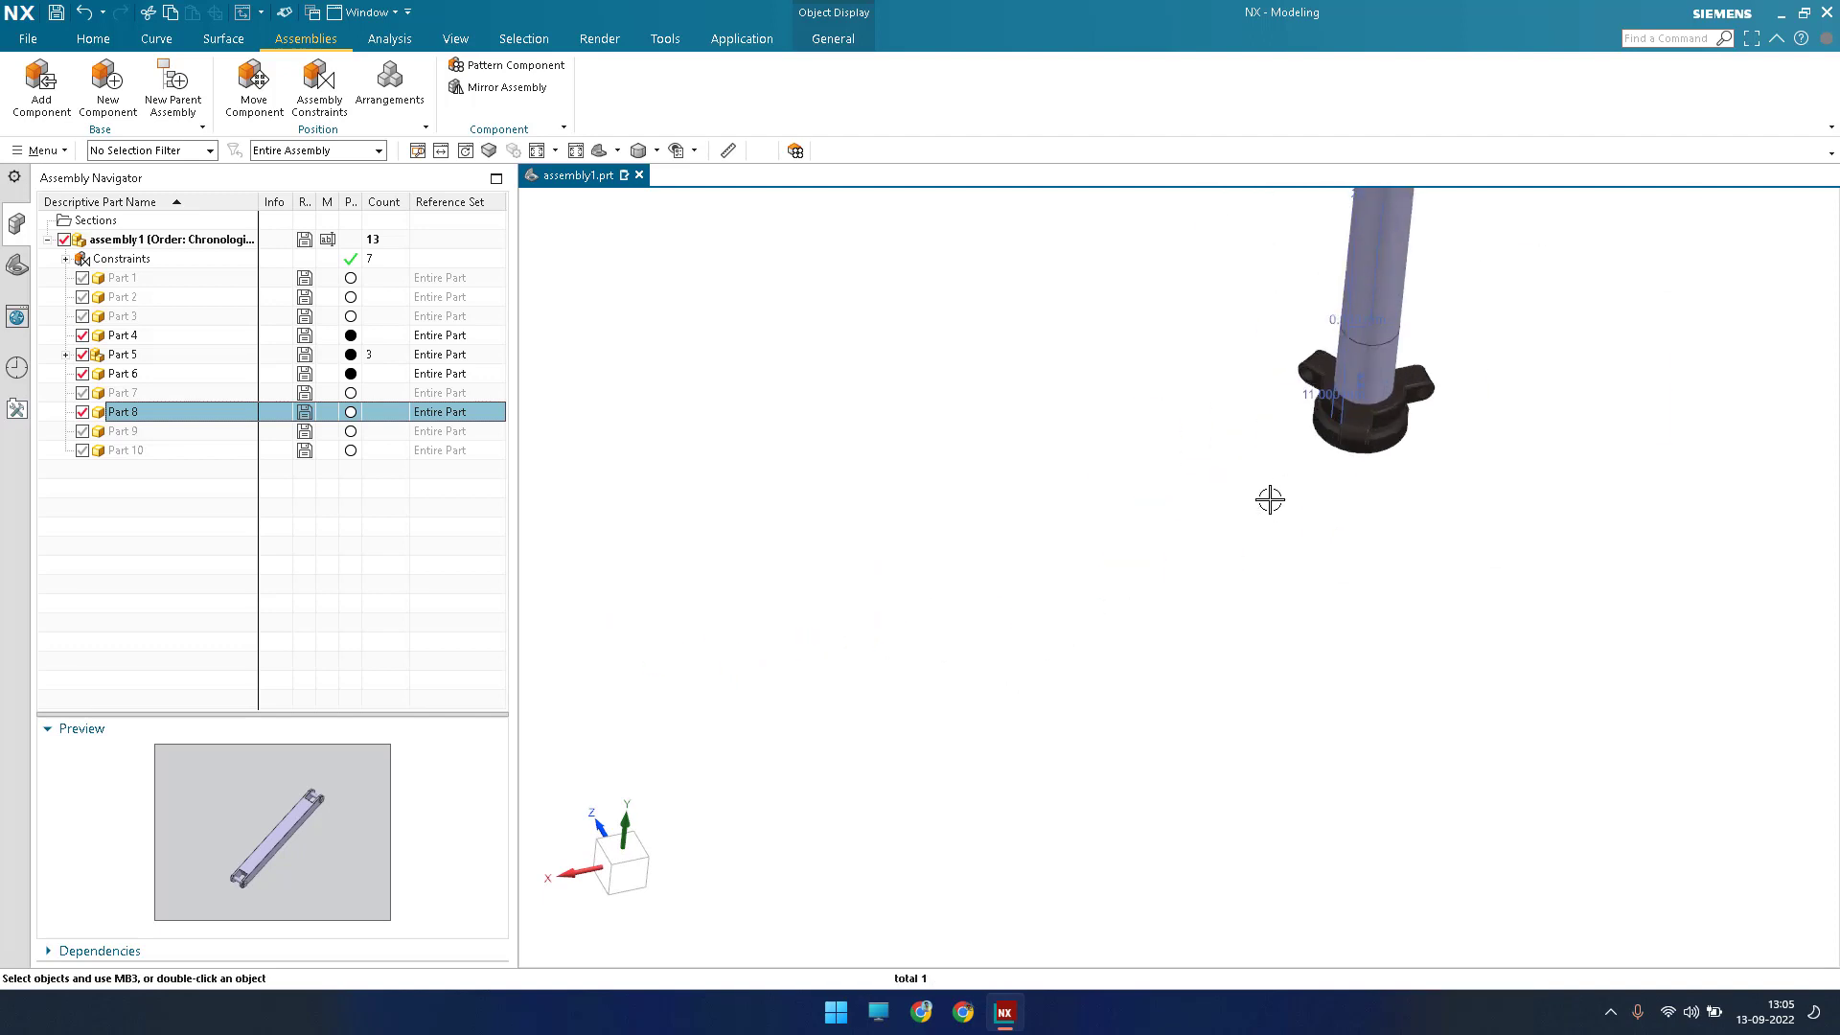
pyautogui.scroll(-15, 879, 610)
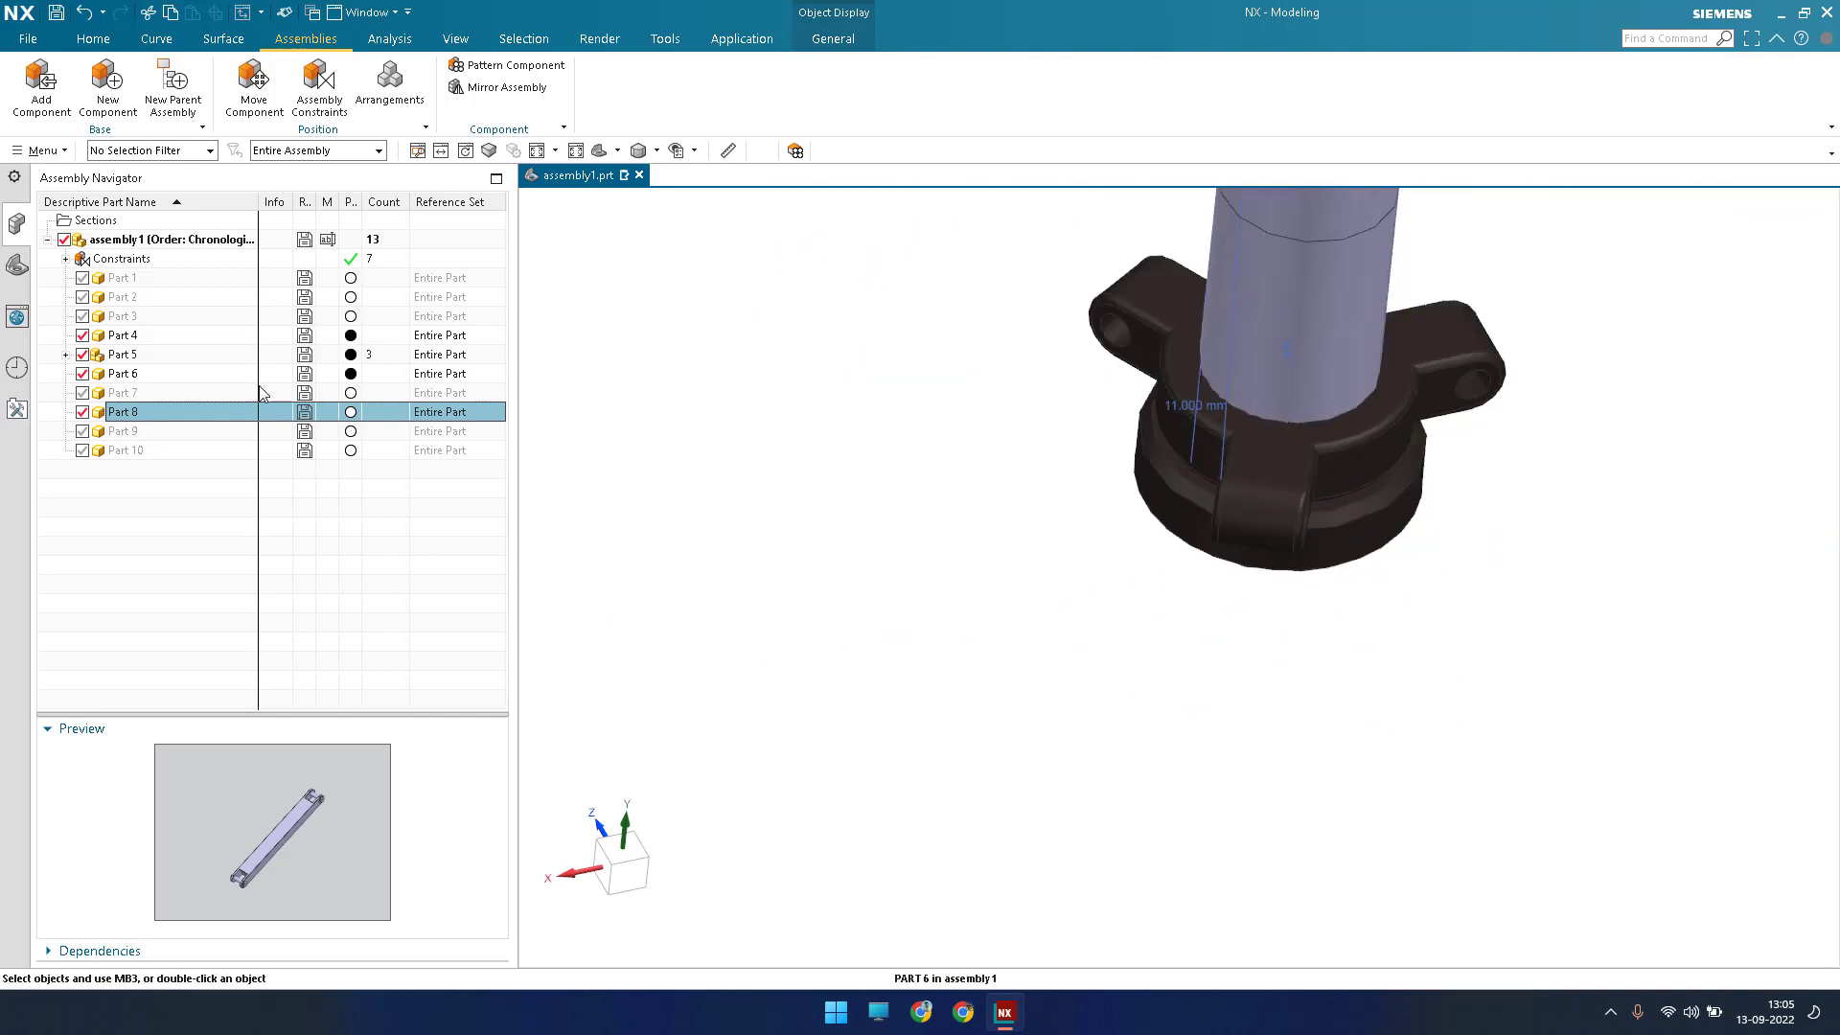
pyautogui.rightClick(218, 413)
pyautogui.click(326, 393)
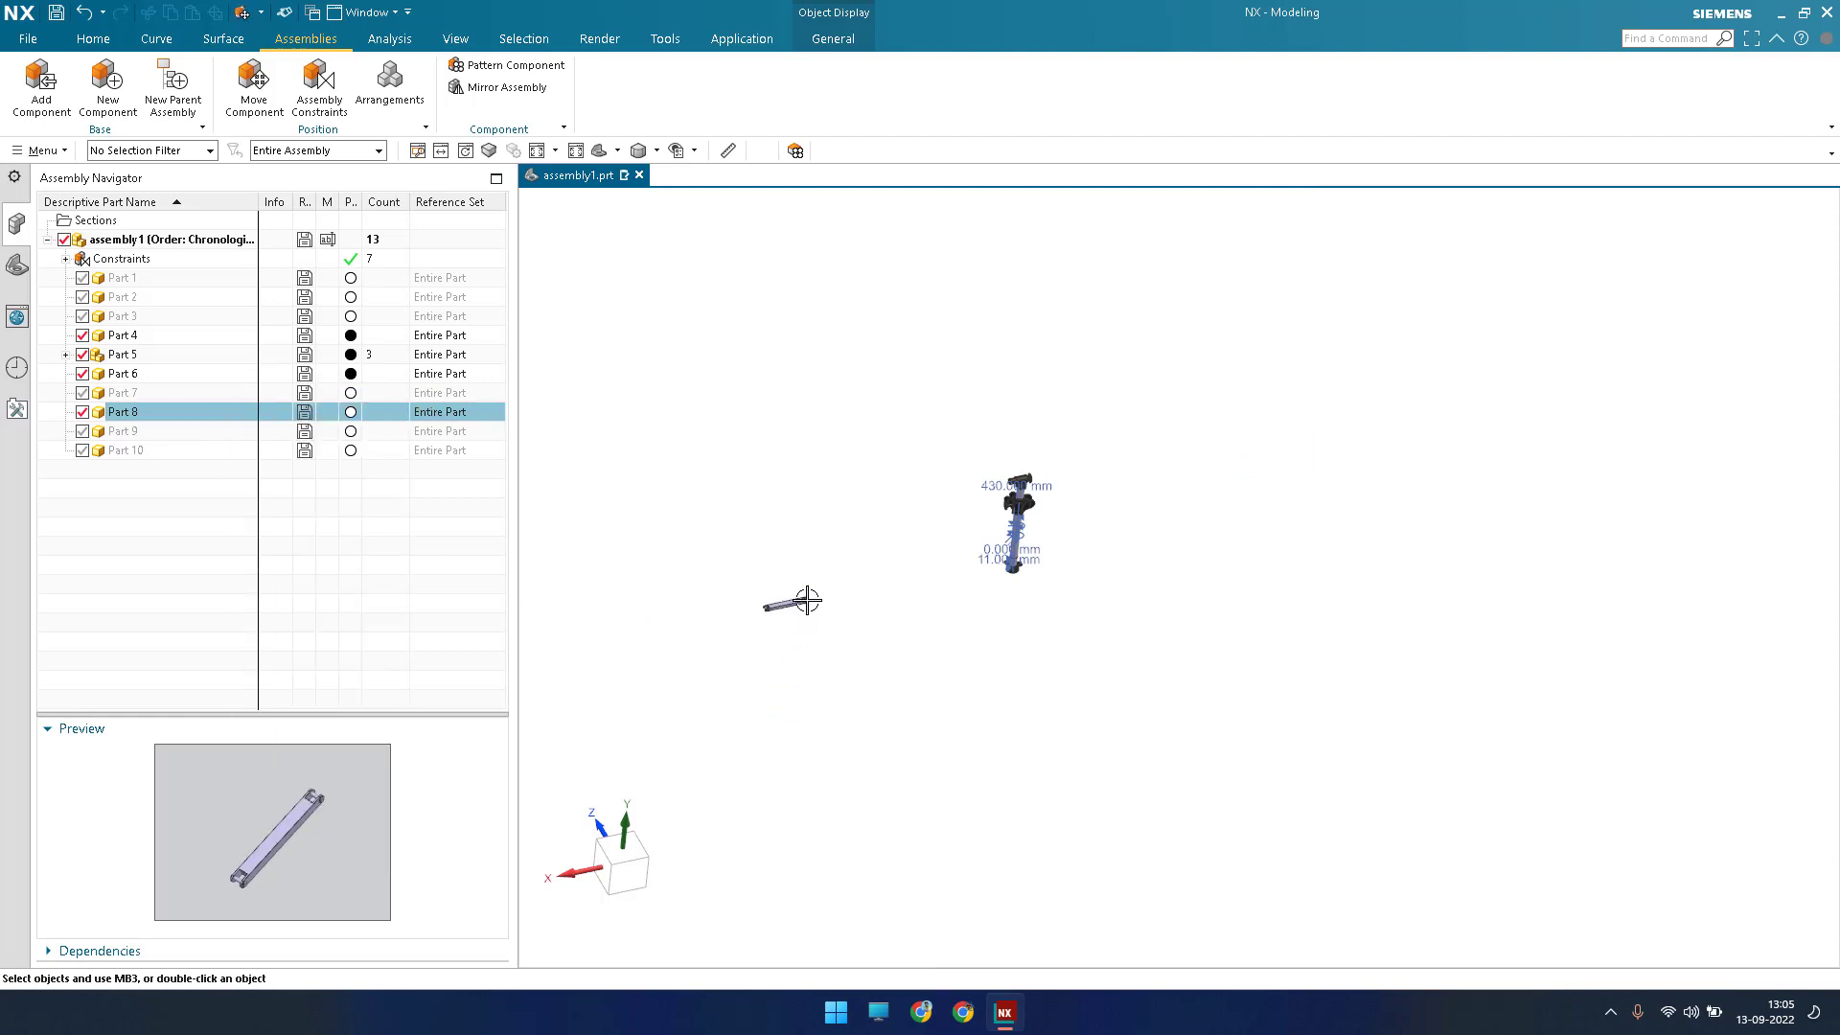
pyautogui.hotkey('ctrl', 't')
pyautogui.scroll(5, 1199, 555)
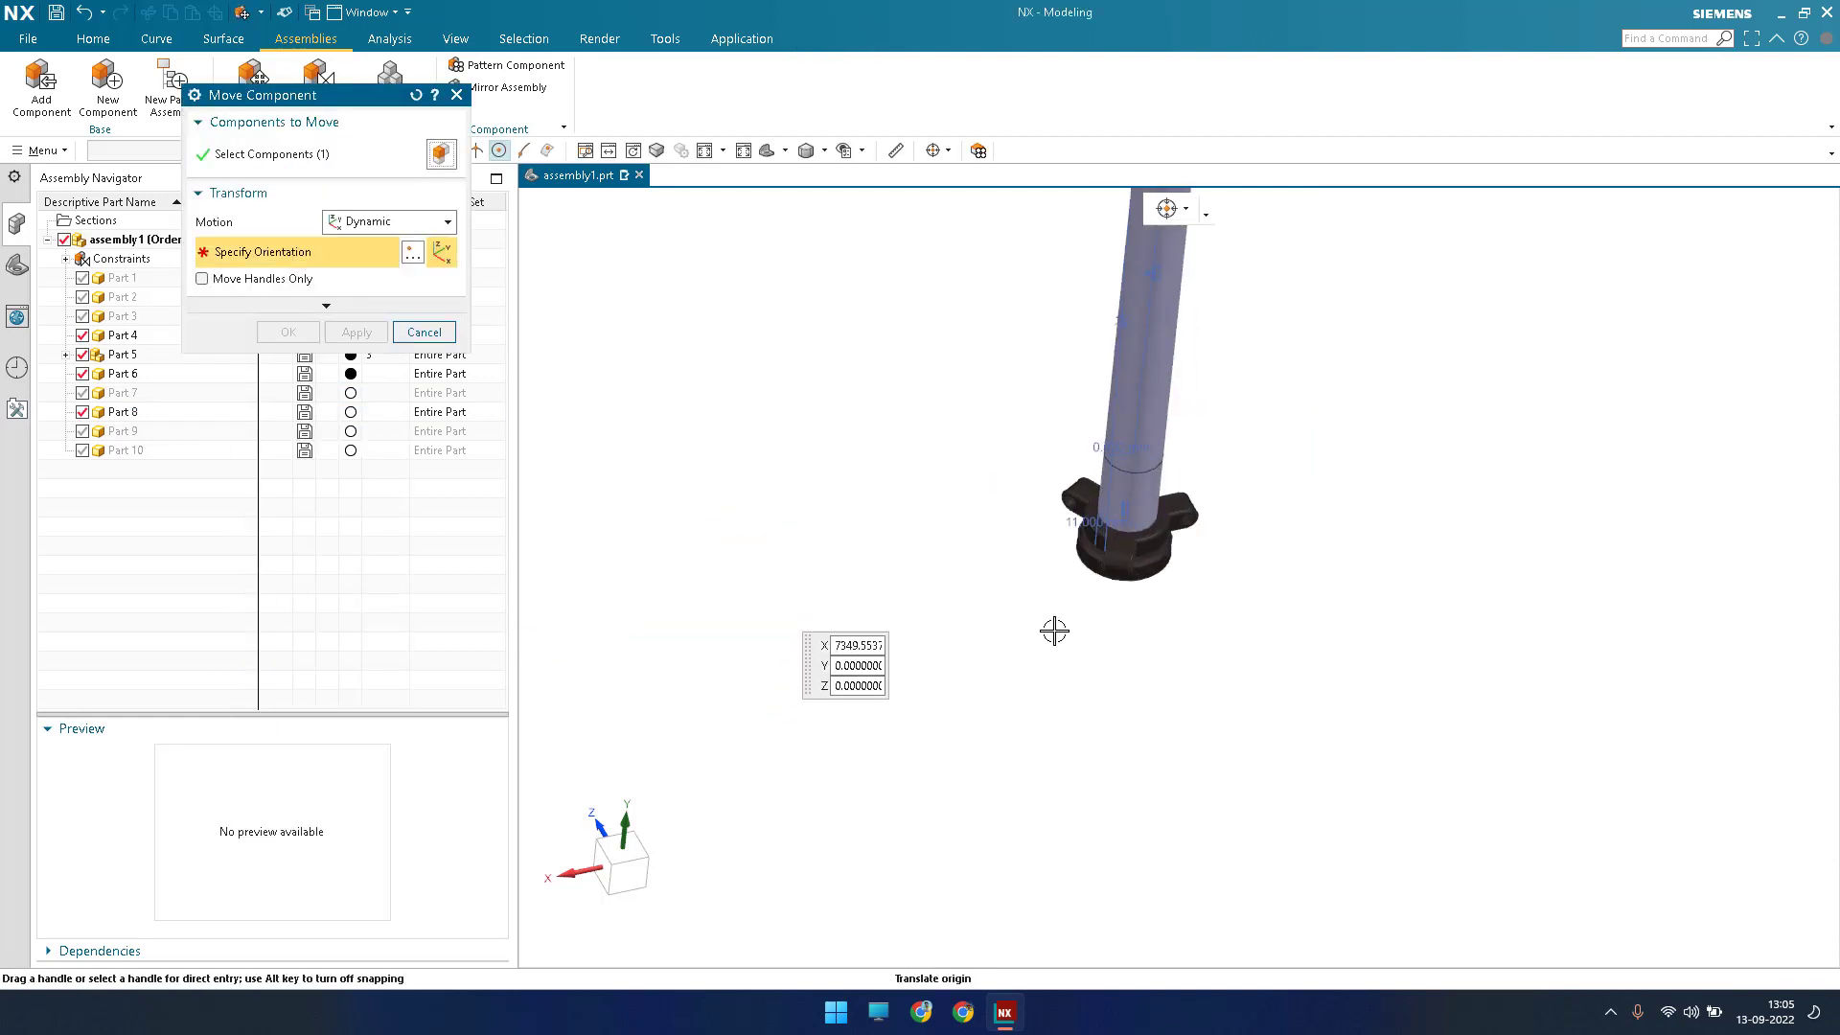
pyautogui.scroll(5, 1049, 599)
pyautogui.click(966, 599)
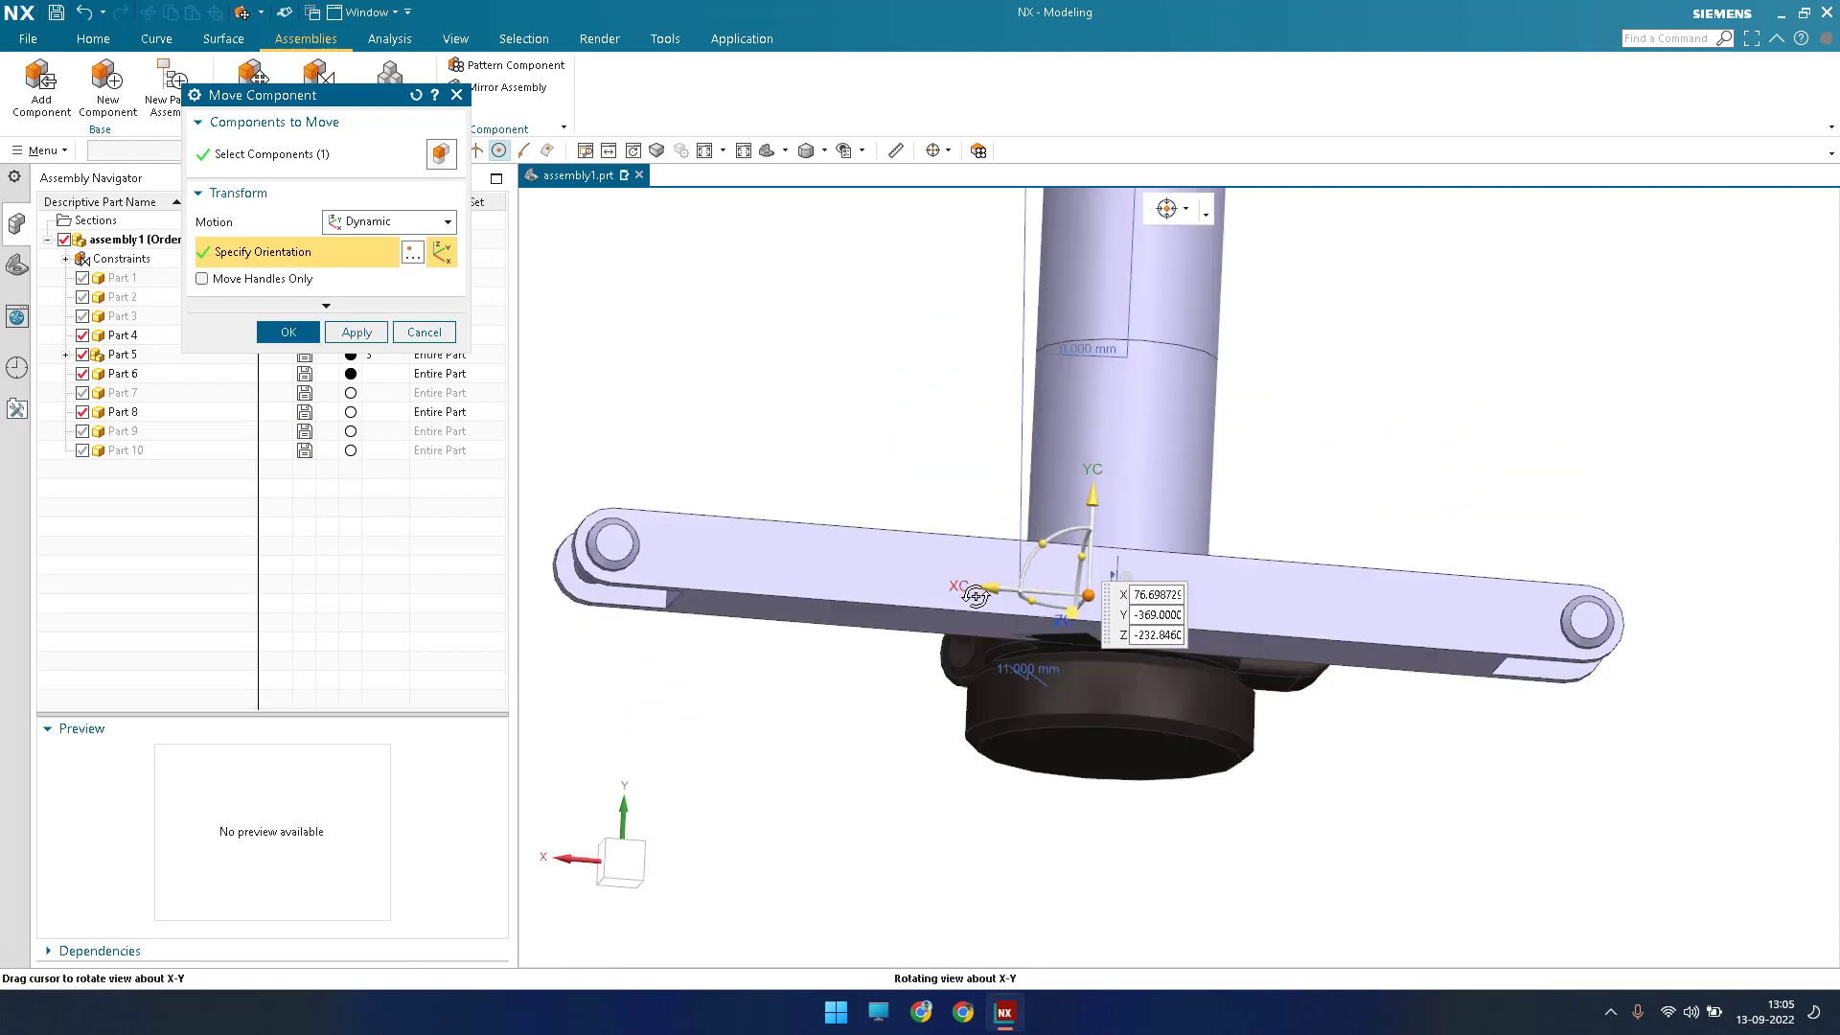
# Shift Part 8 along XC clear of the tube, rotate it towards a Part 6 lug and accept the move.
pyautogui.moveTo(976, 596); pyautogui.dragTo(469, 542, button='middle')
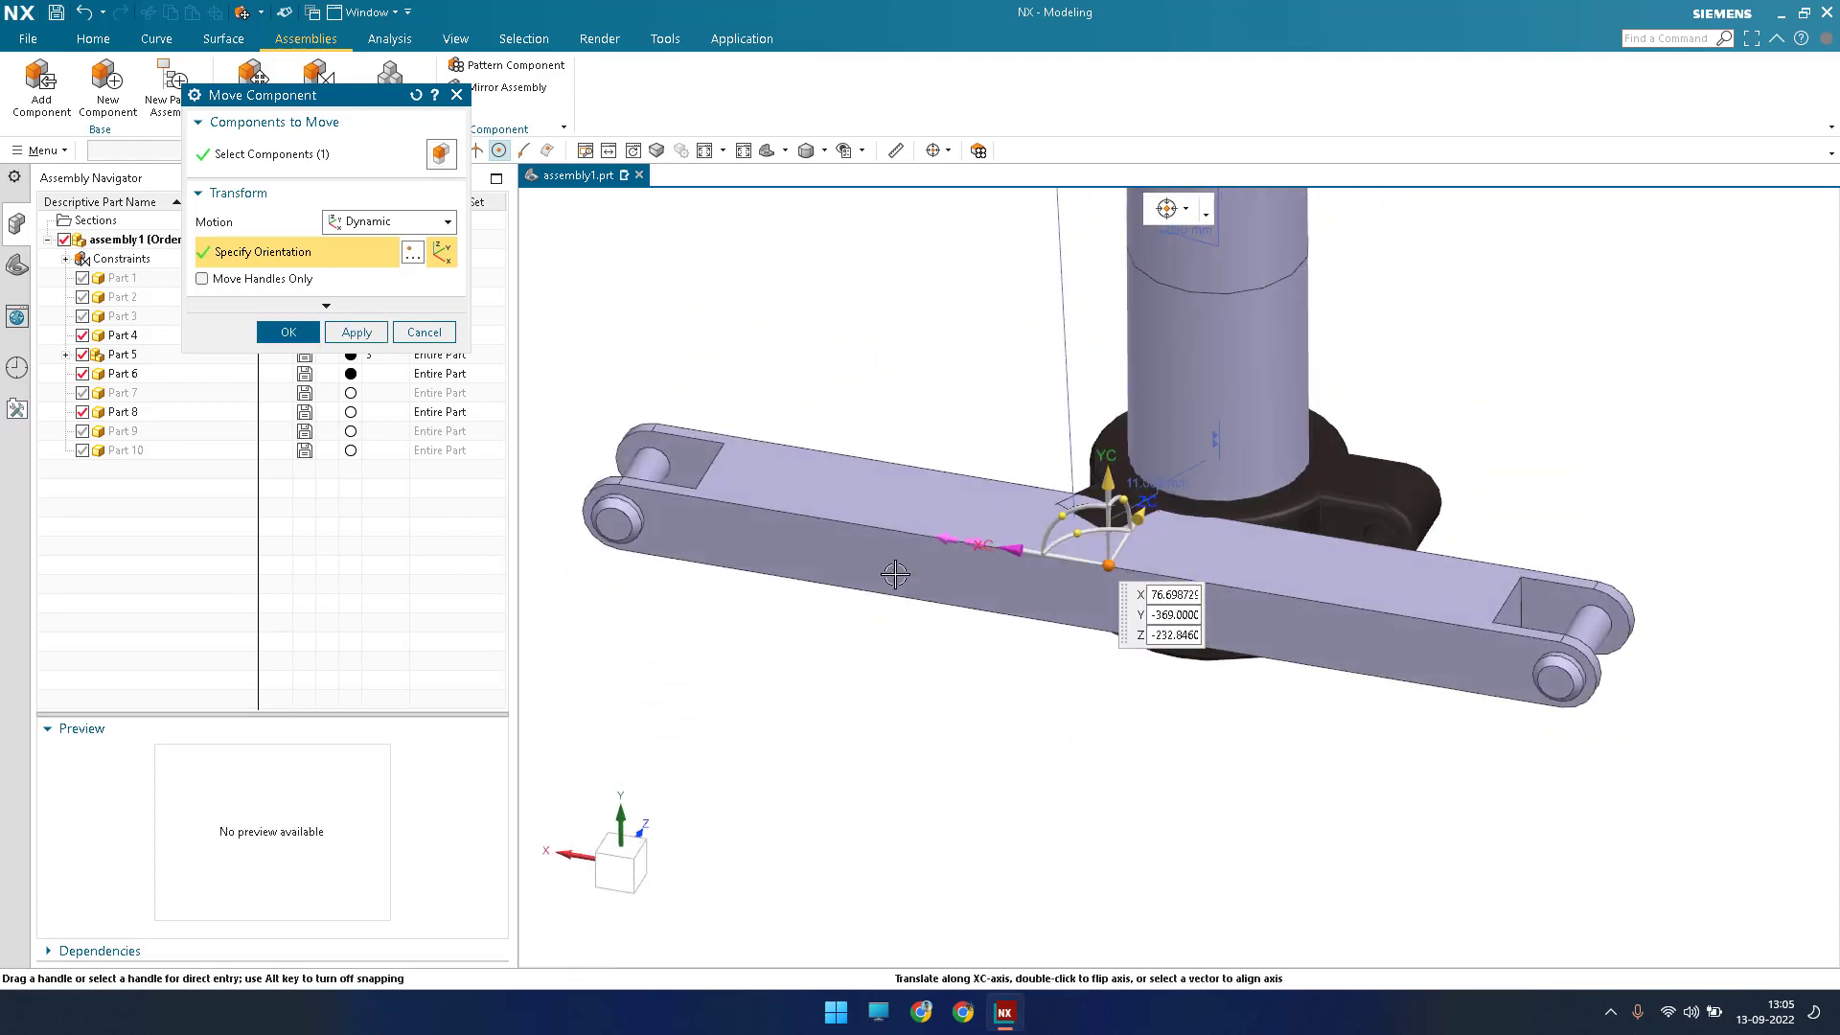
pyautogui.moveTo(1014, 550); pyautogui.dragTo(744, 522)
pyautogui.scroll(-3, 1071, 573)
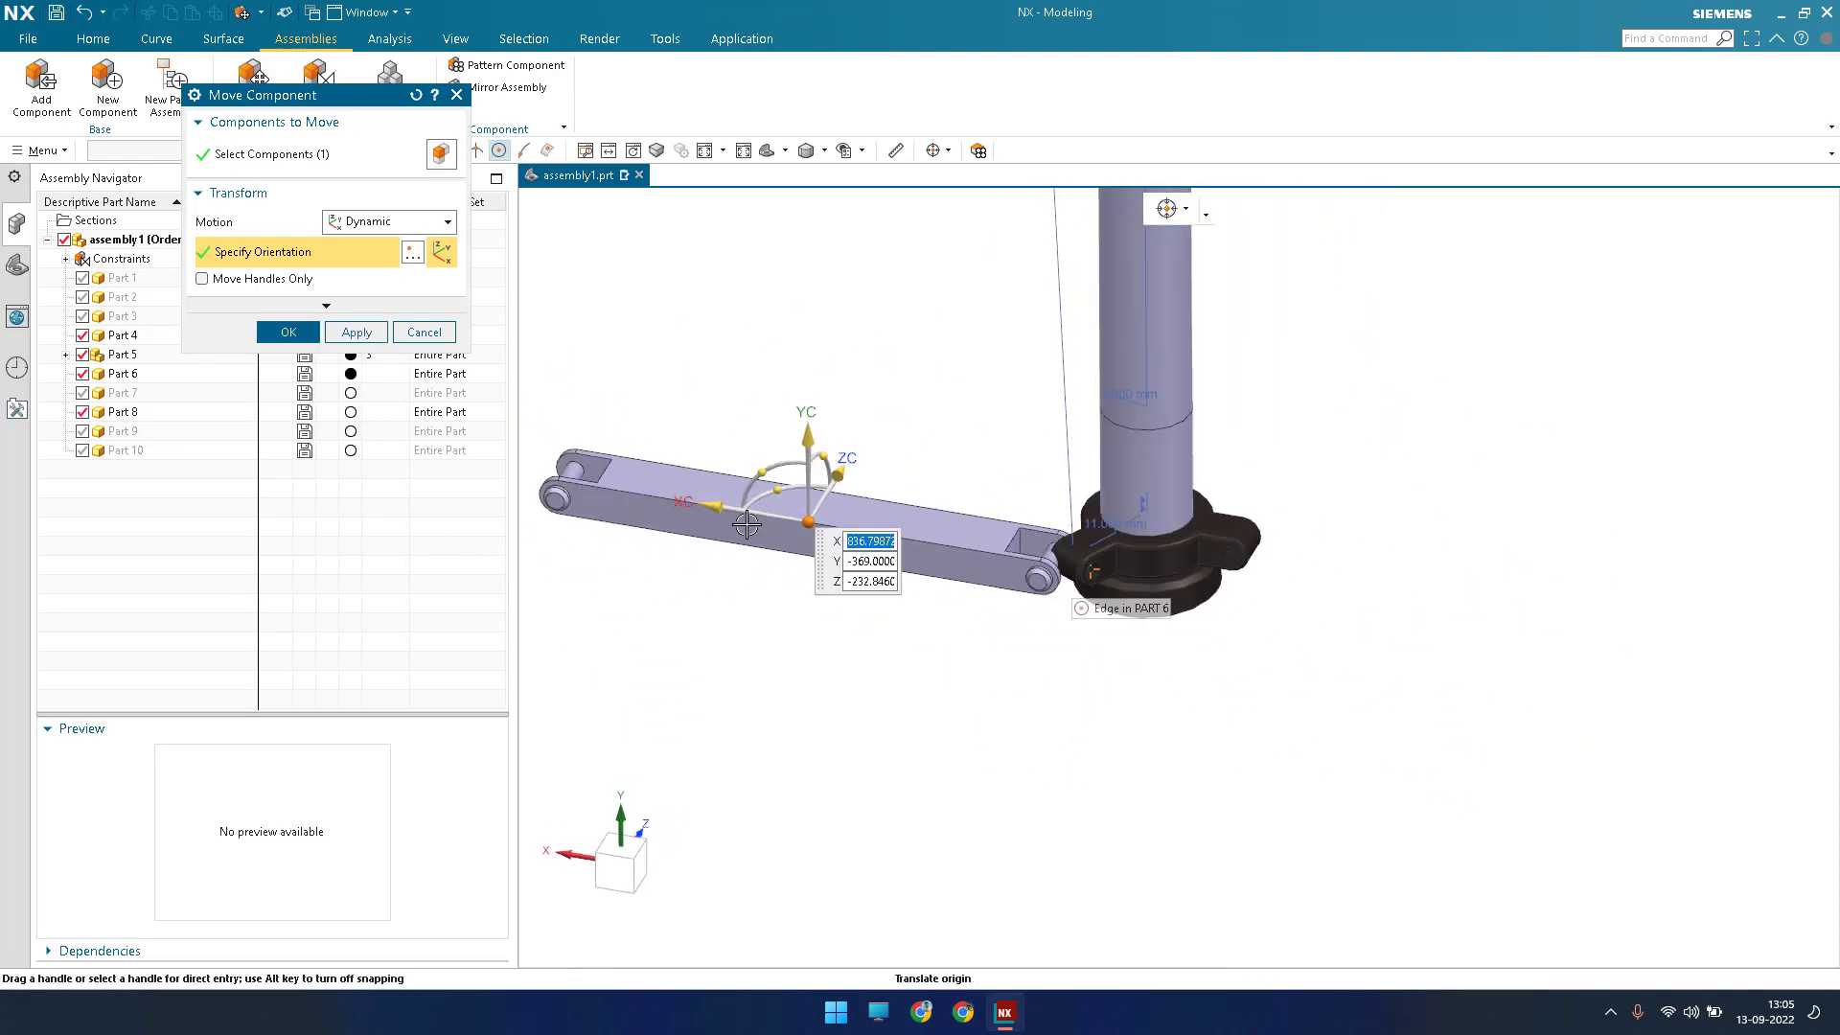
pyautogui.click(335, 103)
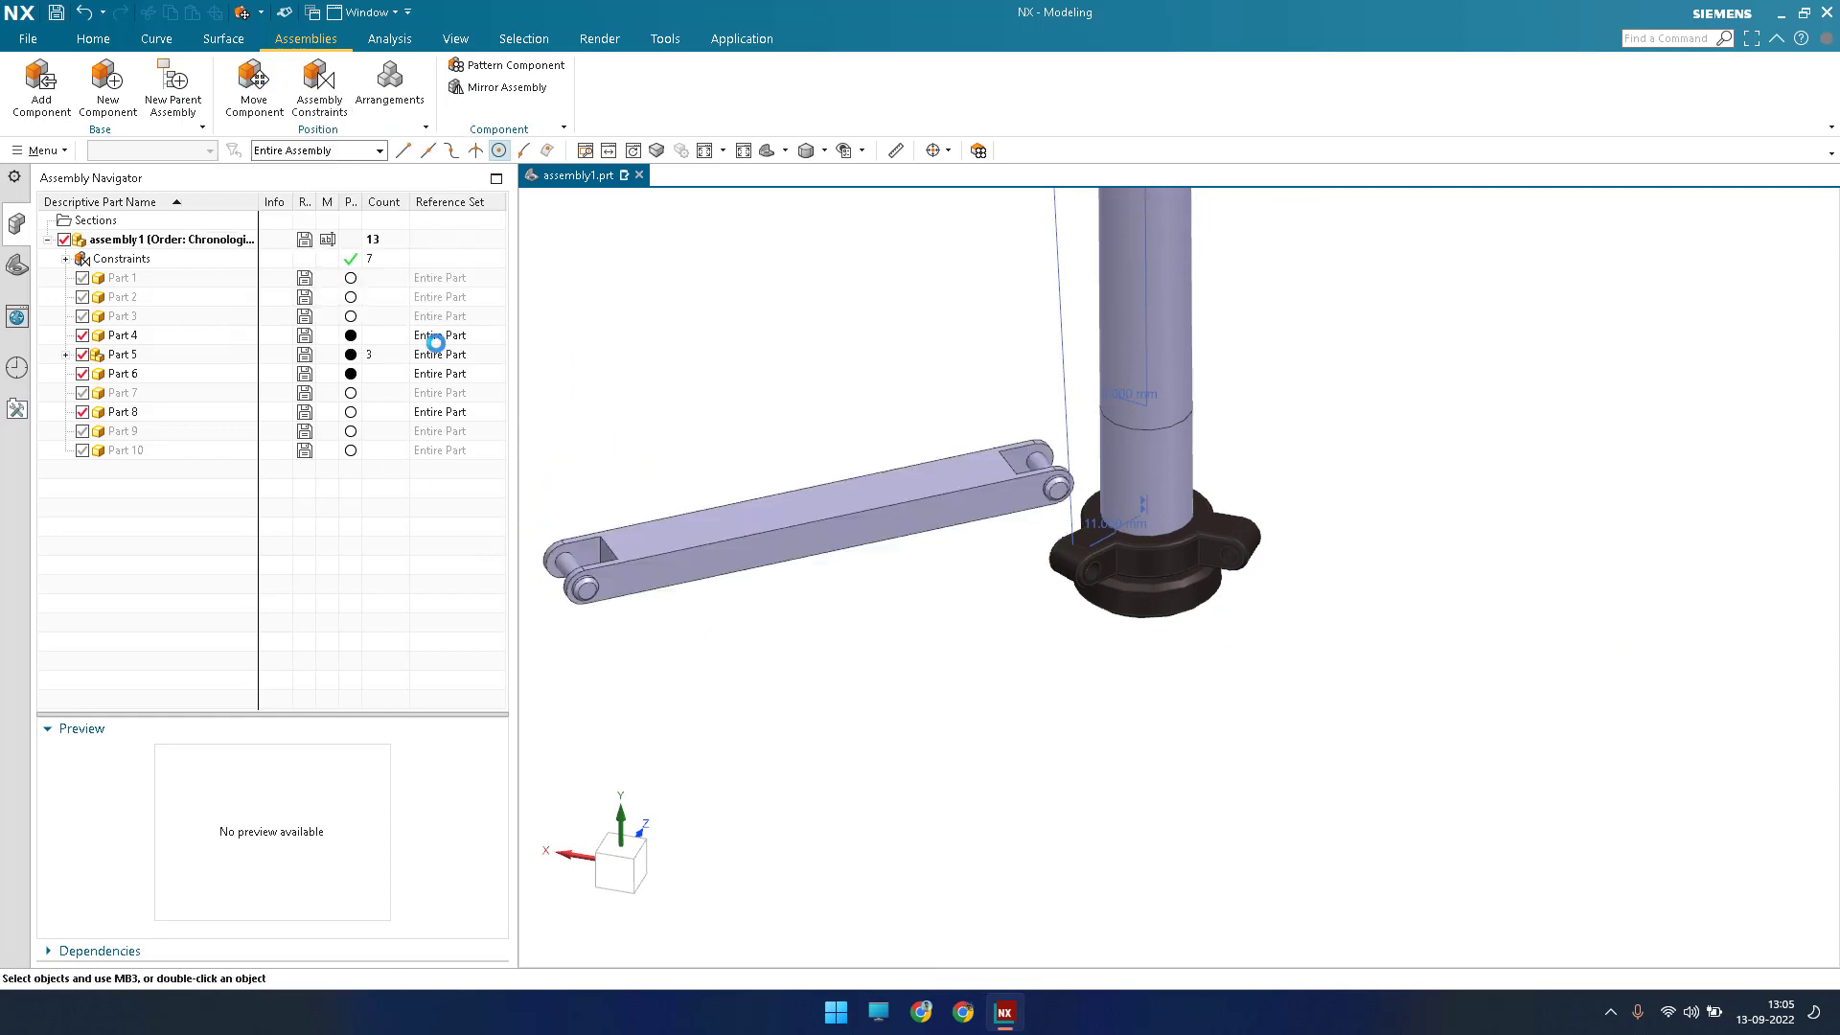
# Add a Touch/Align constraint between the centreline of Part 8's end pin and the hole in Part 6's nearby lug.
pyautogui.hotkey('ctrl', 'shift', 'c')
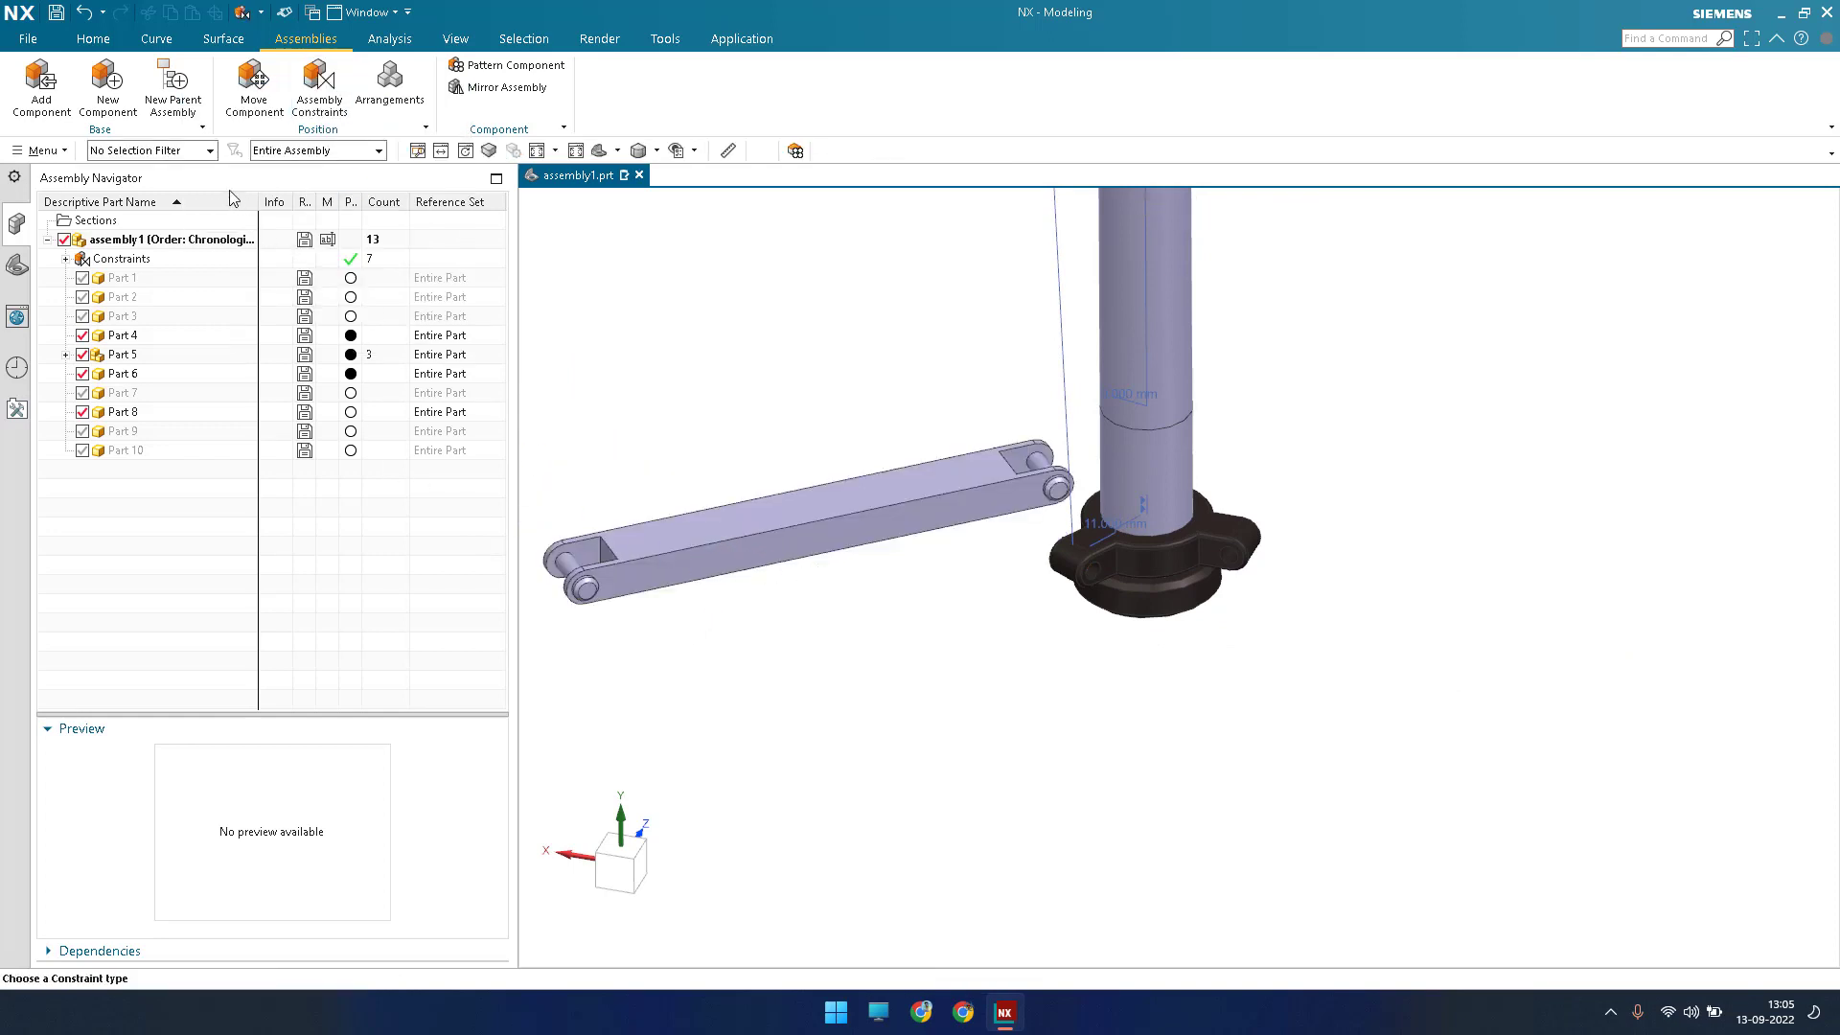
pyautogui.click(224, 187)
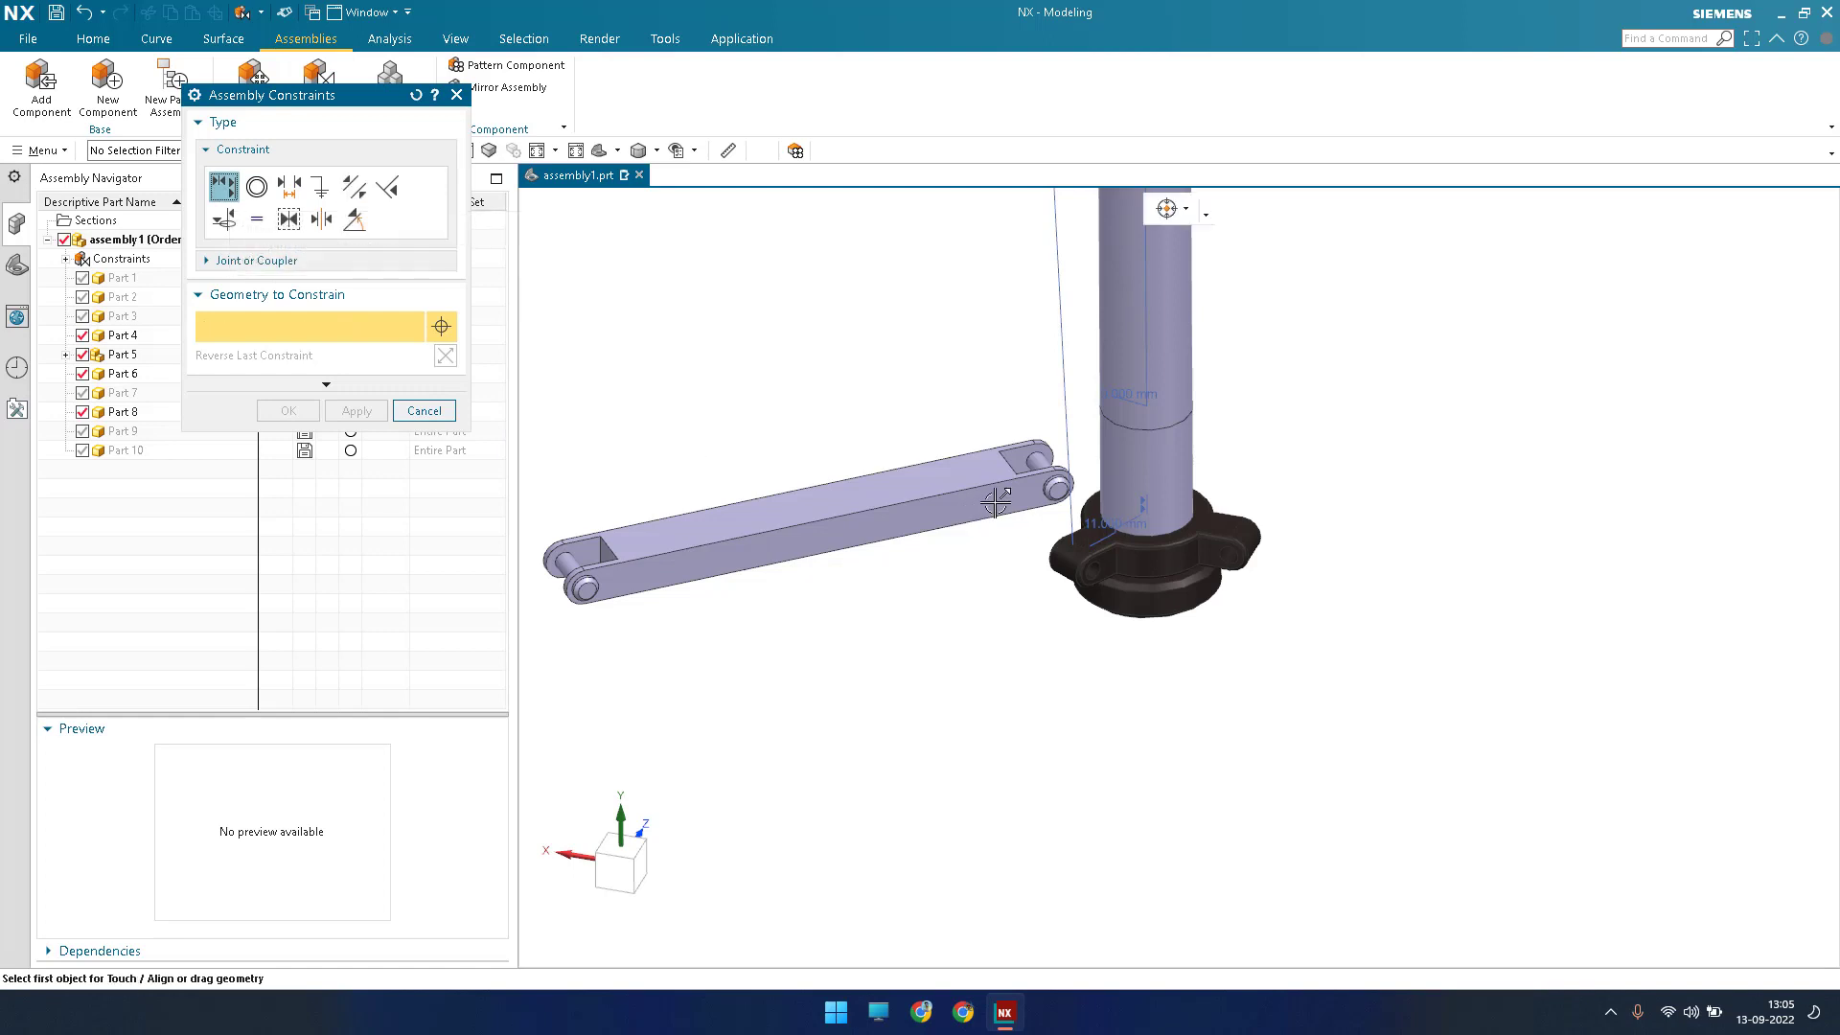
pyautogui.scroll(5, 966, 465)
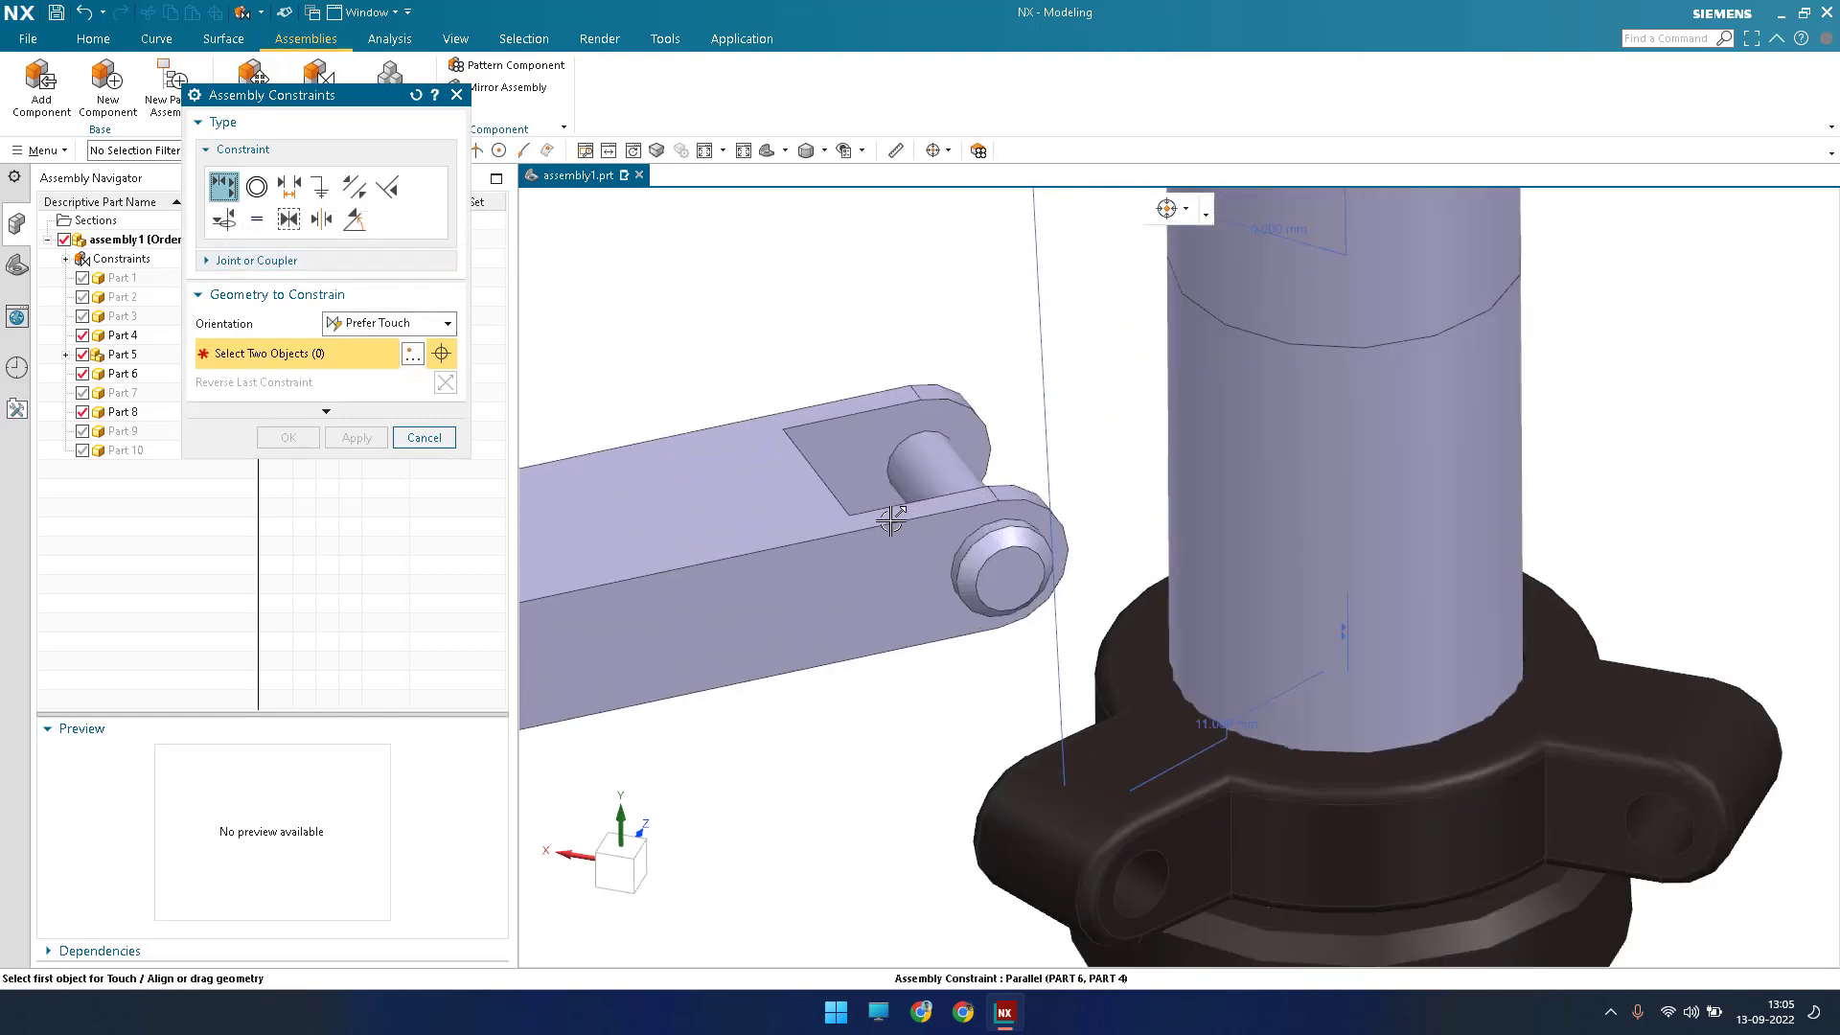
pyautogui.click(1058, 634)
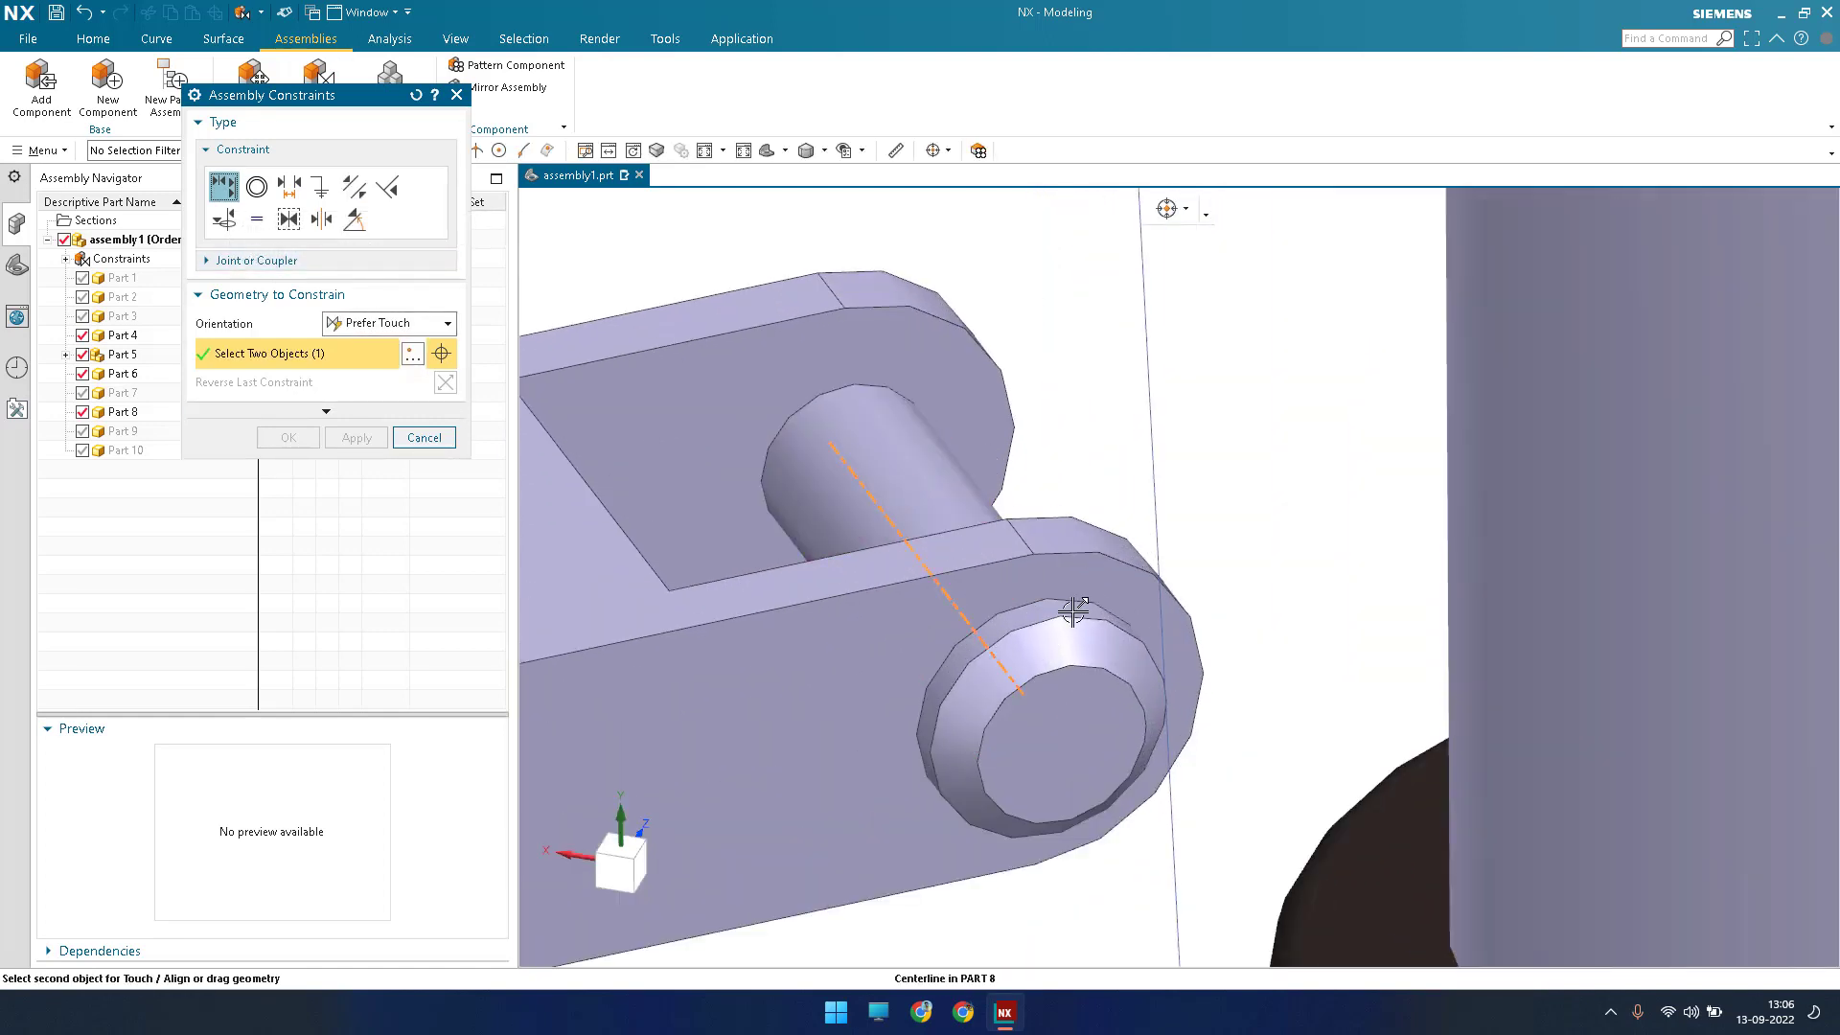
pyautogui.scroll(-5, 1058, 614)
pyautogui.scroll(5, 1079, 581)
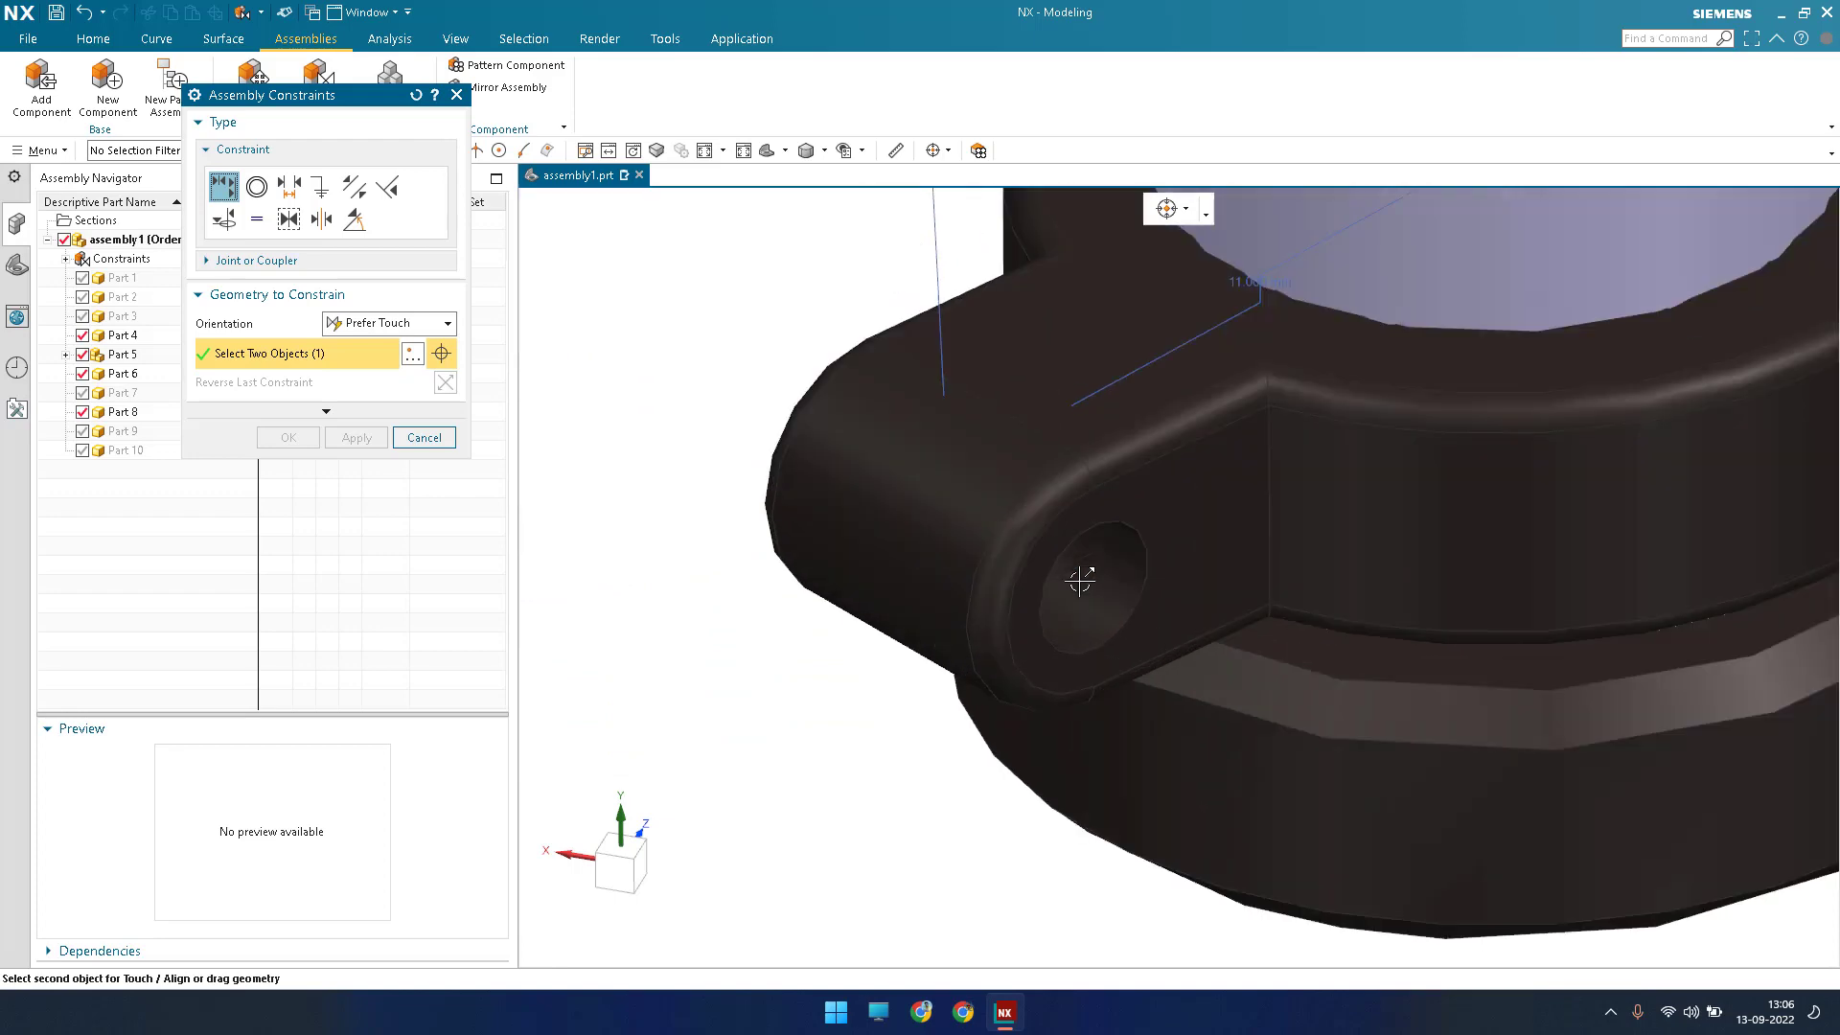
pyautogui.click(1077, 634)
pyautogui.scroll(-5, 915, 558)
pyautogui.scroll(-2, 916, 558)
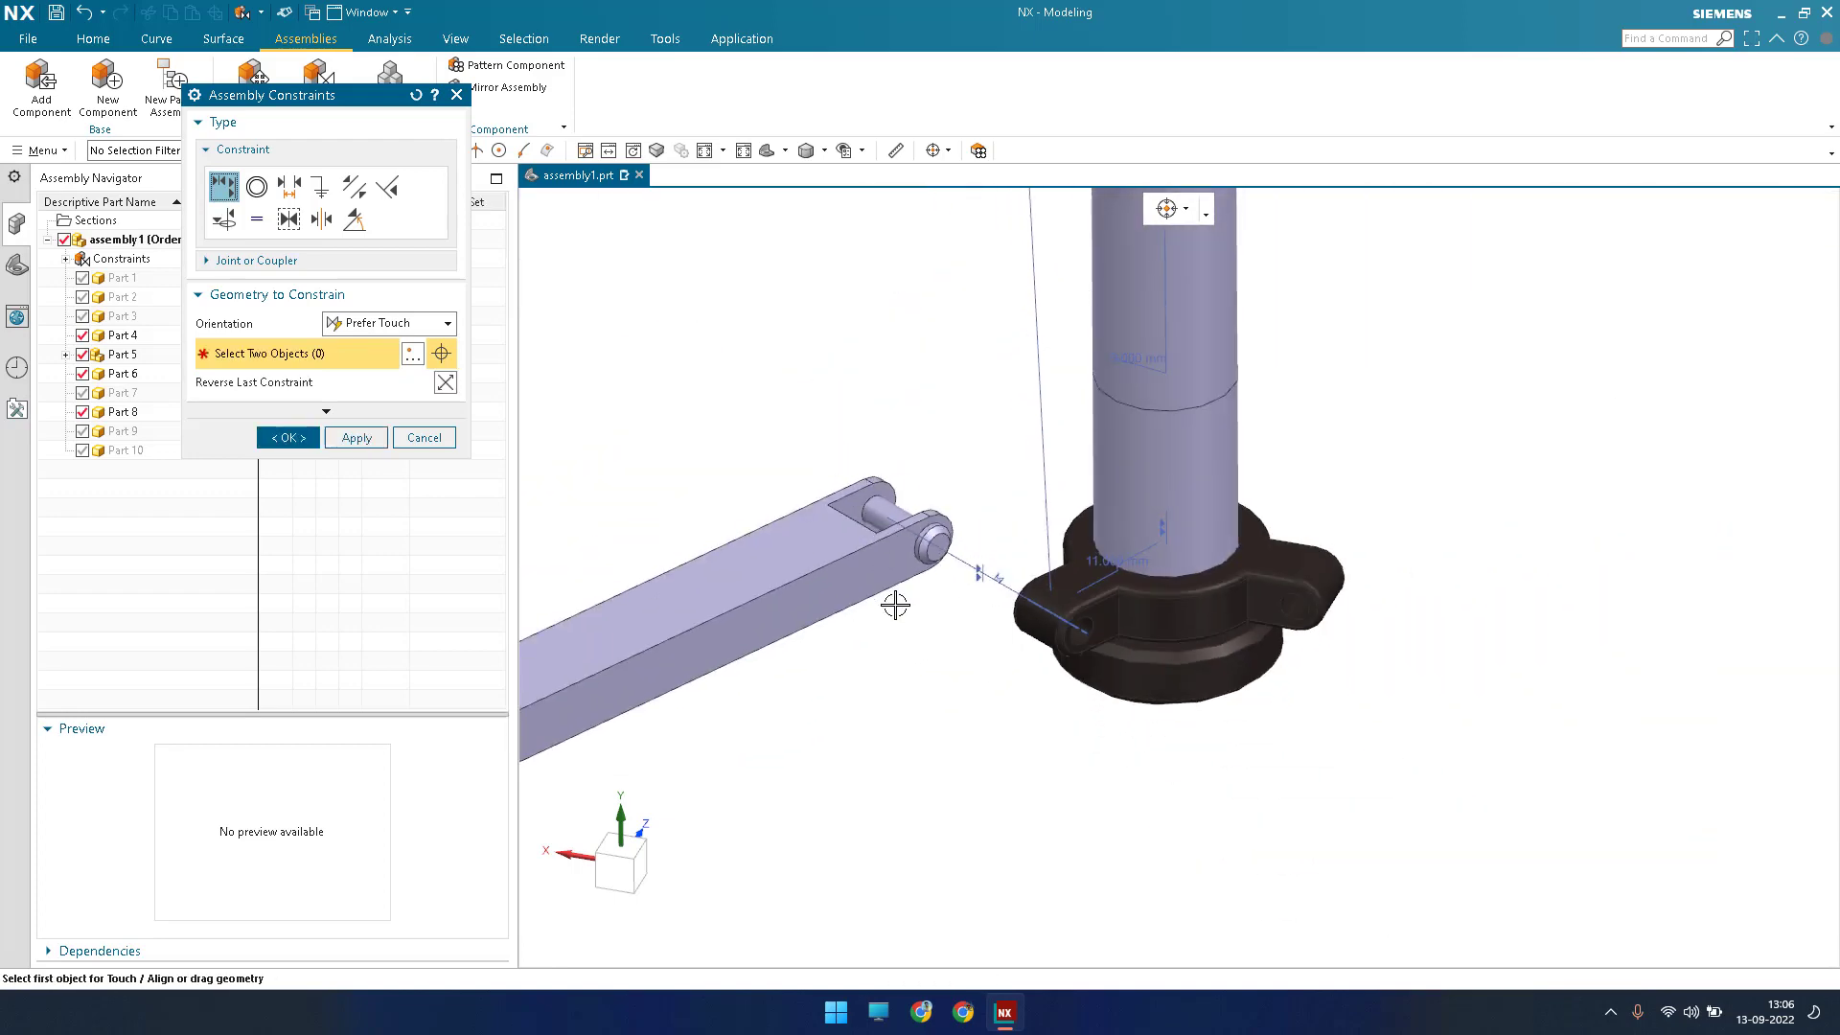
# Add a Touch constraint between an inner fork face of Part 8 and the side face of Part 6's lug.
pyautogui.scroll(5, 986, 548)
pyautogui.click(987, 545)
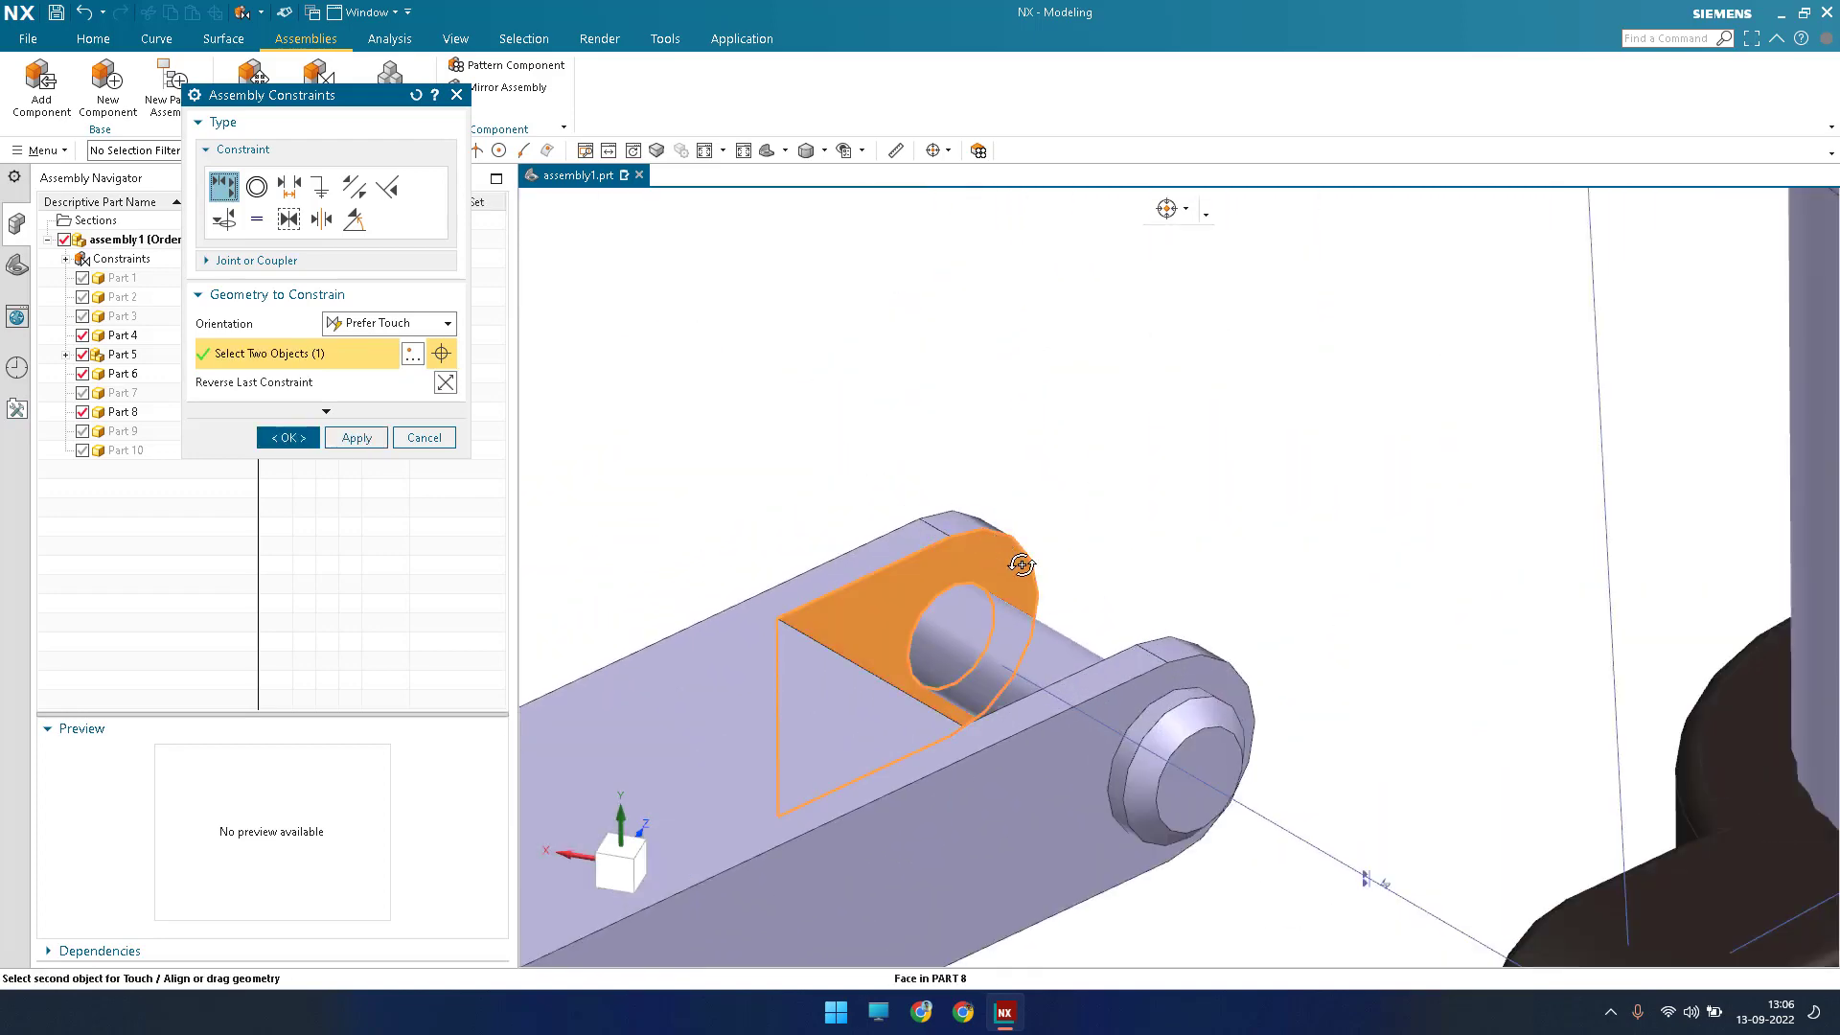
pyautogui.scroll(-4, 1067, 594)
pyautogui.moveTo(1220, 681); pyautogui.dragTo(1136, 532, button='middle')
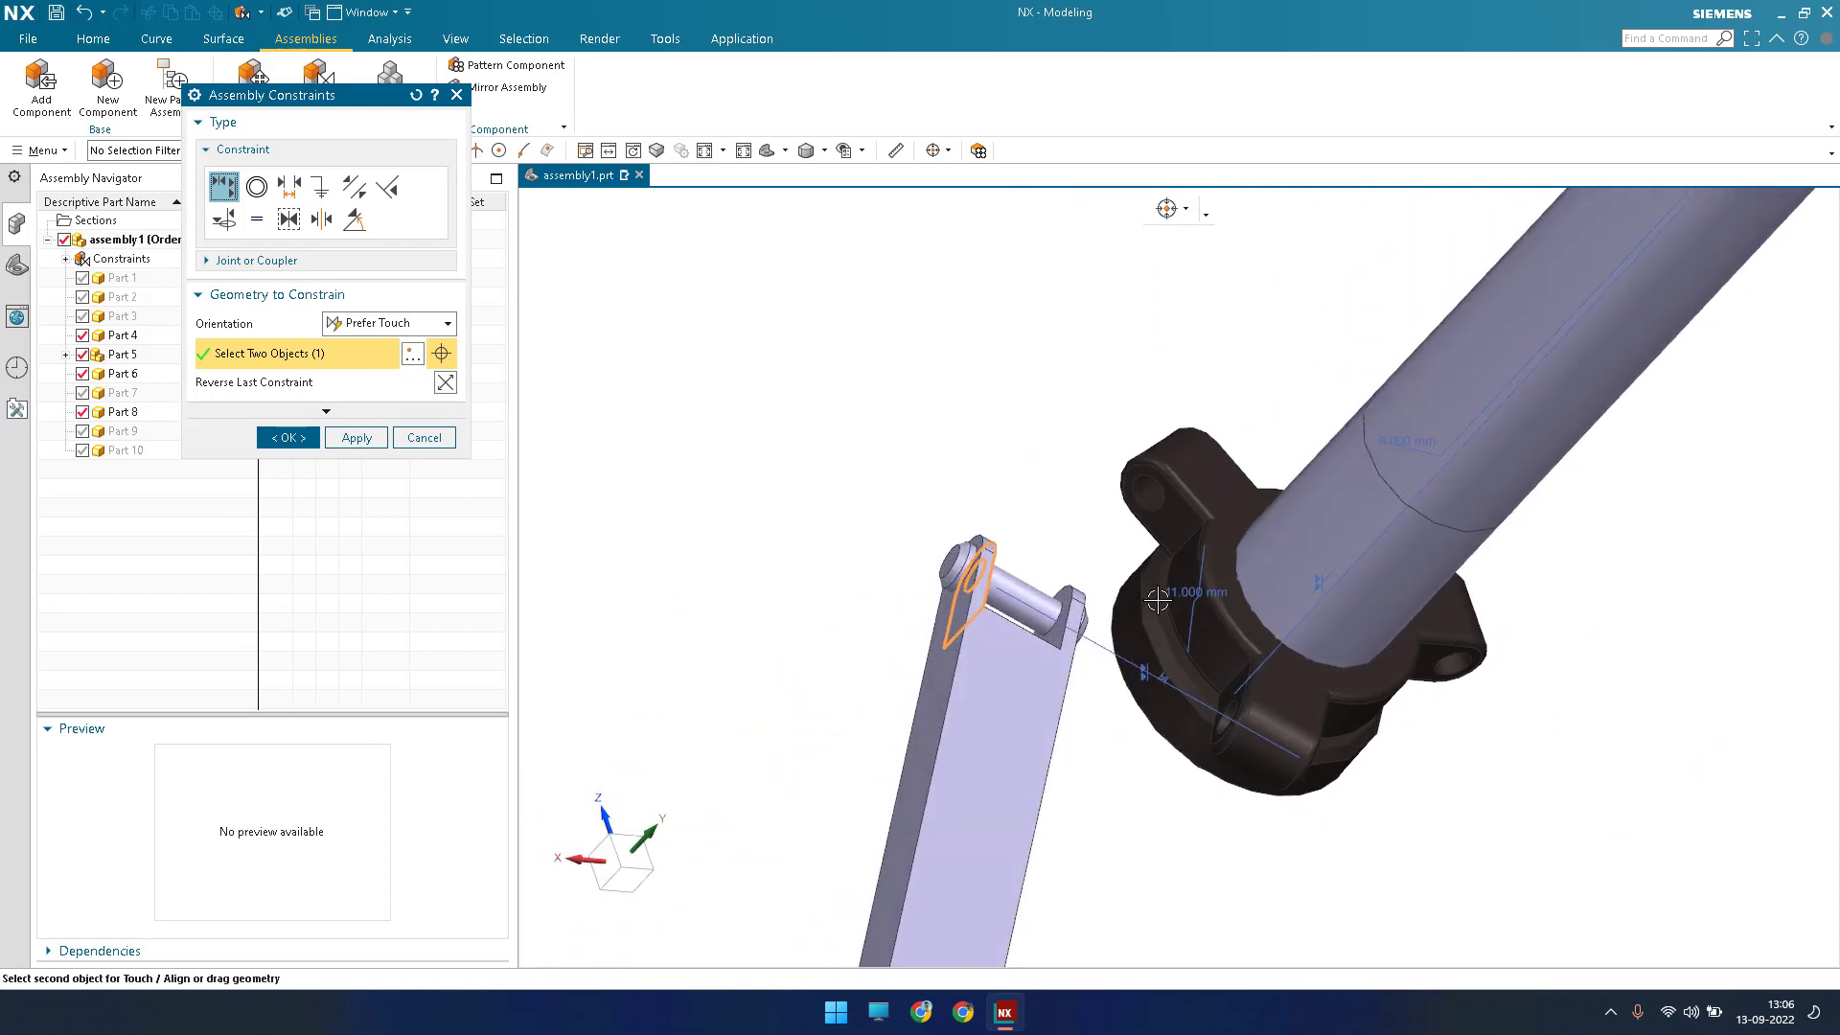
pyautogui.scroll(6, 1177, 677)
pyautogui.click(947, 647)
pyautogui.scroll(-5, 949, 647)
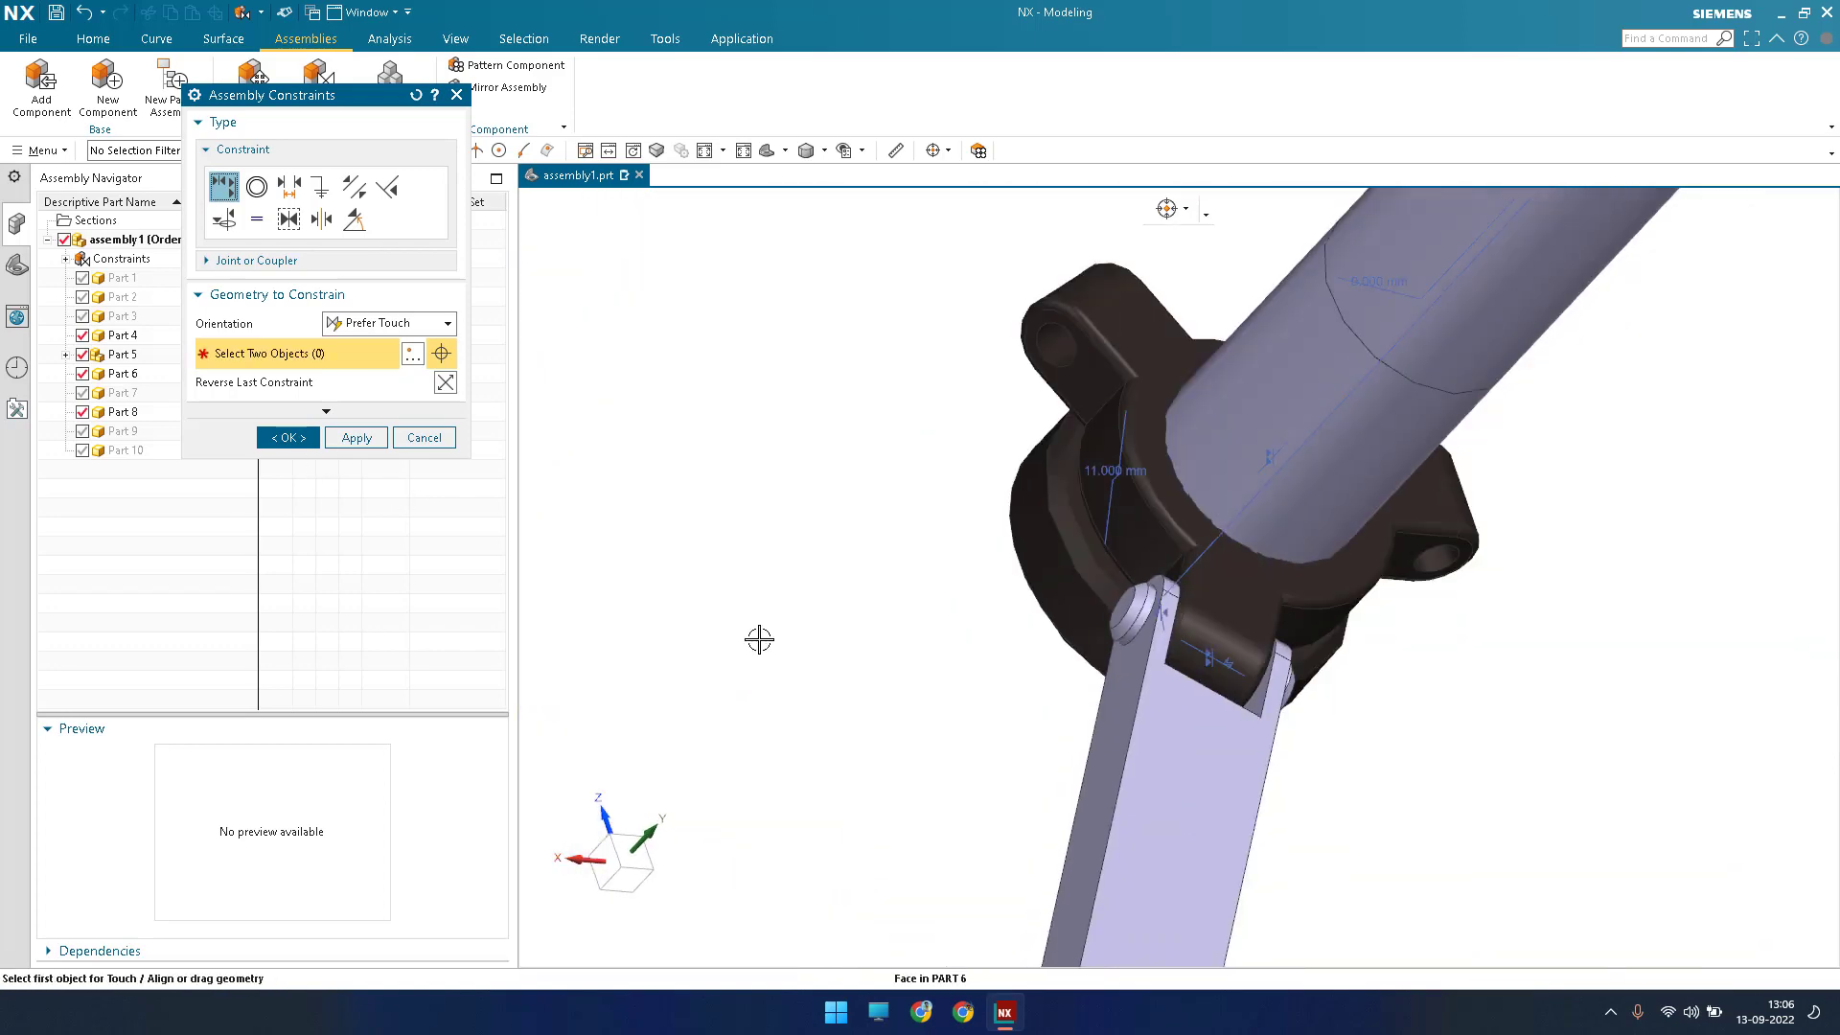
# Check from above how Part 8's fork fits around Part 6's lug, and finish the assembly constraints.
pyautogui.scroll(-5, 1000, 585)
pyautogui.moveTo(1242, 449); pyautogui.dragTo(1231, 523, button='middle')
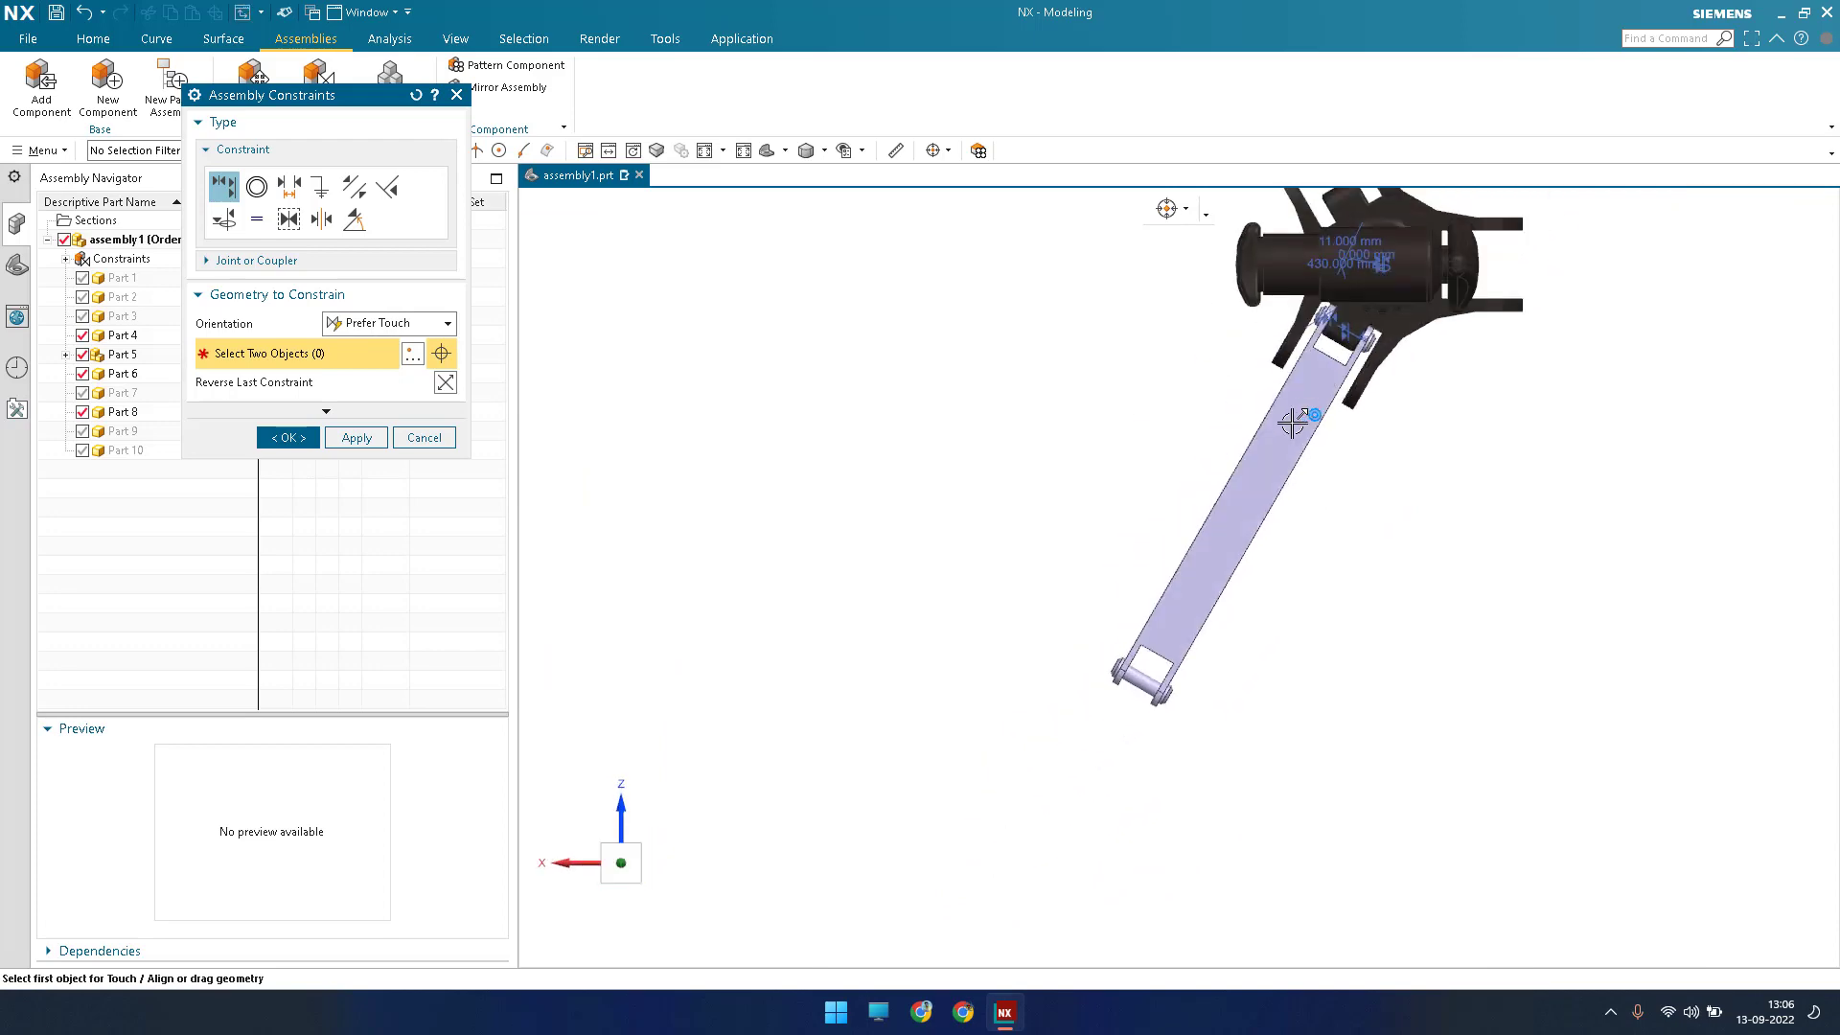
pyautogui.scroll(5, 1256, 426)
pyautogui.scroll(-4, 1177, 446)
pyautogui.scroll(3, 1055, 399)
pyautogui.scroll(2, 1418, 648)
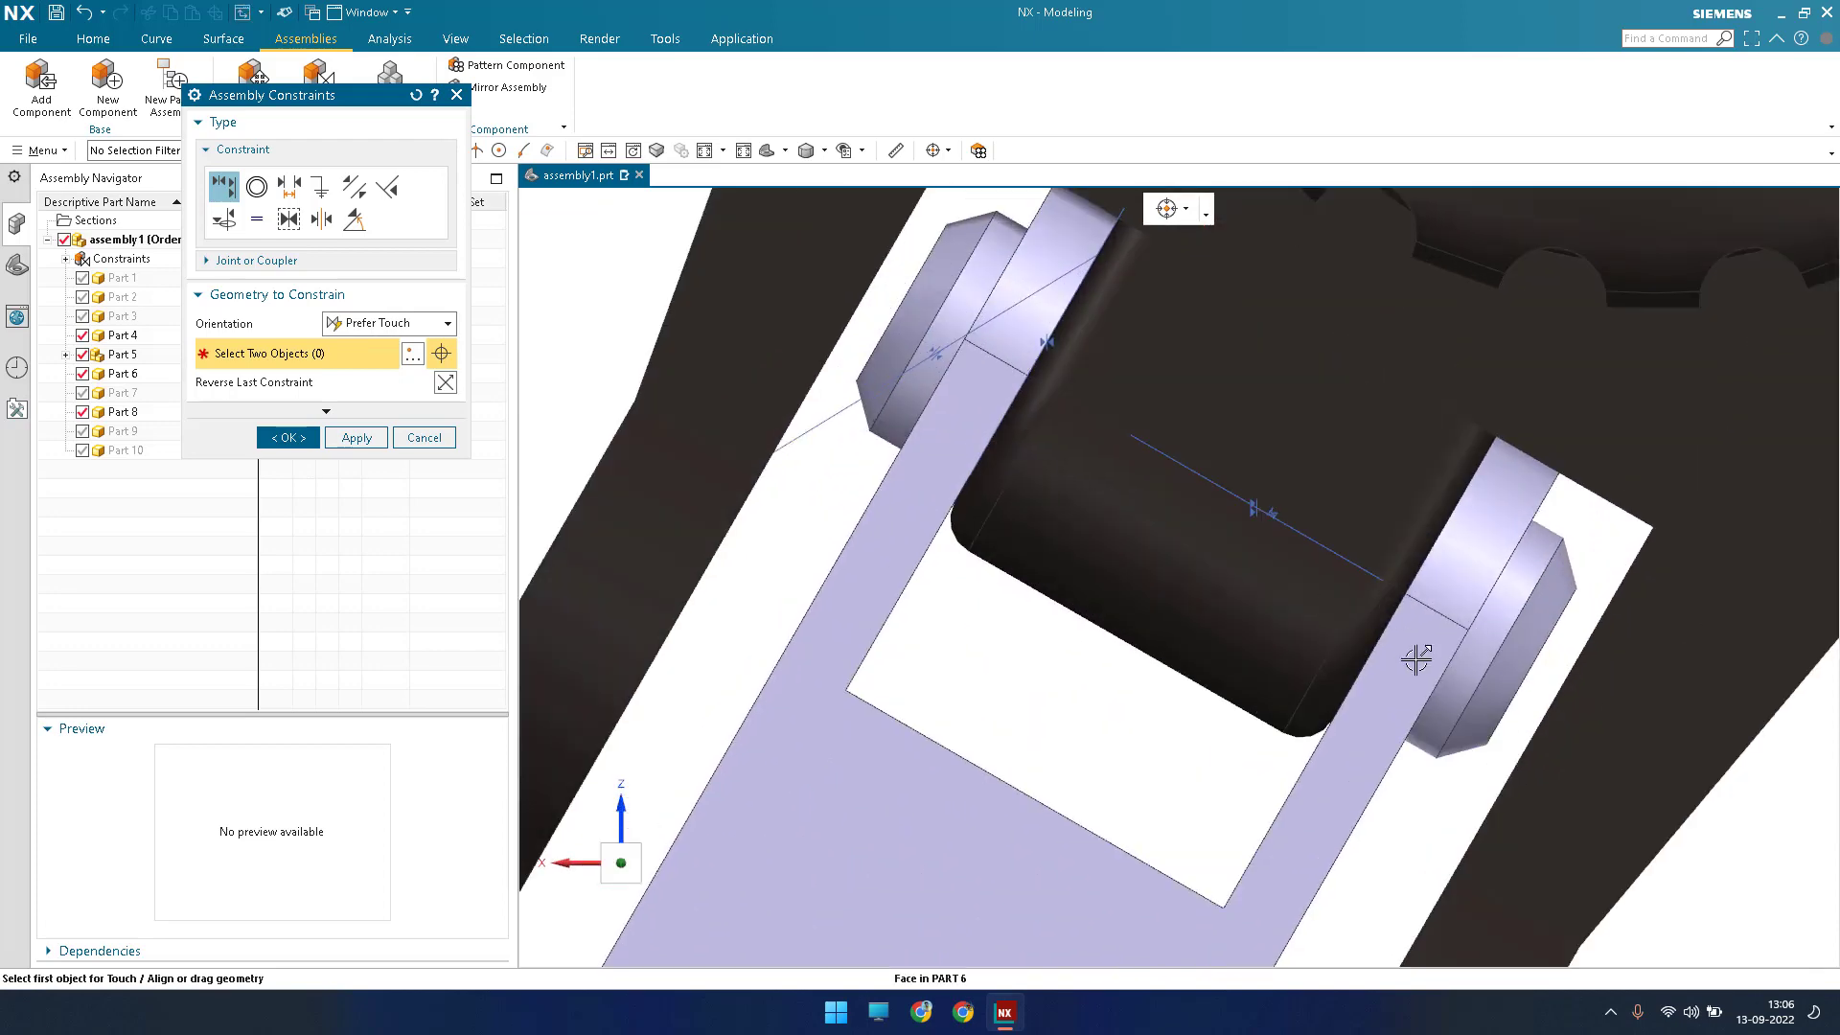
pyautogui.scroll(-3, 1150, 580)
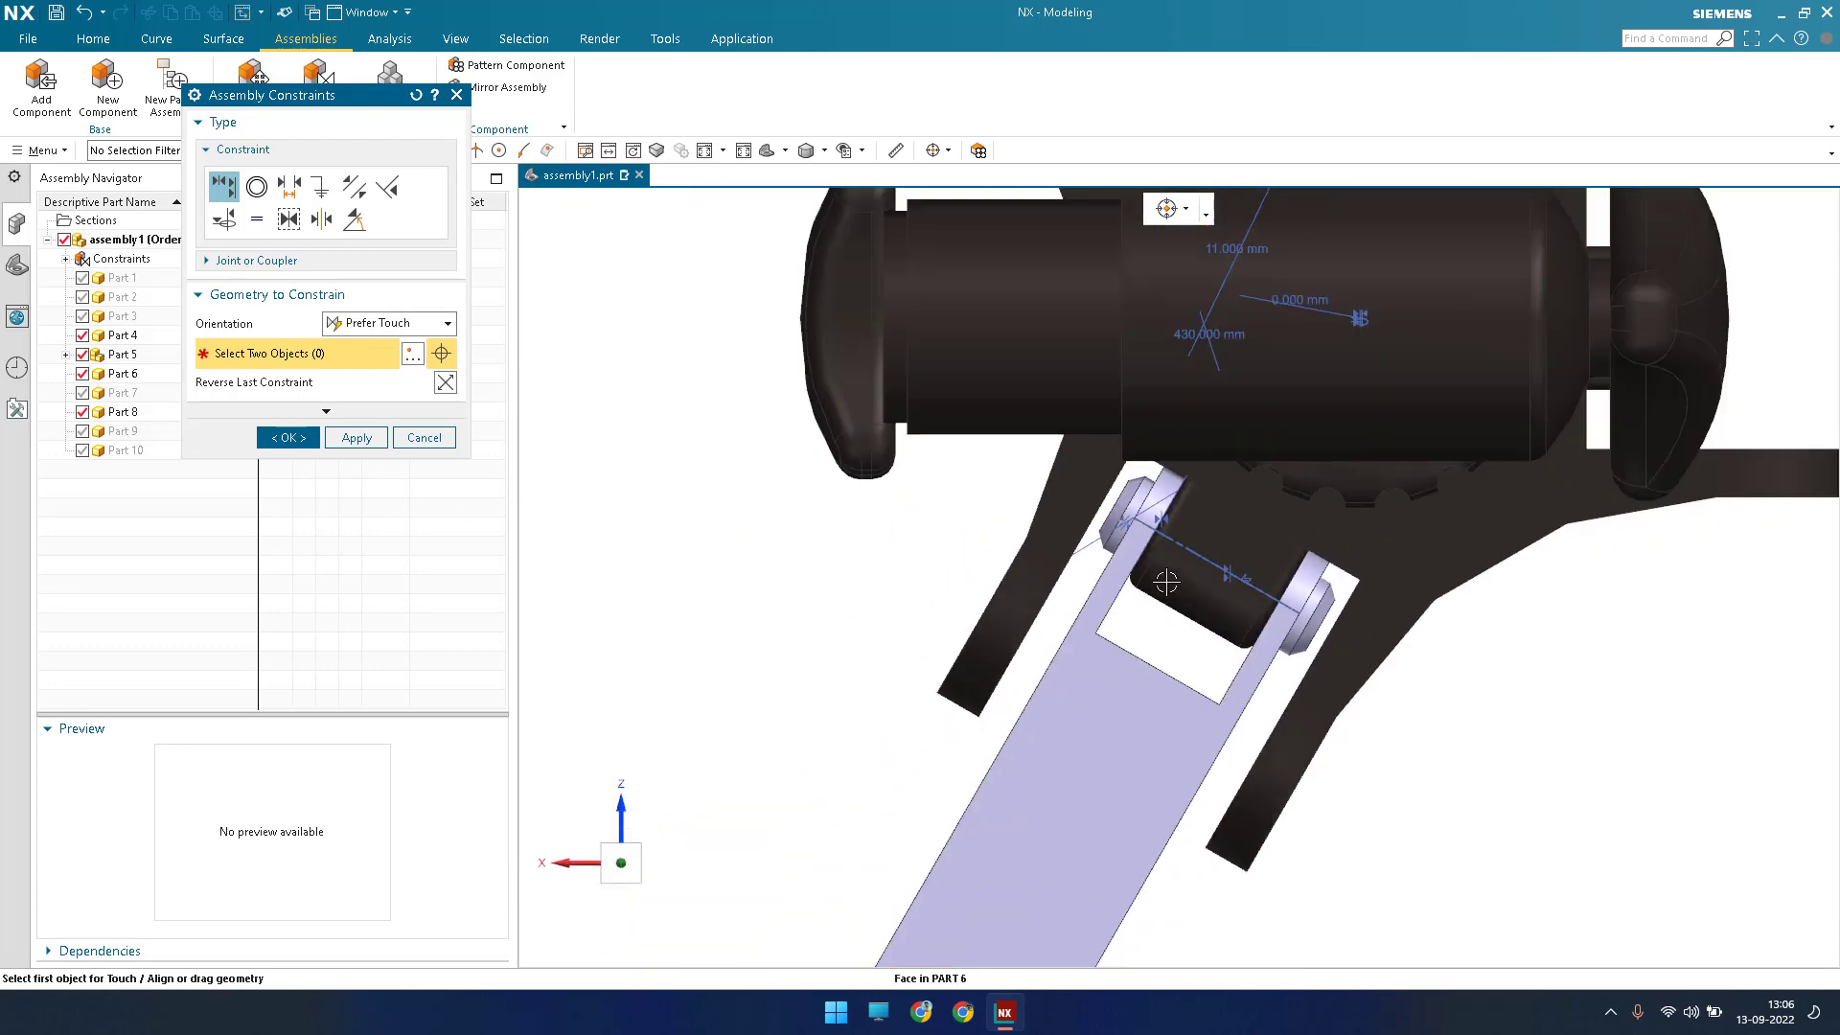
pyautogui.middleClick(1117, 661)
# Display the degrees of freedom of Part 8.
pyautogui.scroll(-5, 1107, 512)
pyautogui.moveTo(1144, 687); pyautogui.dragTo(1133, 566, button='middle')
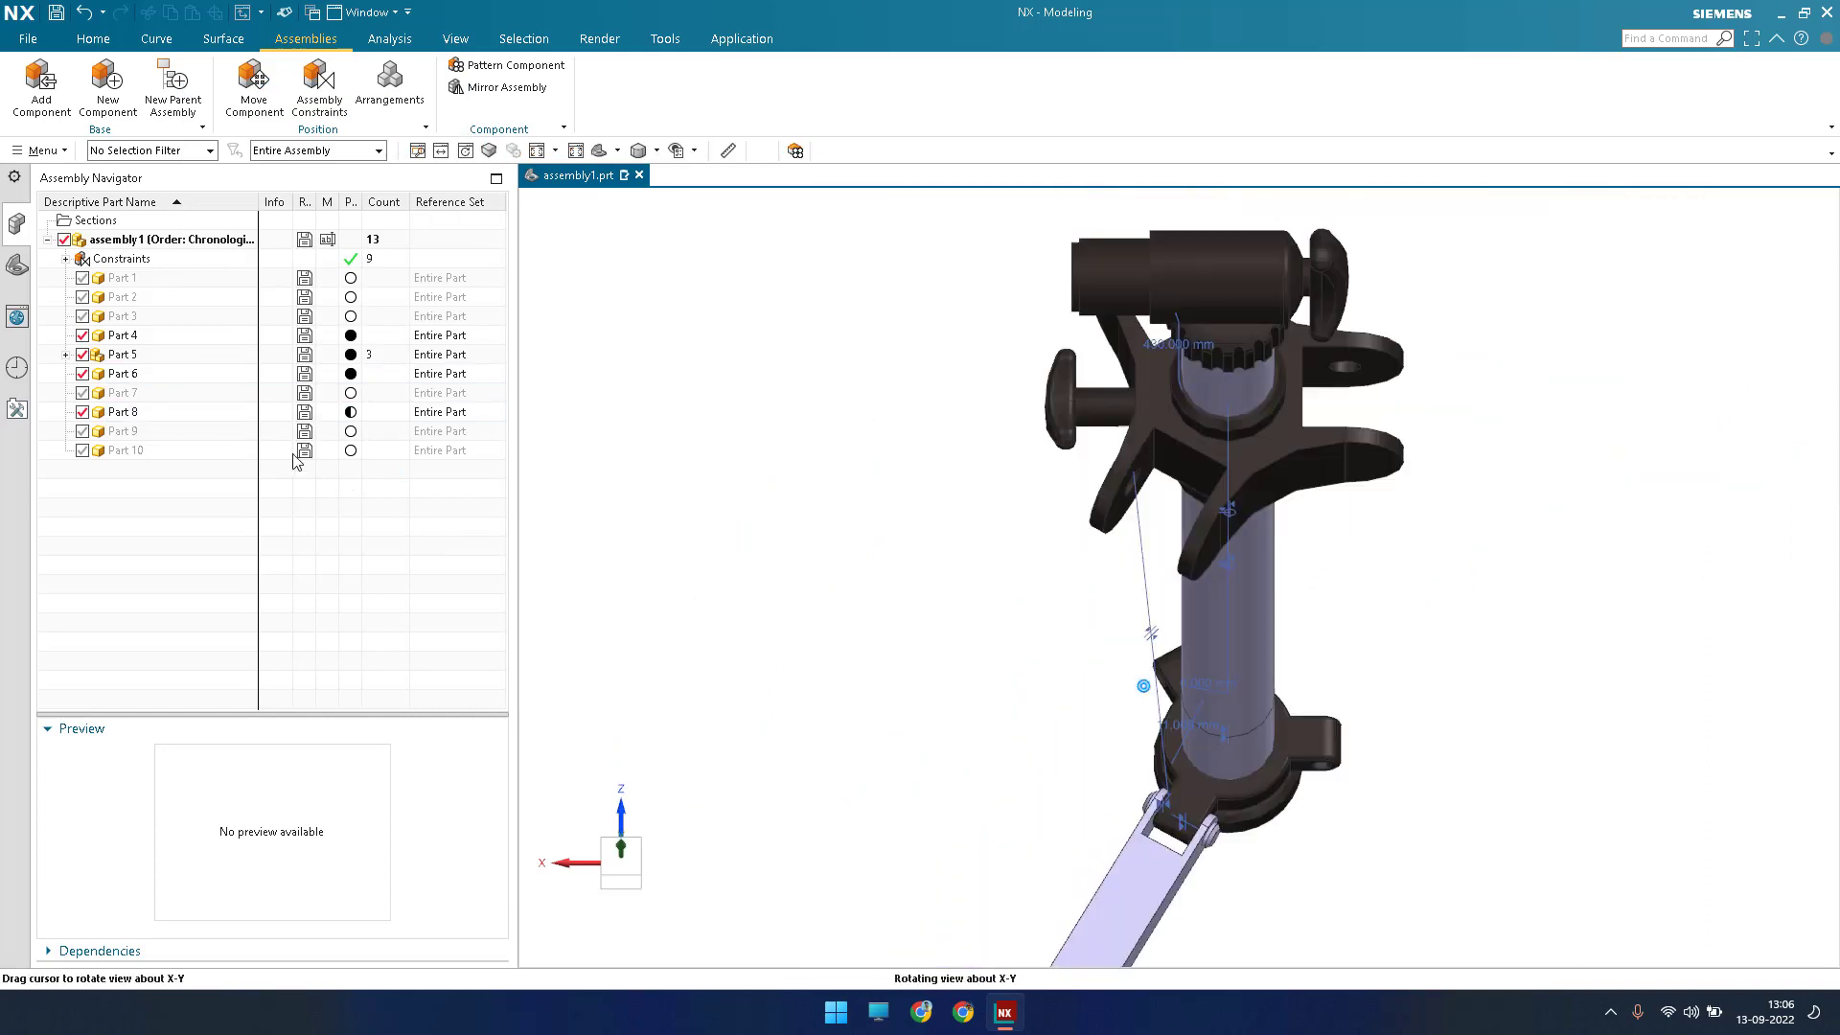
pyautogui.scroll(-4, 1112, 517)
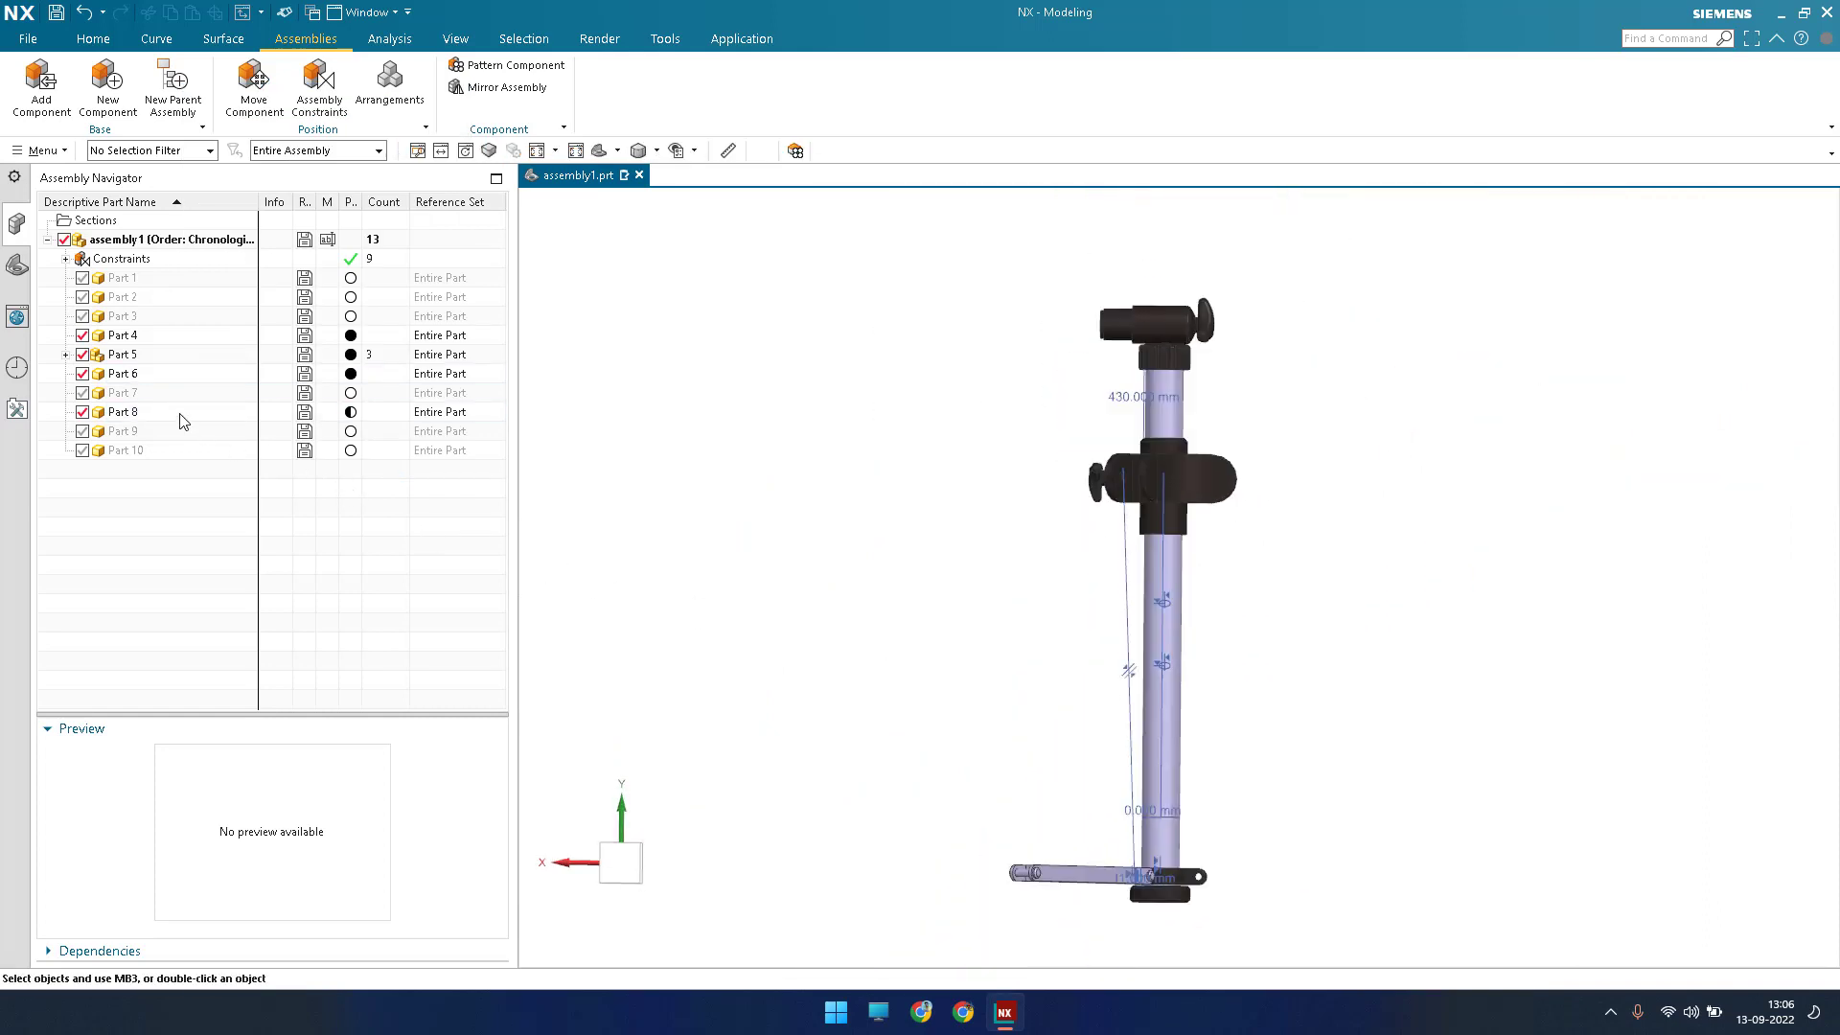
pyautogui.click(184, 415)
pyautogui.rightClick(184, 415)
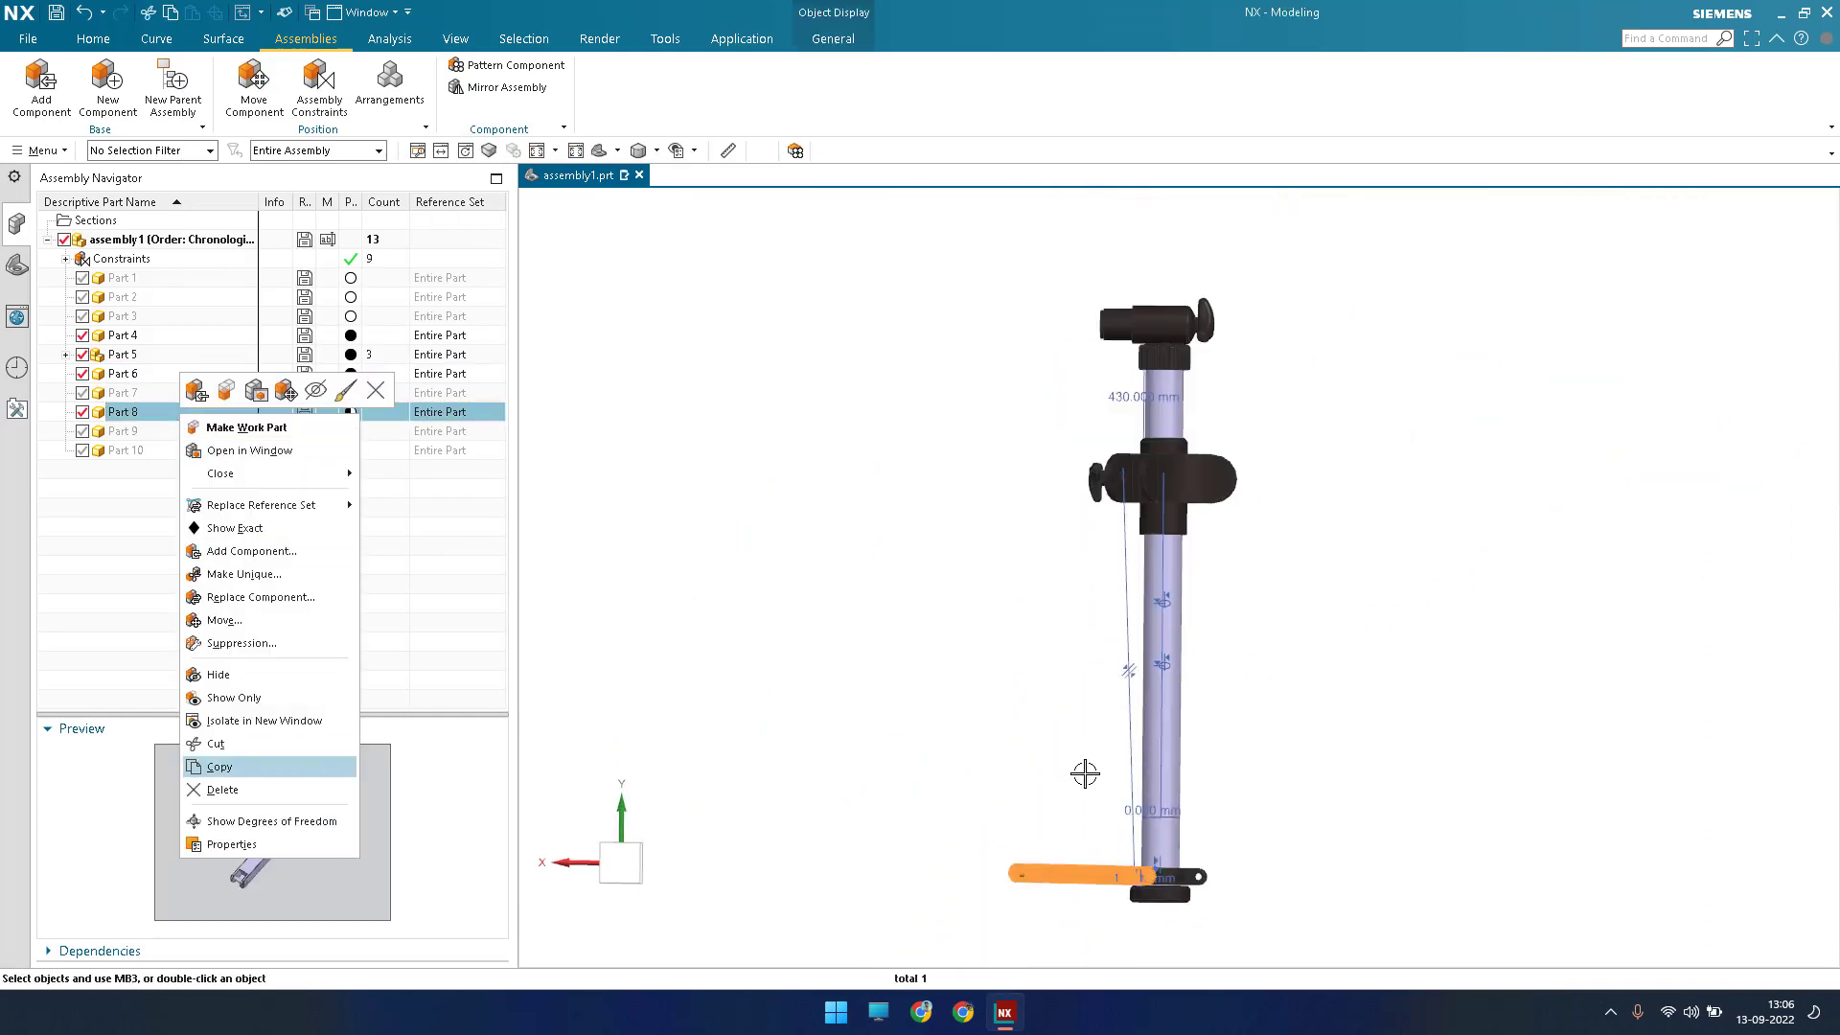
pyautogui.press('Down')
pyautogui.press('Down')
pyautogui.press('Return')
# Examine the degree-of-freedom arrows around Part 8's joint with Part 6 from several angles, and clear the Part 8 selection.
pyautogui.scroll(-3, 1076, 690)
pyautogui.scroll(6, 1193, 570)
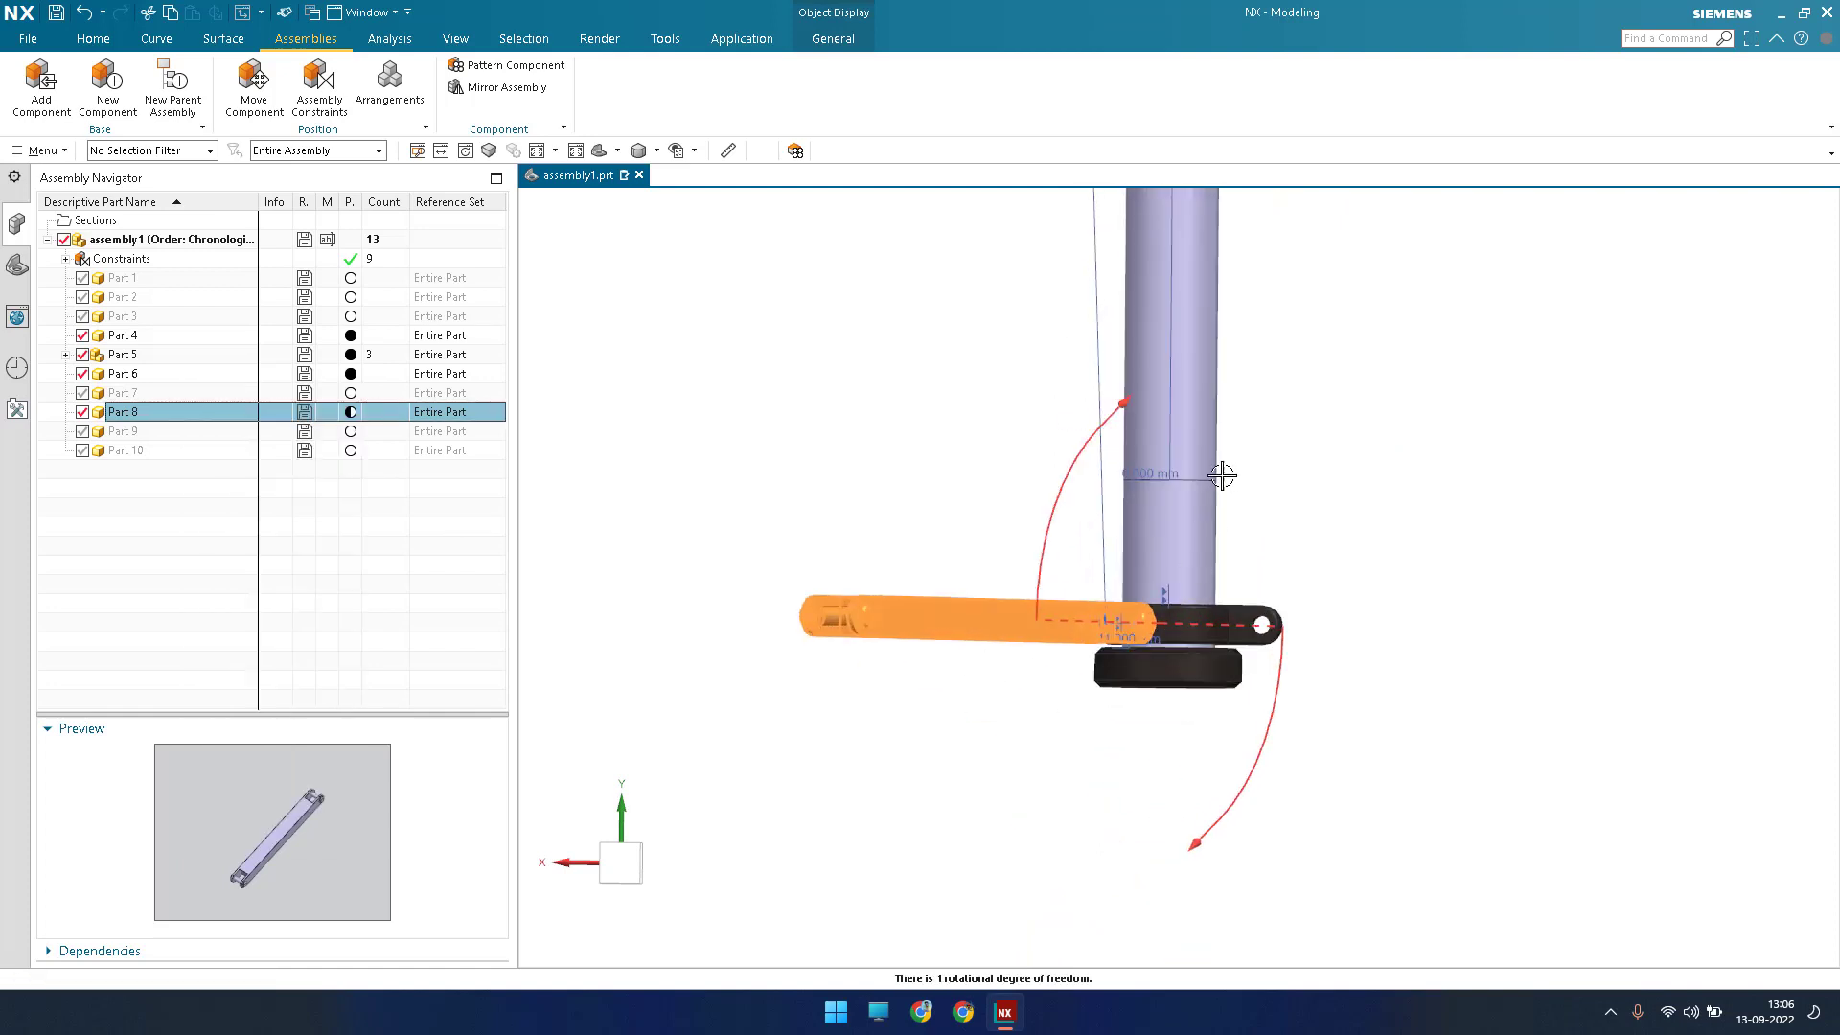
pyautogui.scroll(2, 1222, 475)
pyautogui.moveTo(1199, 509); pyautogui.dragTo(1137, 462, button='middle')
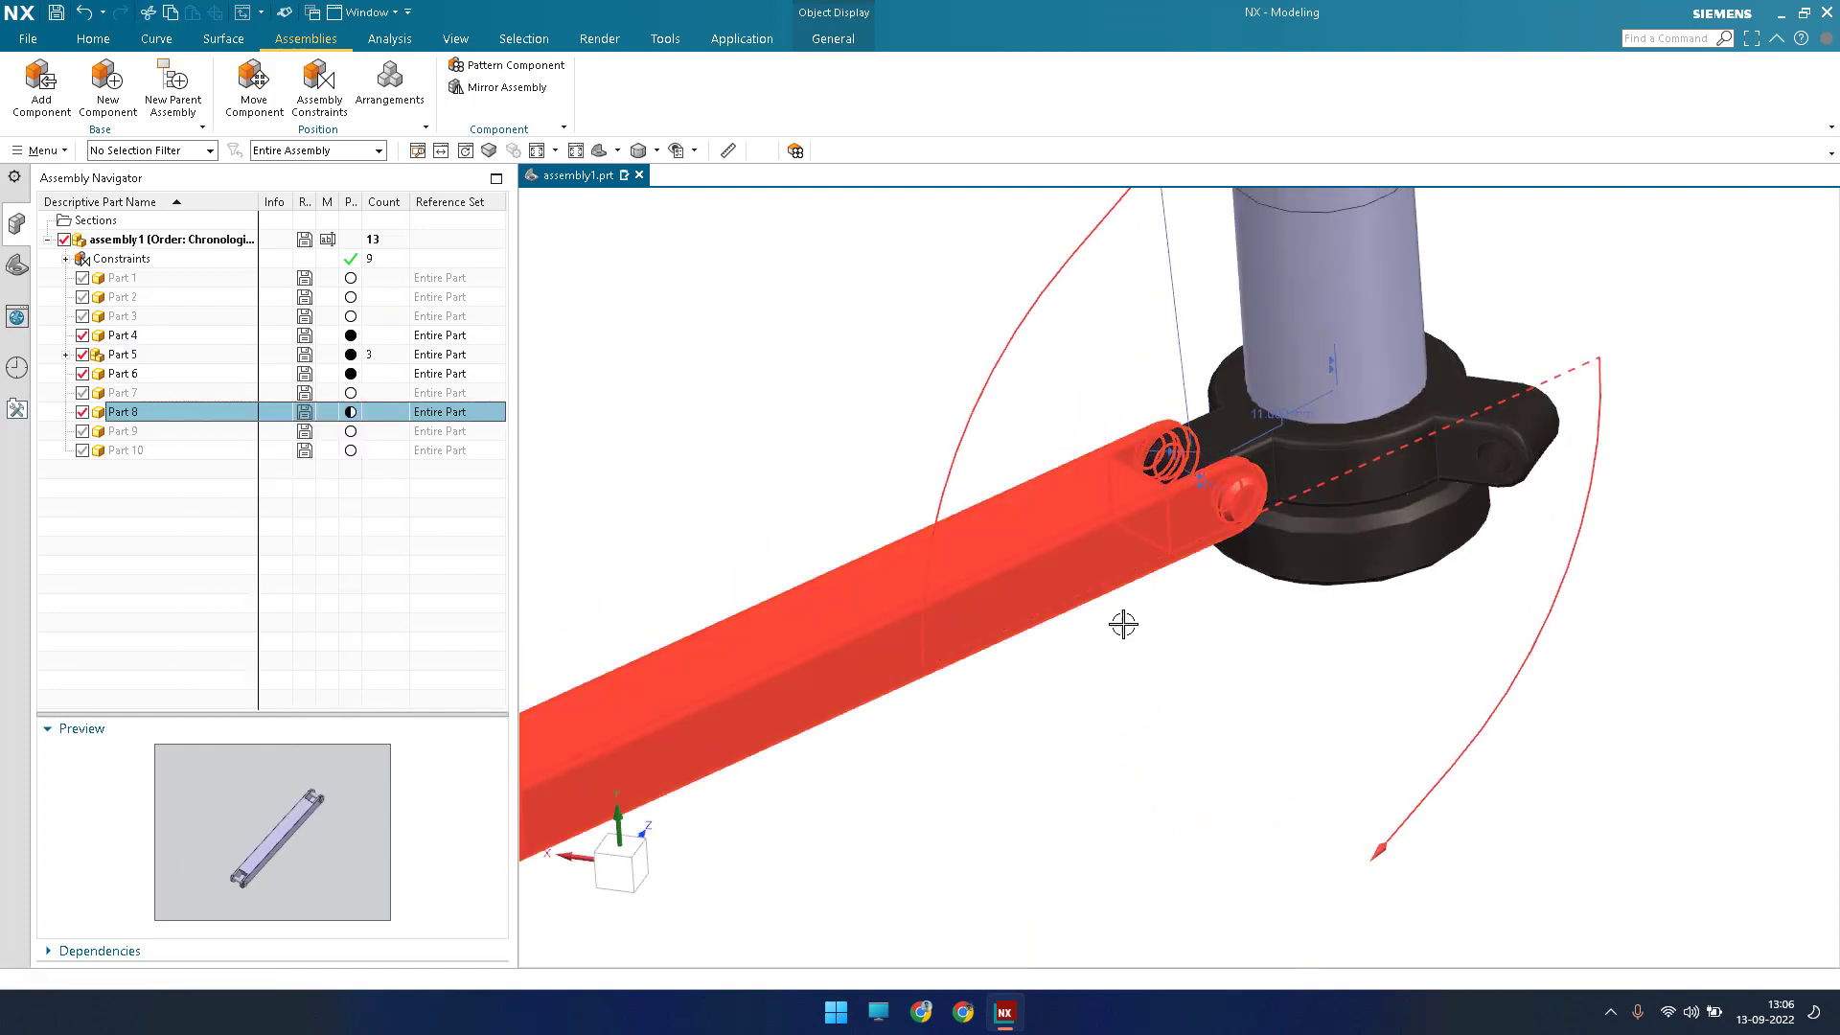
pyautogui.scroll(-3, 1122, 624)
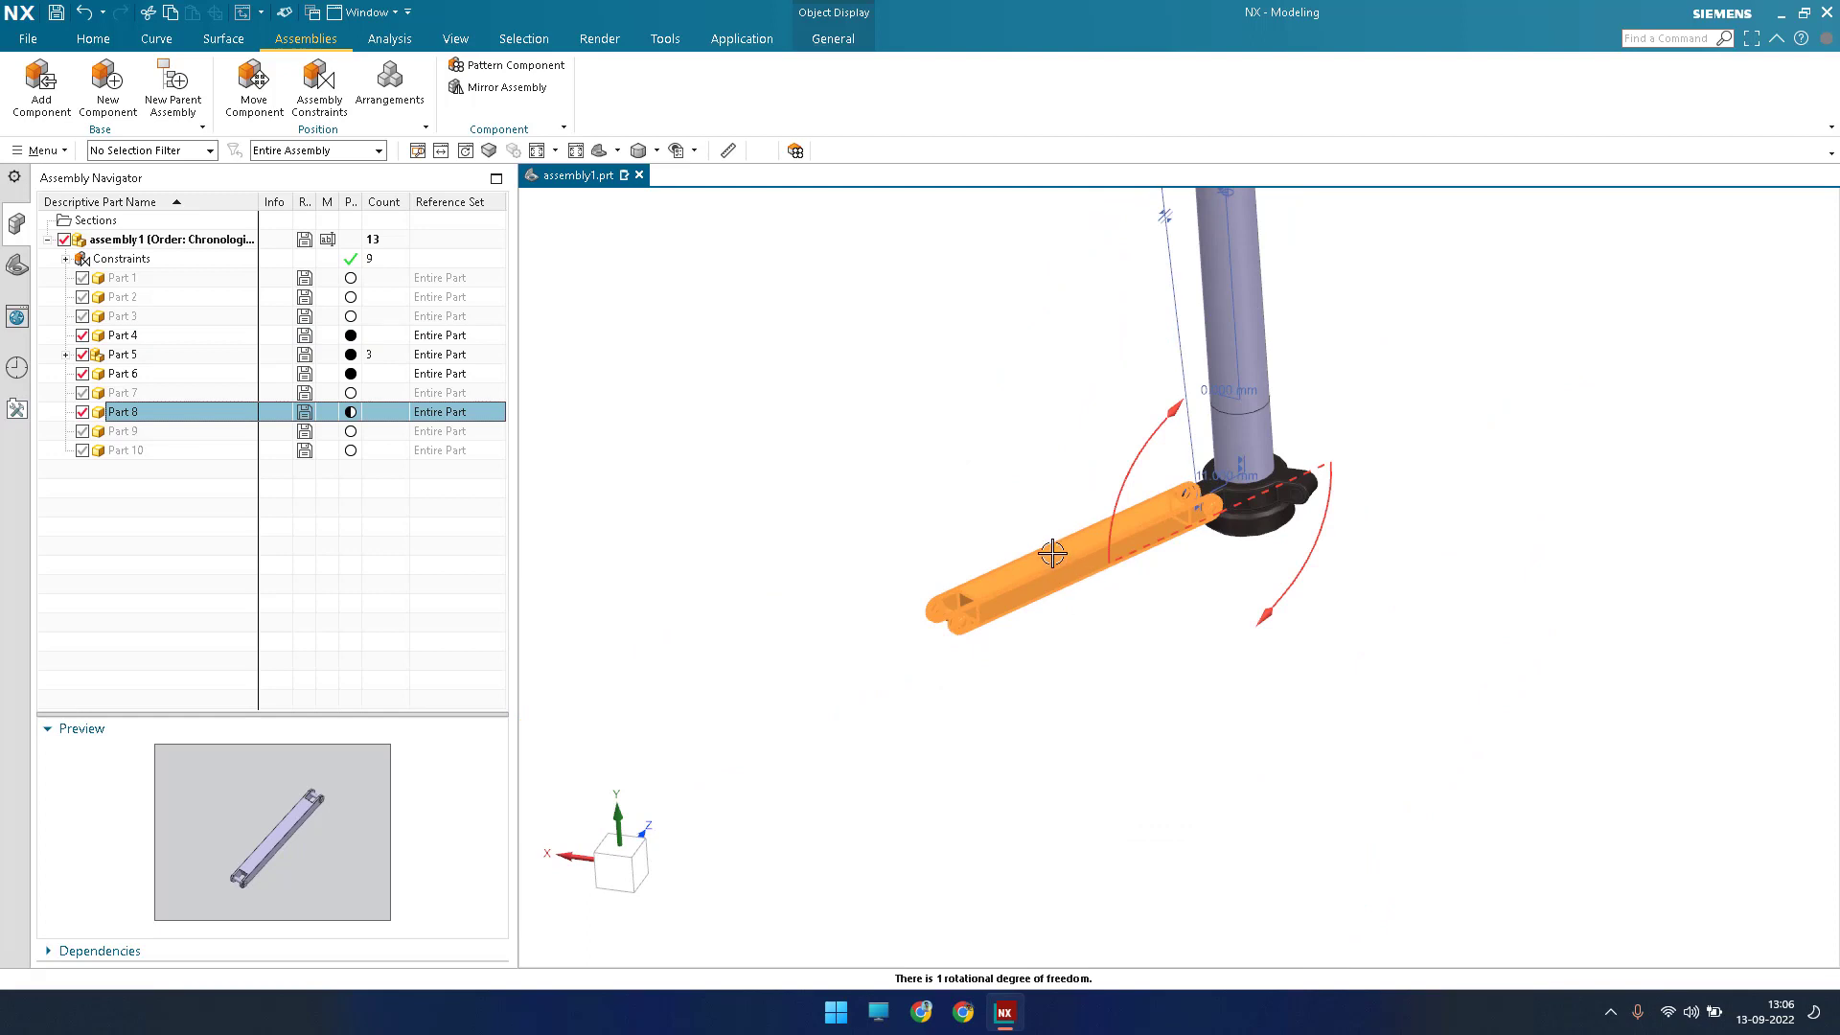
pyautogui.moveTo(1052, 554); pyautogui.dragTo(611, 497, button='middle')
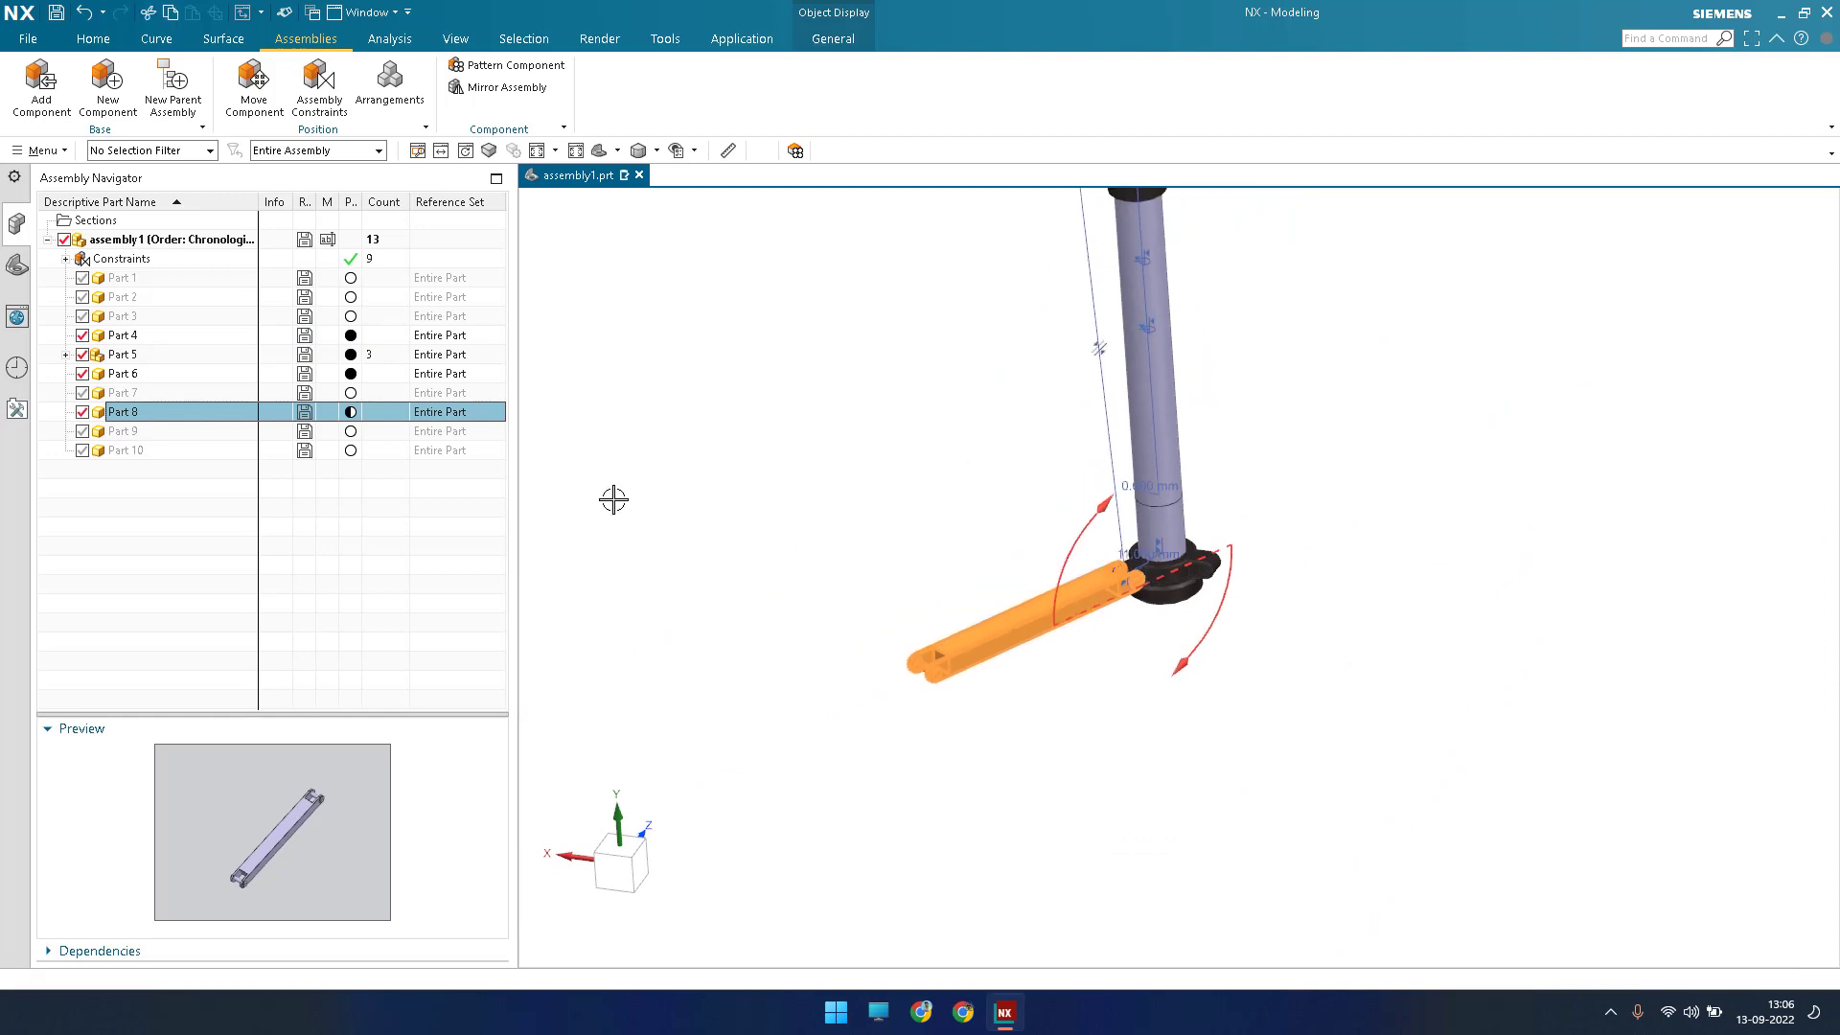
pyautogui.click(292, 594)
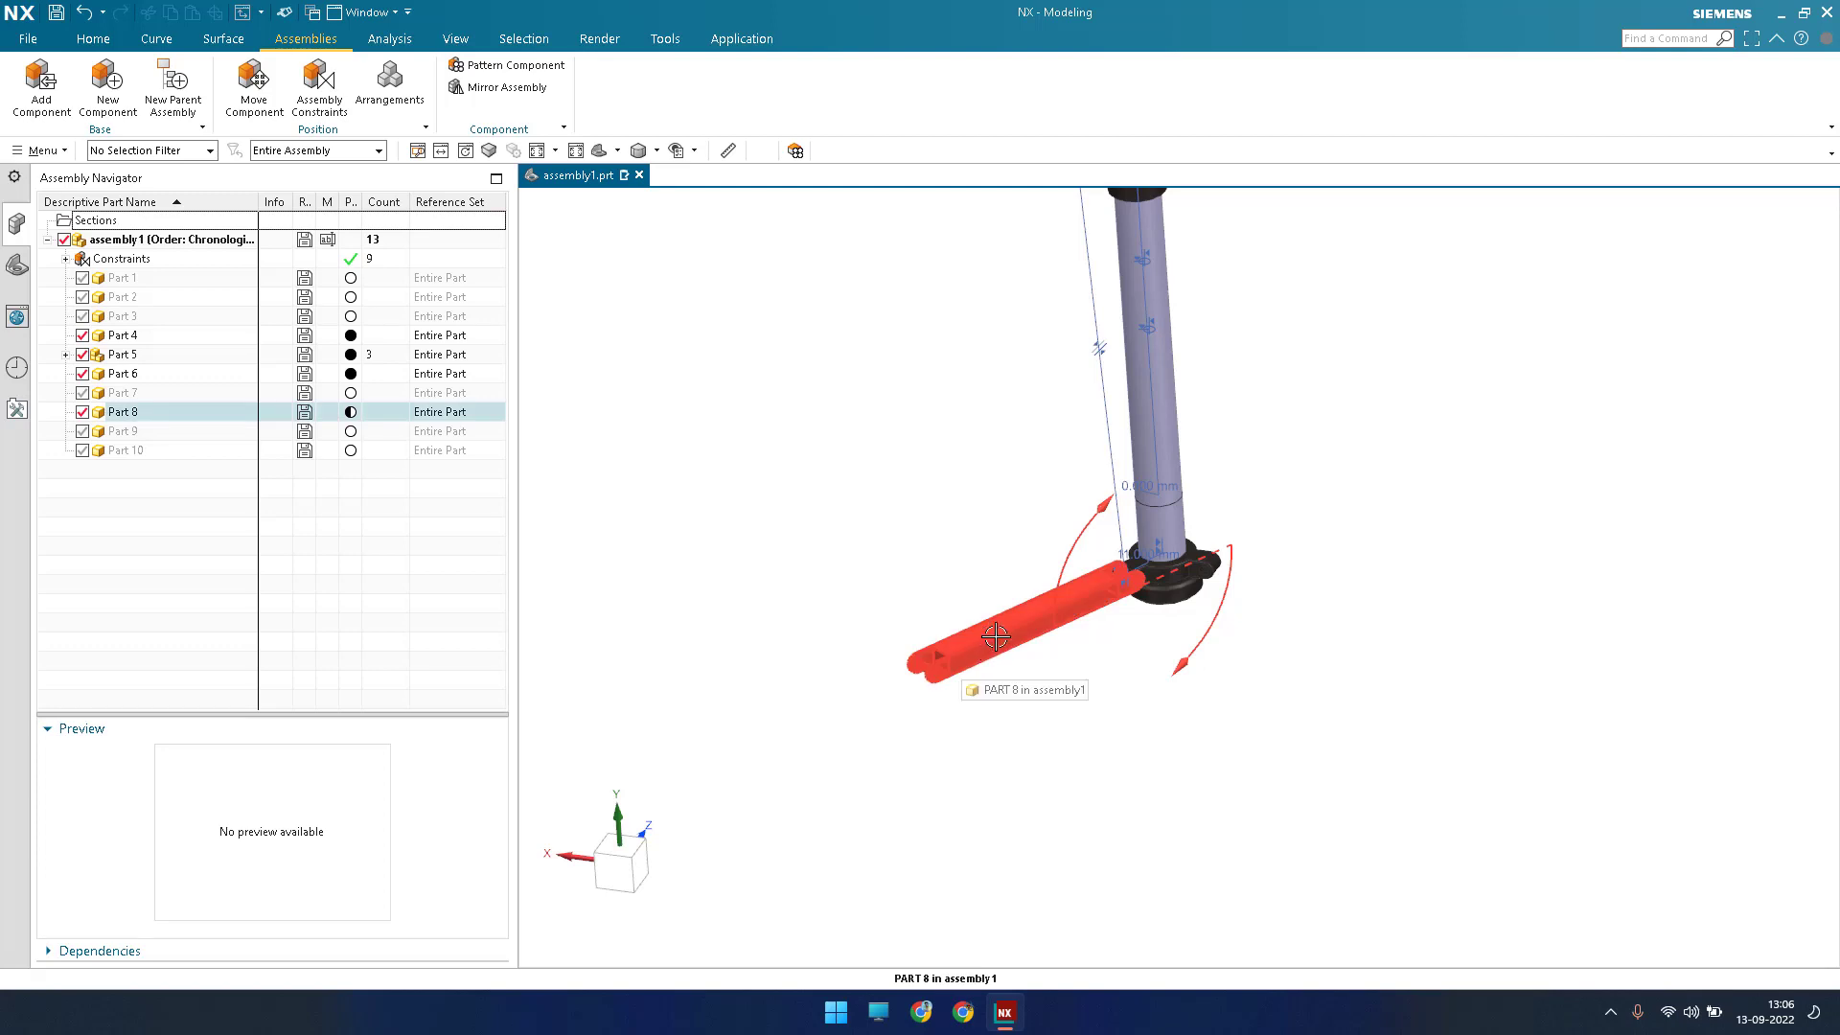
pyautogui.scroll(4, 996, 637)
pyautogui.scroll(-4, 1015, 618)
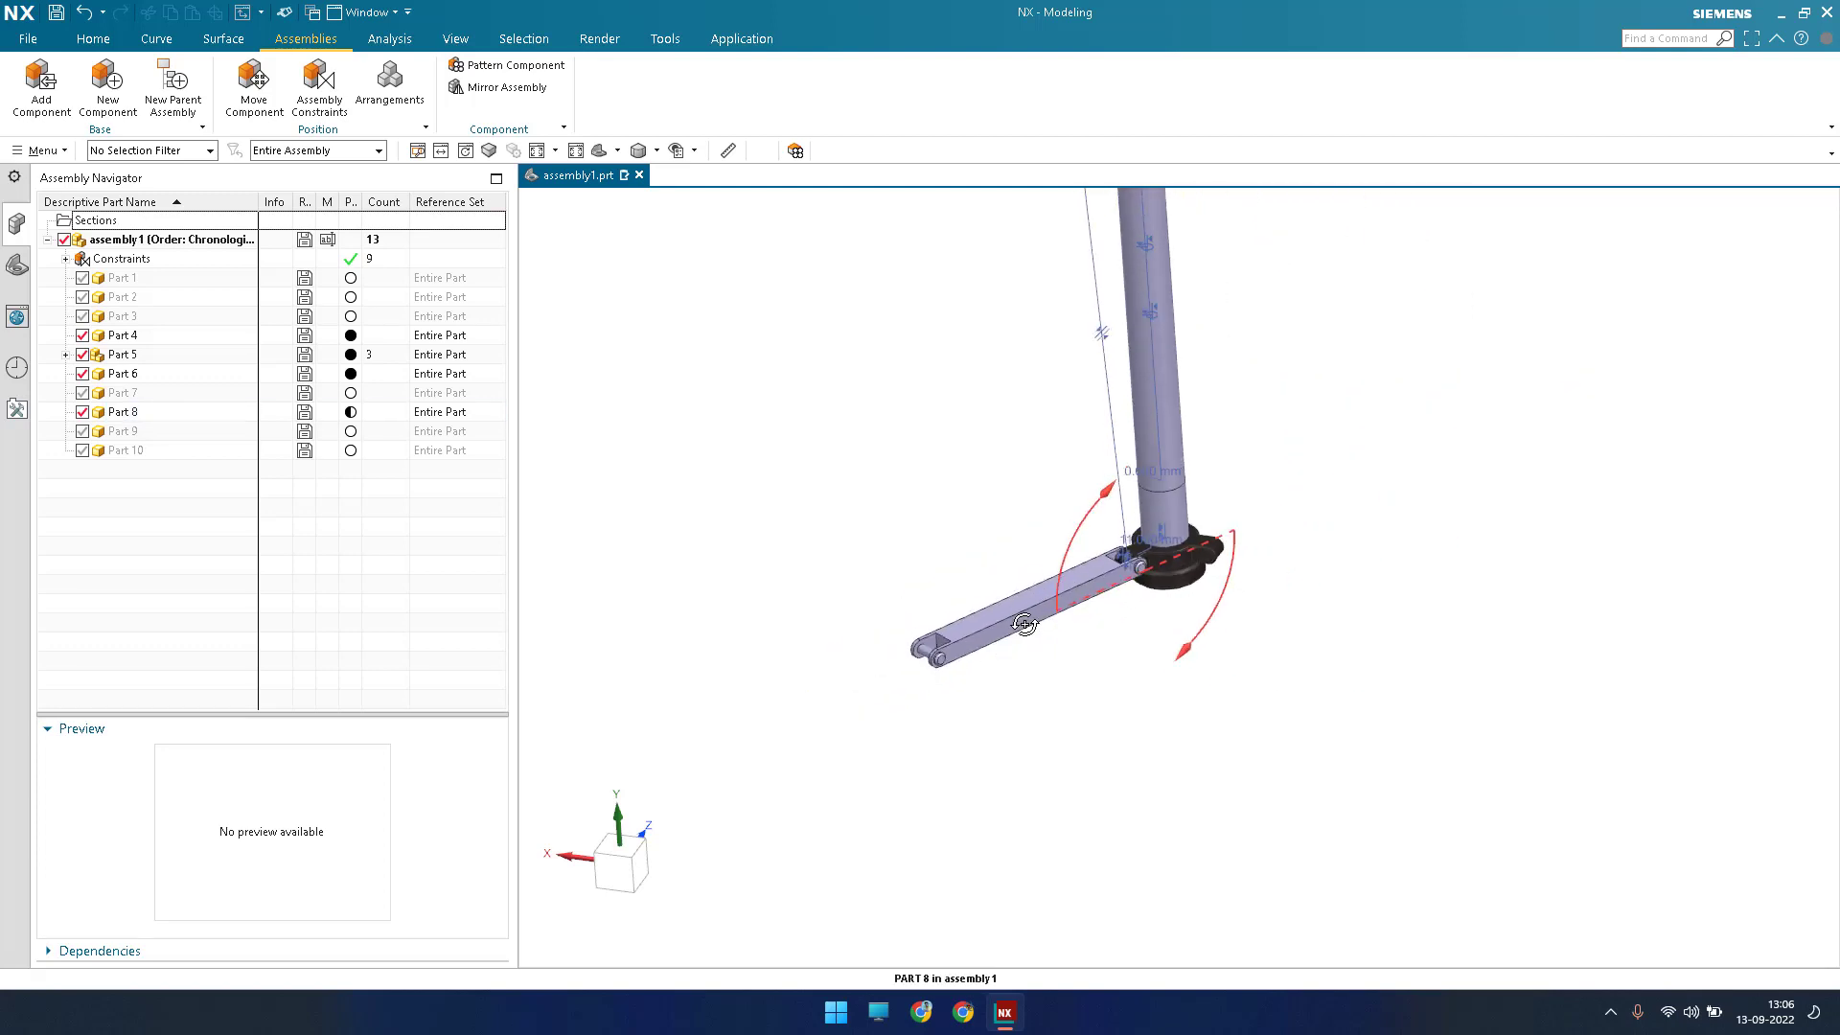
pyautogui.moveTo(1220, 562); pyautogui.dragTo(968, 613, button='middle')
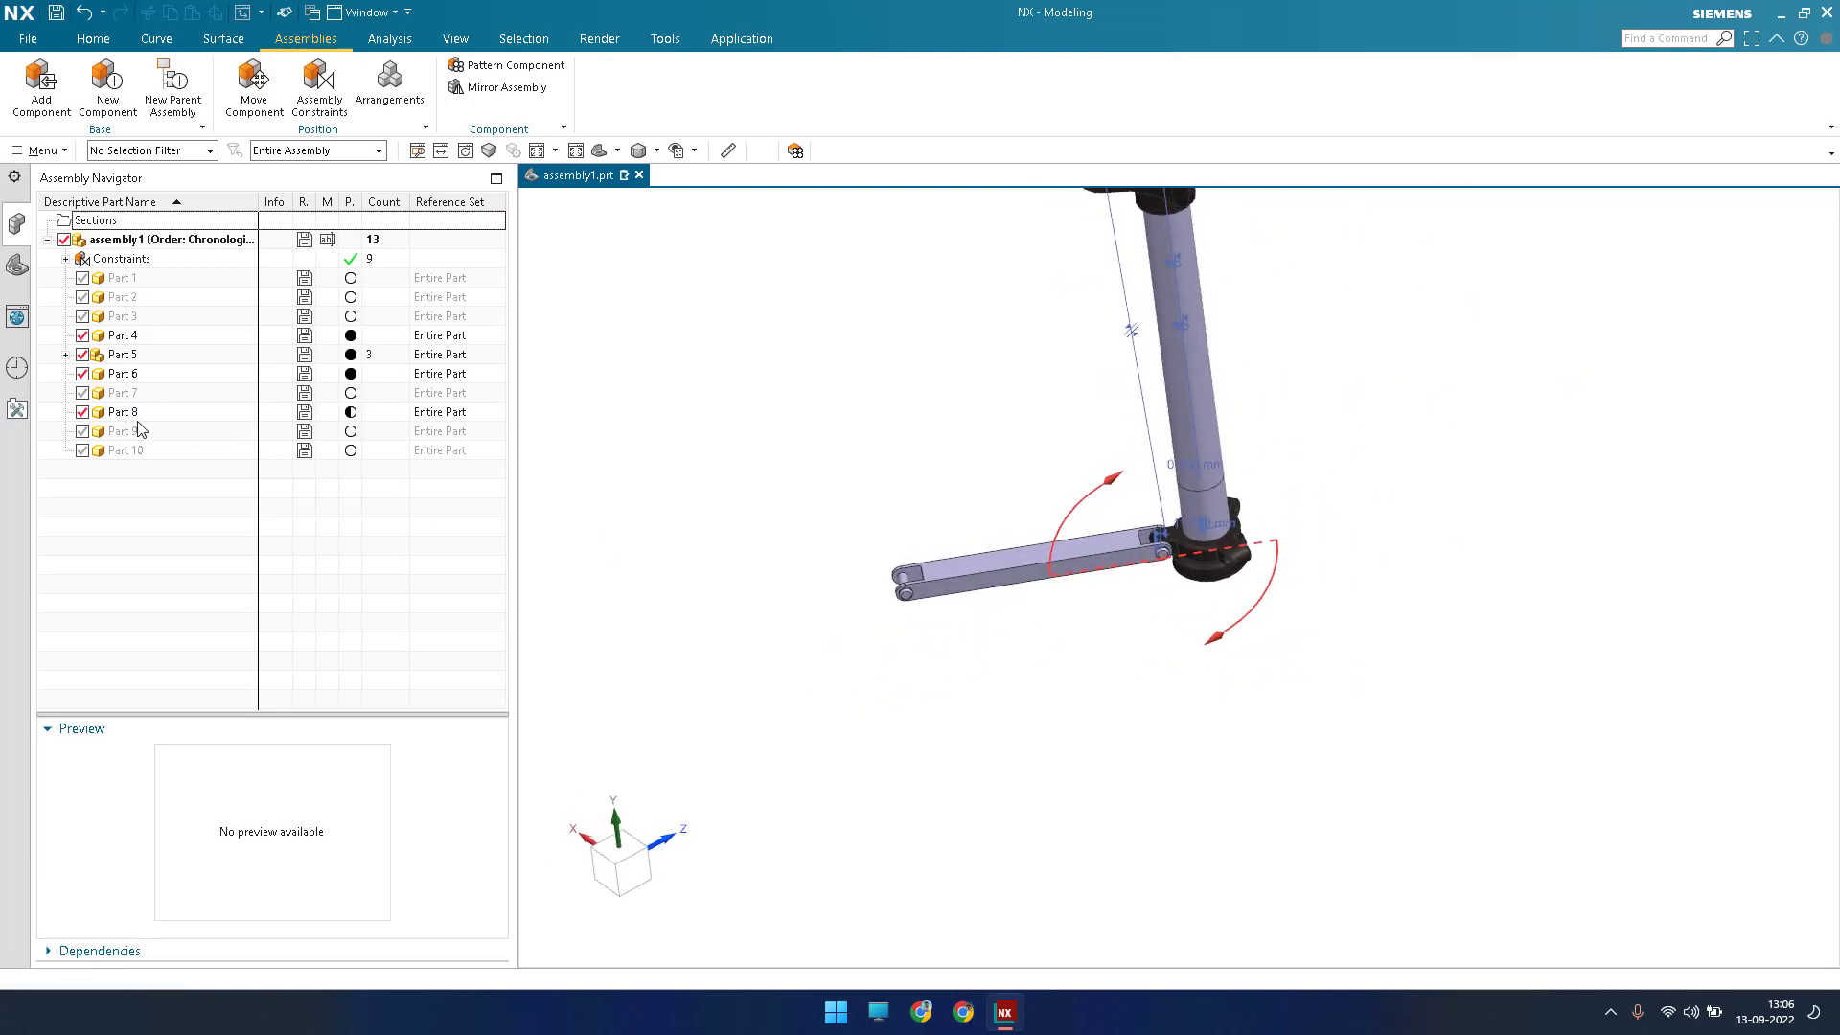
# Paste a copy of Part 8 into the assembly and unpack the combined Part 8 x 2 entry.
pyautogui.scroll(6, 158, 499)
pyautogui.scroll(-5, 178, 568)
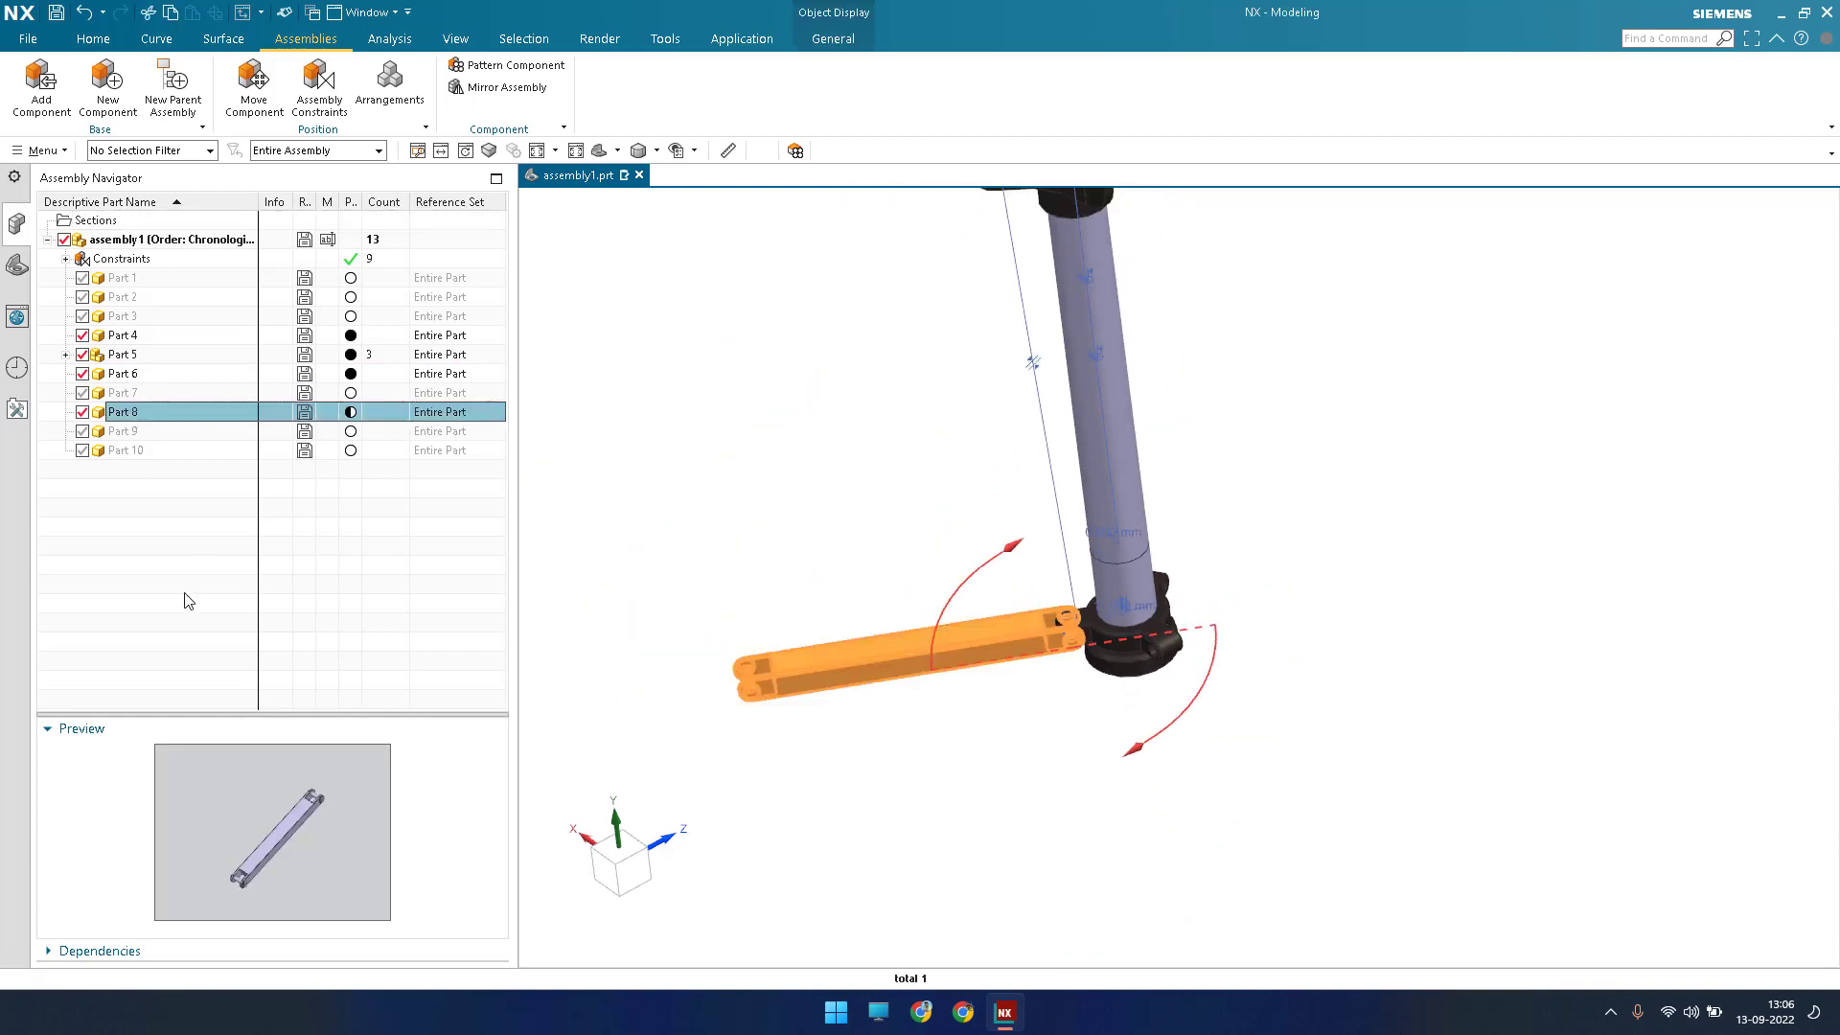
pyautogui.click(120, 524)
pyautogui.hotkey('ctrl', 'v')
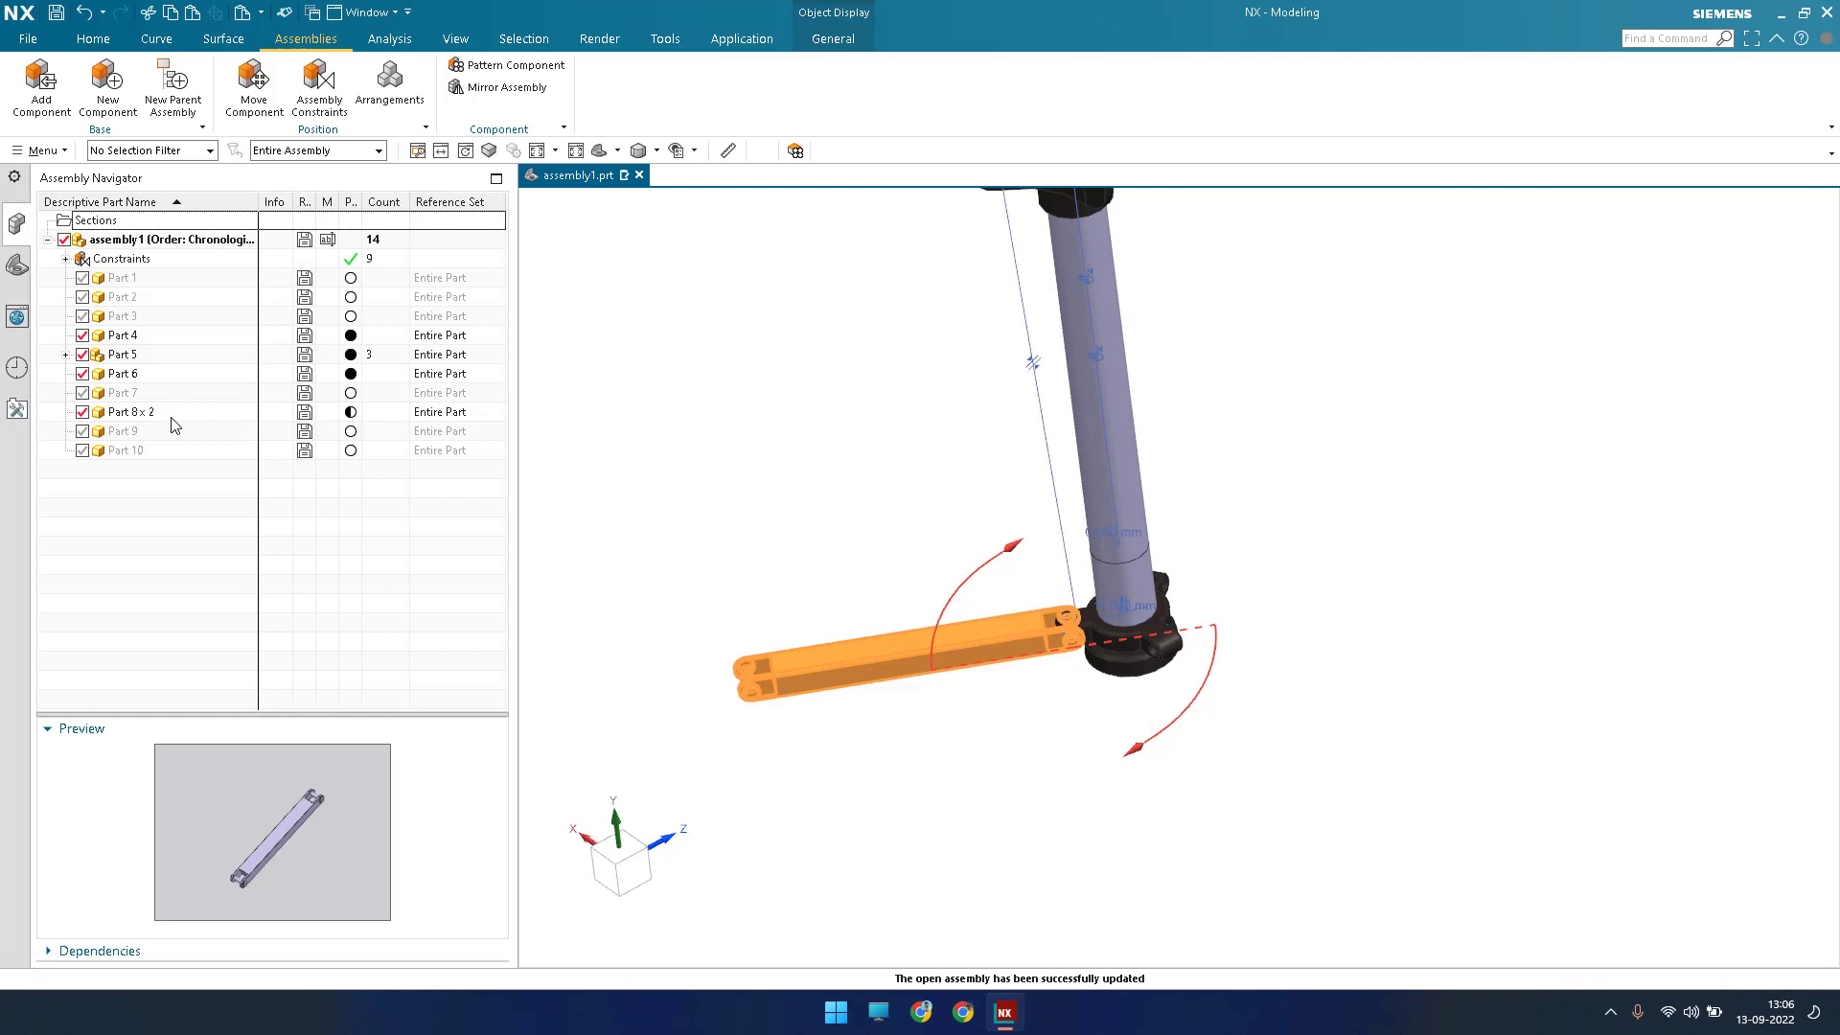
pyautogui.rightClick(153, 415)
pyautogui.click(171, 426)
pyautogui.click(141, 523)
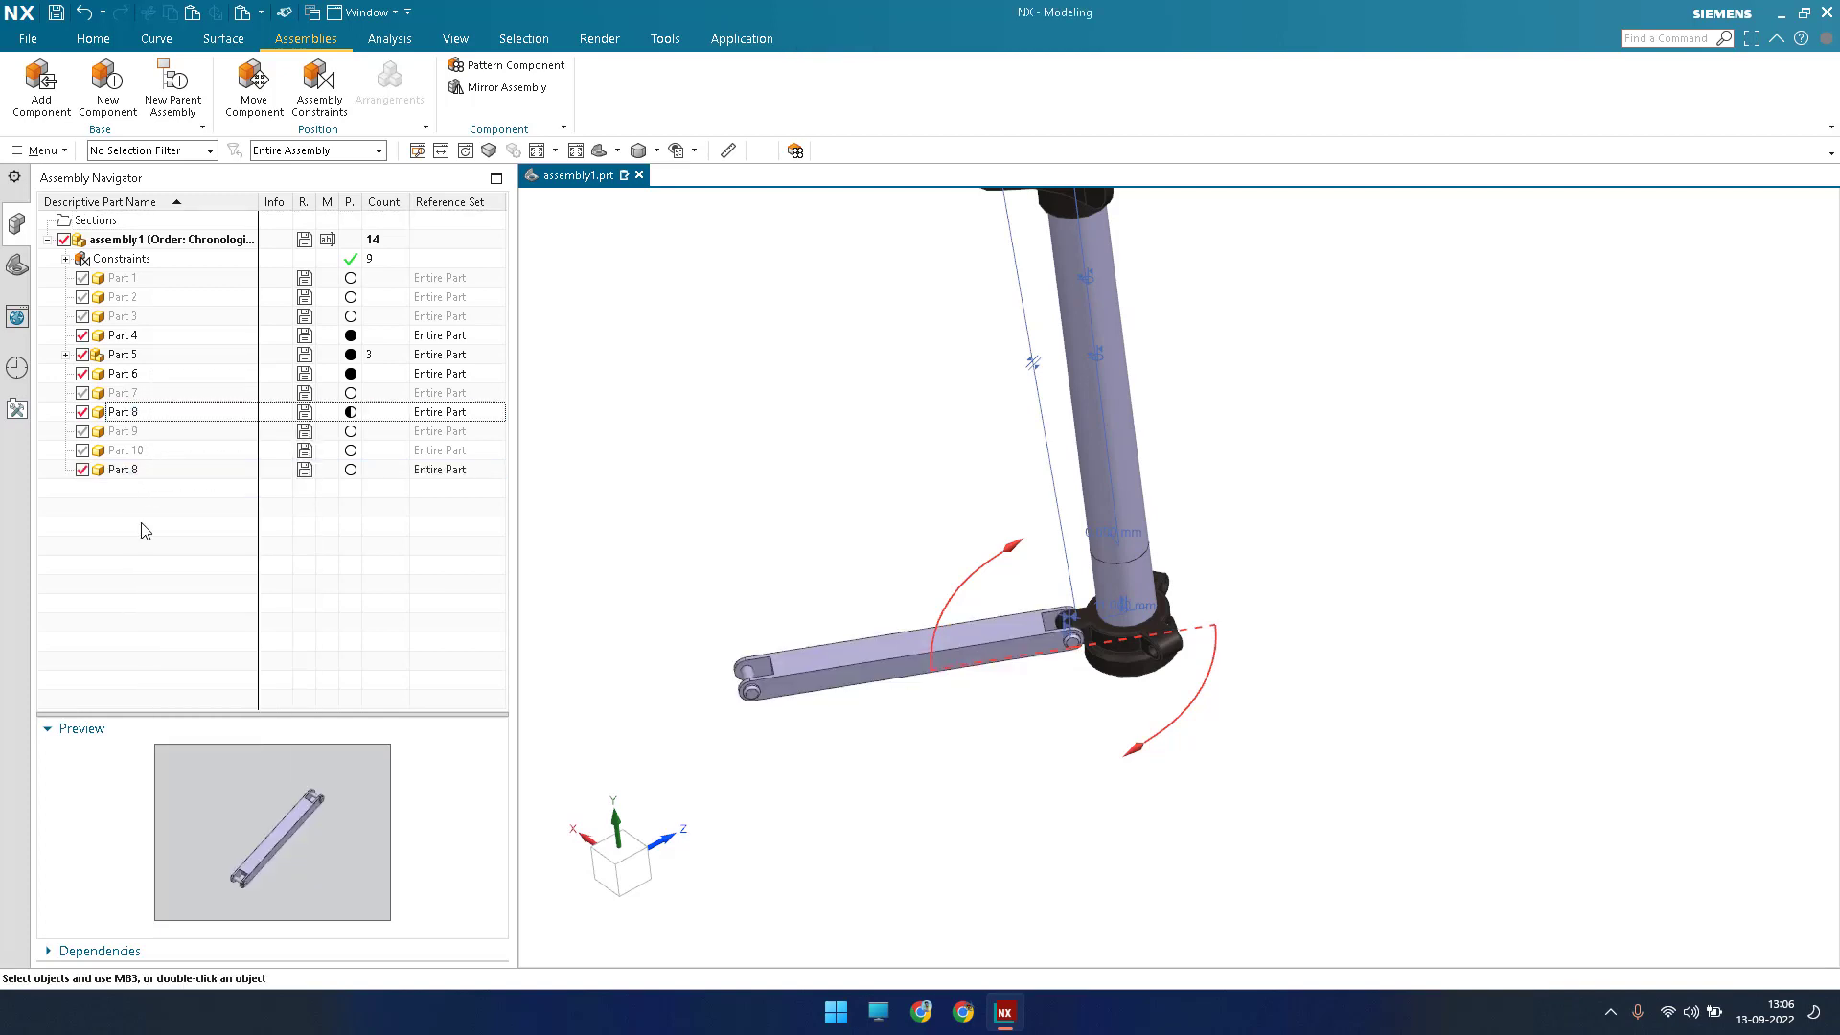
# Paste one more copy of Part 8 into the assembly.
pyautogui.click(135, 470)
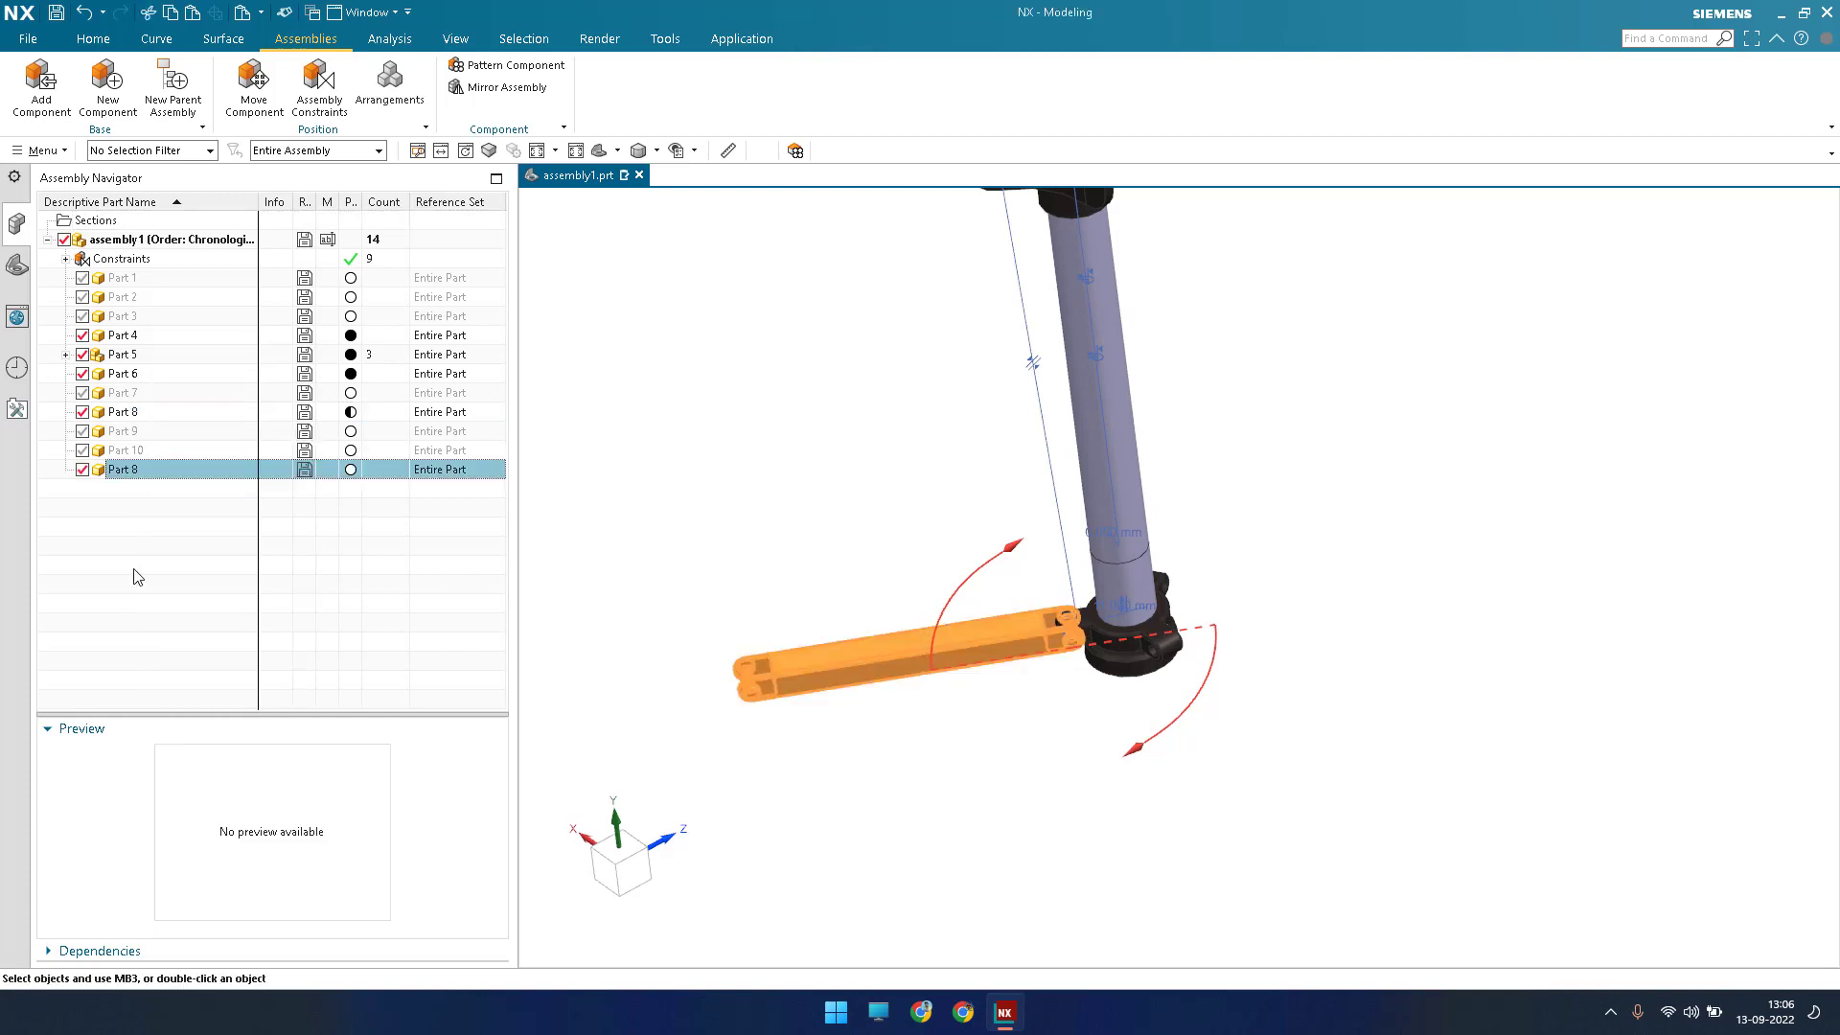
pyautogui.click(151, 517)
pyautogui.hotkey('ctrl', 'v')
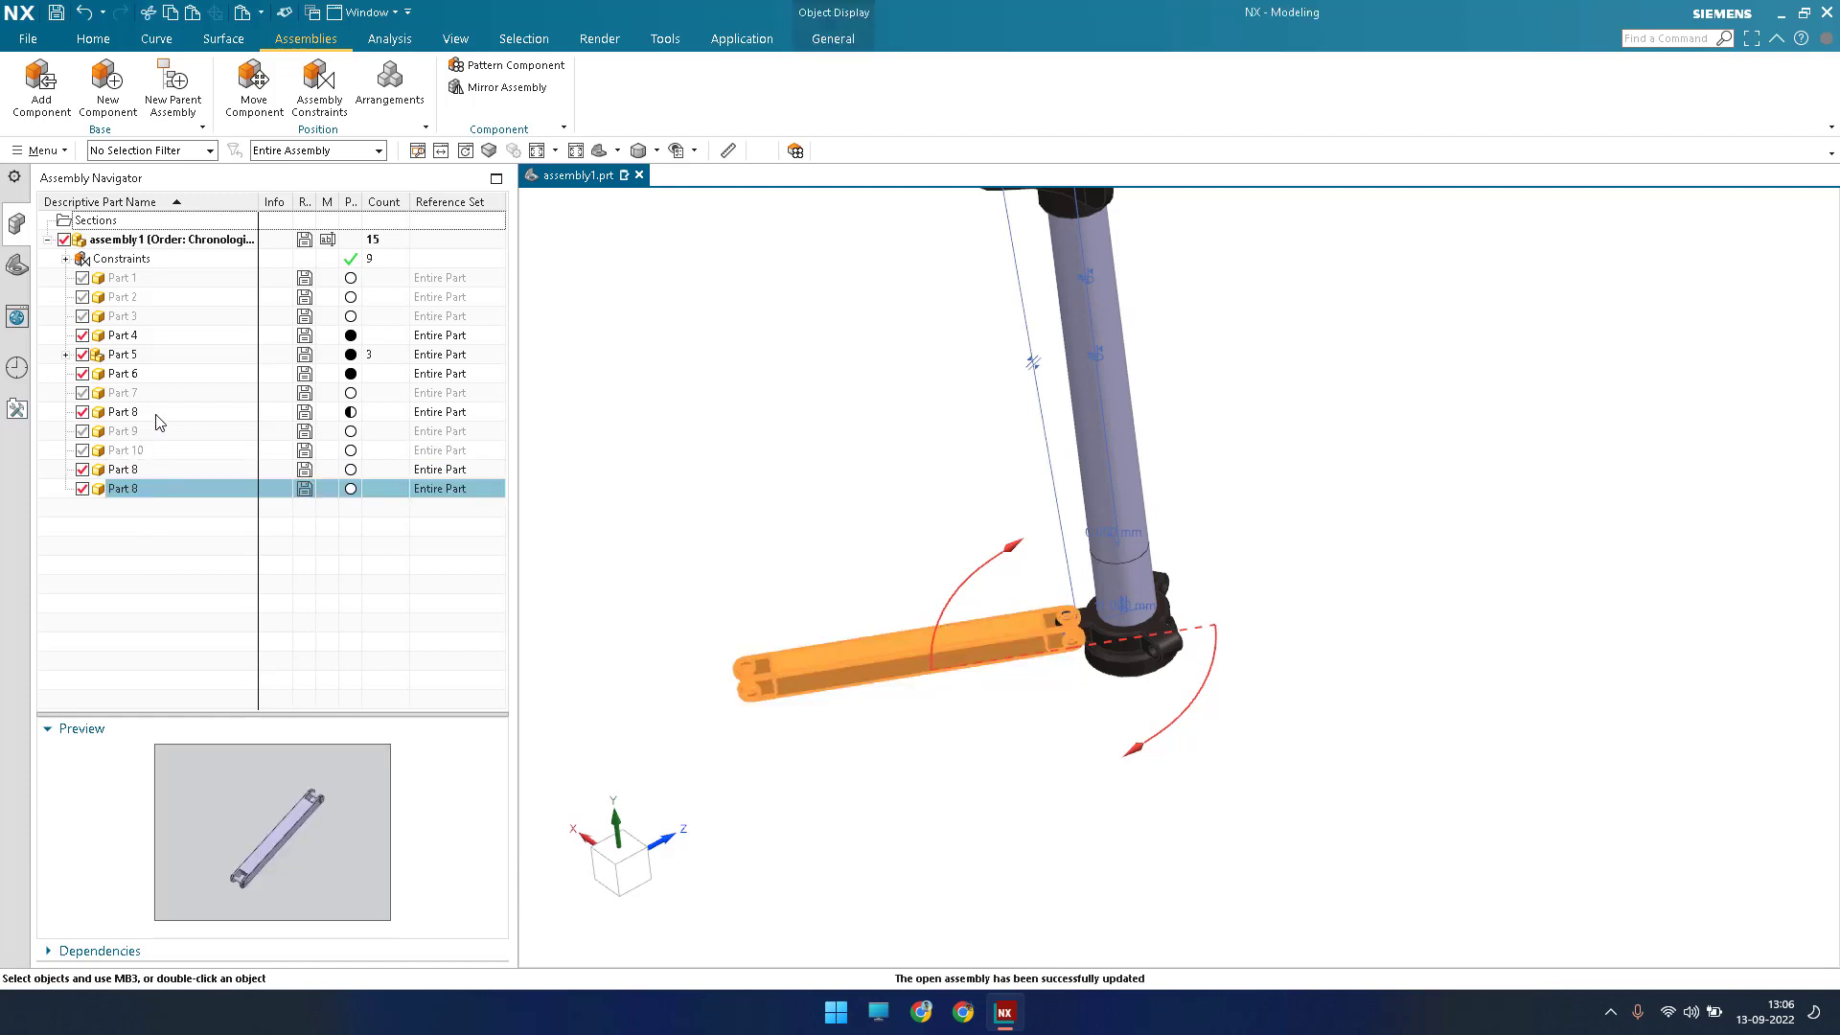
# Compare the position status of the constrained Part 8 with that of its two pasted copies.
pyautogui.click(168, 411)
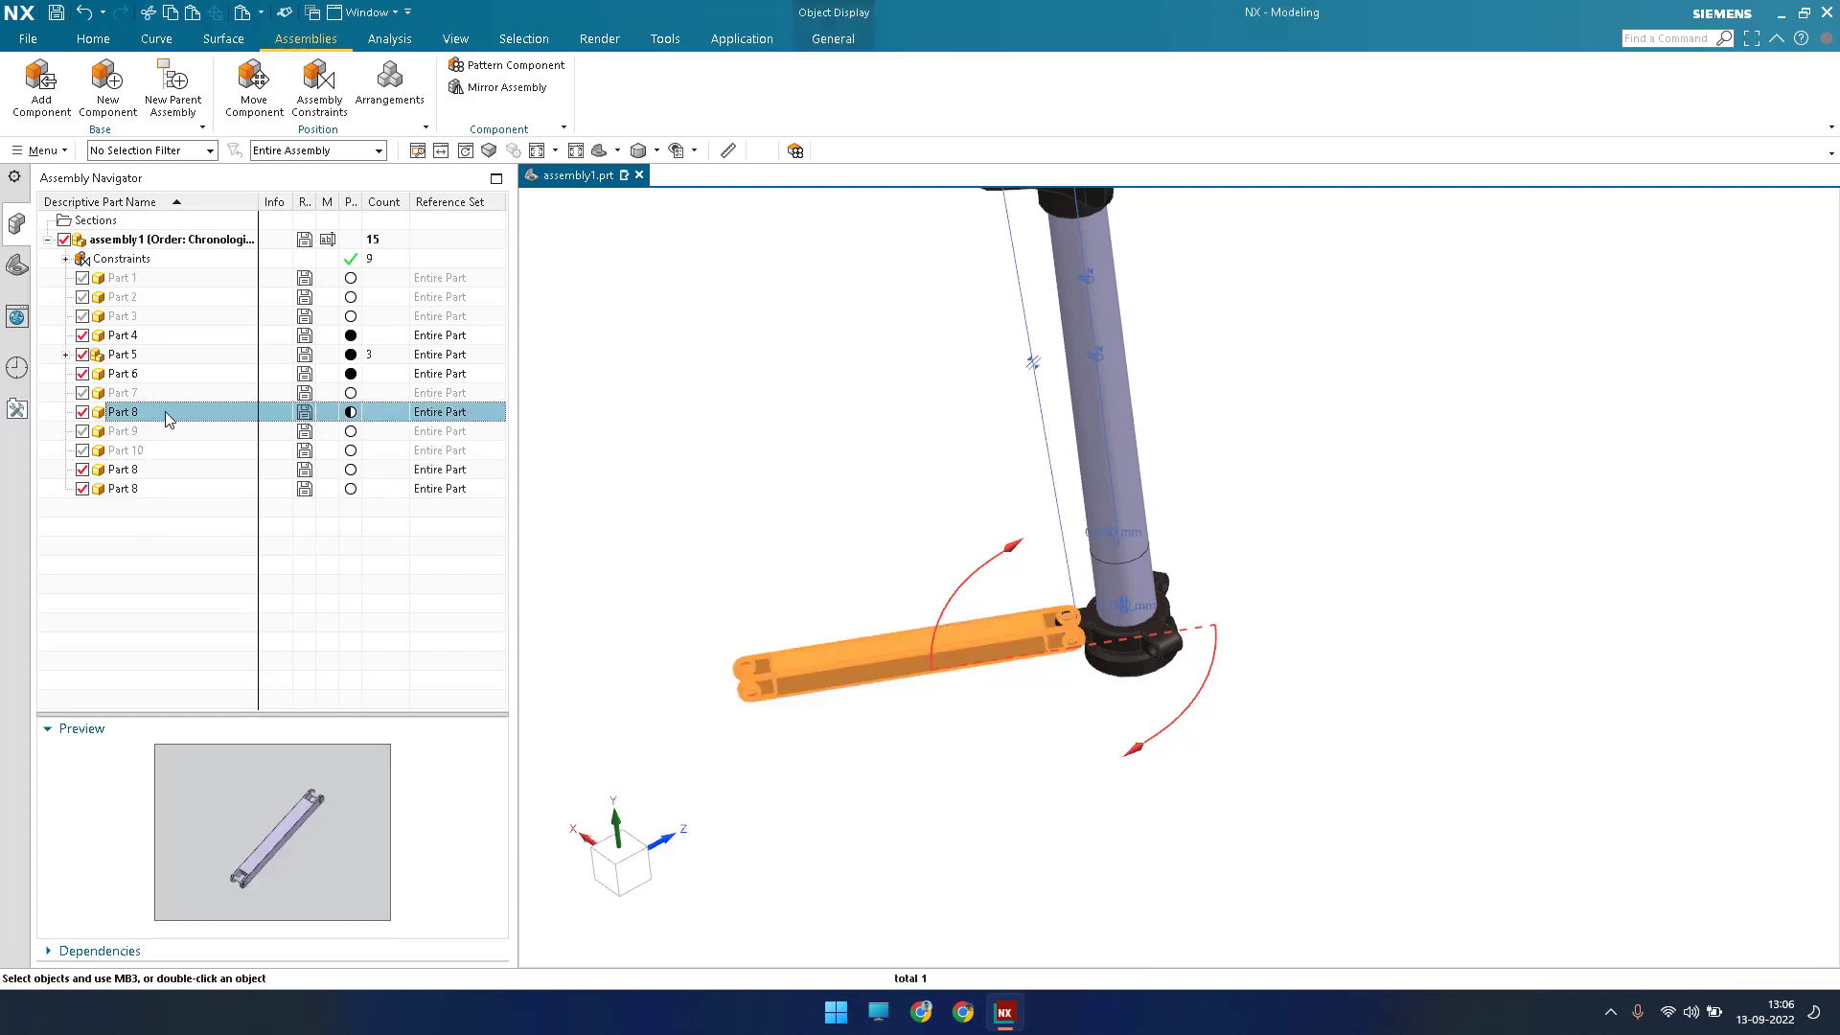
pyautogui.click(154, 469)
pyautogui.click(165, 489)
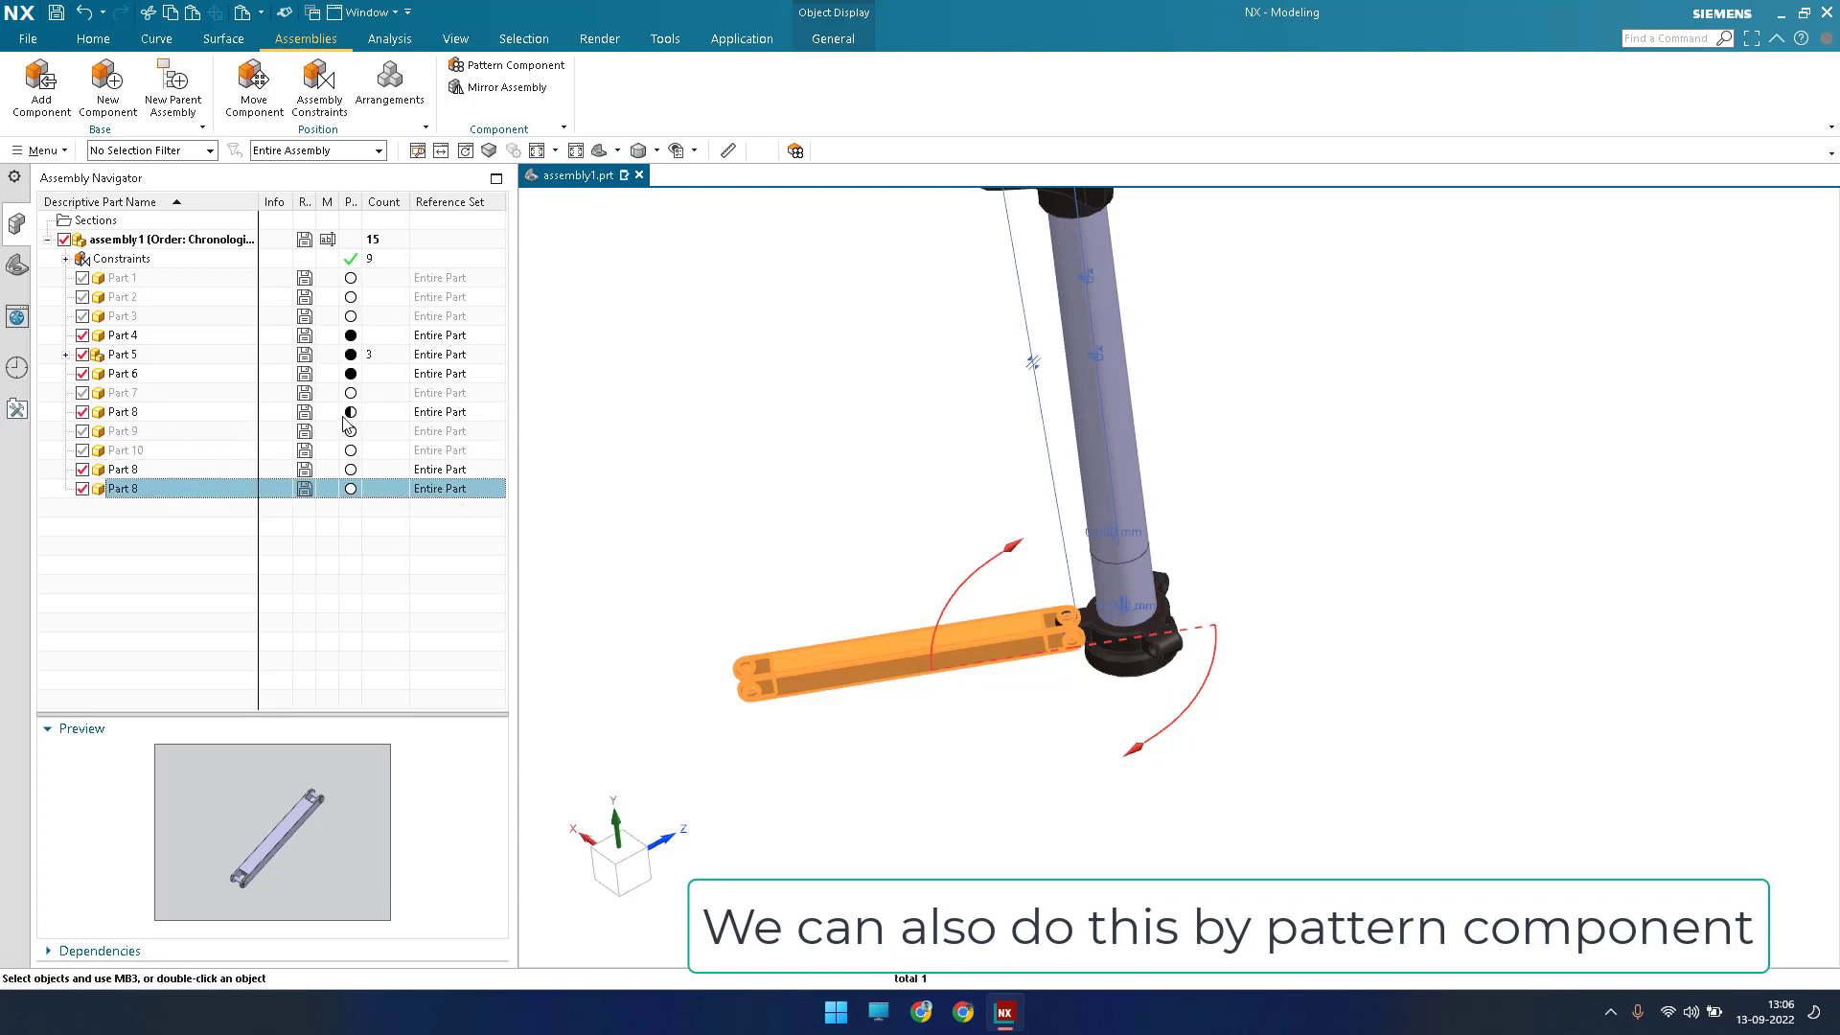
pyautogui.press('Up')
pyautogui.press('Up')
pyautogui.press('Up')
pyautogui.press('Up')
pyautogui.click(340, 470)
pyautogui.keyDown('ctrl'); pyautogui.click(339, 490); pyautogui.keyUp('ctrl')
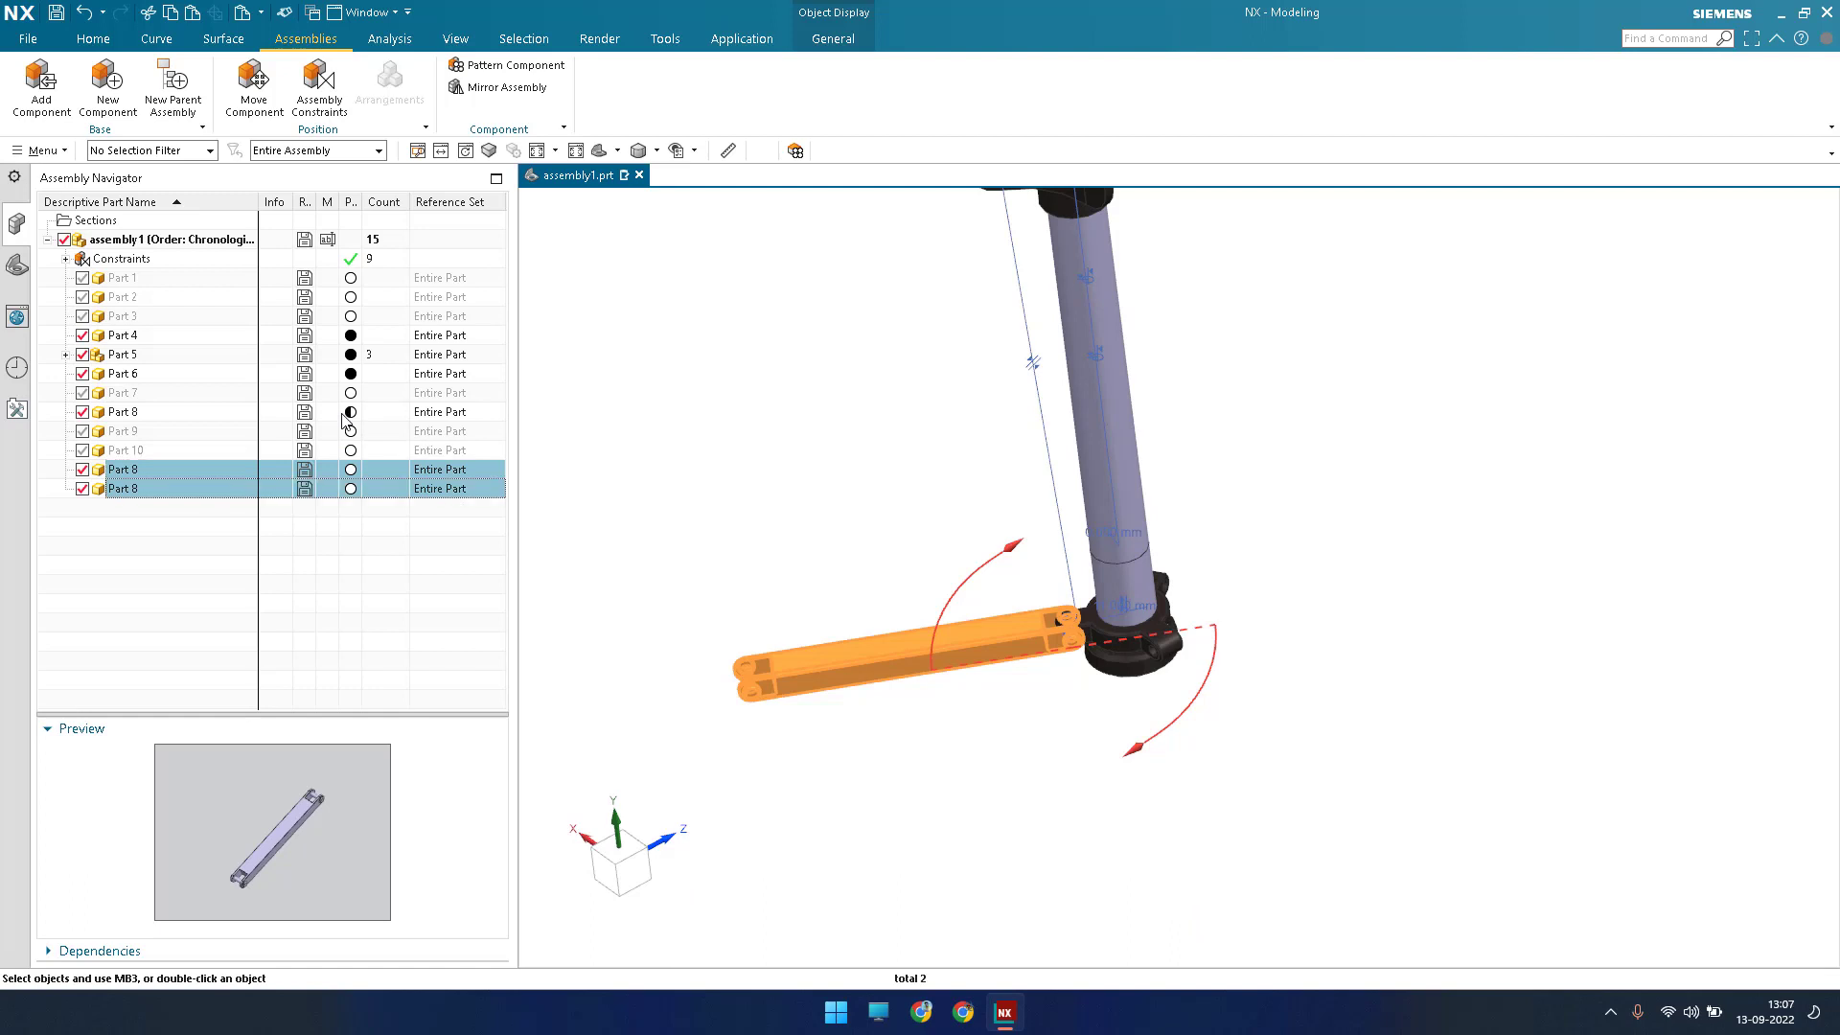
pyautogui.click(336, 415)
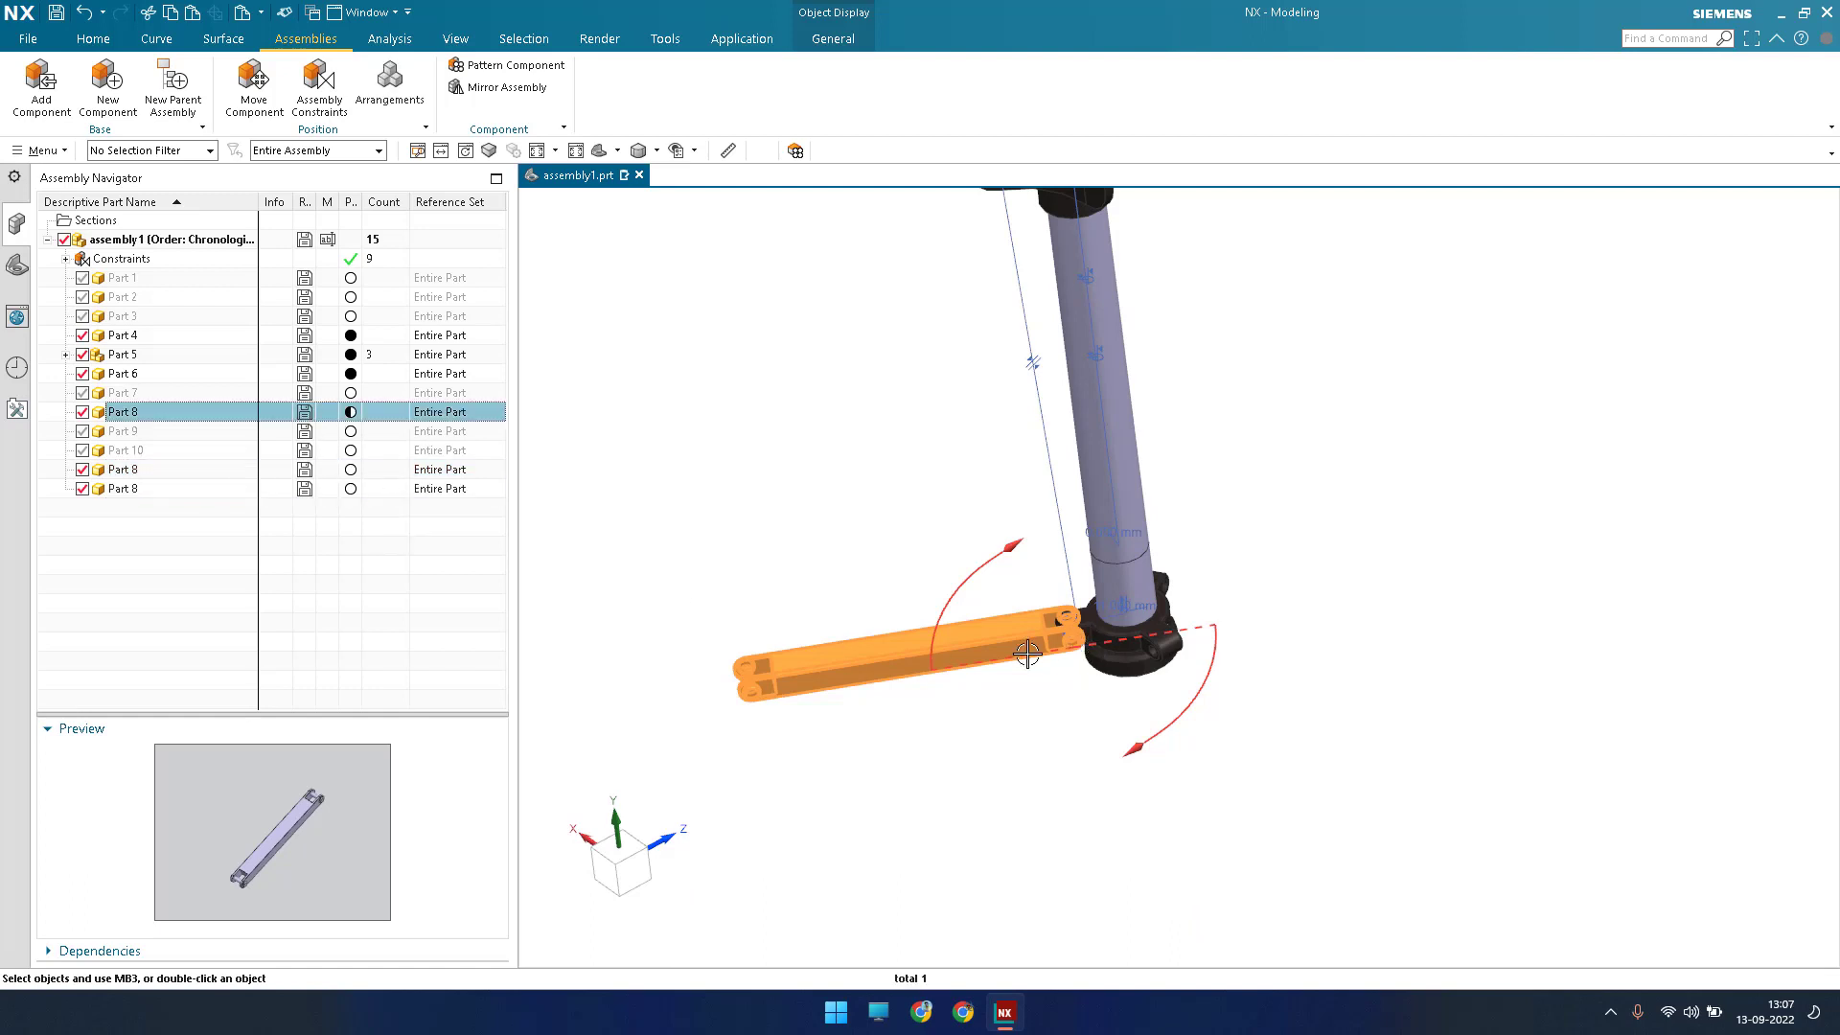
pyautogui.scroll(5, 1166, 683)
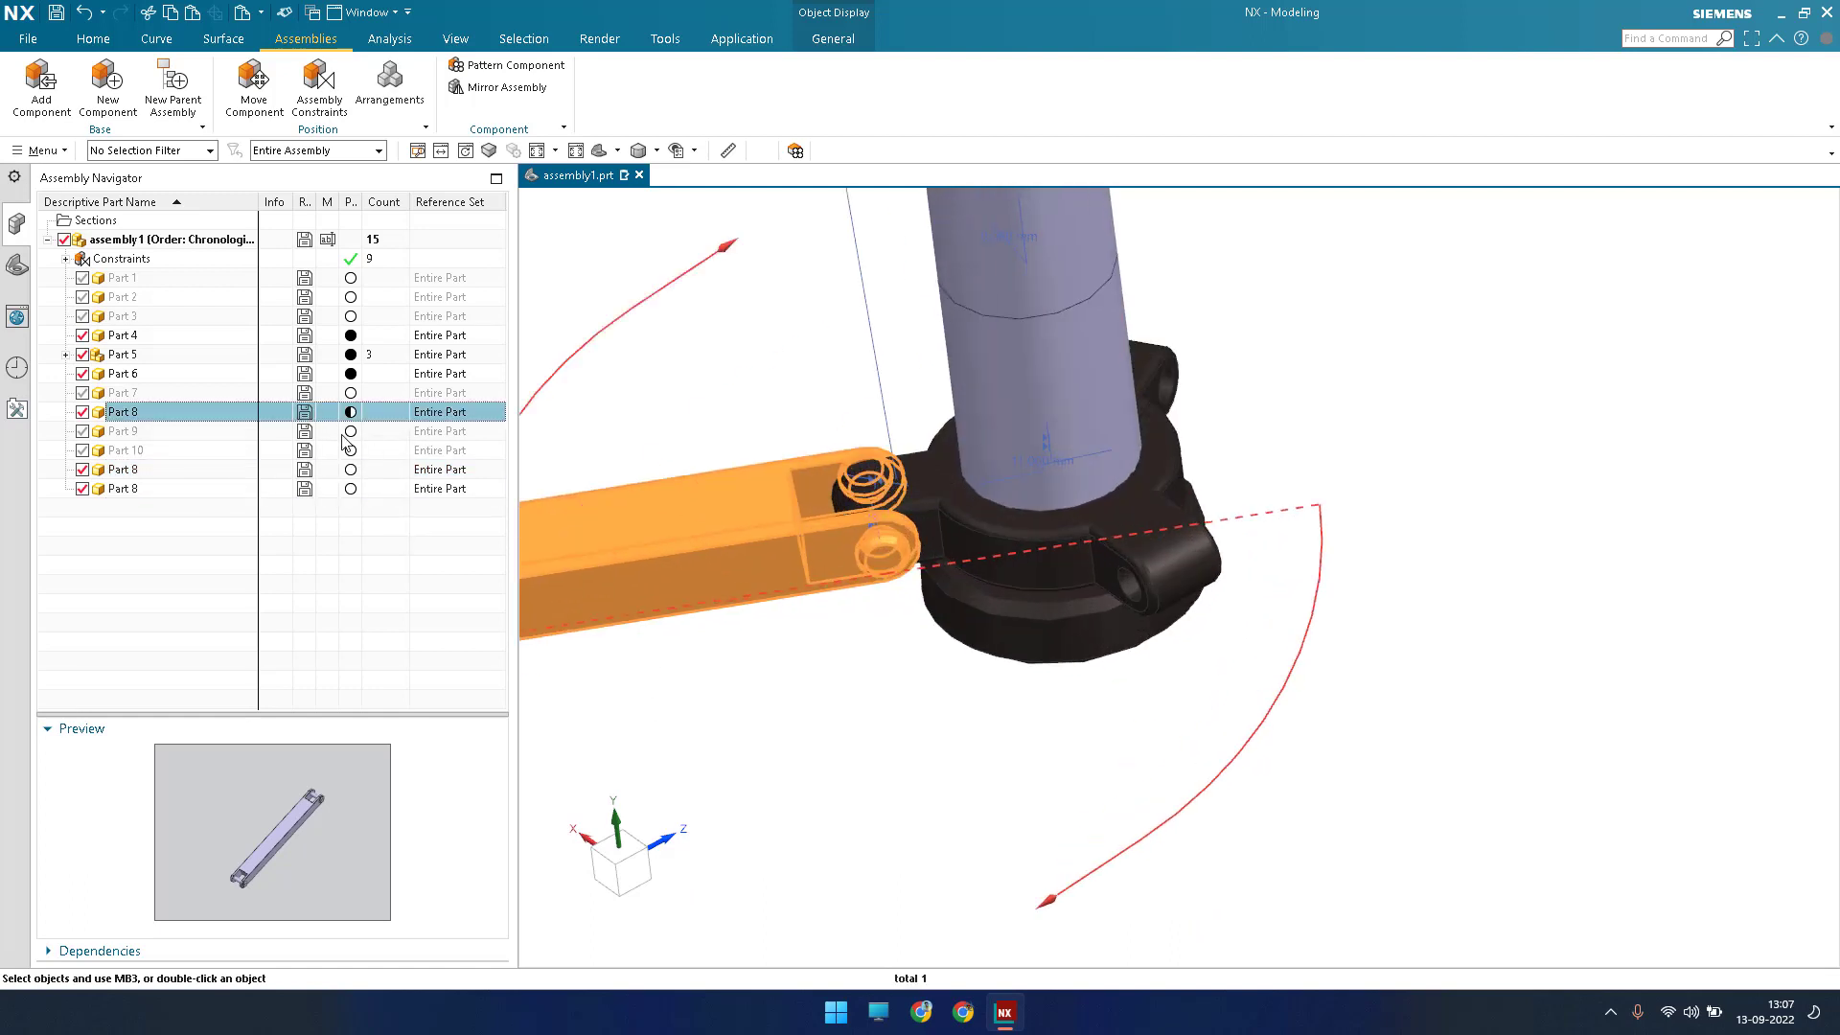
pyautogui.scroll(-4, 351, 412)
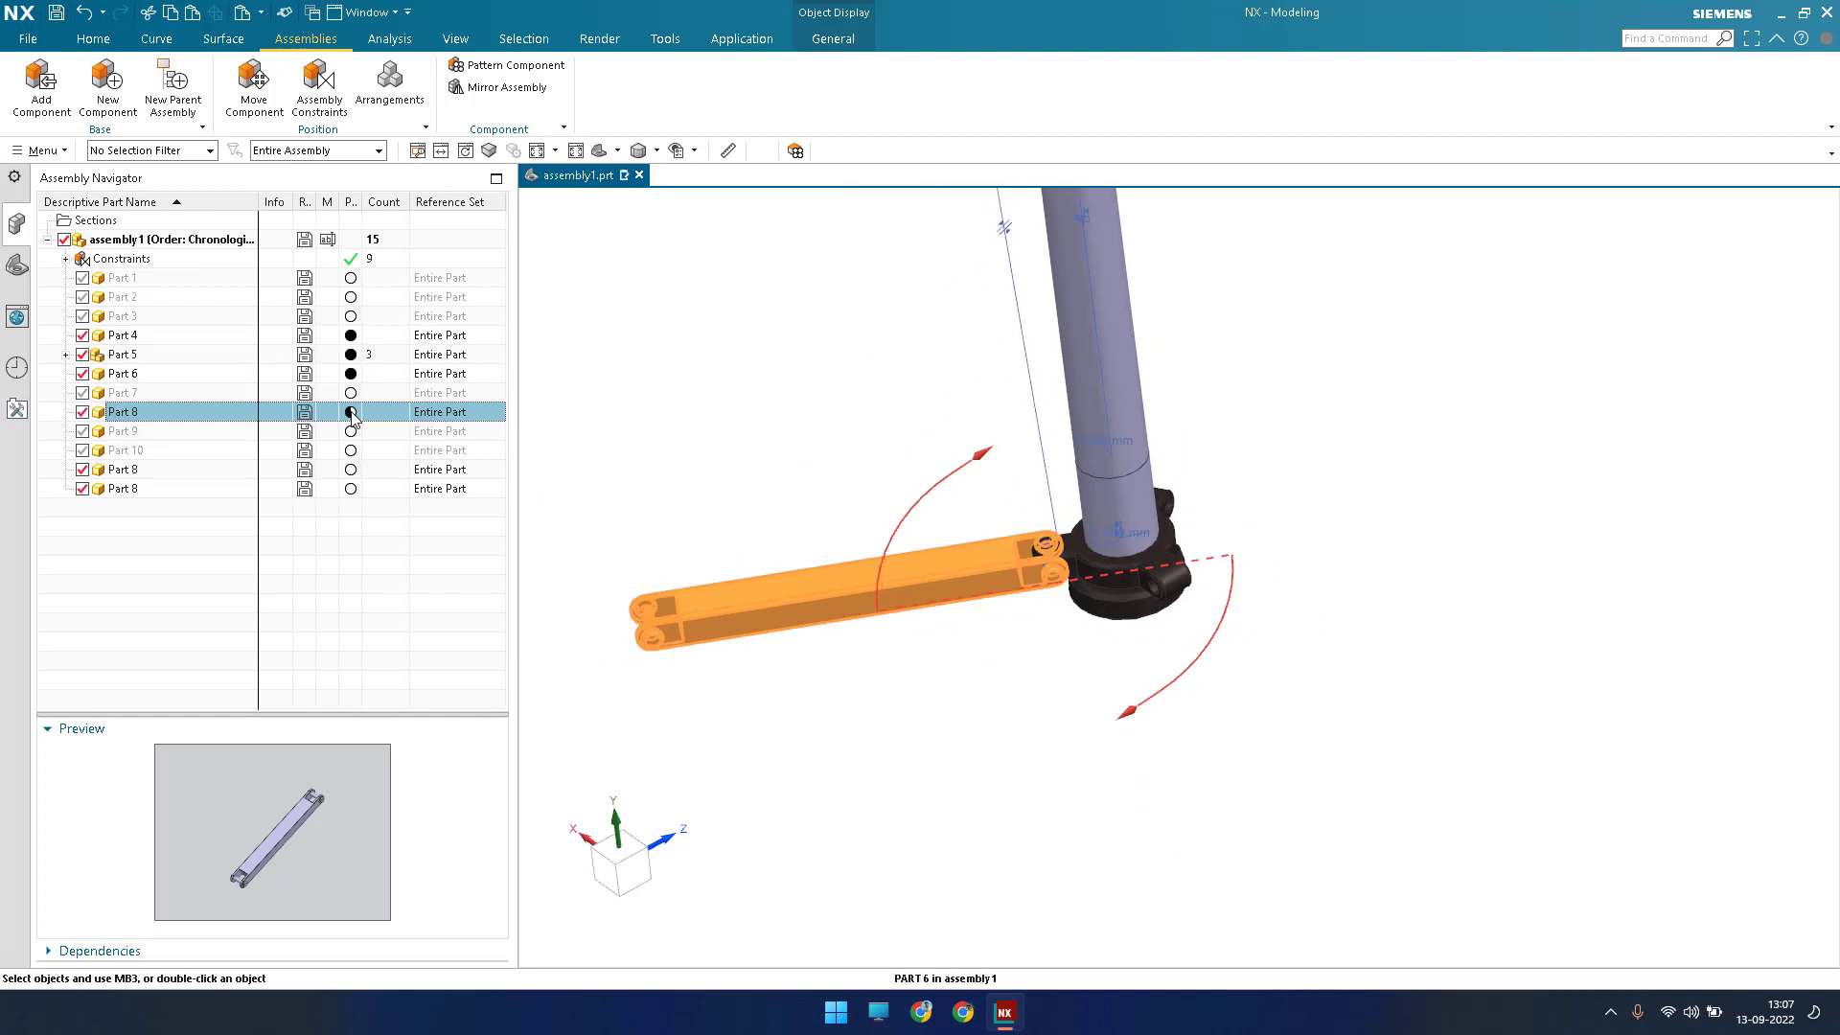
# Hide the constrained Part 8 and rotate the first pasted copy around the column to Part 6's next lug with Move Component.
pyautogui.click(82, 413)
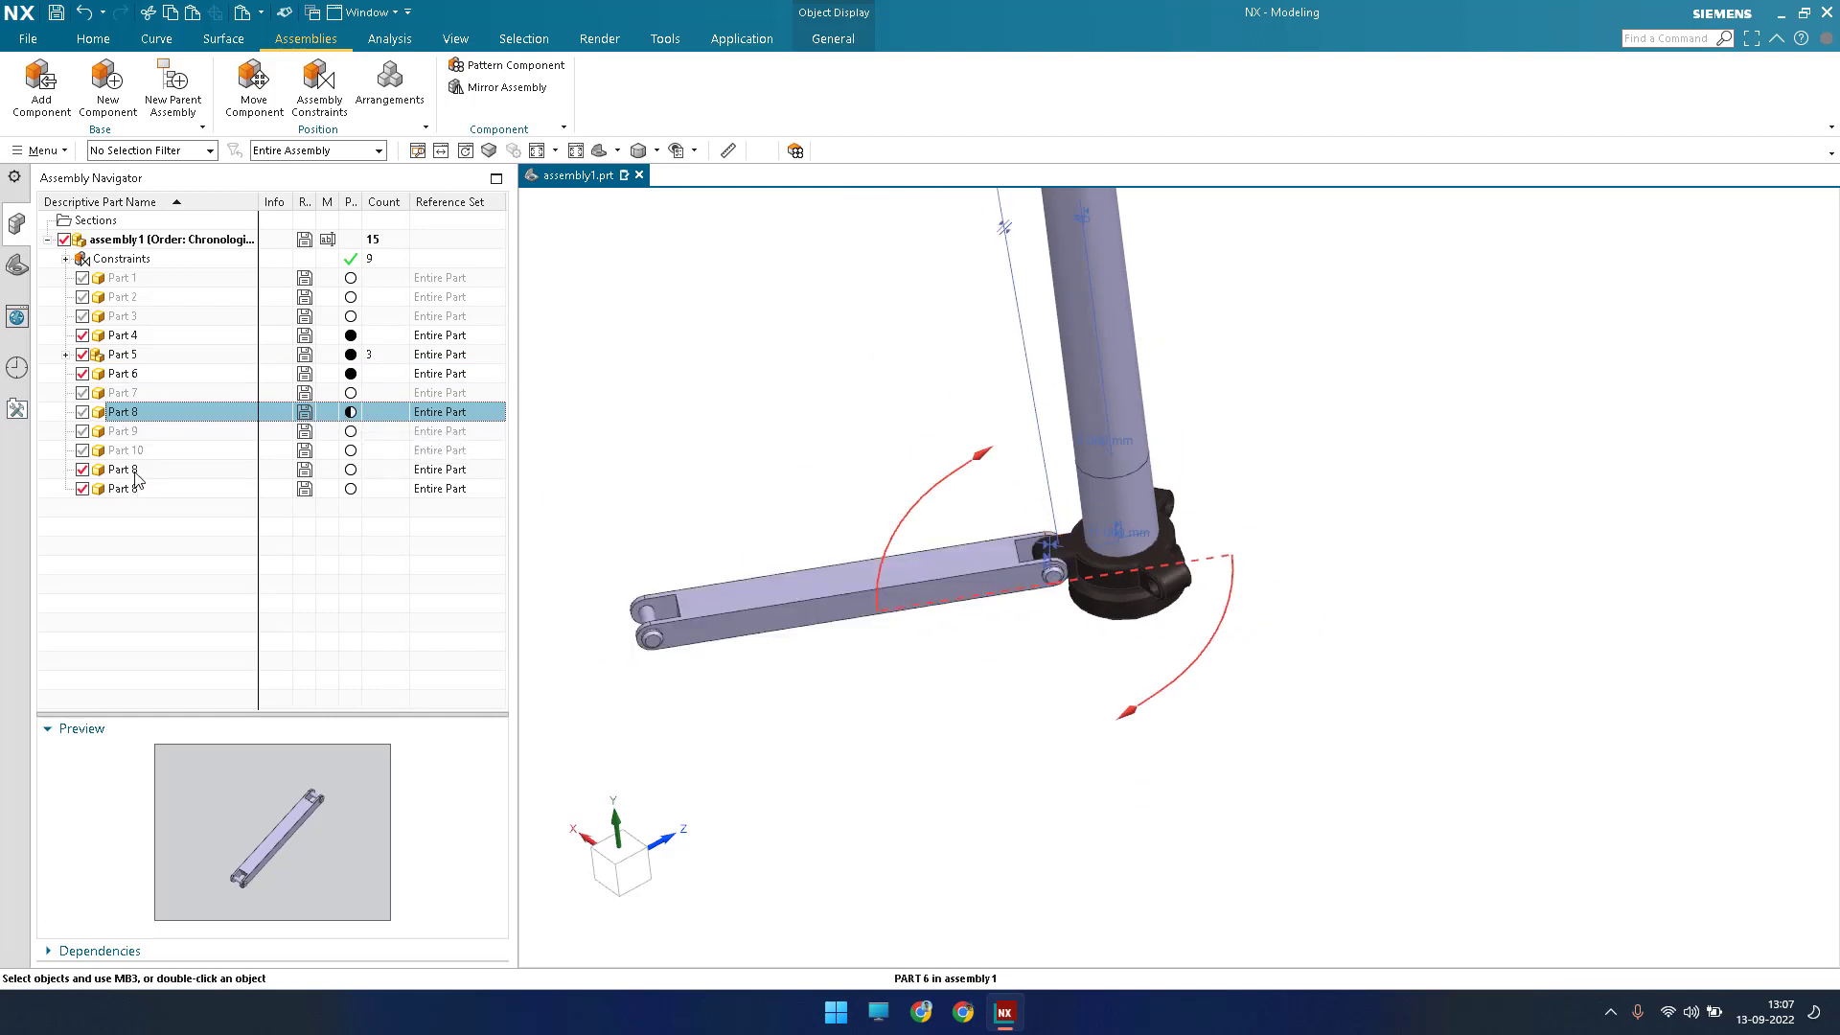
pyautogui.click(213, 472)
pyautogui.rightClick(235, 472)
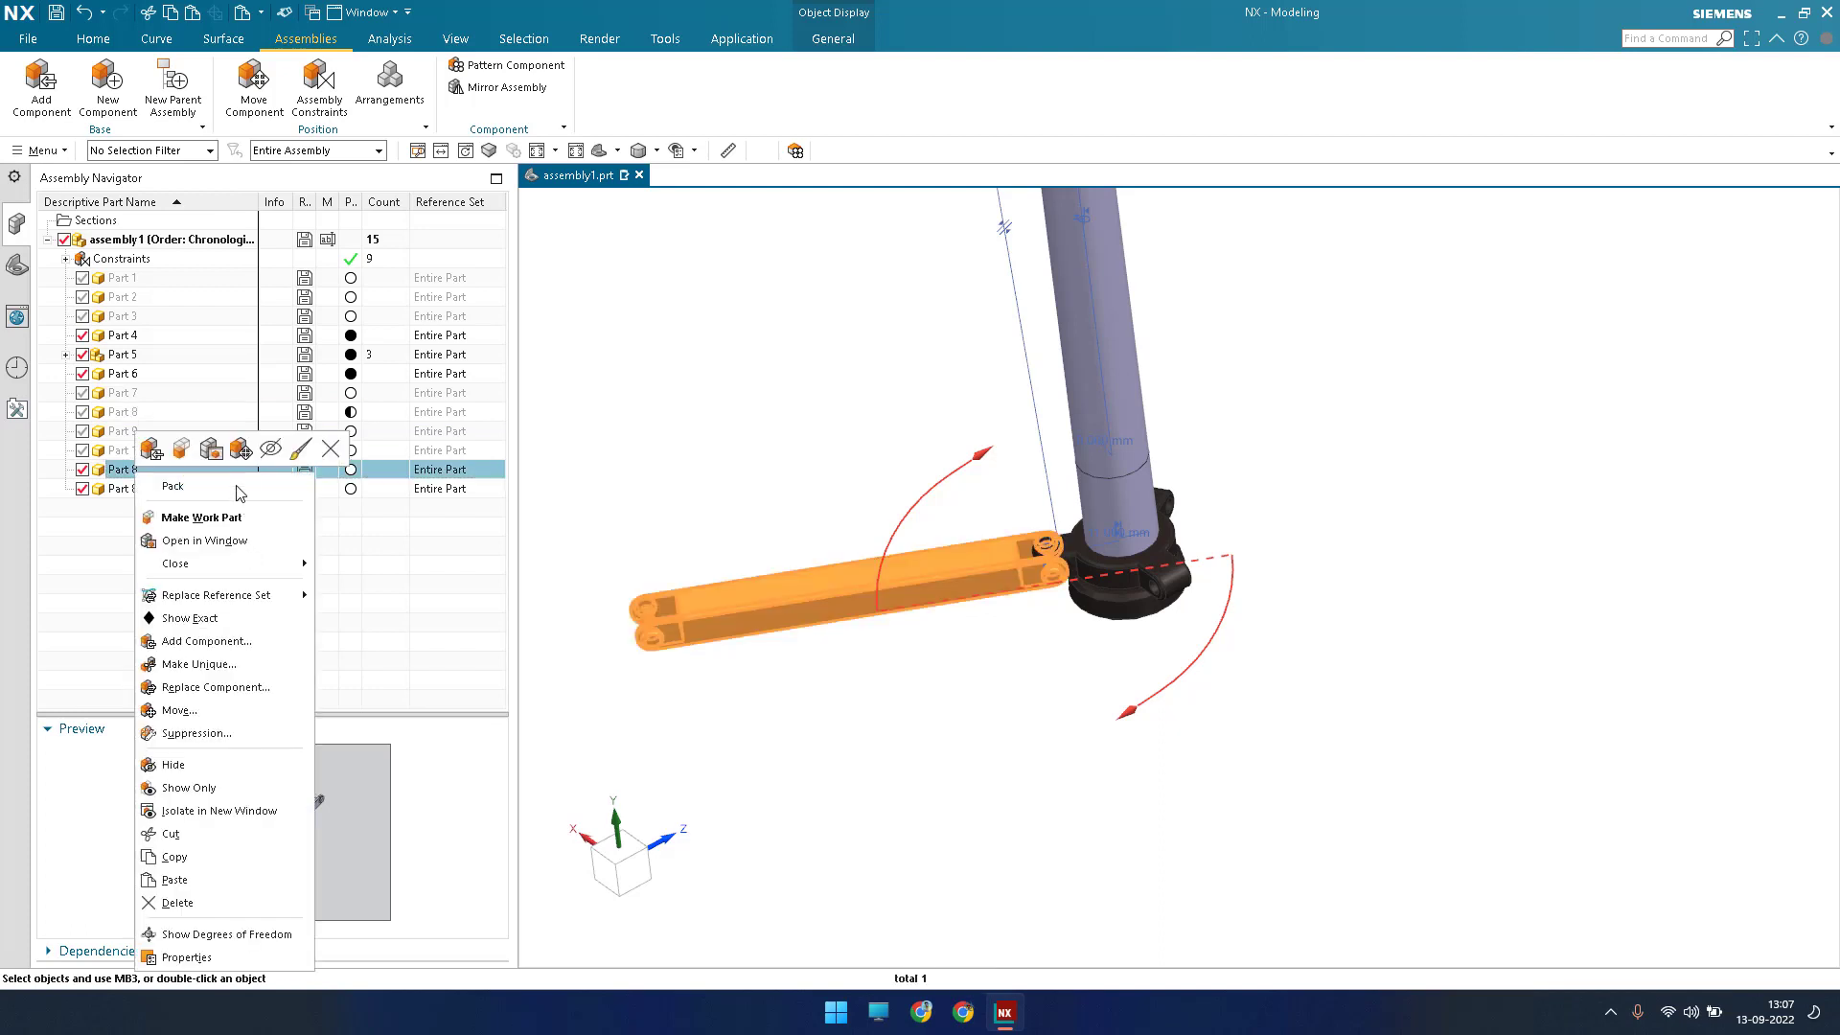
pyautogui.press('Escape')
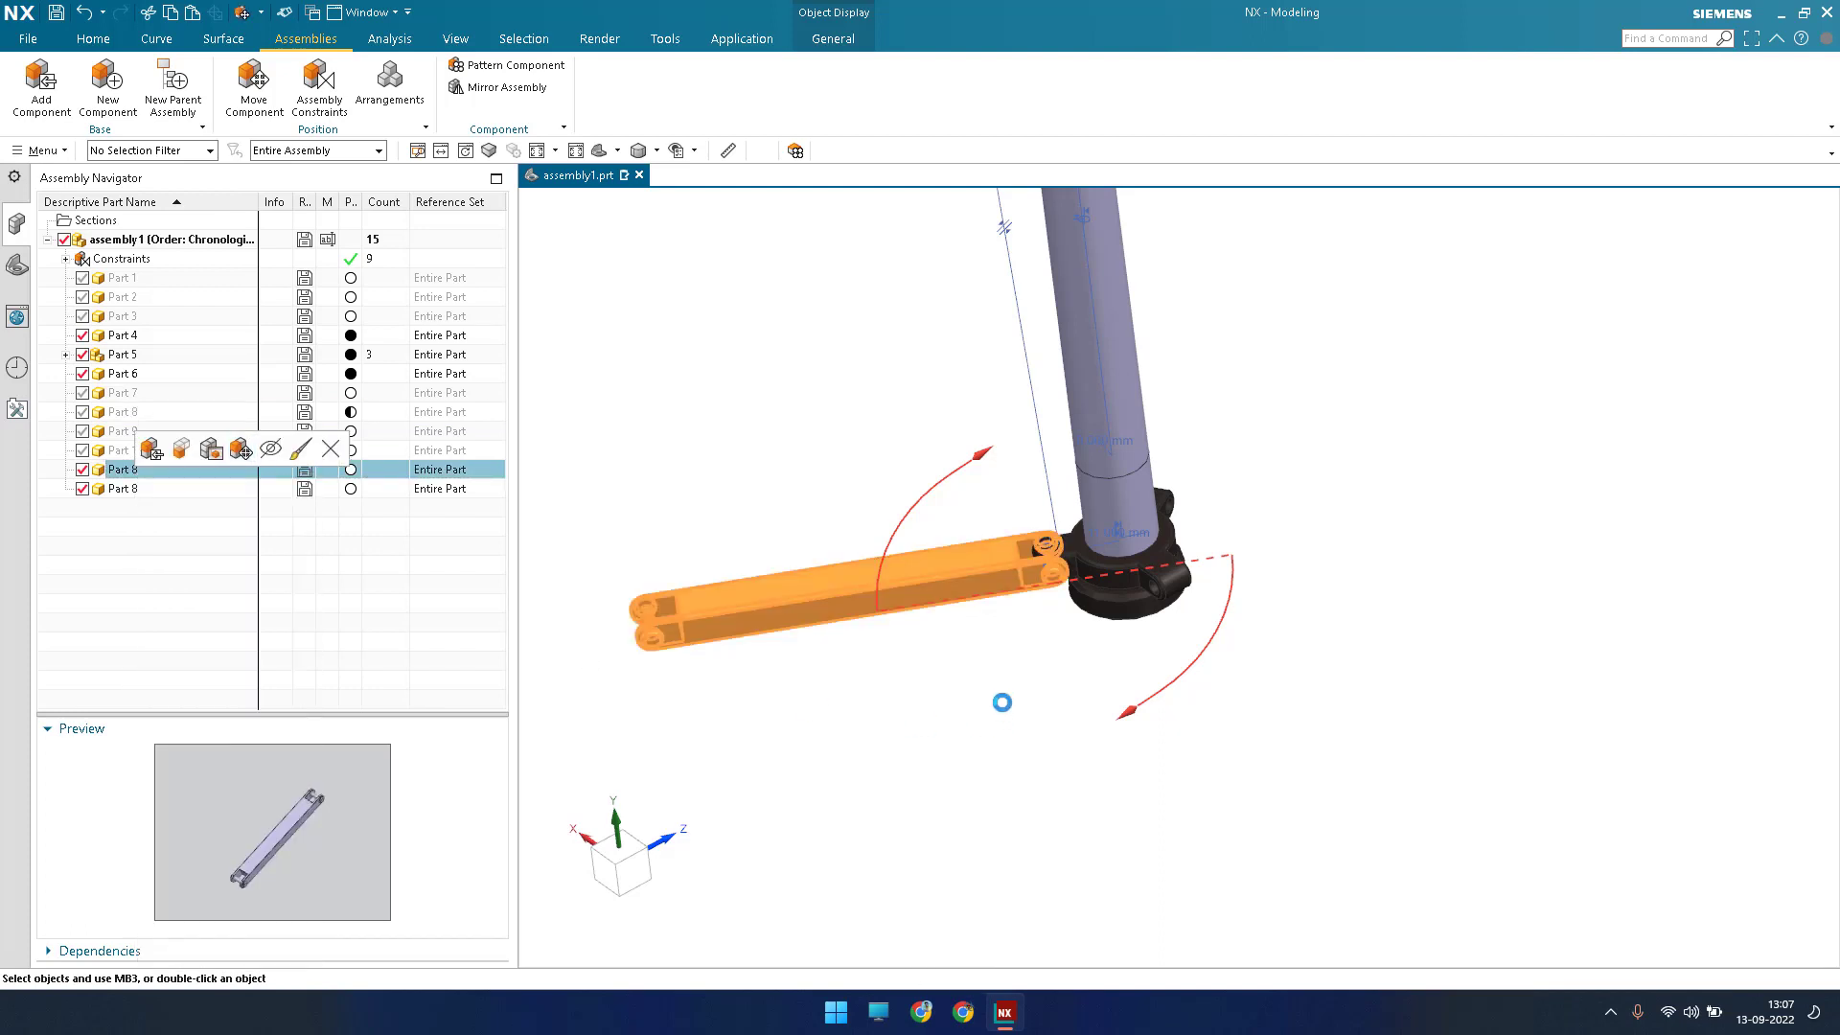
pyautogui.hotkey('ctrl', 't')
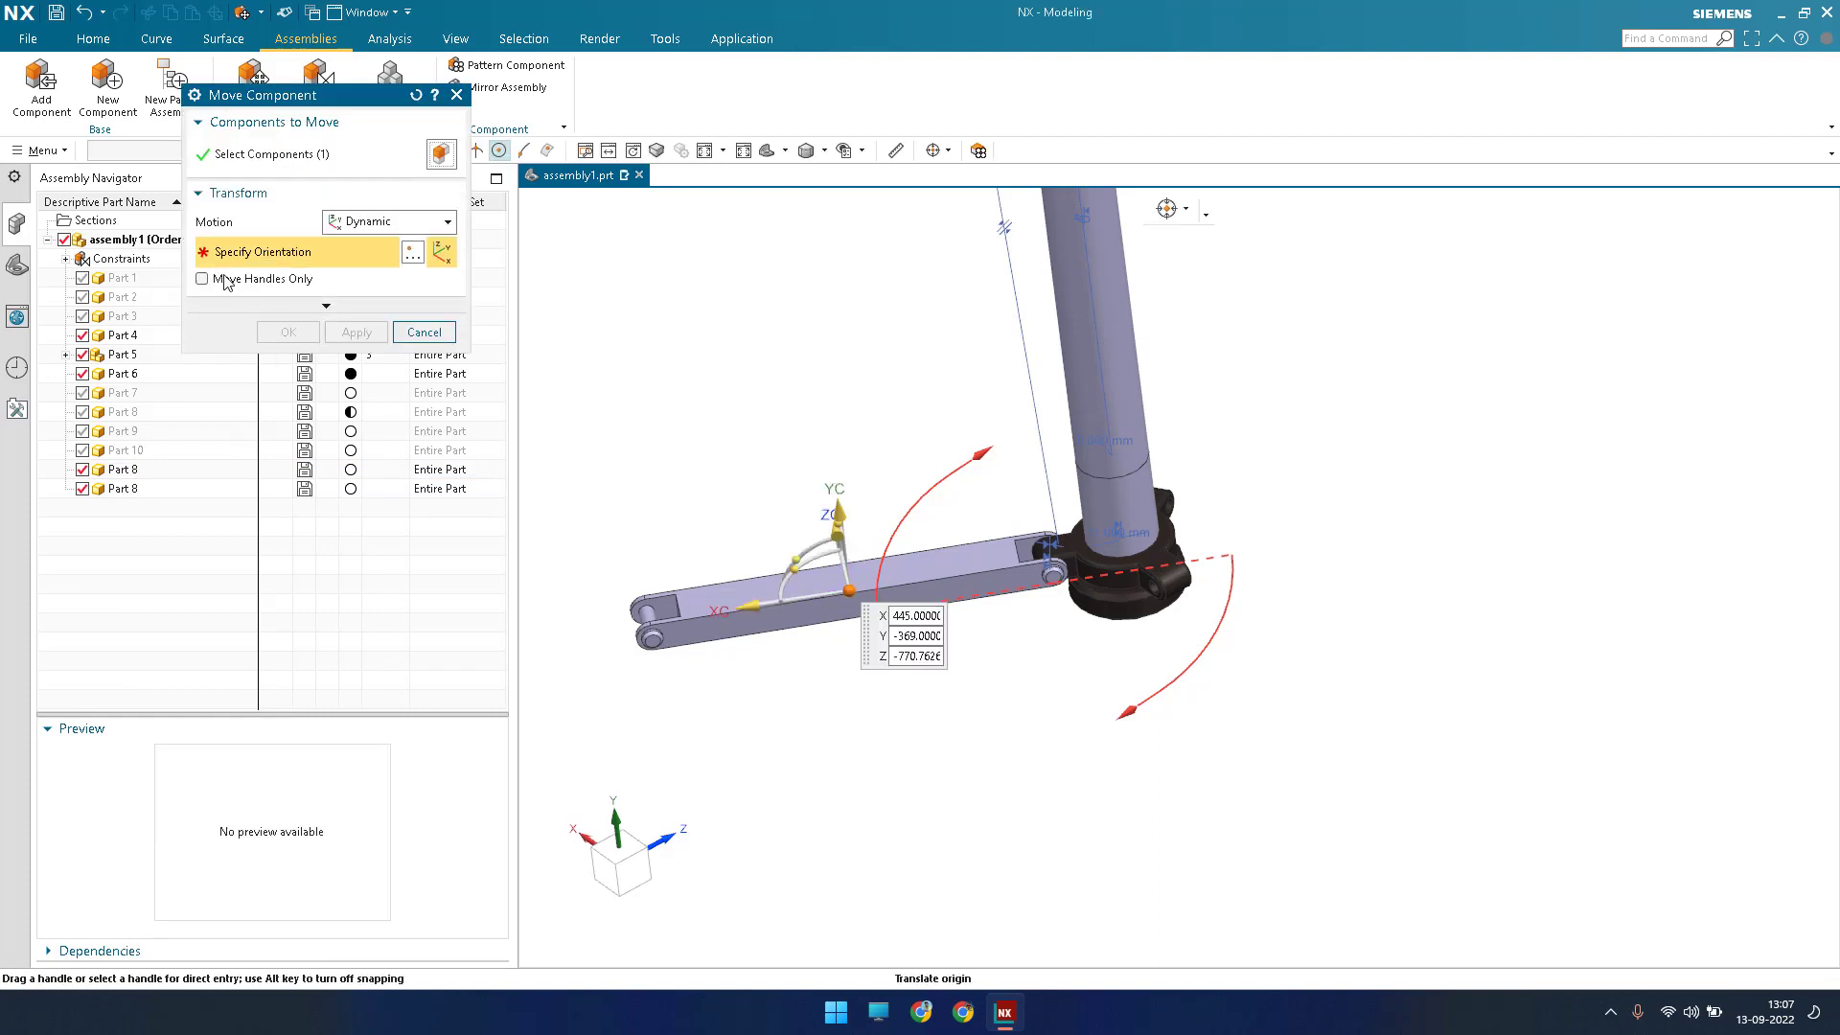
pyautogui.press('m')
pyautogui.click(1112, 476)
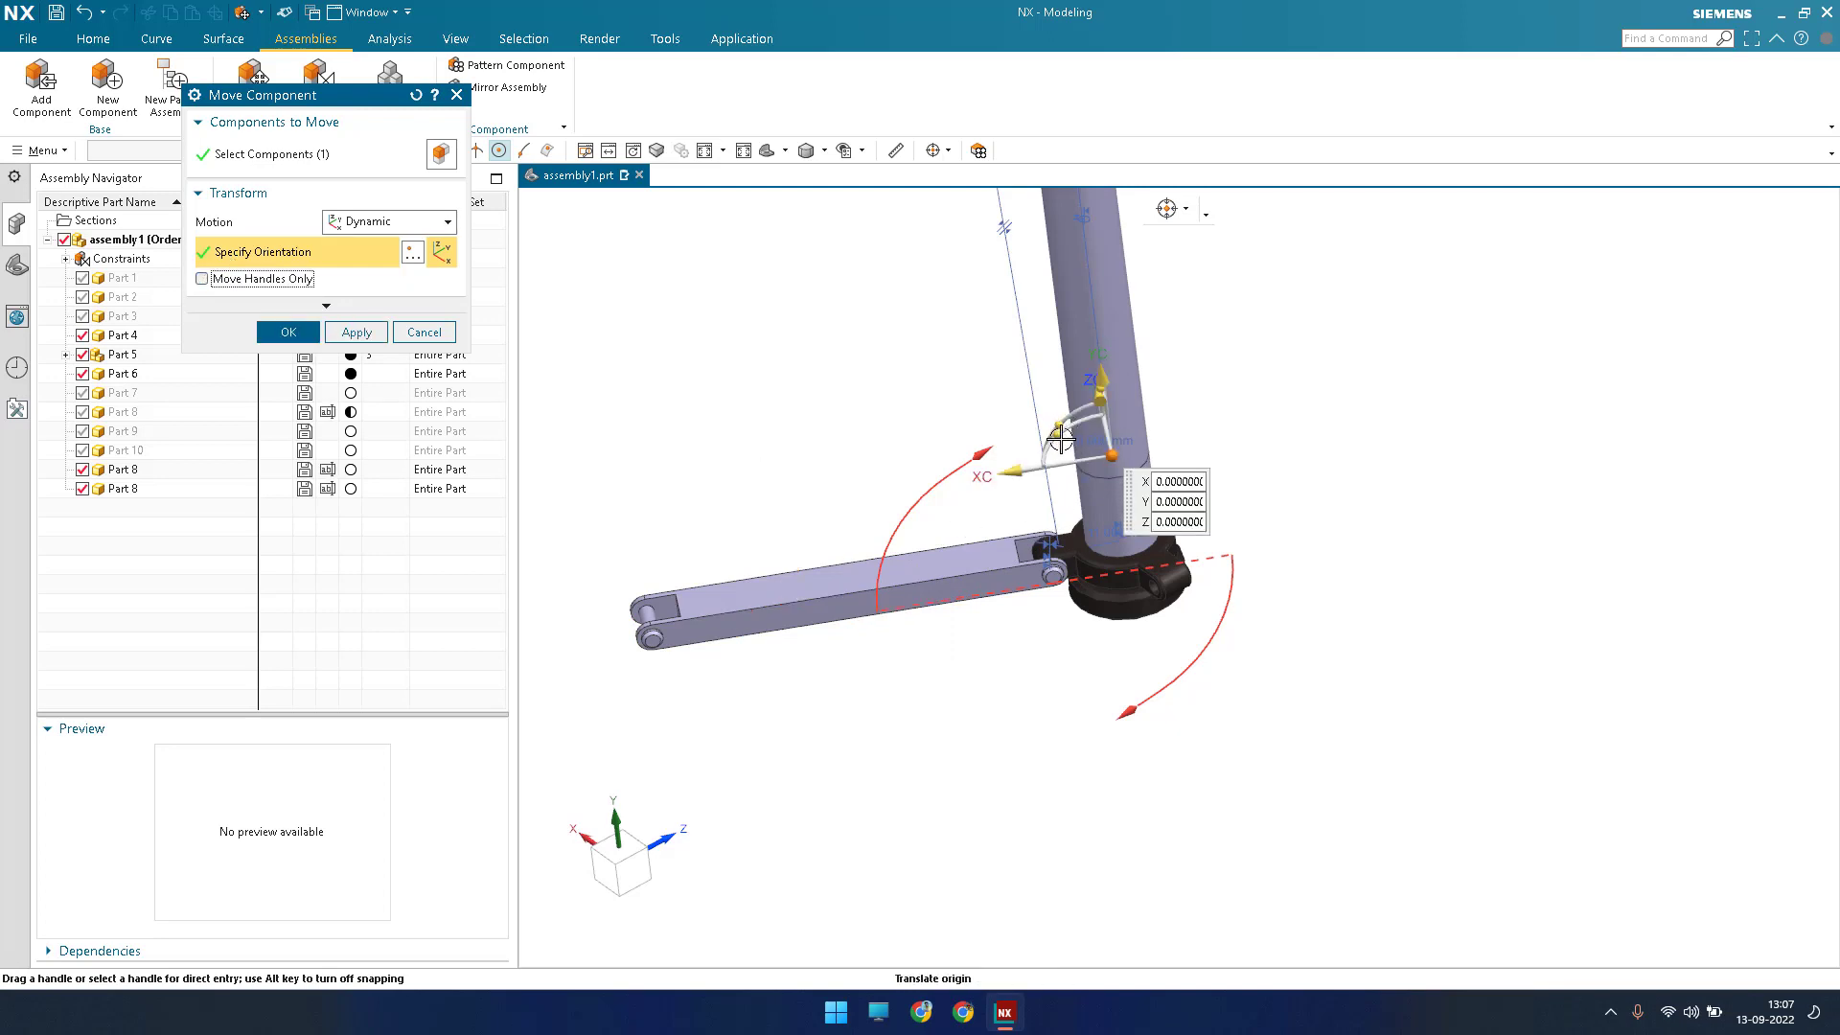
pyautogui.moveTo(1055, 479); pyautogui.dragTo(937, 551)
pyautogui.middleClick(239, 494)
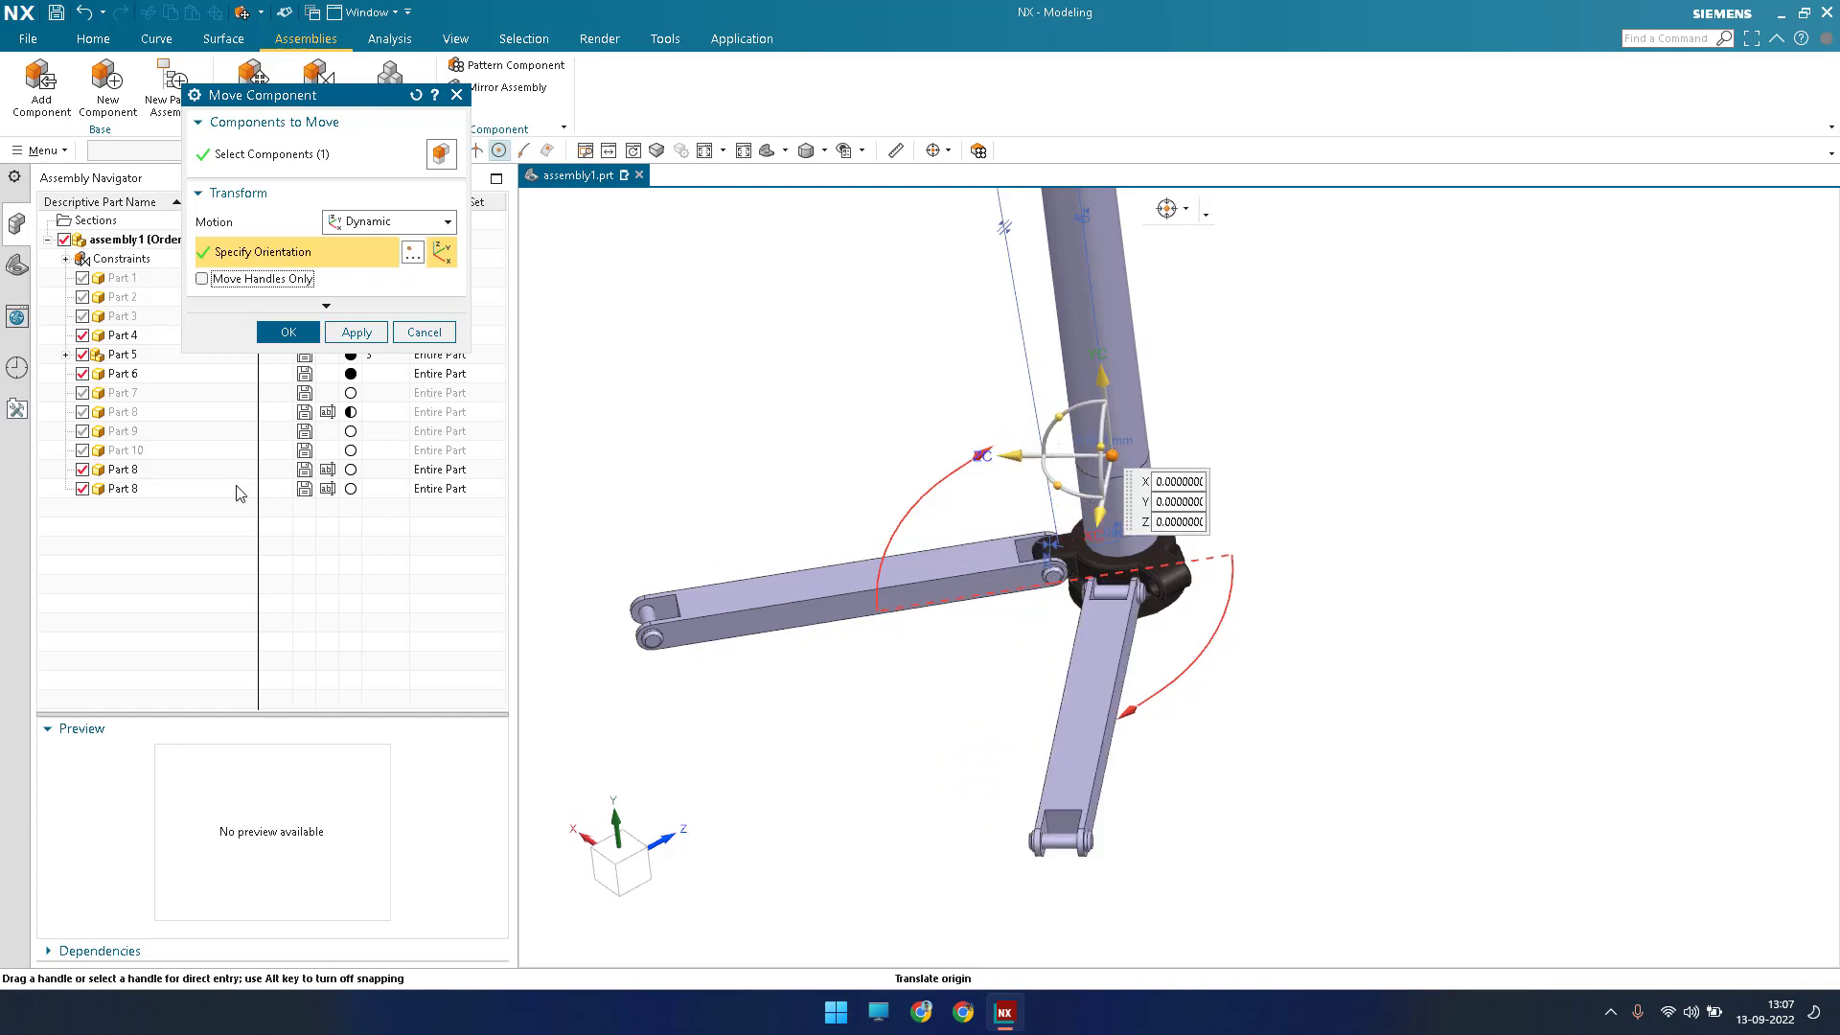
# Rotate the second pasted copy of Part 8 around the column to the opposite side of Part 6 with Move Component.
pyautogui.middleClick(239, 494)
pyautogui.click(932, 578)
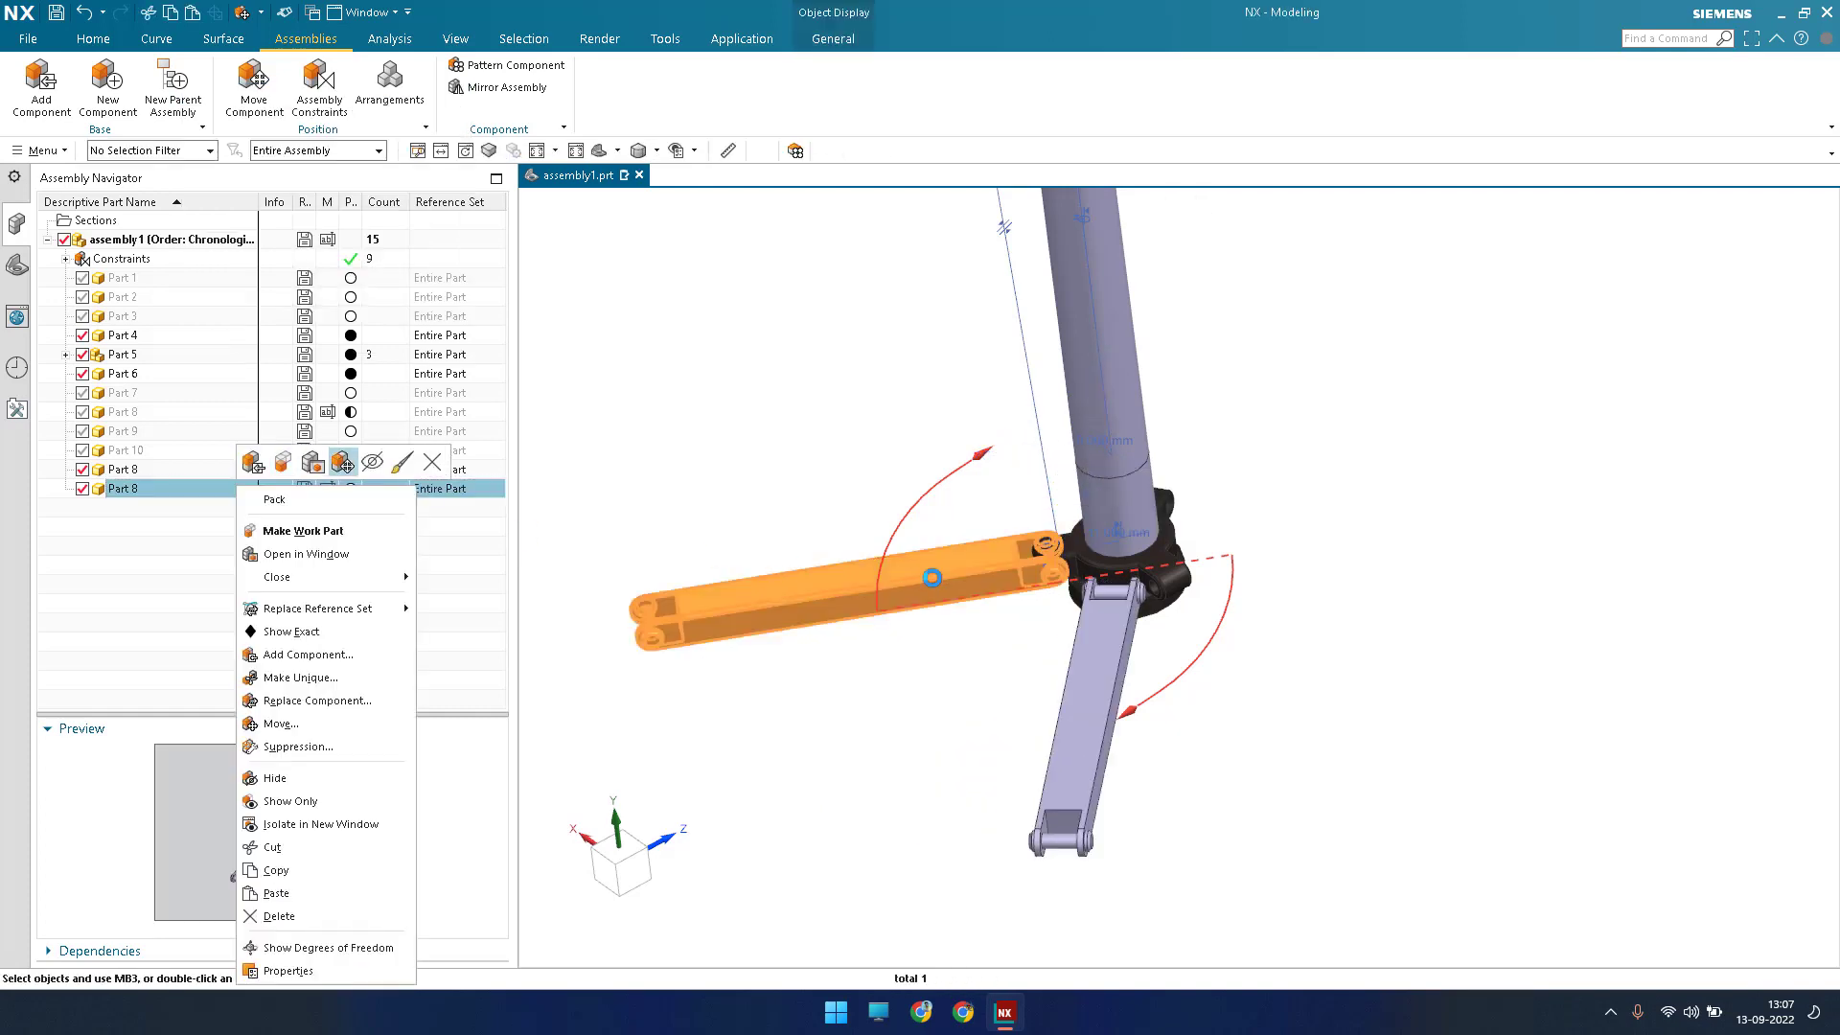
pyautogui.click(916, 597)
pyautogui.click(254, 86)
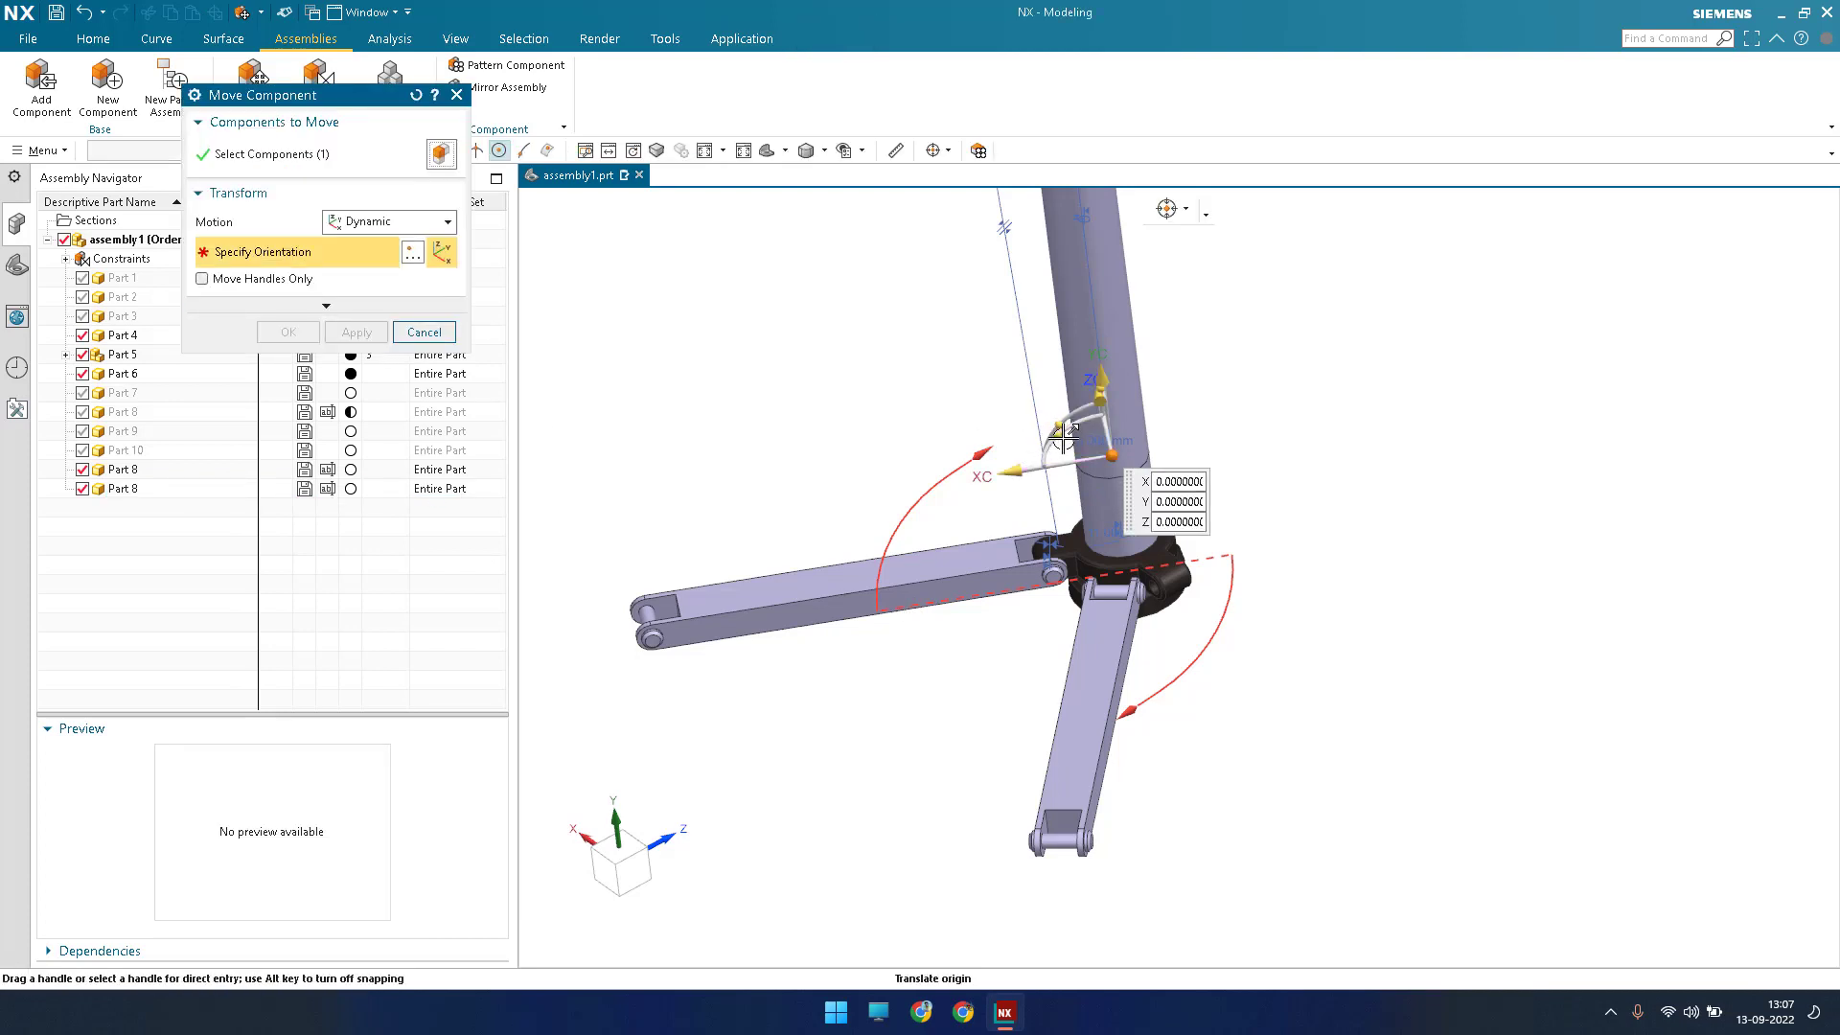
pyautogui.moveTo(1151, 484)
pyautogui.mouseDown()
pyautogui.moveTo(875, 414)
pyautogui.moveTo(1163, 508)
pyautogui.moveTo(1184, 471)
pyautogui.mouseUp()
pyautogui.scroll(6, 1162, 514)
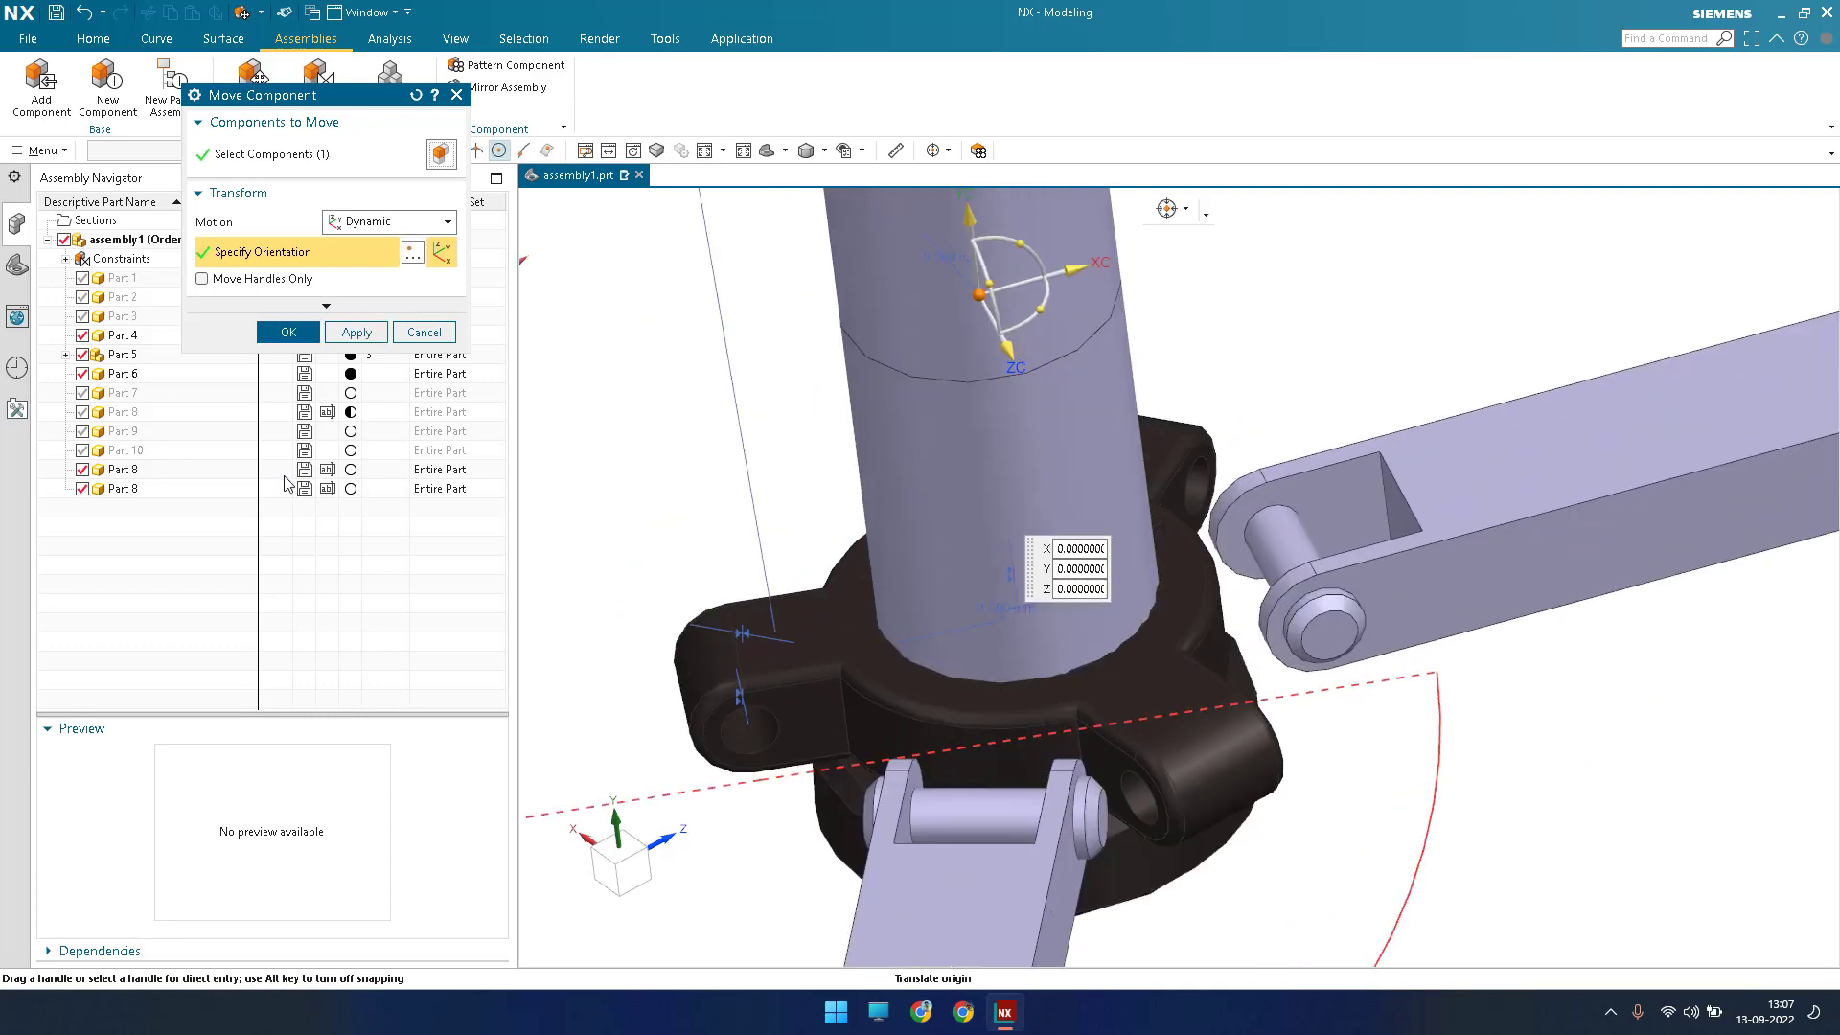
pyautogui.click(288, 332)
# Constrain the fork pin centerline of the first Part 8 copy to the hole centerline of Part 6's nearest free lug.
pyautogui.scroll(-4, 1182, 475)
pyautogui.click(246, 473)
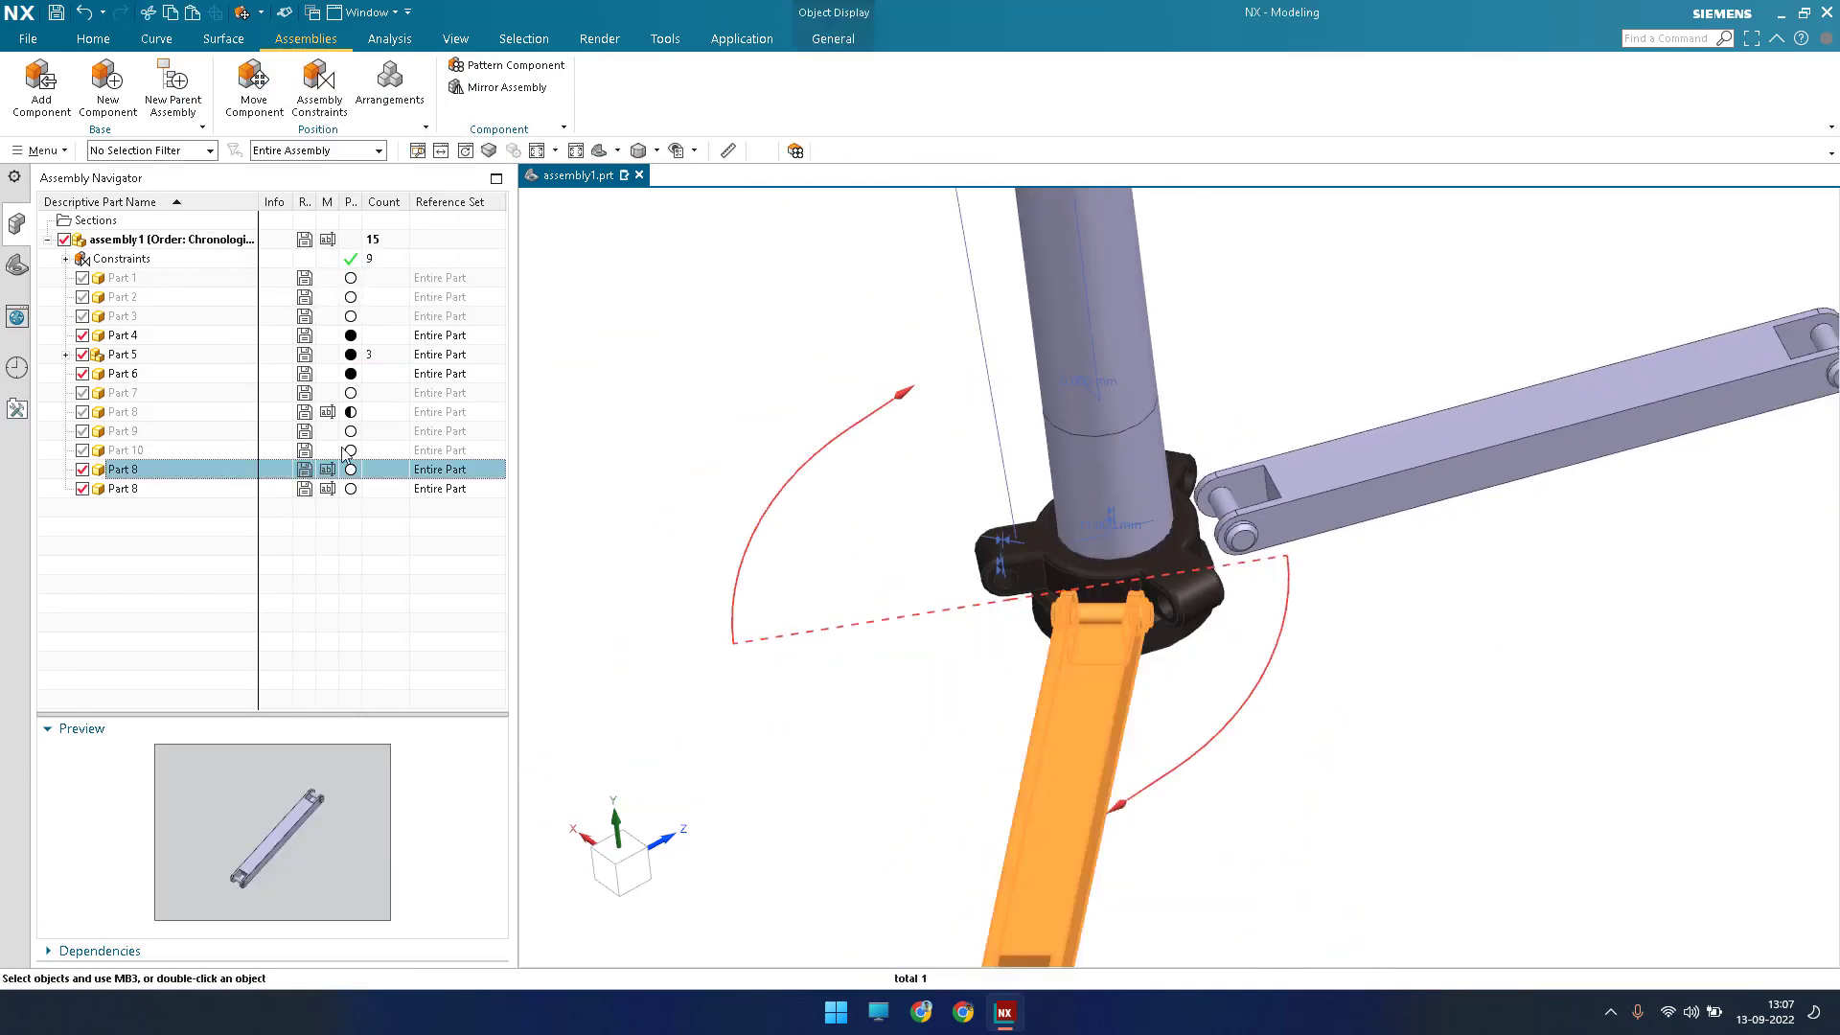
pyautogui.hotkey('shift', 'F10')
pyautogui.press('Escape')
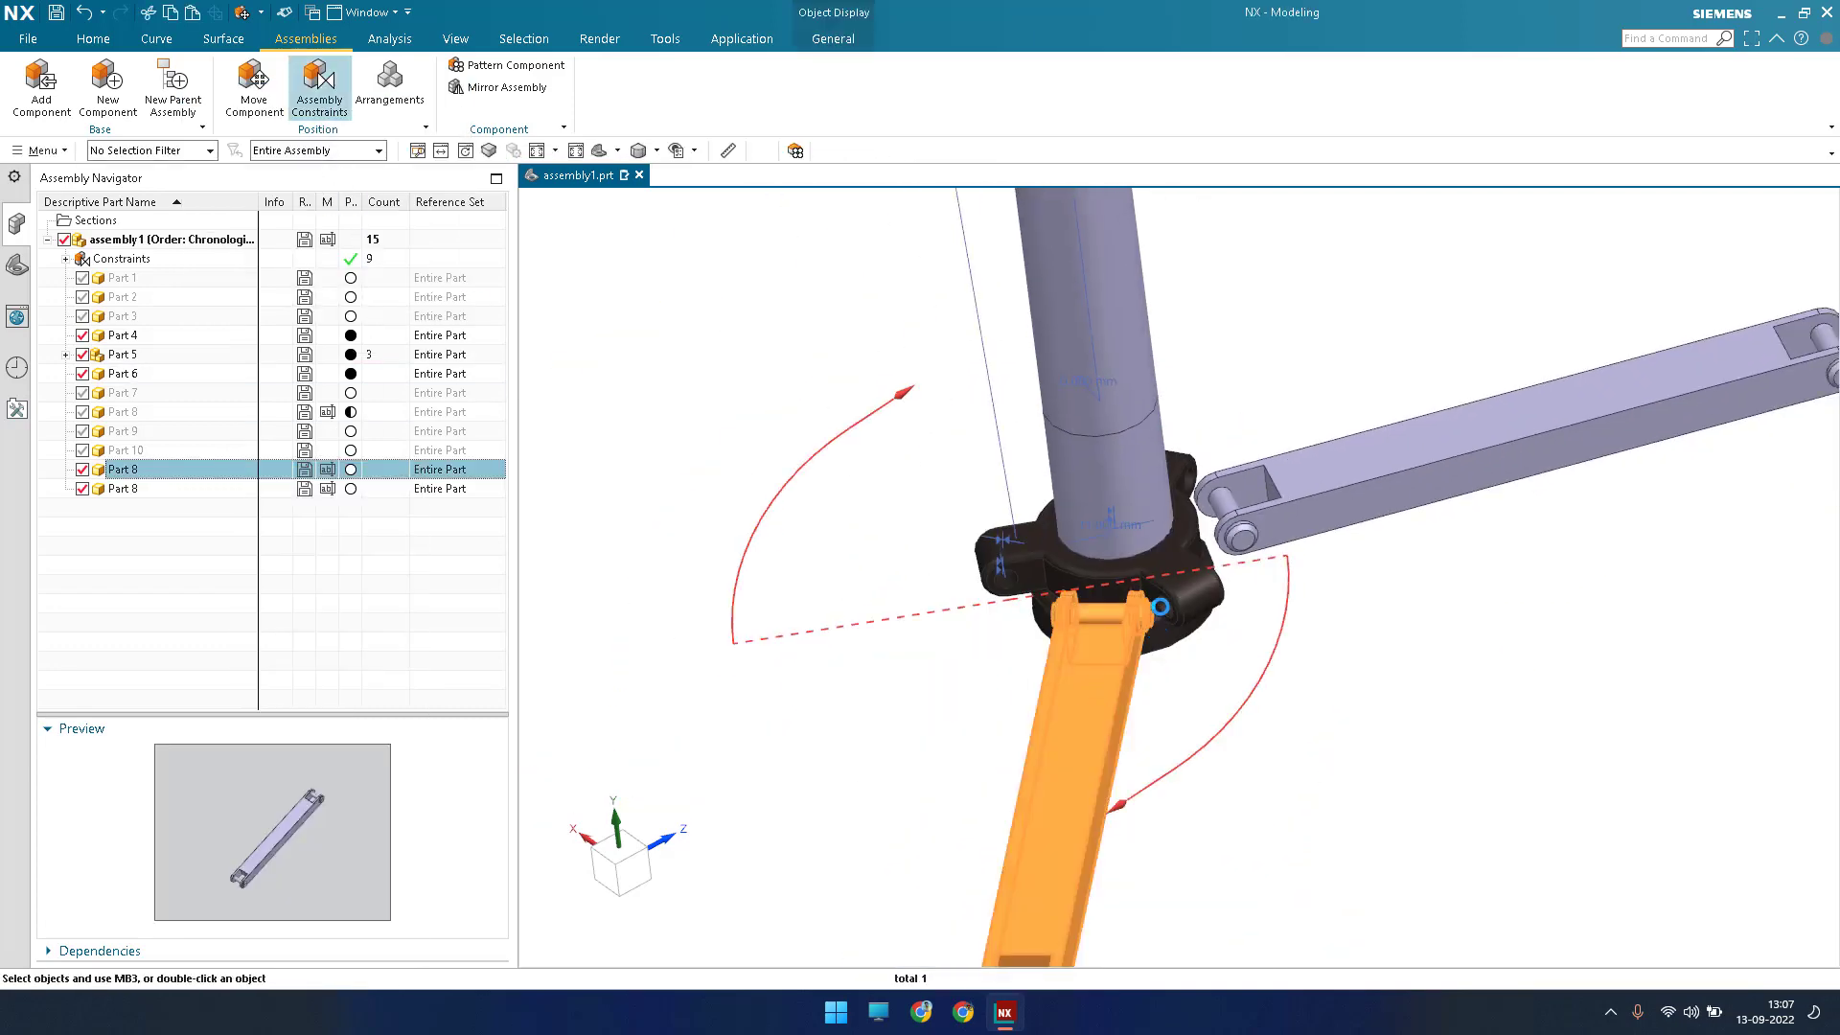
pyautogui.press('c')
pyautogui.scroll(5, 1131, 604)
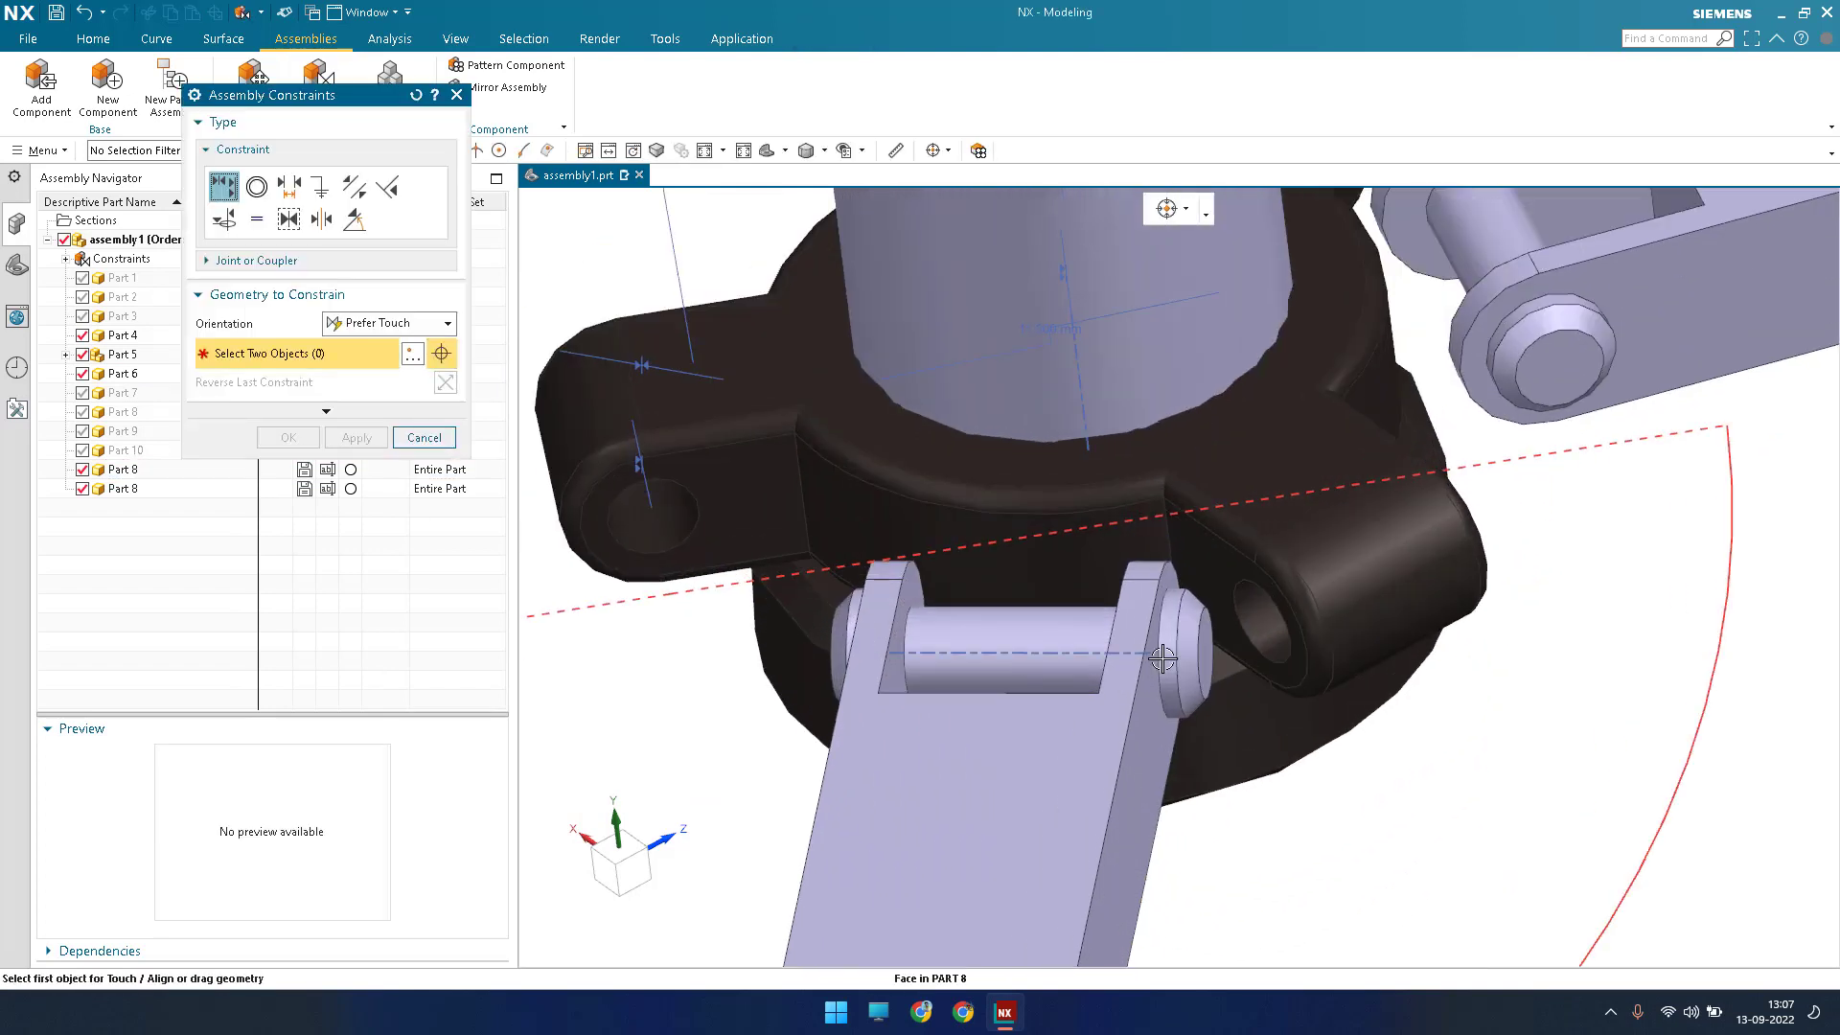
pyautogui.click(1267, 620)
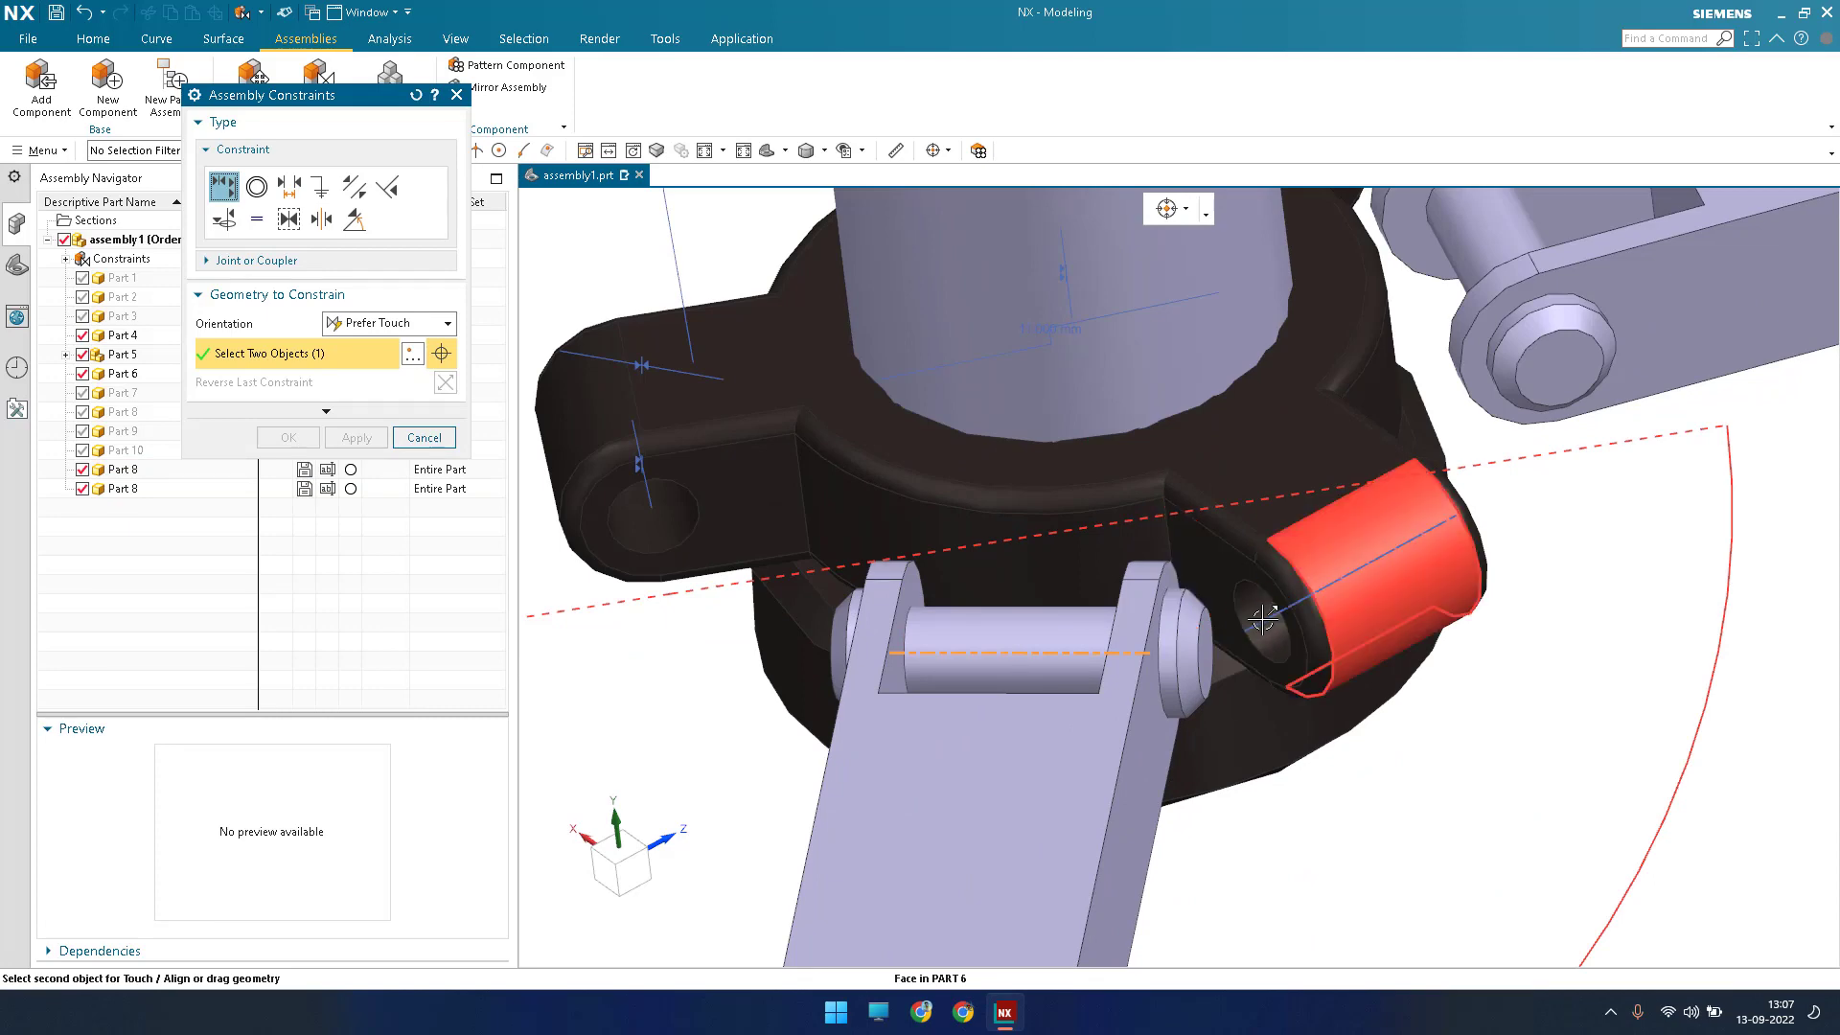
pyautogui.click(1240, 660)
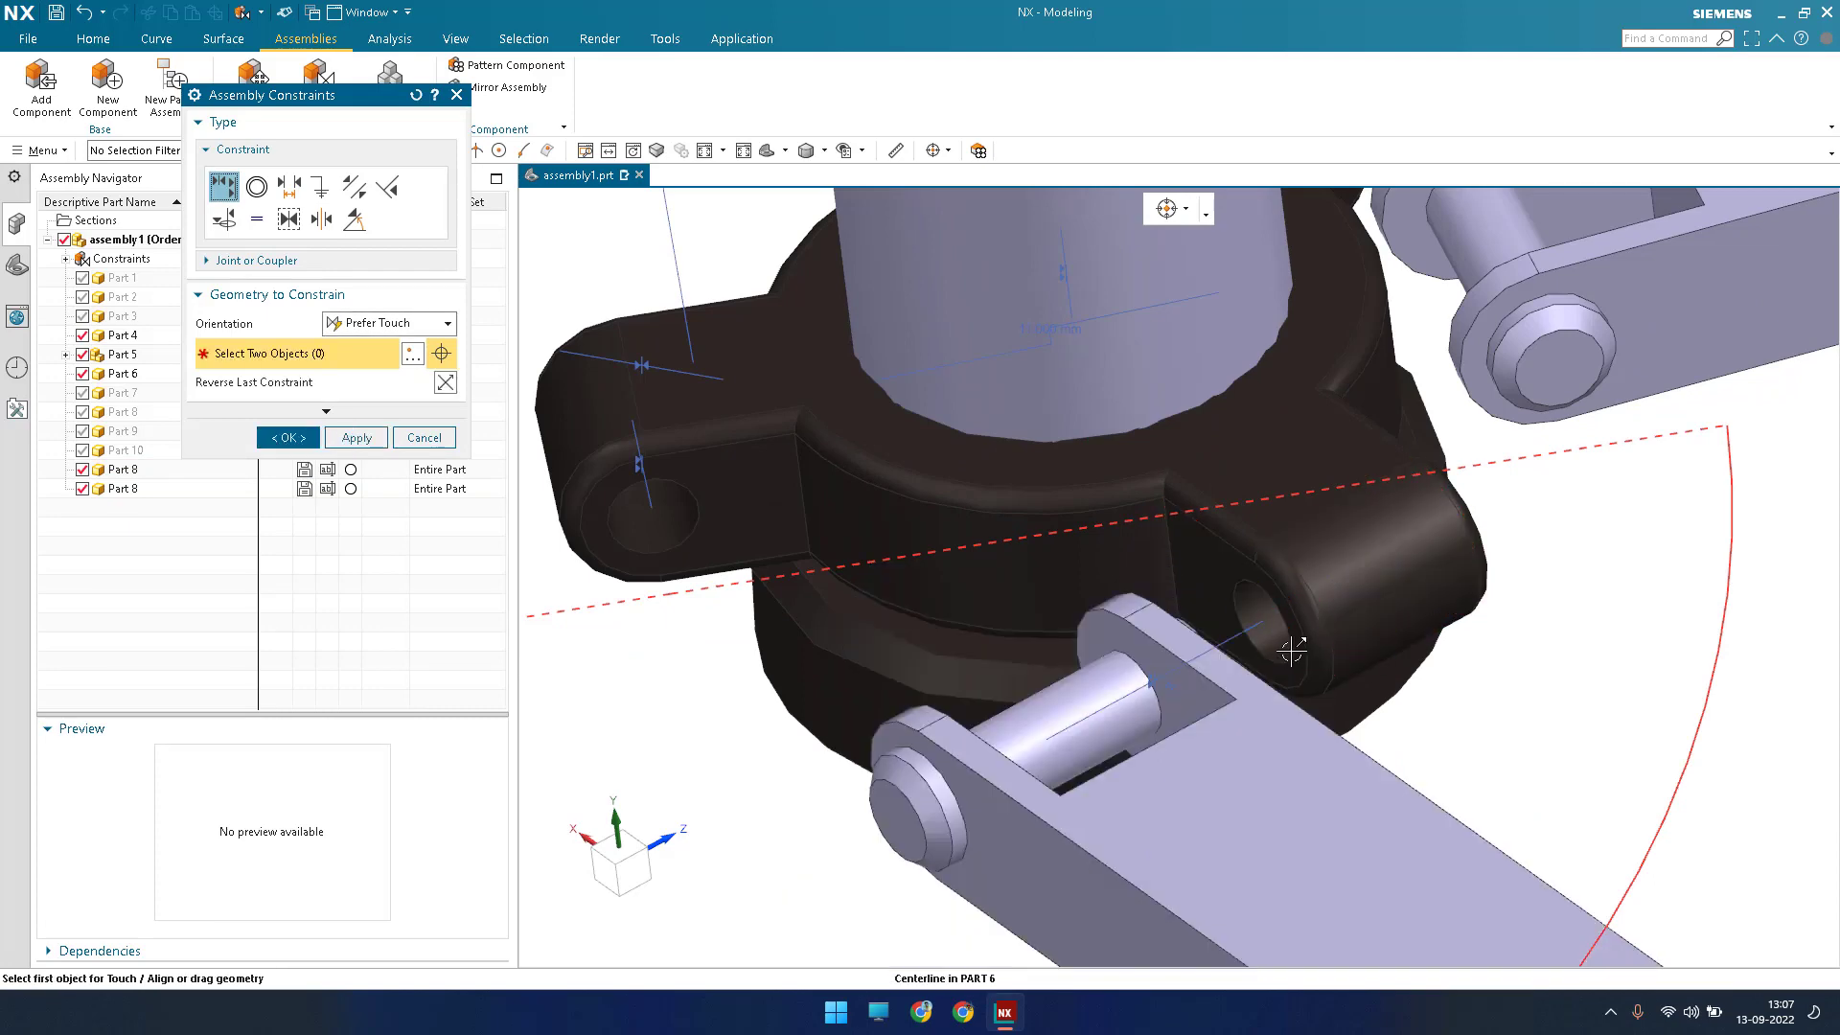
# Add a Touch constraint between the first copy's inner fork face and the side face of its lug, and finish the constraints.
pyautogui.scroll(-5, 1296, 644)
pyautogui.scroll(6, 1265, 651)
pyautogui.click(1268, 655)
pyautogui.scroll(-6, 1298, 637)
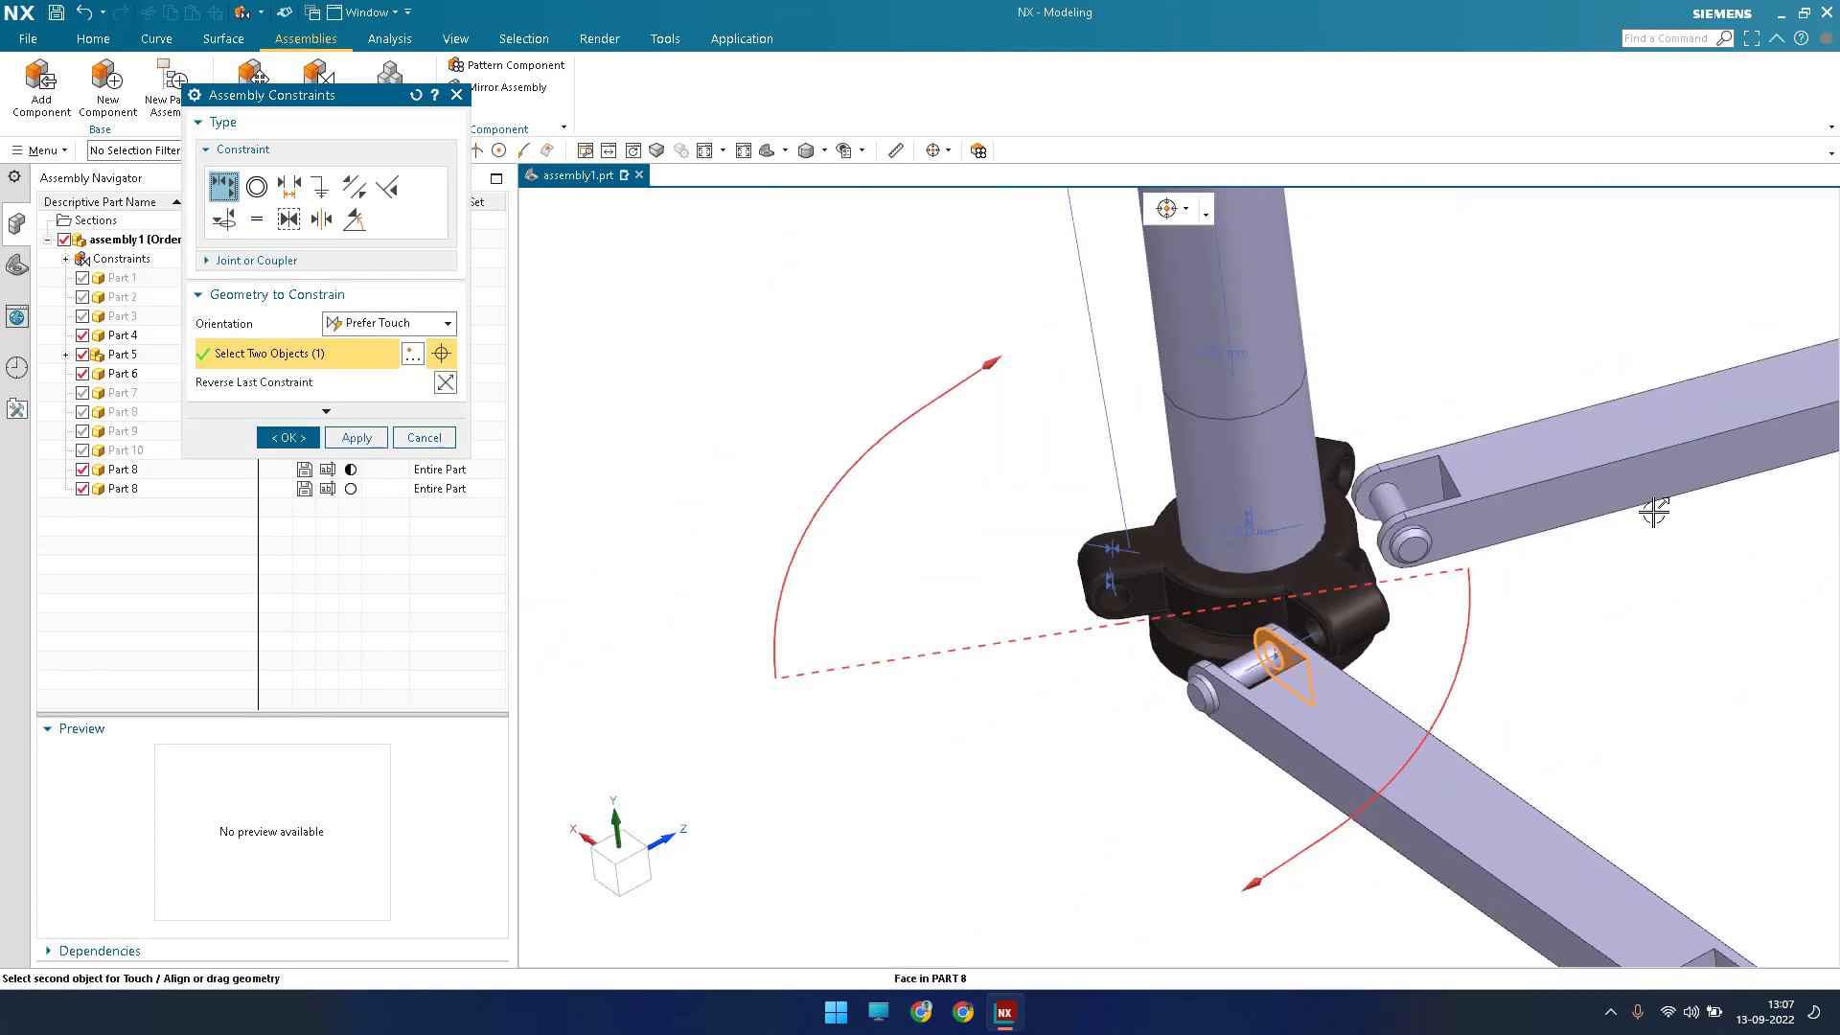
pyautogui.moveTo(1647, 514); pyautogui.dragTo(1543, 539, button='middle')
pyautogui.scroll(9, 1521, 556)
pyautogui.click(1480, 556)
pyautogui.scroll(-4, 1404, 671)
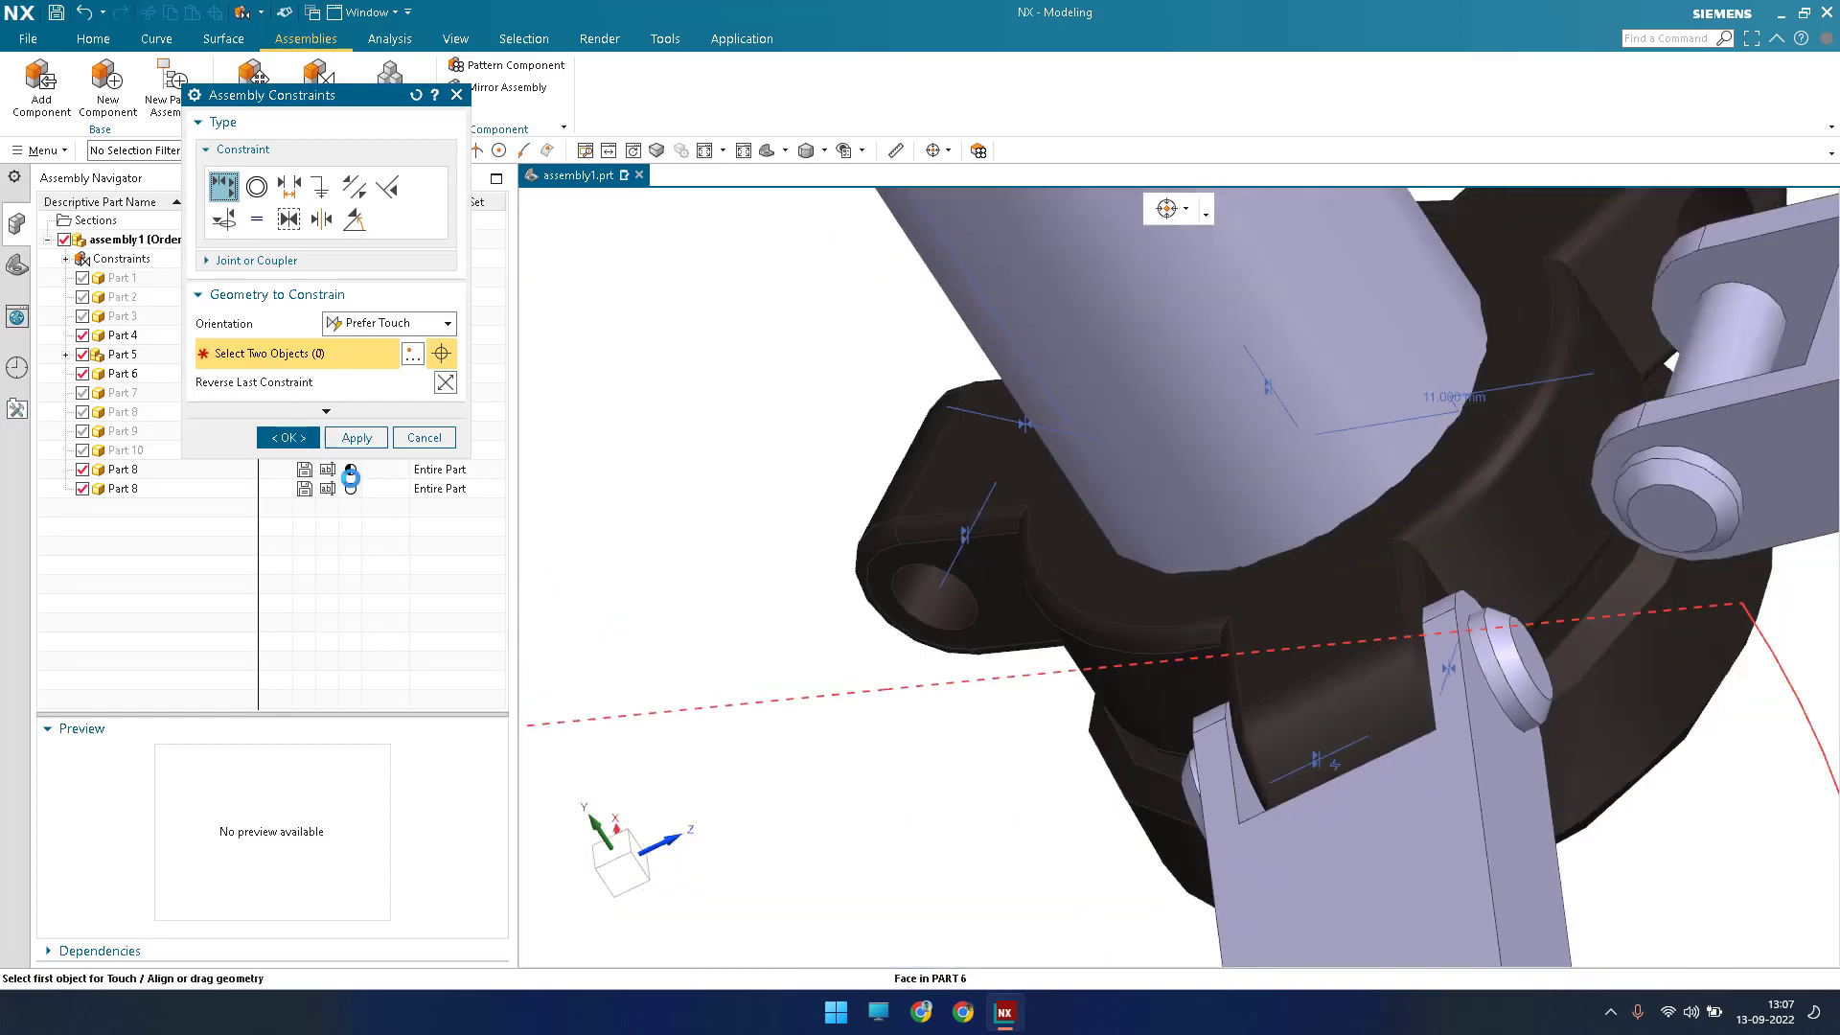
pyautogui.scroll(-5, 1212, 760)
pyautogui.middleClick(1412, 784)
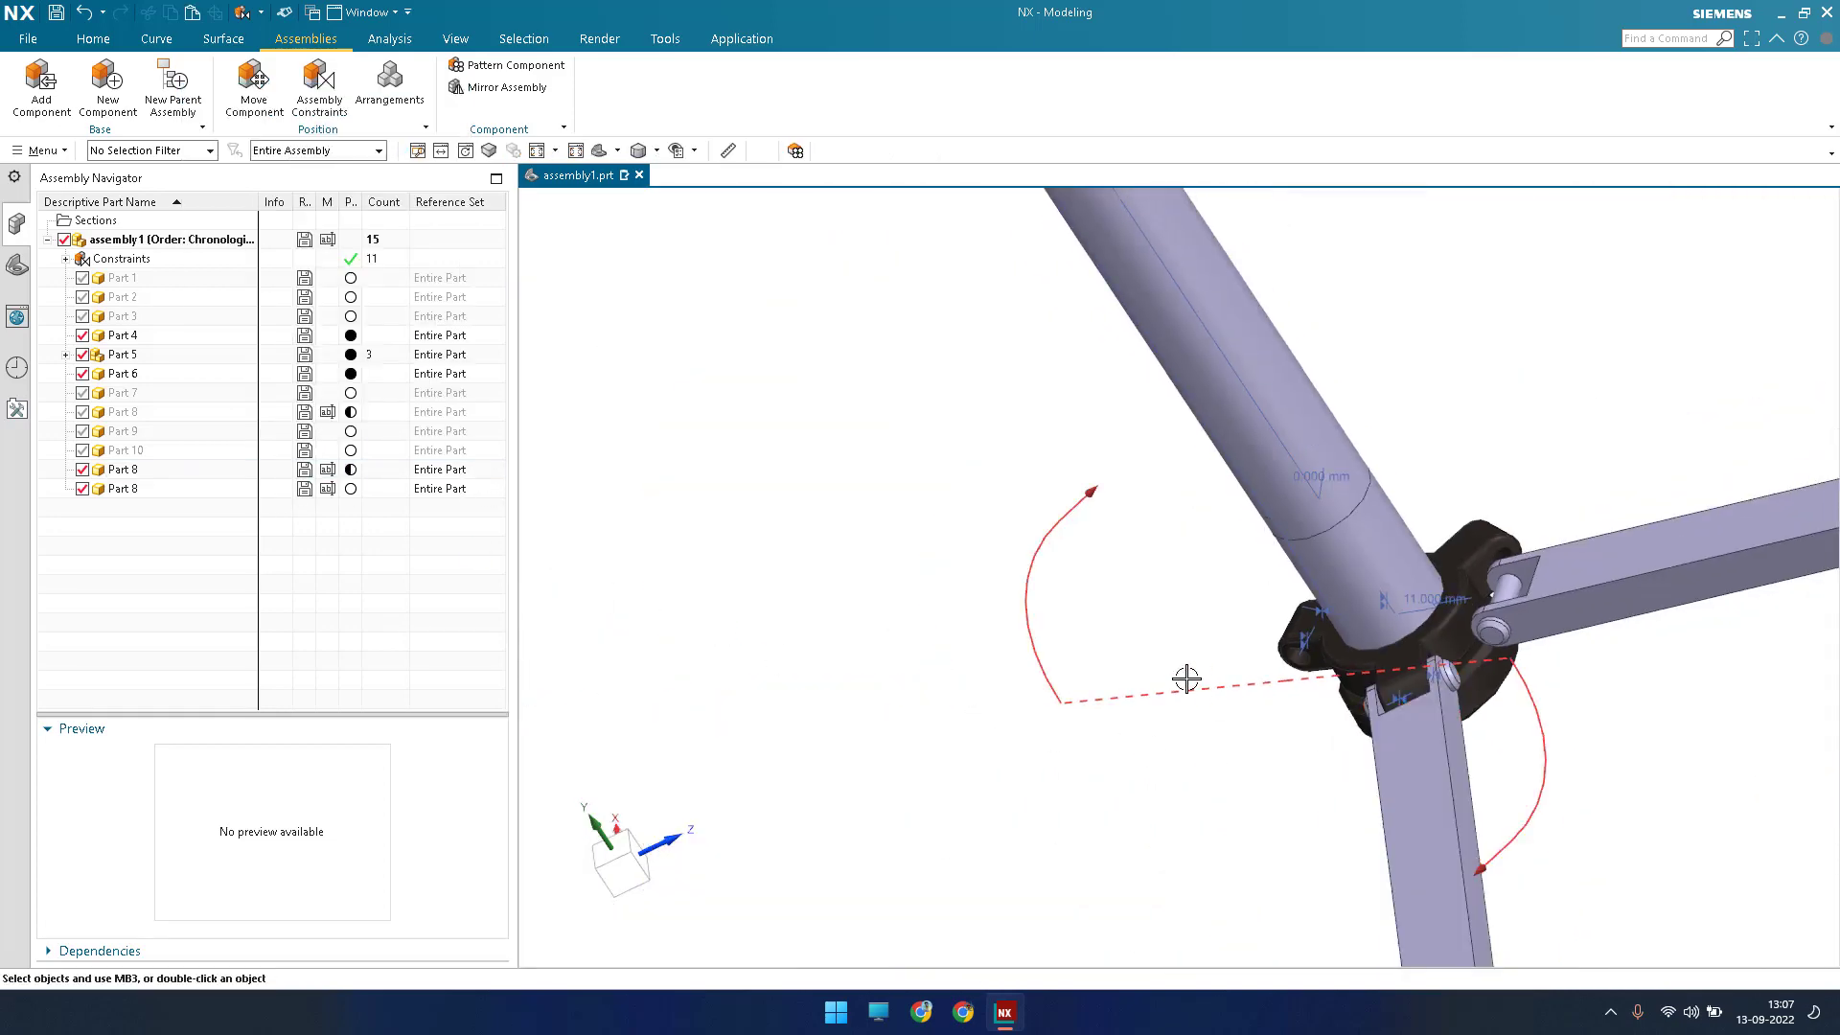
# Constrain the fork pin centerline of the second Part 8 copy to the hole centerline of Part 6's remaining lug.
pyautogui.scroll(-3, 1220, 706)
pyautogui.scroll(2, 1322, 637)
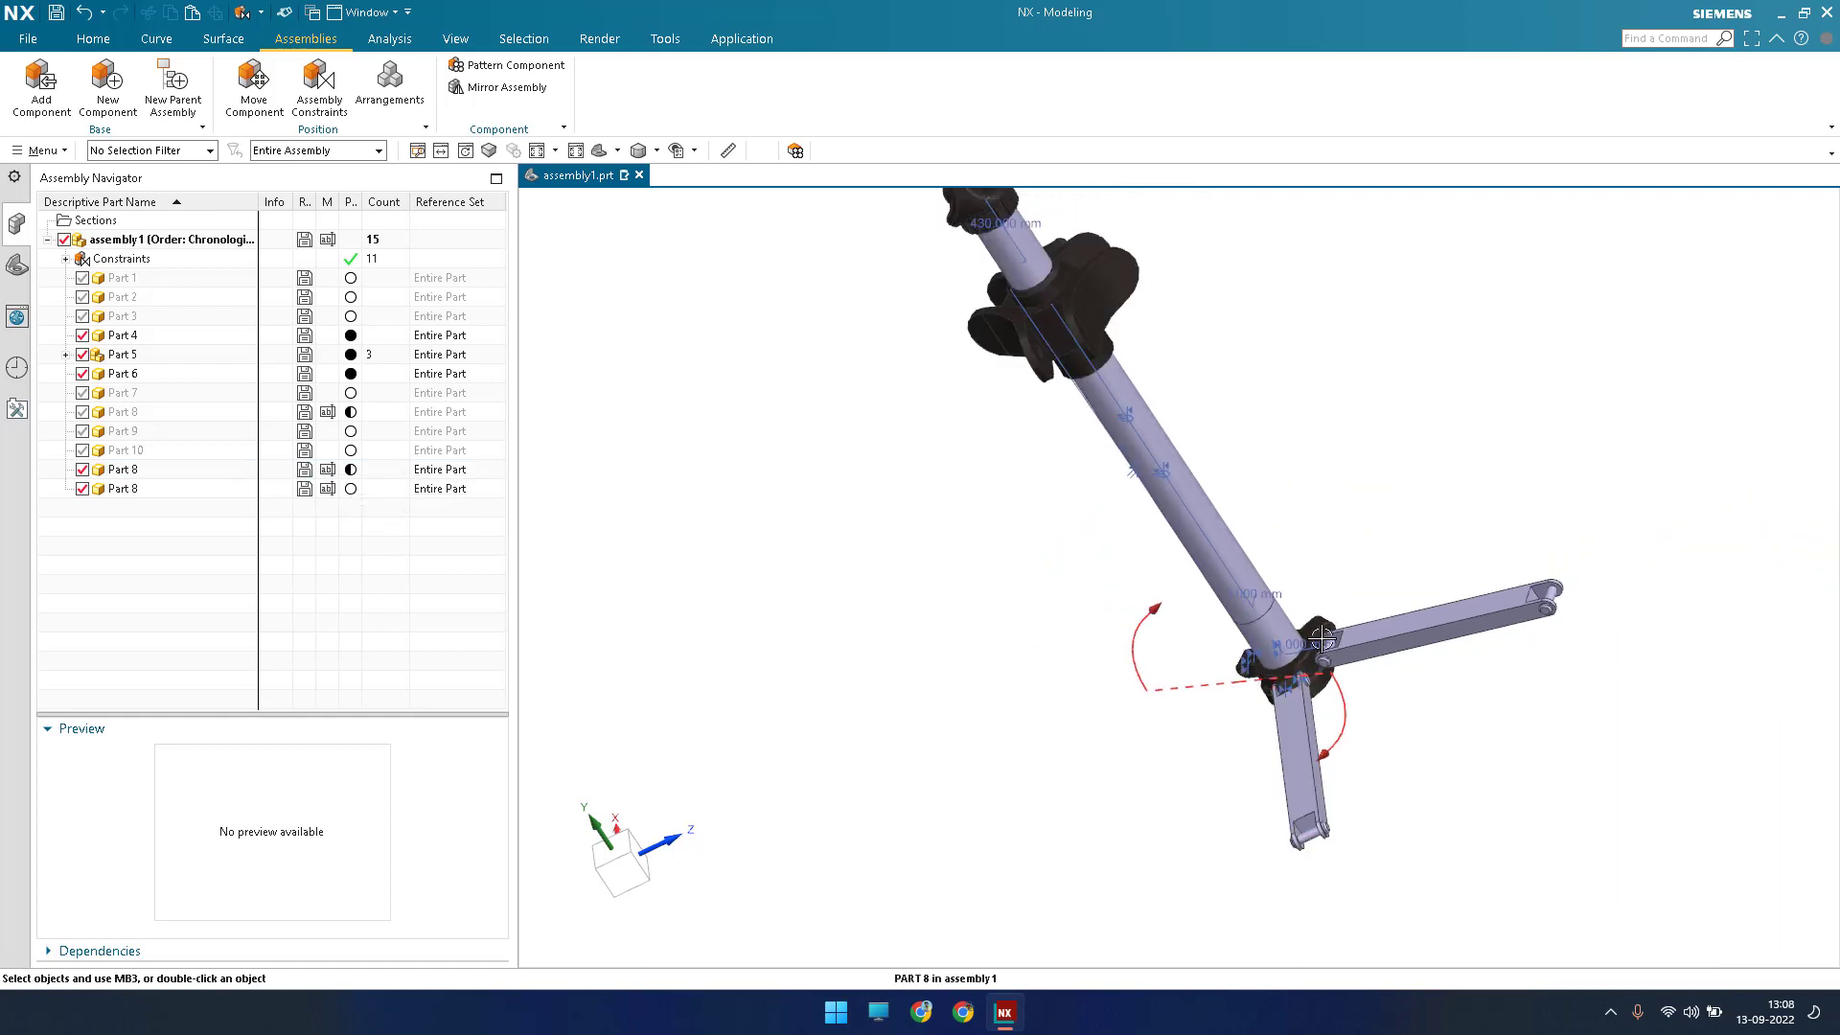
pyautogui.moveTo(1322, 638)
pyautogui.mouseDown(button='middle')
pyautogui.moveTo(1347, 629)
pyautogui.moveTo(1332, 613)
pyautogui.mouseUp(button='middle')
pyautogui.scroll(3, 1286, 597)
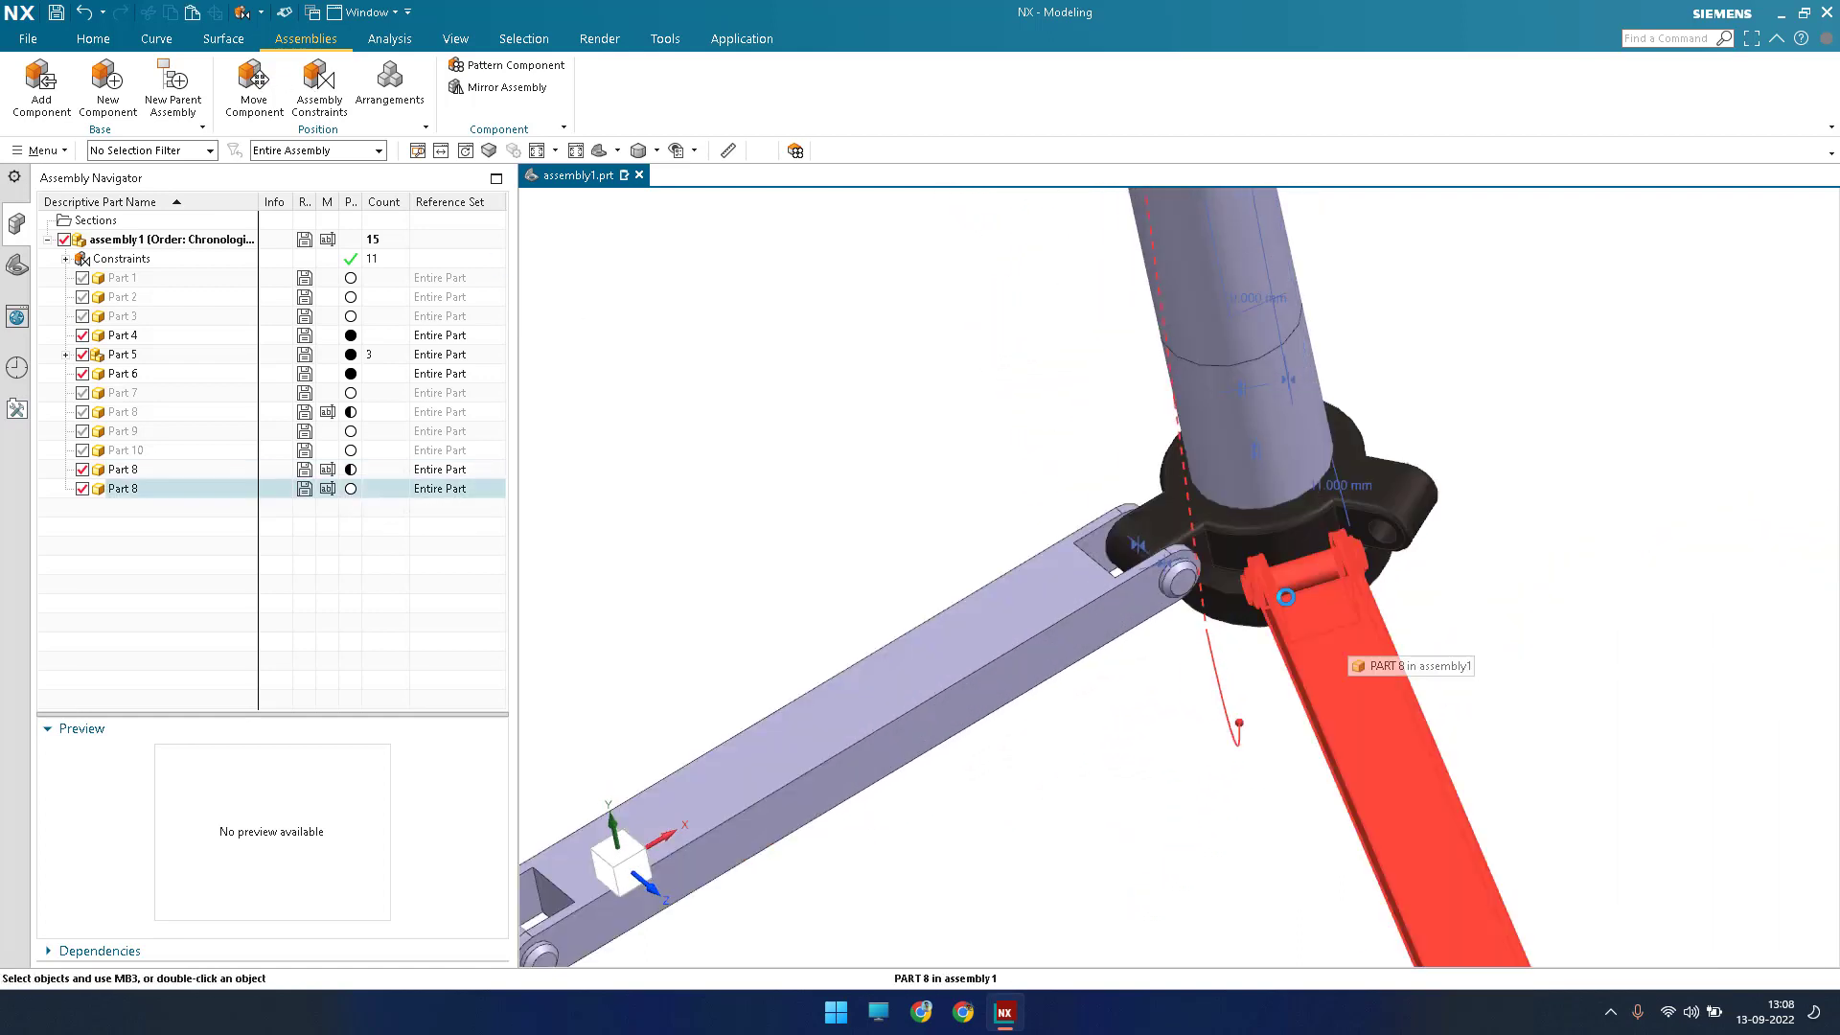
pyautogui.scroll(3, 1220, 609)
pyautogui.click(1220, 609)
pyautogui.scroll(3, 1495, 455)
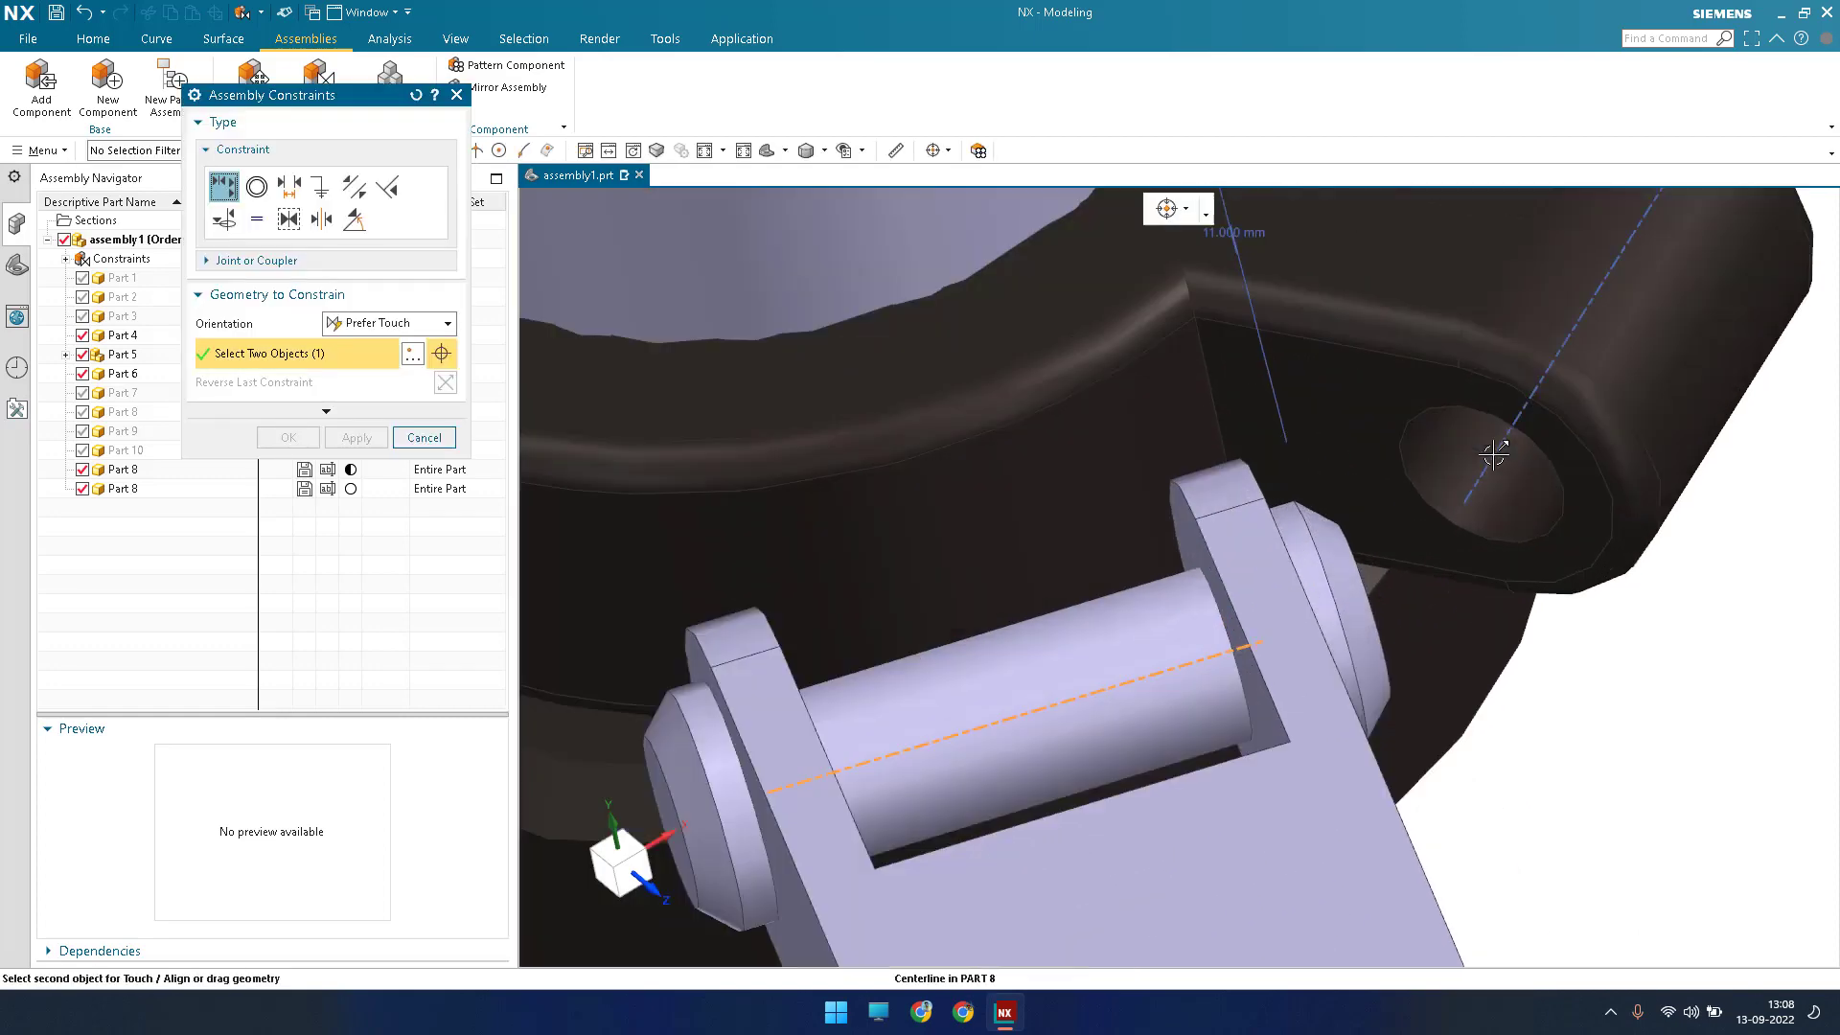
pyautogui.scroll(2, 1495, 455)
pyautogui.click(1484, 471)
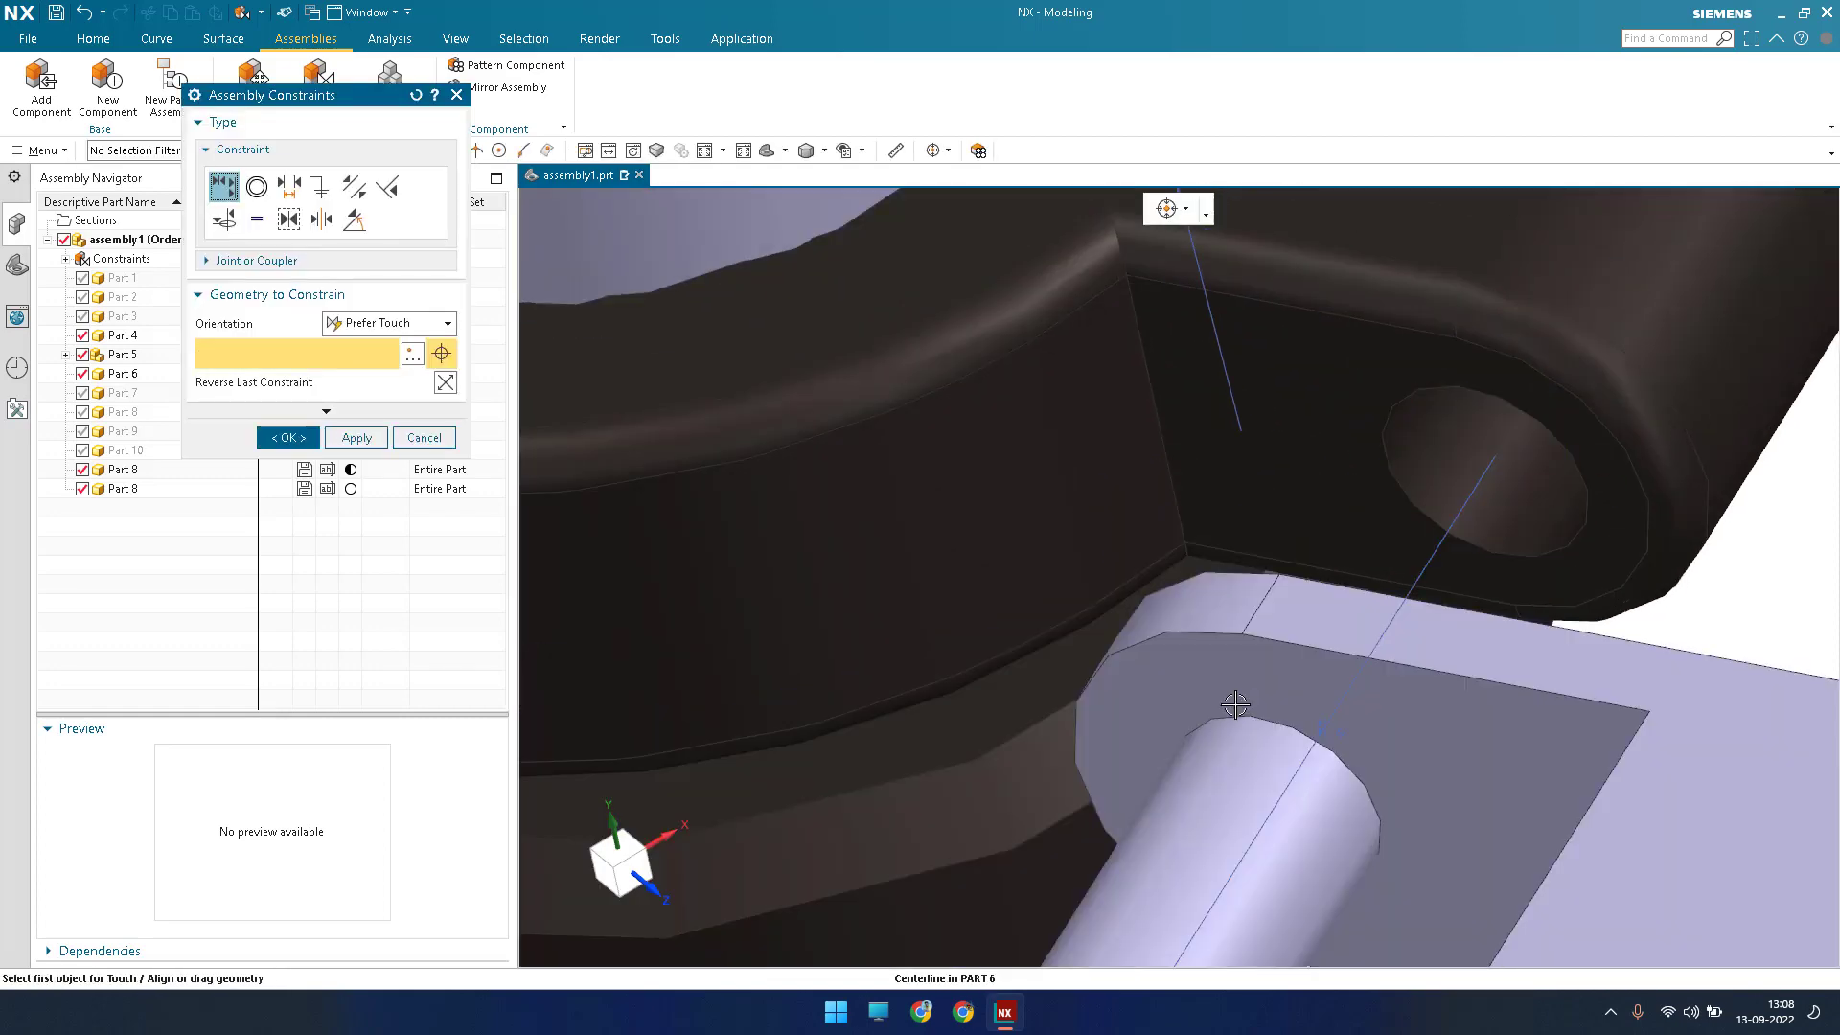
# Add a Touch constraint between the second copy's inner fork face and the side face of Part 6's remaining lug.
pyautogui.scroll(-3, 1156, 750)
pyautogui.scroll(3, 1157, 749)
pyautogui.click(1233, 711)
pyautogui.scroll(-5, 1484, 513)
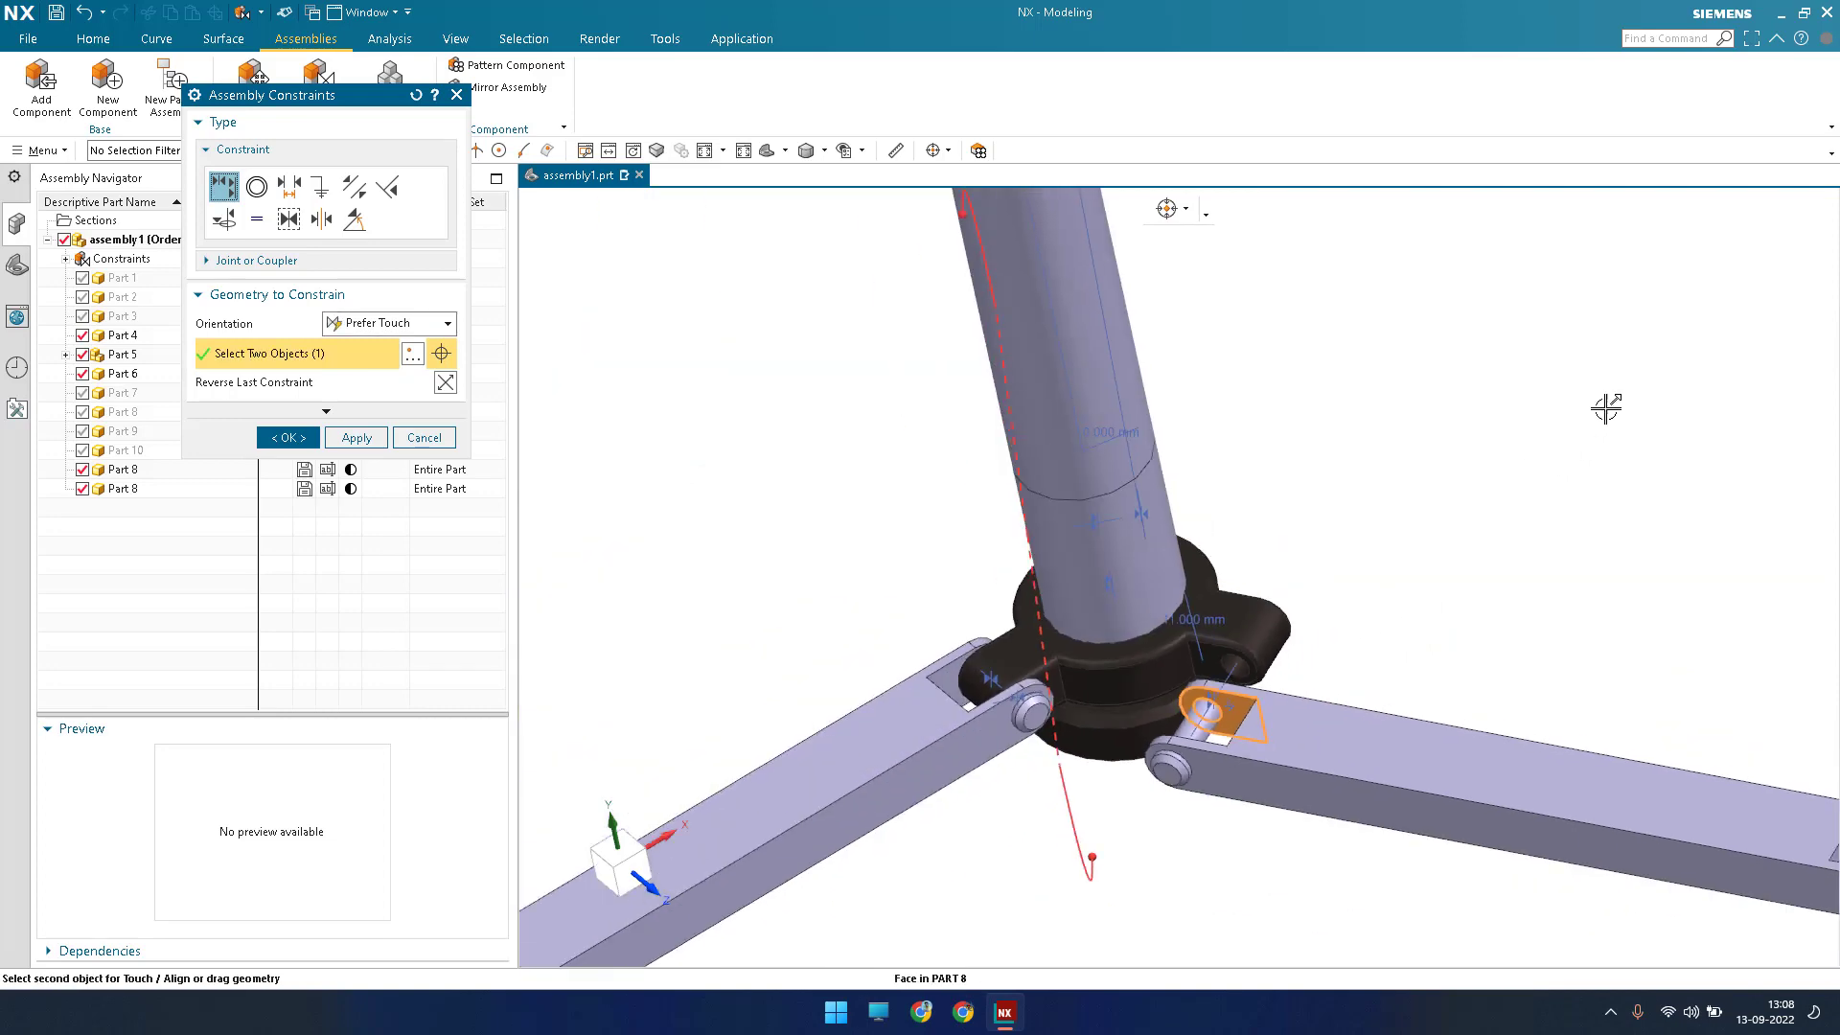
pyautogui.moveTo(1607, 406); pyautogui.dragTo(1644, 353, button='middle')
pyautogui.scroll(1, 1647, 332)
pyautogui.scroll(7, 1547, 464)
pyautogui.click(1610, 407)
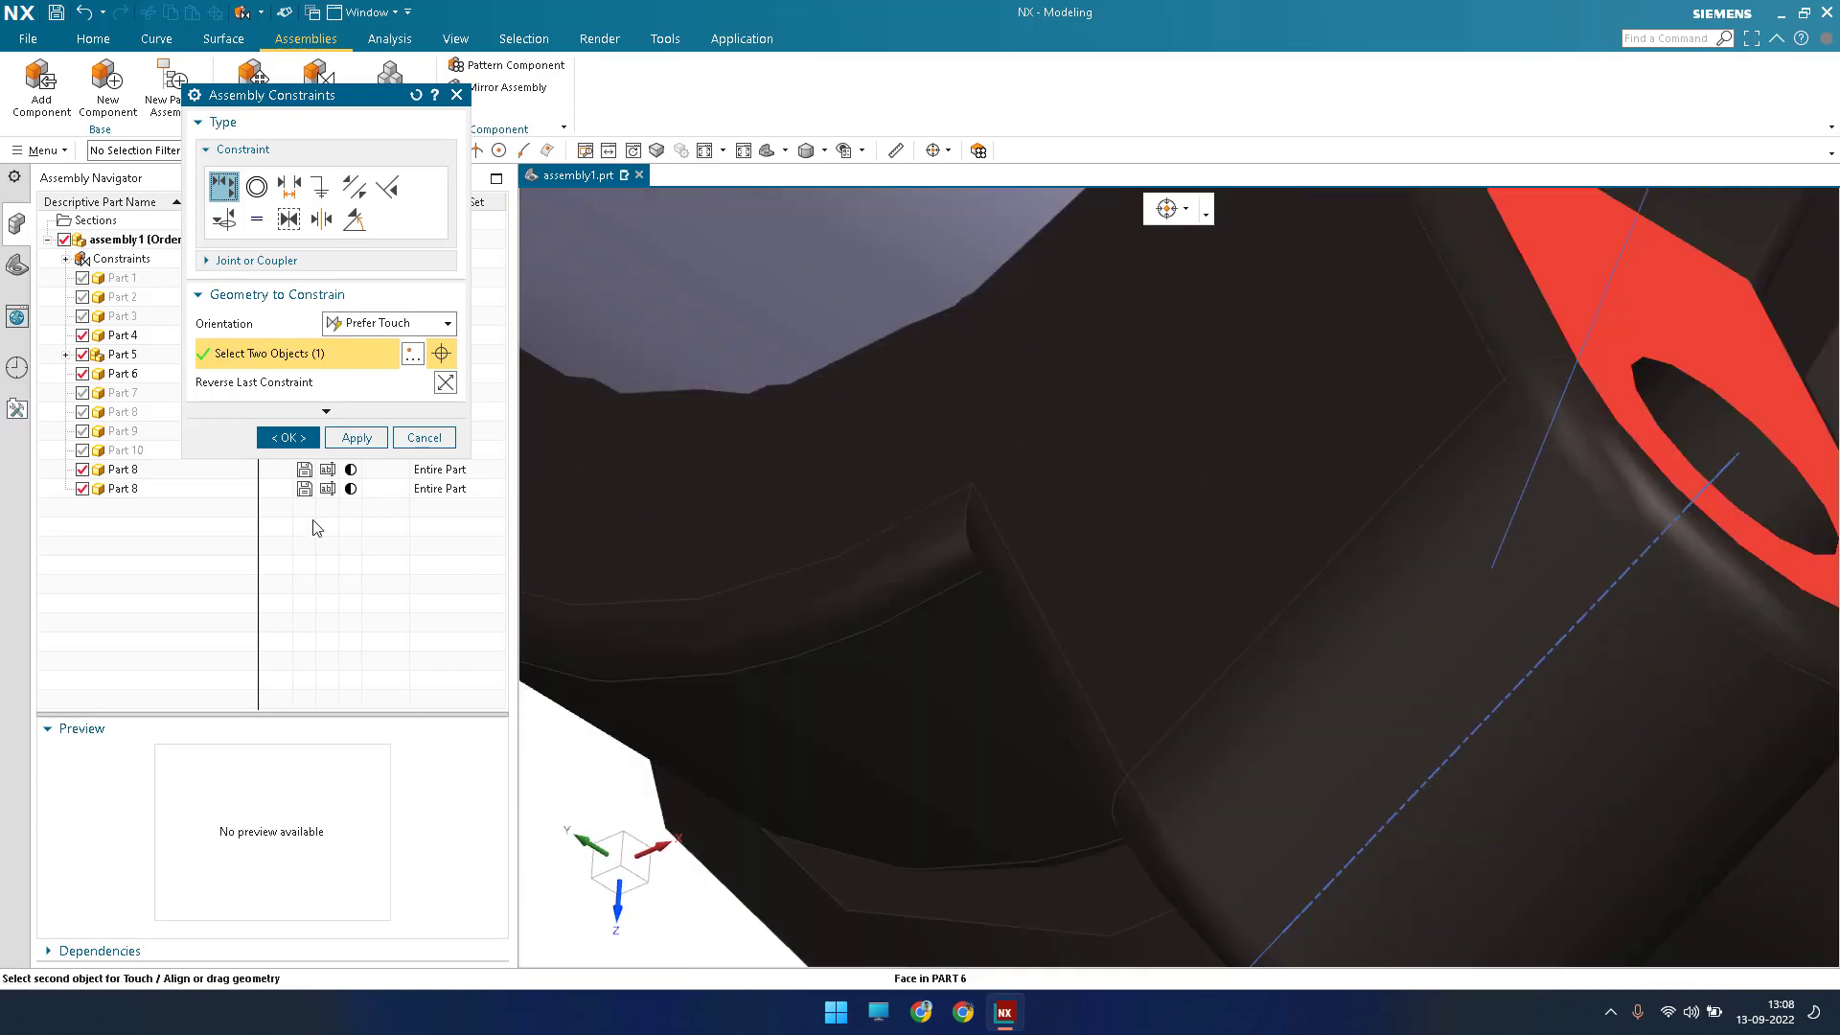
pyautogui.scroll(-7, 1246, 624)
pyautogui.scroll(-3, 1246, 624)
pyautogui.middleClick(1179, 686)
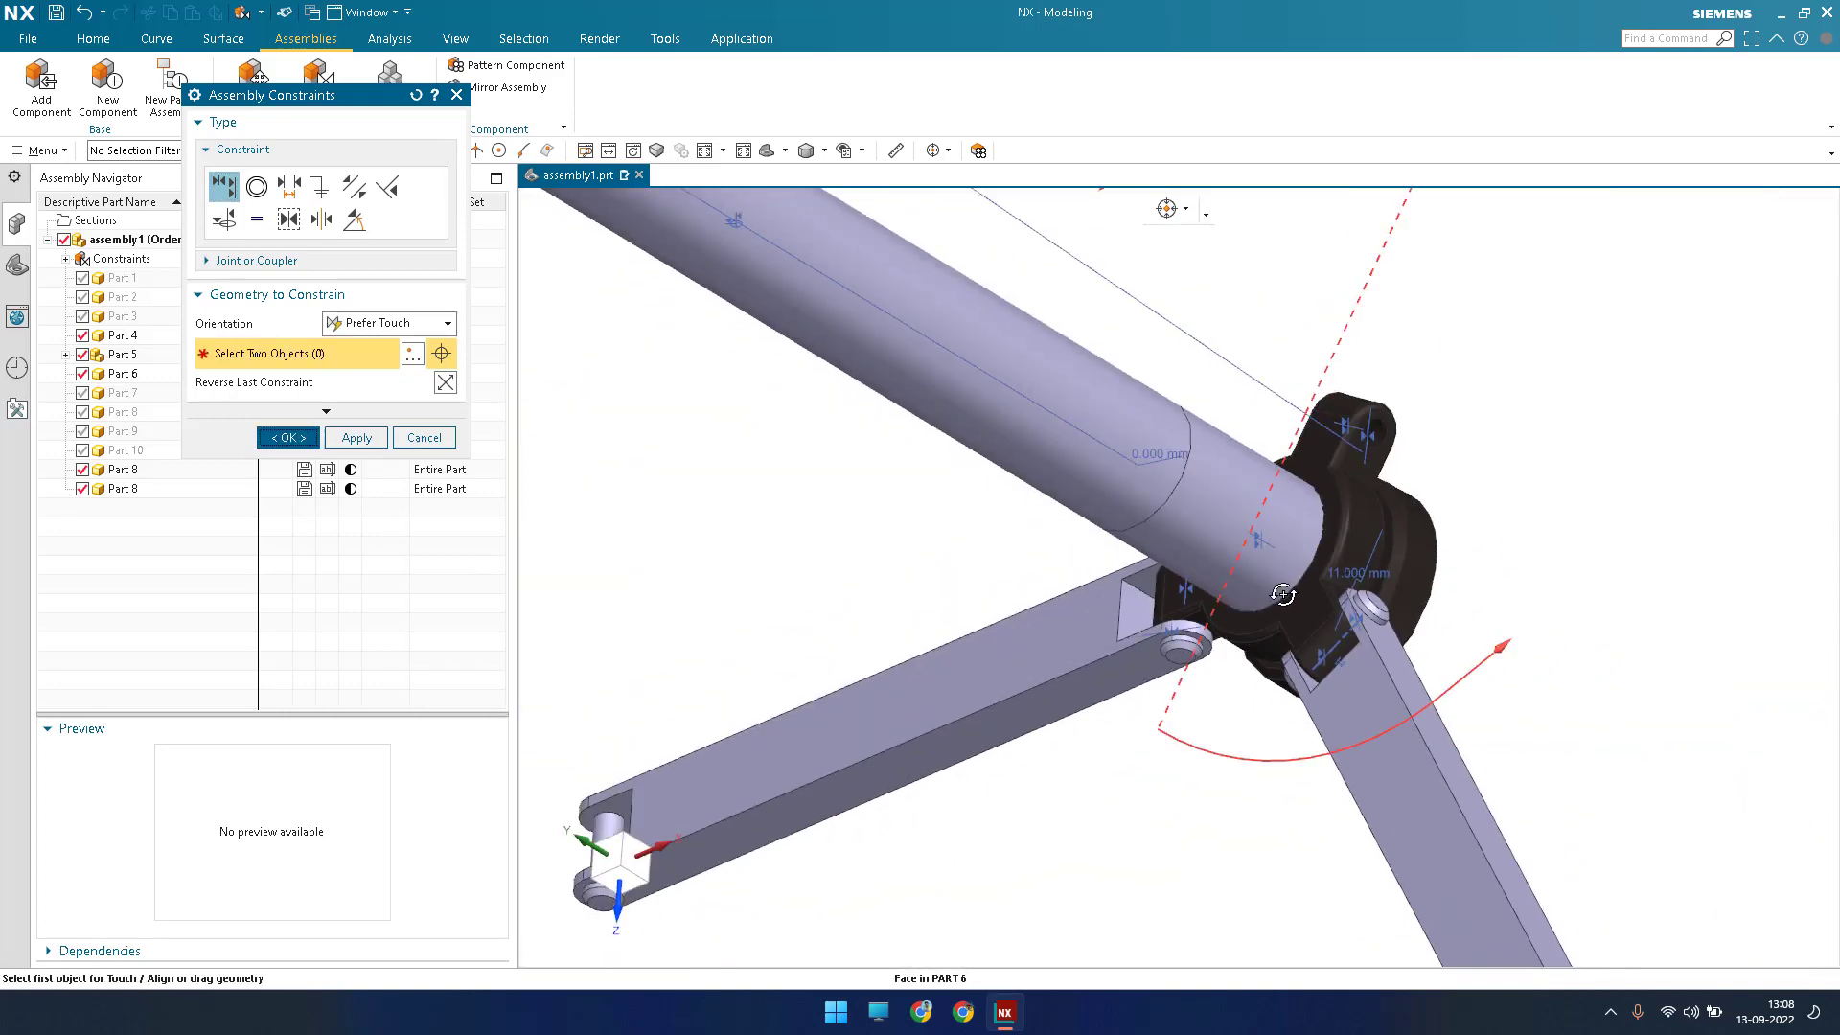
# Finish the assembly constraints and unhide Part 3.
pyautogui.scroll(-4, 1195, 665)
pyautogui.moveTo(884, 739); pyautogui.dragTo(874, 792, button='middle')
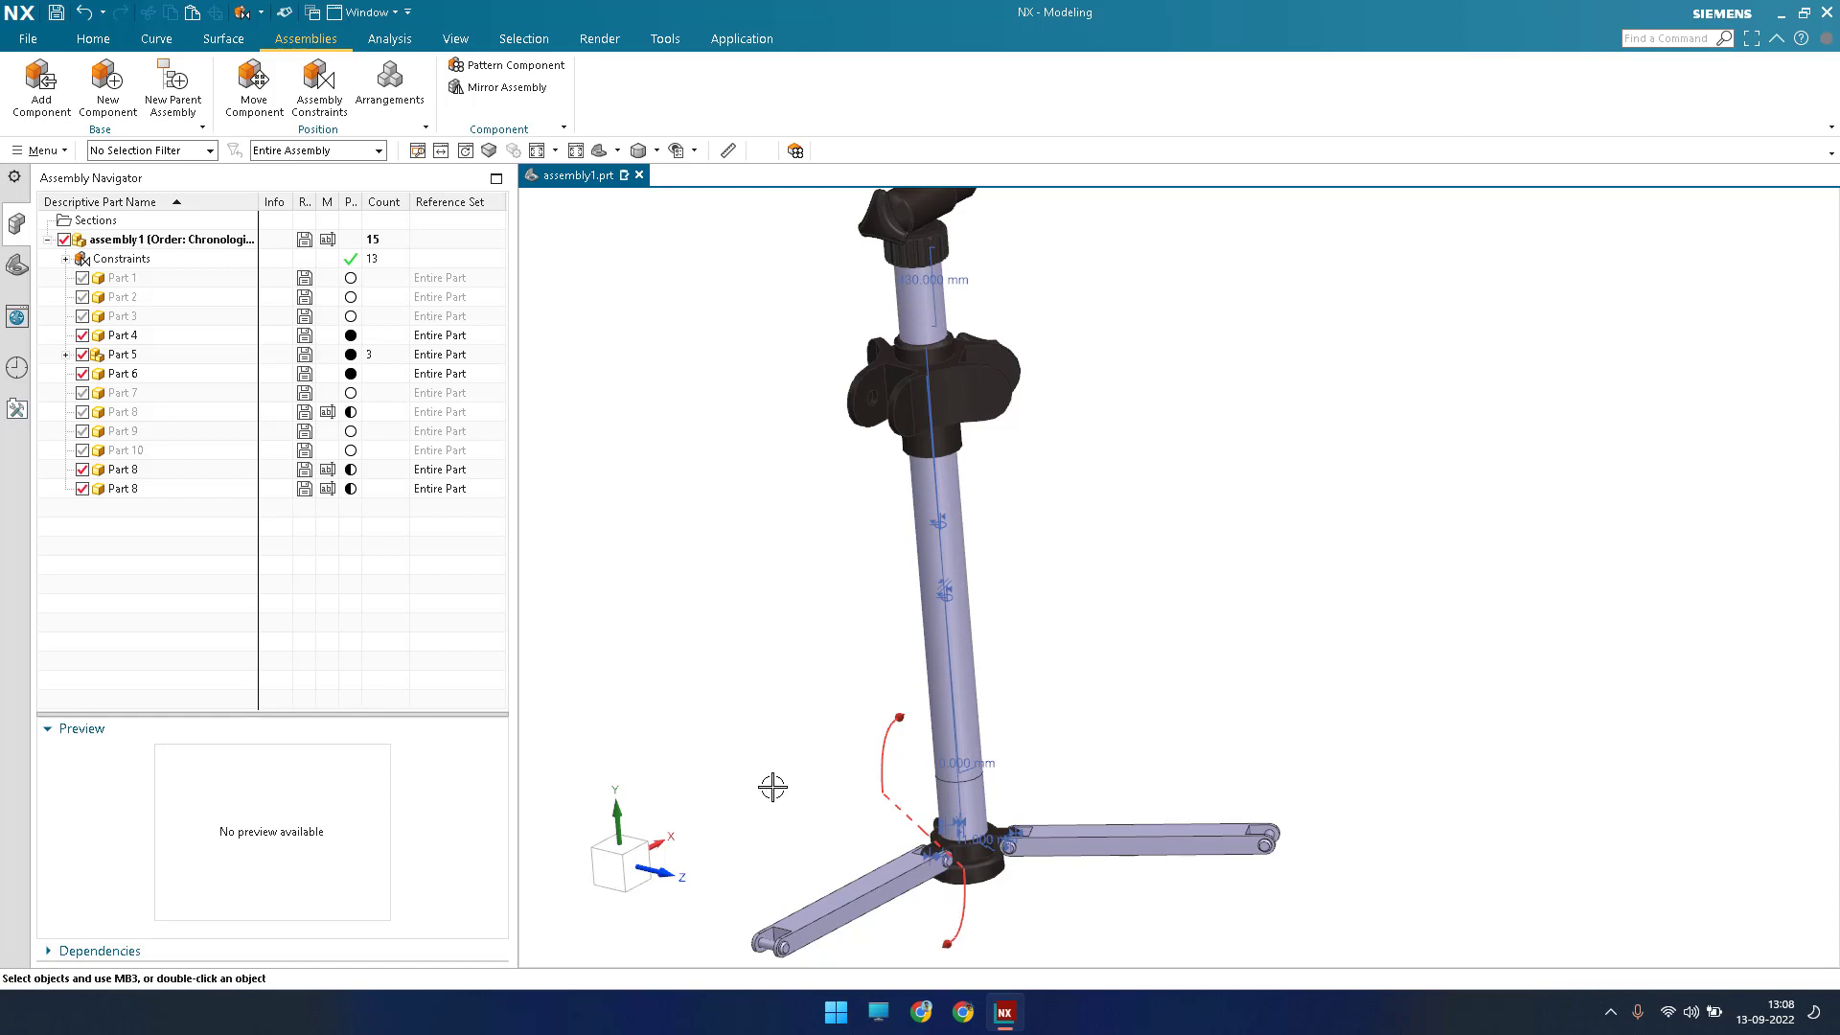
pyautogui.rightClick(732, 901)
pyautogui.click(834, 753)
pyautogui.scroll(-2, 767, 771)
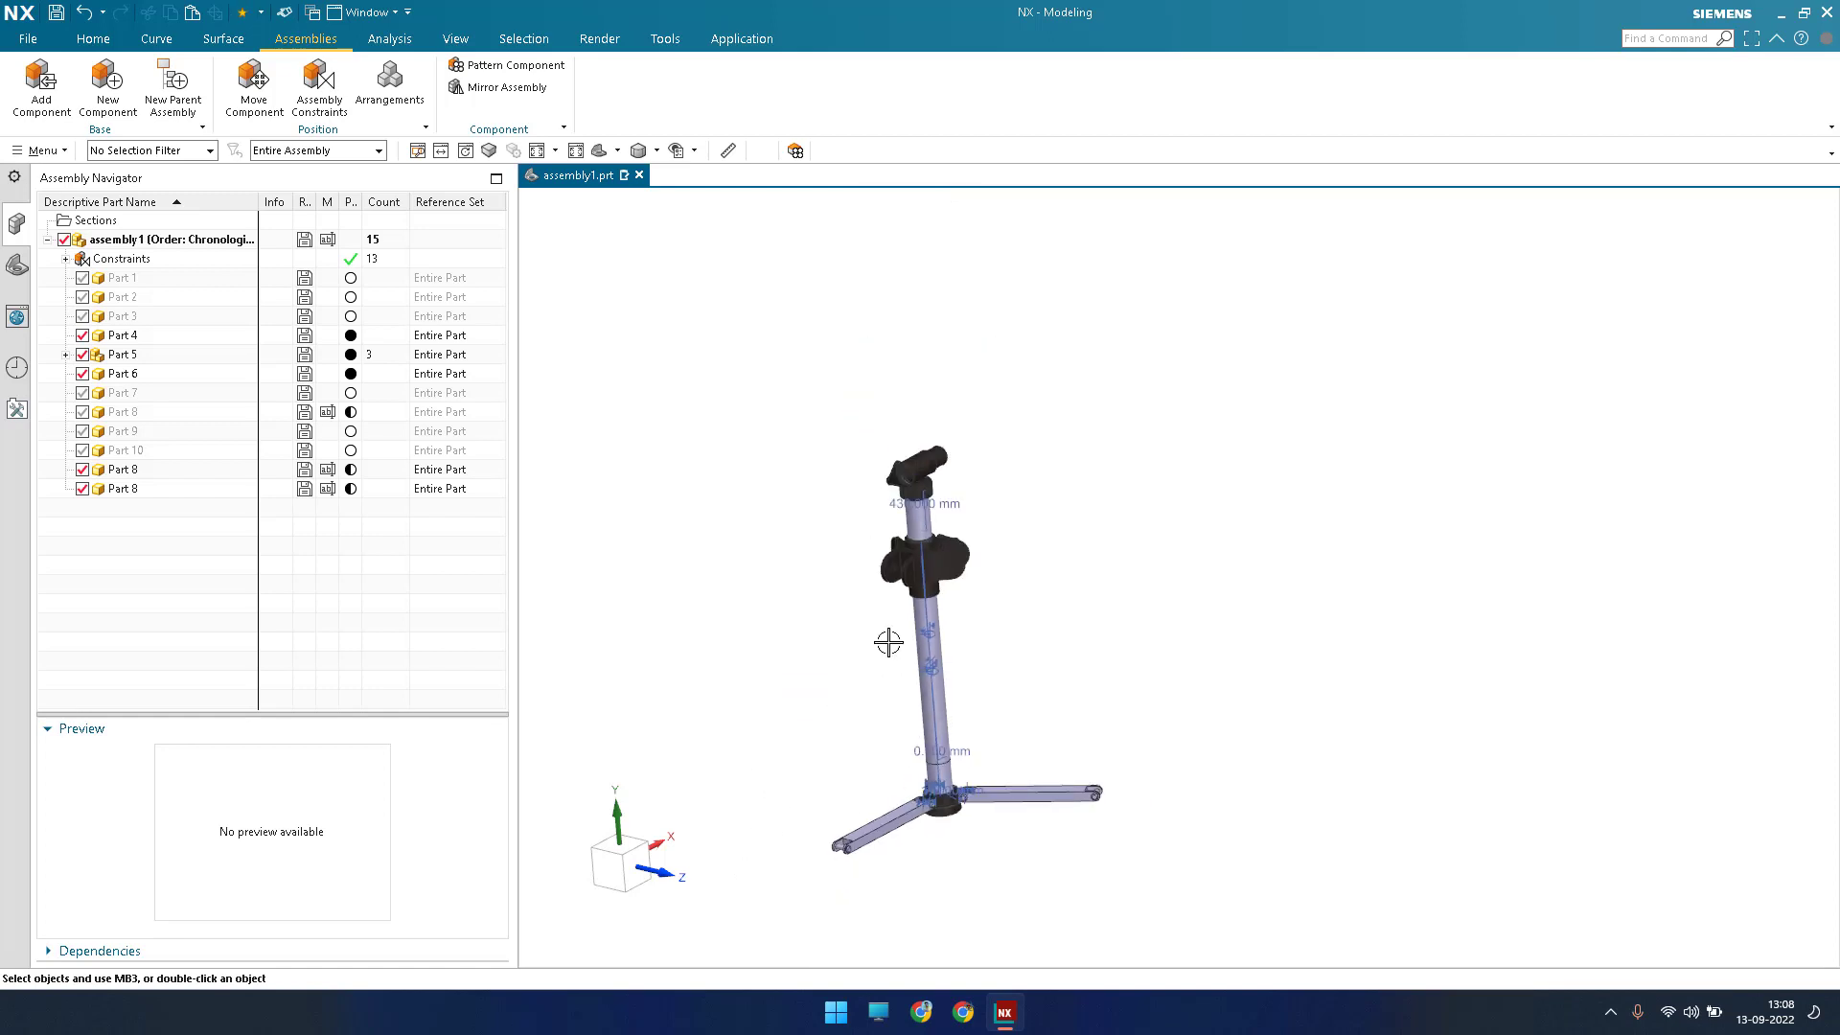
pyautogui.keyDown('shift'); pyautogui.moveTo(893, 625); pyautogui.dragTo(893, 621, button='middle'); pyautogui.keyUp('shift')
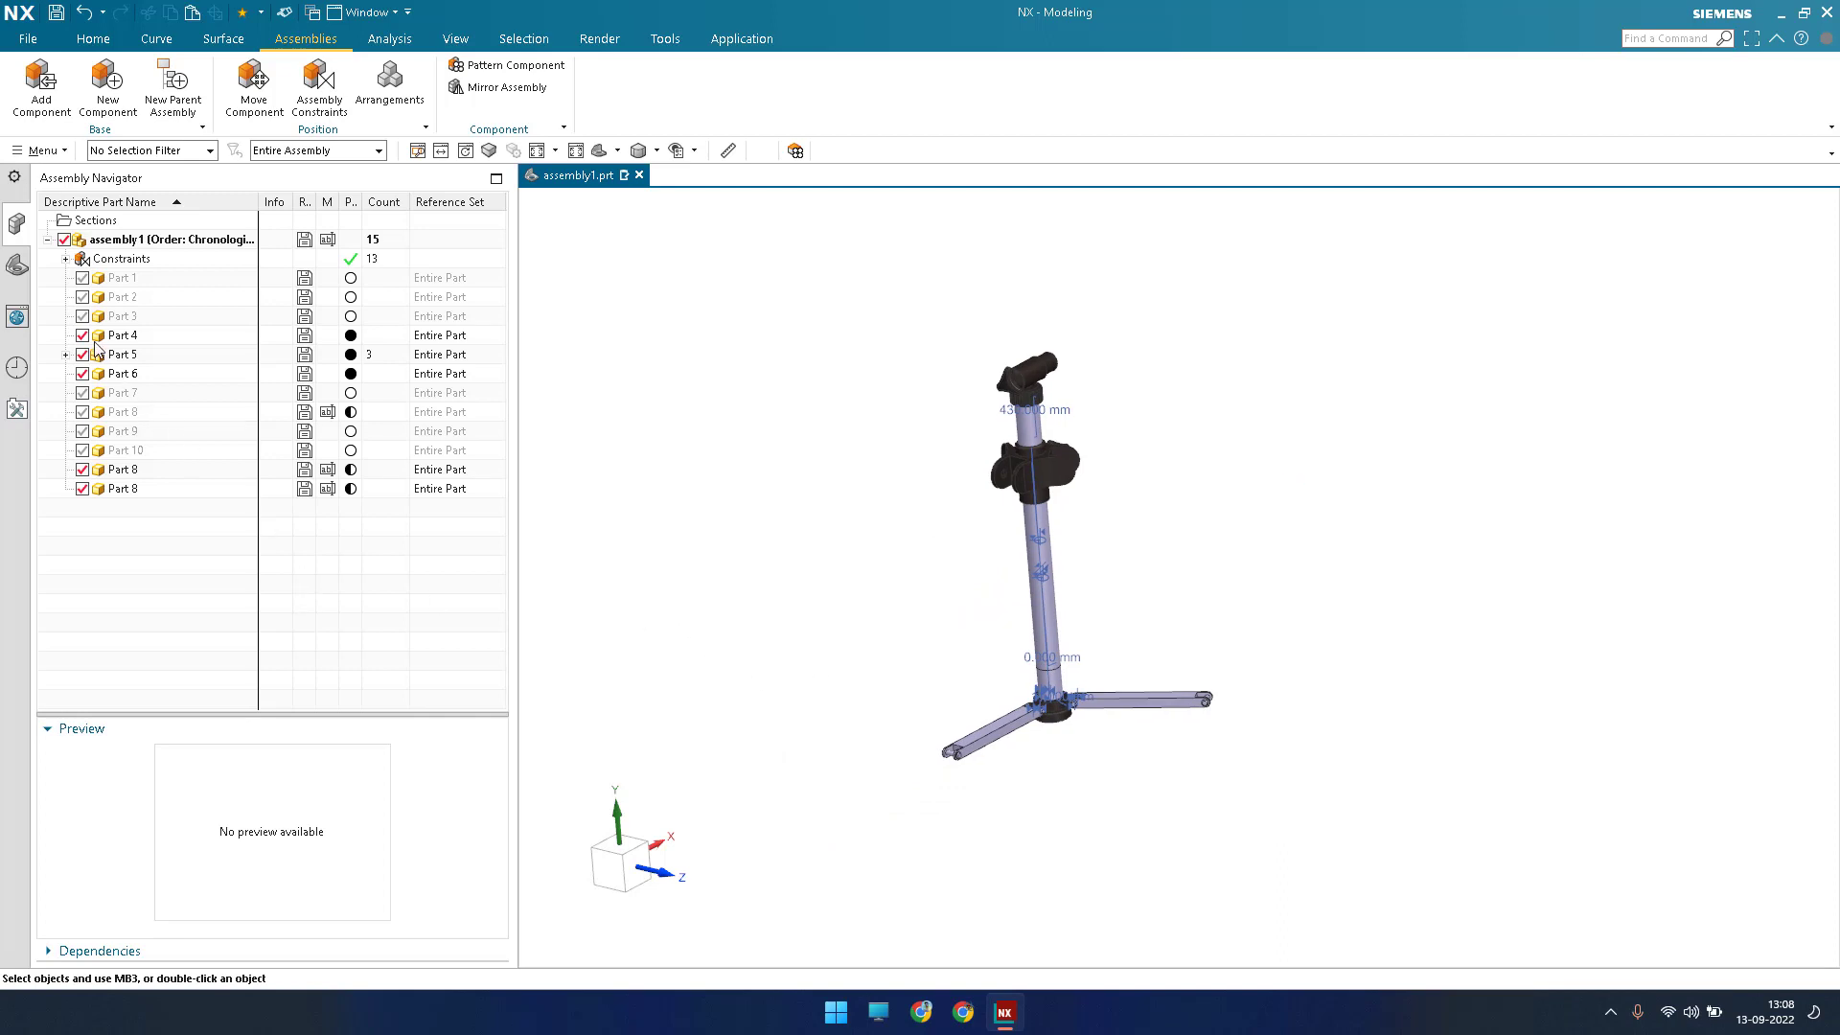
pyautogui.click(117, 315)
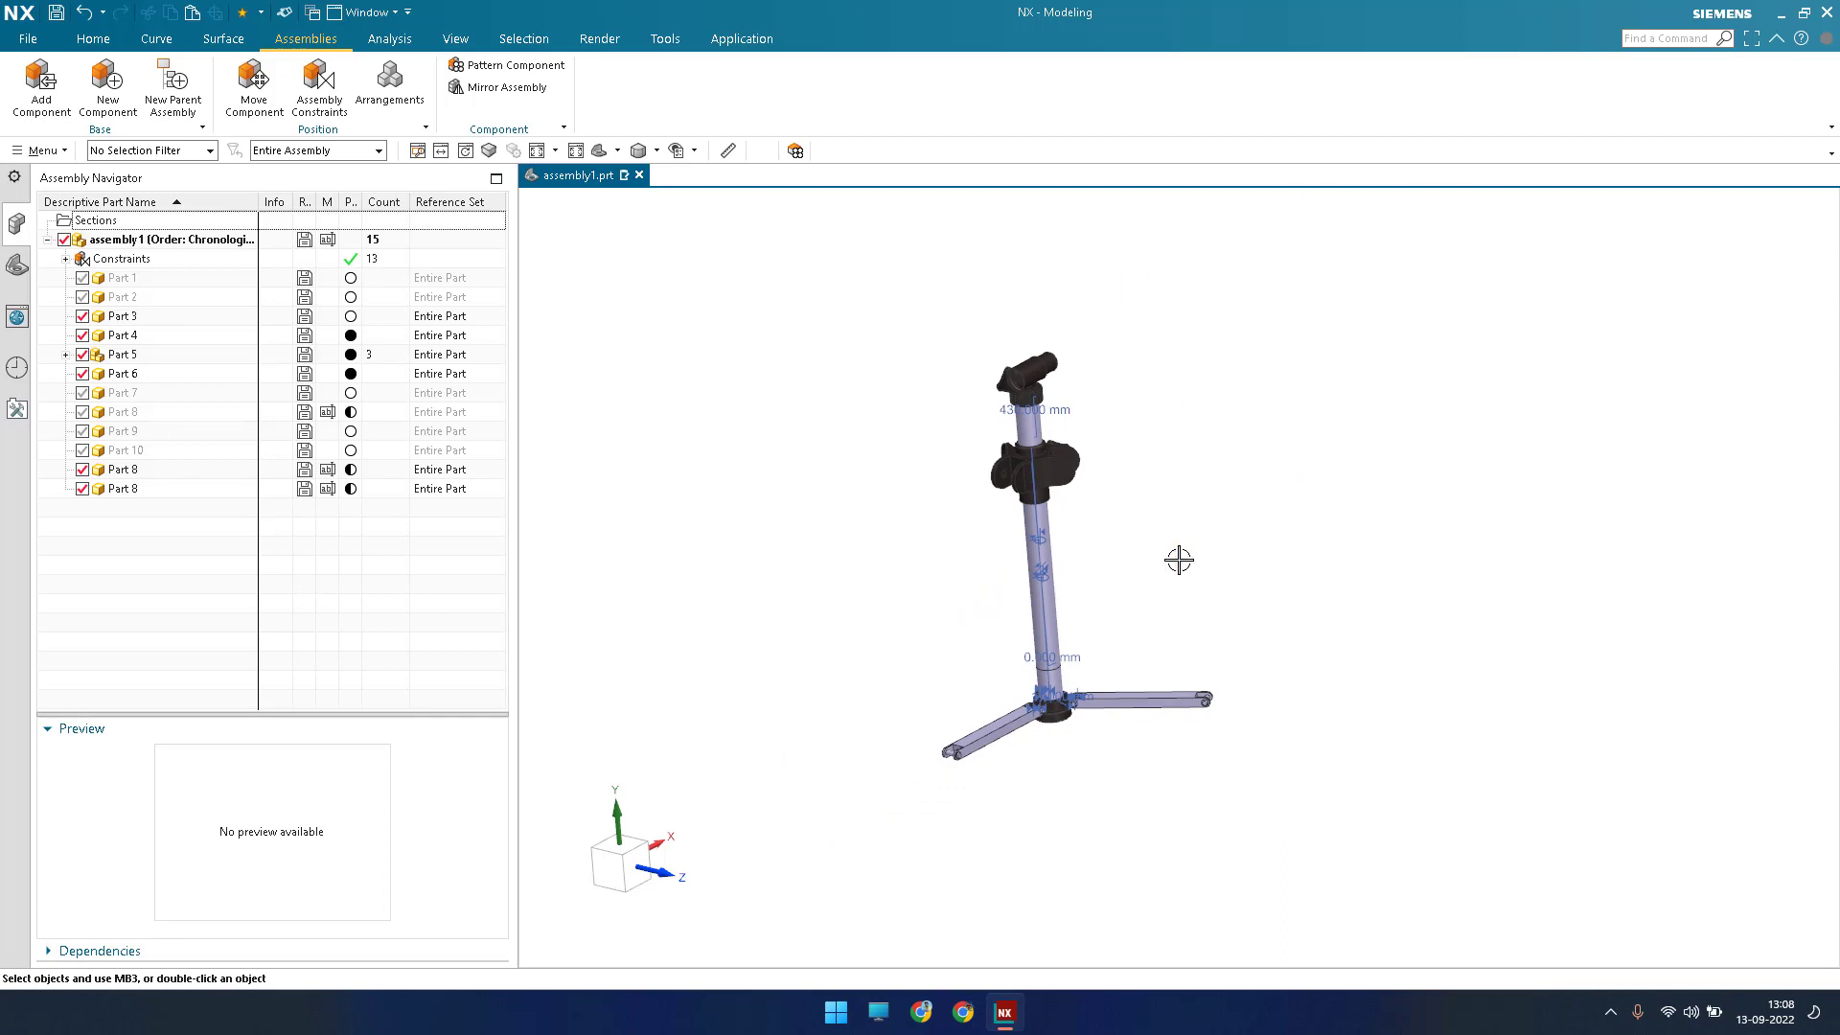
pyautogui.scroll(3, 1102, 566)
pyautogui.scroll(-3, 1089, 546)
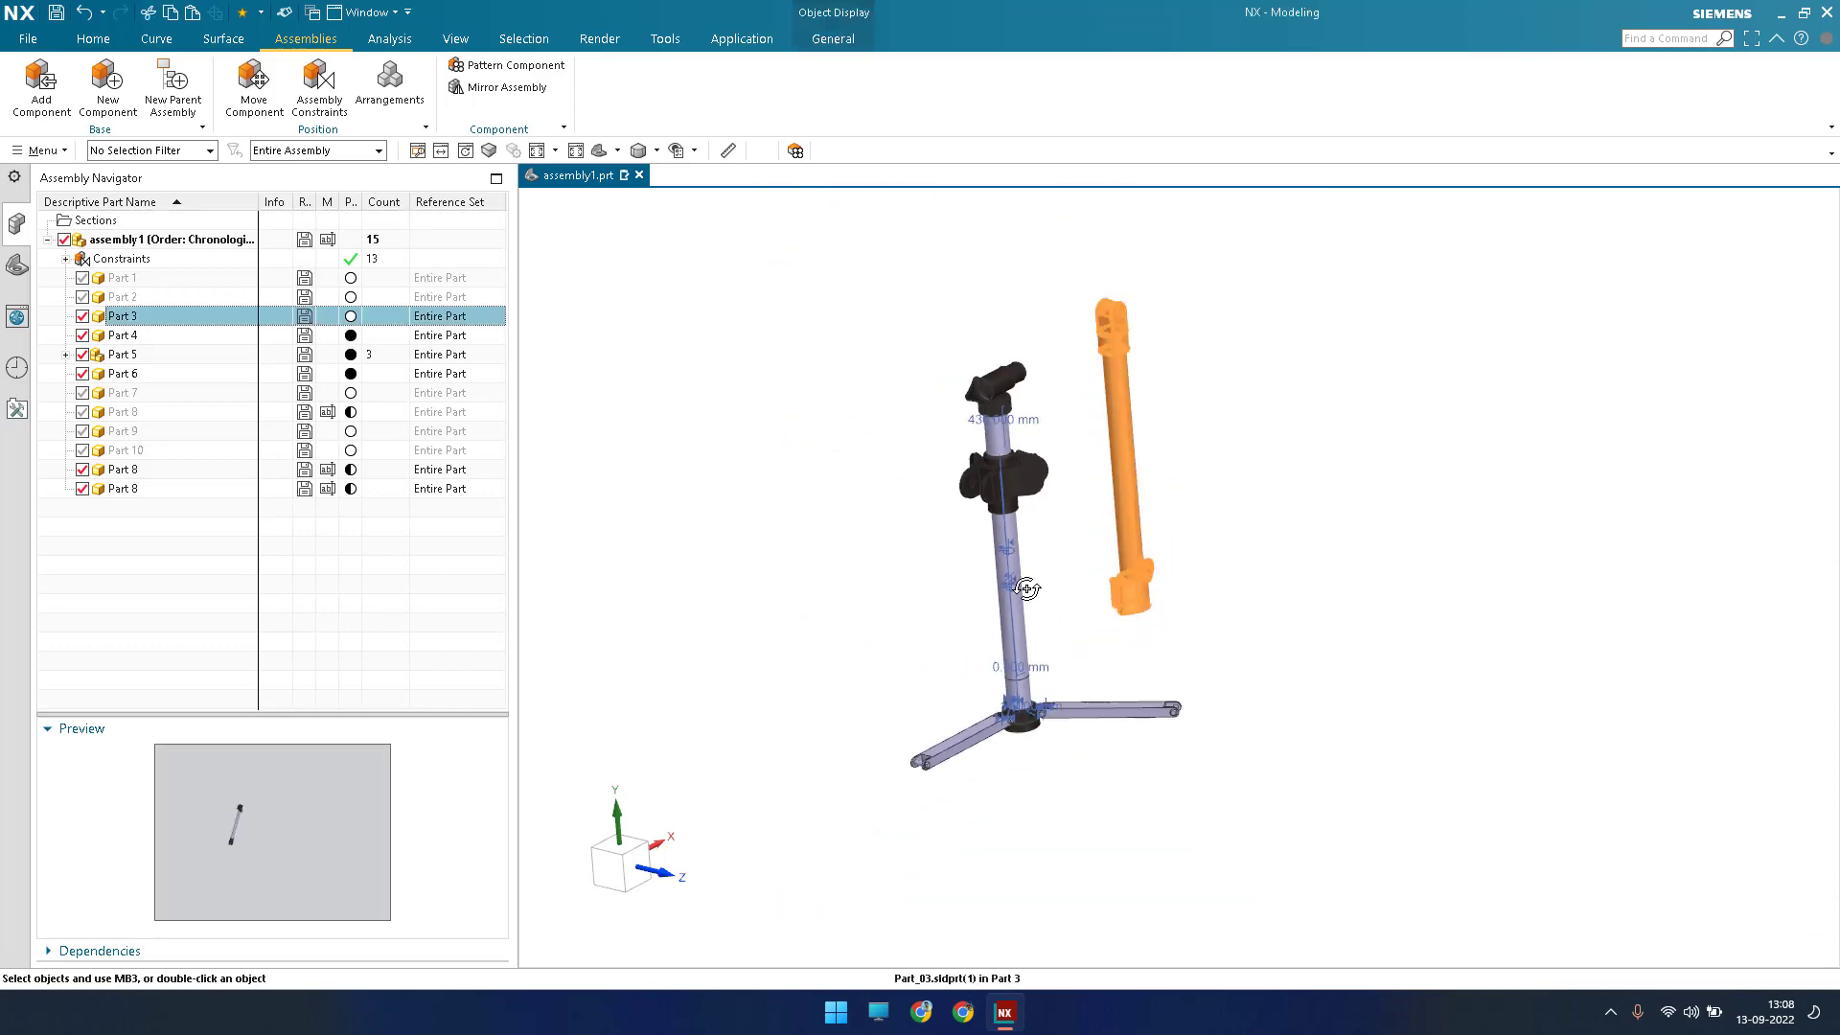
pyautogui.moveTo(1026, 528); pyautogui.dragTo(1076, 508, button='middle')
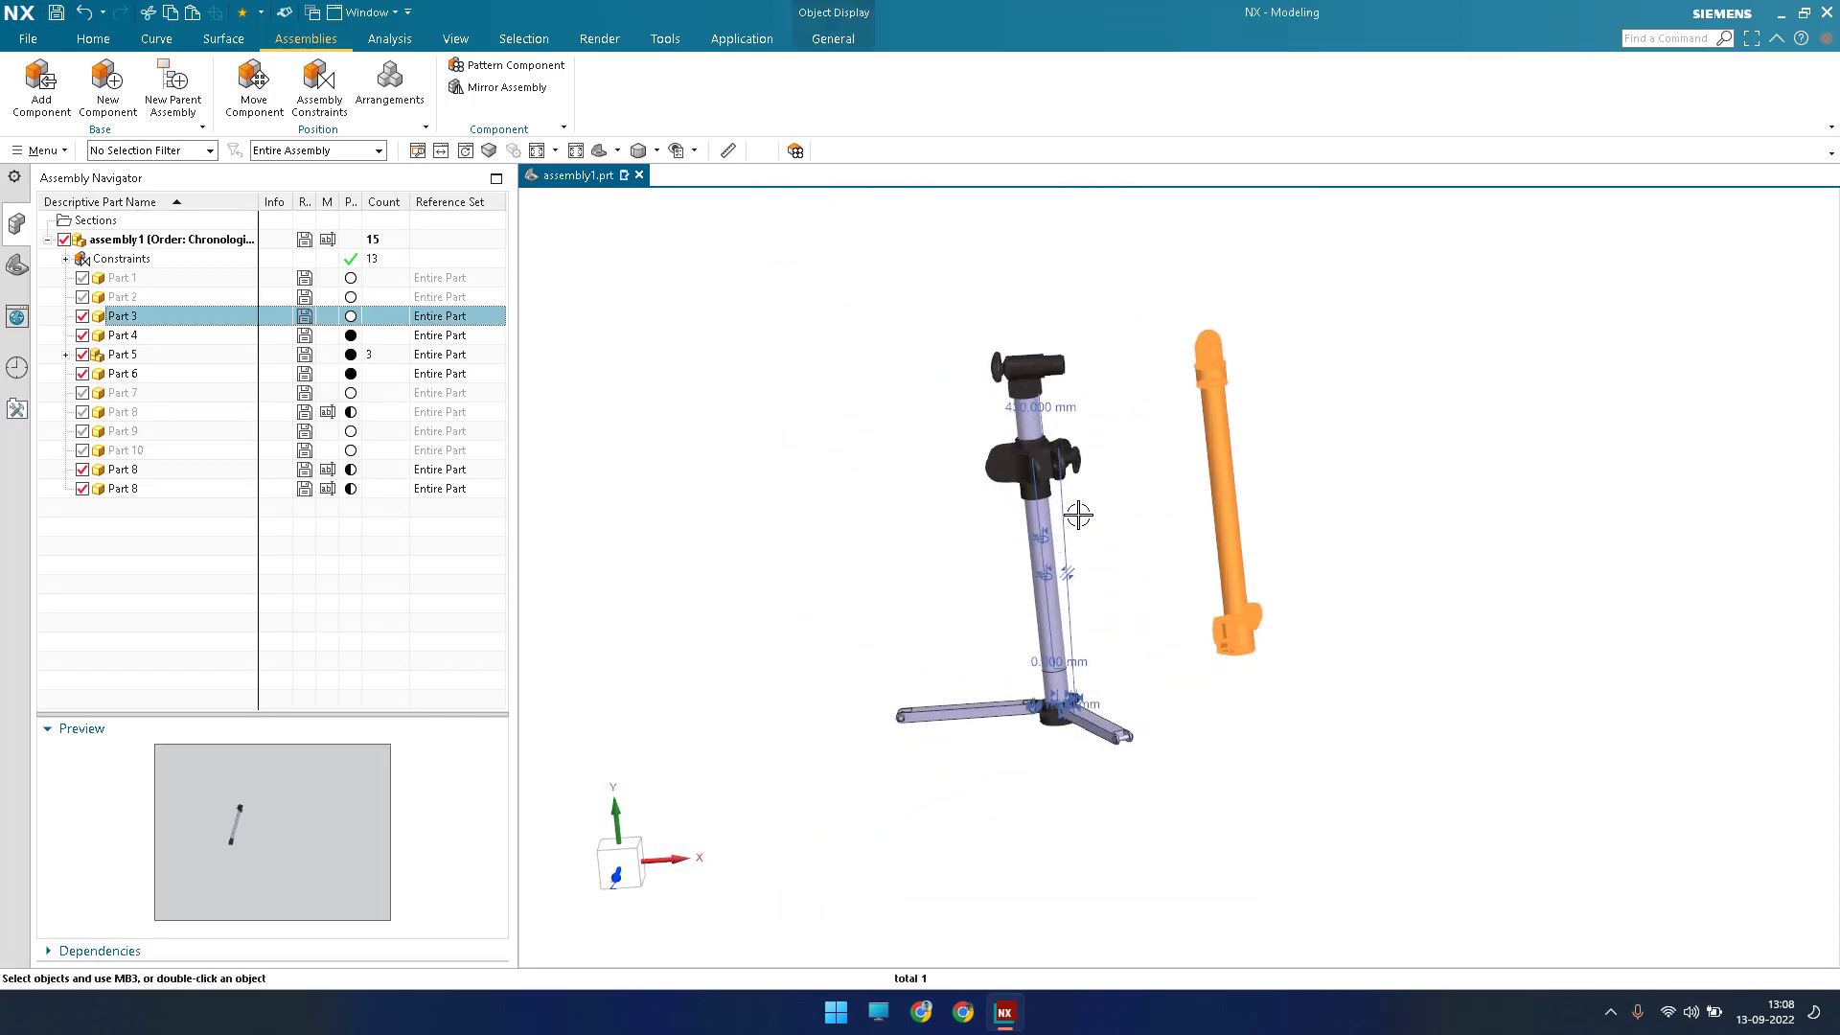
pyautogui.scroll(5, 1077, 509)
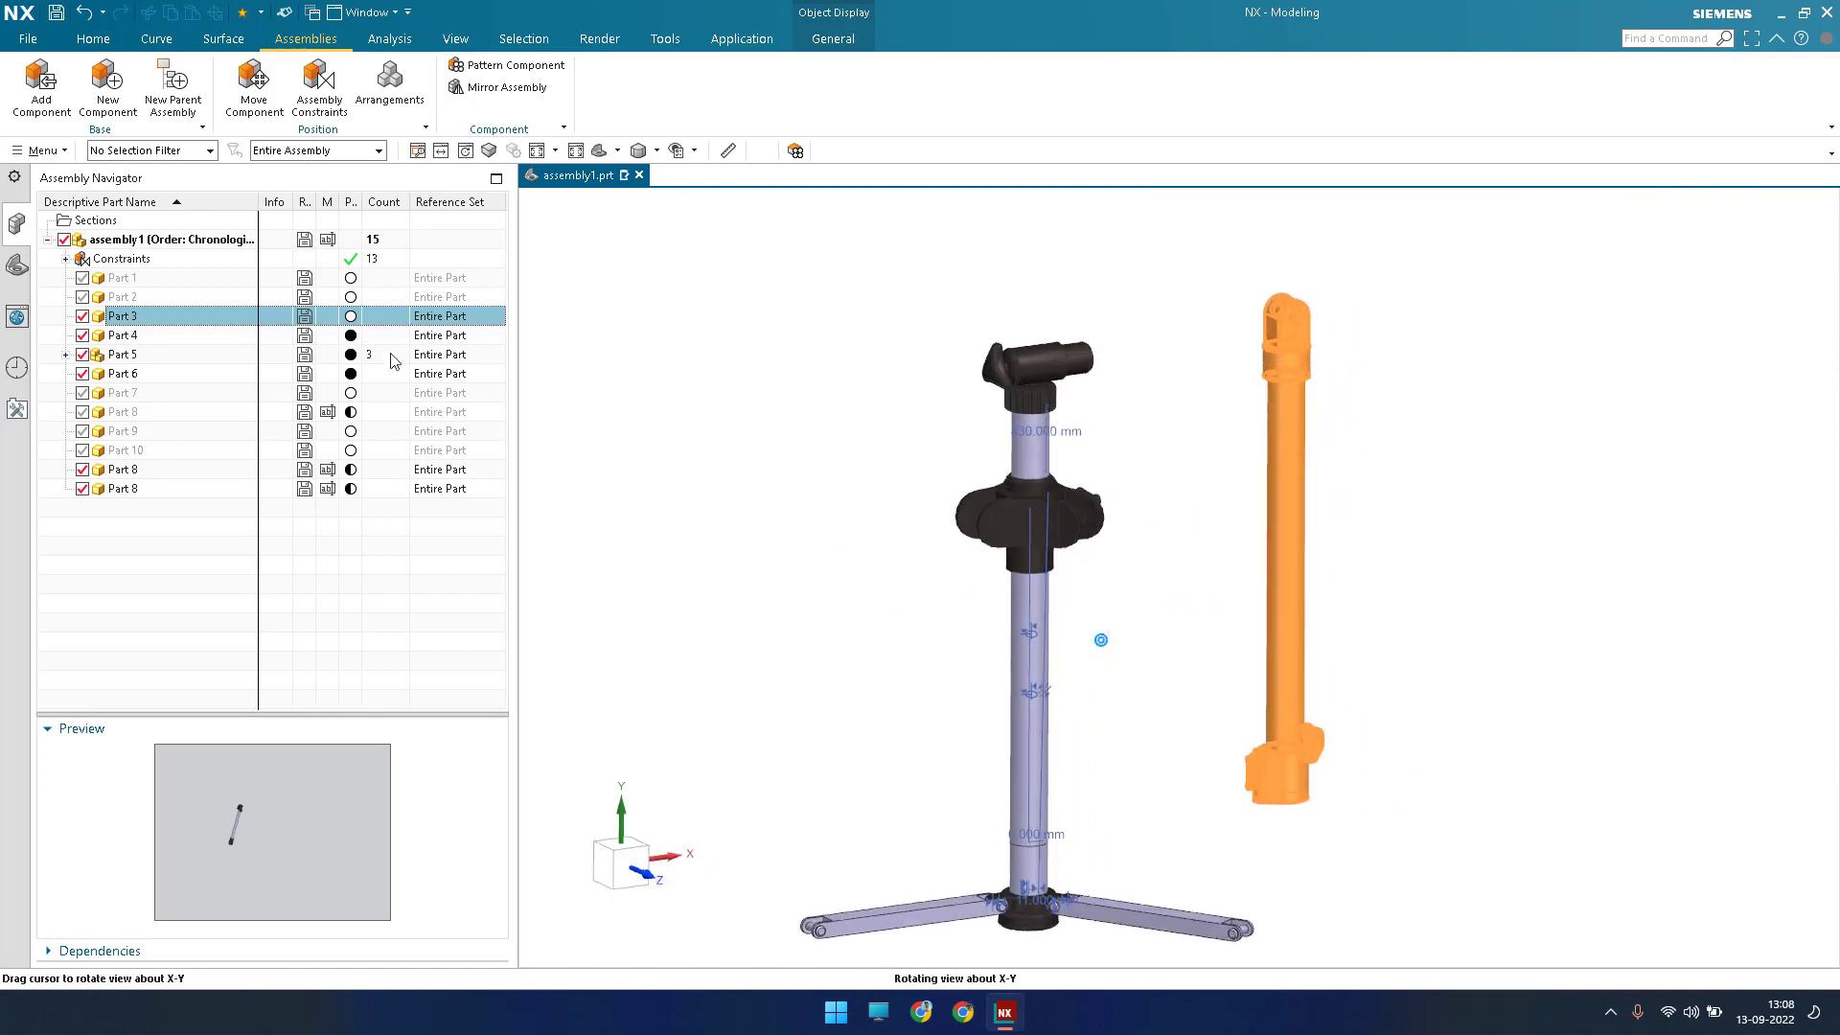
pyautogui.press('Escape')
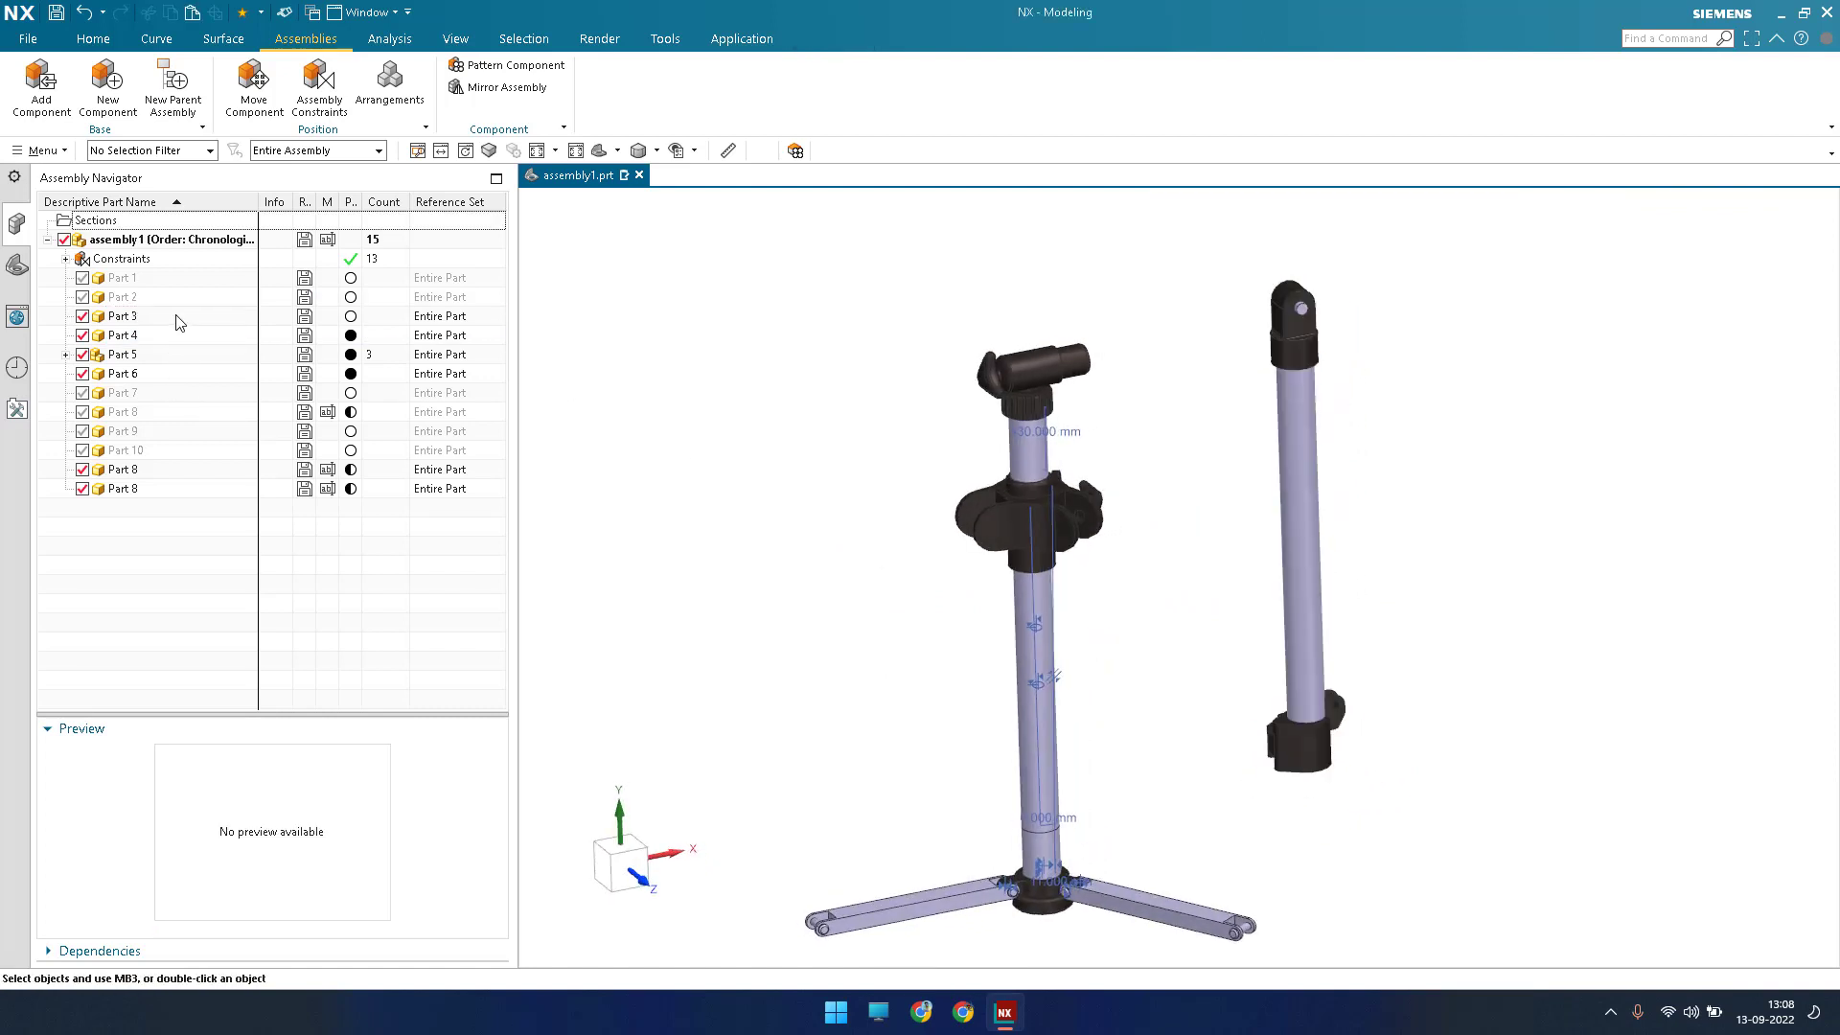
# Start moving Part 3 and relocate only its move handles to the center of the pin at its upper end.
pyautogui.rightClick(177, 317)
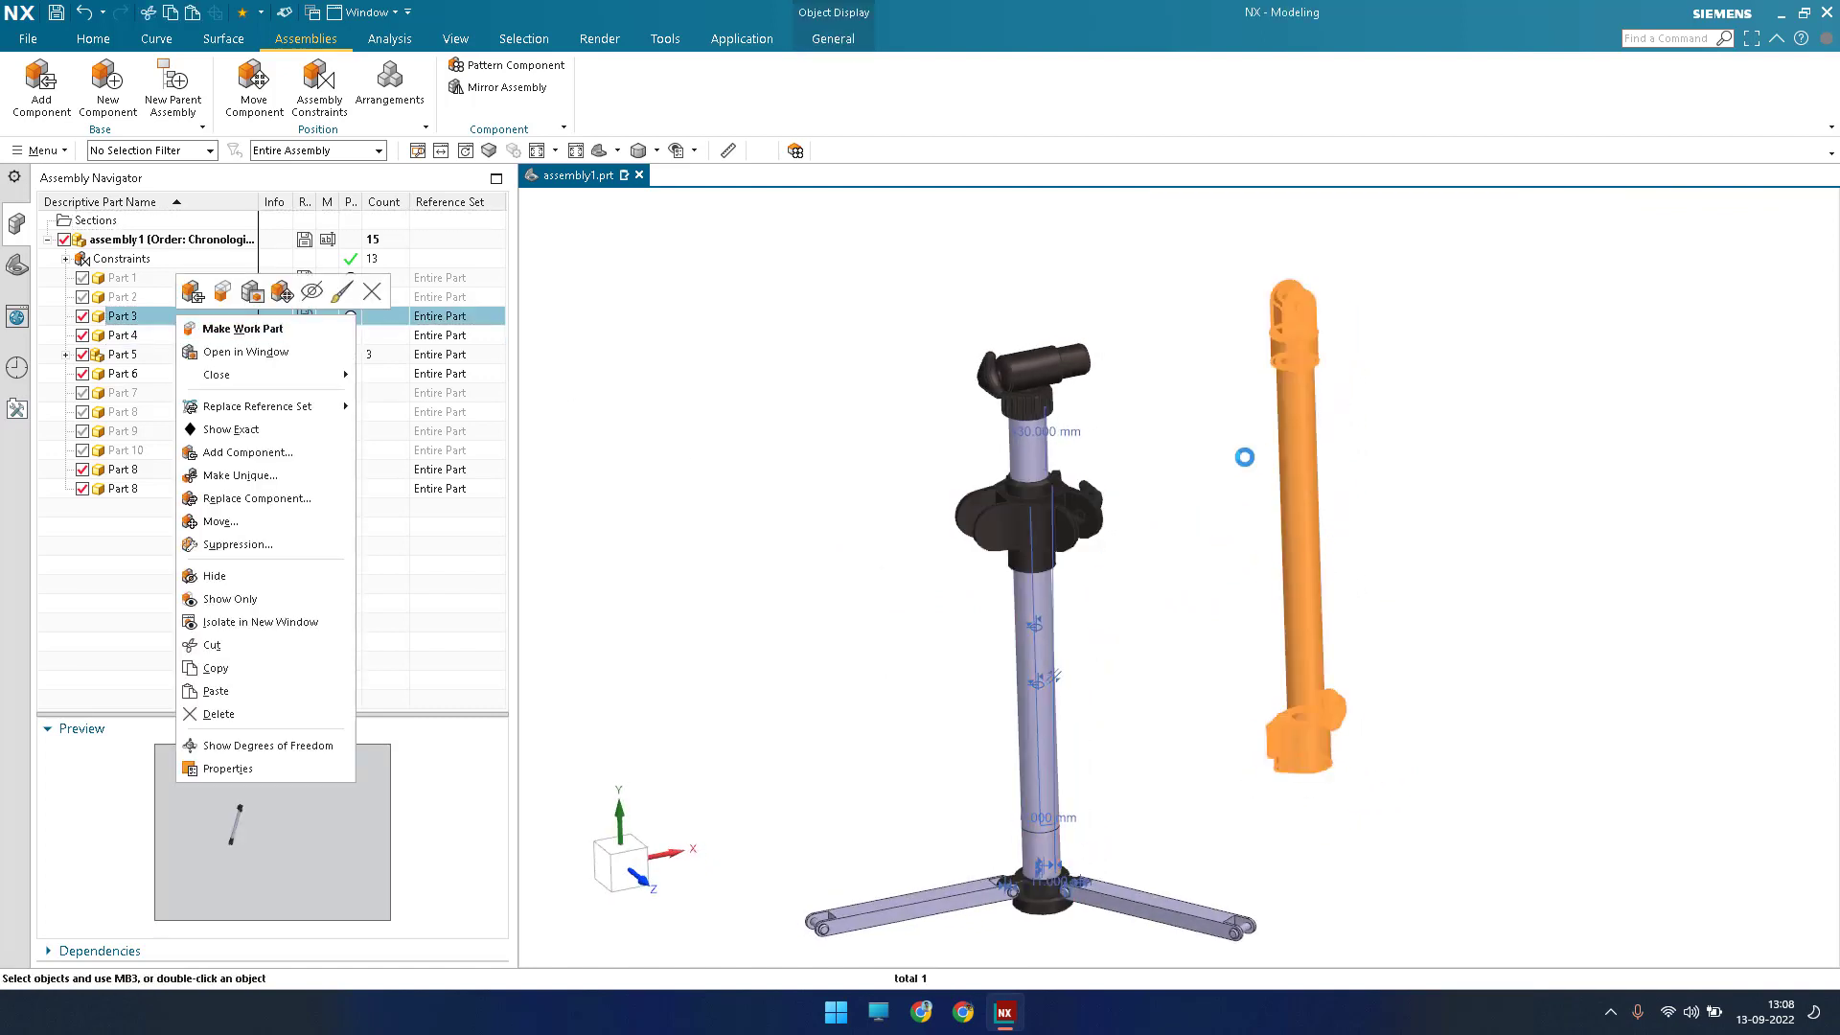
pyautogui.click(282, 291)
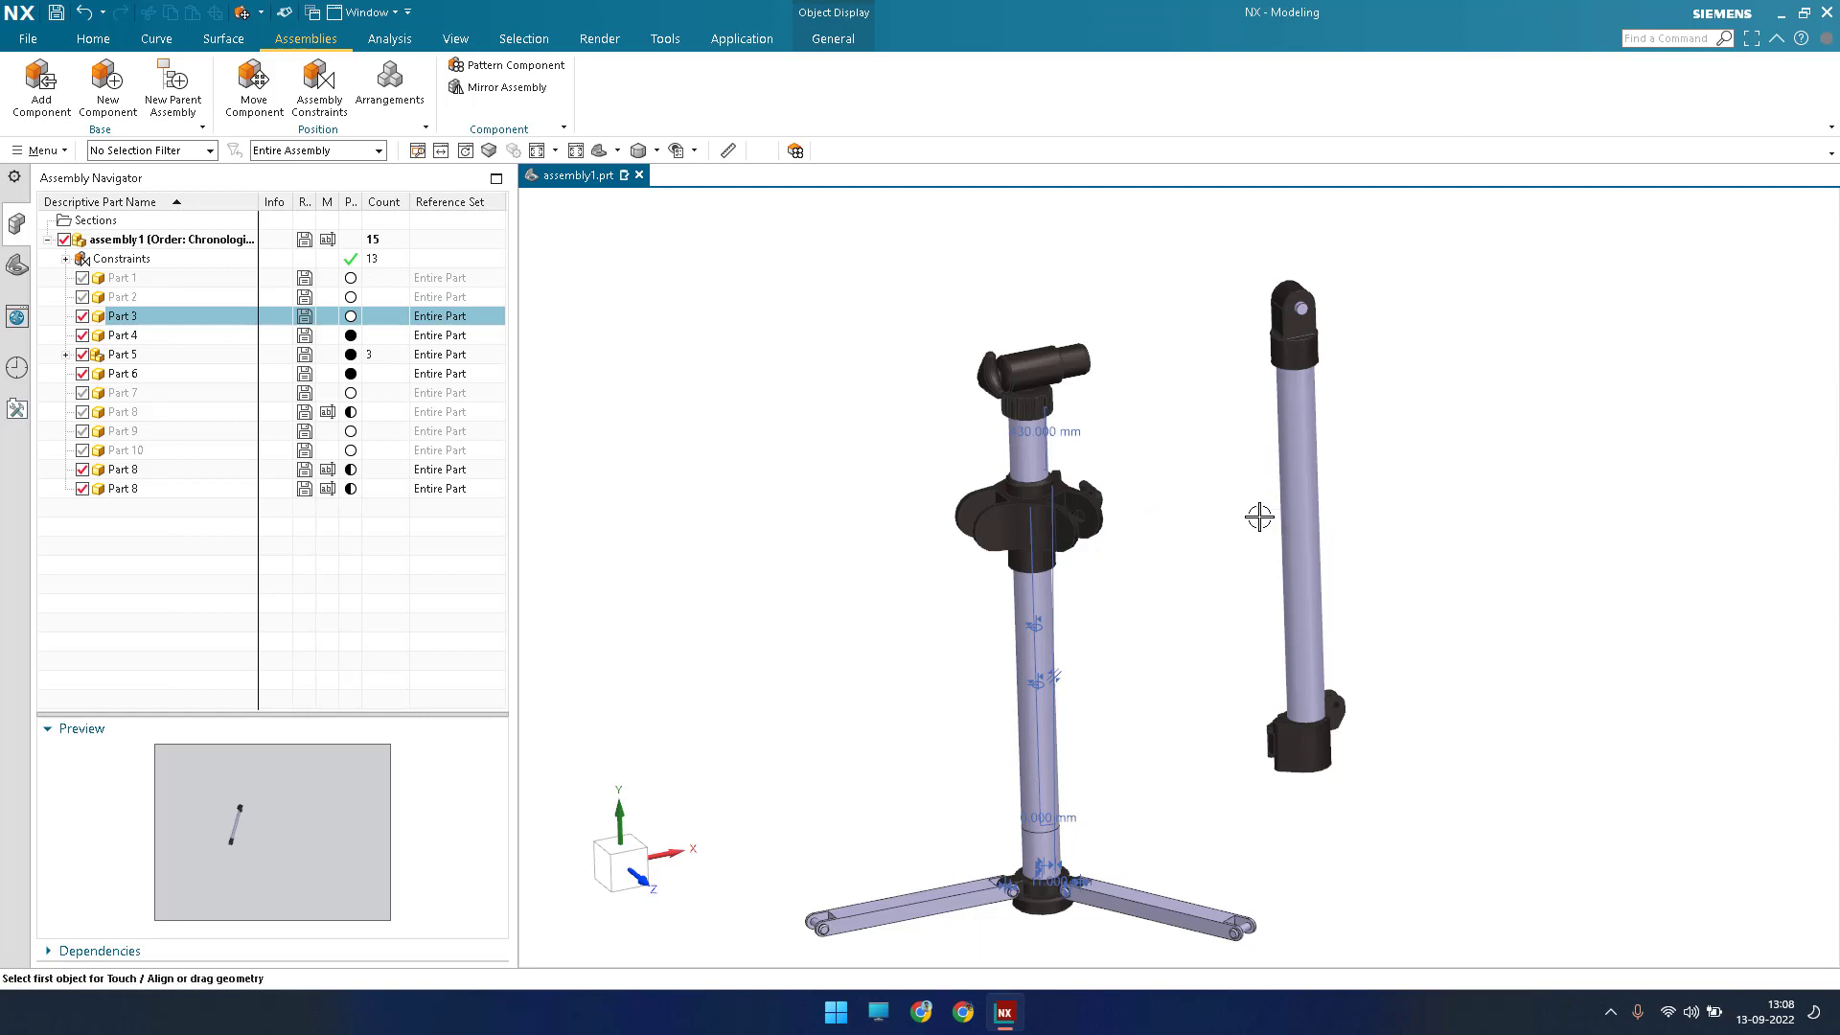
pyautogui.scroll(1, 1067, 512)
pyautogui.scroll(1, 1285, 539)
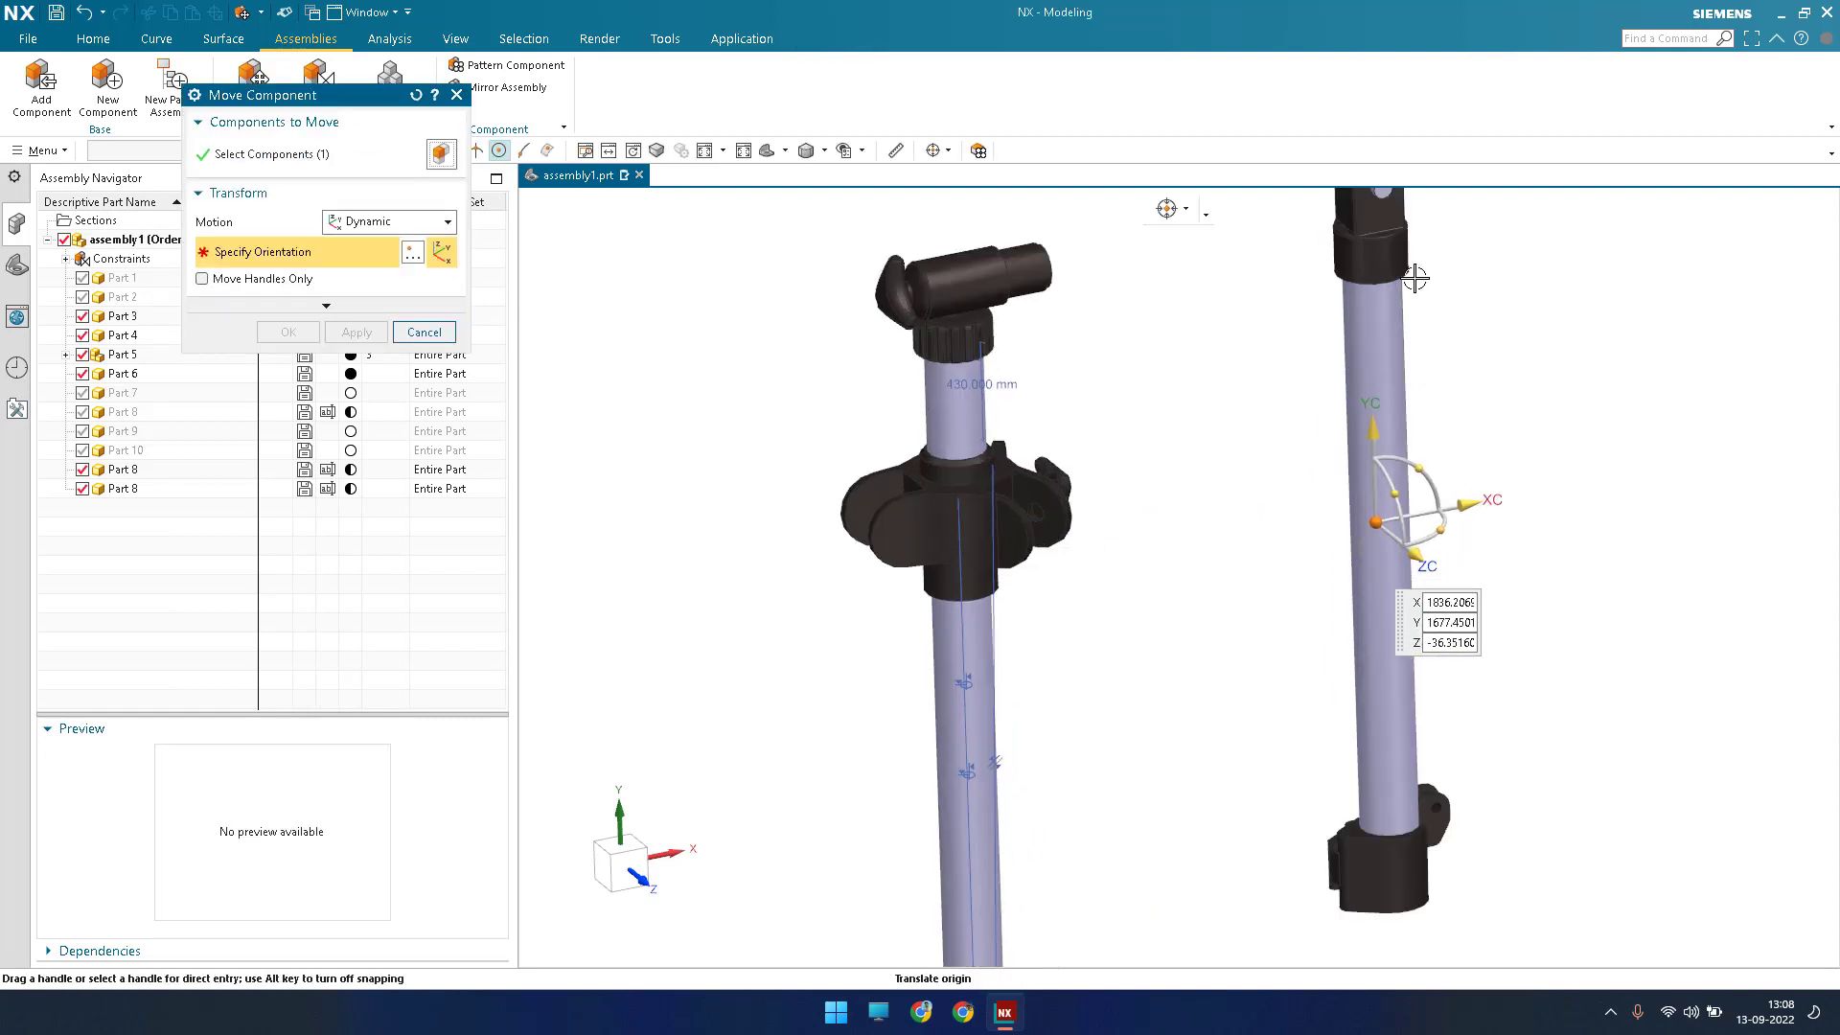
pyautogui.scroll(-2, 1422, 485)
pyautogui.scroll(6, 1399, 412)
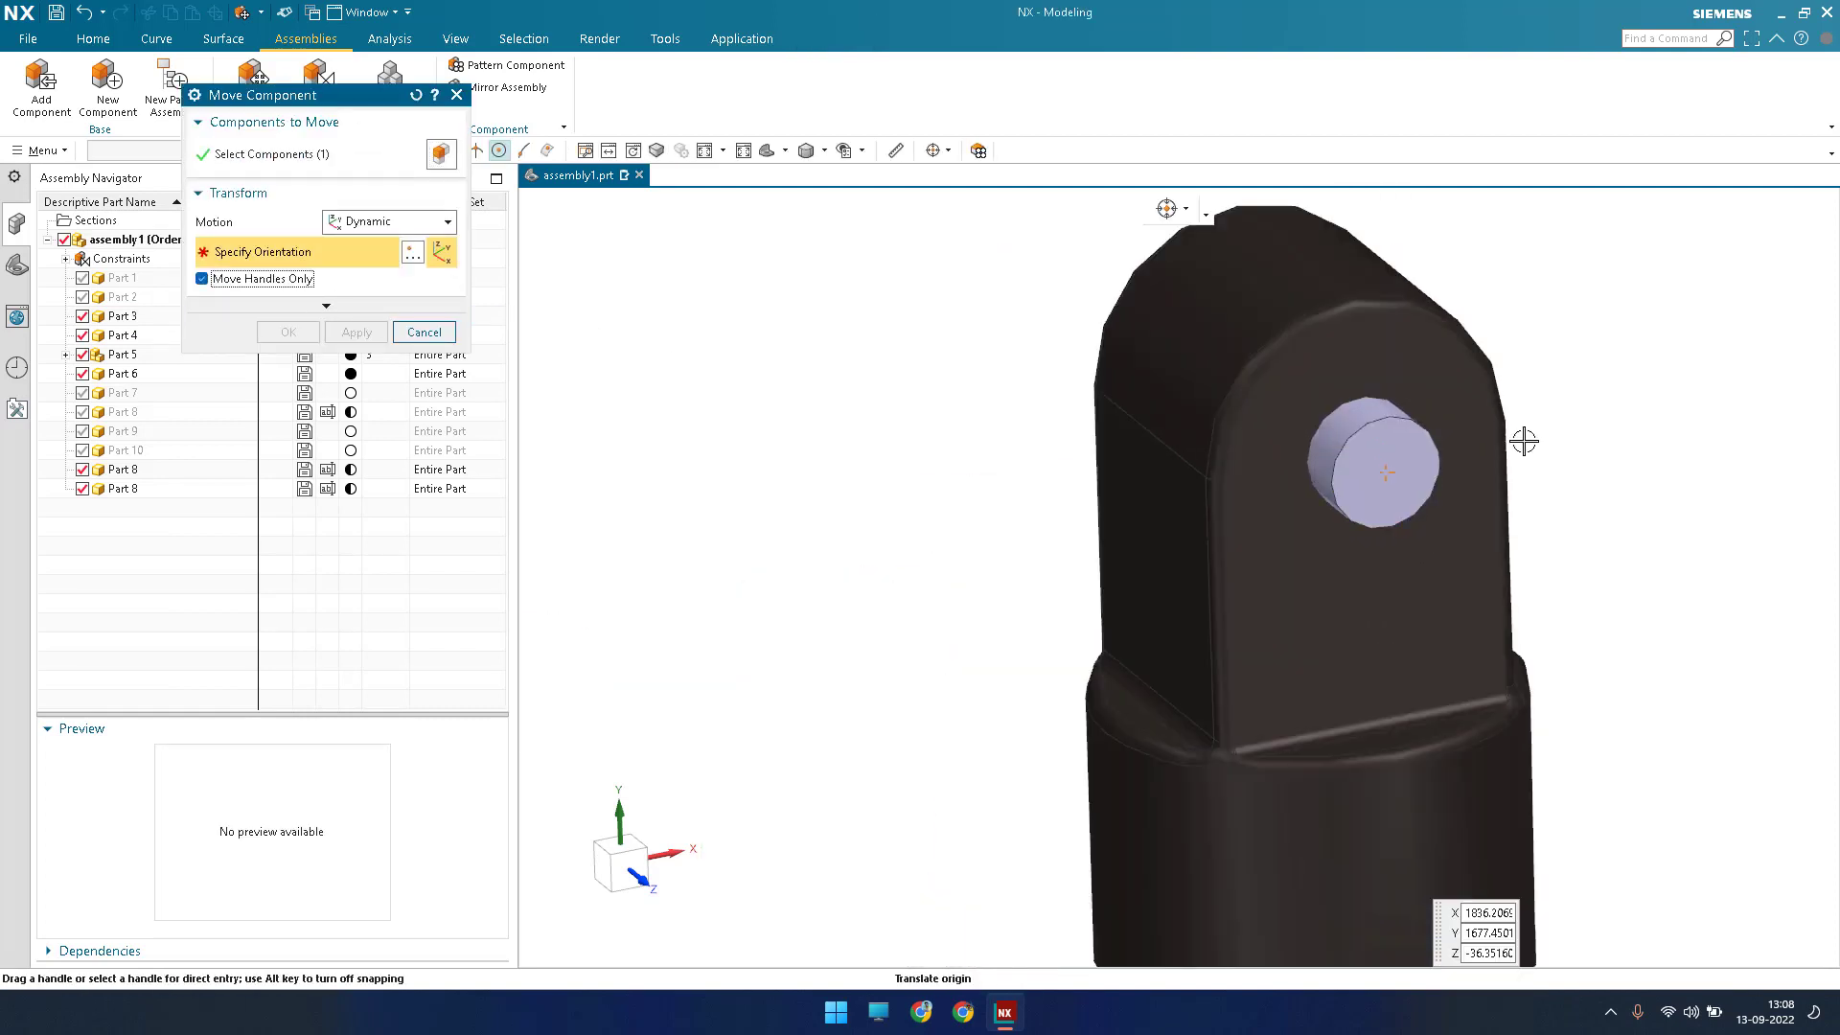
pyautogui.click(1405, 422)
pyautogui.scroll(-6, 1504, 438)
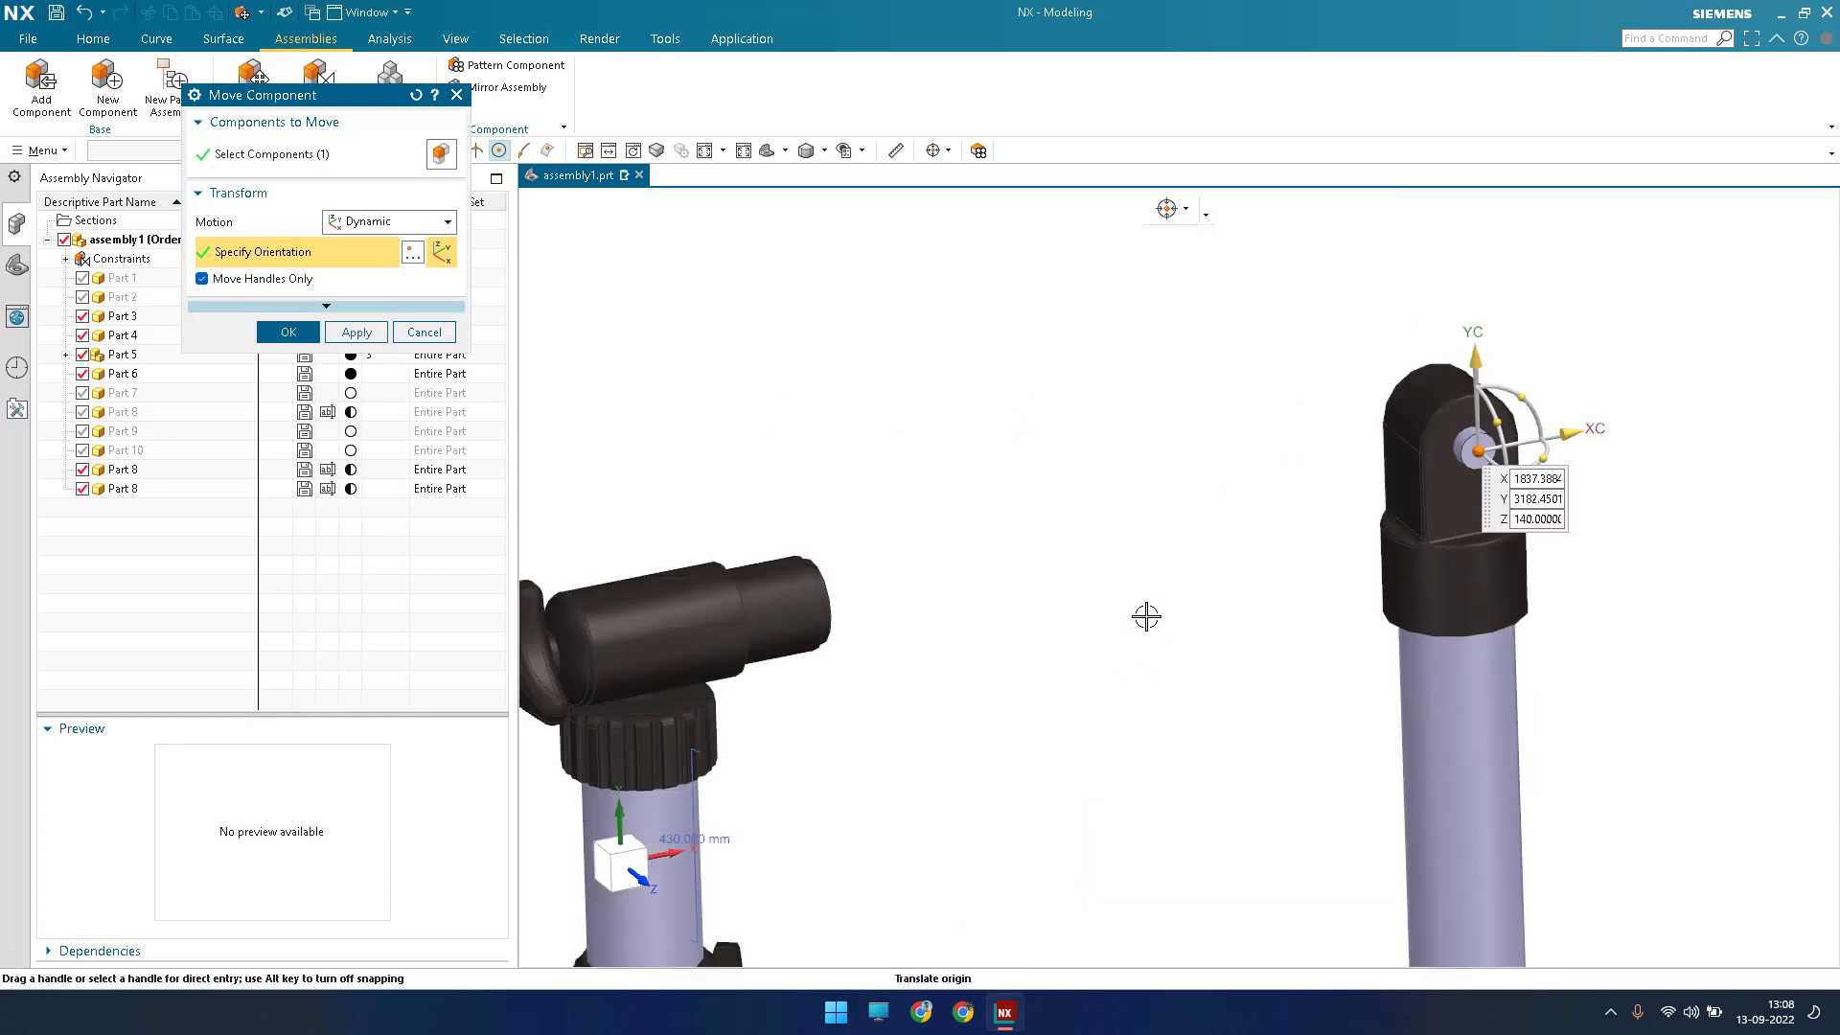
# Move Part 3 to Part 4's lug hole and then beside the column, at about X 830, Y 2120, Z 617.
pyautogui.click(275, 278)
pyautogui.scroll(-5, 1308, 407)
pyautogui.scroll(5, 1308, 411)
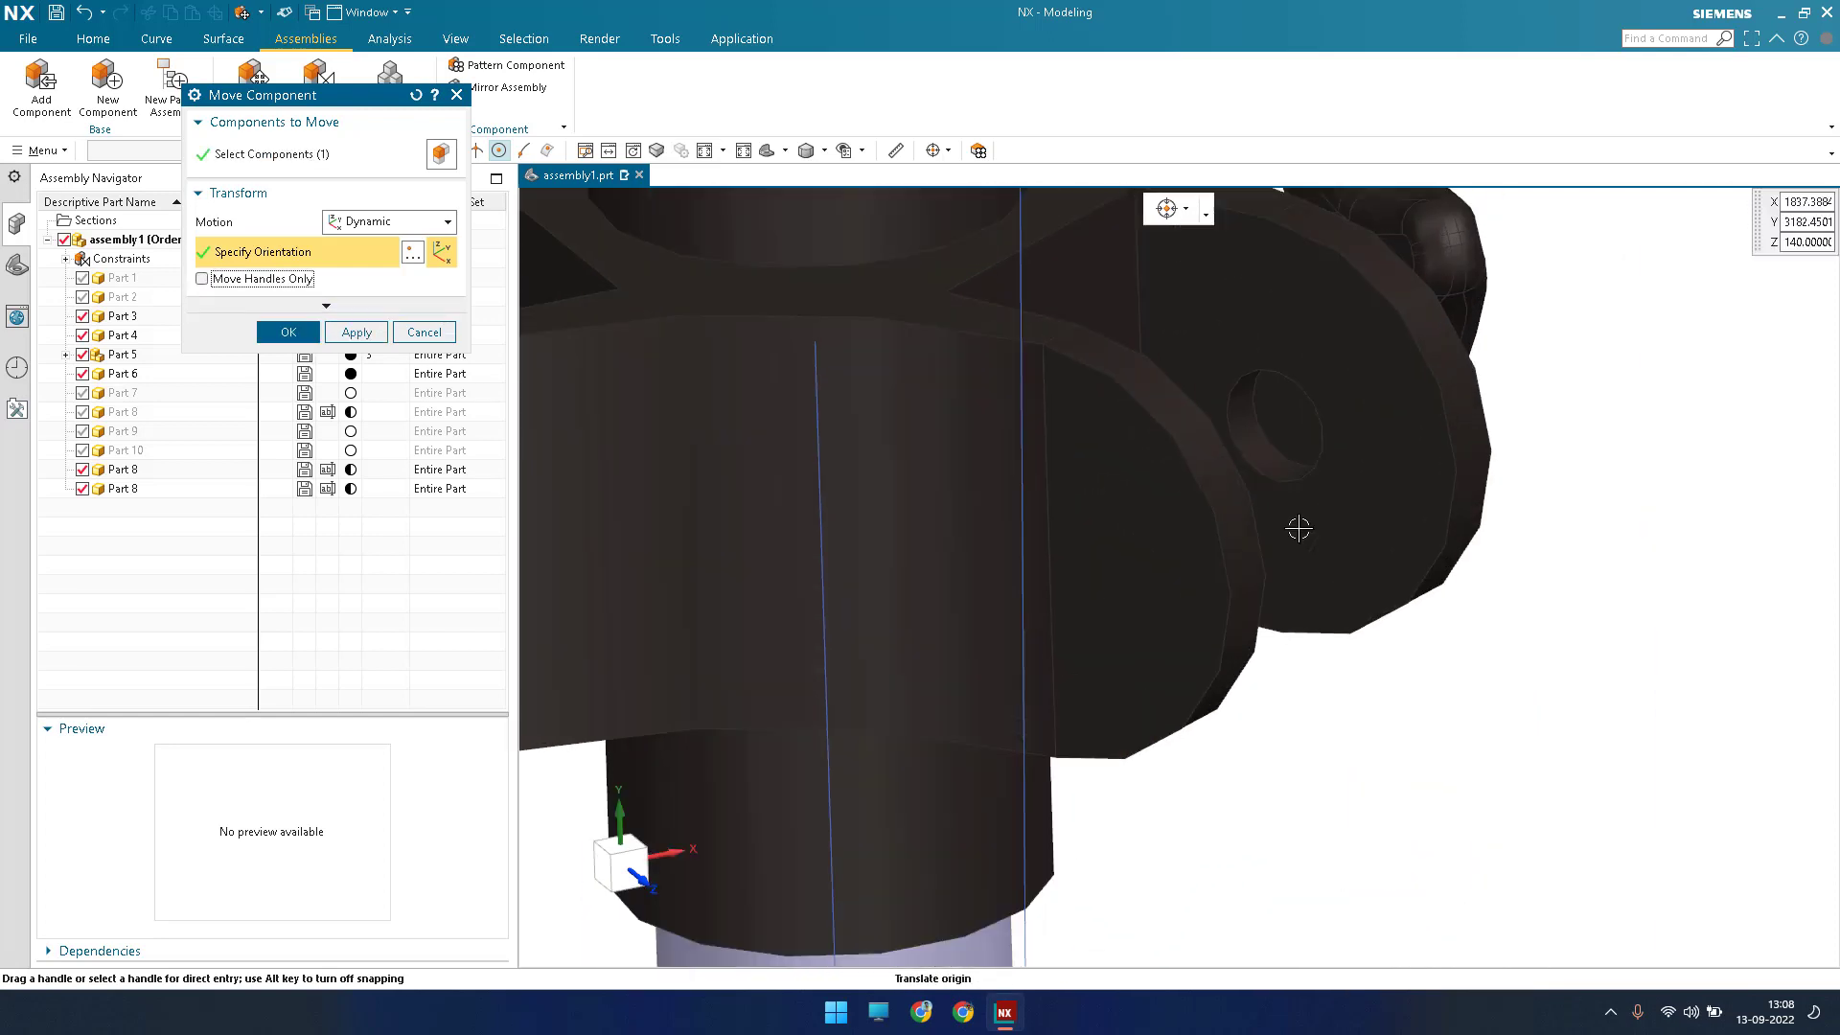
pyautogui.click(1302, 550)
pyautogui.scroll(-5, 1302, 550)
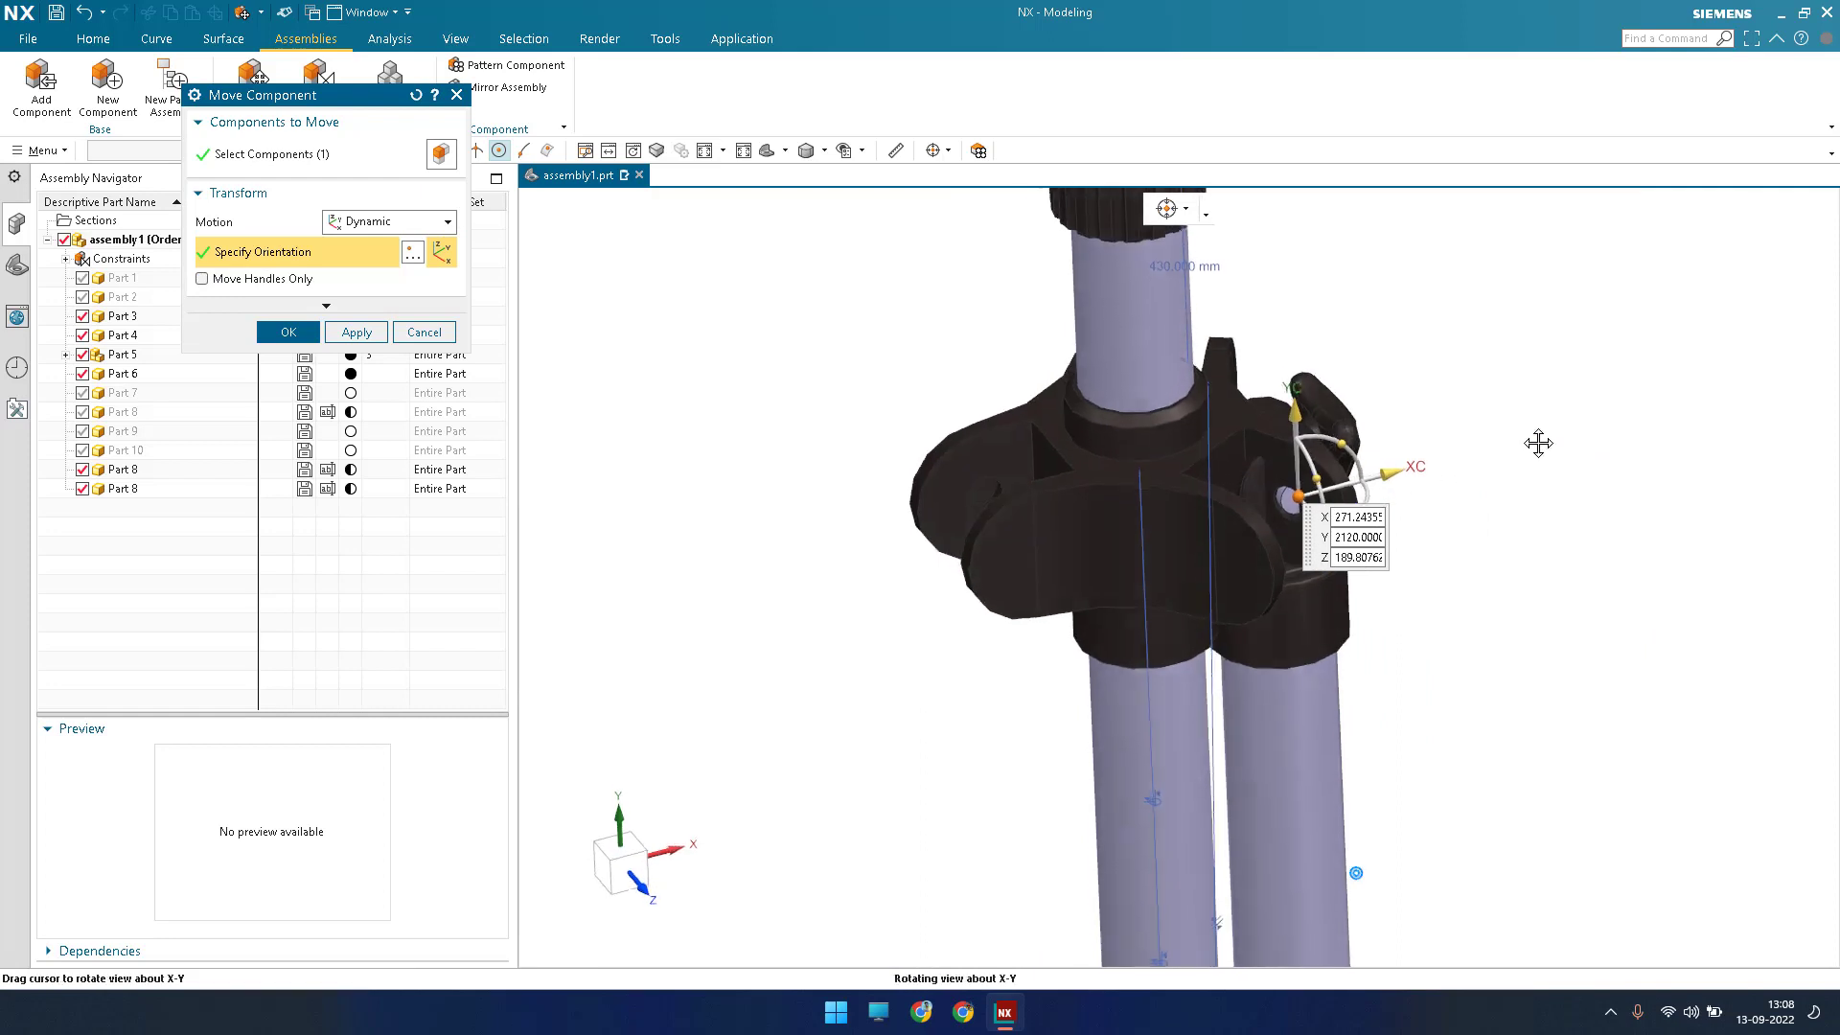
pyautogui.moveTo(1389, 494); pyautogui.dragTo(1549, 594)
pyautogui.scroll(-5, 1198, 435)
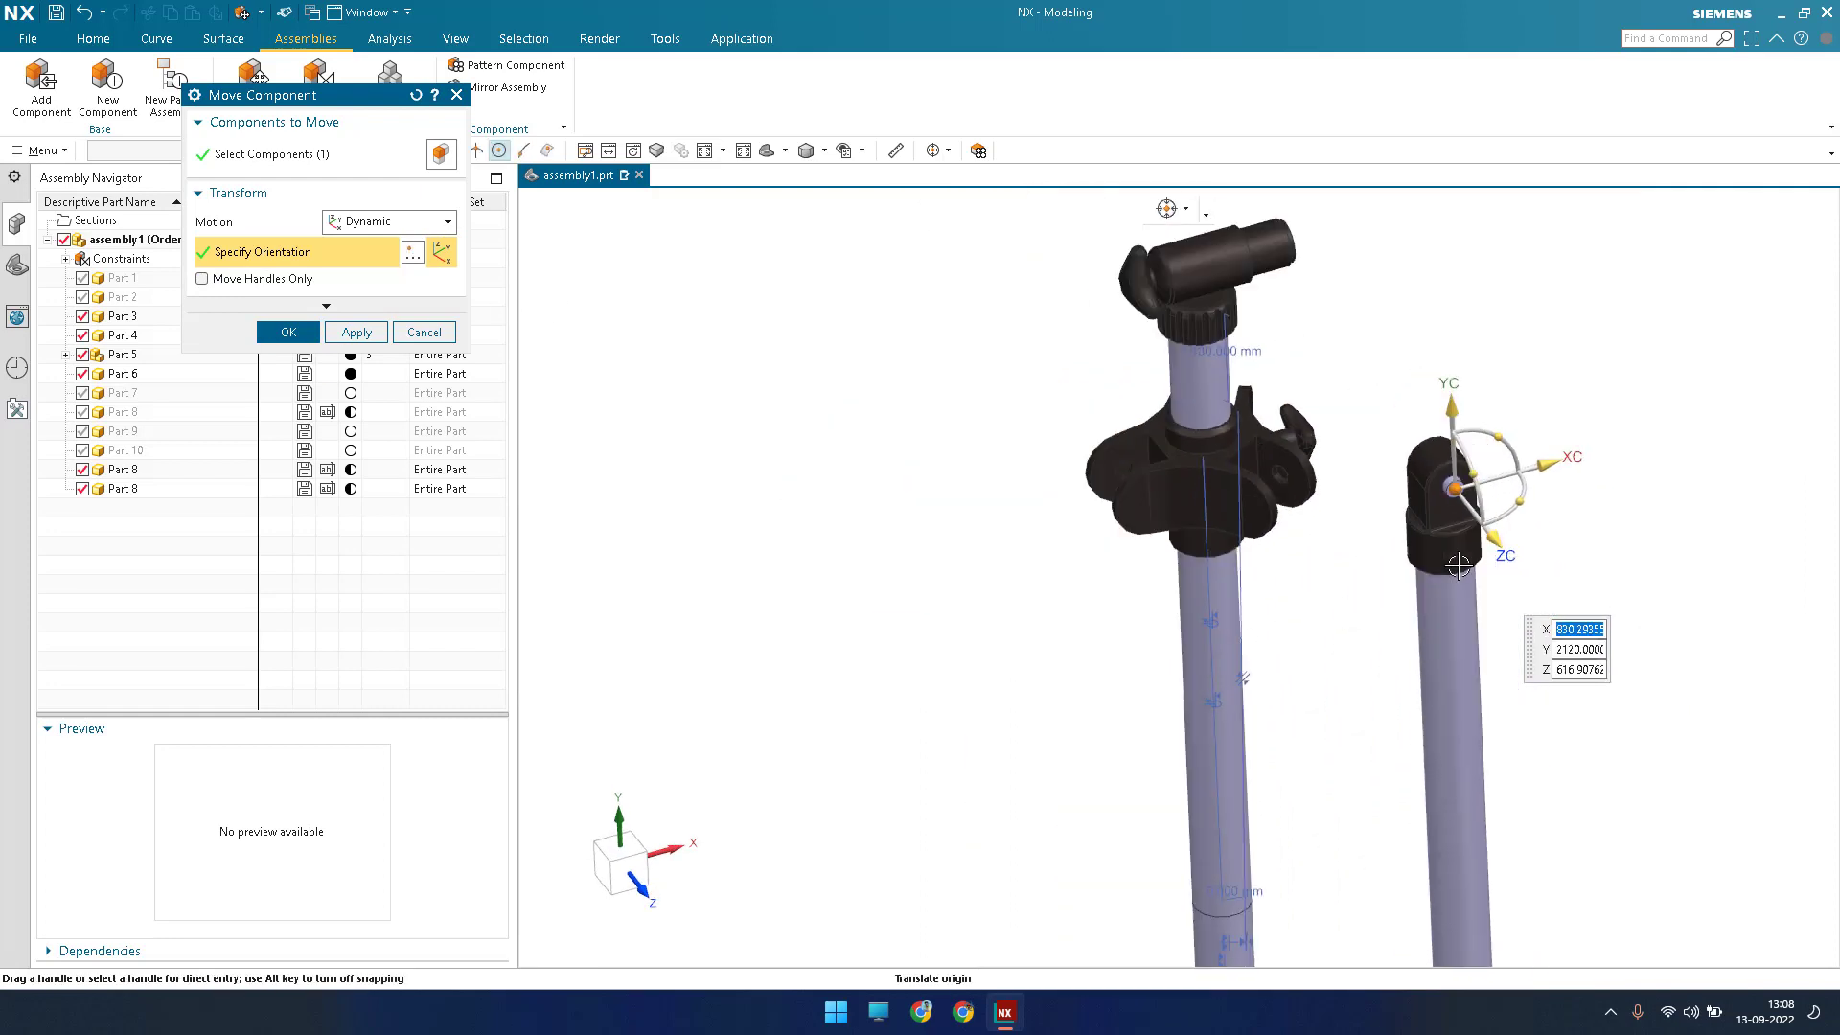
pyautogui.middleClick(1457, 686)
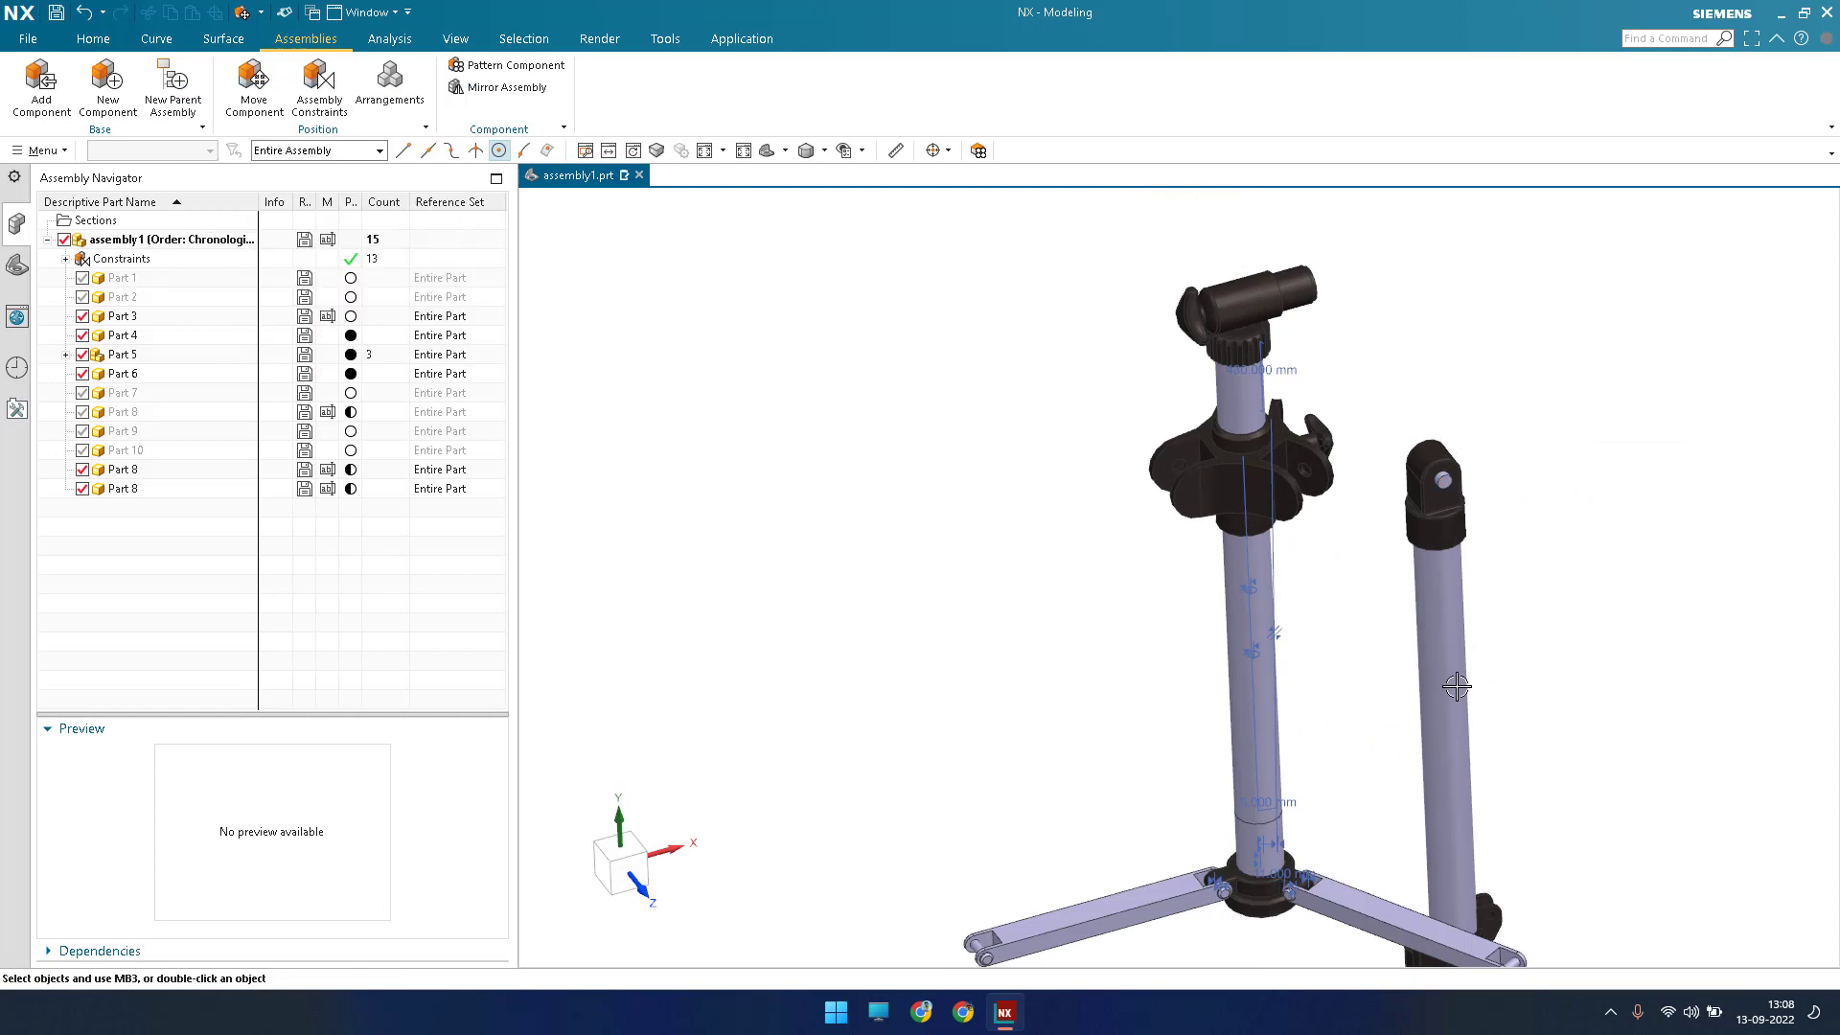
# Rotate Part 3 by 125 degrees about its YC axis to turn its pinned upper end toward Part 4's lugs.
pyautogui.rightClick(315, 313)
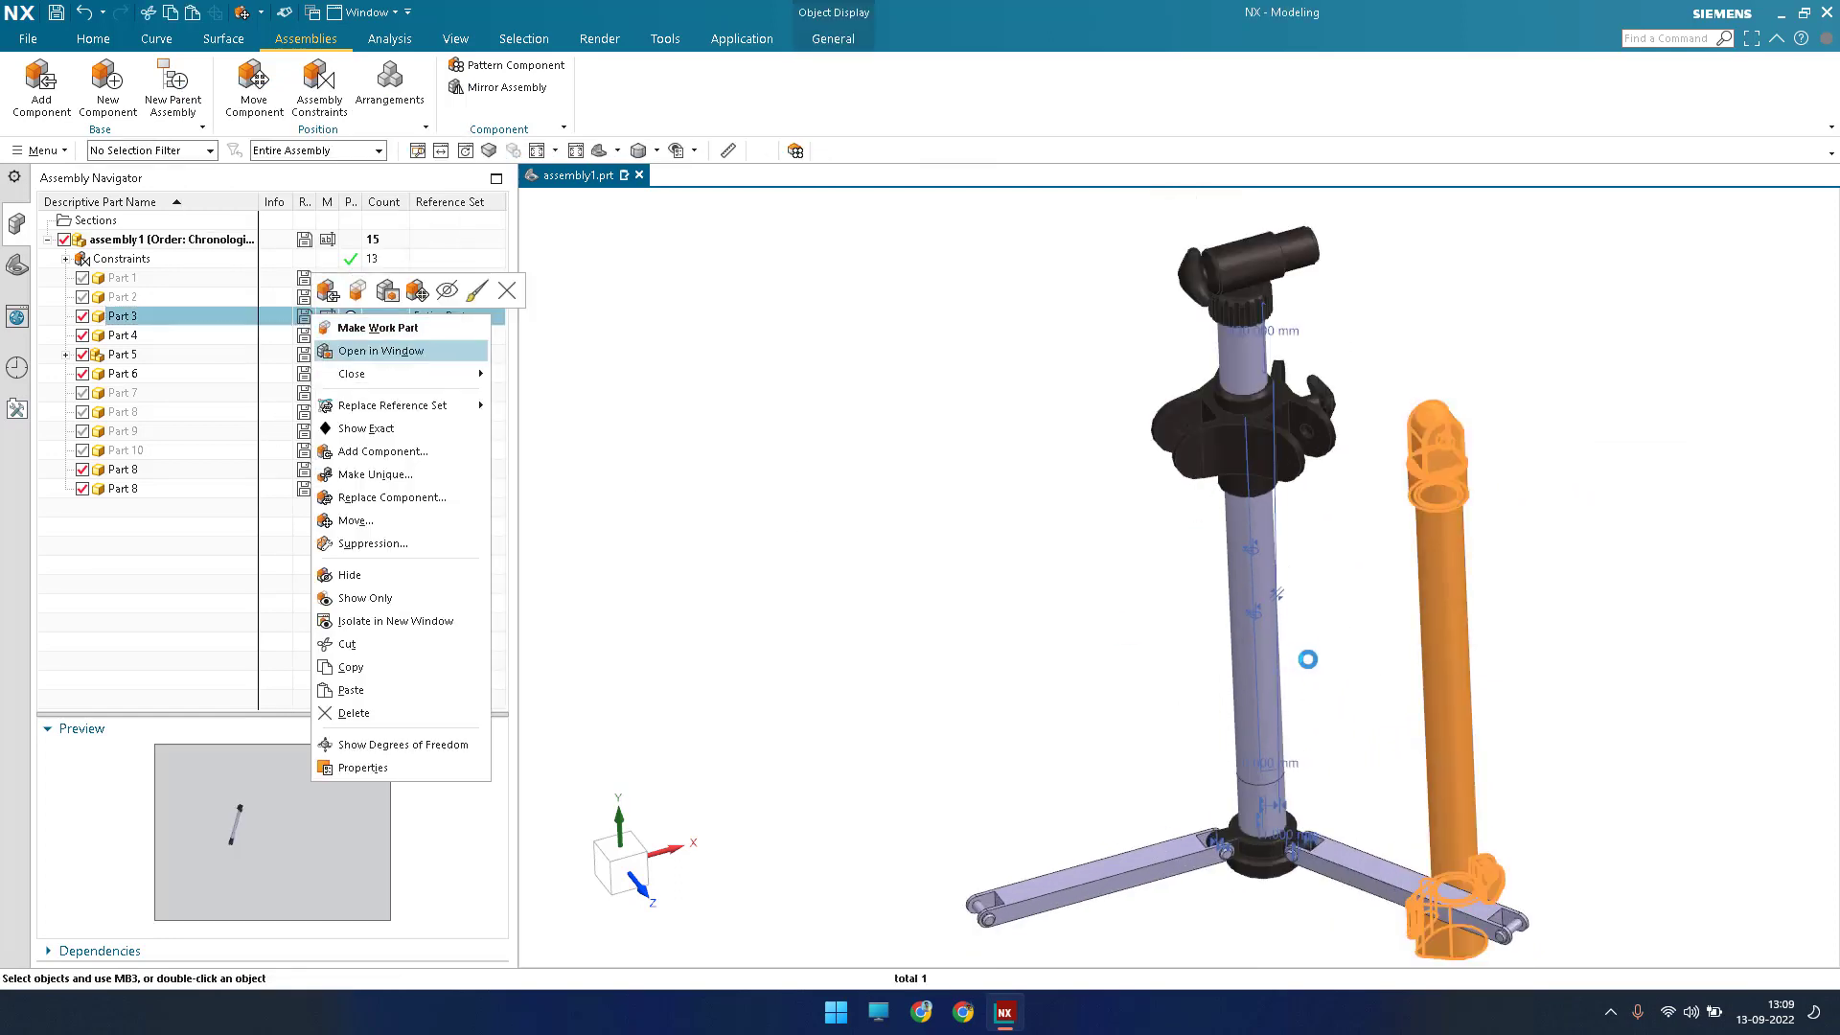
pyautogui.click(1311, 661)
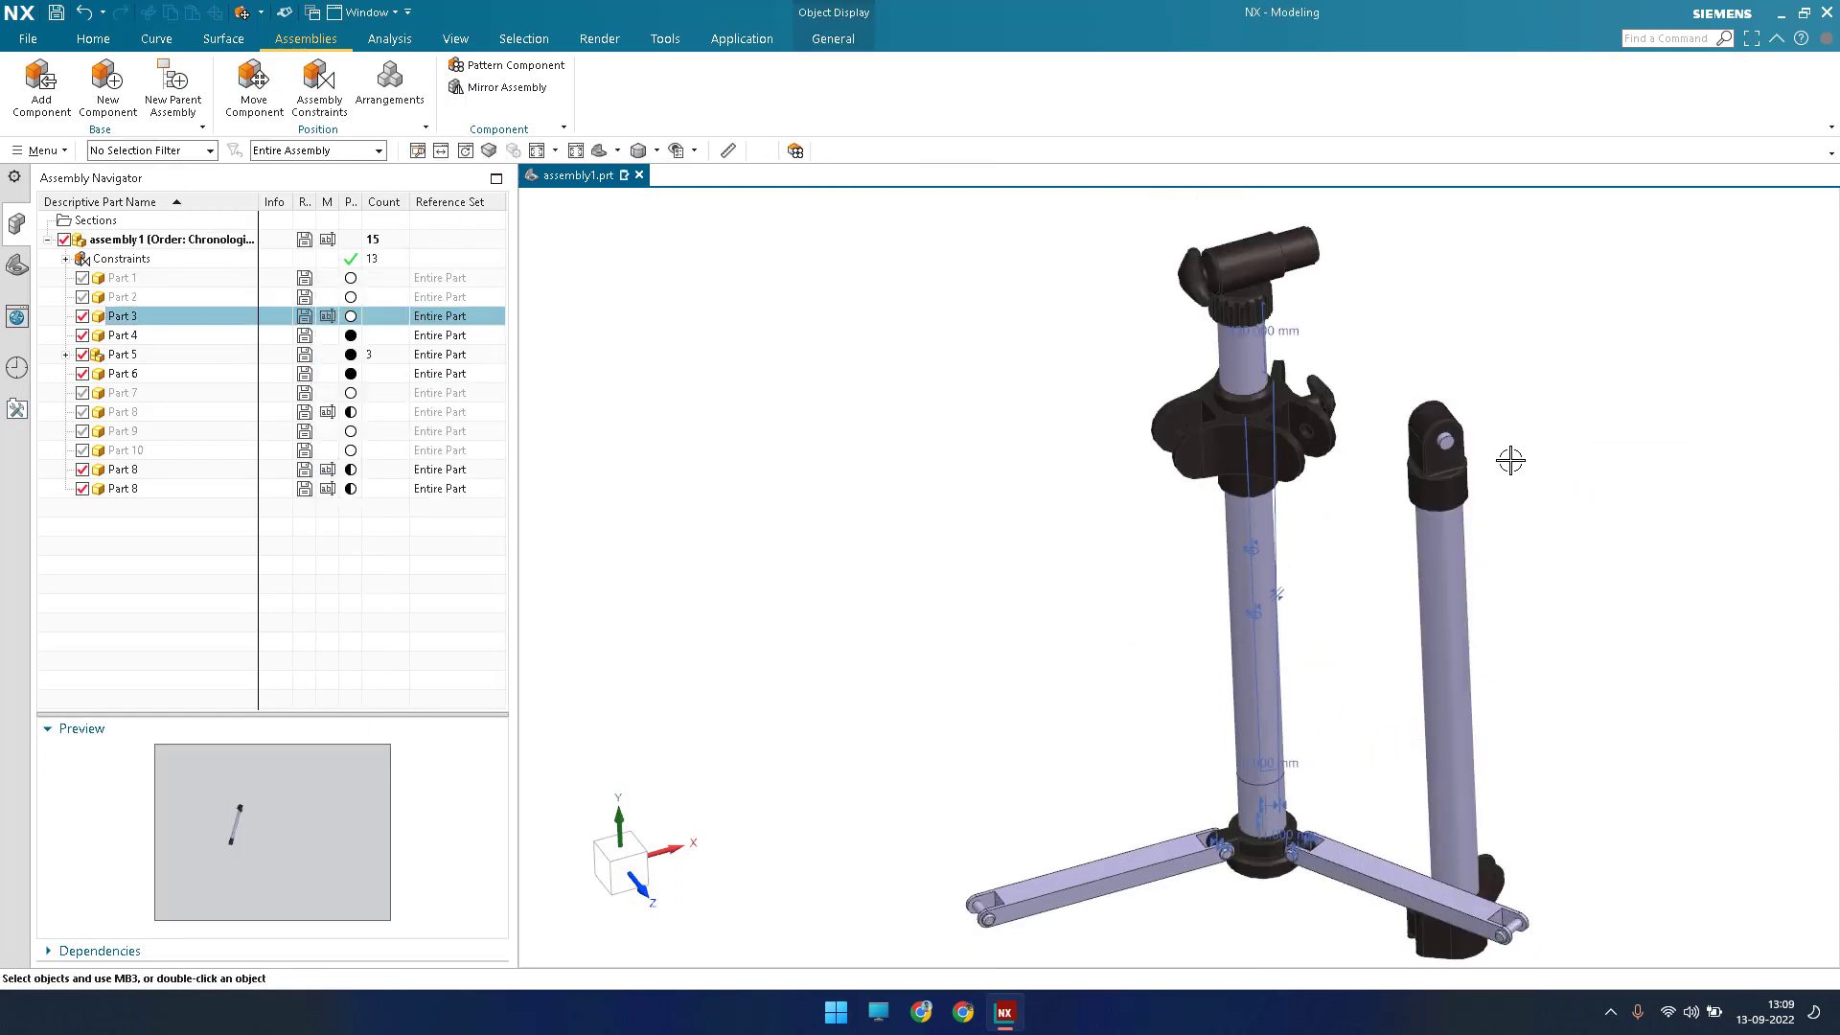
pyautogui.moveTo(1417, 399); pyautogui.dragTo(1240, 495)
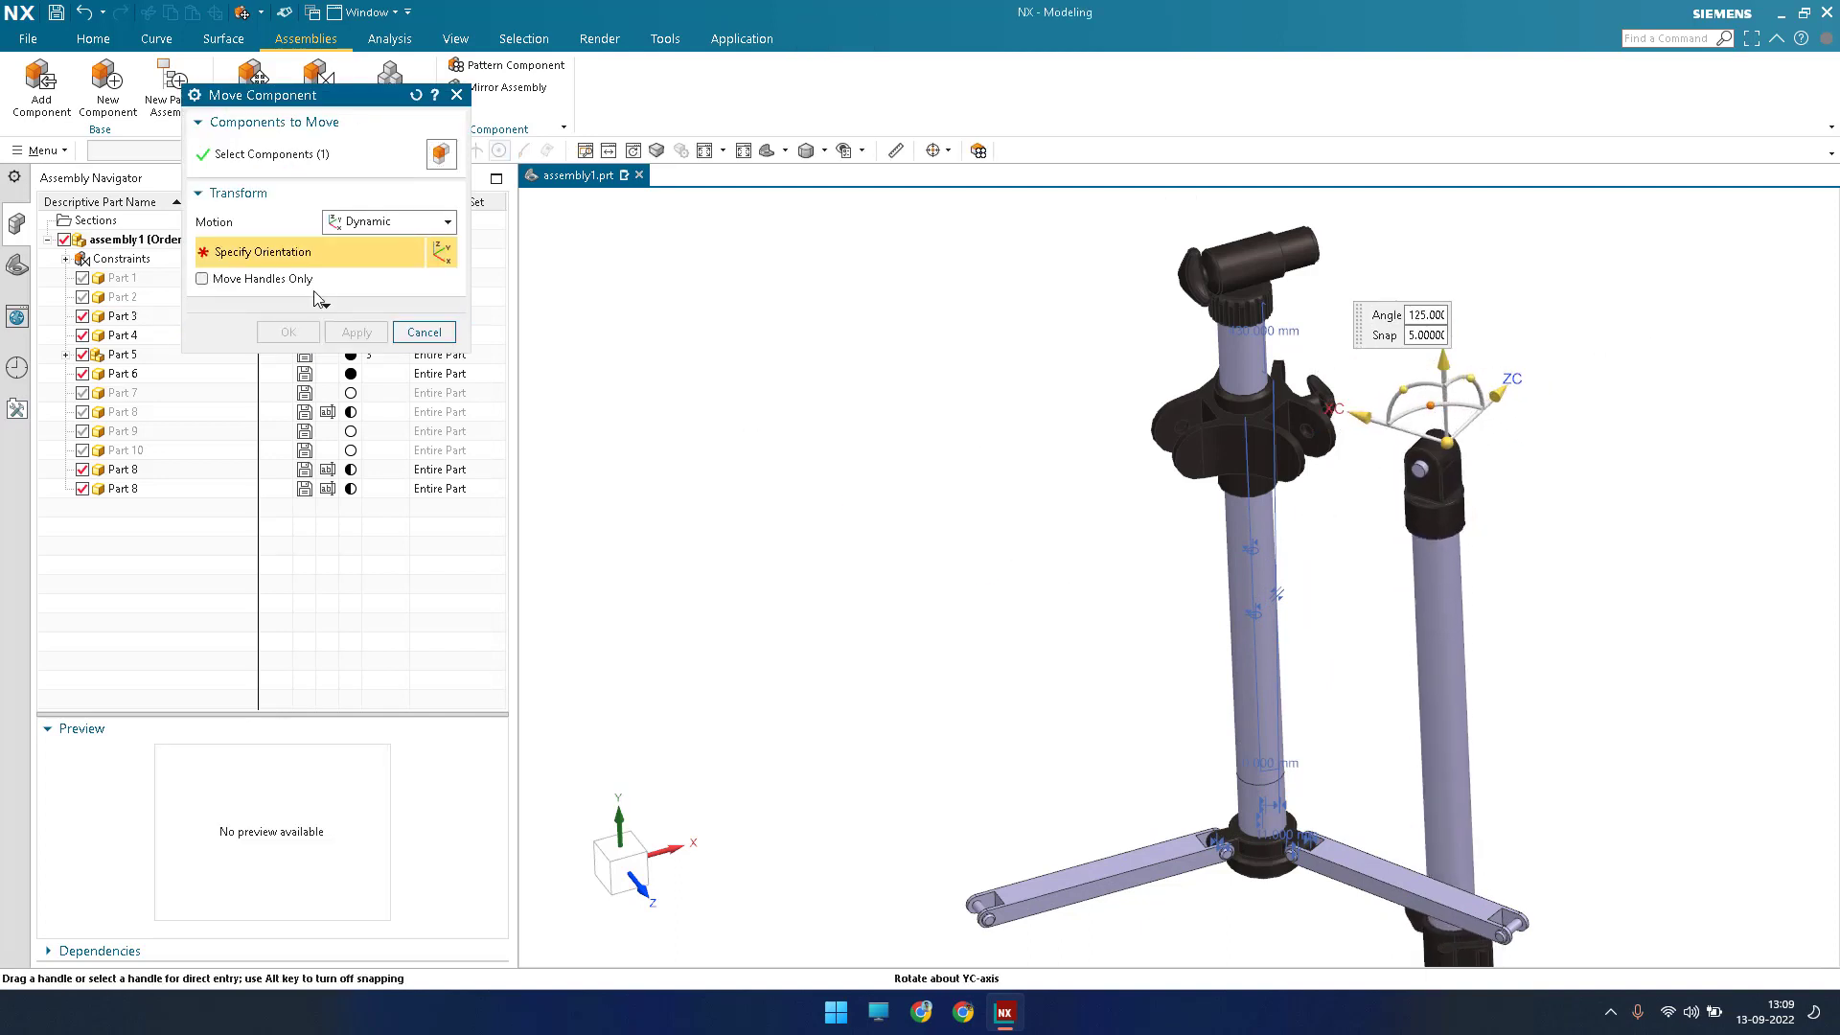
pyautogui.click(290, 332)
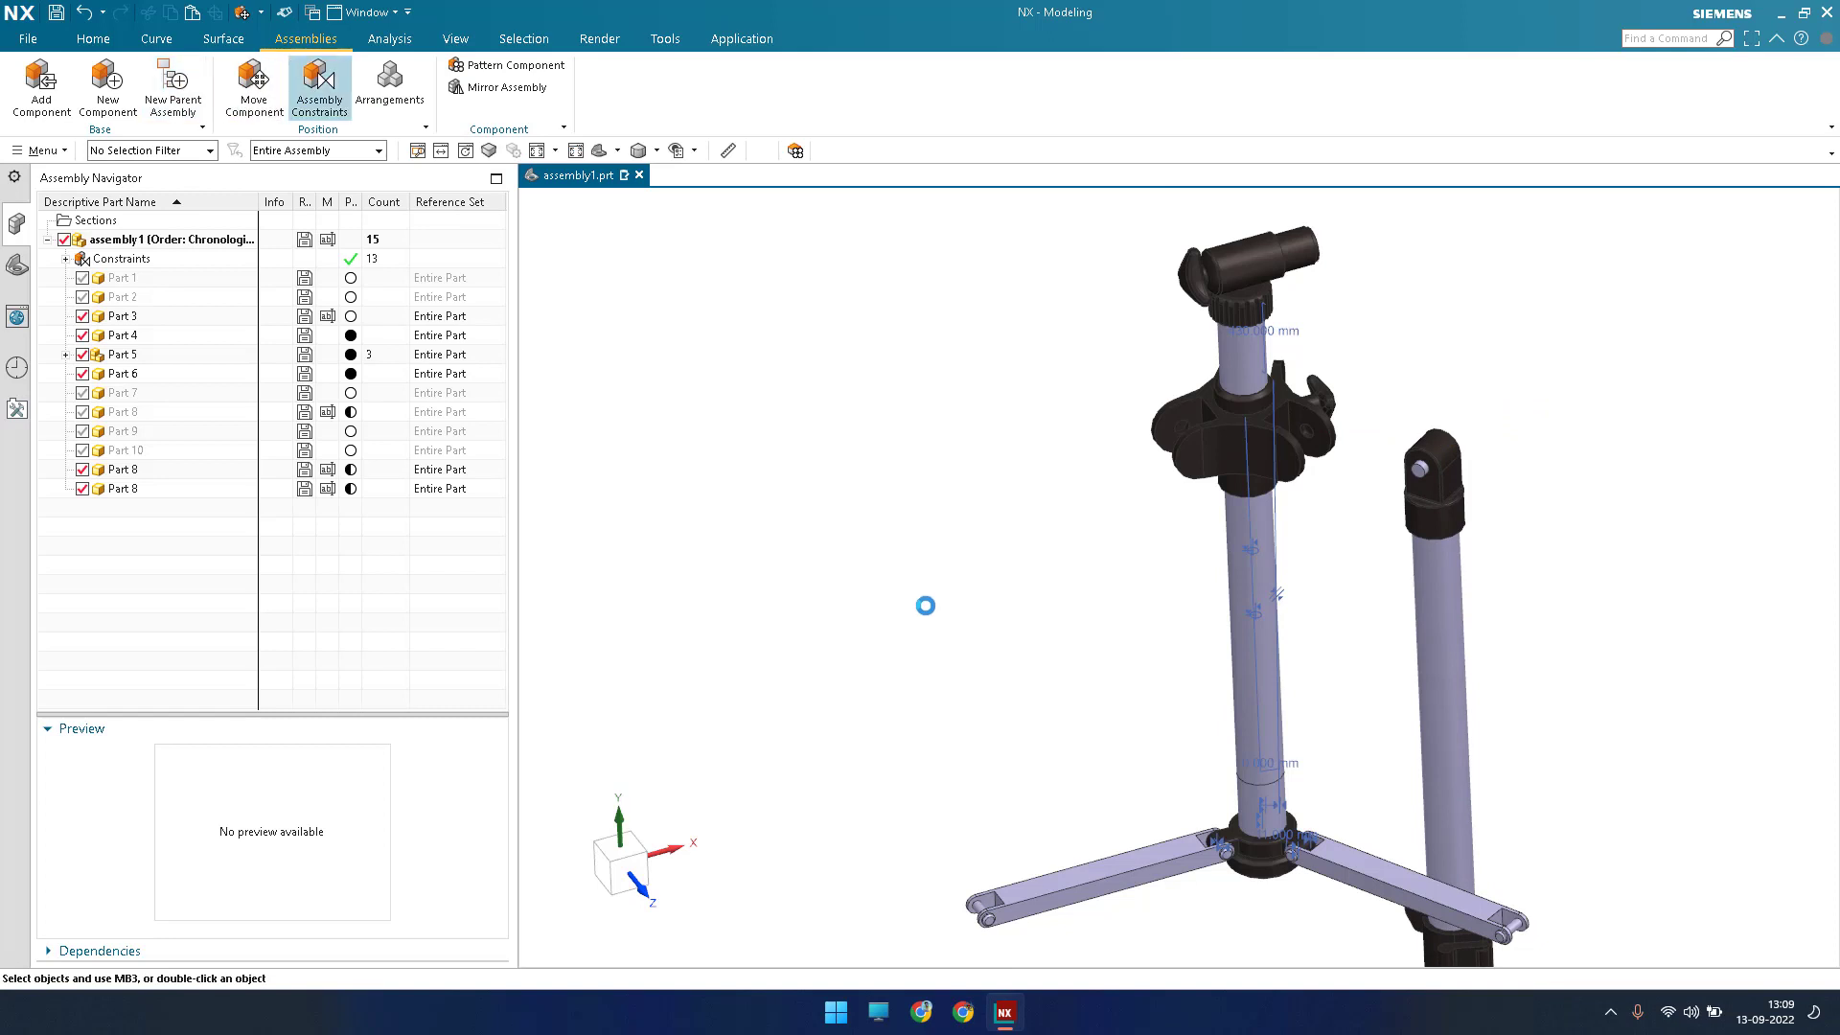
# Start a 2 to 2 Center constraint and select the two opposite side faces of Part 3's upper end.
pyautogui.press('c')
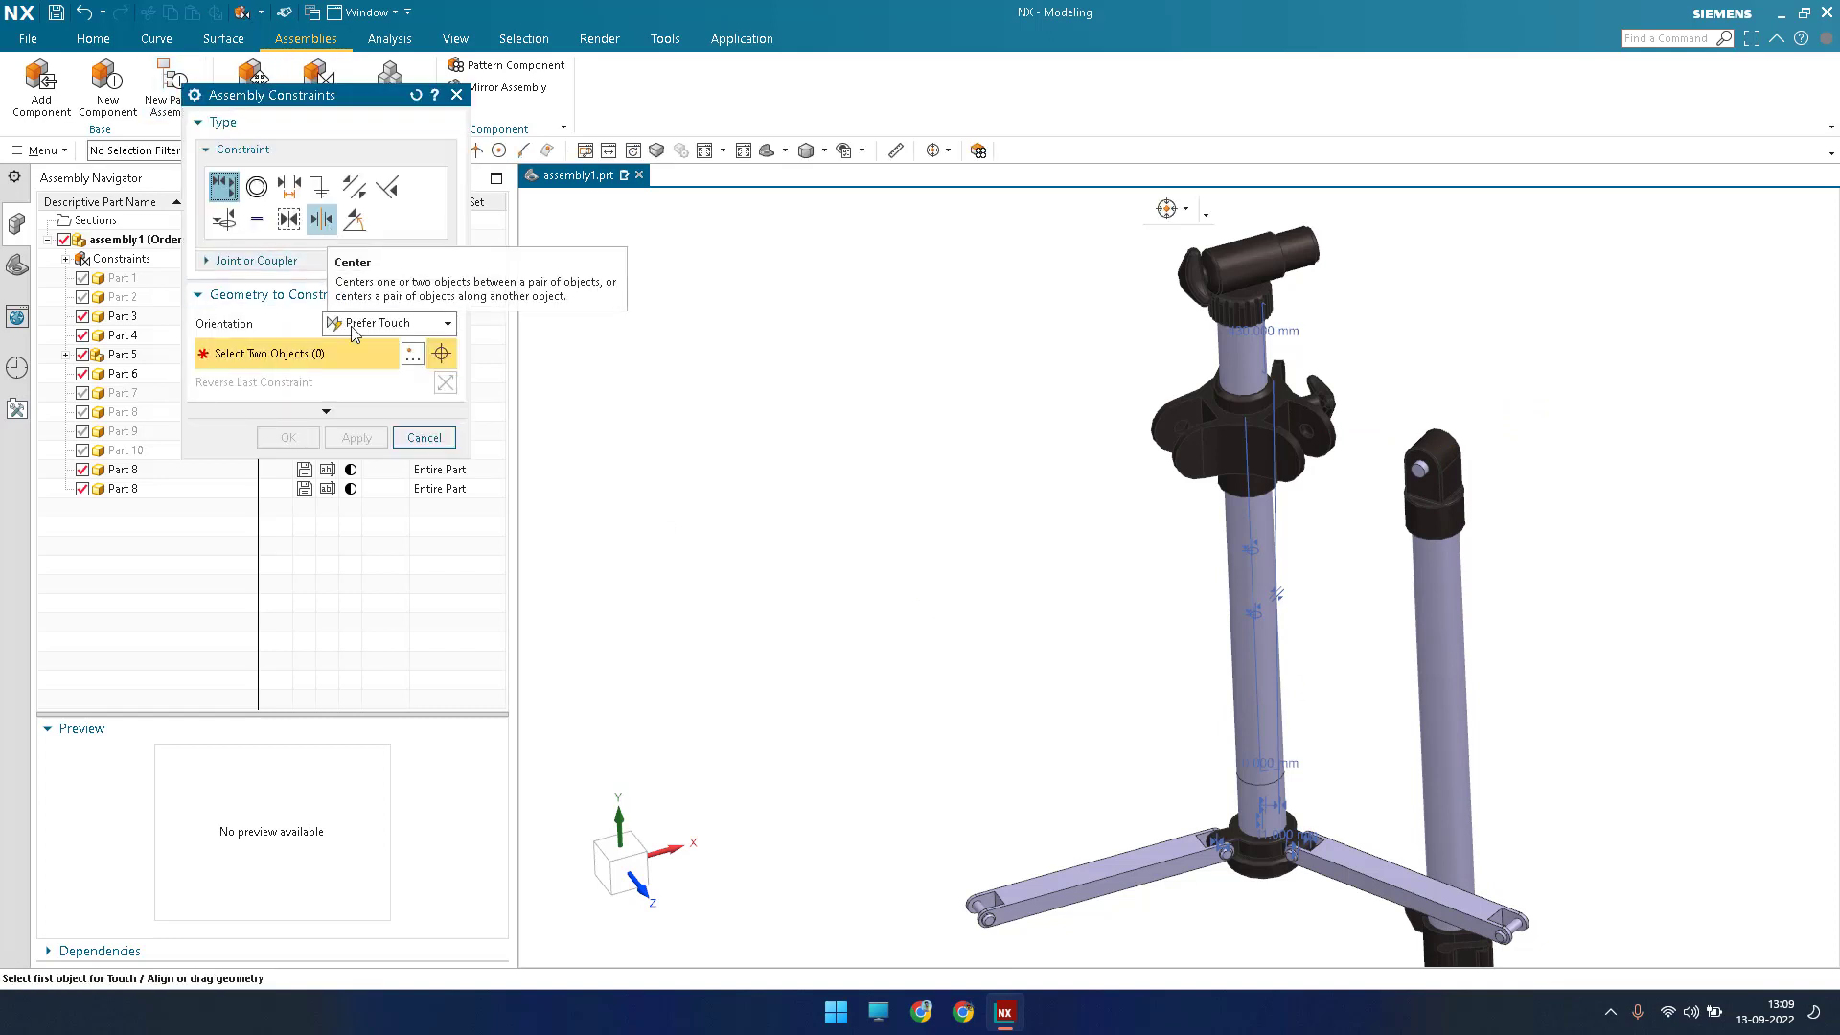
pyautogui.scroll(5, 1456, 463)
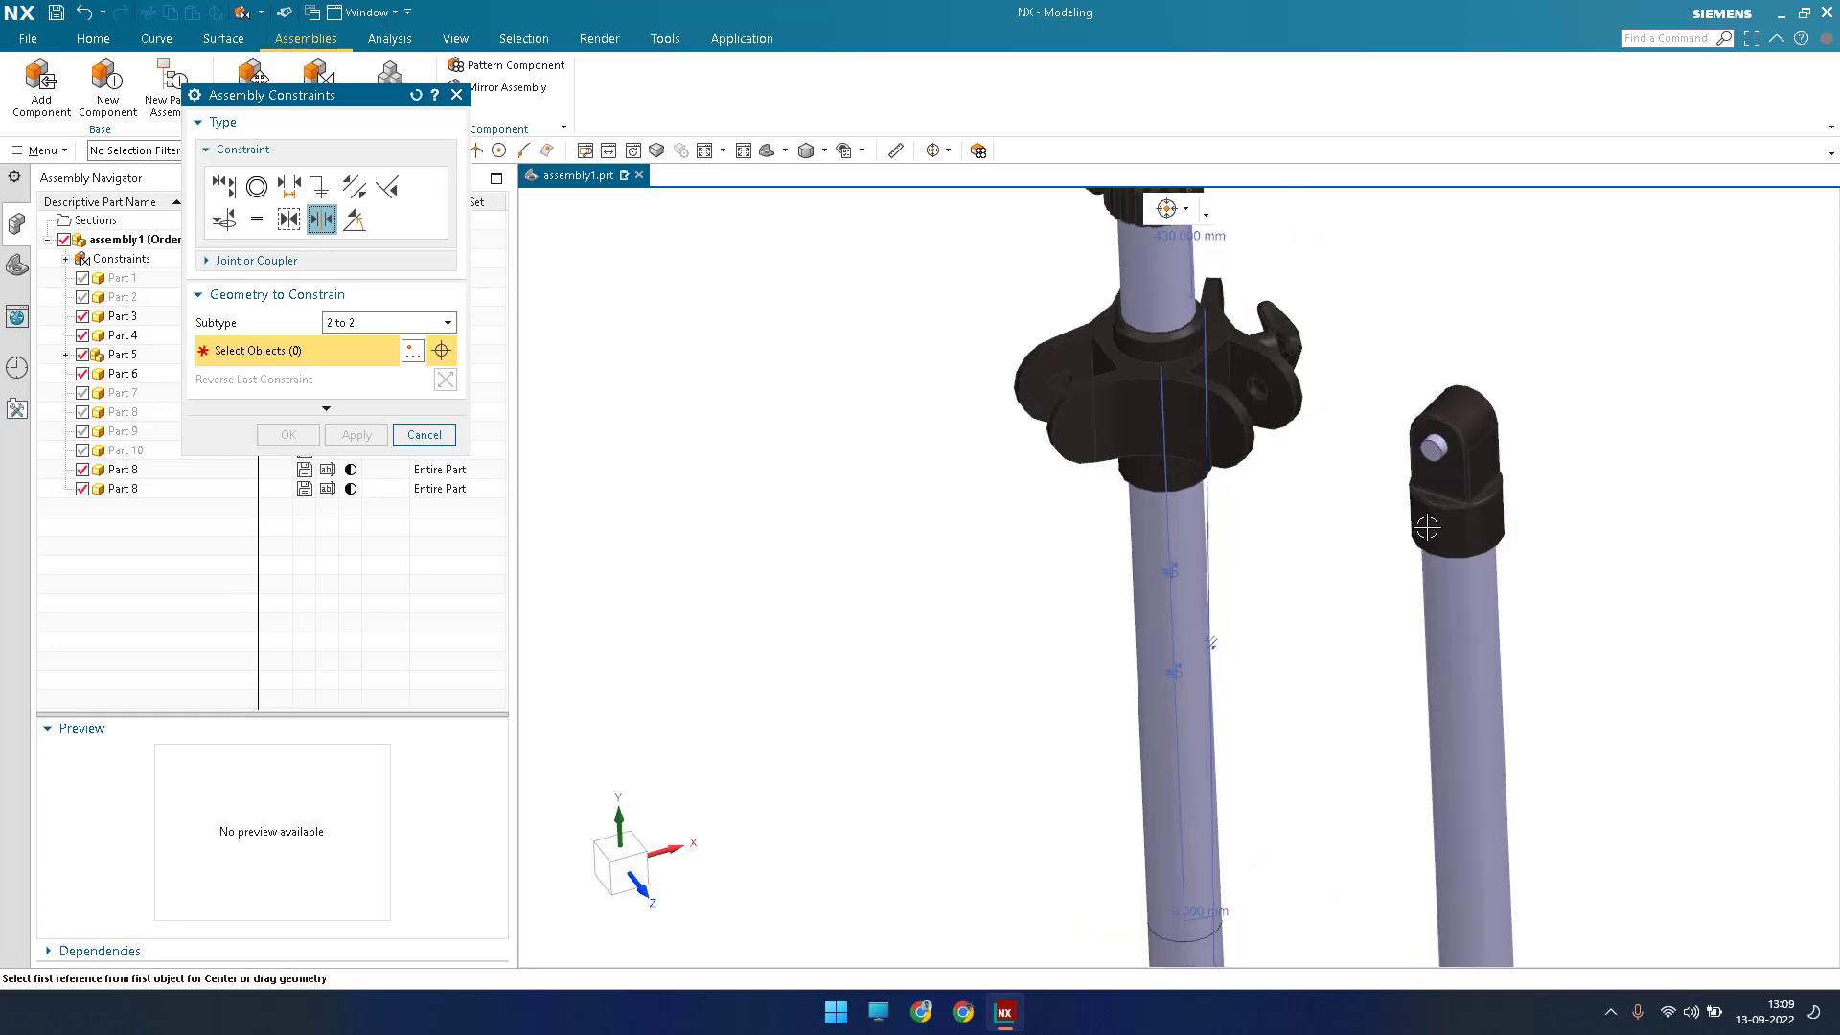
pyautogui.click(1442, 470)
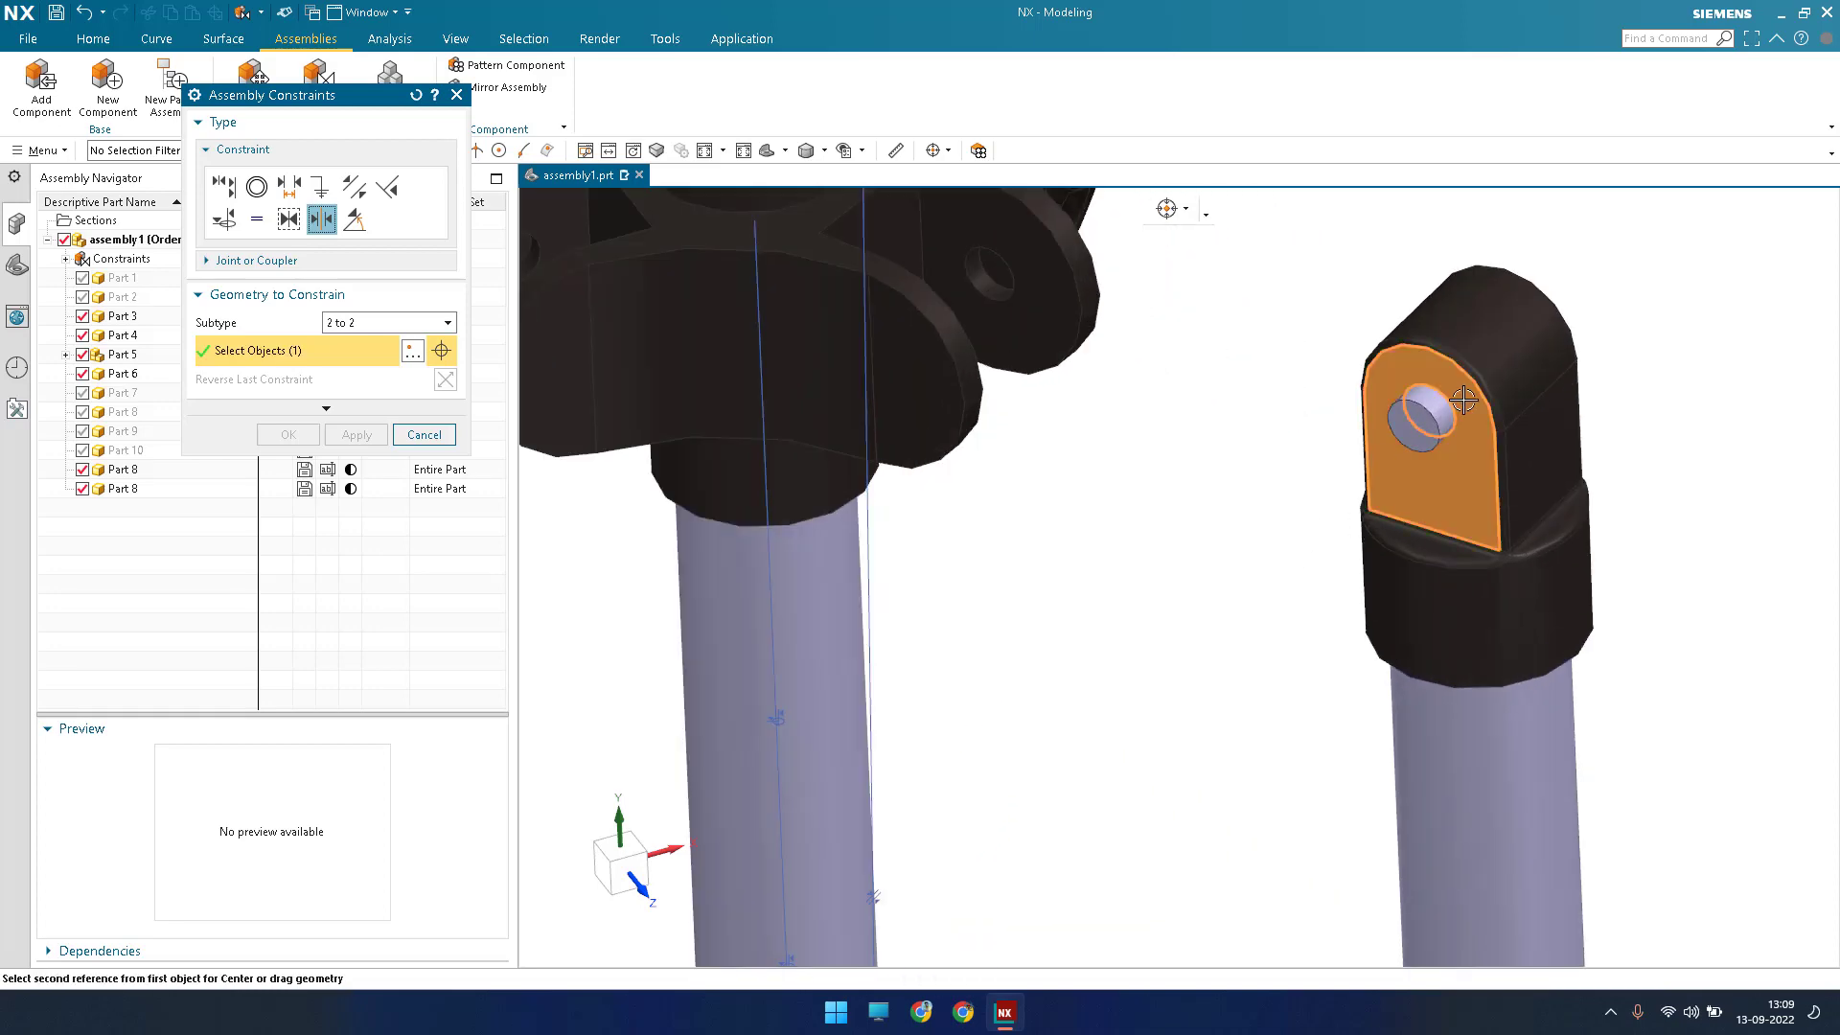
pyautogui.moveTo(1464, 400); pyautogui.dragTo(1447, 339, button='middle')
pyautogui.click(1426, 401)
pyautogui.scroll(-4, 1424, 408)
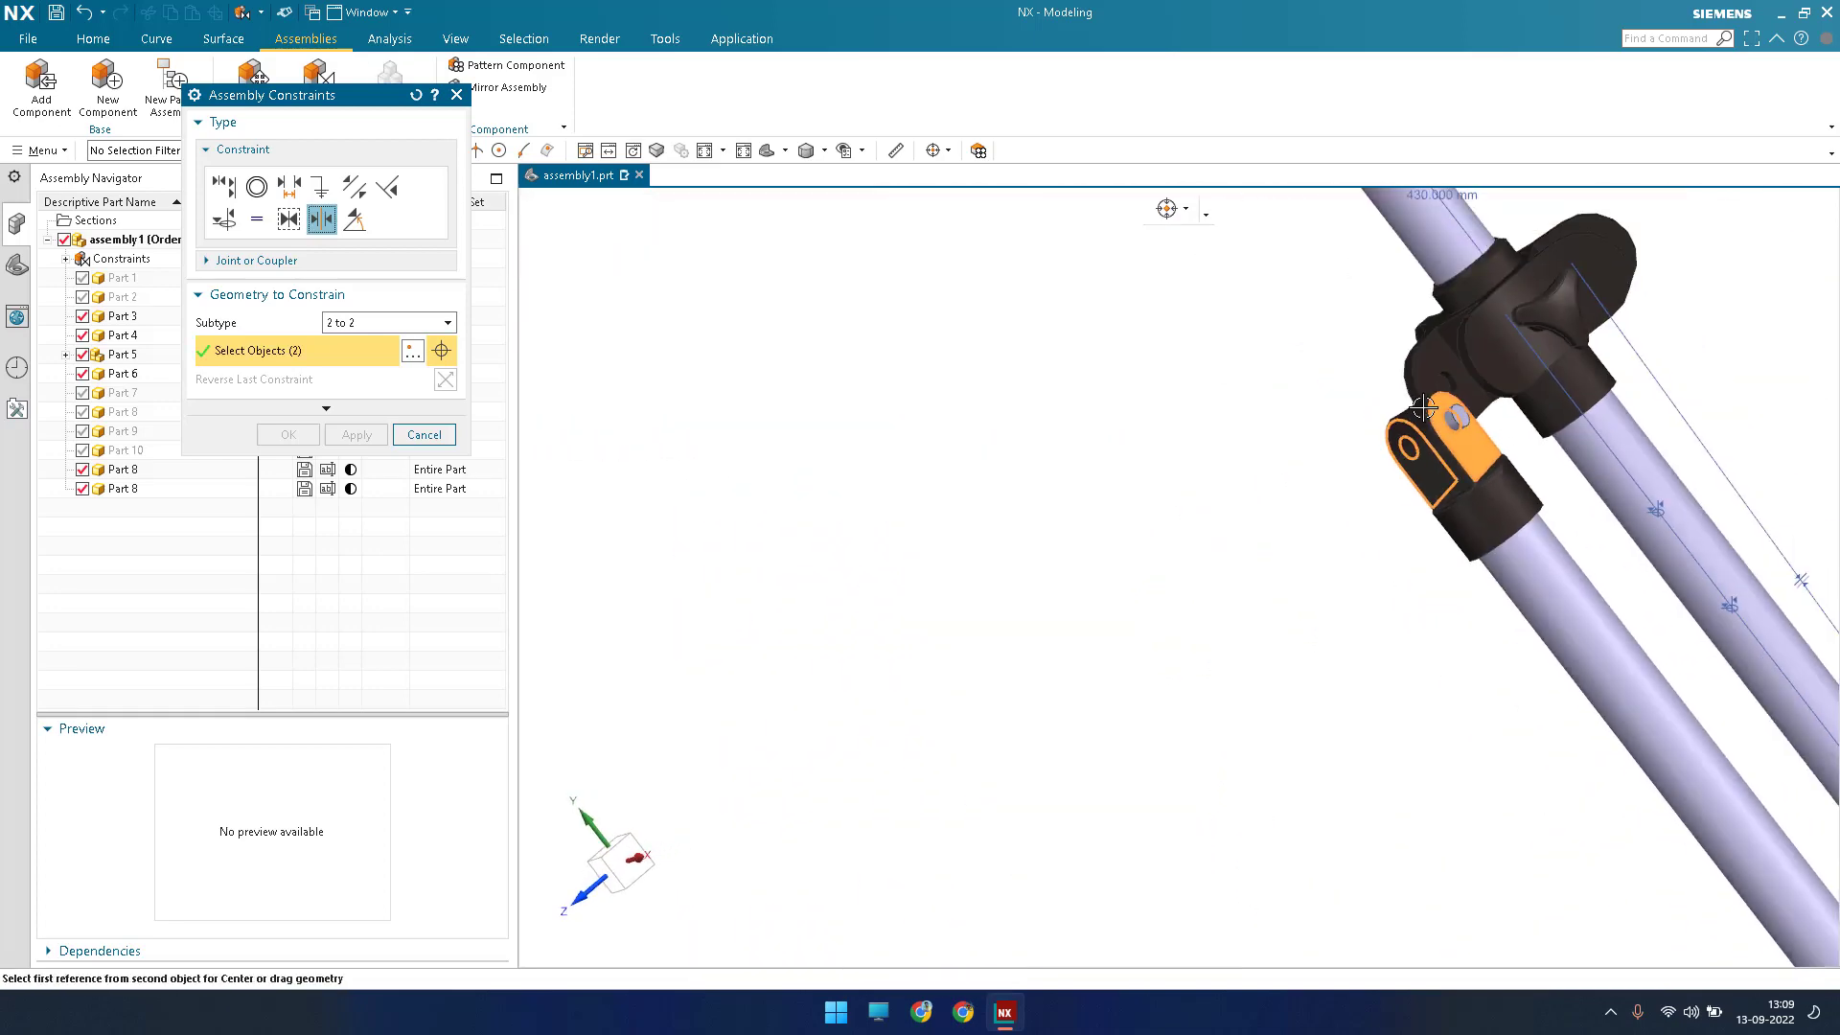
# Complete the Center constraint with the two facing side faces of Part 4's neighbouring lug plates and confirm it.
pyautogui.scroll(5, 1424, 407)
pyautogui.click(1380, 468)
pyautogui.scroll(-3, 1380, 469)
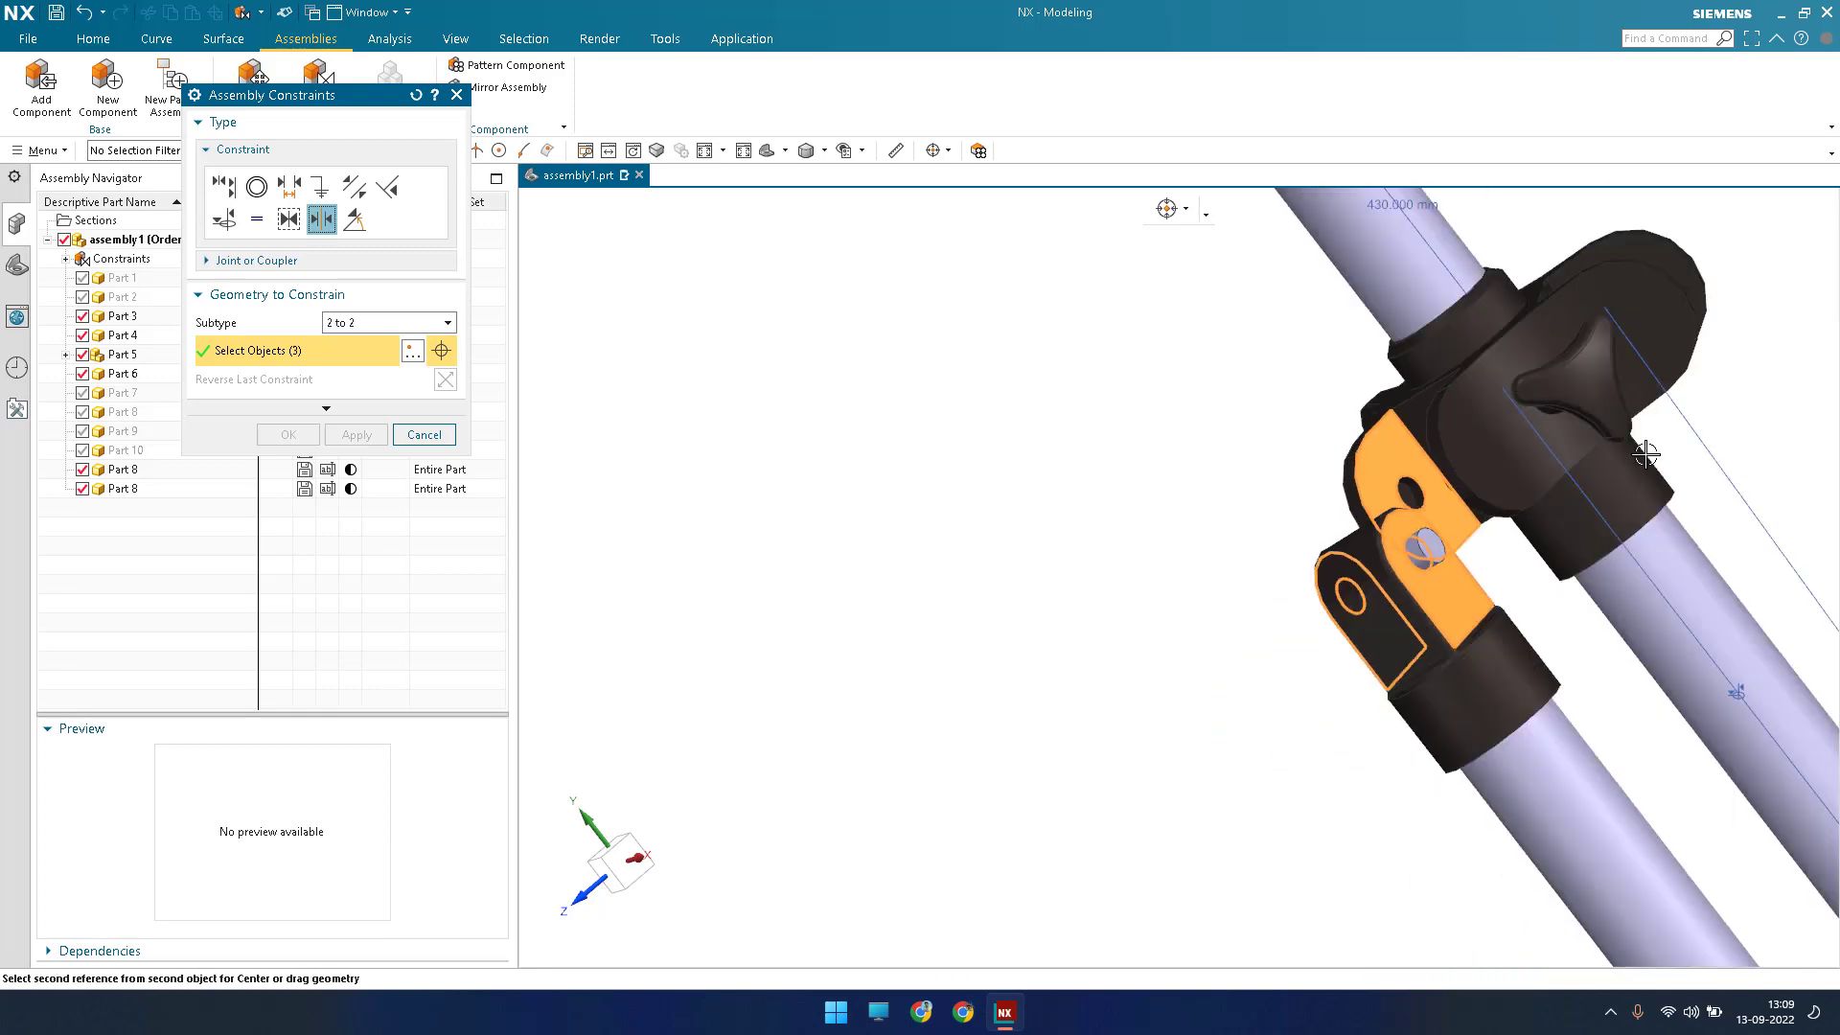
pyautogui.moveTo(1792, 396); pyautogui.dragTo(1295, 510, button='middle')
pyautogui.scroll(4, 1248, 501)
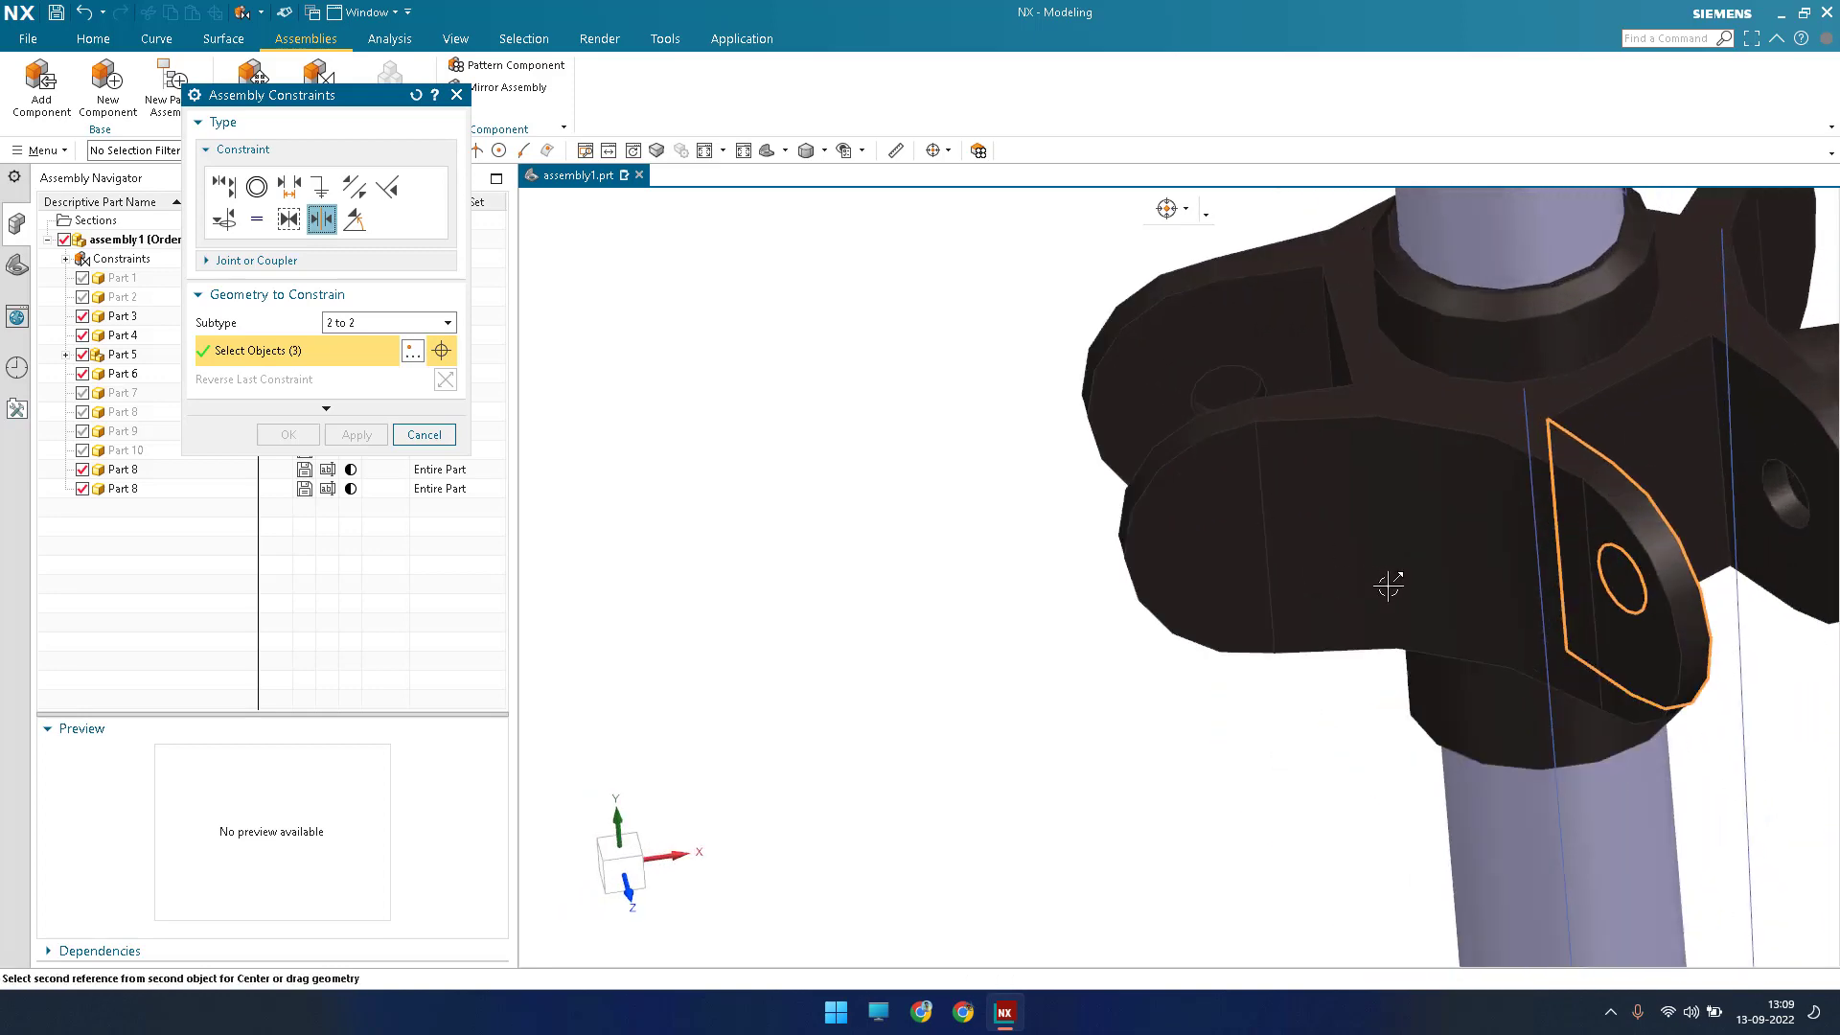
pyautogui.click(1389, 585)
pyautogui.scroll(-5, 1195, 476)
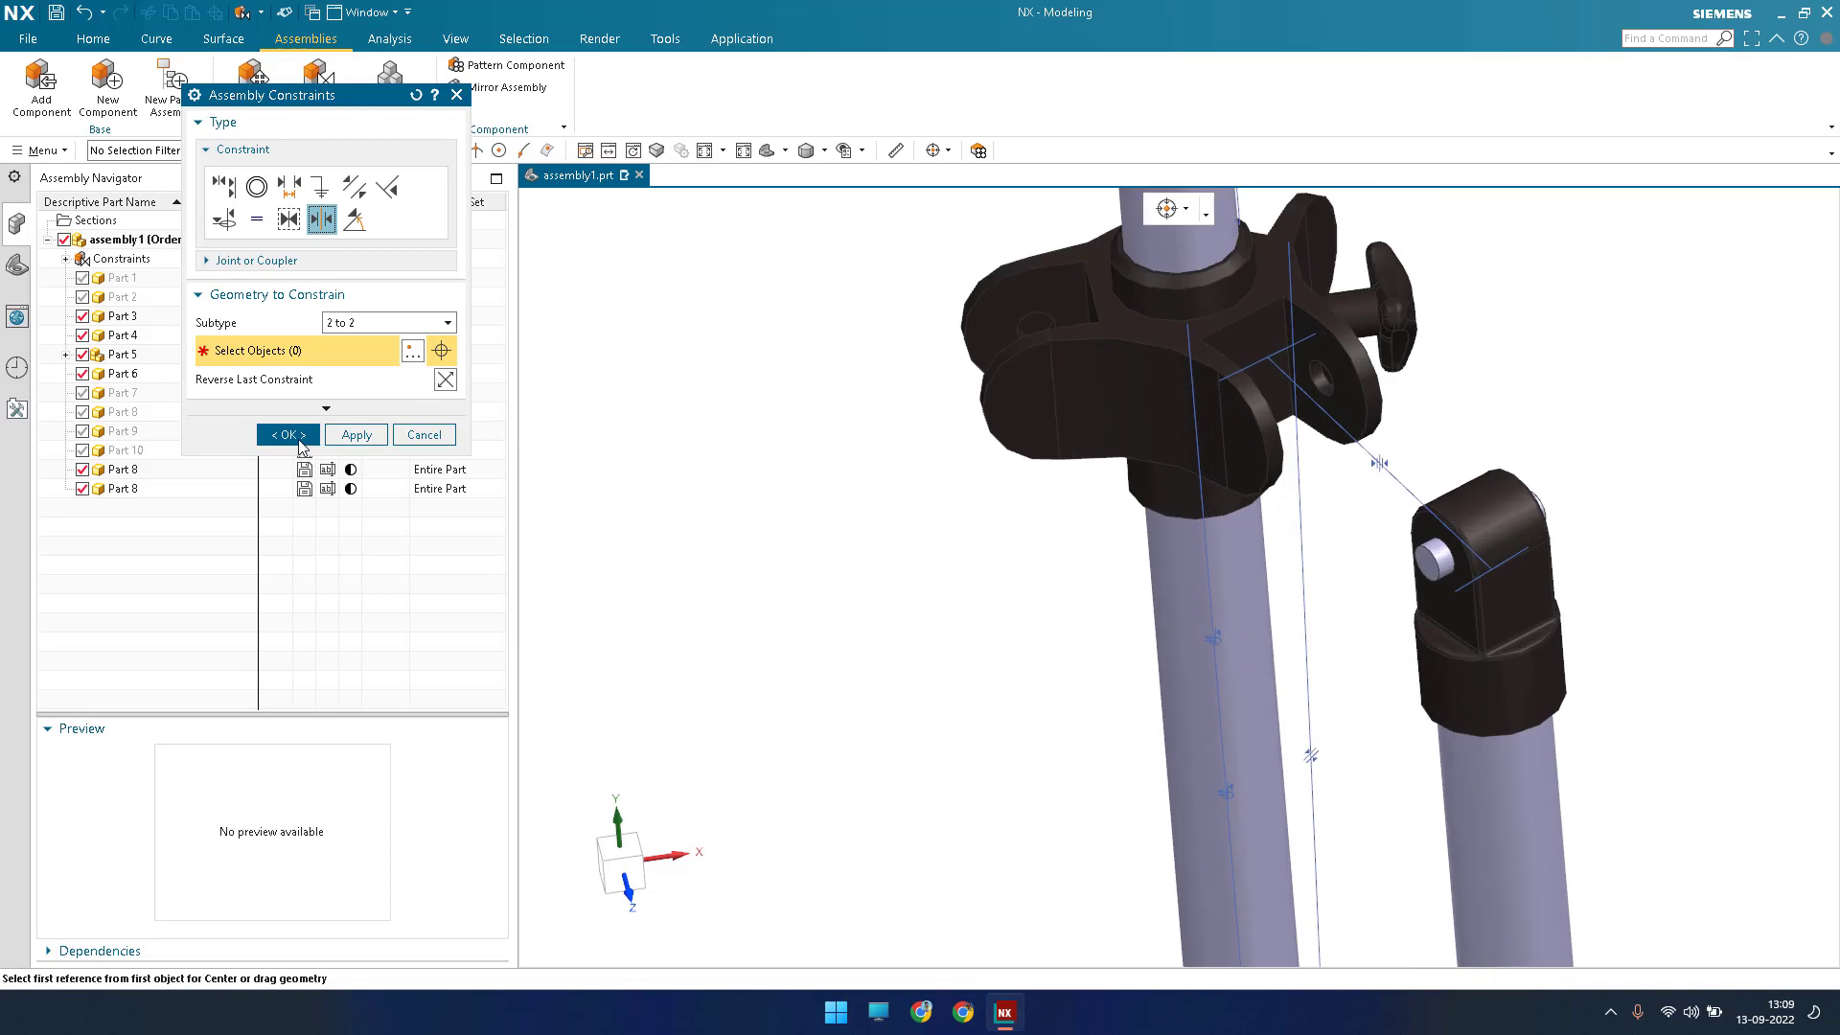
pyautogui.click(288, 434)
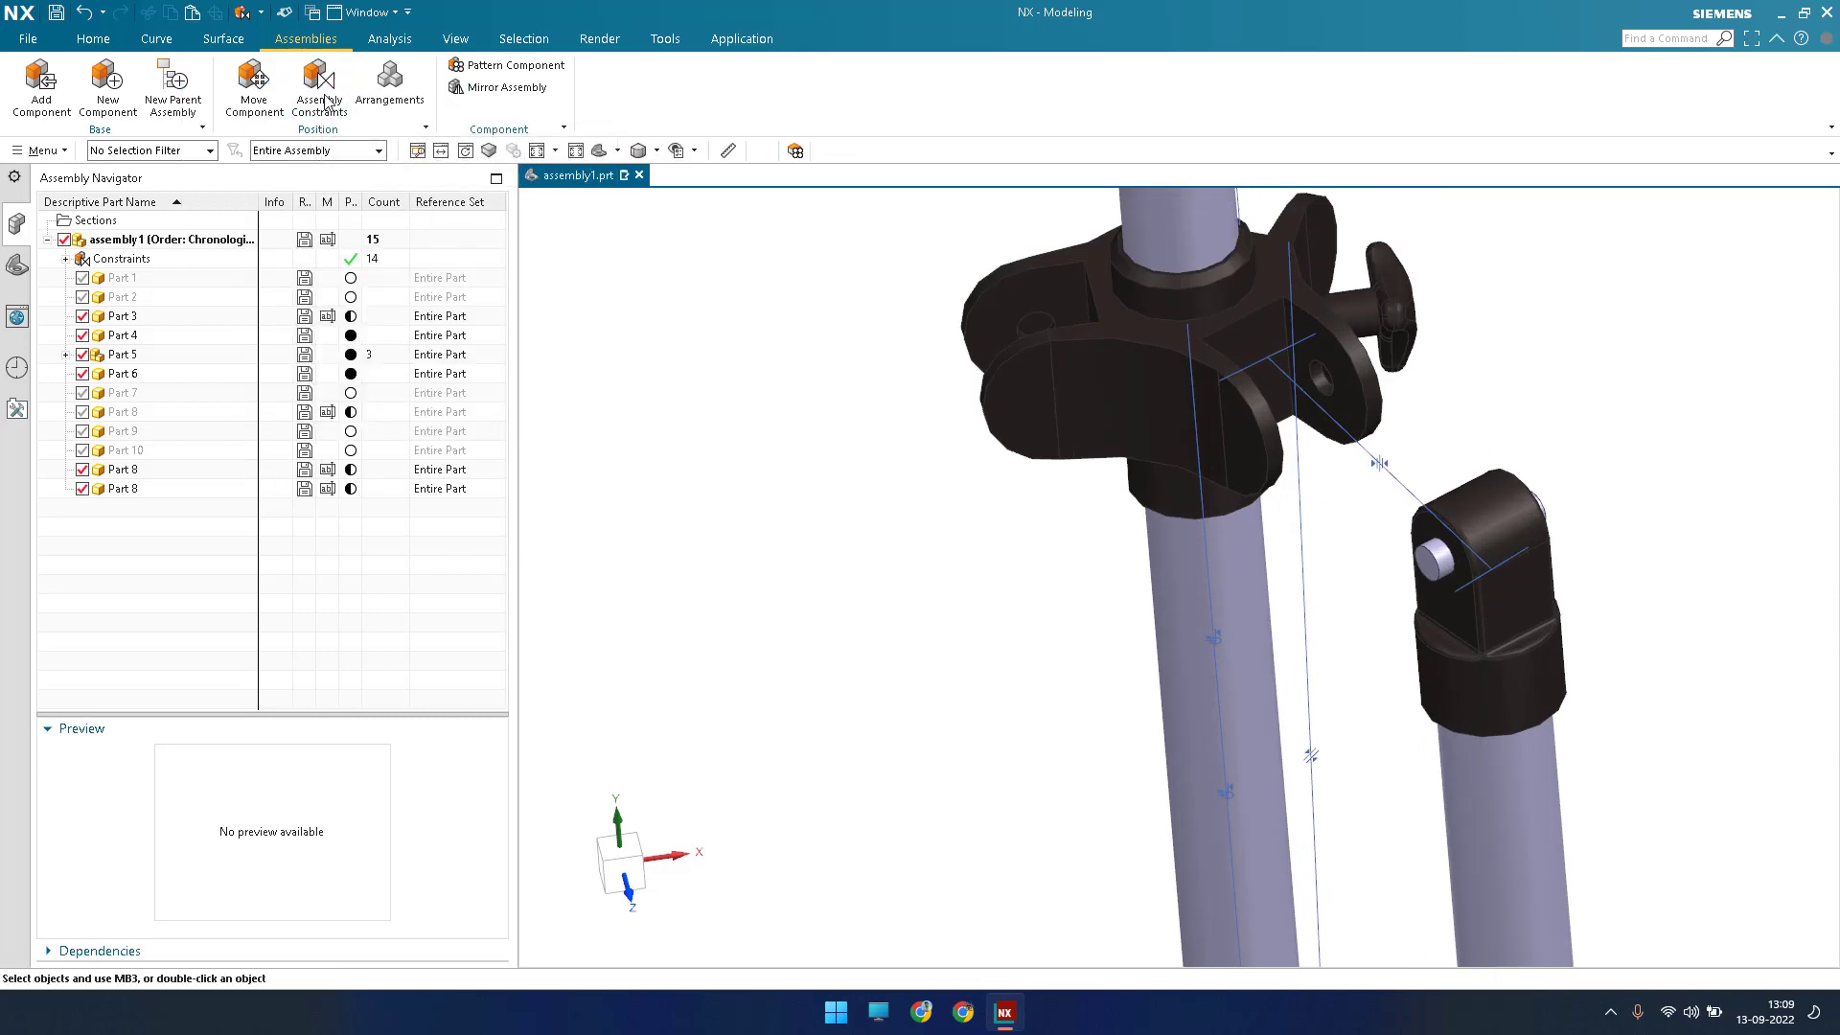
# Align the pin centerline of Part 3 with the hole centerline of Part 4's lug, and finish the constraints.
pyautogui.press('F4')
pyautogui.click(223, 187)
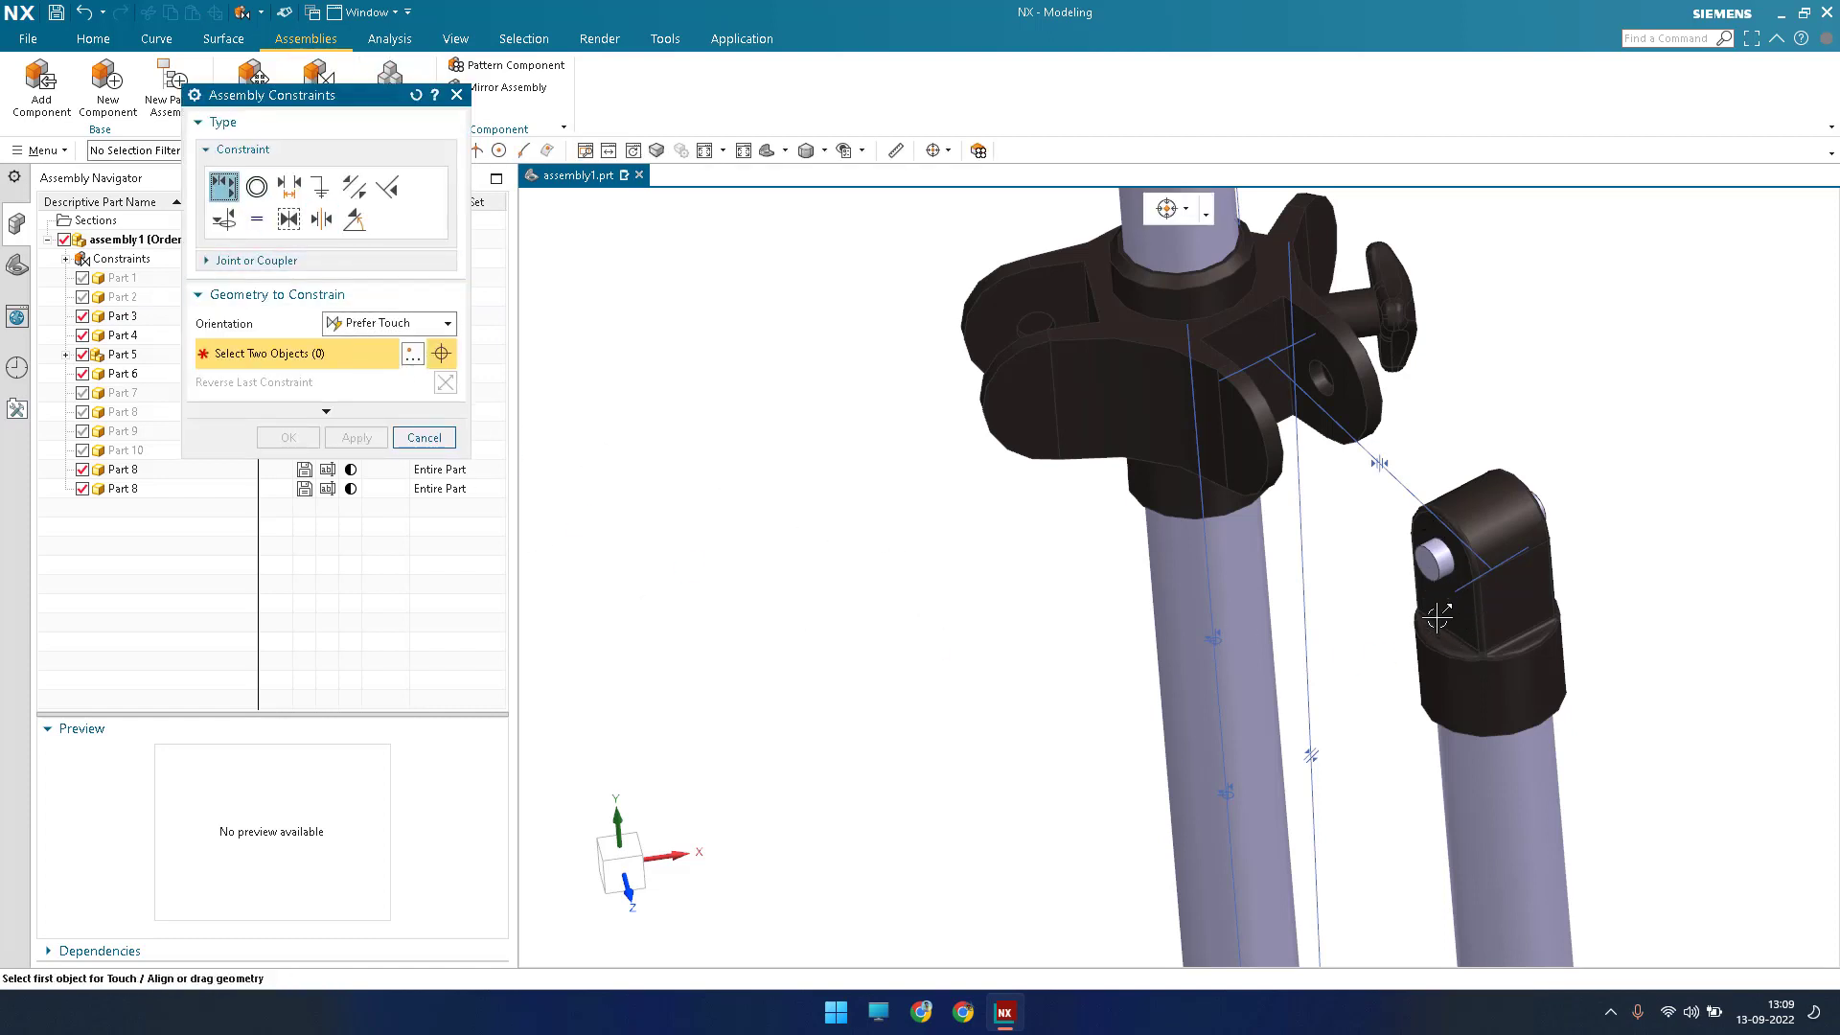
pyautogui.scroll(4, 1438, 618)
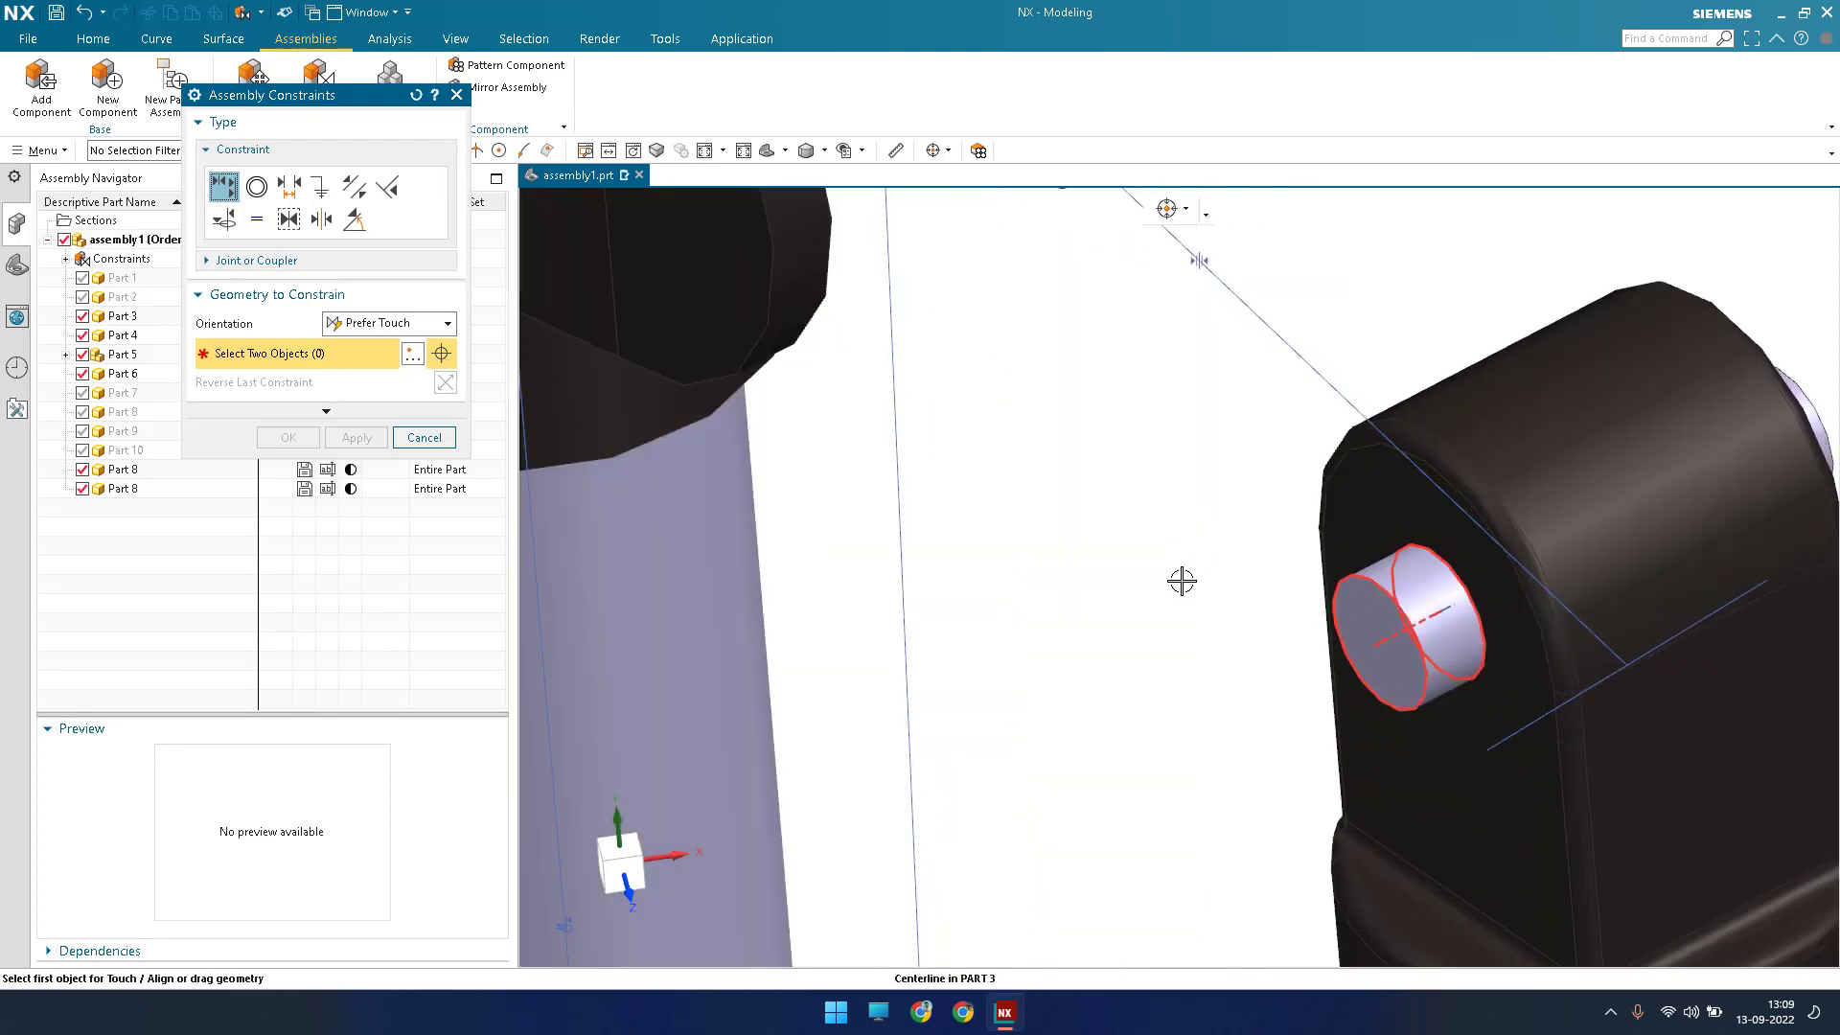
pyautogui.click(1182, 581)
pyautogui.scroll(-5, 1188, 575)
pyautogui.scroll(6, 1202, 559)
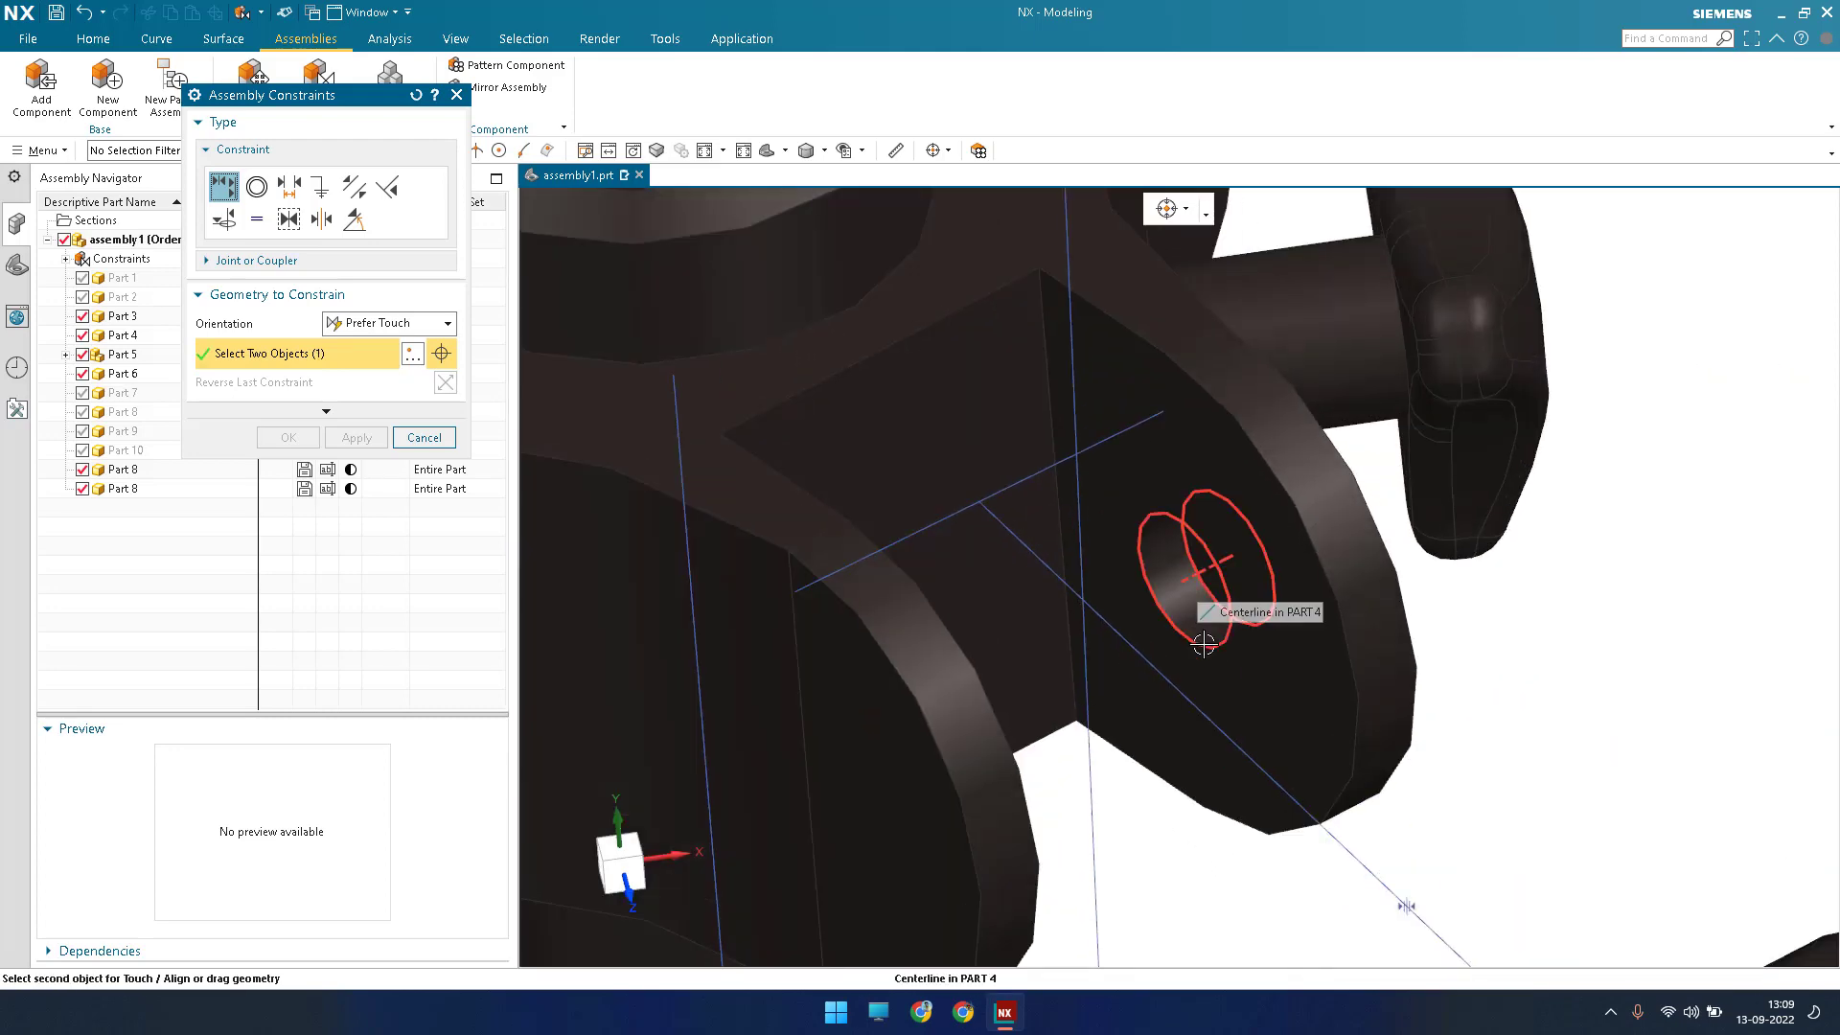
pyautogui.click(1204, 644)
pyautogui.scroll(-8, 1198, 642)
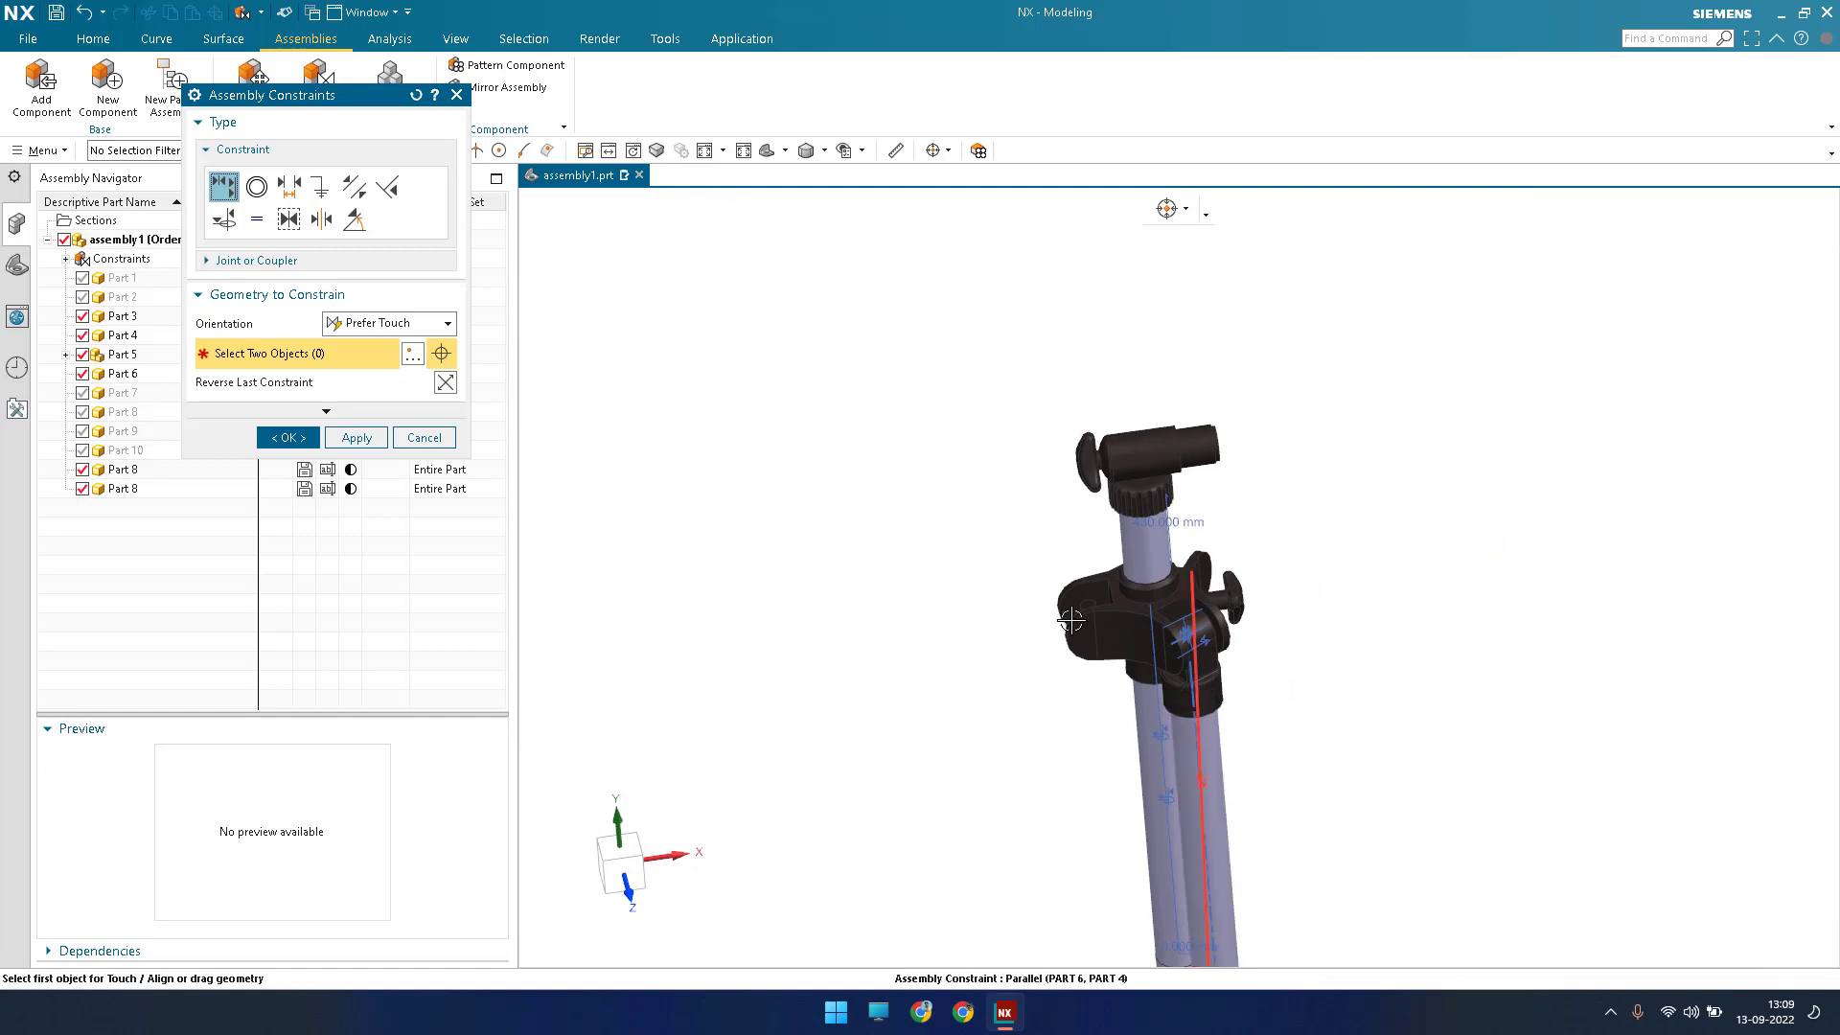
pyautogui.middleClick(1089, 727)
pyautogui.scroll(-2, 1093, 729)
pyautogui.scroll(6, 1164, 686)
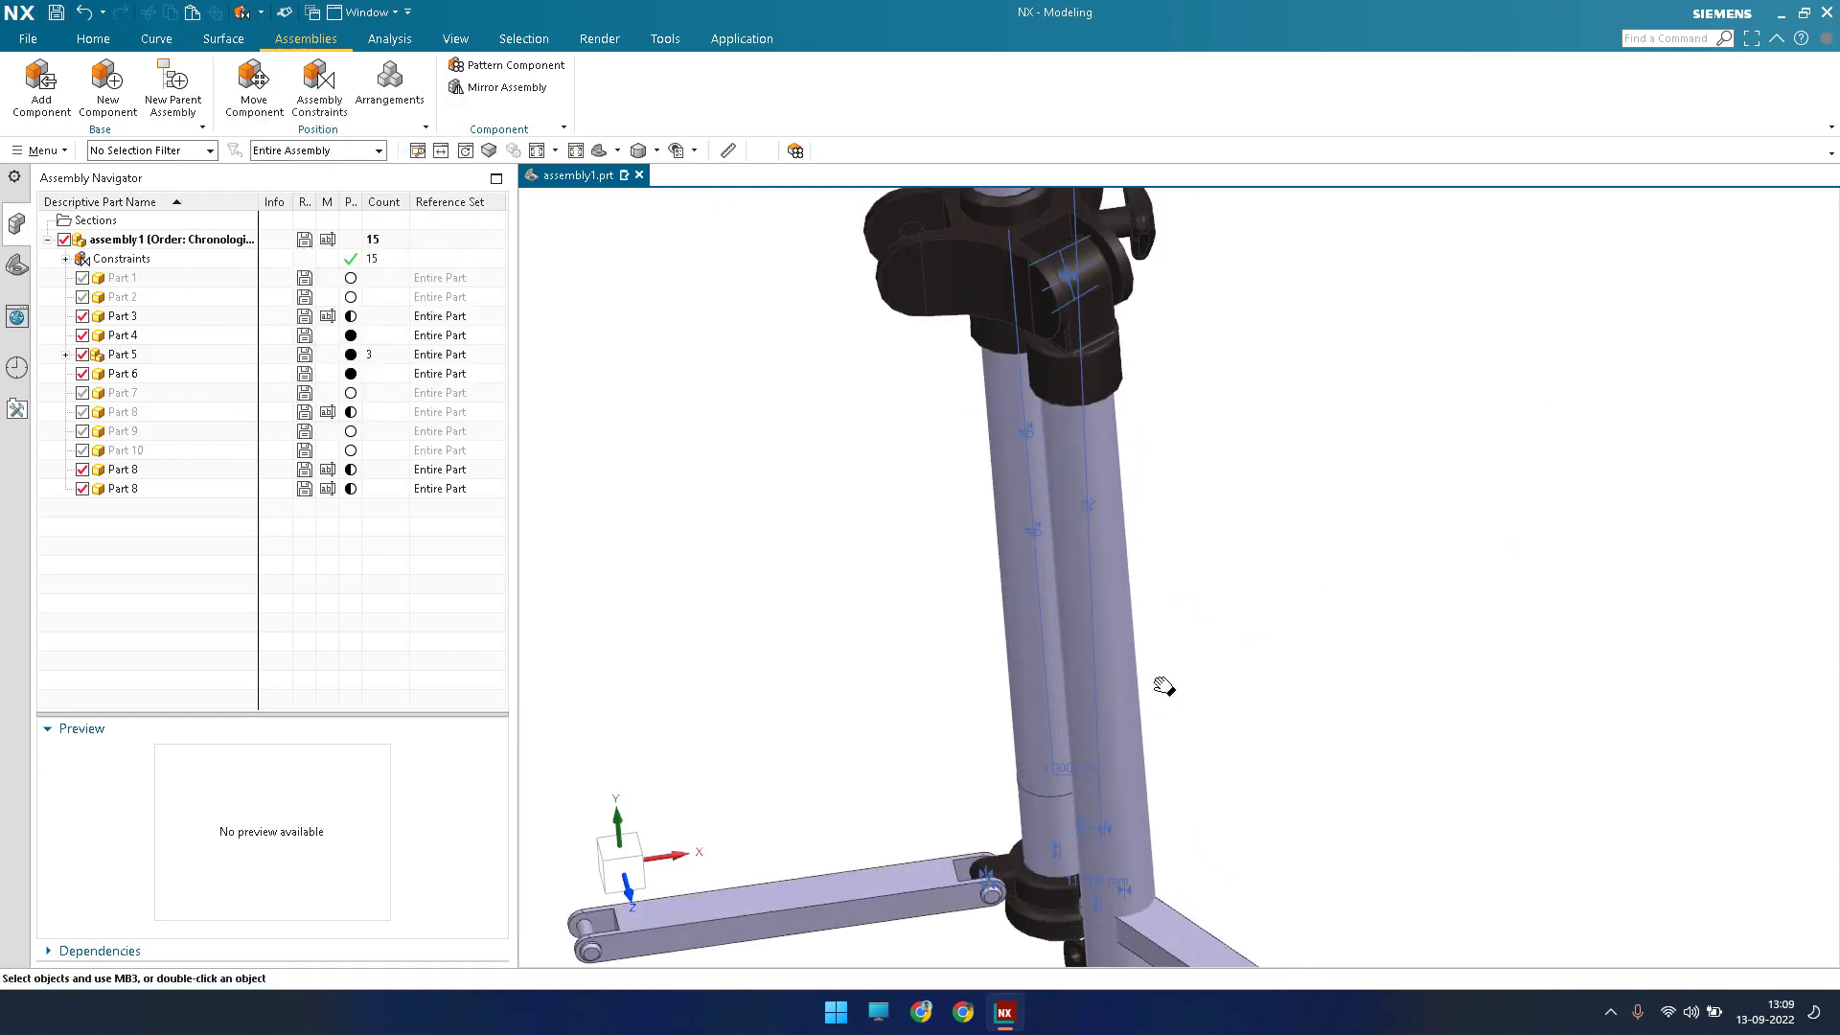
pyautogui.moveTo(1164, 686); pyautogui.dragTo(1015, 628, button='middle')
pyautogui.scroll(4, 1015, 624)
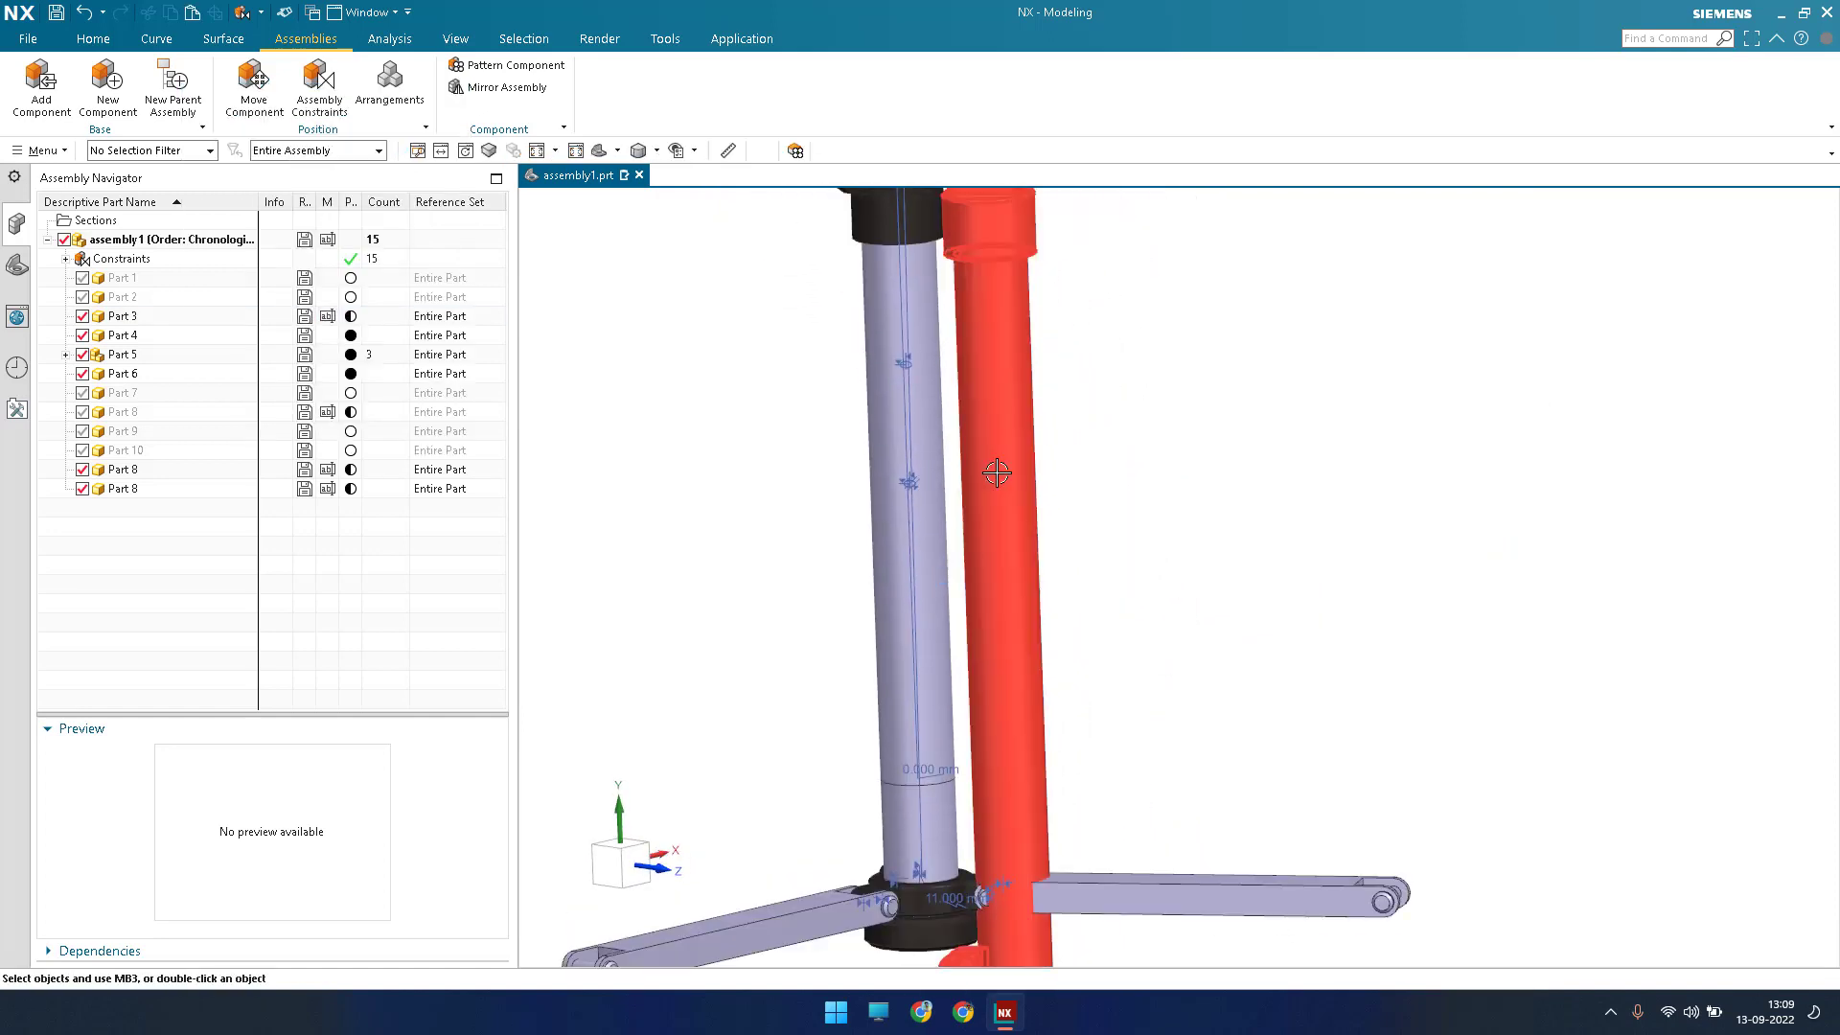
# Show the remaining degrees of freedom of the Part 3 leg and the neighbouring Part 8 strut.
pyautogui.scroll(-5, 1004, 451)
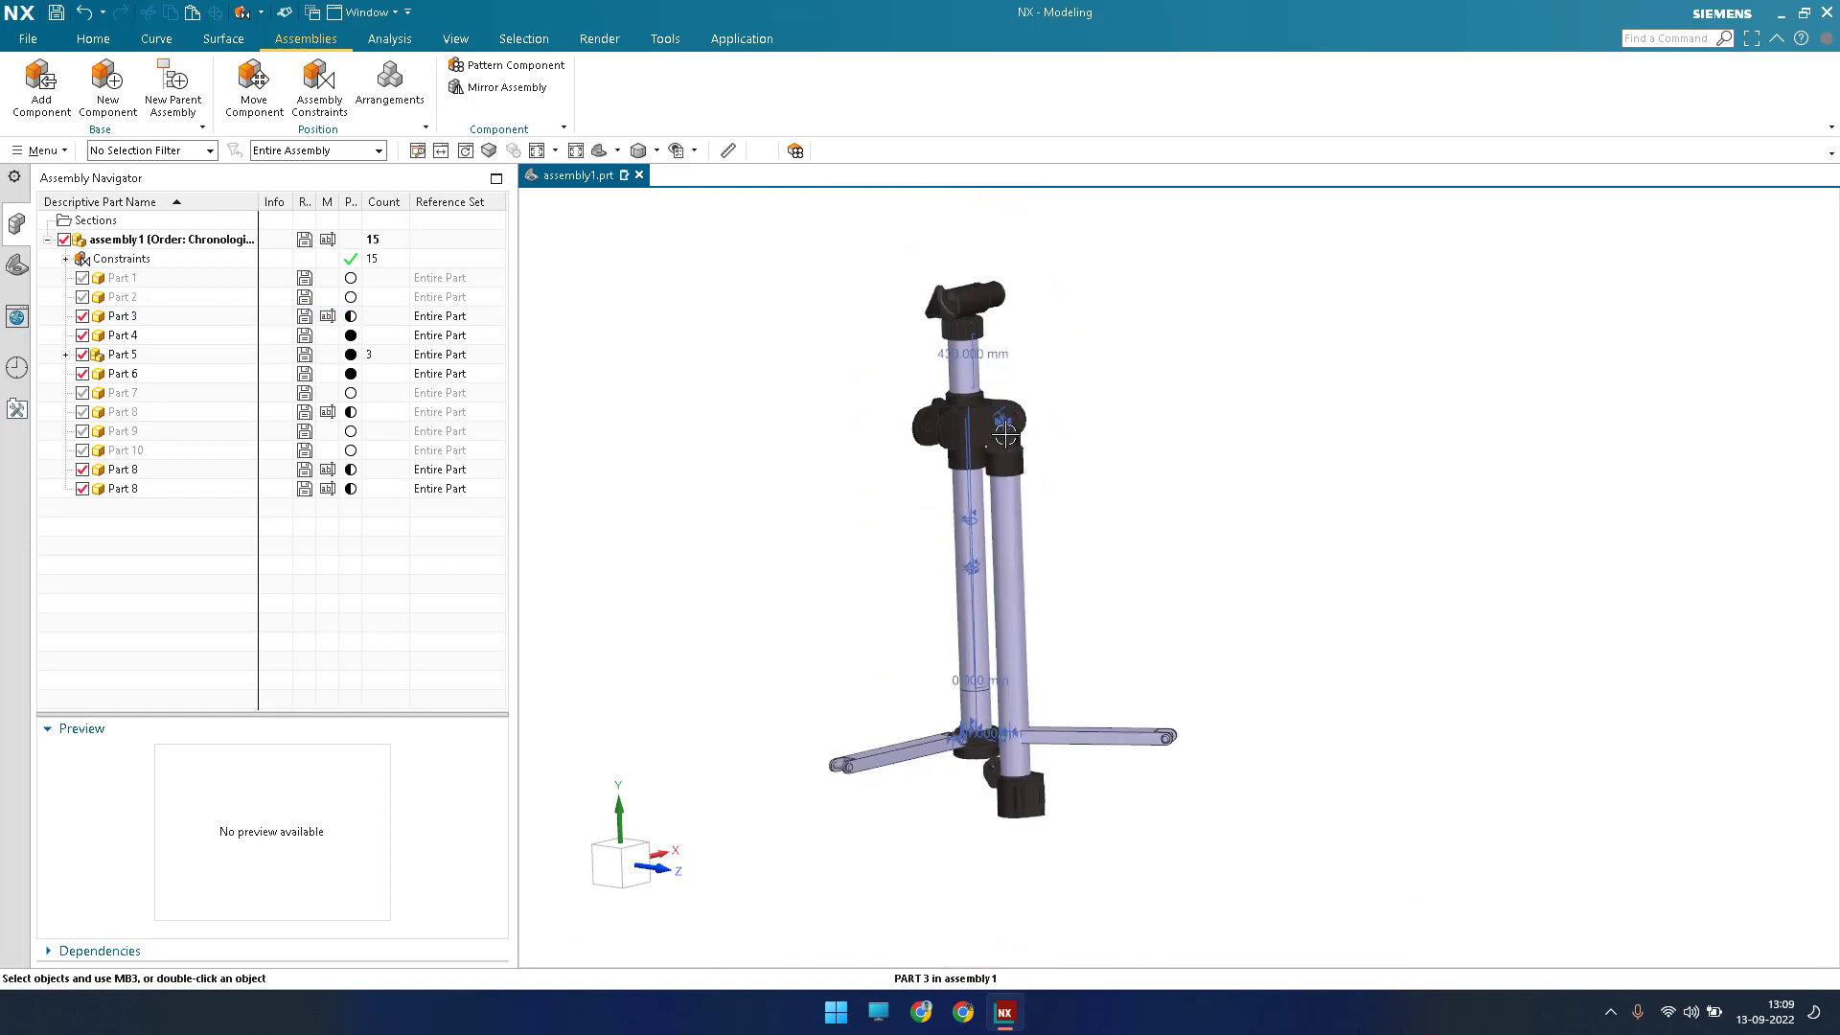
pyautogui.rightClick(287, 316)
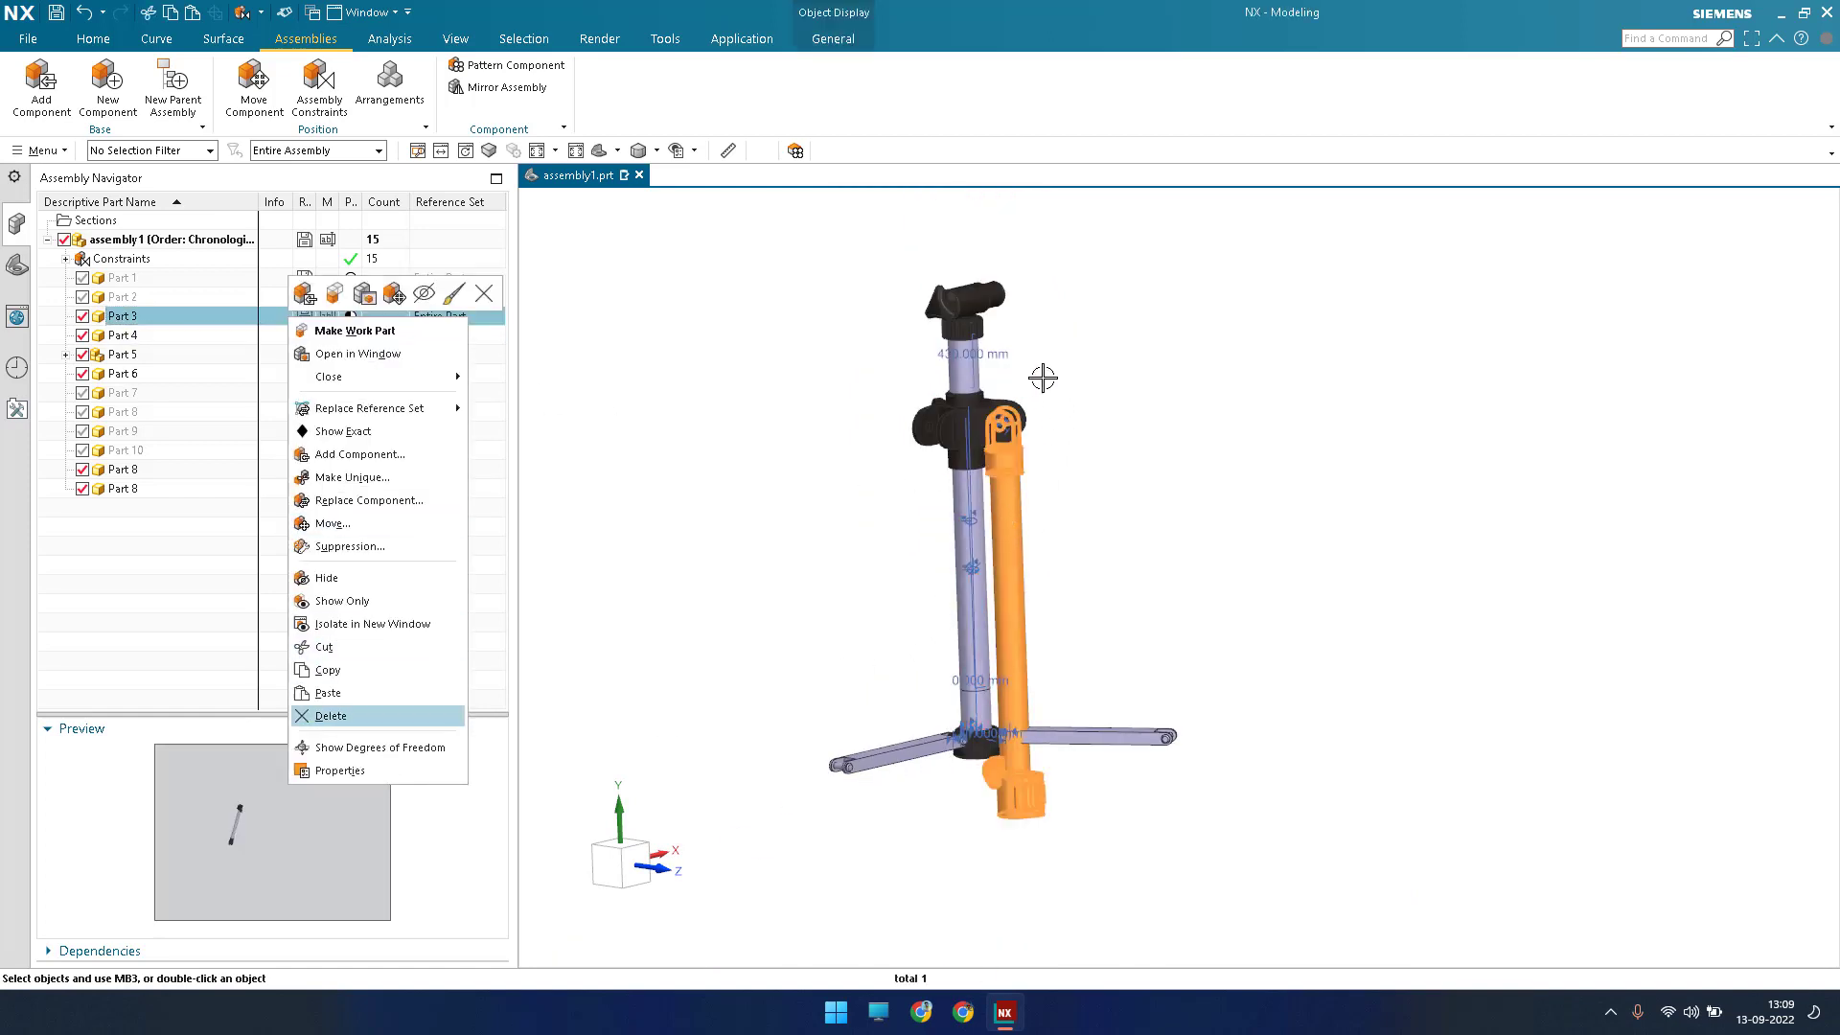
pyautogui.press('Return')
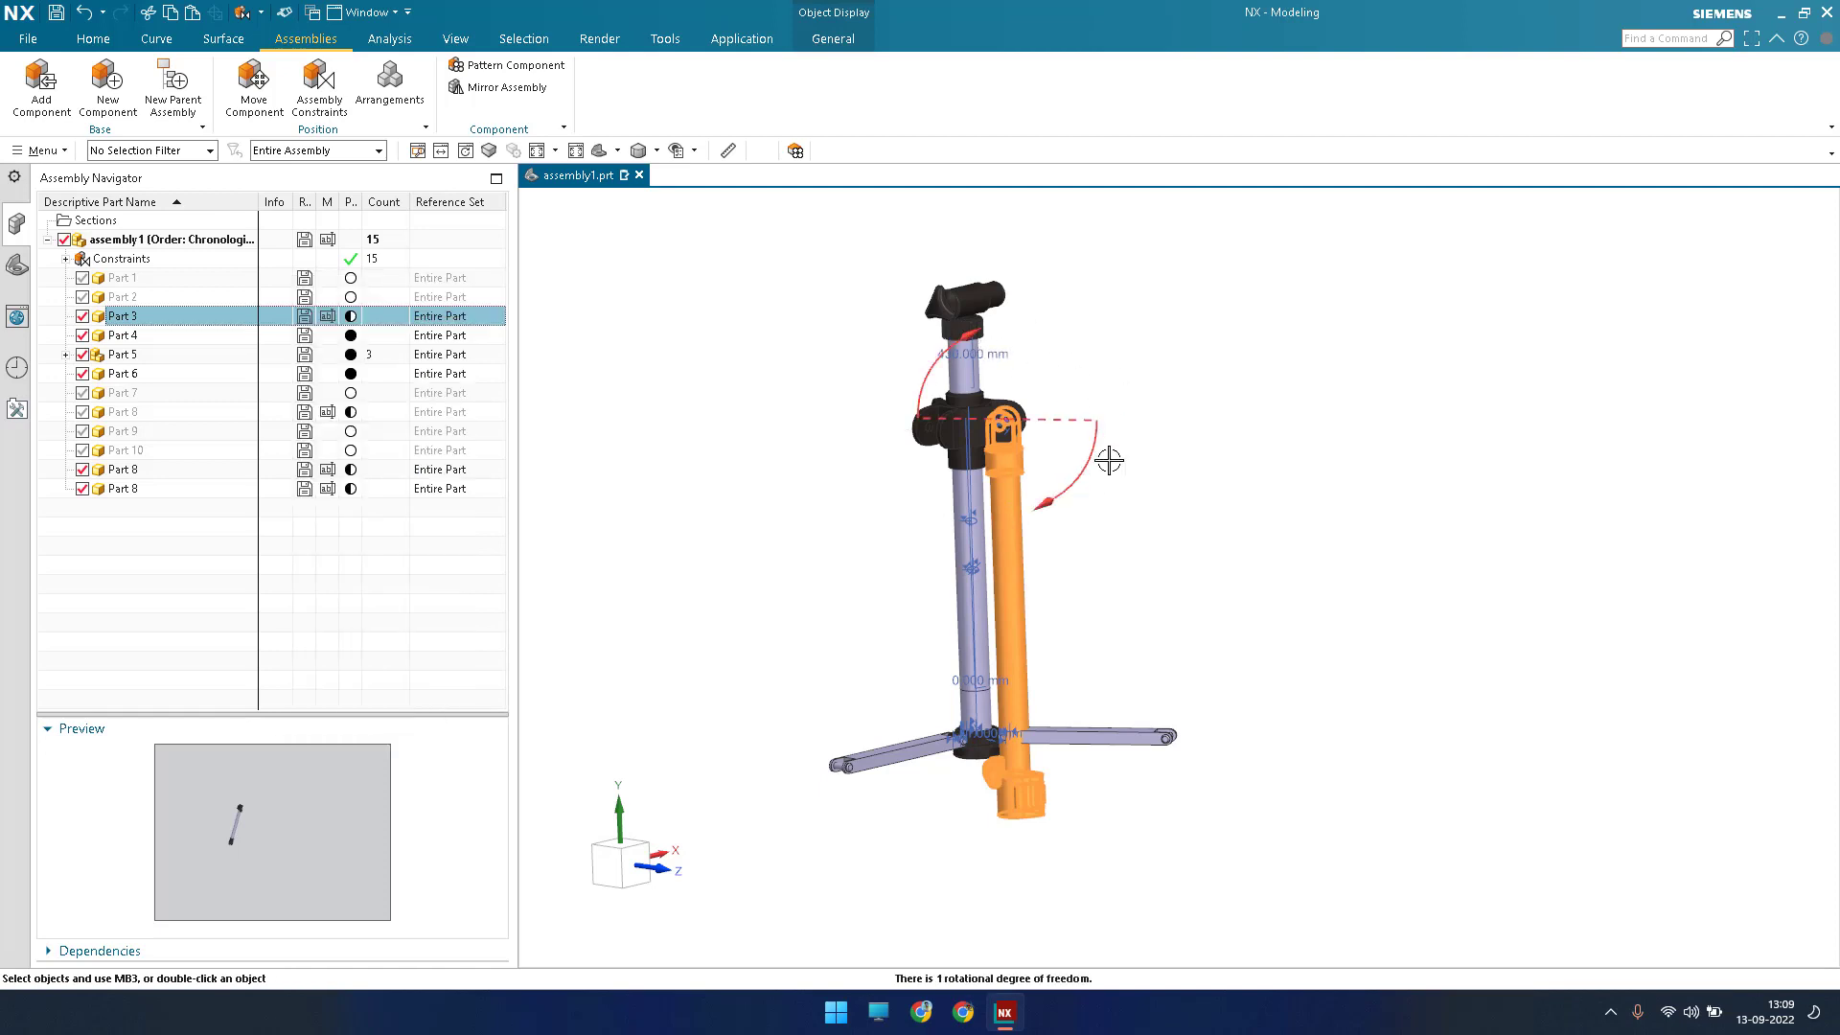
pyautogui.click(265, 477)
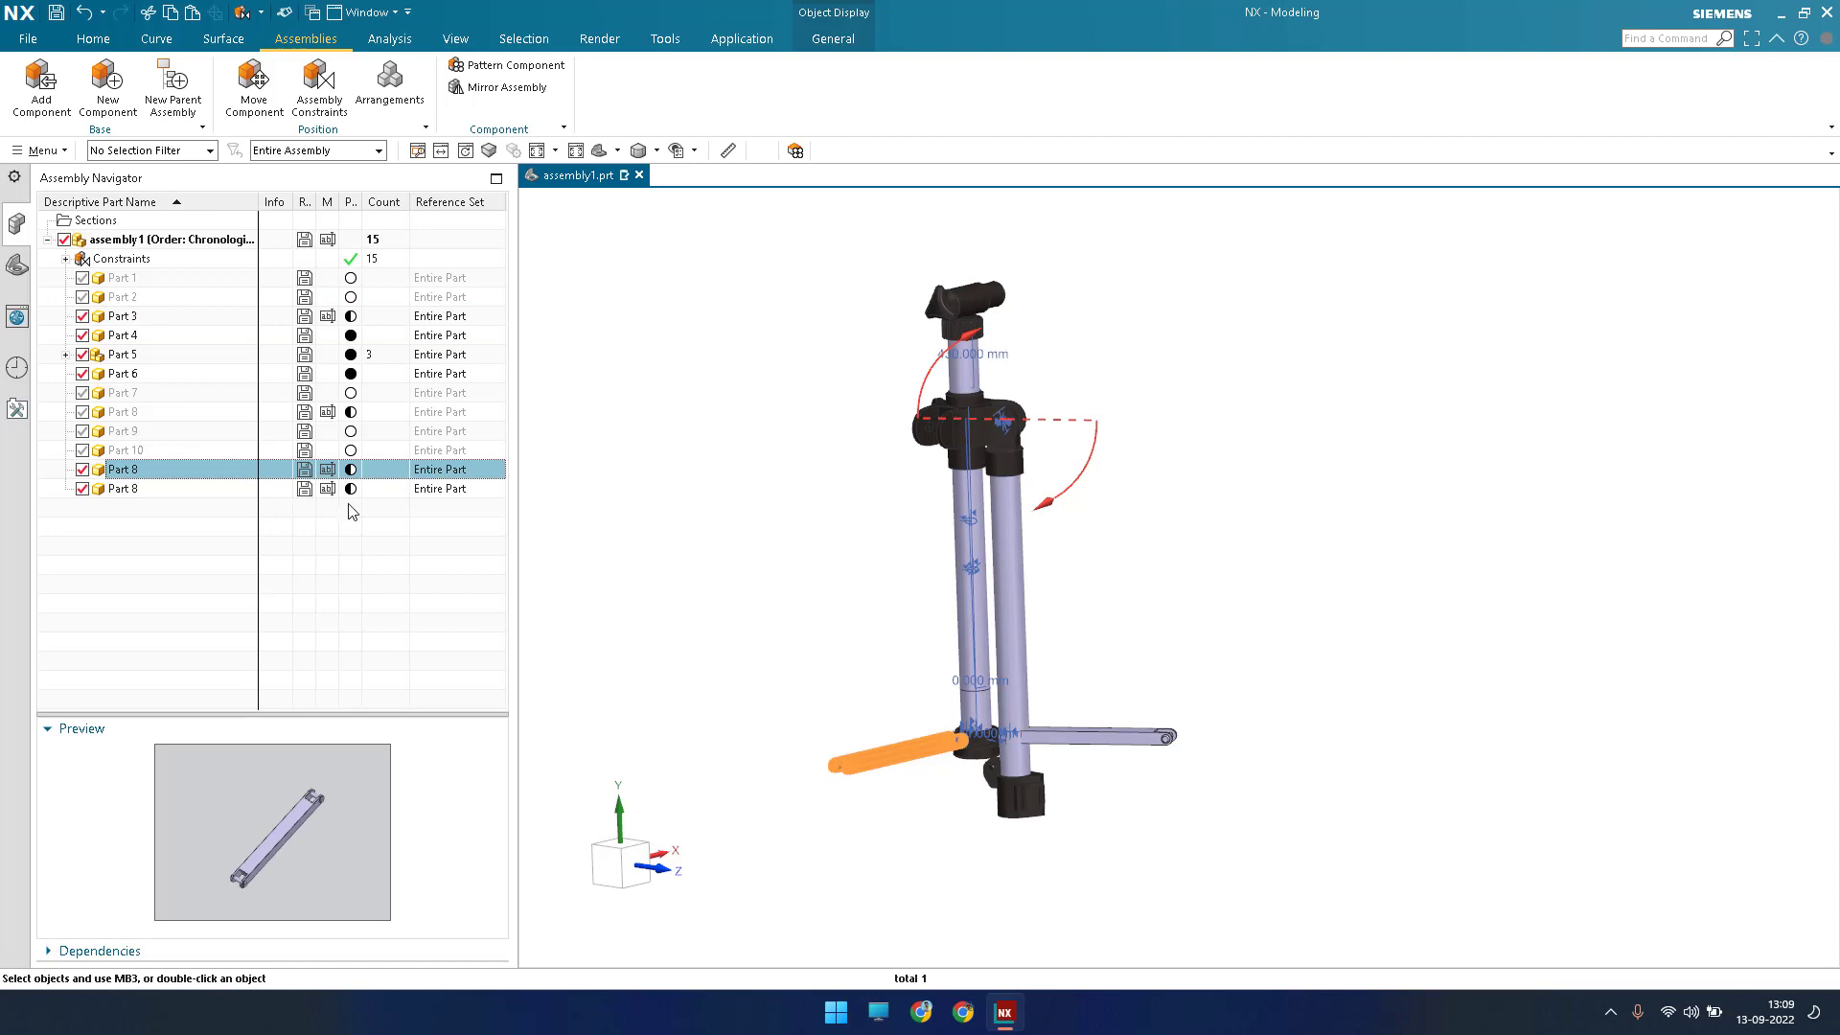
pyautogui.rightClick(288, 489)
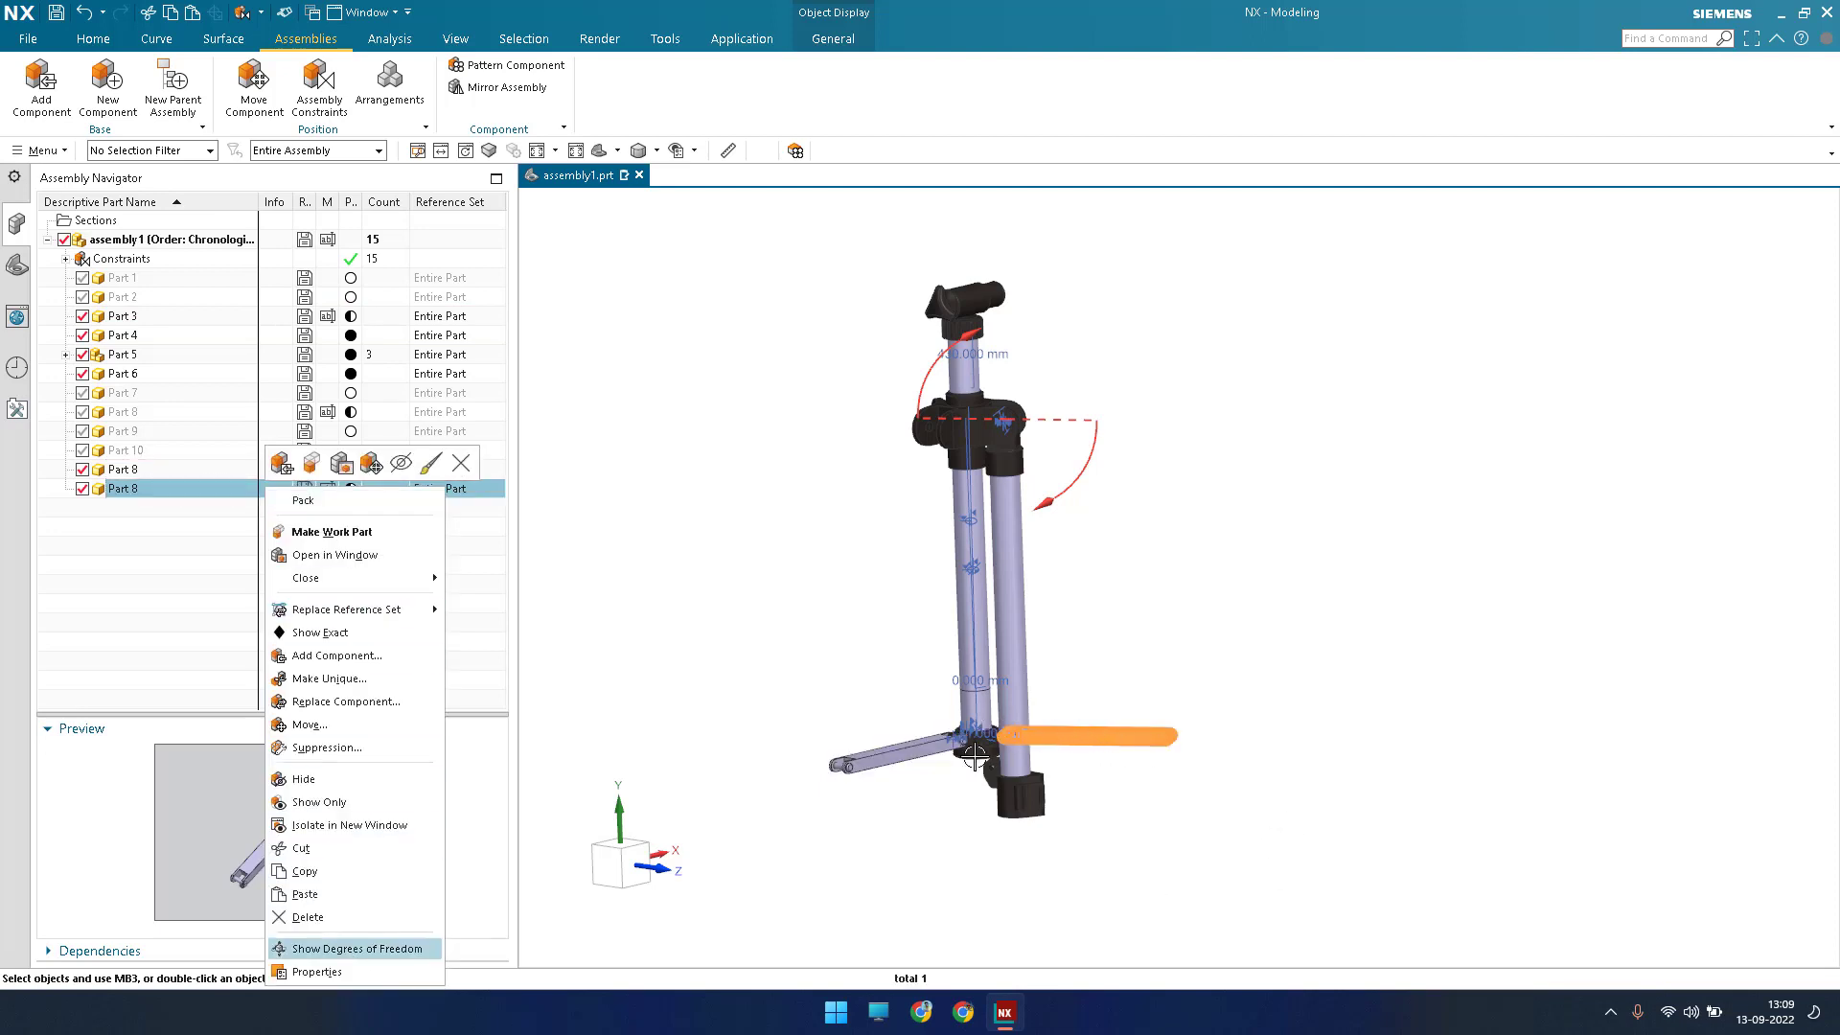
pyautogui.press('Return')
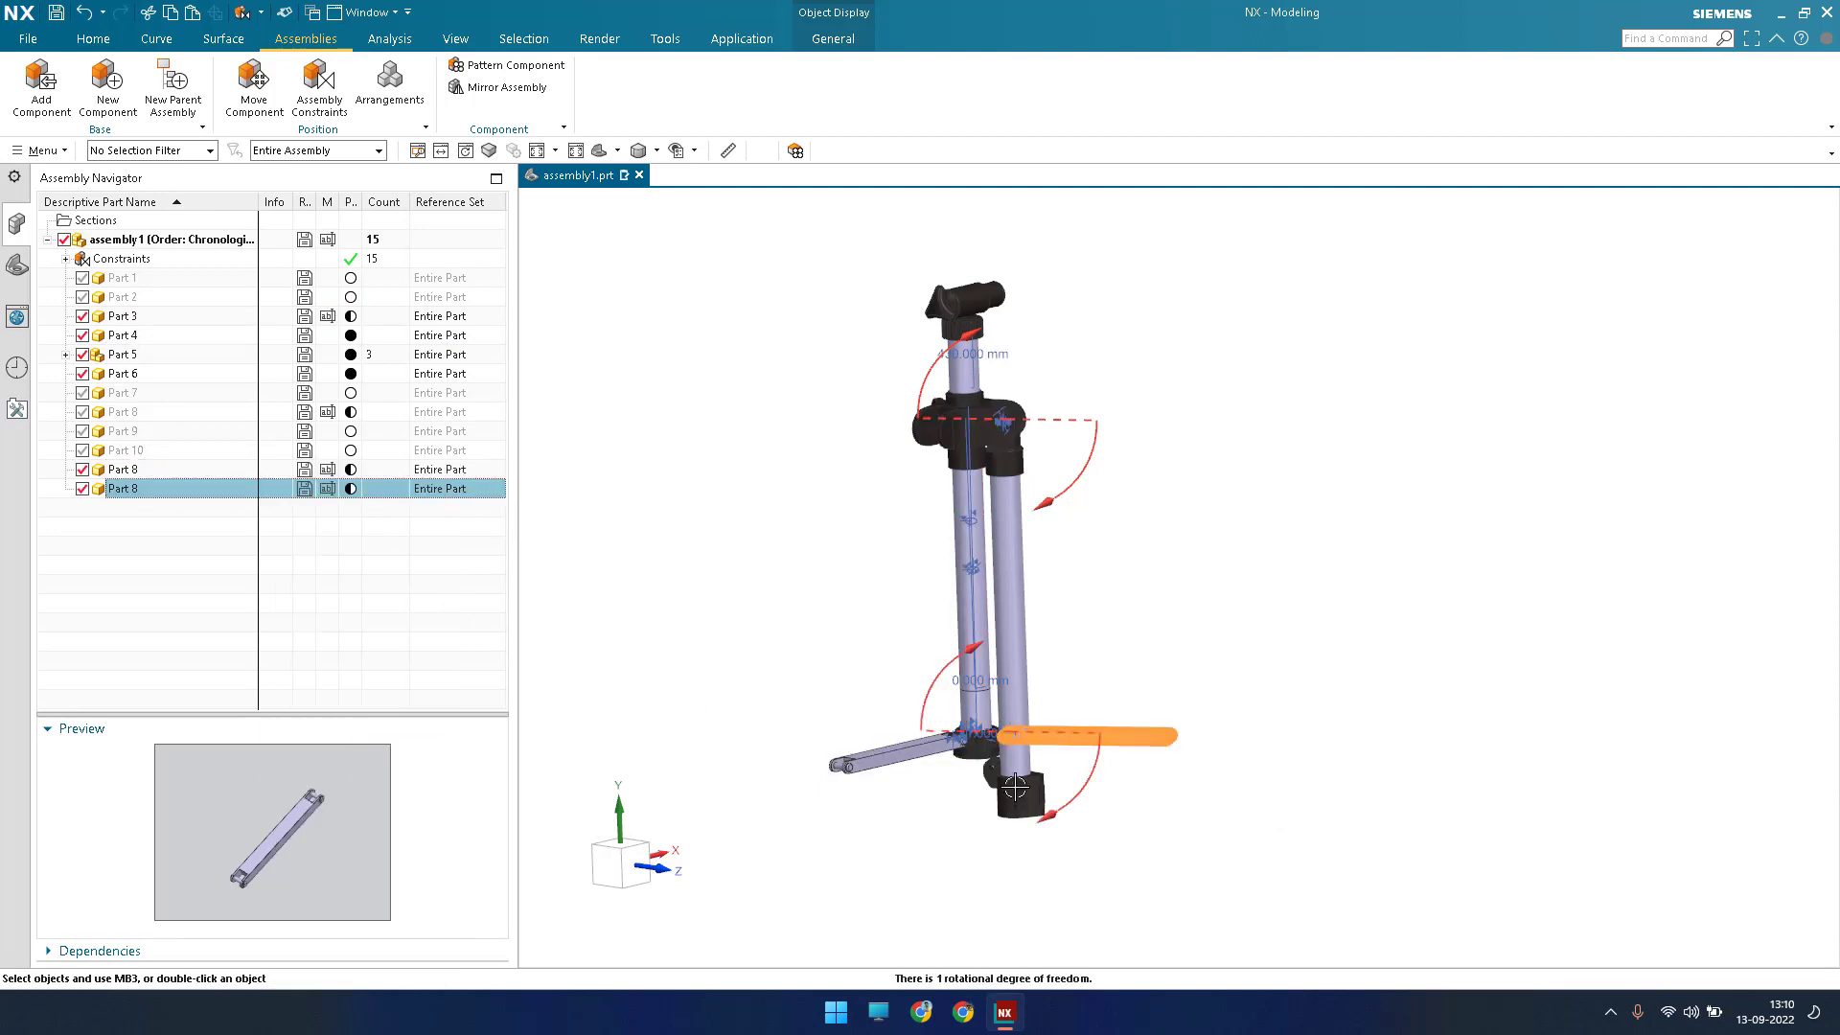
pyautogui.press('Escape')
# Examine the lug hole at Part 3's lower end and the pin at the outer end of the Part 8 strut.
pyautogui.scroll(5, 912, 641)
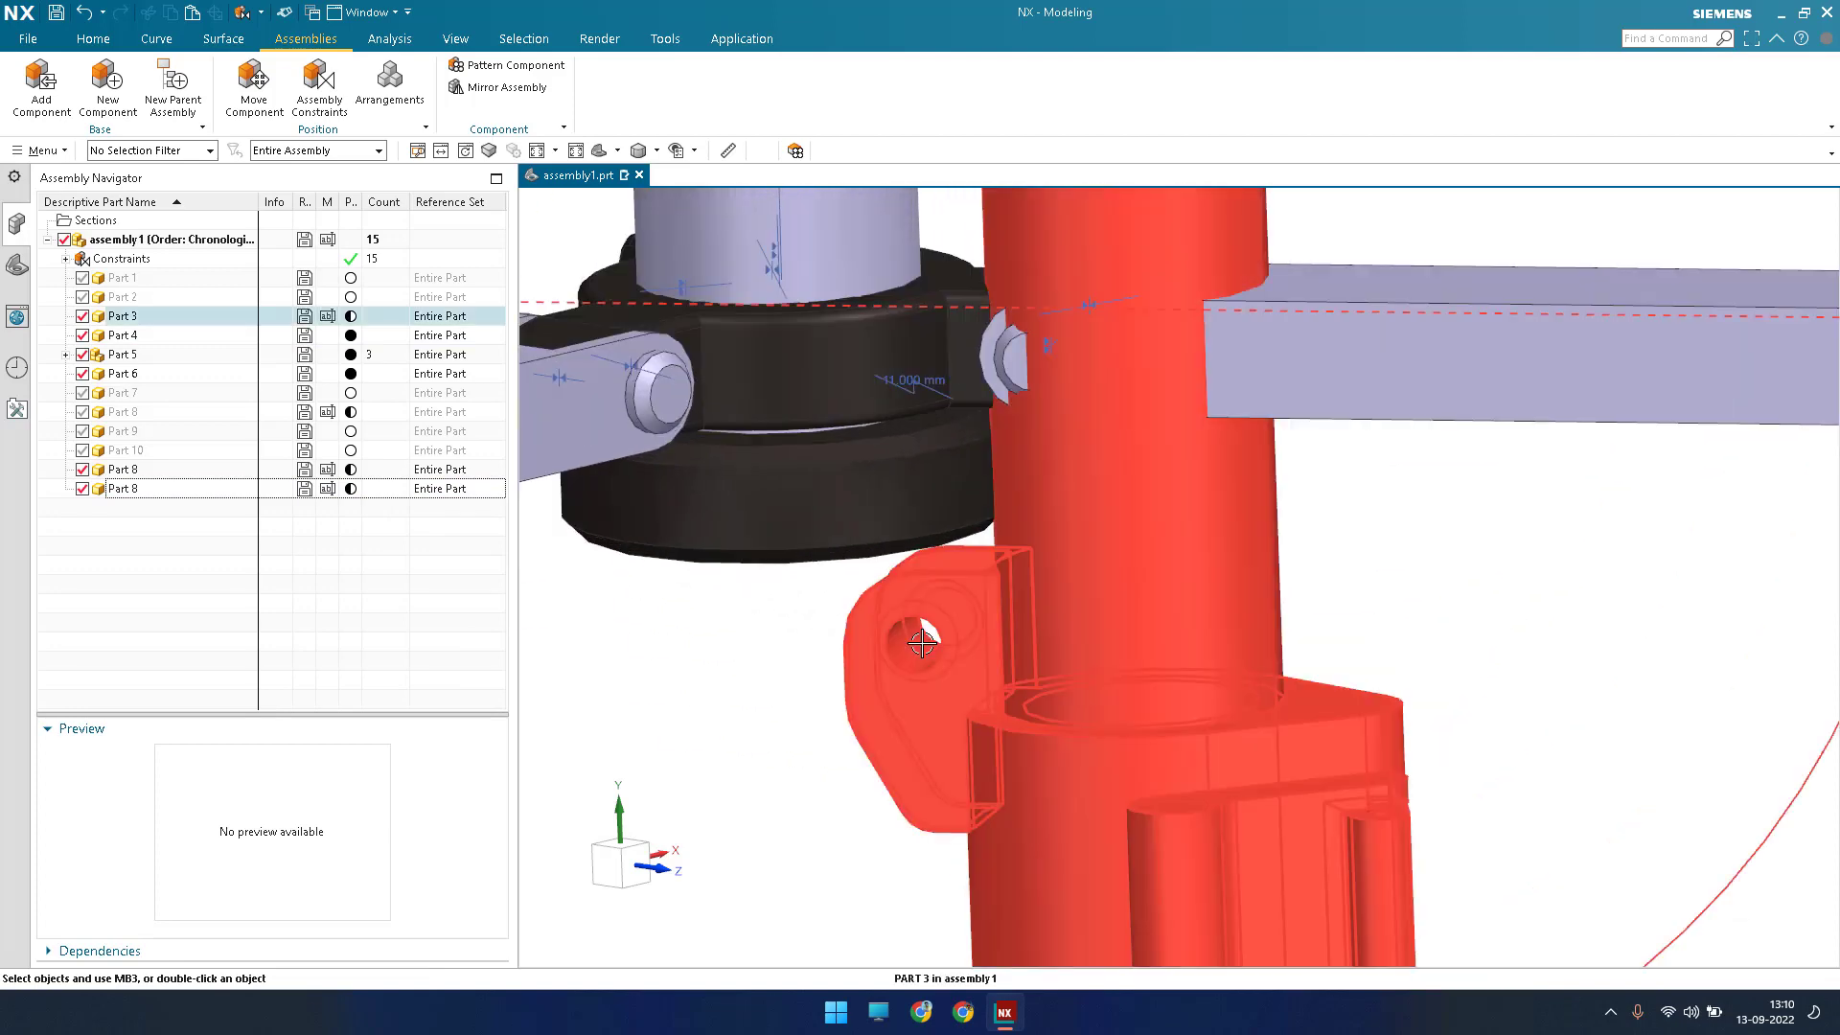
pyautogui.scroll(-2, 911, 654)
pyautogui.scroll(5, 911, 653)
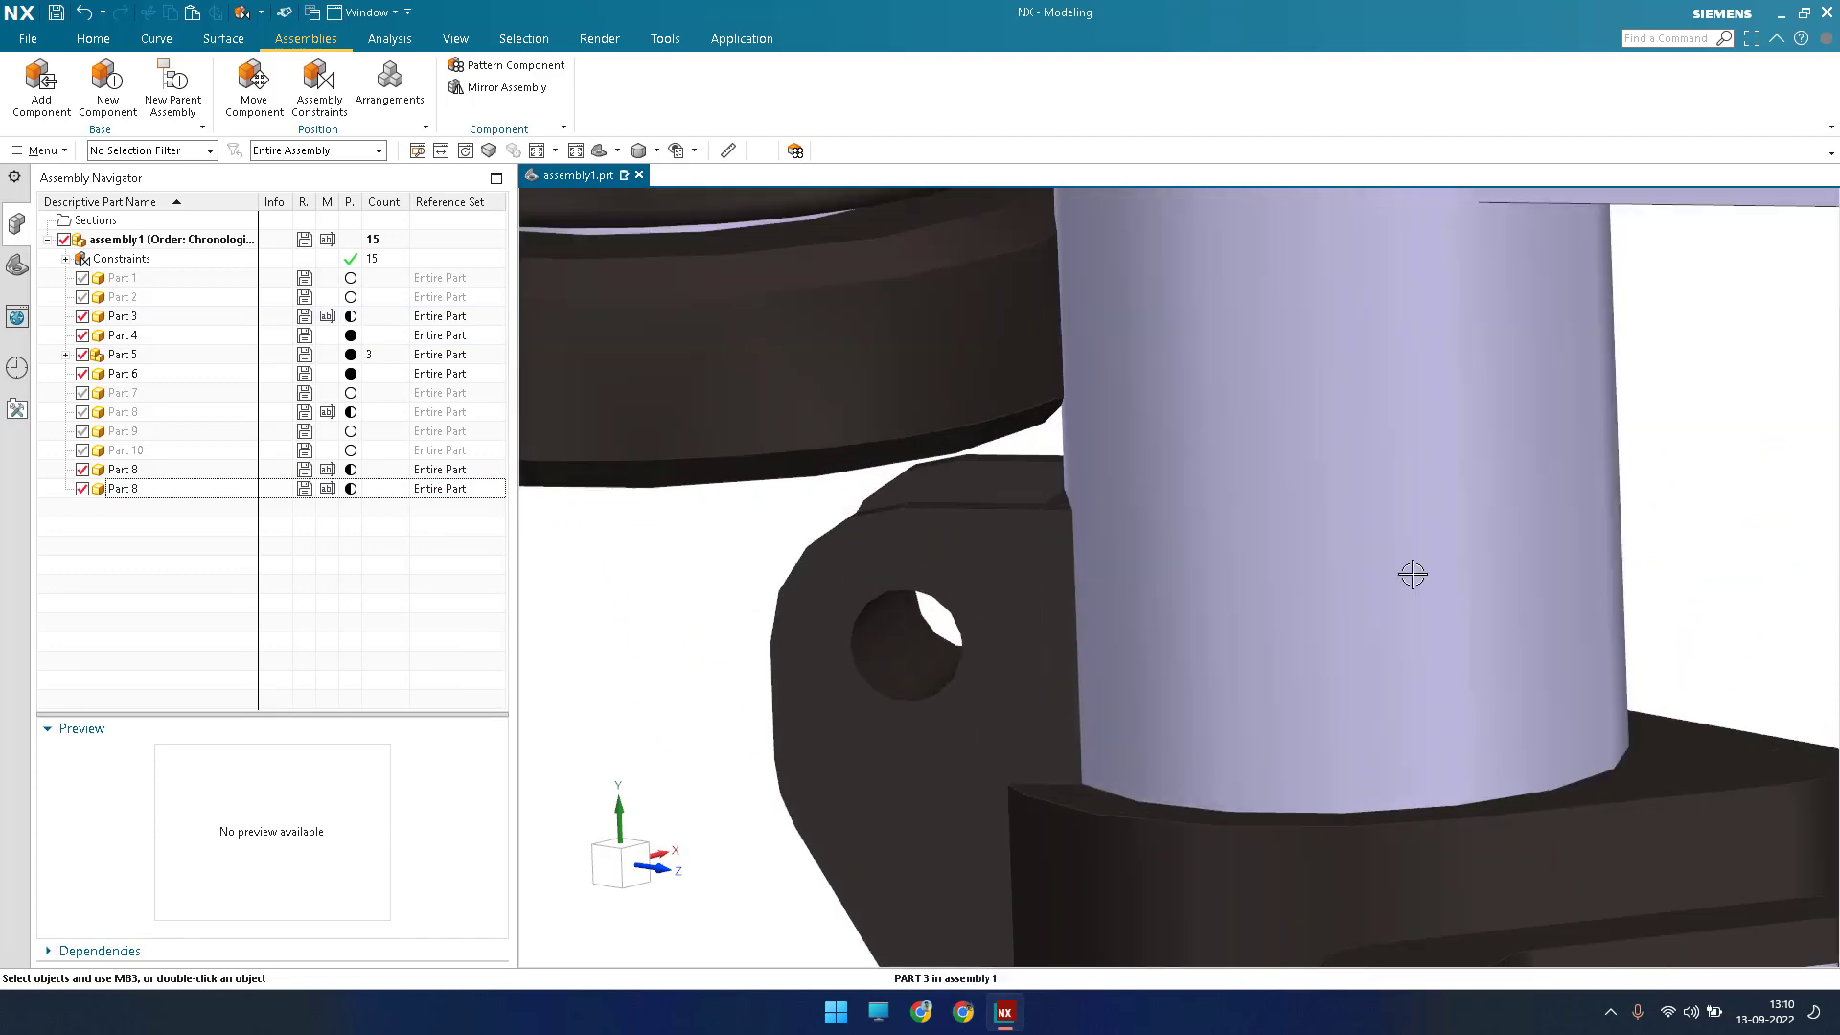
pyautogui.scroll(-5, 1170, 566)
pyautogui.scroll(8, 1179, 575)
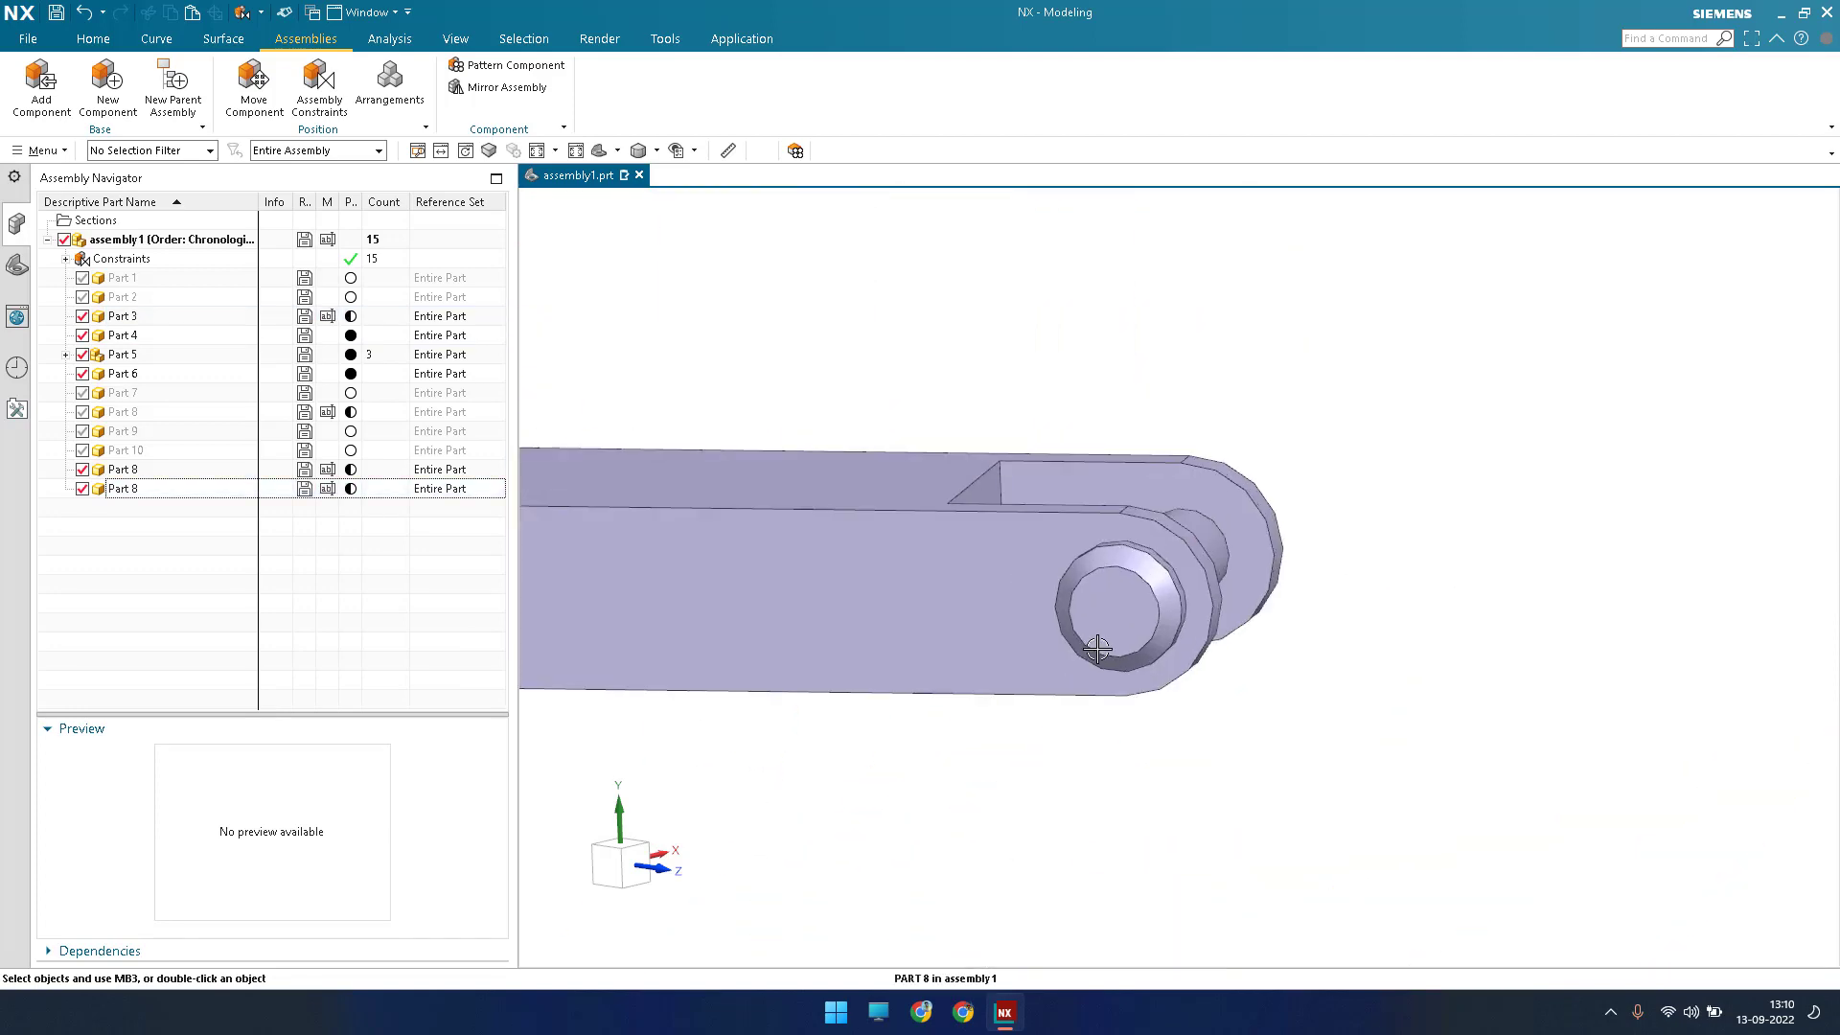
pyautogui.scroll(-6, 976, 650)
pyautogui.scroll(3, 940, 341)
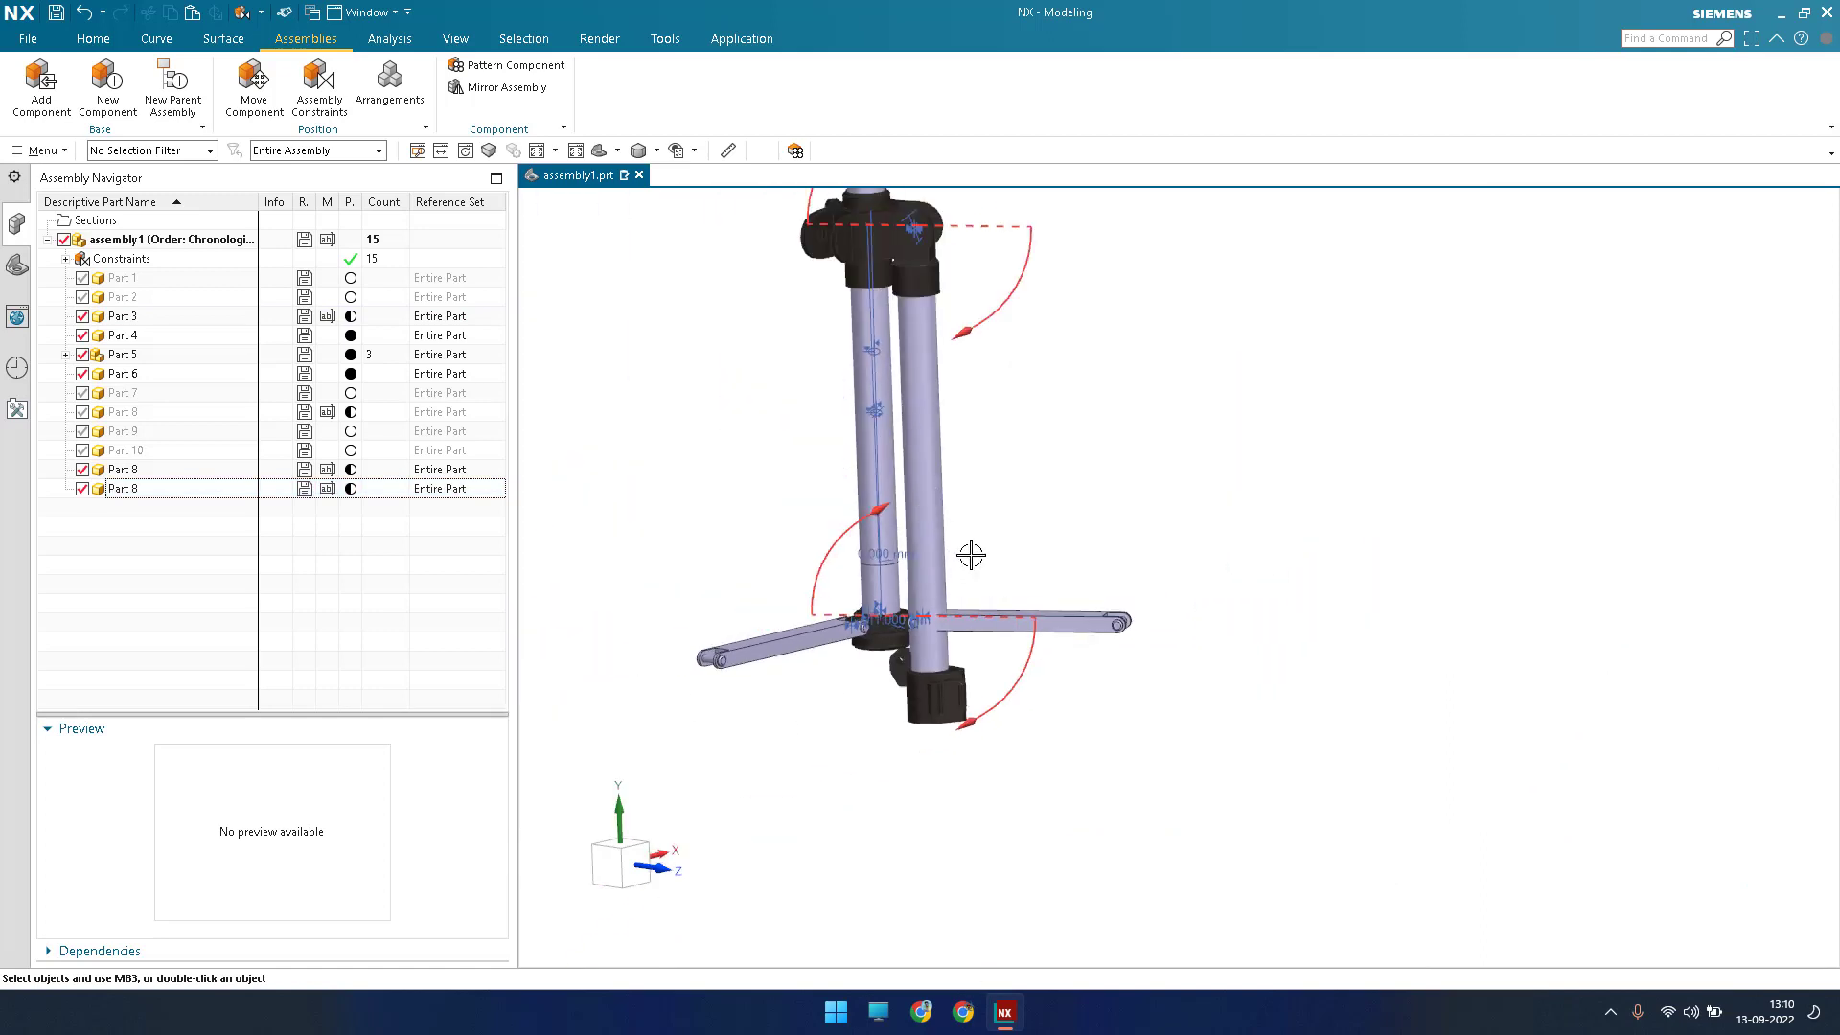
pyautogui.click(187, 490)
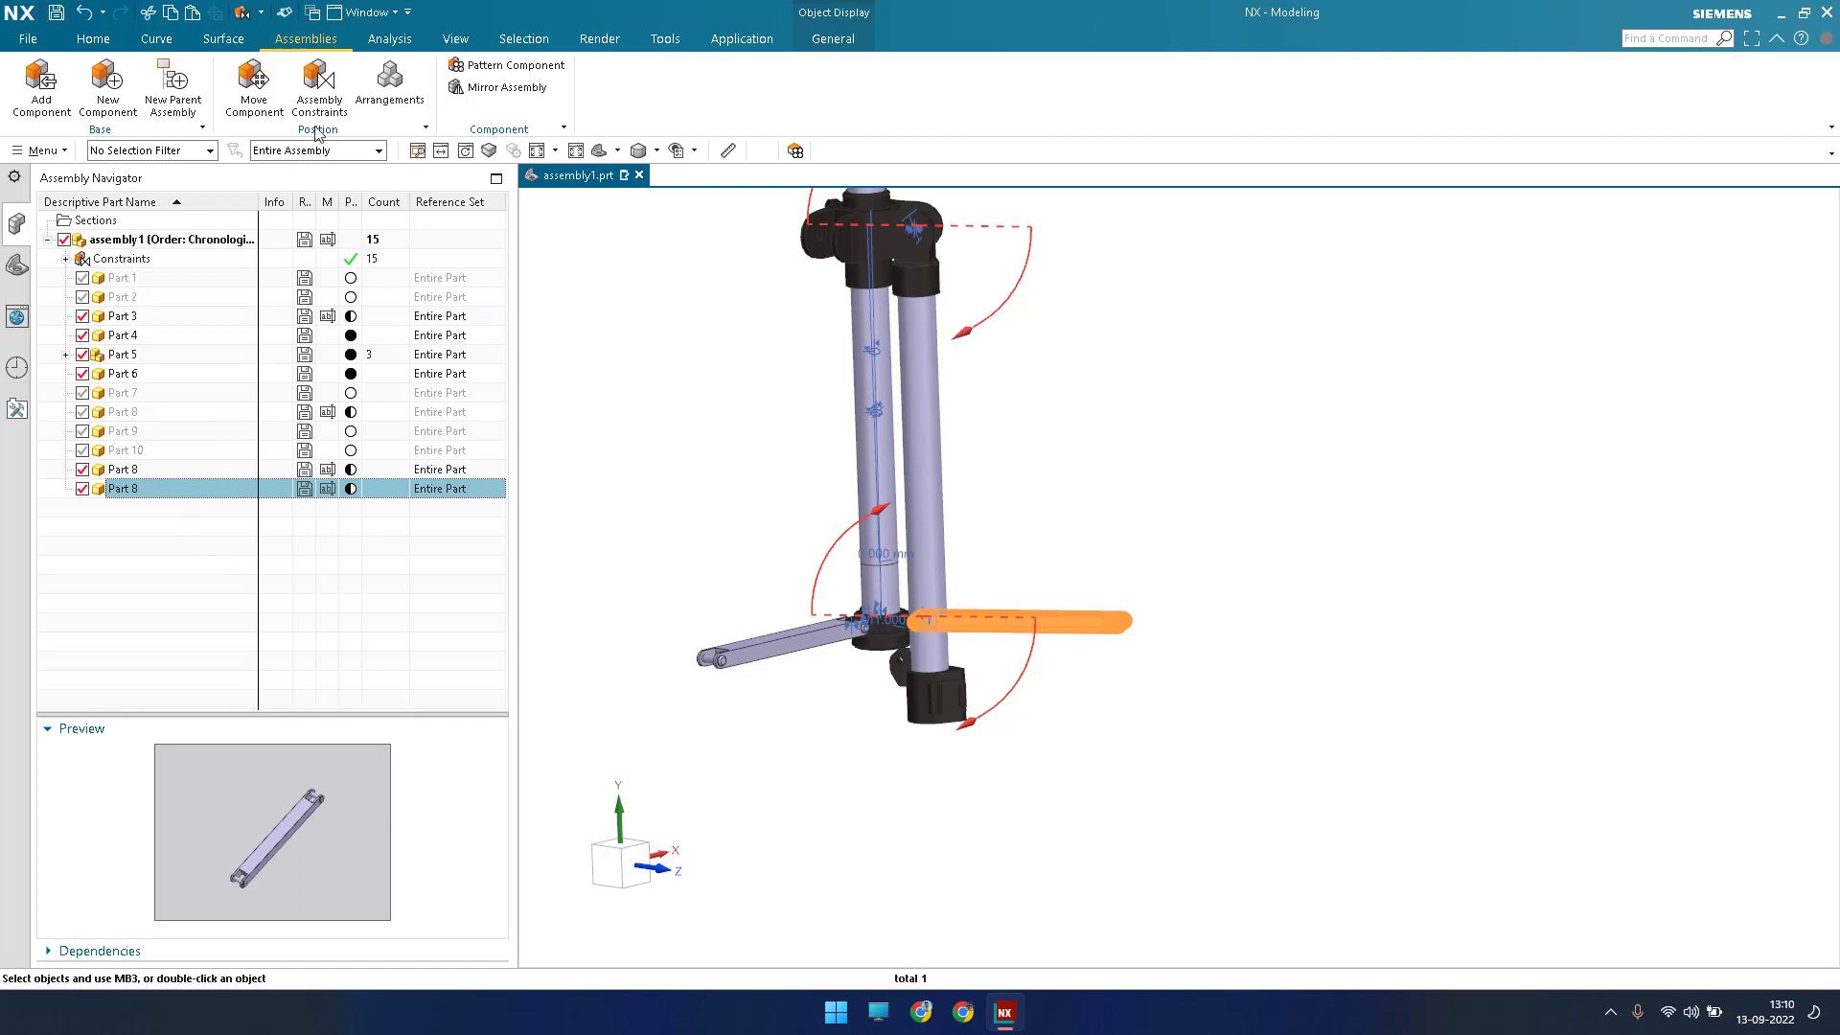
pyautogui.click(865, 679)
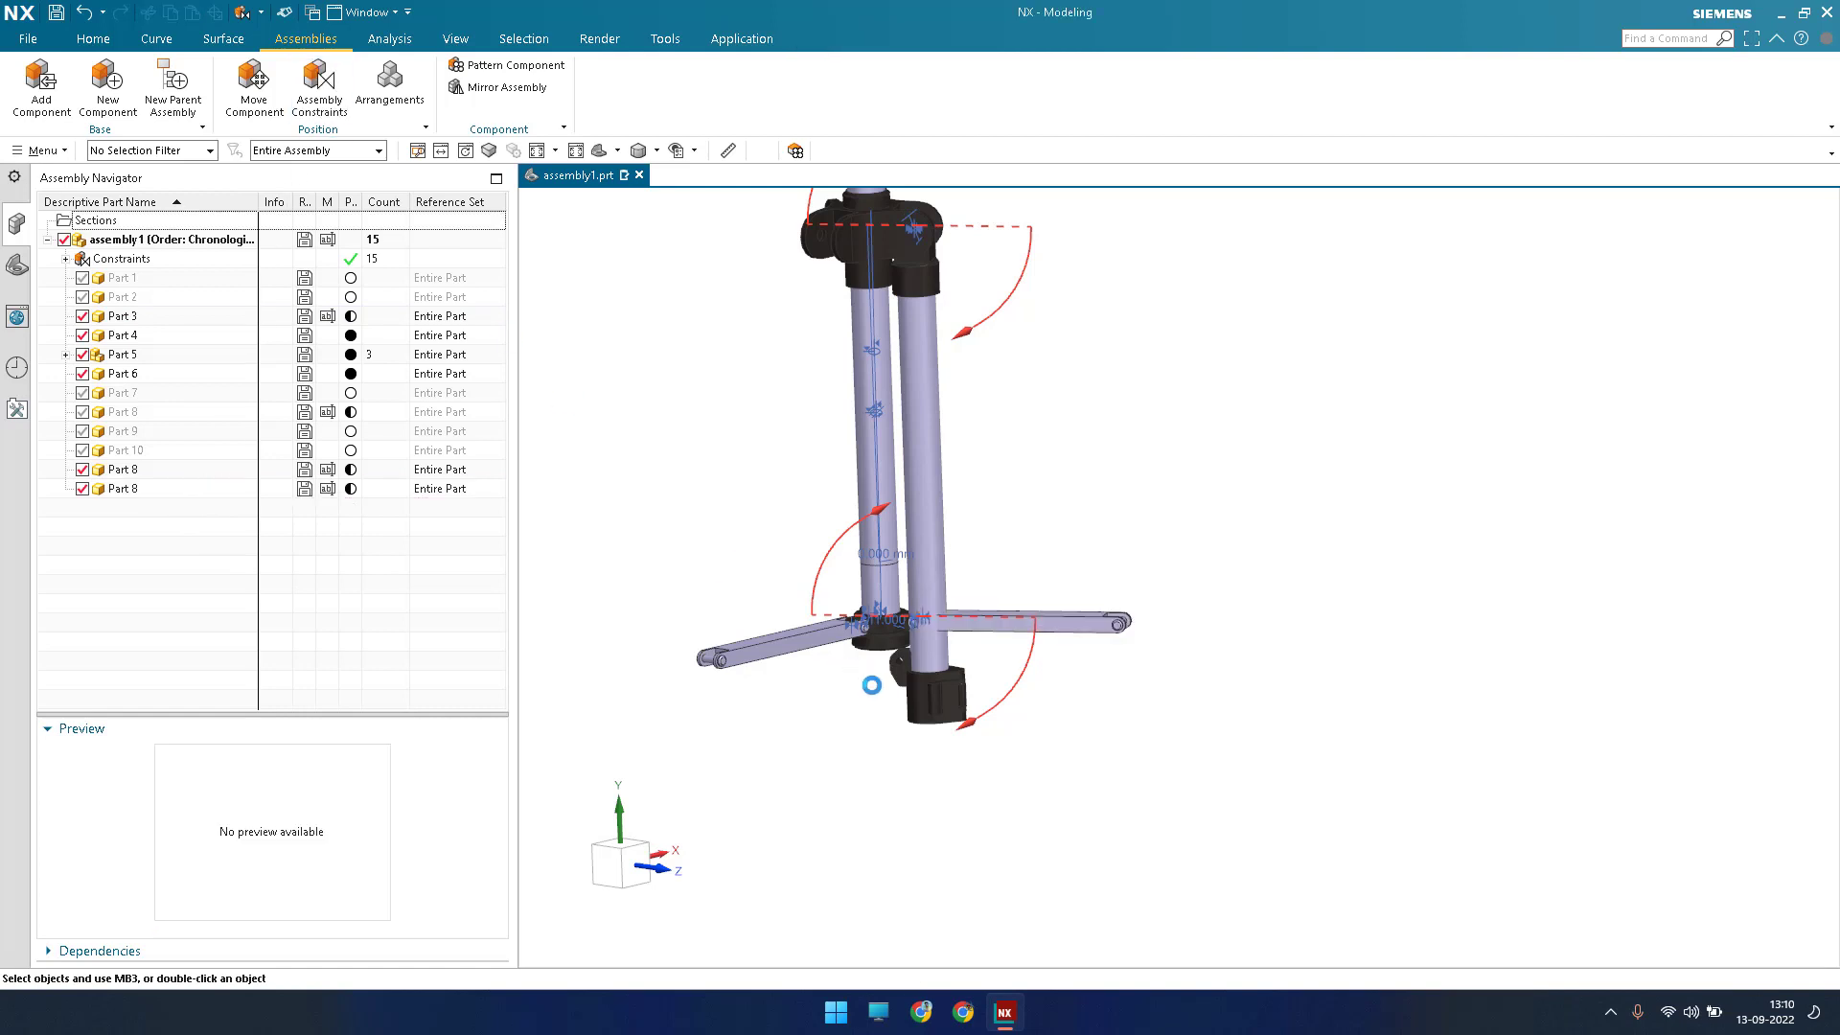
# Align the hole centerline of Part 3's lower lug with the outer pin centerline of the Part 8 strut, and clear the degrees-of-freedom arrows.
pyautogui.click(320, 88)
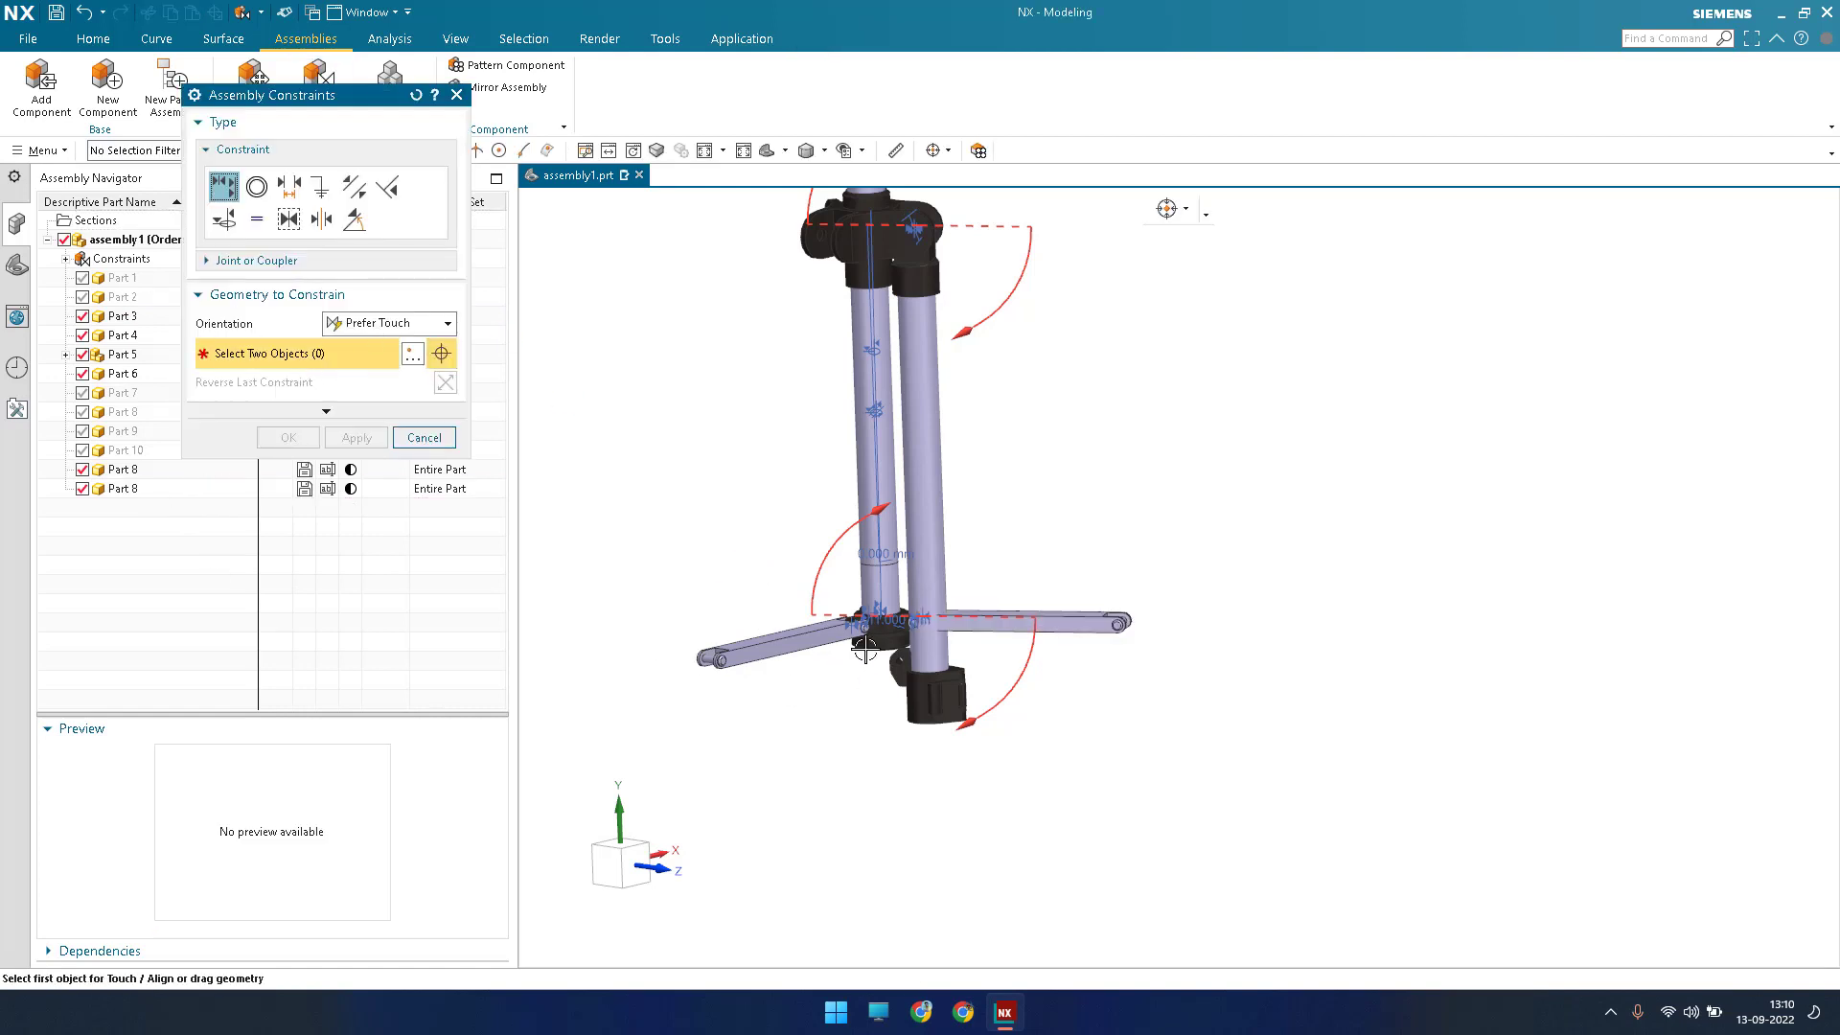
pyautogui.scroll(10, 828, 598)
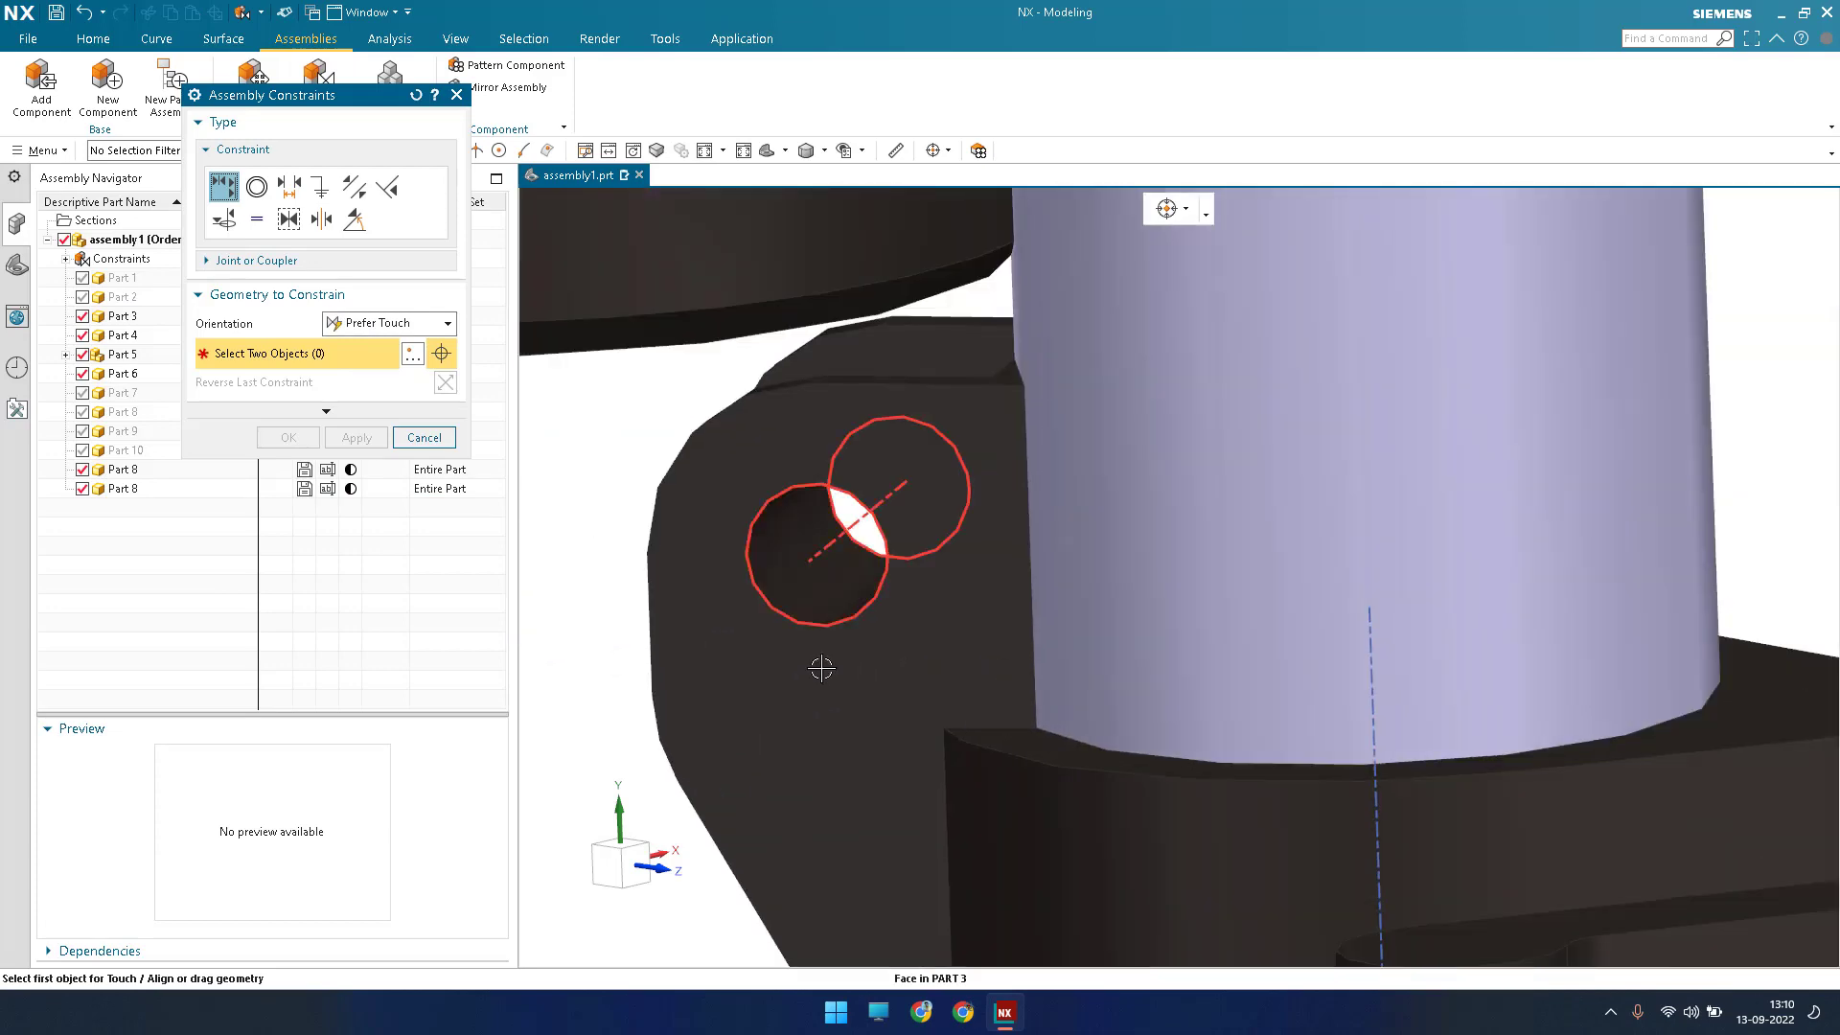
pyautogui.click(822, 668)
pyautogui.scroll(-10, 1335, 555)
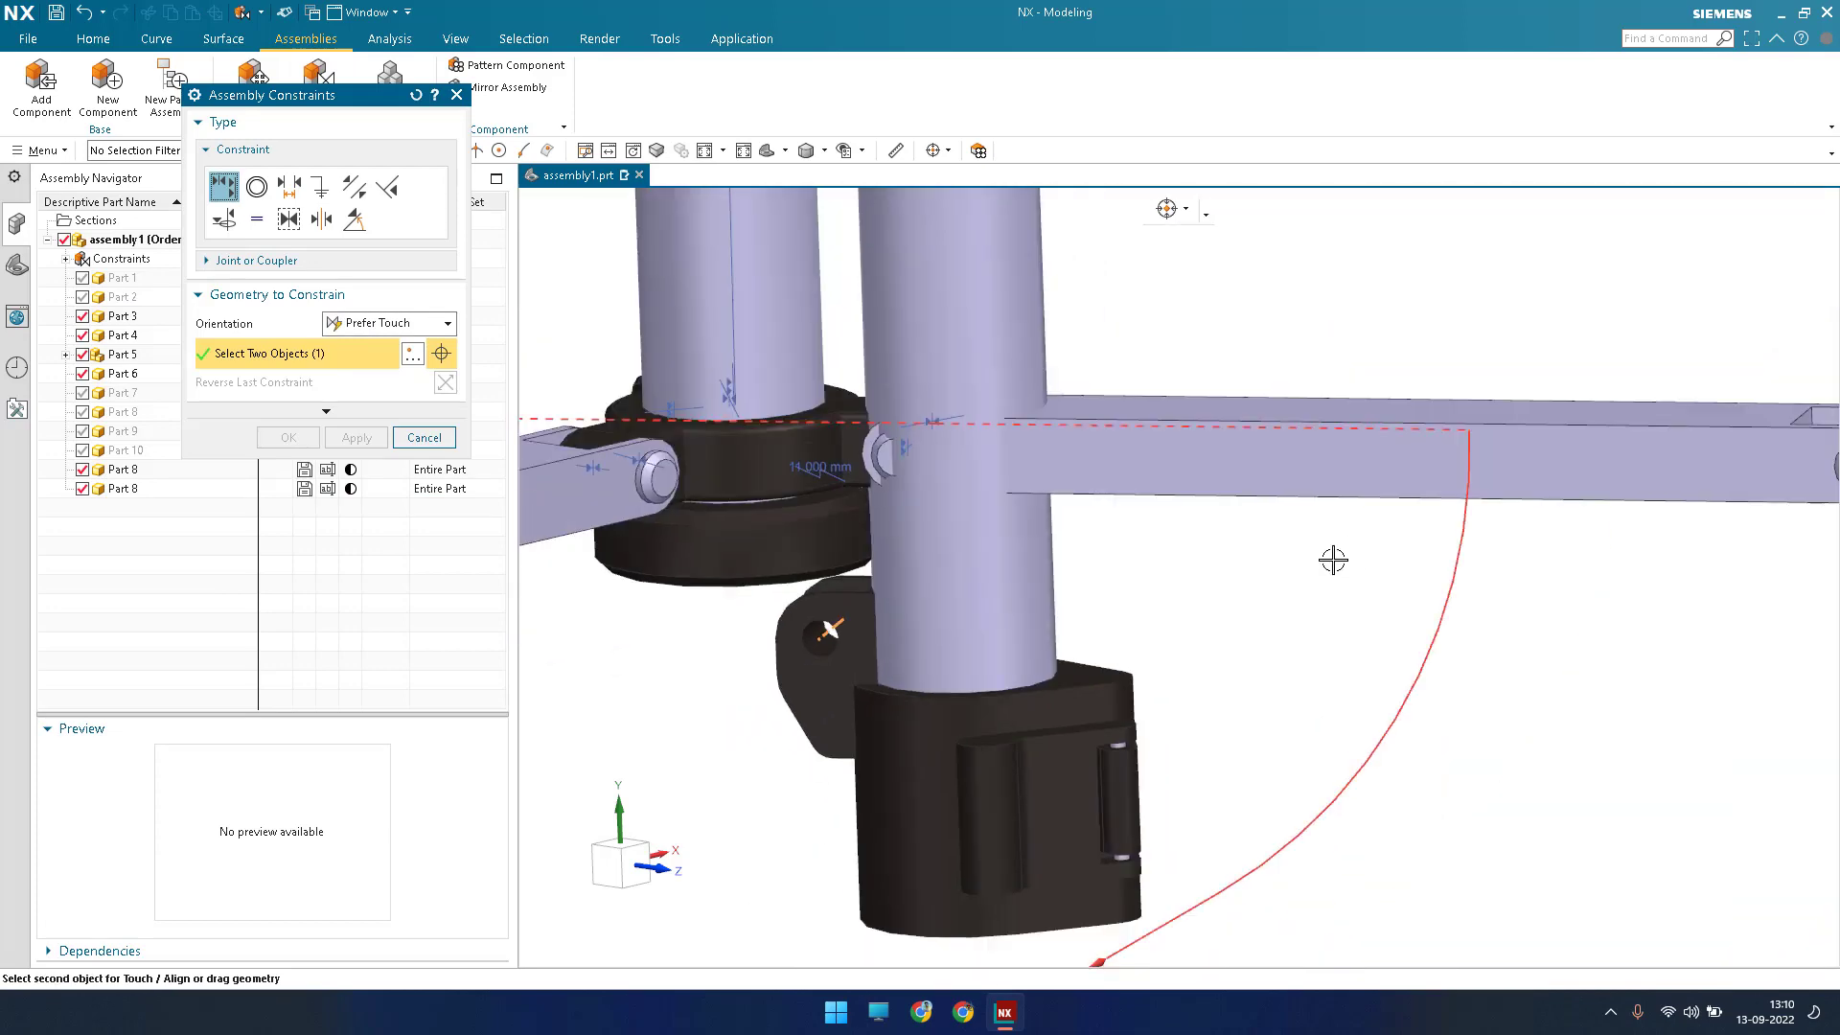
pyautogui.scroll(5, 1100, 710)
pyautogui.scroll(5, 1123, 760)
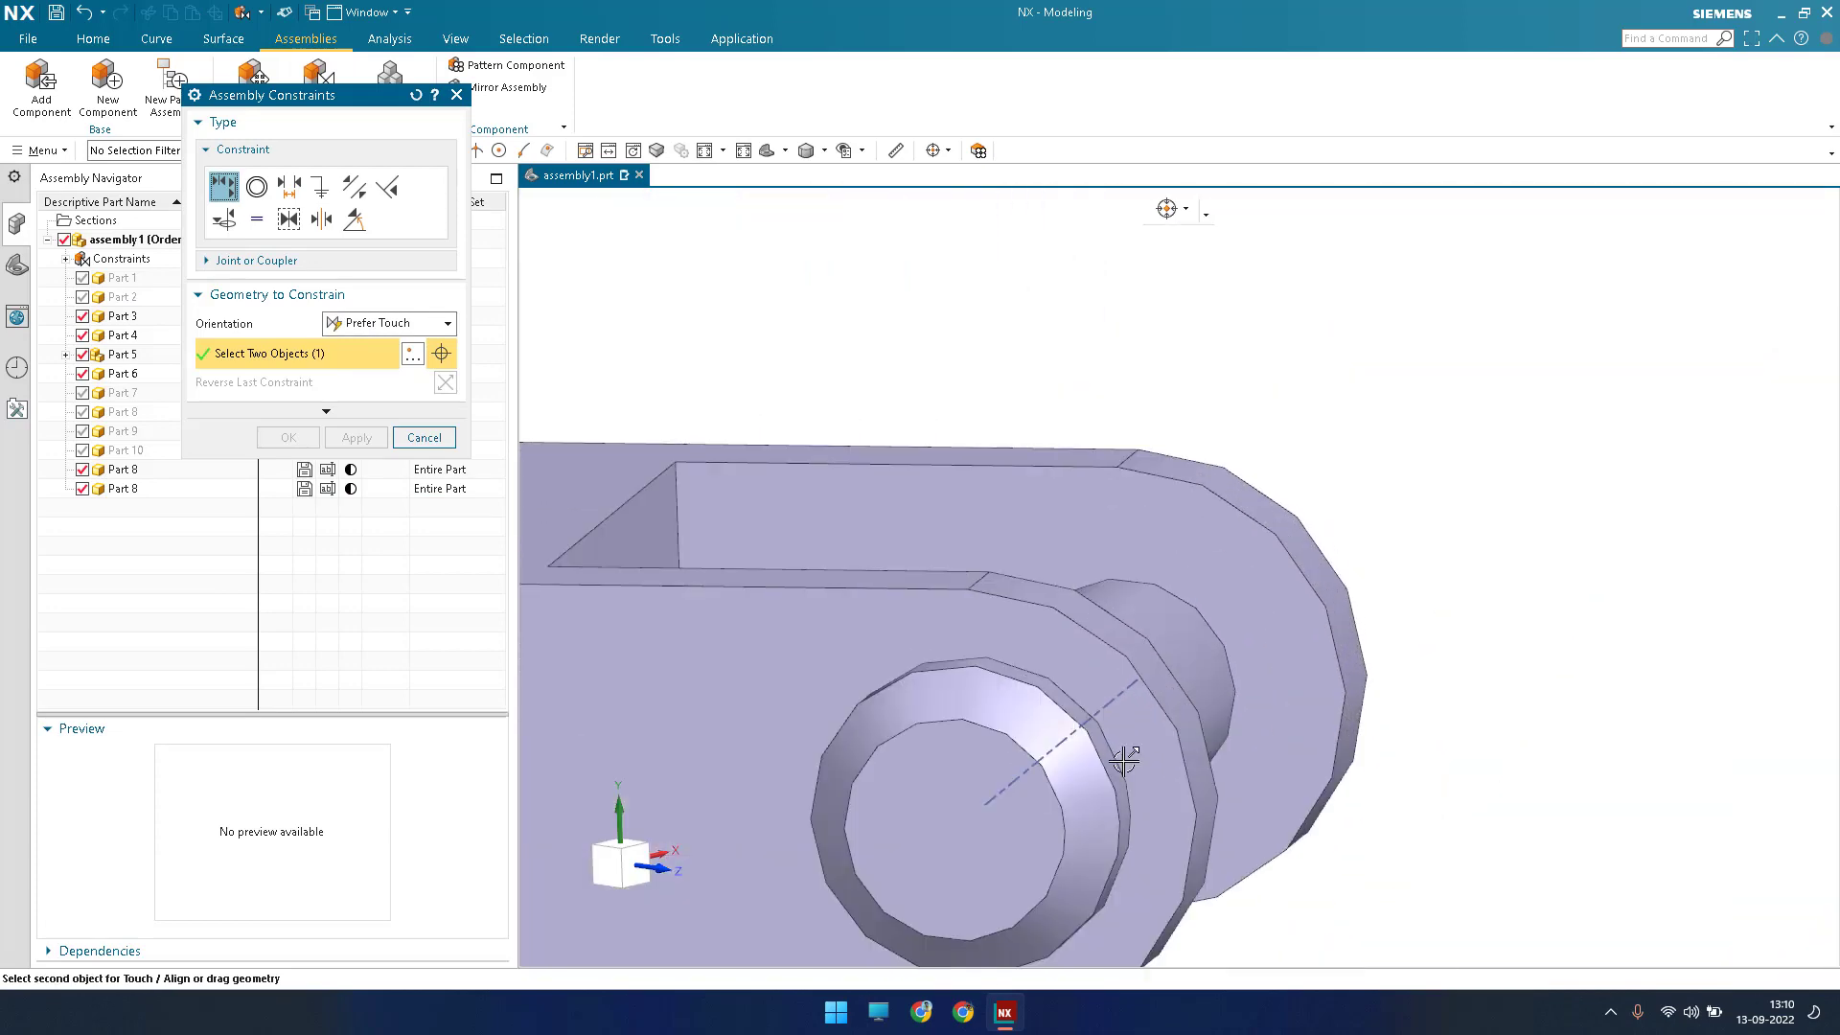
pyautogui.click(1124, 760)
pyautogui.scroll(-5, 1106, 621)
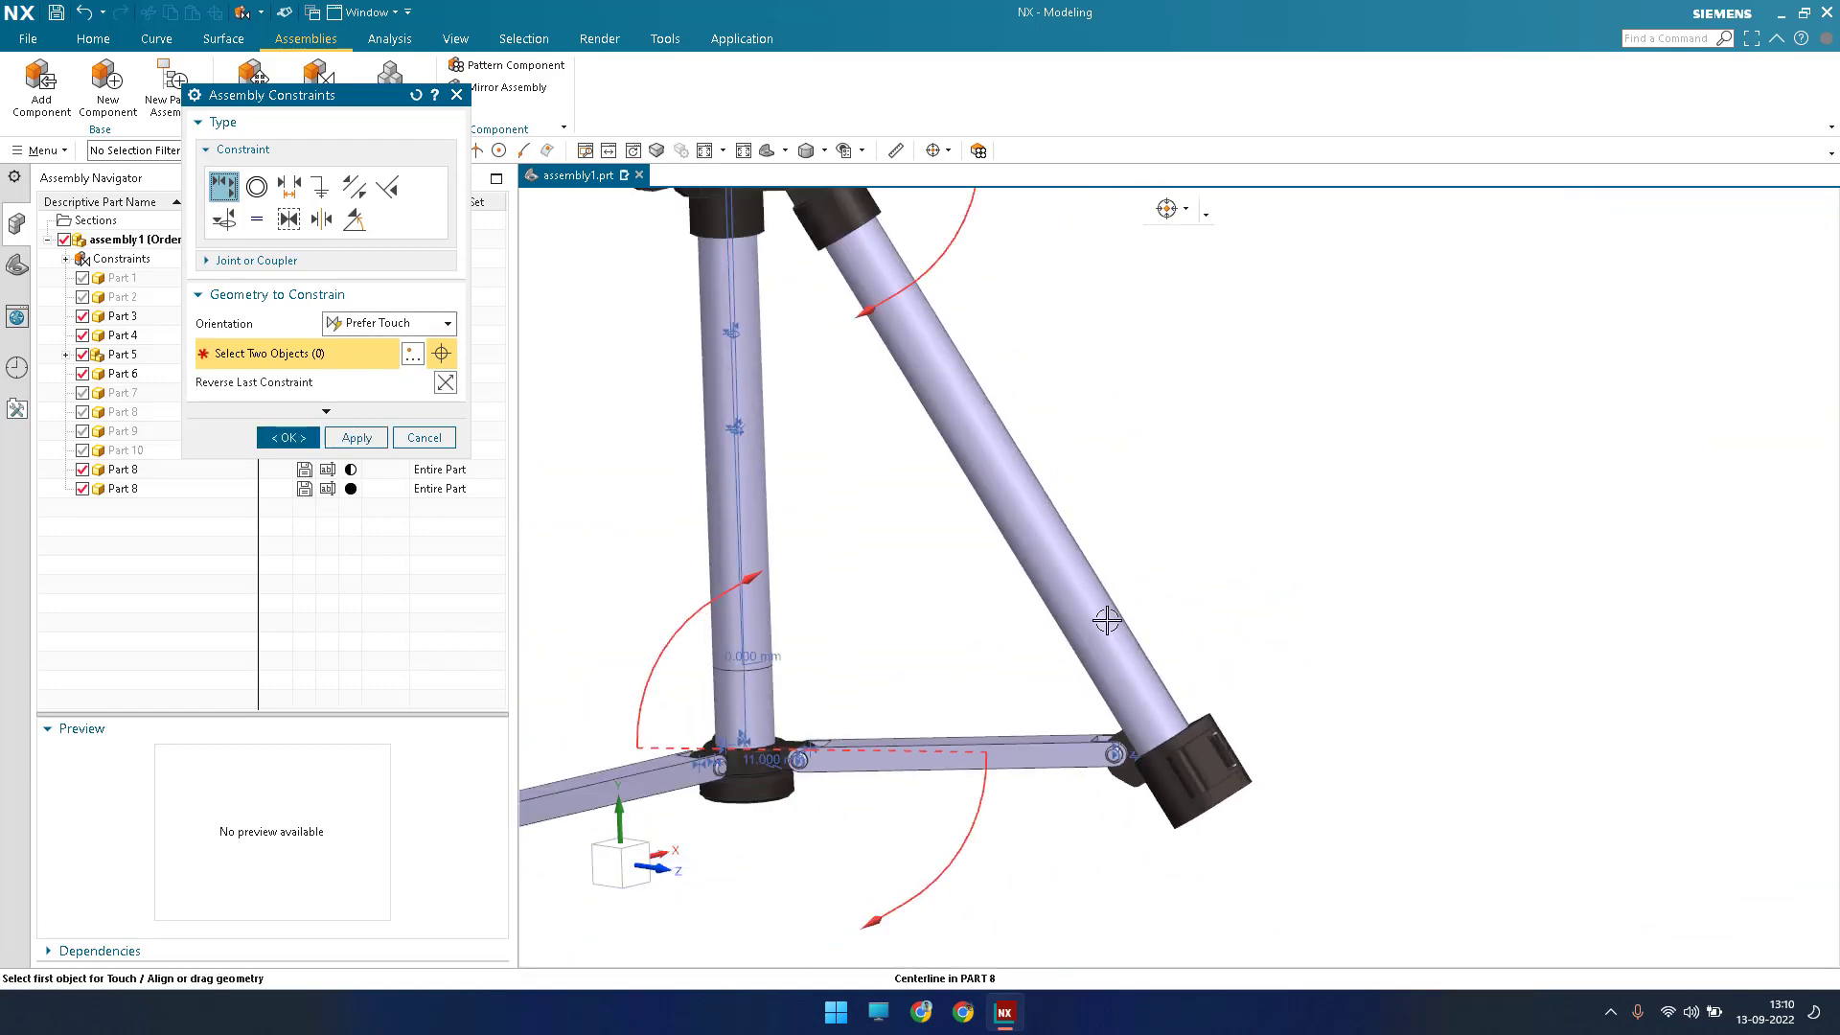
pyautogui.middleClick(642, 522)
pyautogui.scroll(-1, 676, 623)
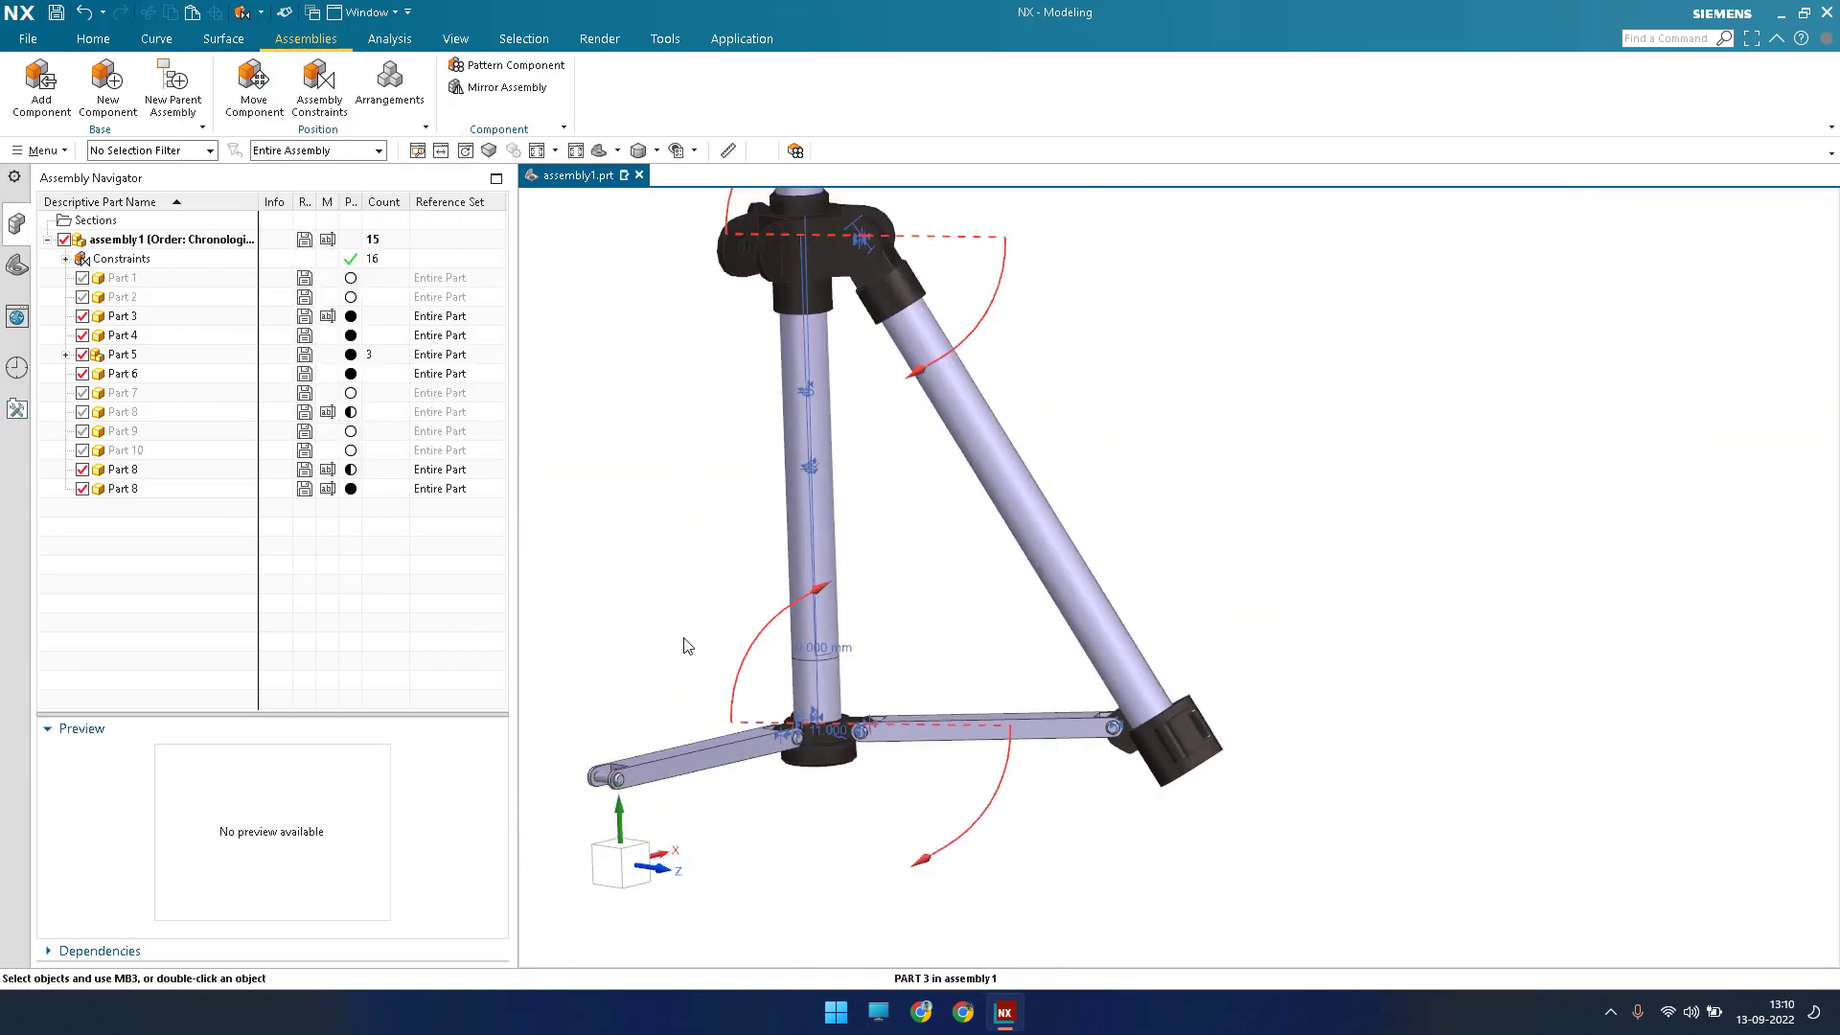
pyautogui.rightClick(683, 646)
pyautogui.click(690, 625)
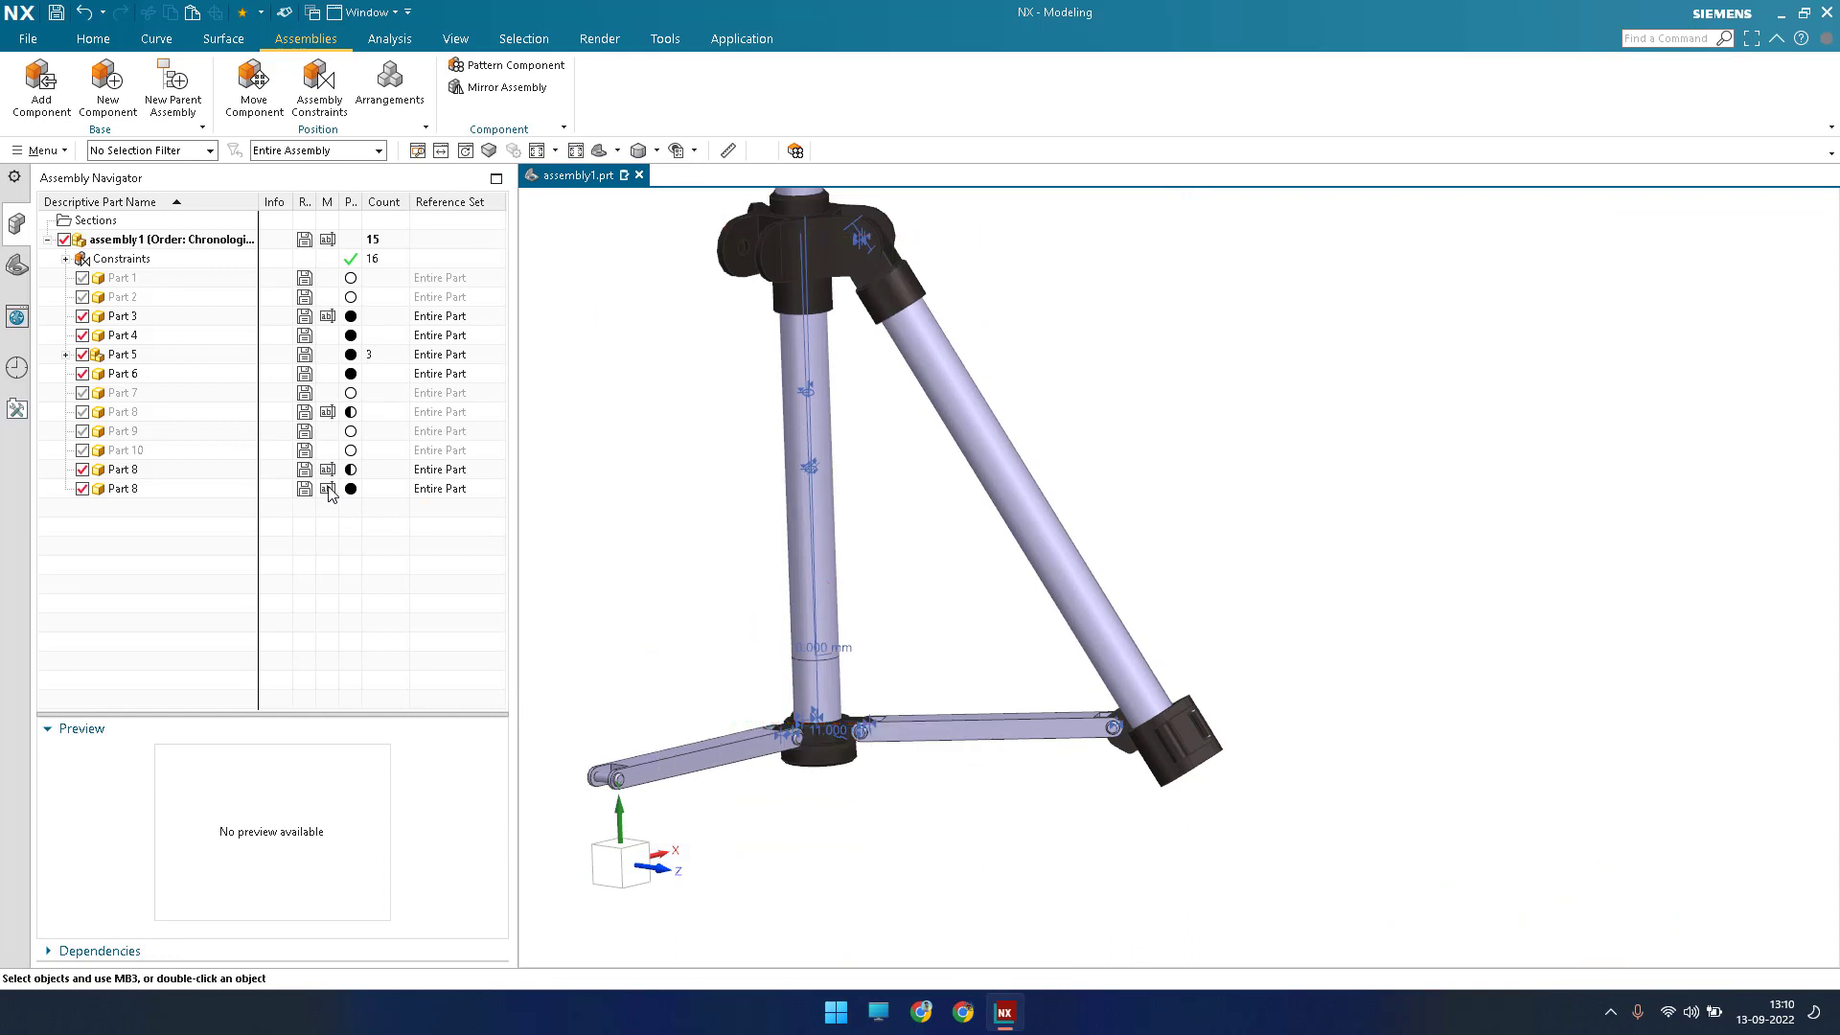
# Inspect the linked Part 3 leg and the Part 8 struts by highlighting each component and viewing the base joints.
pyautogui.scroll(-4, 794, 687)
pyautogui.click(1065, 646)
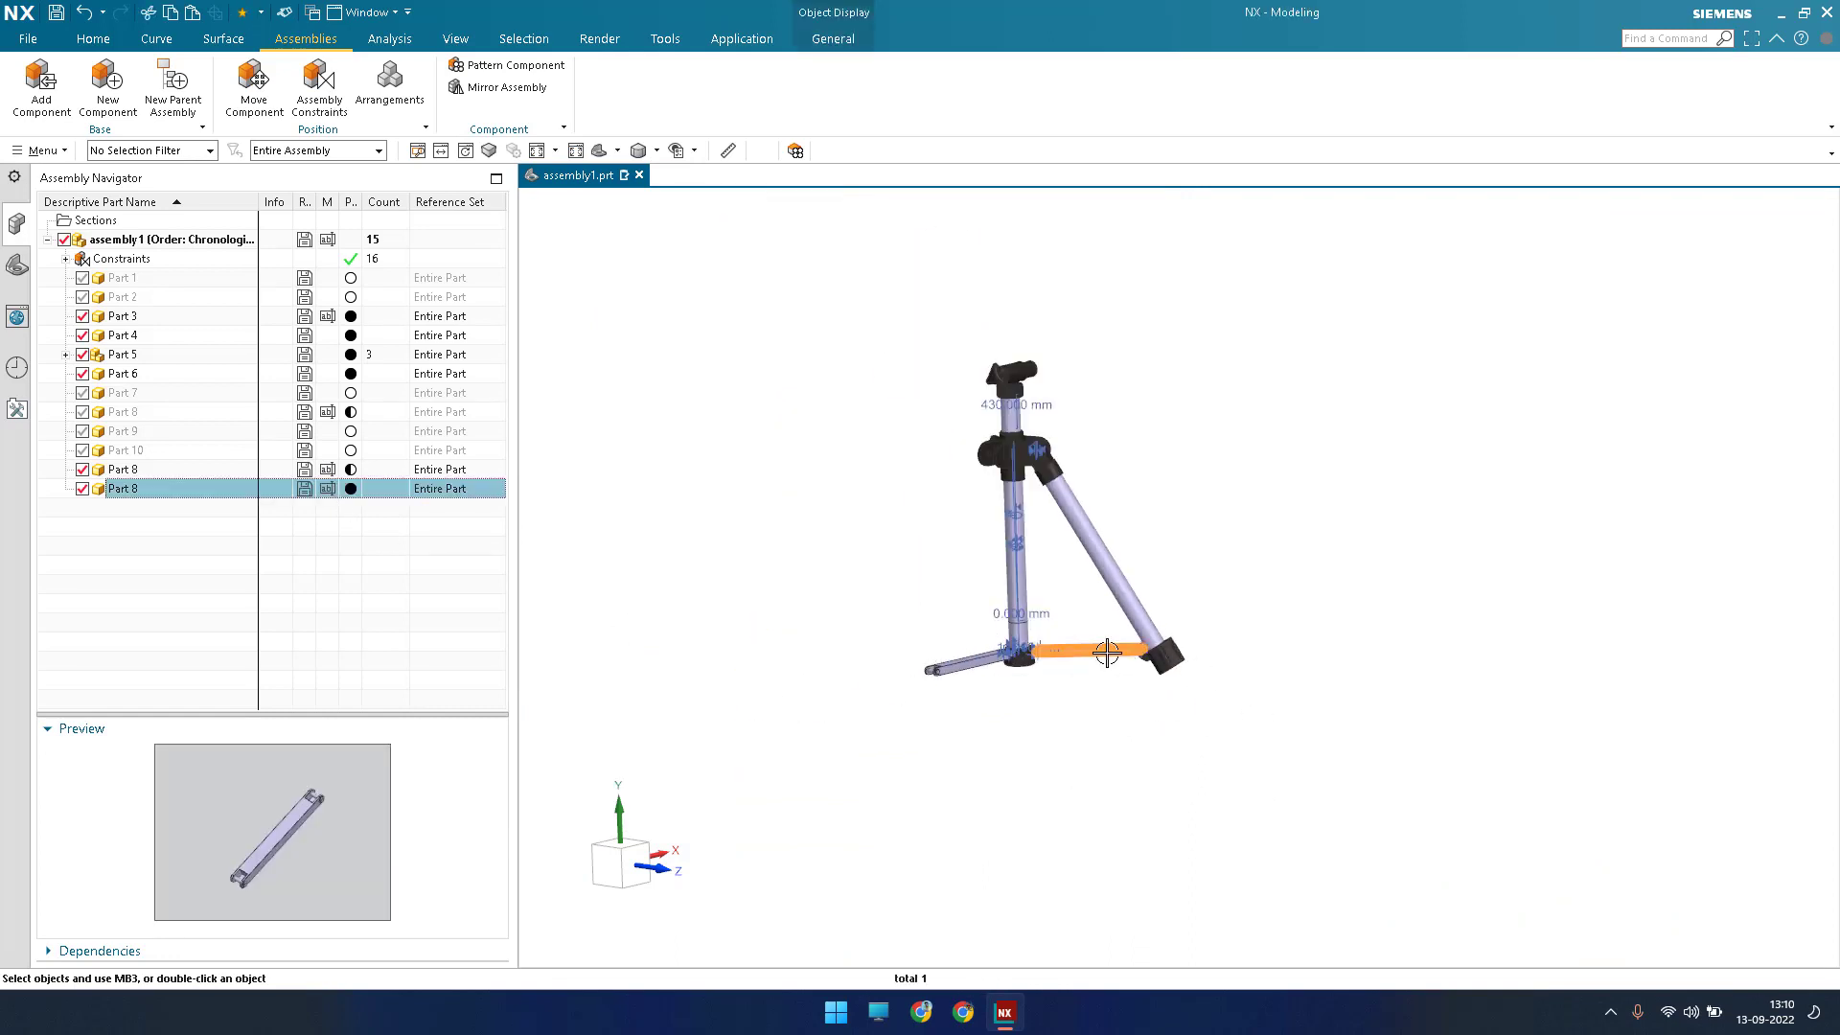
pyautogui.scroll(3, 1103, 649)
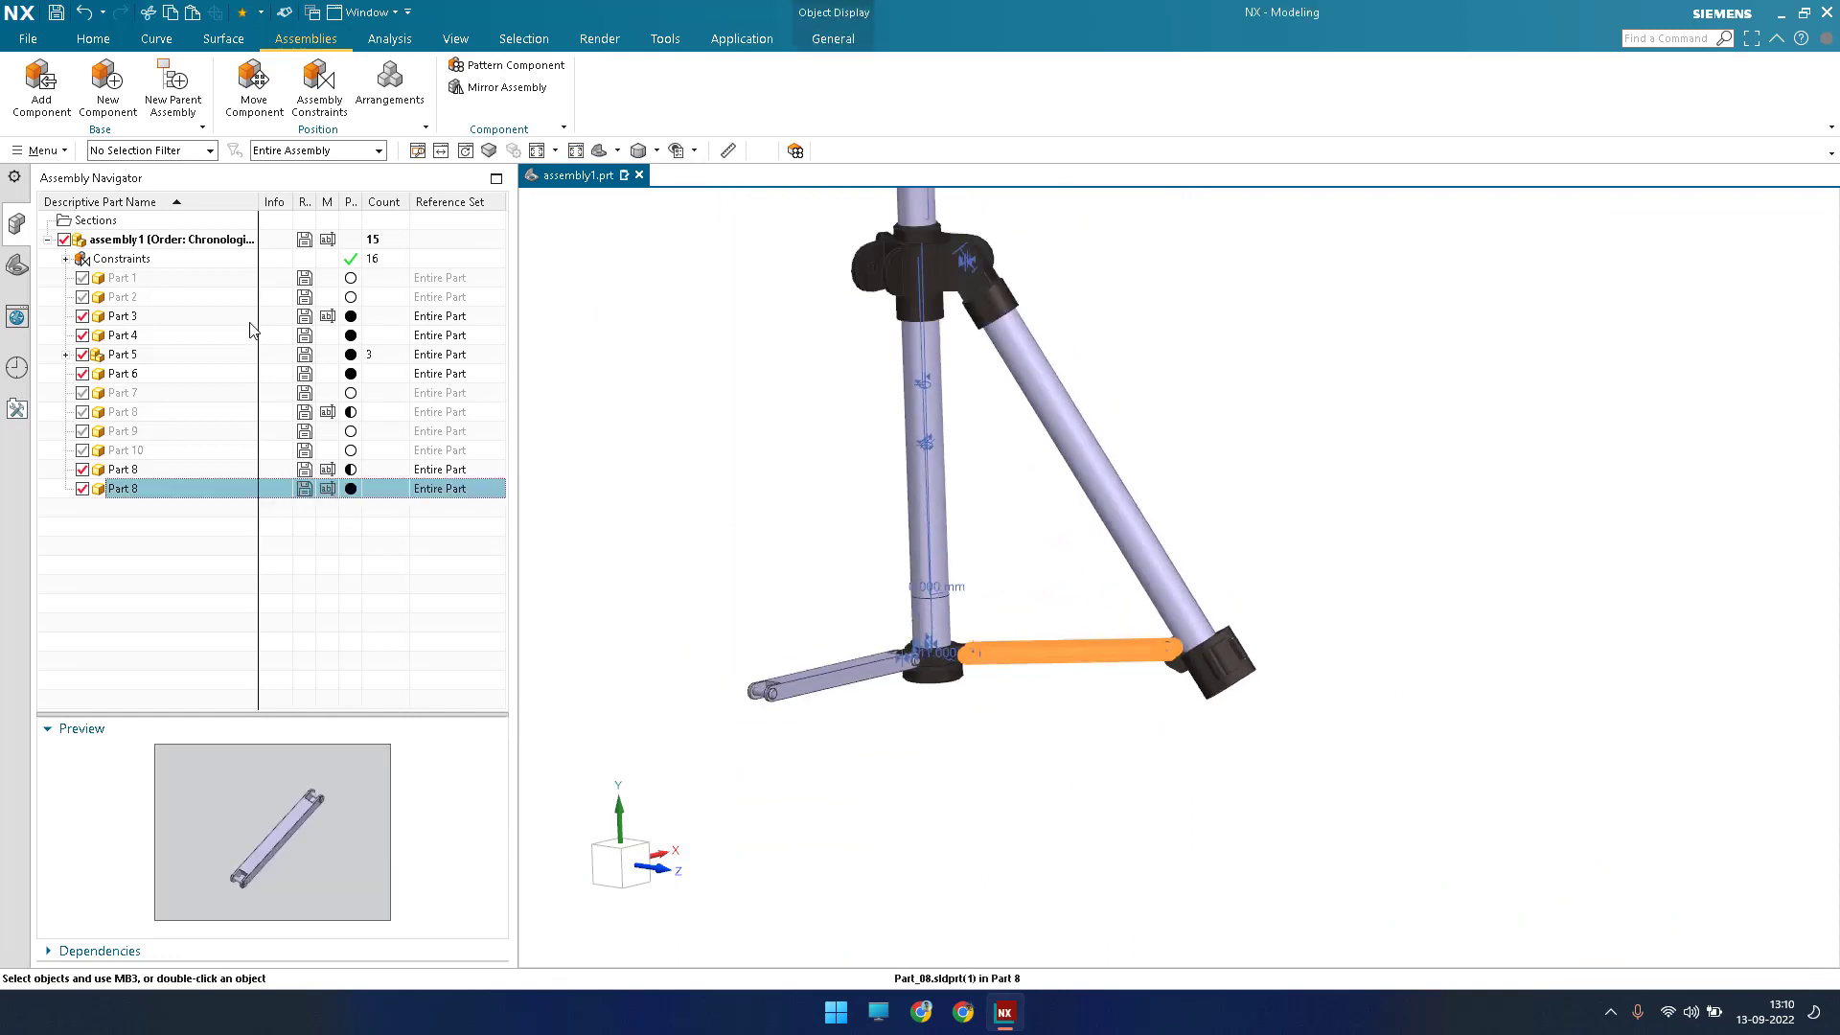
pyautogui.click(1059, 398)
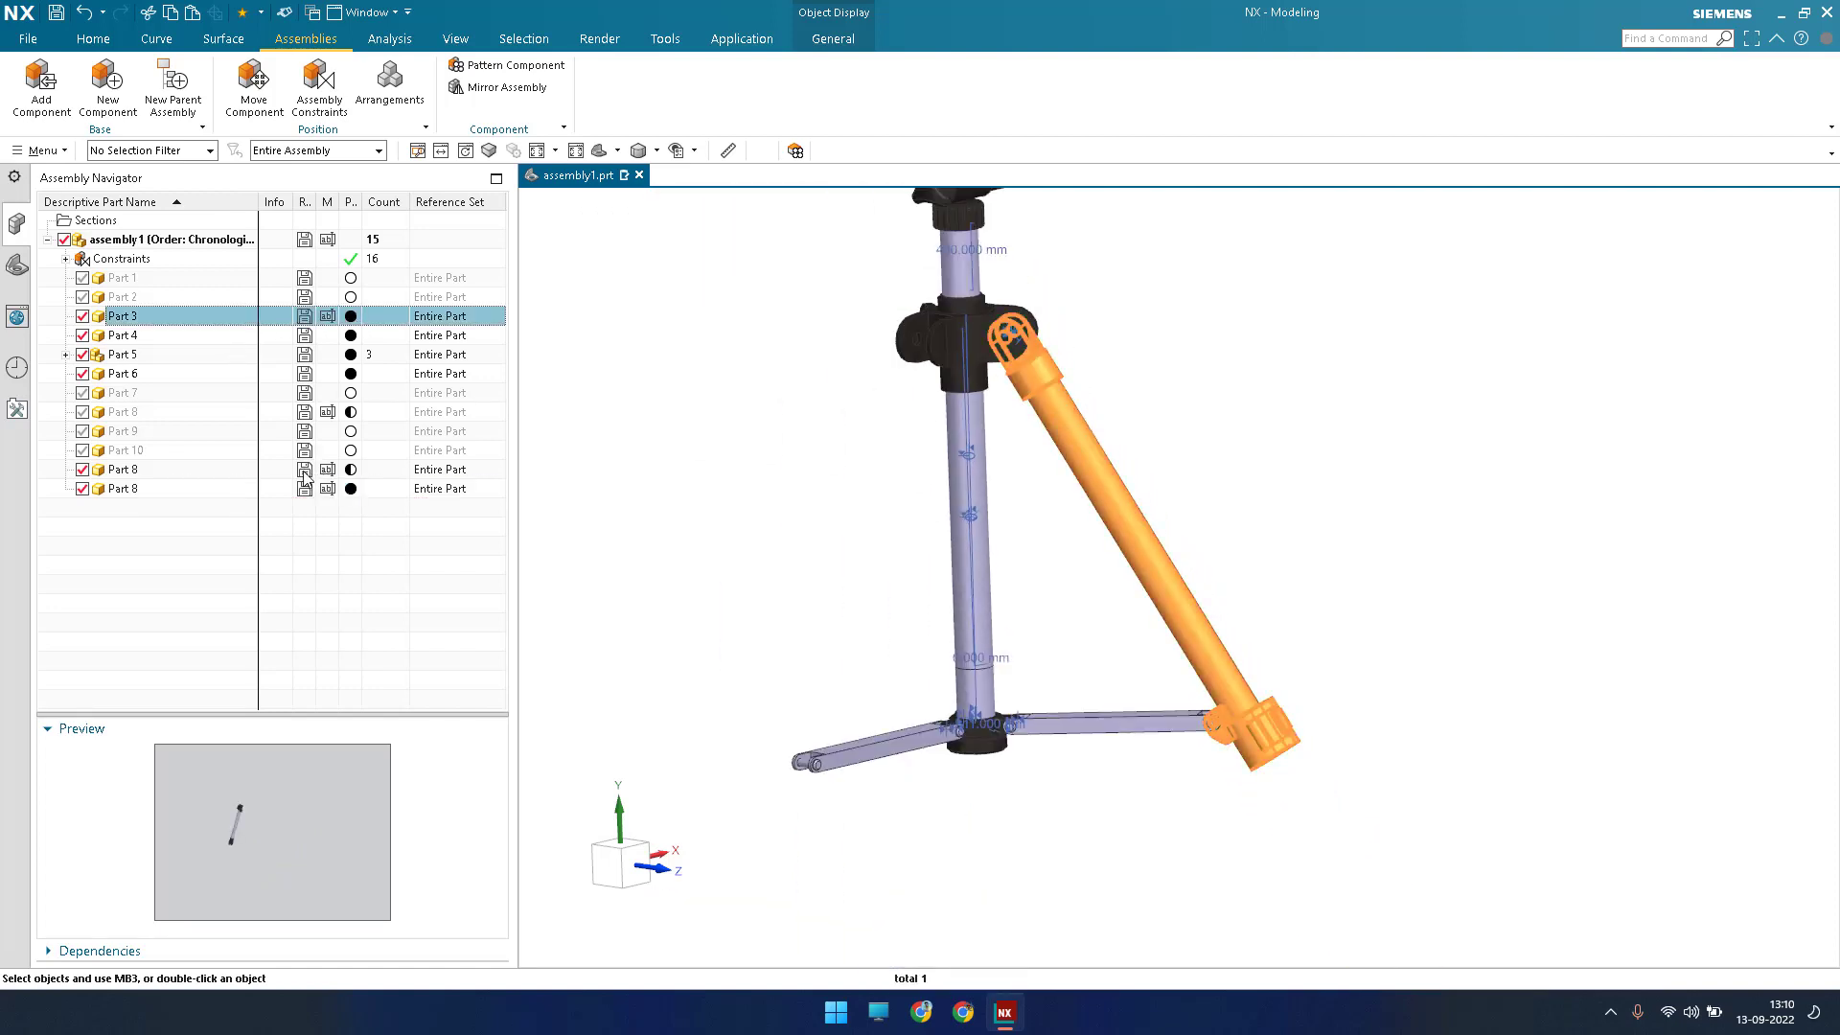
pyautogui.click(836, 734)
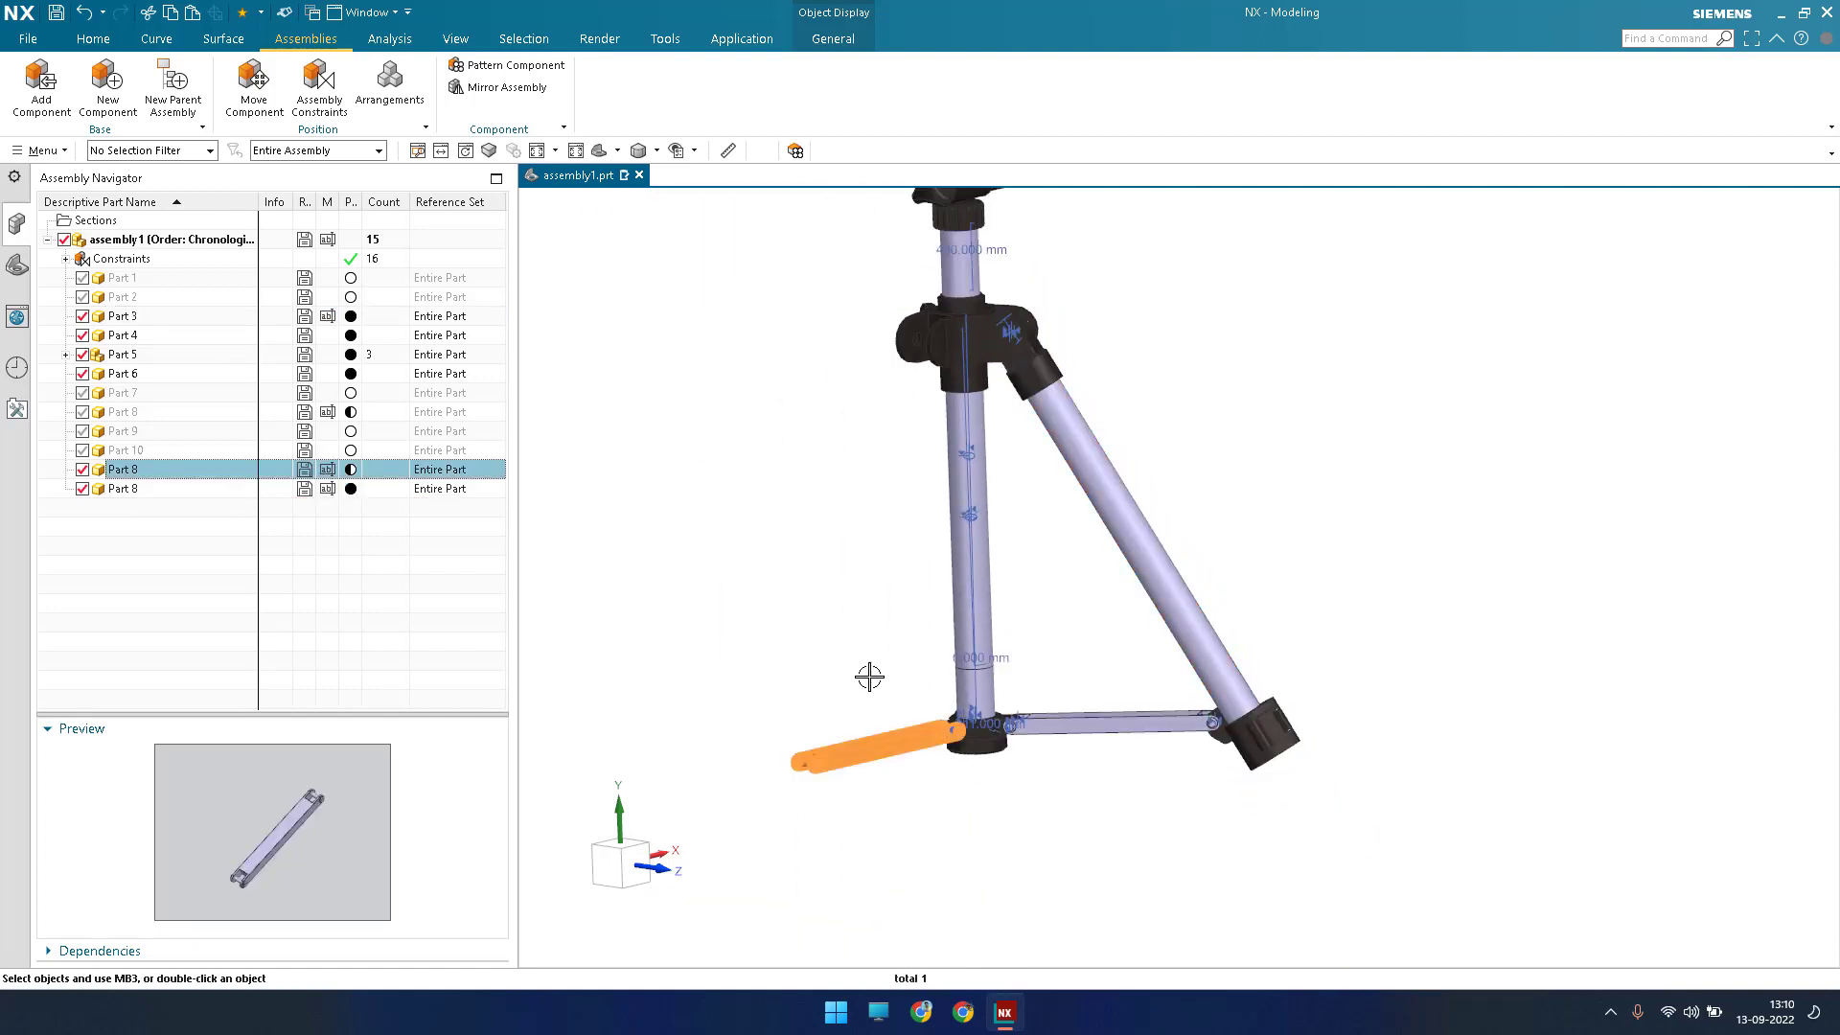
pyautogui.moveTo(869, 676); pyautogui.dragTo(958, 719, button='middle')
pyautogui.scroll(5, 824, 687)
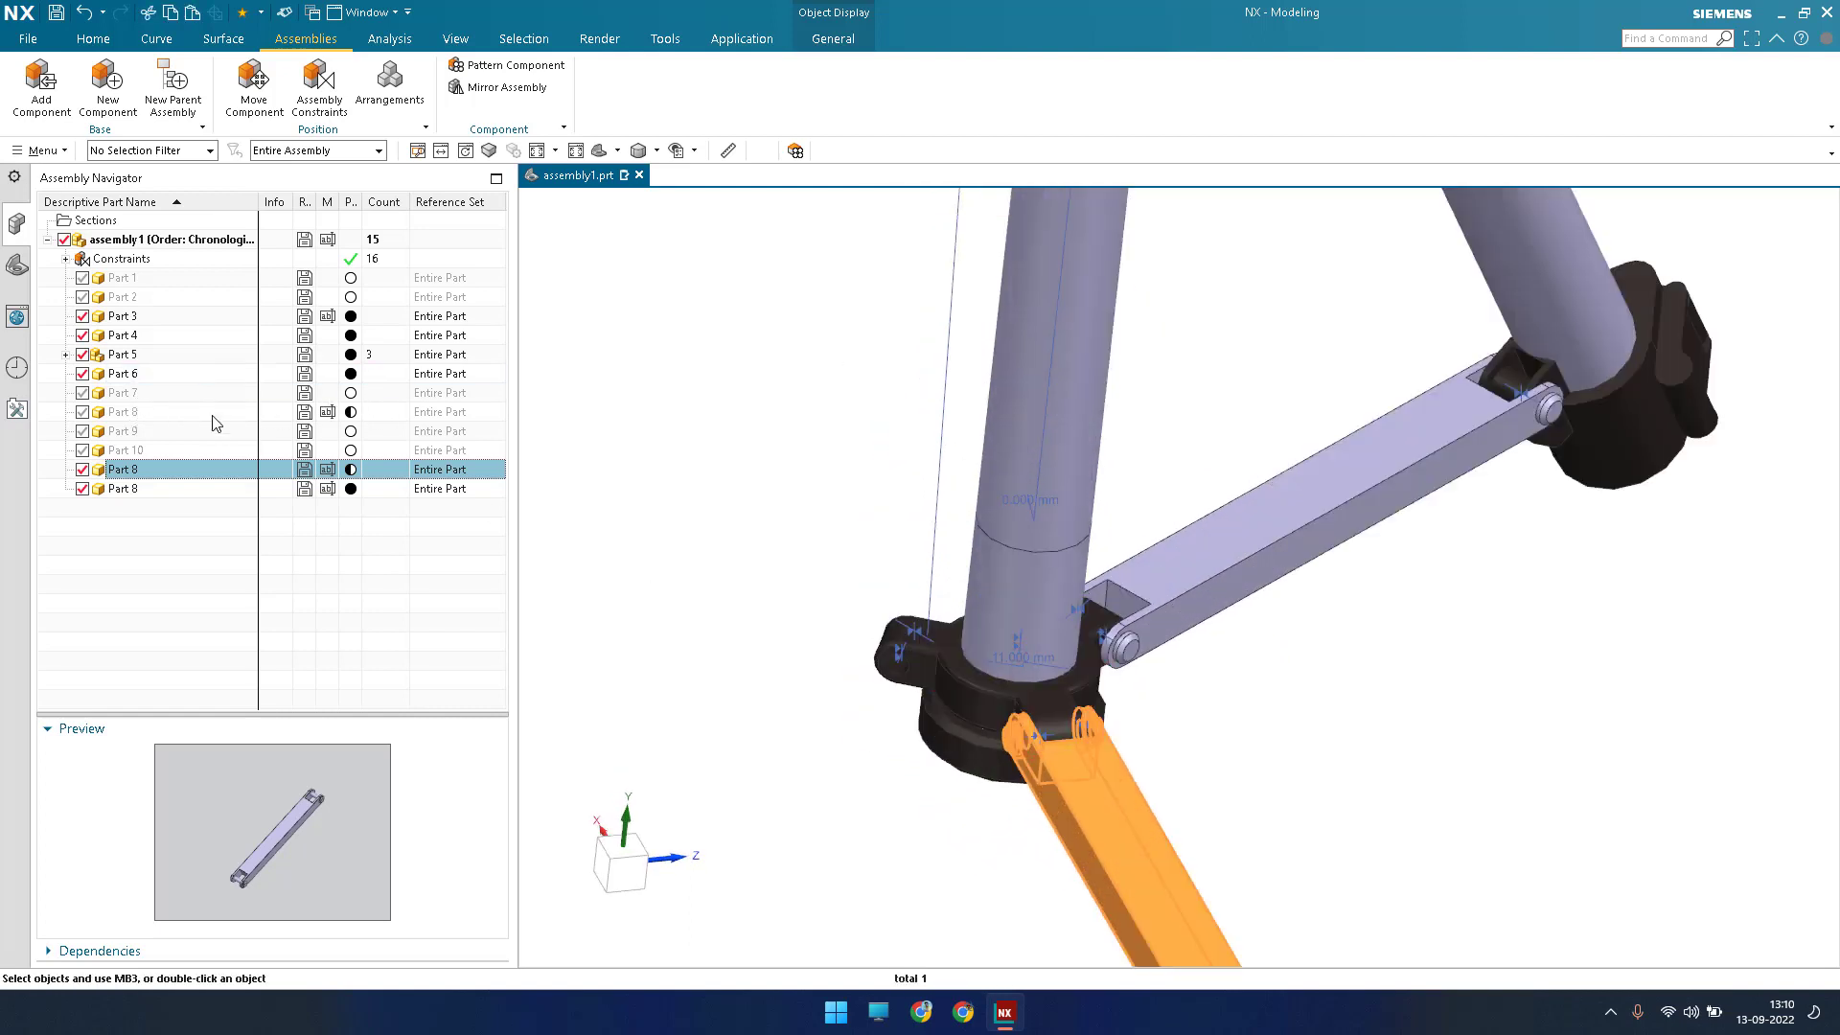
# Show the hidden third Part 8 strut and check its position around the base hub.
pyautogui.click(81, 414)
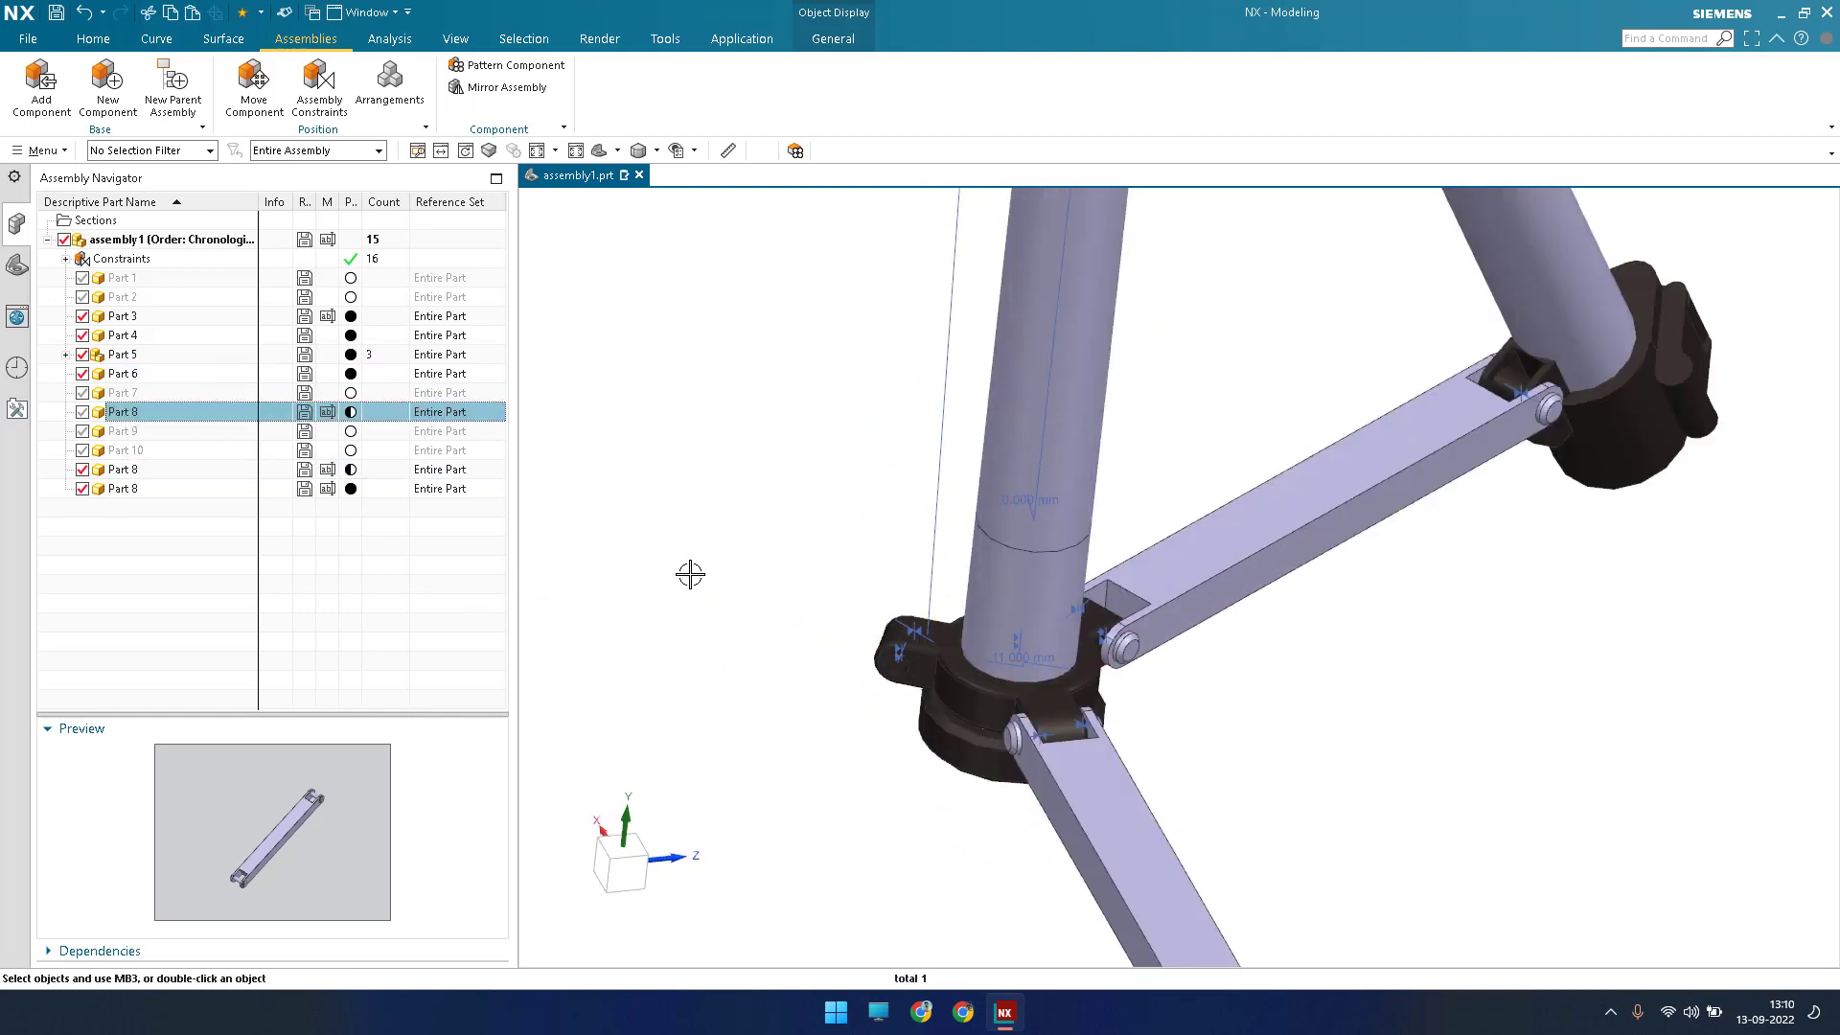
pyautogui.click(82, 411)
pyautogui.scroll(-3, 1199, 502)
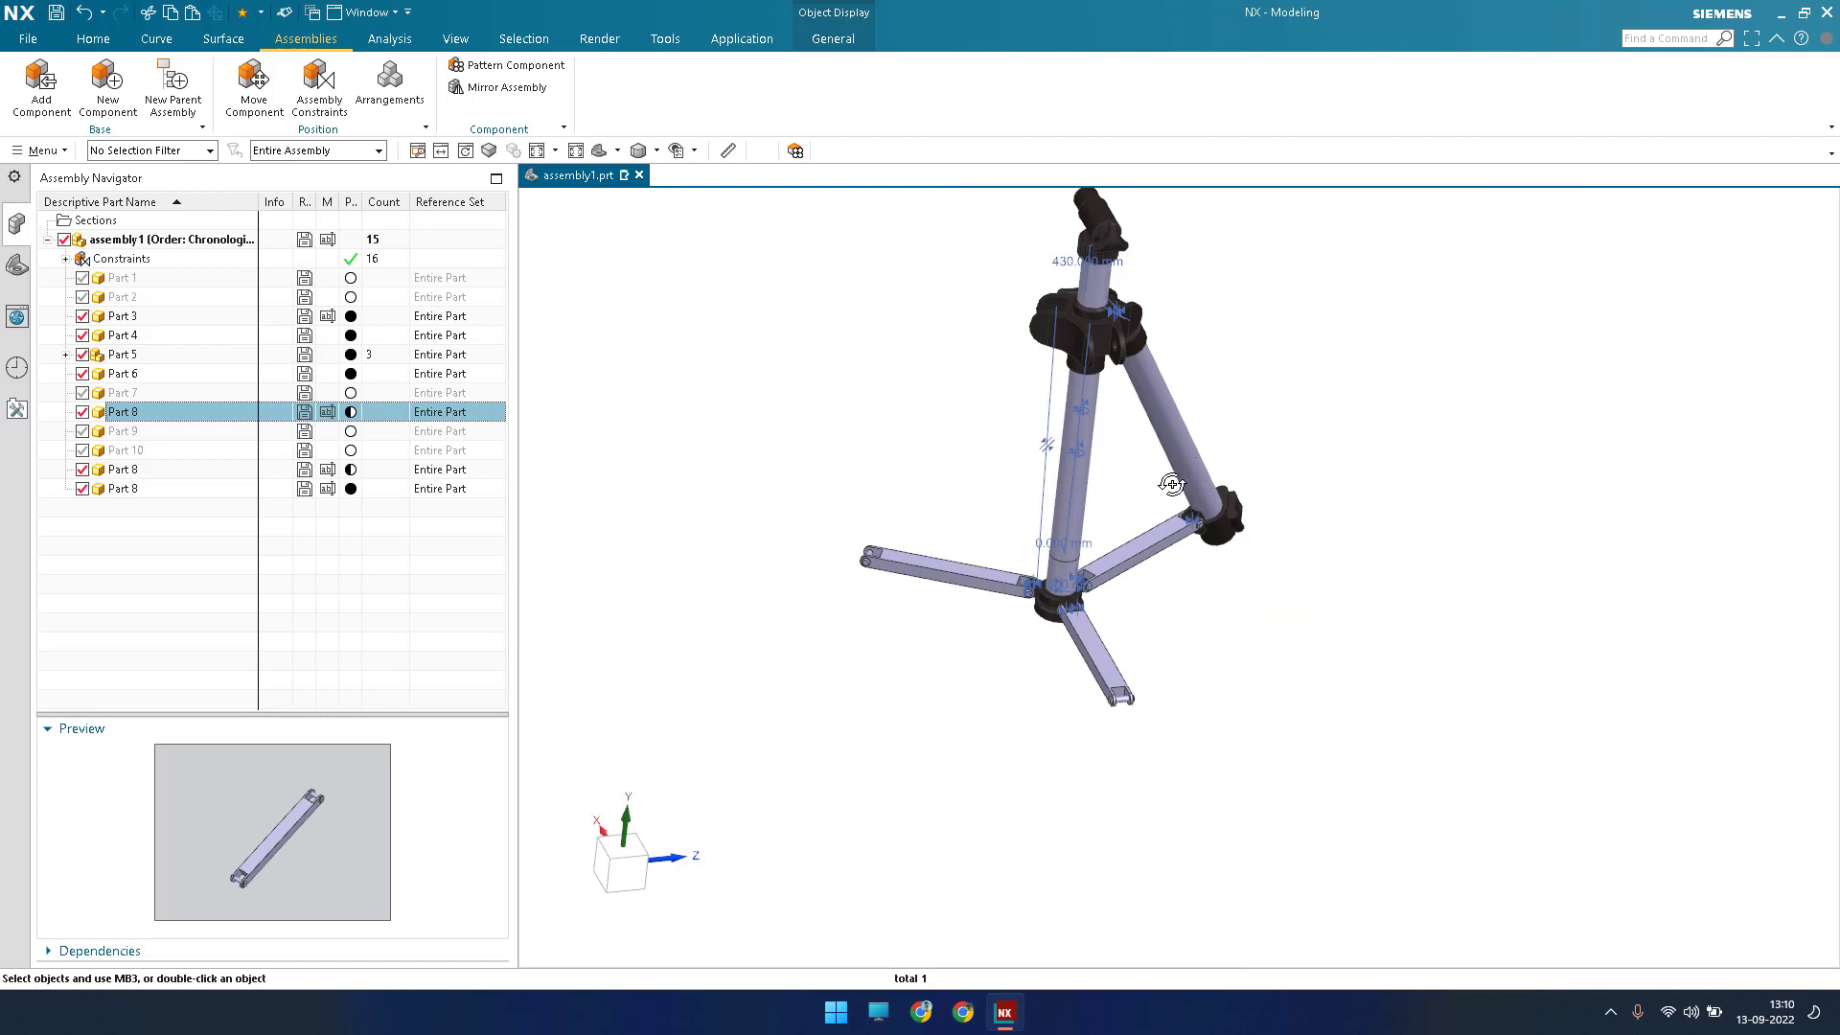
pyautogui.scroll(4, 1172, 484)
pyautogui.moveTo(1216, 470); pyautogui.dragTo(1159, 446, button='middle')
pyautogui.scroll(-4, 1163, 465)
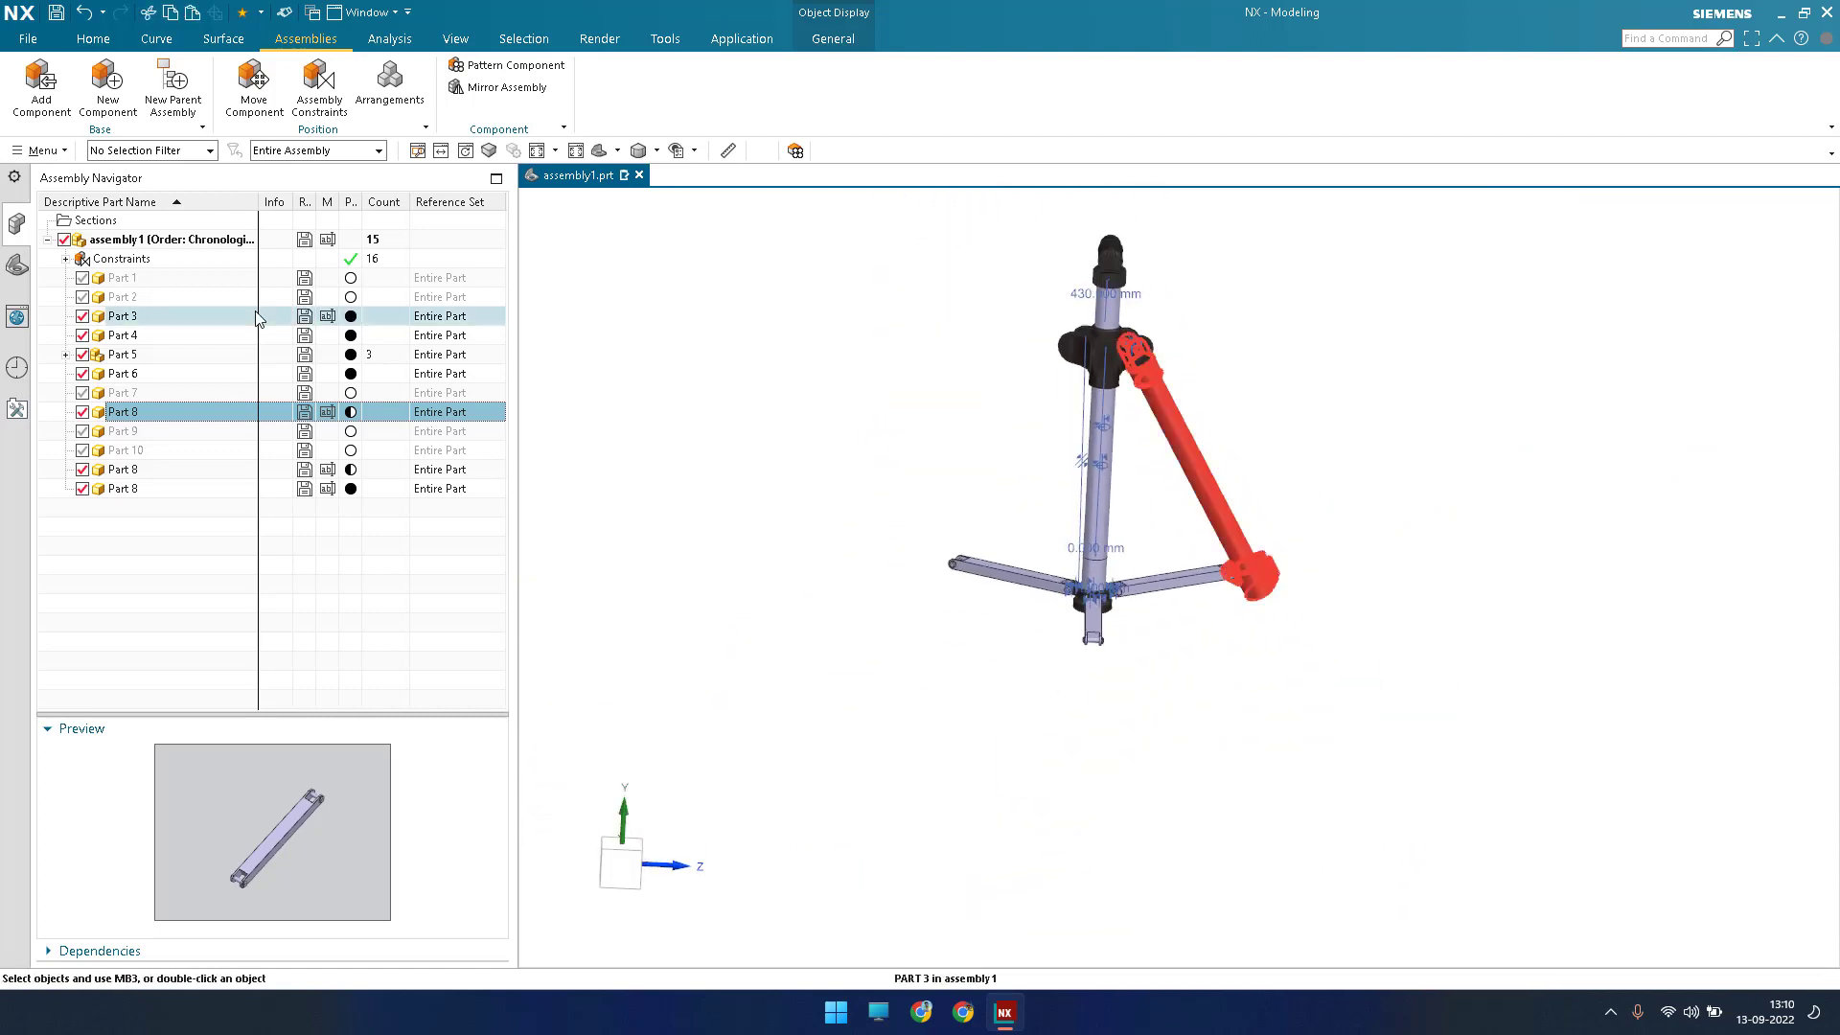
# Copy the Part 3 leg and paste two further instances into the assembly.
pyautogui.click(255, 318)
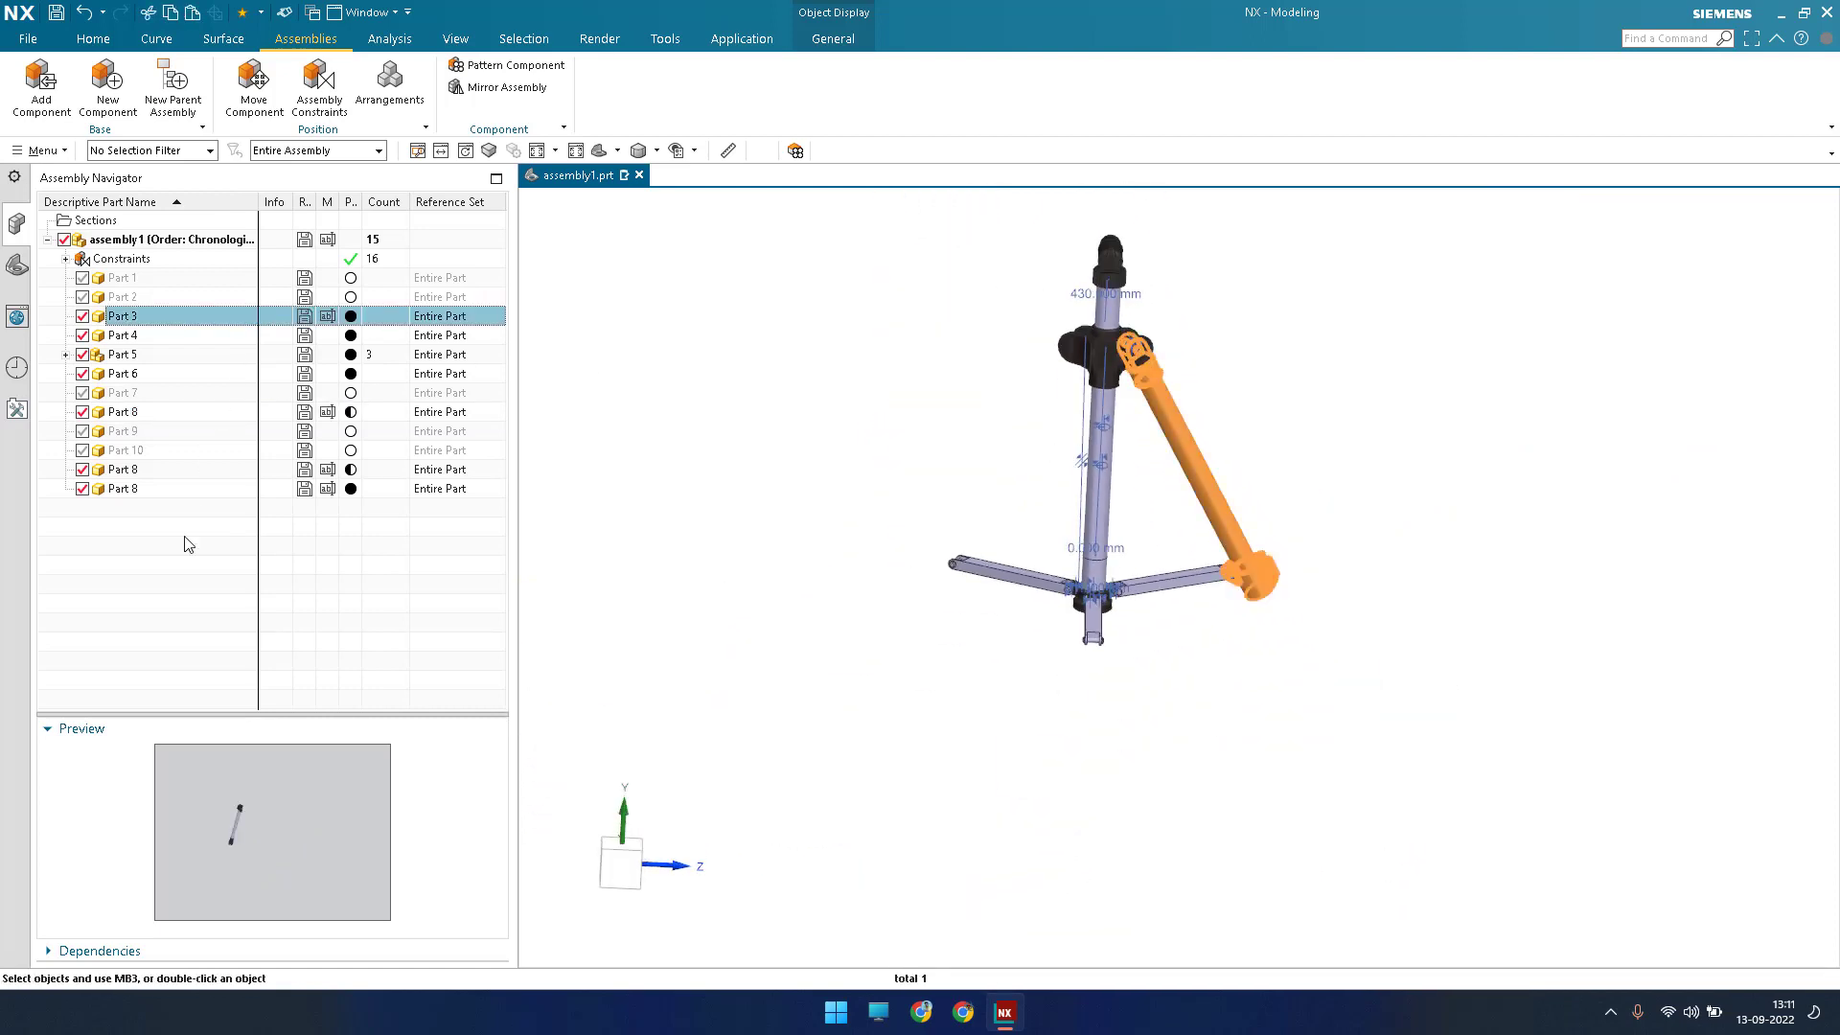
pyautogui.click(183, 546)
pyautogui.hotkey('ctrl', 'v')
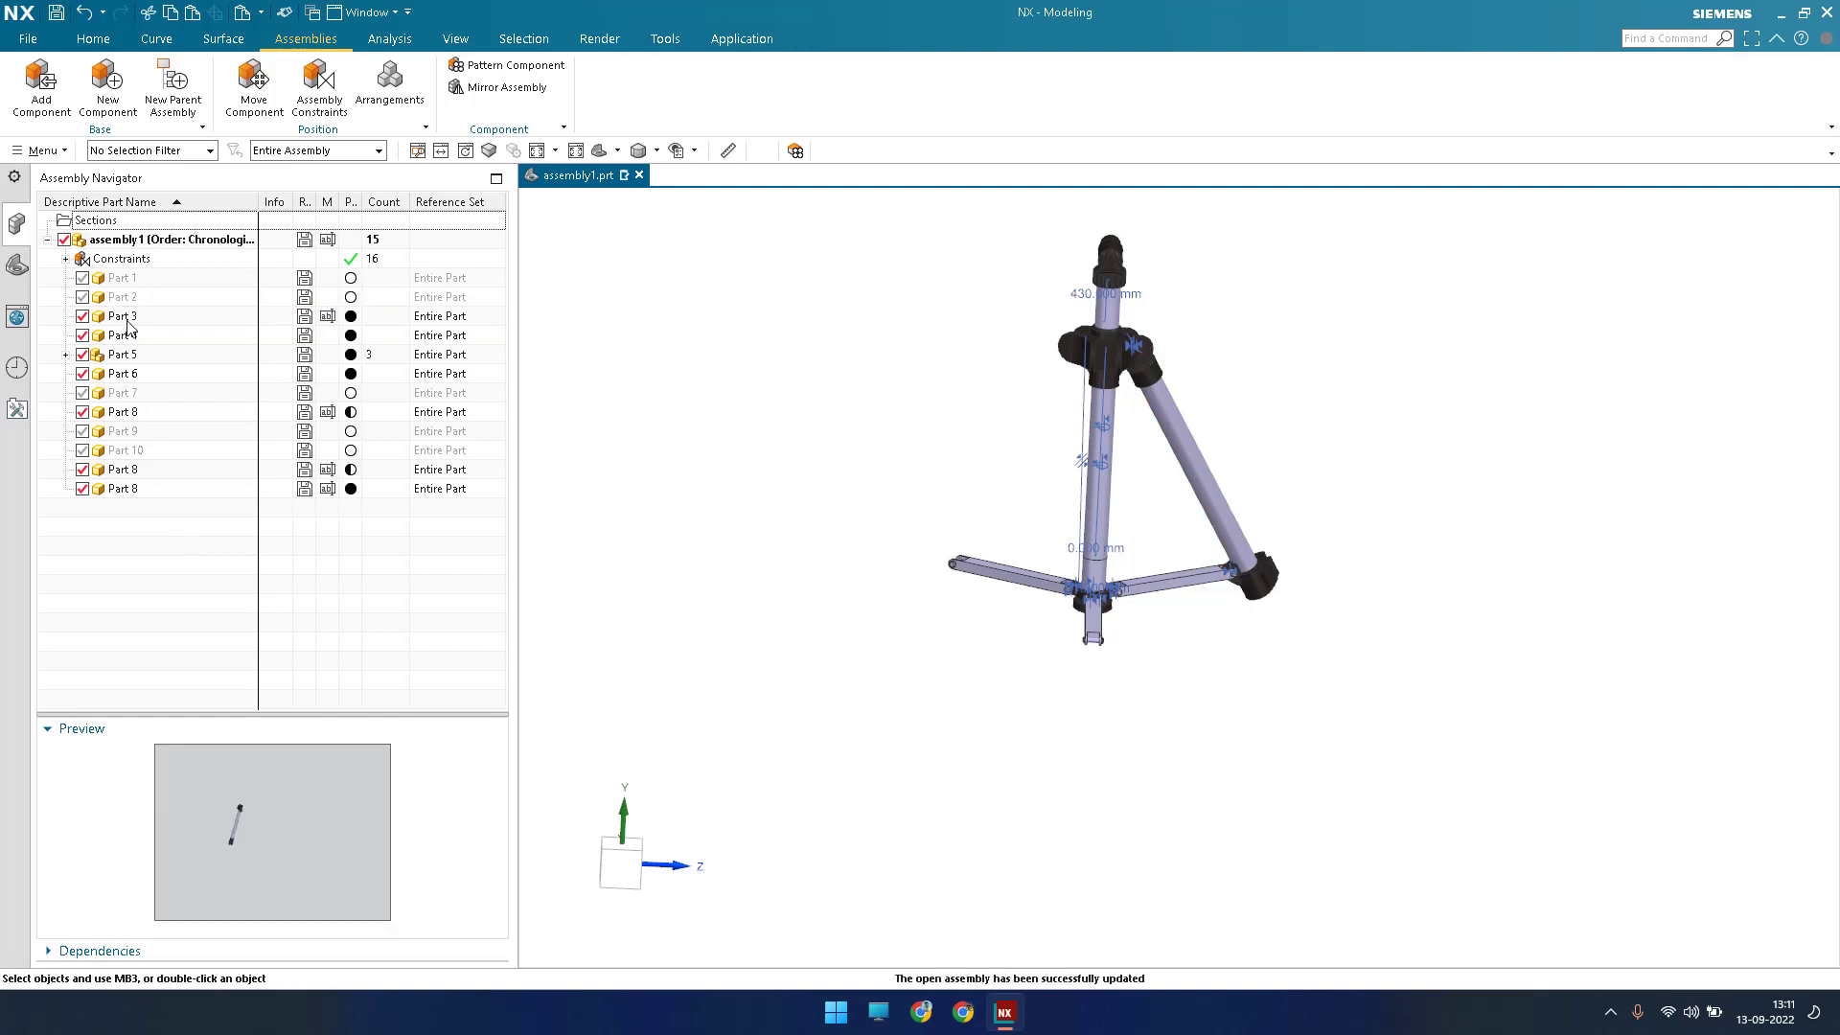
pyautogui.hotkey('ctrl', 'v')
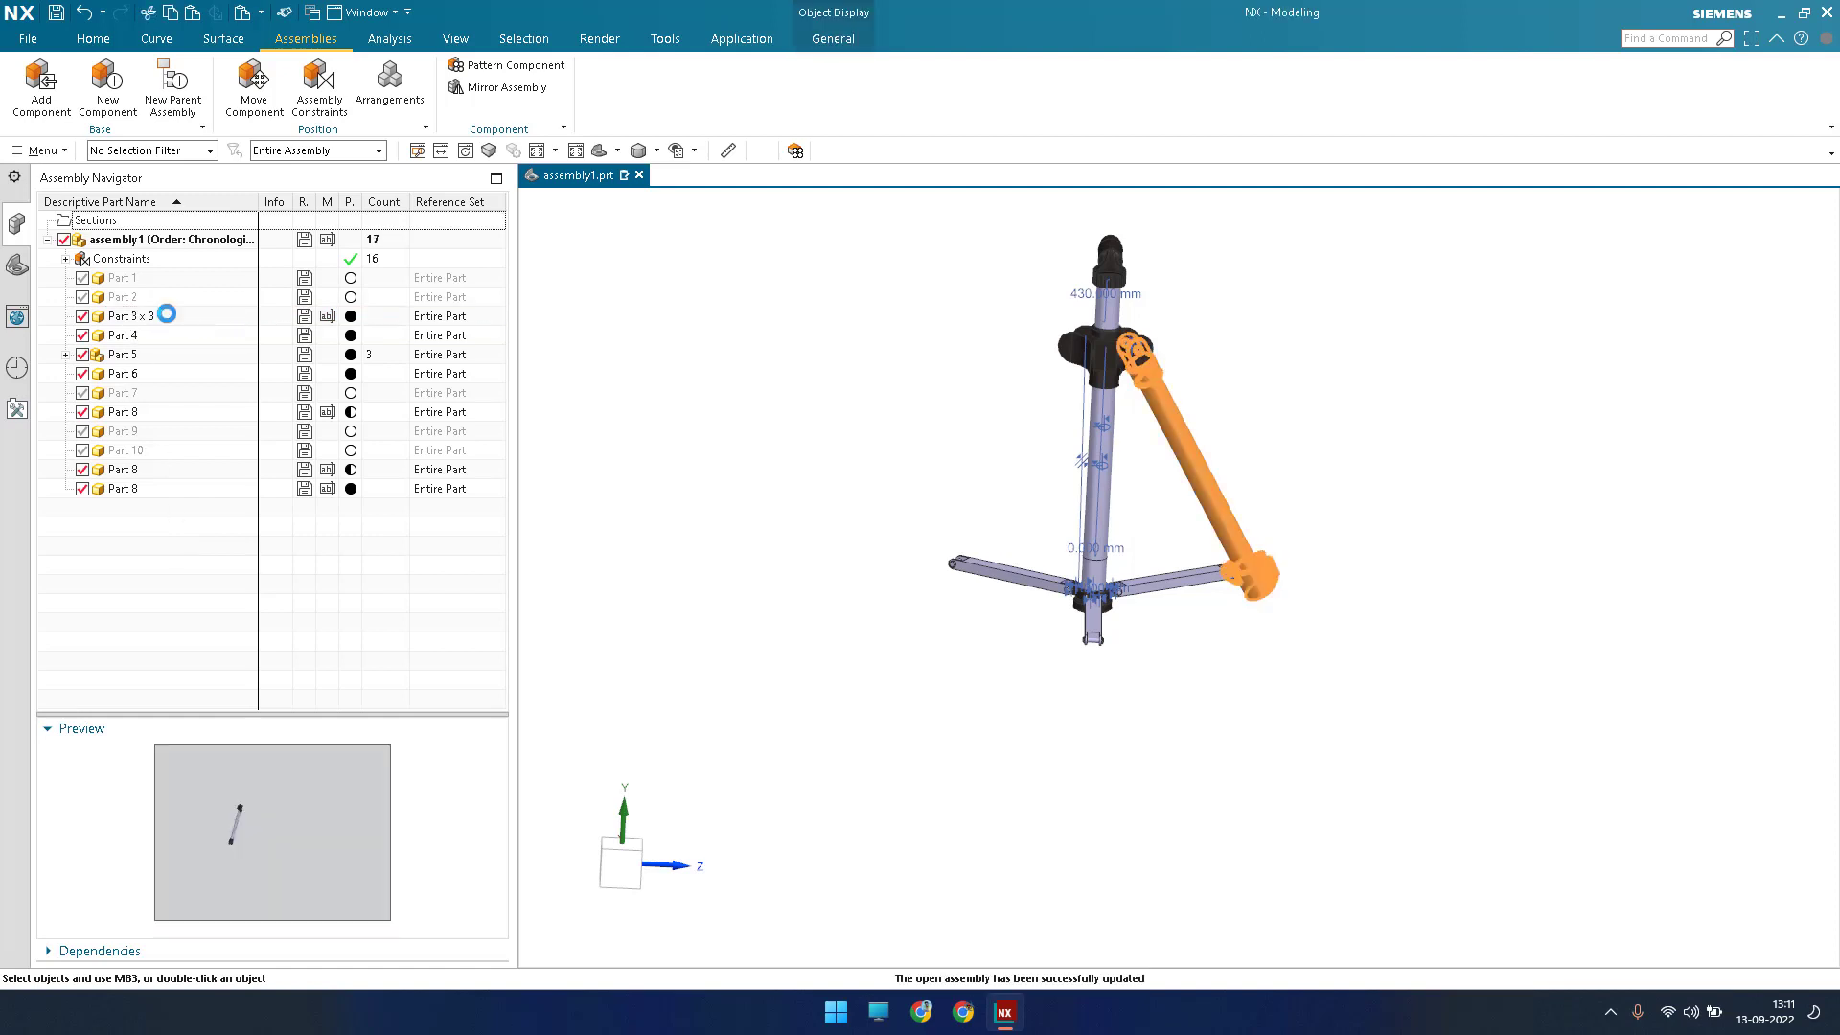
# Unpack the grouped Part 3 instances into separate components in the assembly tree.
pyautogui.click(166, 314)
pyautogui.rightClick(172, 315)
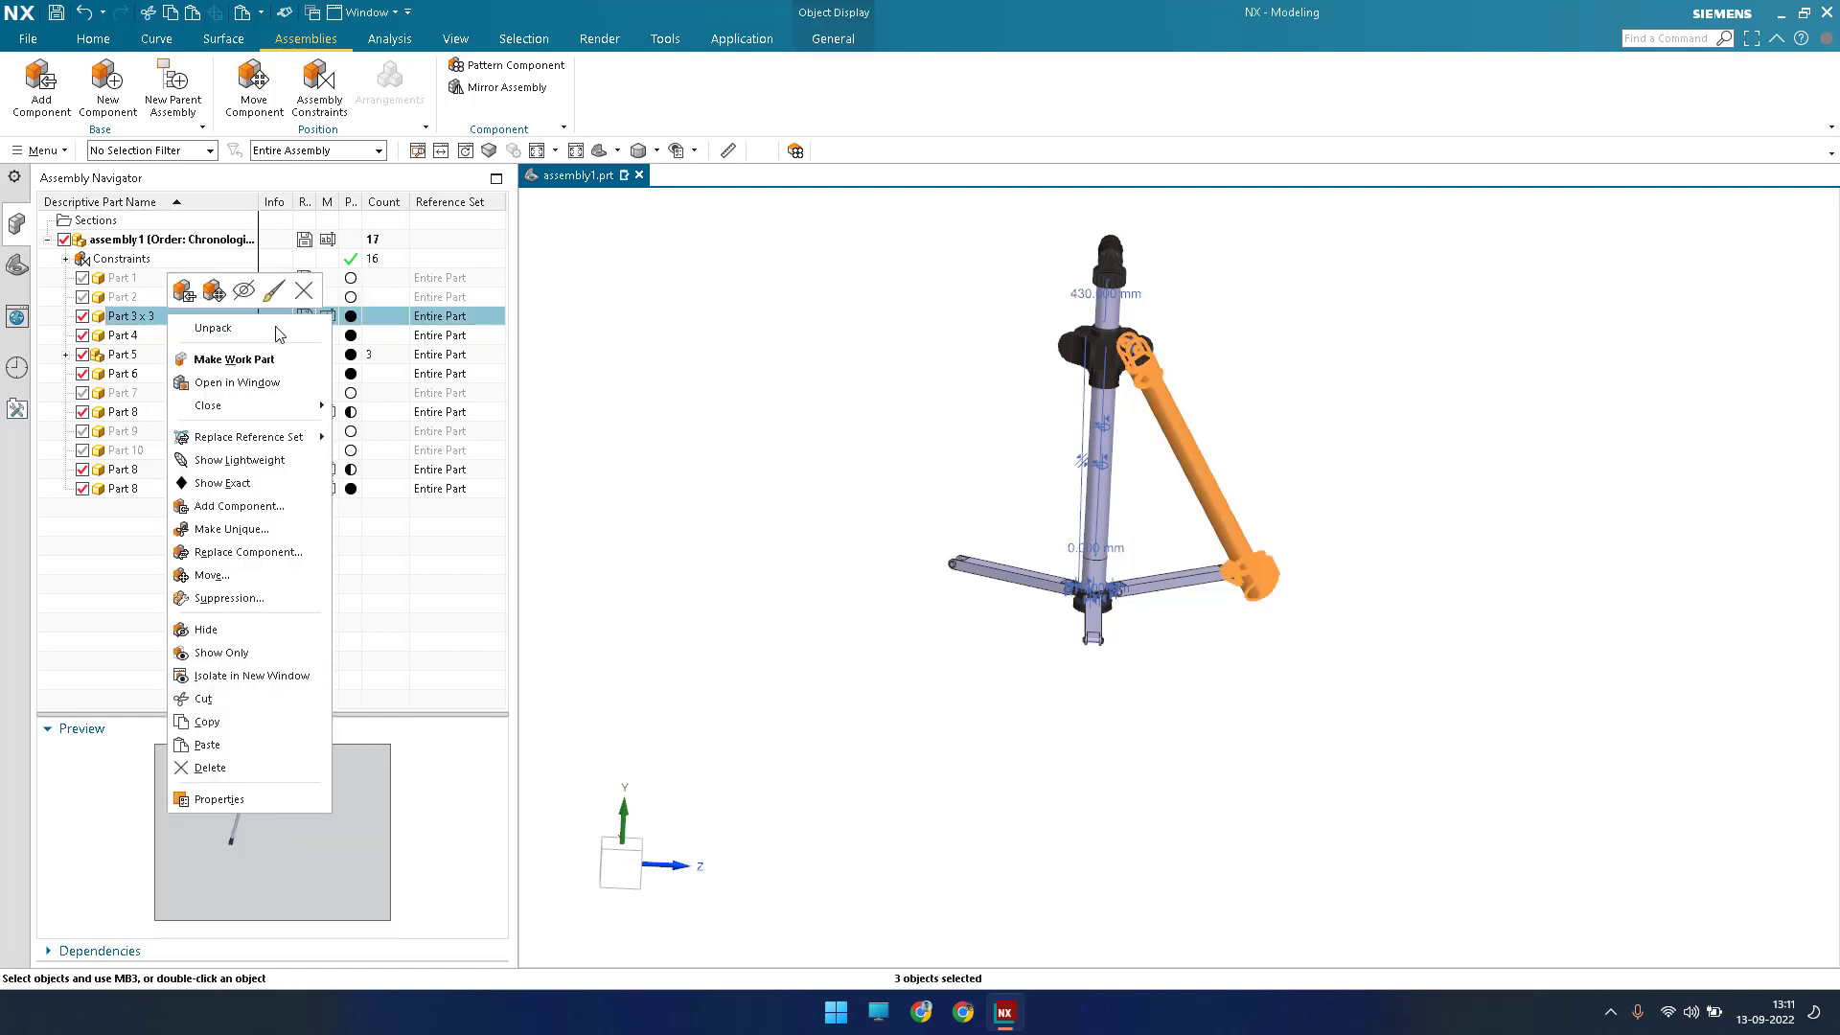
# Unpack the grouped Part 3 x 3 entry into separate components and select the two additional Part 3 instances.
pyautogui.click(331, 322)
pyautogui.click(337, 321)
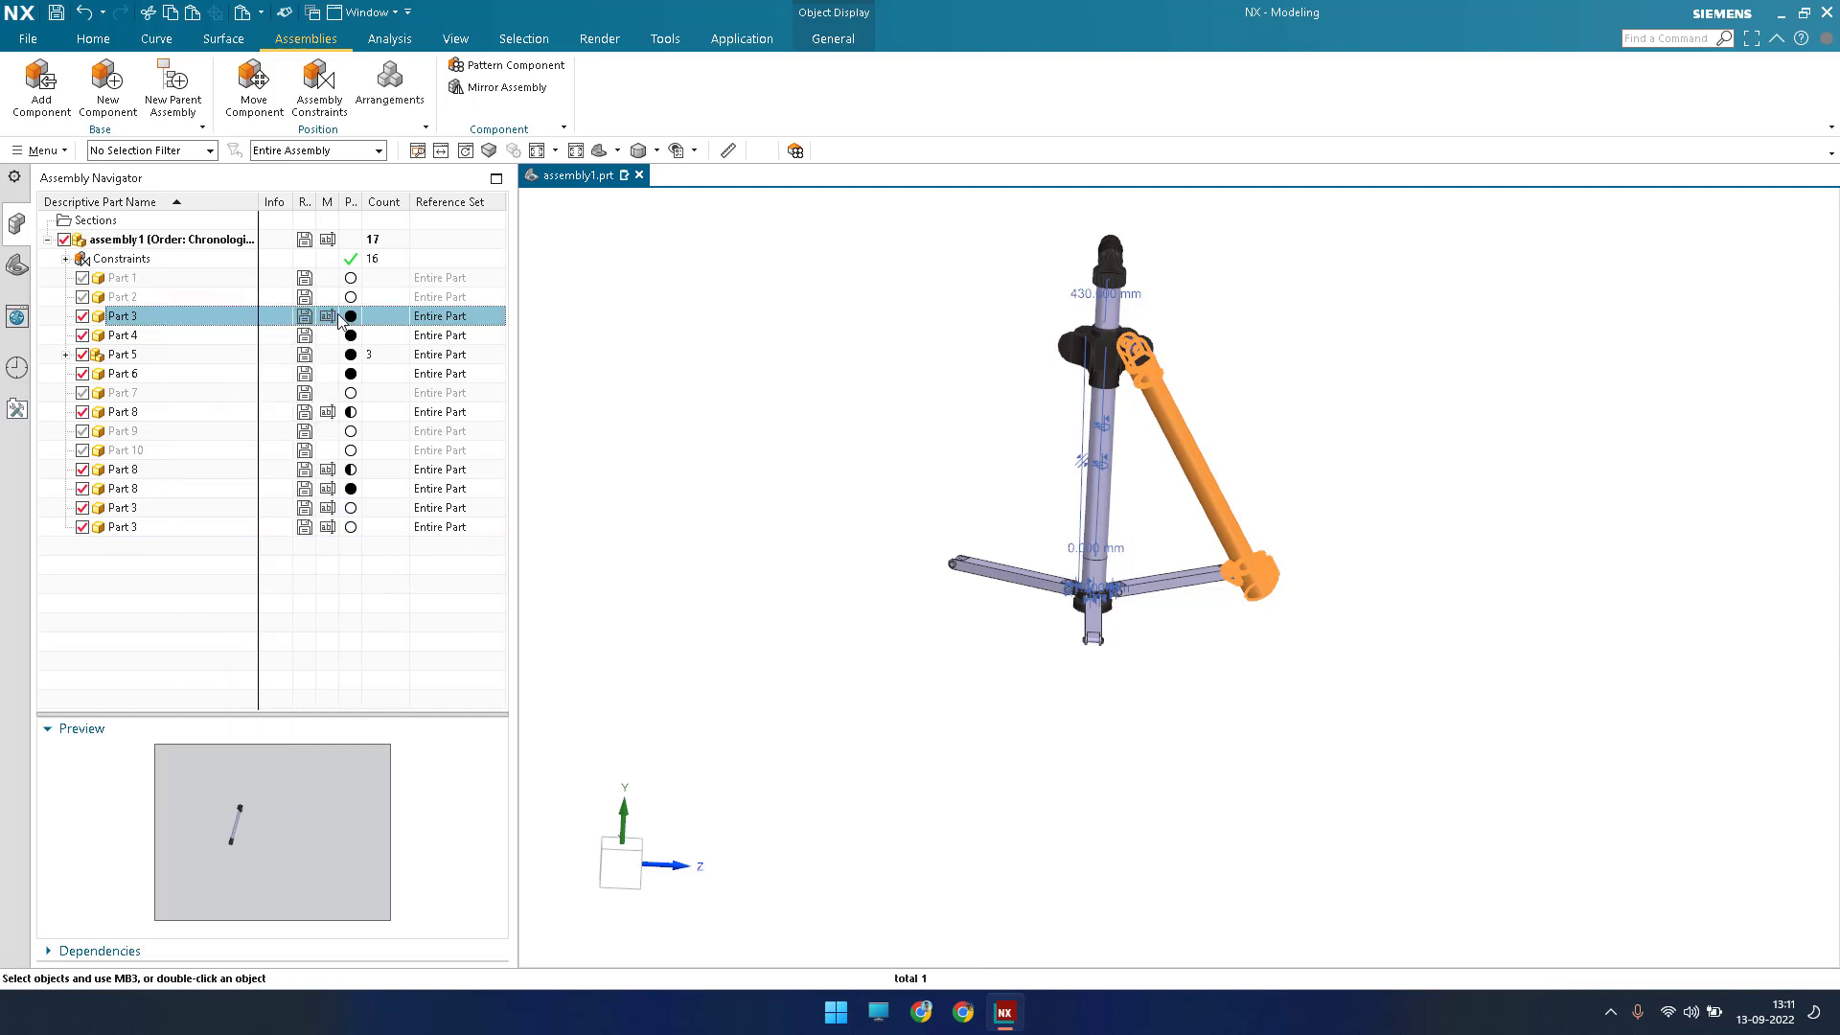
pyautogui.click(157, 510)
pyautogui.keyDown('ctrl'); pyautogui.click(156, 527); pyautogui.keyUp('ctrl')
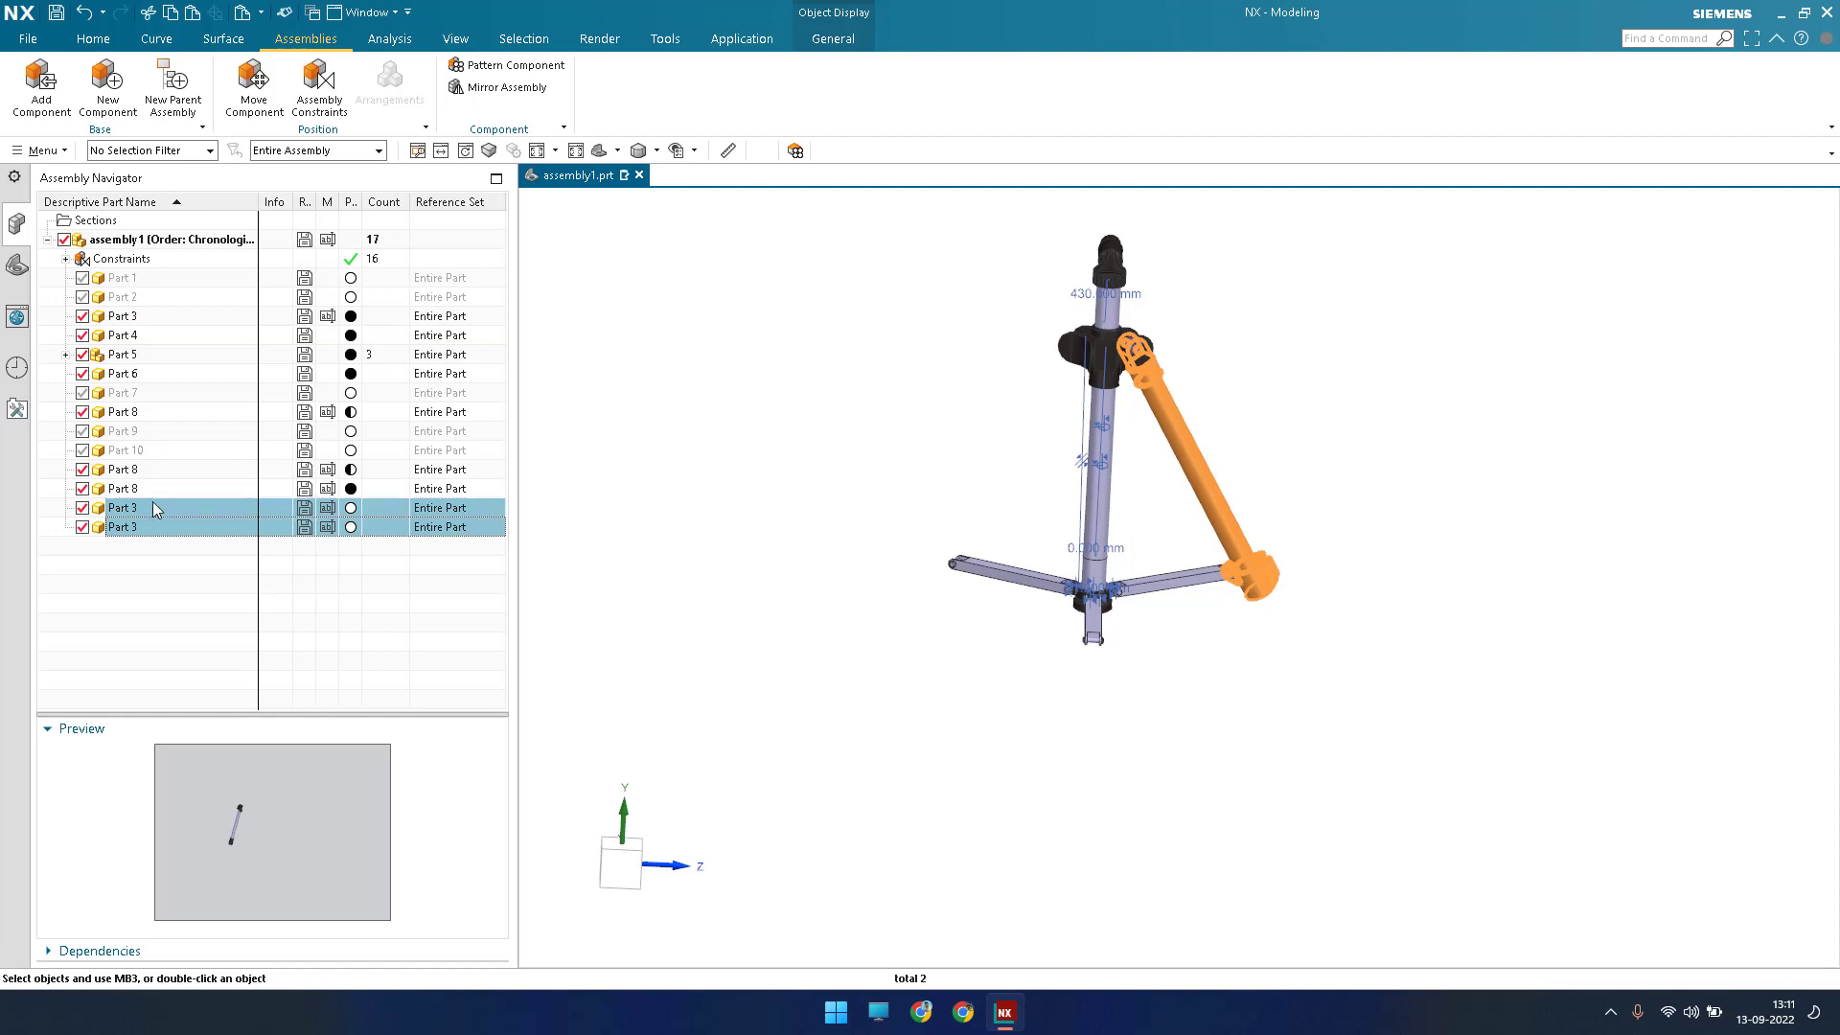
# Begin moving the first extra Part 3 leg, relocating only its handles to the circular edge's center low on the central column, with YC along the column.
pyautogui.rightClick(164, 512)
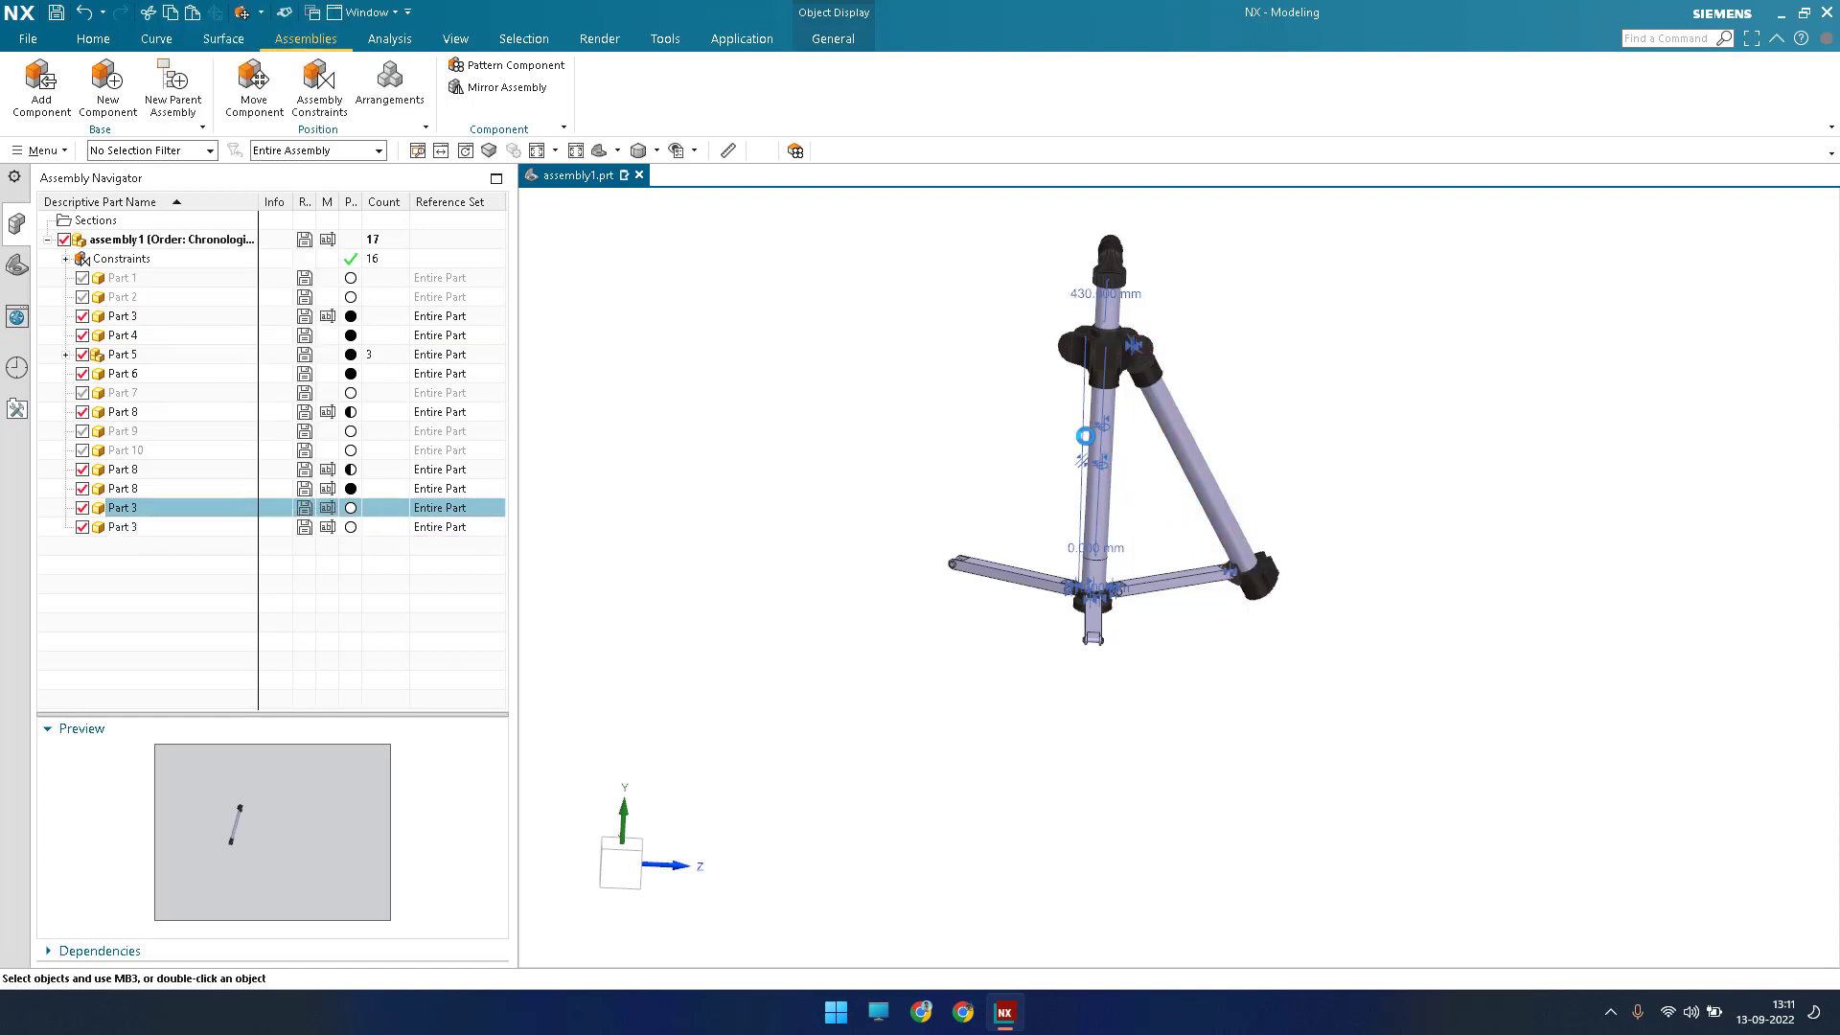
pyautogui.click(253, 85)
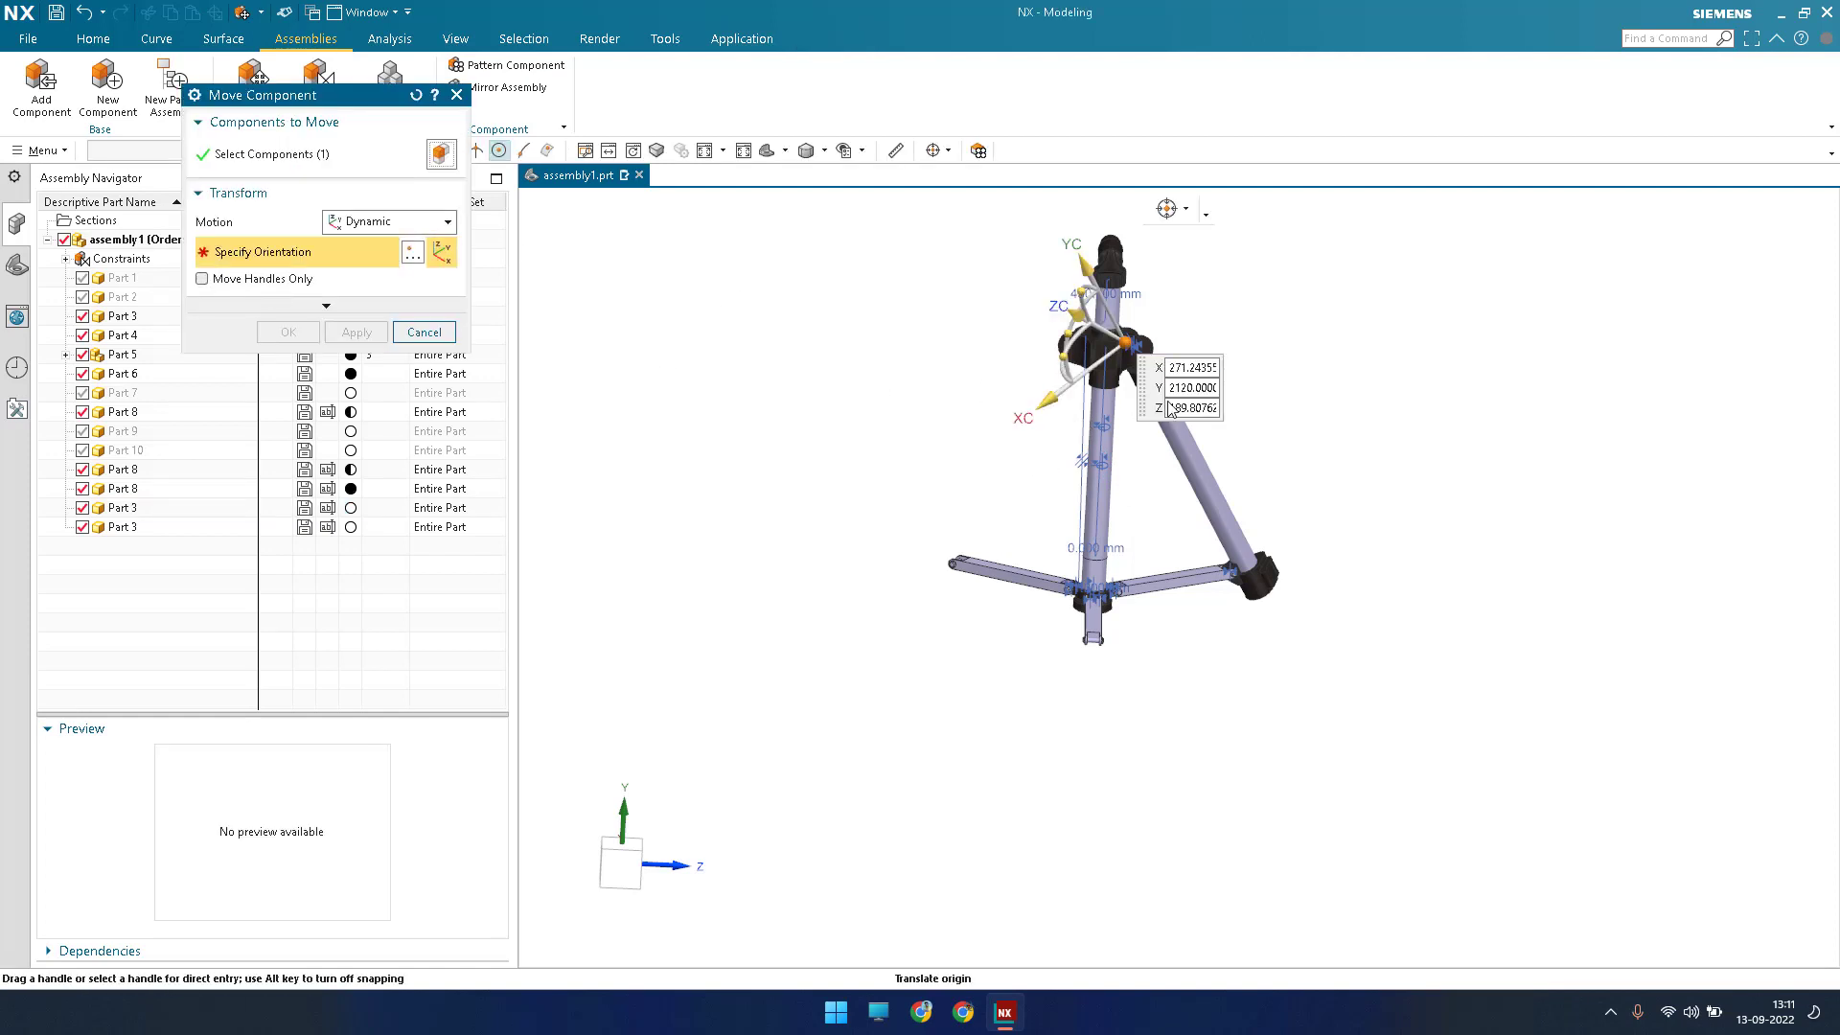
pyautogui.scroll(4, 1141, 391)
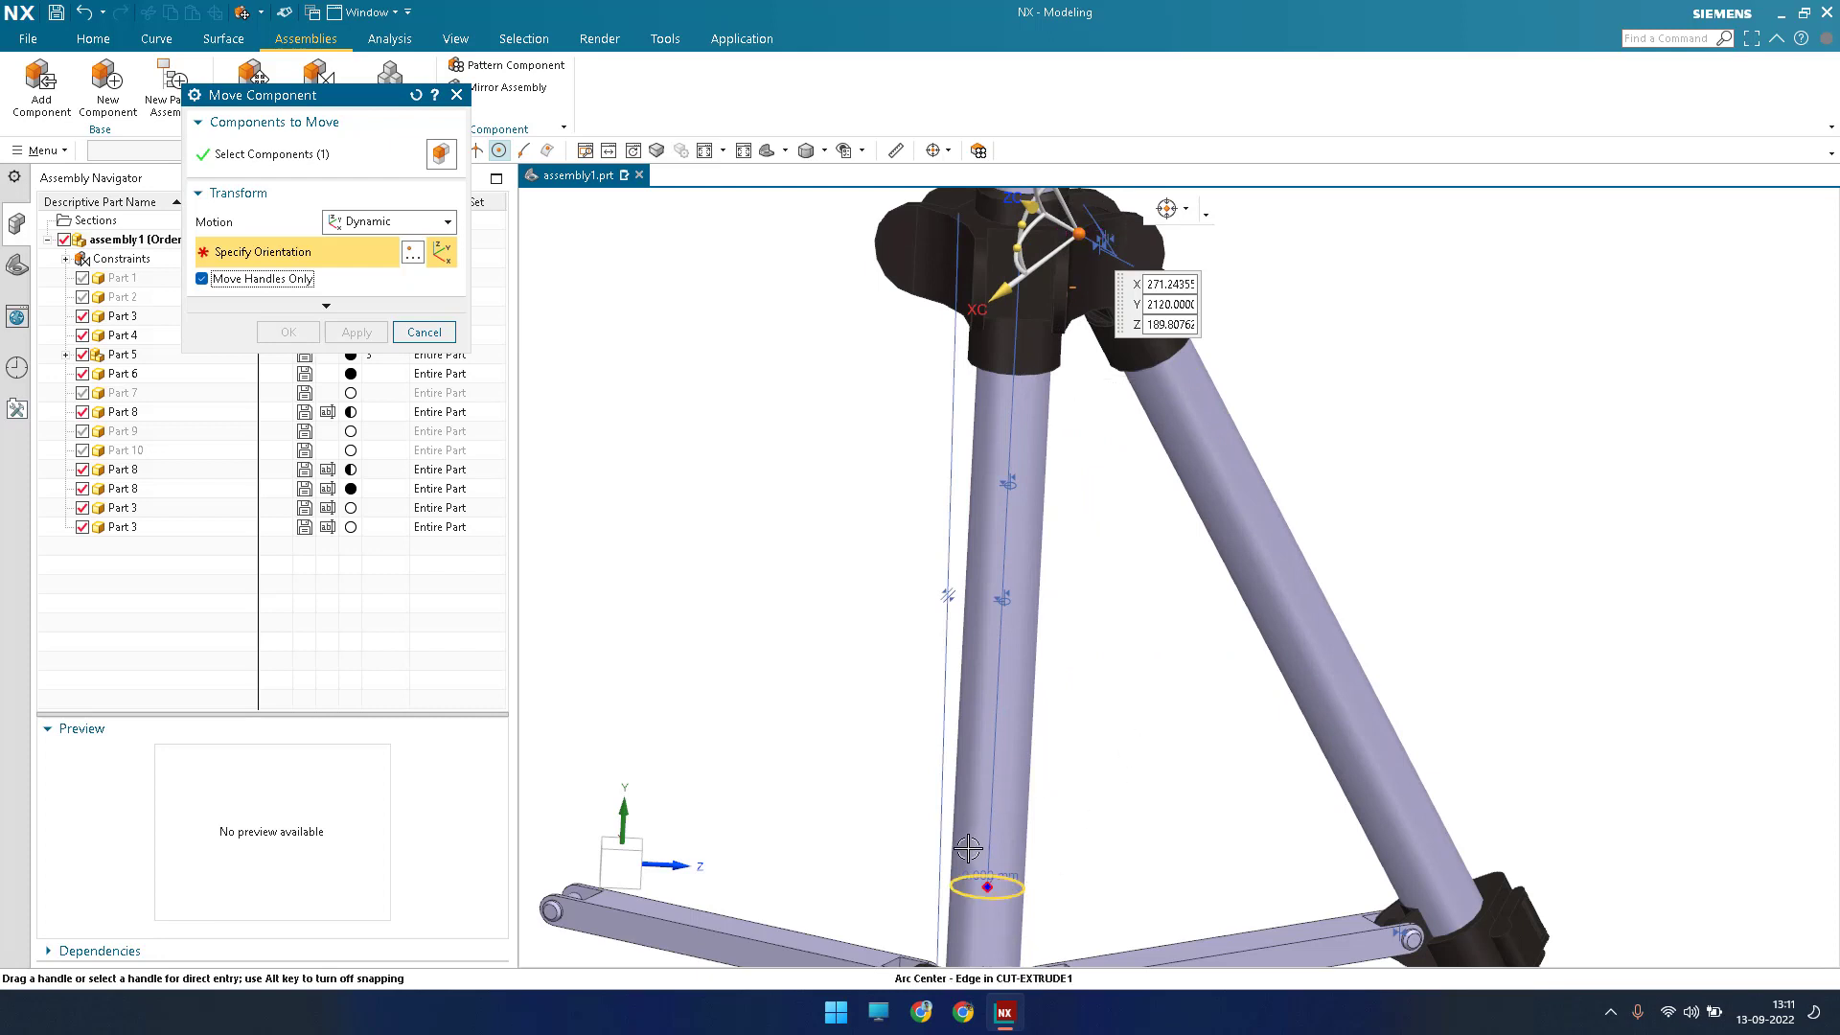
pyautogui.click(976, 877)
pyautogui.doubleClick(956, 826)
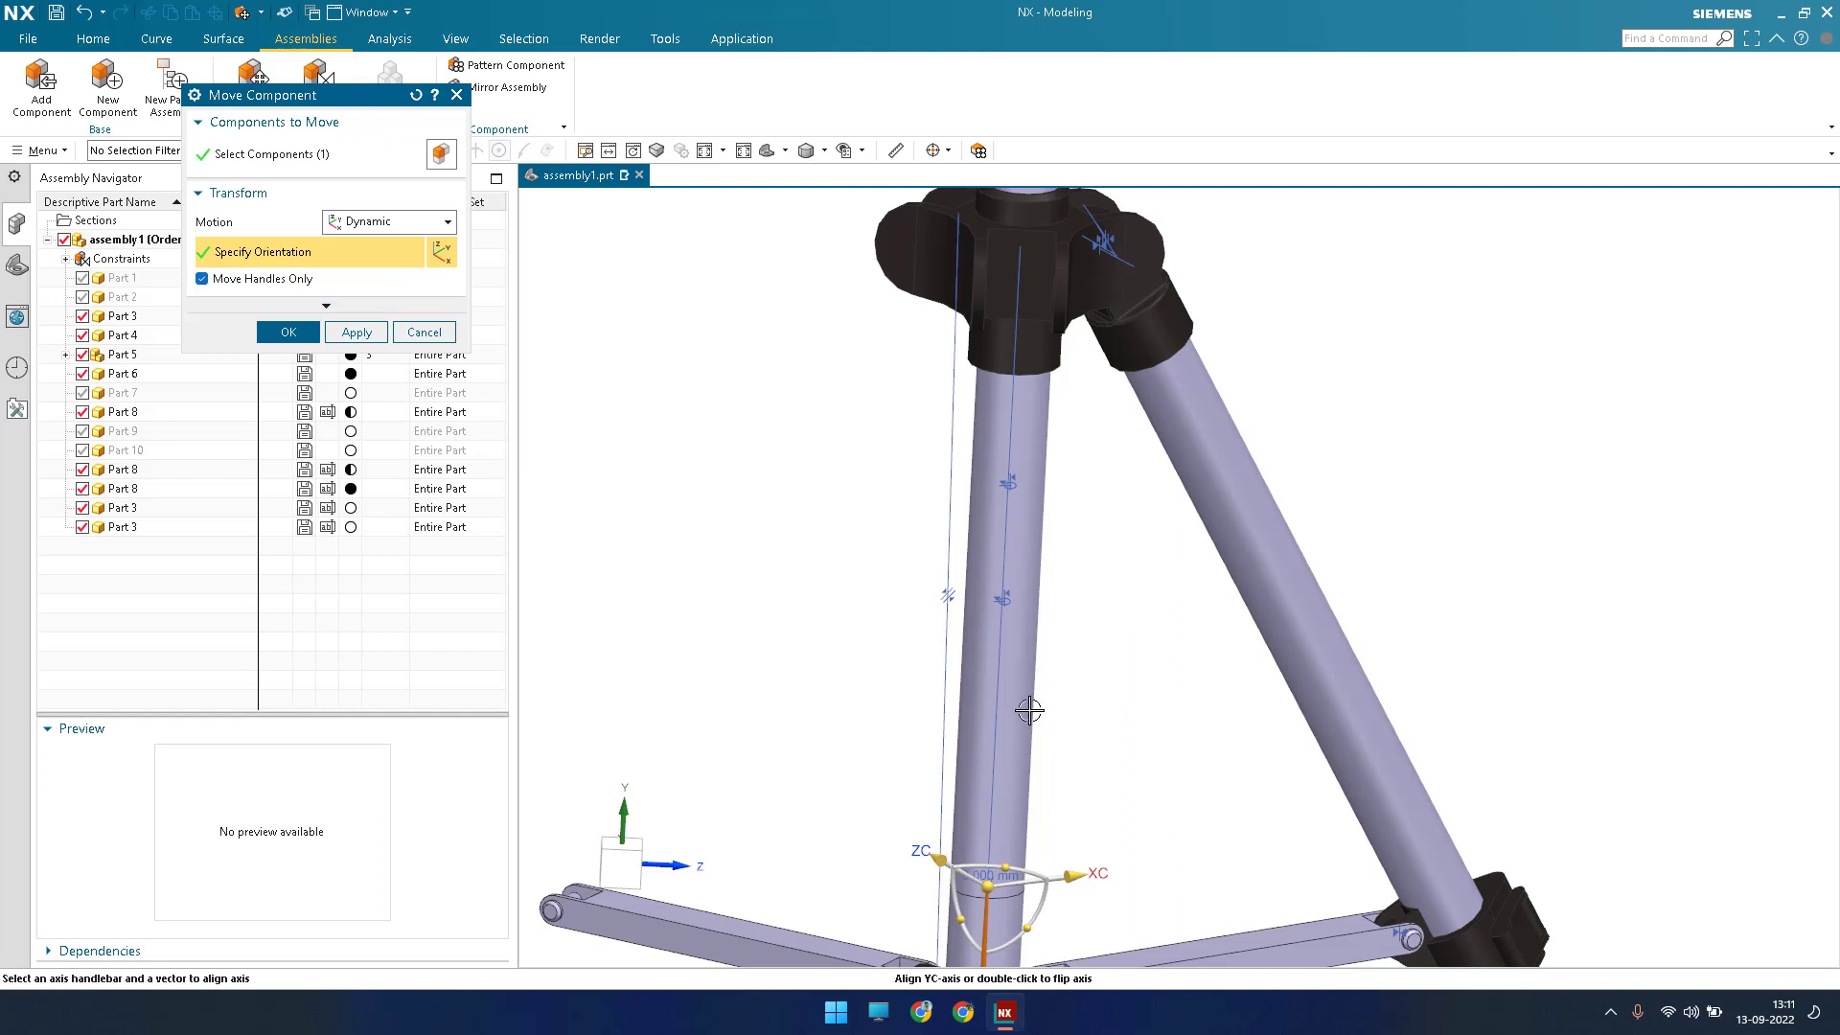
# Rotate the first extra Part 3 leg about the YC-axis to sit over a free brace arm and accept the move.
pyautogui.scroll(-4, 1016, 602)
pyautogui.scroll(3, 949, 670)
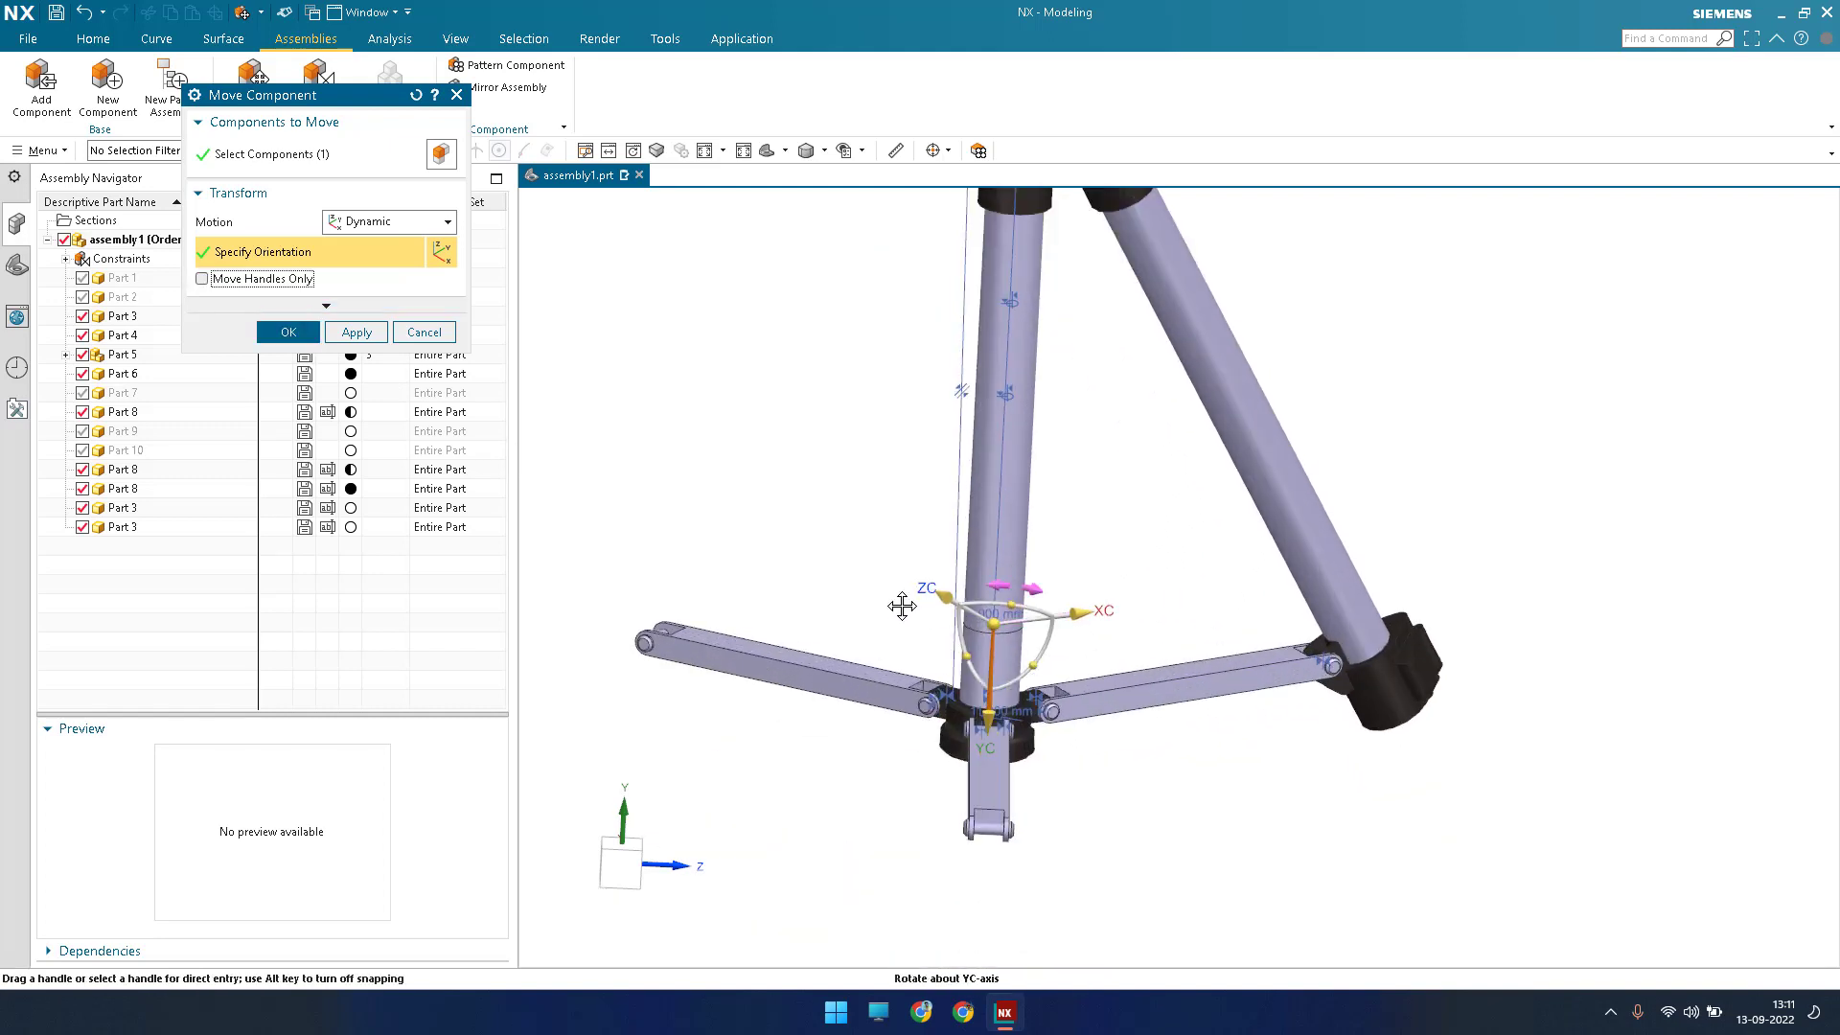
pyautogui.click(1012, 604)
pyautogui.moveTo(921, 584); pyautogui.dragTo(935, 579)
pyautogui.middleClick(934, 410)
pyautogui.middleClick(904, 464)
pyautogui.scroll(-4, 904, 465)
pyautogui.scroll(3, 904, 467)
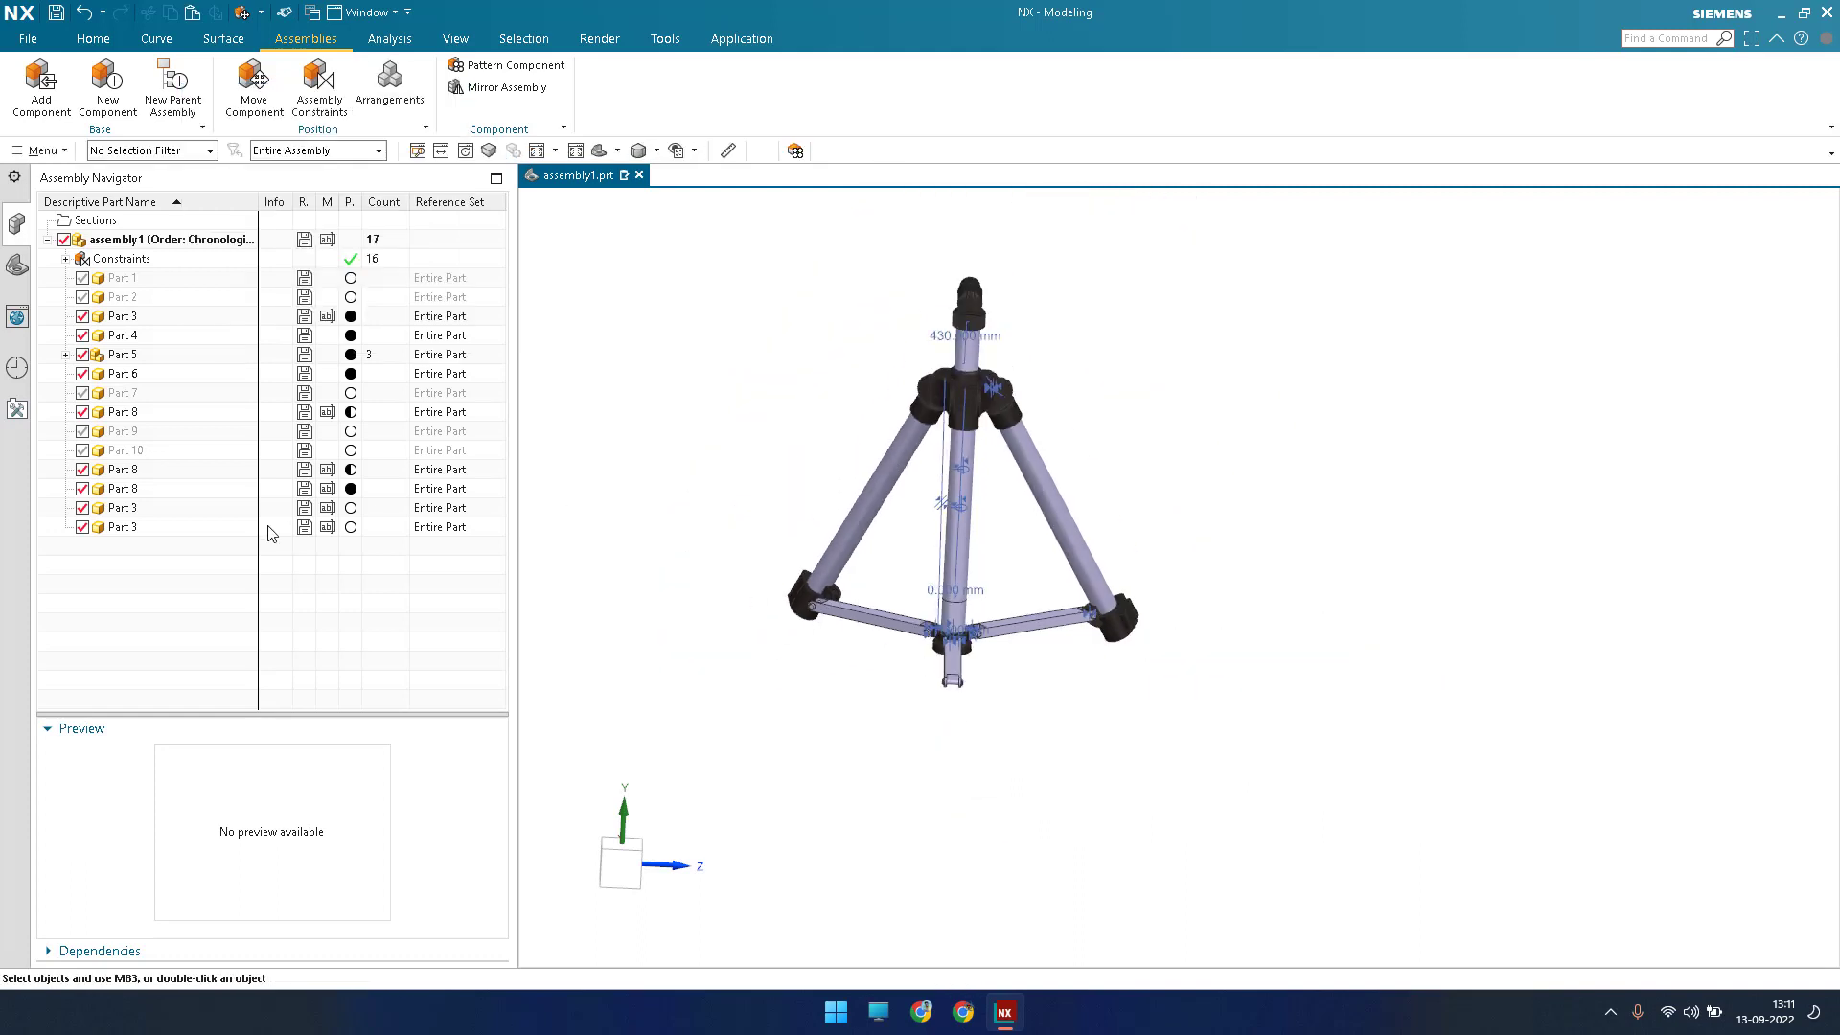
# Rotate the last Part 3 leg about the column's YC-axis toward the remaining free brace arm and accept the move.
pyautogui.rightClick(268, 527)
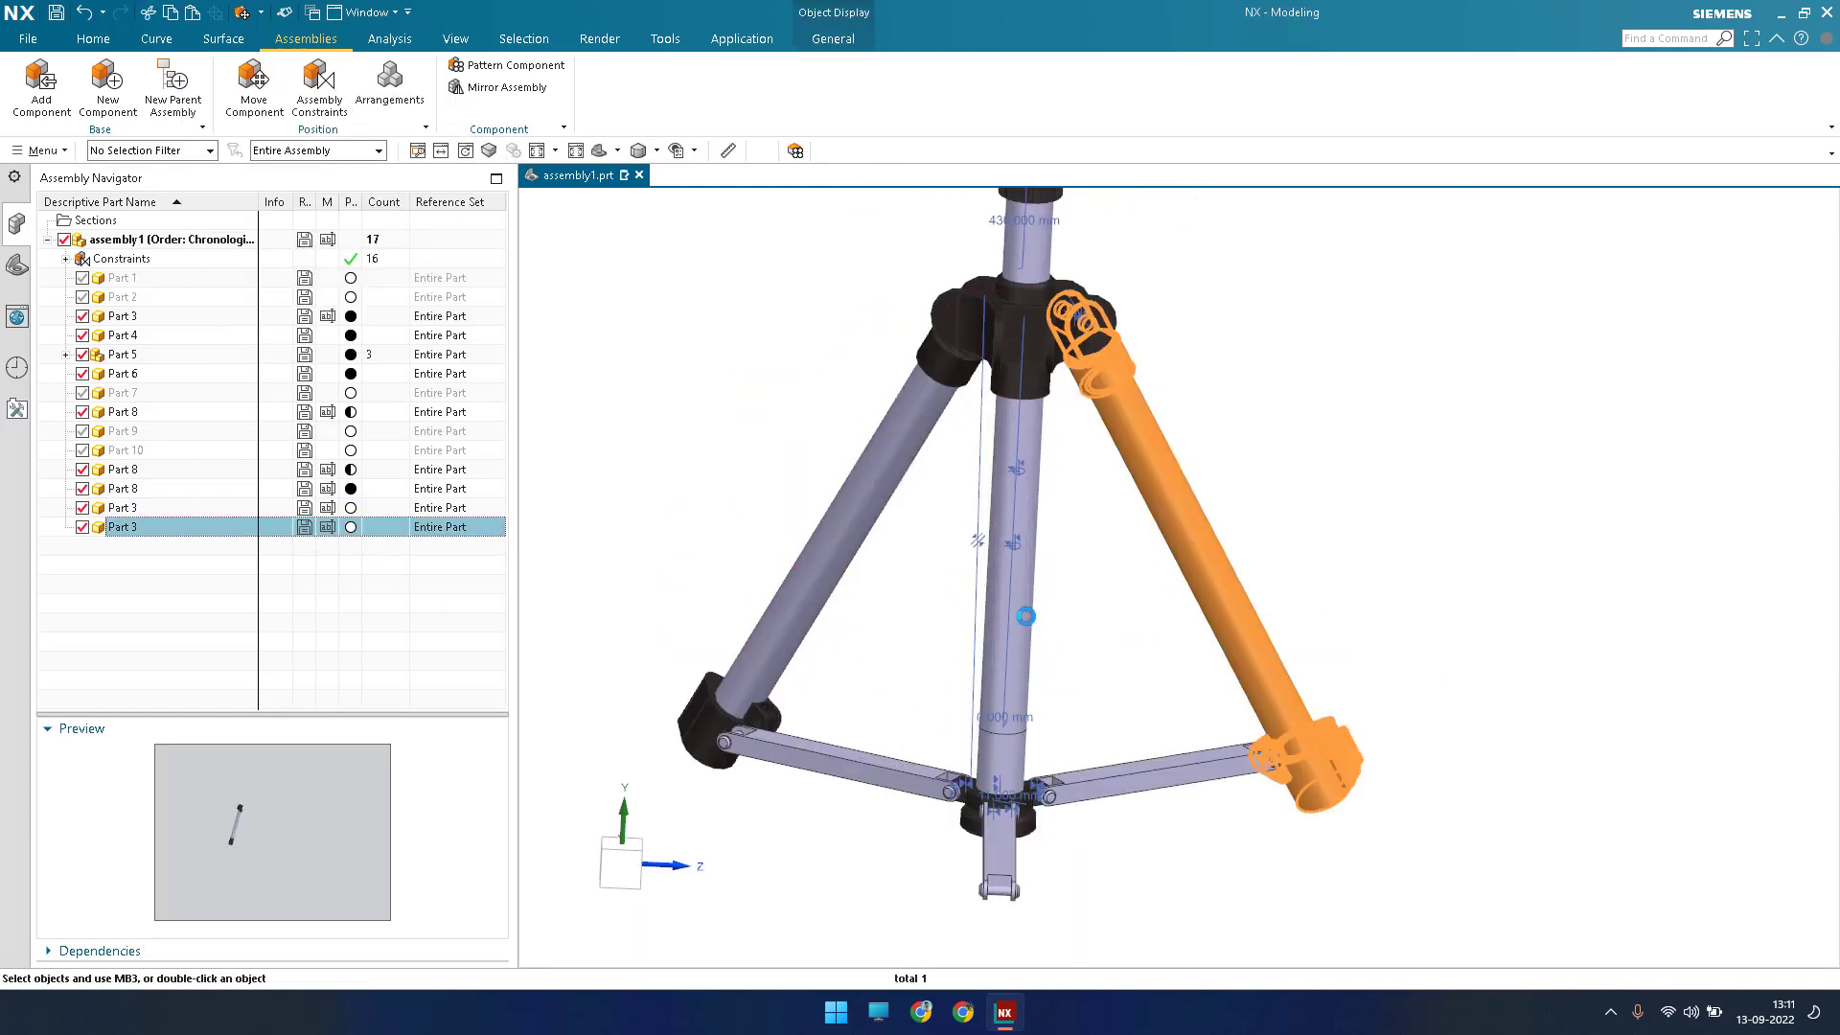
pyautogui.click(374, 549)
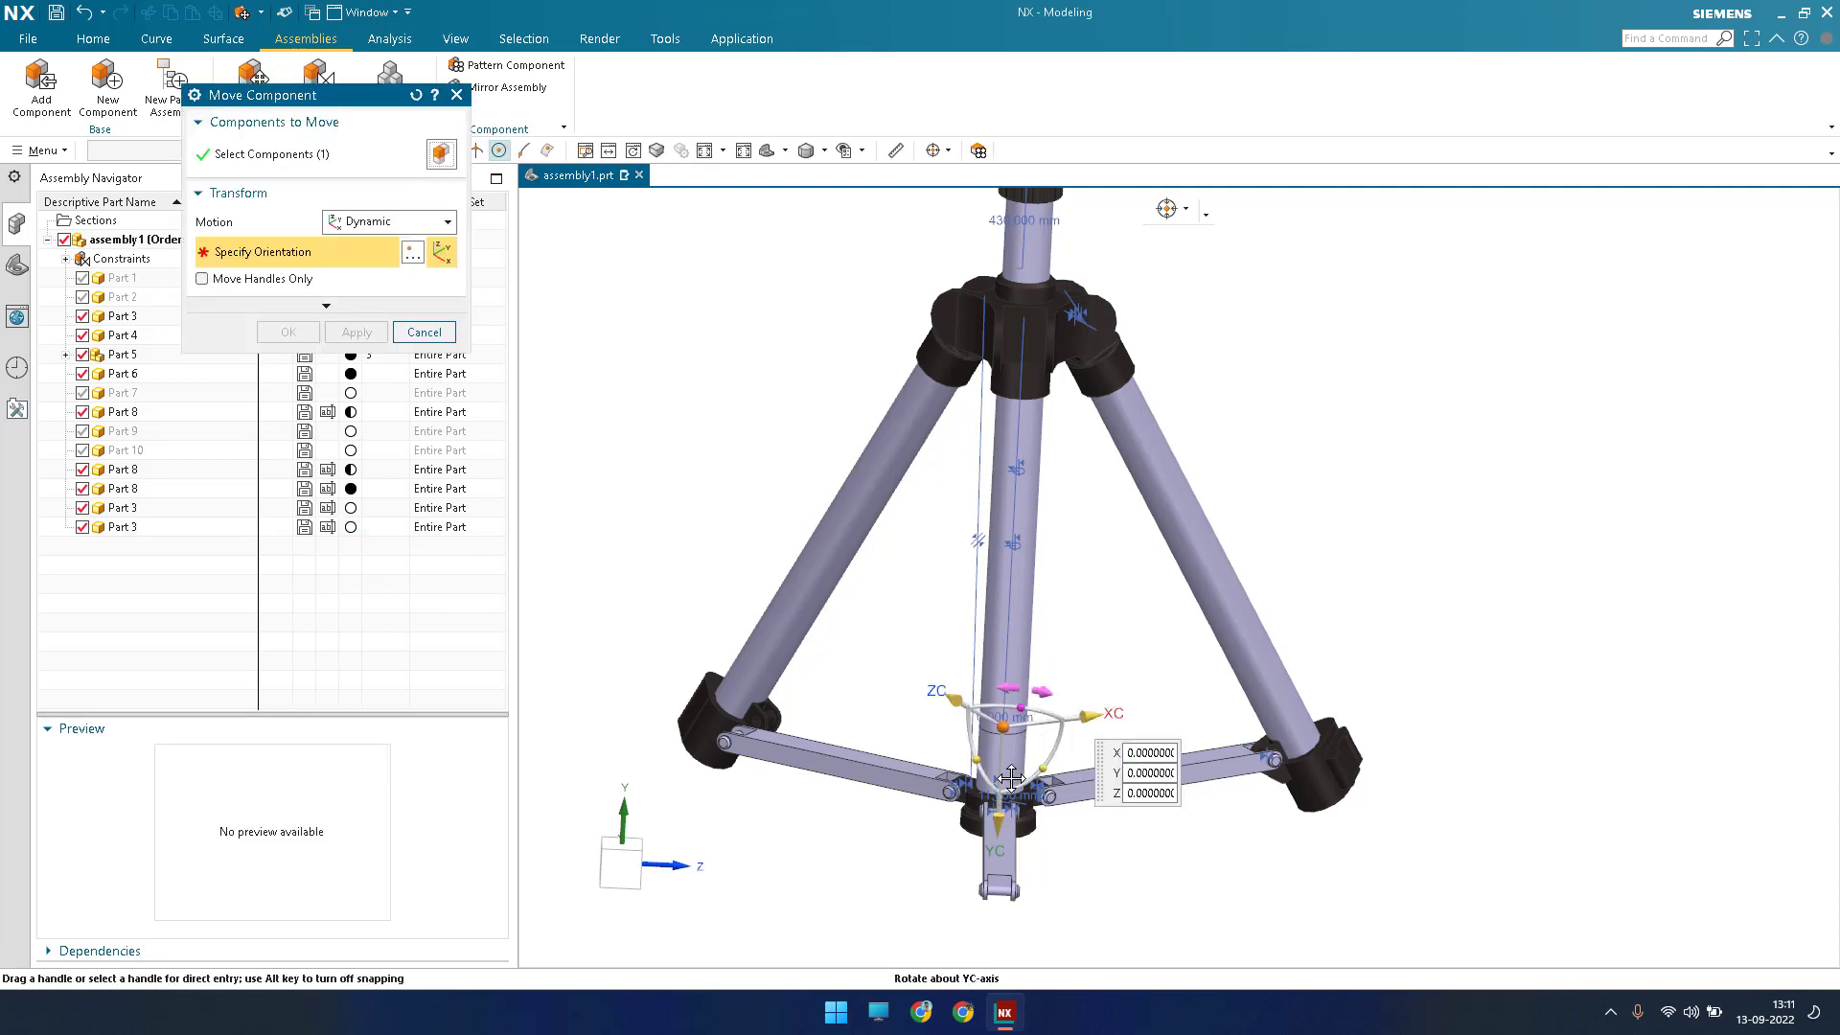
pyautogui.moveTo(1011, 778); pyautogui.dragTo(1004, 449)
pyautogui.middleClick(1171, 206)
pyautogui.scroll(-3, 1010, 404)
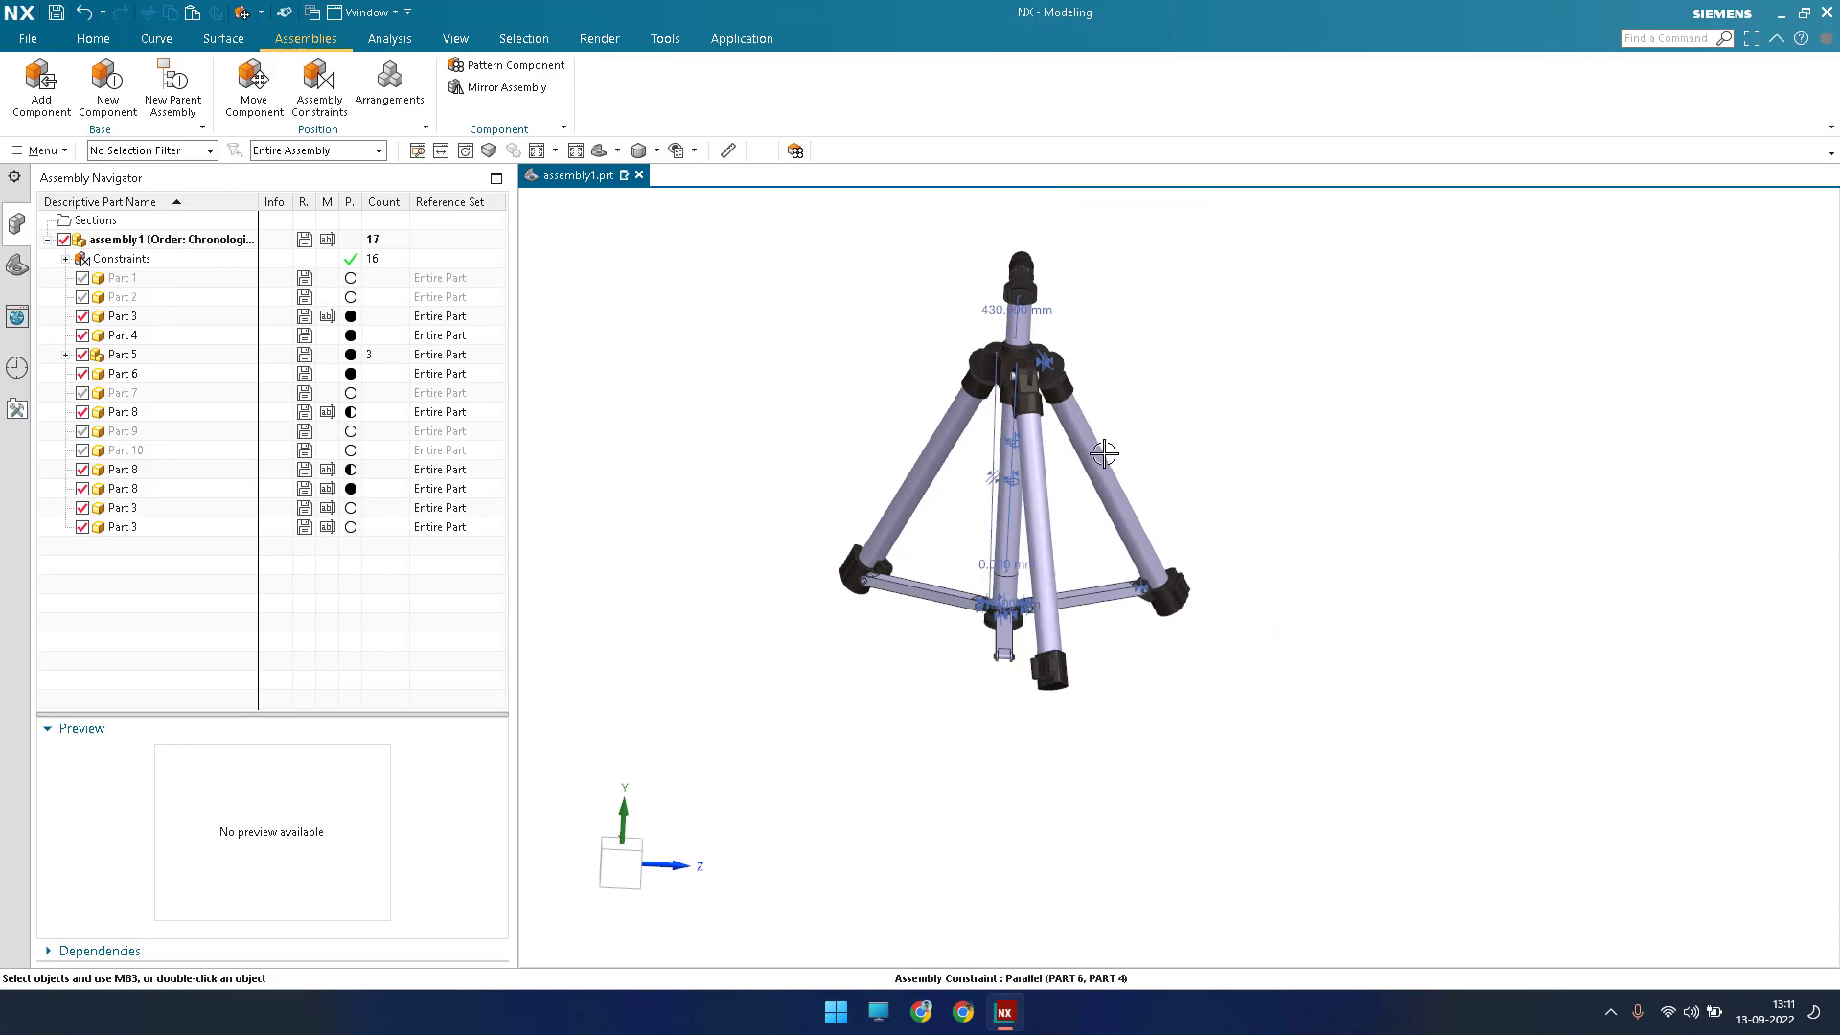
# Add a 2 to 2 Center constraint between the side faces of the first extra leg's knuckle and the Part 4 hub's lug faces.
pyautogui.moveTo(1104, 453); pyautogui.dragTo(1089, 473, button='middle')
pyautogui.scroll(5, 810, 332)
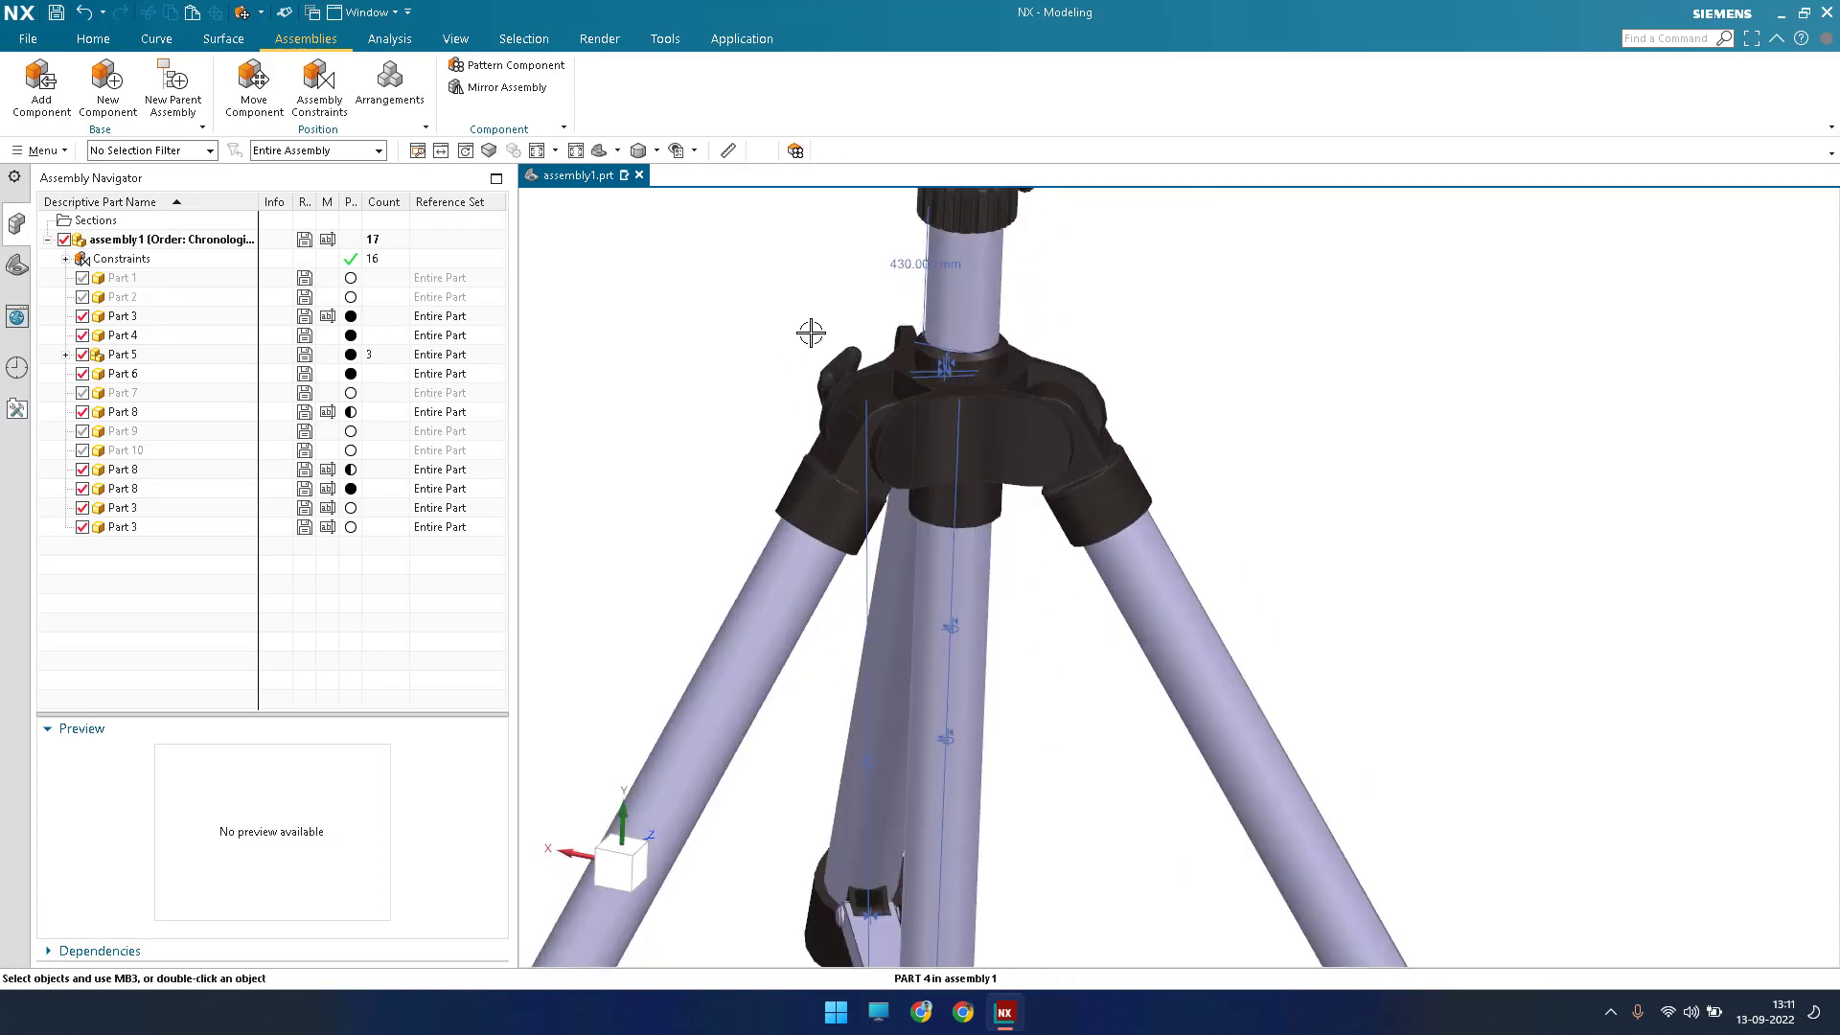
pyautogui.scroll(4, 1096, 476)
pyautogui.scroll(-3, 1131, 484)
pyautogui.scroll(-5, 996, 522)
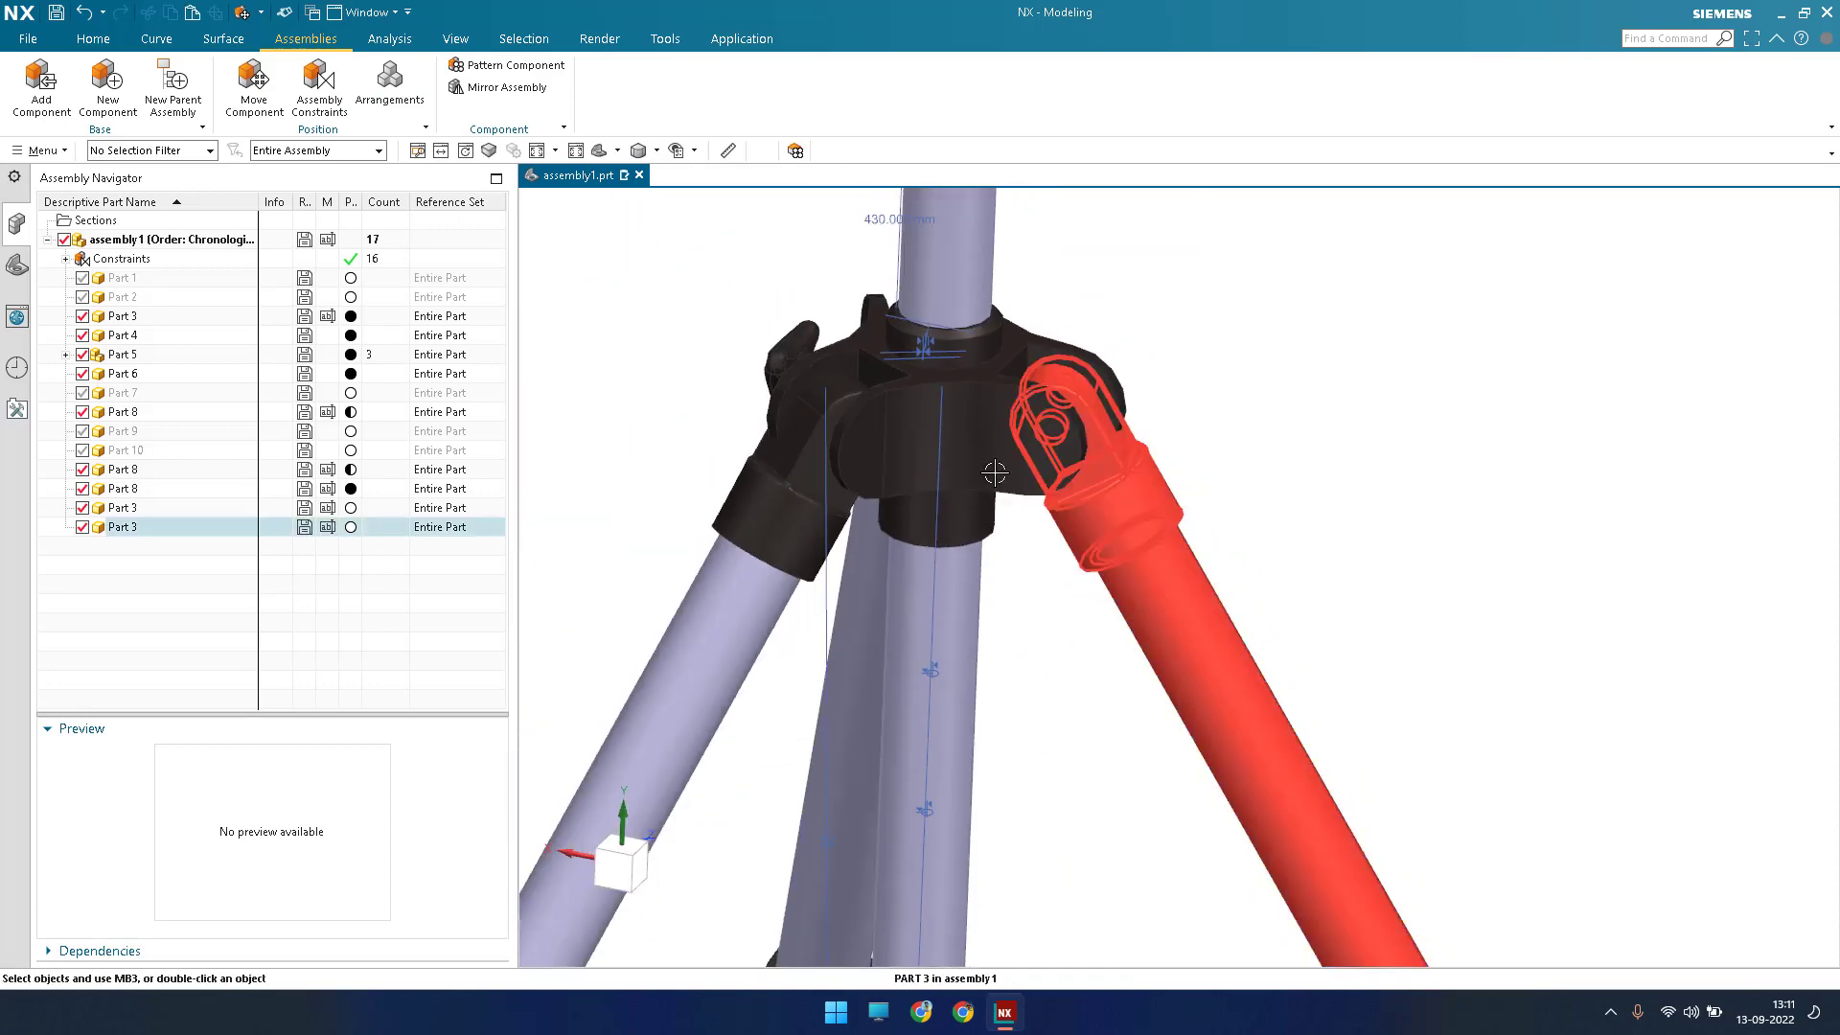
pyautogui.scroll(6, 993, 469)
pyautogui.scroll(-5, 989, 431)
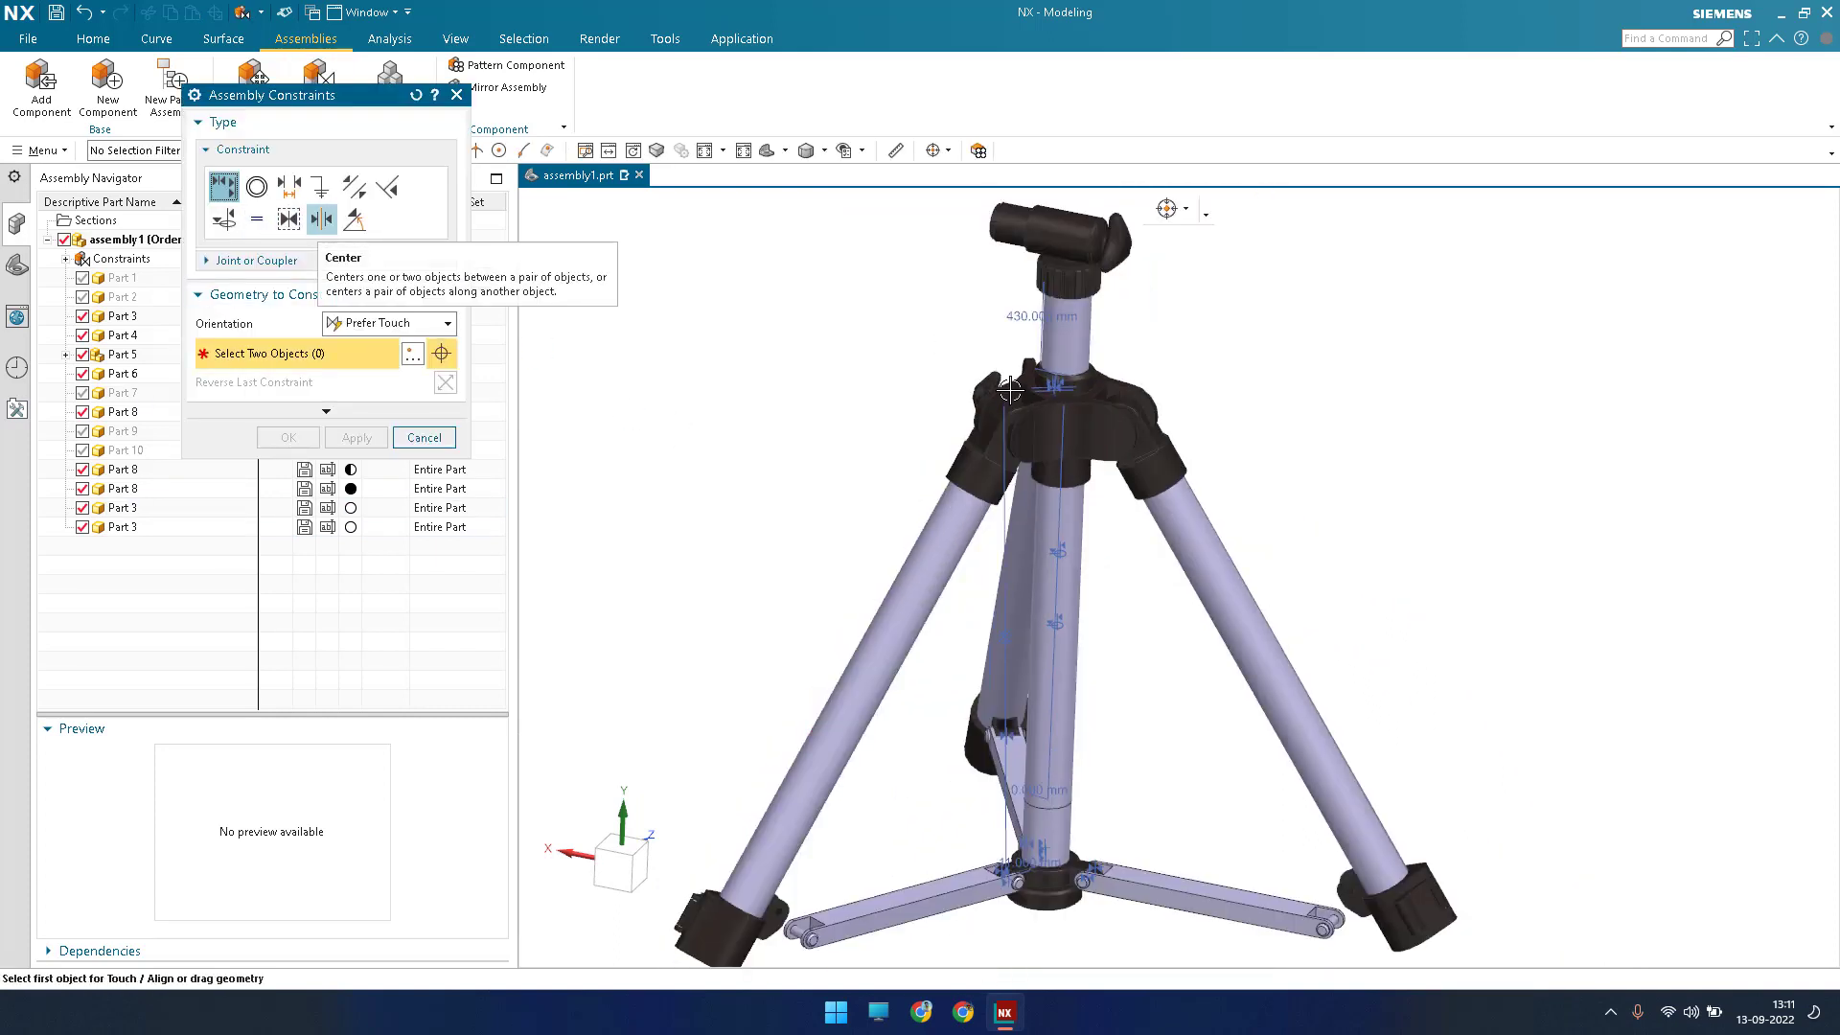
pyautogui.click(321, 219)
pyautogui.scroll(5, 1081, 464)
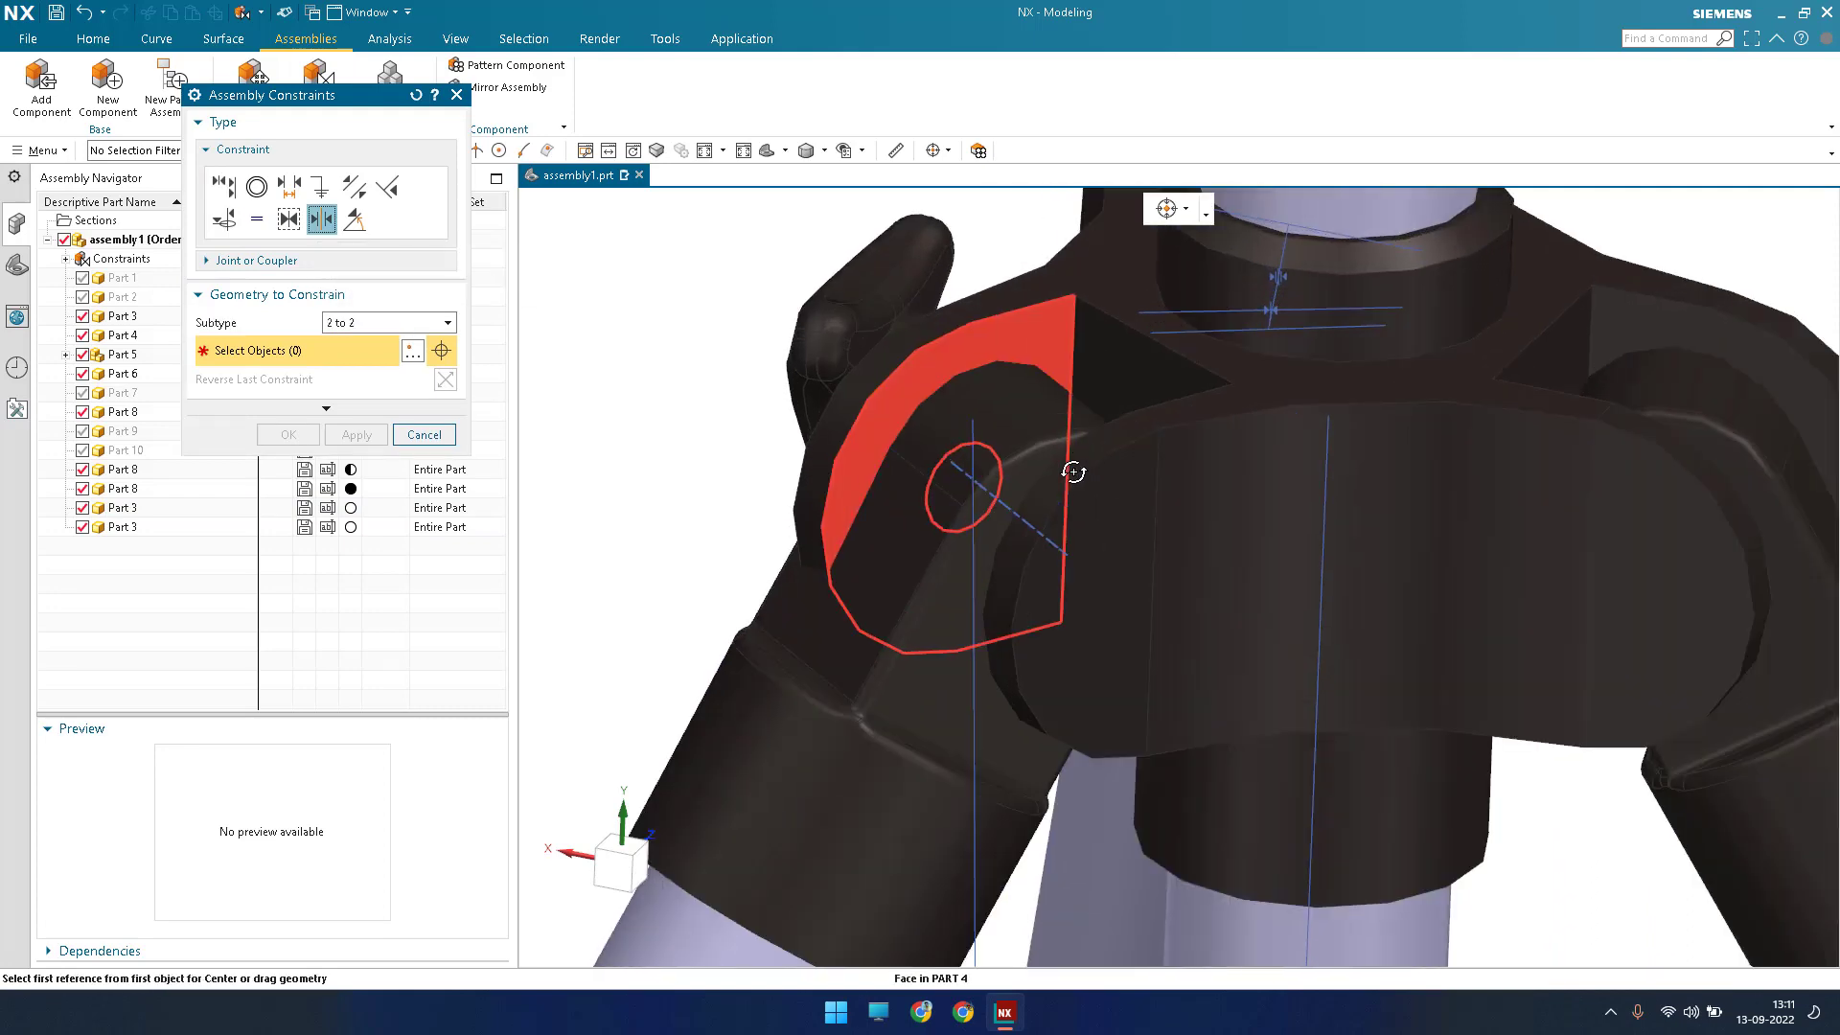
pyautogui.moveTo(1072, 472); pyautogui.dragTo(1224, 682, button='middle')
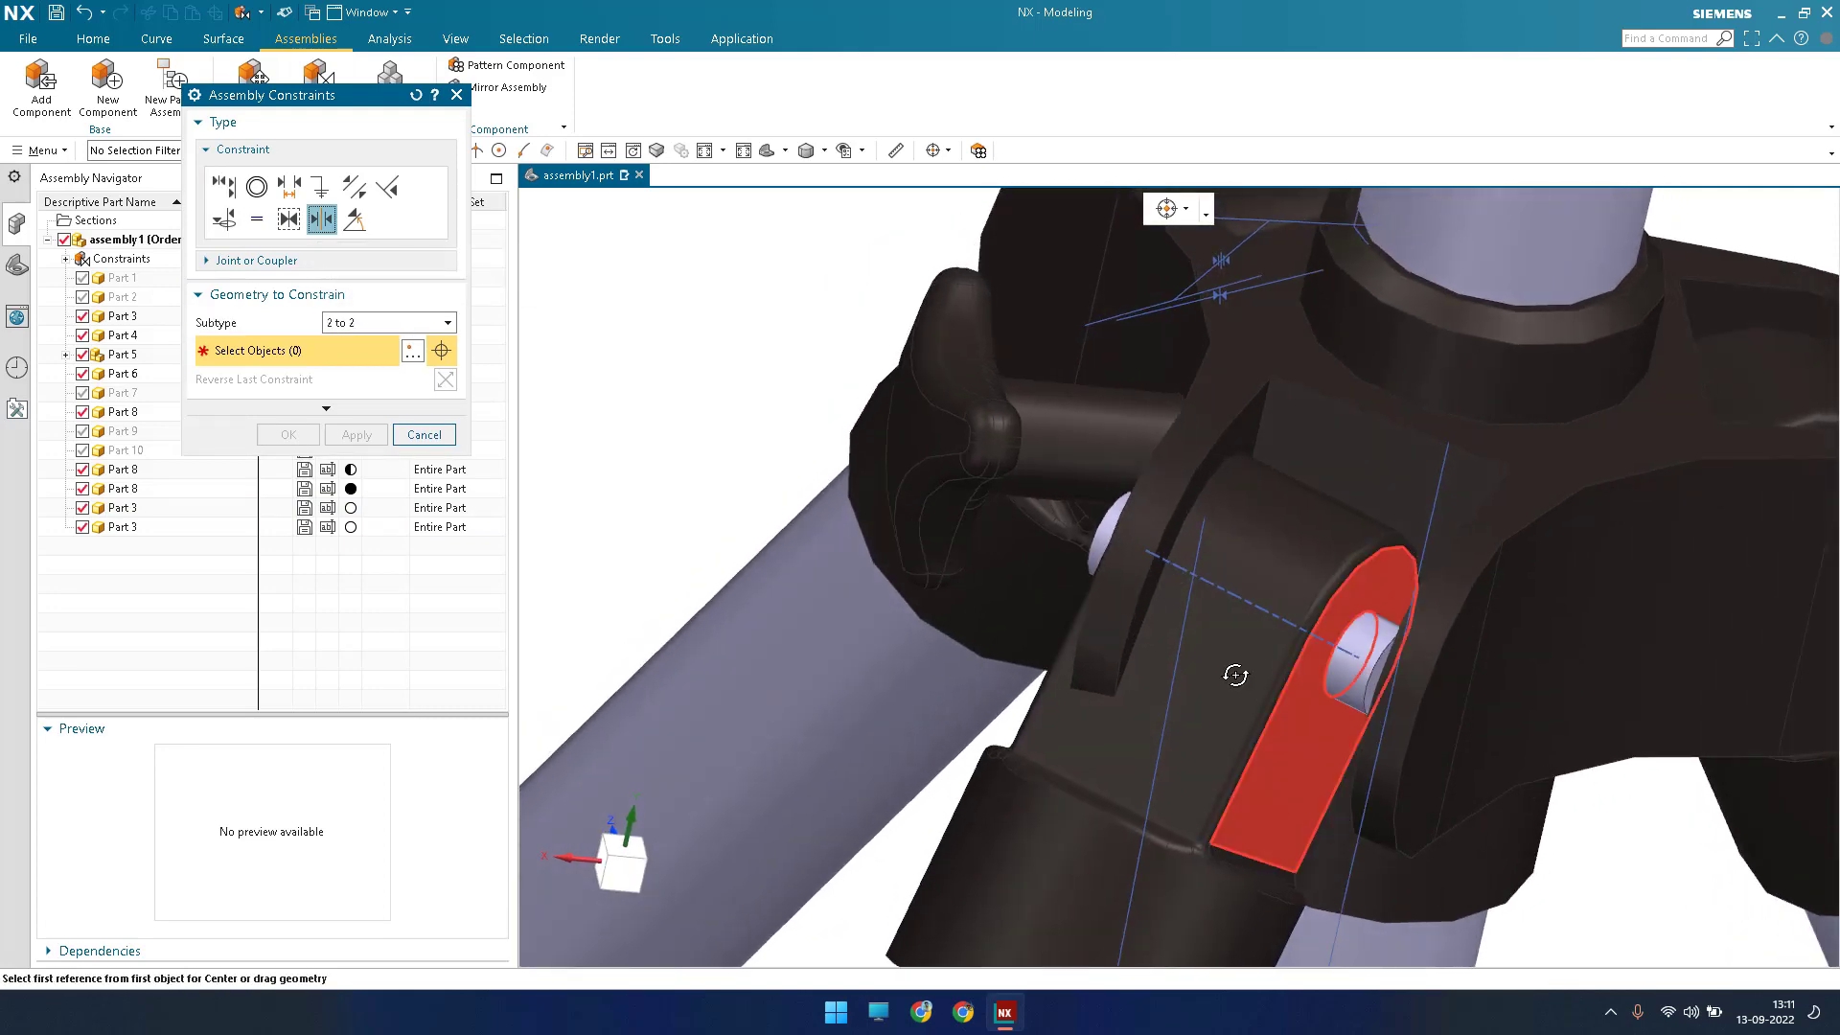
pyautogui.click(1330, 692)
pyautogui.moveTo(1068, 705); pyautogui.dragTo(1053, 645, button='middle')
pyautogui.click(1053, 645)
pyautogui.moveTo(1189, 431); pyautogui.dragTo(1692, 522, button='middle')
pyautogui.click(1254, 490)
pyautogui.scroll(-3, 1254, 489)
pyautogui.scroll(5, 1358, 501)
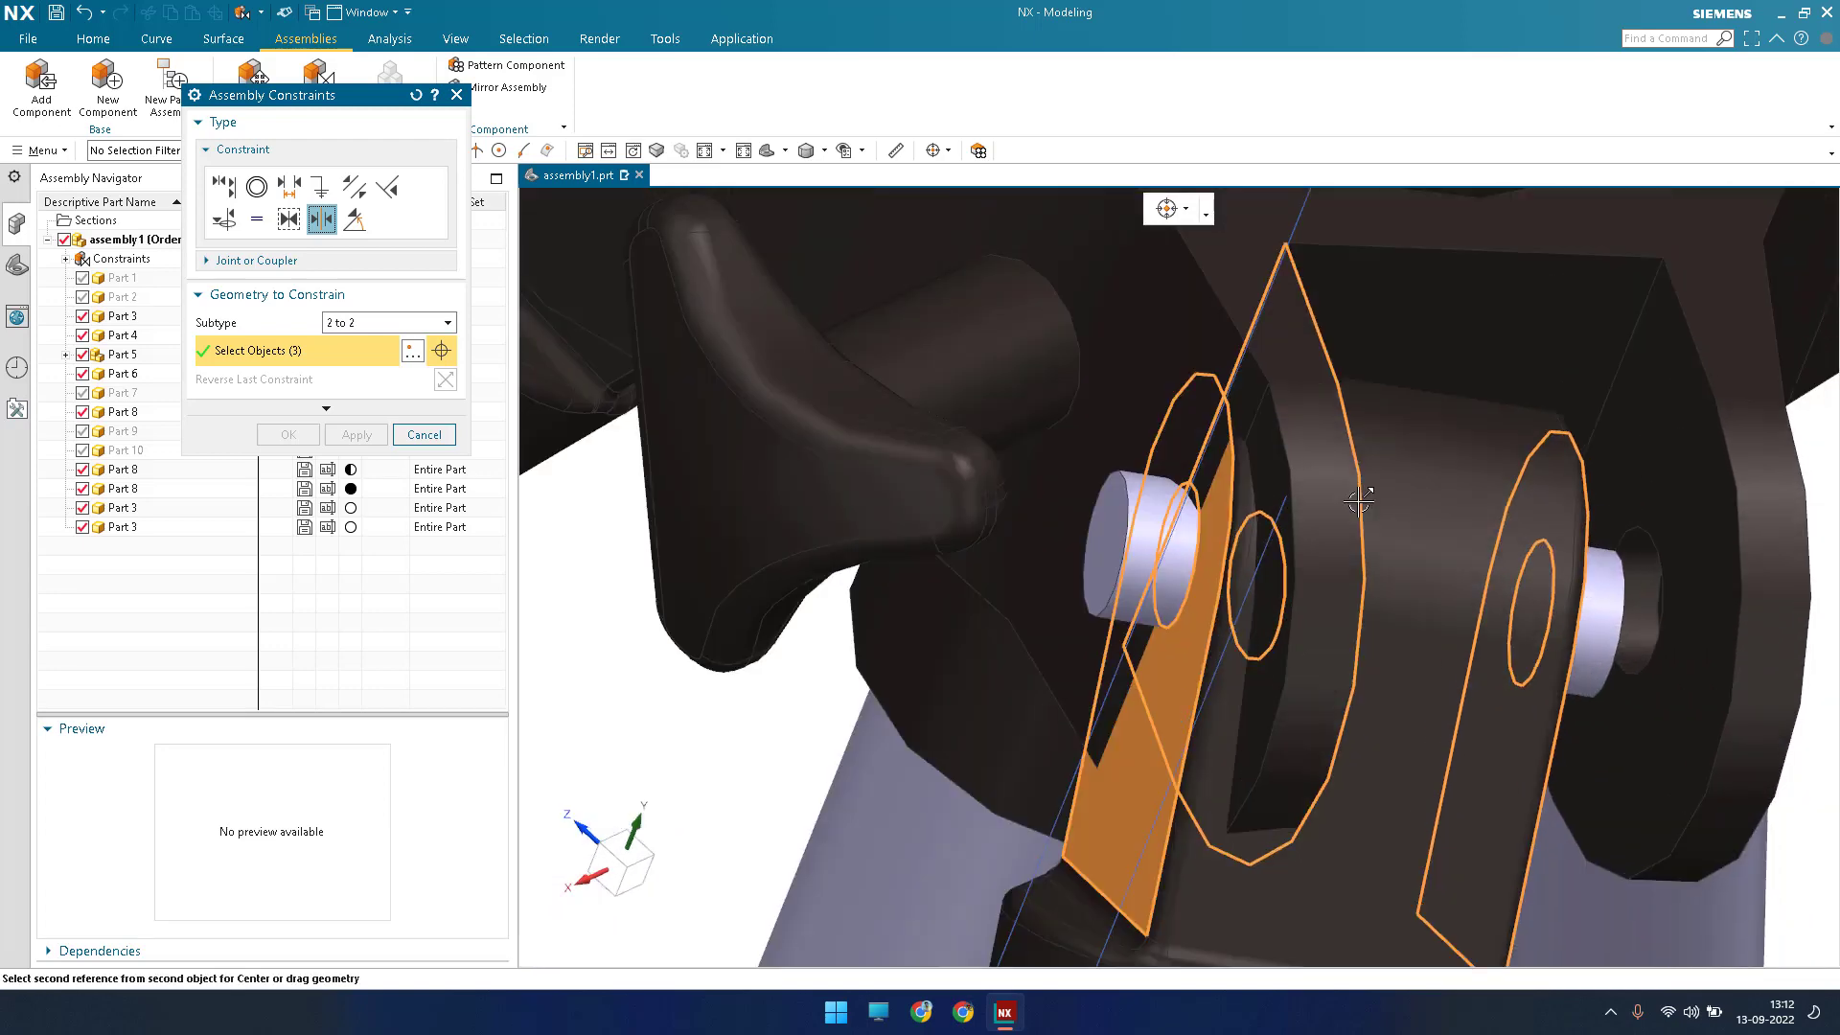
pyautogui.click(1348, 529)
pyautogui.scroll(3, 1311, 463)
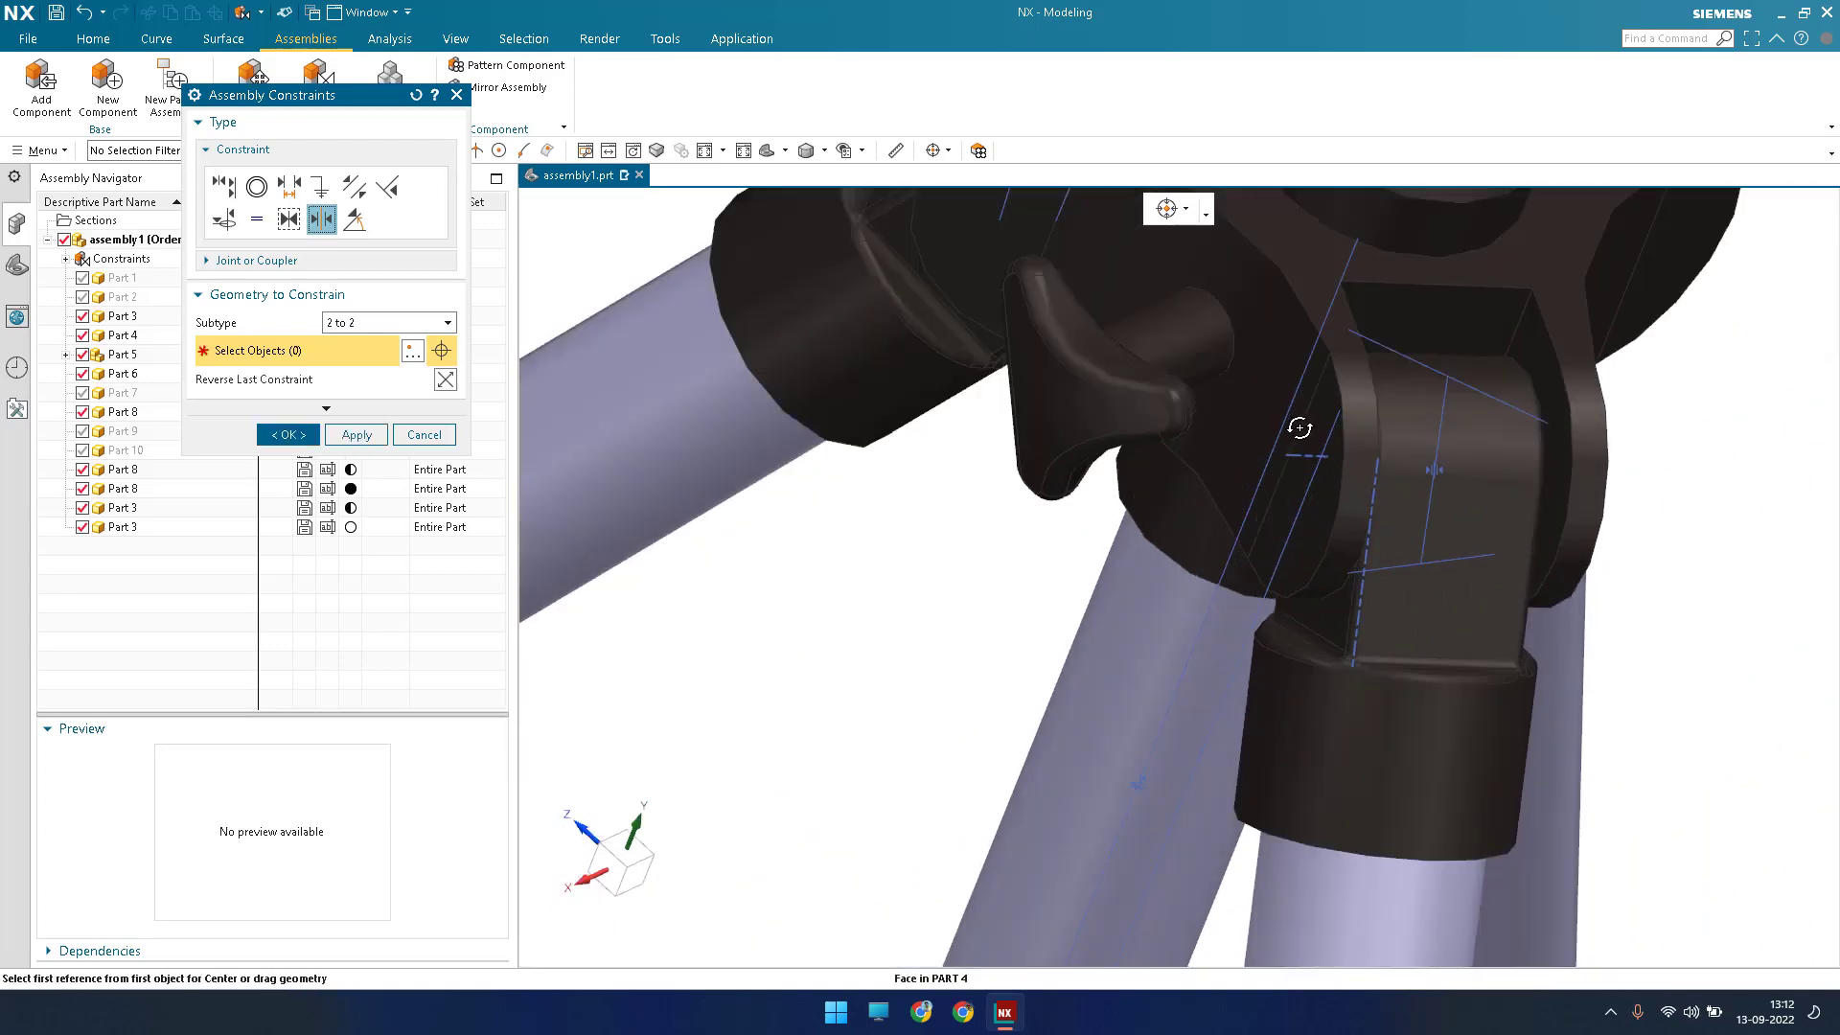
# Add a Touch/Align constraint between the pivot centerlines of the same Part 3 leg and the Part 4 hub, and accept the constraints.
pyautogui.moveTo(1314, 439); pyautogui.dragTo(1237, 481, button='middle')
pyautogui.click(223, 186)
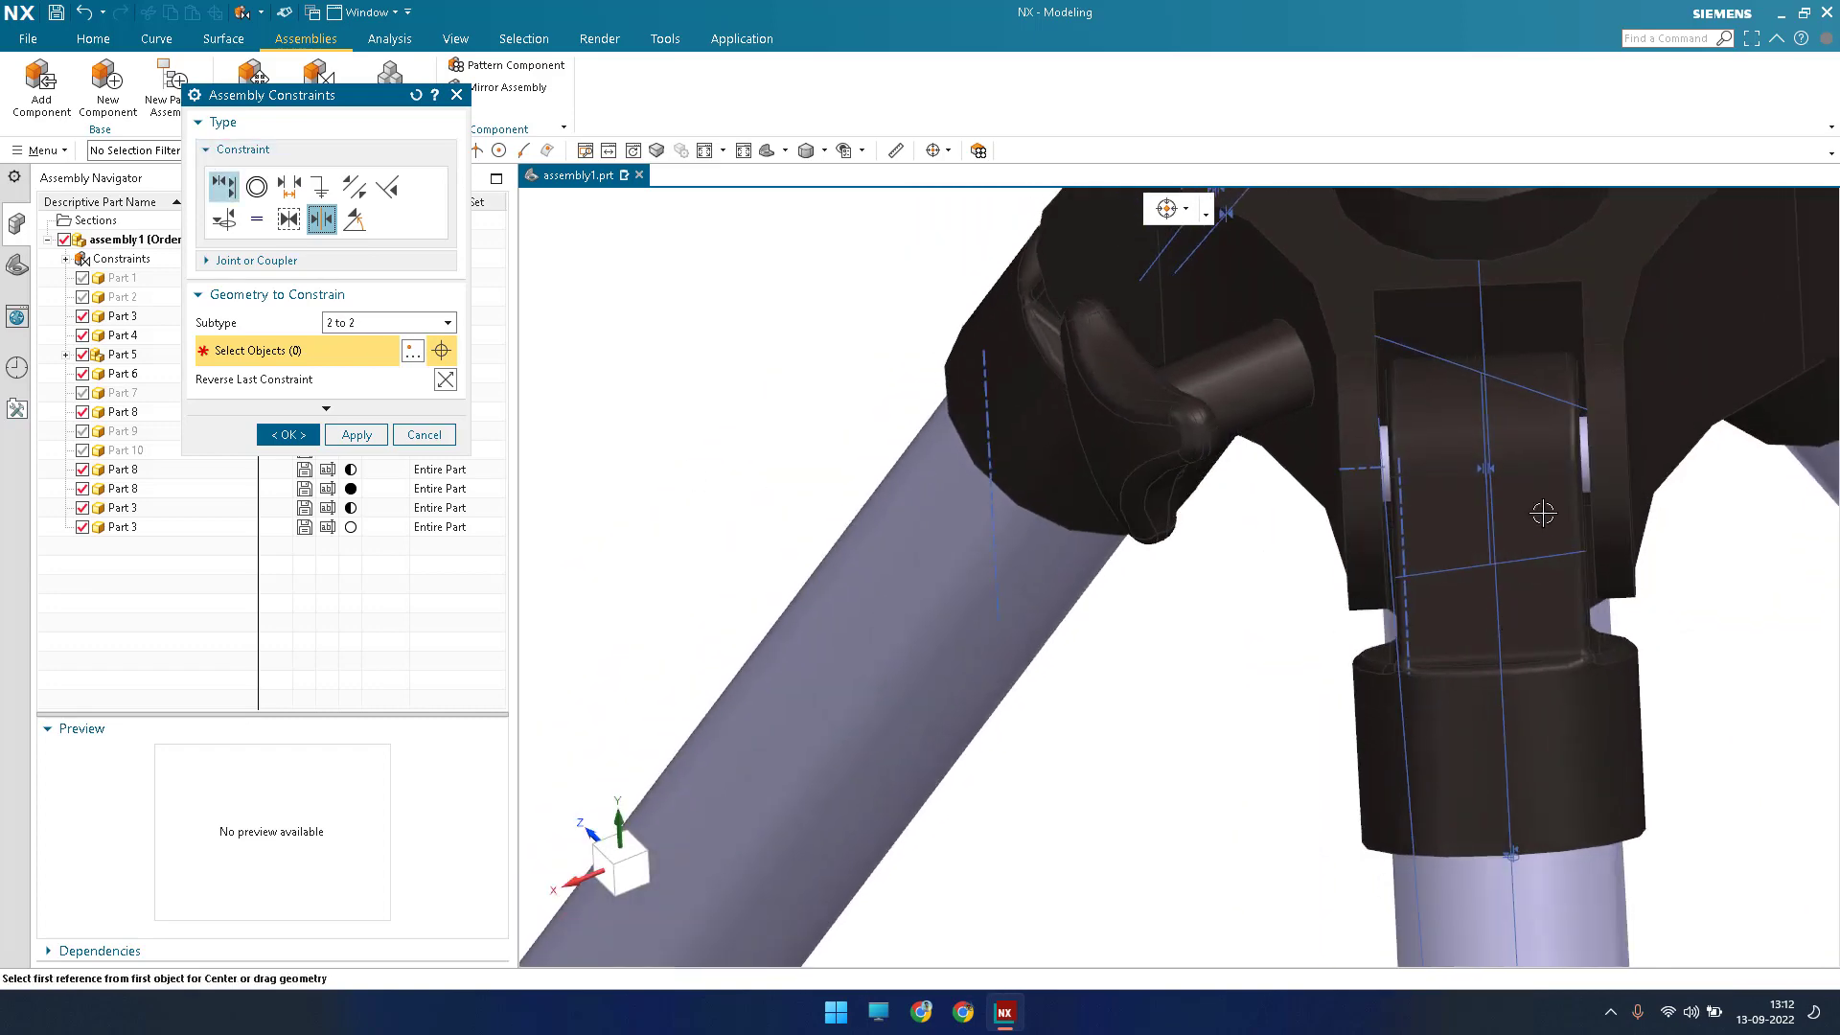
pyautogui.scroll(2, 1649, 380)
pyautogui.scroll(3, 1648, 380)
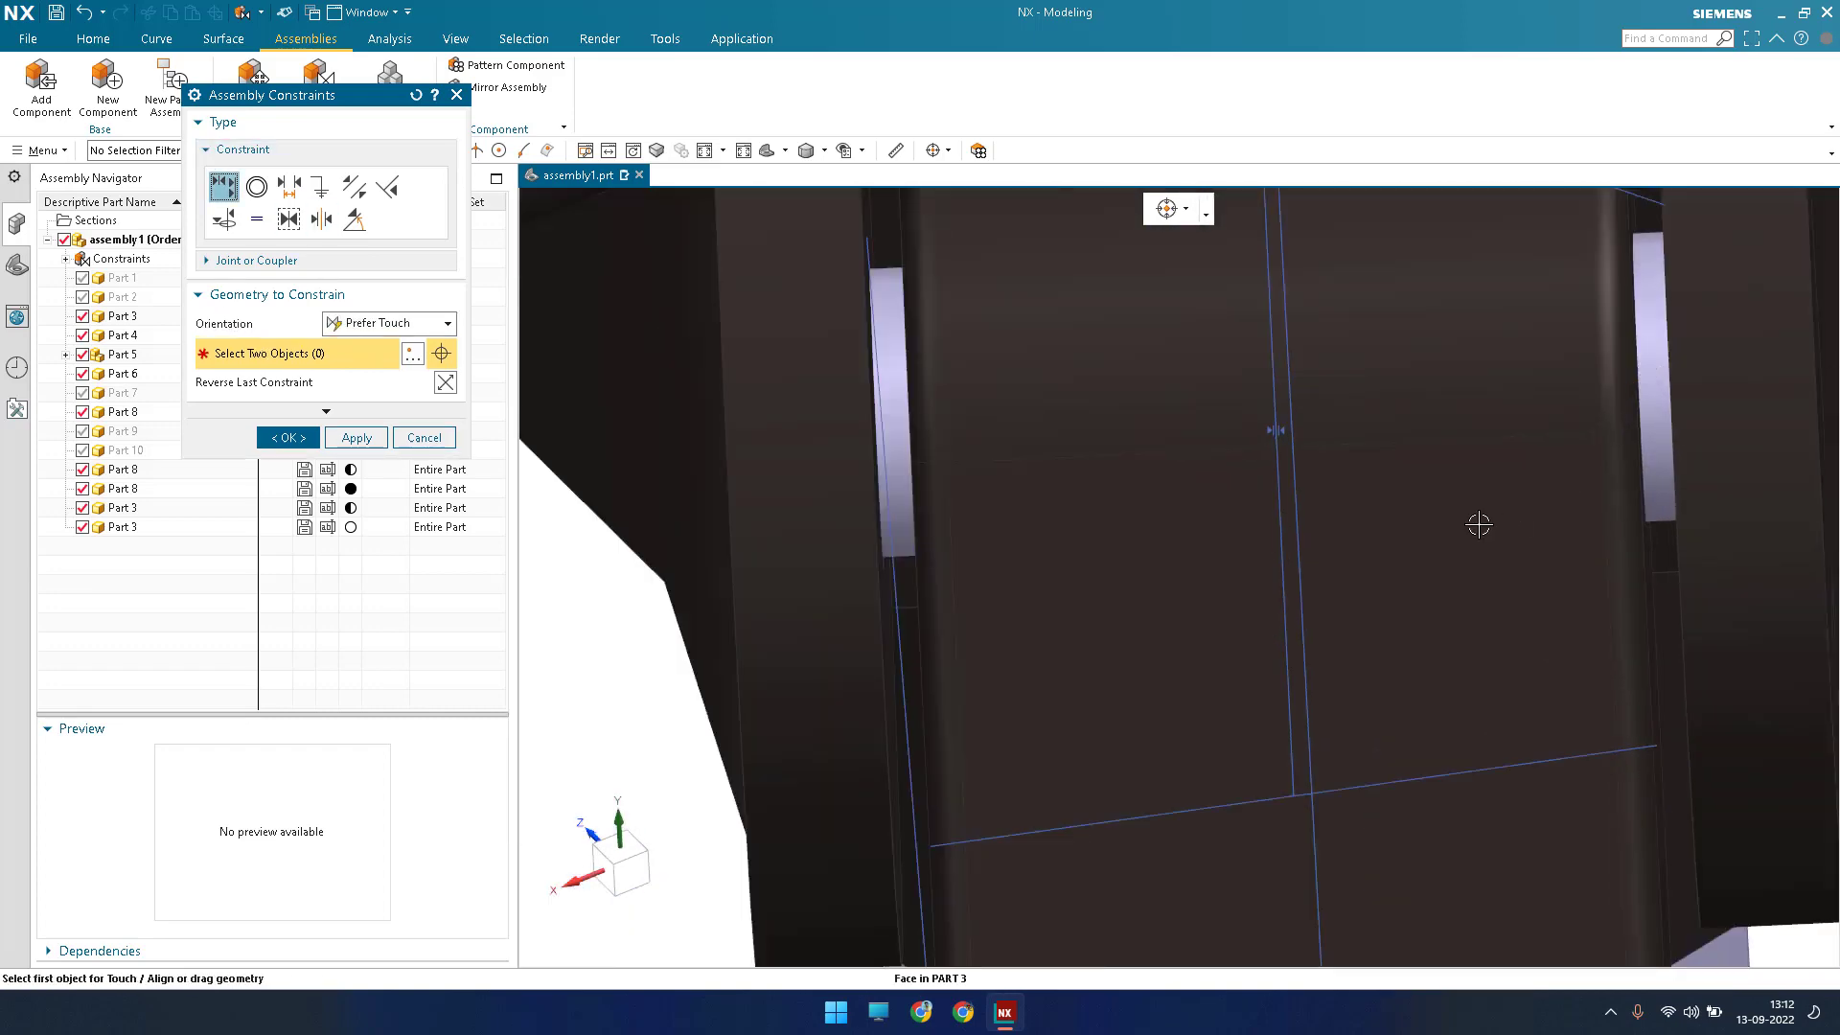
pyautogui.click(1474, 517)
pyautogui.scroll(-2, 1479, 517)
pyautogui.scroll(-4, 1561, 451)
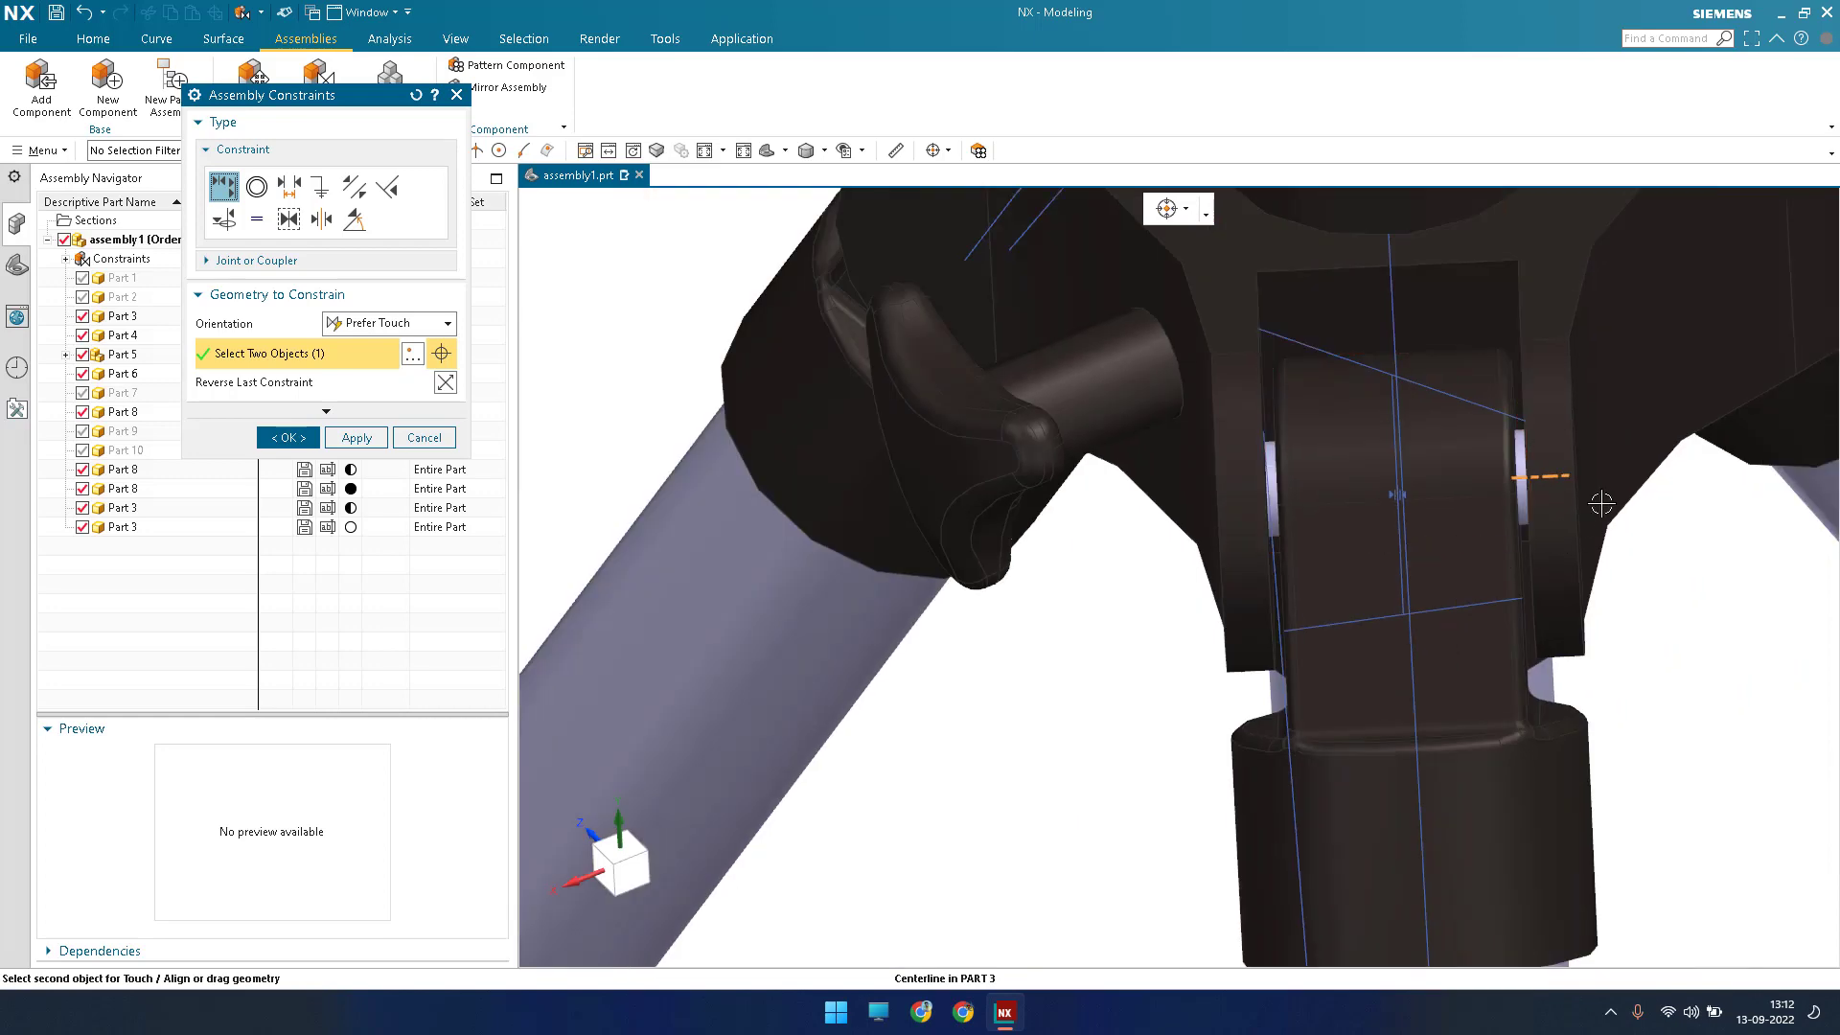
pyautogui.scroll(3, 1606, 449)
pyautogui.scroll(2, 1606, 448)
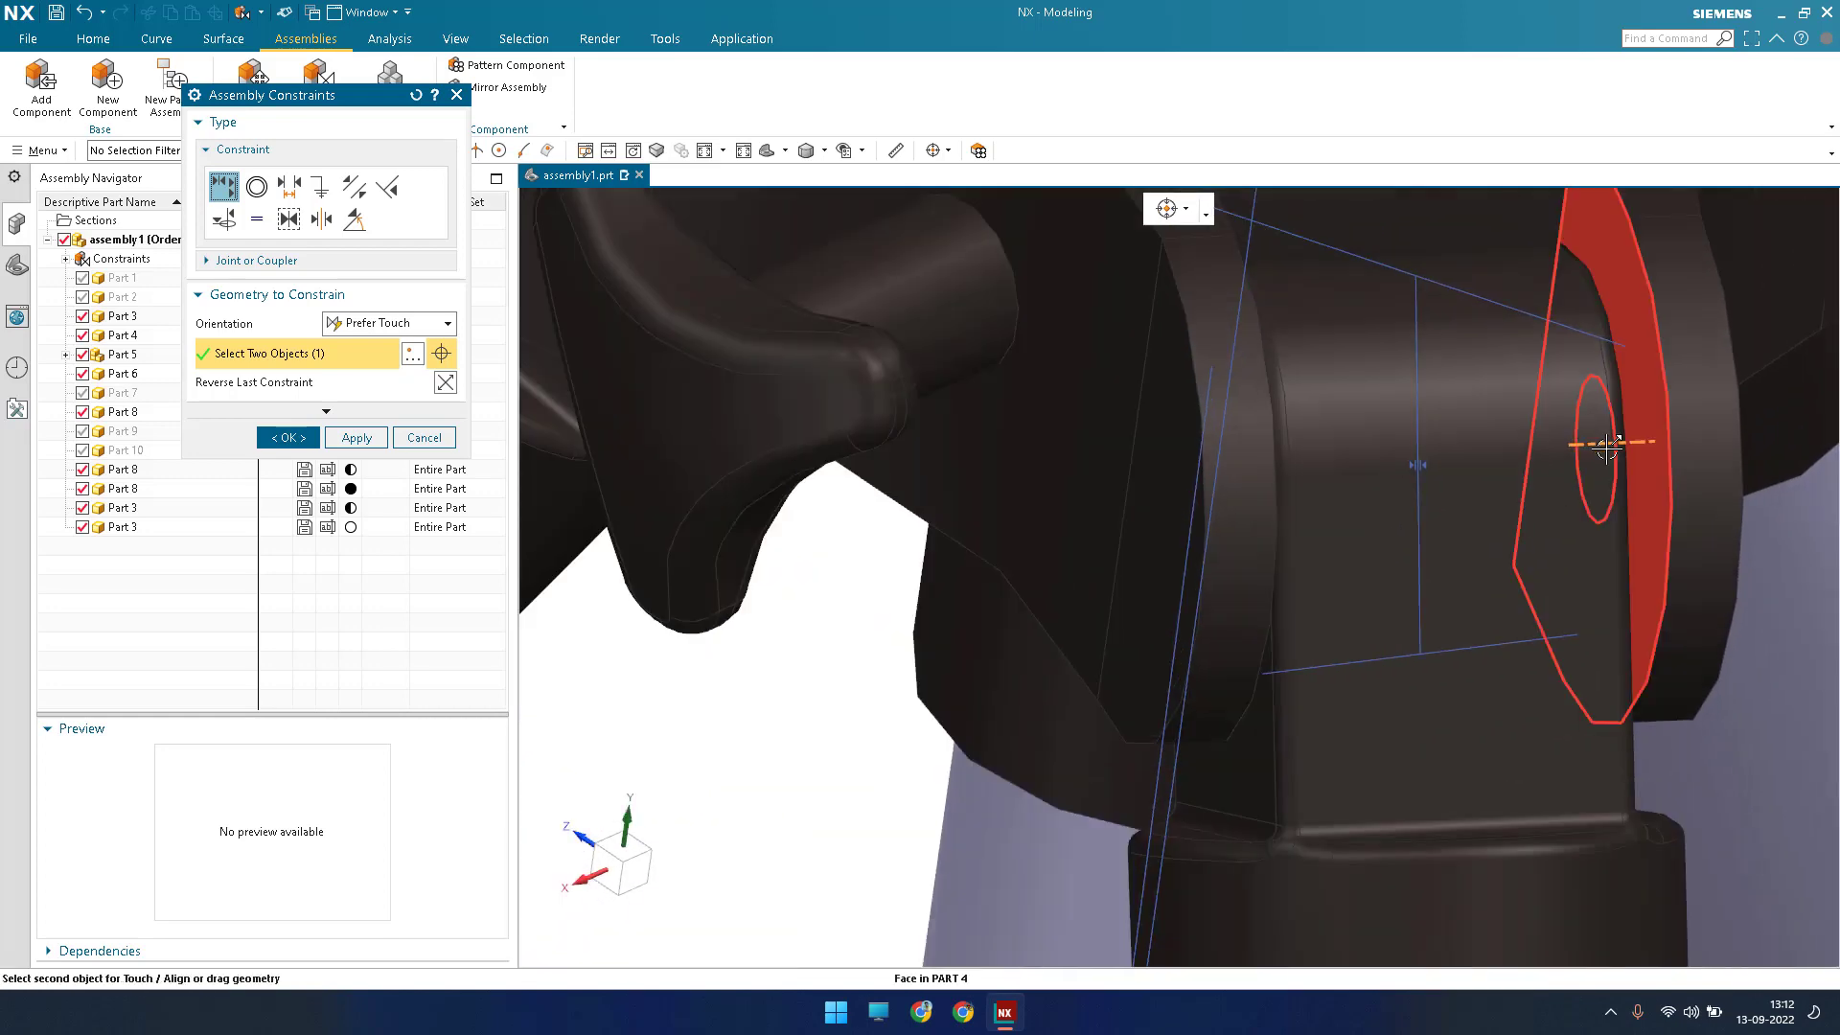
pyautogui.click(1740, 459)
pyautogui.hotkey('ctrl', 'f')
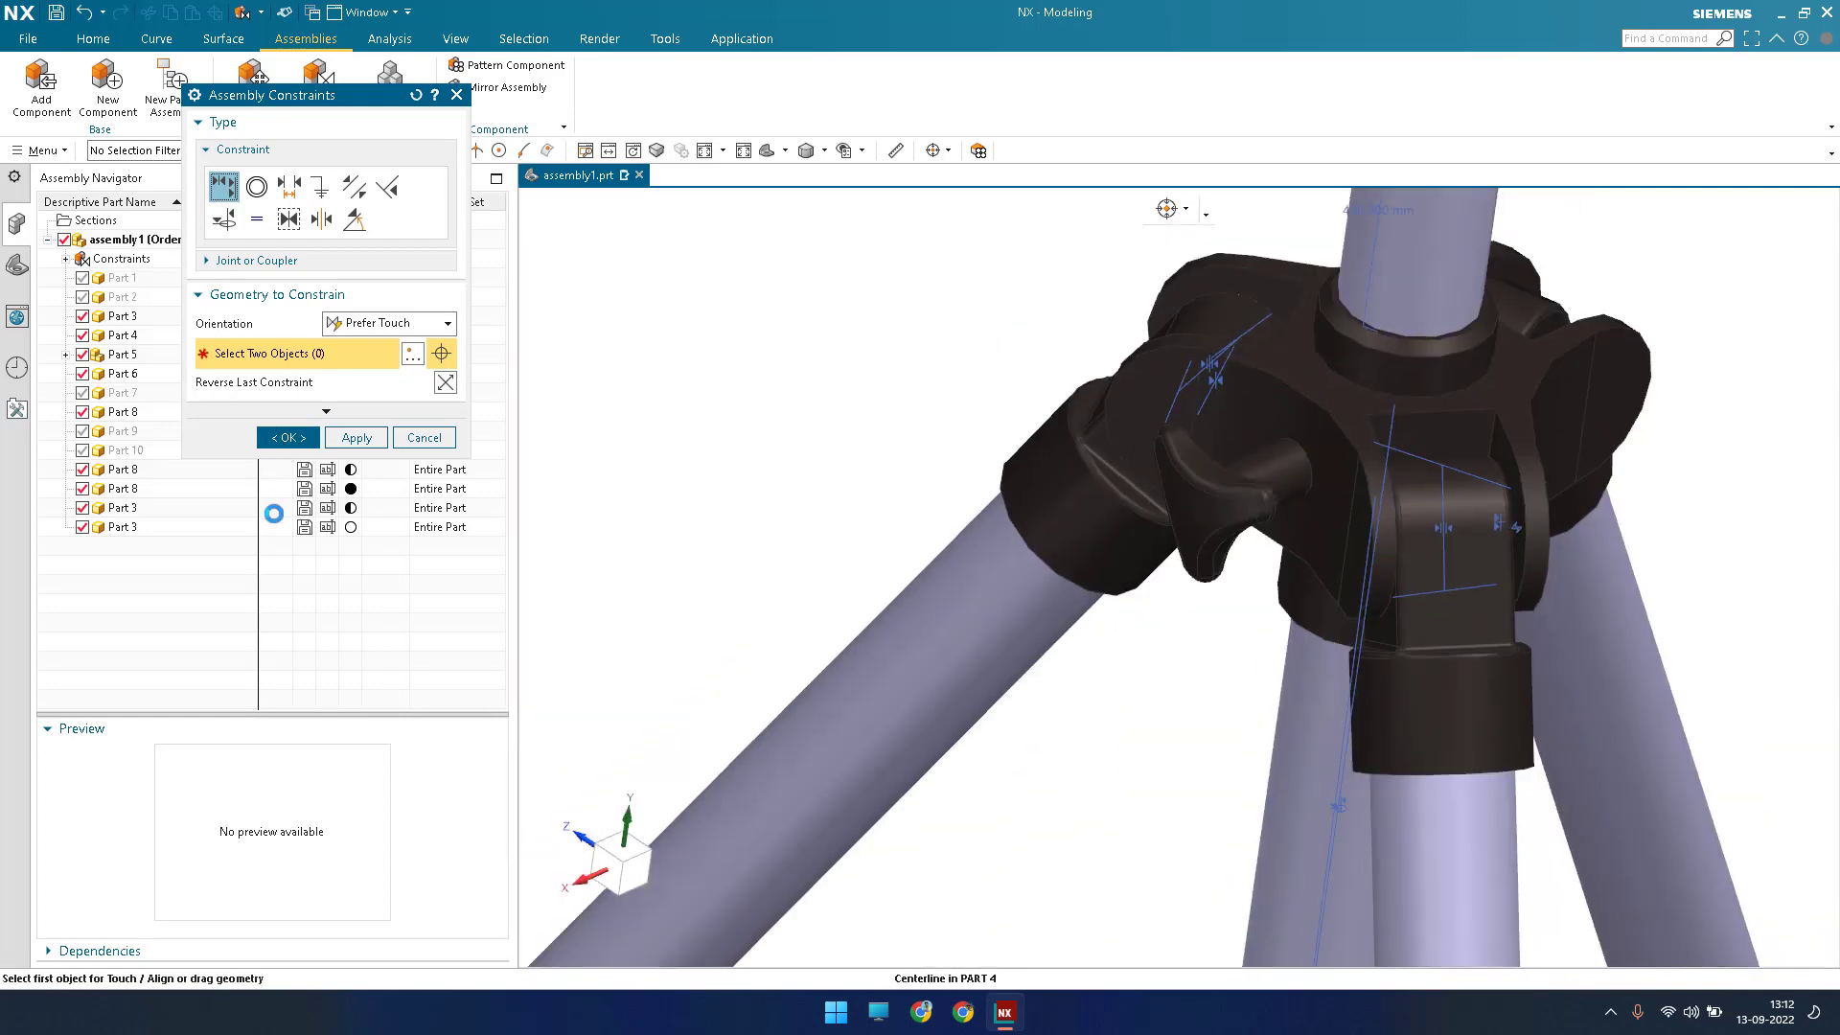
pyautogui.click(291, 438)
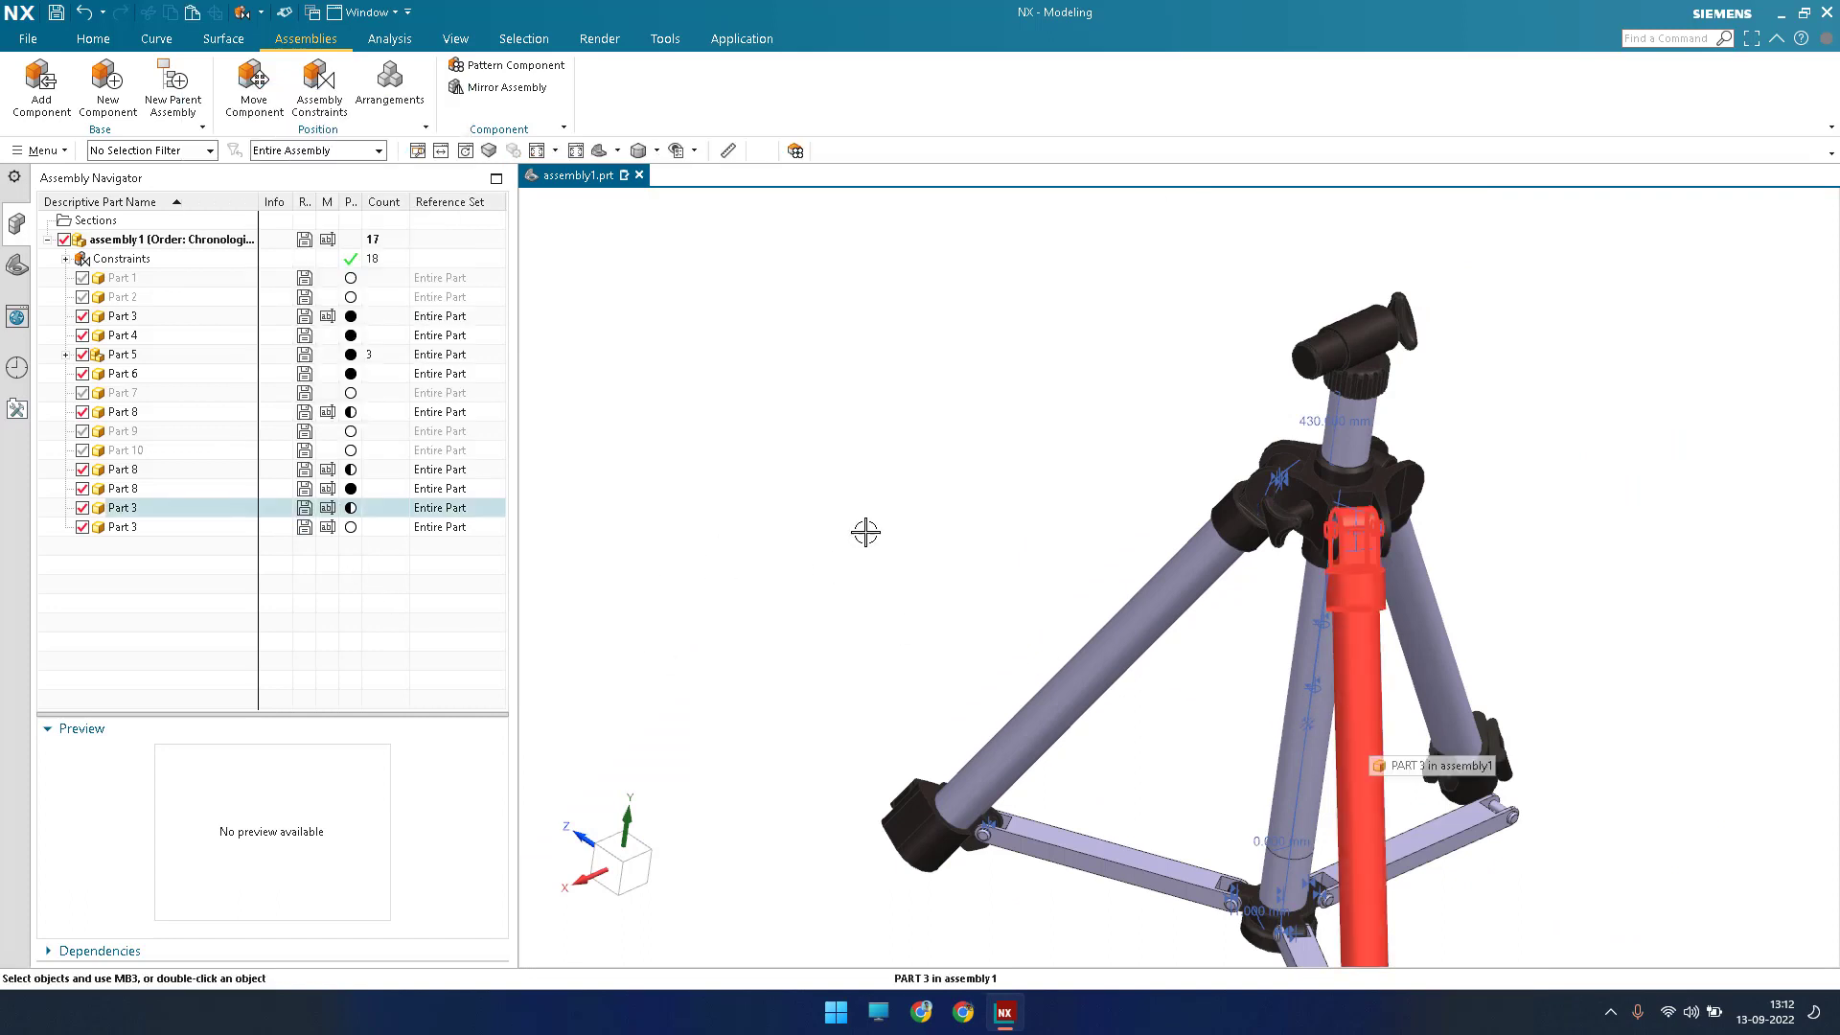
# Show the degrees of freedom of the constrained Part 3 leg and inspect its rotation direction.
pyautogui.click(332, 513)
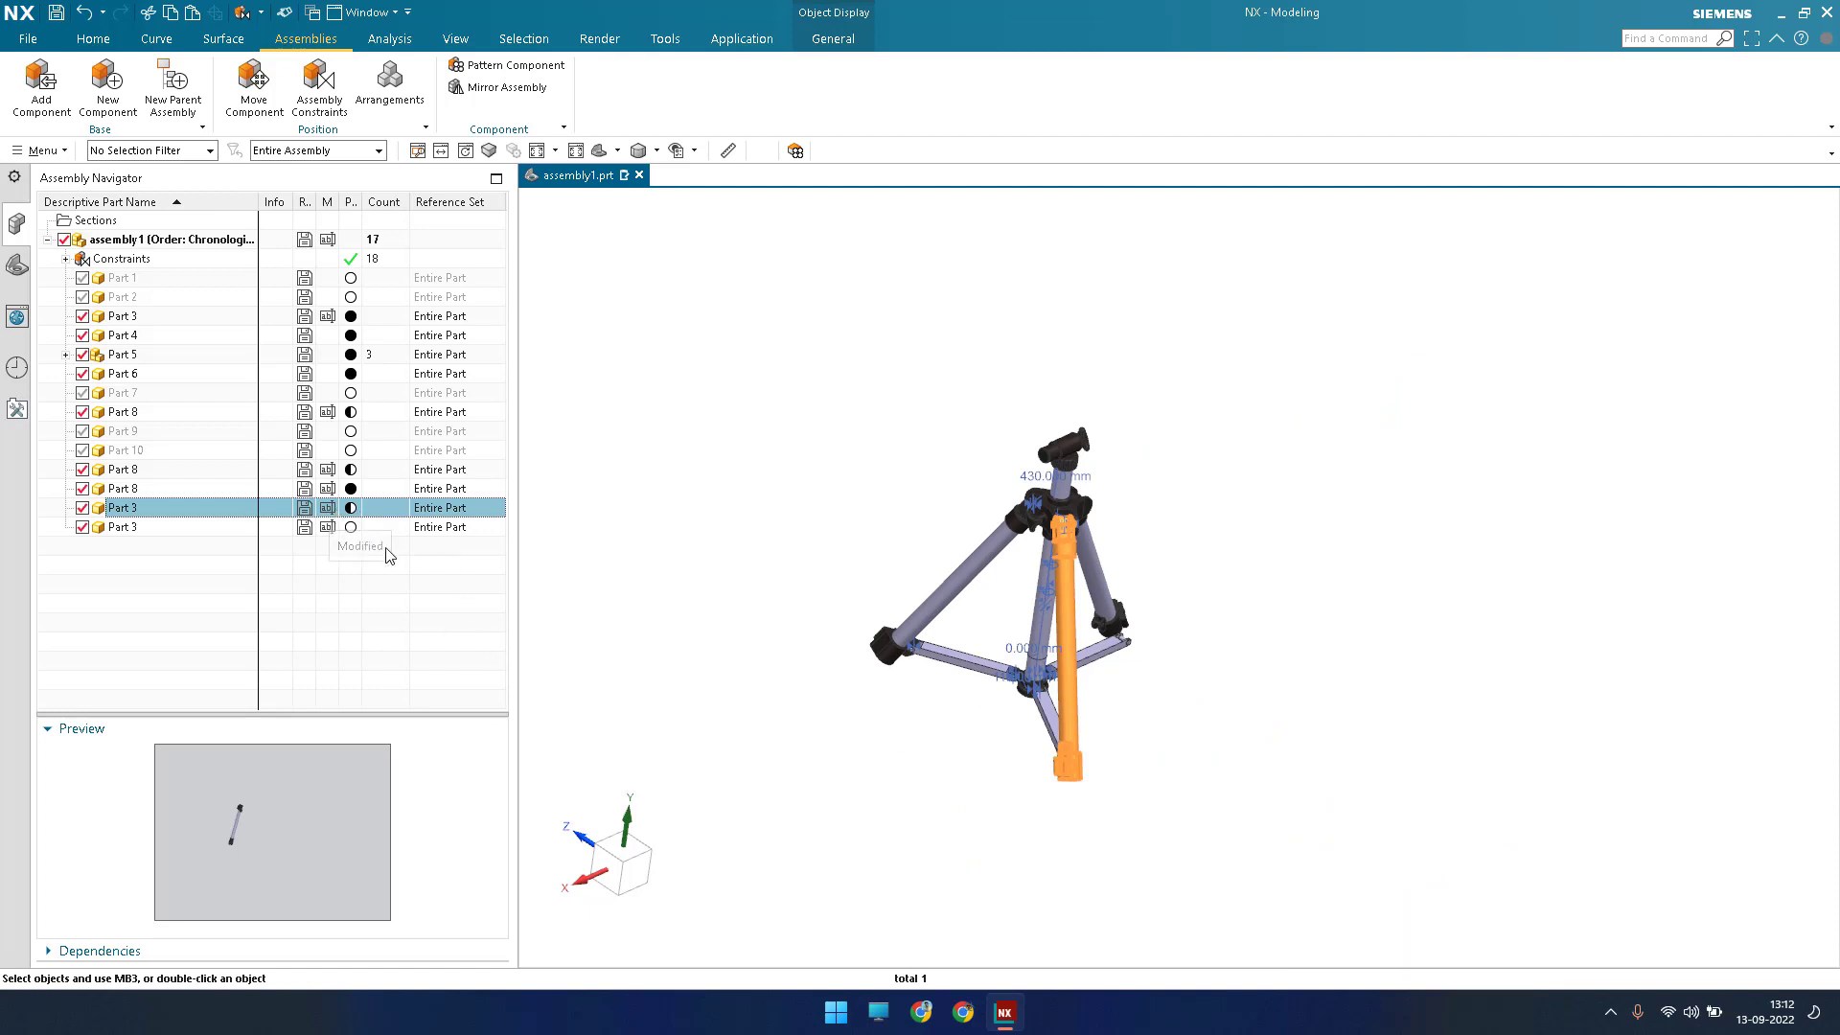
pyautogui.rightClick(417, 489)
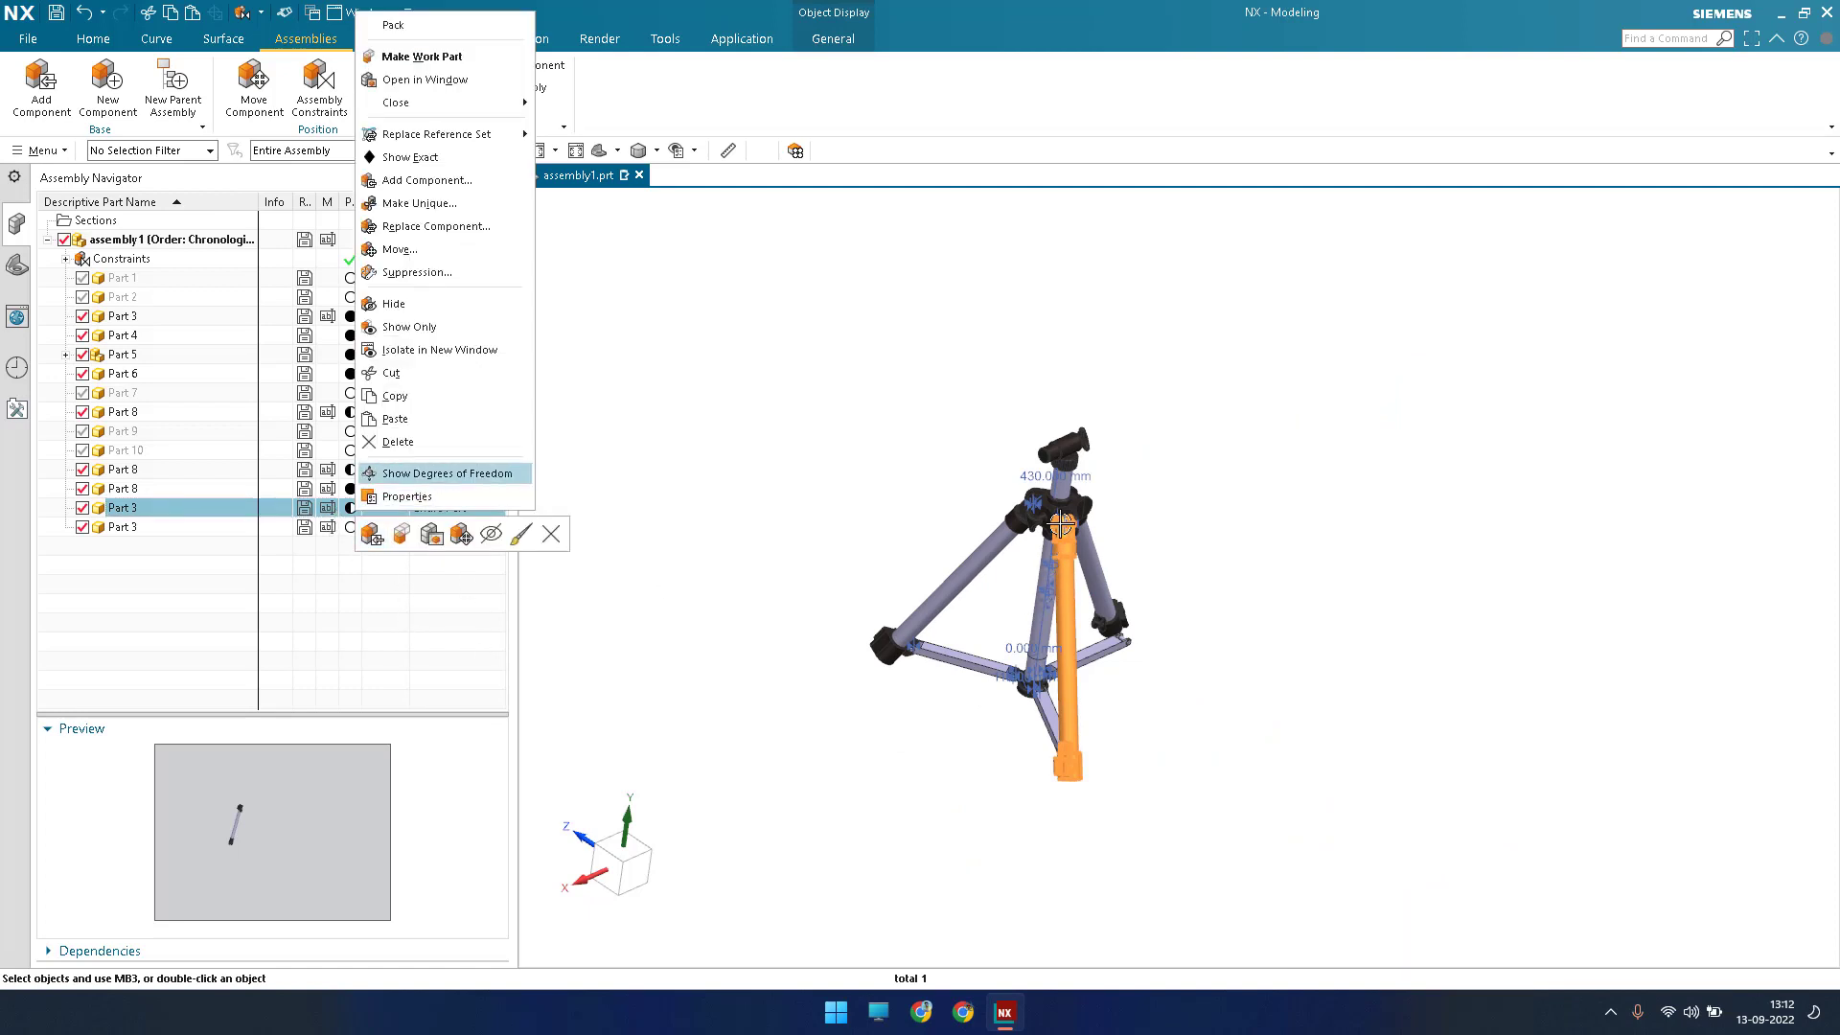
pyautogui.scroll(6, 1059, 522)
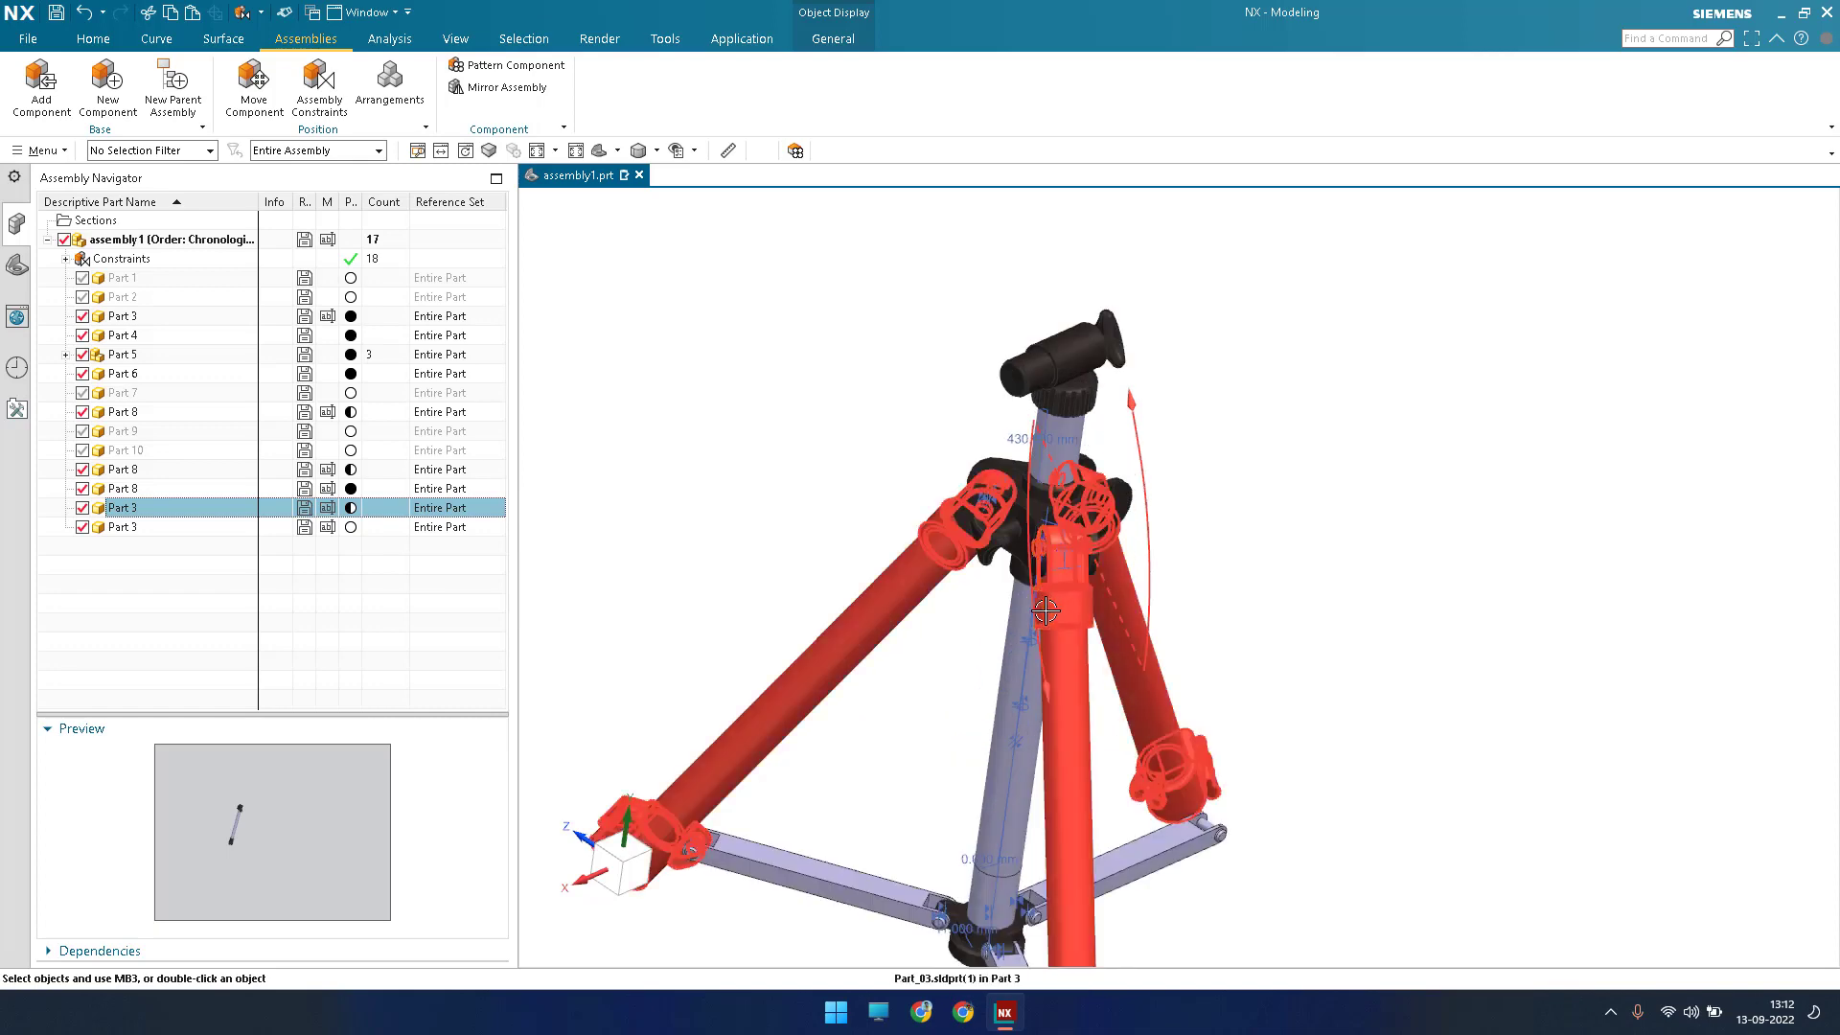
pyautogui.scroll(-6, 1106, 592)
pyautogui.moveTo(1051, 648); pyautogui.dragTo(1150, 681, button='middle')
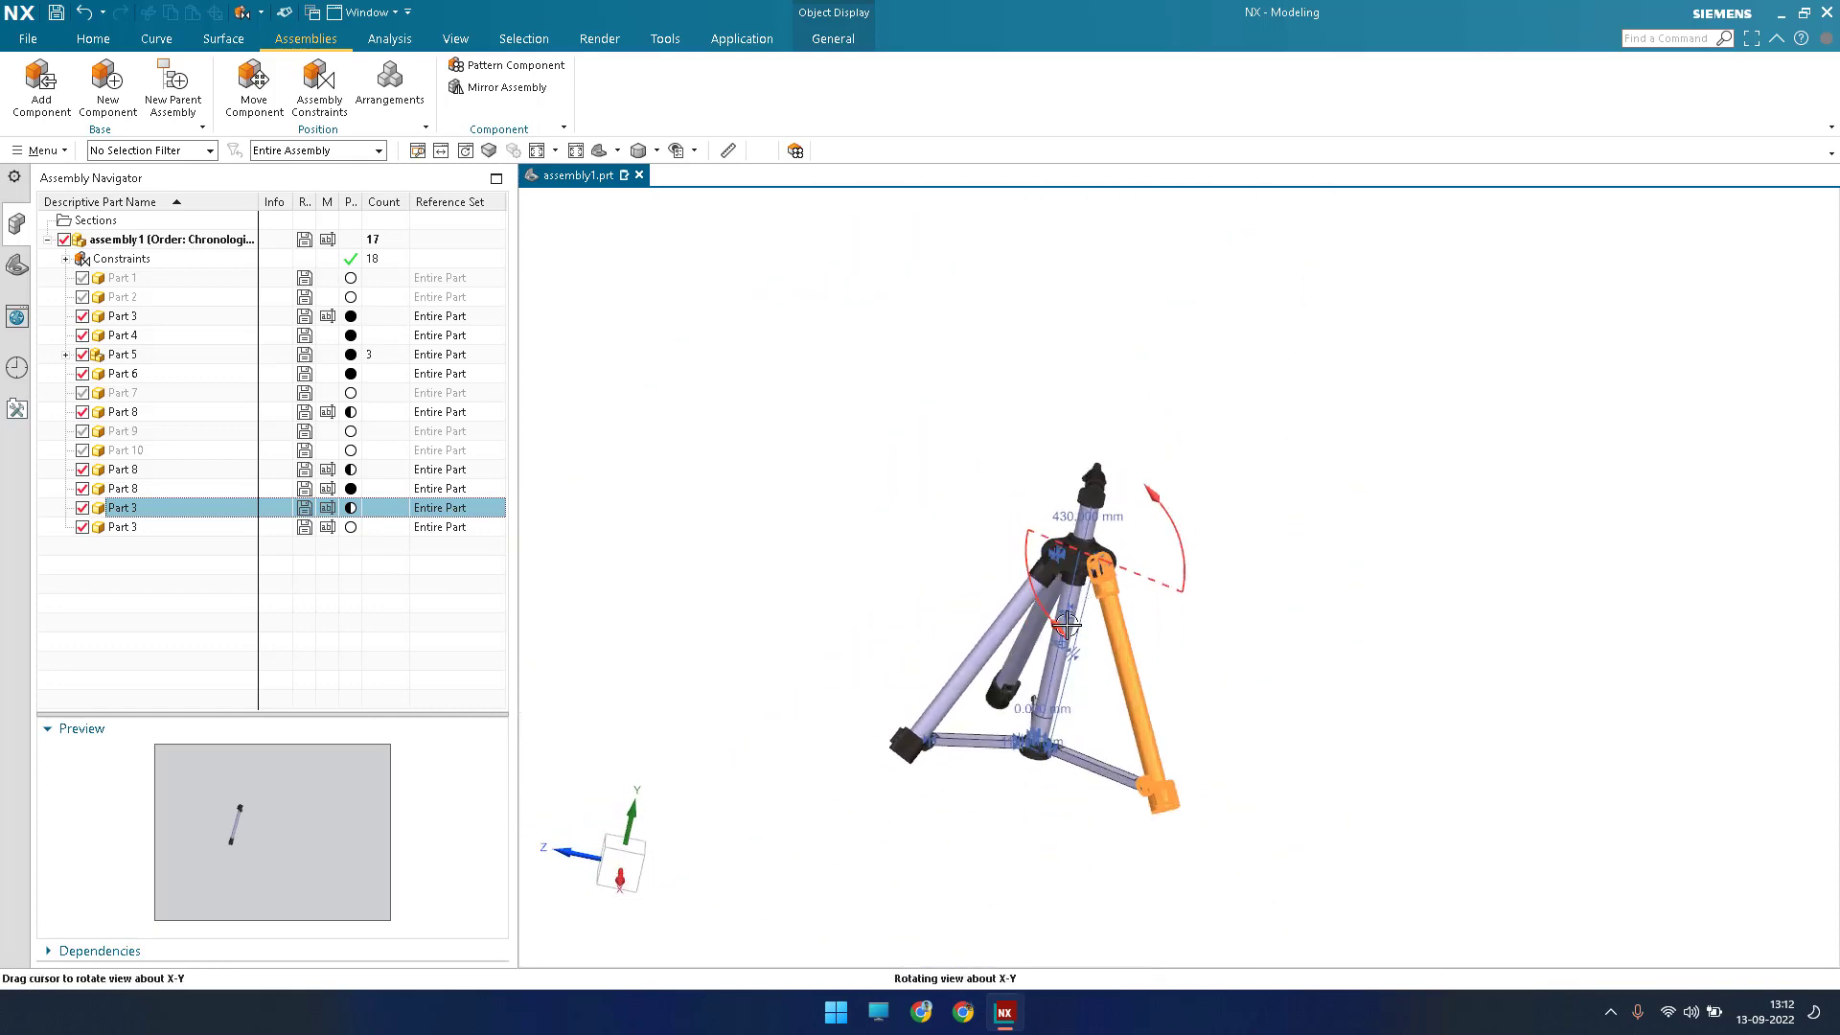
# Touch/Align the lower hinge centerline of the same Part 3 leg with the hole centerline at the Part 8 brace arm's end.
pyautogui.scroll(5, 1152, 801)
pyautogui.scroll(5, 1057, 630)
pyautogui.press('Escape')
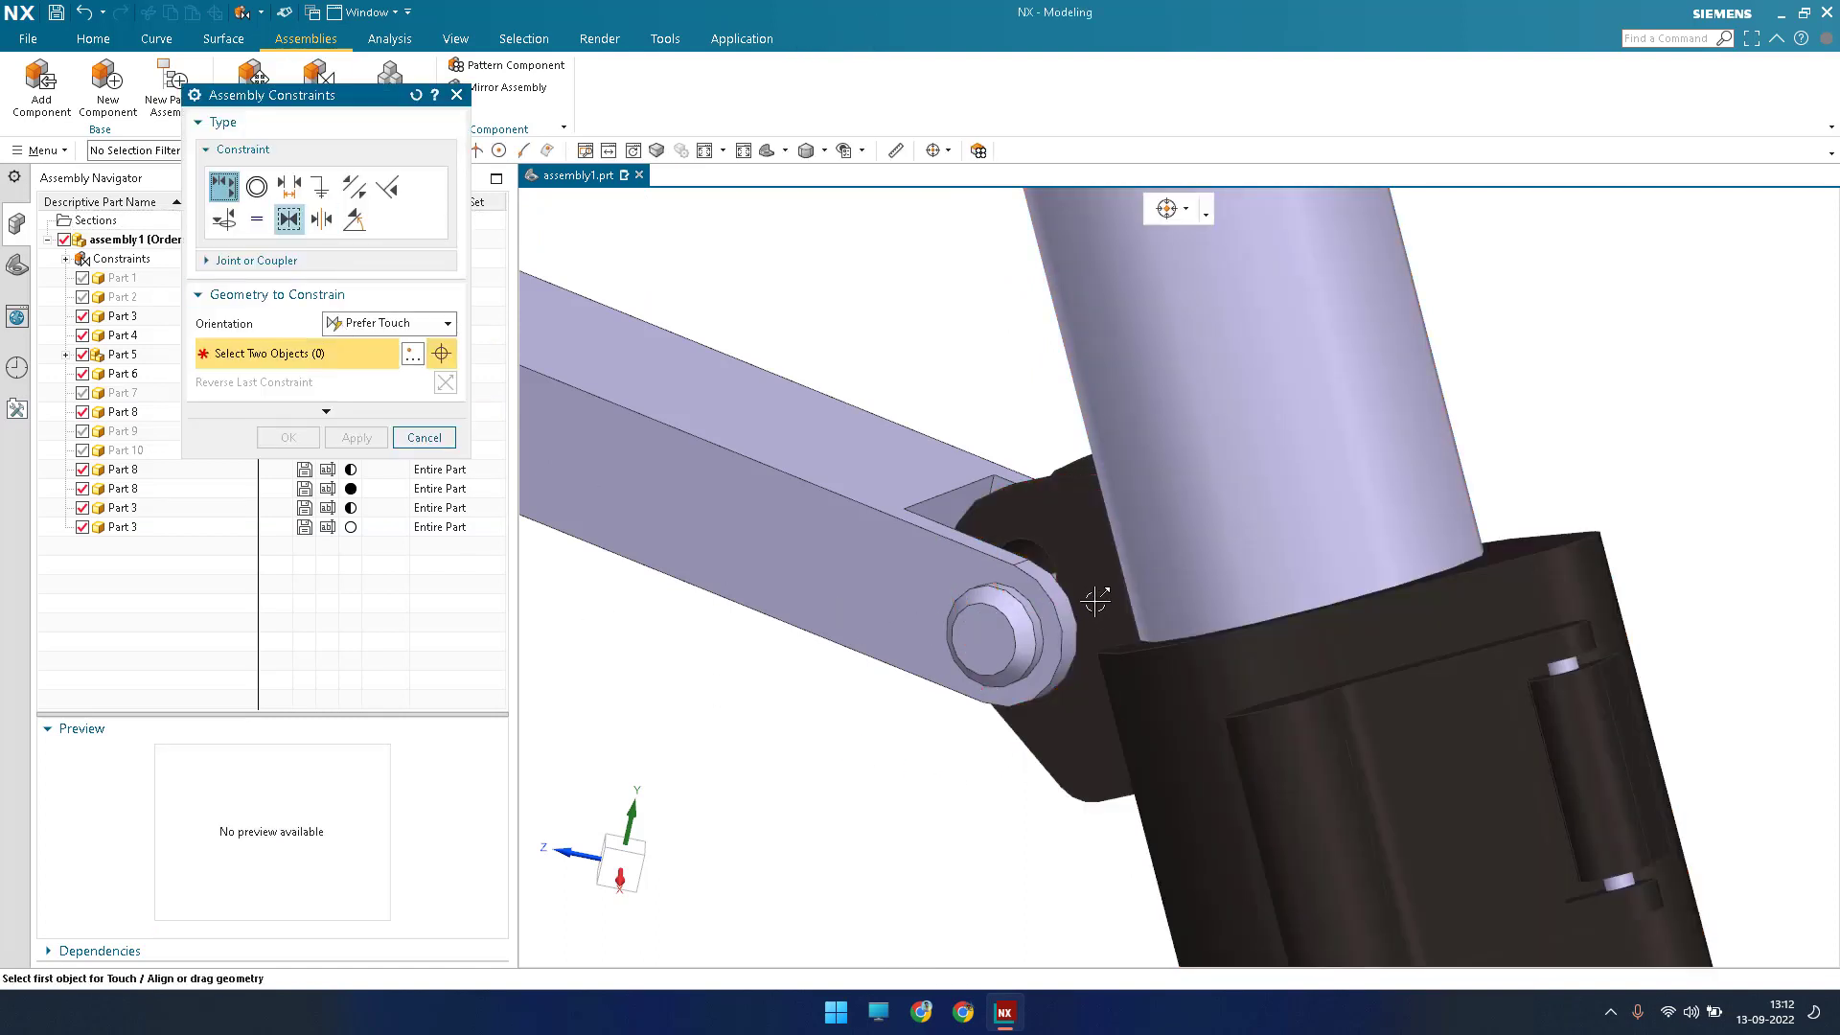
pyautogui.scroll(5, 952, 469)
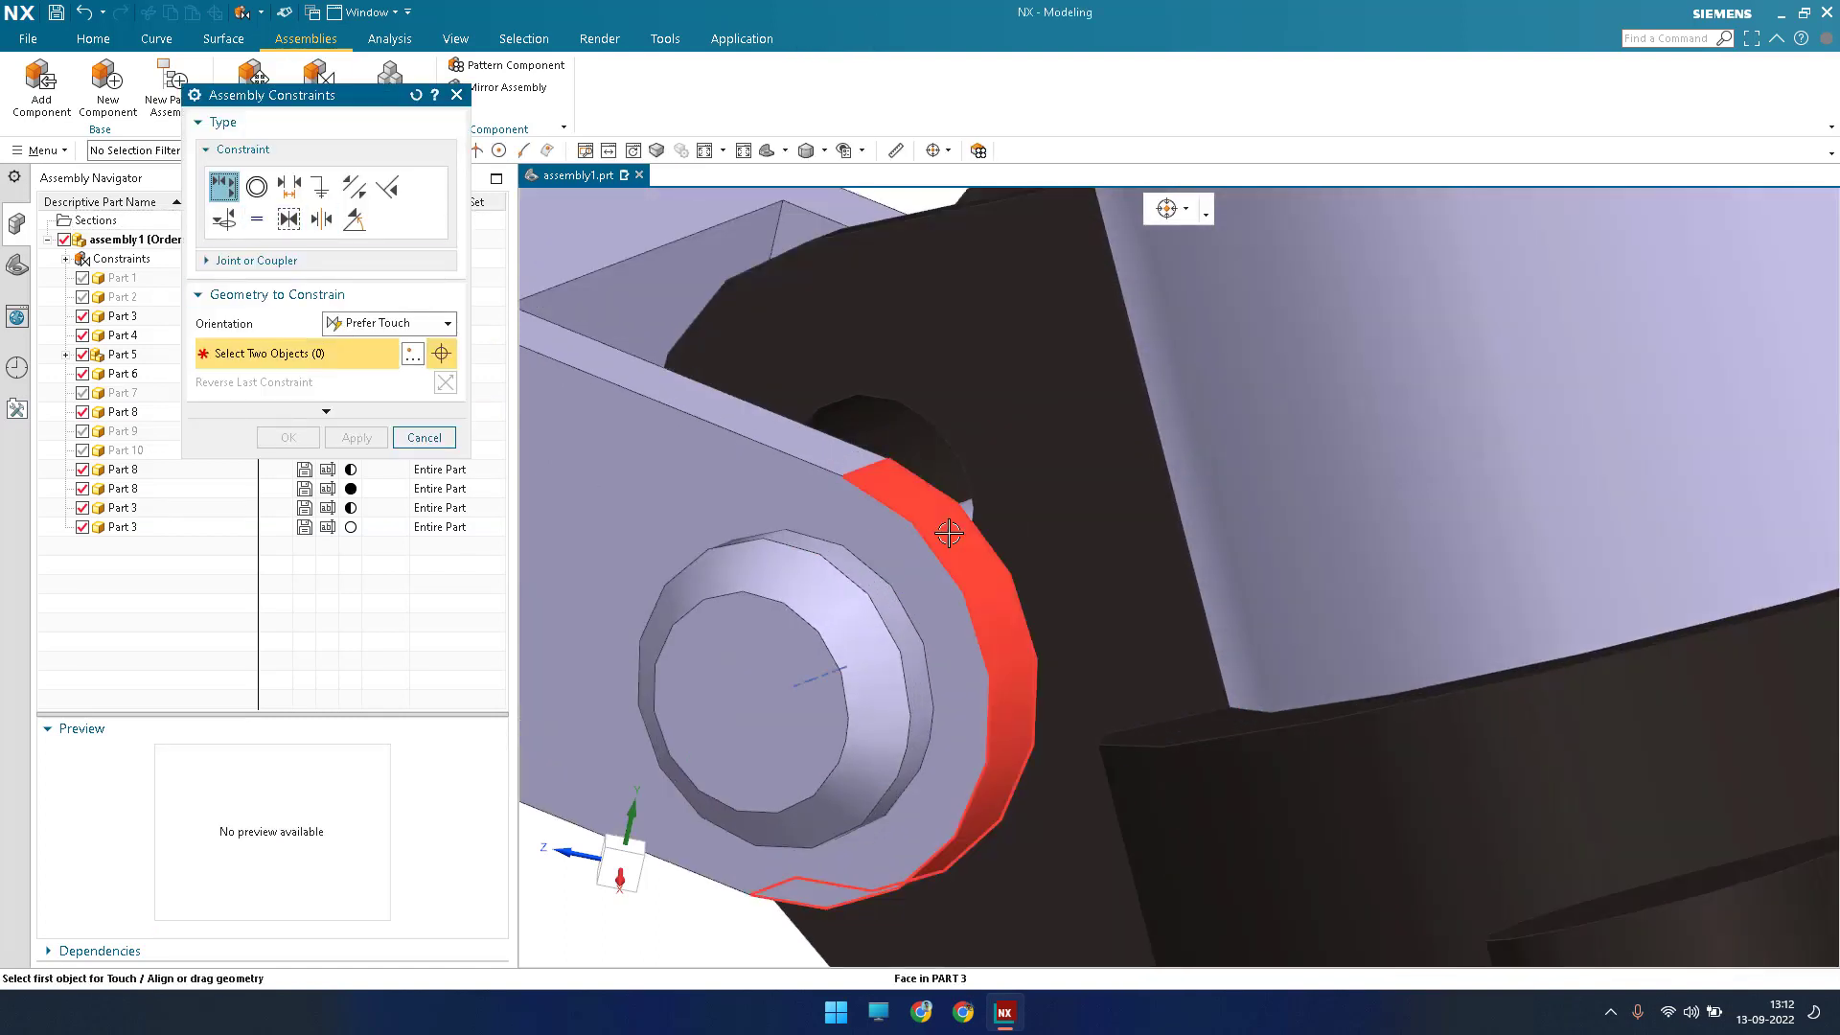
pyautogui.click(973, 606)
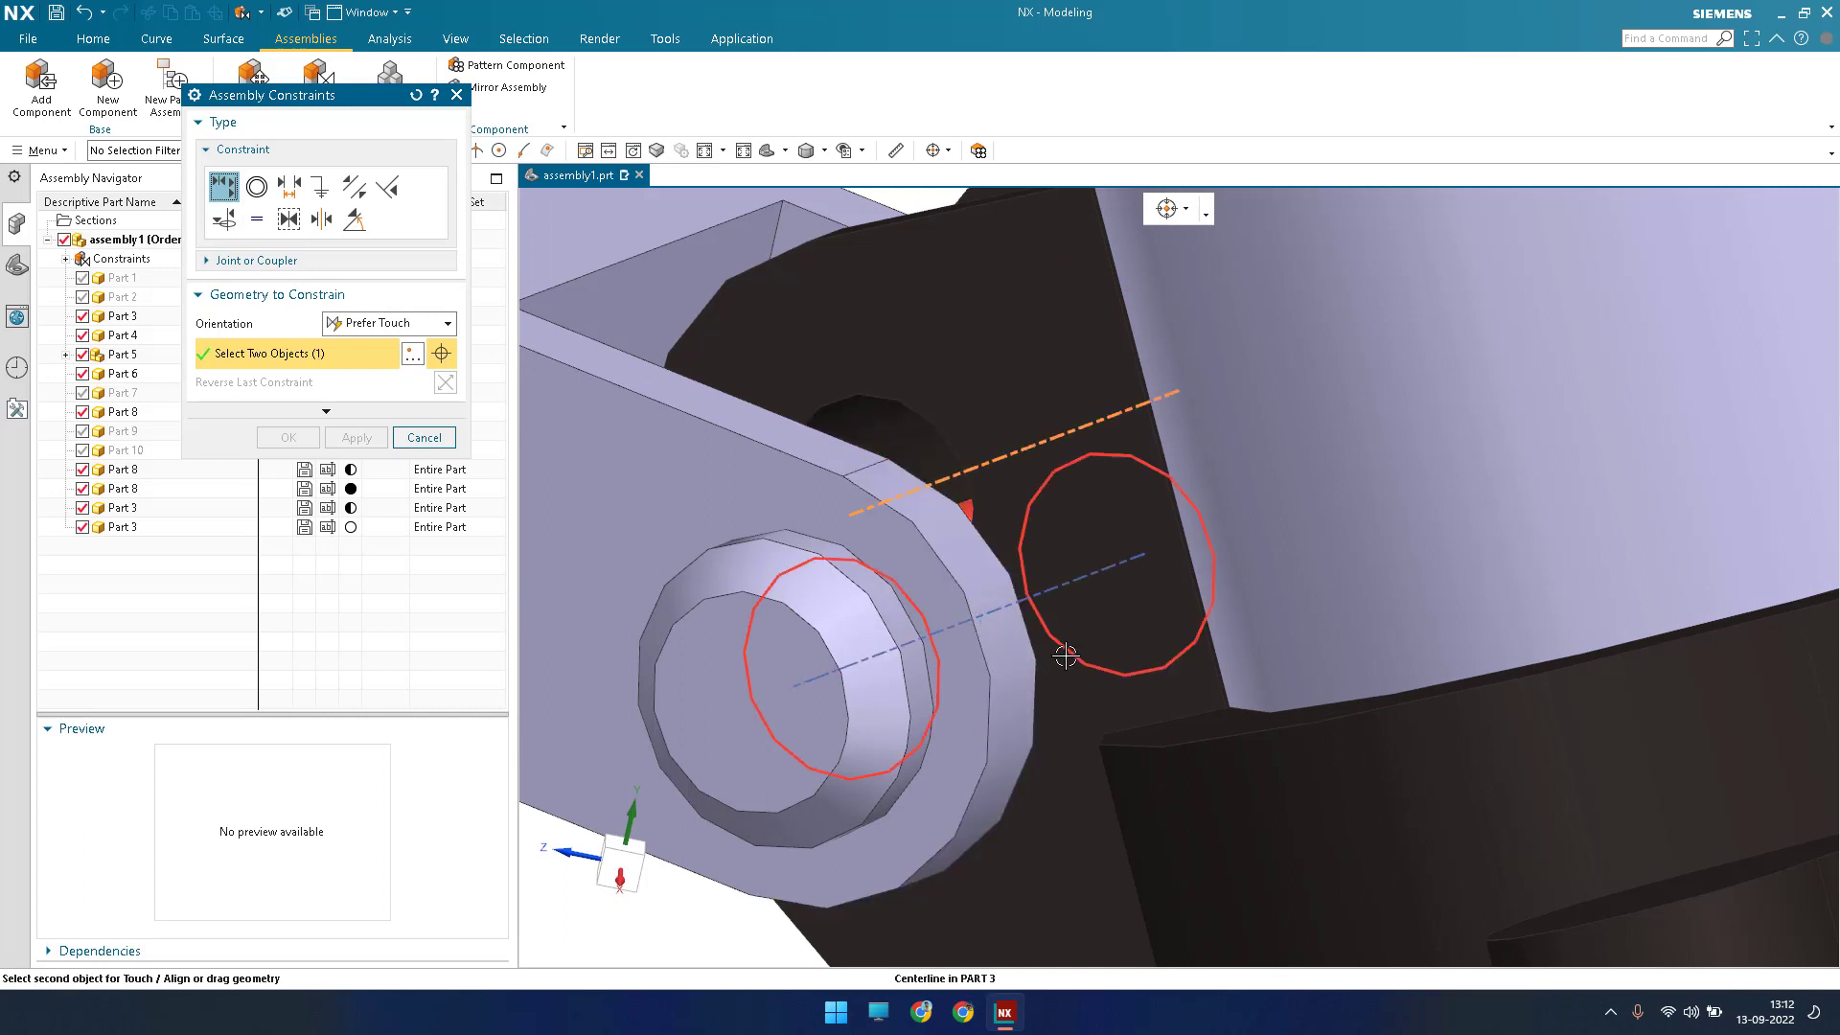
pyautogui.scroll(-8, 345, 517)
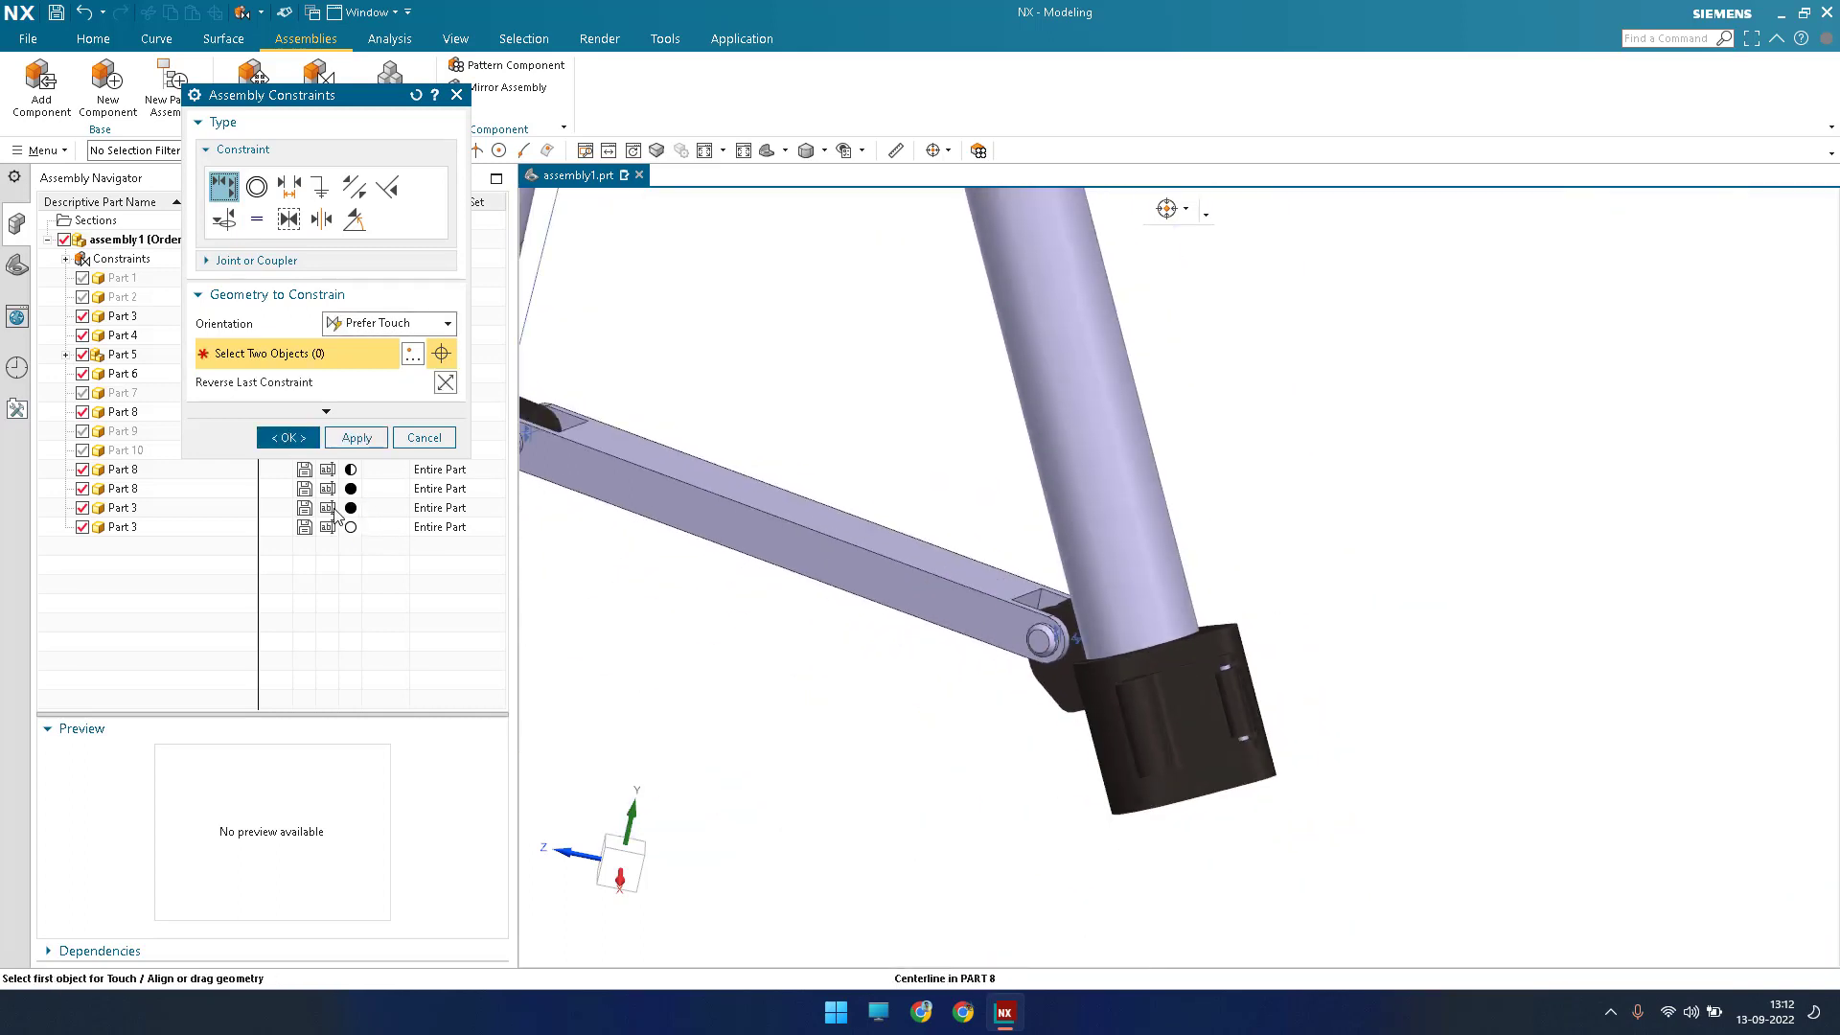
pyautogui.middleClick(878, 624)
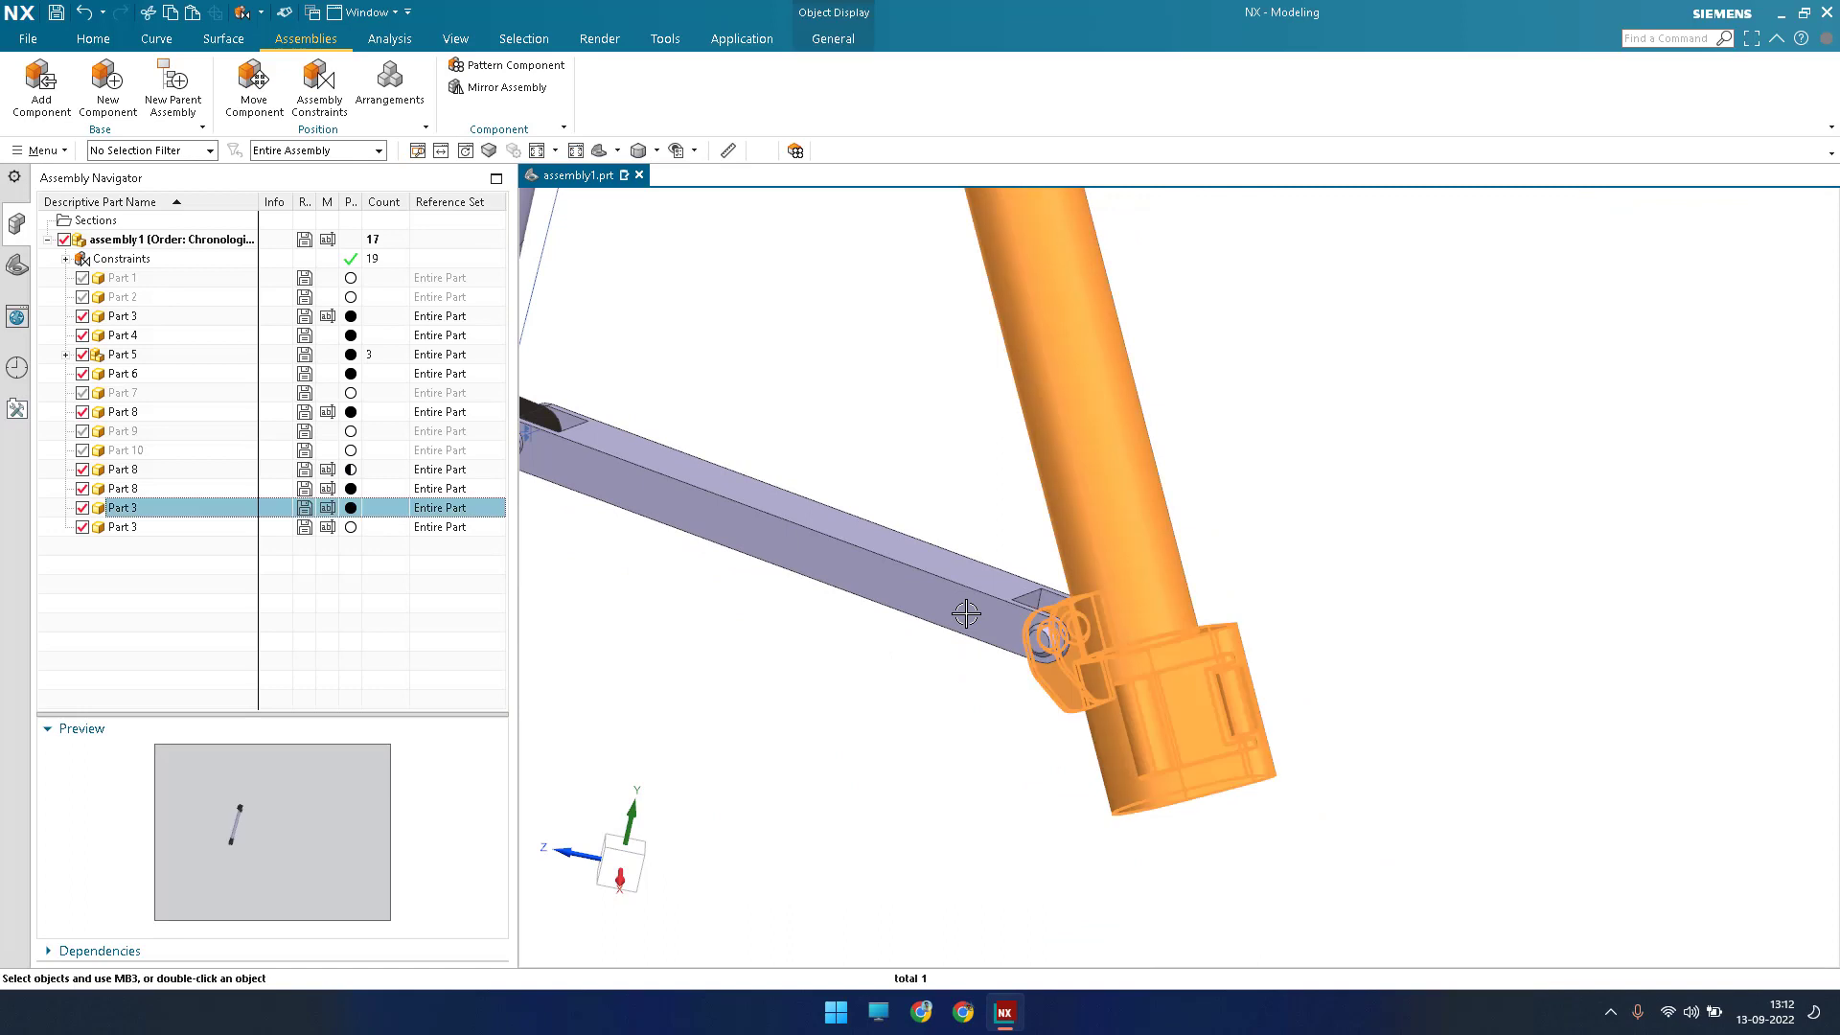
# Inspect the constrained leg around the tripod and clear the degrees-of-freedom arrows from the view.
pyautogui.scroll(-5, 964, 615)
pyautogui.press('Escape')
pyautogui.moveTo(938, 691); pyautogui.dragTo(1028, 360, button='middle')
pyautogui.scroll(4, 1097, 502)
pyautogui.scroll(-4, 1096, 491)
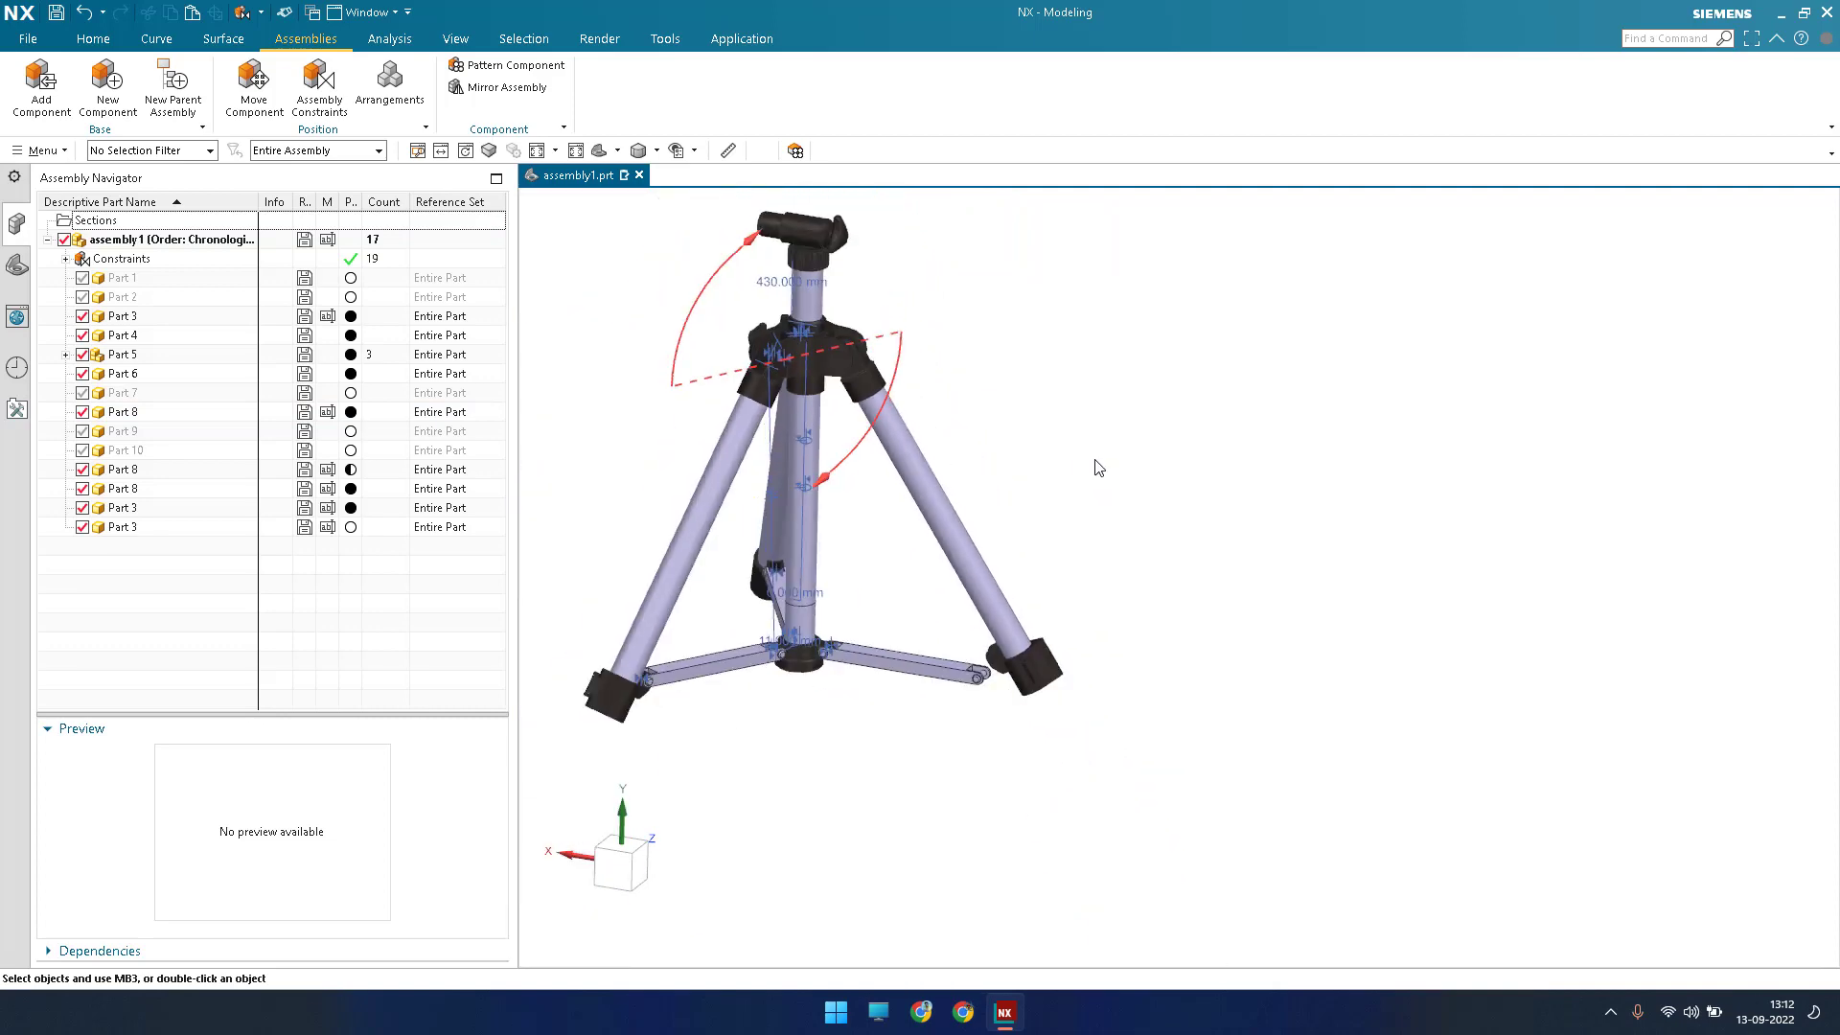
pyautogui.rightClick(1036, 348)
pyautogui.click(1102, 456)
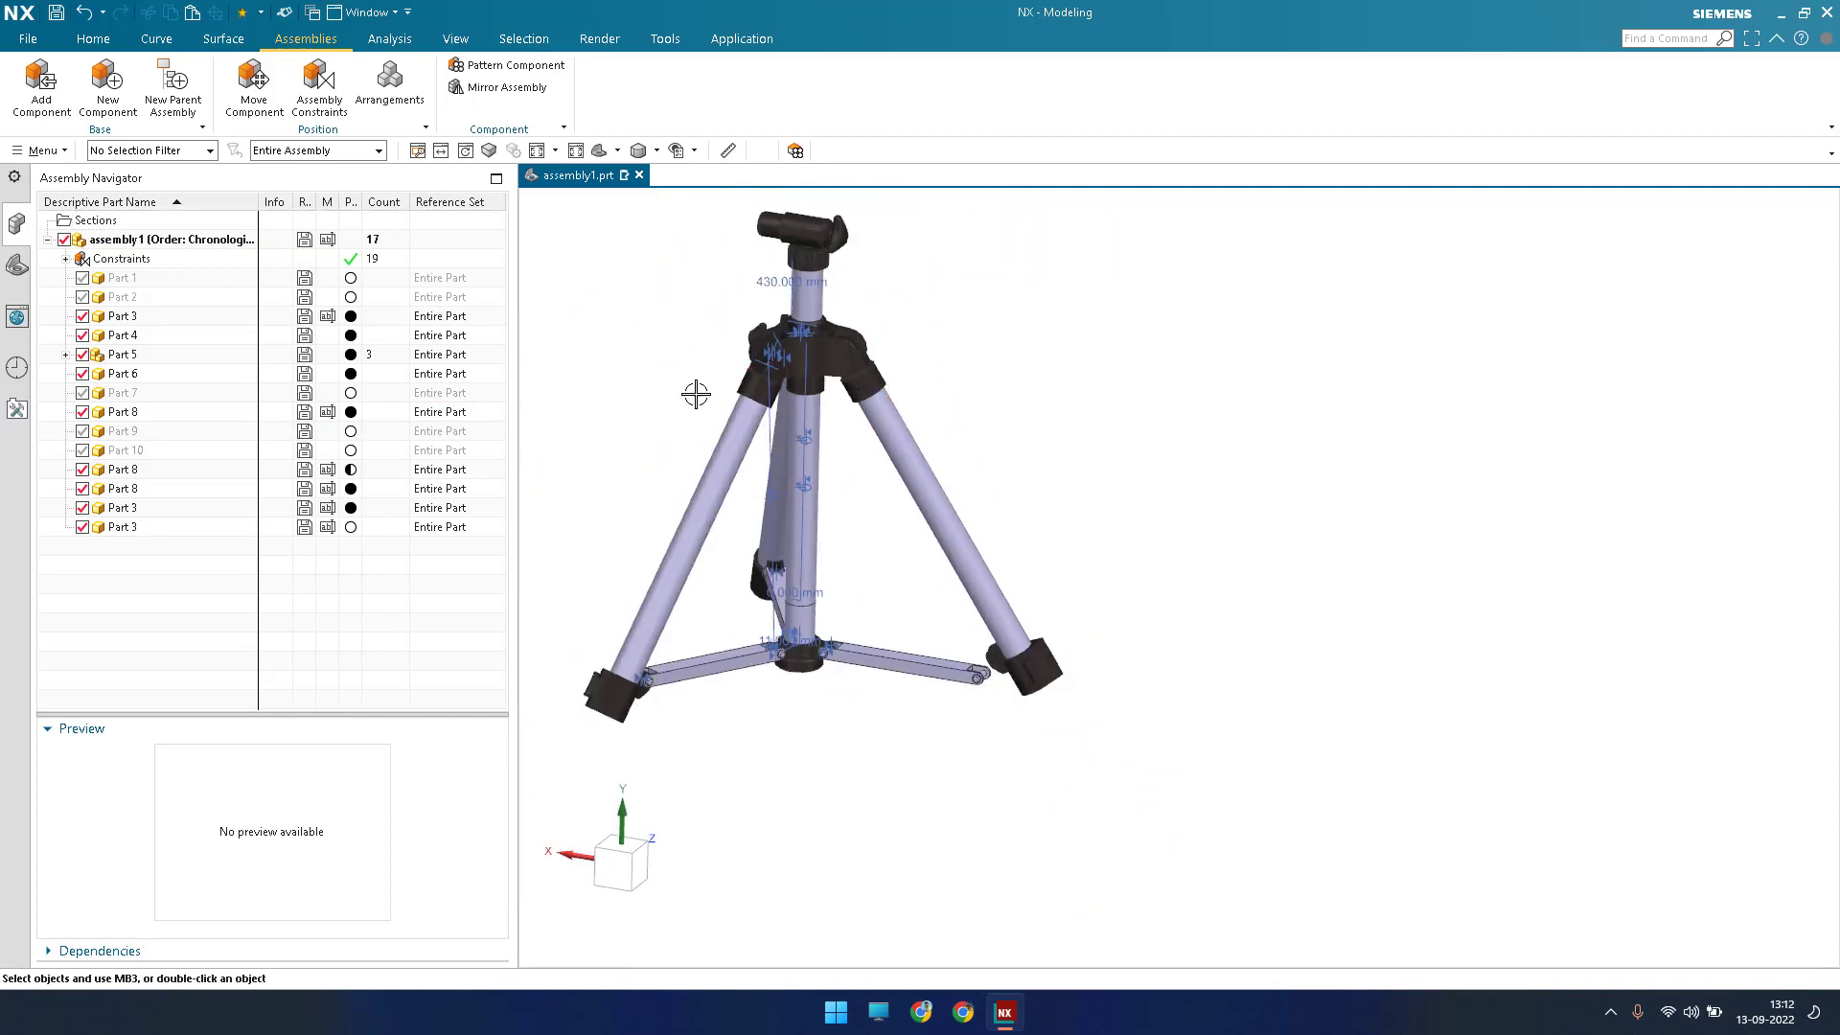
# Start a 2 to 2 Center constraint using the two opposite side faces of the remaining Part 3 leg's upper hinge tab.
pyautogui.scroll(5, 850, 395)
pyautogui.keyDown('shift'); pyautogui.moveTo(1180, 578); pyautogui.dragTo(1199, 789, button='middle'); pyautogui.keyUp('shift')
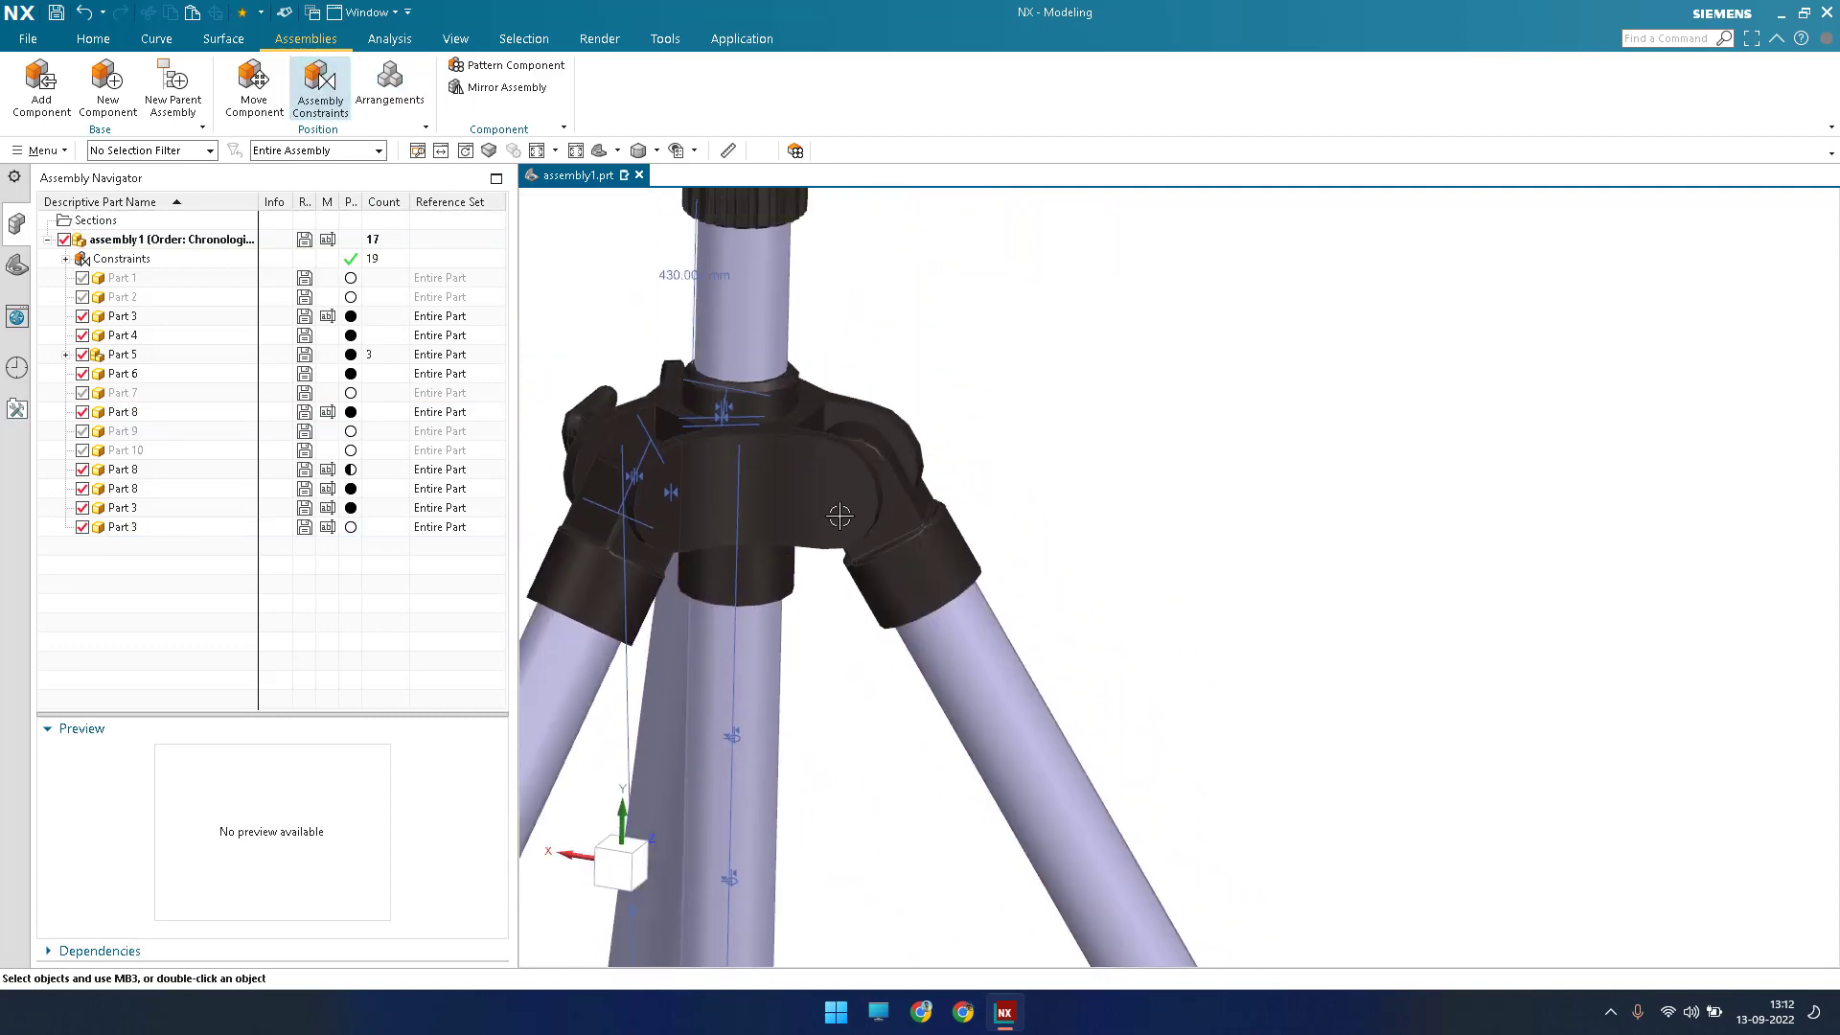
pyautogui.click(323, 99)
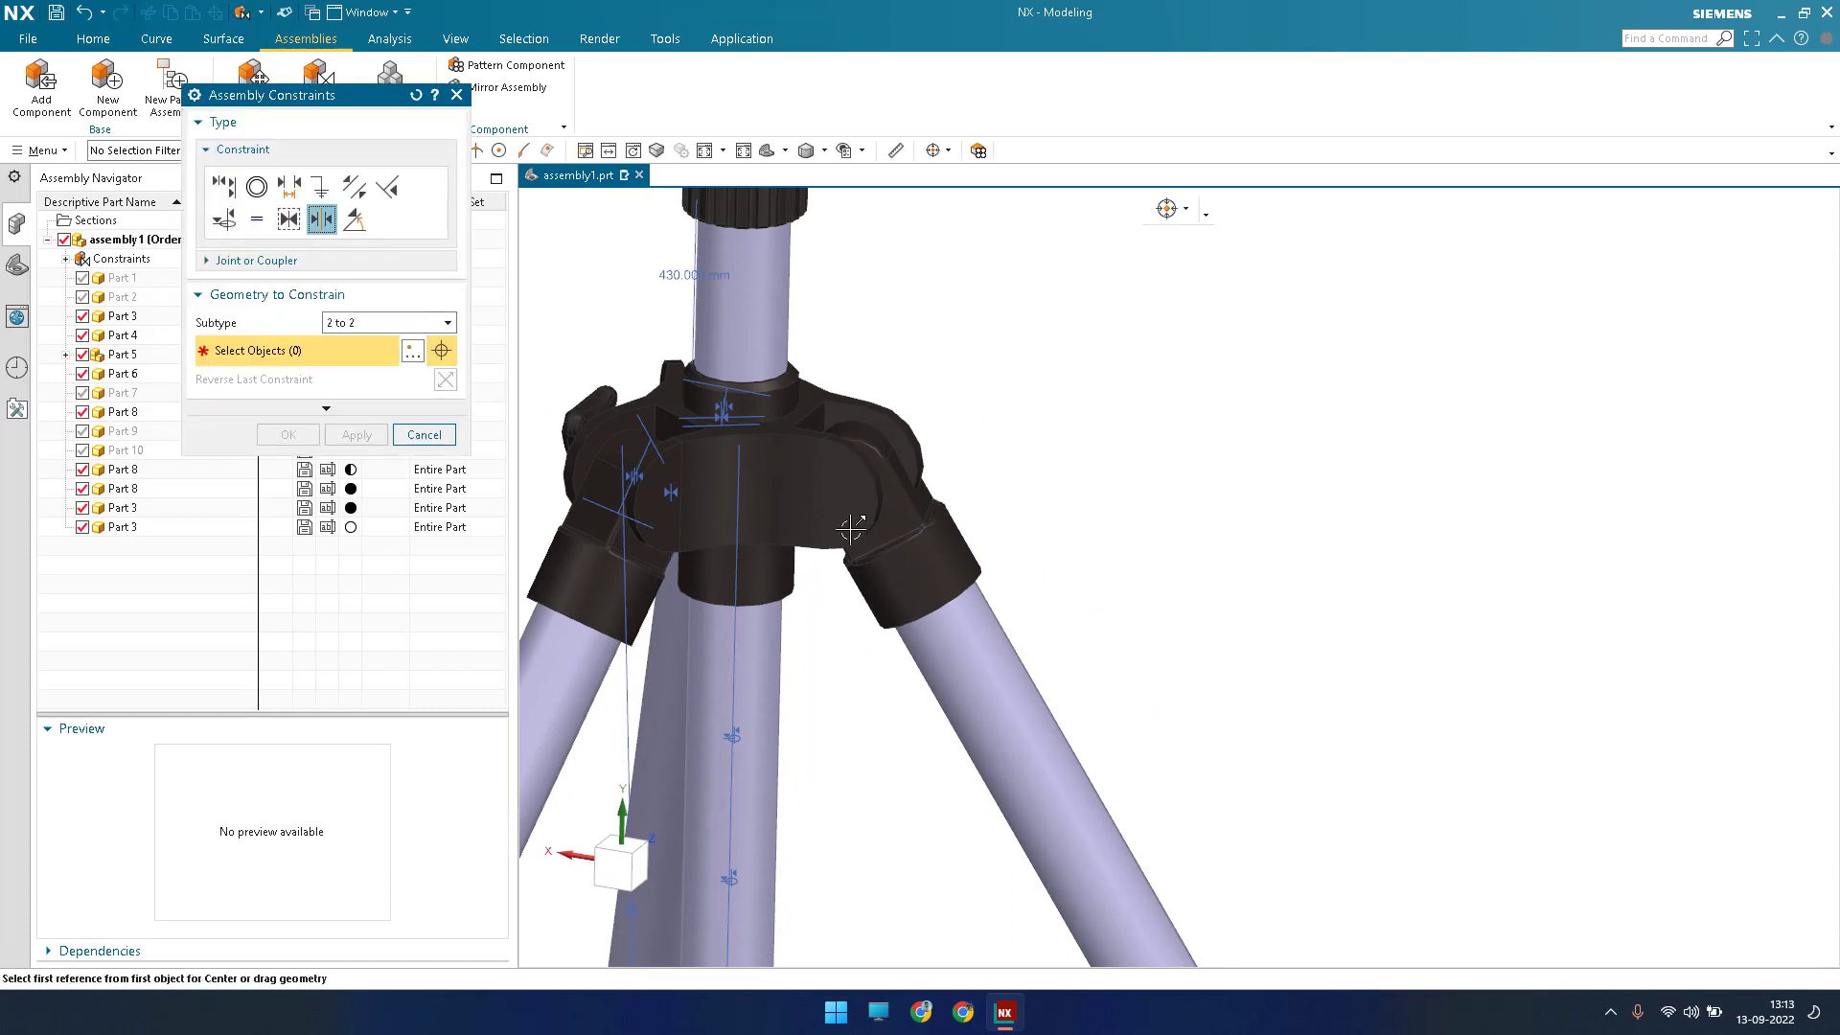
pyautogui.scroll(5, 877, 523)
pyautogui.click(775, 538)
pyautogui.scroll(-5, 801, 525)
pyautogui.moveTo(829, 523); pyautogui.dragTo(767, 538, button='middle')
pyautogui.scroll(3, 766, 538)
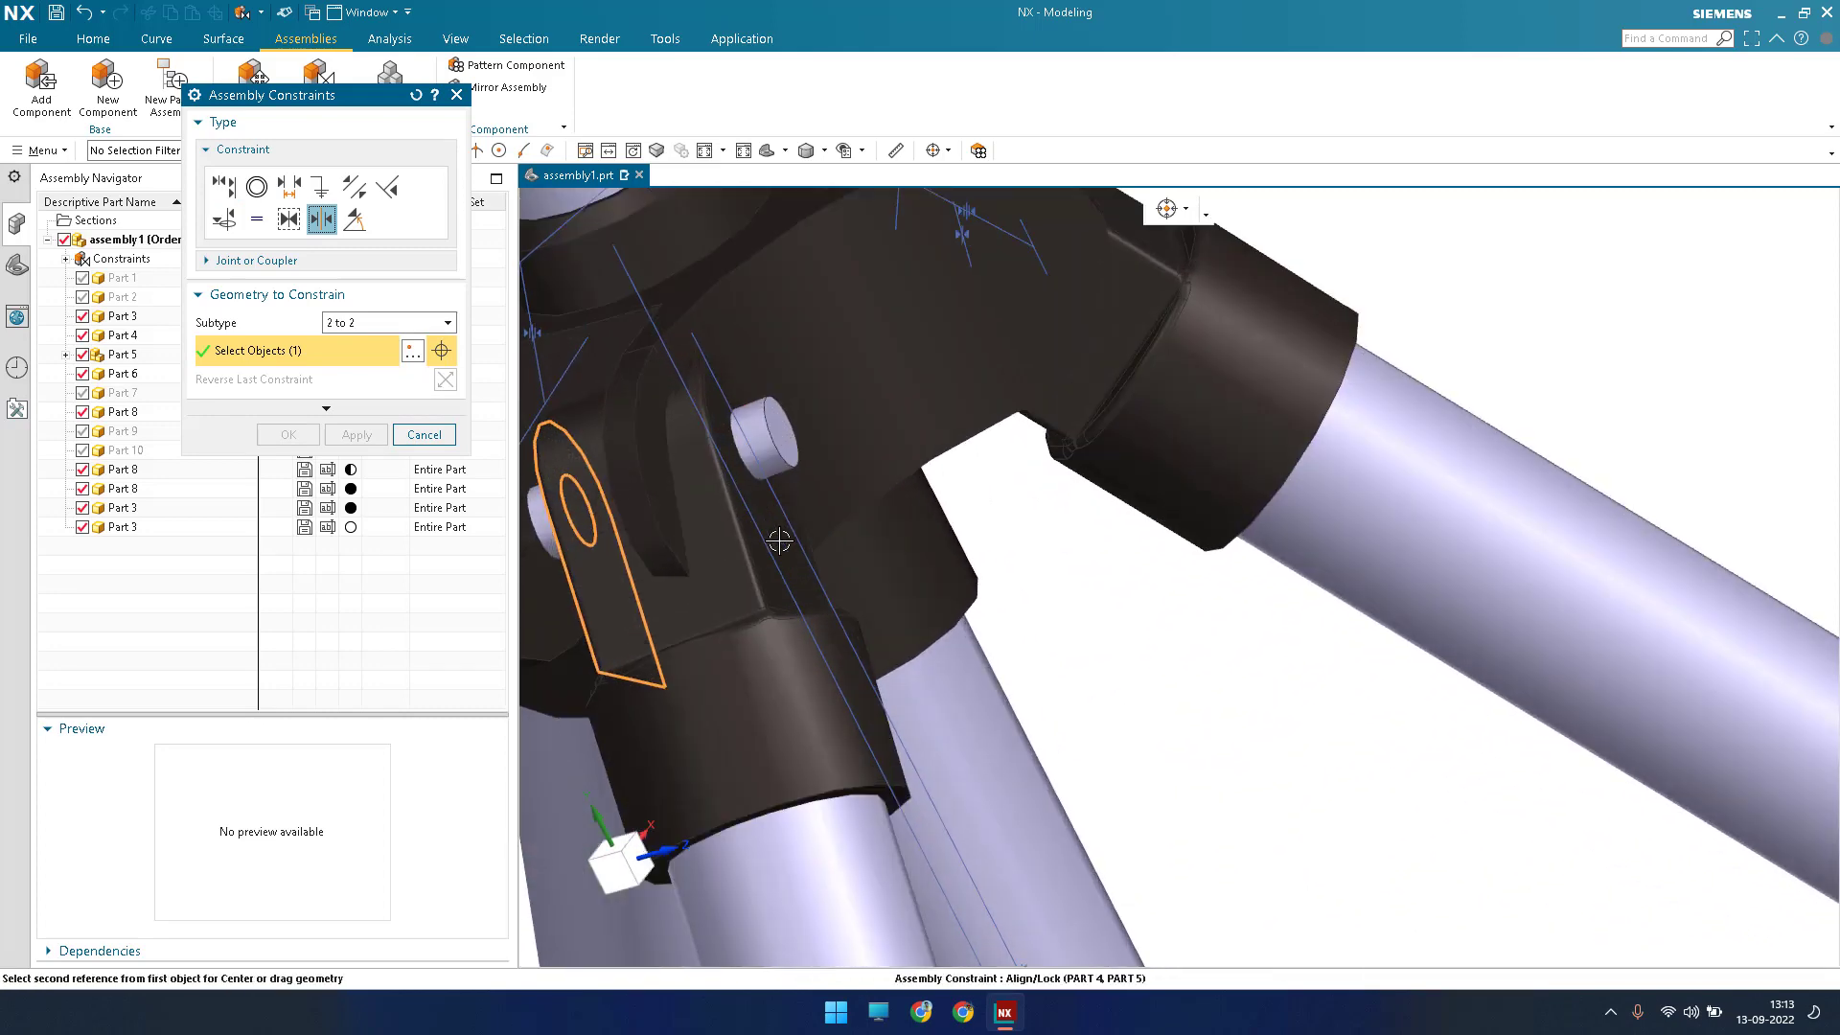
pyautogui.scroll(-3, 866, 543)
pyautogui.moveTo(839, 484); pyautogui.dragTo(862, 546, button='middle')
pyautogui.click(858, 570)
pyautogui.scroll(3, 858, 569)
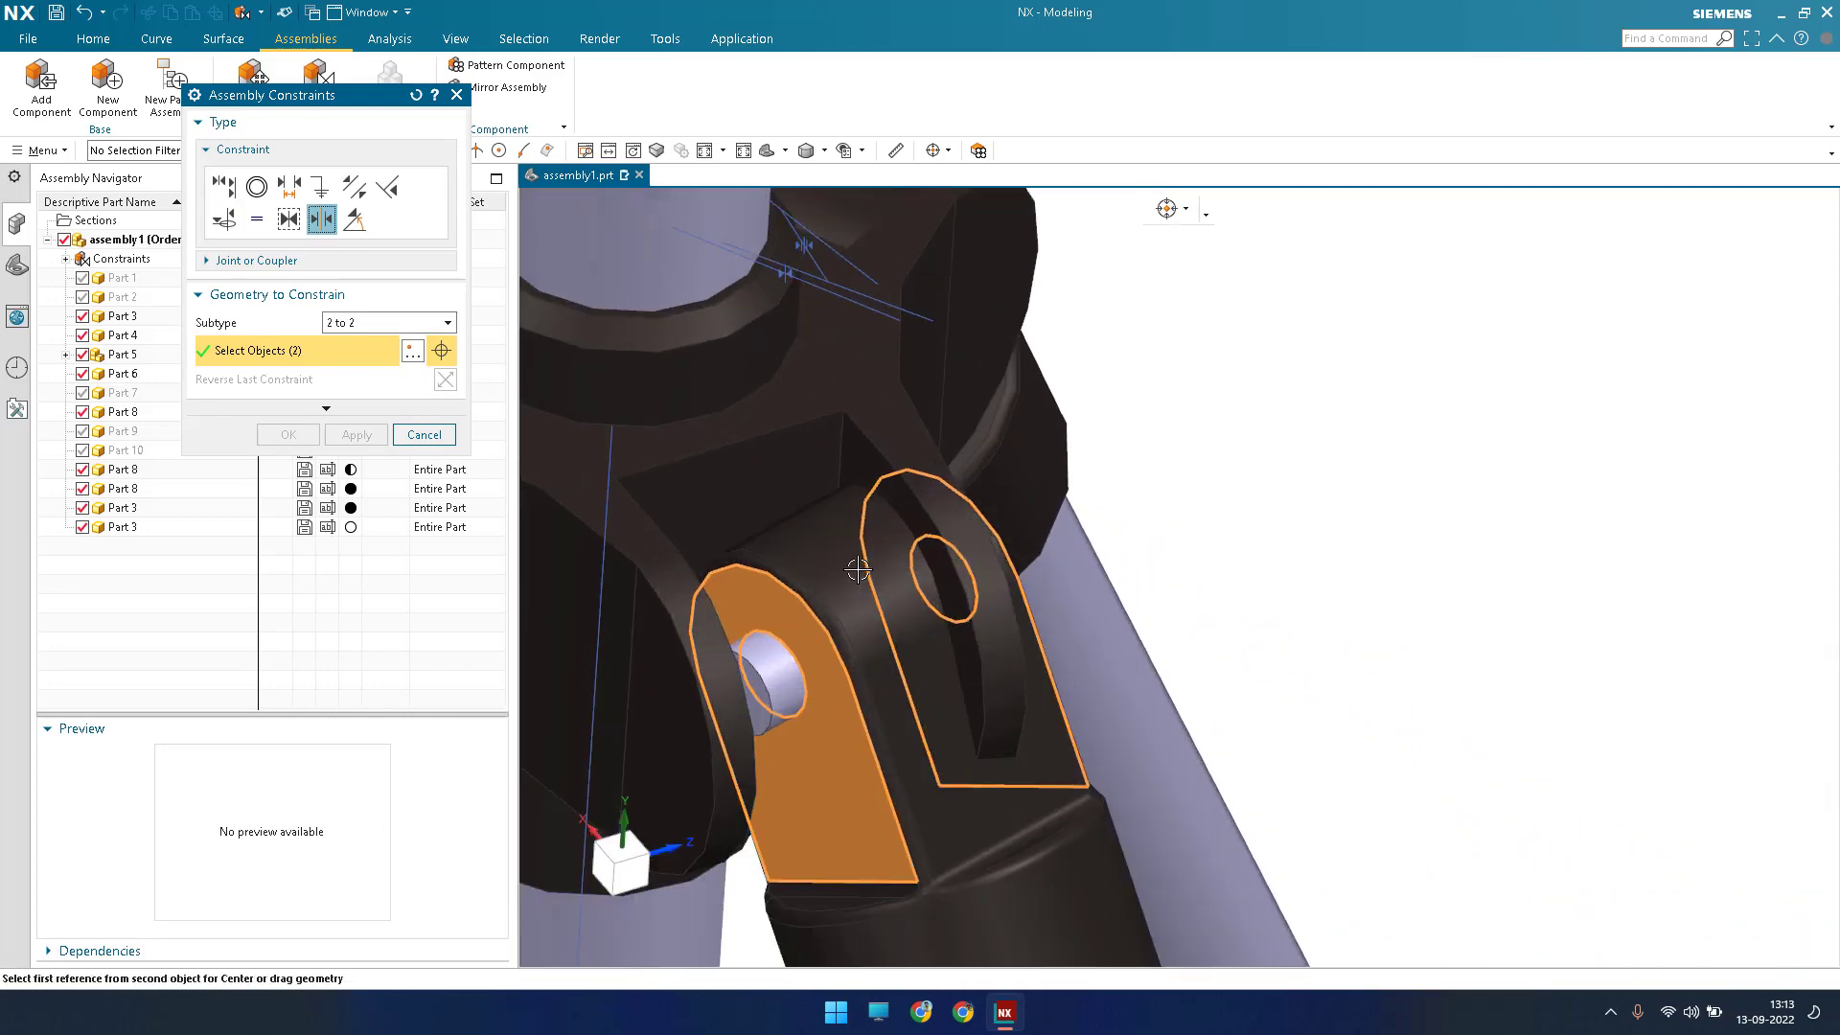
# Complete the Center constraint with the two matching faces of the Part 4 hub and accept it.
pyautogui.click(814, 534)
pyautogui.scroll(-4, 814, 534)
pyautogui.moveTo(1093, 583); pyautogui.dragTo(936, 562, button='middle')
pyautogui.scroll(4, 938, 572)
pyautogui.click(982, 557)
pyautogui.scroll(-5, 984, 556)
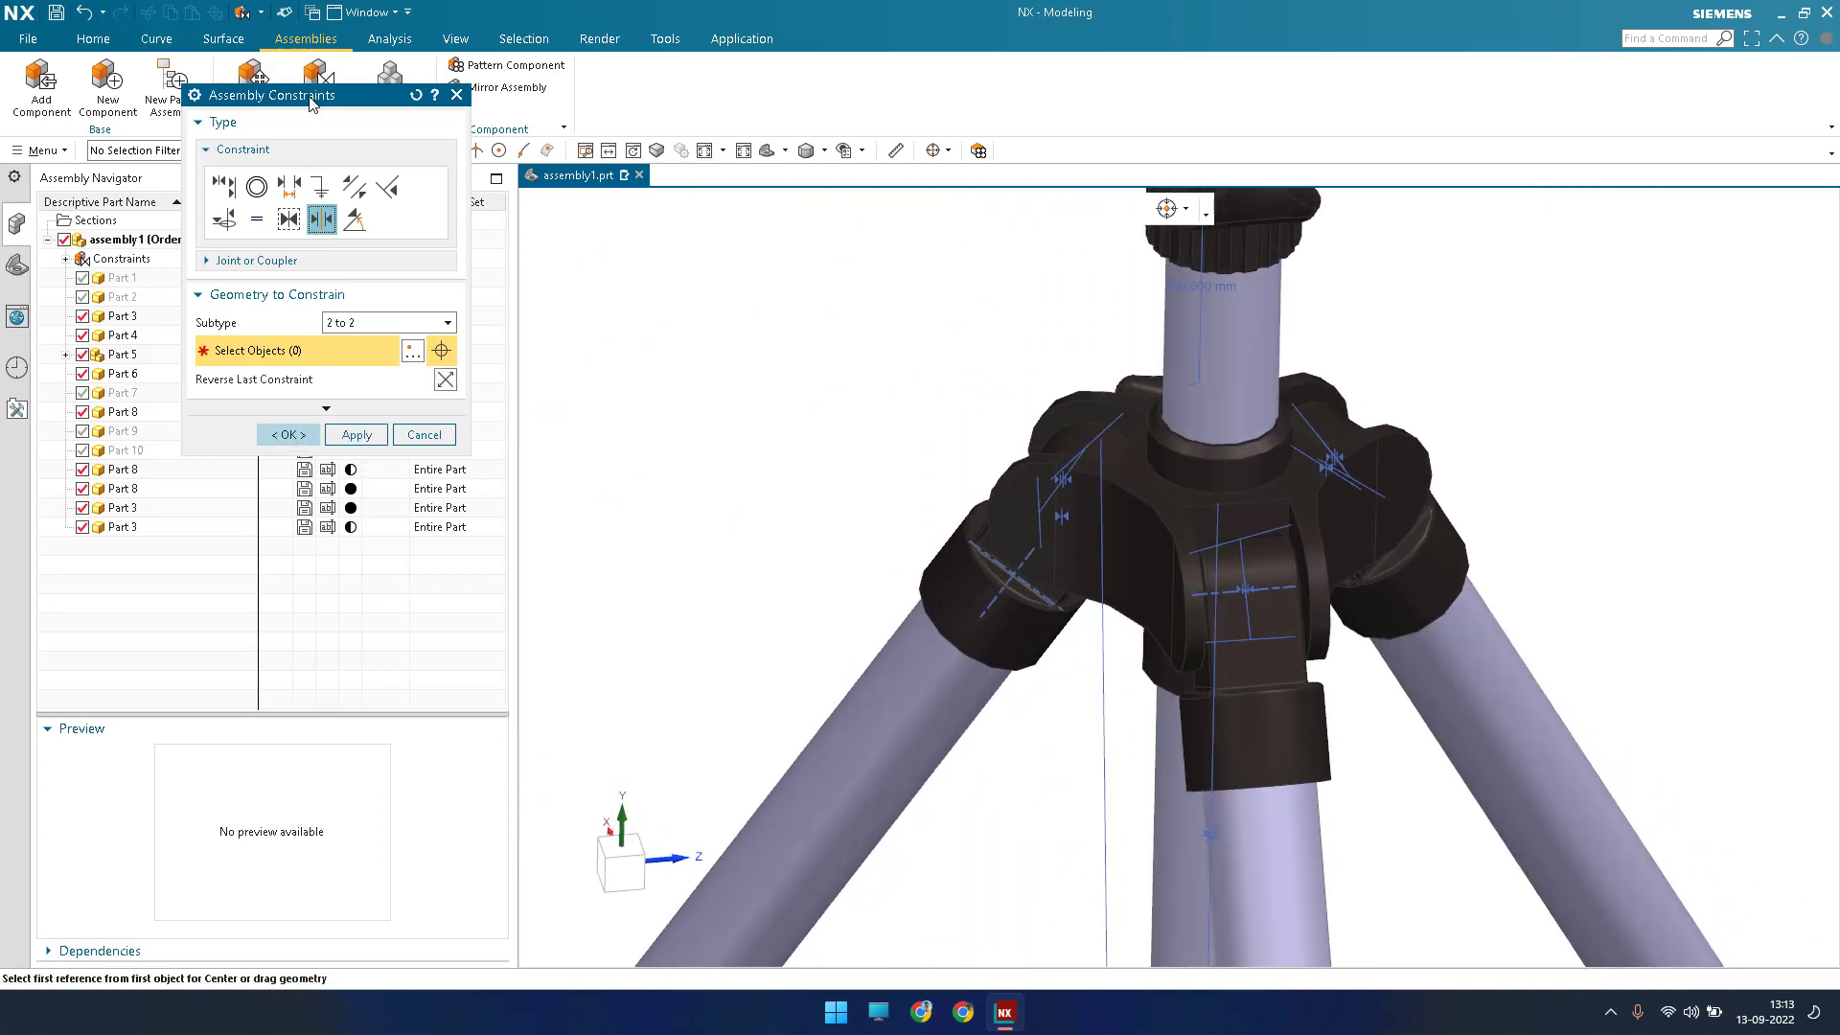
pyautogui.click(287, 434)
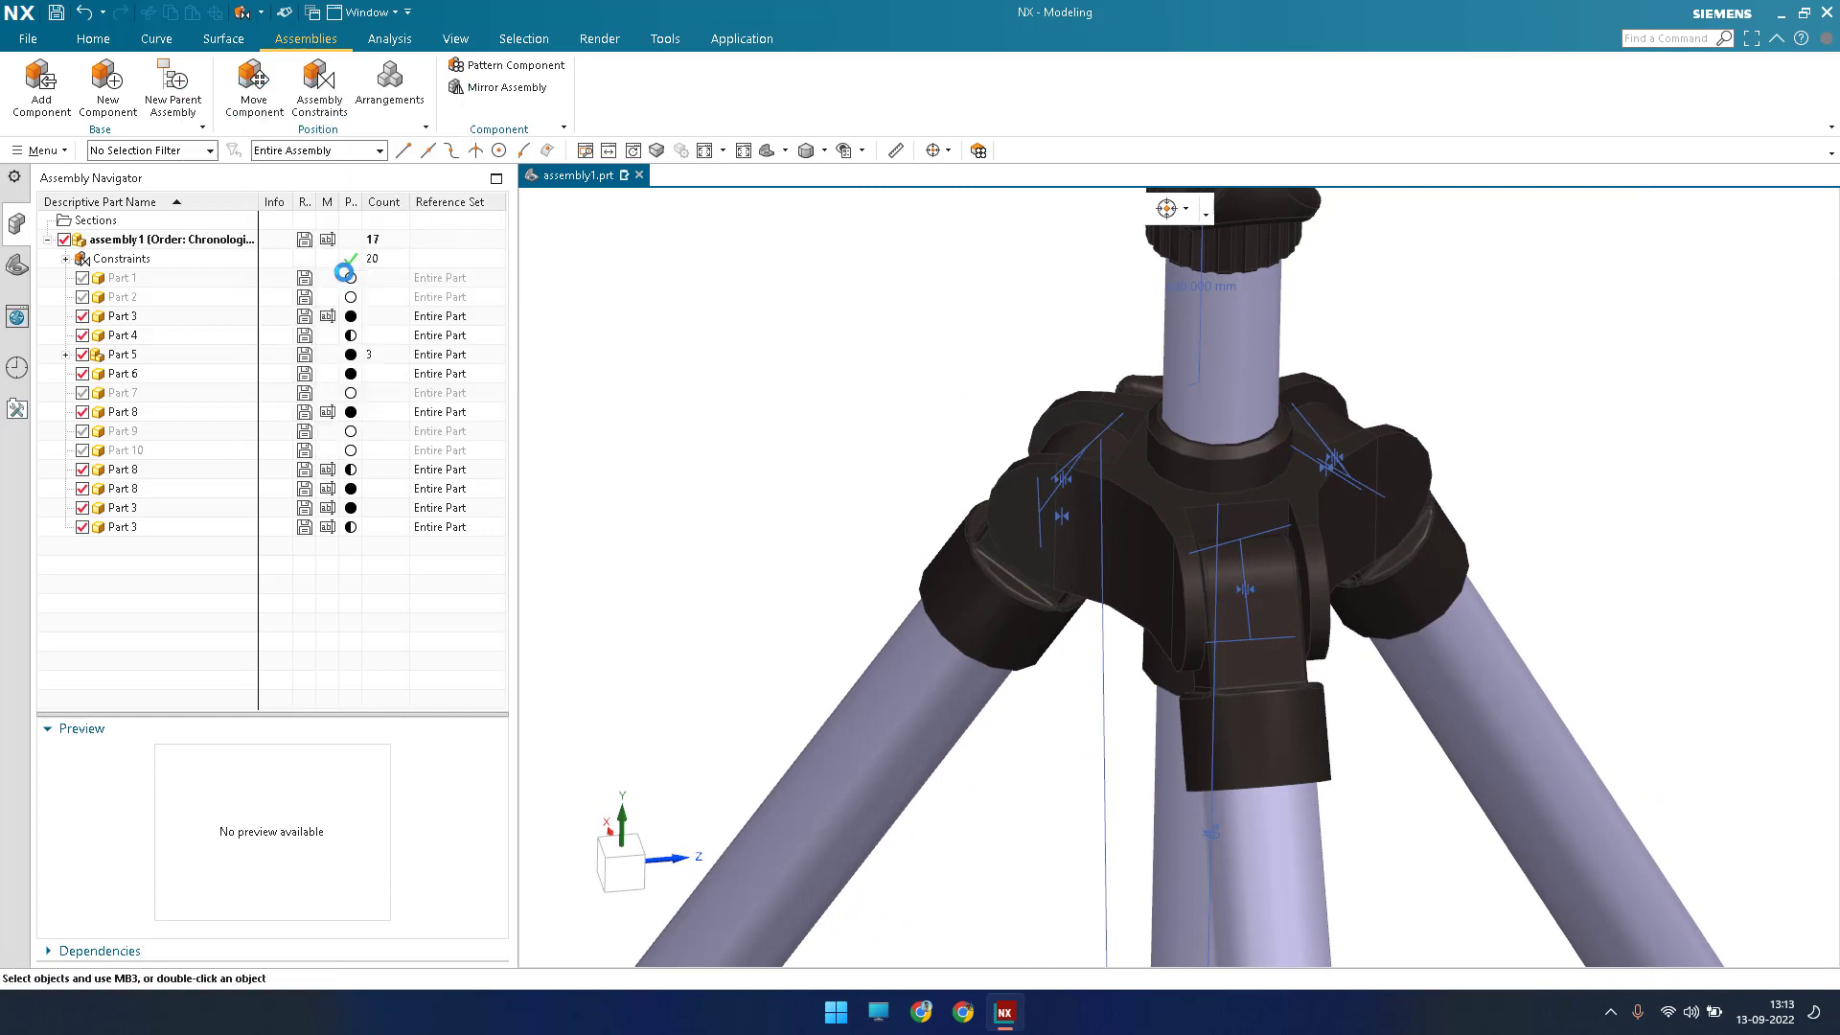
# Touch/Align the upper pivot centerlines of the centered Part 3 leg and the Part 4 hub, and accept the constraint.
pyautogui.click(224, 188)
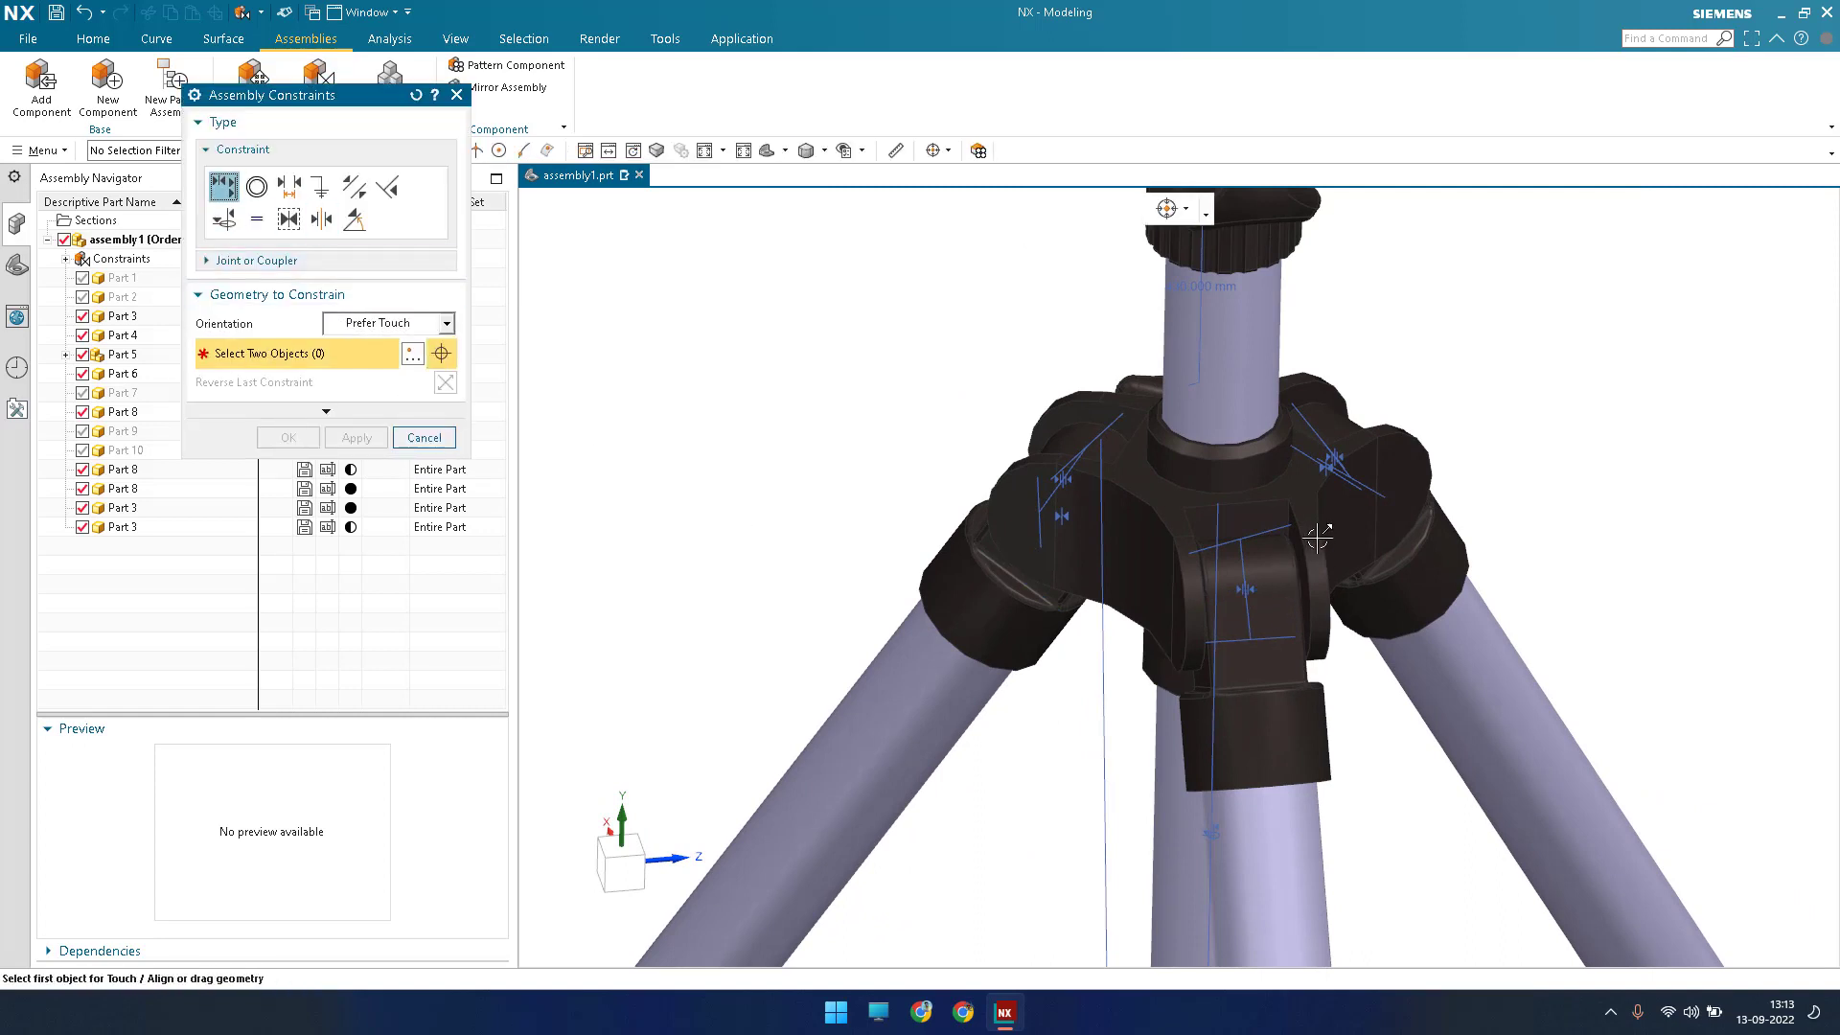
pyautogui.scroll(5, 1316, 534)
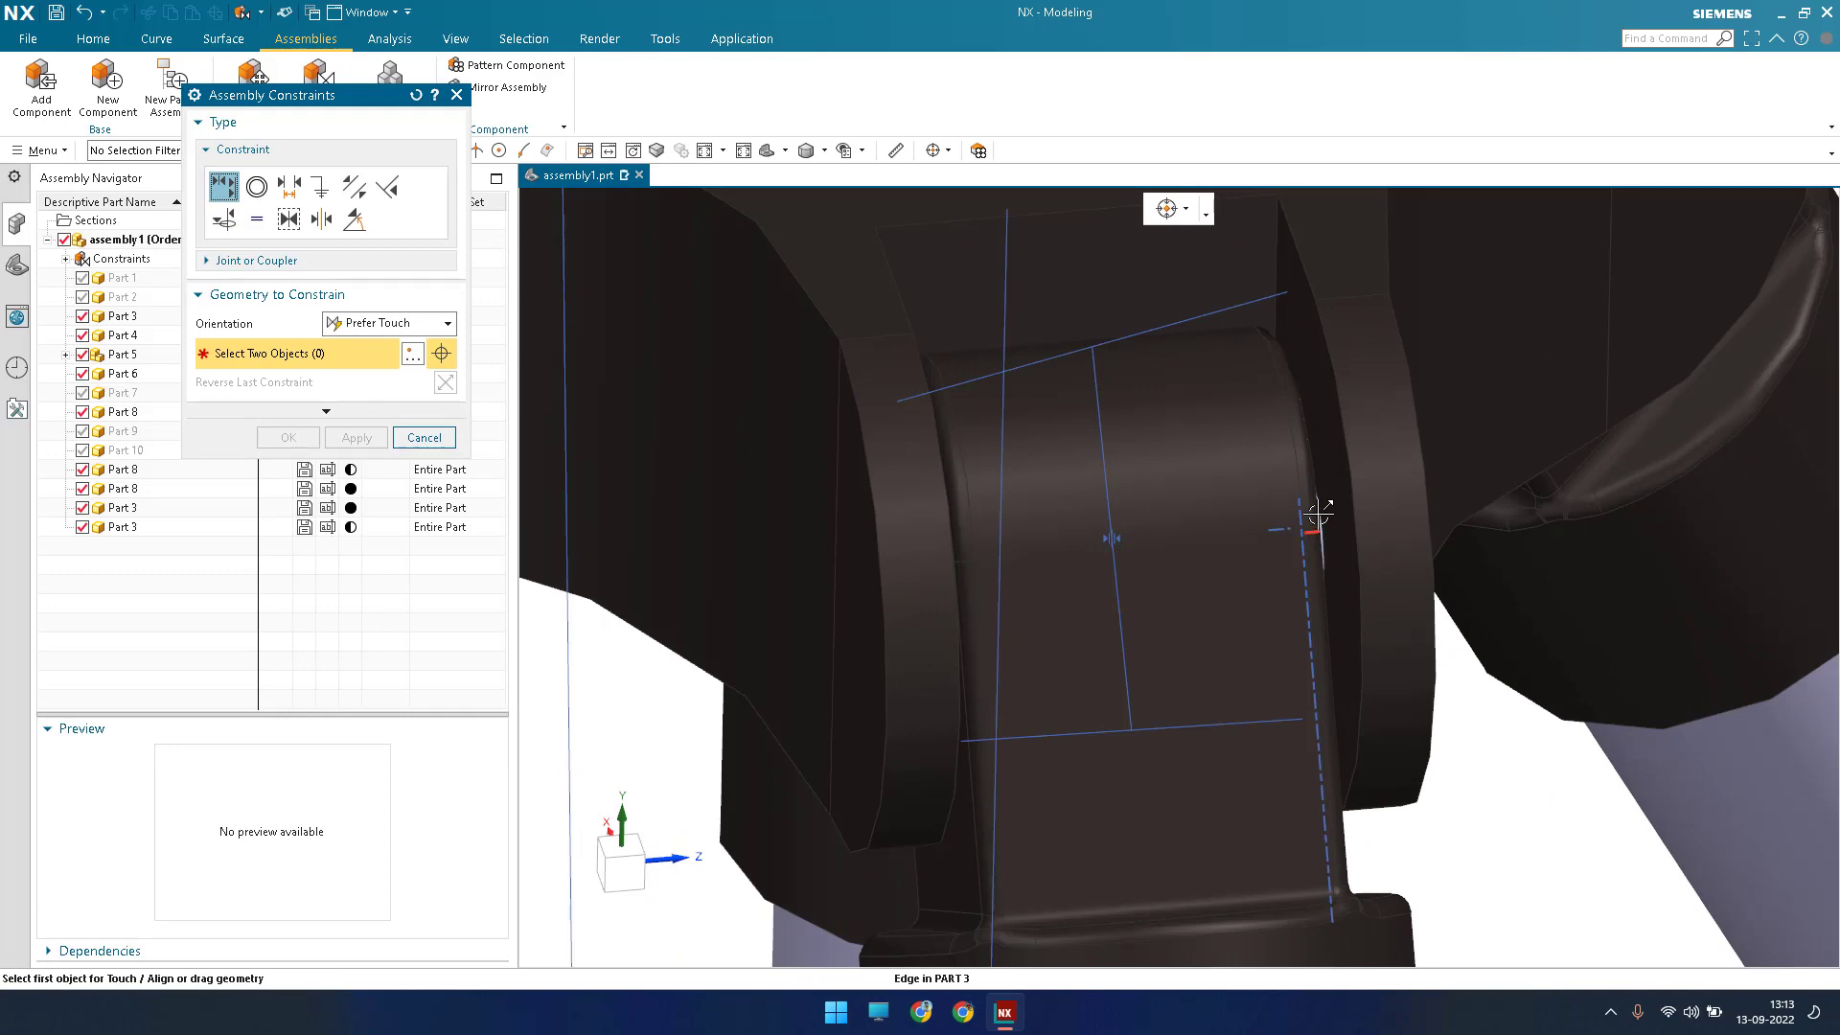
pyautogui.scroll(3, 1319, 515)
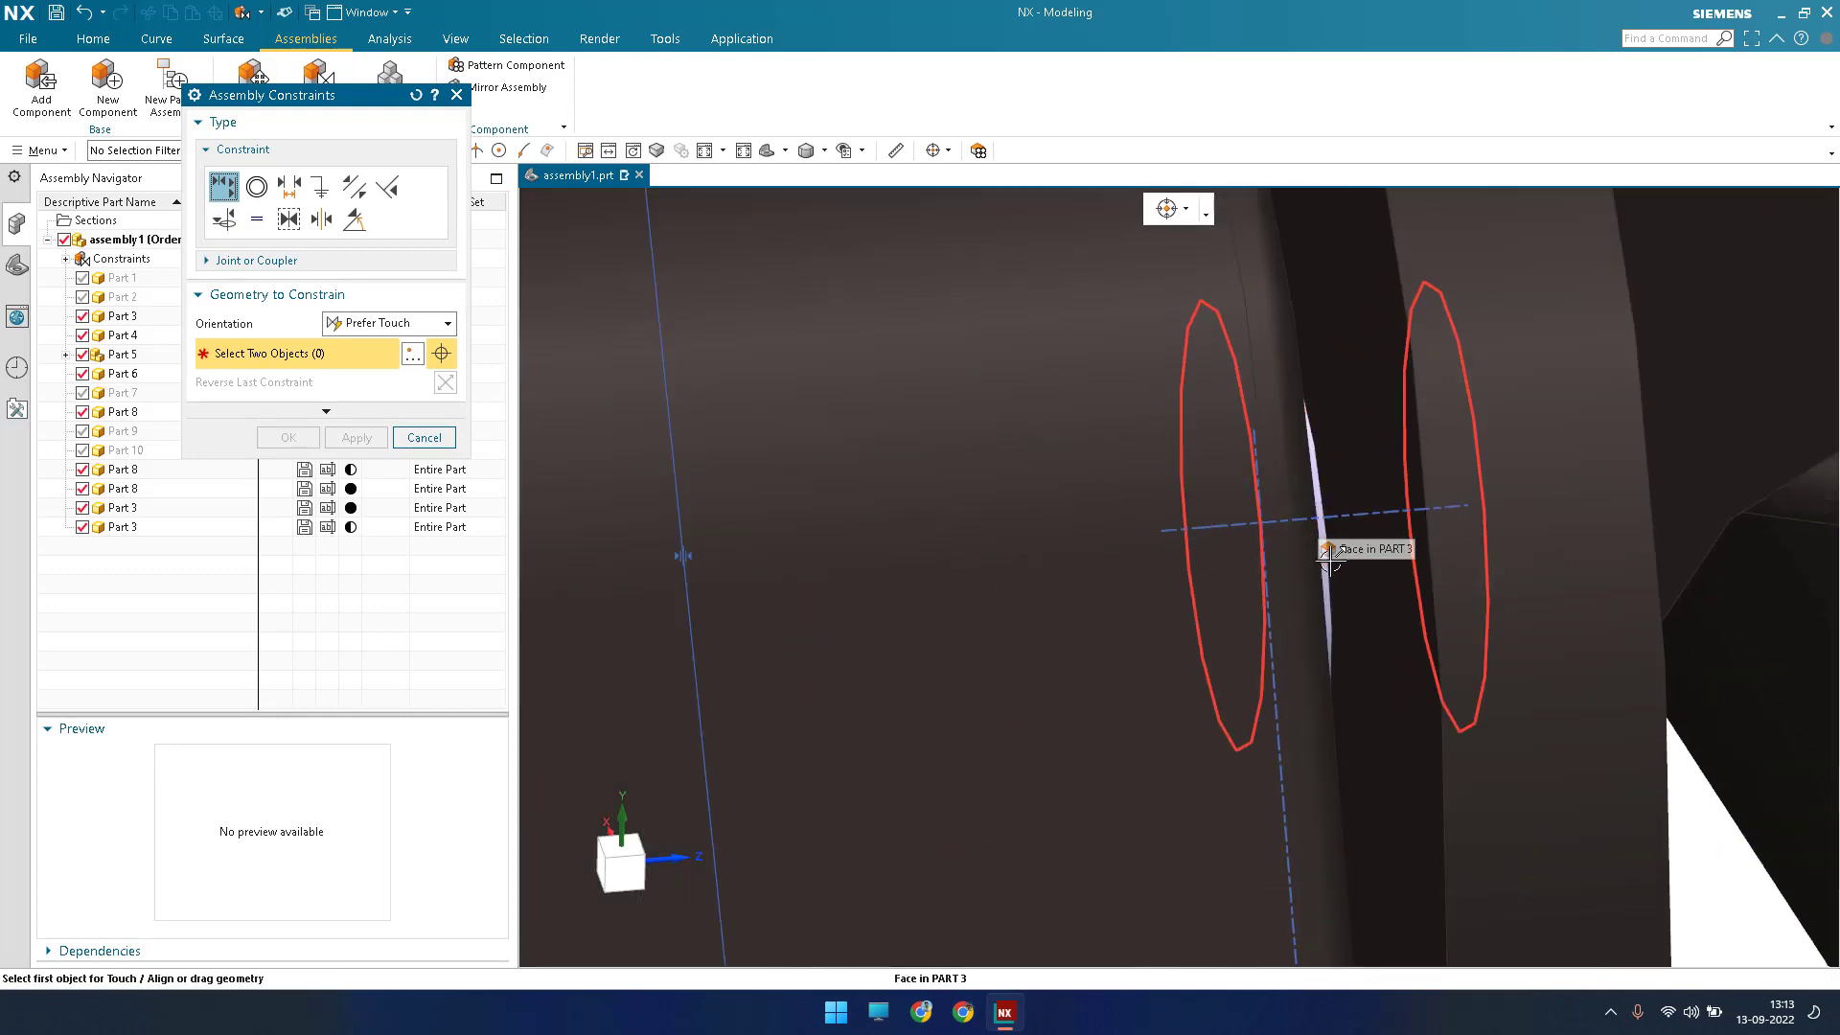
pyautogui.scroll(-5, 1331, 561)
pyautogui.click(1324, 555)
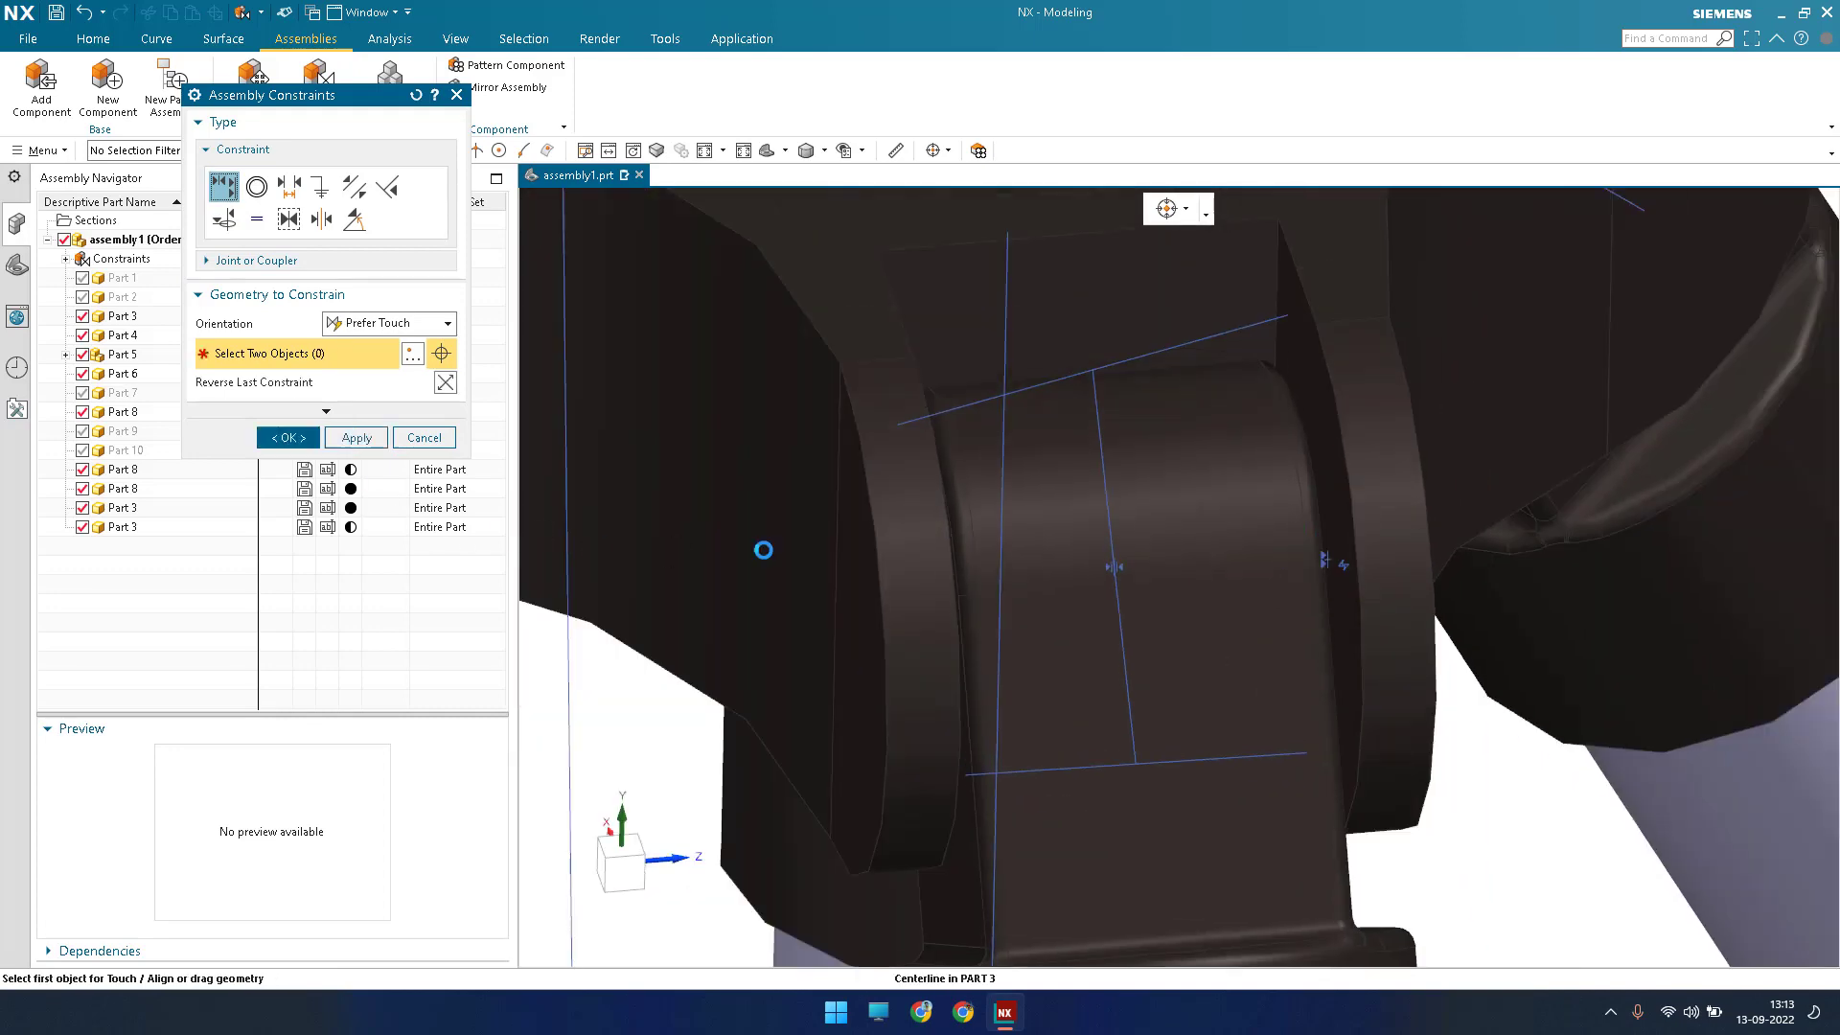
pyautogui.scroll(-3, 848, 529)
pyautogui.middleClick(871, 575)
# Touch/Align the same Part 3 leg's lower hinge centerline with the hole centerline at the Part 8 brace arm's end.
pyautogui.scroll(-6, 981, 747)
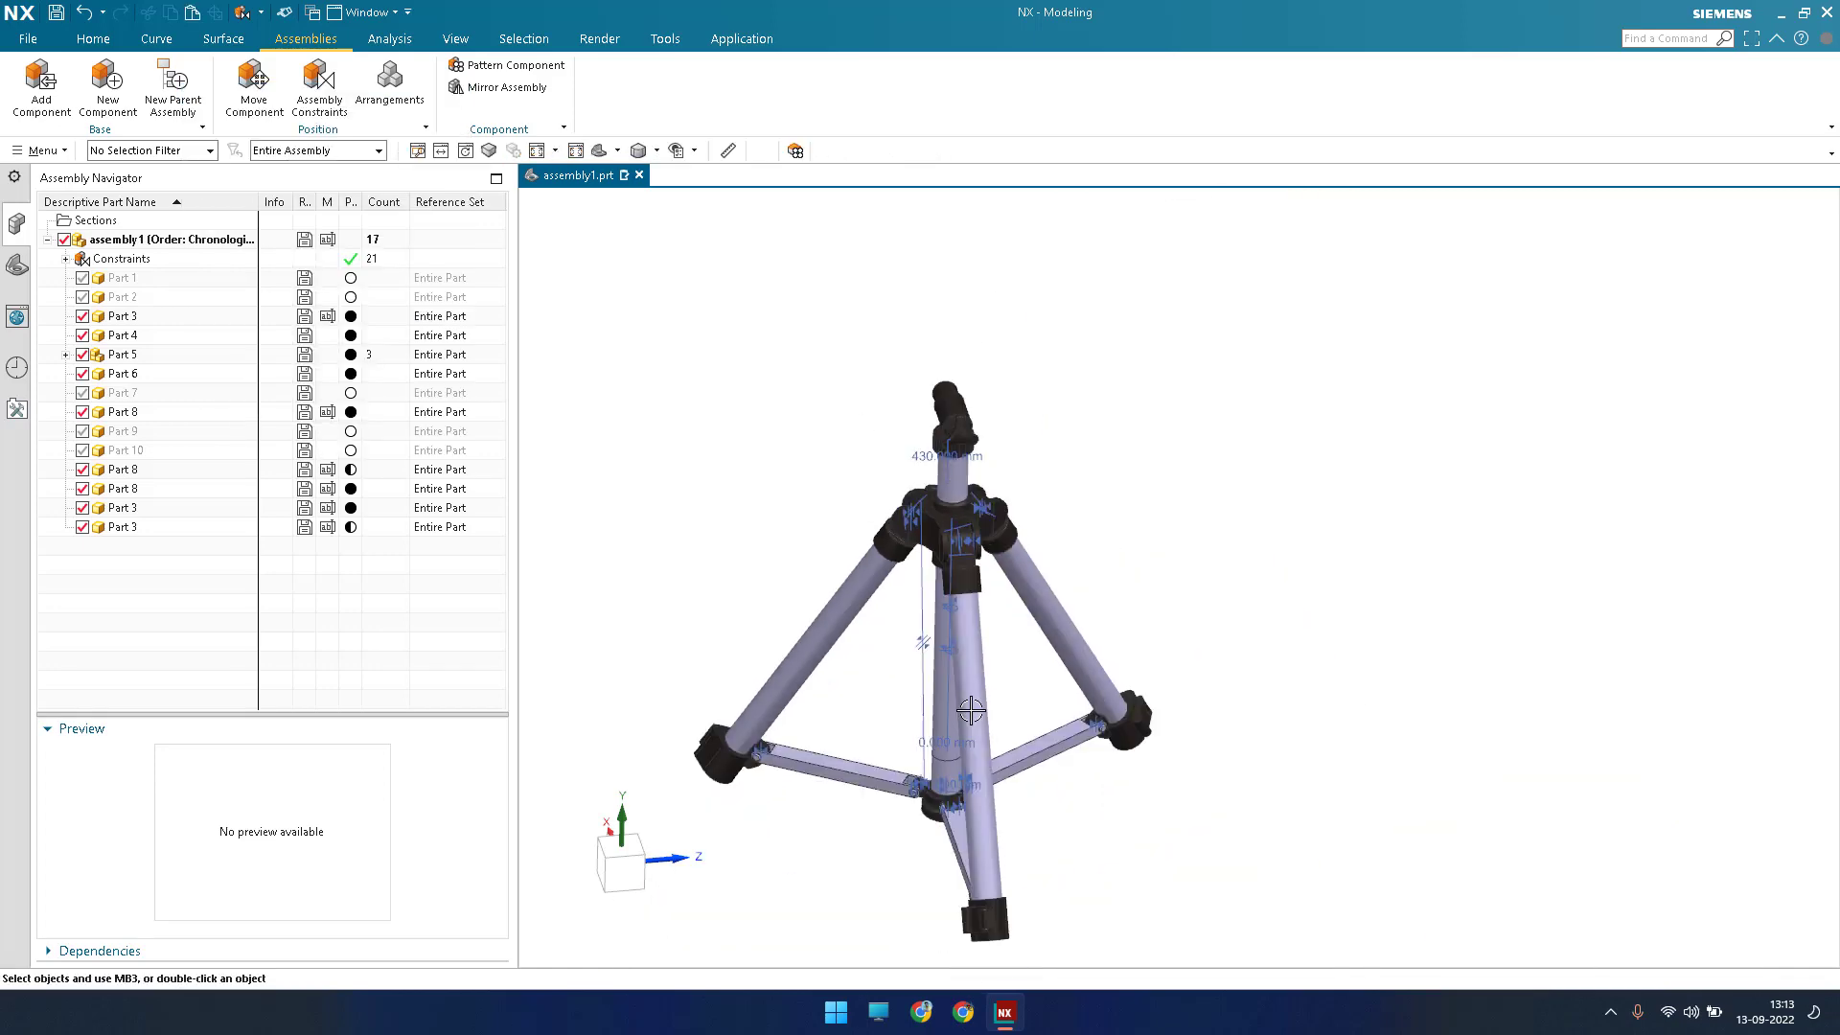
pyautogui.moveTo(972, 712); pyautogui.dragTo(1005, 683, button='middle')
pyautogui.scroll(5, 1035, 690)
pyautogui.moveTo(1220, 760); pyautogui.dragTo(1119, 711, button='middle')
pyautogui.click(322, 103)
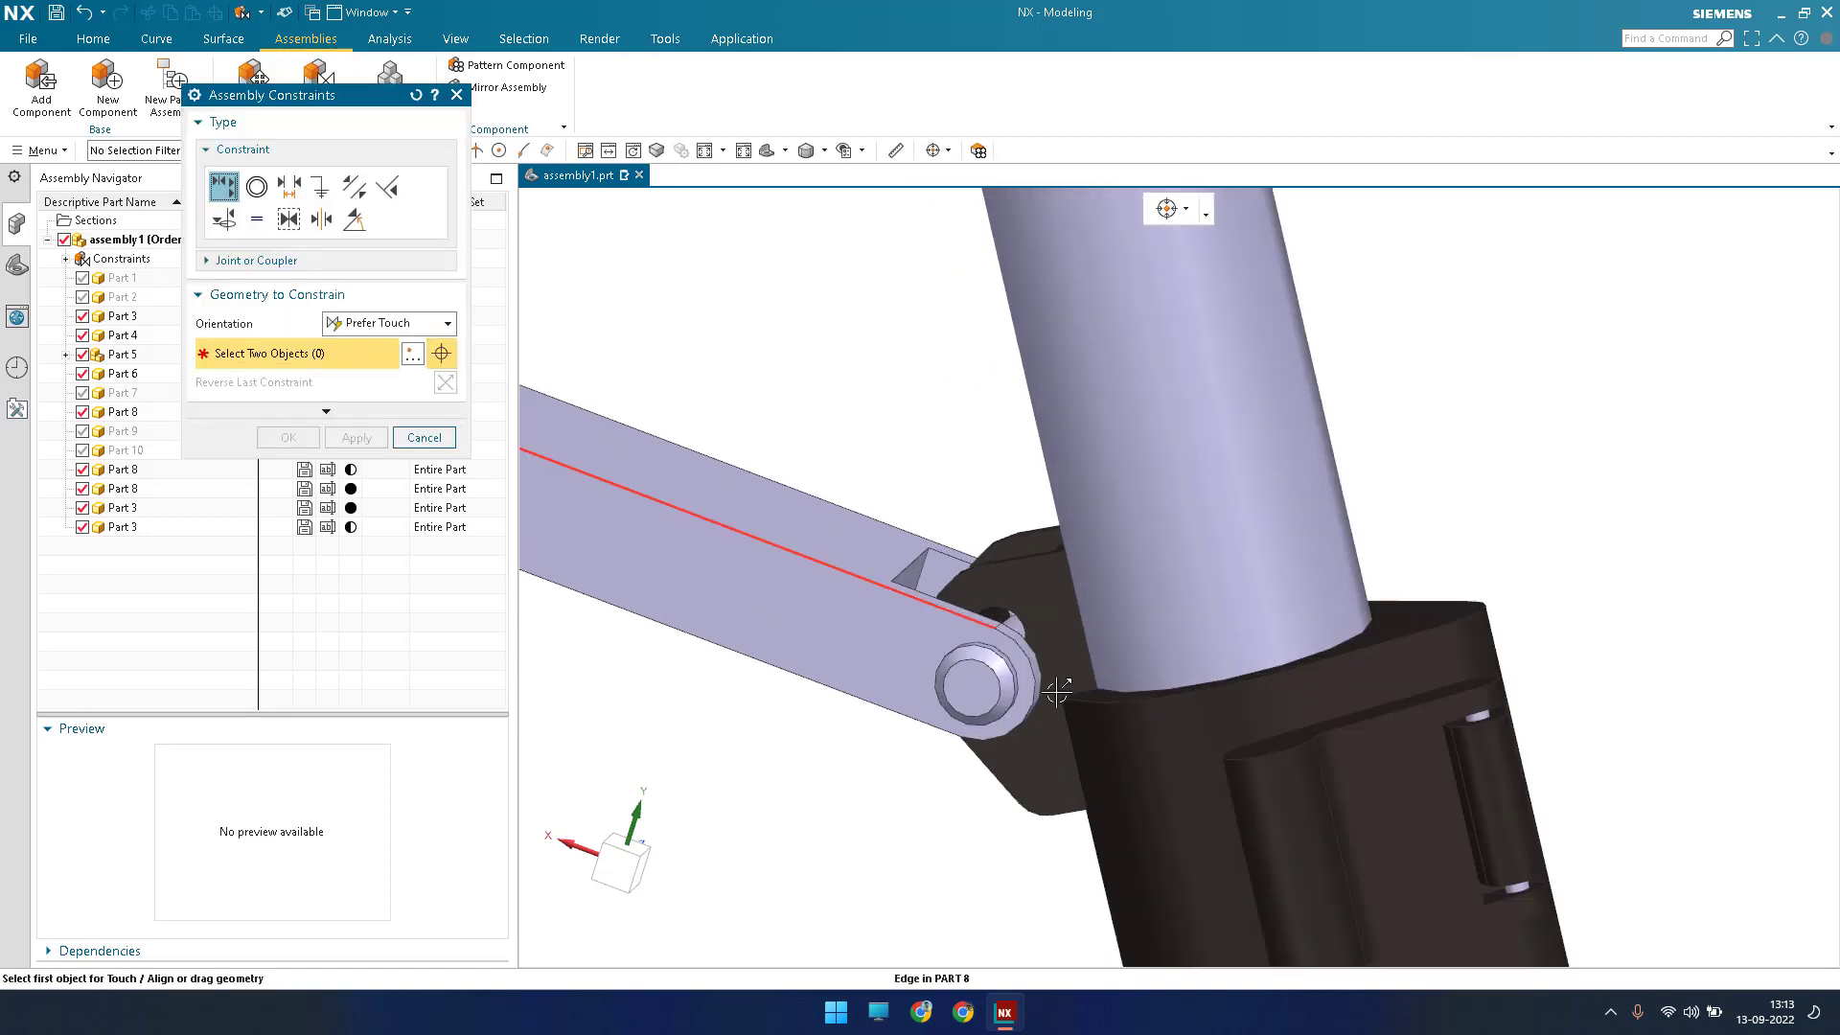
pyautogui.scroll(5, 1062, 680)
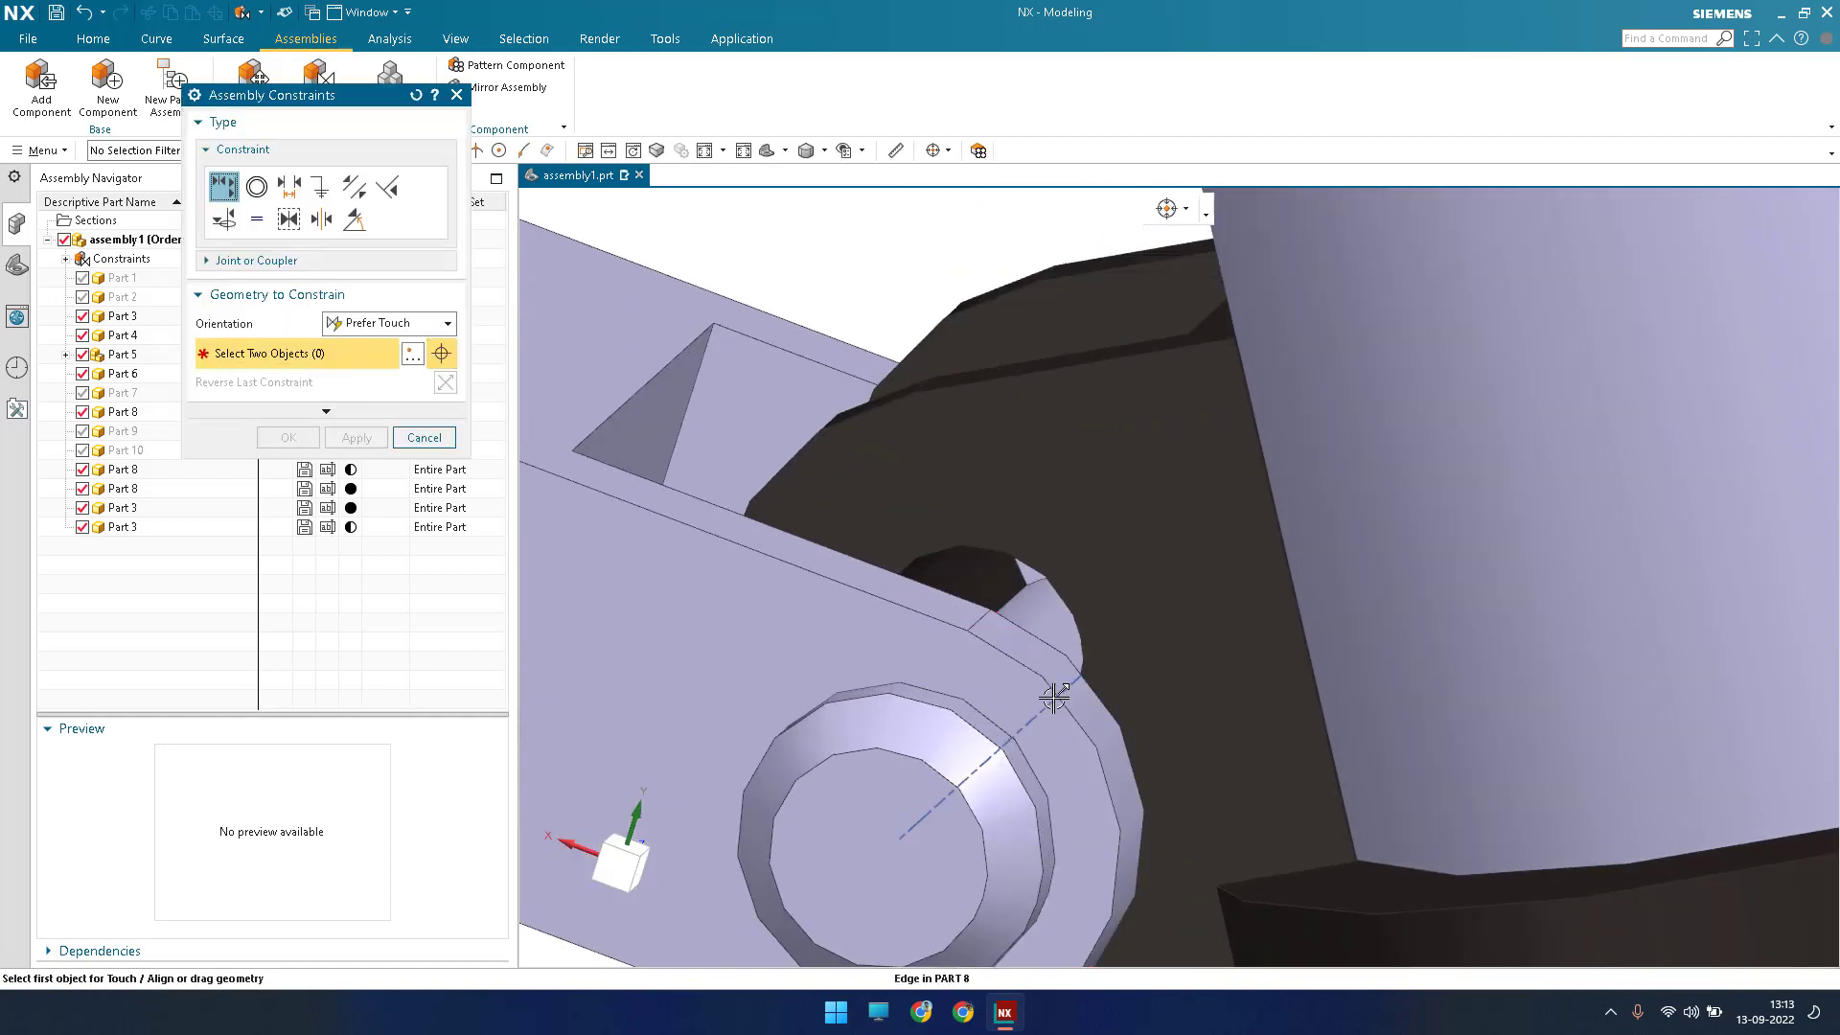
pyautogui.click(1014, 618)
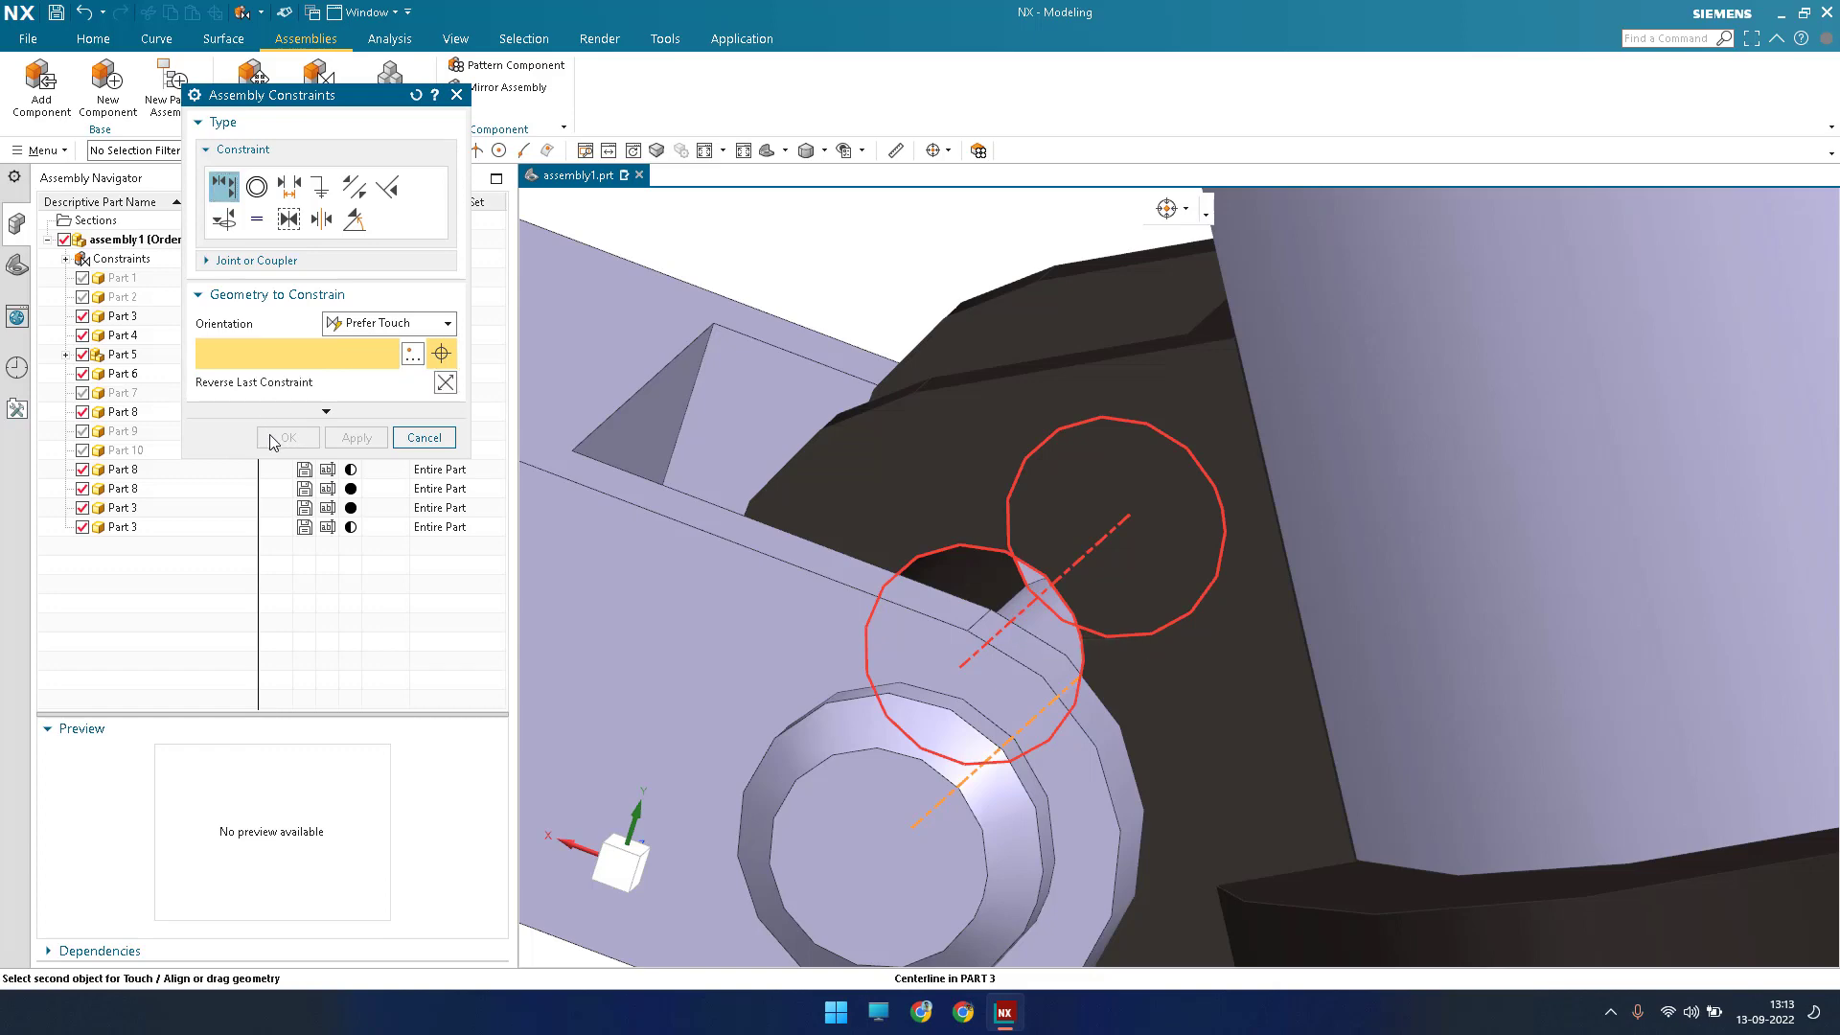
pyautogui.click(992, 572)
pyautogui.scroll(-5, 992, 572)
pyautogui.middleClick(934, 592)
pyautogui.scroll(-8, 934, 593)
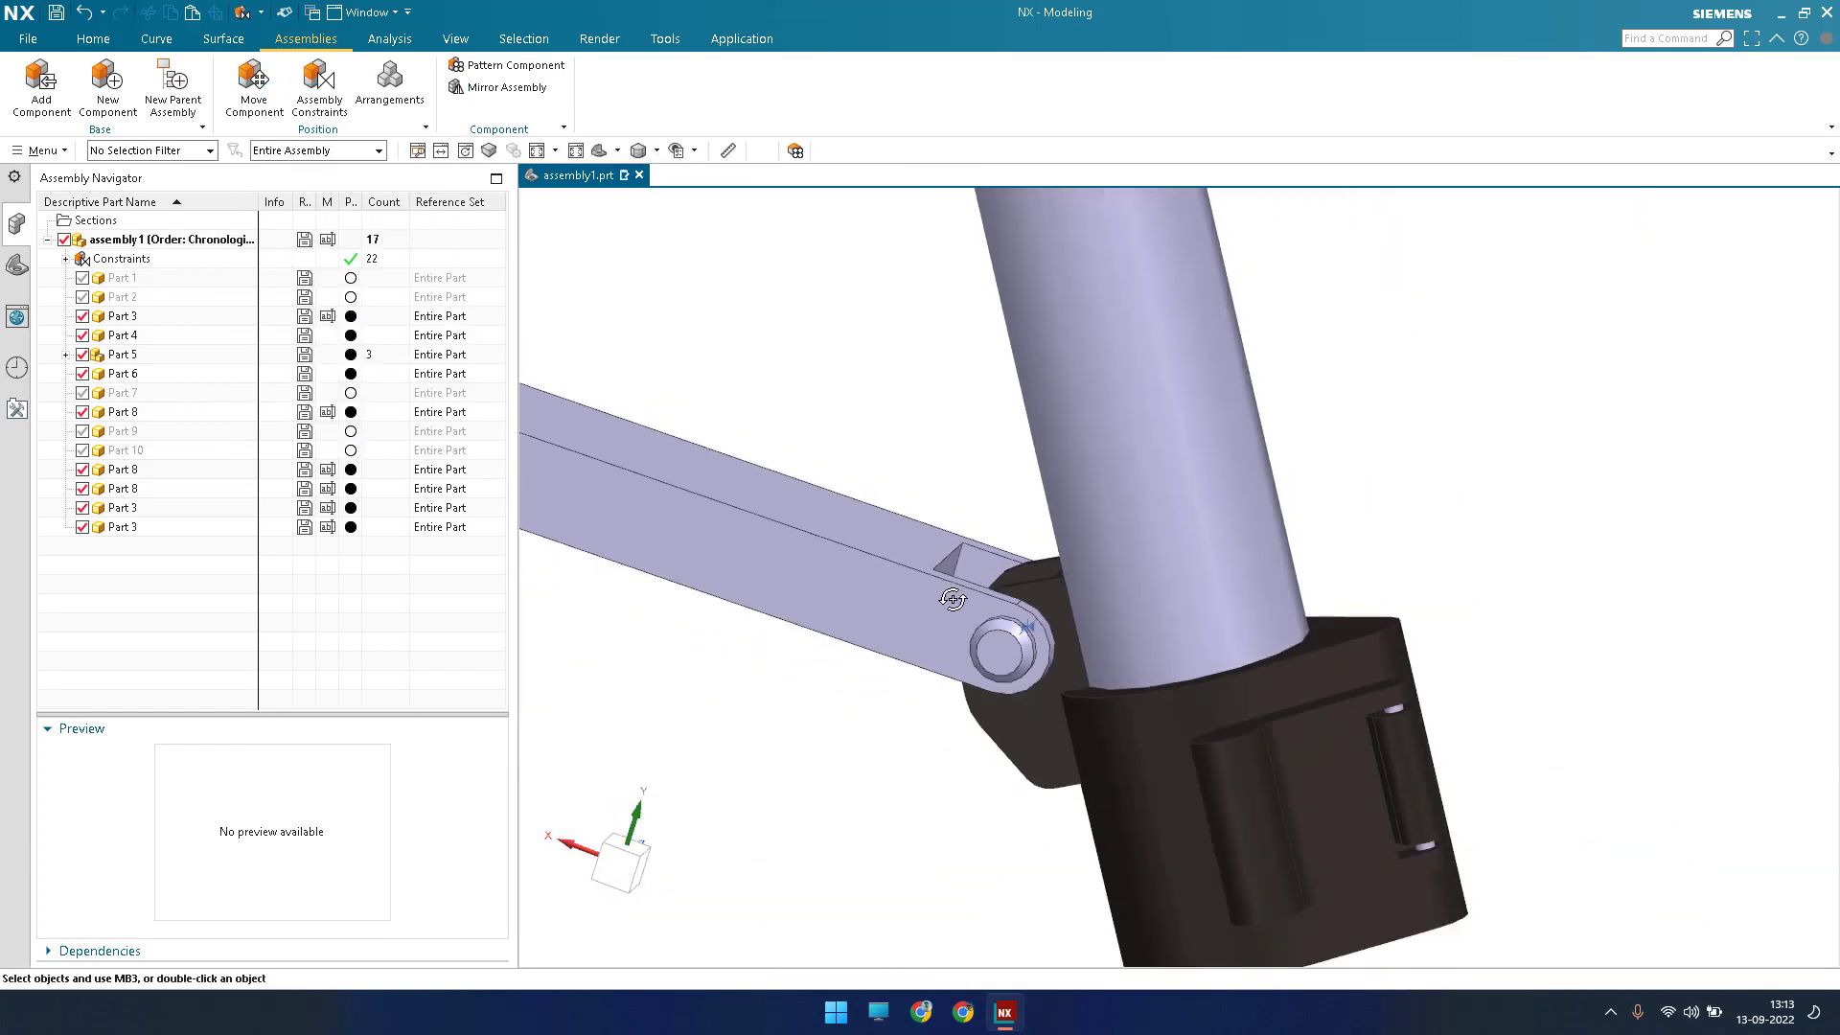
pyautogui.moveTo(883, 571); pyautogui.dragTo(961, 600, button='middle')
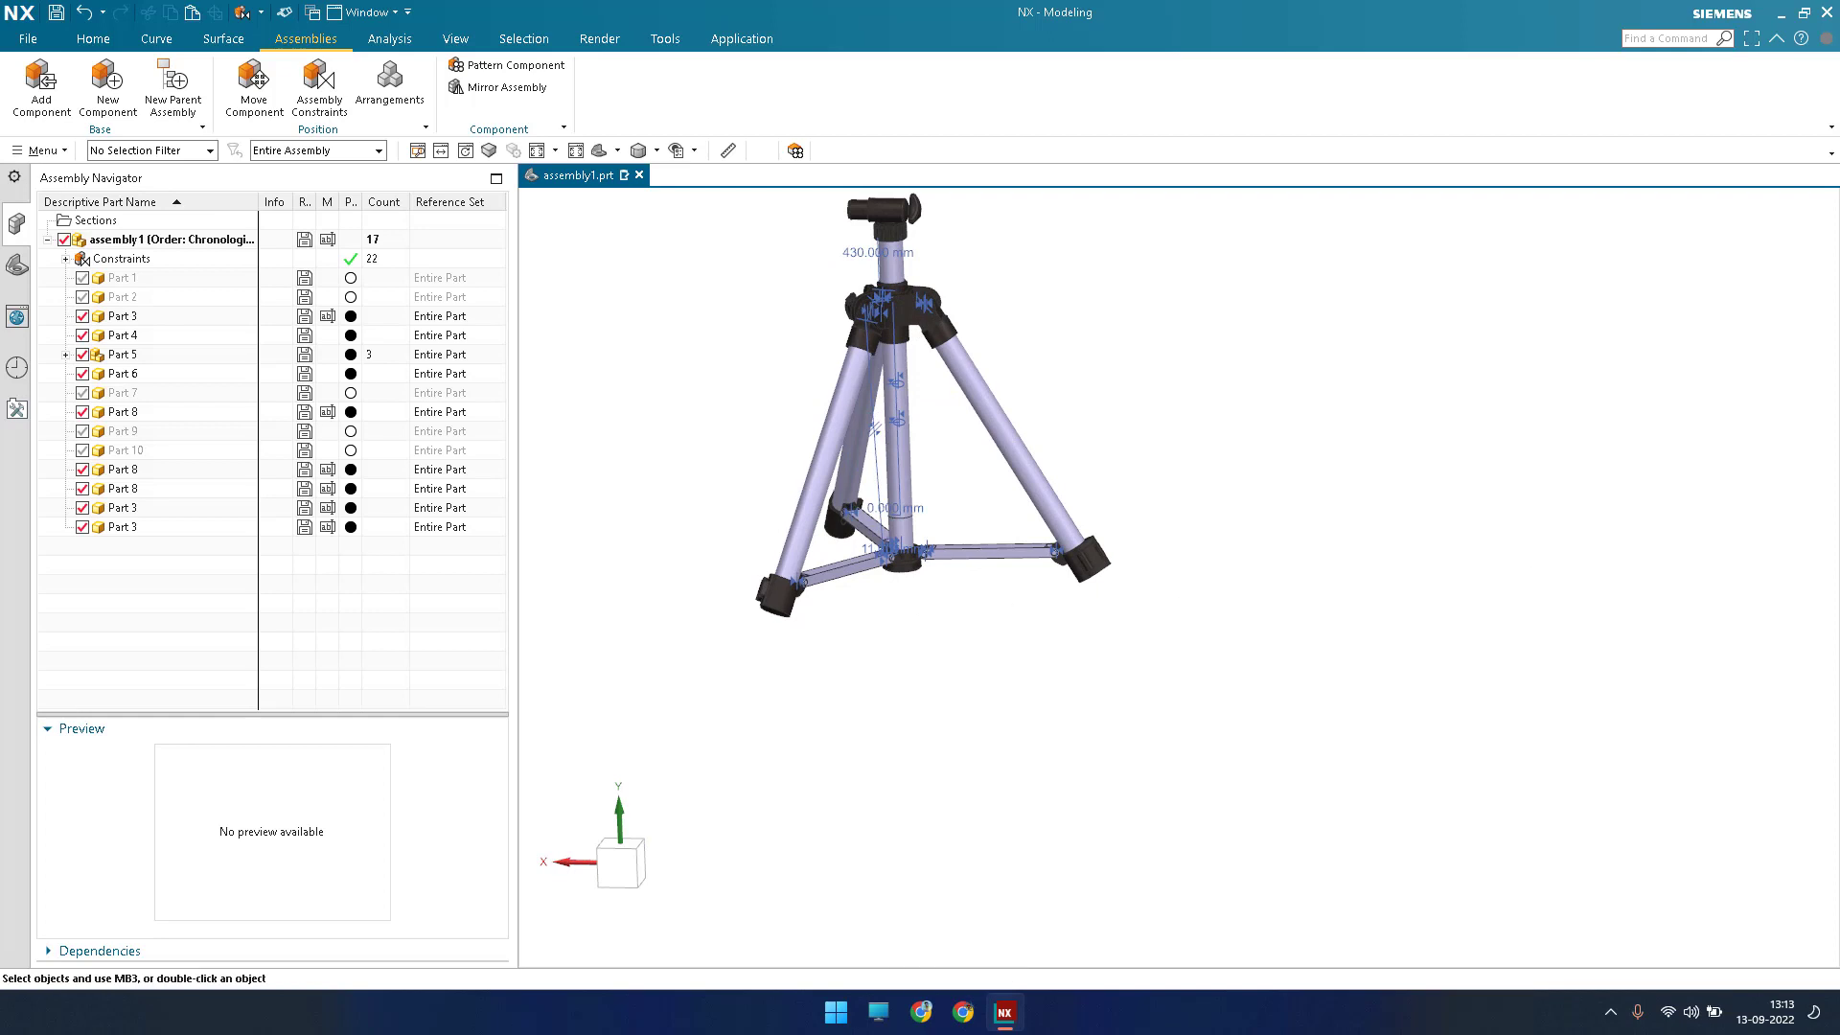
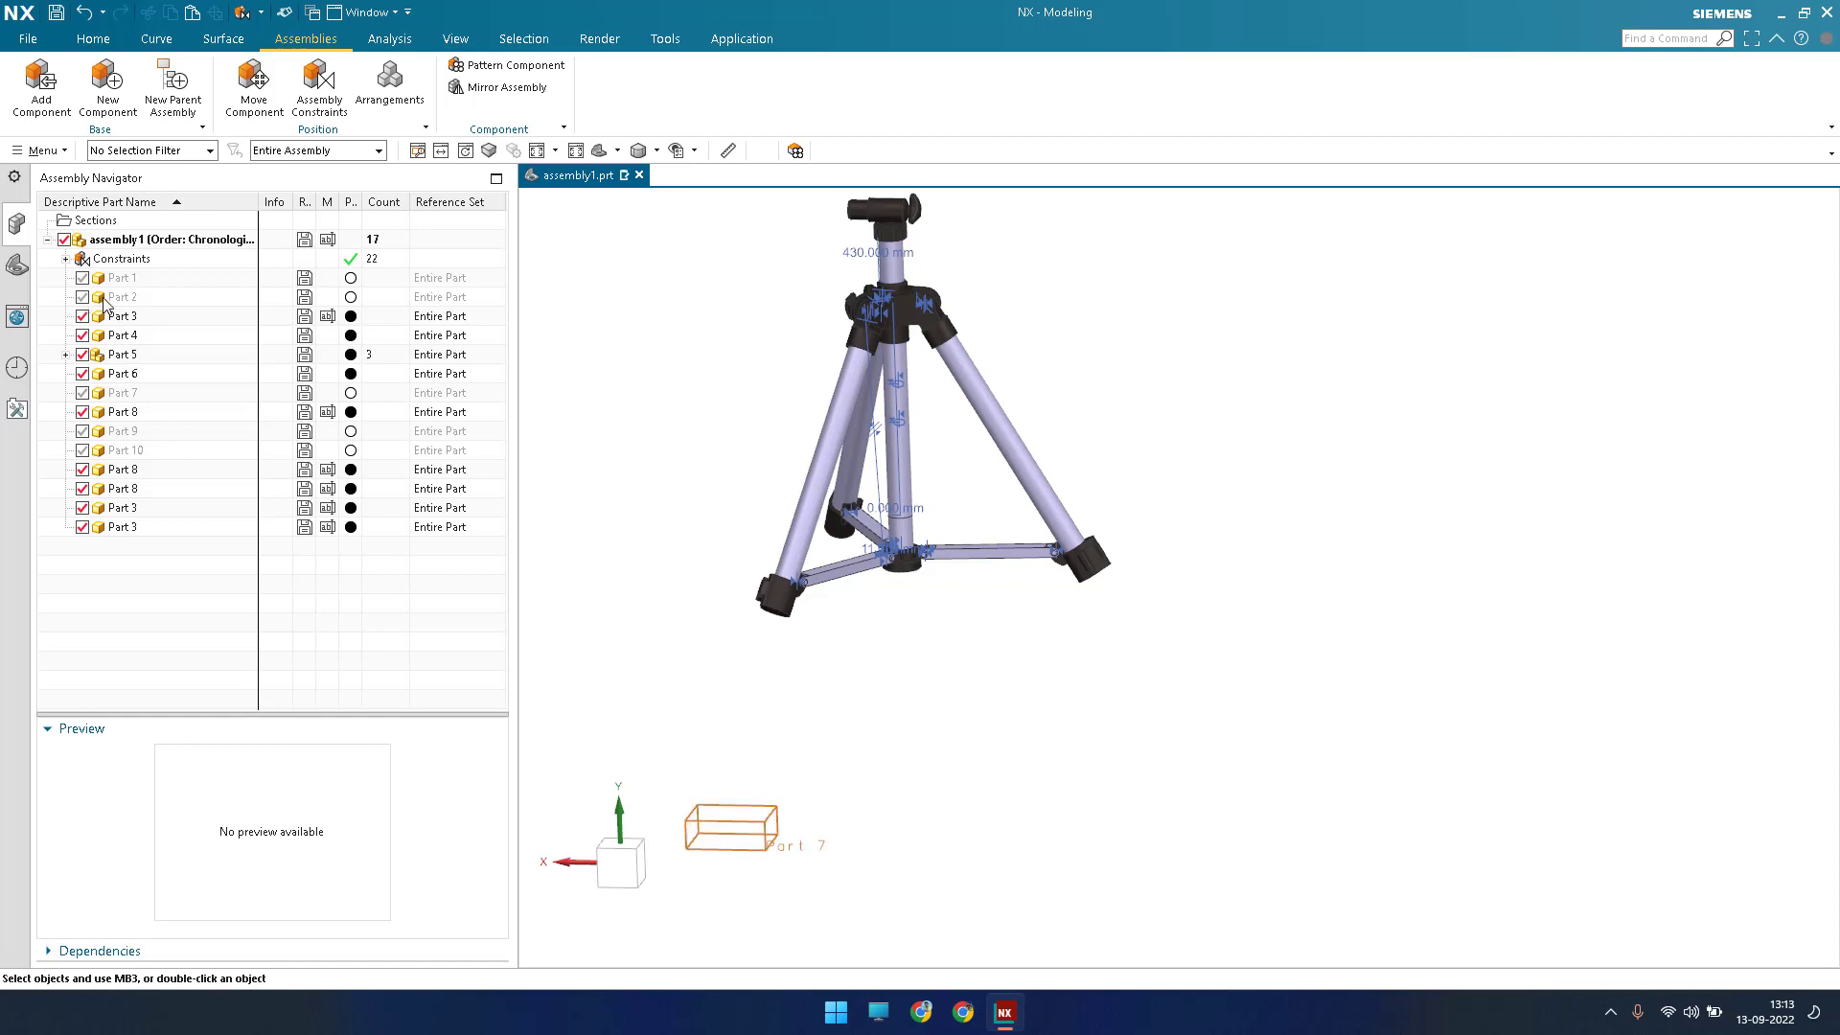
# Show the hidden Part 2 lower leg section next to the tripod.
pyautogui.click(82, 297)
pyautogui.click(540, 679)
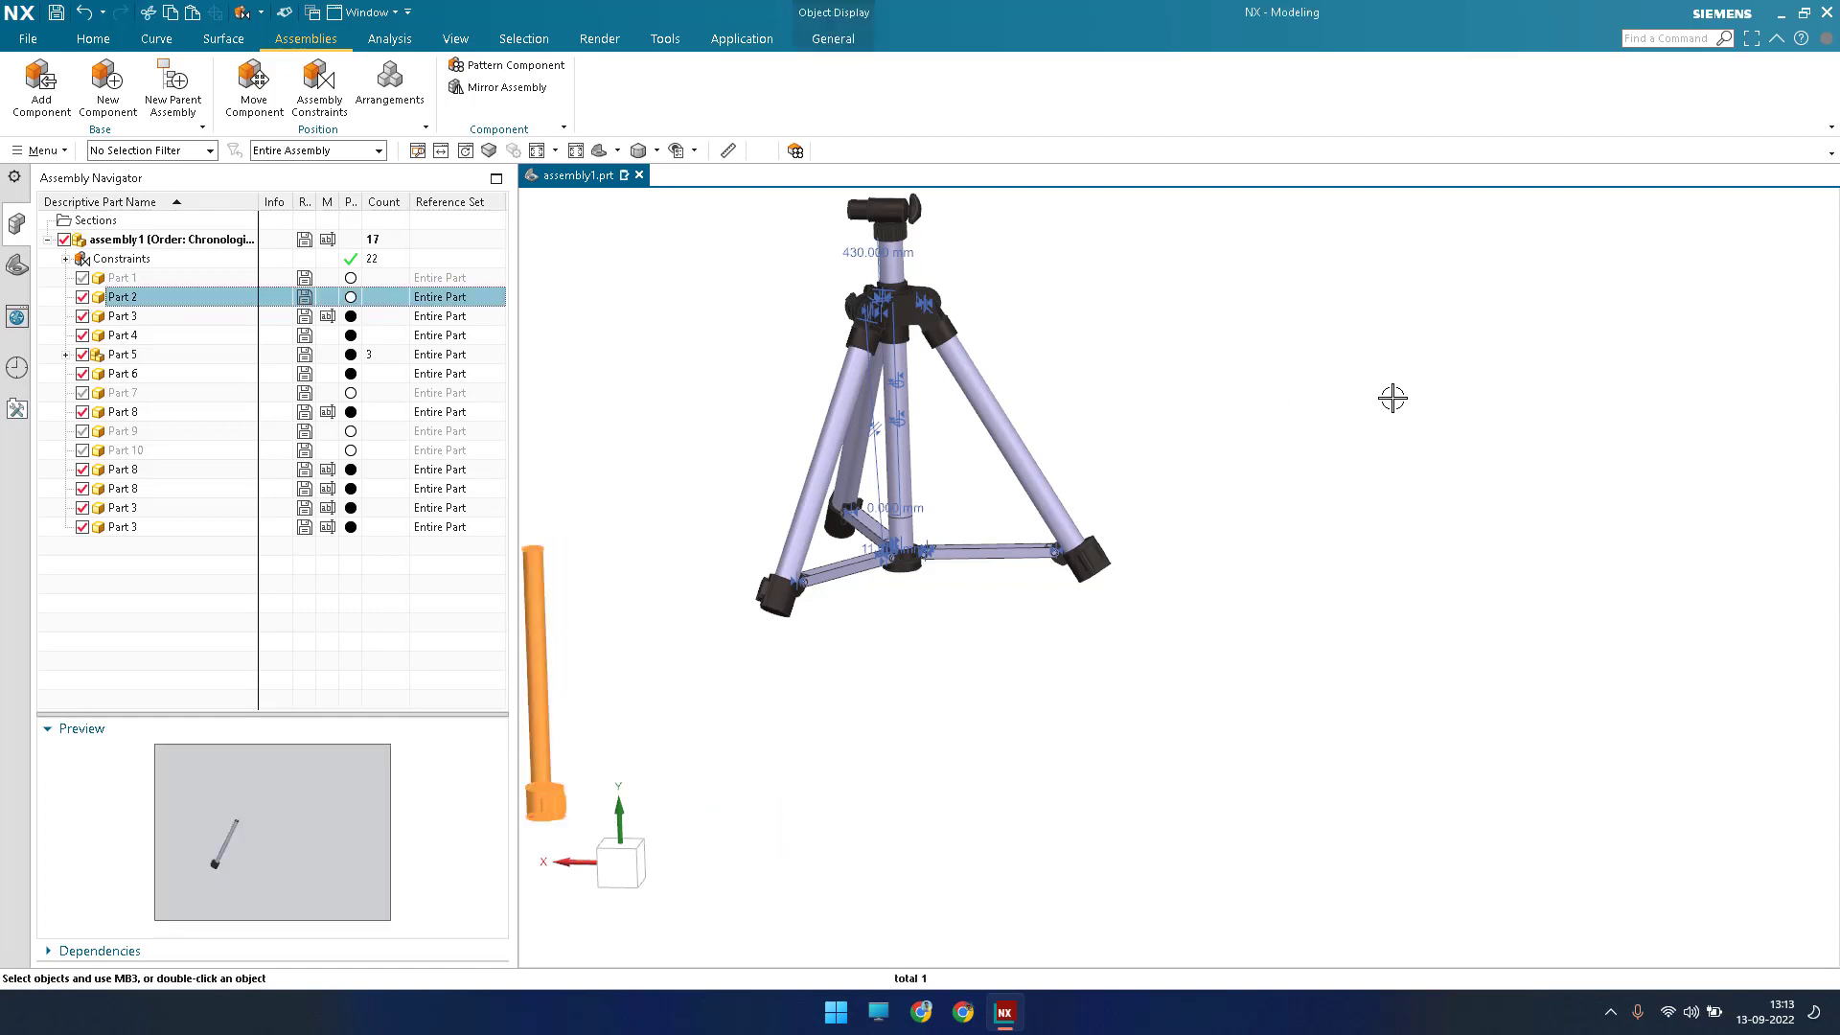
pyautogui.scroll(-3, 1371, 422)
pyautogui.scroll(5, 1375, 446)
pyautogui.scroll(5, 1341, 453)
pyautogui.scroll(-8, 1337, 454)
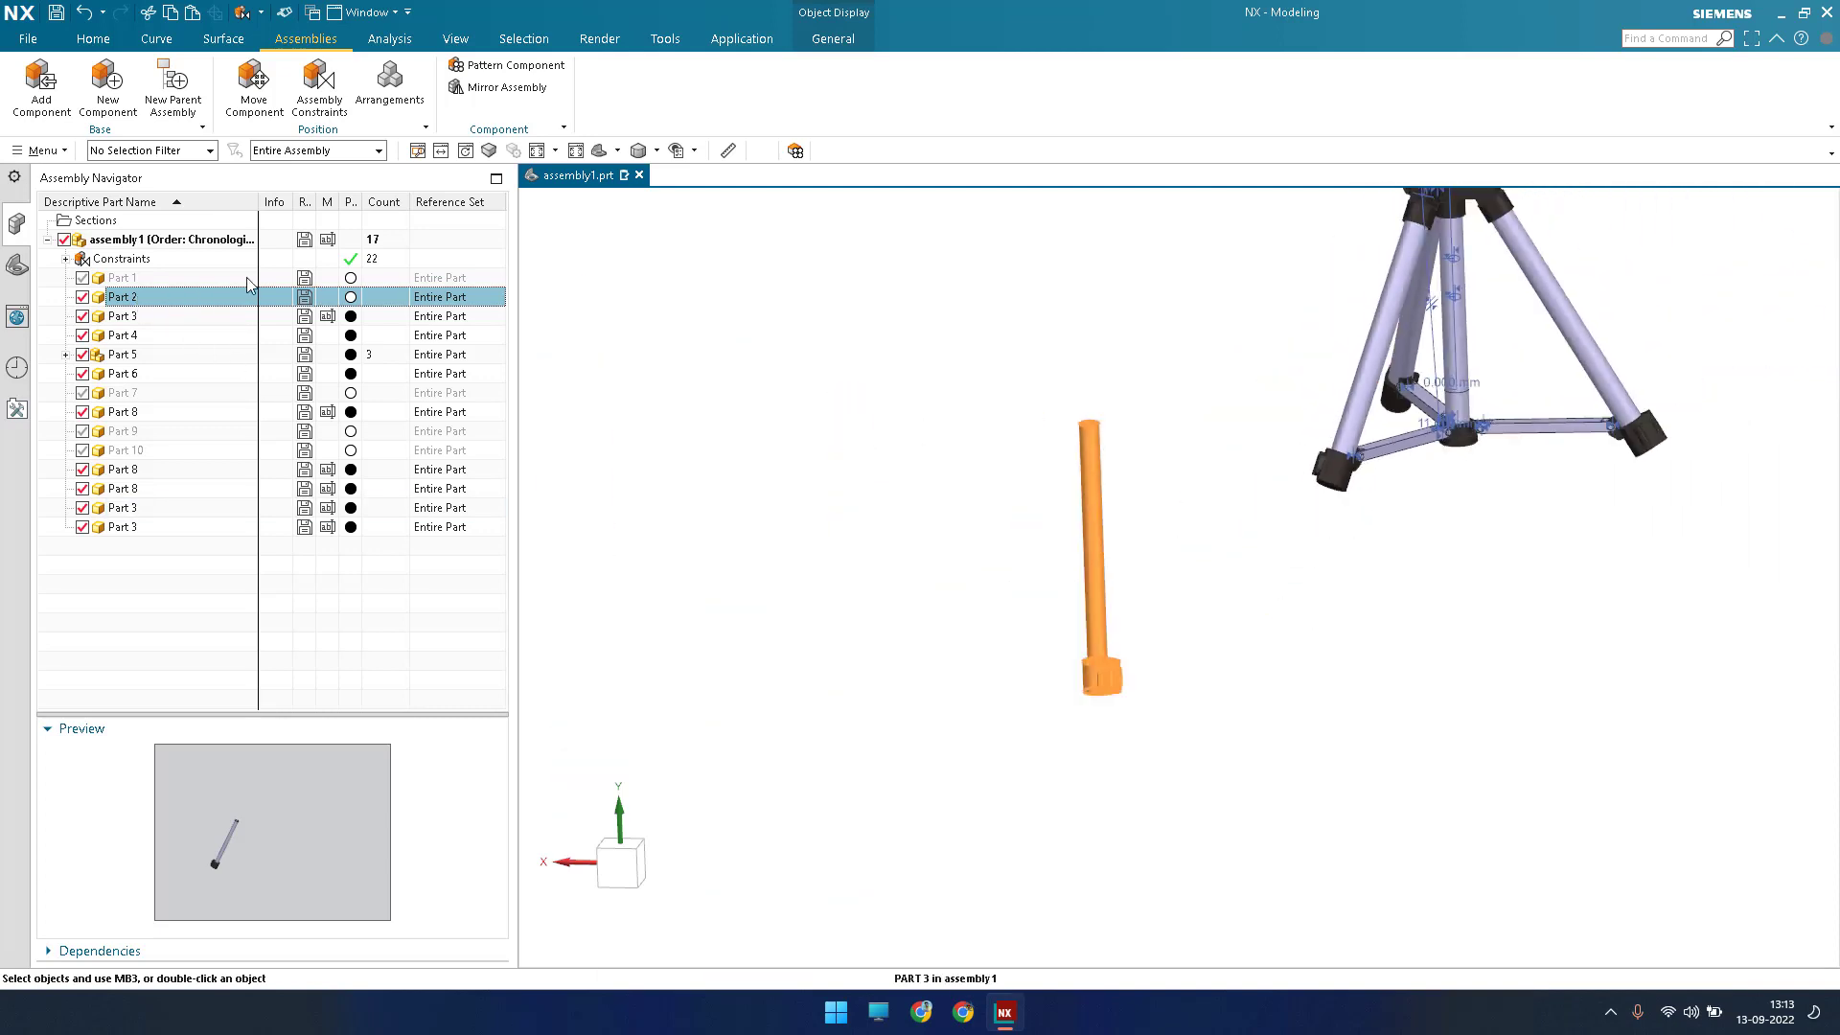
pyautogui.rightClick(246, 280)
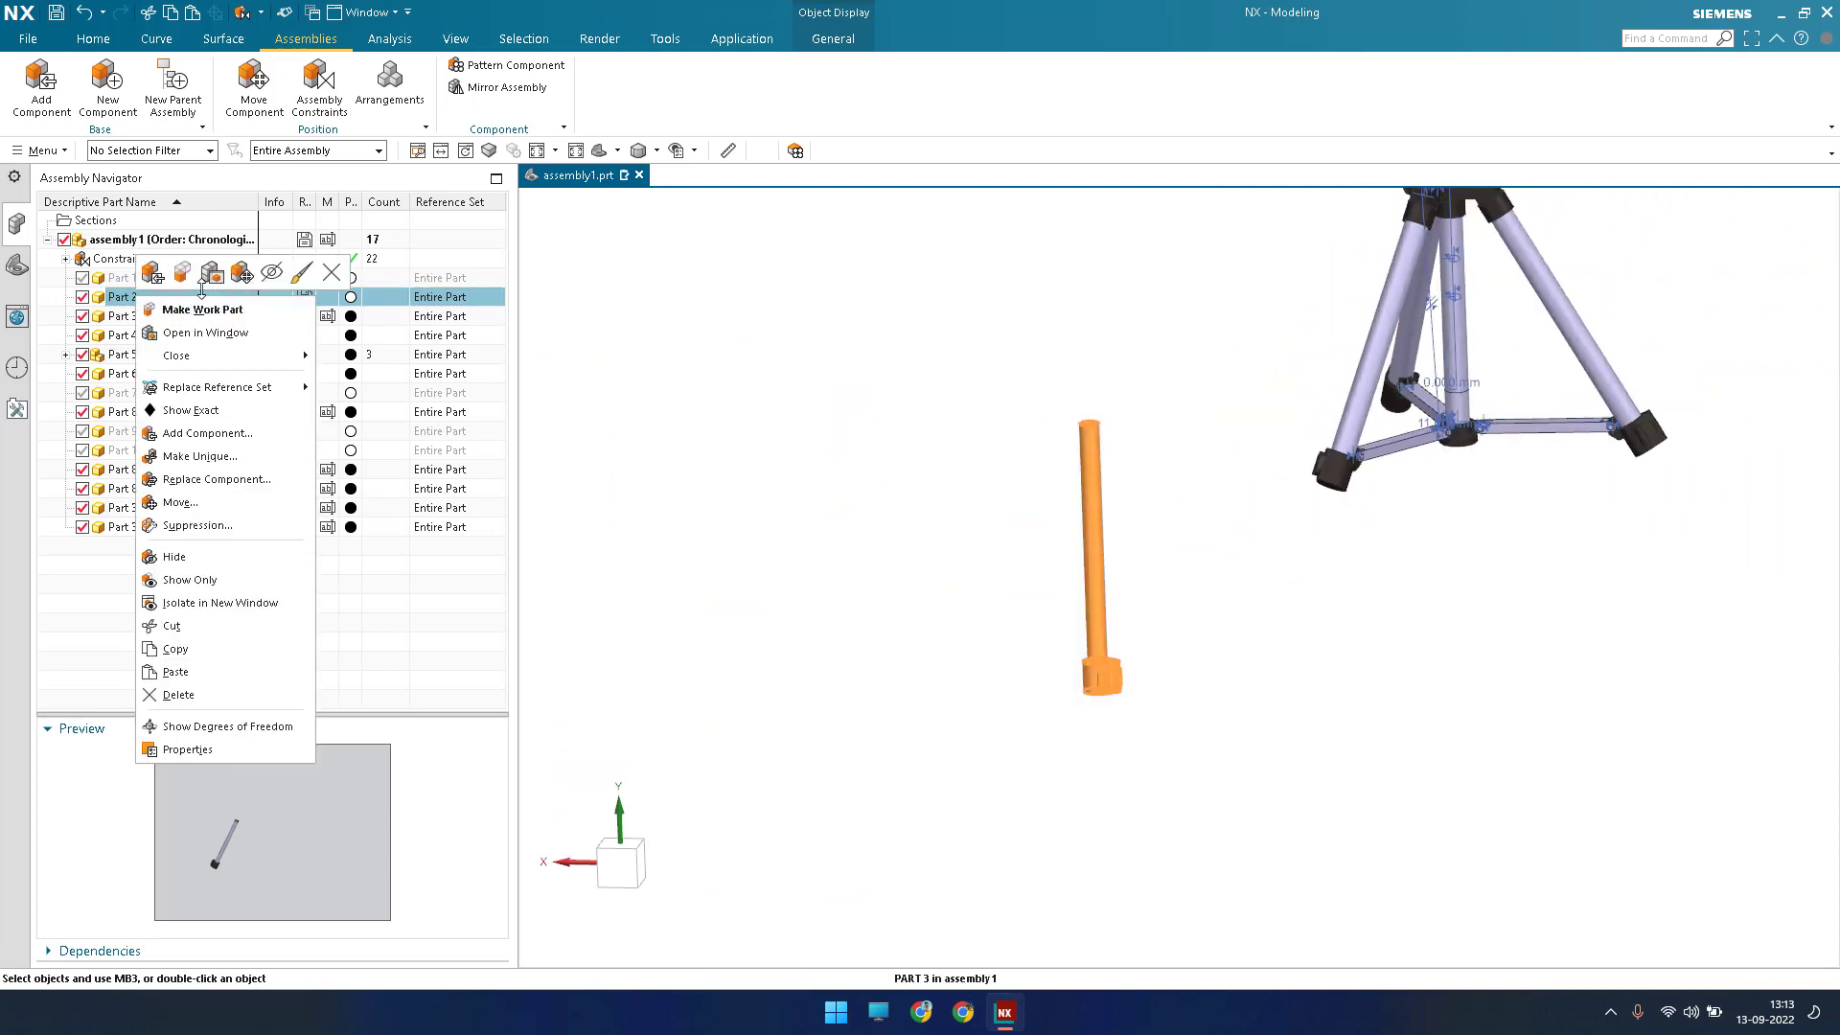
# Touch/Align the centerline of the Part 2 tube with the centerline of a Part 3 leg.
pyautogui.click(315, 112)
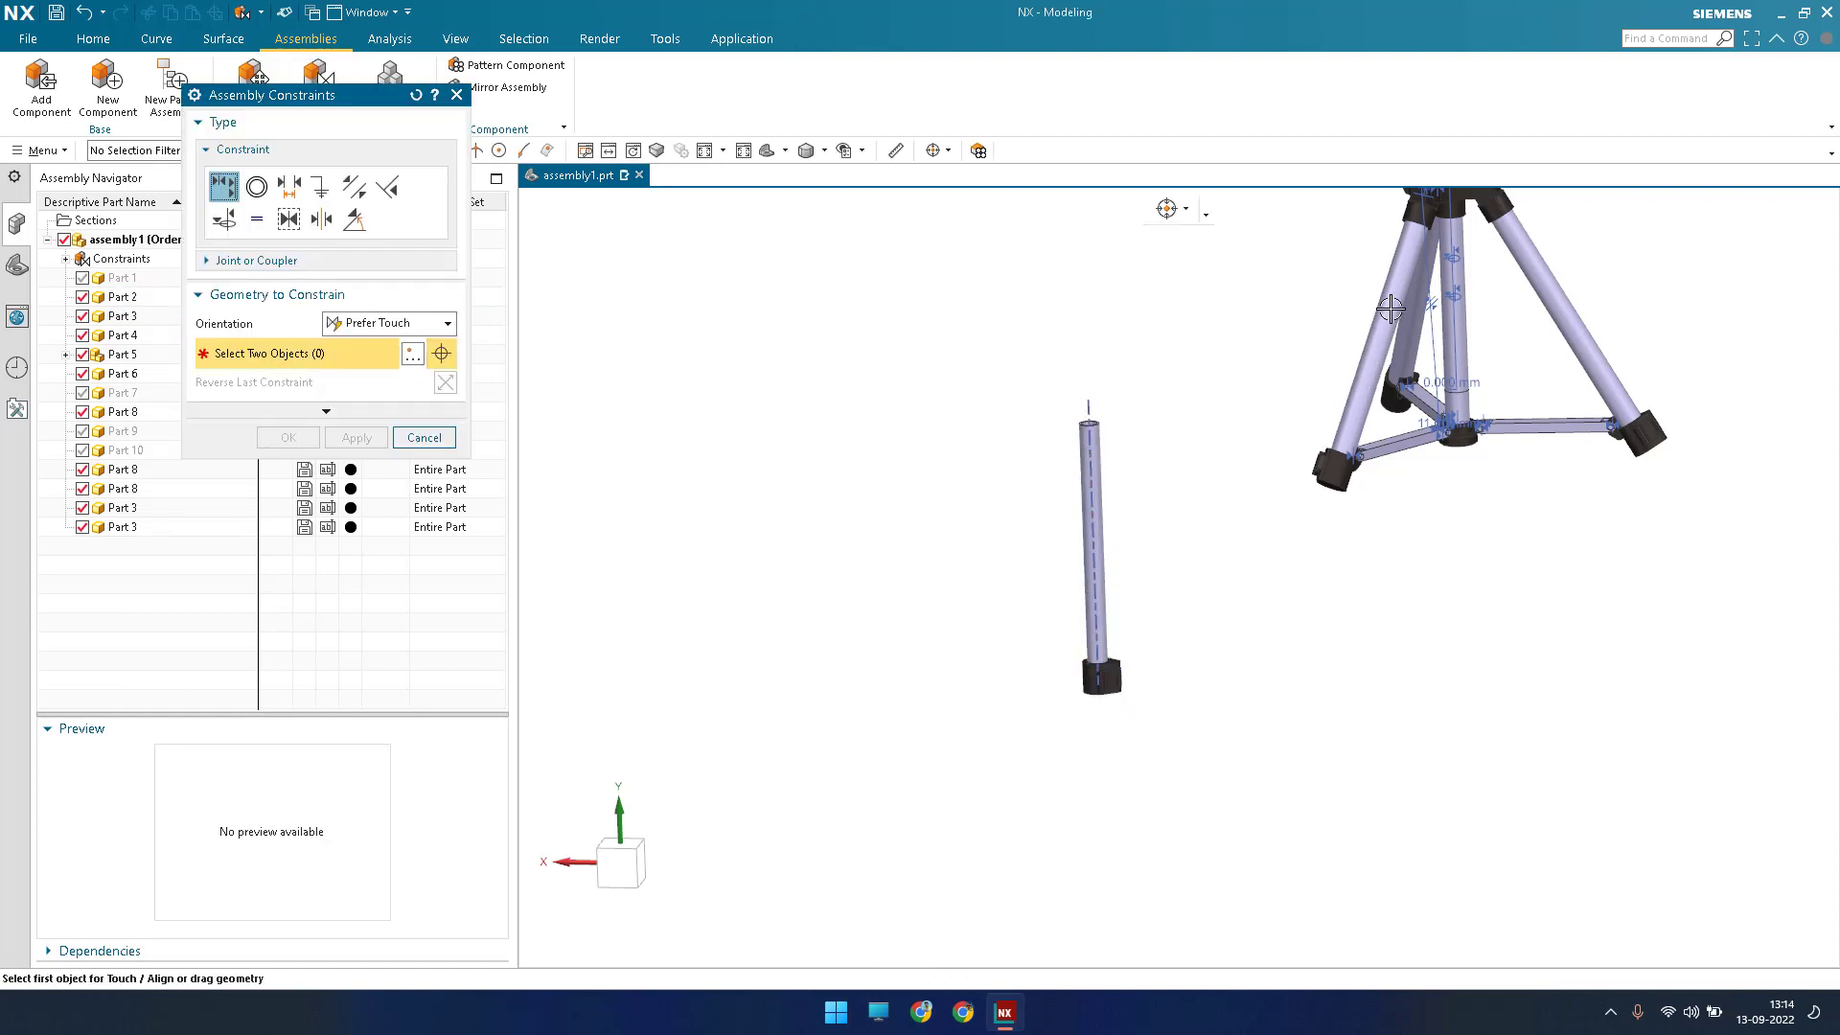
pyautogui.scroll(-4, 1191, 664)
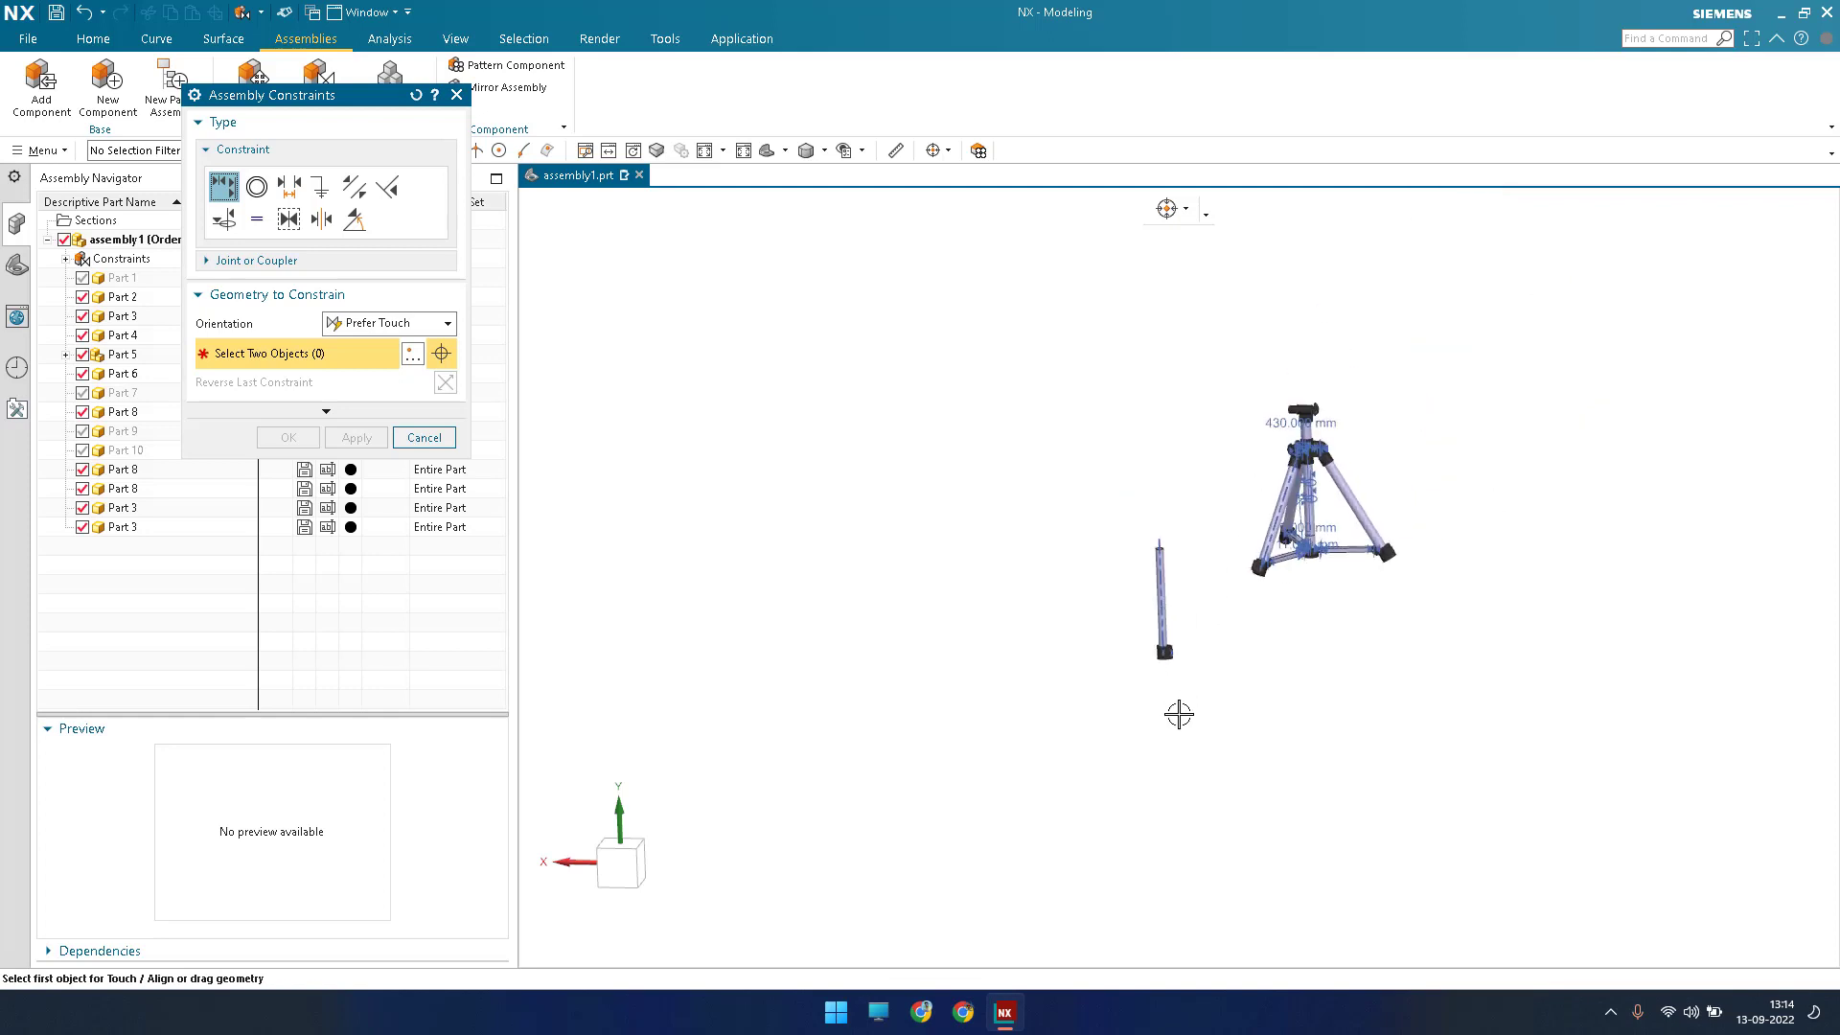
pyautogui.scroll(4, 1178, 713)
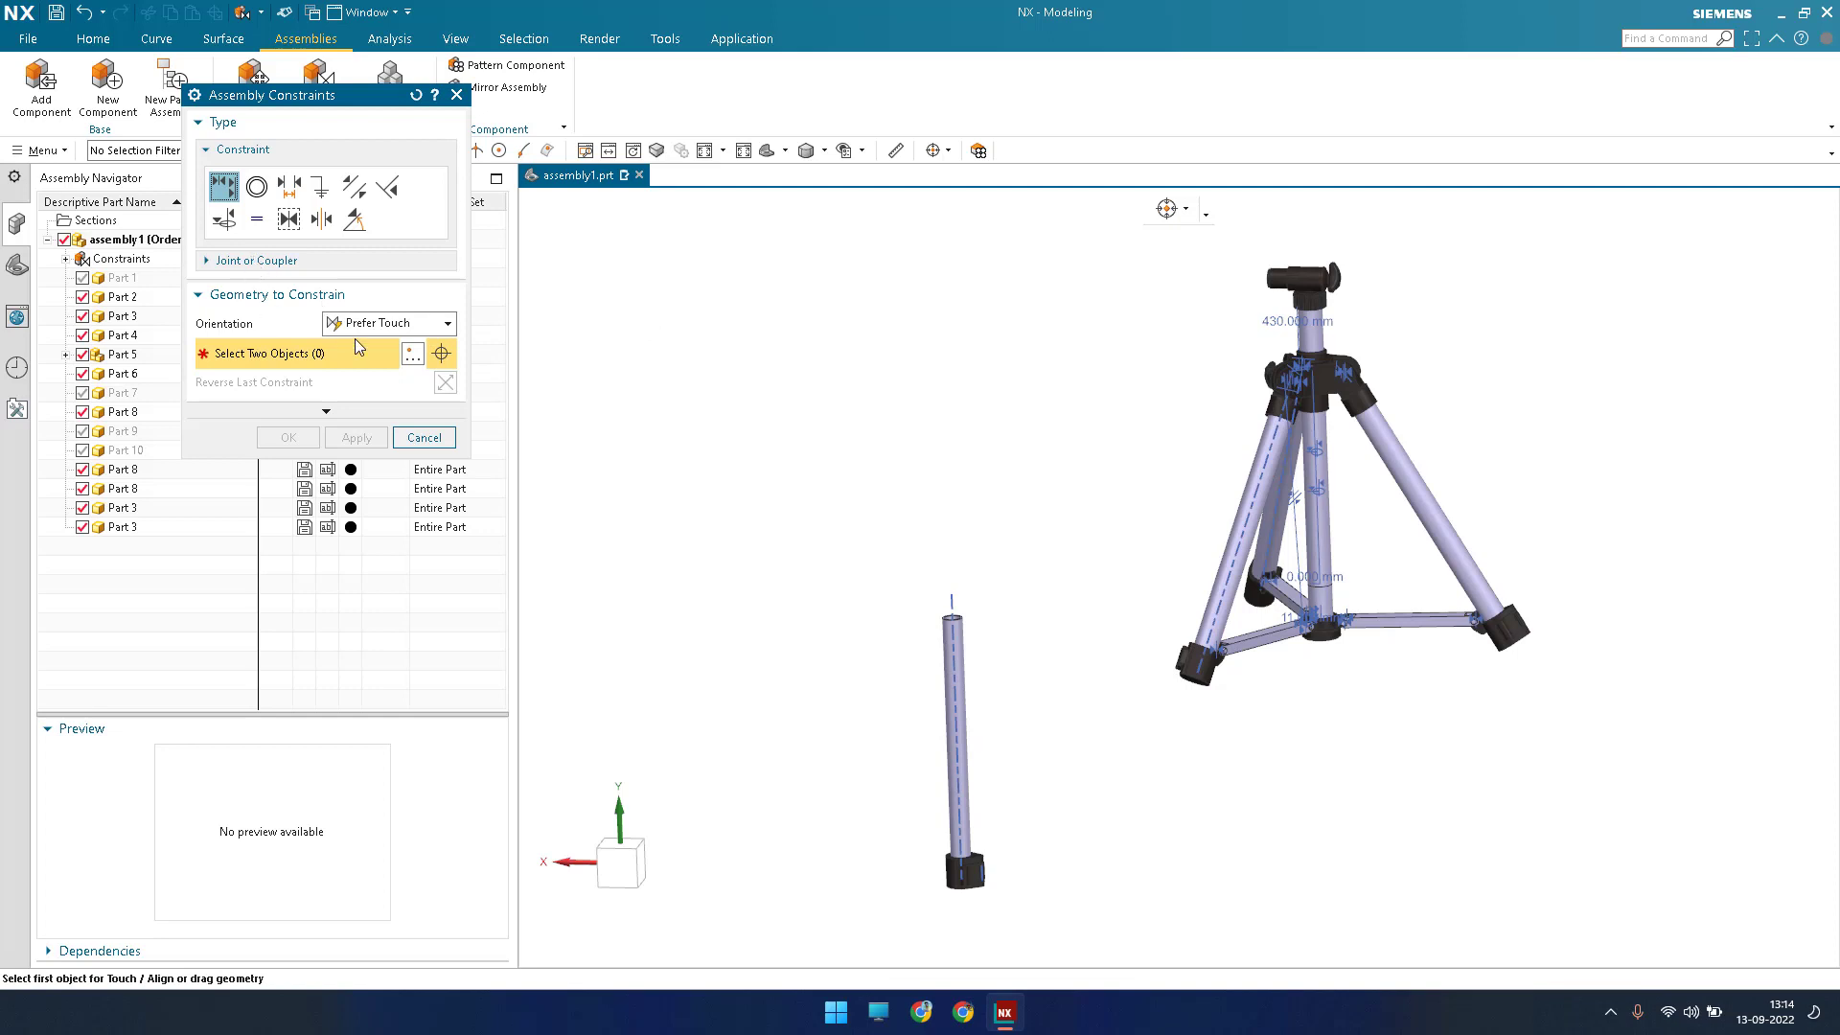
pyautogui.scroll(4, 988, 610)
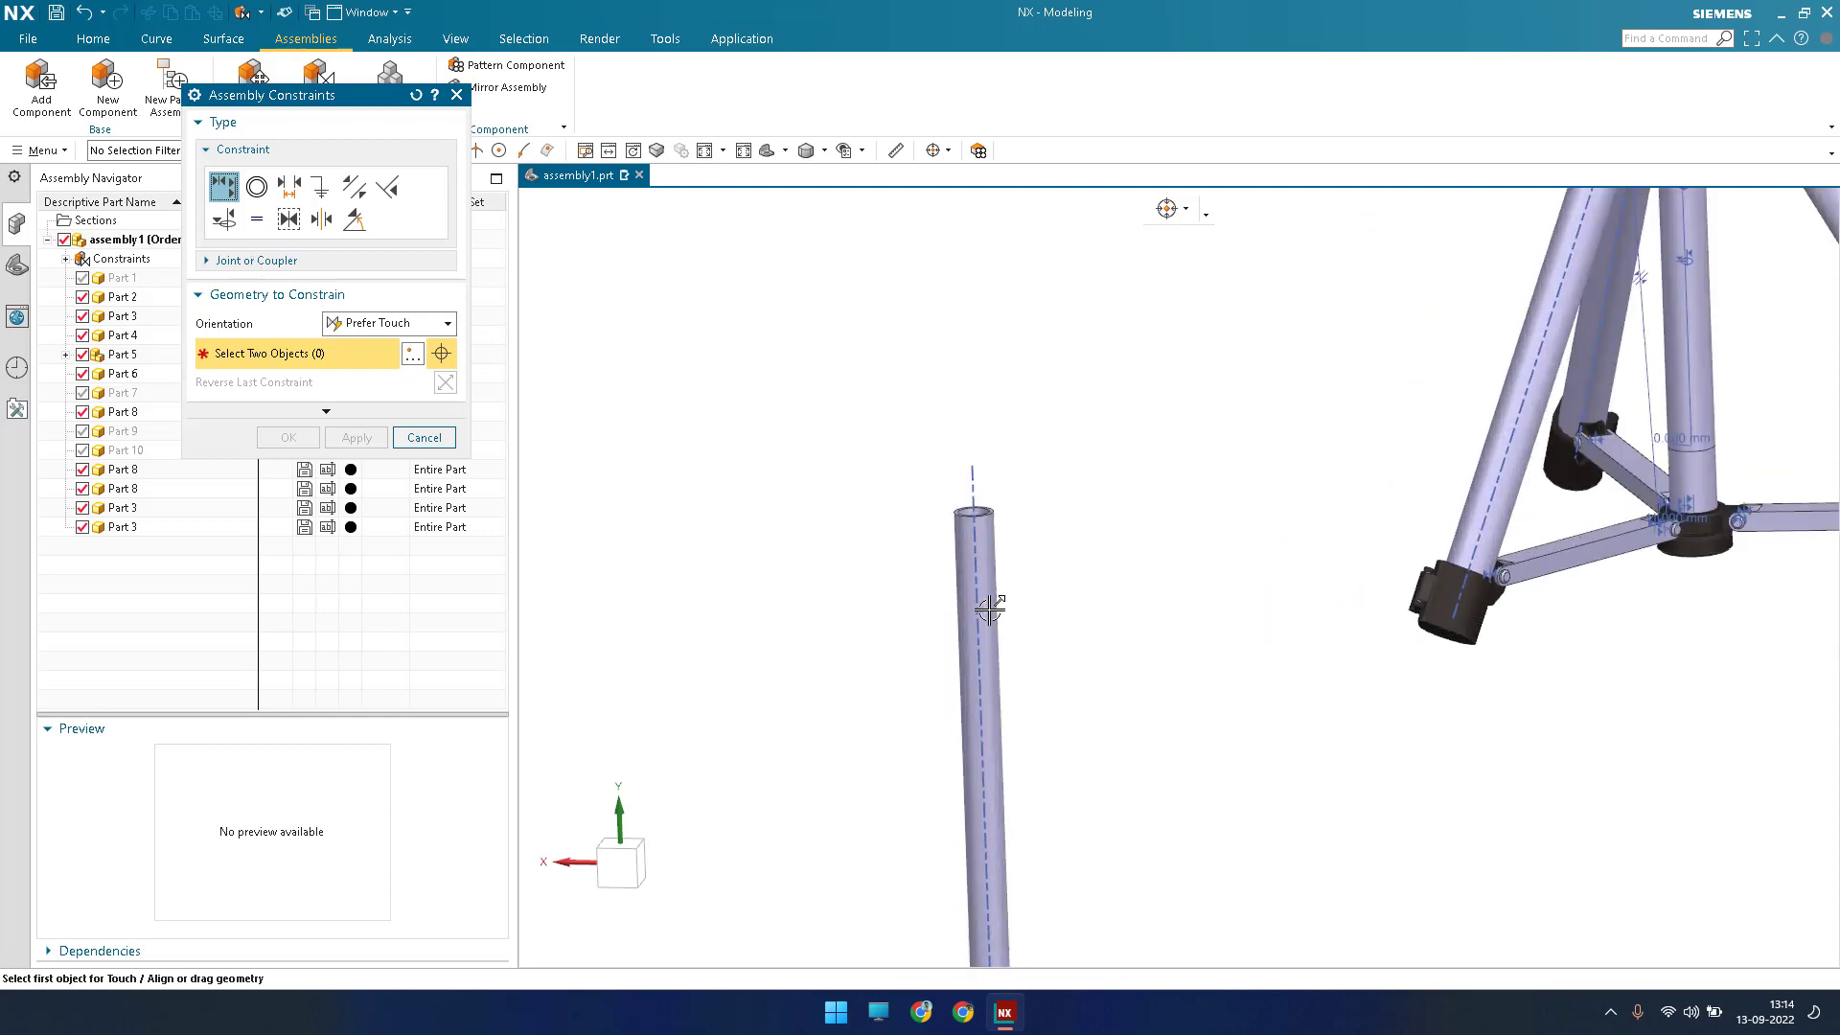
pyautogui.click(982, 422)
pyautogui.scroll(-5, 1283, 624)
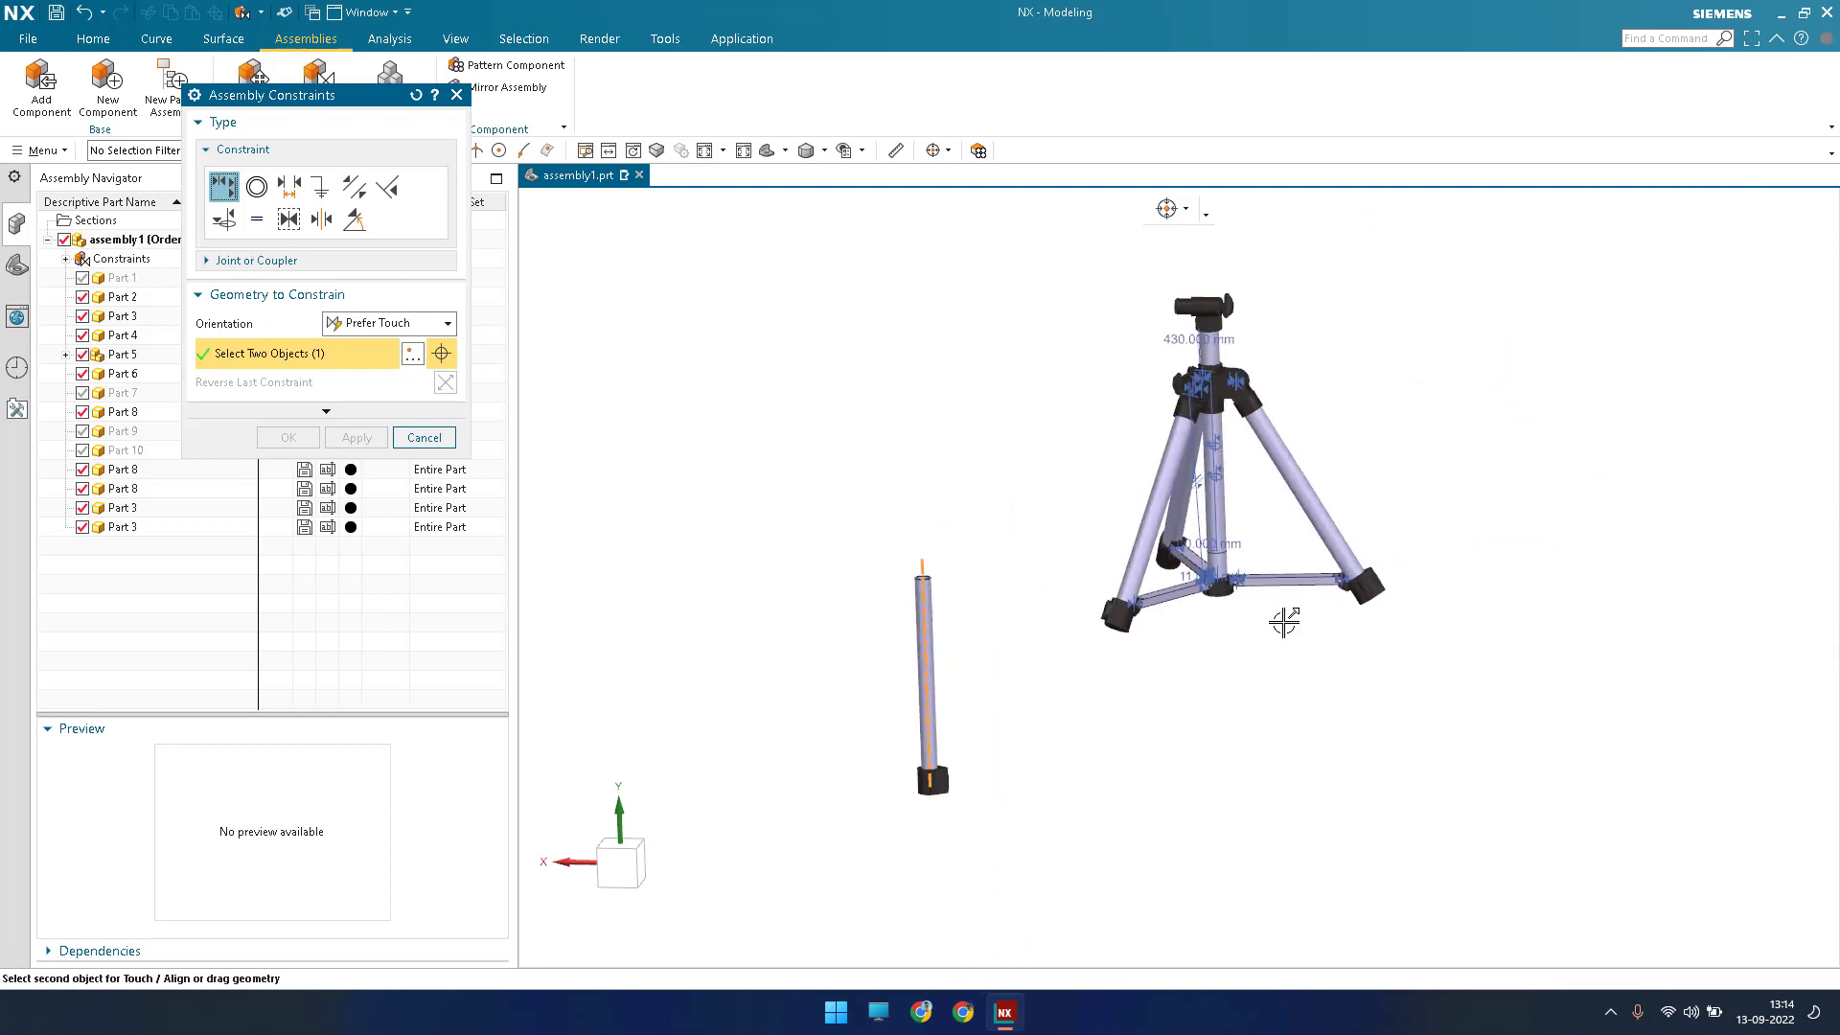
pyautogui.scroll(6, 1216, 574)
pyautogui.click(1089, 801)
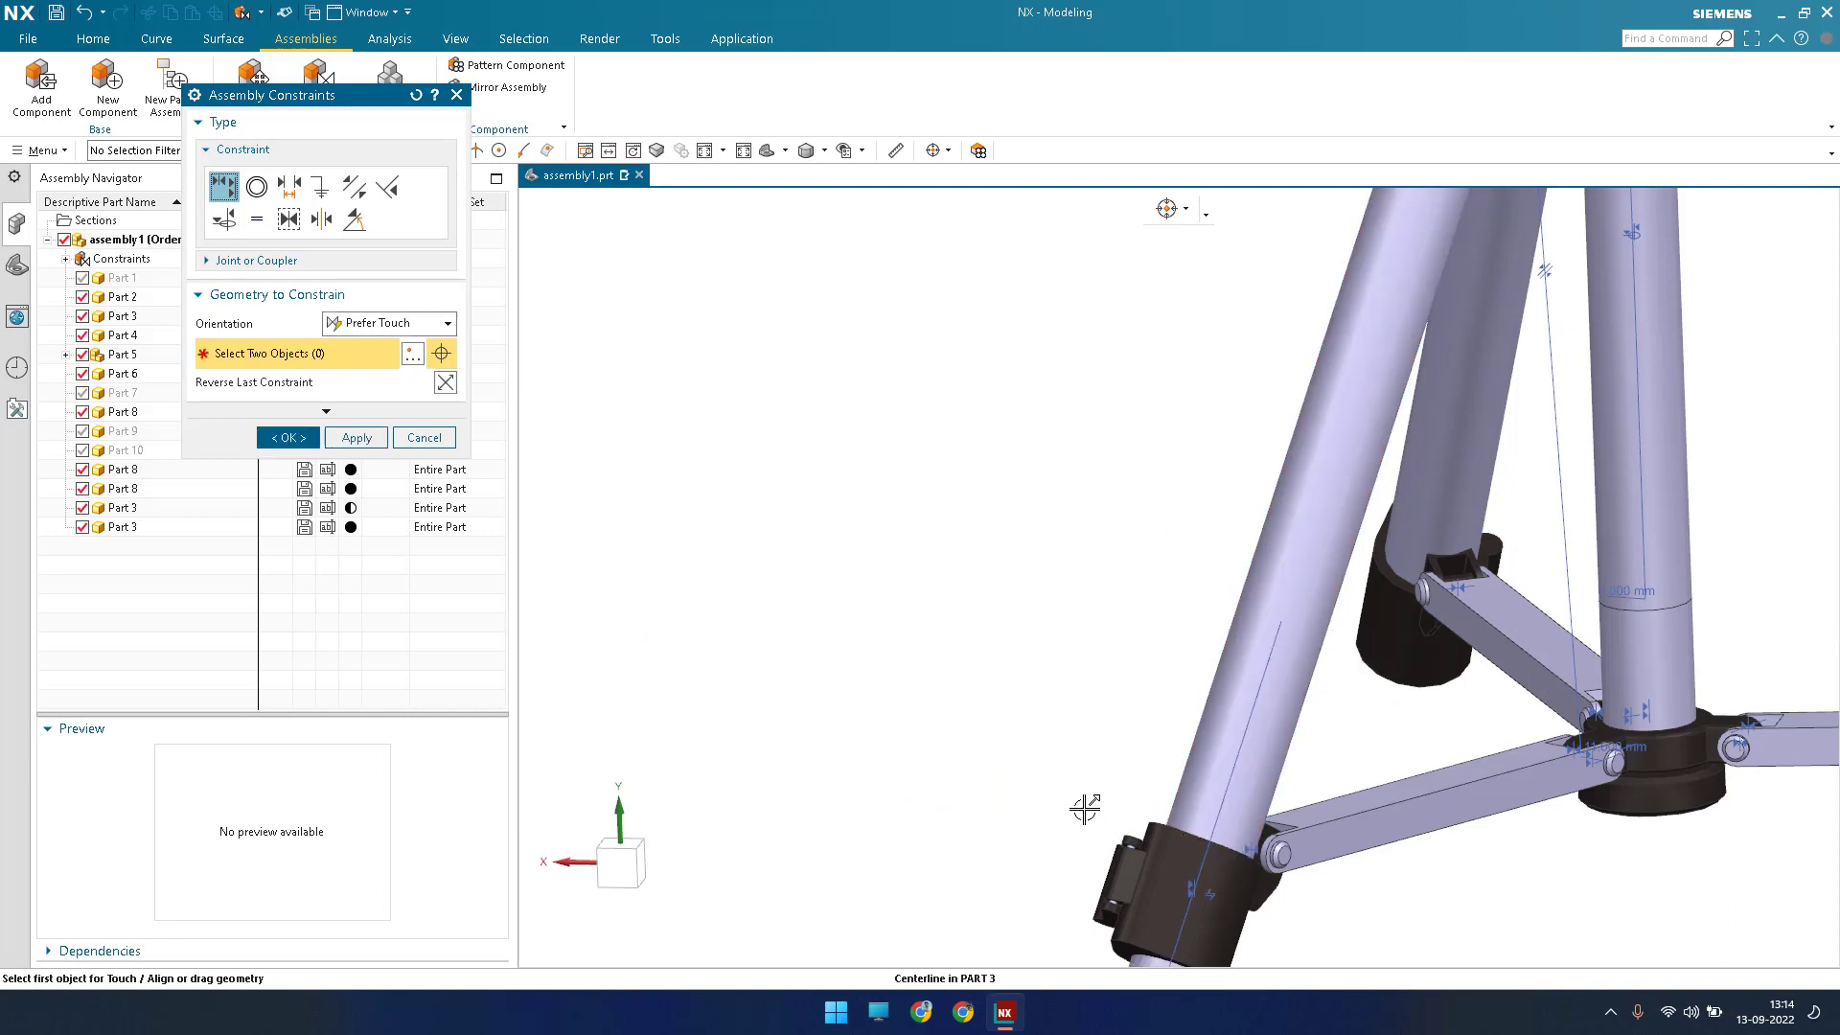
# Add a Distance constraint of 2200 mm between the Part 3 leg collar's lower face and the Part 2 foot's face.
pyautogui.scroll(-5, 1090, 798)
pyautogui.scroll(5, 1146, 702)
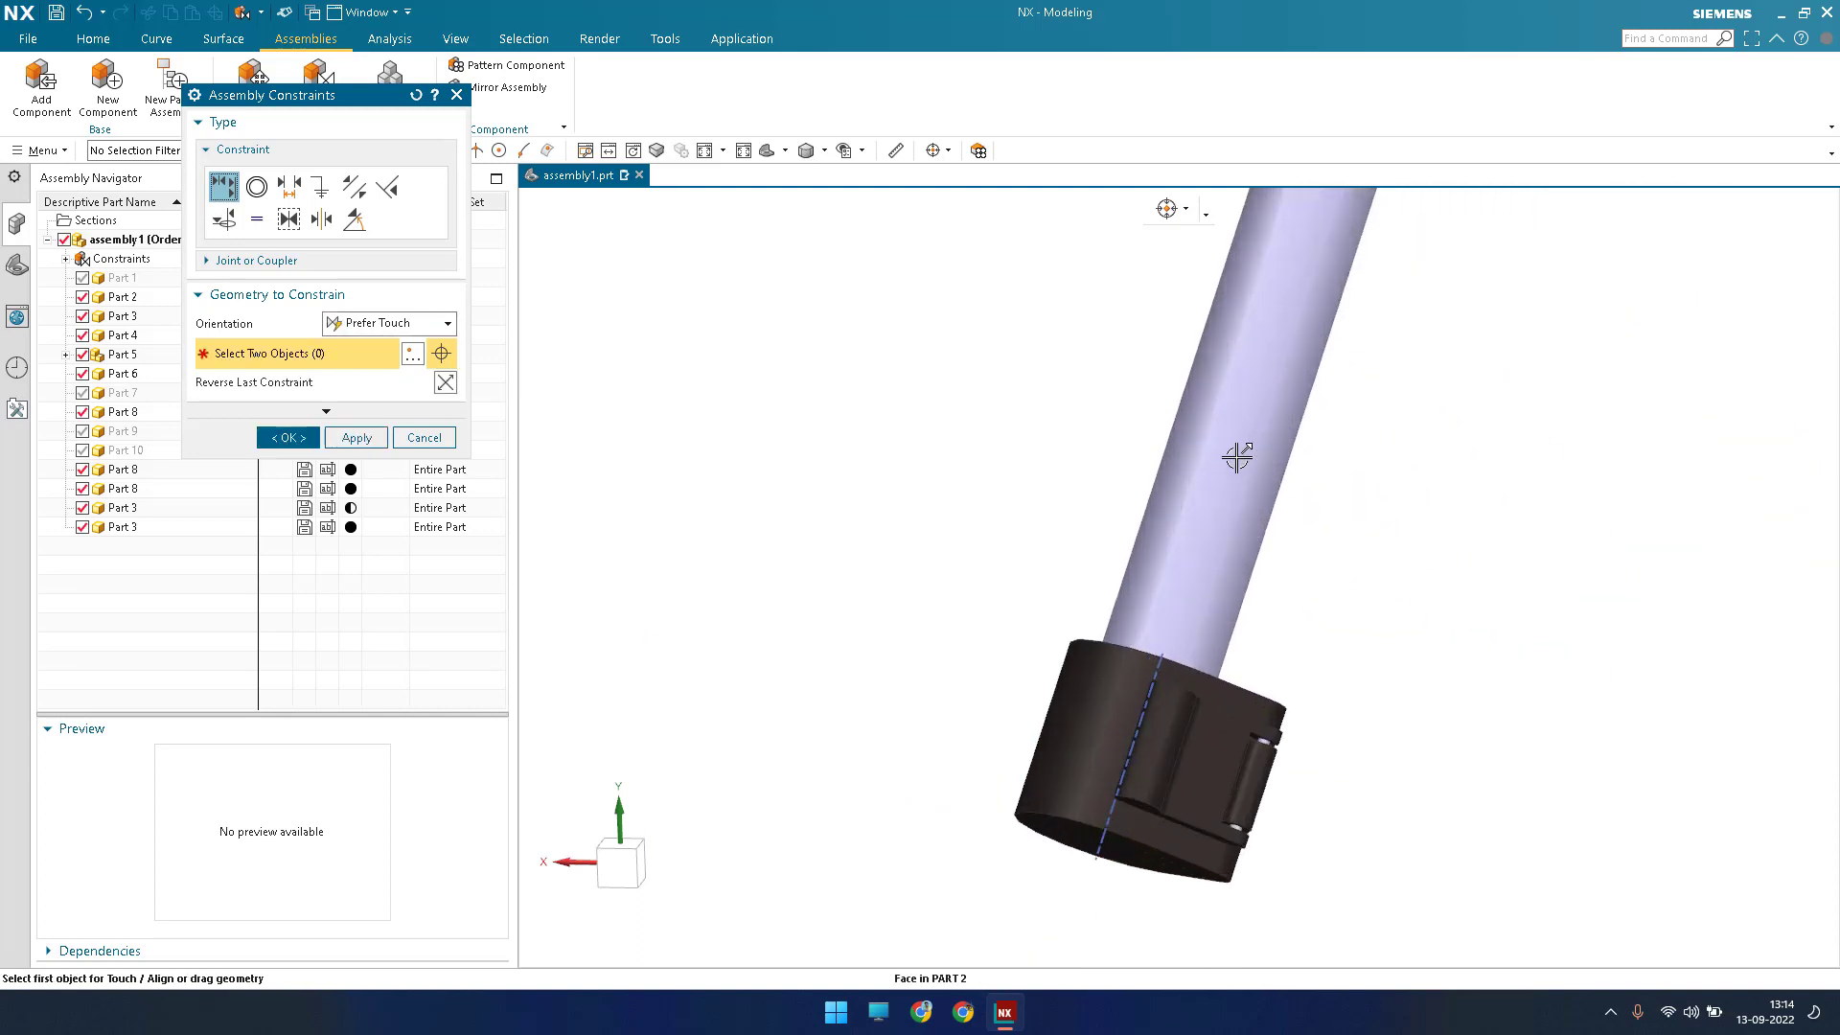
pyautogui.scroll(-4, 1204, 480)
pyautogui.scroll(3, 1236, 412)
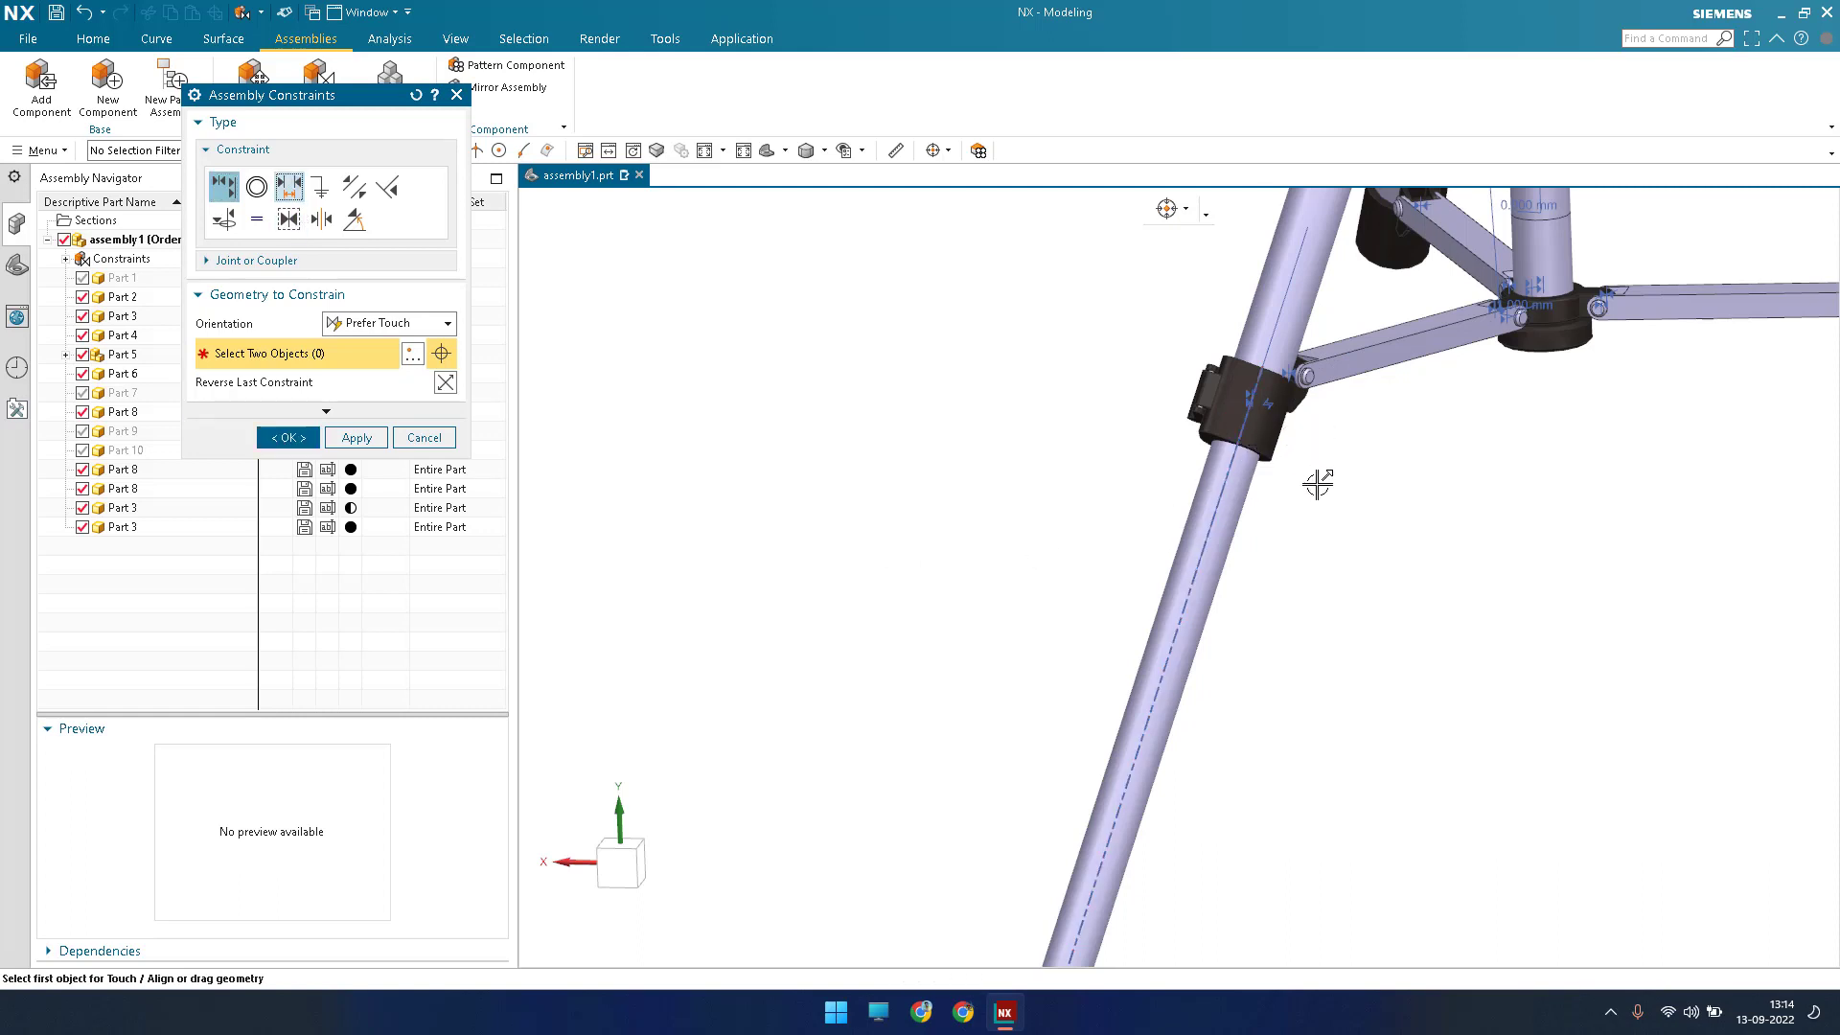
pyautogui.scroll(5, 1319, 482)
pyautogui.click(1277, 637)
pyautogui.scroll(-10, 1275, 613)
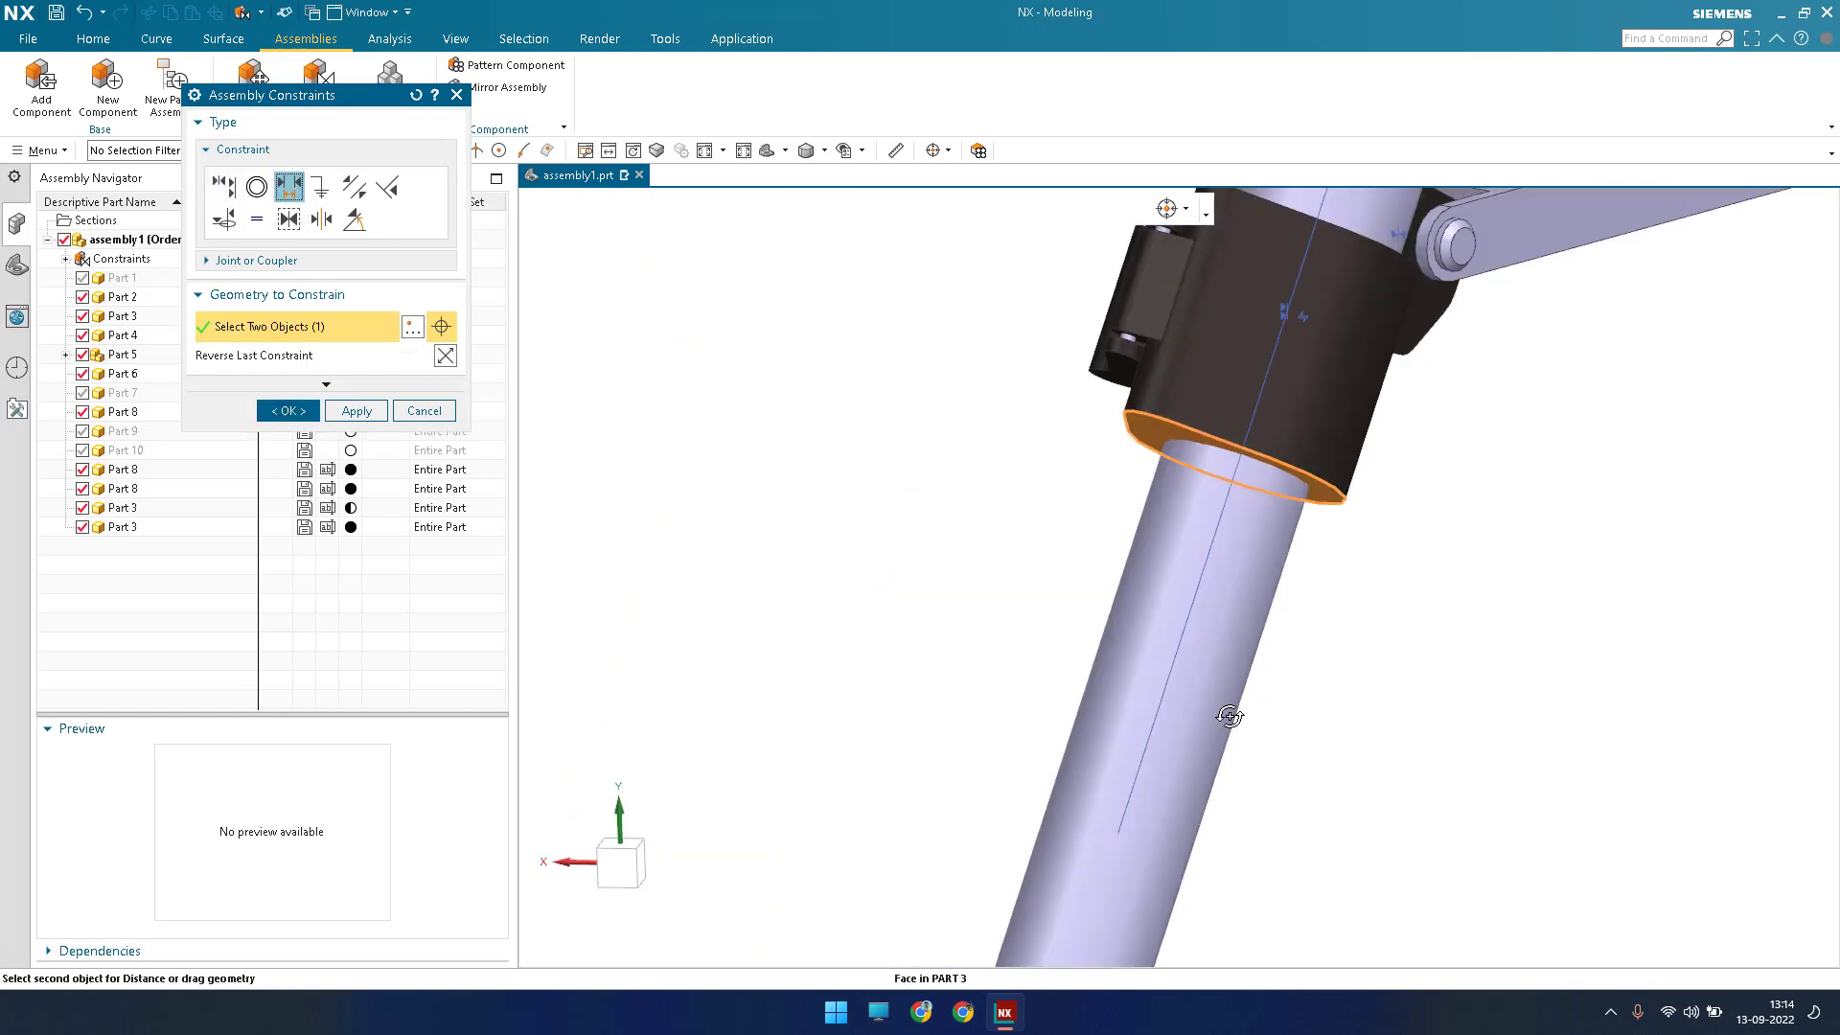
pyautogui.moveTo(1289, 573); pyautogui.dragTo(1311, 570, button='middle')
pyautogui.scroll(6, 1278, 718)
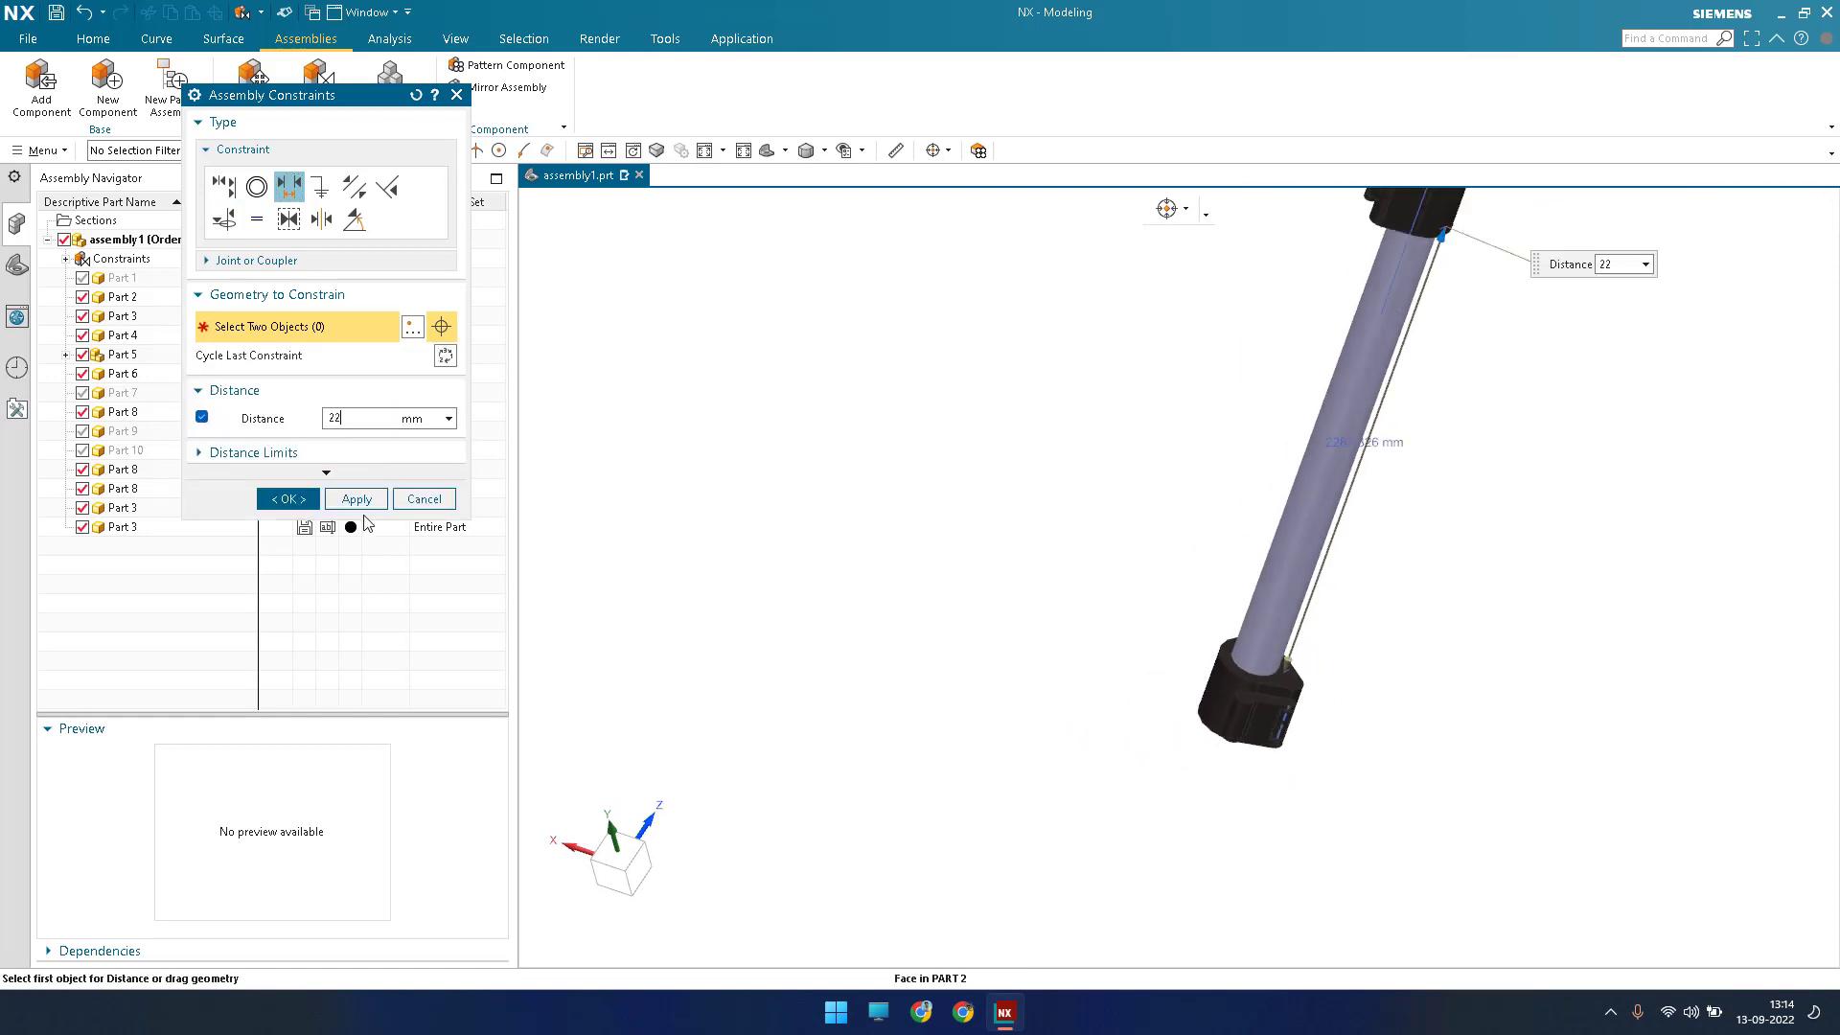
pyautogui.press('Return')
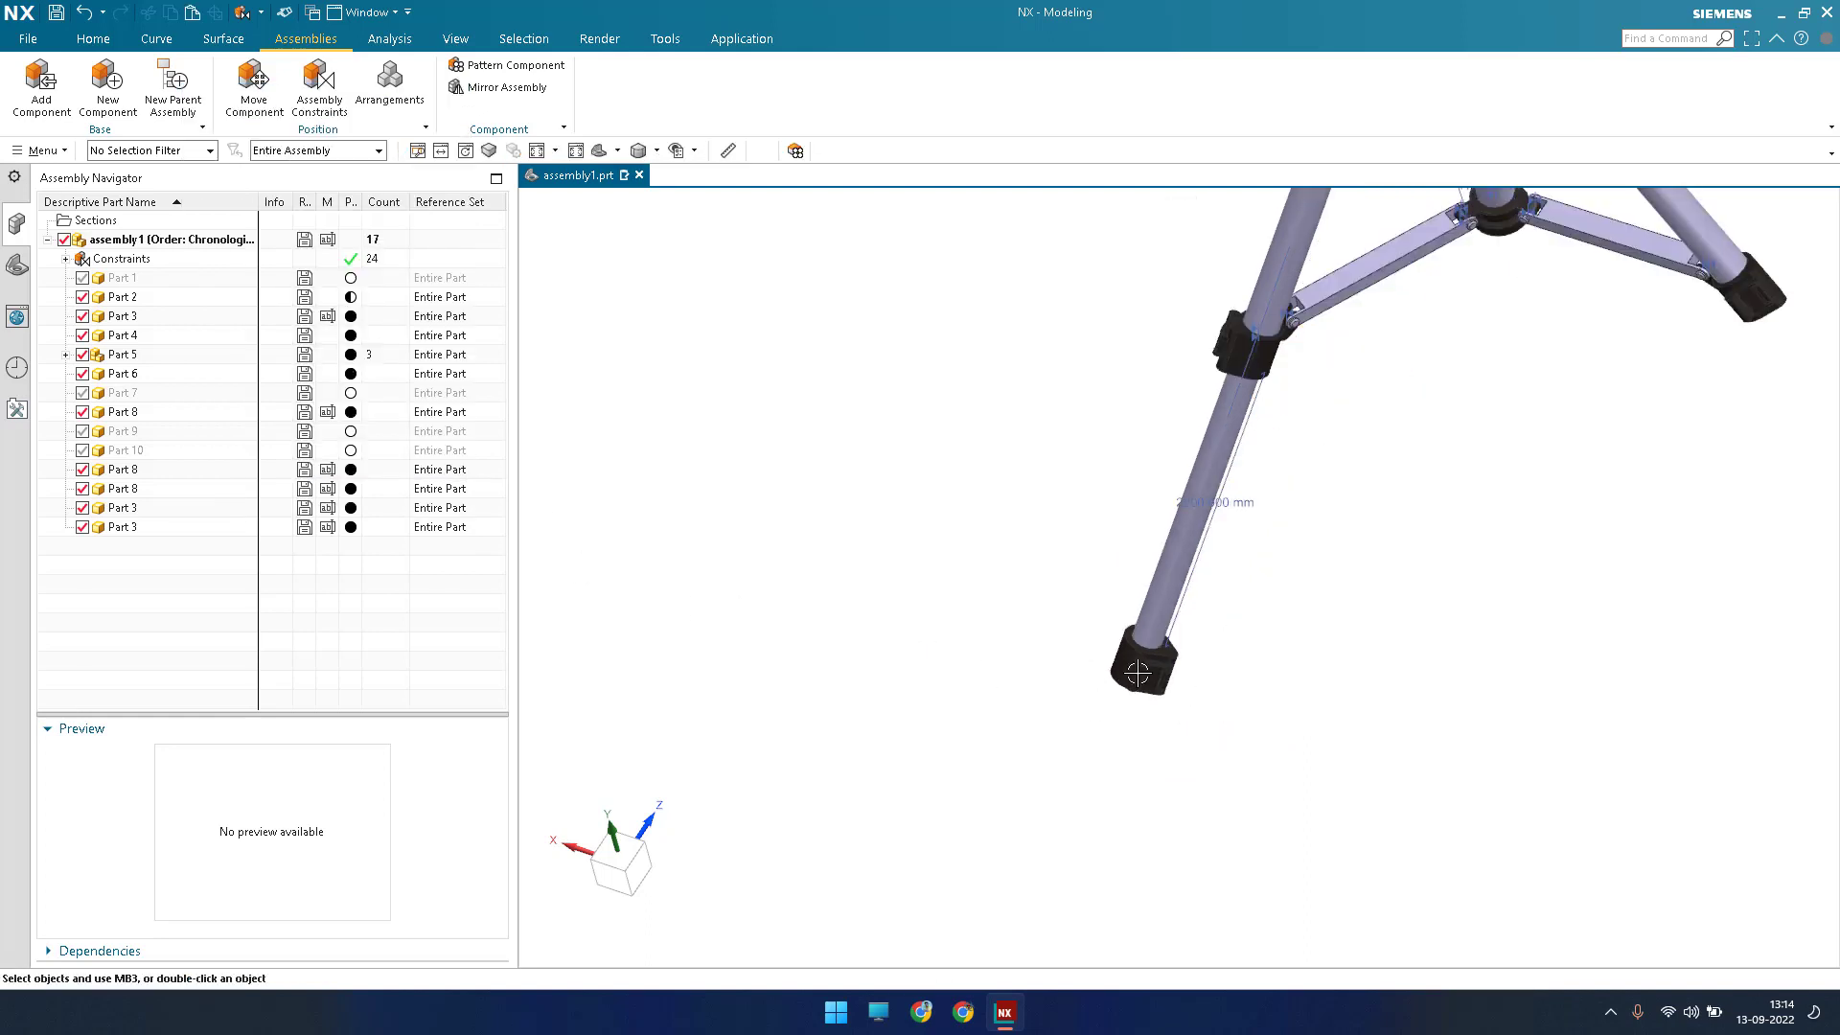
# Align/Lock the Part 2 tube's centerline to the centerline of its Part 3 leg so the tube cannot rotate.
pyautogui.click(1146, 646)
pyautogui.moveTo(1171, 640); pyautogui.dragTo(1266, 456, button='middle')
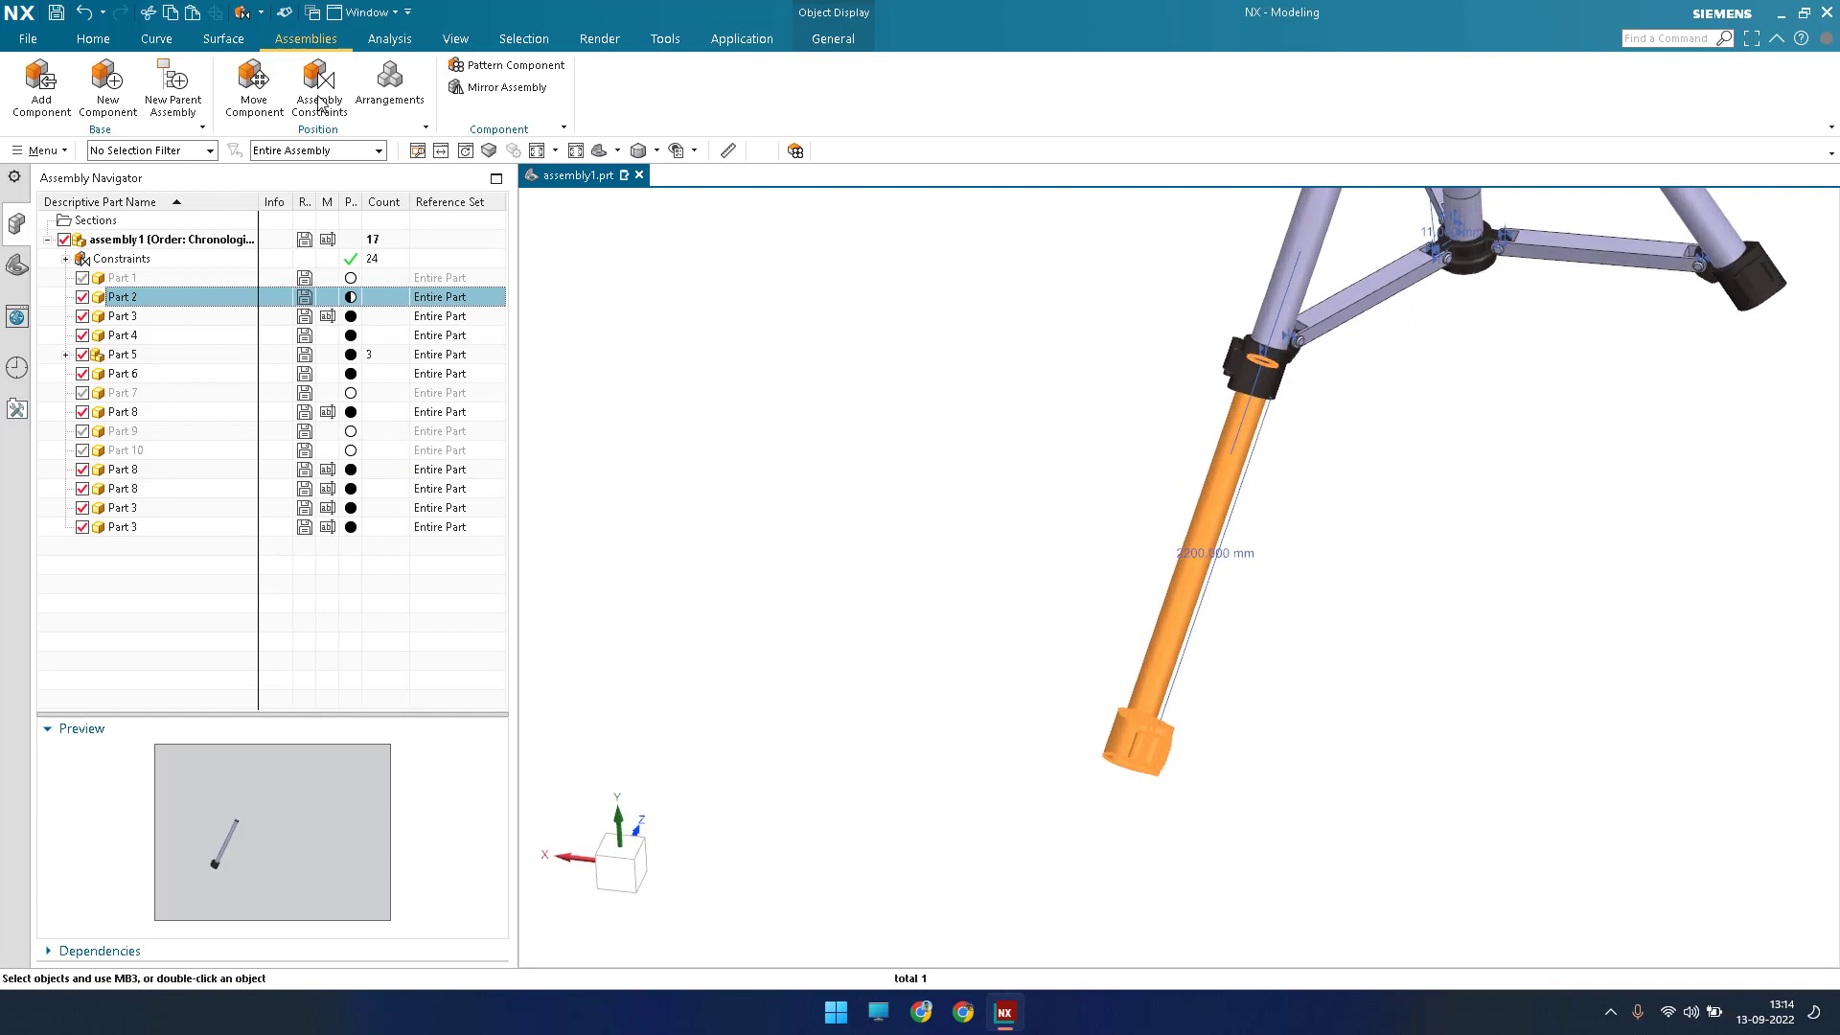
pyautogui.press('Escape')
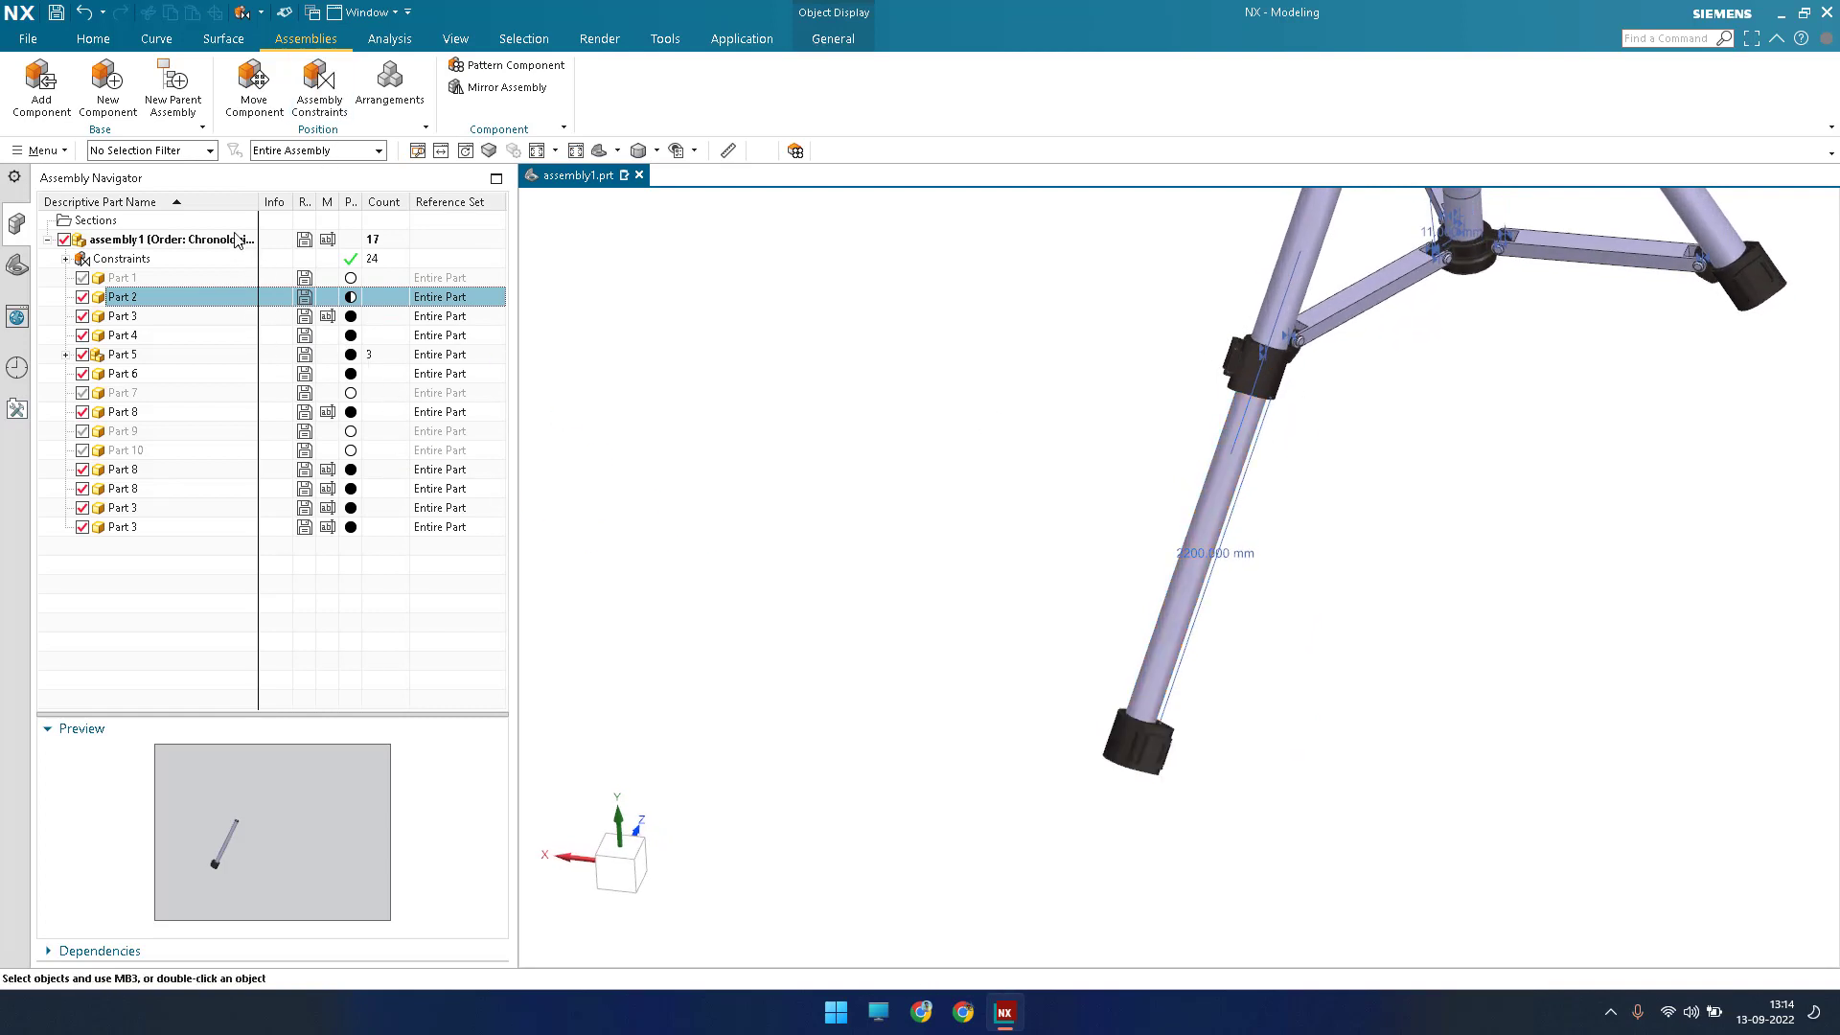
pyautogui.click(1209, 518)
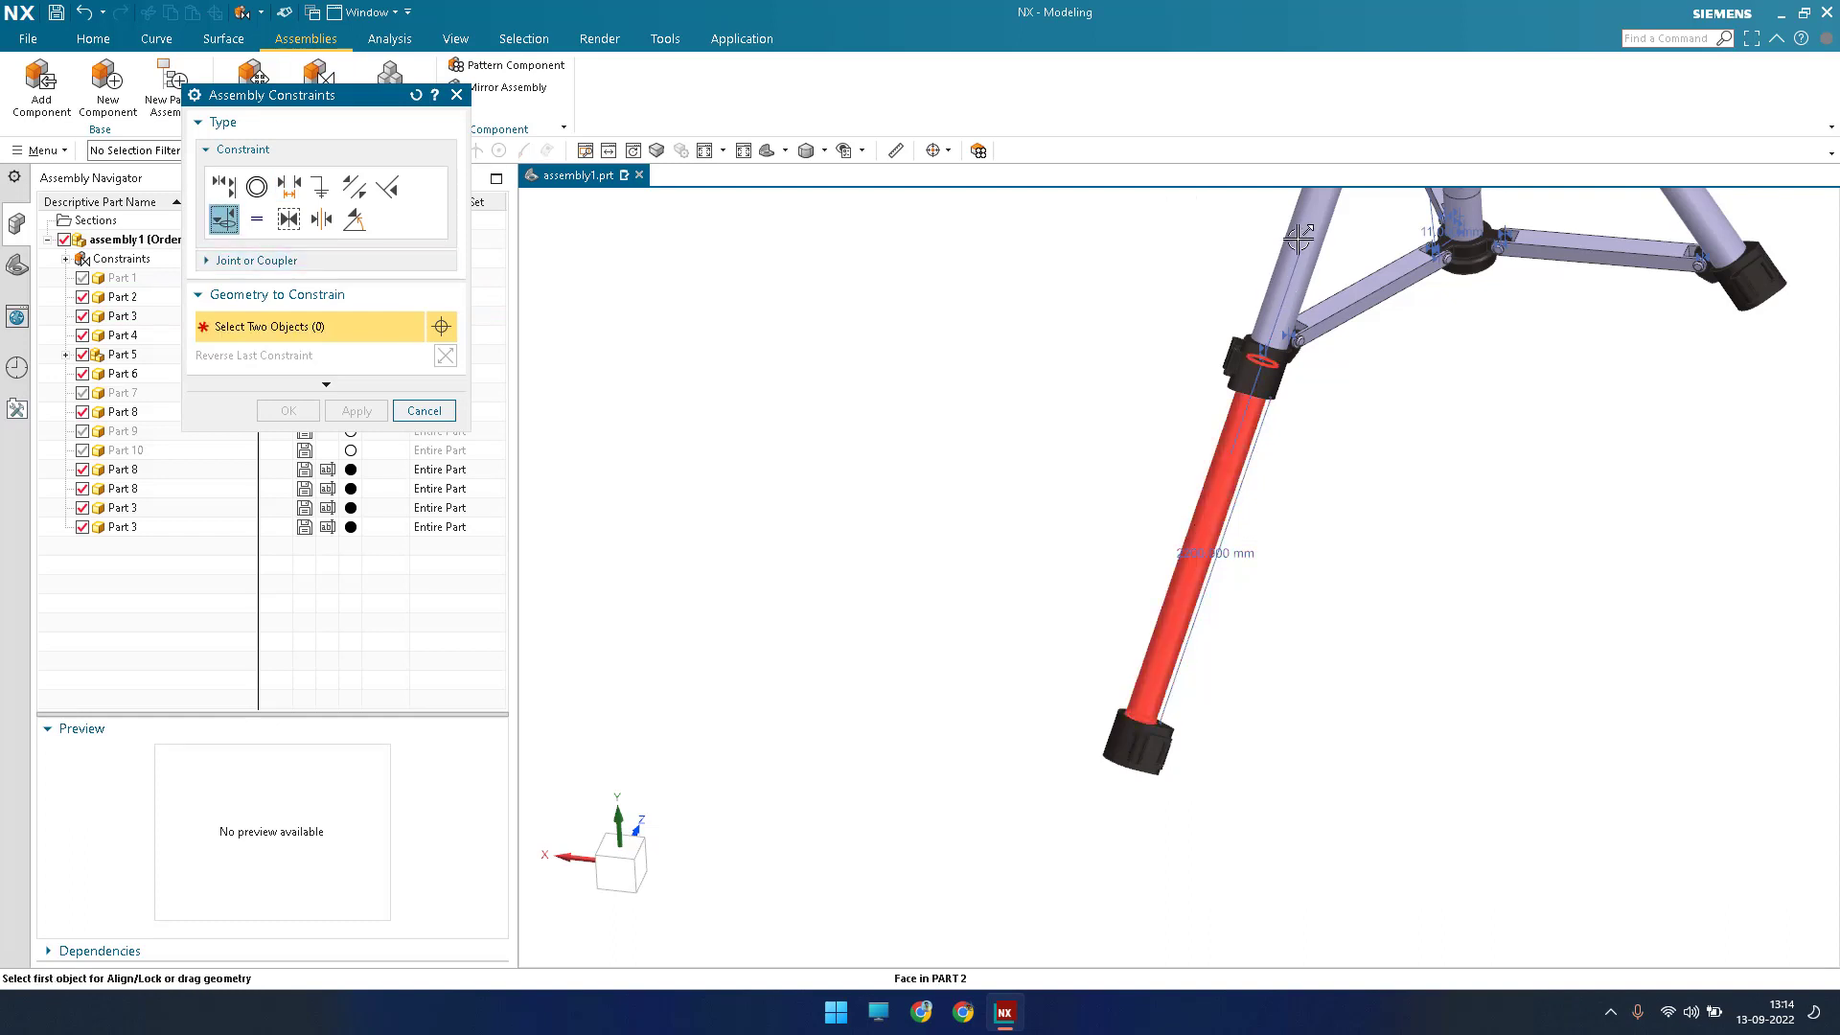
pyautogui.click(1212, 508)
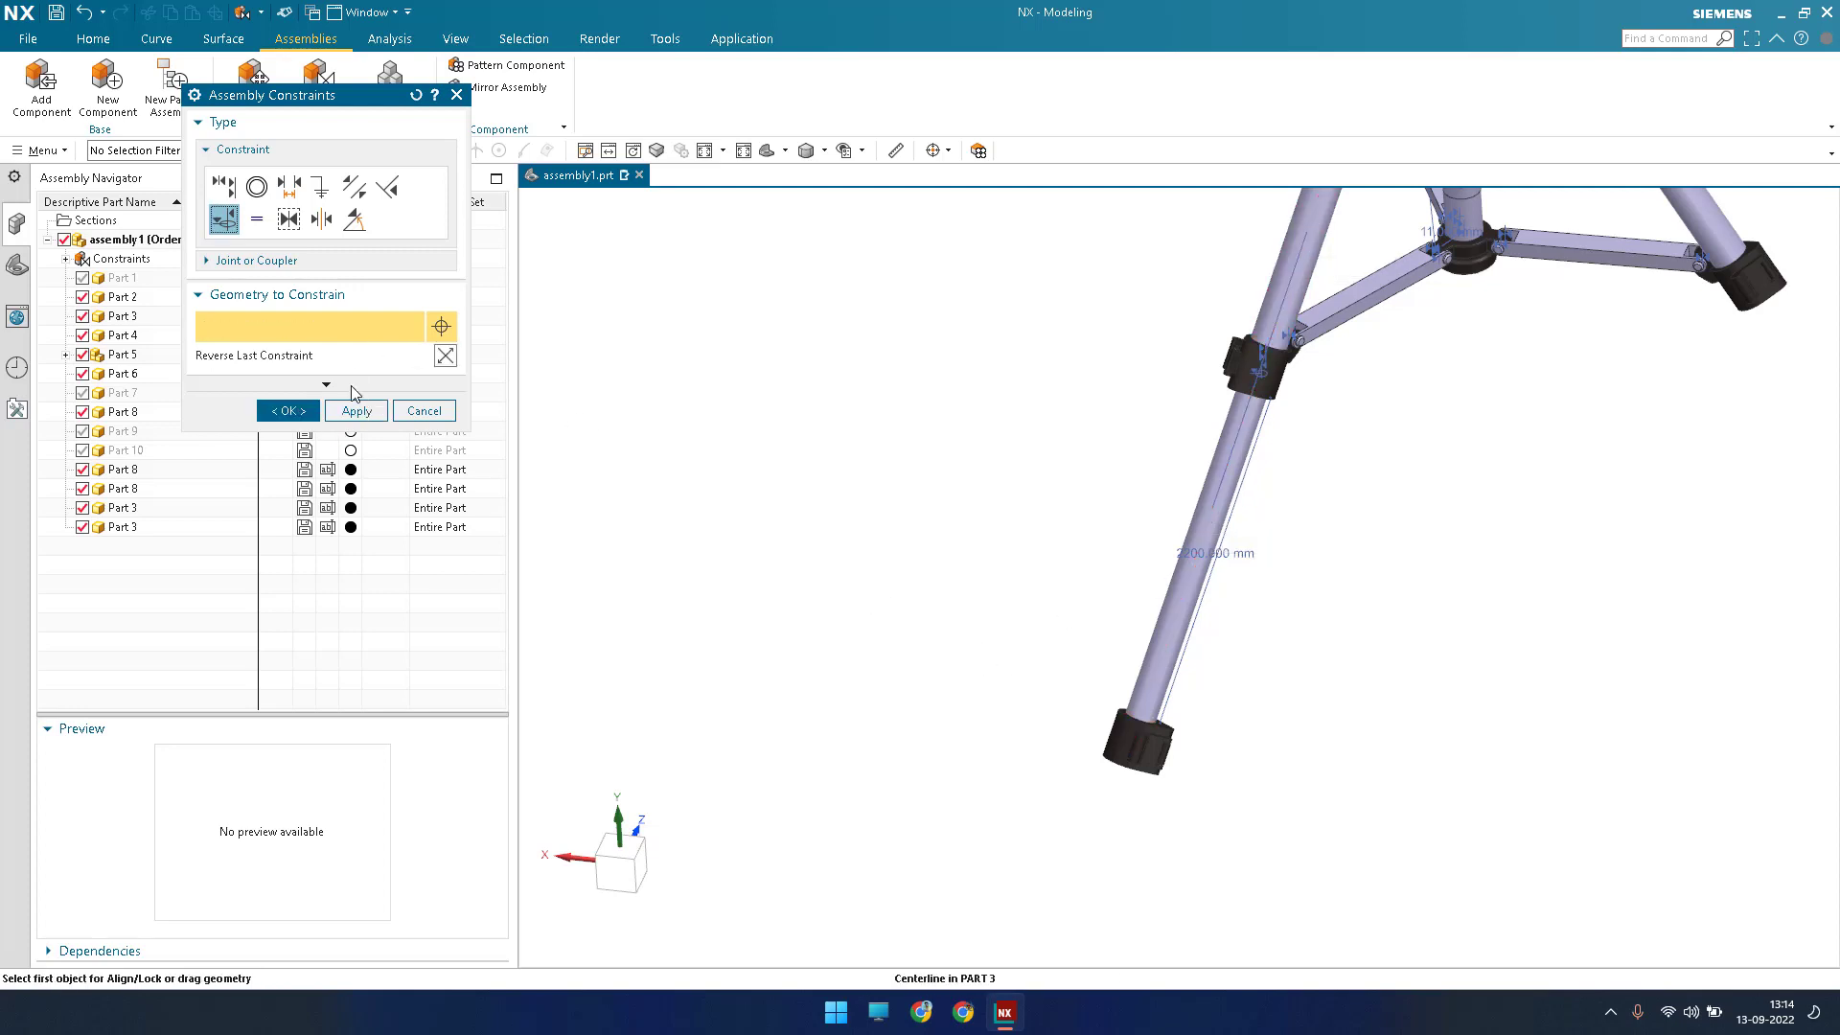
pyautogui.middleClick(856, 553)
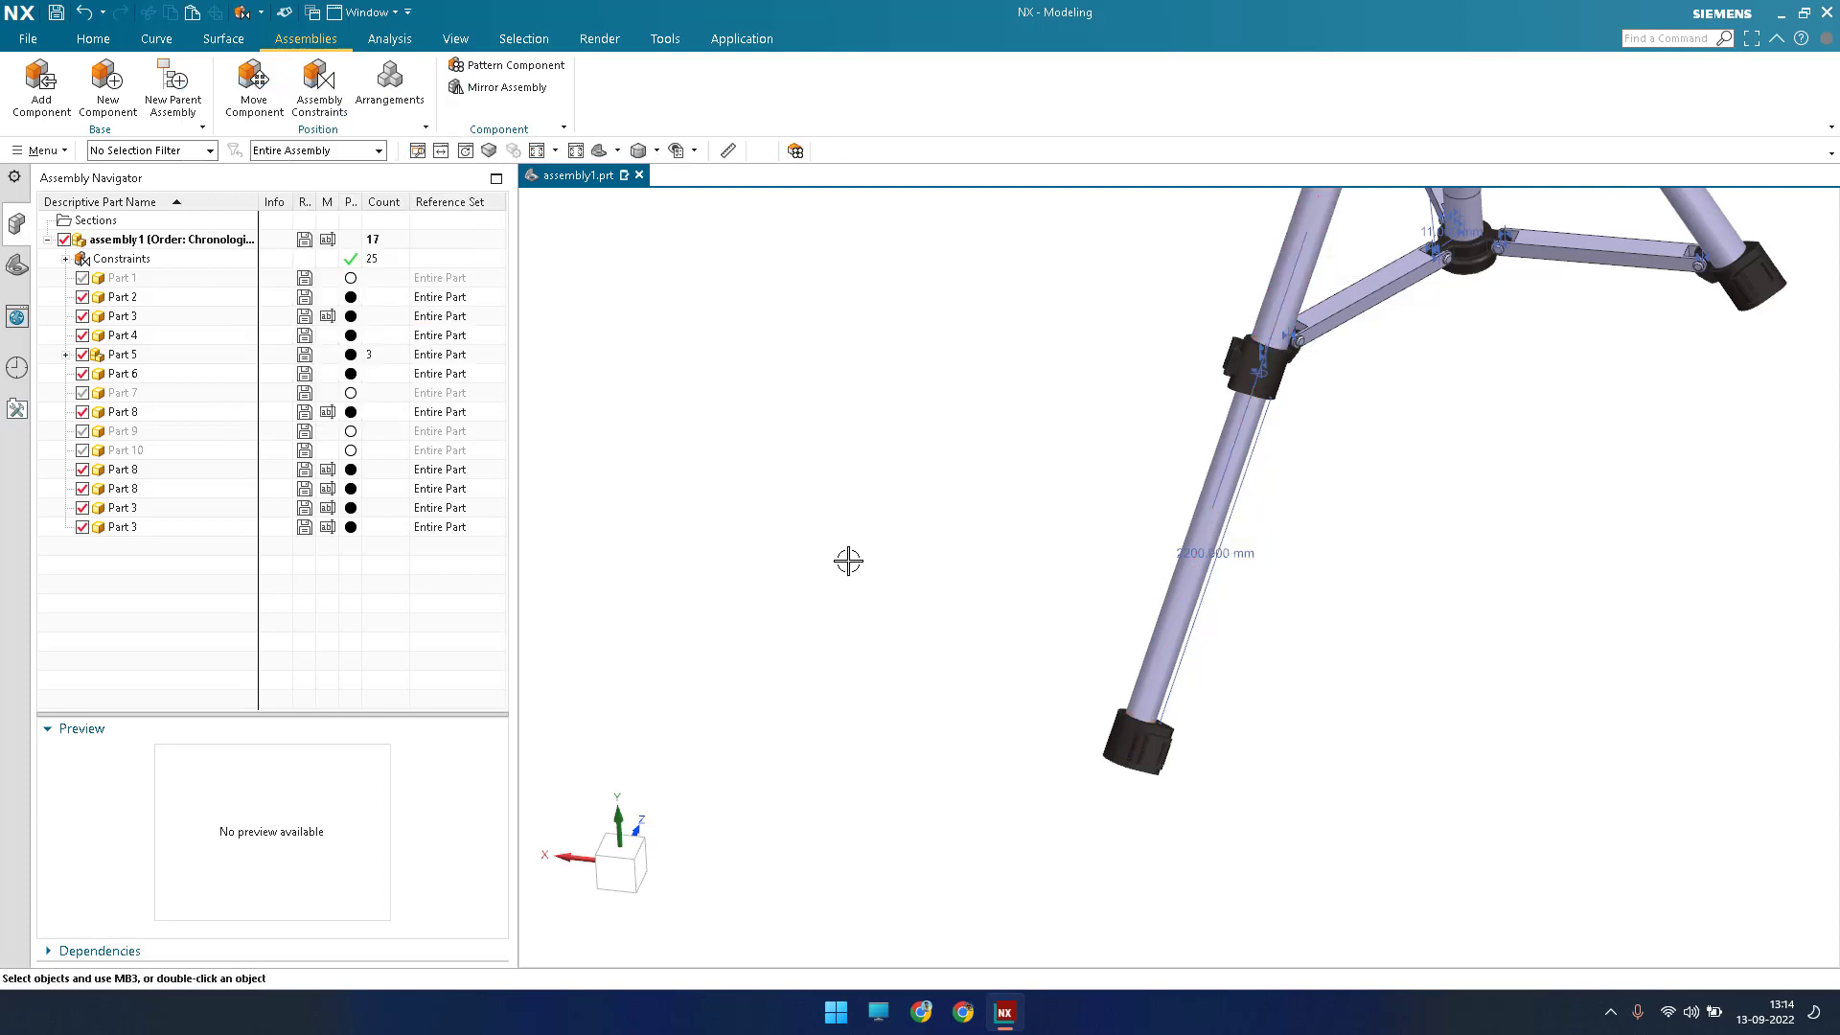
# Set the Distance constraint between the Part 3 collar and the Part 2 foot to 1700 mm.
pyautogui.click(977, 588)
pyautogui.scroll(-4, 852, 558)
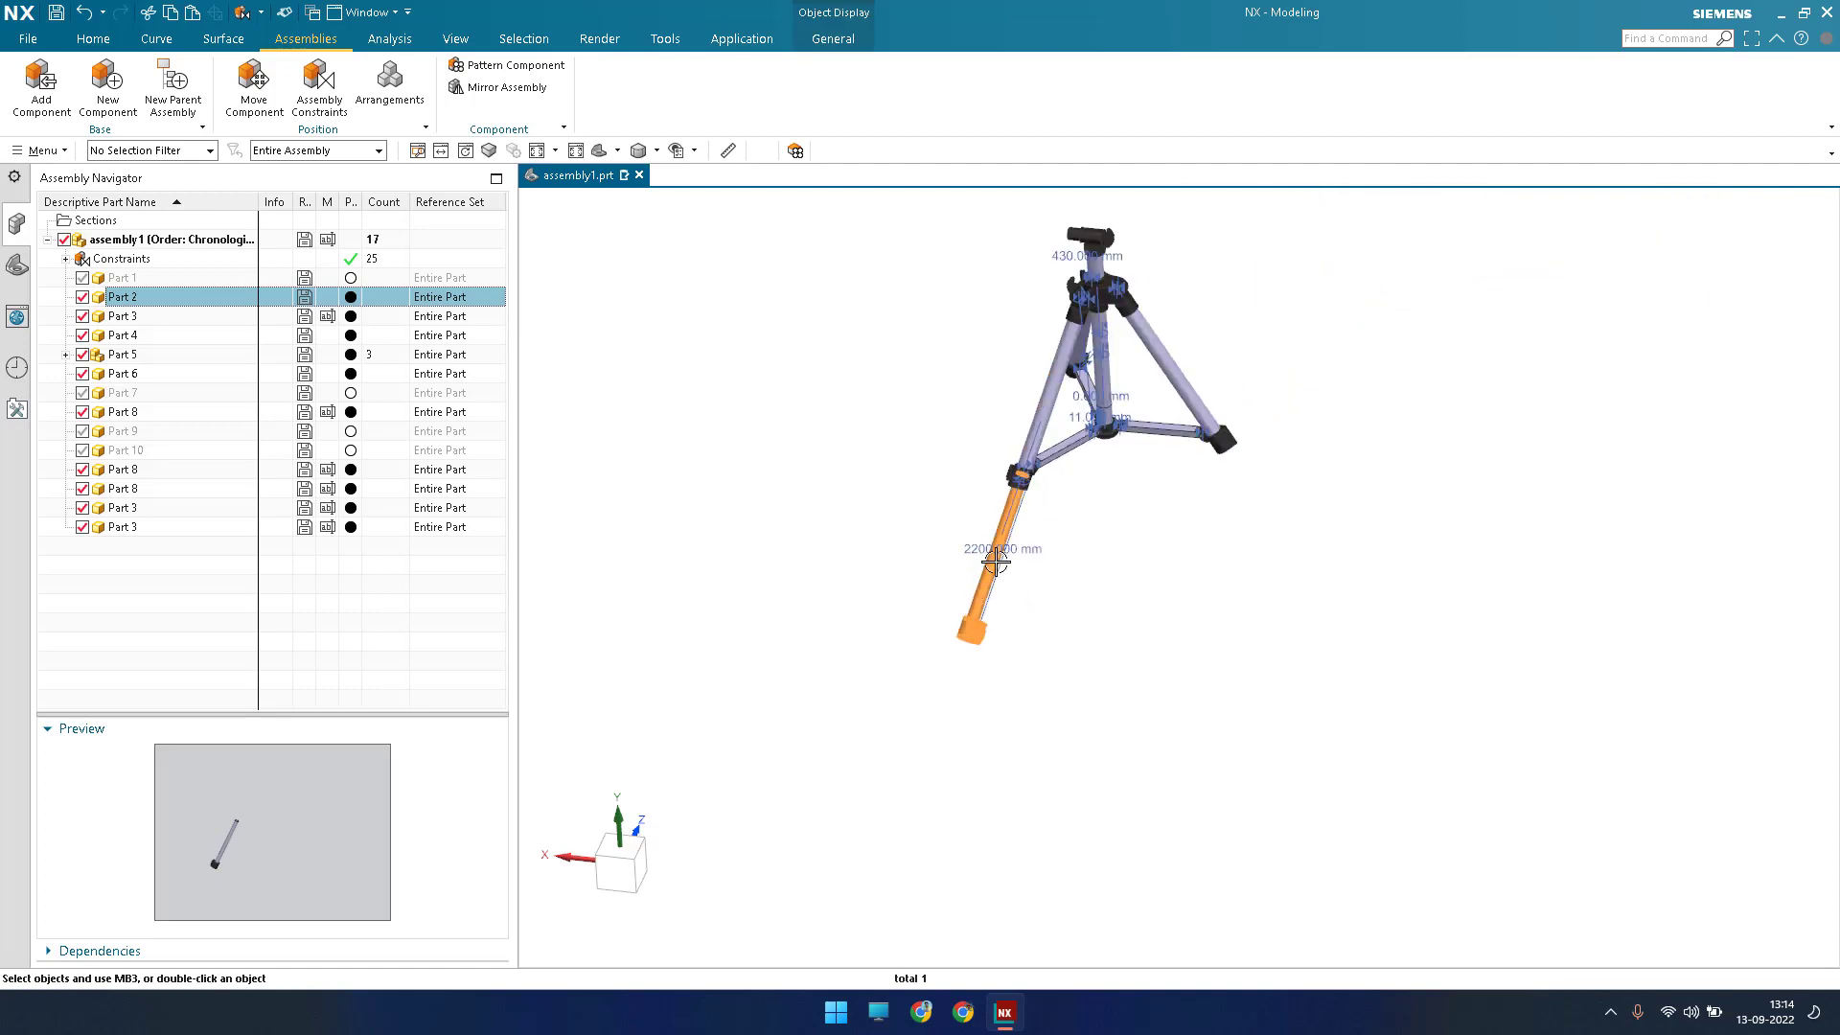
pyautogui.scroll(4, 996, 563)
pyautogui.scroll(-3, 1195, 501)
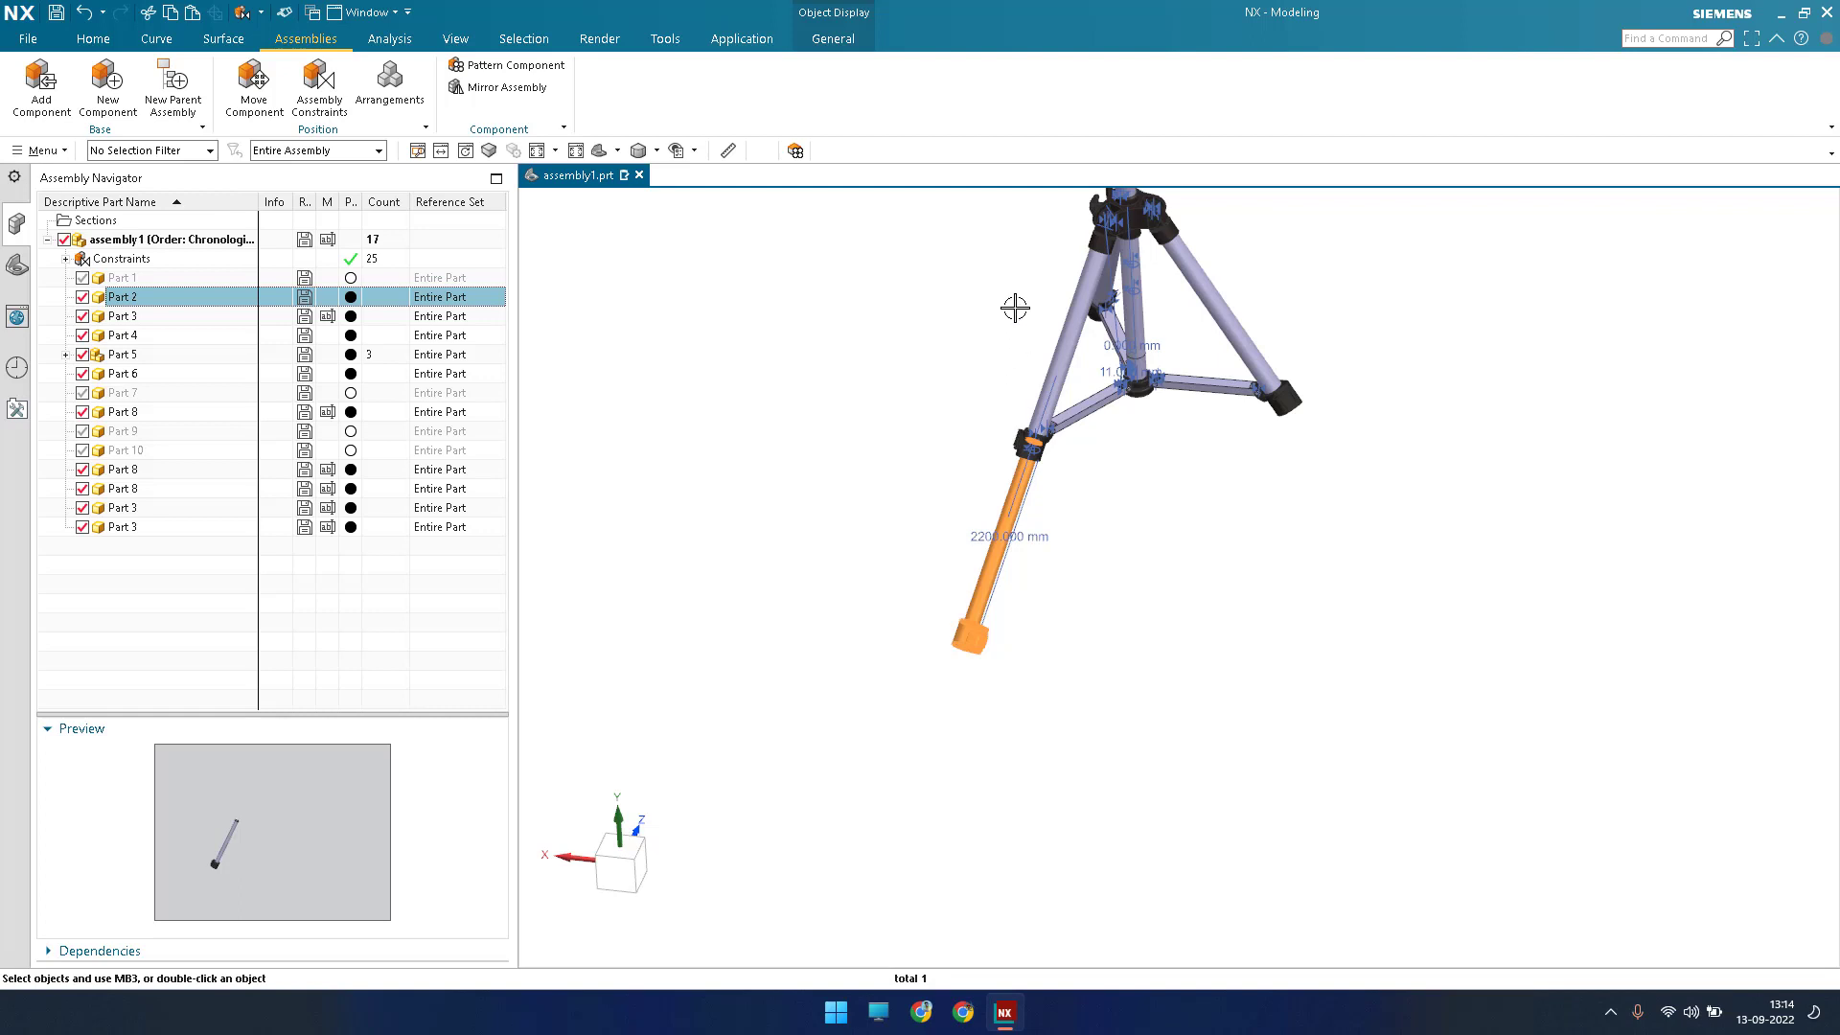
pyautogui.scroll(6, 1015, 308)
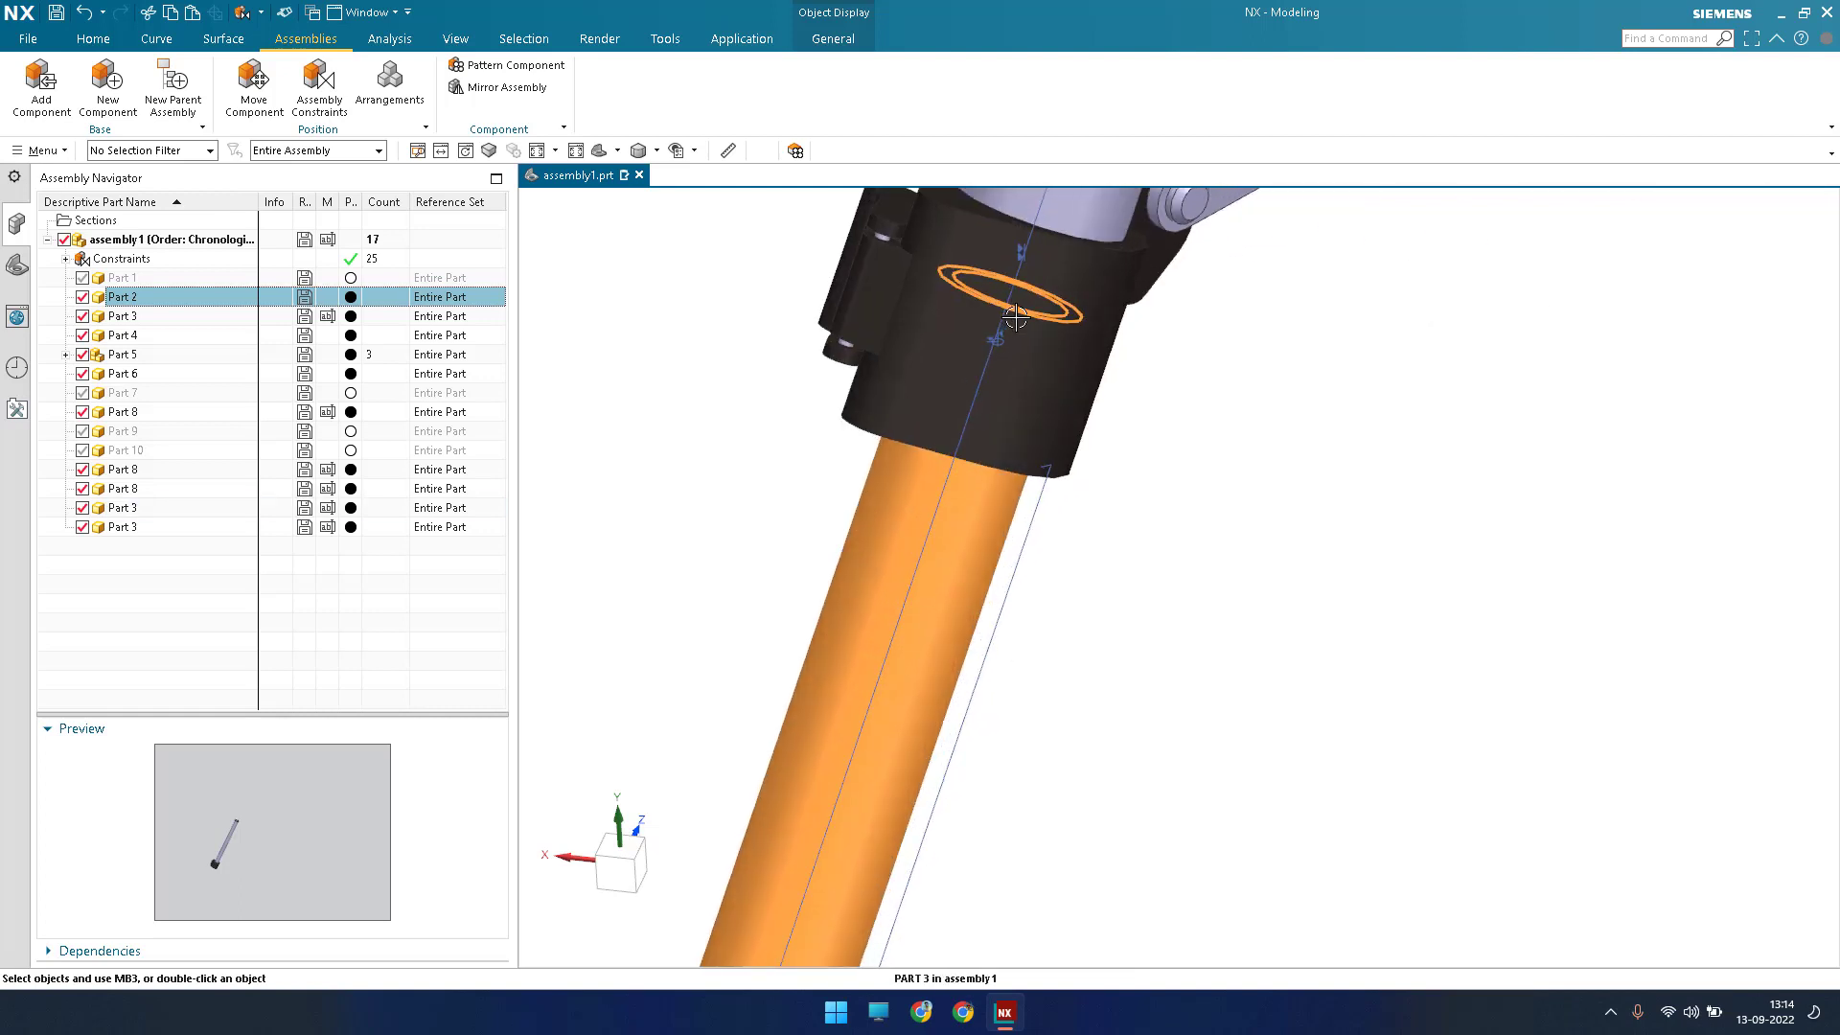
pyautogui.moveTo(1015, 317); pyautogui.dragTo(936, 292, button='middle')
pyautogui.scroll(-2, 936, 292)
pyautogui.scroll(-3, 937, 702)
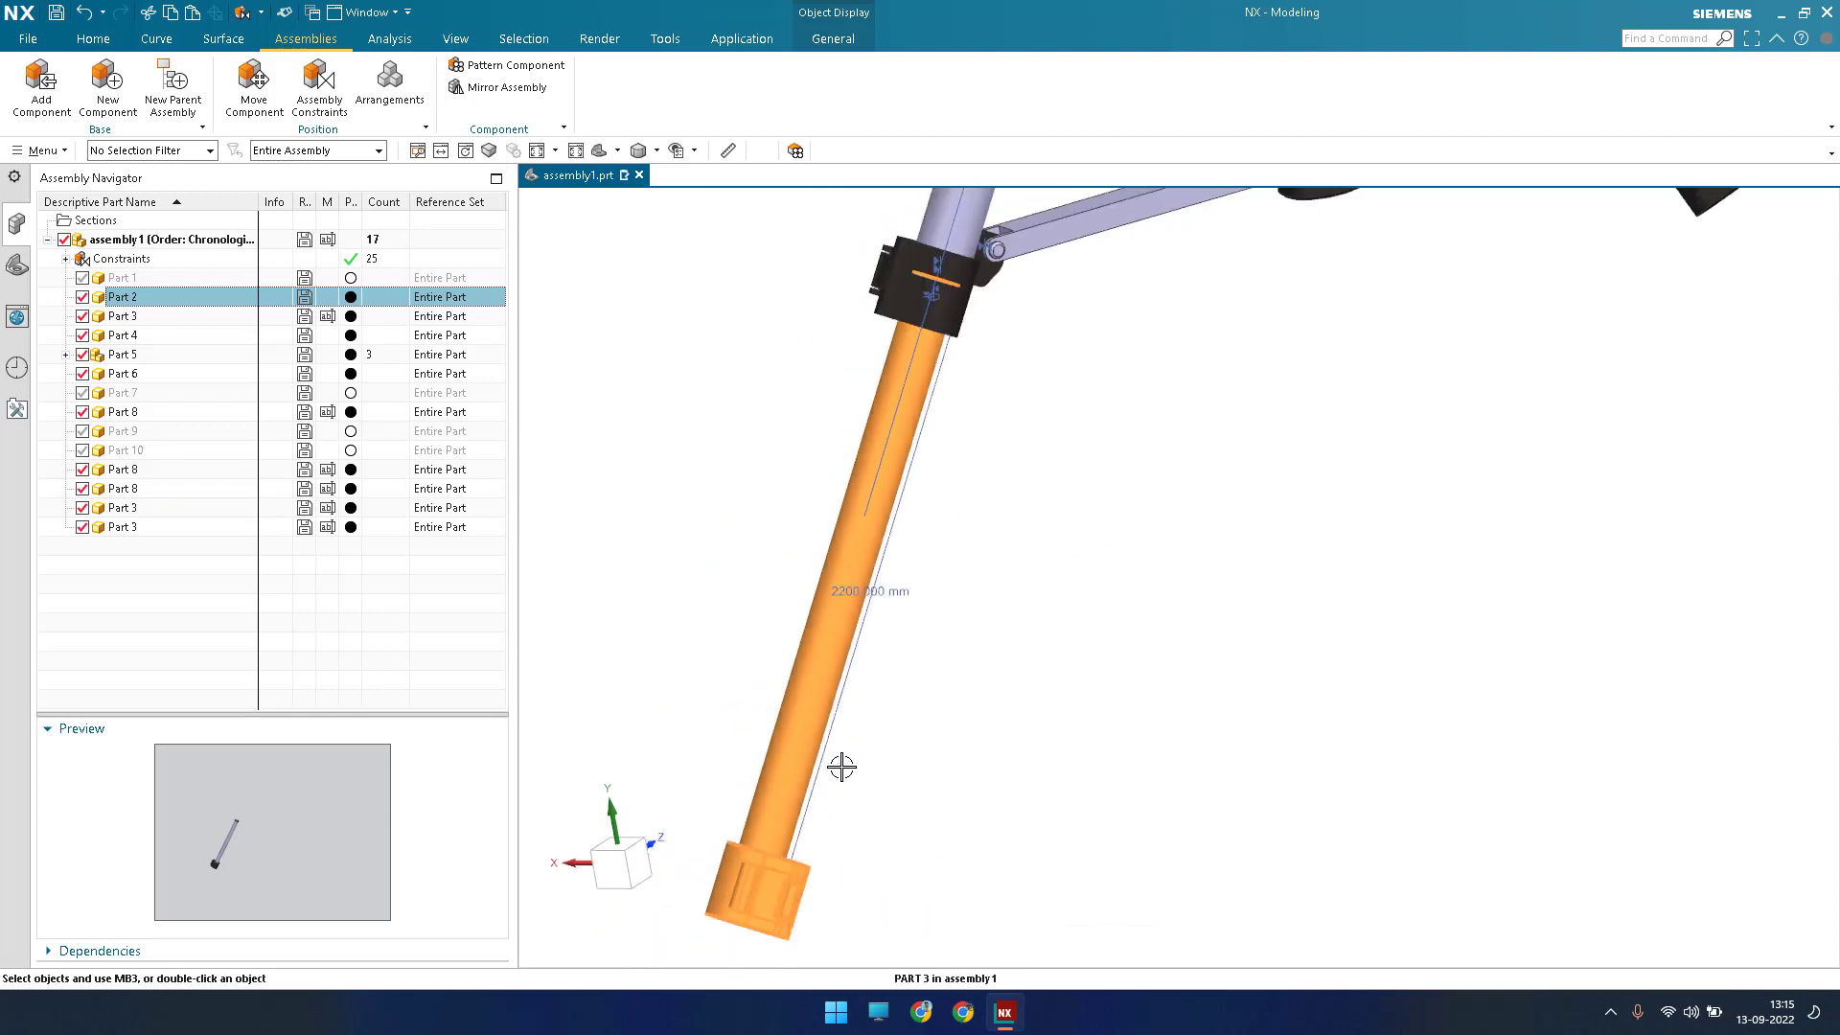
pyautogui.scroll(2, 1003, 762)
pyautogui.press('Escape')
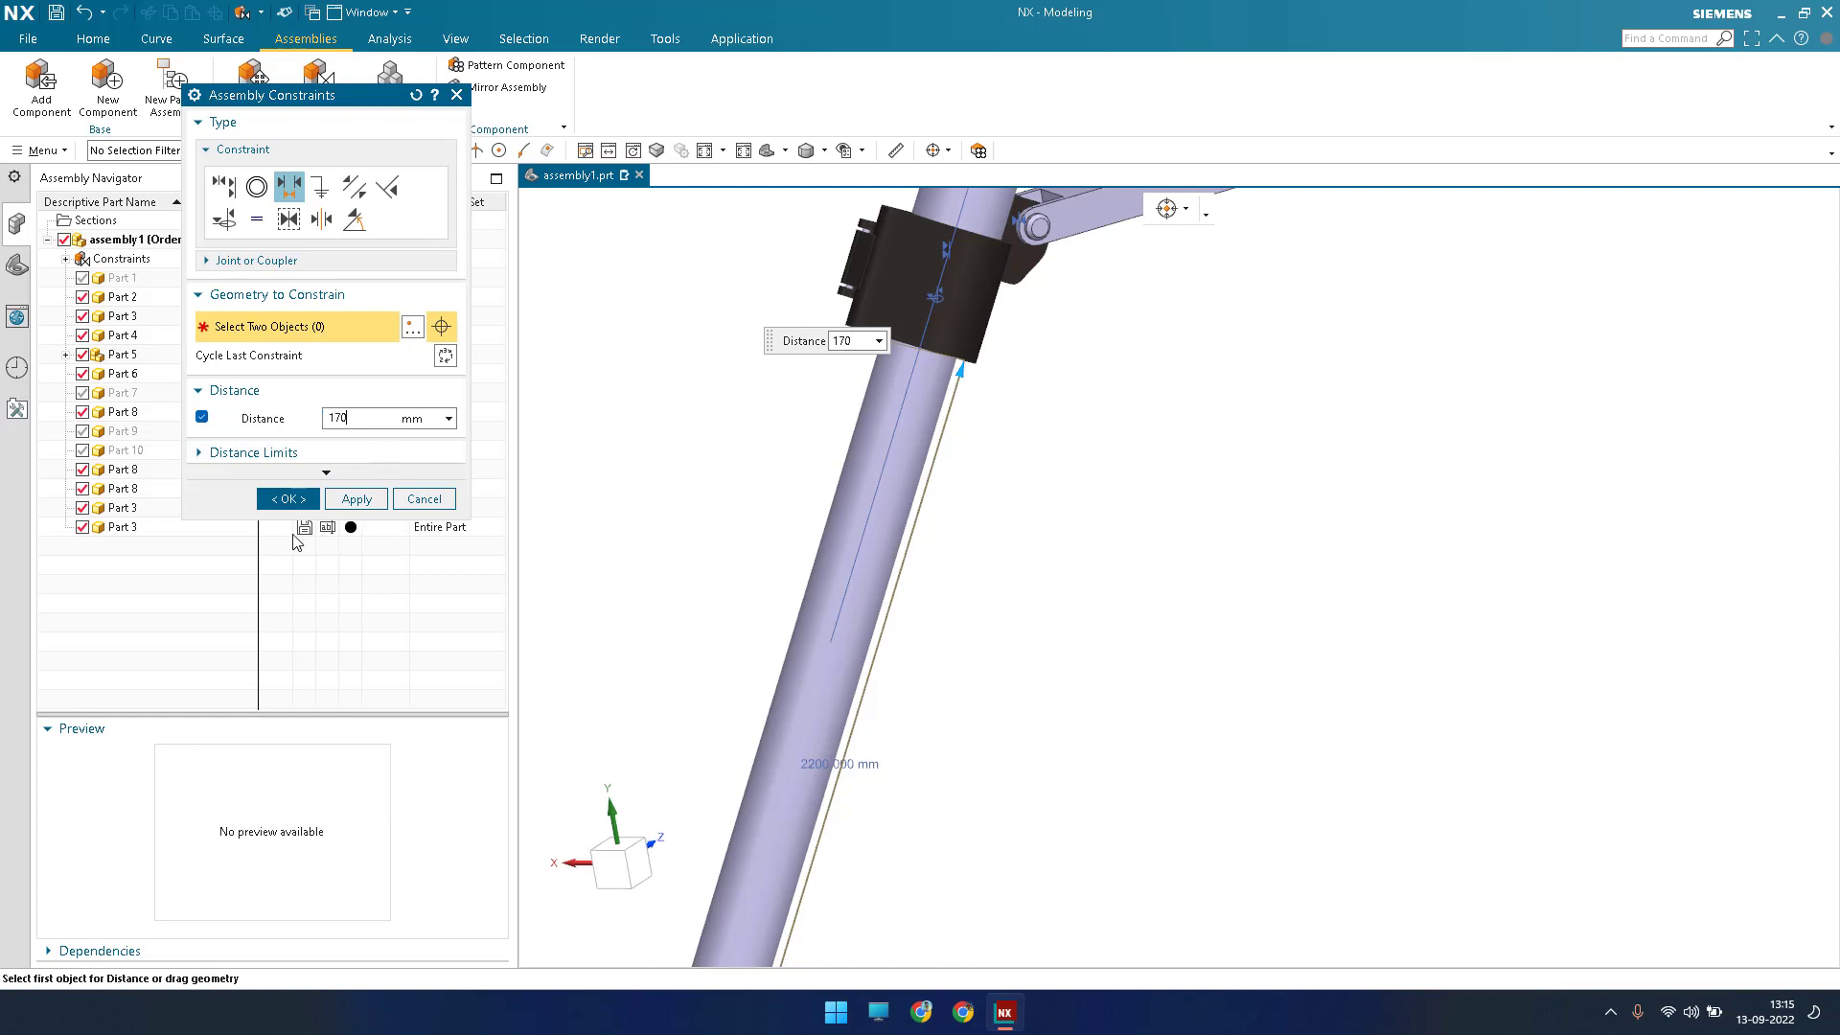
pyautogui.press('Return')
pyautogui.middleClick(845, 591)
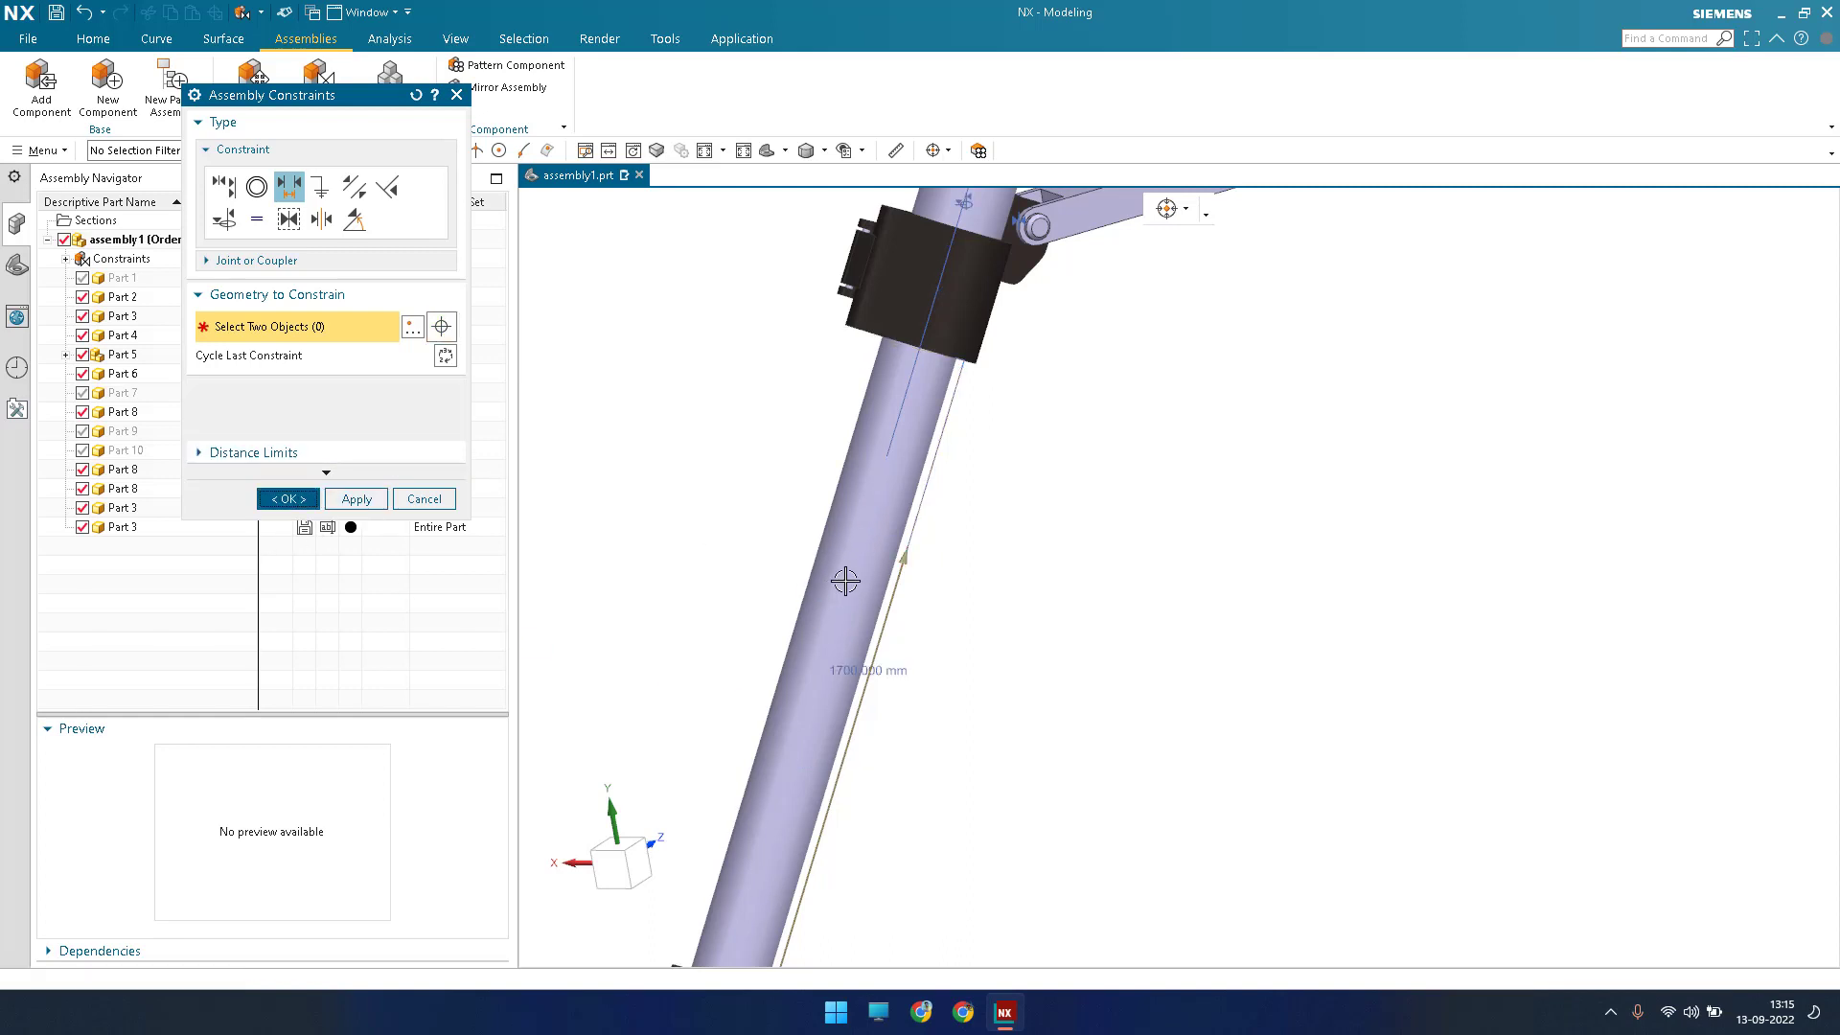
pyautogui.scroll(-2, 898, 490)
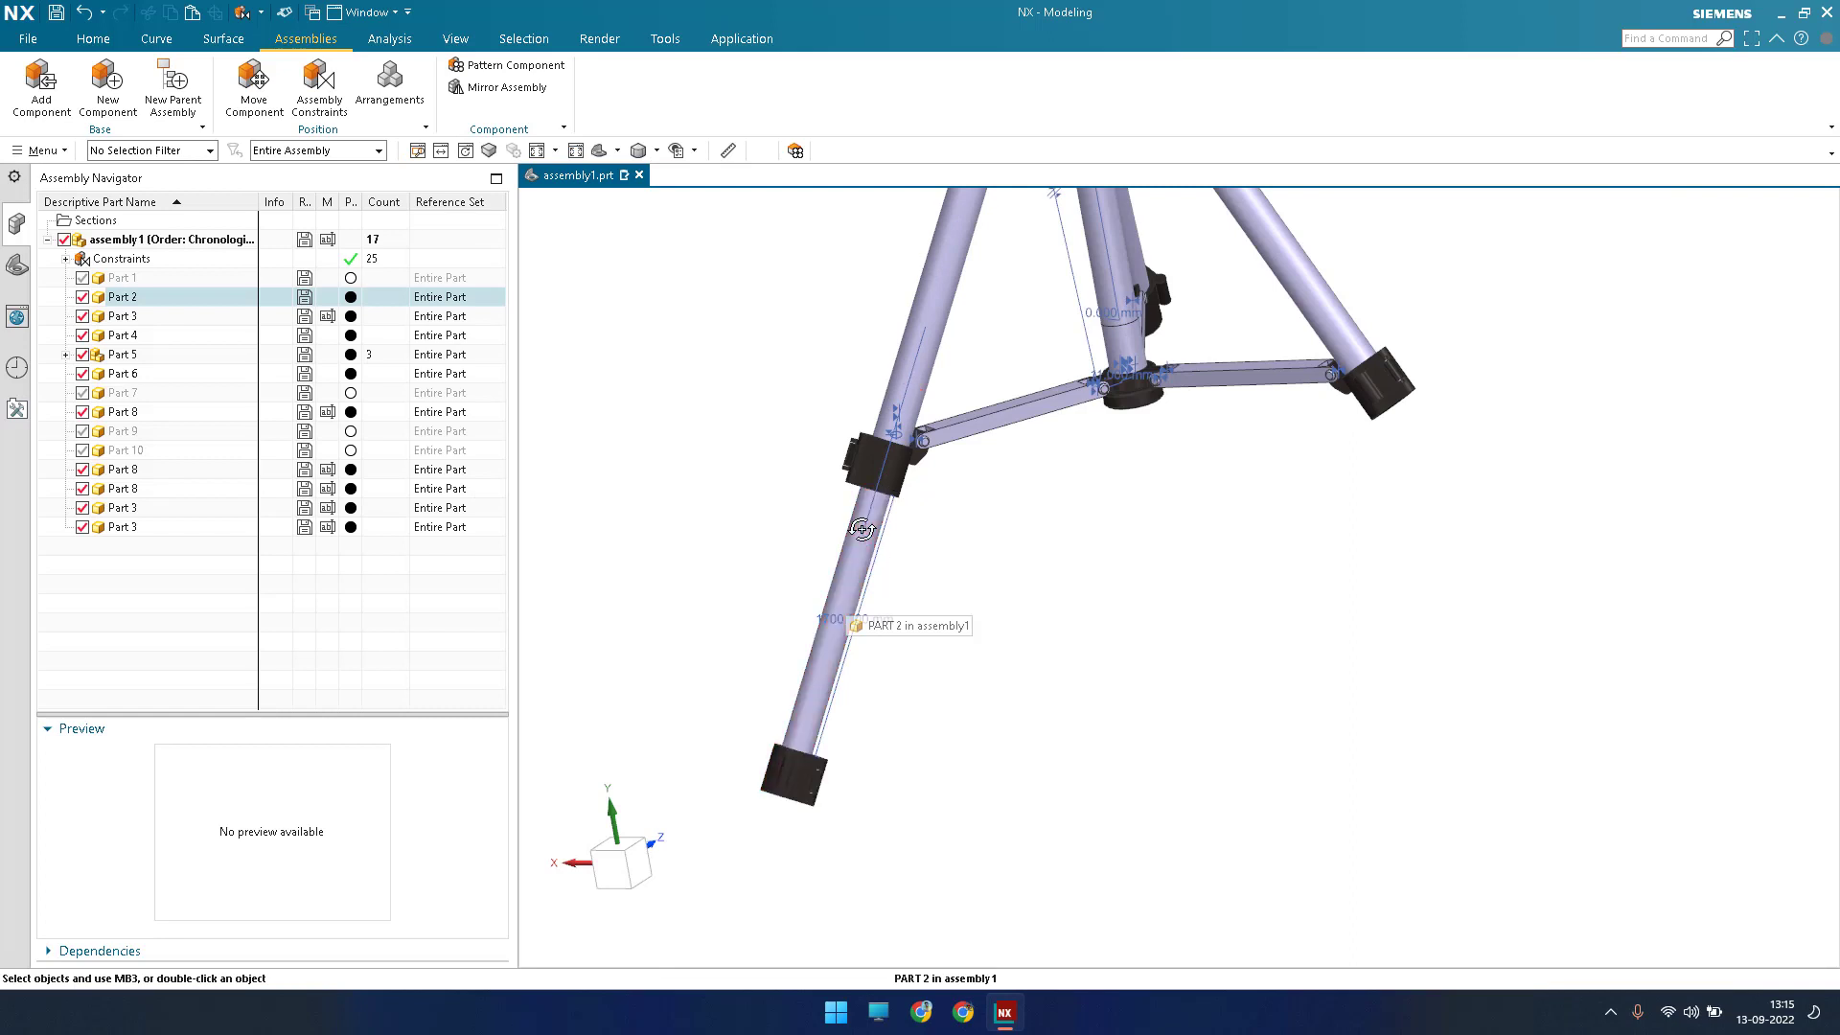
pyautogui.scroll(-3, 860, 553)
pyautogui.moveTo(859, 553)
pyautogui.mouseDown(button='middle')
pyautogui.moveTo(855, 515)
pyautogui.moveTo(868, 574)
pyautogui.moveTo(889, 565)
pyautogui.mouseUp(button='middle')
pyautogui.scroll(5, 892, 563)
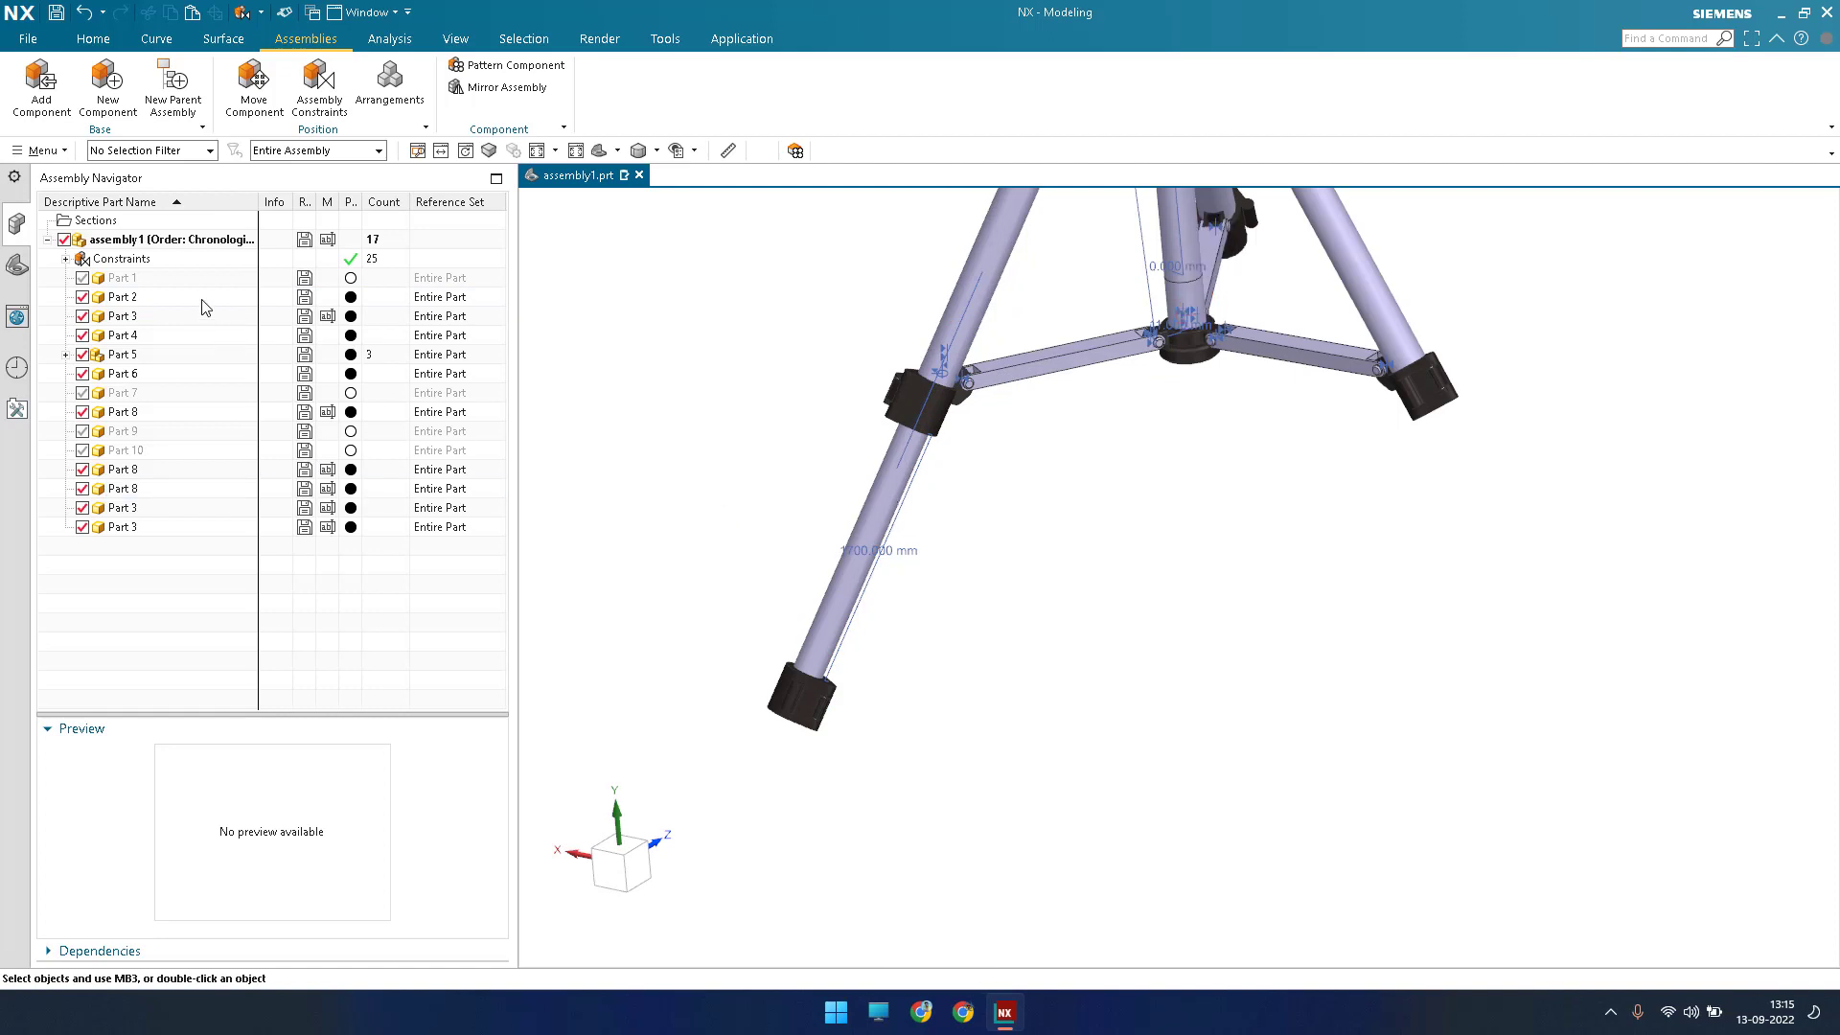
# Copy the Part 2 lower leg section, paste it twice into the assembly, and unpack the grouped Part 2 entries.
pyautogui.click(859, 573)
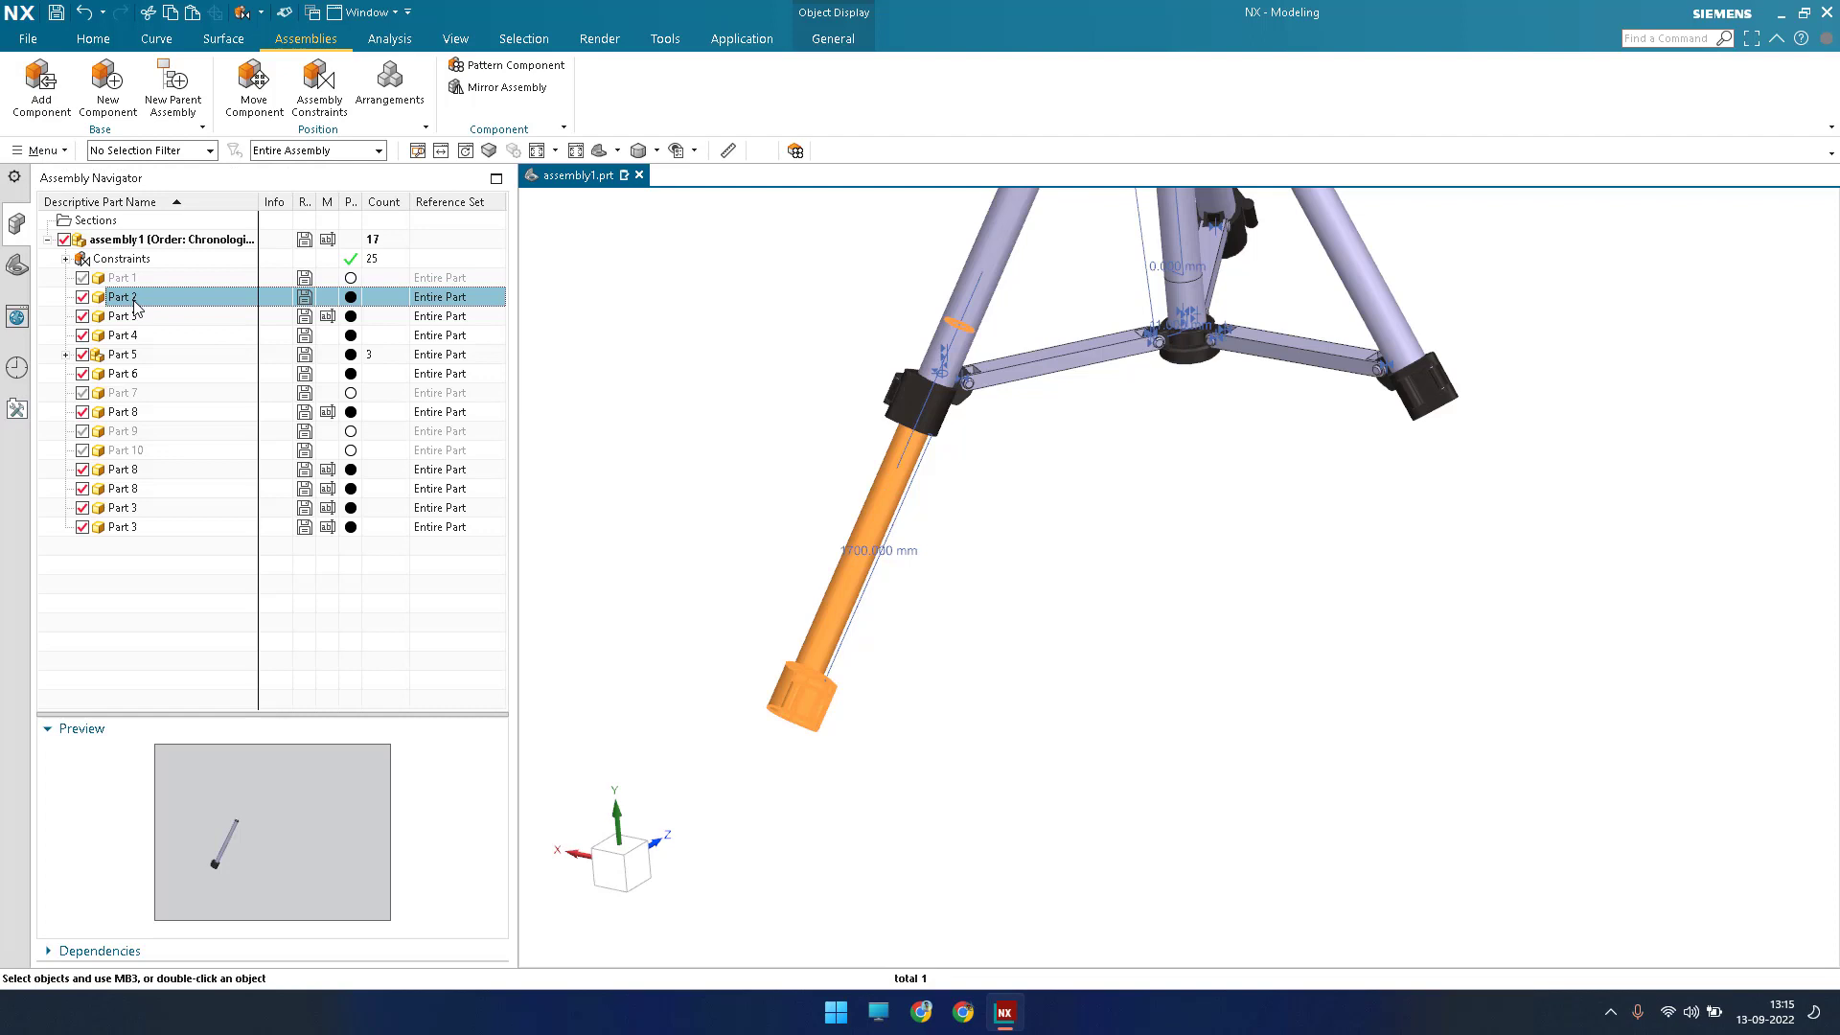
pyautogui.click(124, 596)
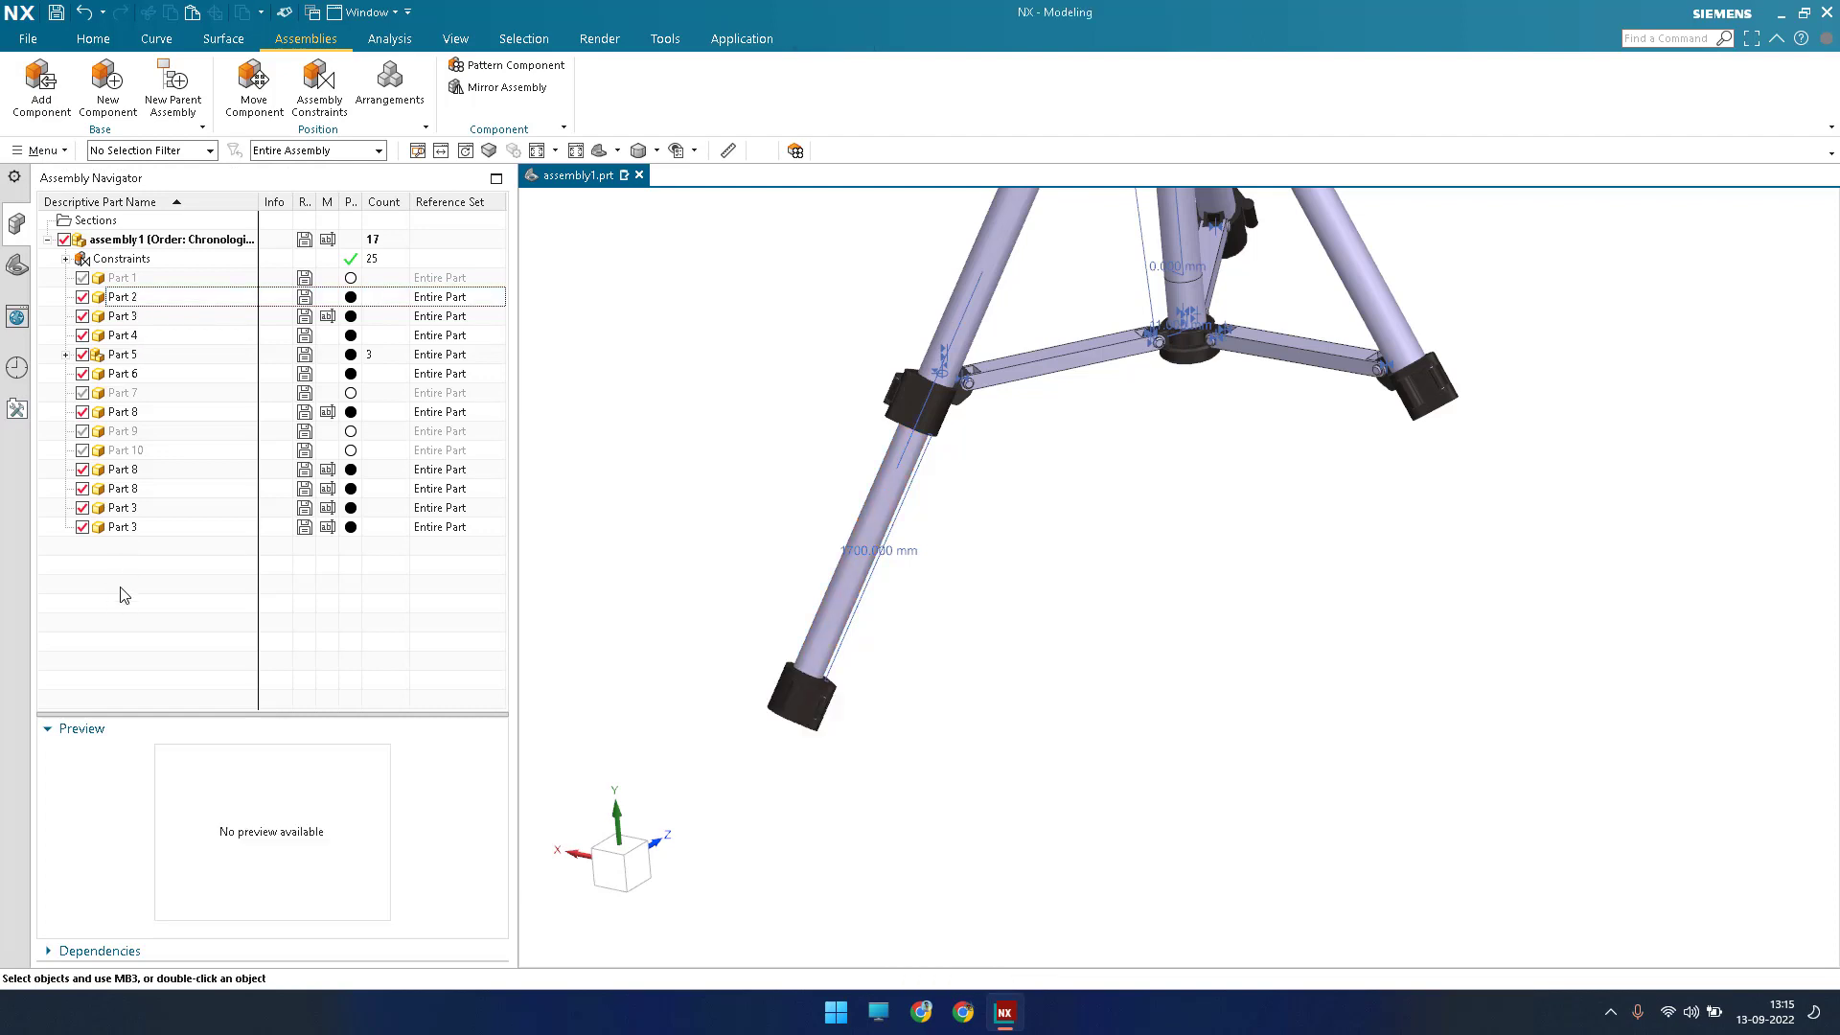
pyautogui.hotkey('ctrl', 'v')
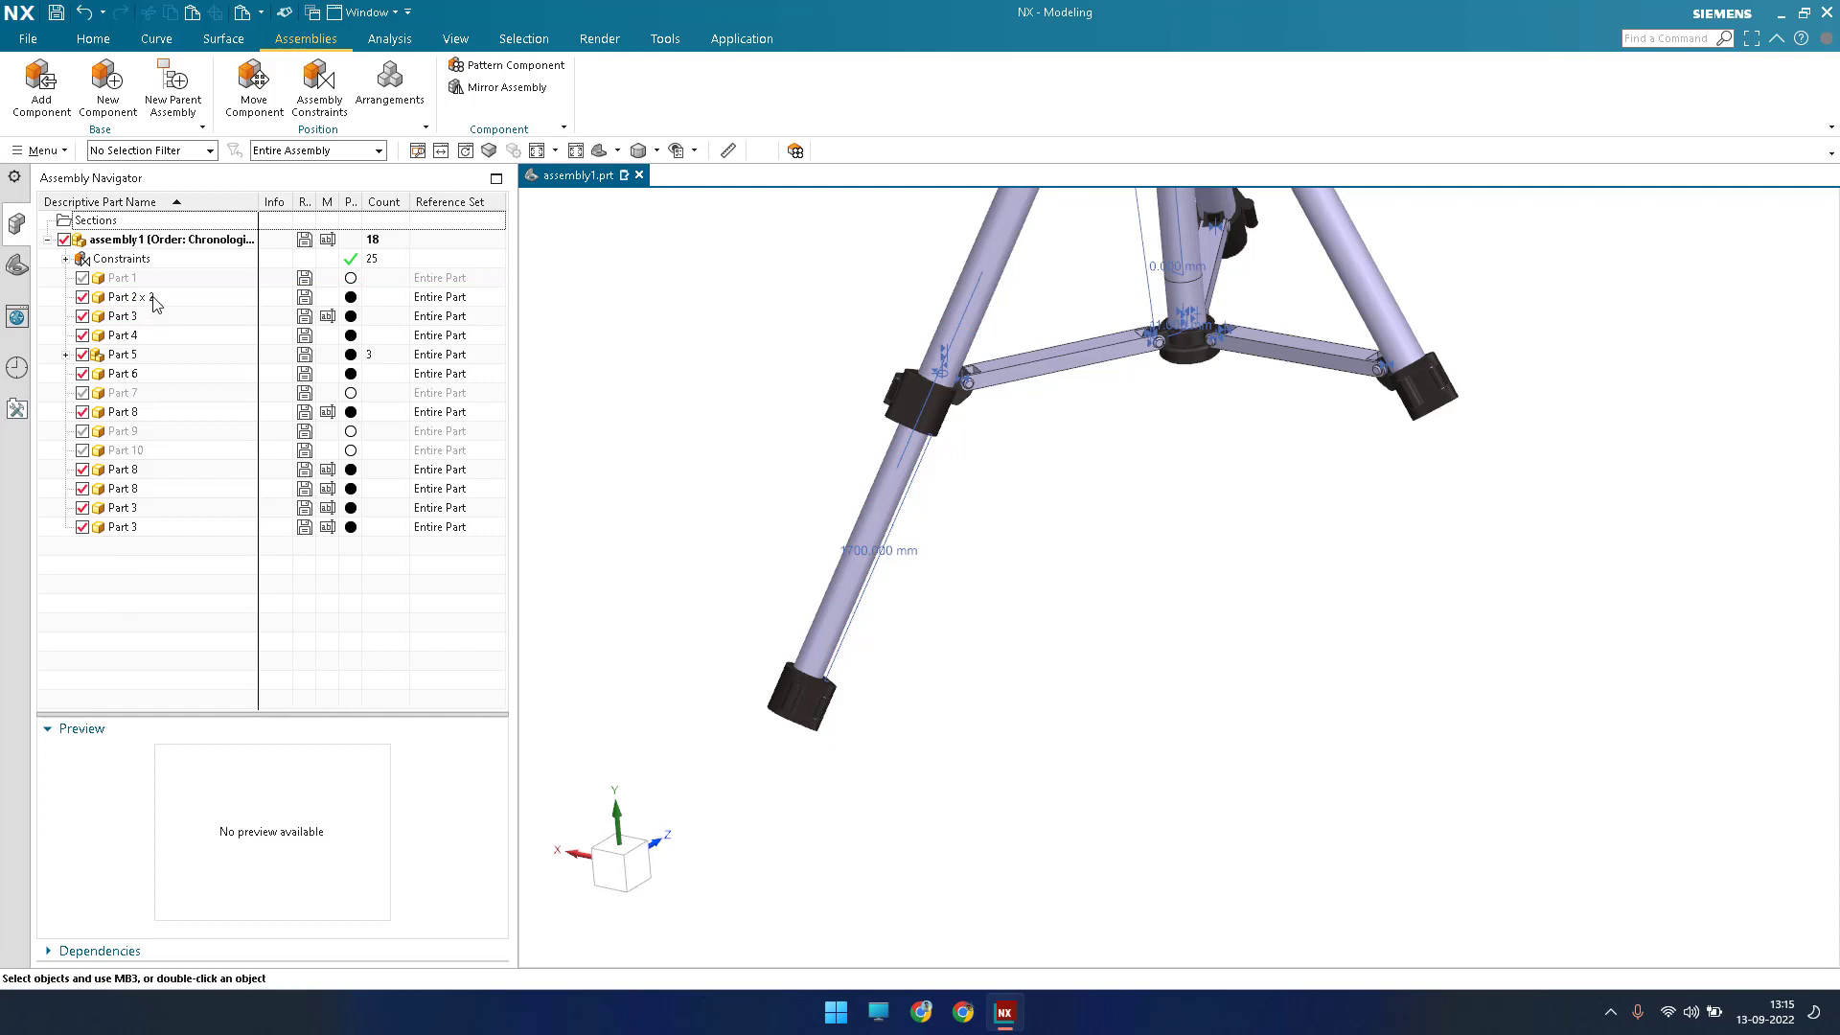
pyautogui.rightClick(343, 303)
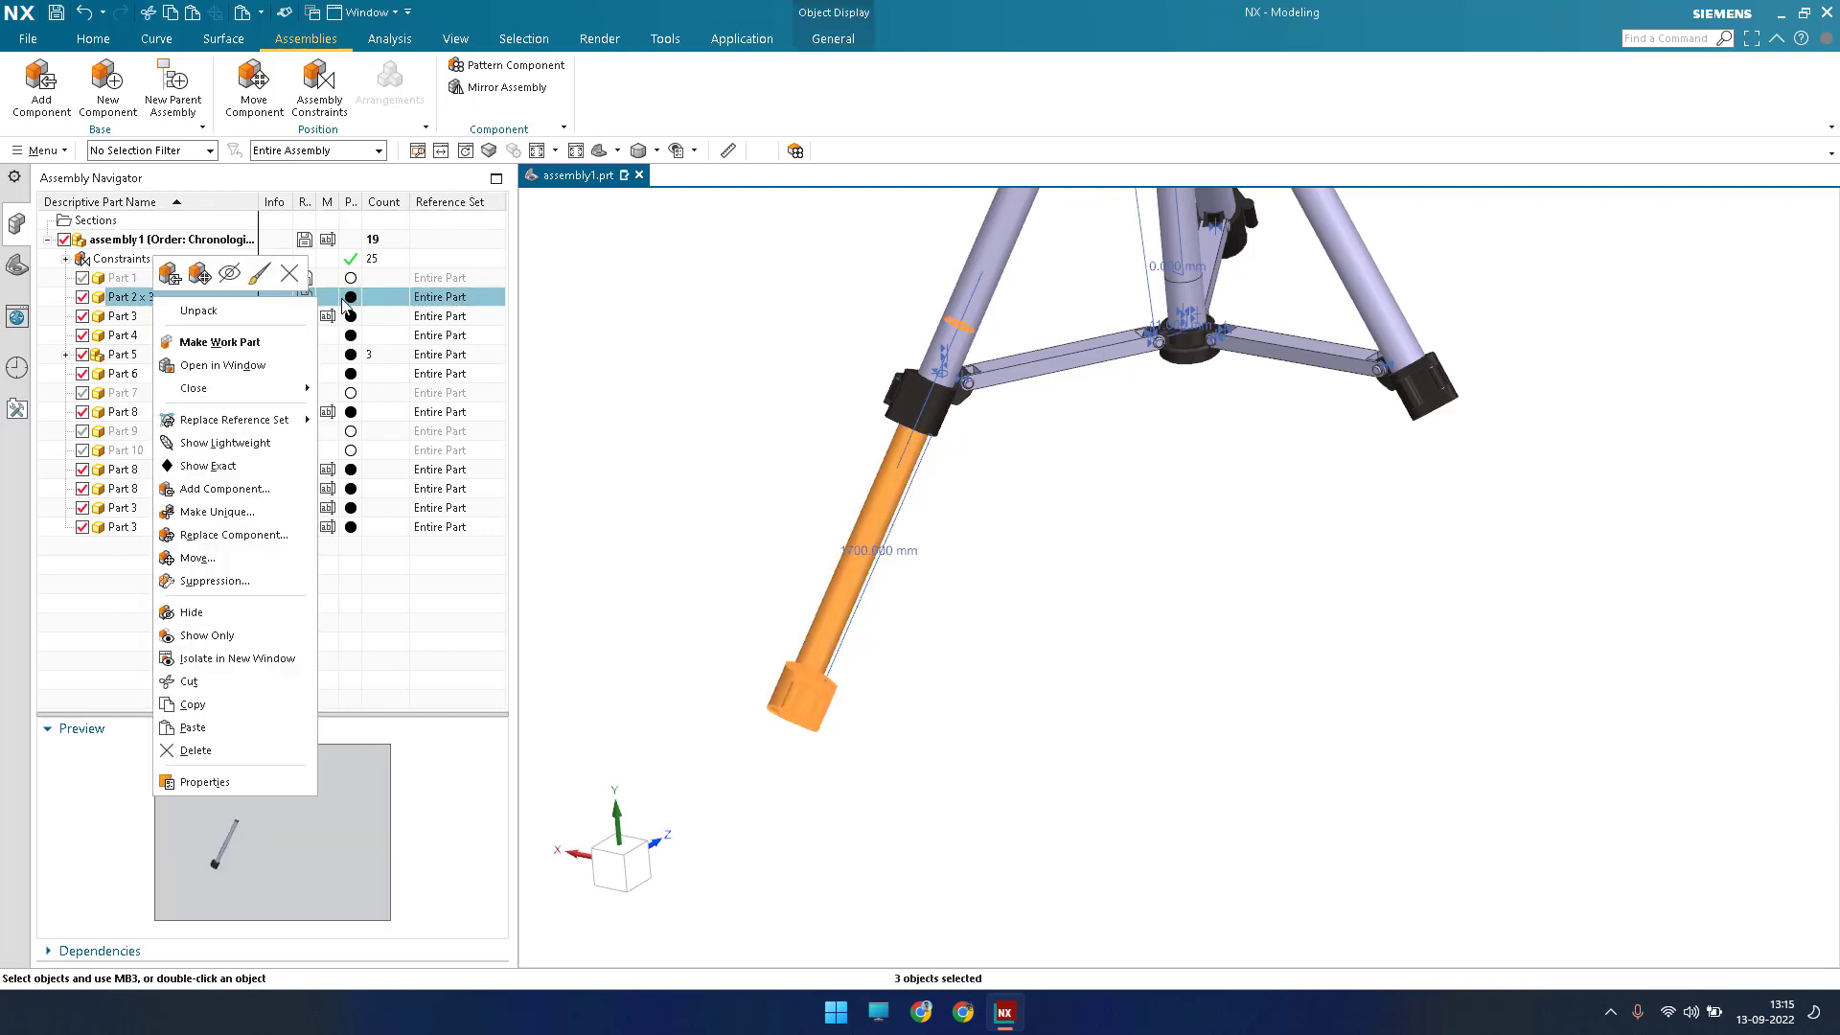
pyautogui.click(297, 310)
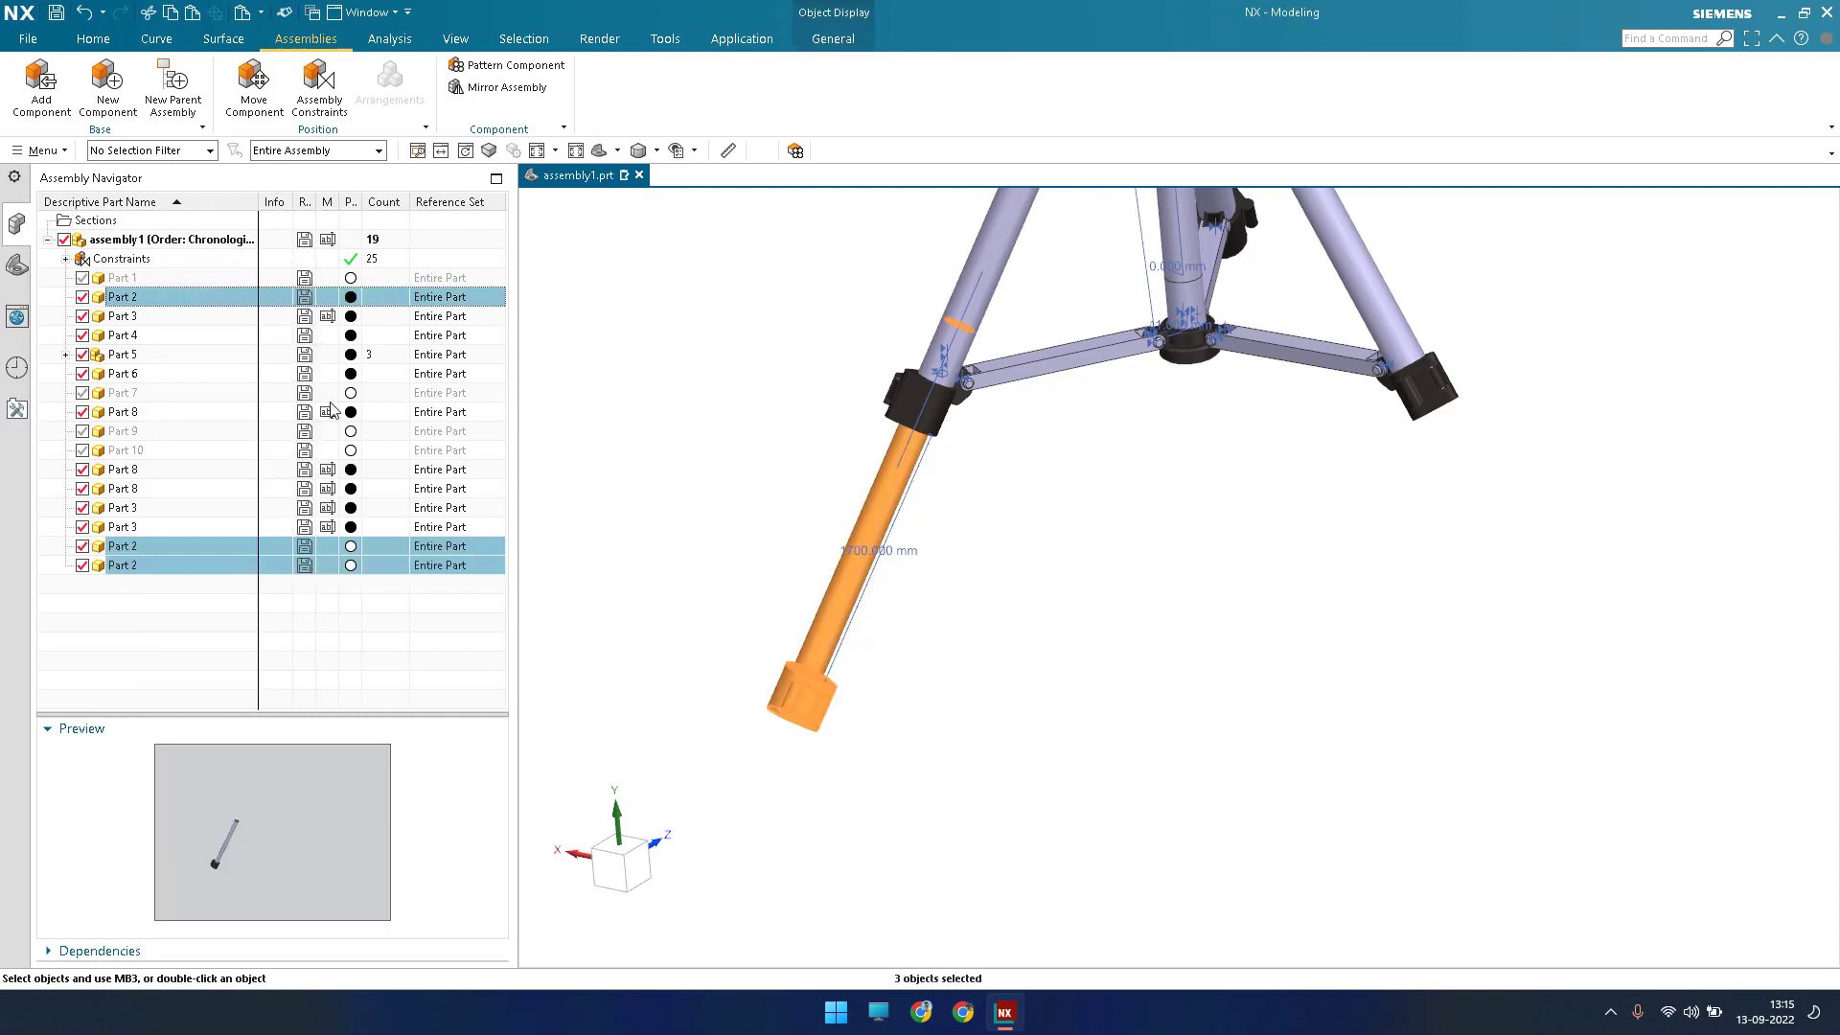
pyautogui.click(276, 550)
pyautogui.click(277, 563)
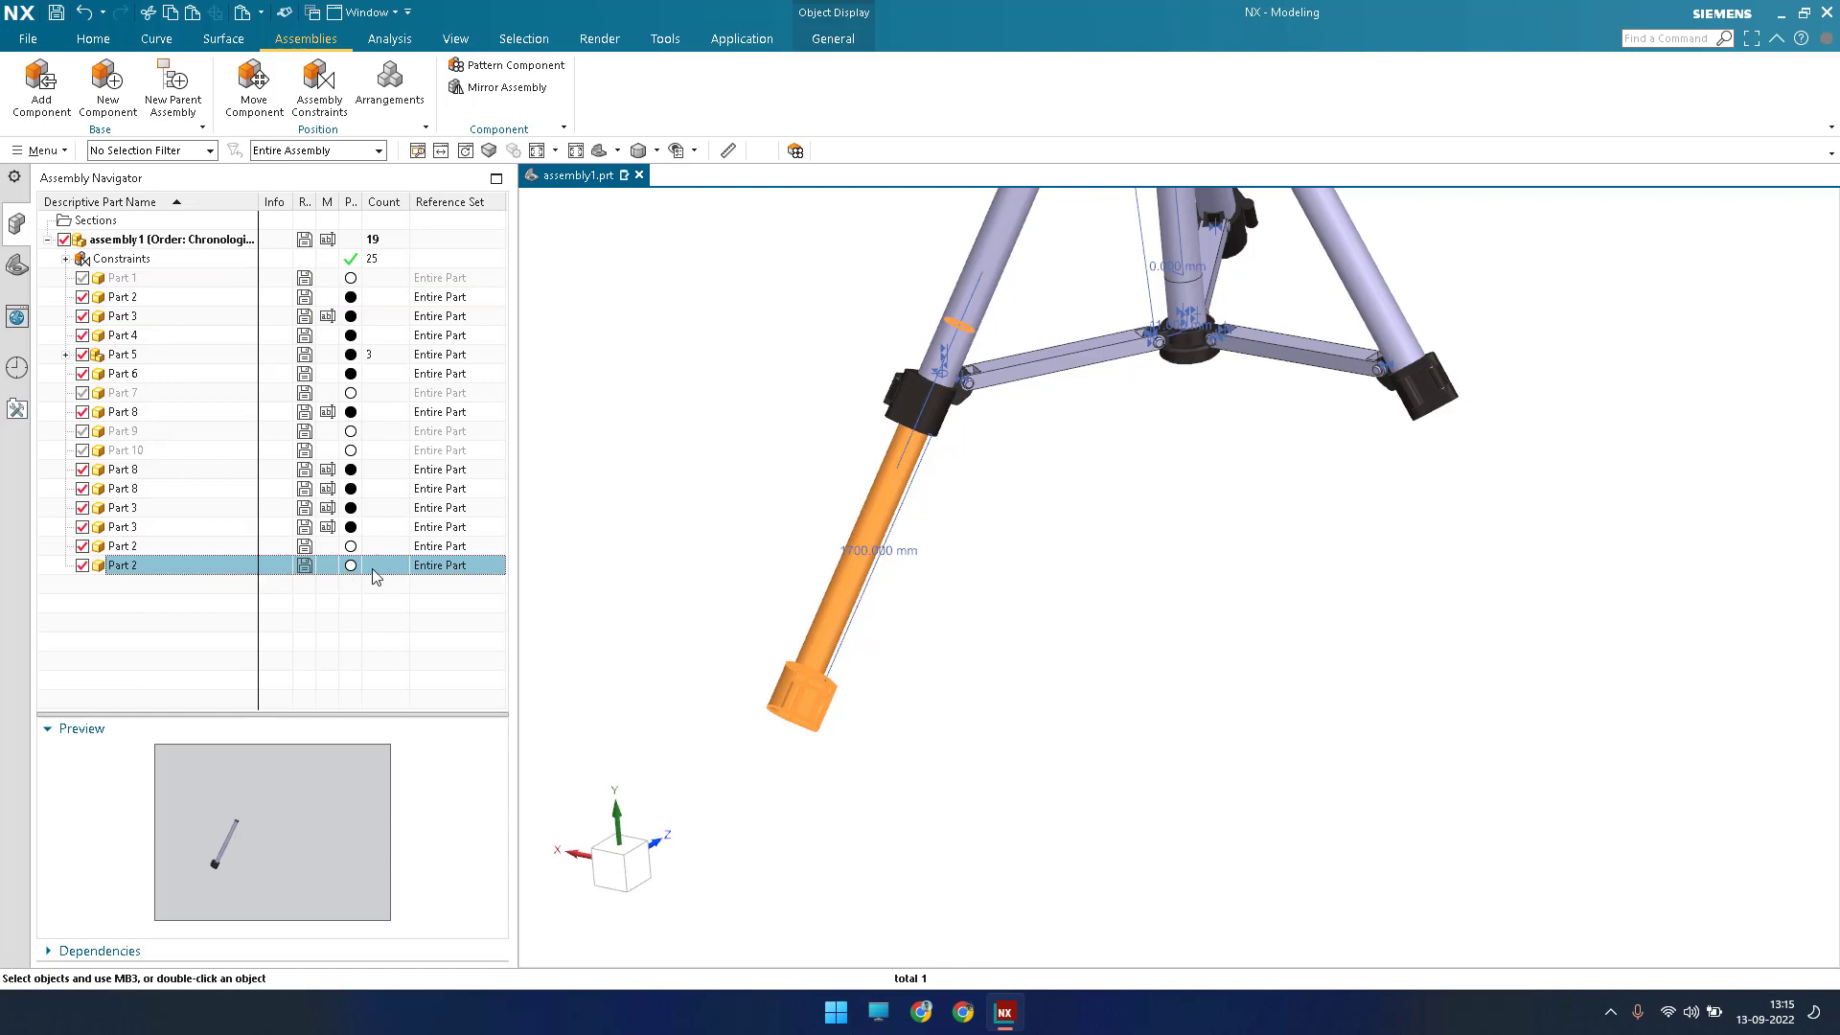
pyautogui.press('Up')
pyautogui.rightClick(278, 546)
pyautogui.click(382, 572)
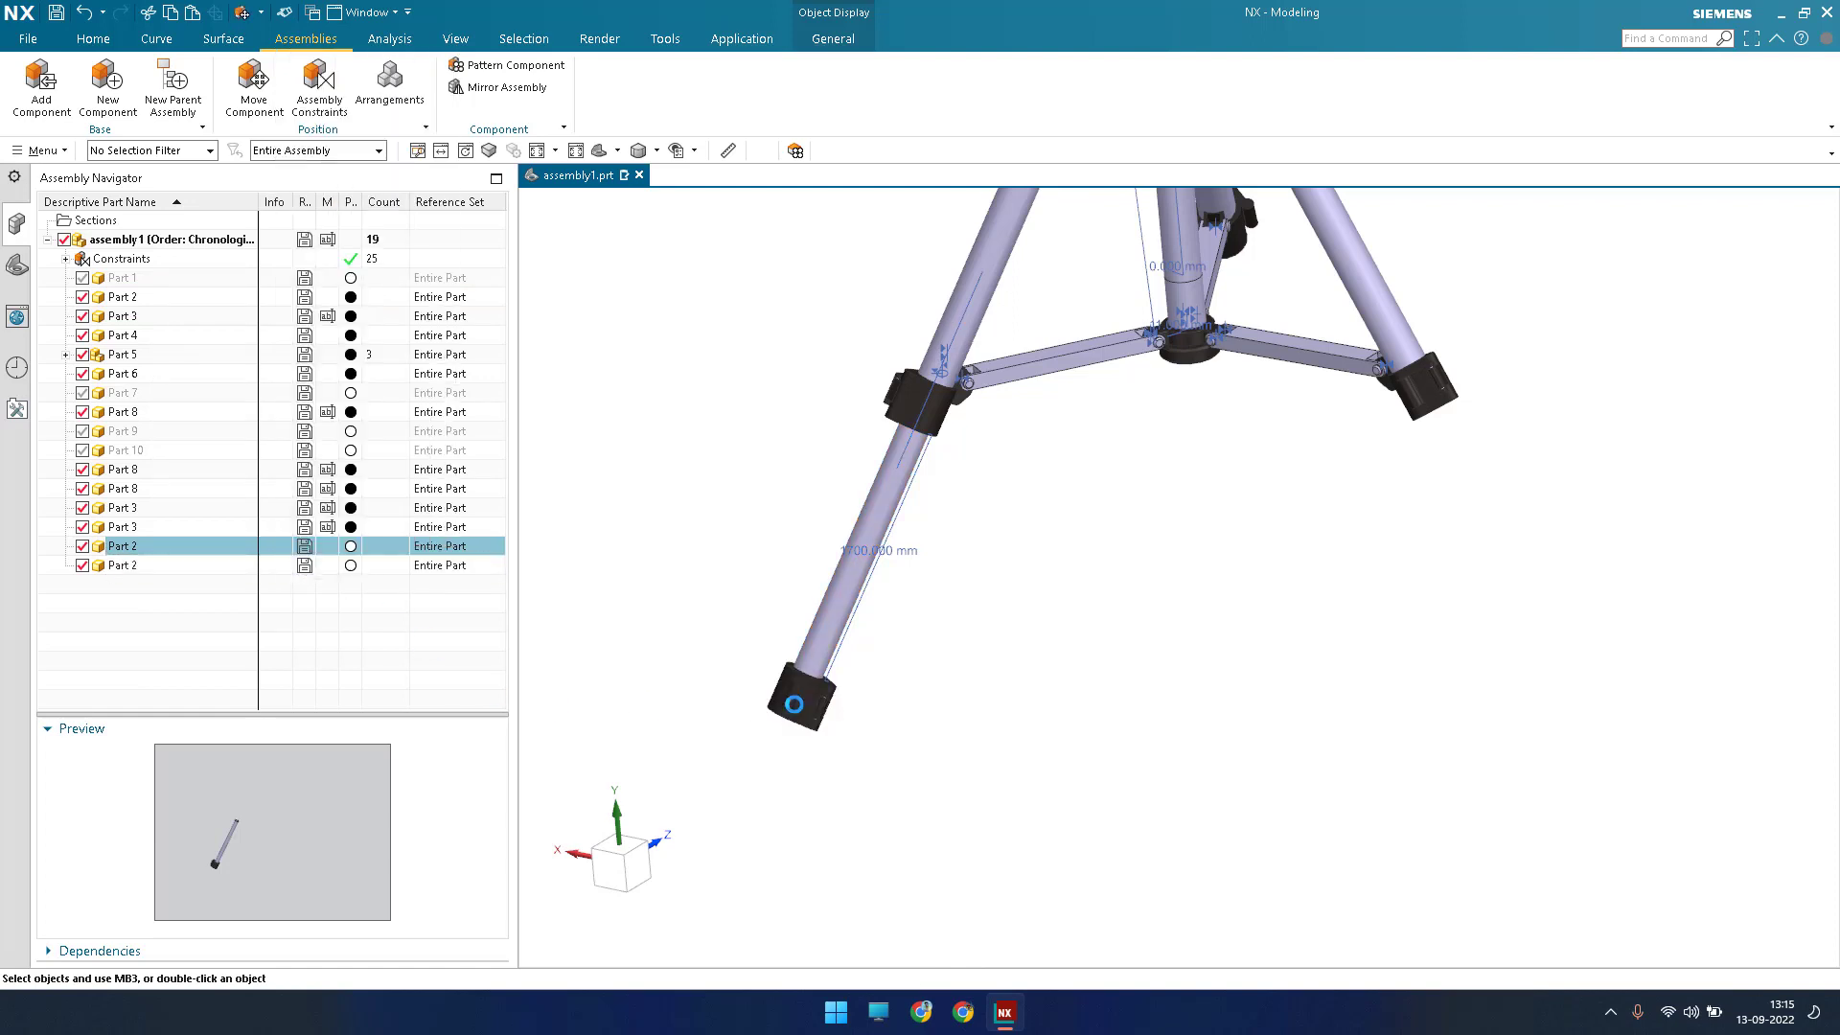
pyautogui.scroll(-1, 792, 704)
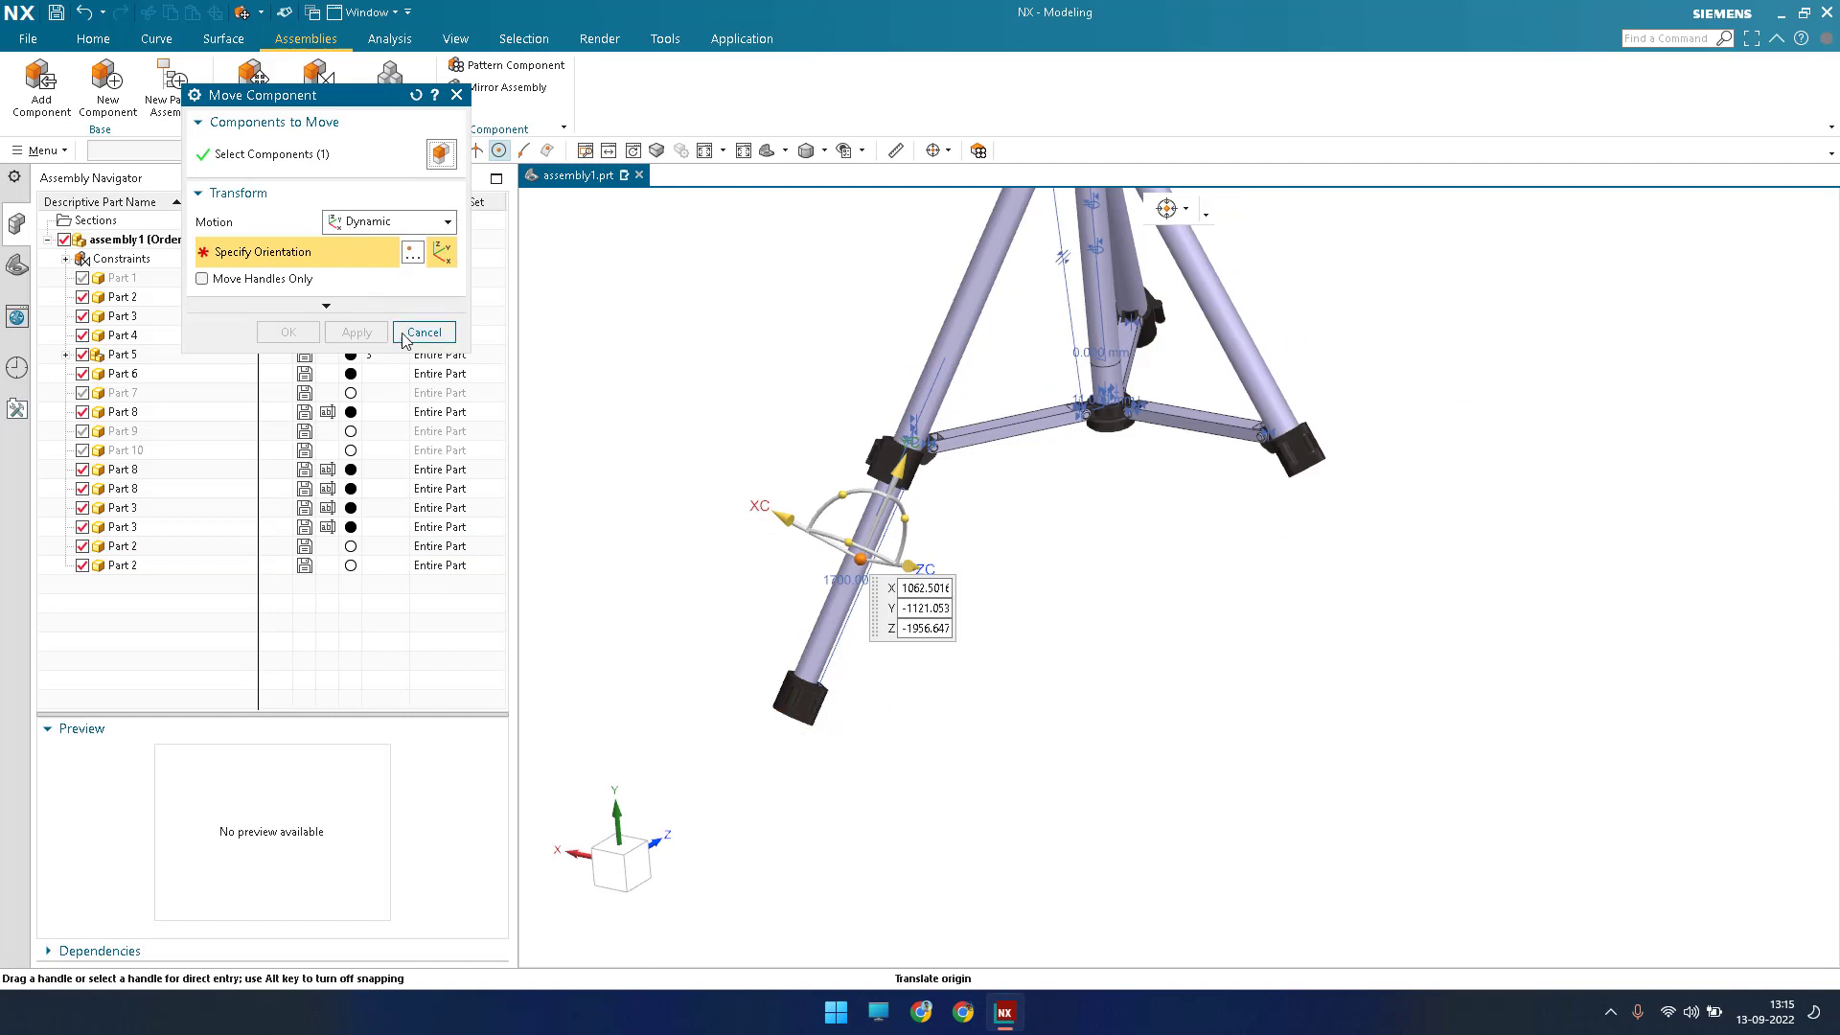
pyautogui.press('Escape')
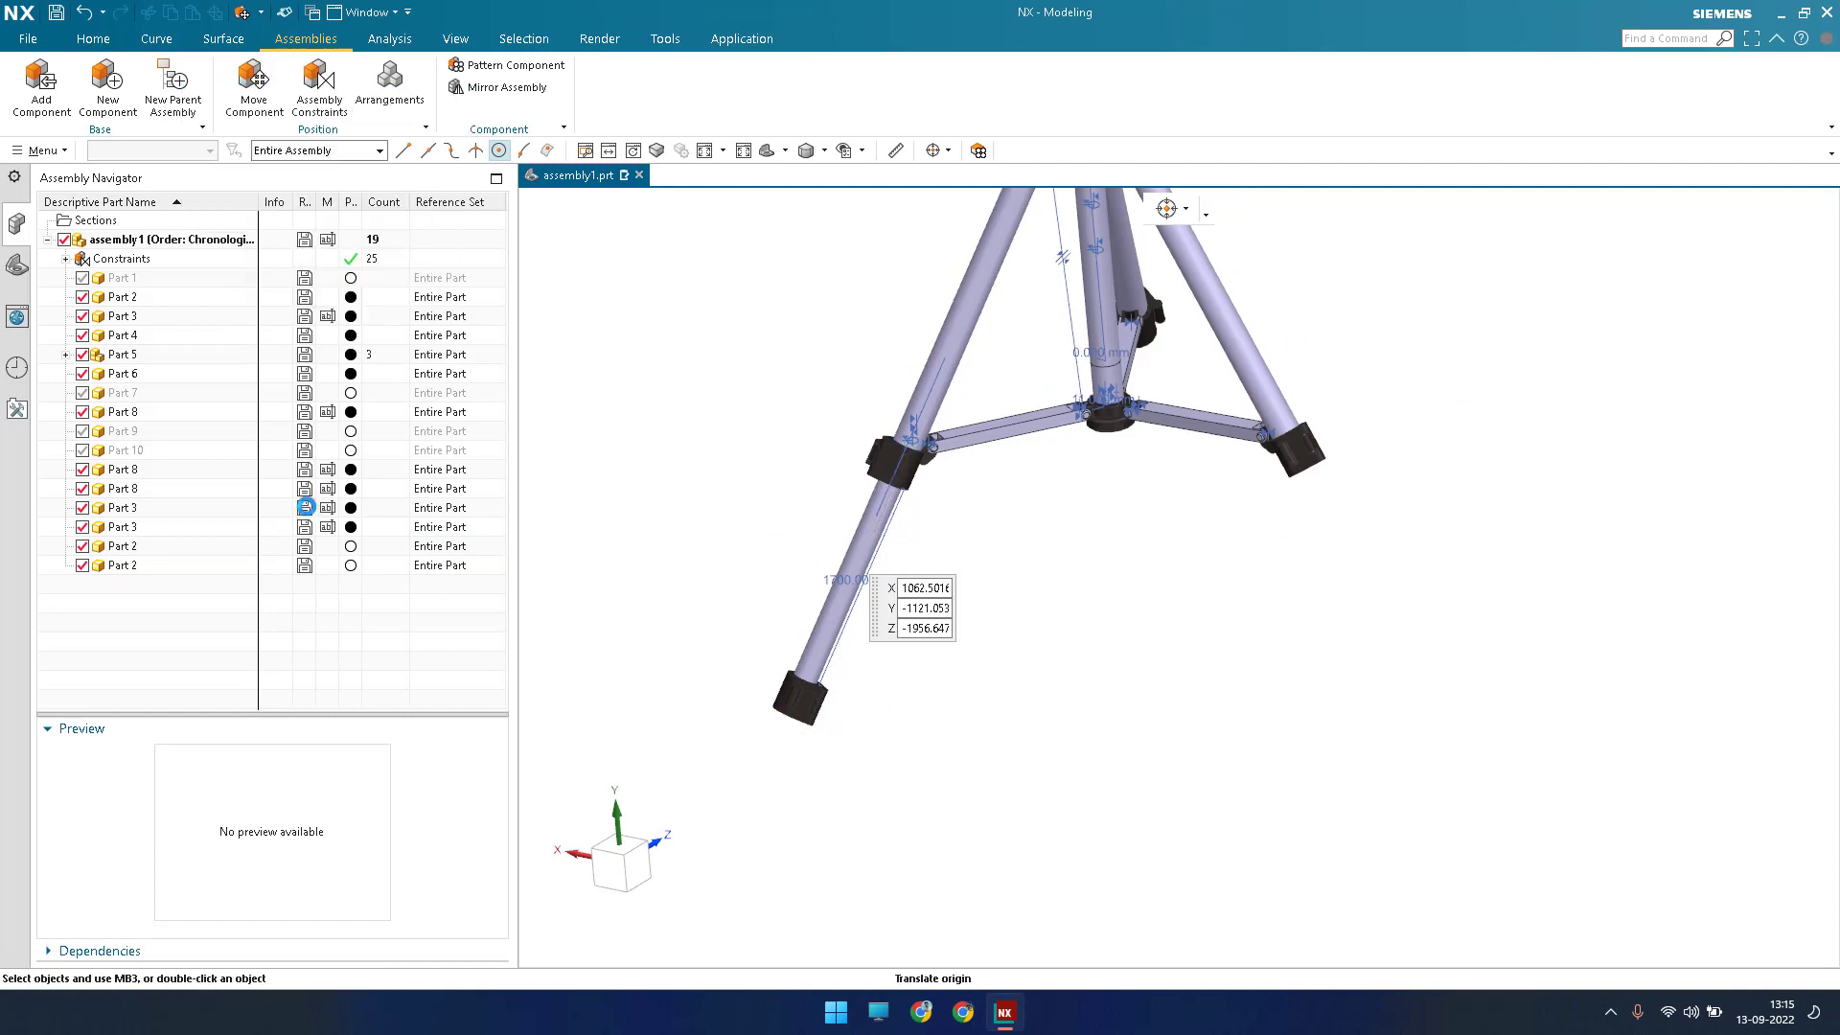
# Hide the original Part 2 and one of its pasted copies, leaving the other copy shown.
pyautogui.click(84, 549)
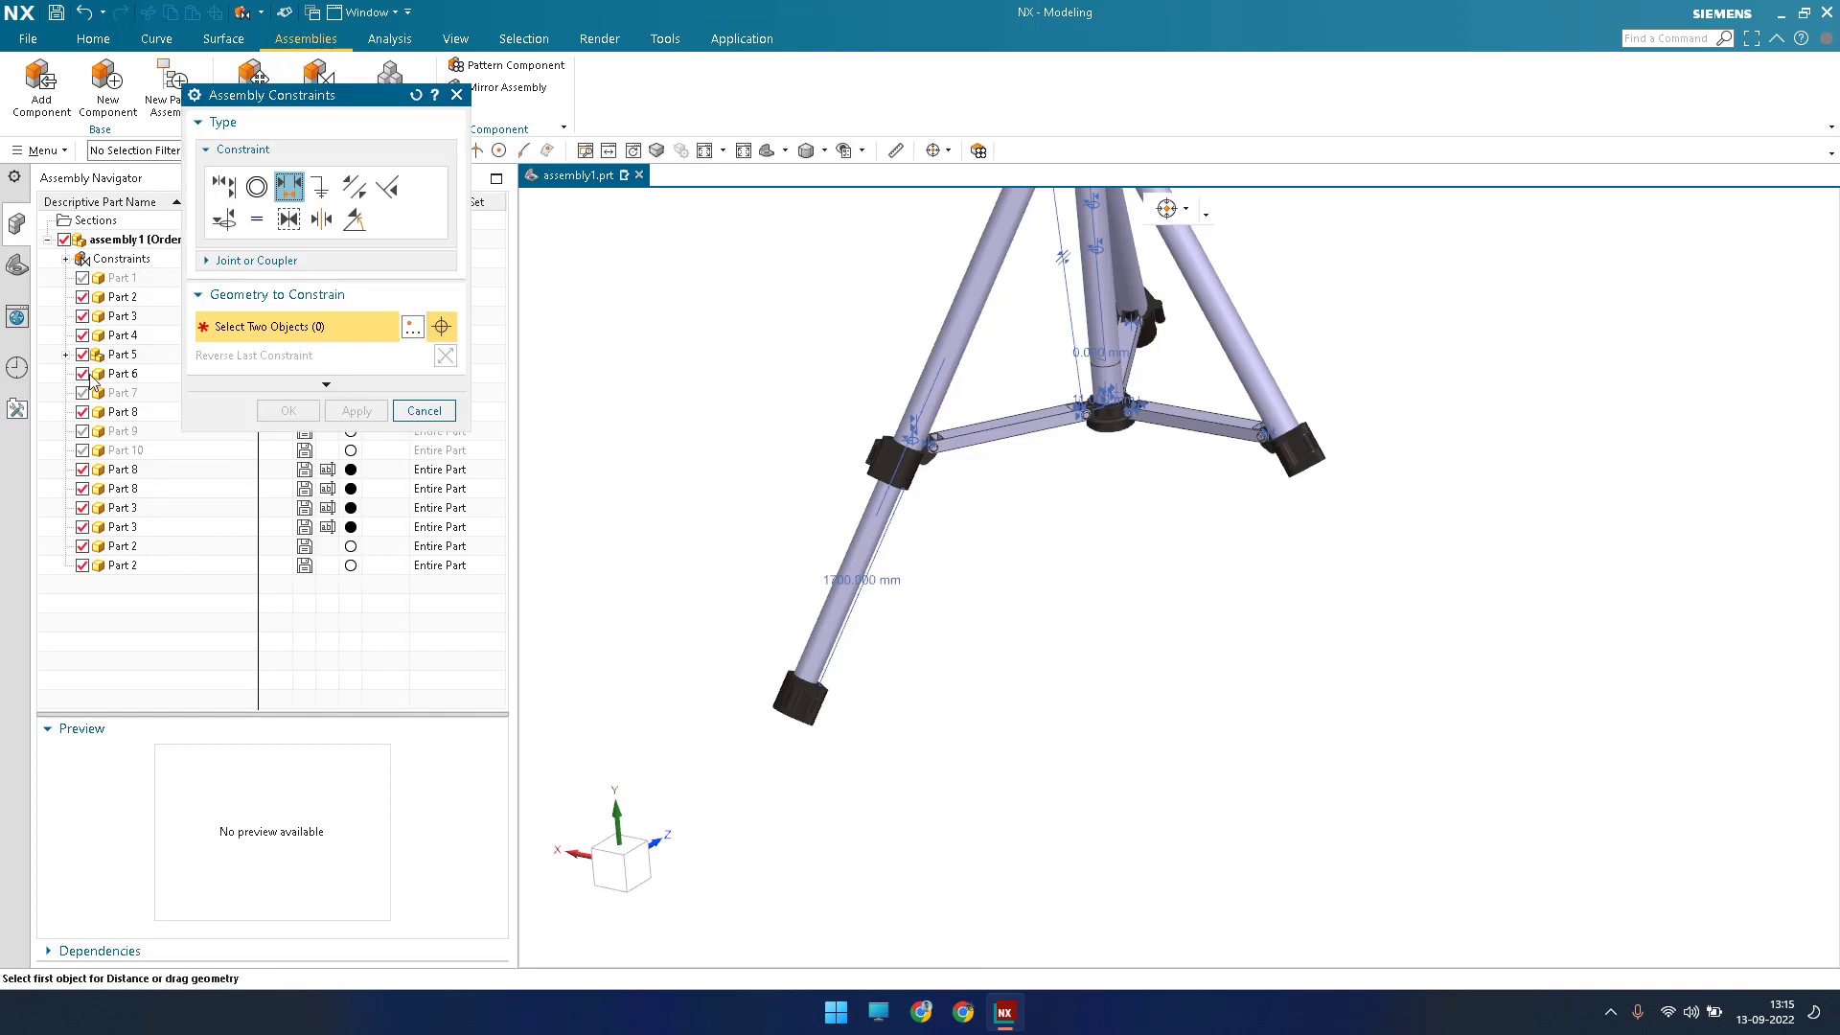
pyautogui.press('Escape')
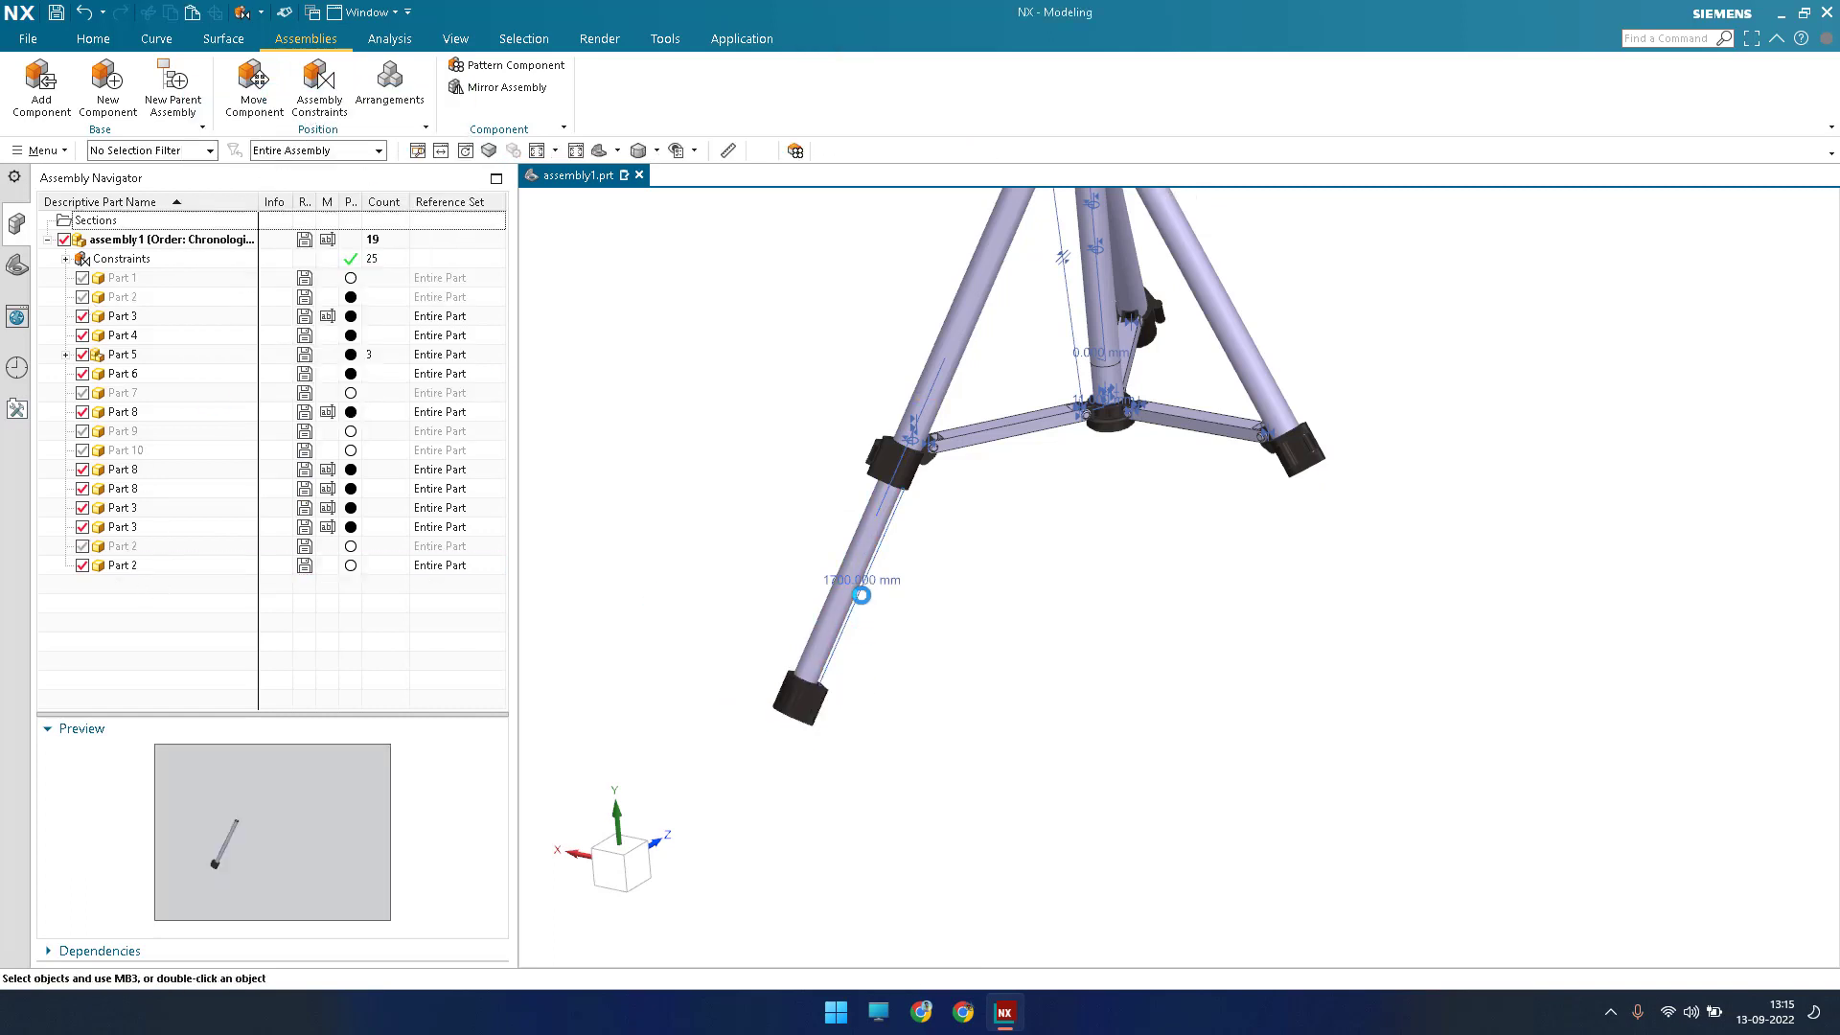
pyautogui.moveTo(830, 606); pyautogui.dragTo(878, 681, button='right')
# Try to constrain the visible Part 2 copy to another Part 3 leg's centerline with a 0 mm Distance constraint.
pyautogui.scroll(1, 859, 589)
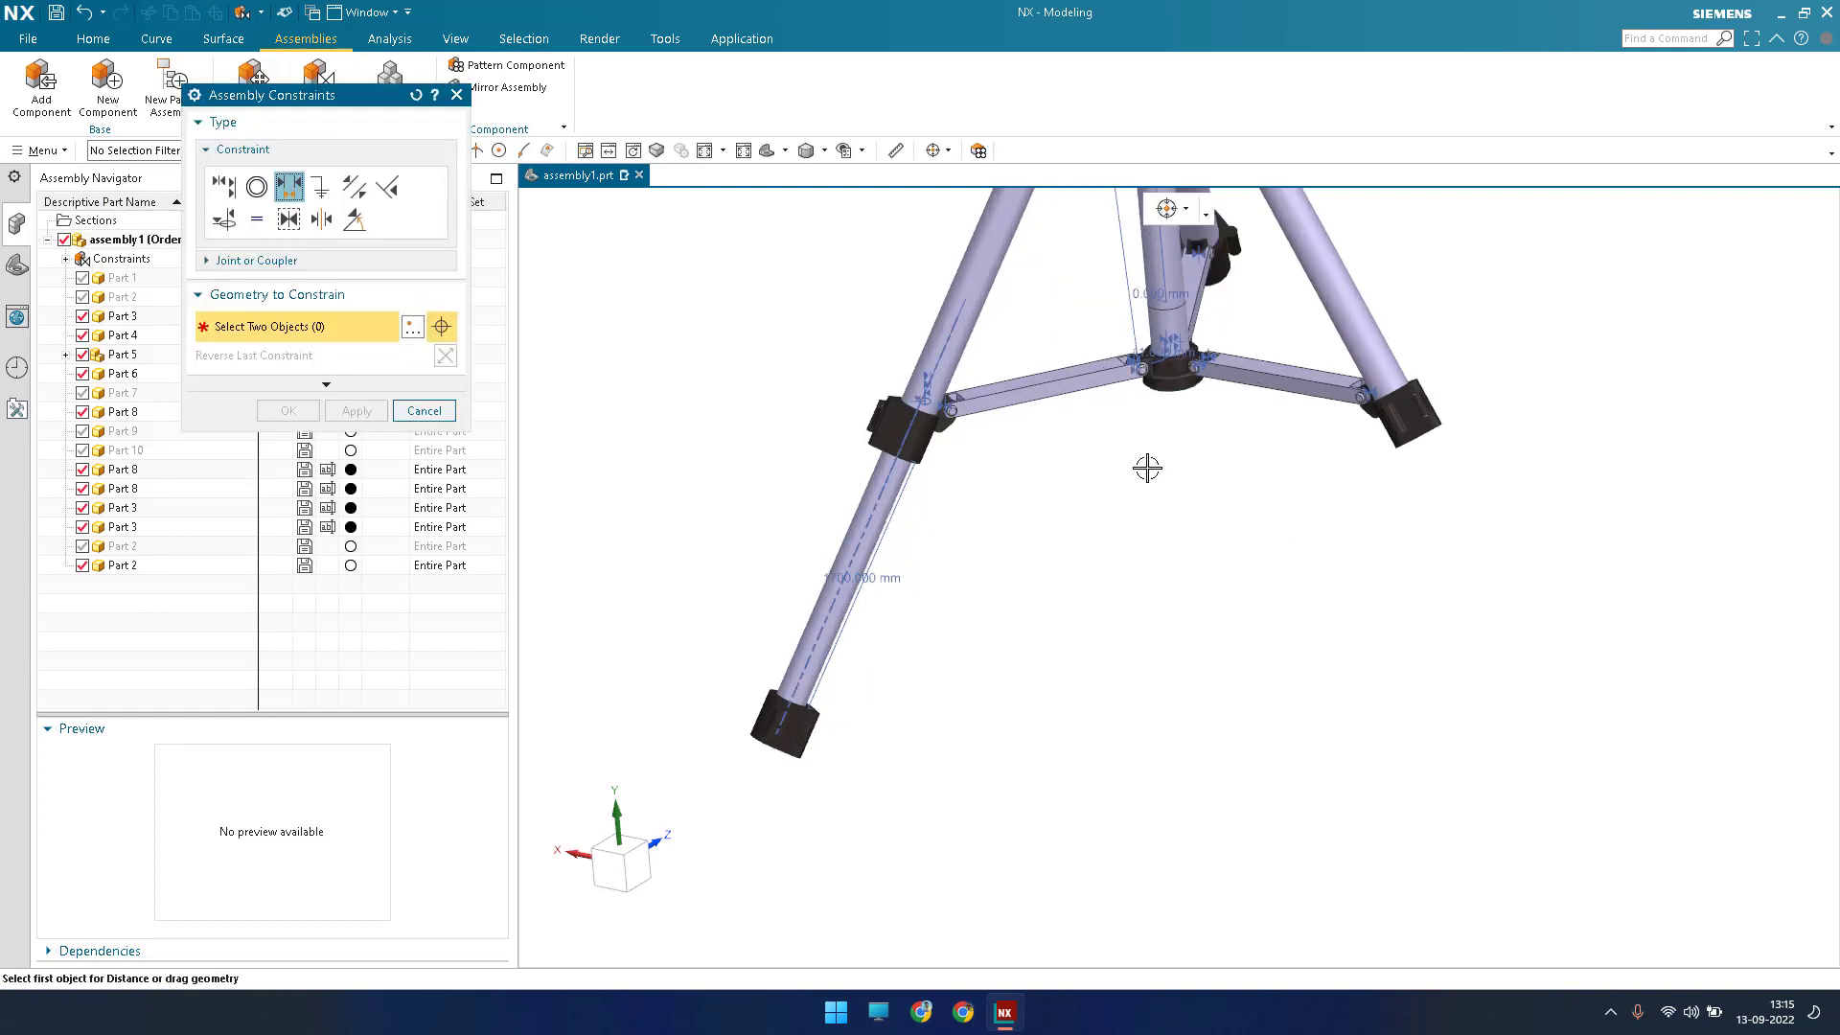
pyautogui.scroll(-3, 983, 570)
pyautogui.scroll(4, 986, 564)
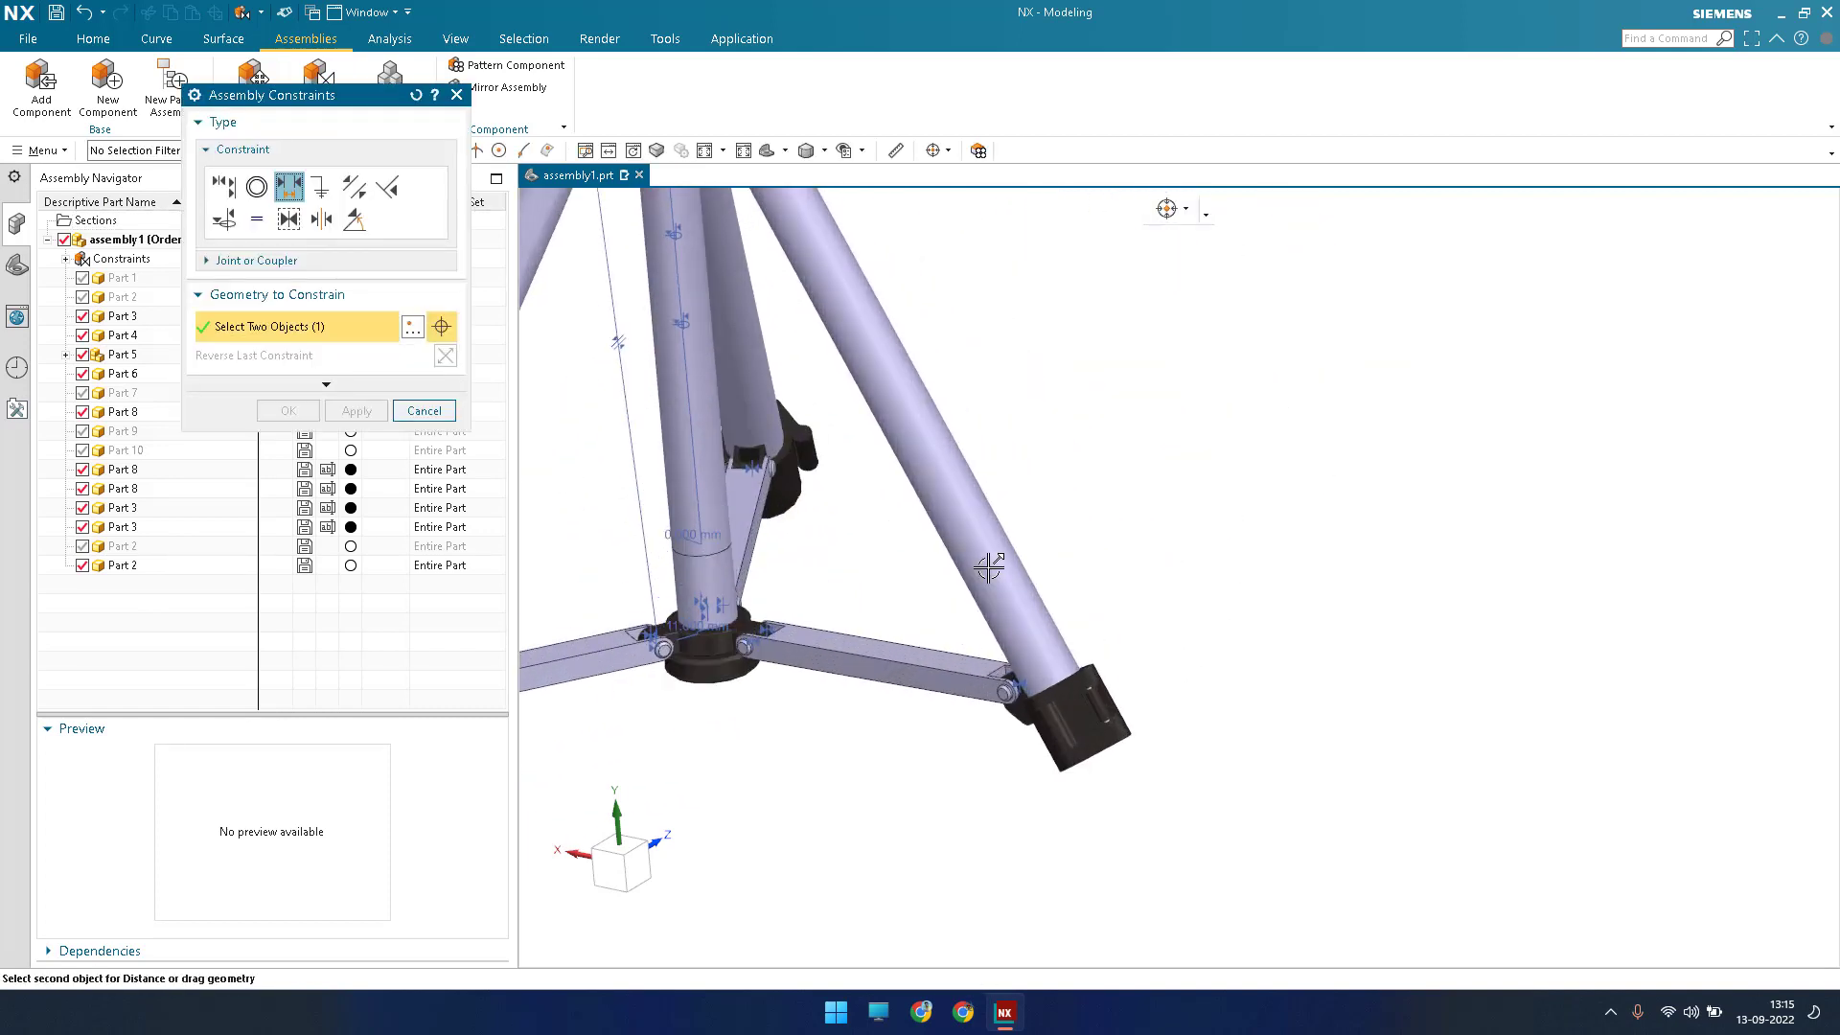
pyautogui.click(990, 662)
pyautogui.click(973, 674)
pyautogui.scroll(-4, 949, 710)
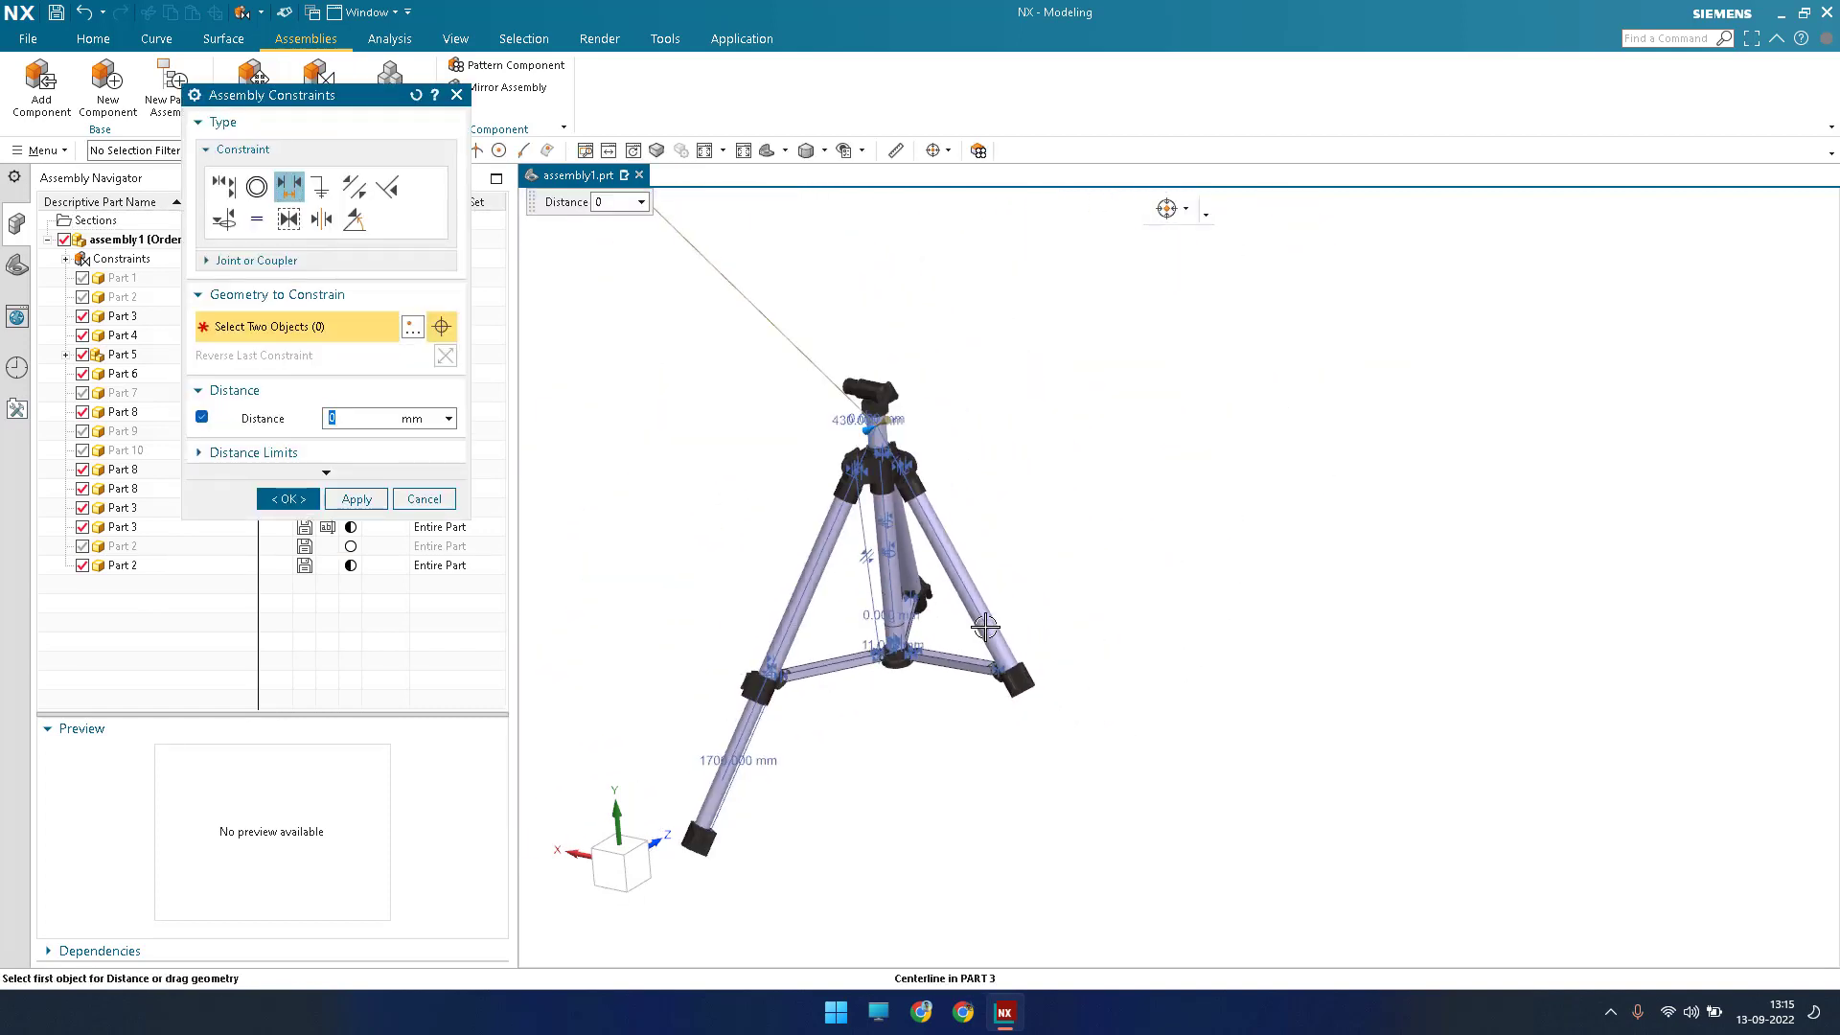
pyautogui.click(291, 503)
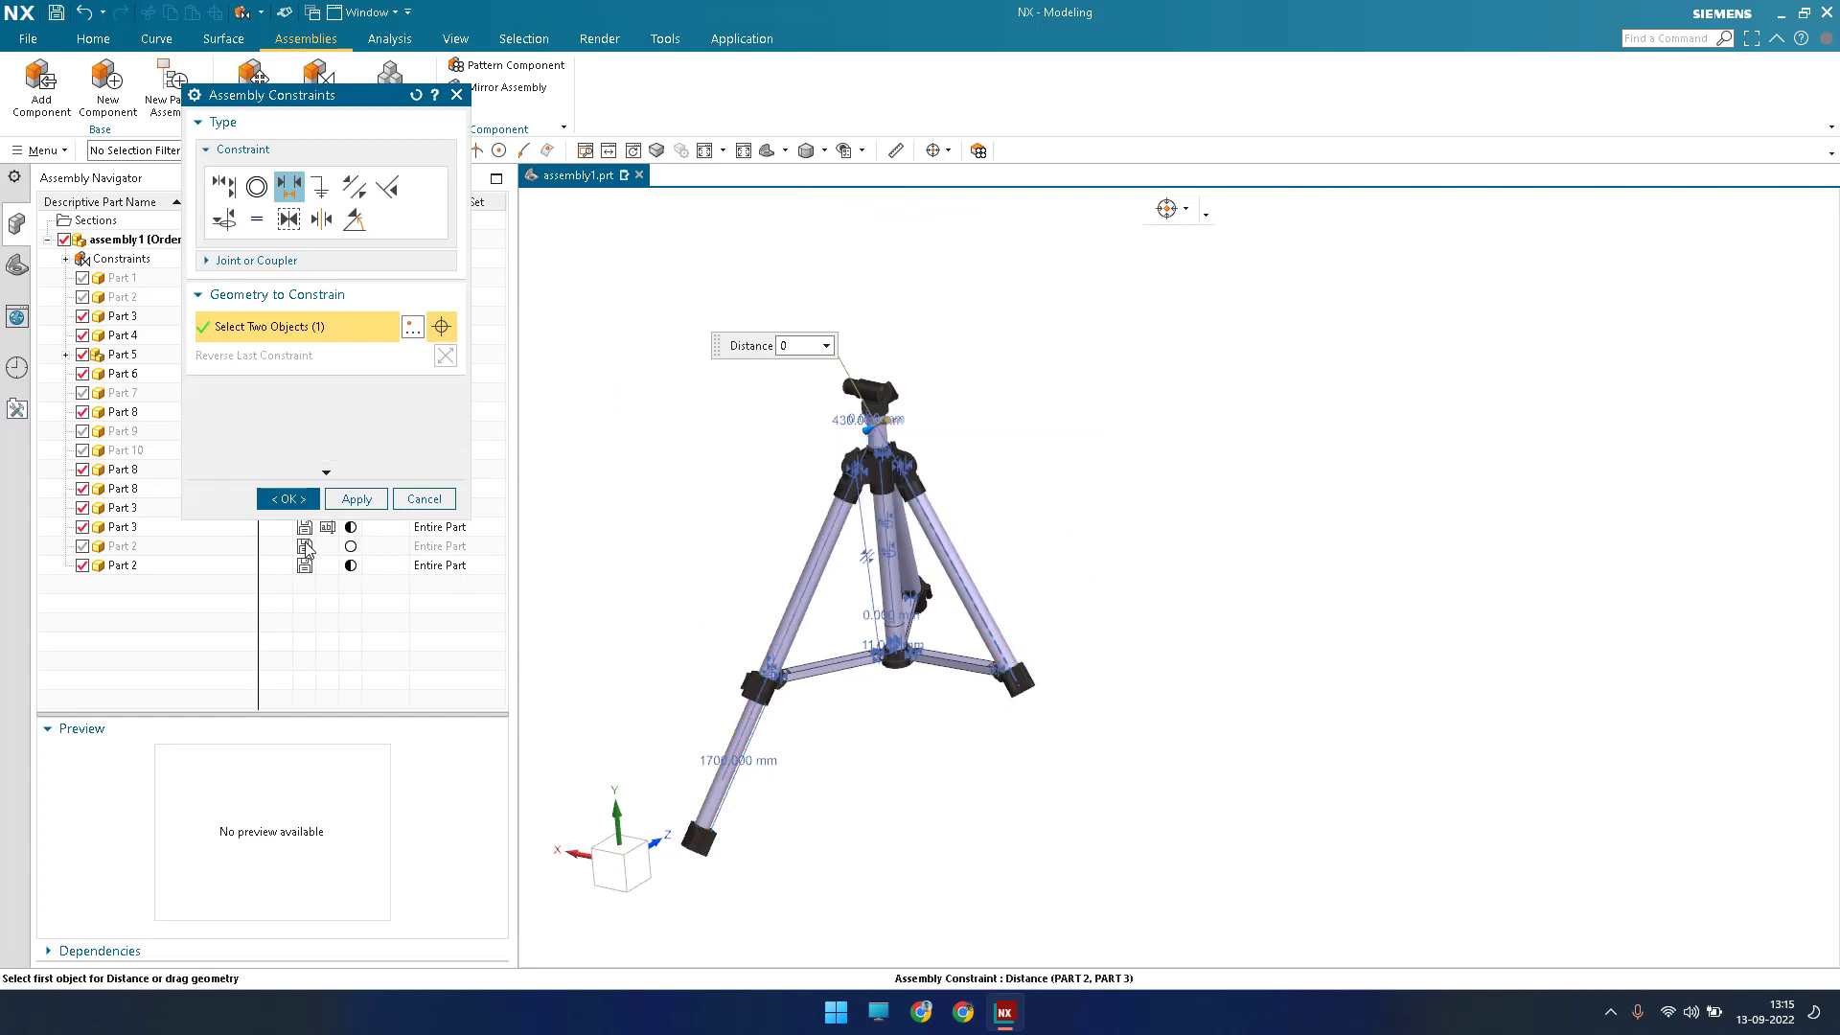
# Delete the Distance constraint between the Part 2 copy and the Part 3 leg from the copy's dependencies.
pyautogui.click(297, 554)
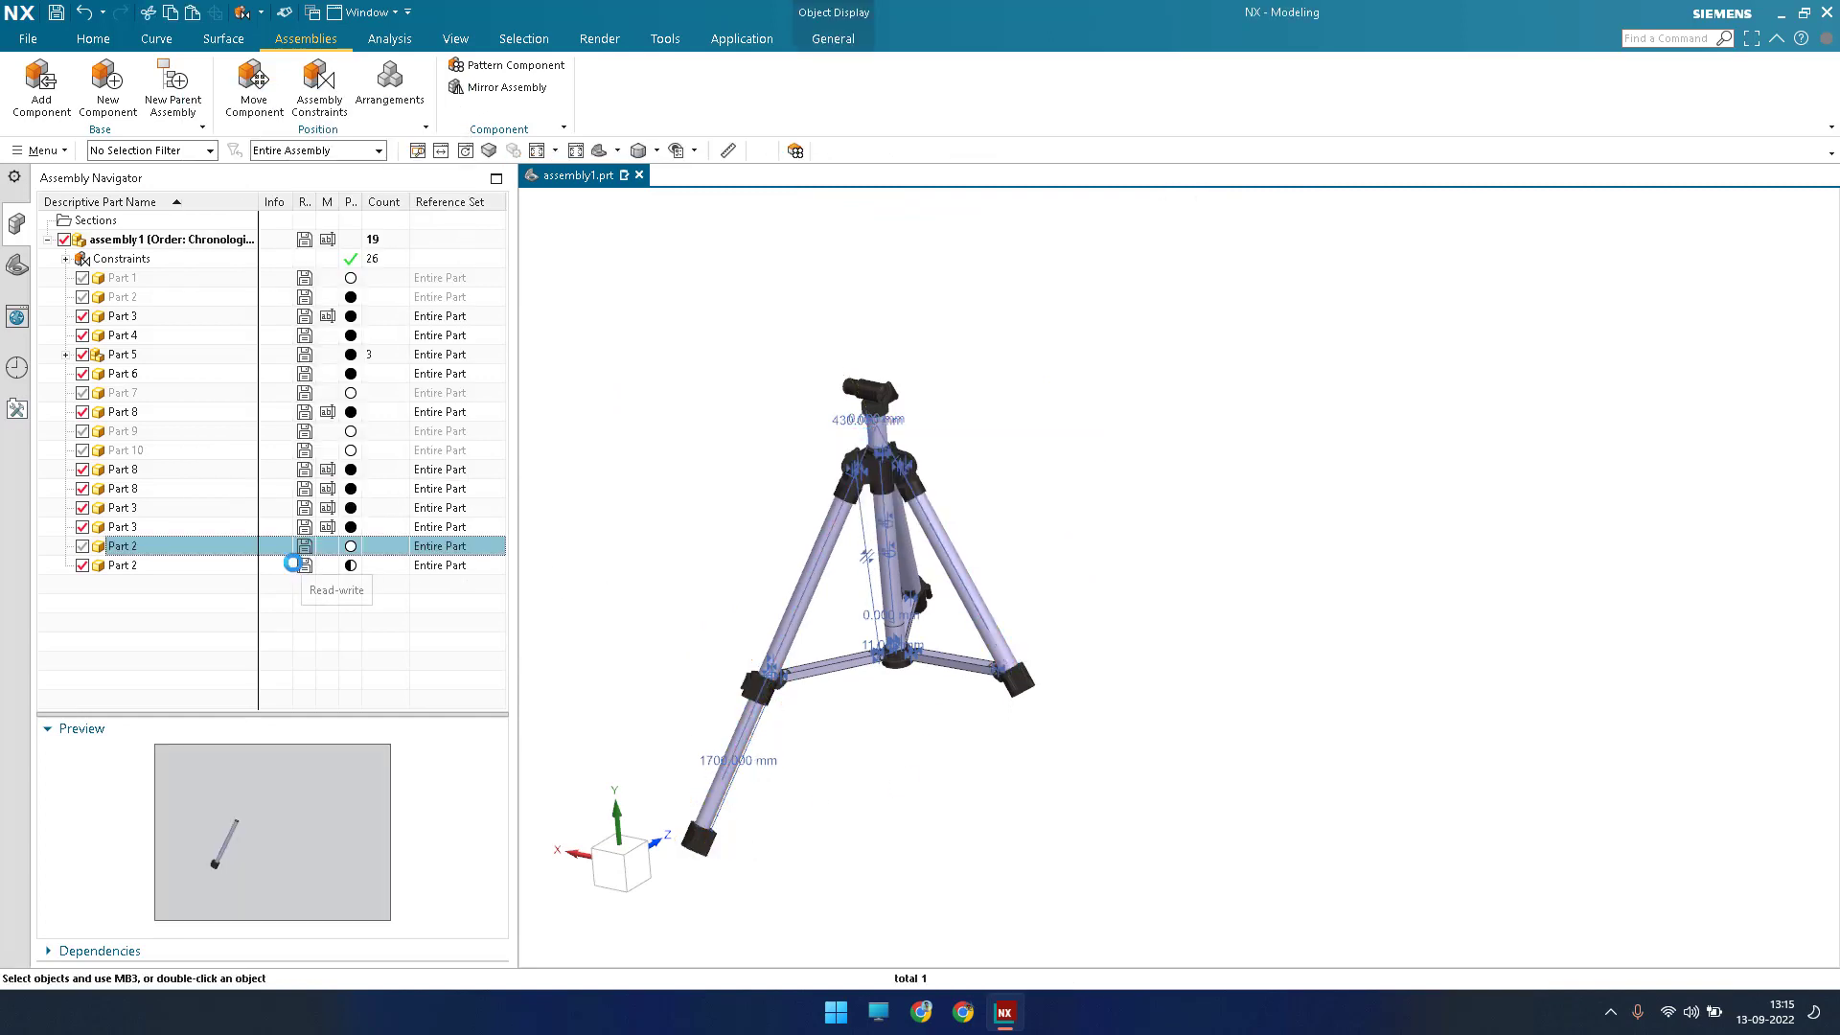
pyautogui.click(173, 567)
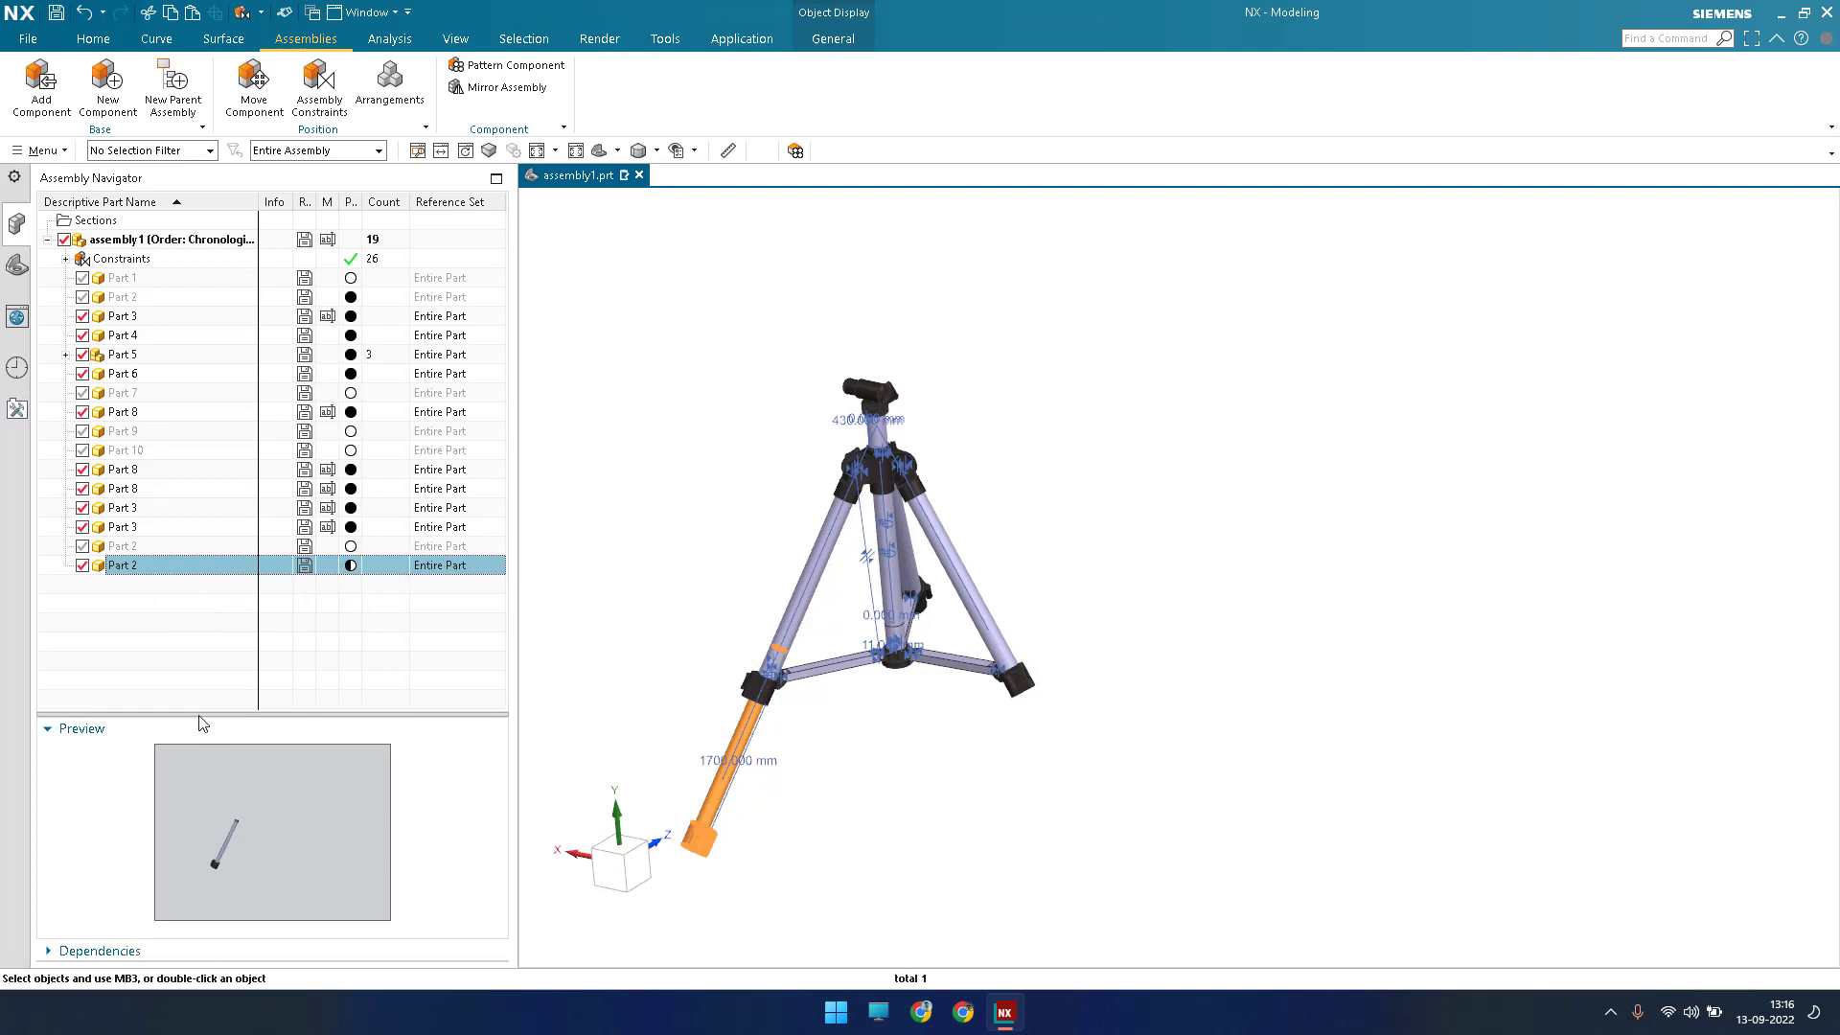
pyautogui.click(192, 950)
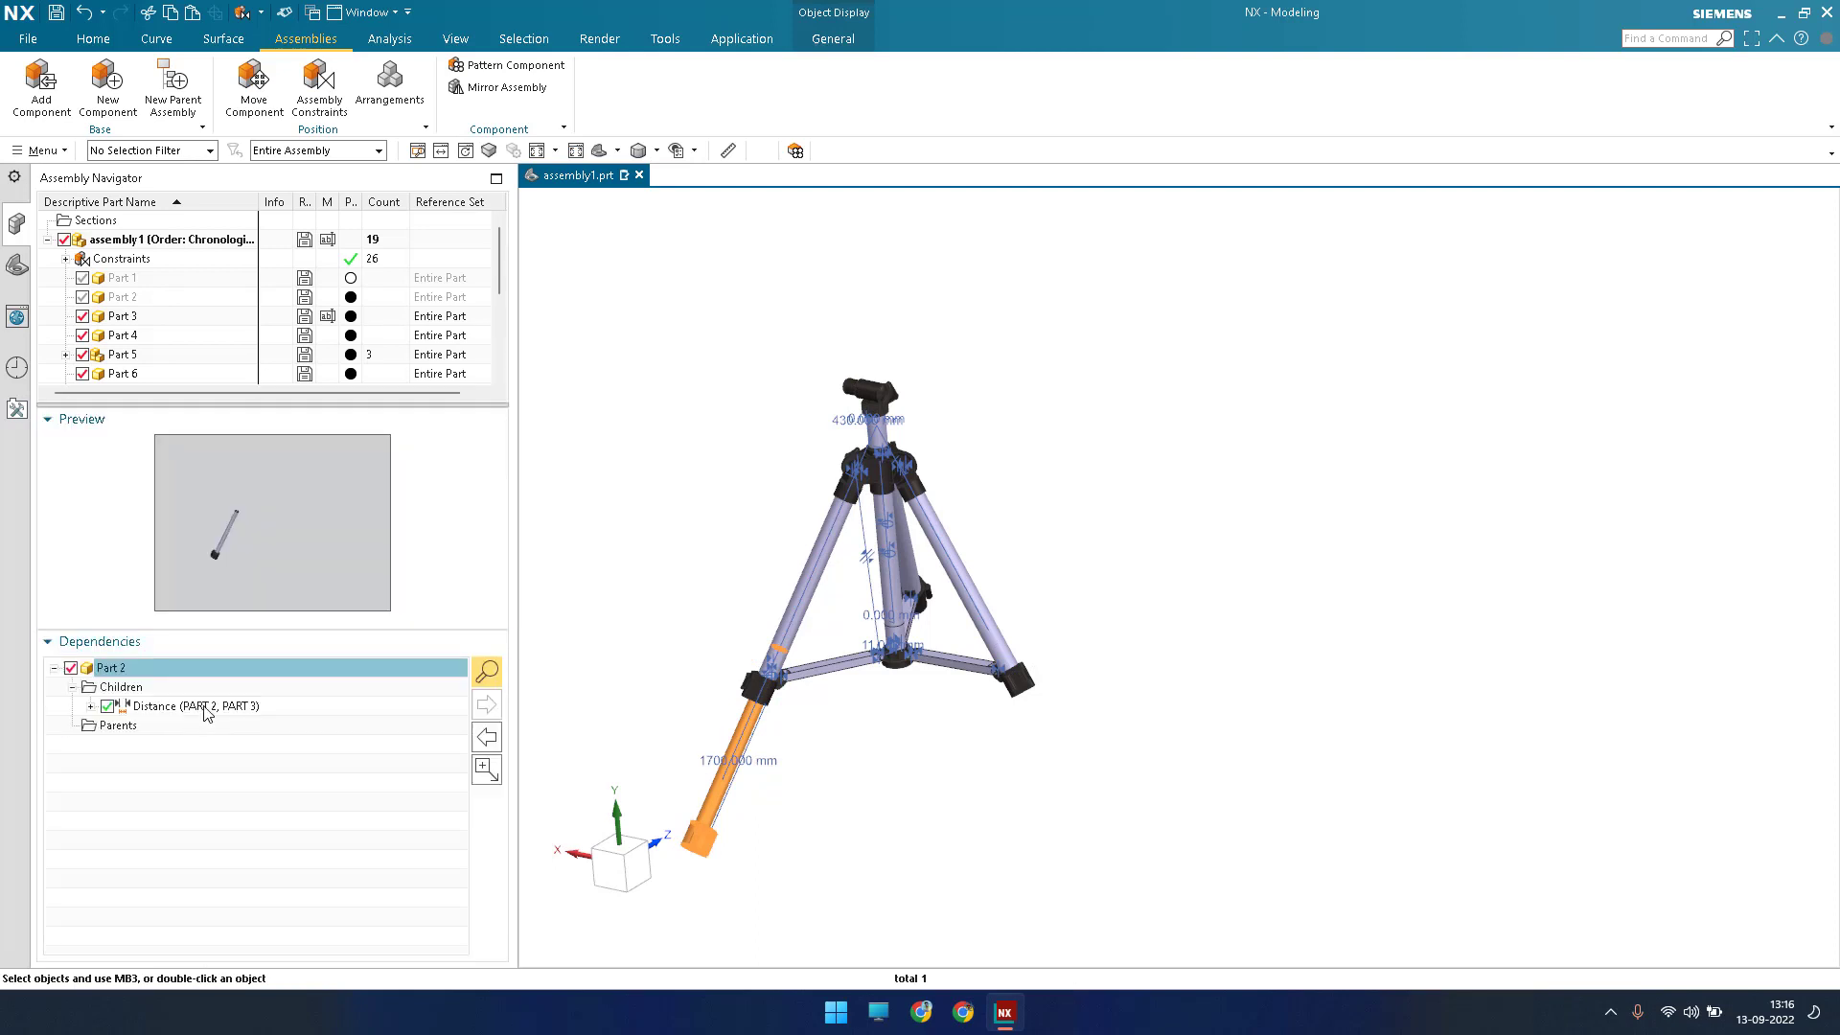
pyautogui.rightClick(326, 733)
pyautogui.click(241, 592)
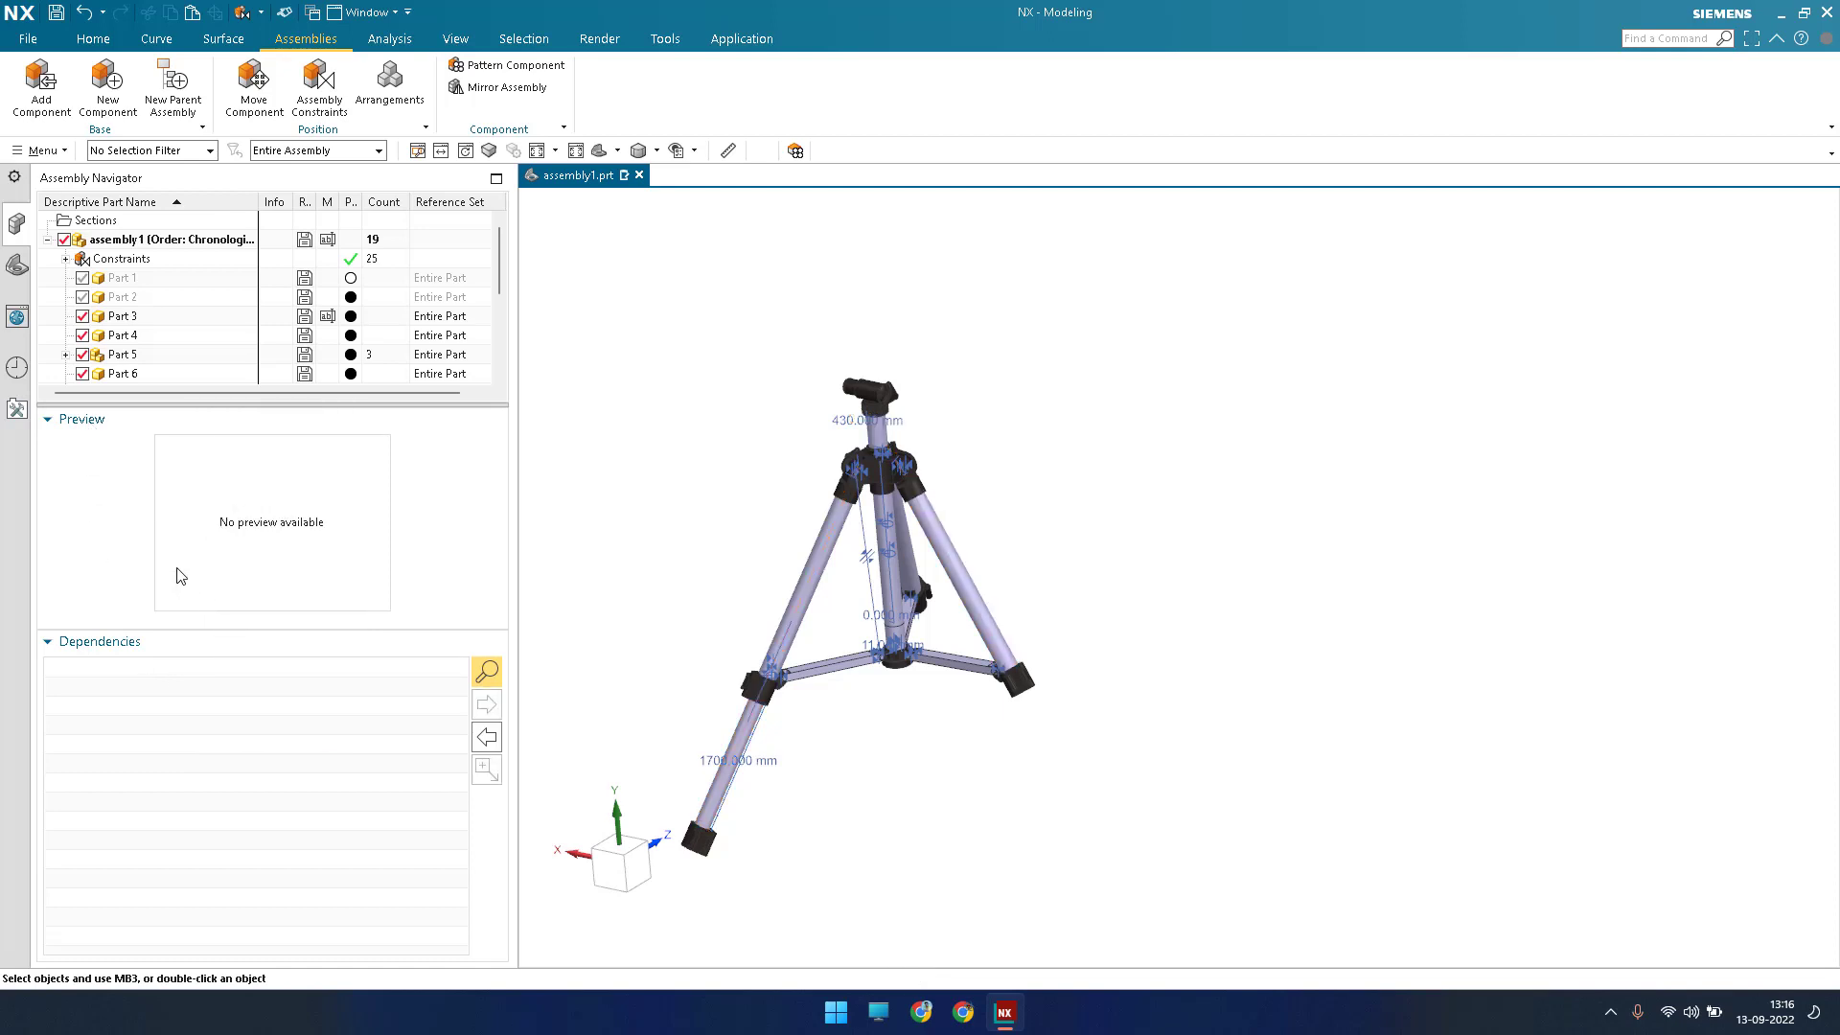
# Align the visible Part 2 copy's centerline with the centerline of a second Part 3 leg using a Touch/Align constraint.
pyautogui.click(81, 419)
pyautogui.rightClick(176, 567)
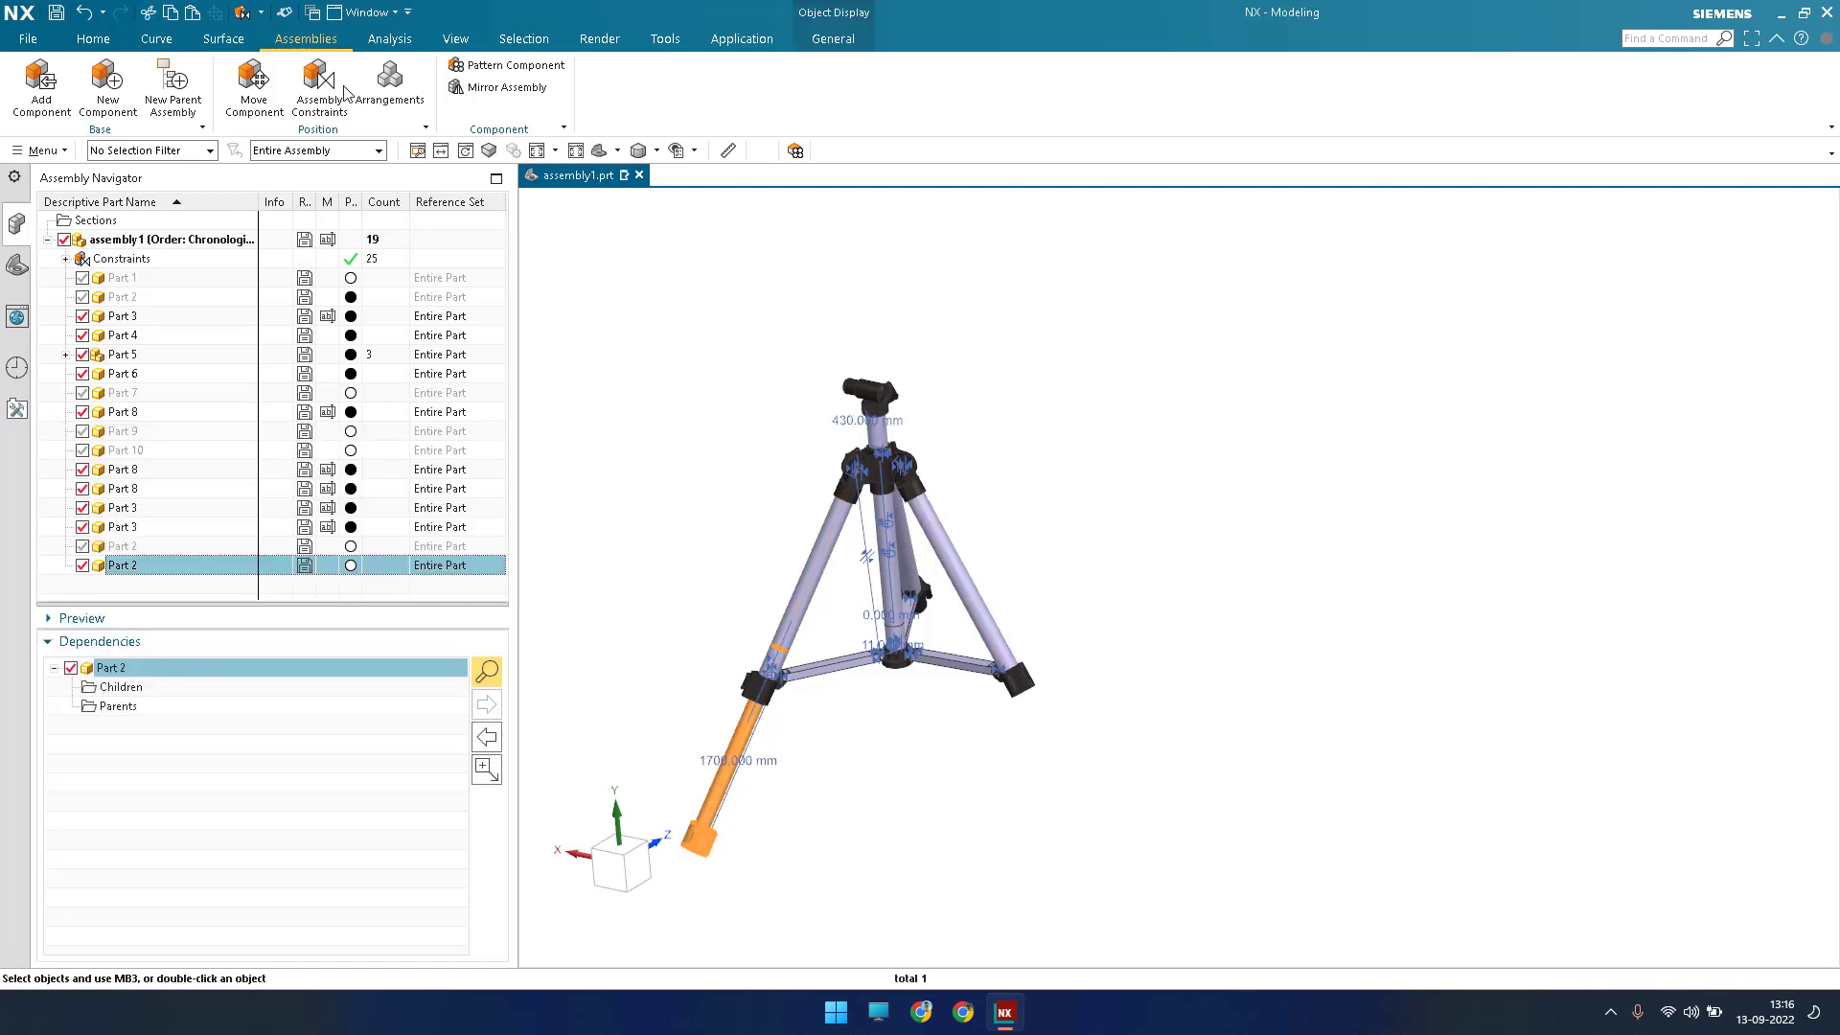
pyautogui.click(347, 93)
pyautogui.press('Escape')
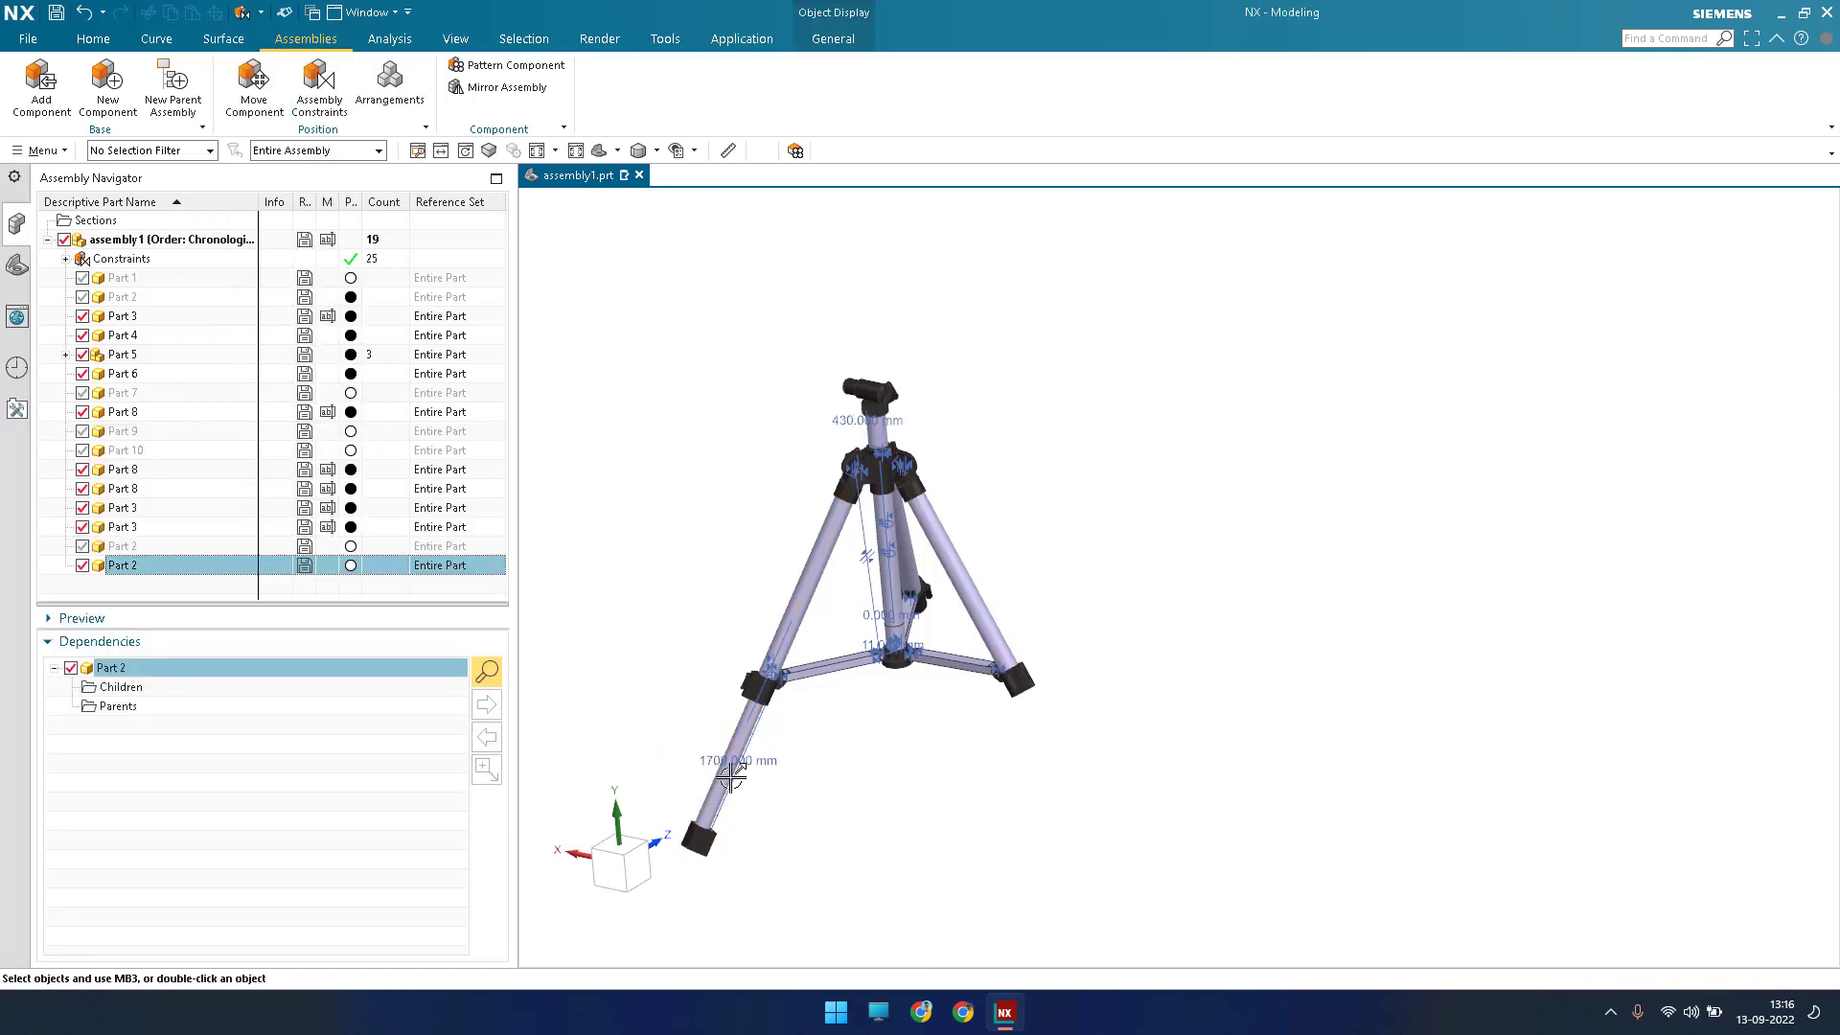
pyautogui.scroll(6, 738, 779)
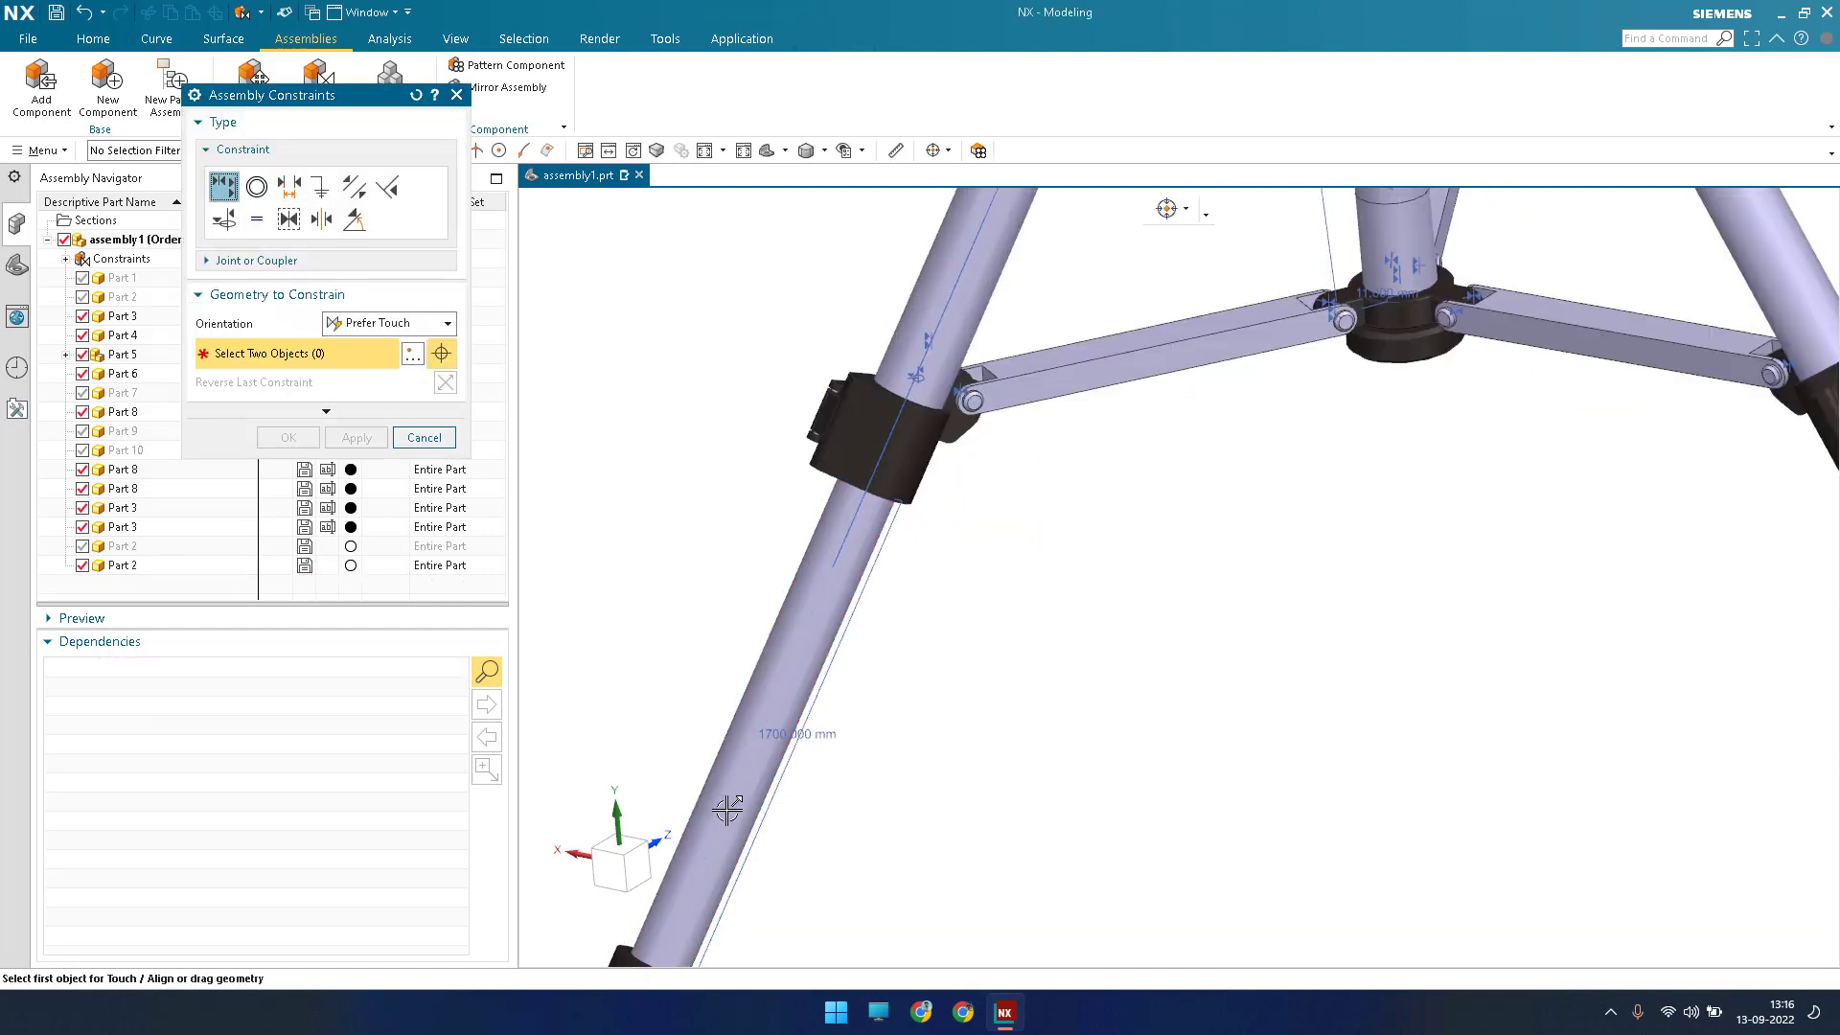
pyautogui.click(616, 658)
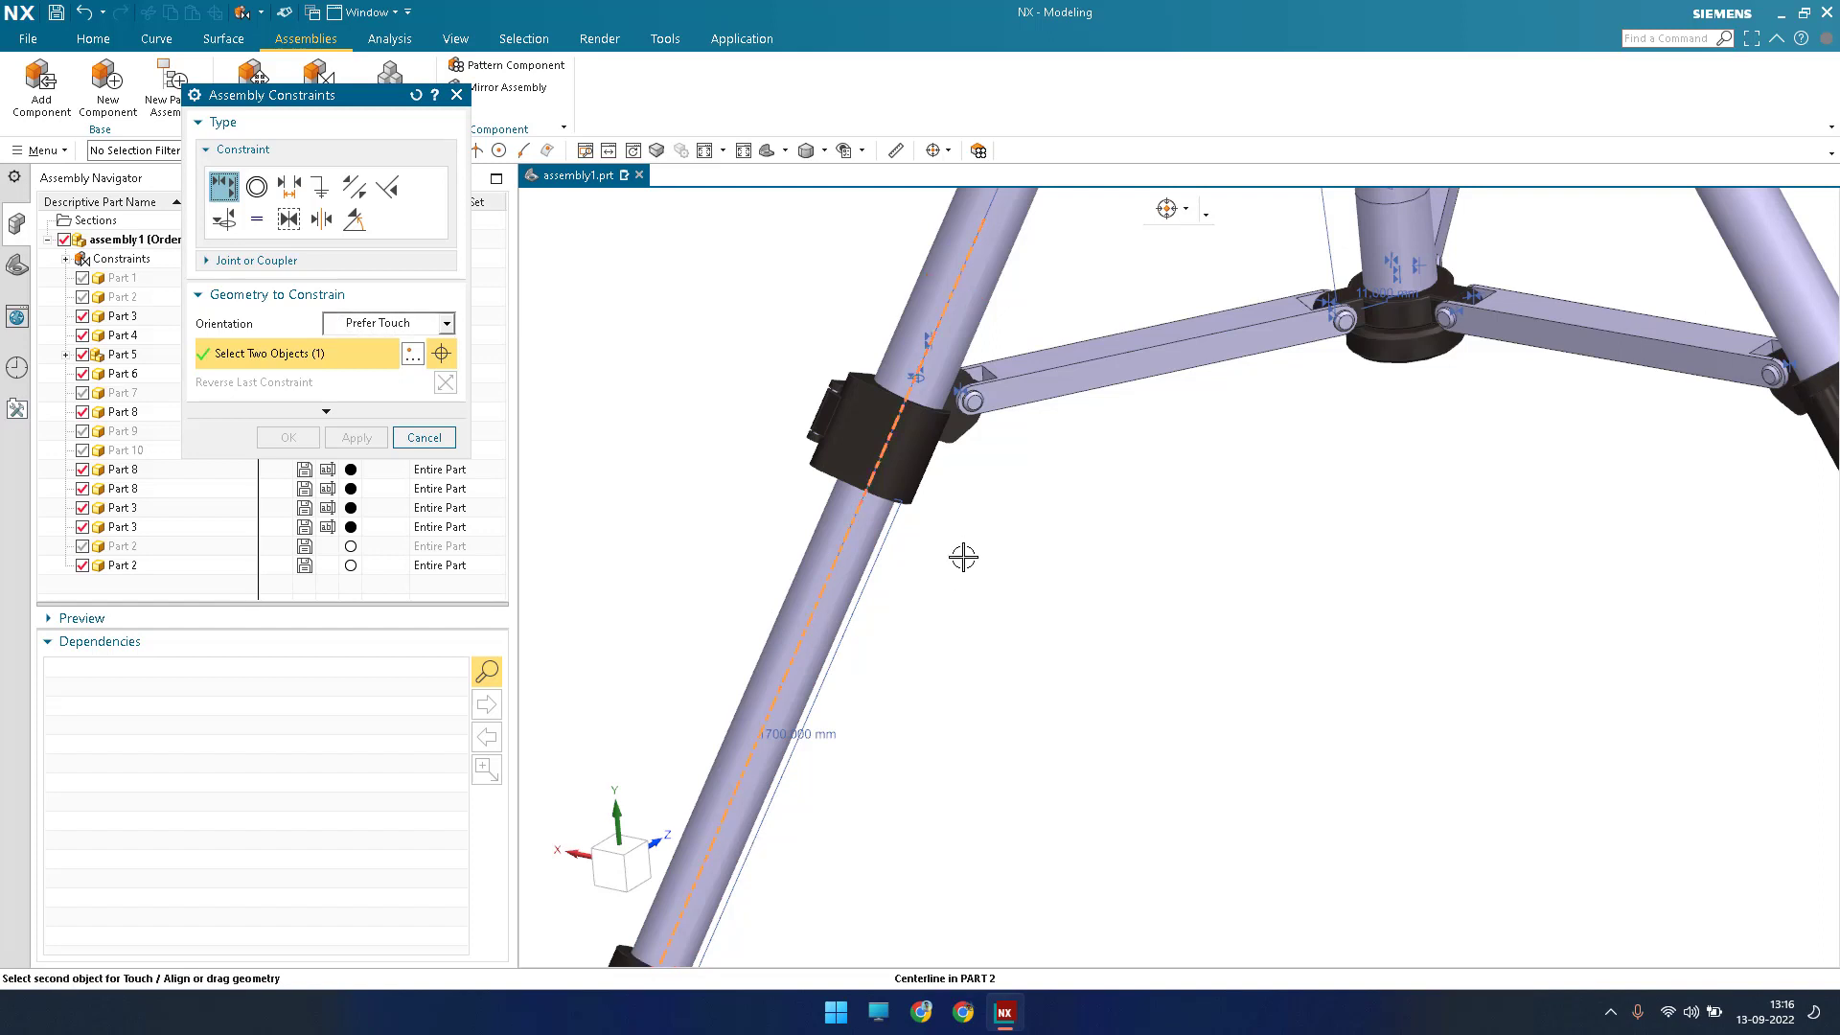
pyautogui.scroll(-5, 961, 555)
pyautogui.scroll(5, 946, 579)
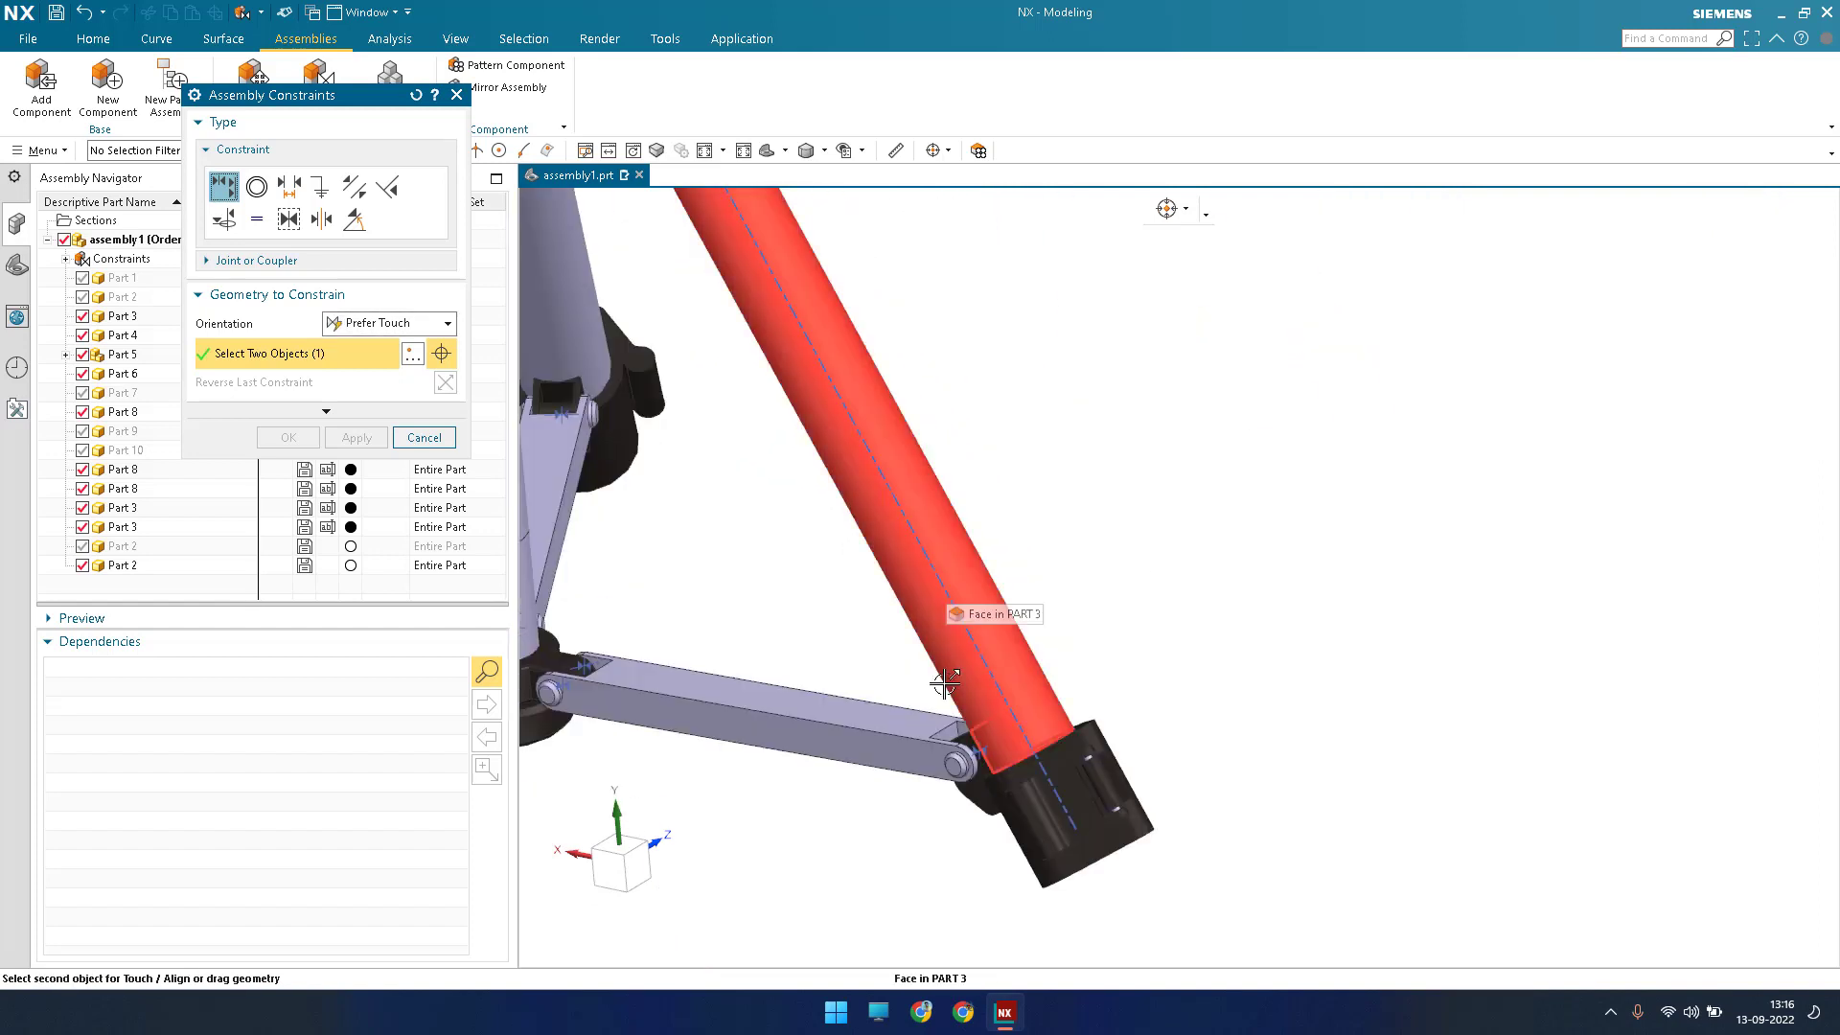
pyautogui.click(946, 602)
pyautogui.scroll(-5, 719, 637)
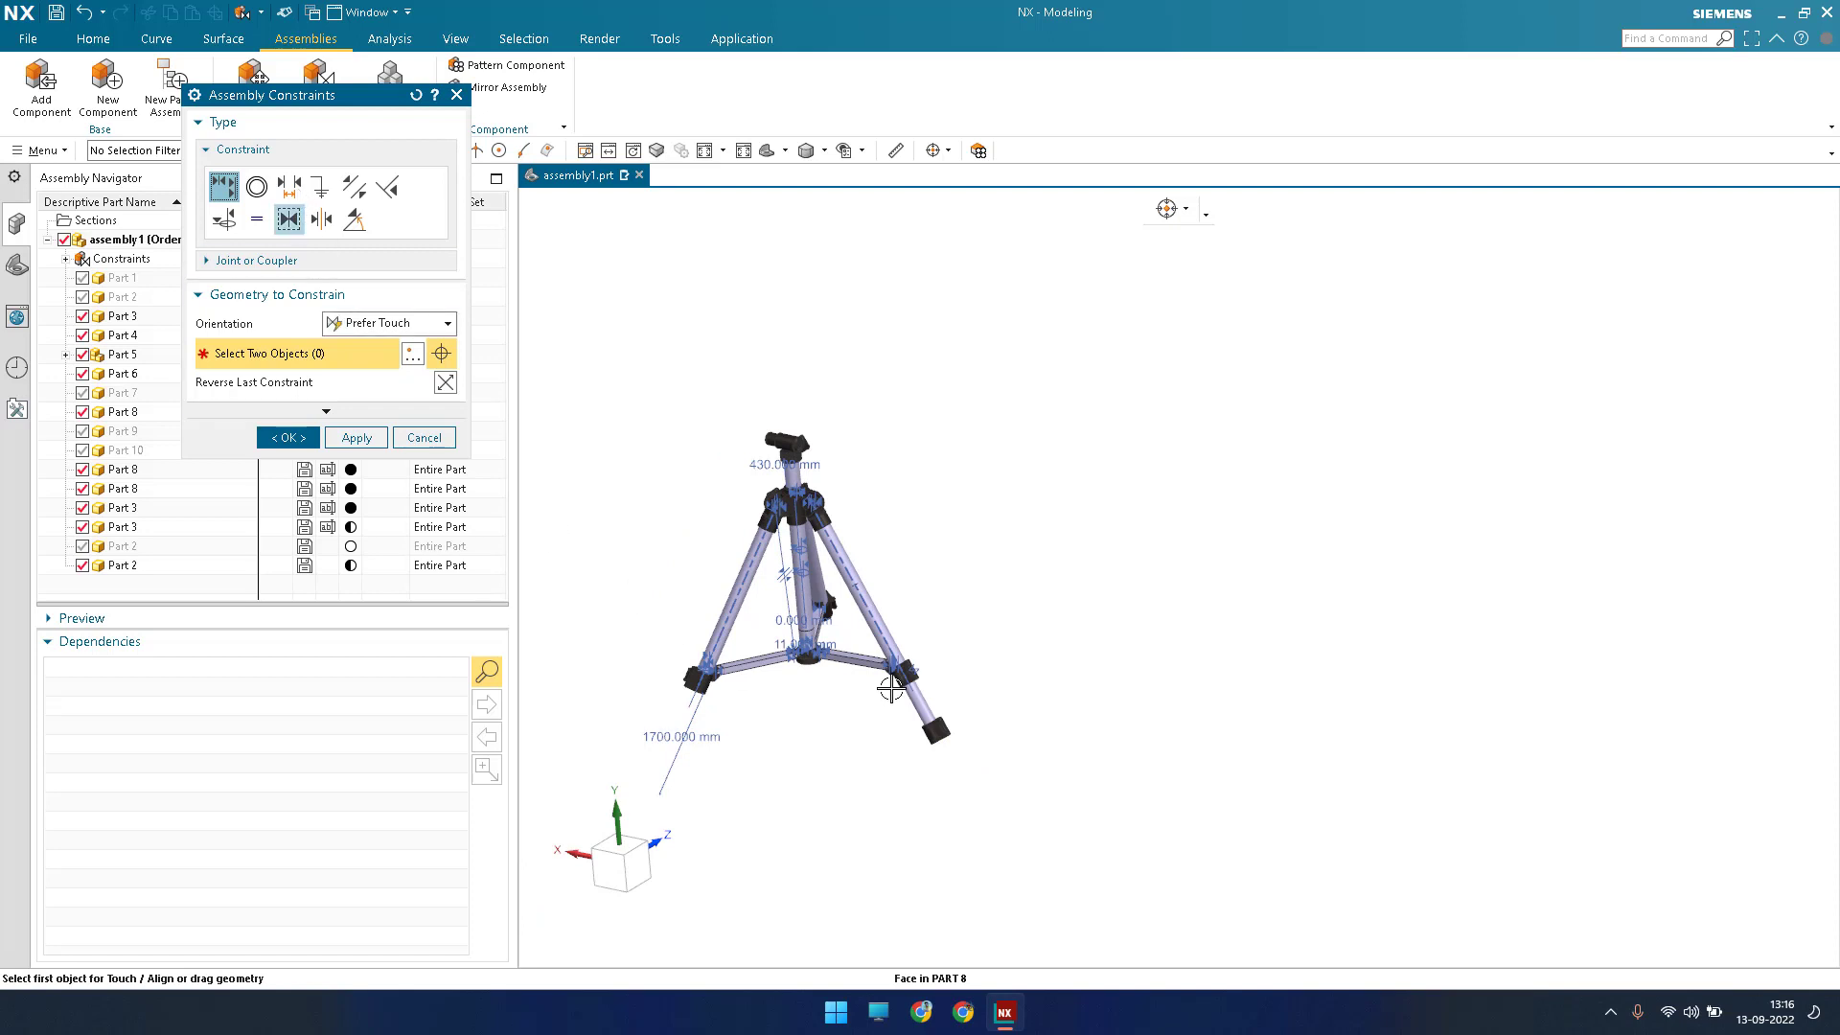
# Add a 1700 mm Distance constraint between the second leg's Part 3 clamp end and the Part 2 copy's end collar.
pyautogui.scroll(5, 962, 601)
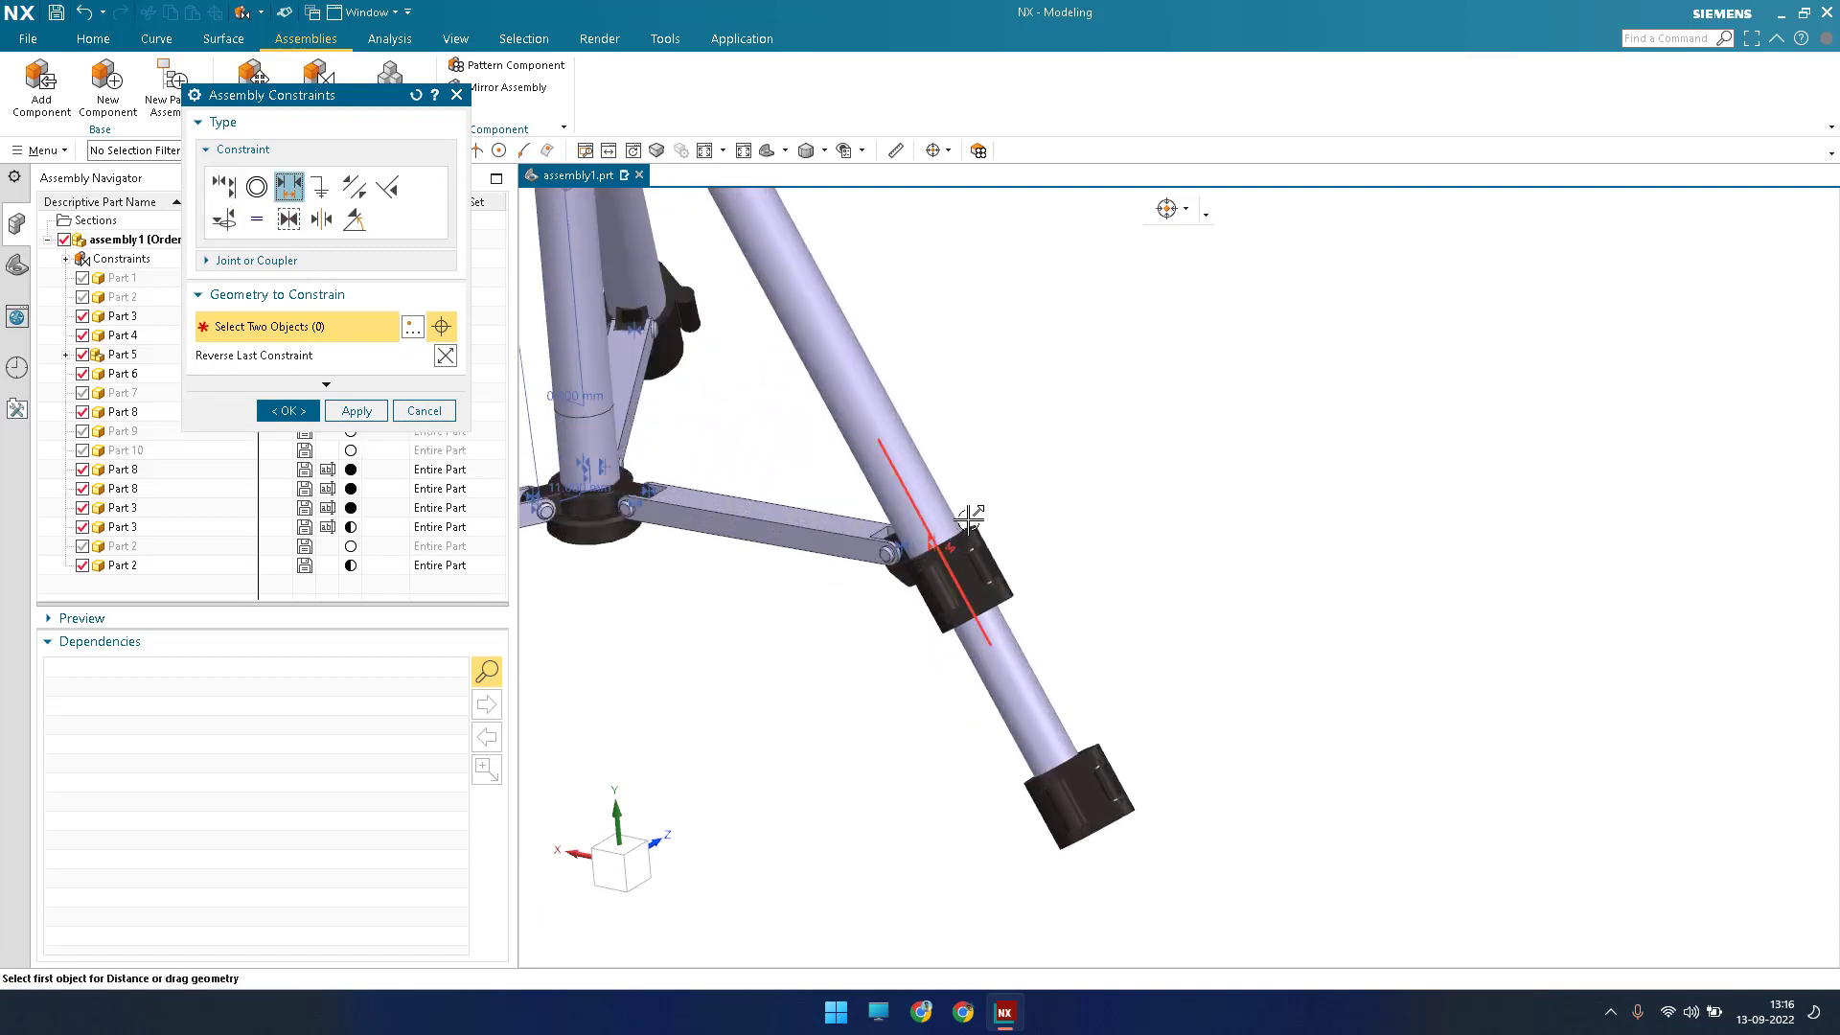
pyautogui.moveTo(969, 519); pyautogui.dragTo(933, 572, button='middle')
pyautogui.scroll(4, 928, 575)
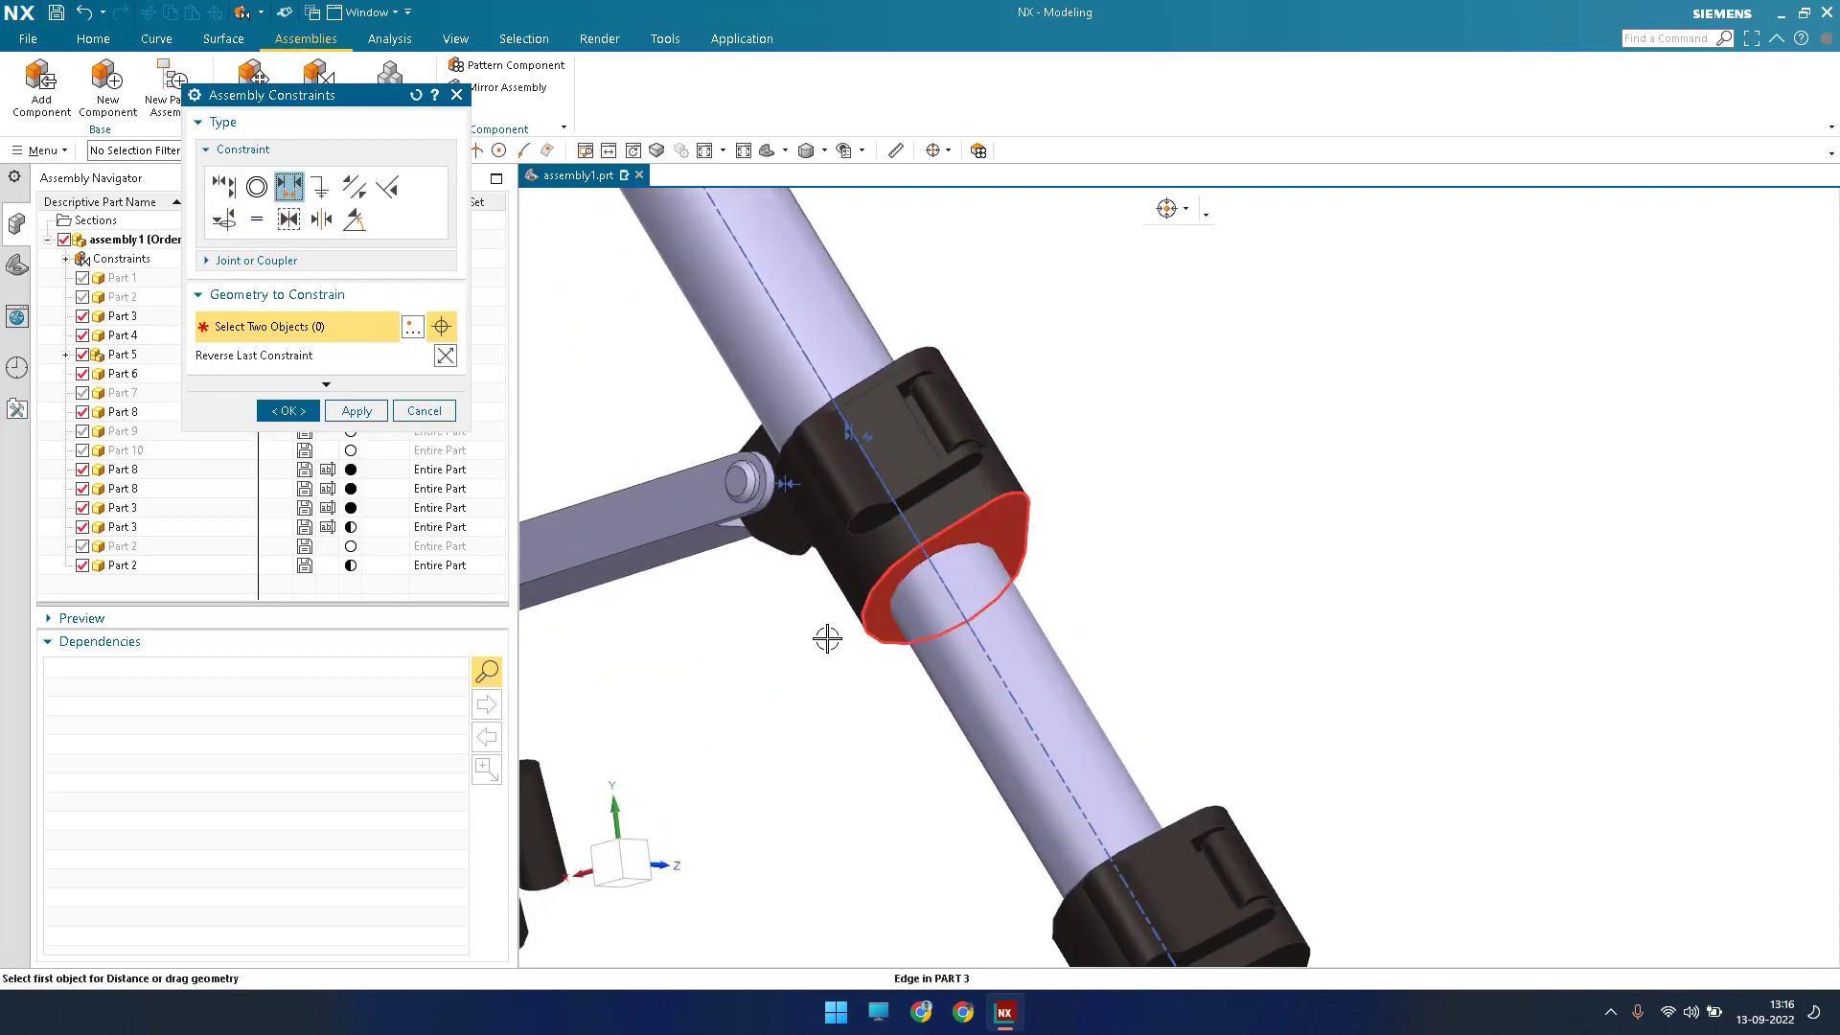
pyautogui.click(826, 638)
pyautogui.scroll(-3, 958, 709)
pyautogui.moveTo(977, 710); pyautogui.dragTo(928, 773, button='middle')
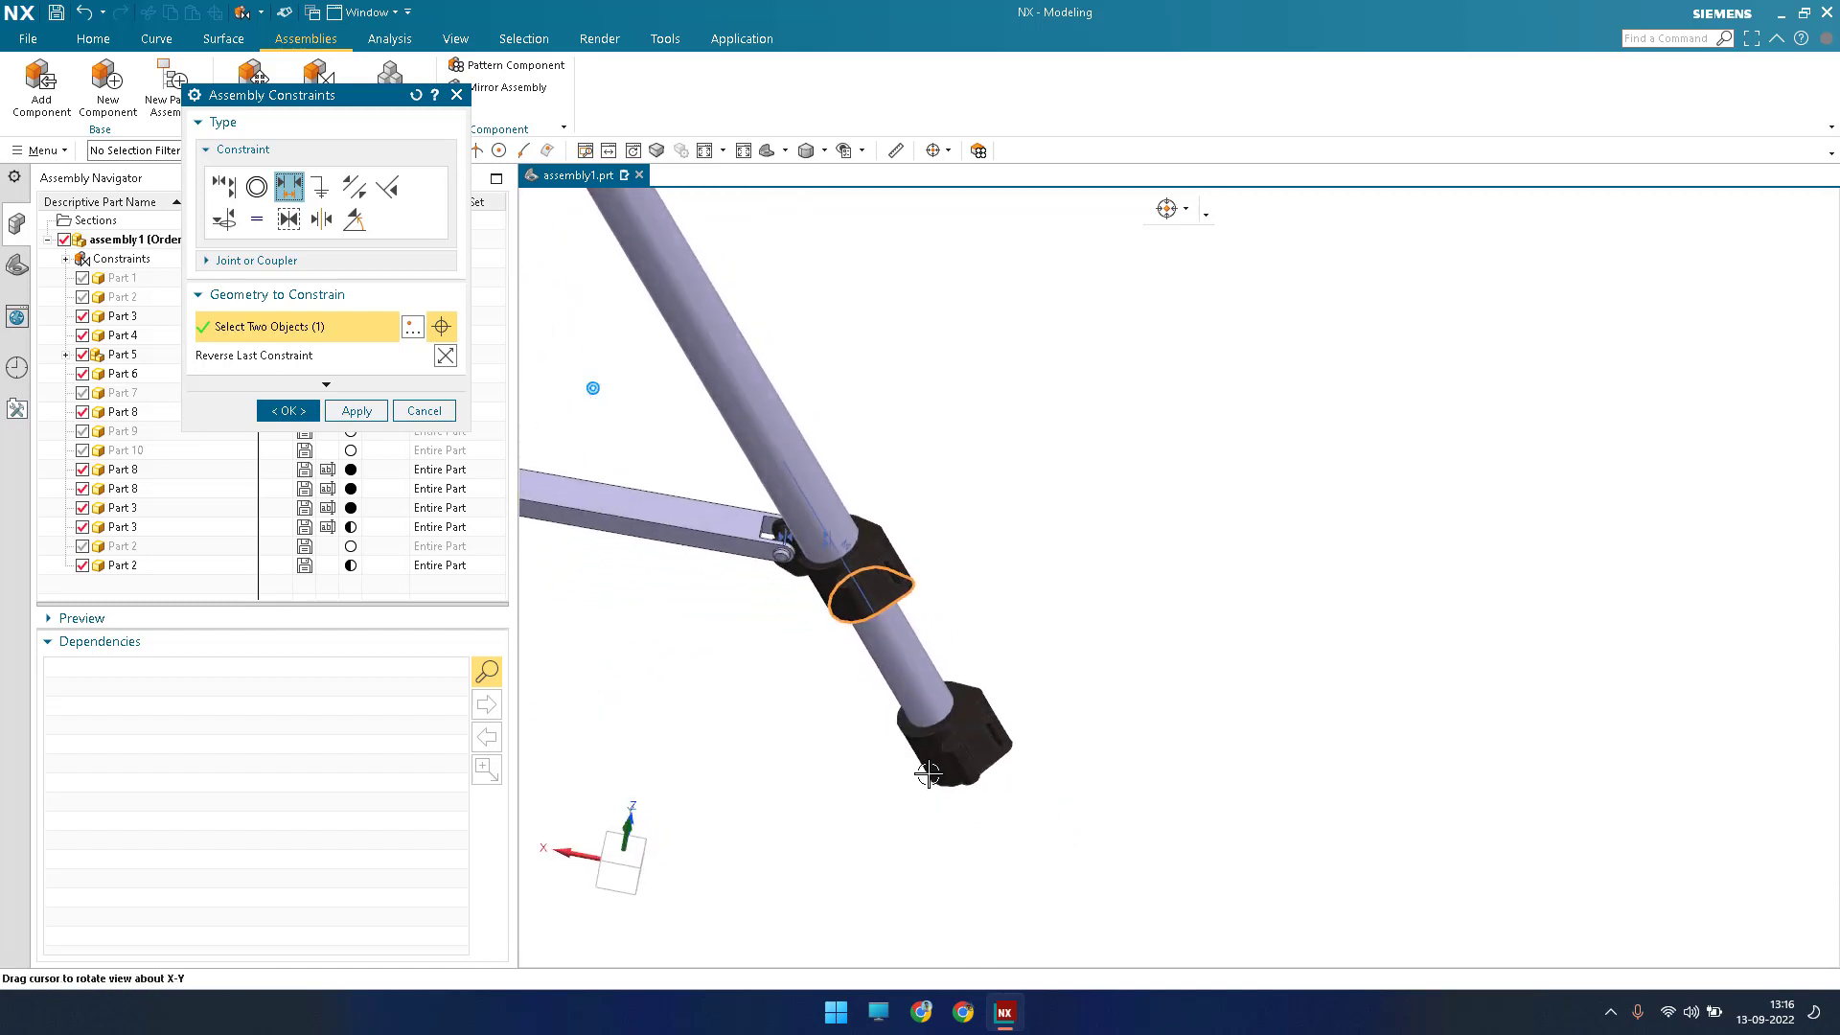
pyautogui.scroll(4, 972, 734)
pyautogui.click(932, 740)
pyautogui.scroll(-5, 928, 773)
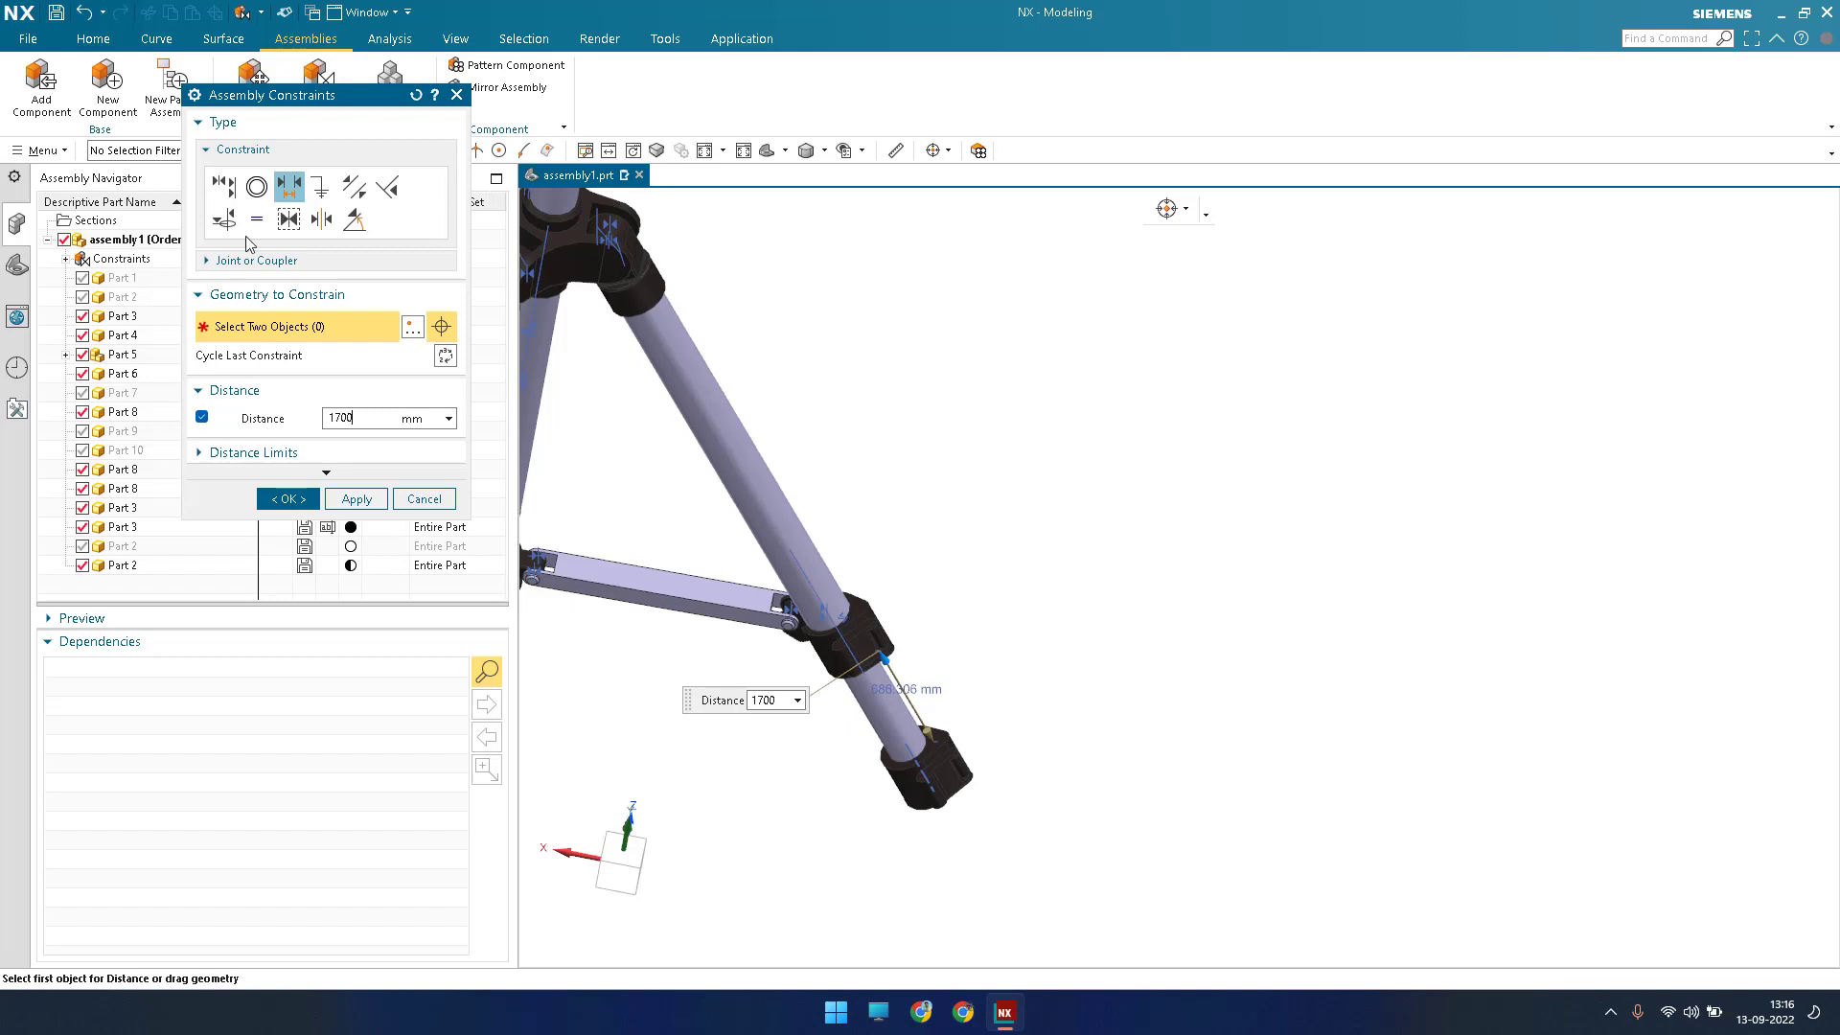
pyautogui.press('Return')
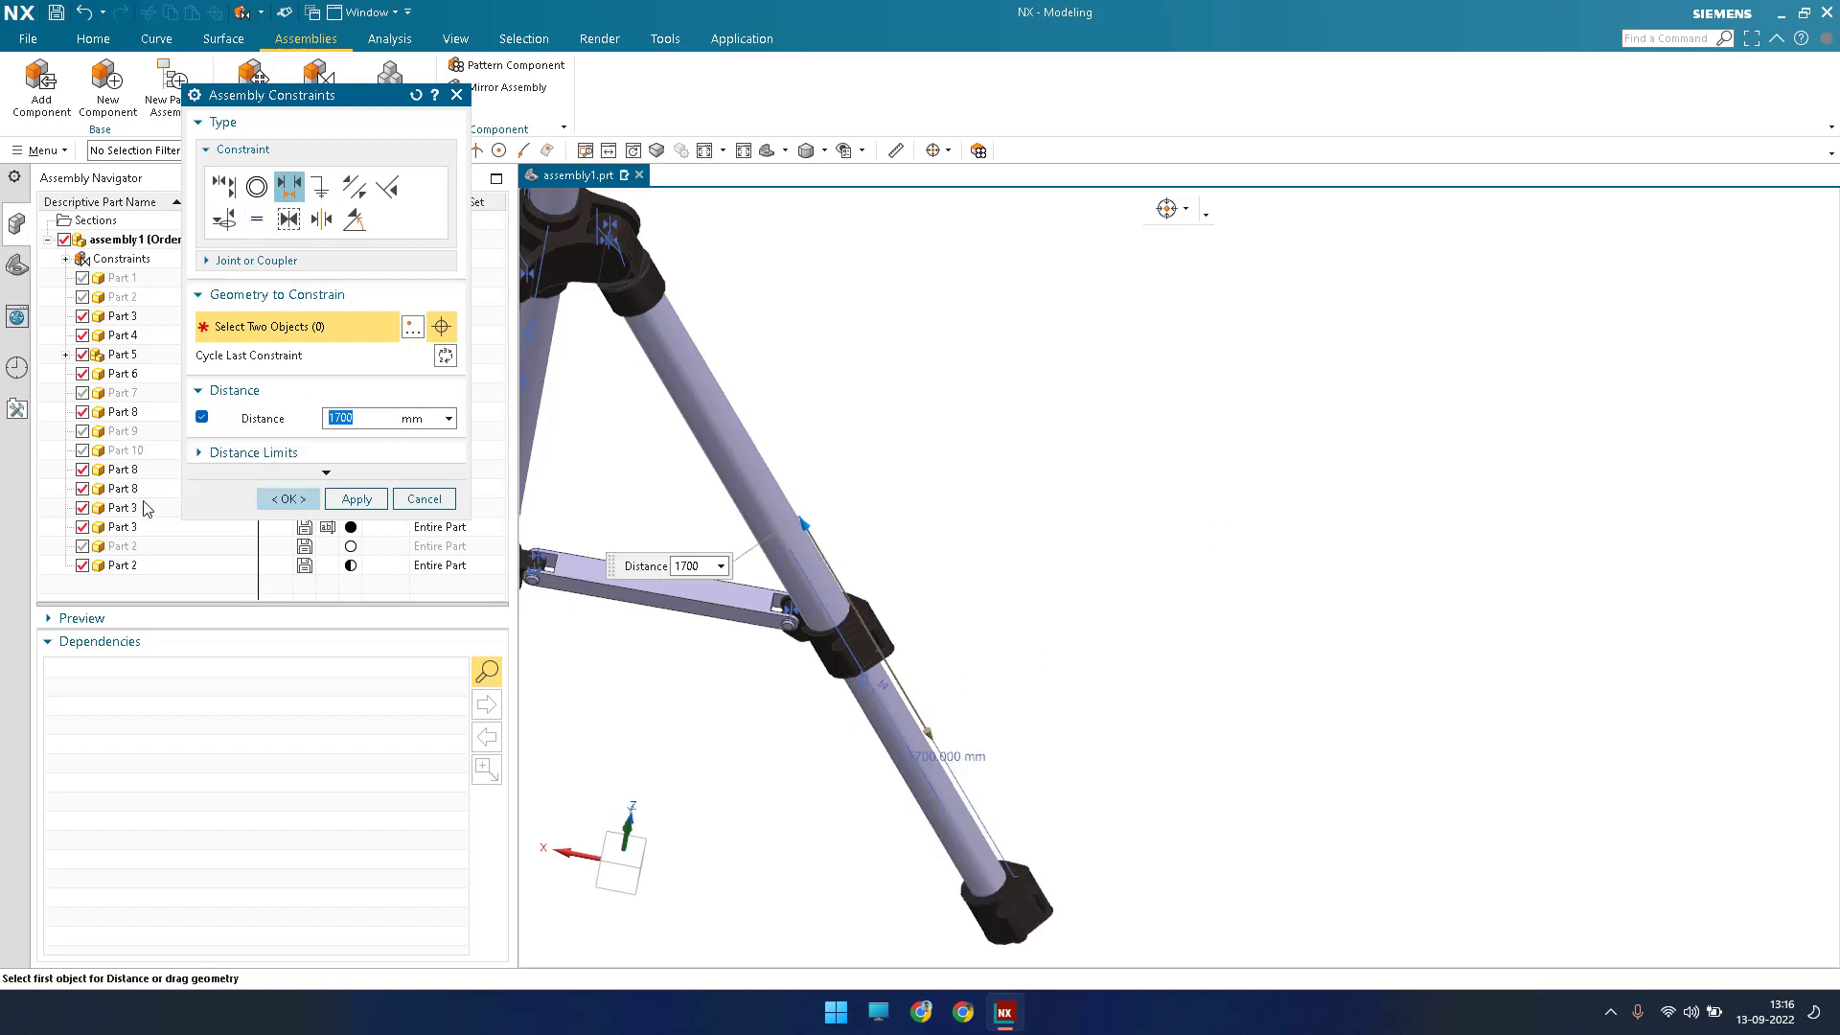
pyautogui.click(288, 499)
# Add an Align/Lock constraint between the Part 2 copy's centerline and the second Part 3 leg.
pyautogui.hotkey('ctrl', 'f')
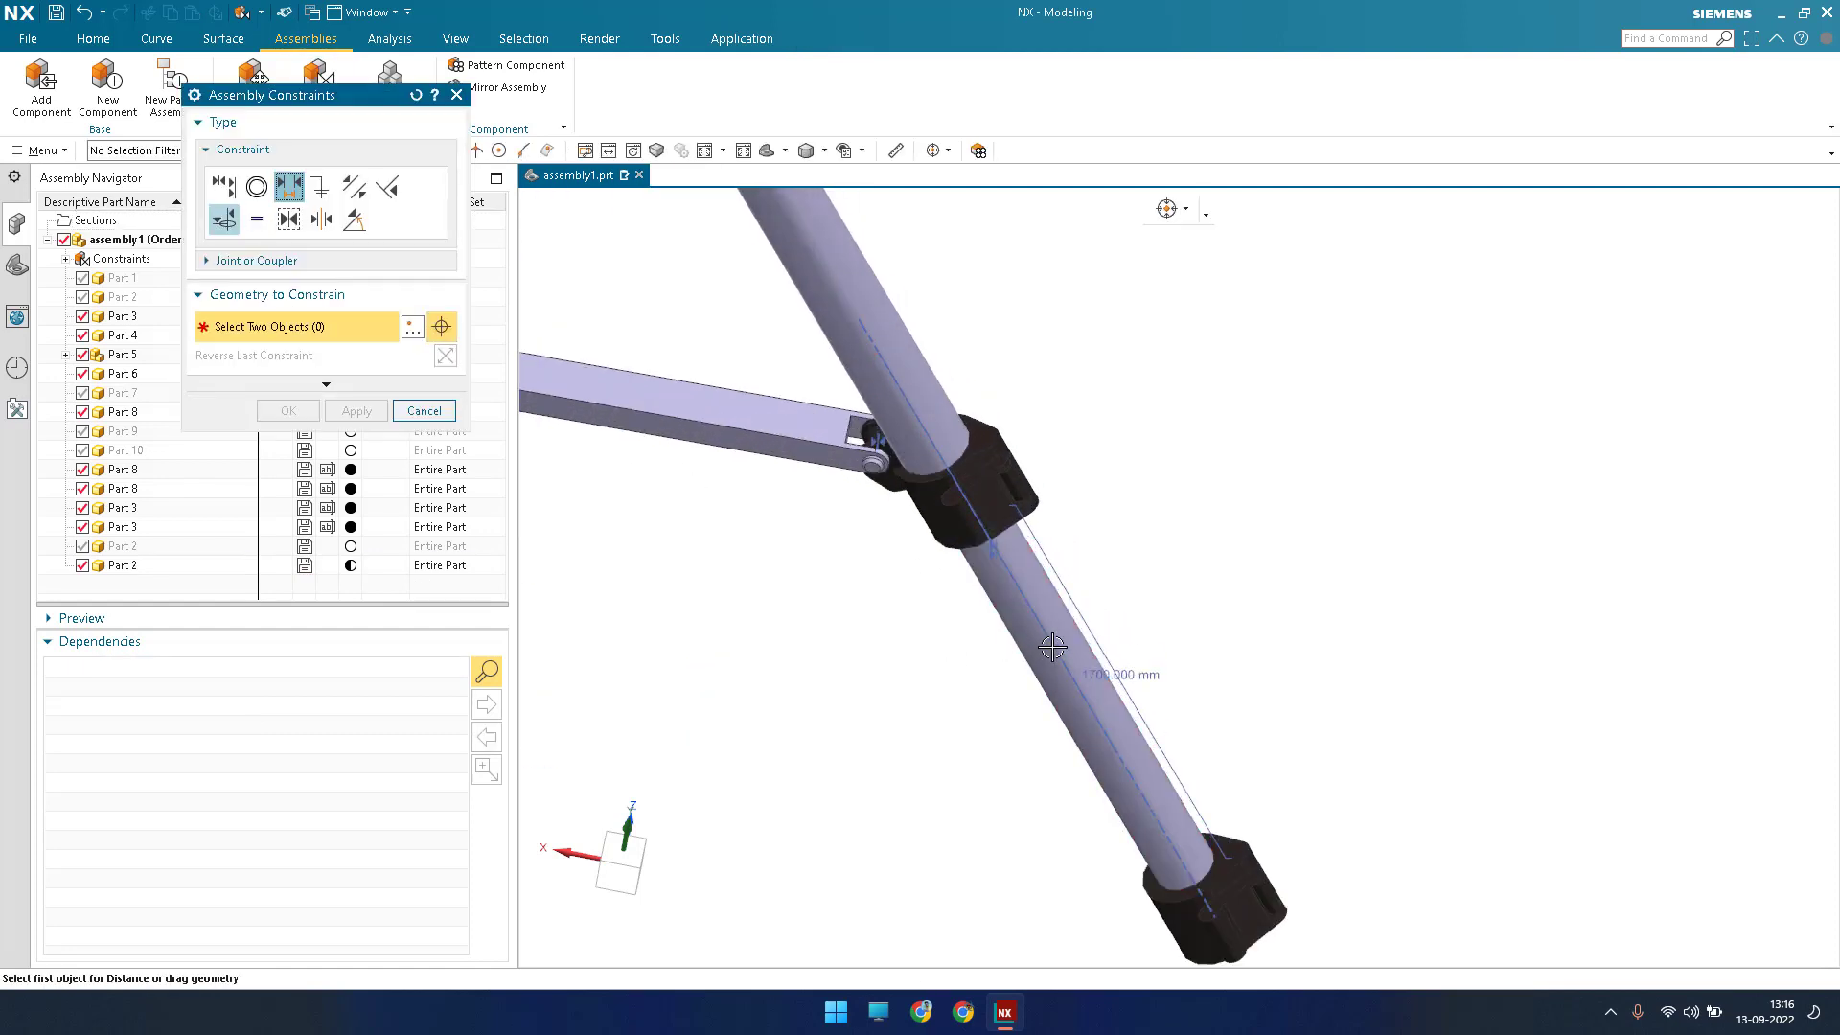
pyautogui.click(834, 258)
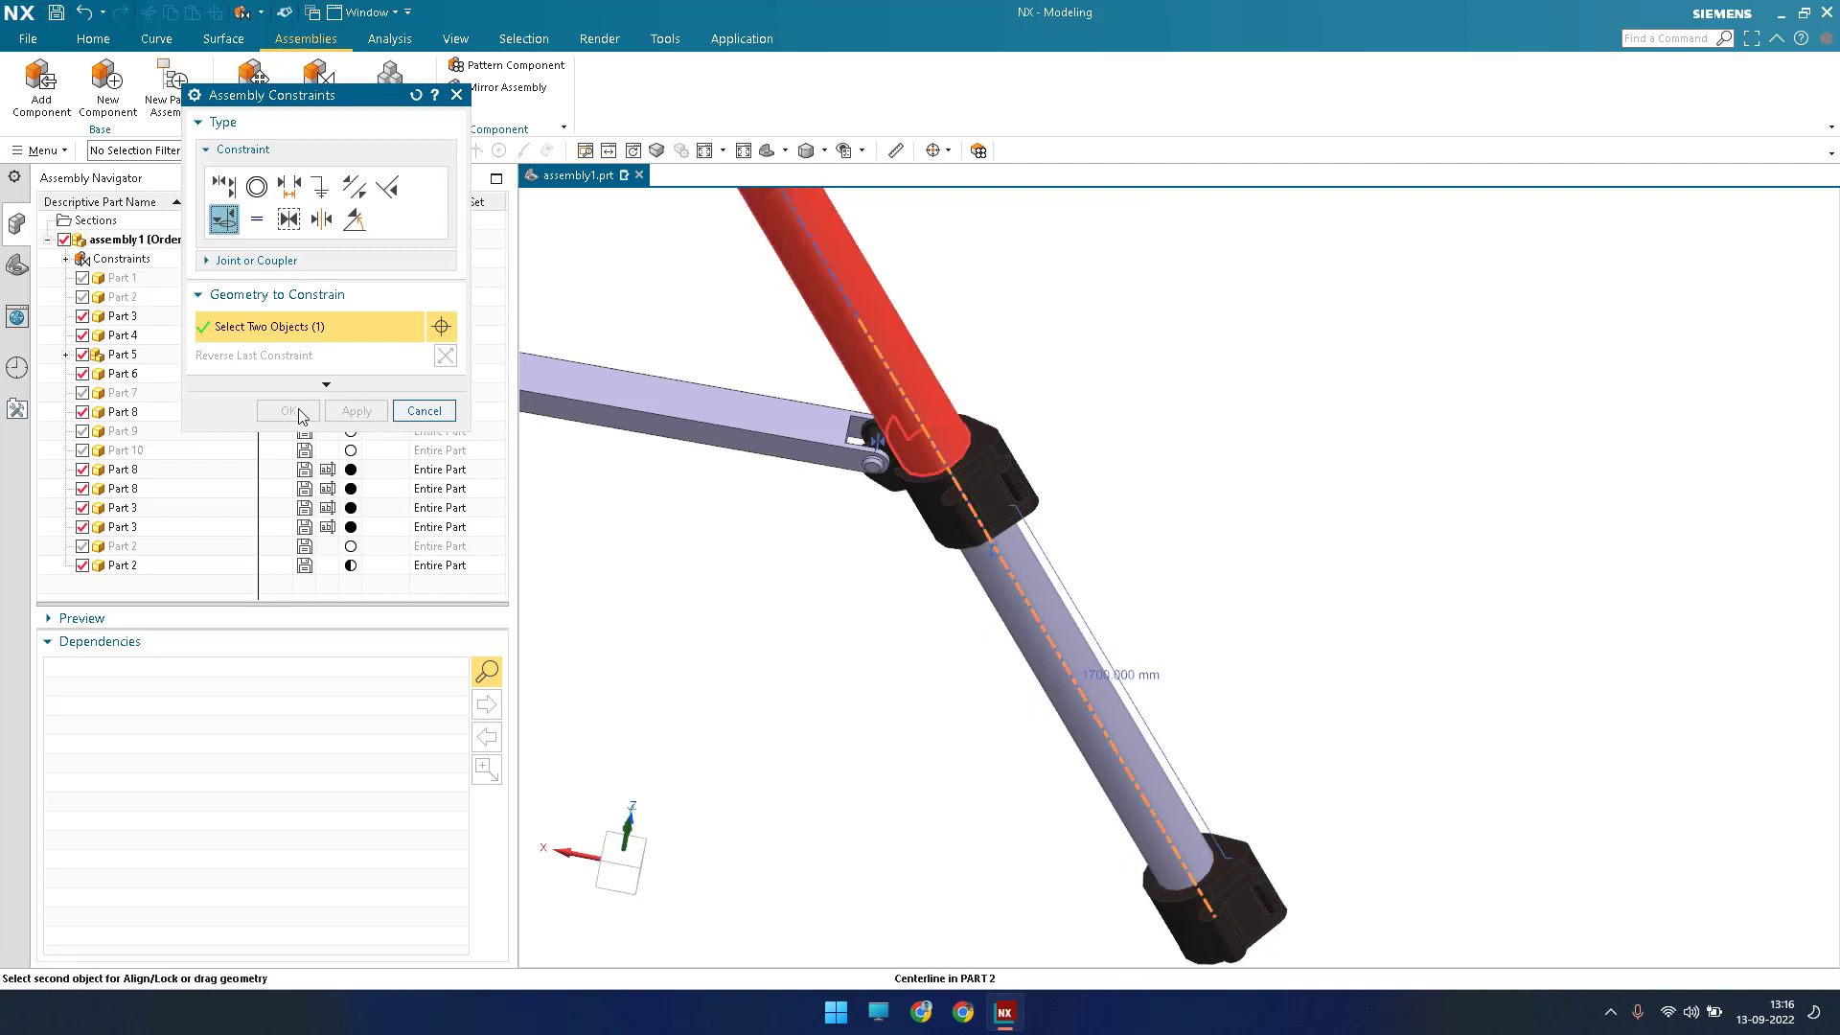
pyautogui.click(299, 565)
pyautogui.press('Return')
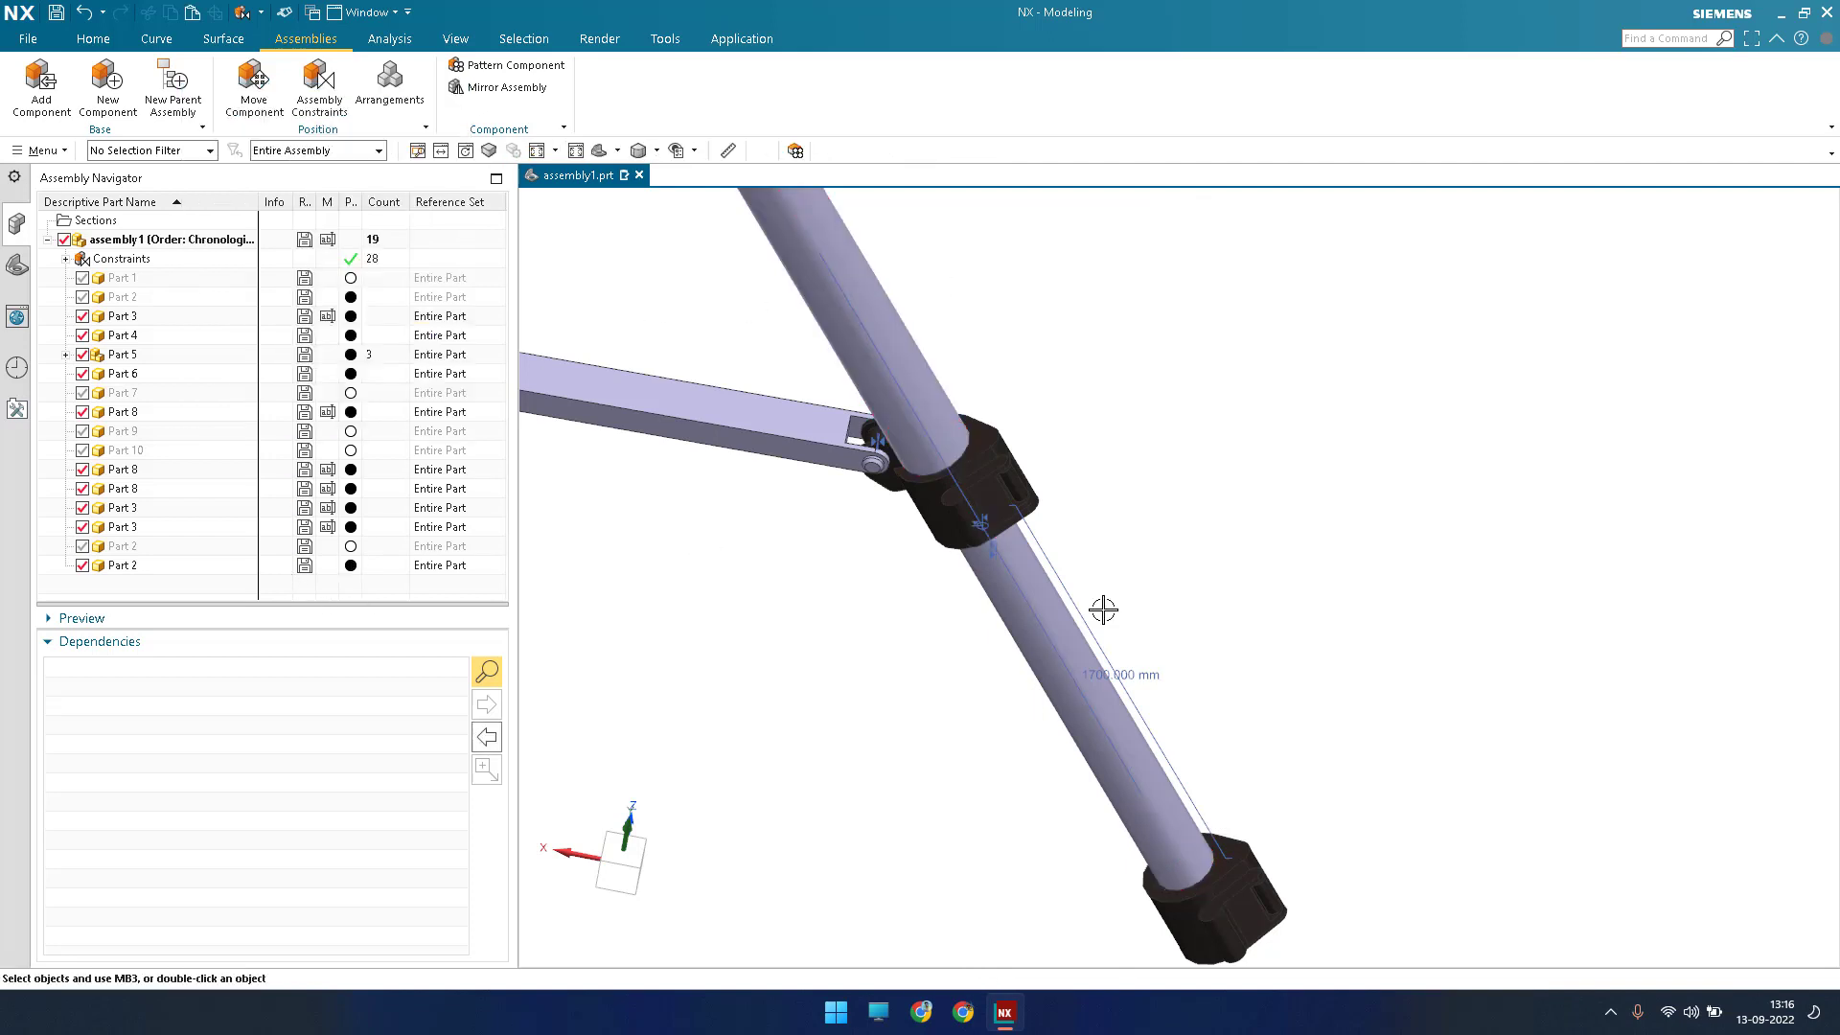
# Show the other hidden Part 2 copy.
pyautogui.click(1095, 628)
pyautogui.scroll(-5, 1037, 582)
pyautogui.moveTo(1036, 584); pyautogui.dragTo(1021, 469, button='middle')
pyautogui.middleClick(122, 548)
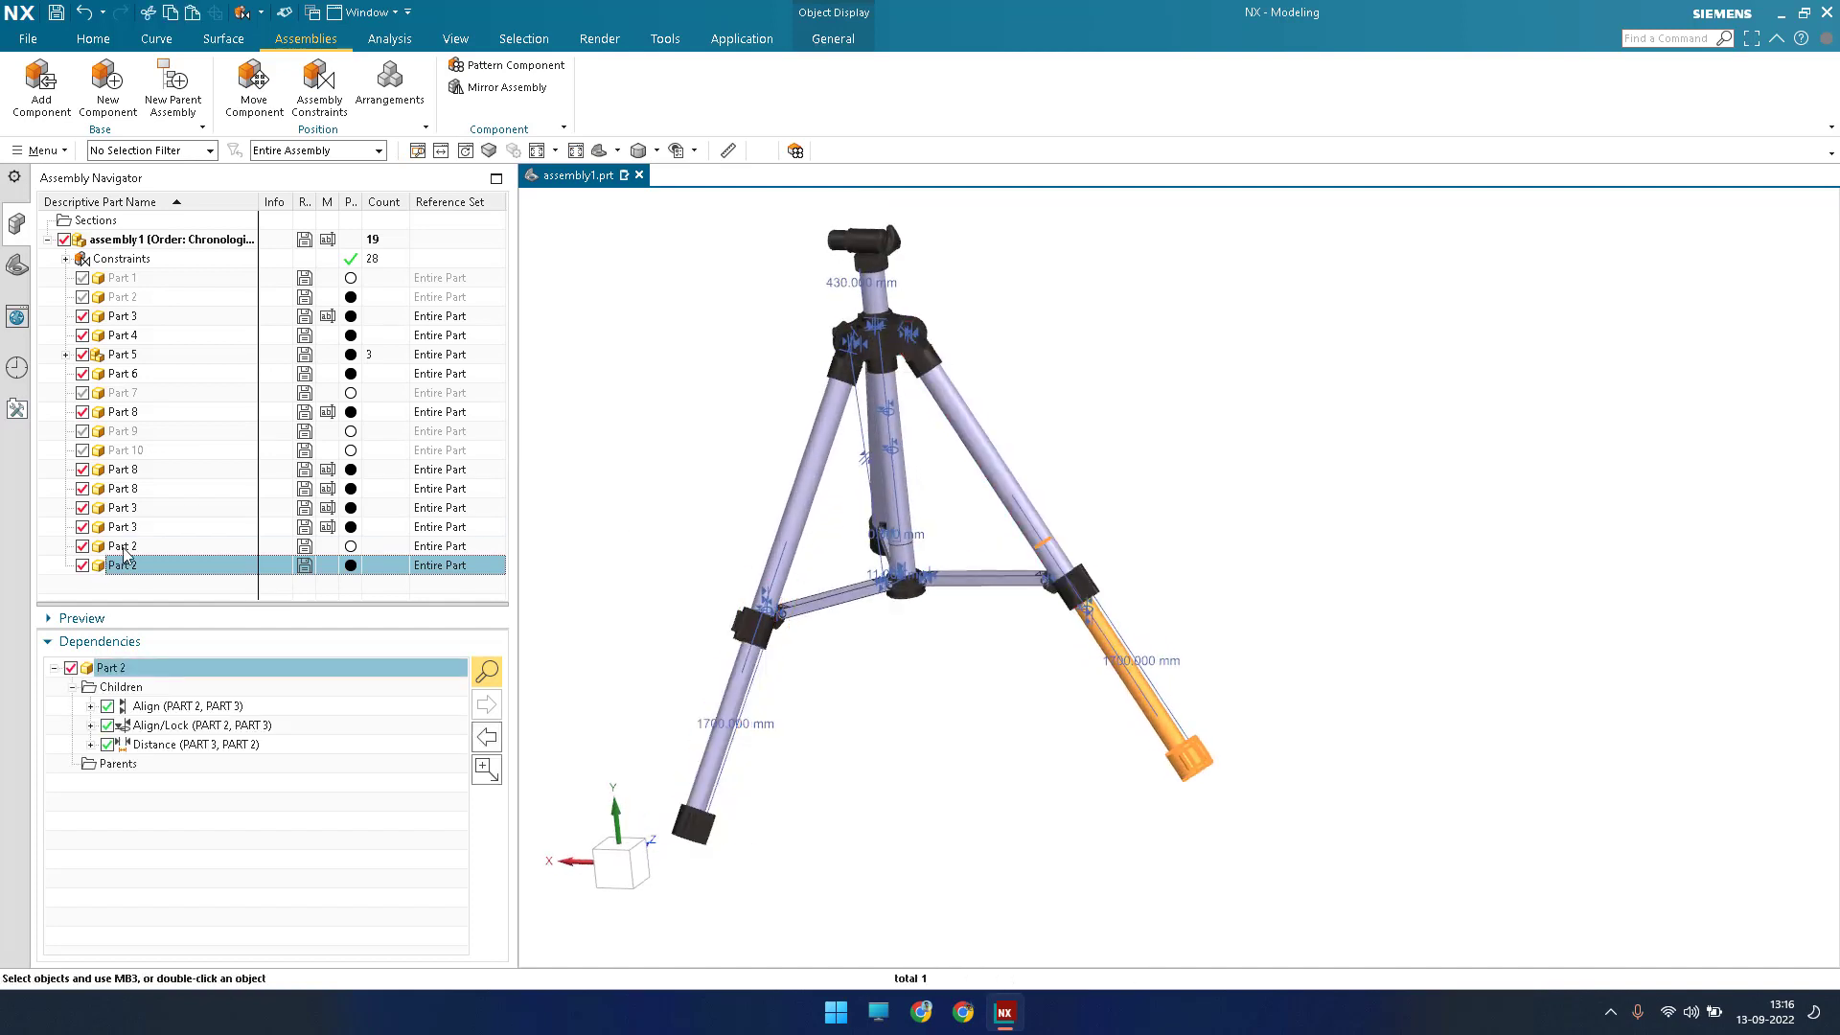
pyautogui.click(123, 546)
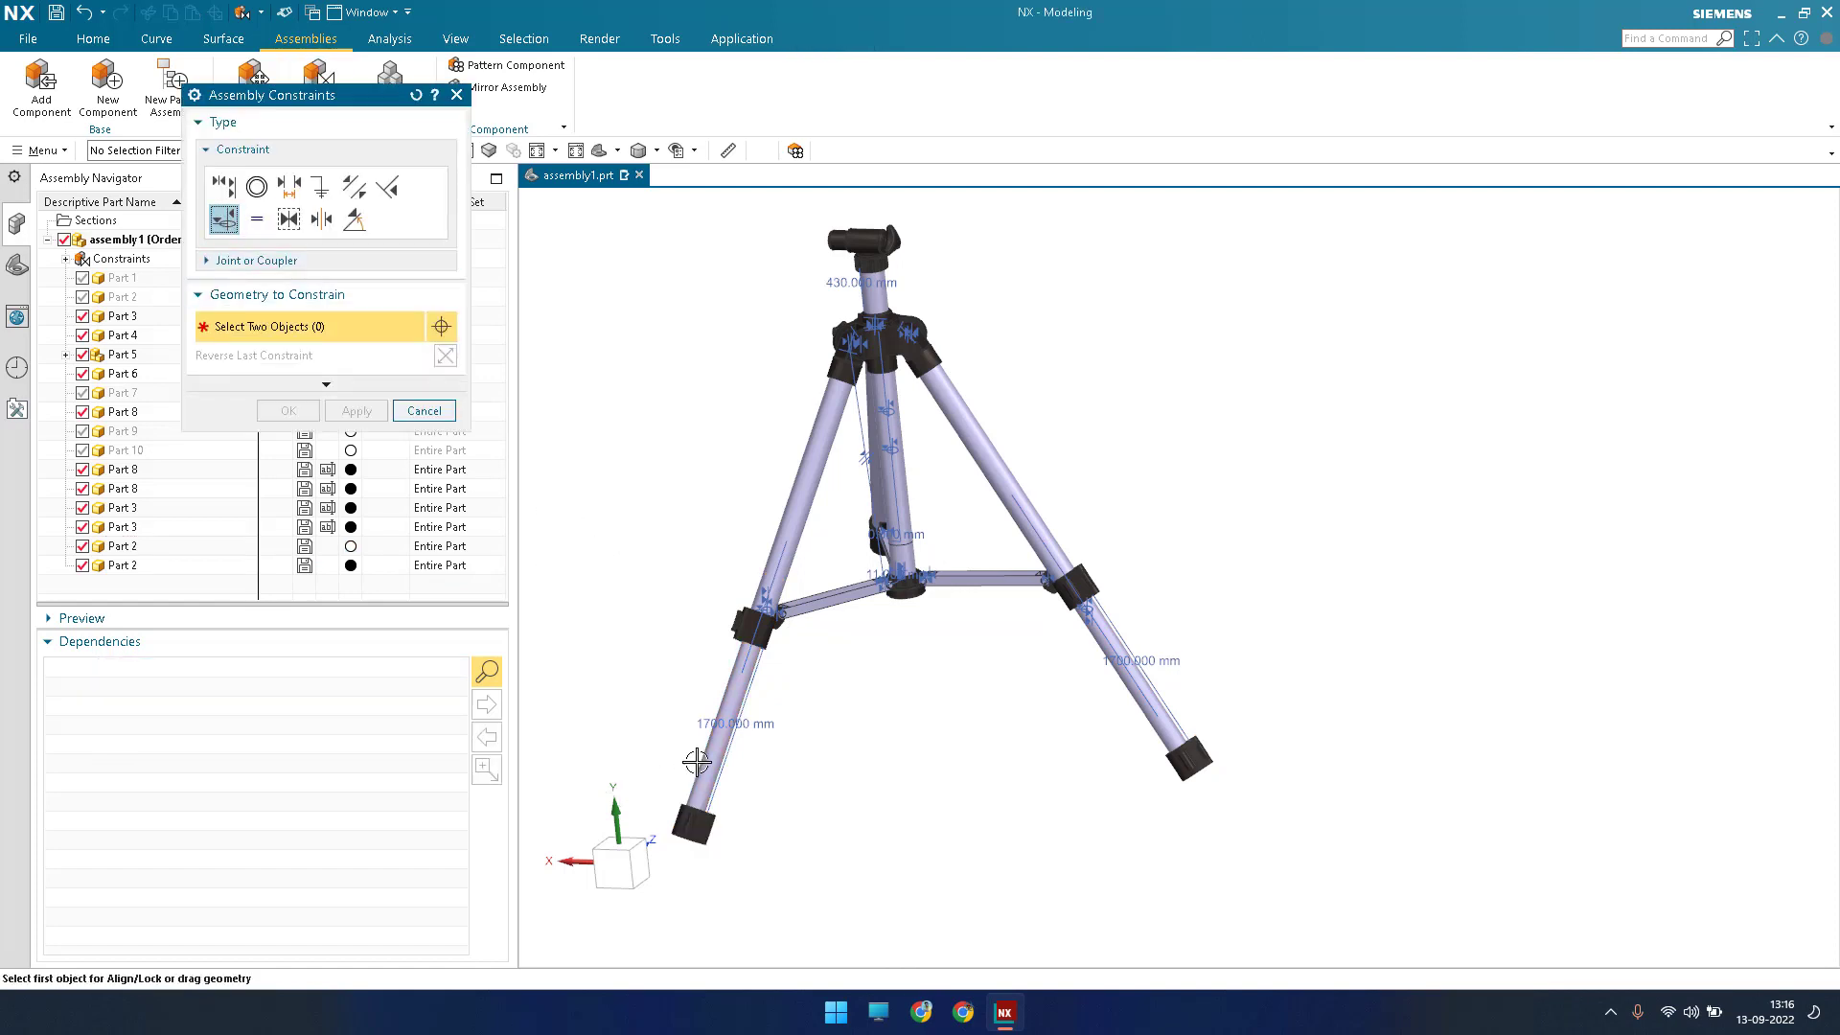
# Add an Align/Lock constraint between the newly shown Part 2 copy's centerline and the remaining Part 3 leg.
pyautogui.scroll(6, 766, 709)
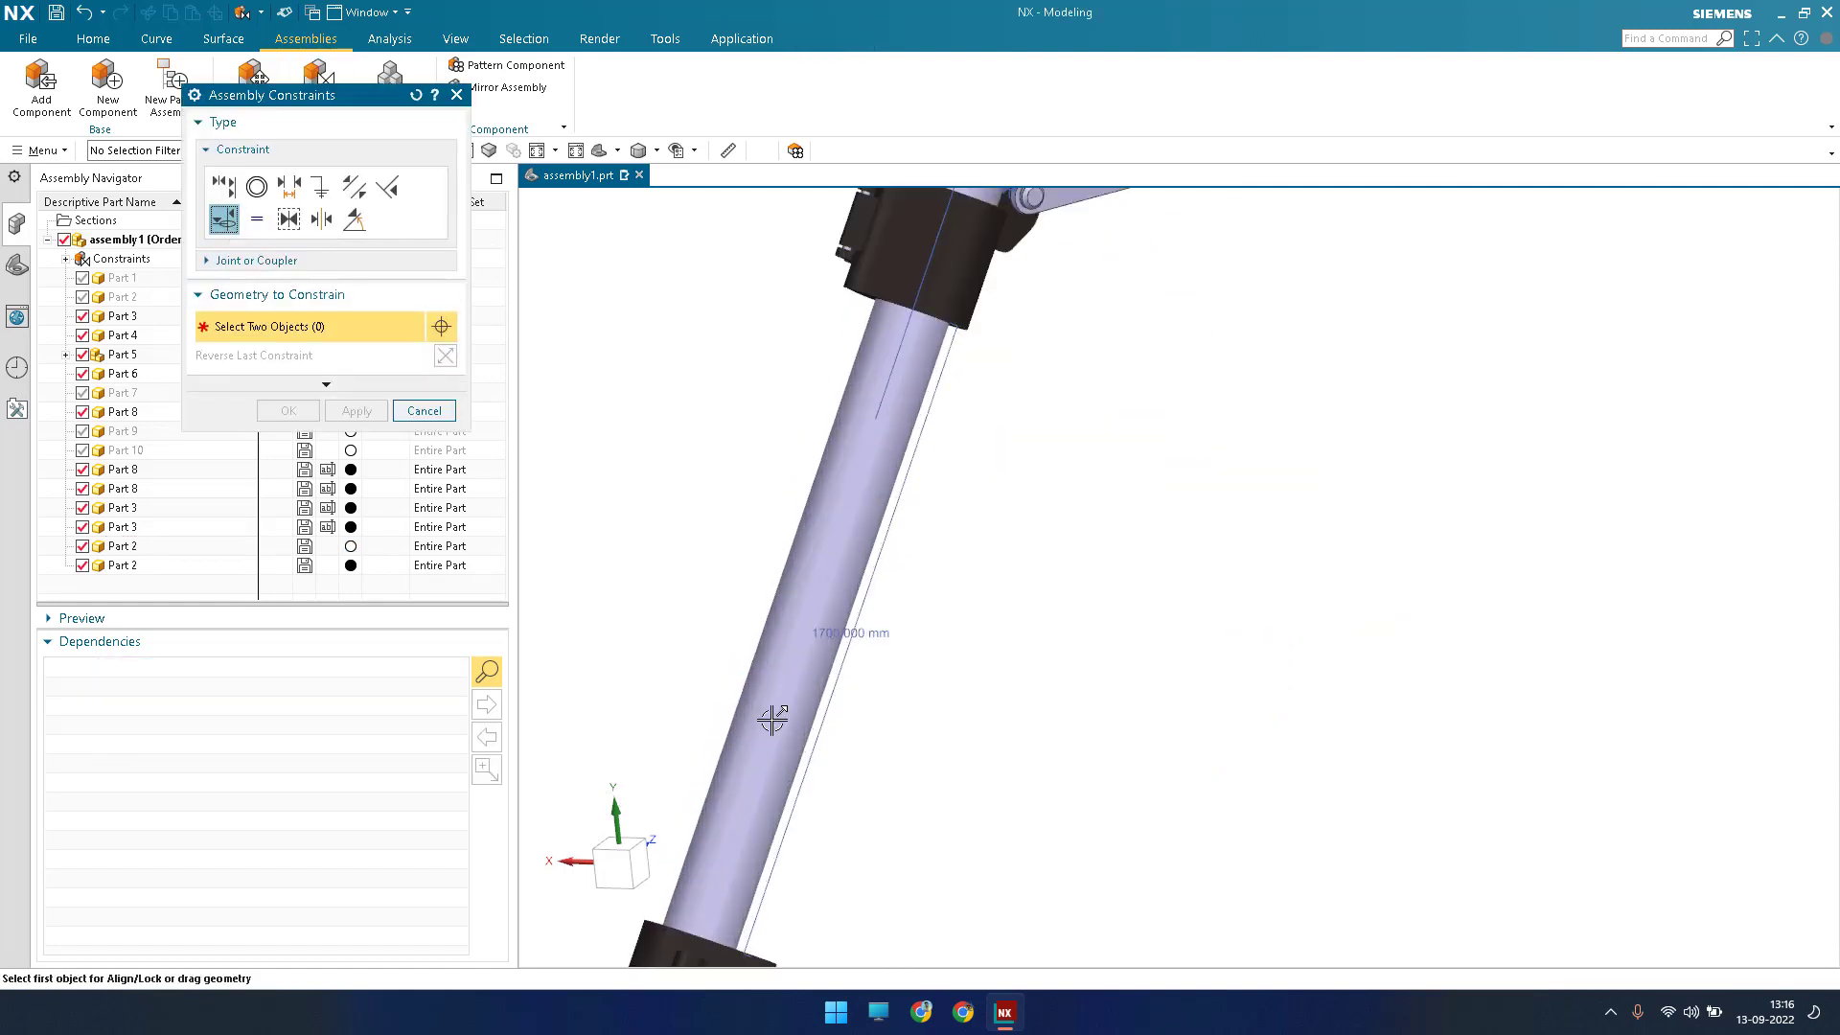
pyautogui.click(767, 758)
pyautogui.scroll(-6, 875, 727)
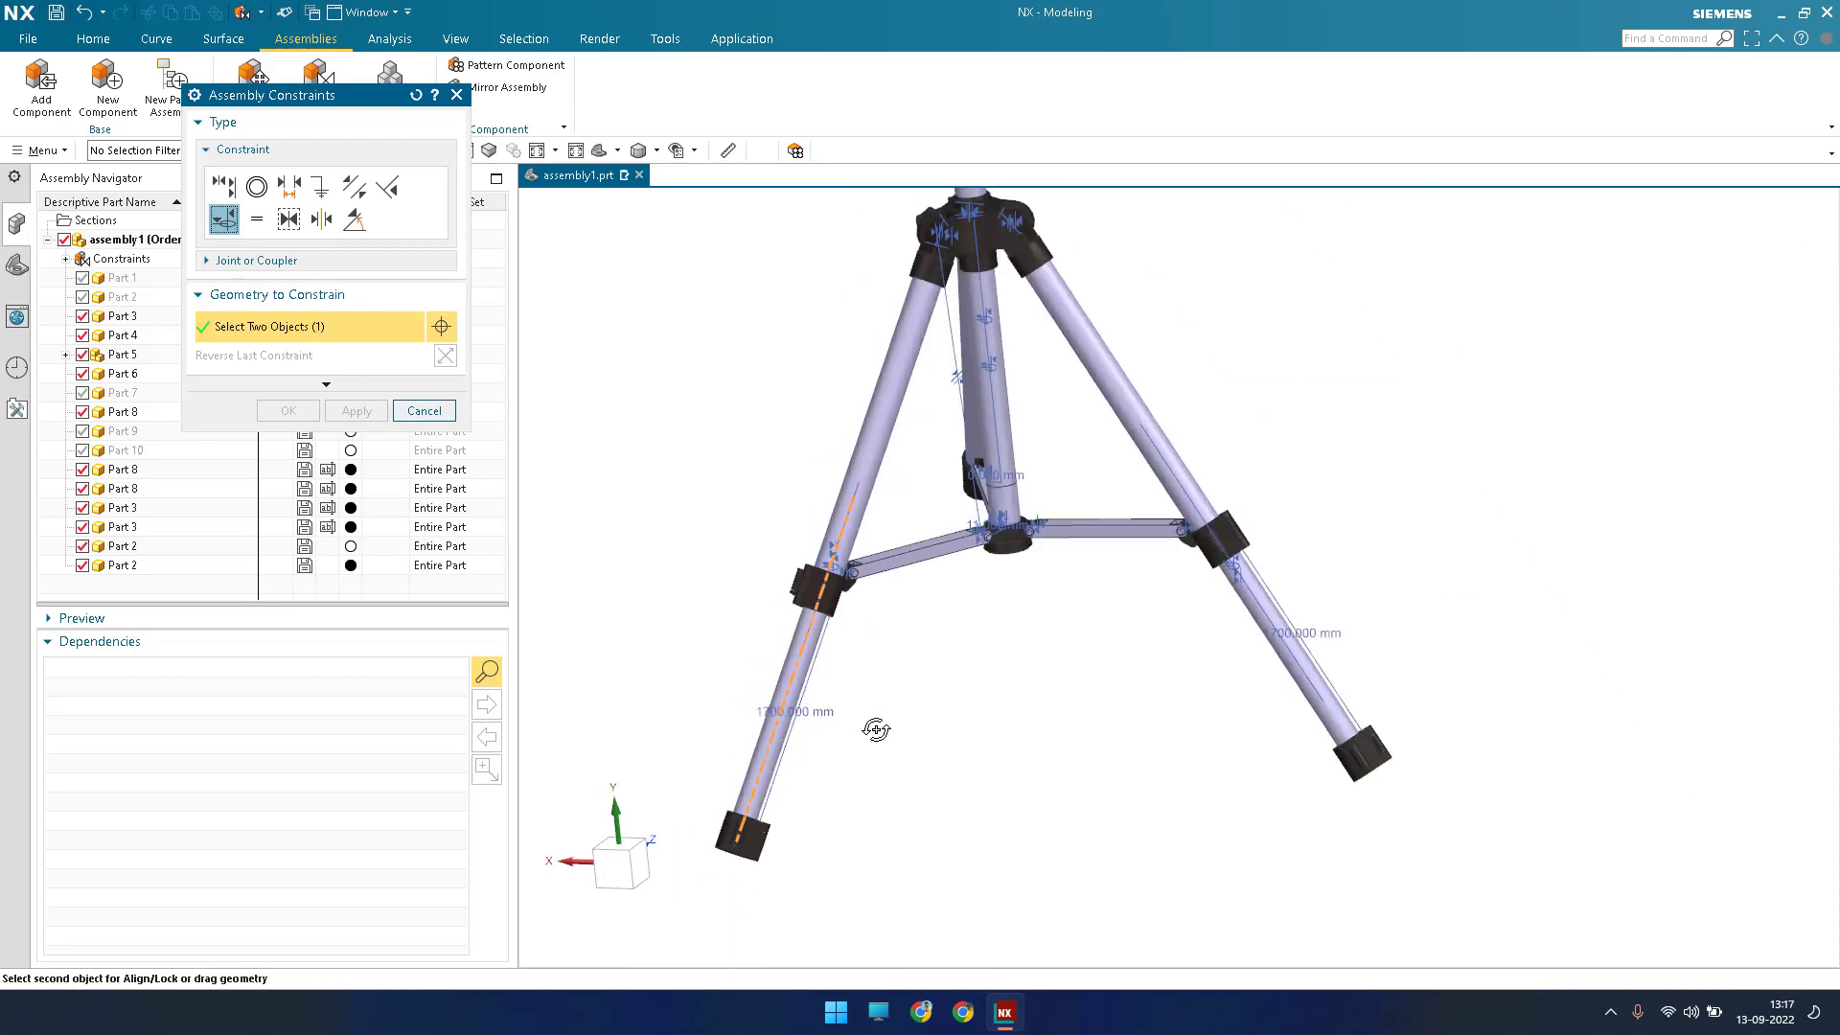
pyautogui.moveTo(789, 559); pyautogui.dragTo(771, 584, button='middle')
pyautogui.scroll(6, 771, 585)
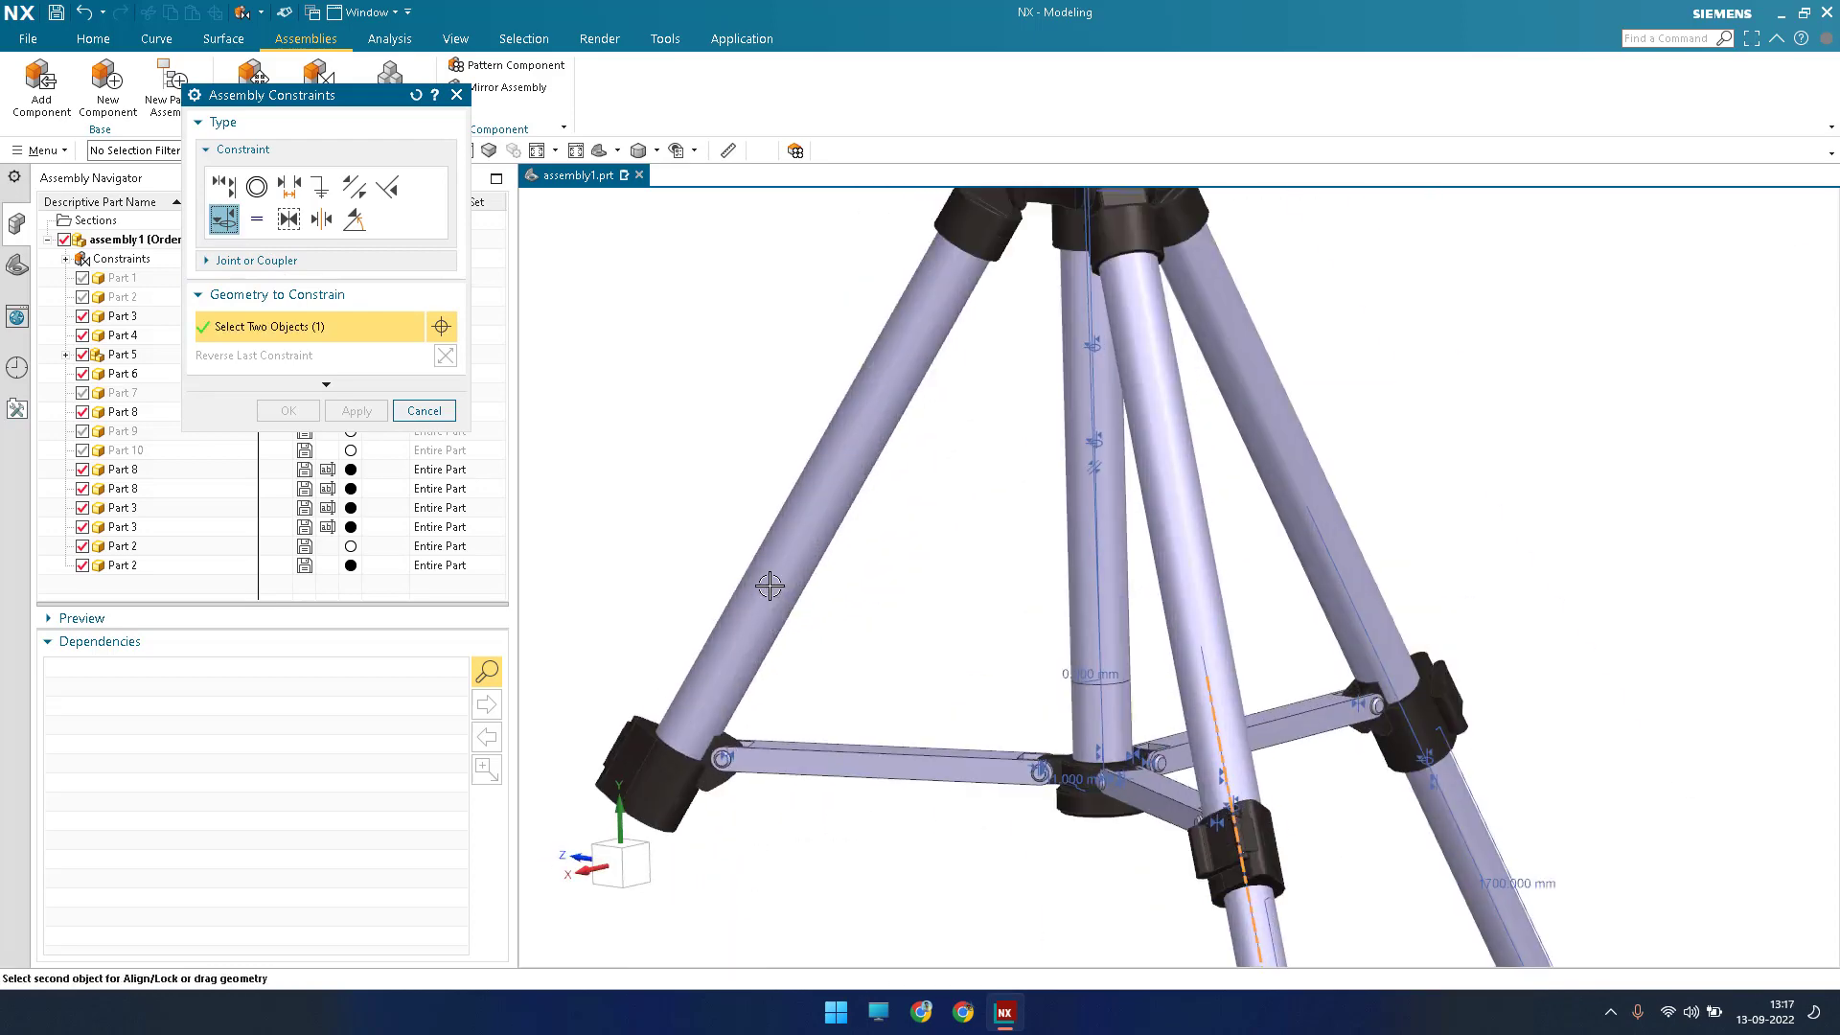
pyautogui.click(683, 732)
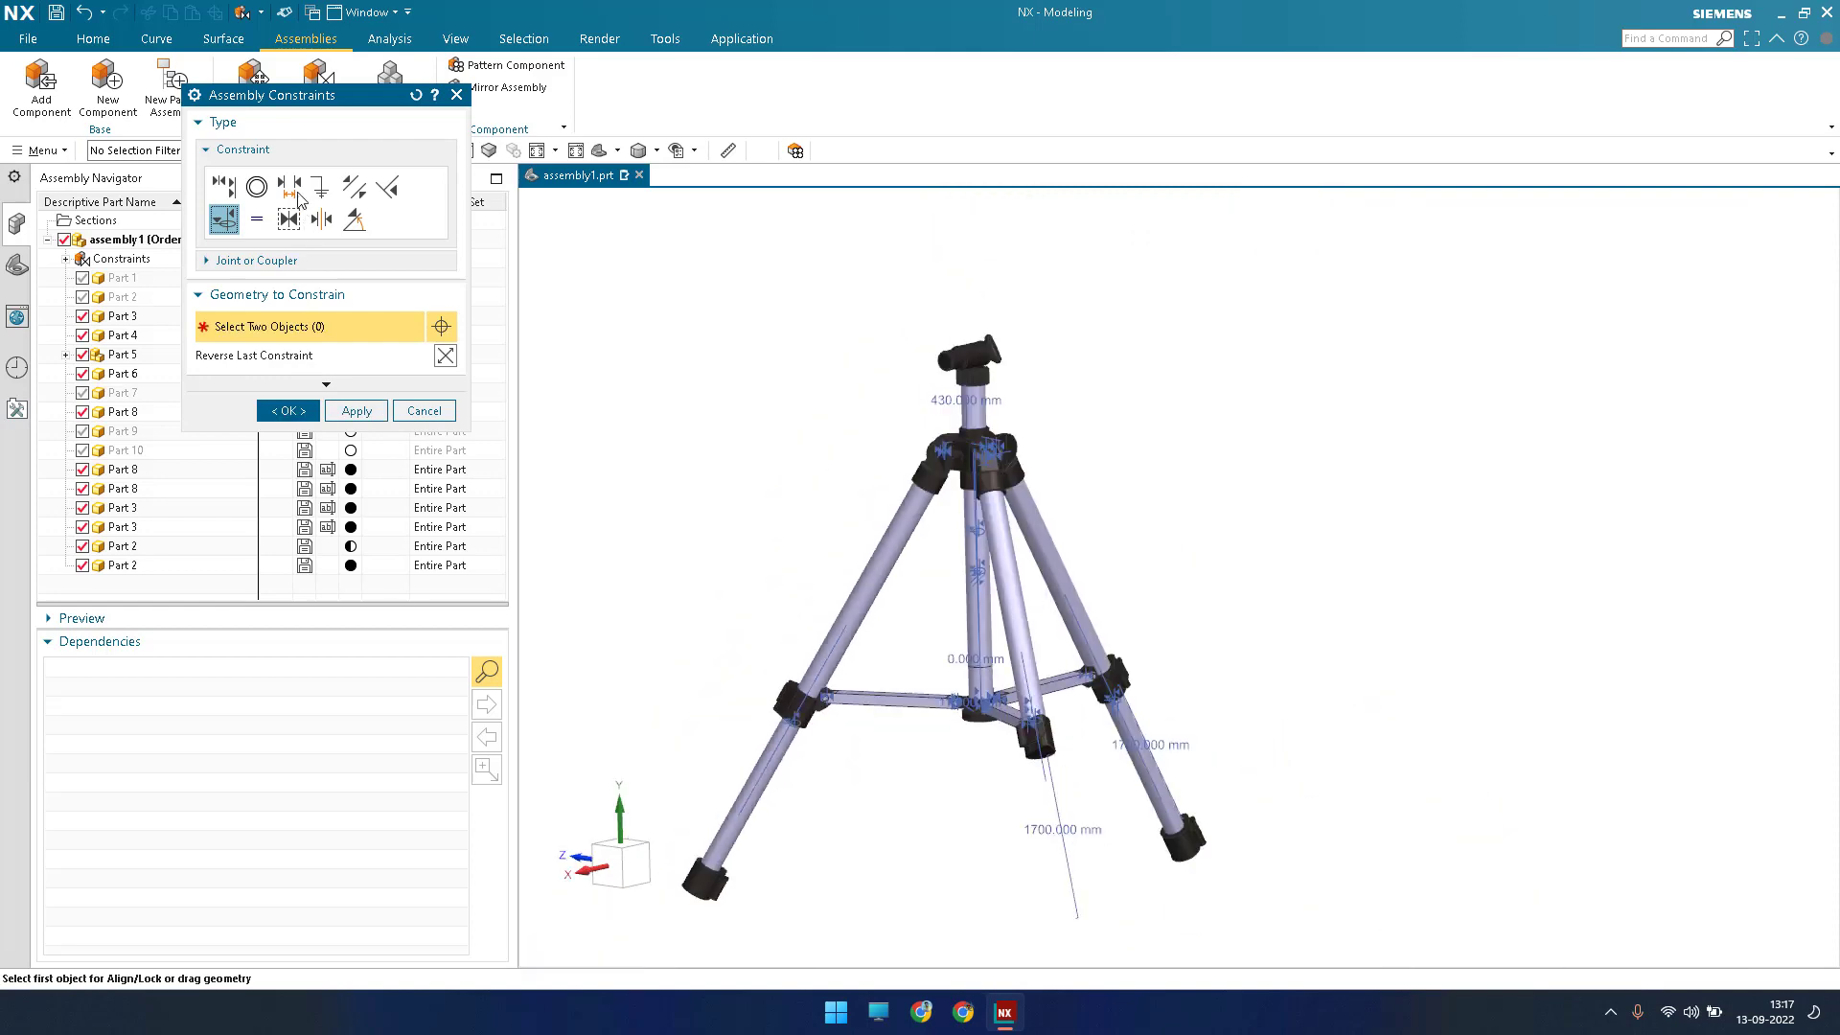
# Add a 1700 mm Distance constraint between the third leg's Part 3 clamp end and its Part 2 copy's end collar.
pyautogui.click(288, 187)
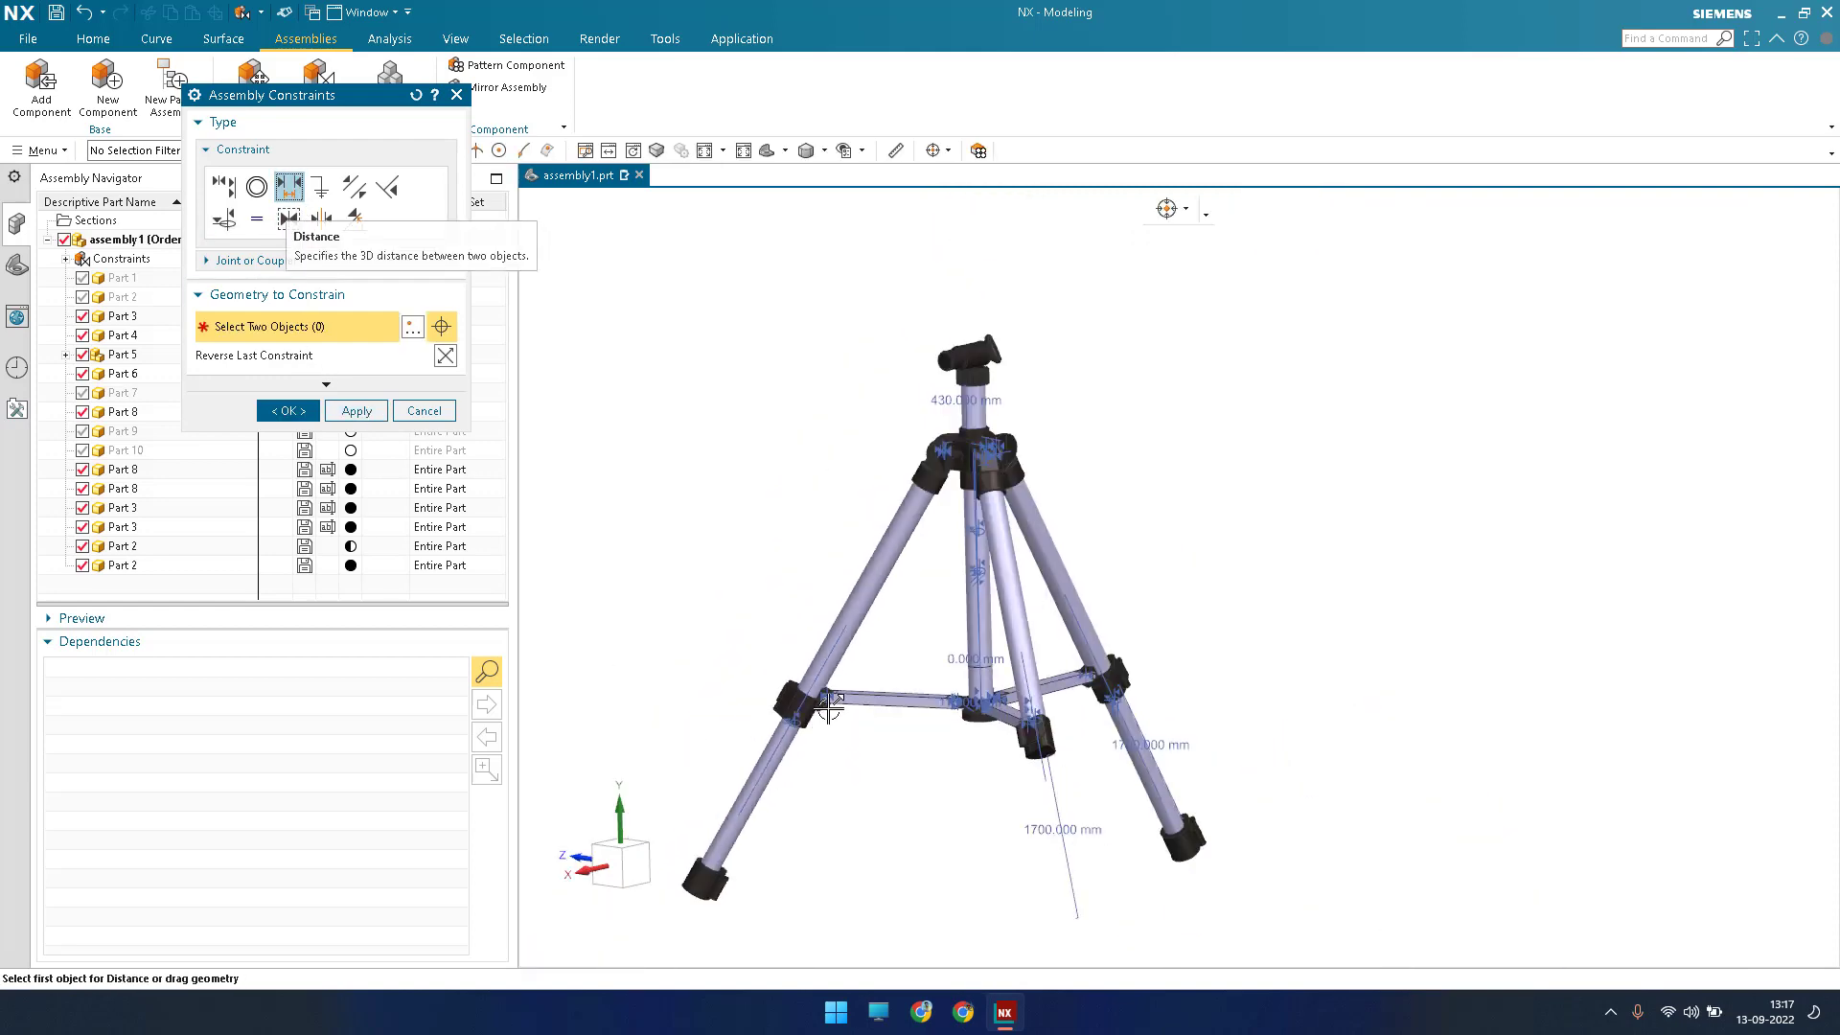
pyautogui.scroll(2, 842, 637)
pyautogui.scroll(3, 767, 671)
pyautogui.scroll(4, 780, 624)
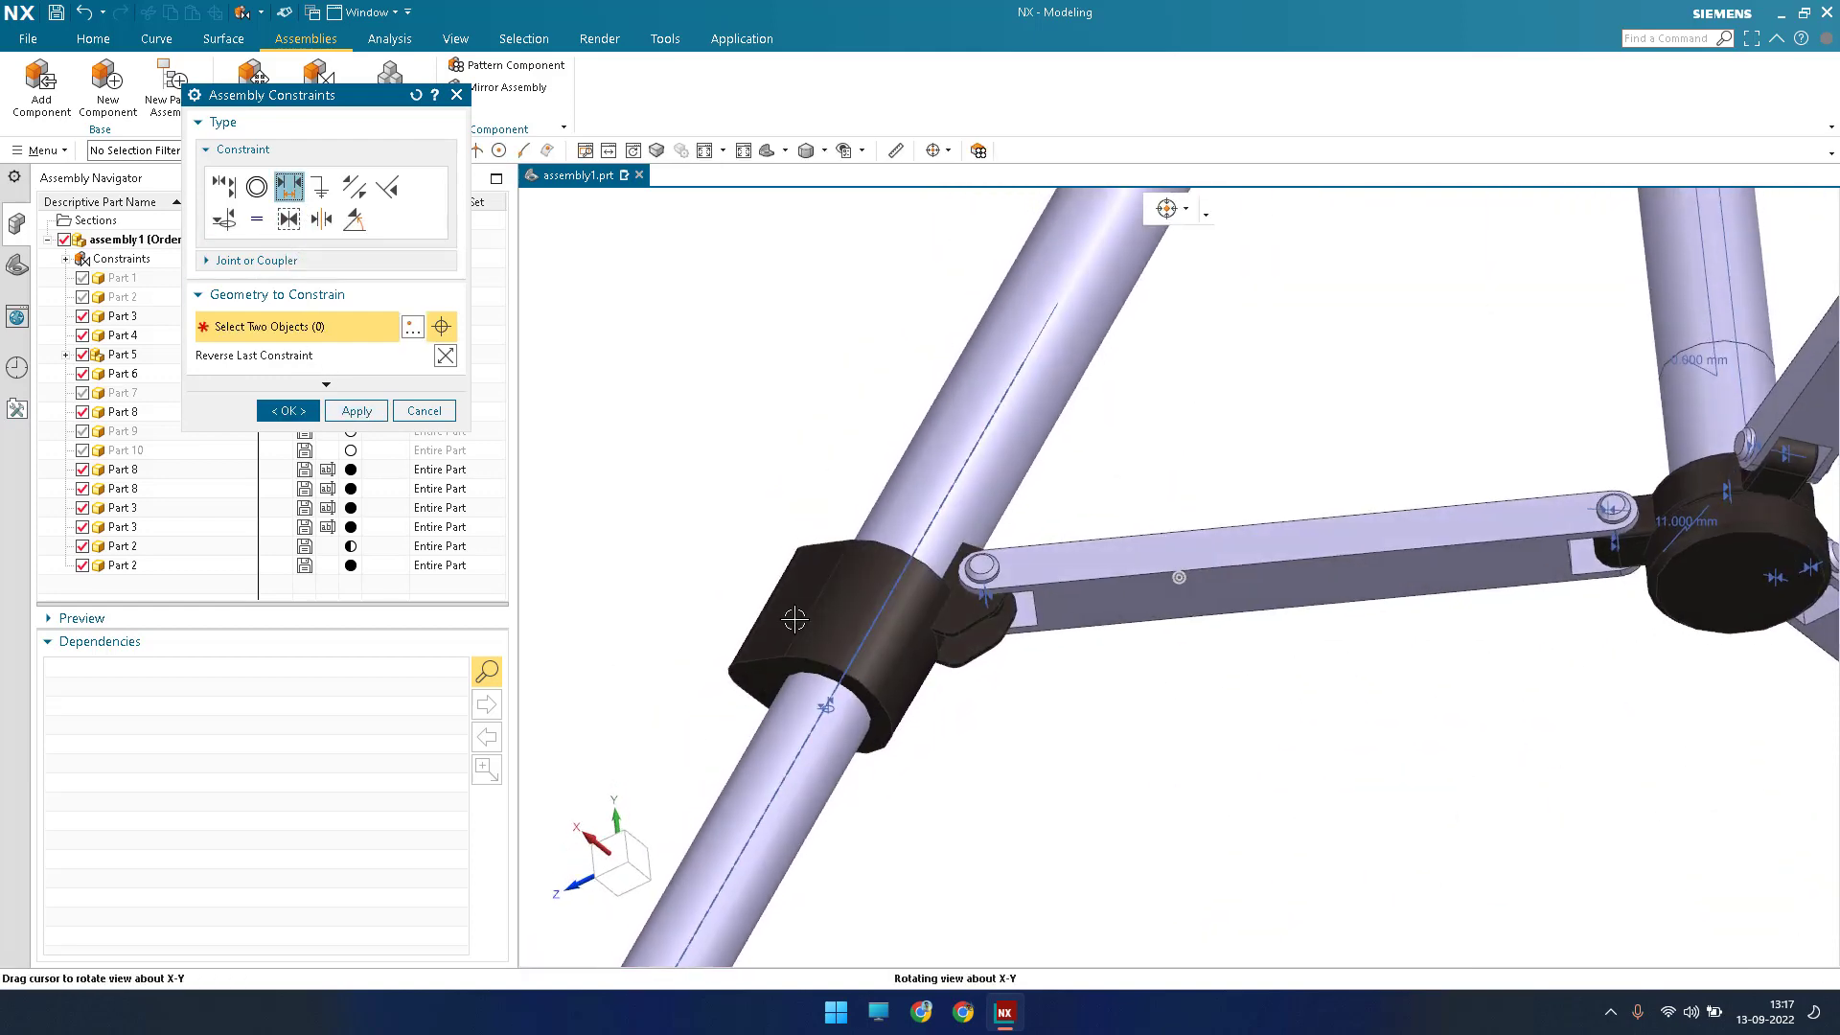
pyautogui.click(769, 657)
pyautogui.scroll(-6, 751, 681)
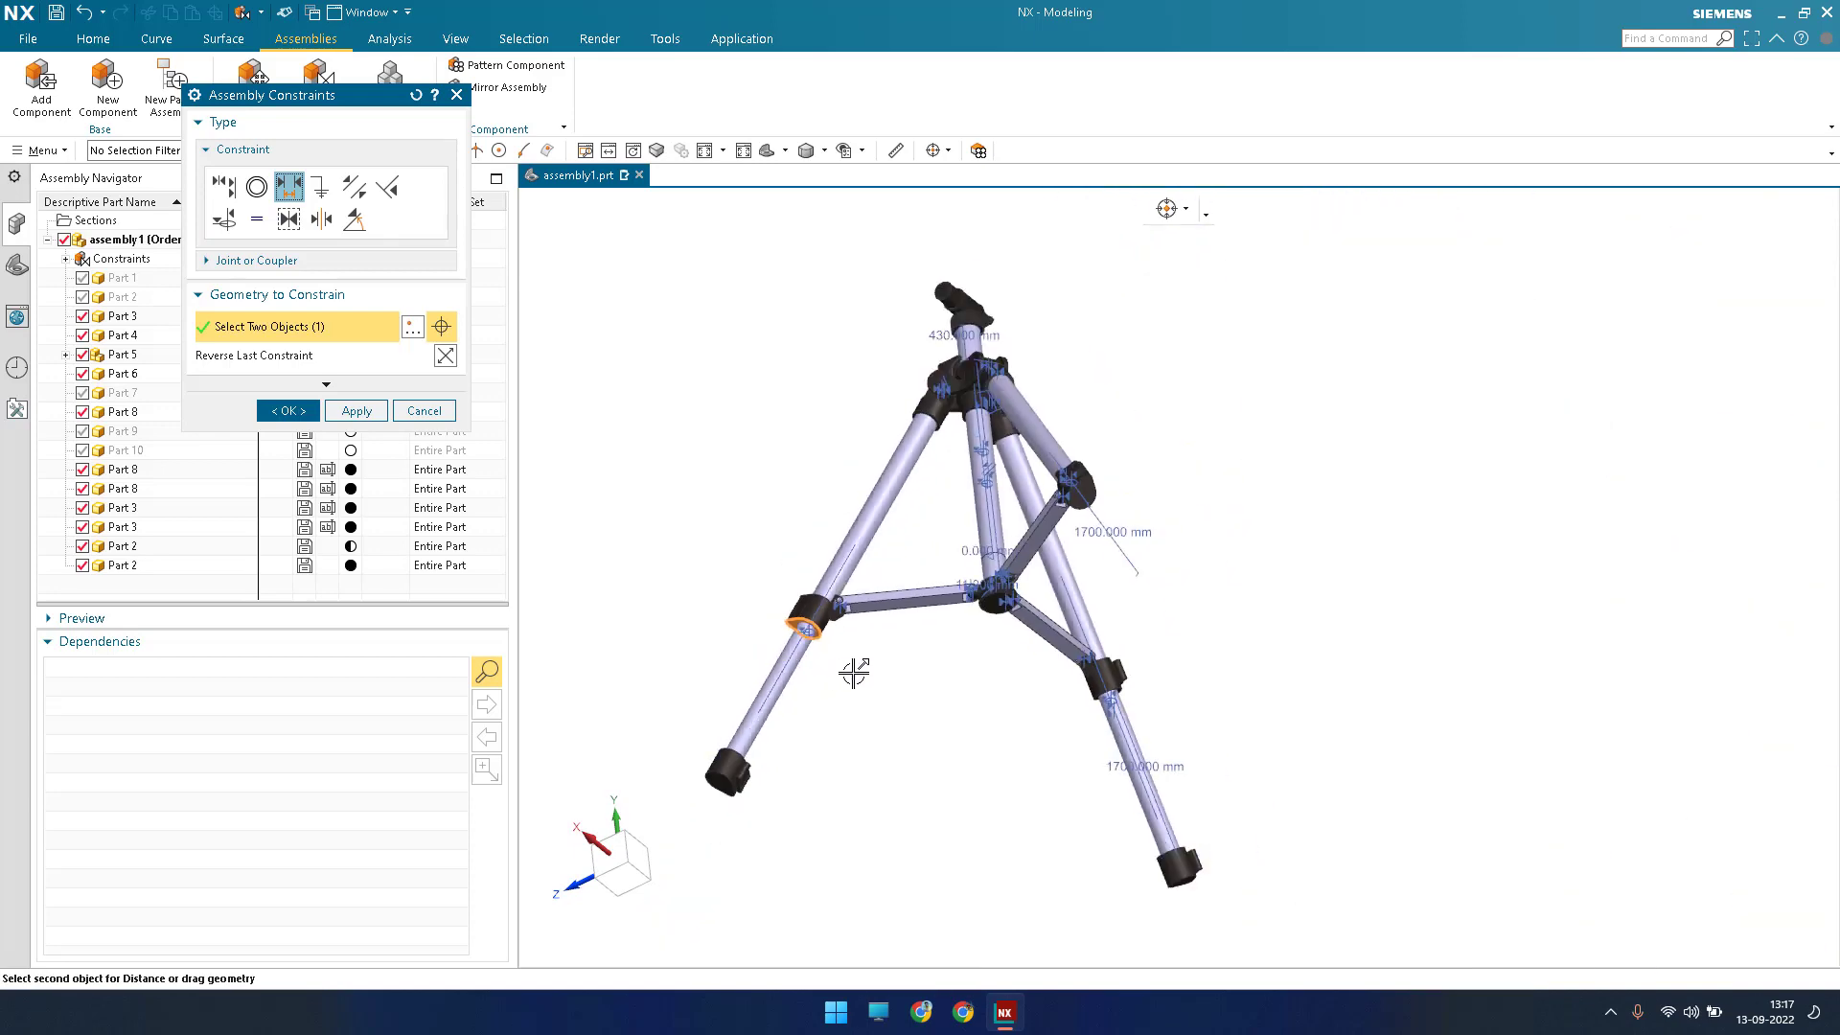
pyautogui.moveTo(854, 670); pyautogui.dragTo(899, 677, button='middle')
pyautogui.scroll(8, 744, 679)
pyautogui.click(648, 605)
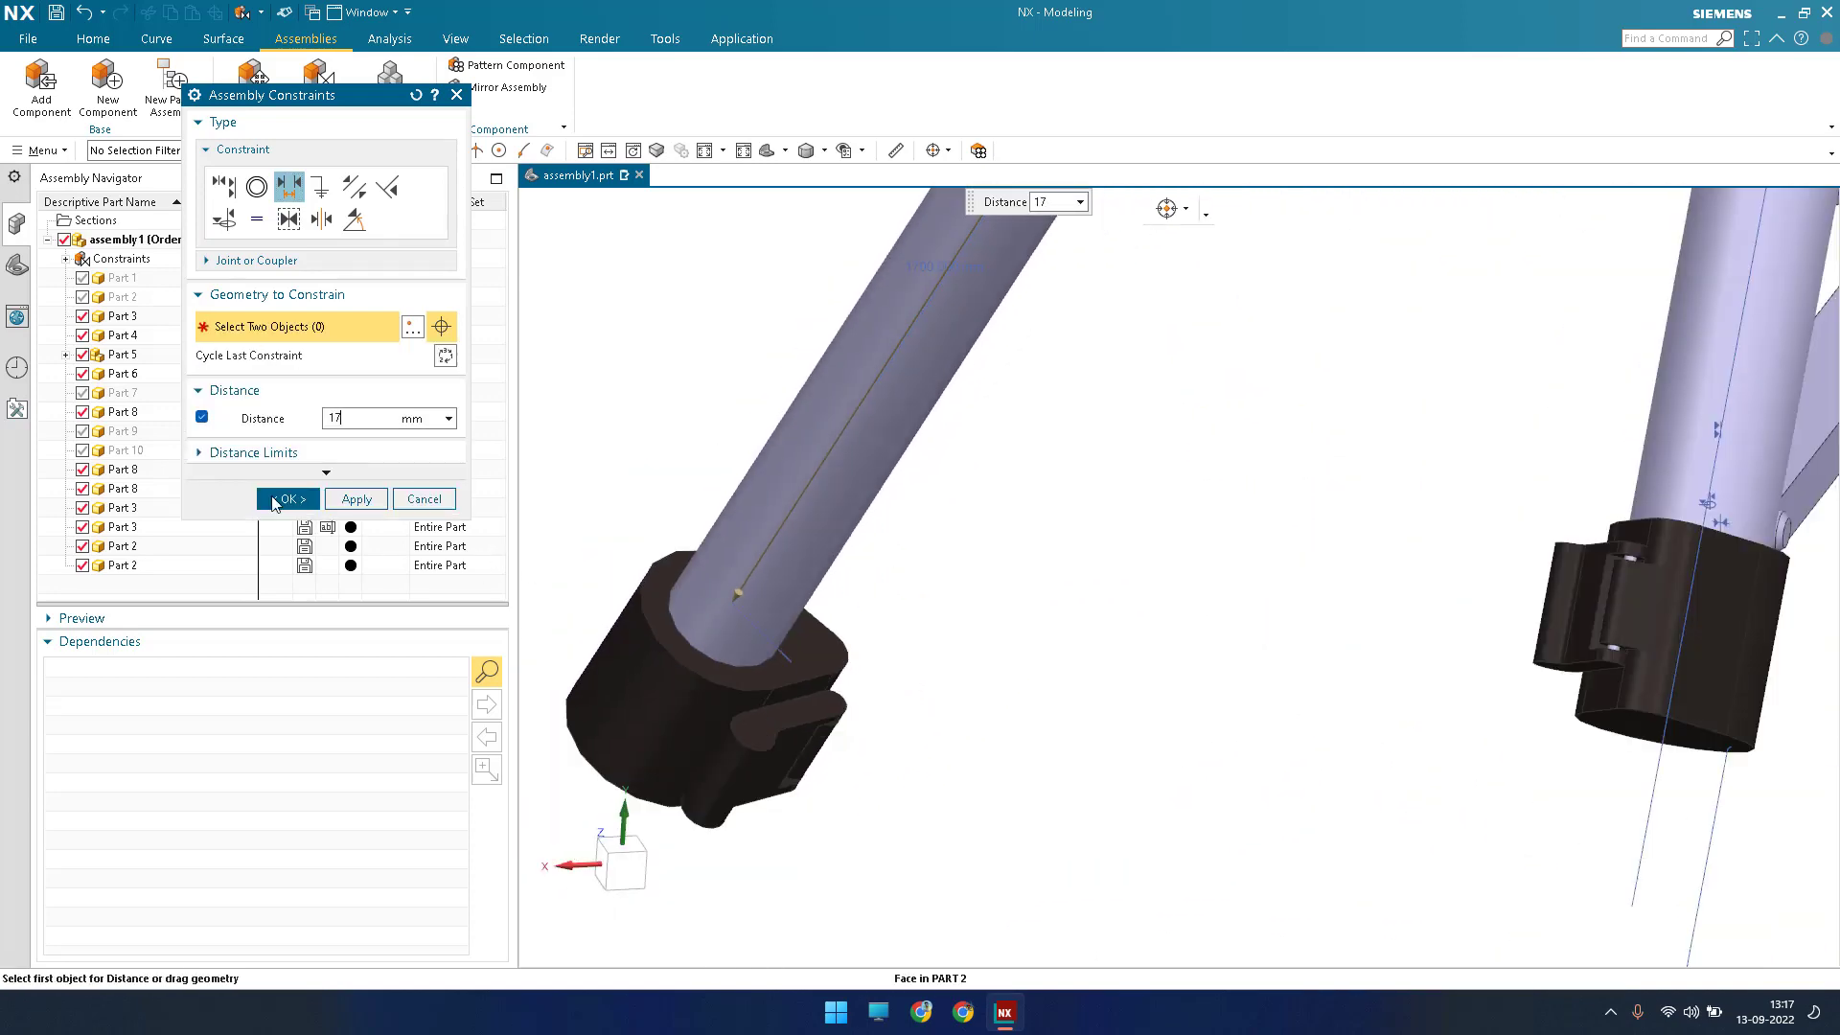
pyautogui.middleClick(821, 699)
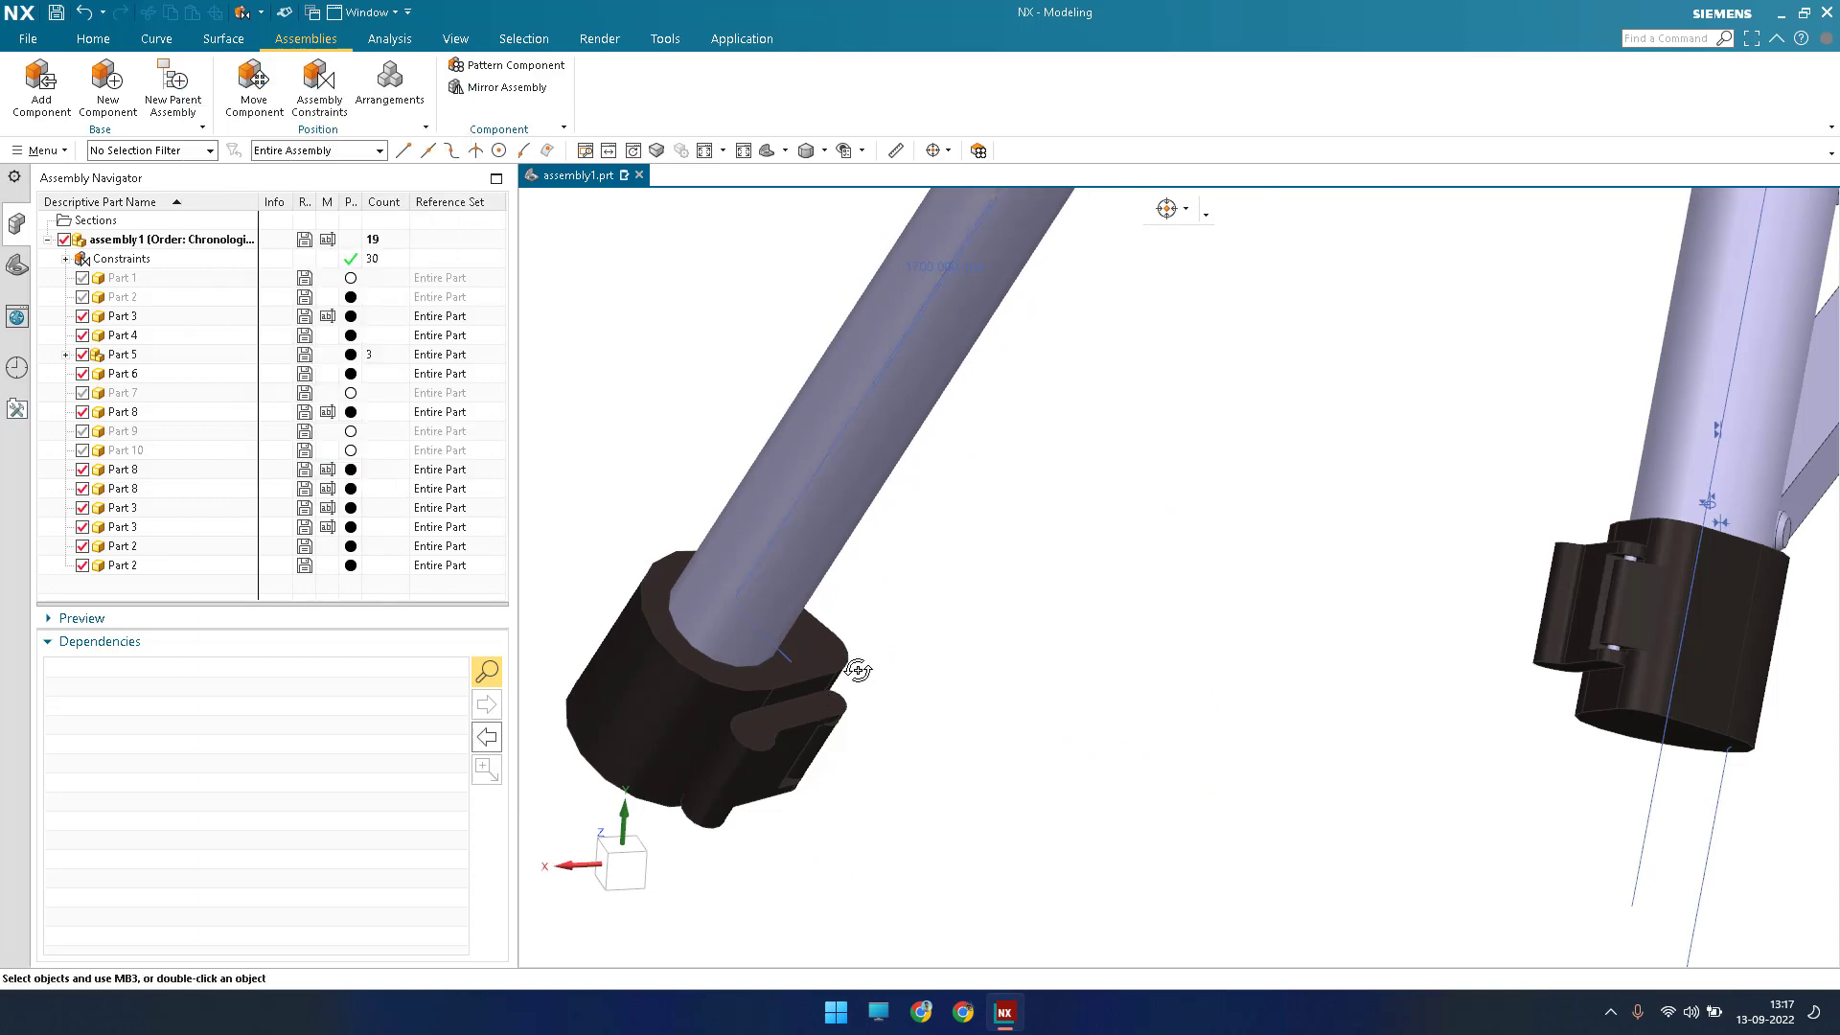
# Show the original Part 2 lower leg section again alongside its two copies.
pyautogui.scroll(-7, 853, 673)
pyautogui.moveTo(1012, 670); pyautogui.dragTo(1173, 795, button='middle')
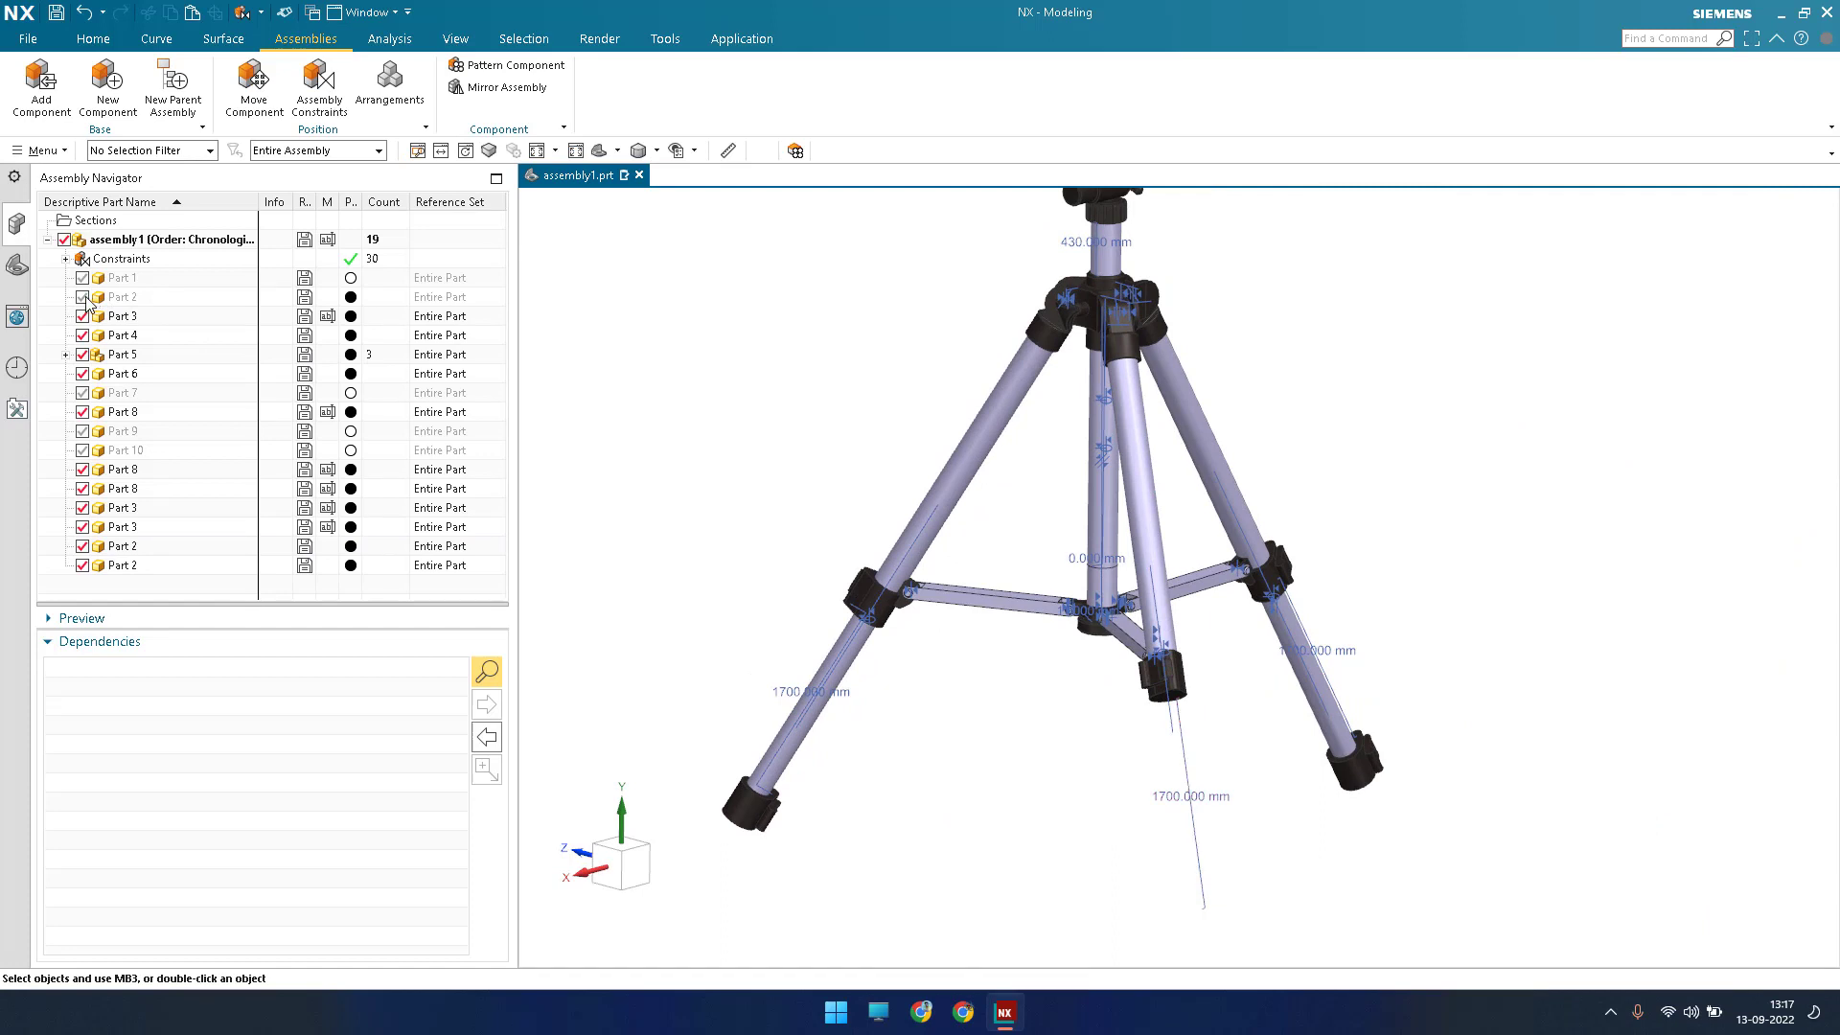
pyautogui.scroll(-4, 760, 568)
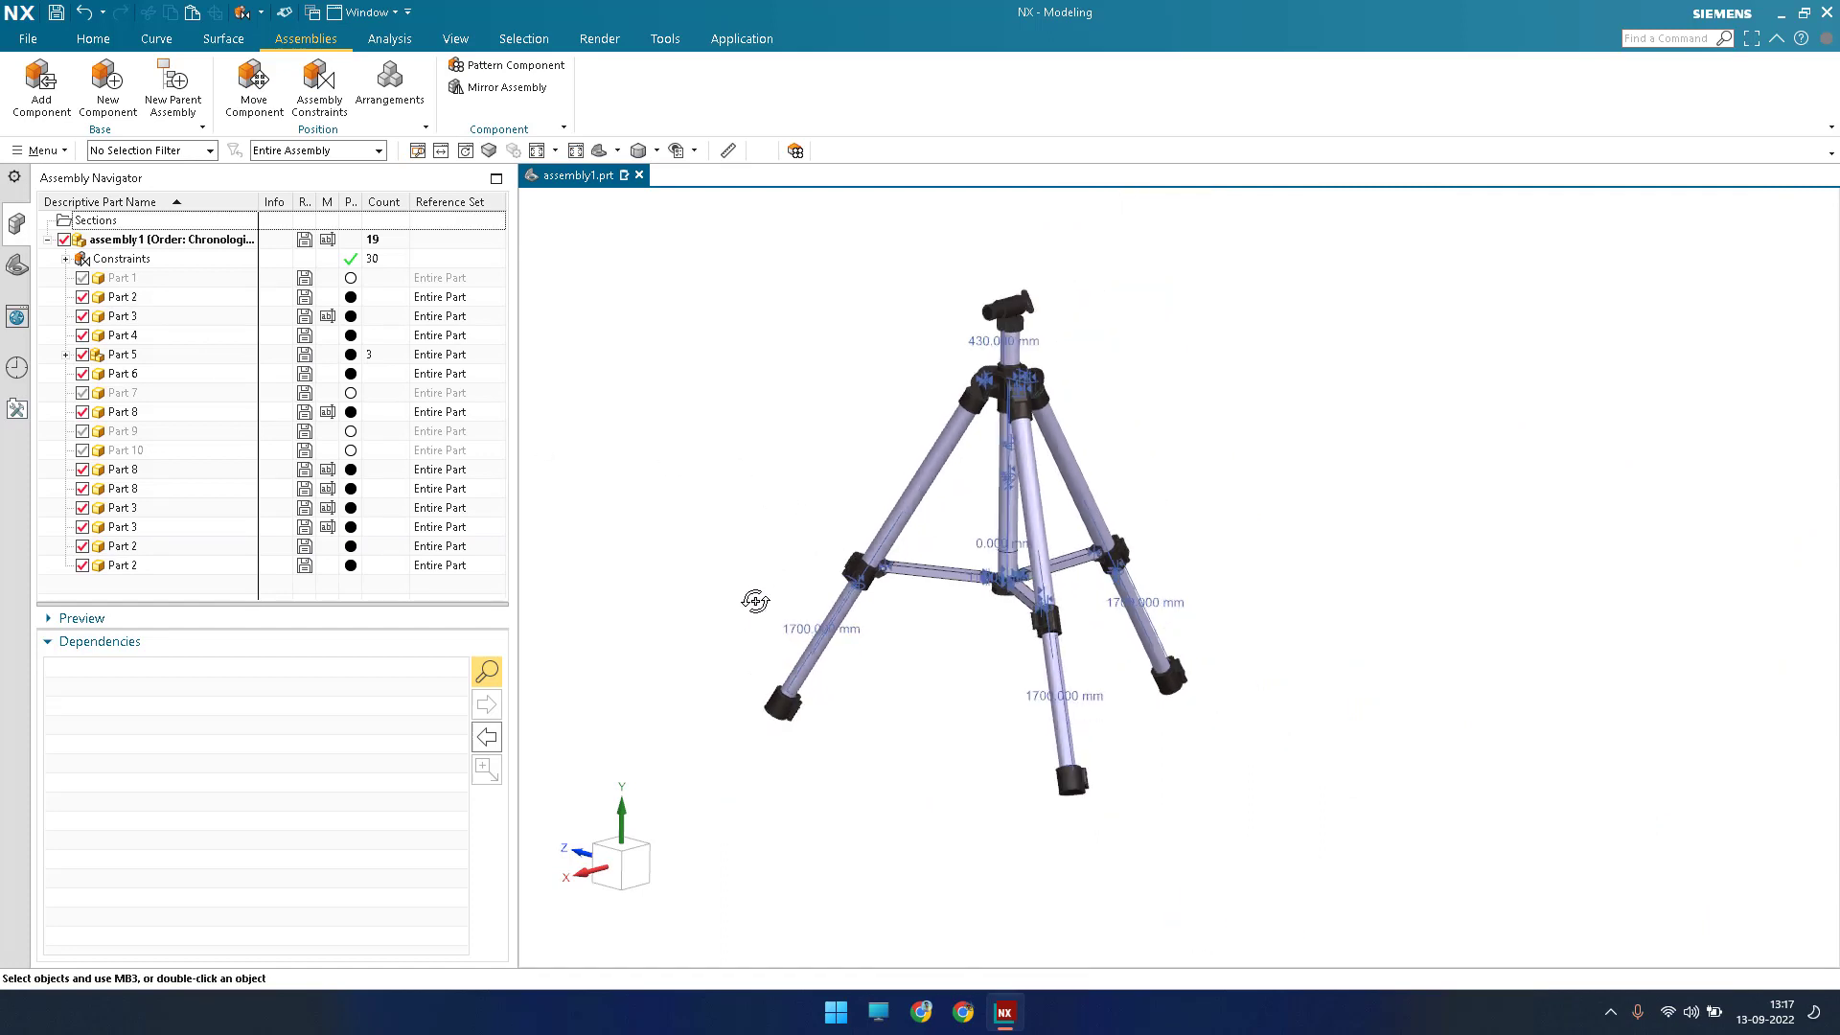
pyautogui.moveTo(752, 600); pyautogui.dragTo(841, 570, button='middle')
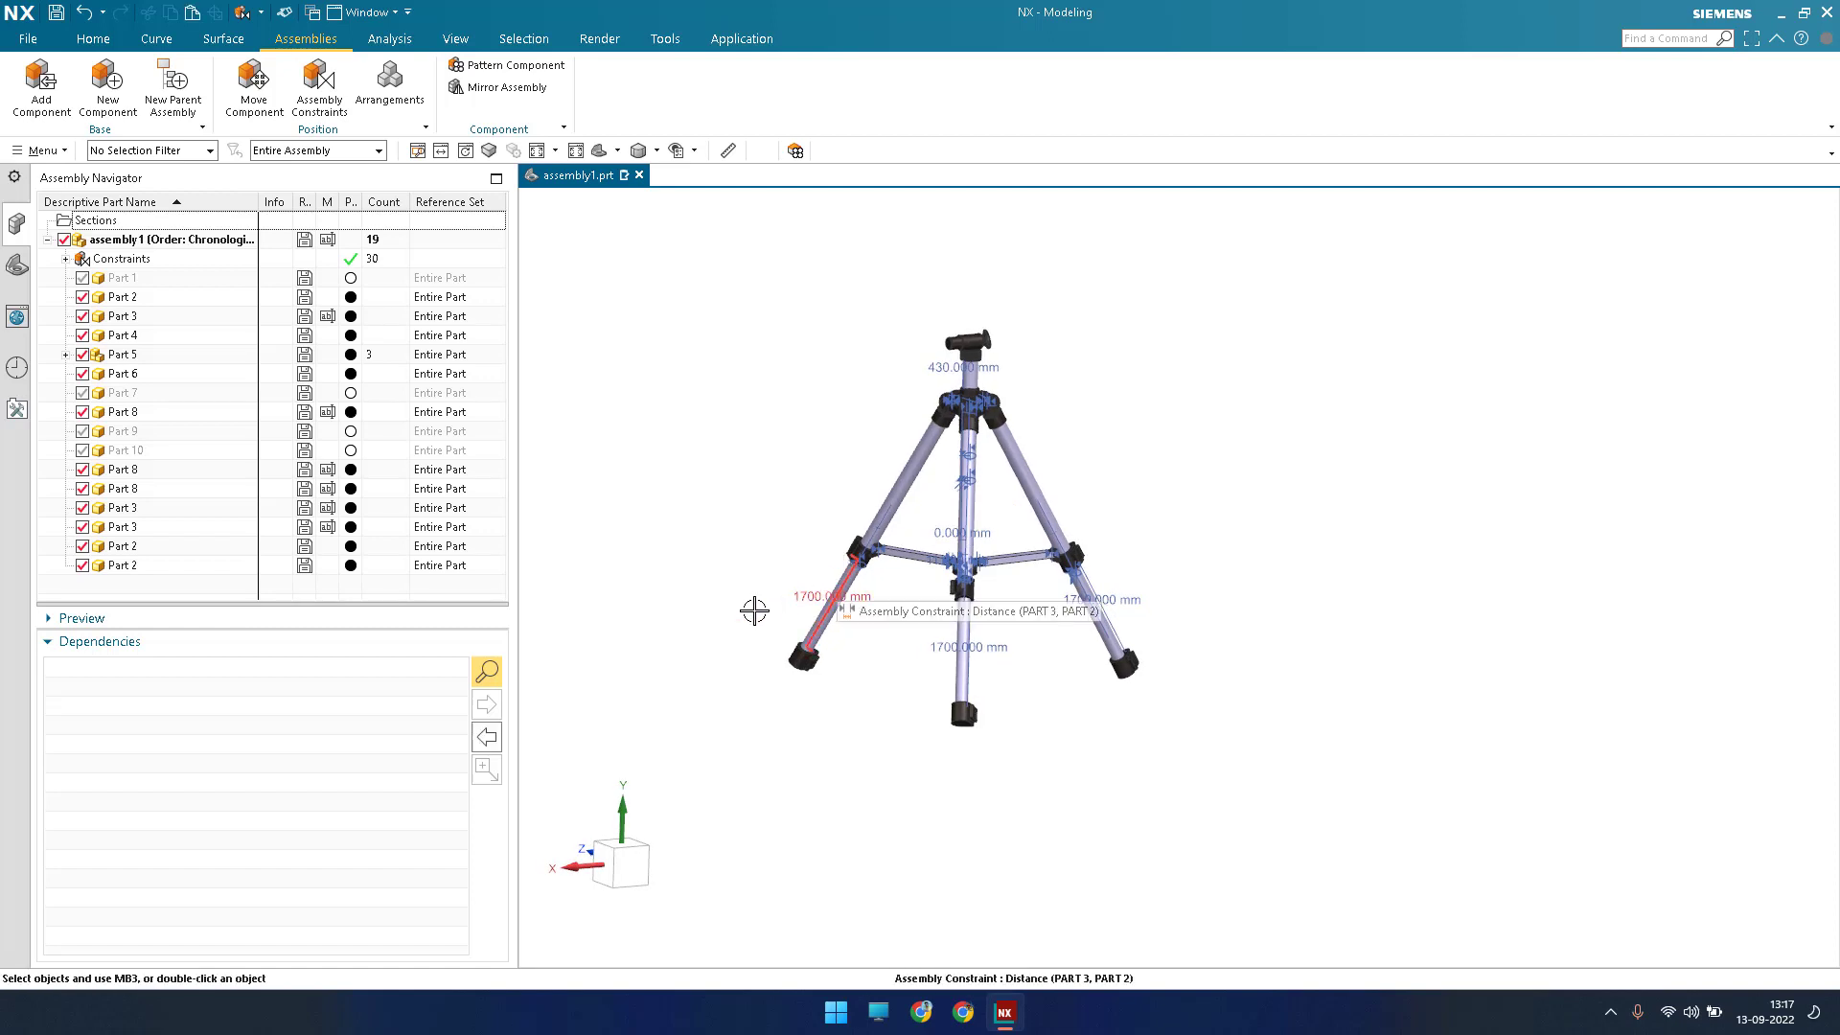
# Show the hidden Part 1 foot section in the tripod assembly.
pyautogui.click(82, 278)
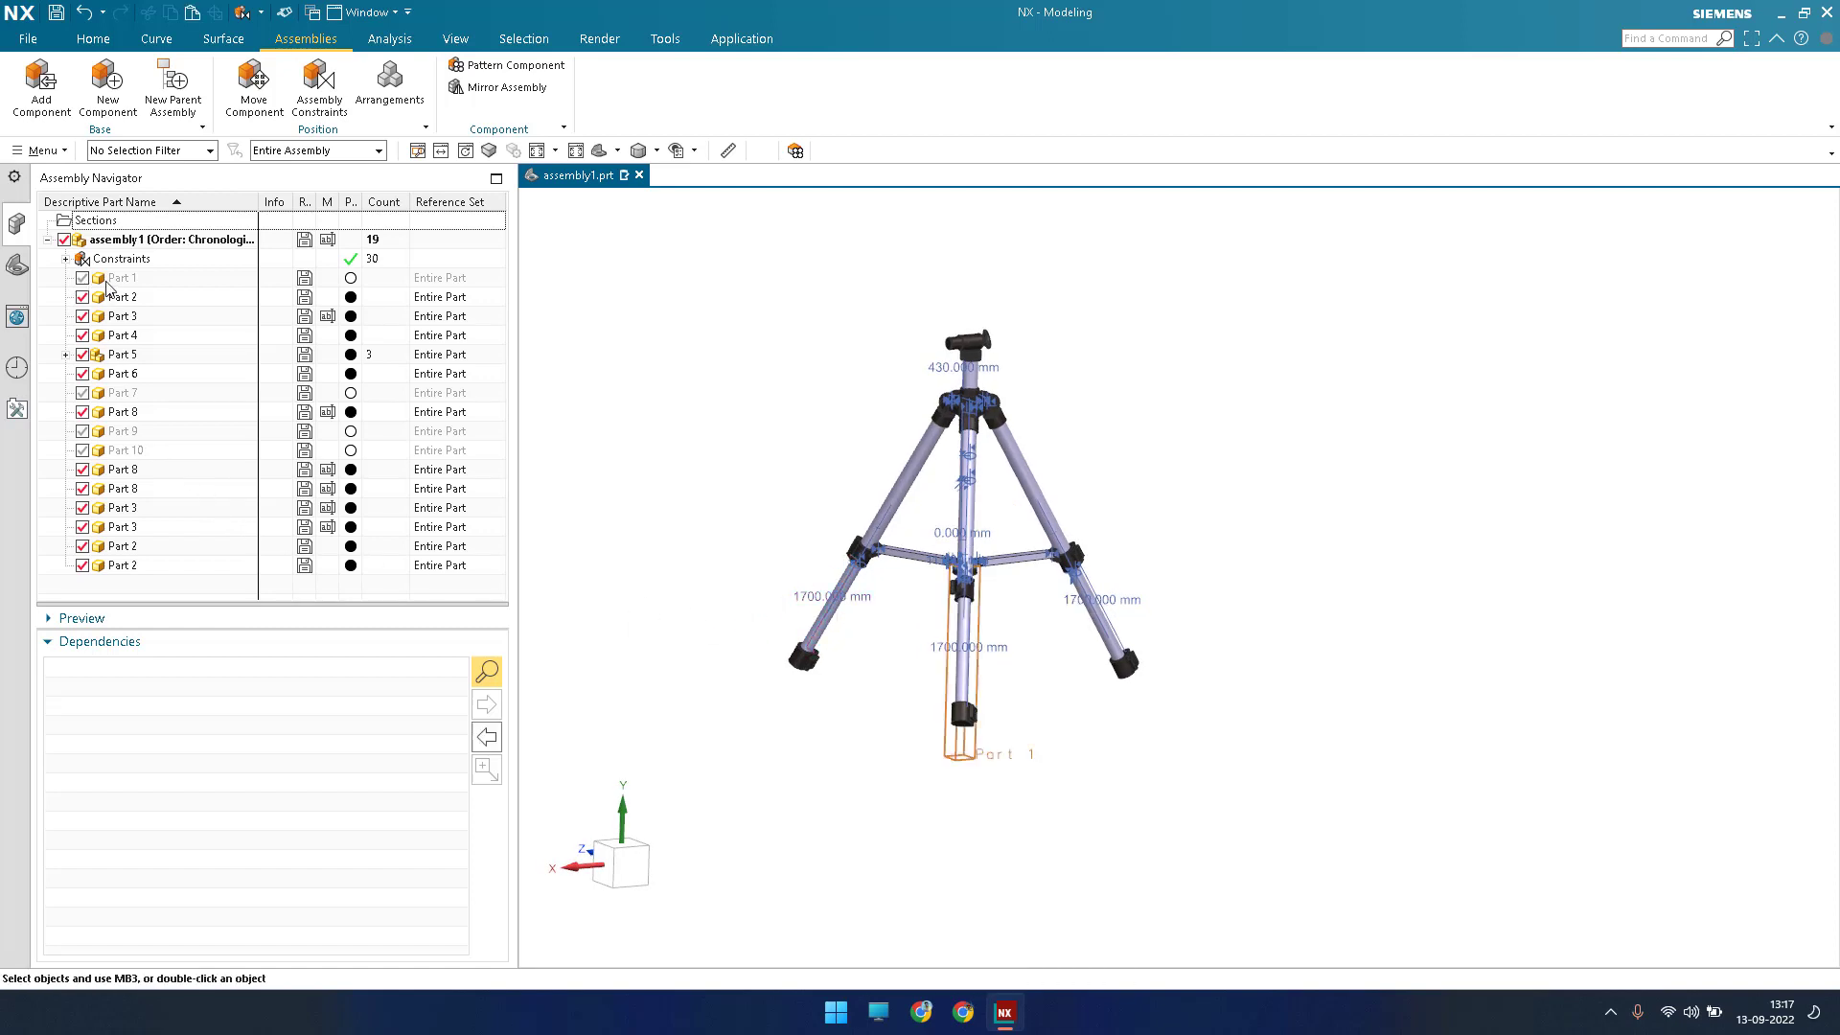
pyautogui.click(987, 703)
pyautogui.scroll(5, 883, 686)
pyautogui.moveTo(916, 694)
pyautogui.mouseDown(button='middle')
pyautogui.moveTo(937, 611)
pyautogui.moveTo(1027, 682)
pyautogui.moveTo(996, 676)
pyautogui.mouseUp(button='middle')
pyautogui.scroll(-4, 862, 663)
pyautogui.scroll(3, 728, 585)
pyautogui.moveTo(694, 636)
pyautogui.mouseDown(button='middle')
pyautogui.moveTo(650, 729)
pyautogui.moveTo(716, 742)
pyautogui.mouseUp(button='middle')
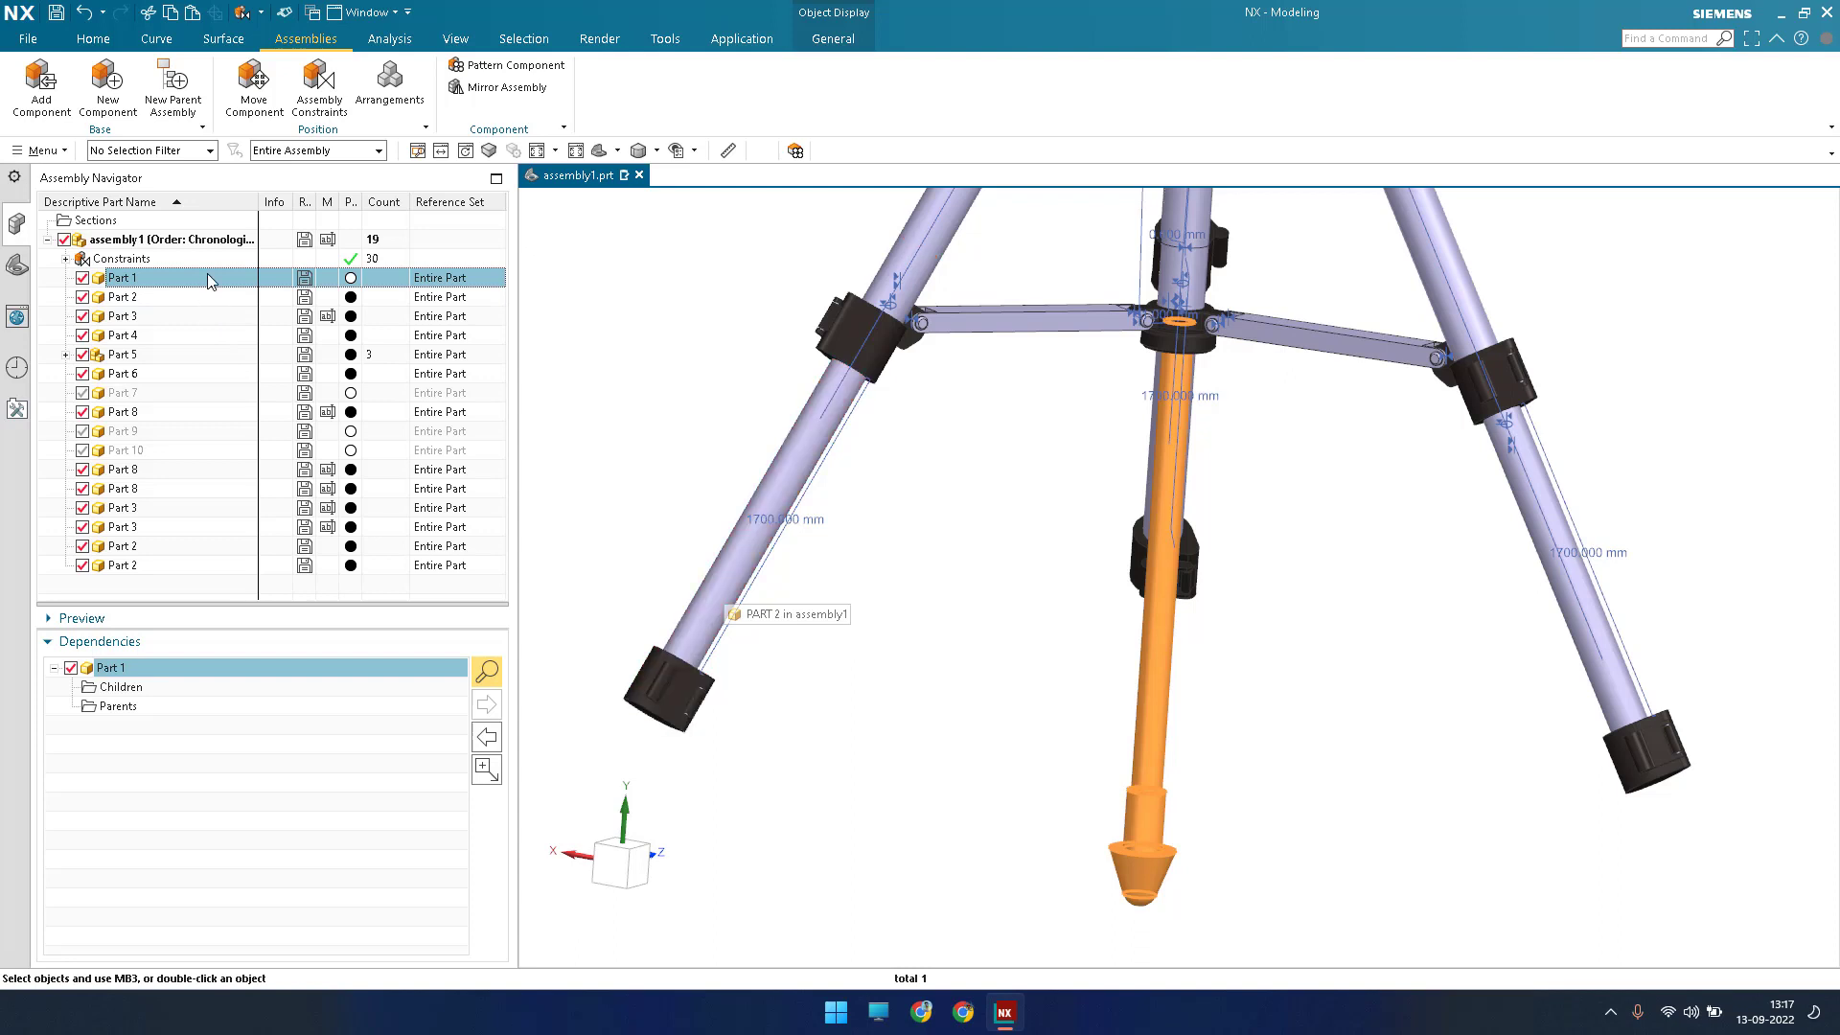
# Copy Part 1, paste it twice into the assembly, and unpack the grouped Part 1 entries.
pyautogui.hotkey('ctrl', 'f')
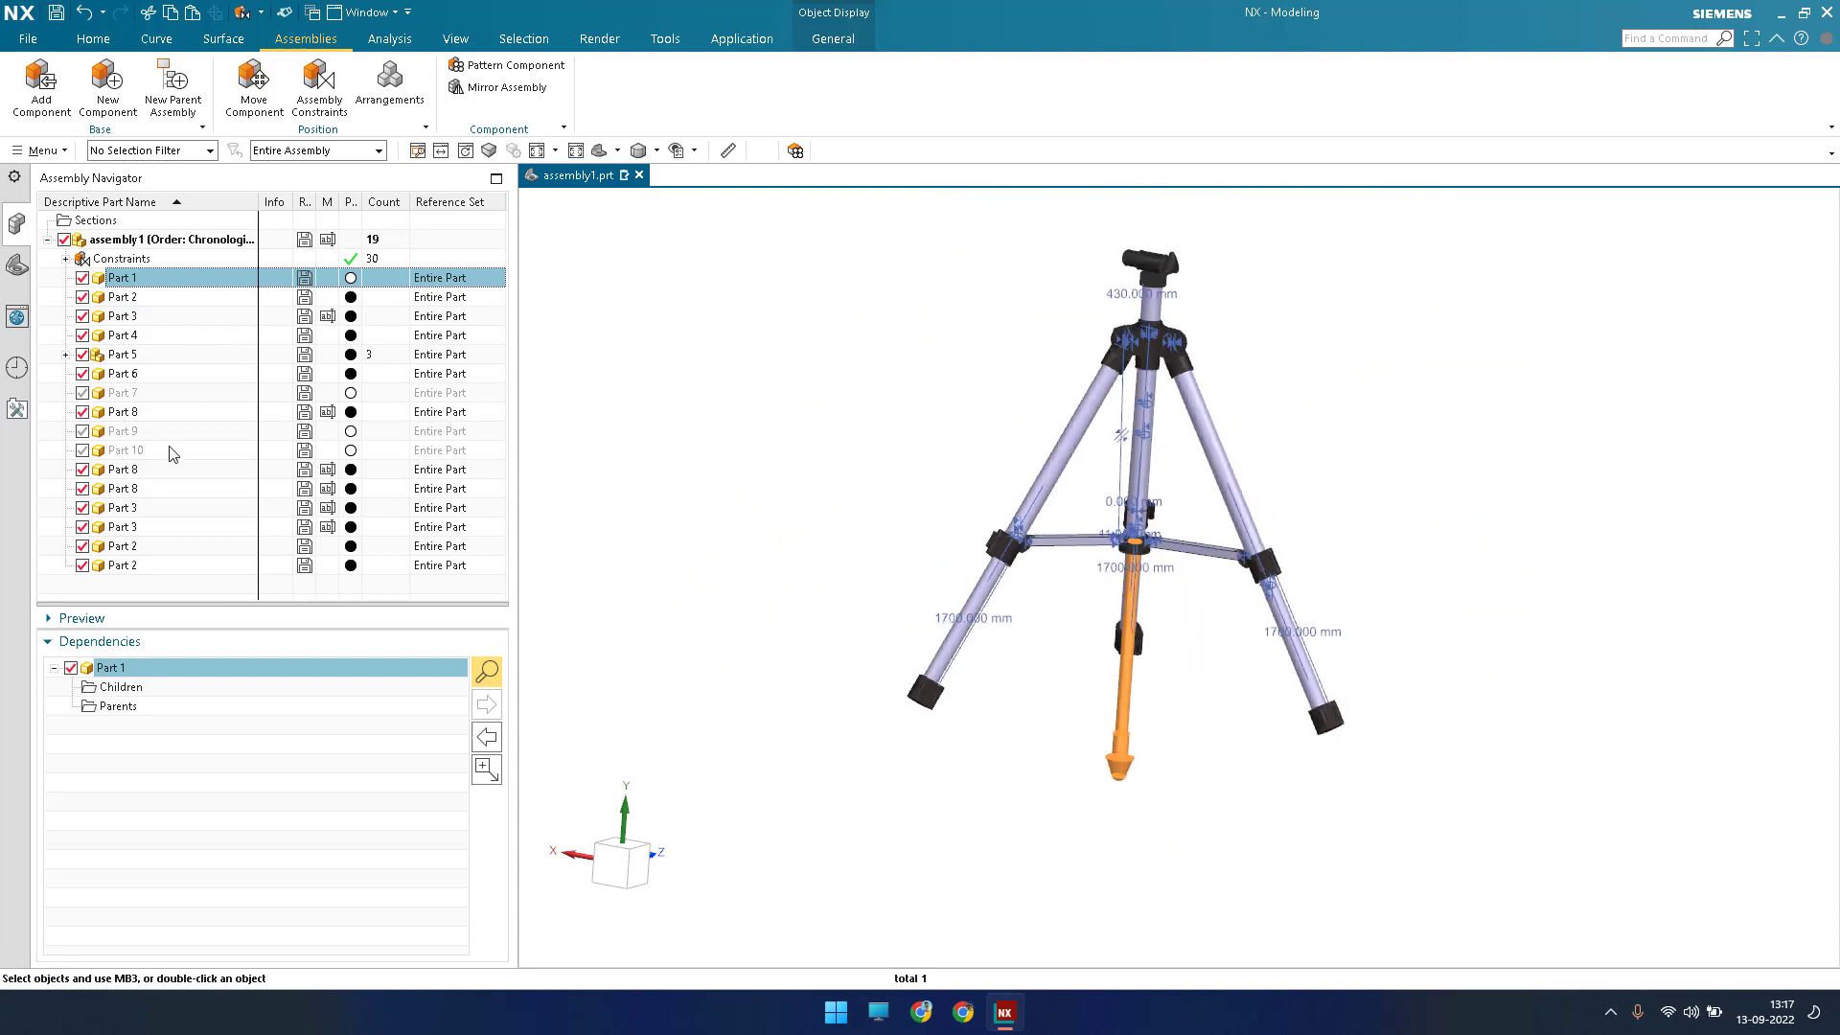
pyautogui.click(132, 594)
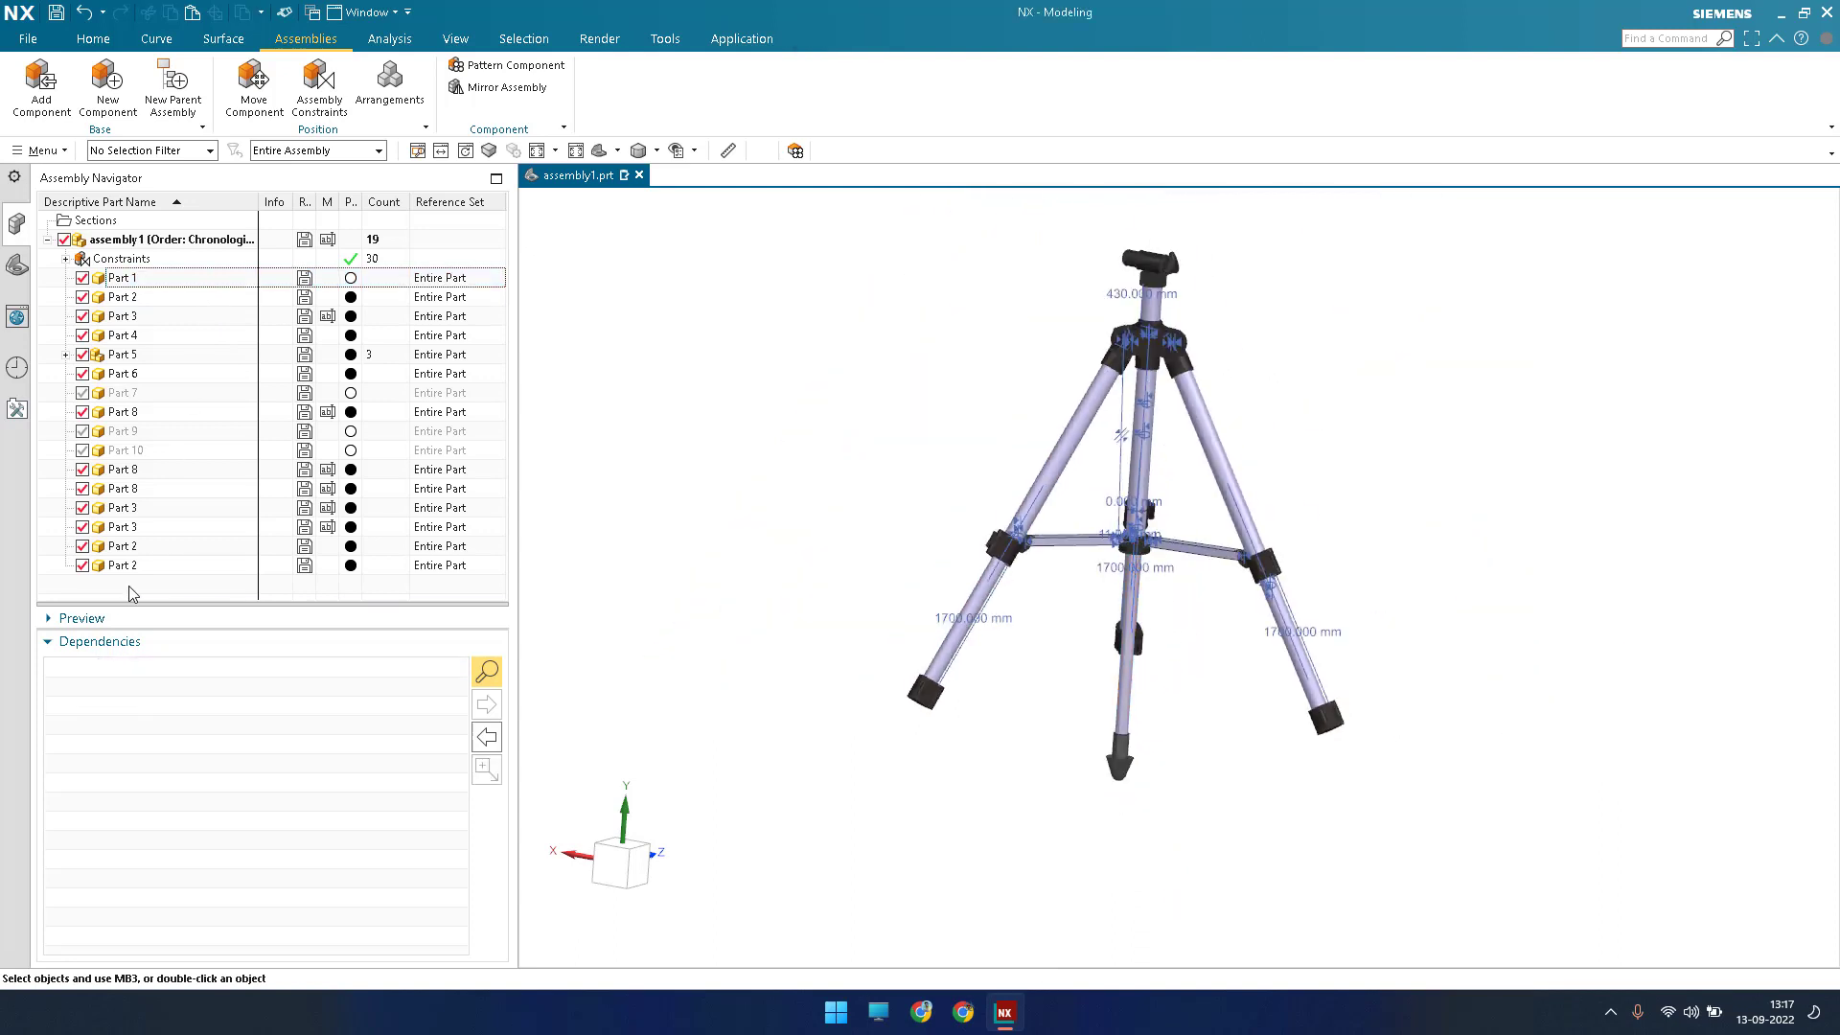
pyautogui.hotkey('ctrl', 'v')
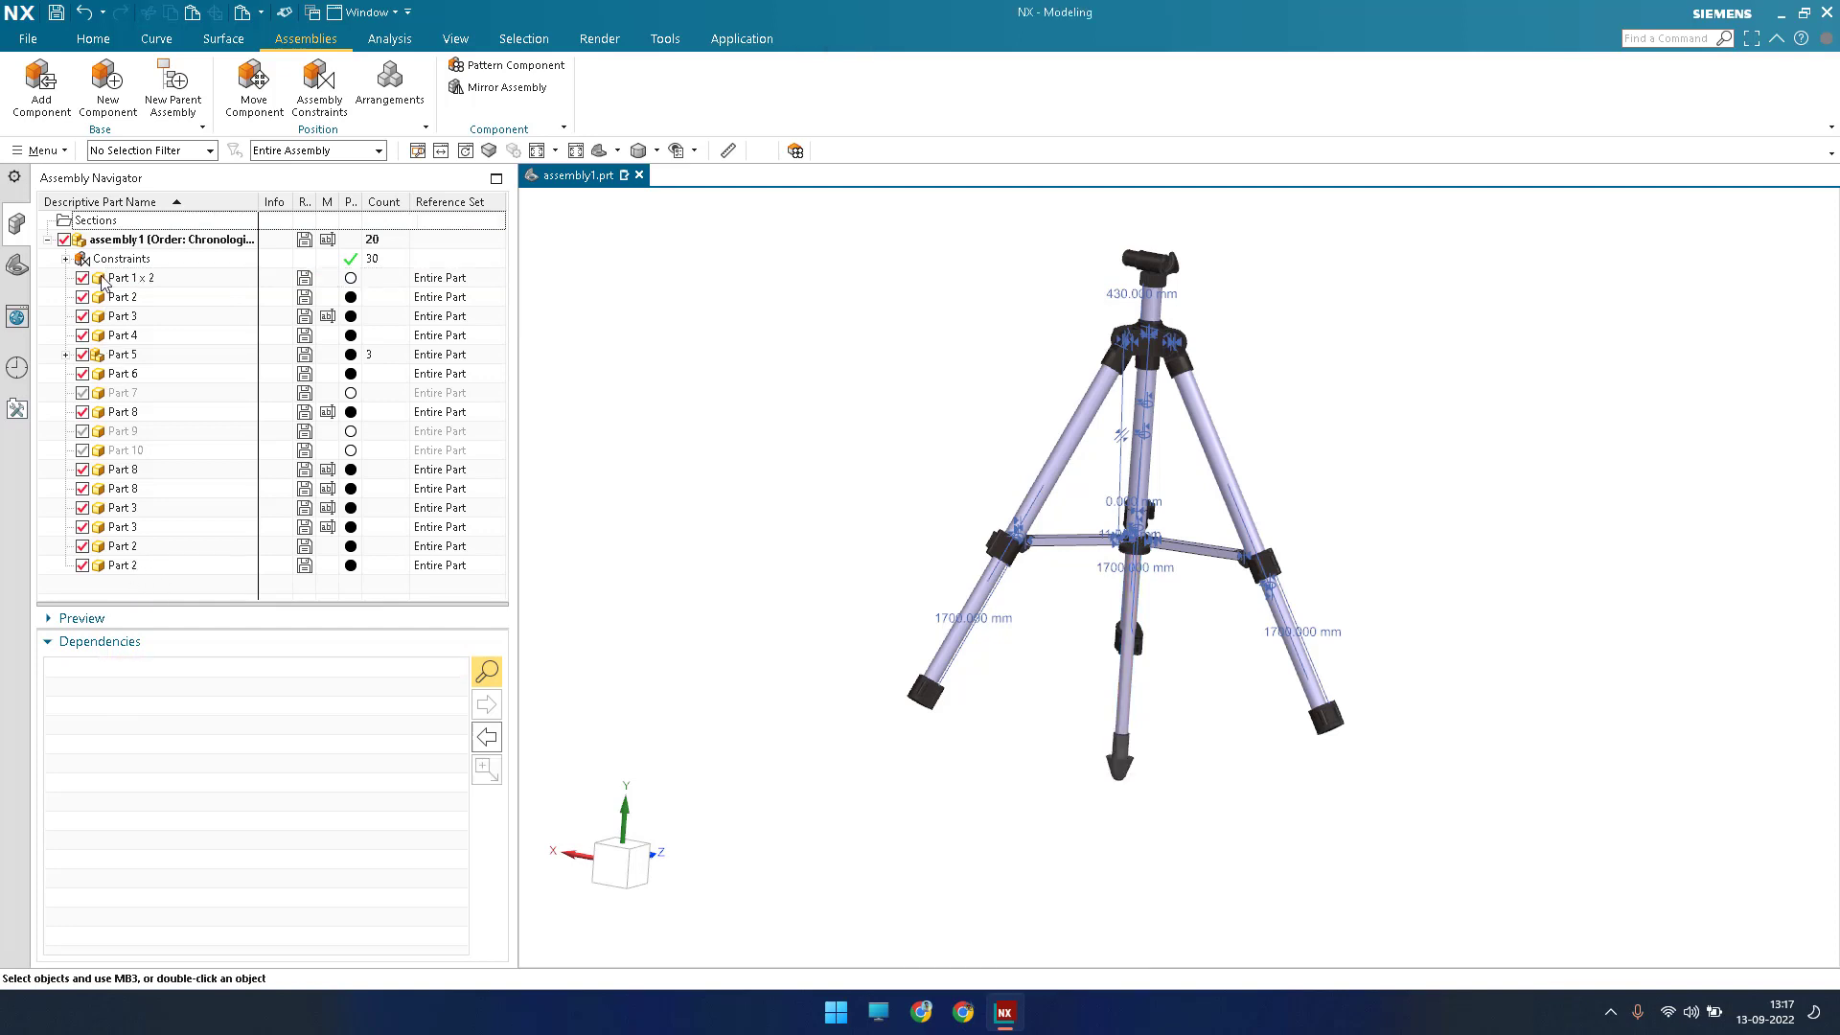
pyautogui.click(104, 278)
pyautogui.rightClick(120, 288)
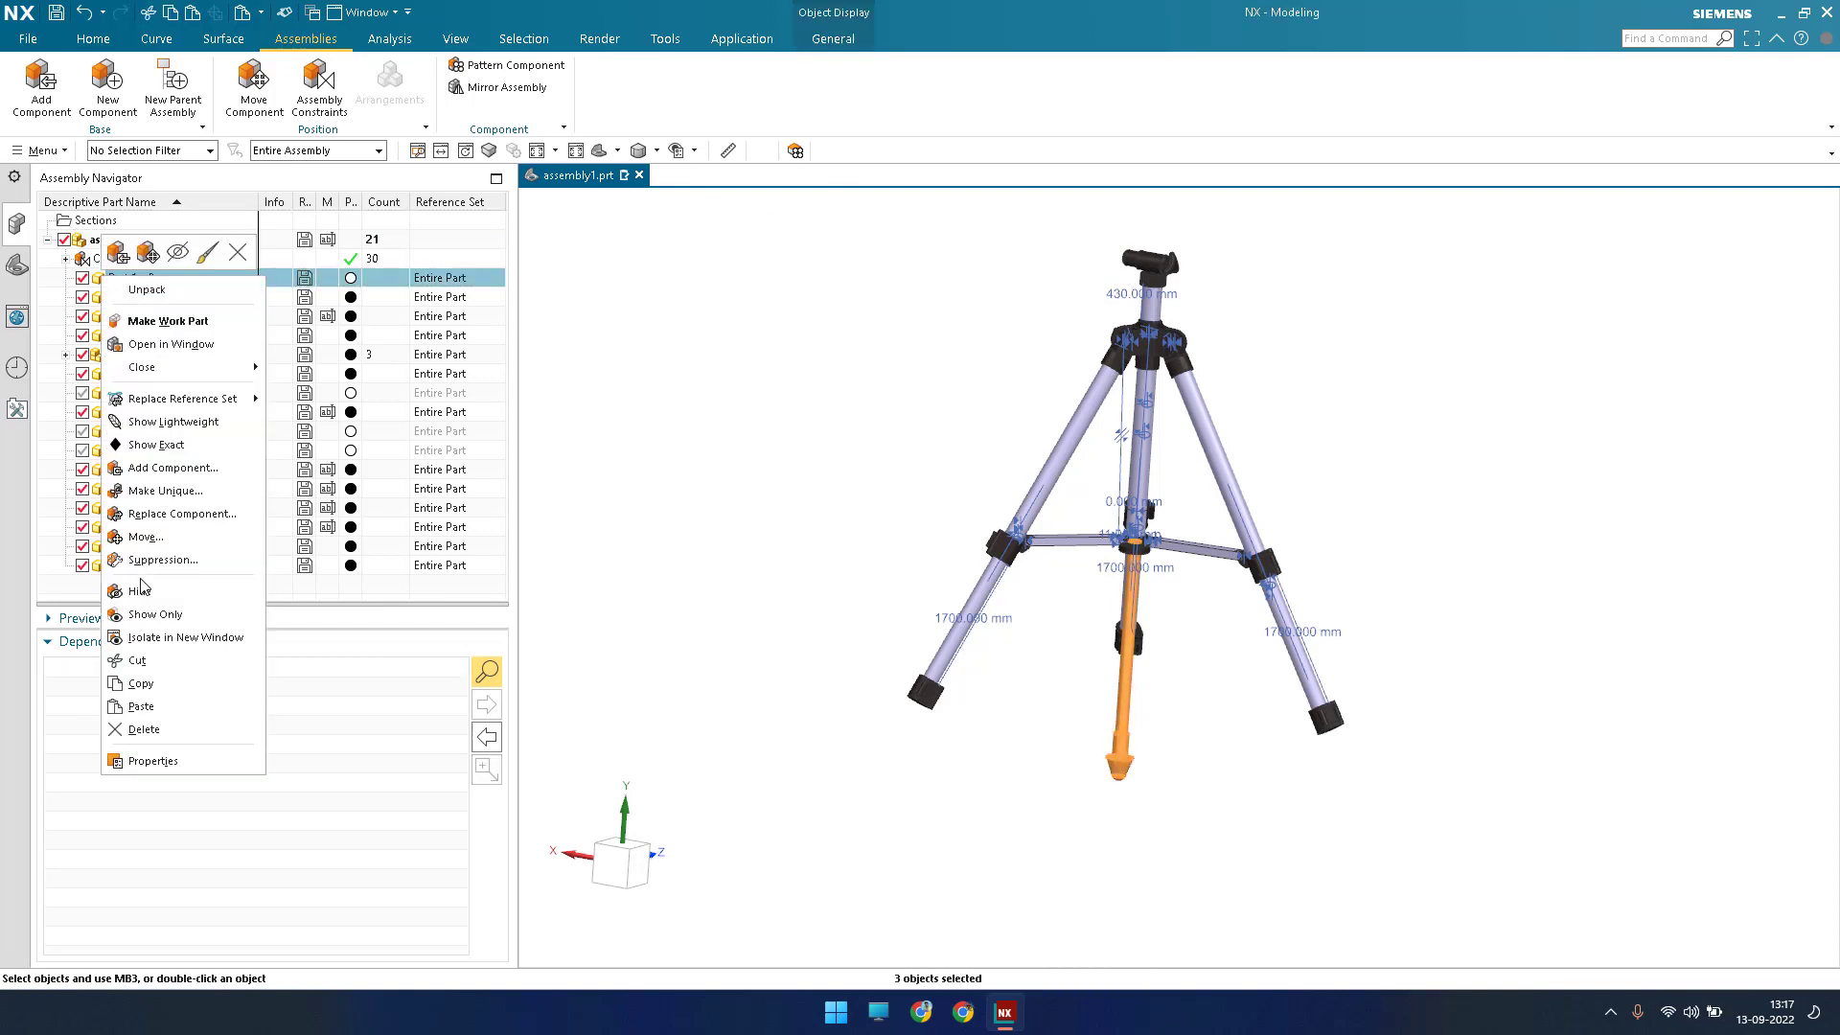
pyautogui.click(147, 289)
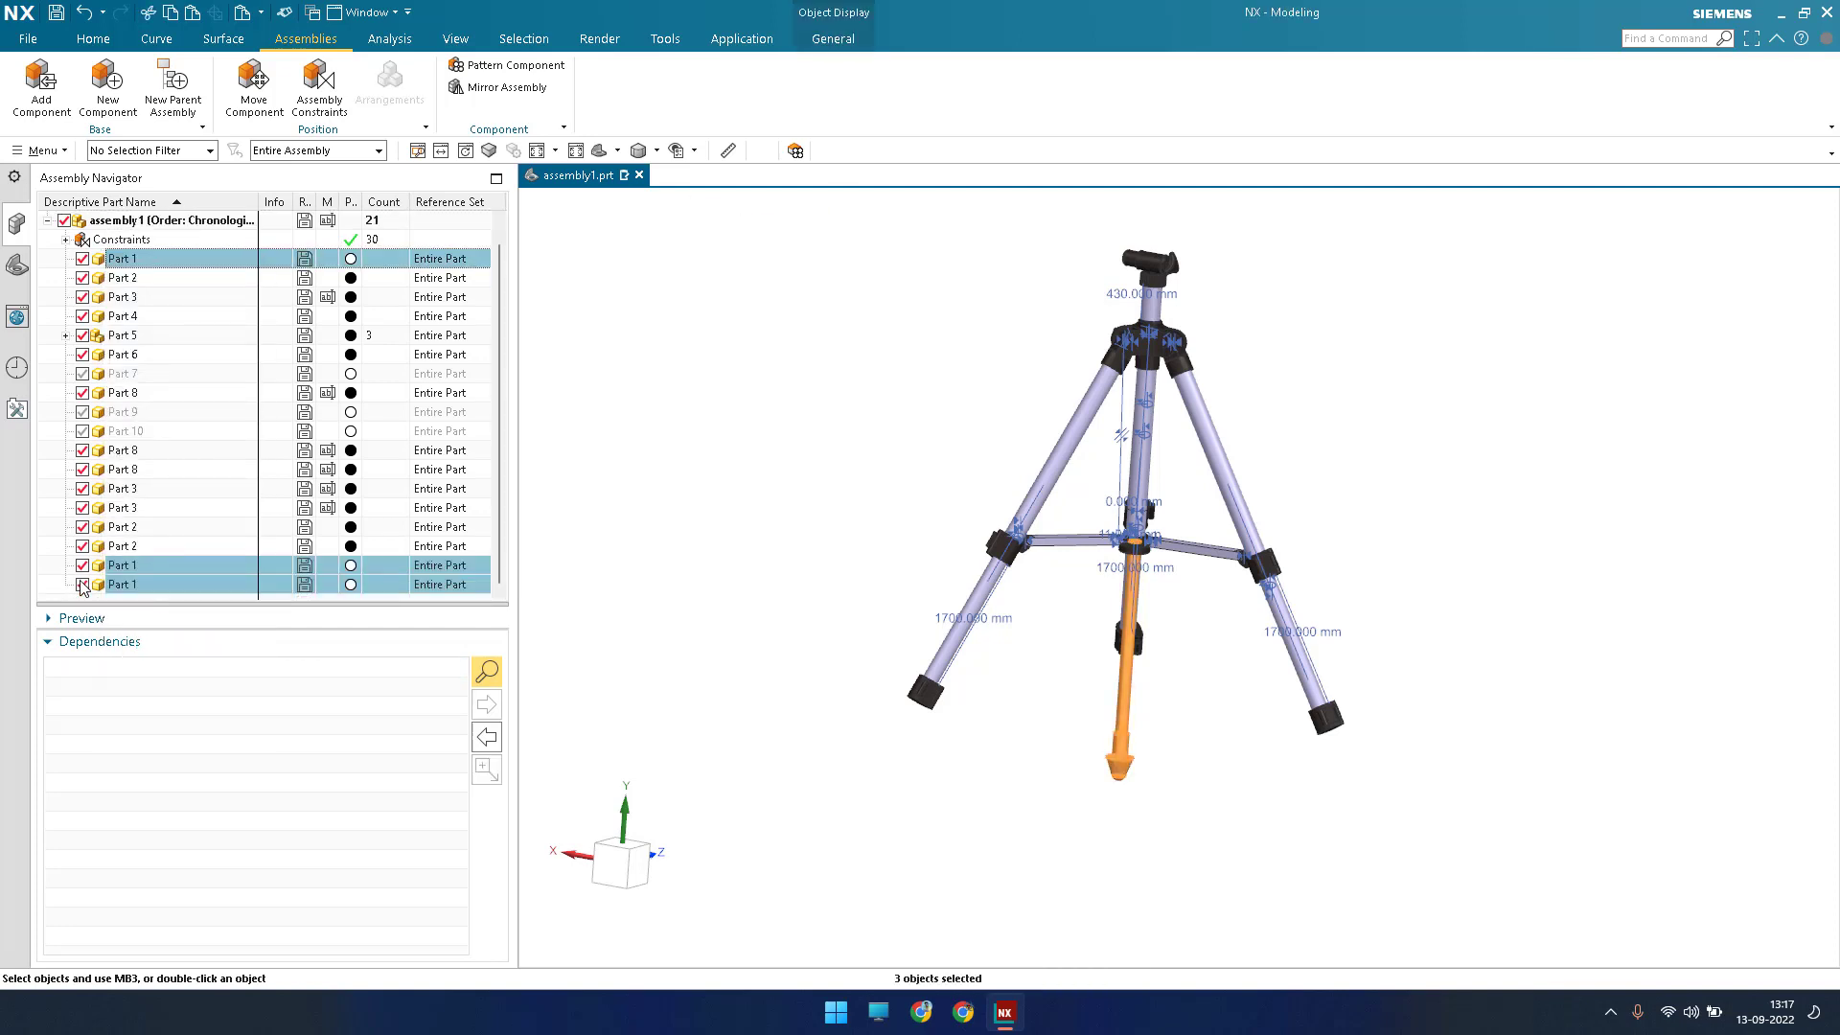
# Hide the three Part 1 foot sections, show only the original again, and Align/Lock its centerline with the original Part 2's axis.
pyautogui.hotkey('ctrl', 'b')
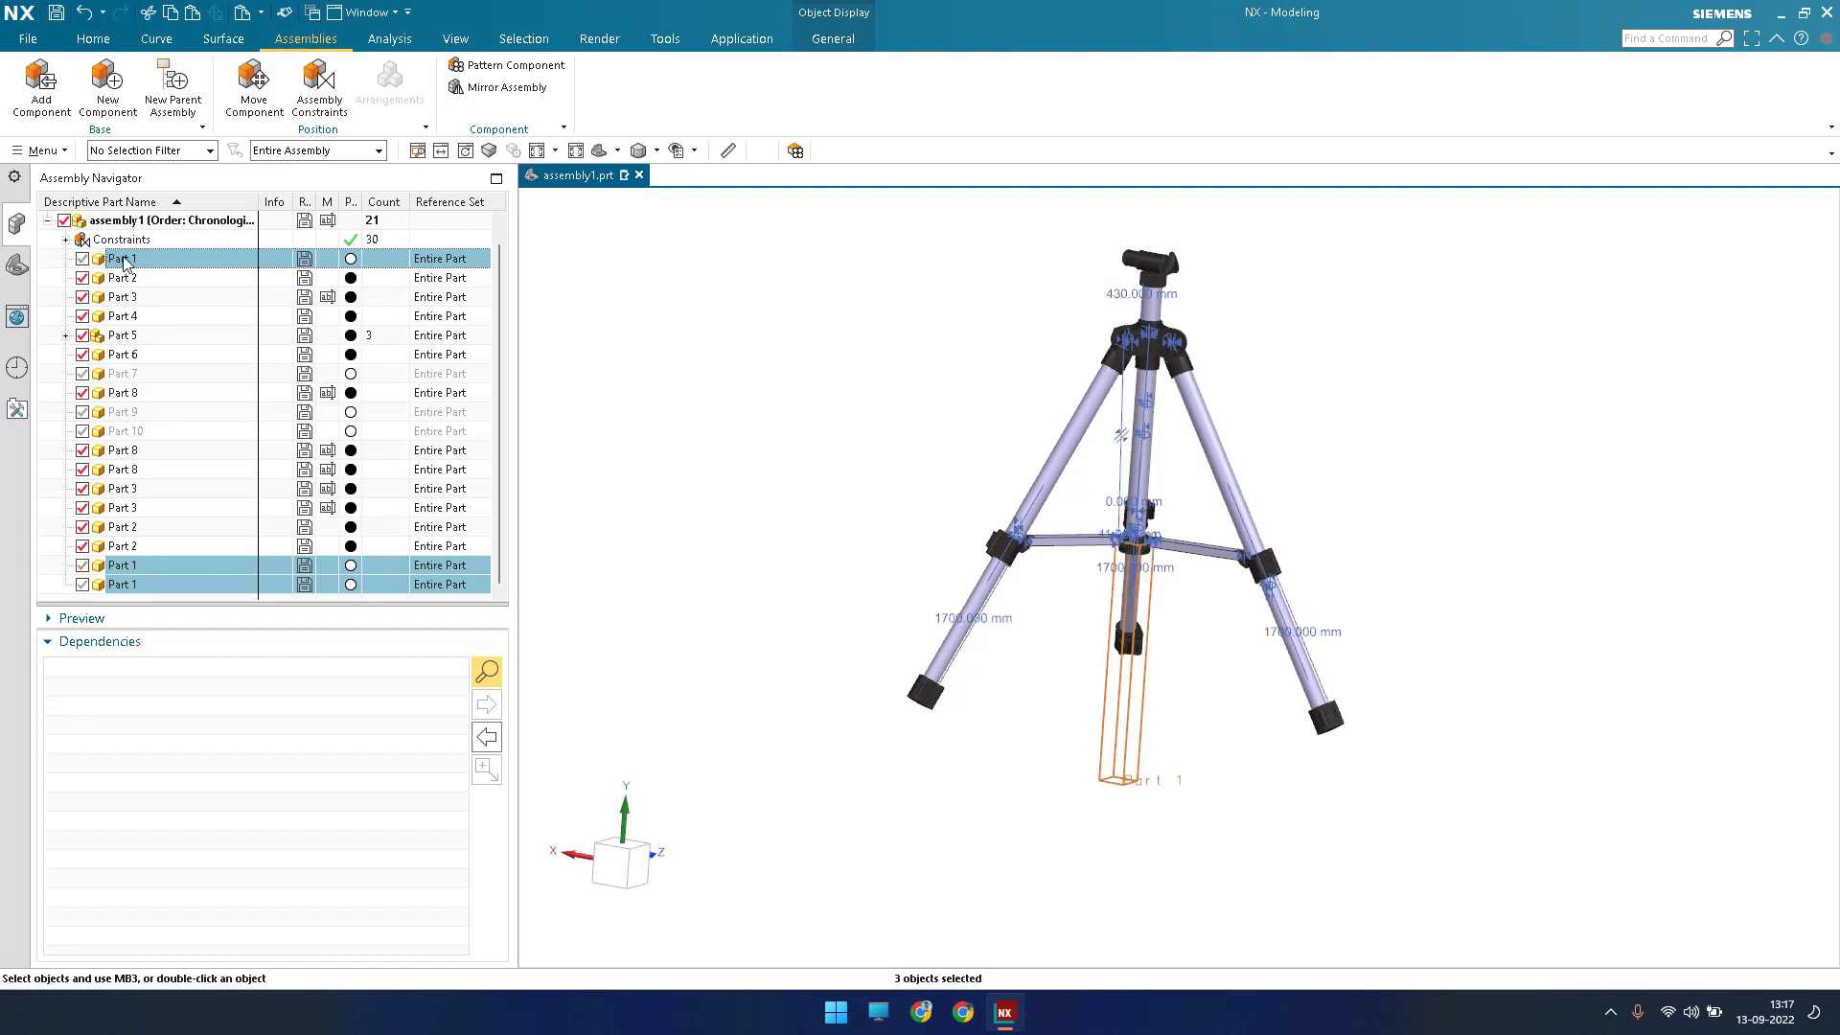
pyautogui.click(144, 263)
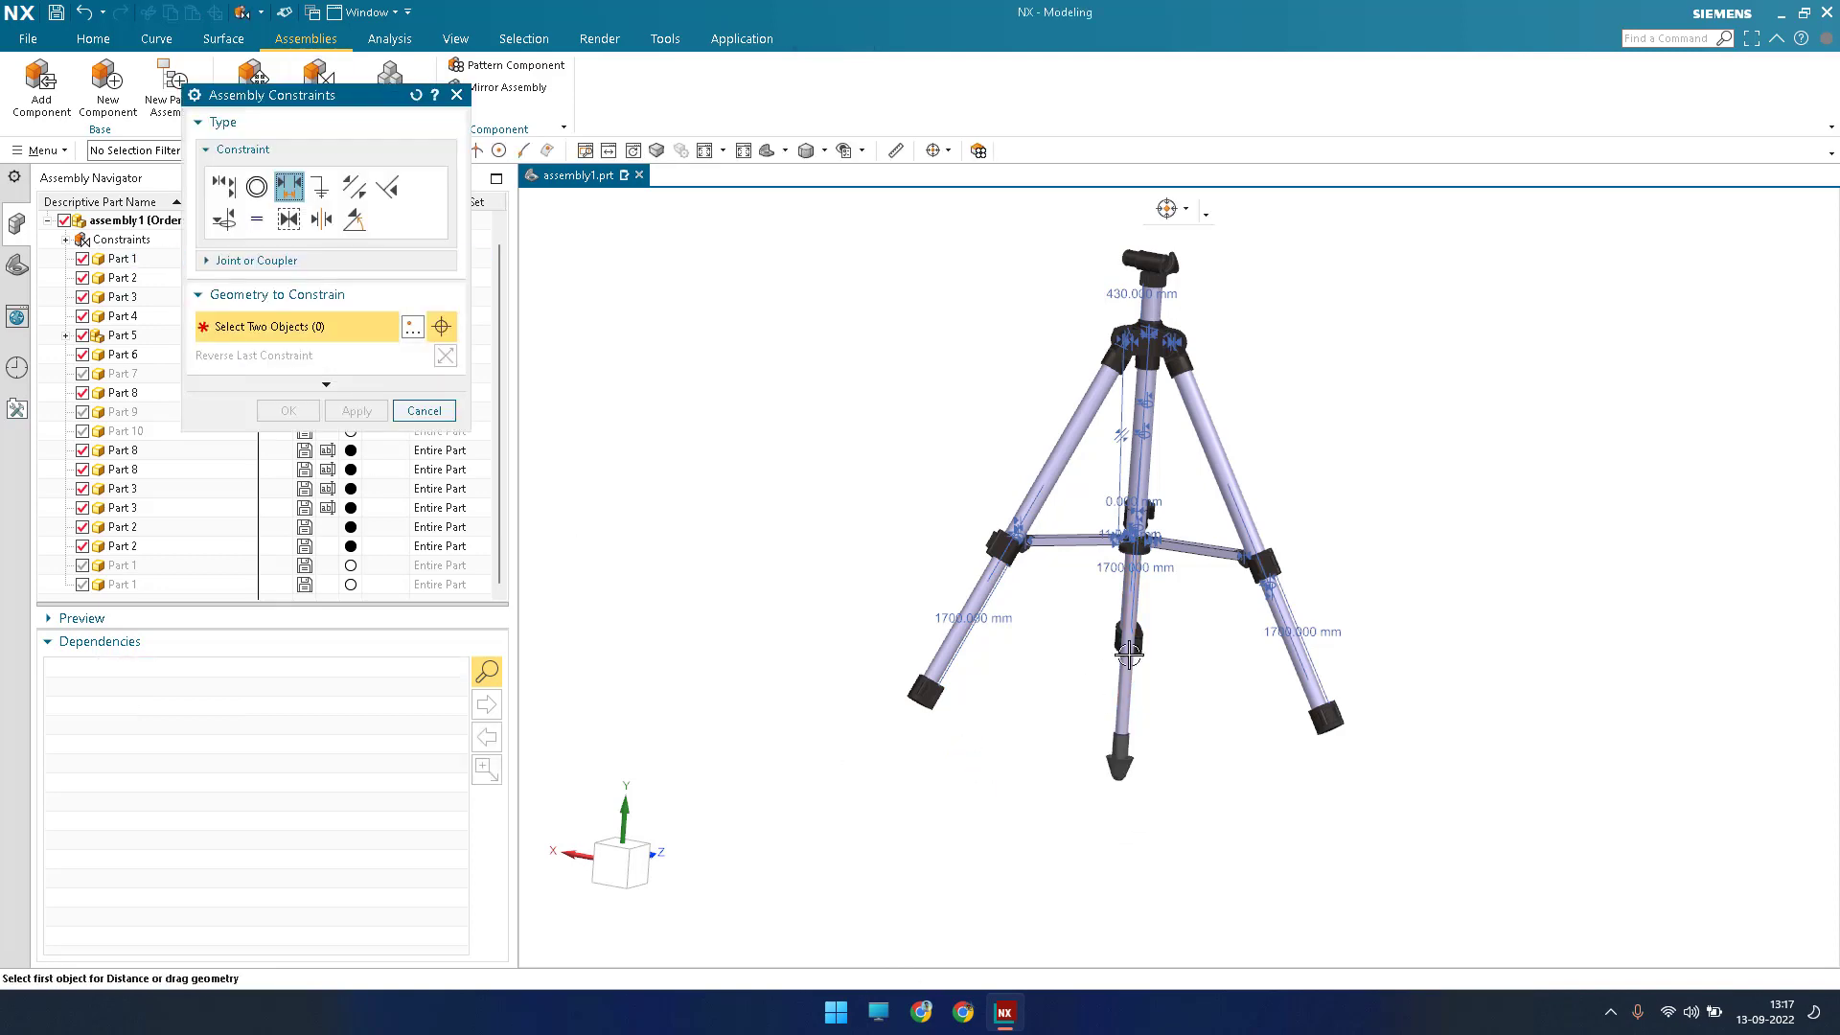
pyautogui.scroll(6, 1175, 707)
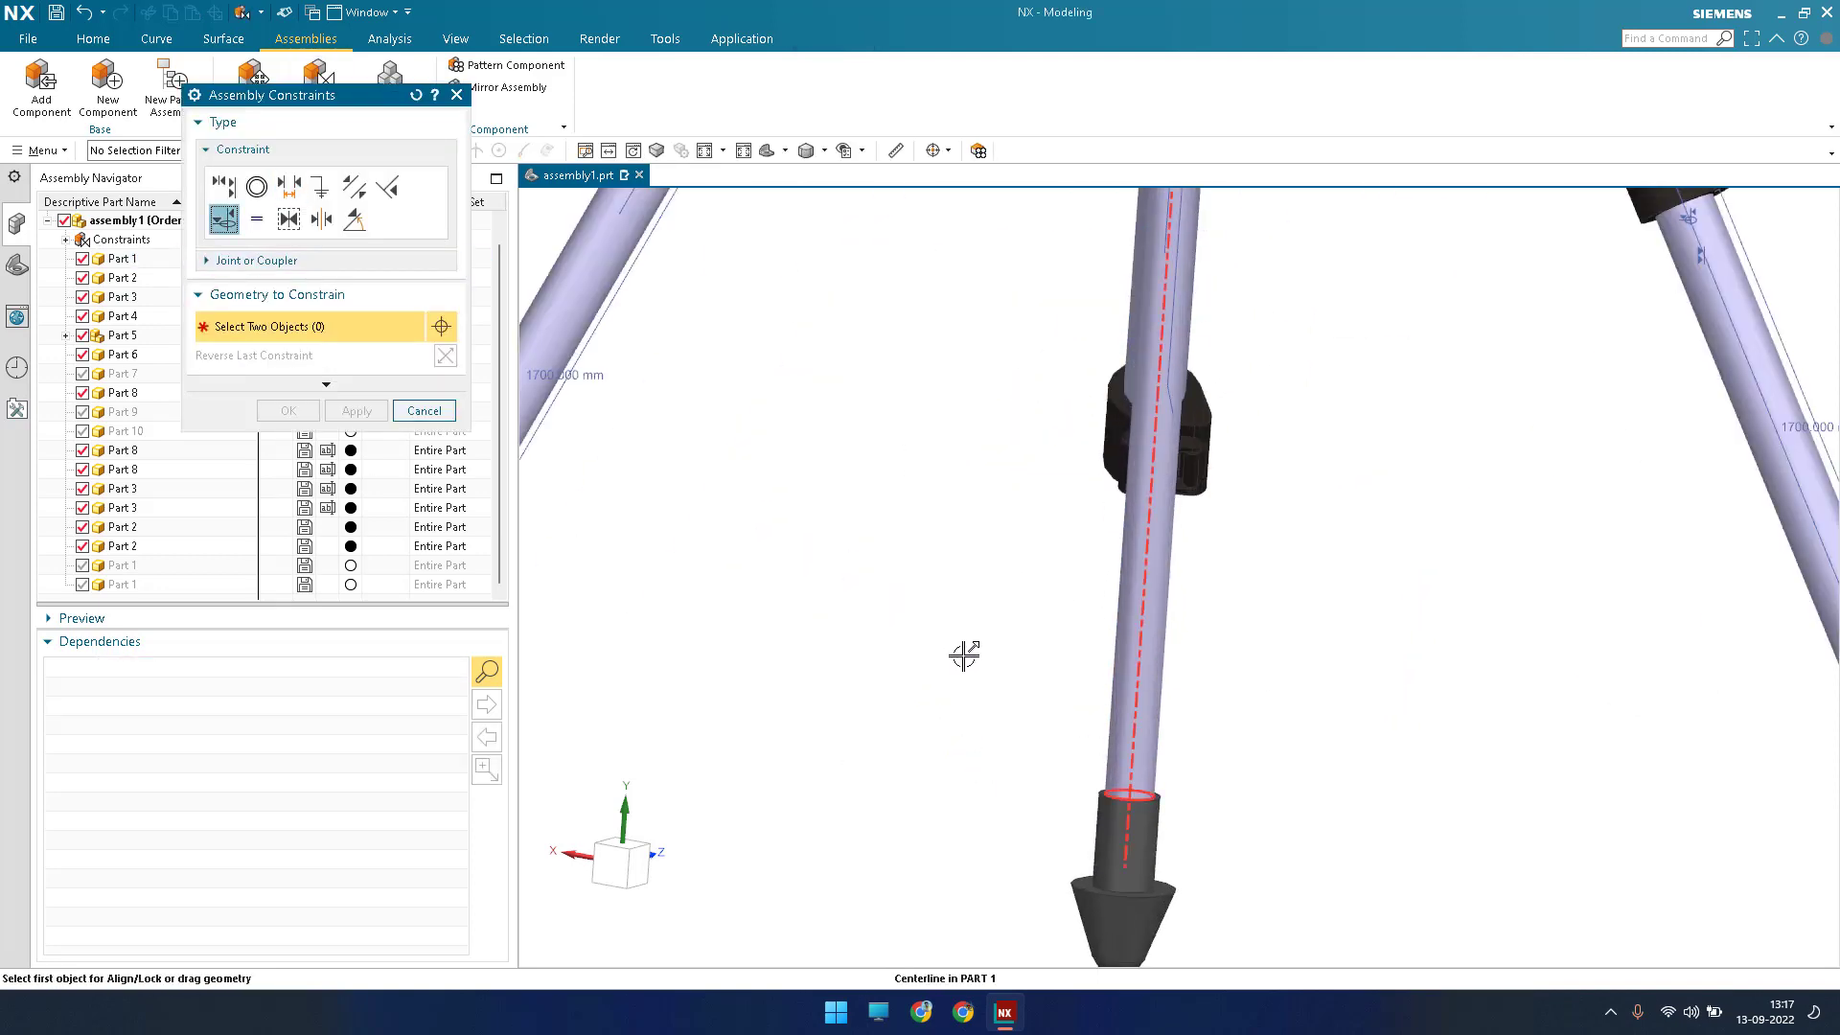
pyautogui.click(1138, 704)
pyautogui.scroll(-5, 1175, 706)
pyautogui.scroll(5, 964, 662)
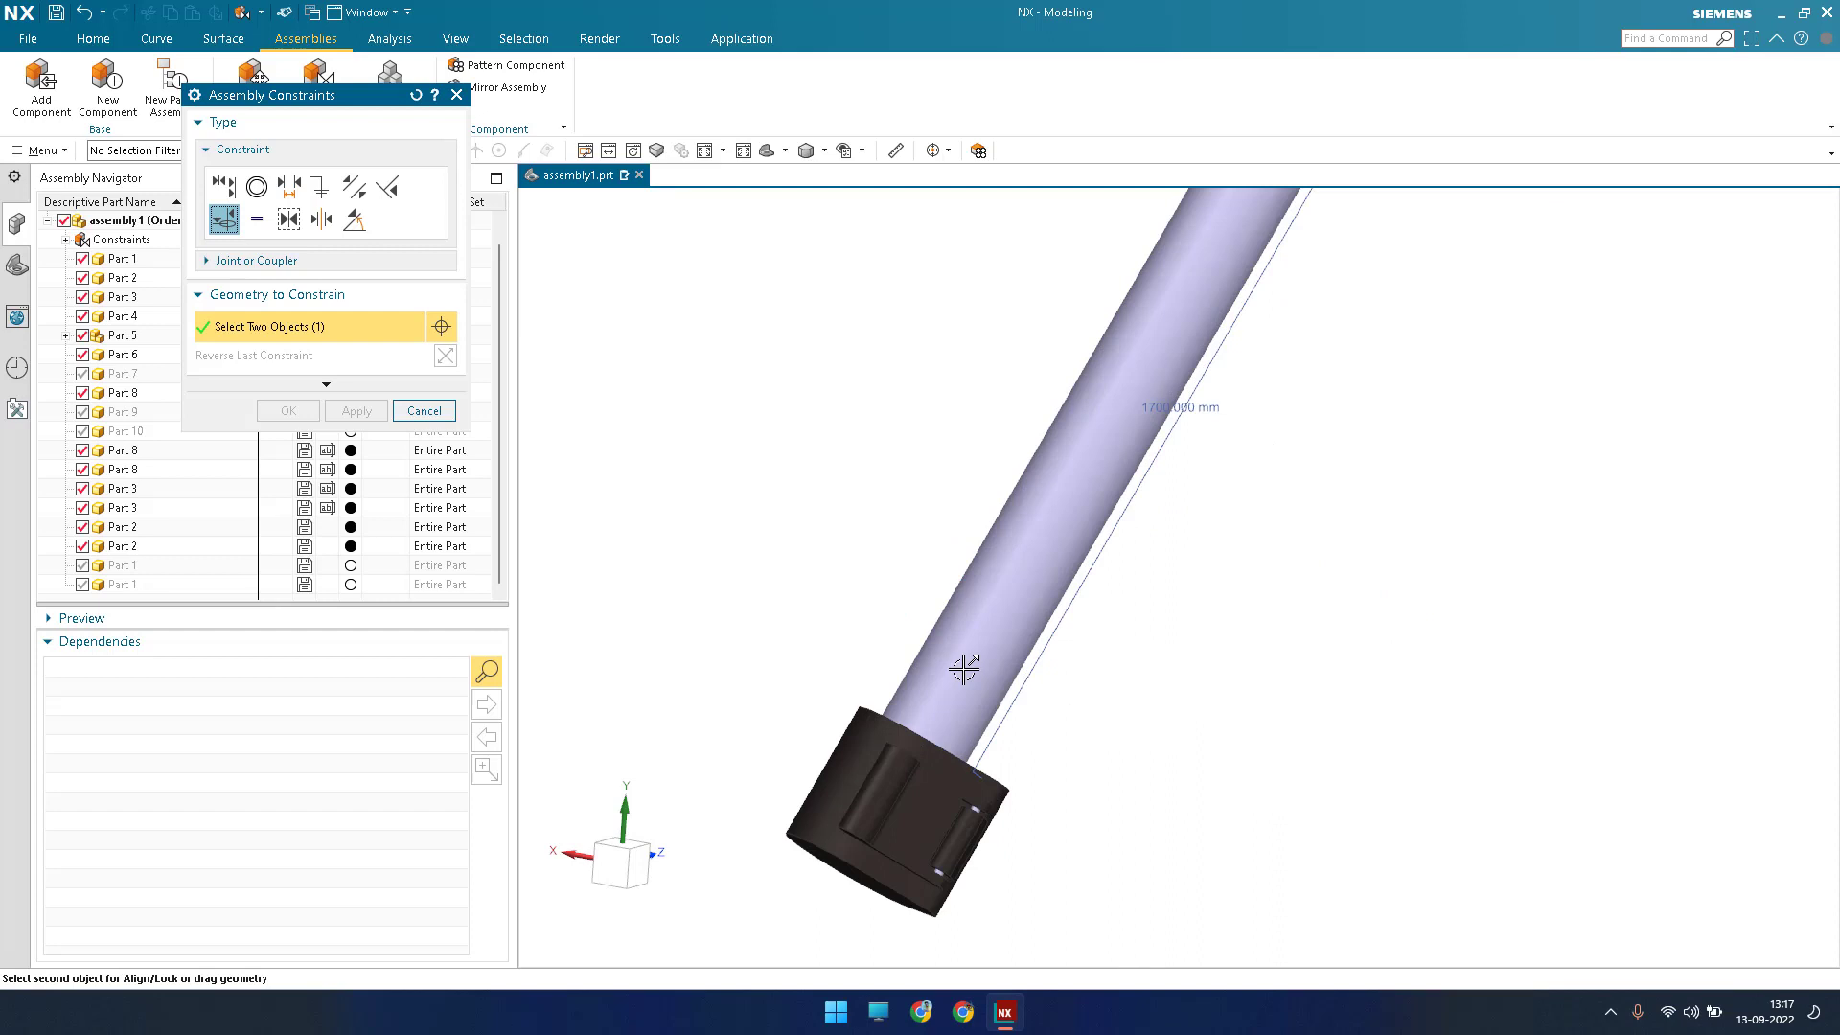
pyautogui.click(924, 758)
# Add a 200 mm Distance constraint between the original Part 1's cone shoulder face and the end face of Part 2's collar.
pyautogui.scroll(-5, 925, 759)
pyautogui.scroll(5, 1072, 688)
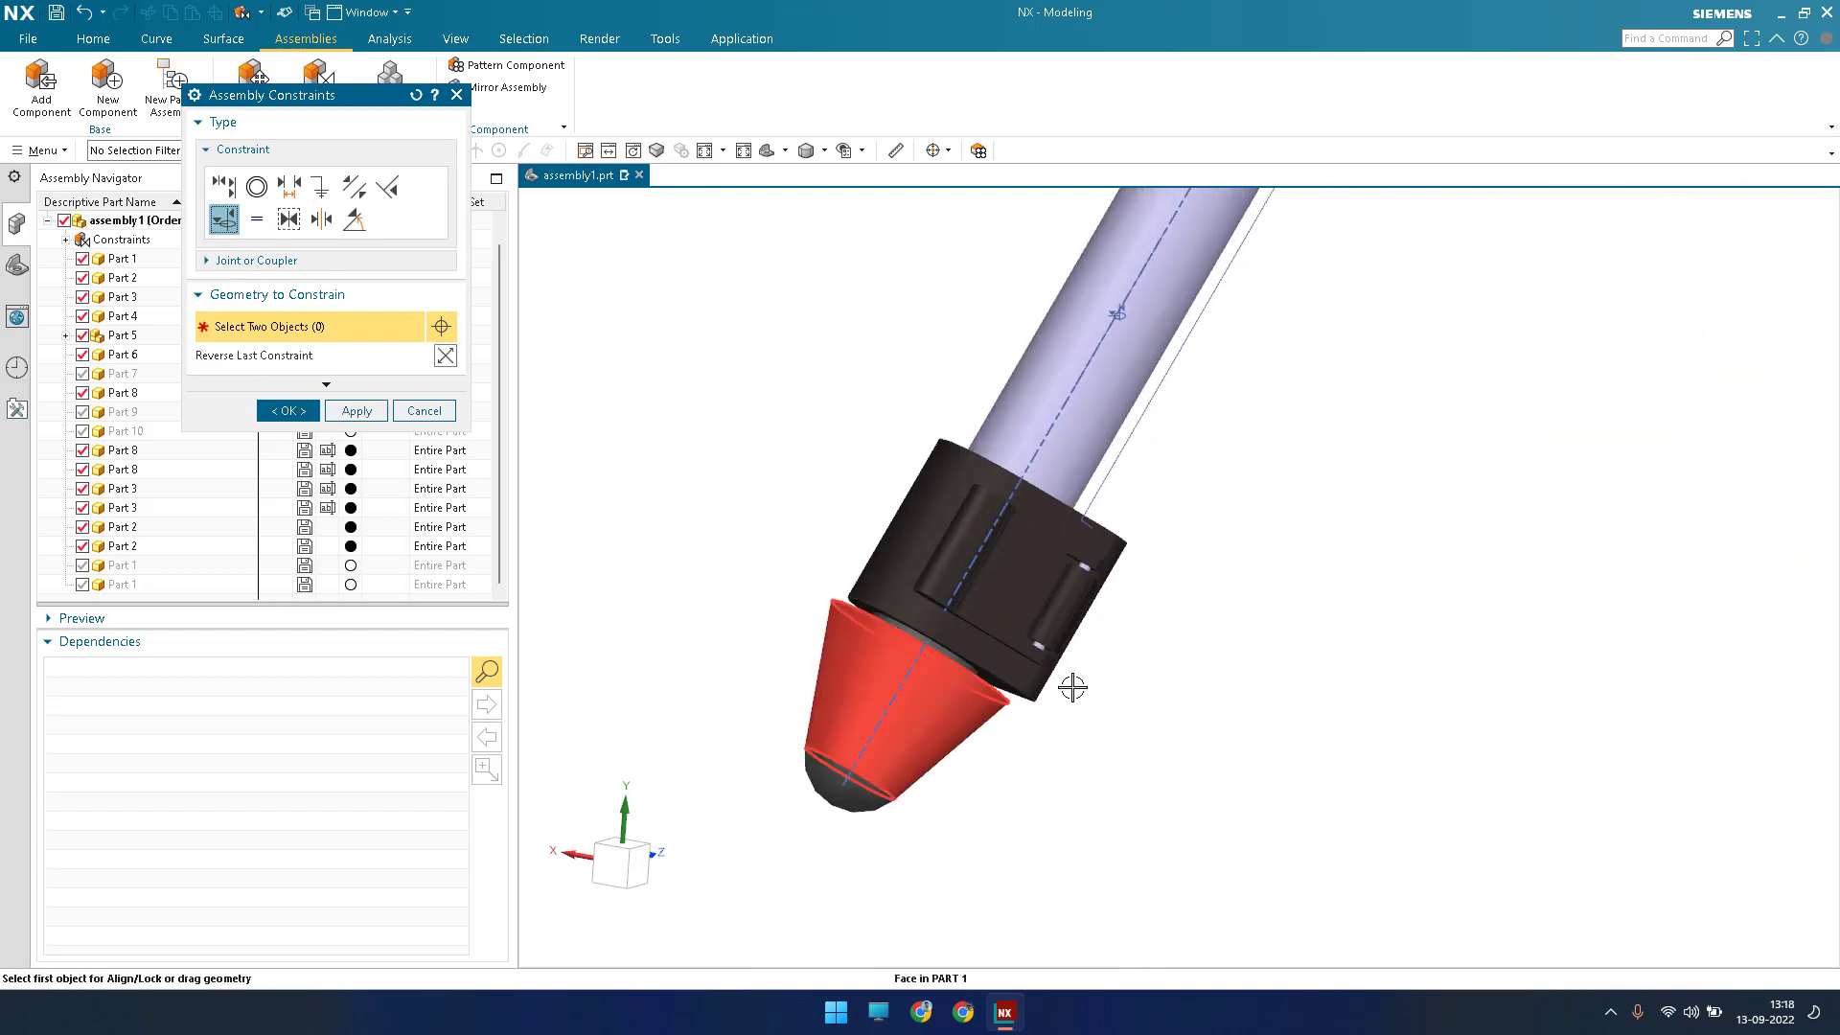
pyautogui.scroll(5, 923, 688)
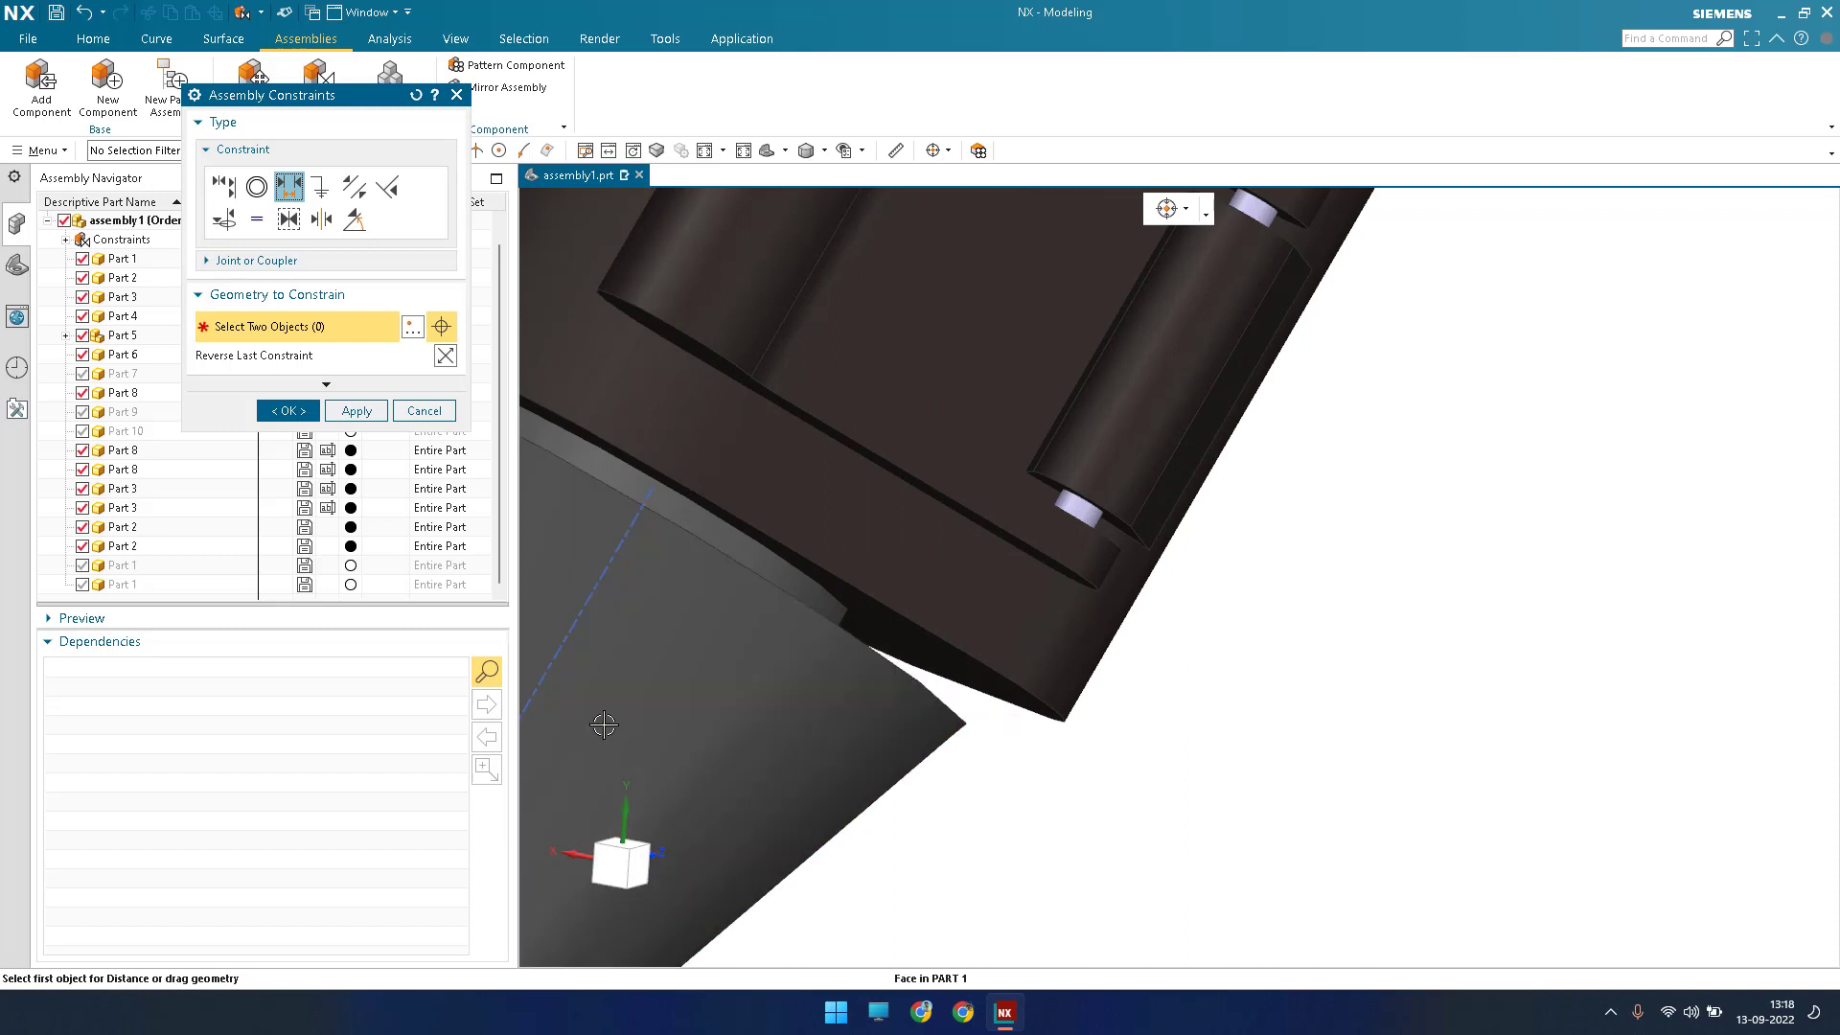
pyautogui.moveTo(608, 728); pyautogui.dragTo(1146, 646, button='middle')
pyautogui.click(749, 747)
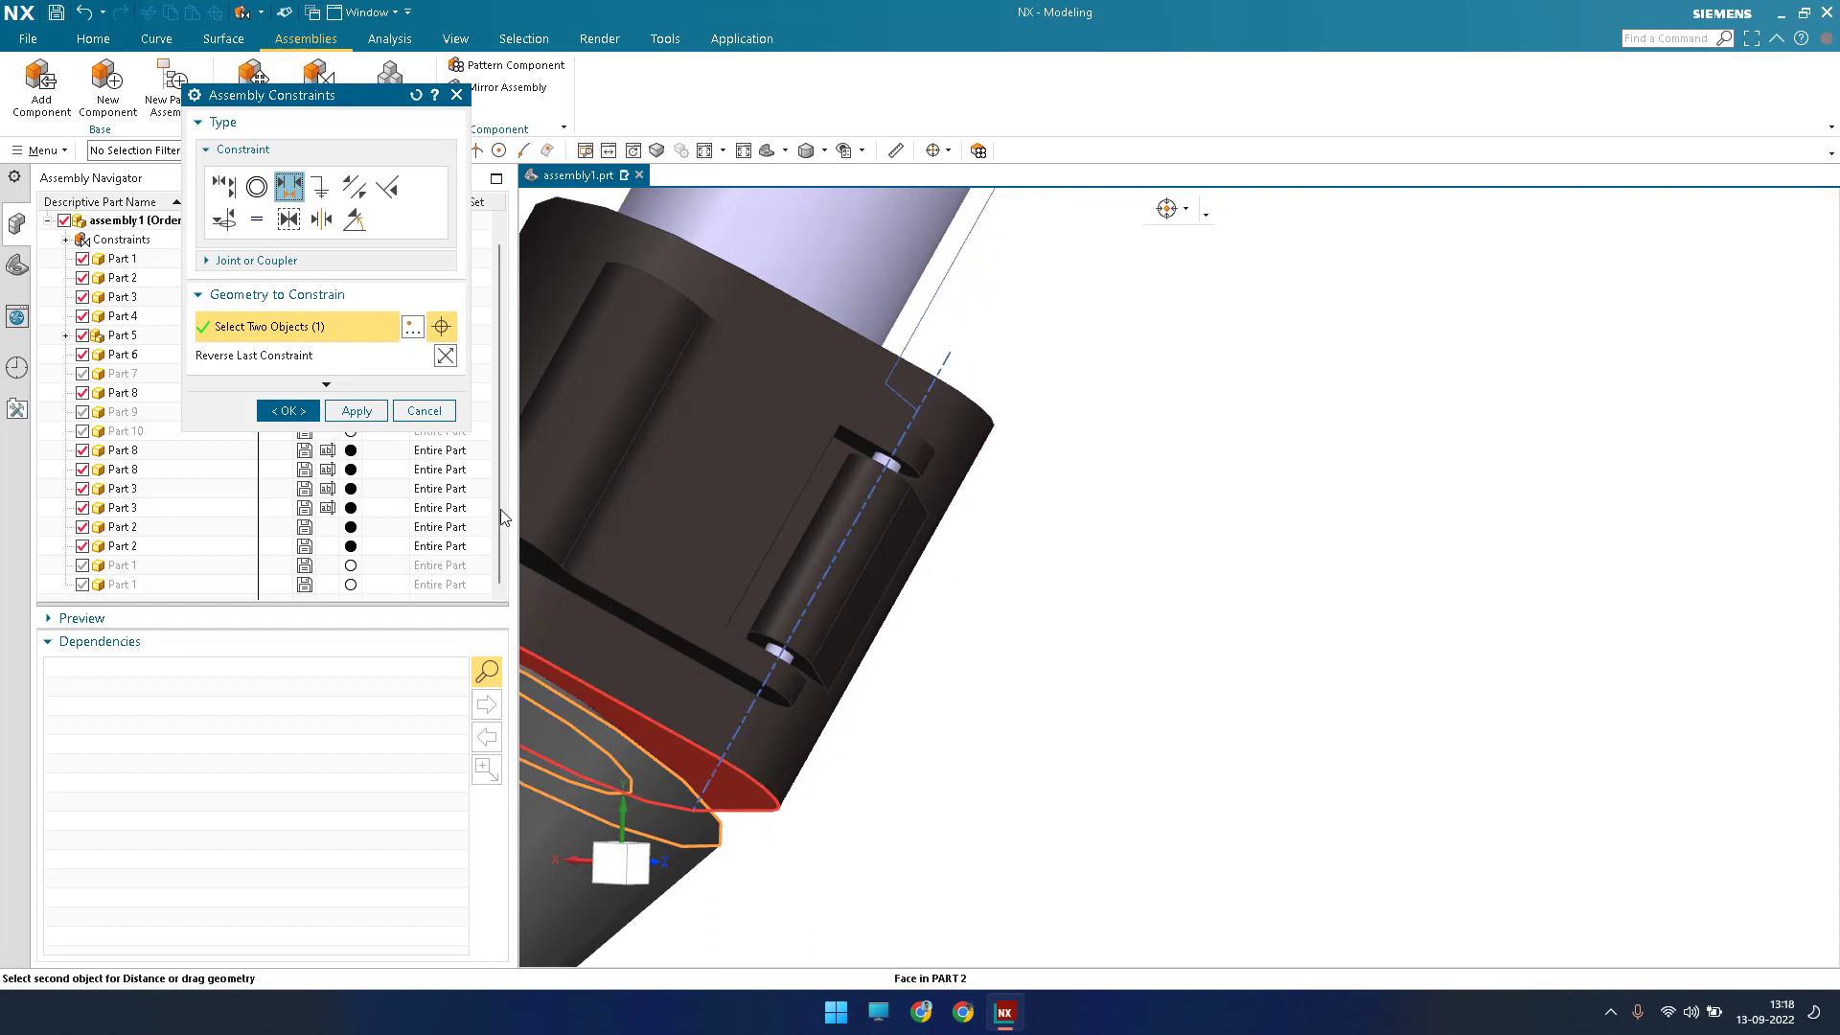
pyautogui.click(740, 779)
pyautogui.scroll(-4, 1139, 648)
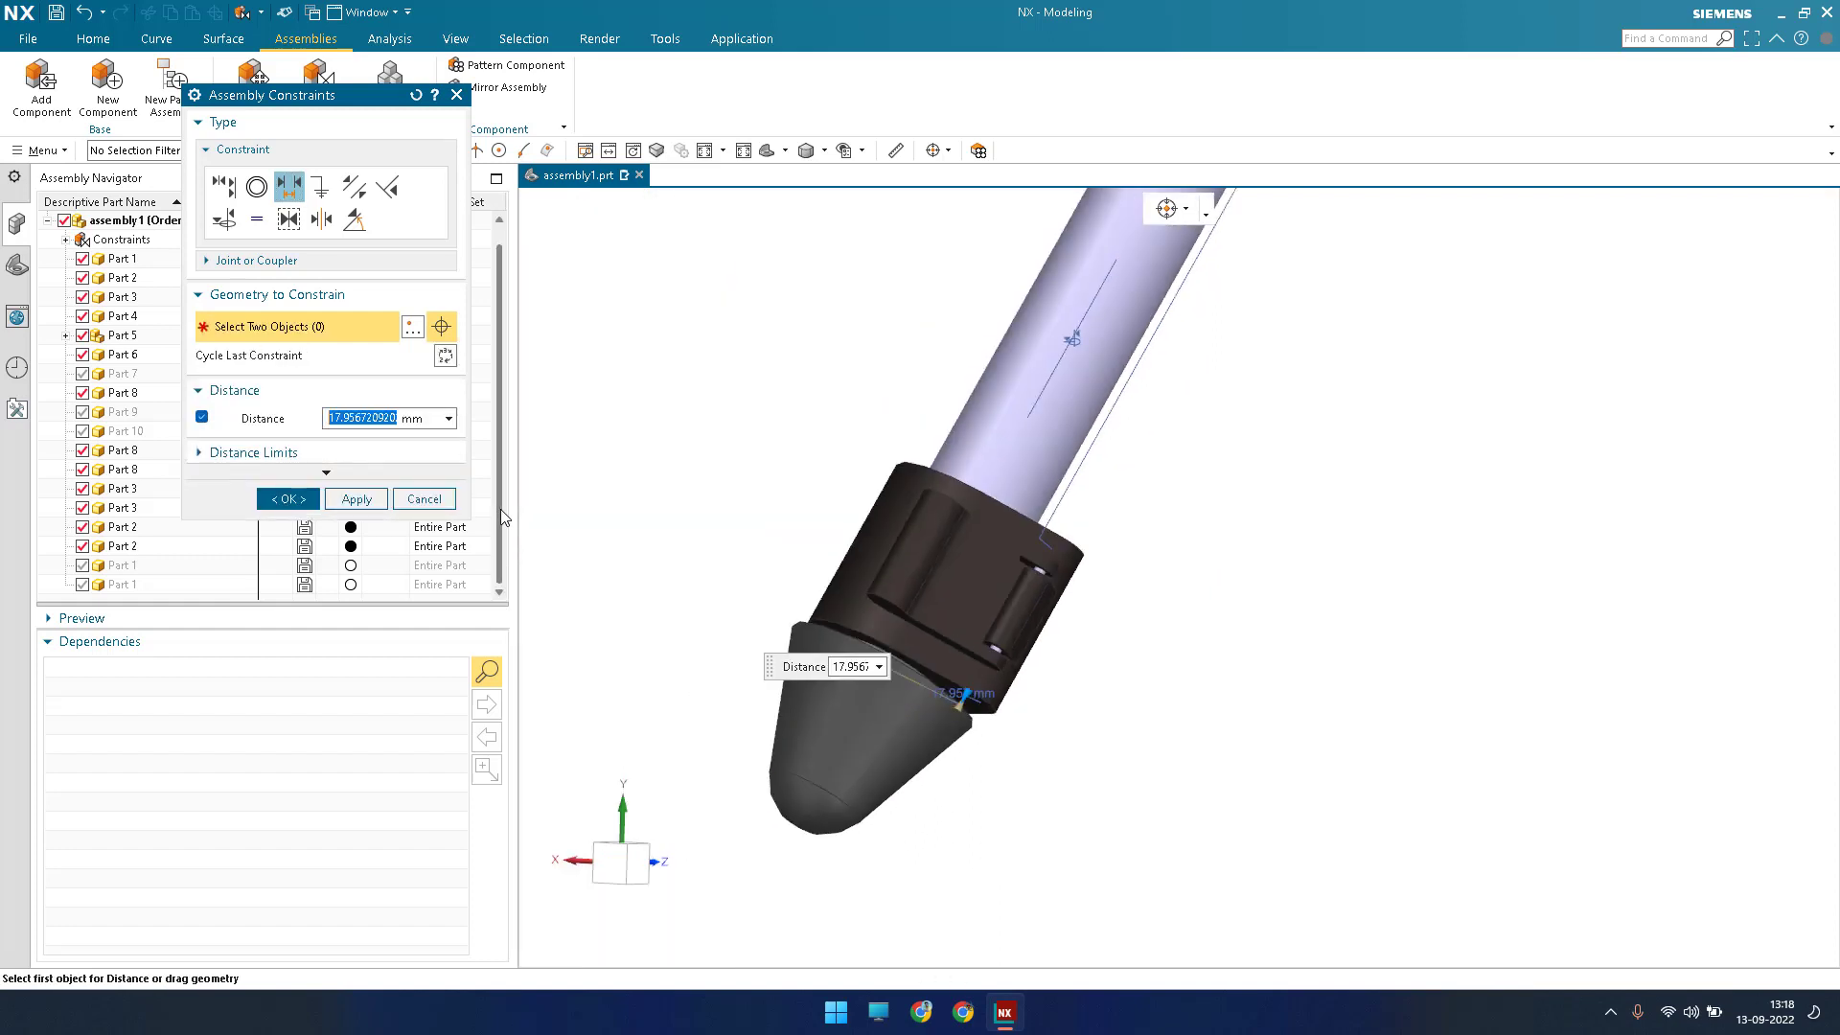
pyautogui.write('100')
pyautogui.press('Return')
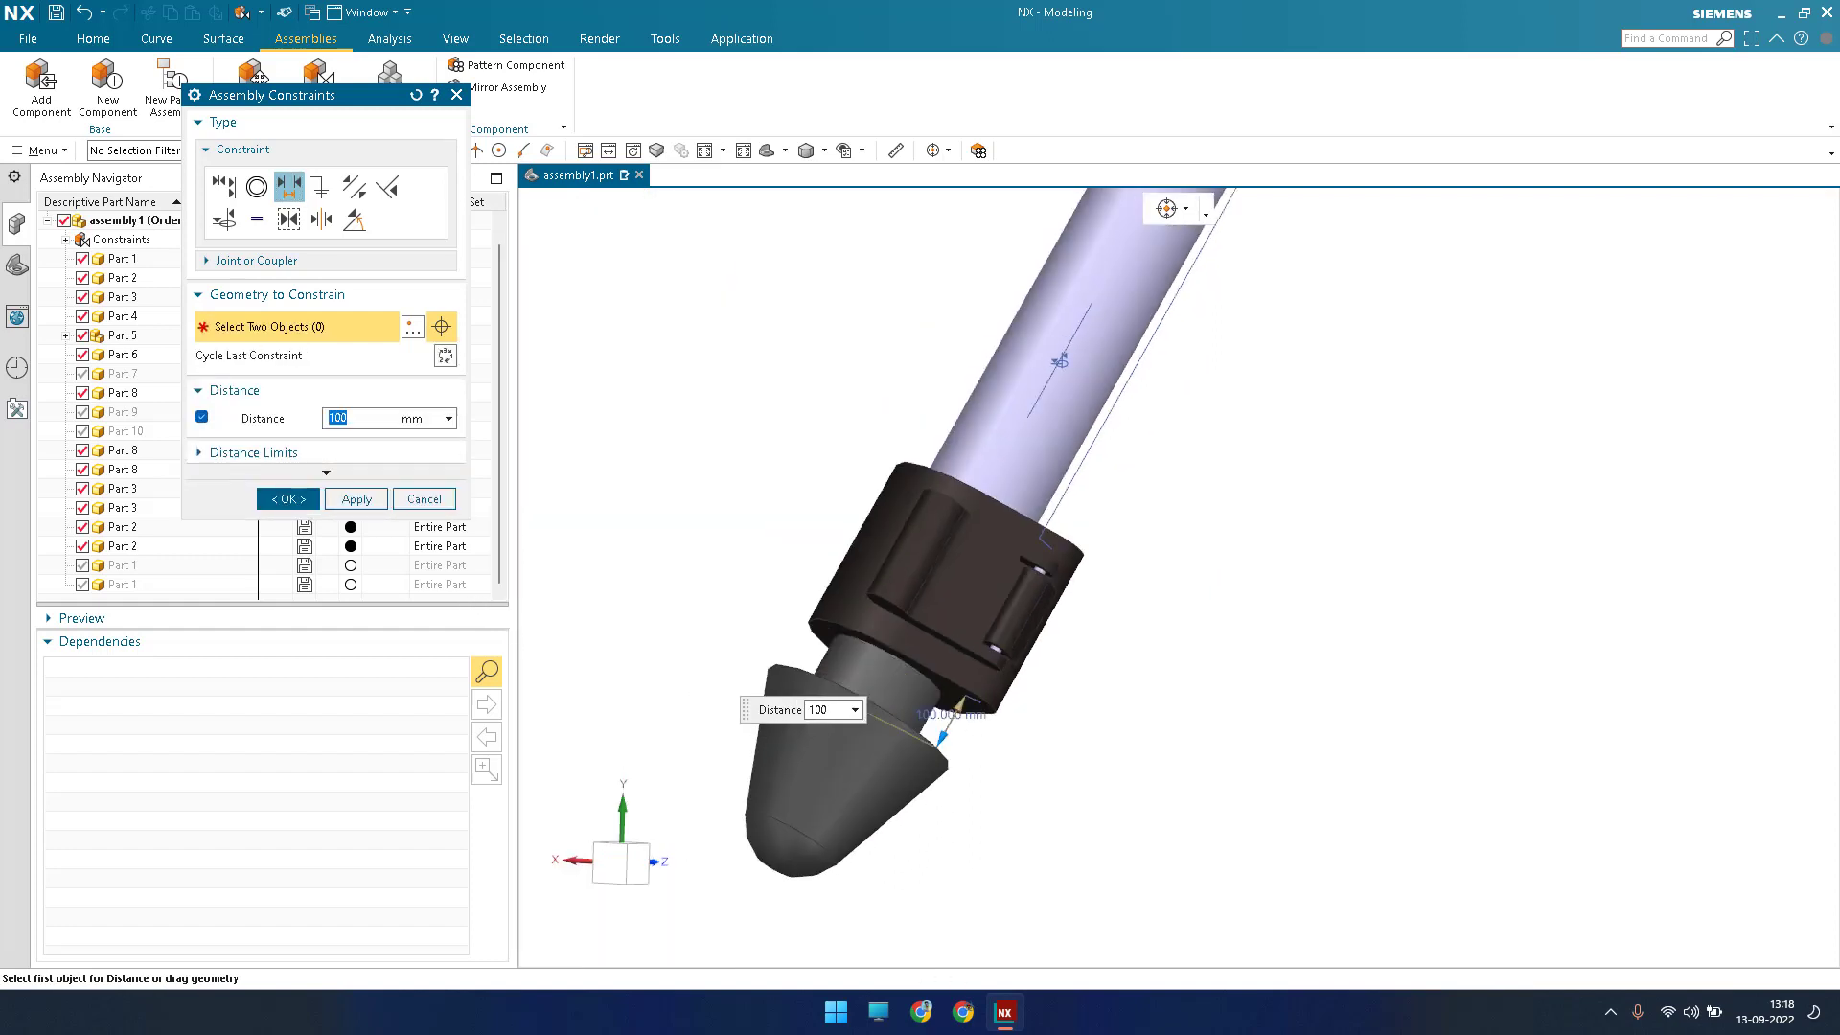
pyautogui.press('Return')
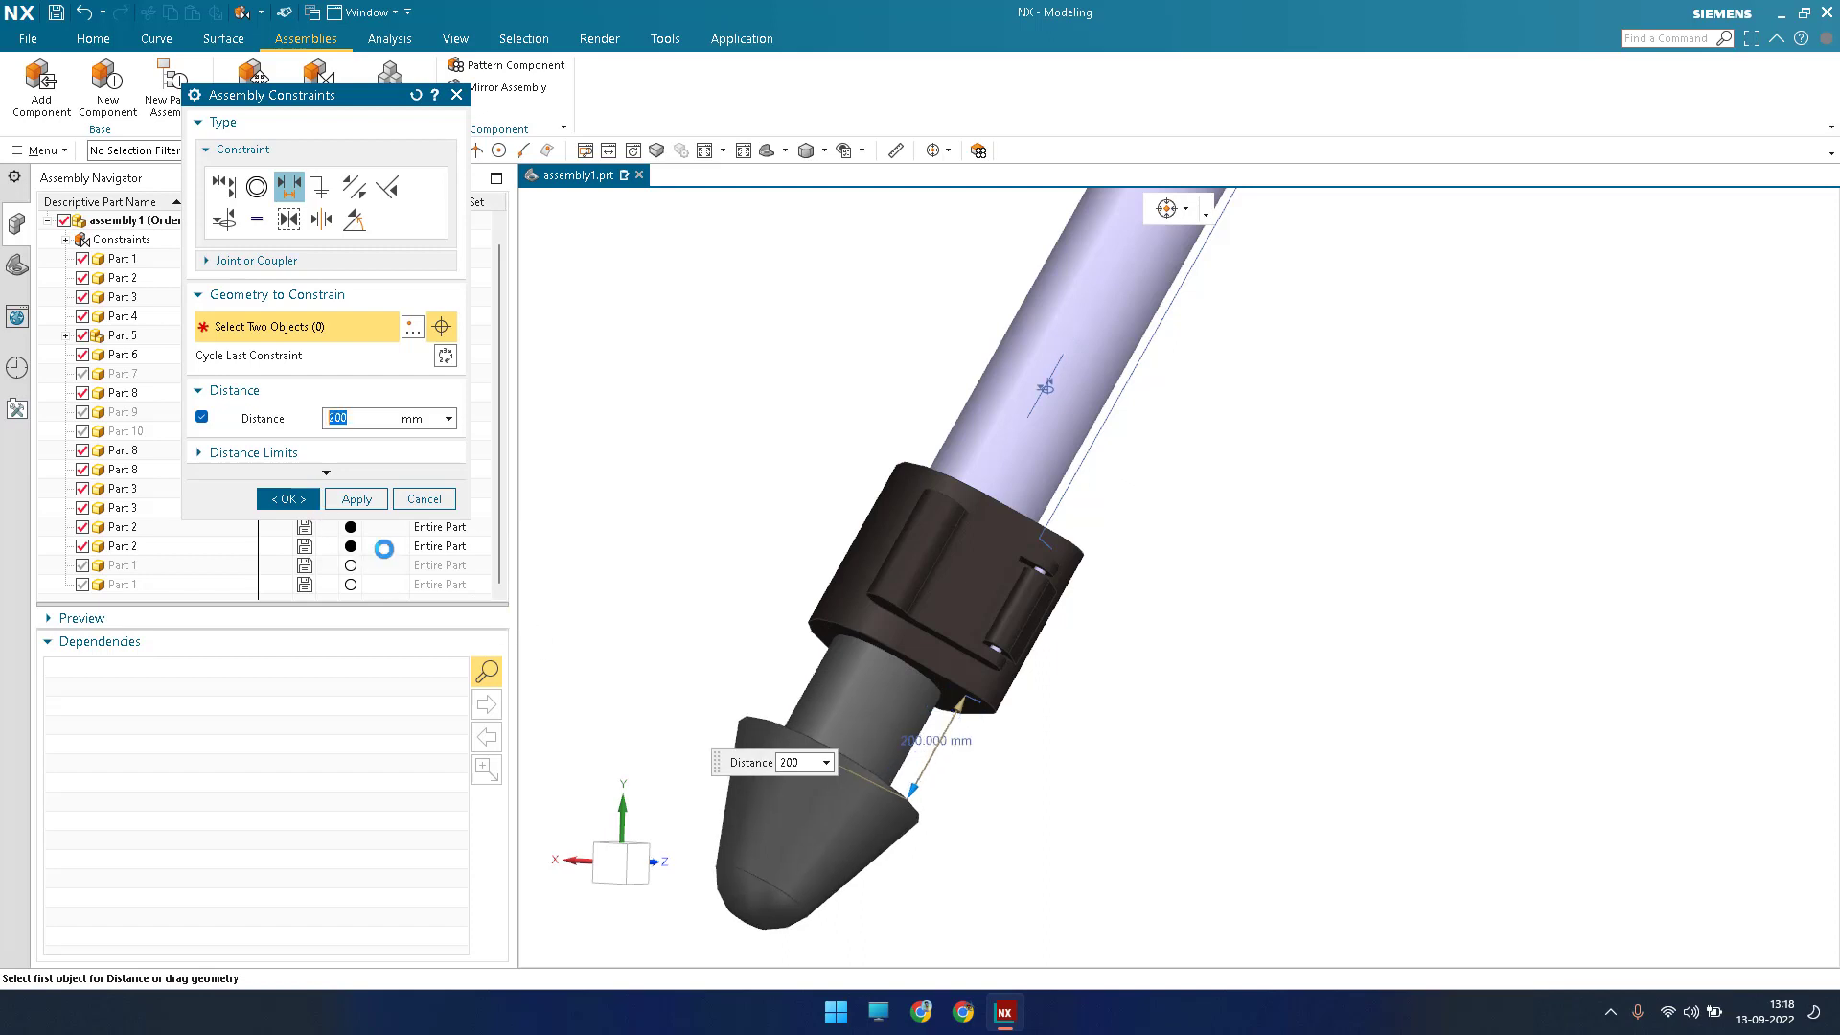
pyautogui.middleClick(873, 737)
pyautogui.scroll(-8, 863, 752)
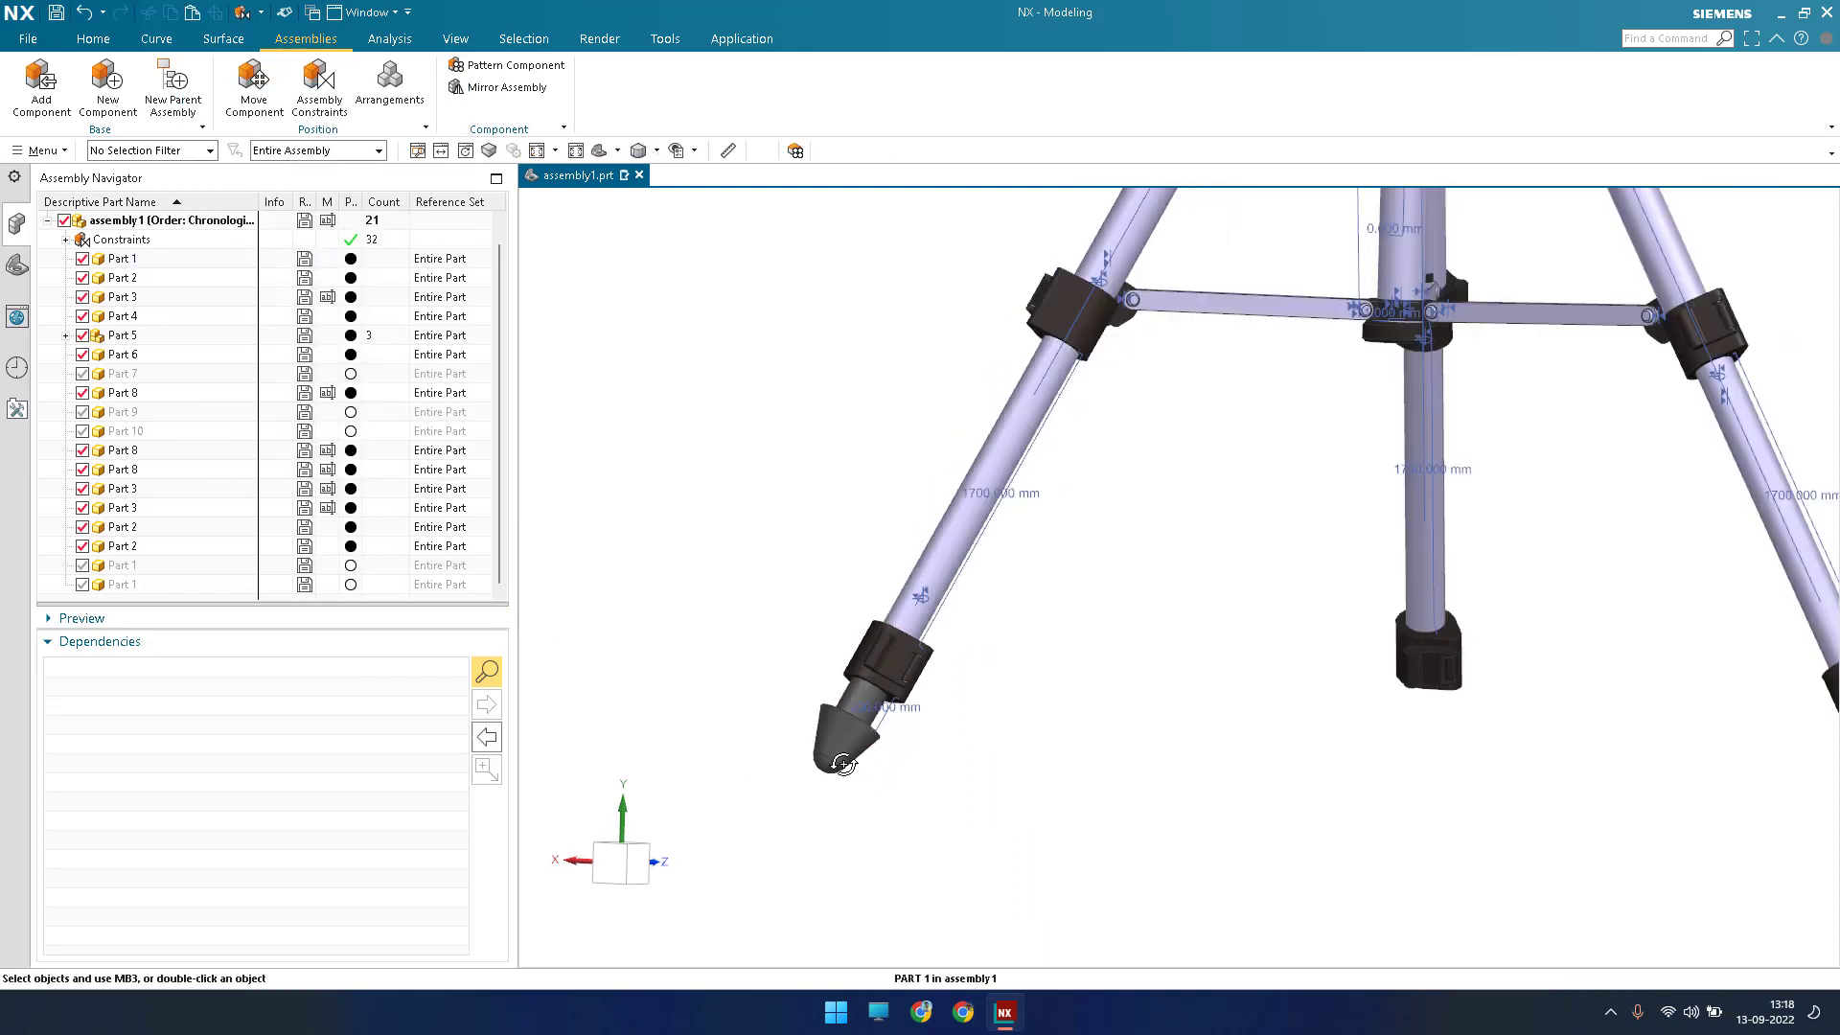
# Show the first pasted Part 1 copy in the tripod assembly.
pyautogui.moveTo(351, 305)
pyautogui.mouseDown(button='middle')
pyautogui.moveTo(347, 257)
pyautogui.moveTo(336, 288)
pyautogui.mouseUp(button='middle')
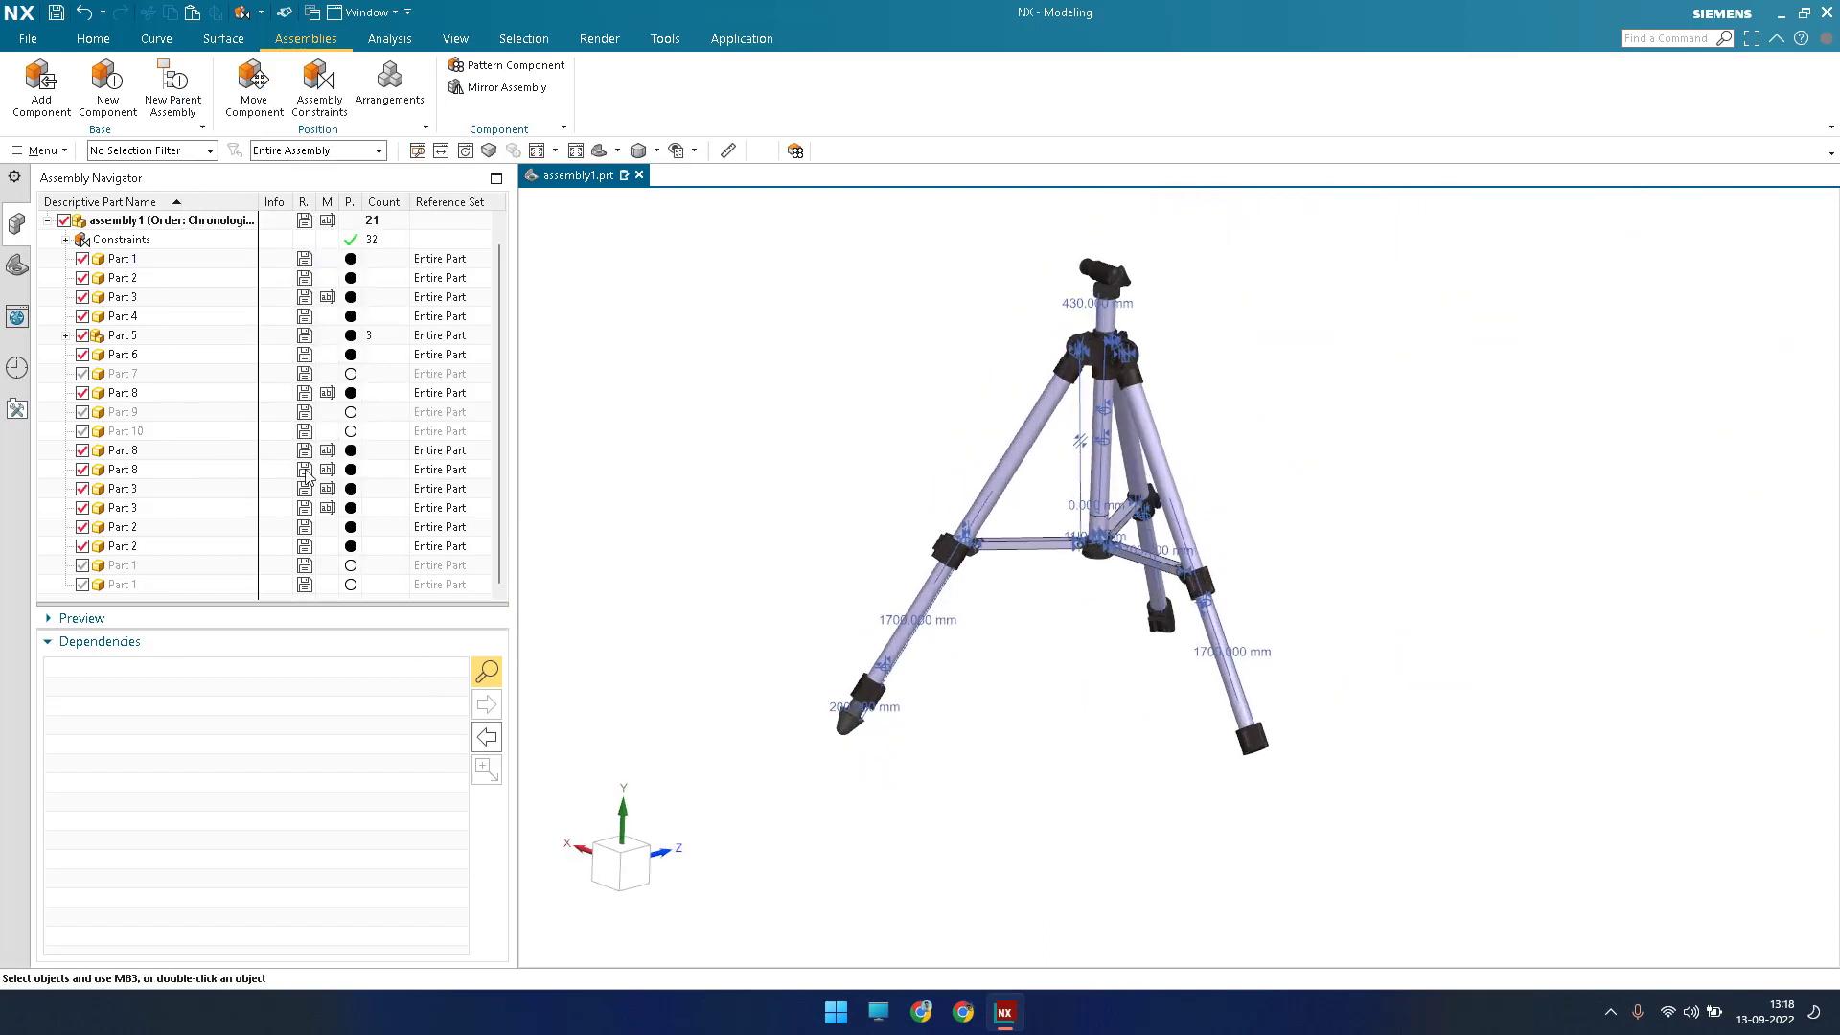
pyautogui.click(167, 588)
pyautogui.press('Escape')
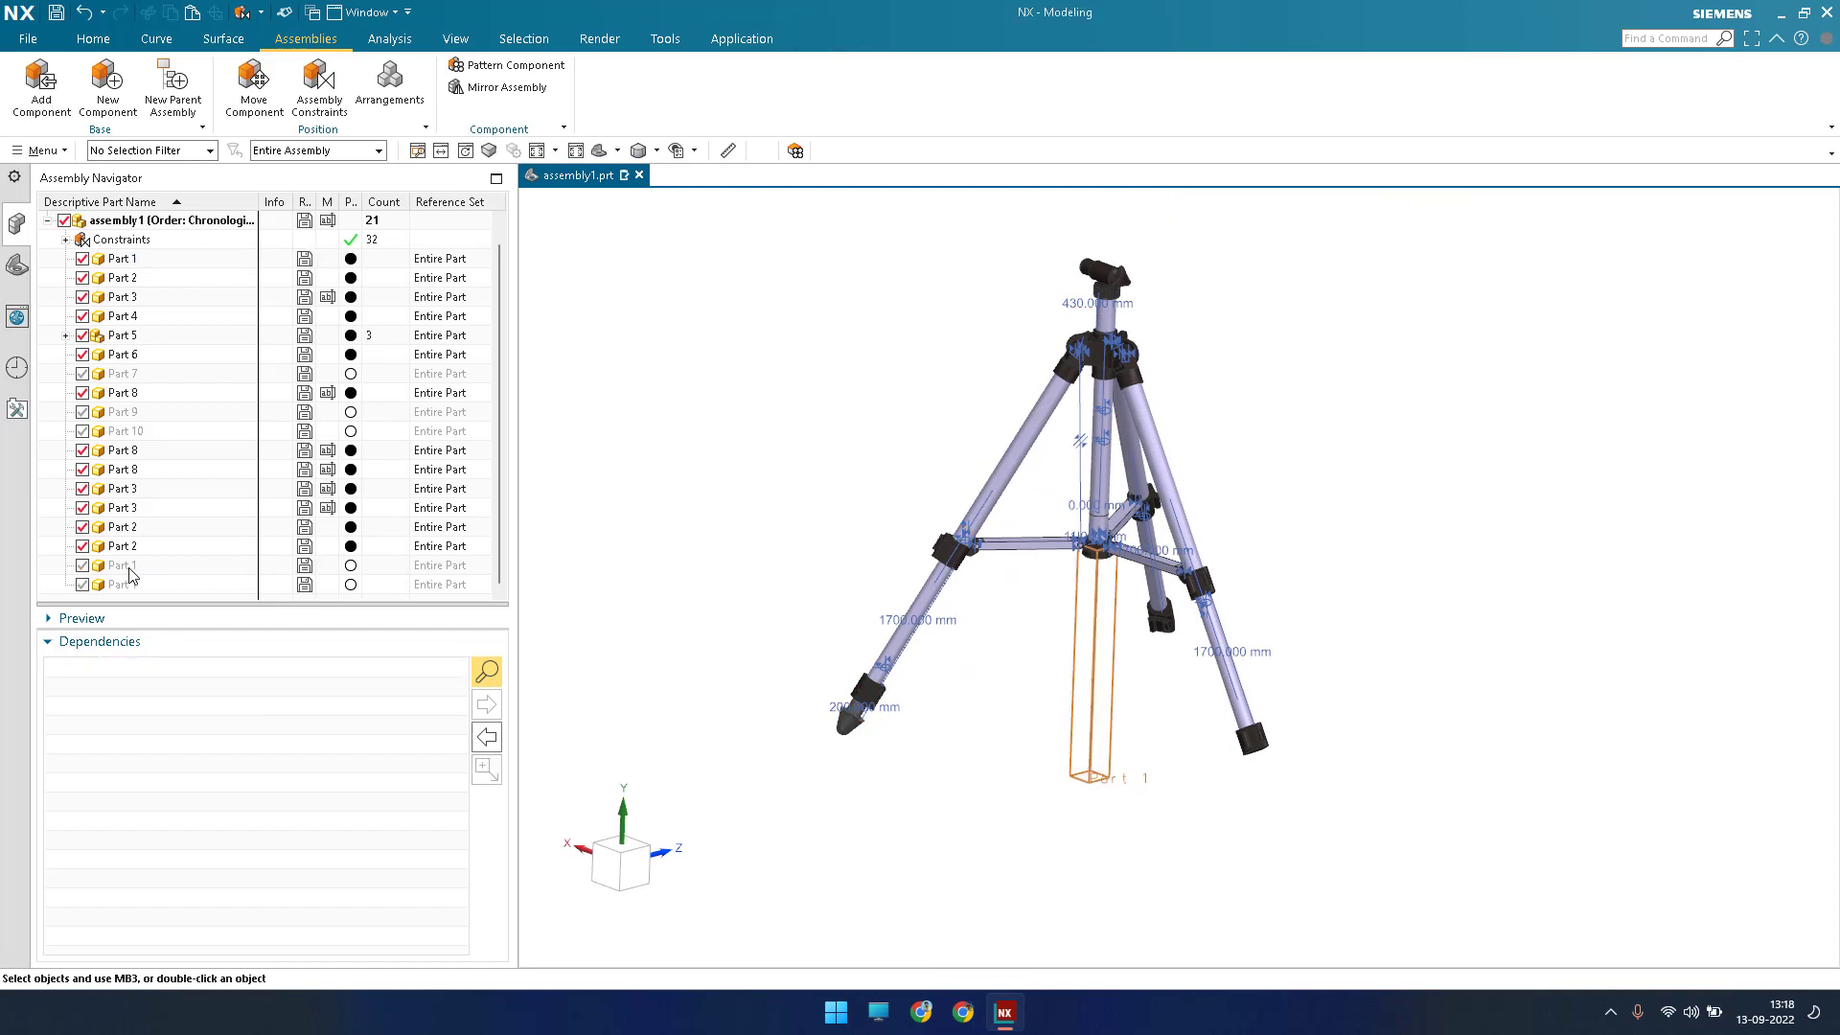
pyautogui.doubleClick(128, 568)
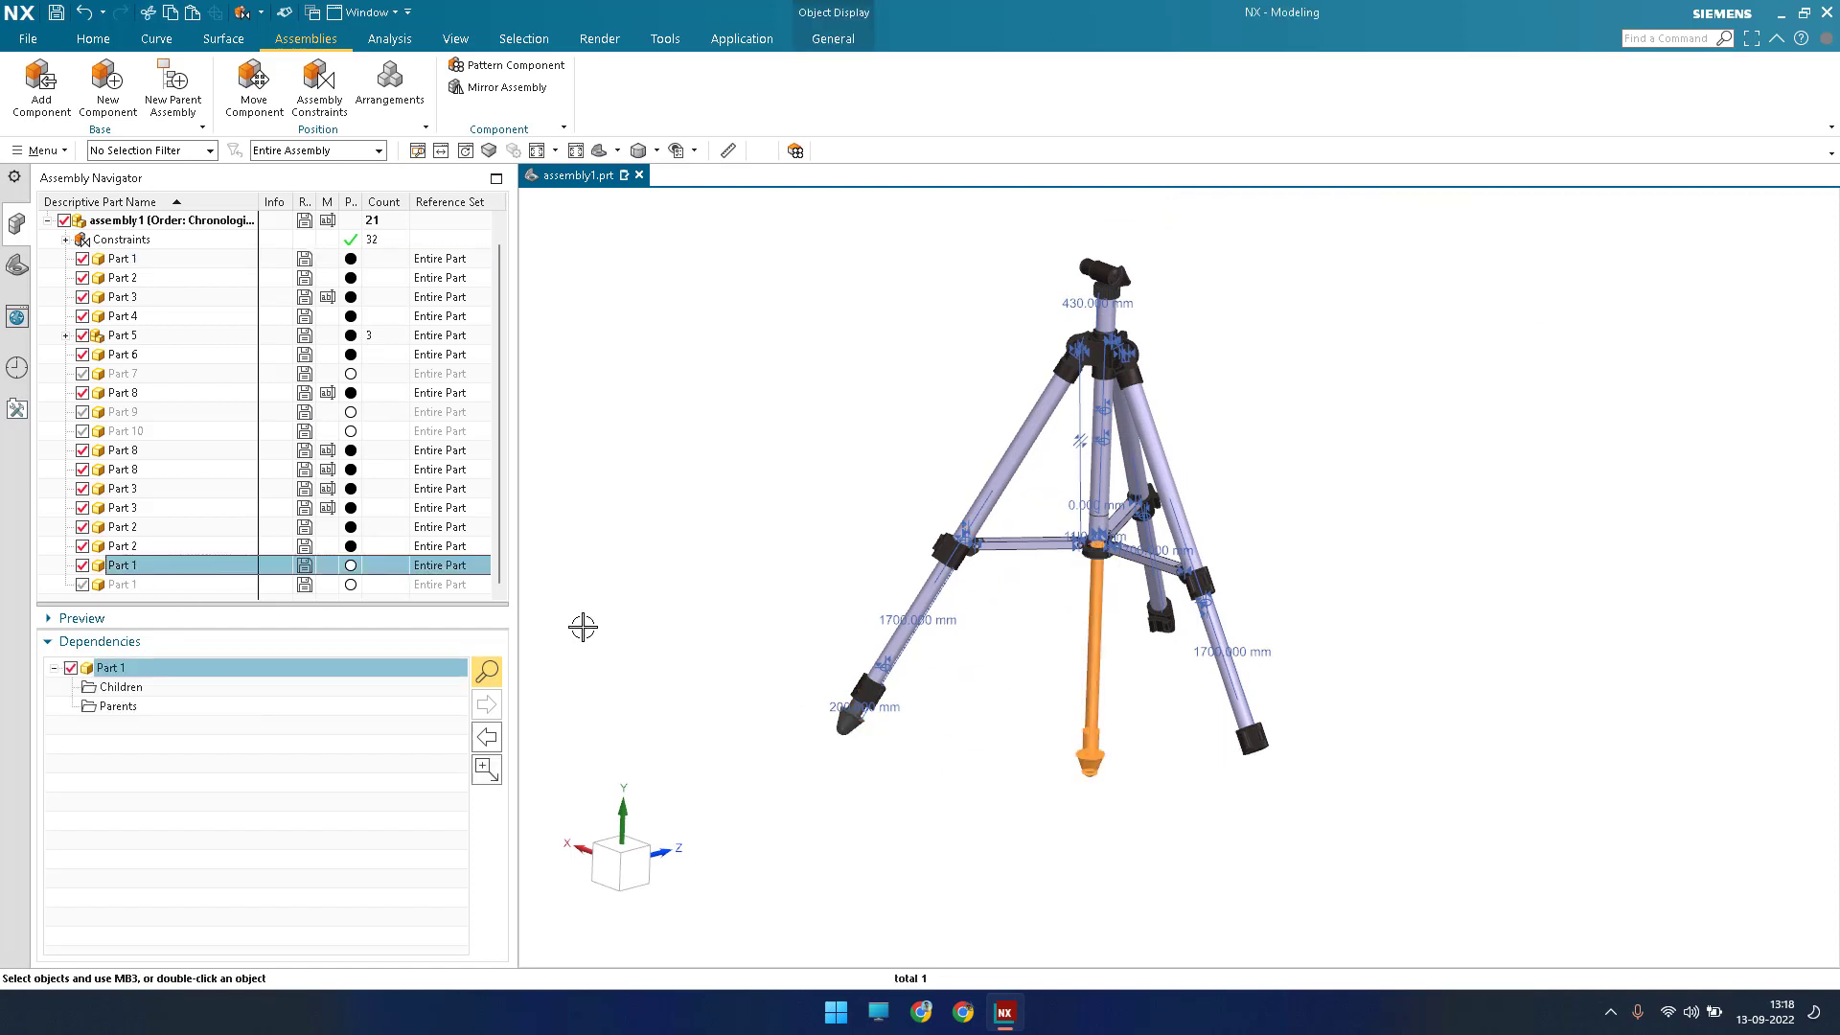
# Align/Lock the first Part 1 copy's centerline with the axis of the Part 2 copy on a leg without a foot.
pyautogui.click(312, 105)
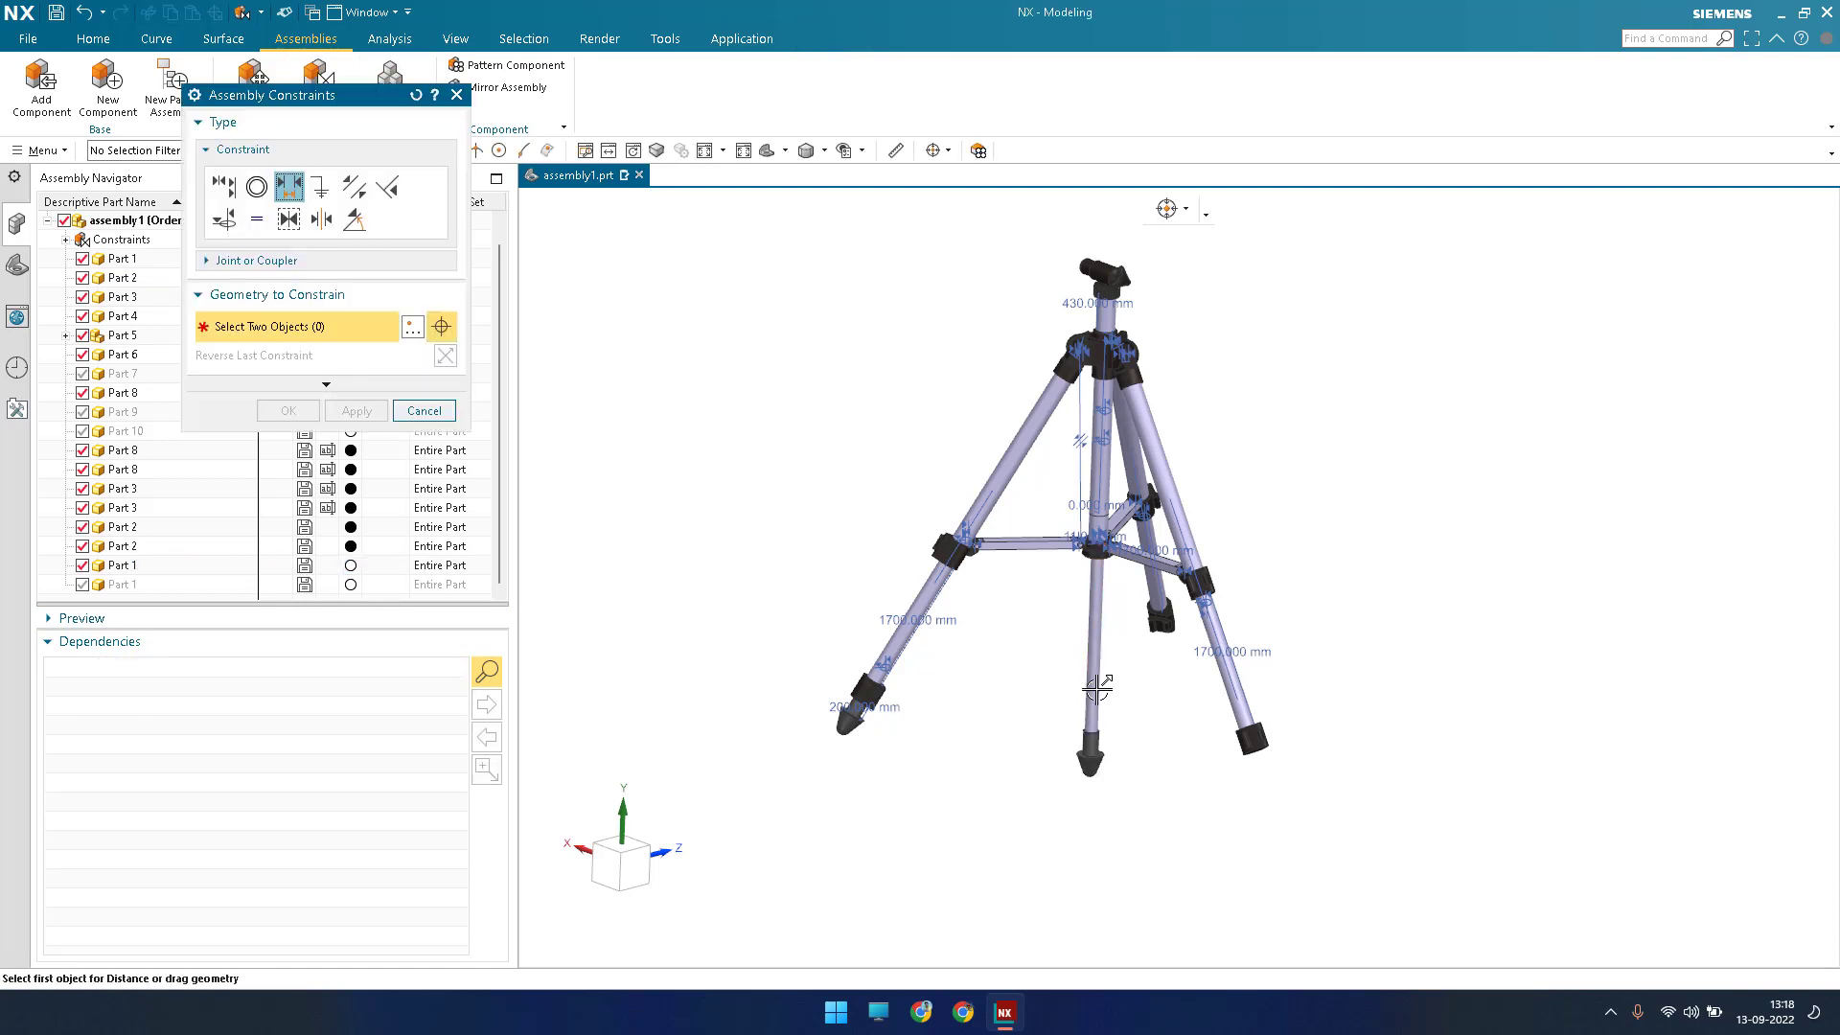
pyautogui.click(224, 219)
pyautogui.scroll(6, 1086, 621)
pyautogui.click(1085, 621)
pyautogui.scroll(-2, 1223, 657)
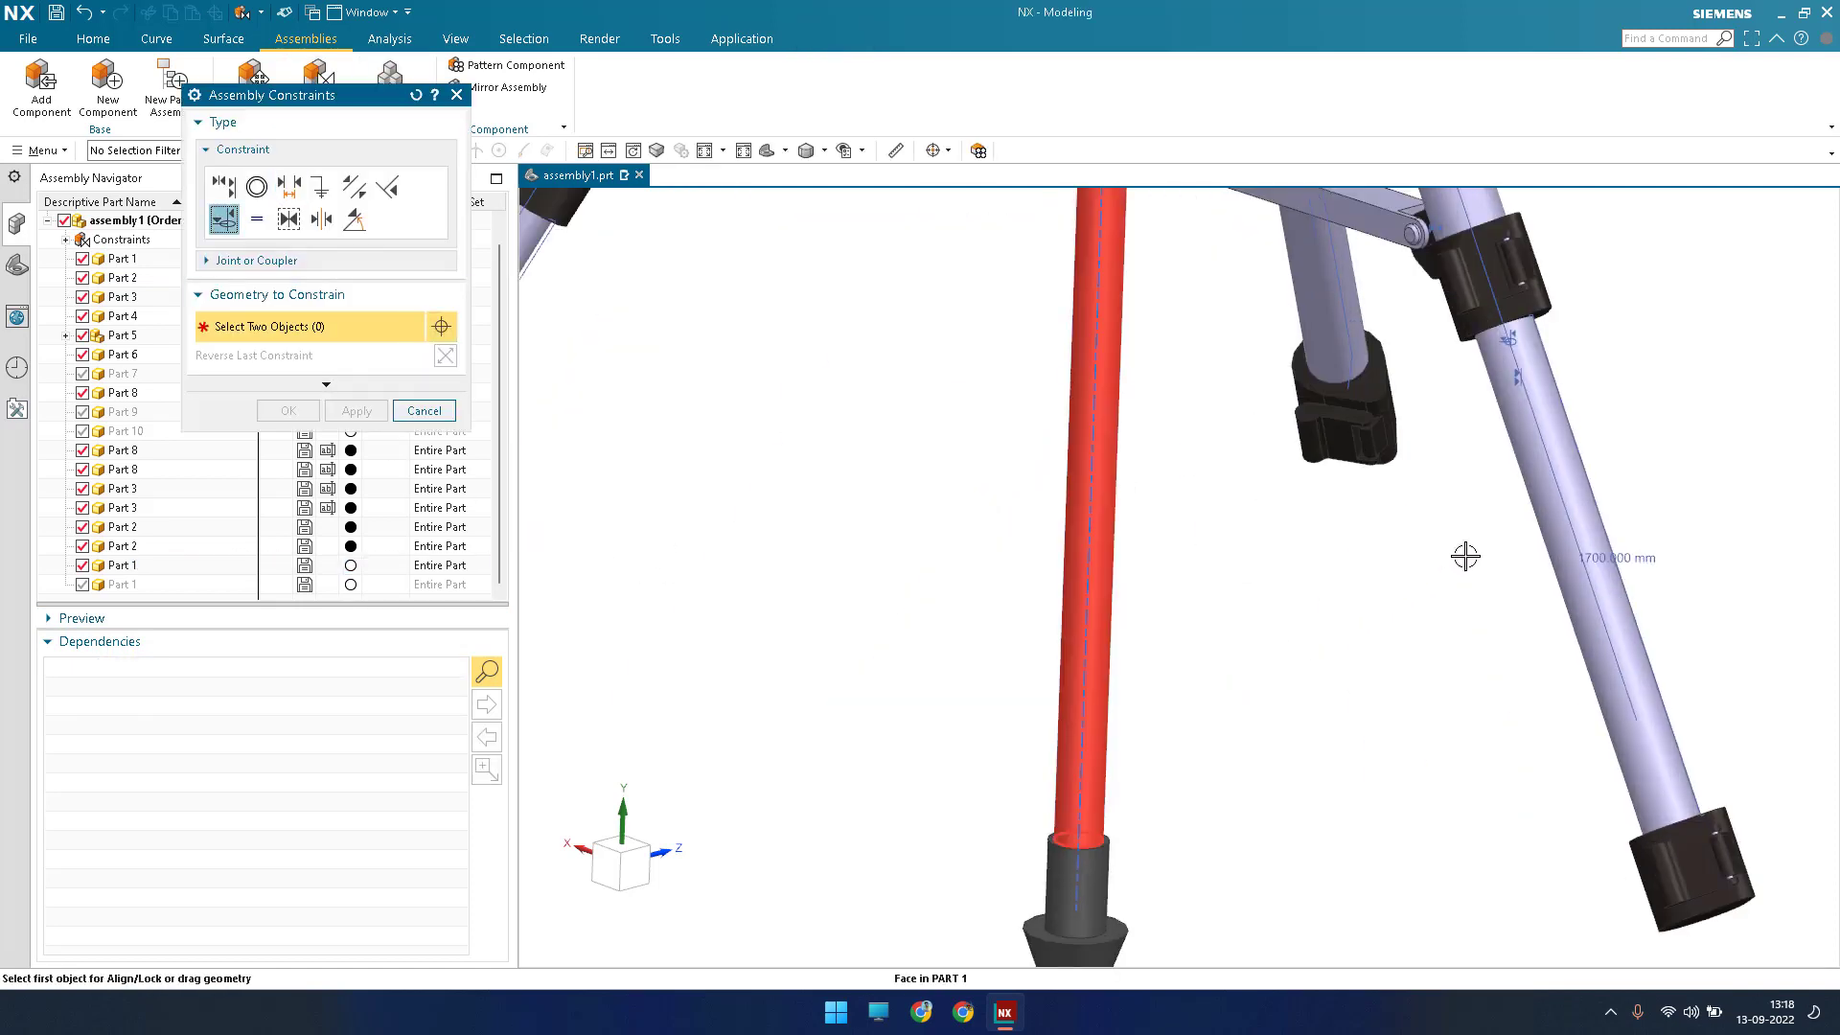
pyautogui.scroll(4, 1522, 601)
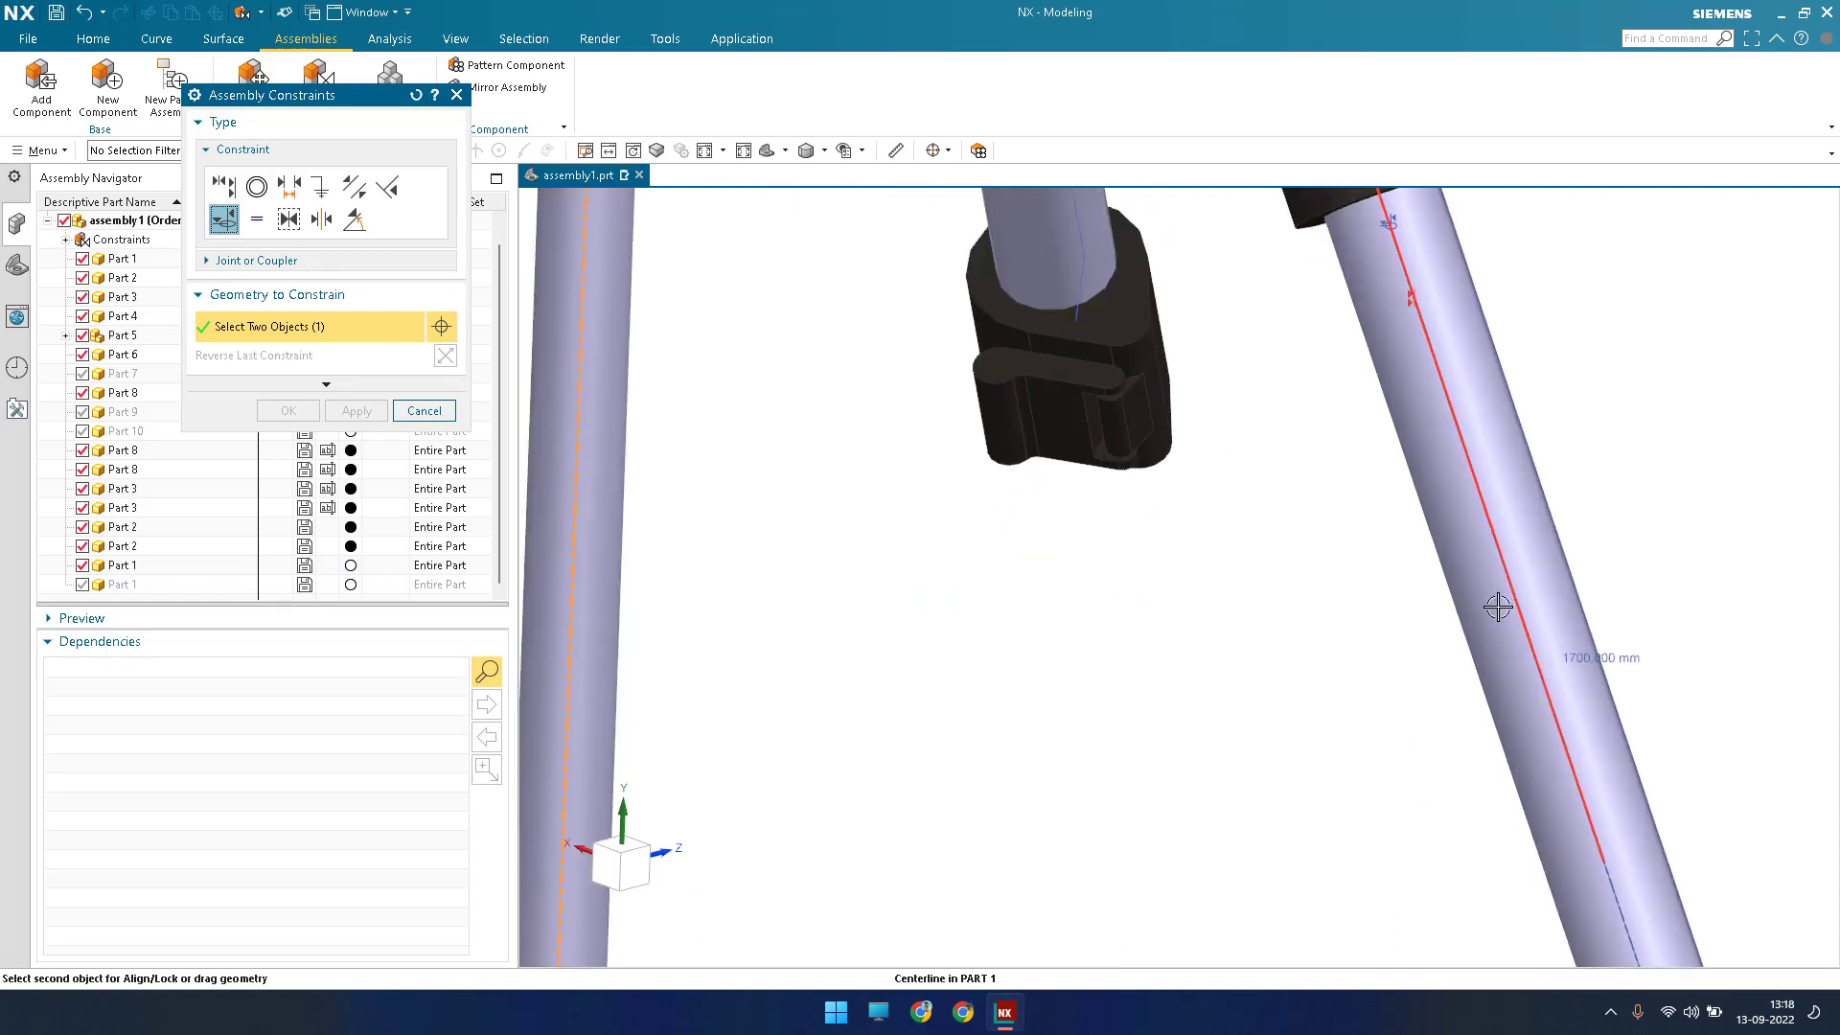
pyautogui.click(1528, 621)
# Add a 200 mm Distance constraint between the second leg's Part 2 collar end face and the Part 1 copy's cone shoulder.
pyautogui.scroll(-6, 1400, 583)
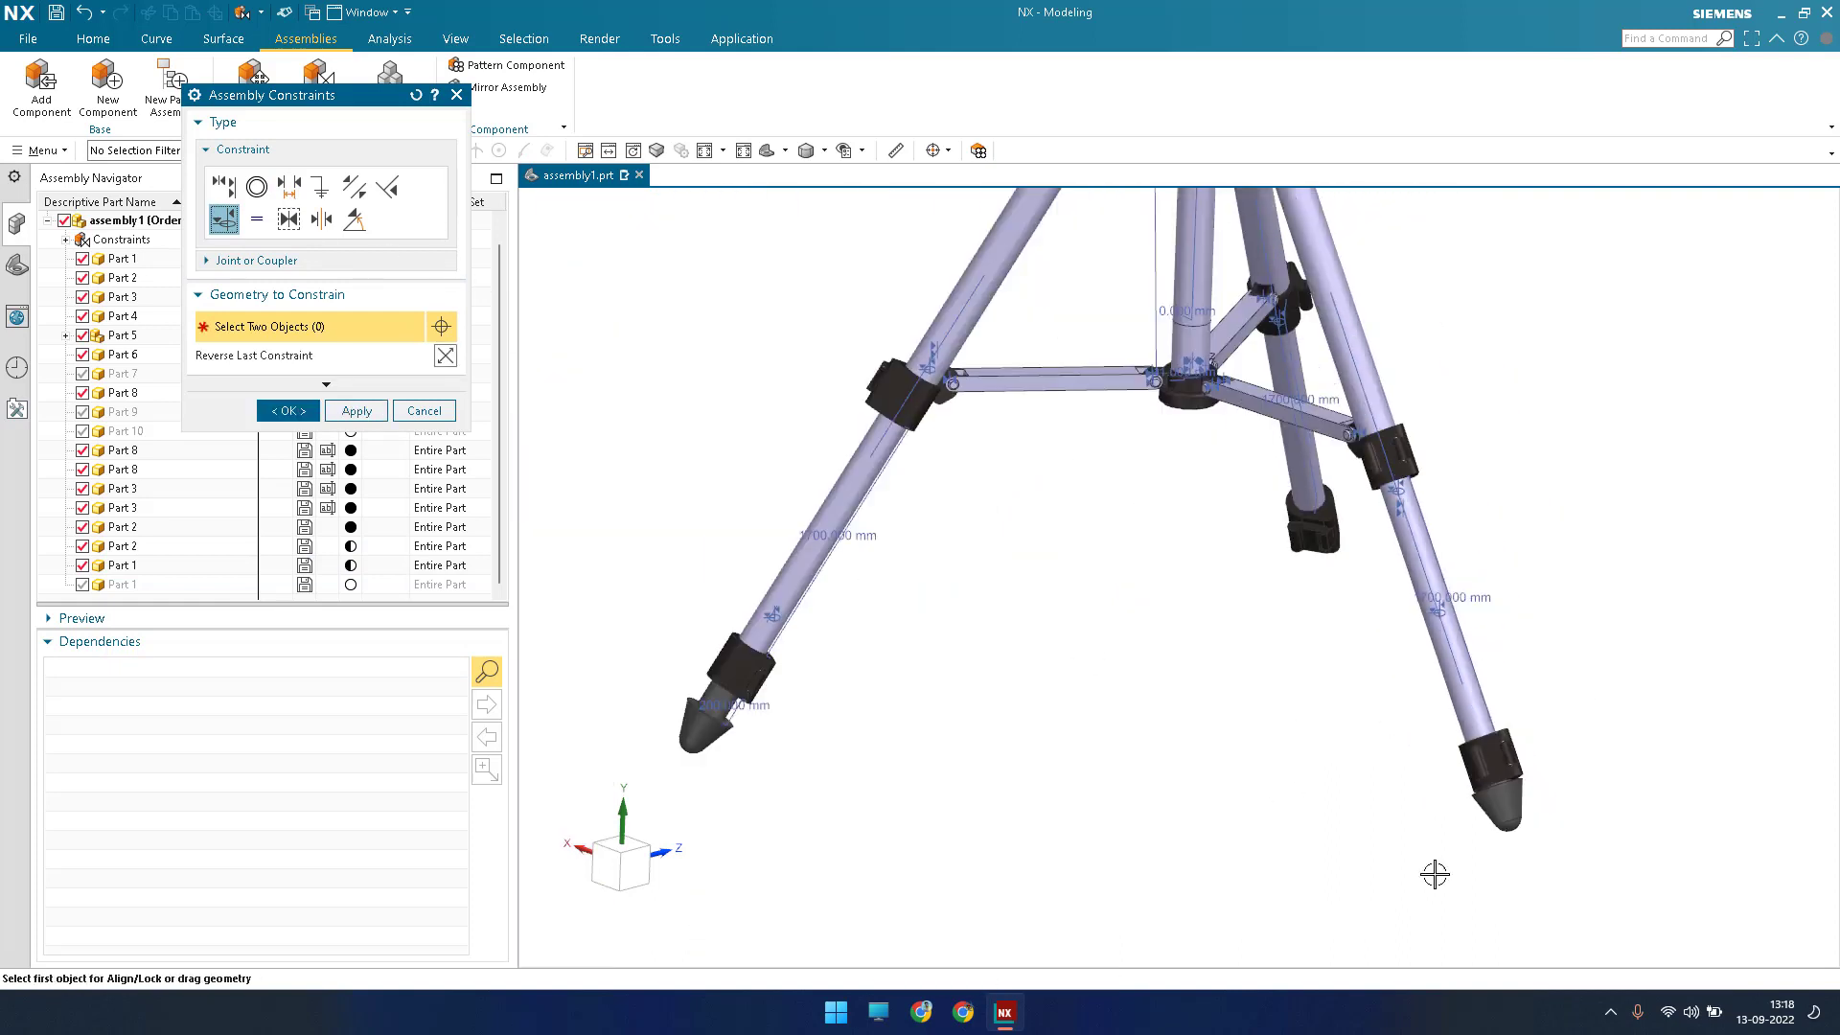
pyautogui.click(289, 187)
pyautogui.scroll(10, 1510, 780)
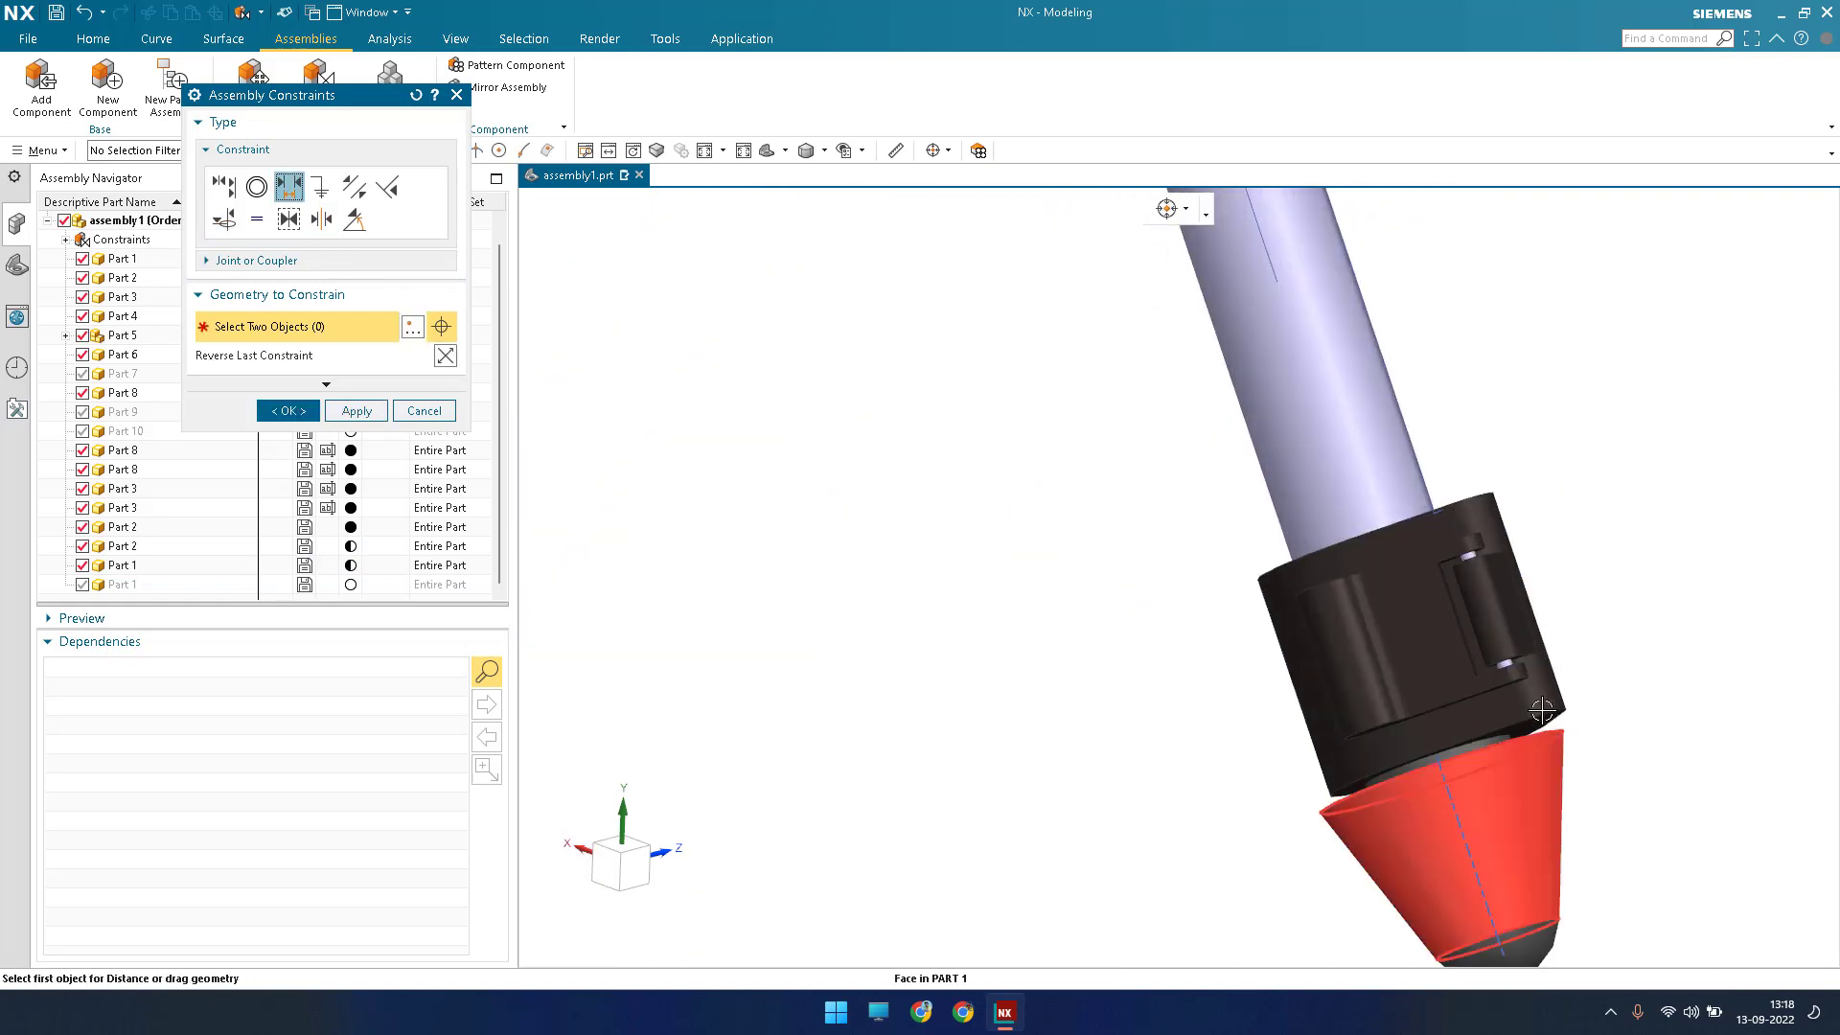
pyautogui.click(1507, 747)
pyautogui.scroll(-4, 1518, 757)
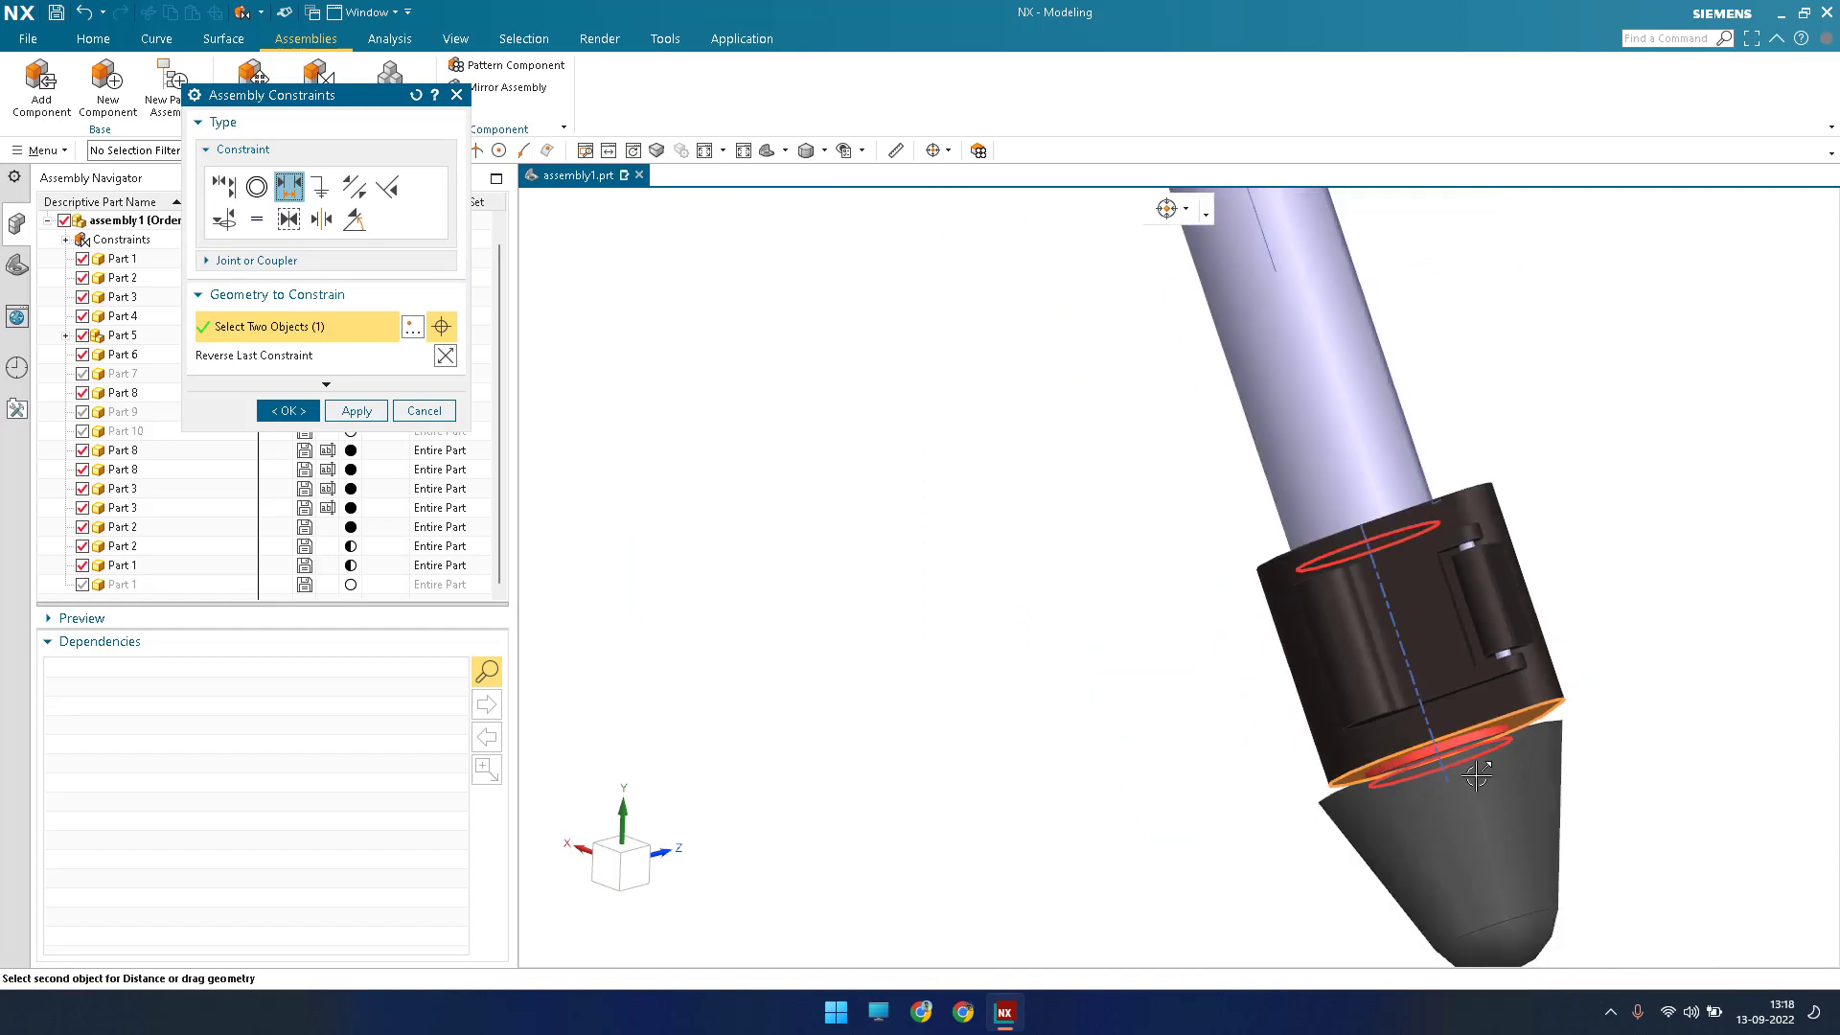
pyautogui.moveTo(1137, 633); pyautogui.dragTo(1121, 718, button='middle')
pyautogui.scroll(2, 1121, 718)
pyautogui.scroll(3, 1121, 717)
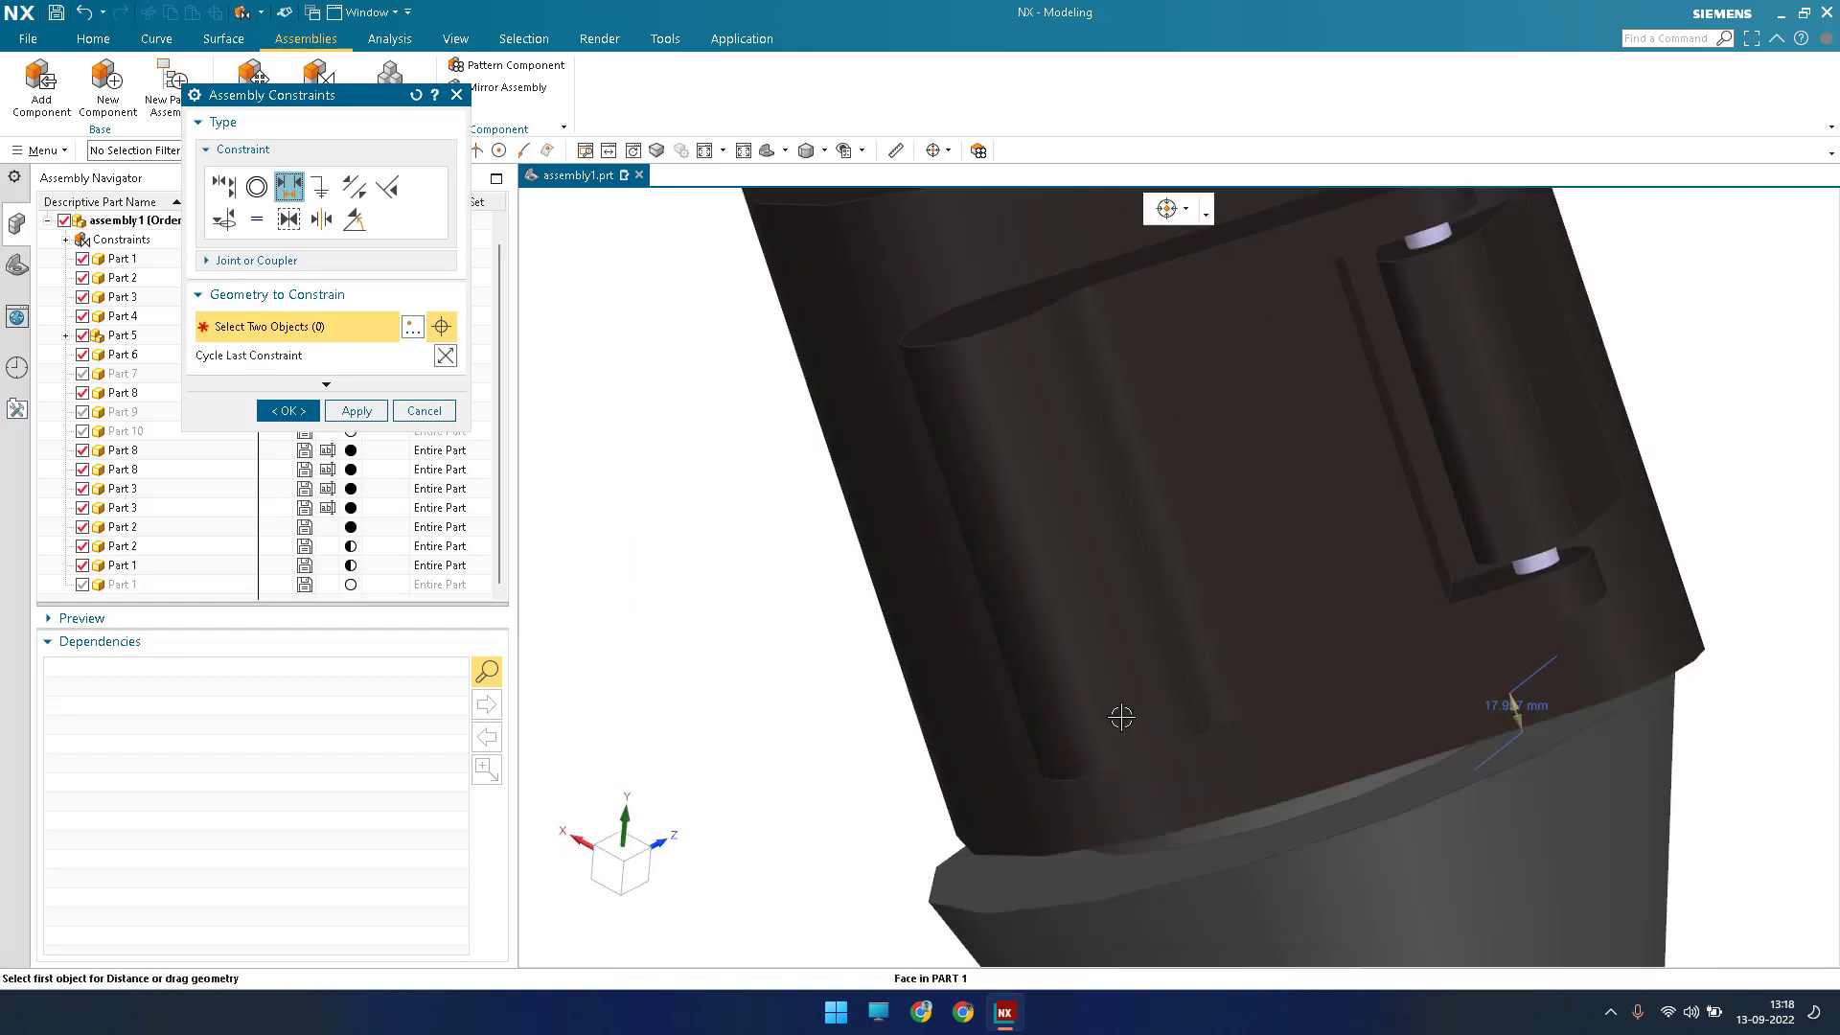
pyautogui.click(1511, 711)
pyautogui.write('200')
pyautogui.press('Return')
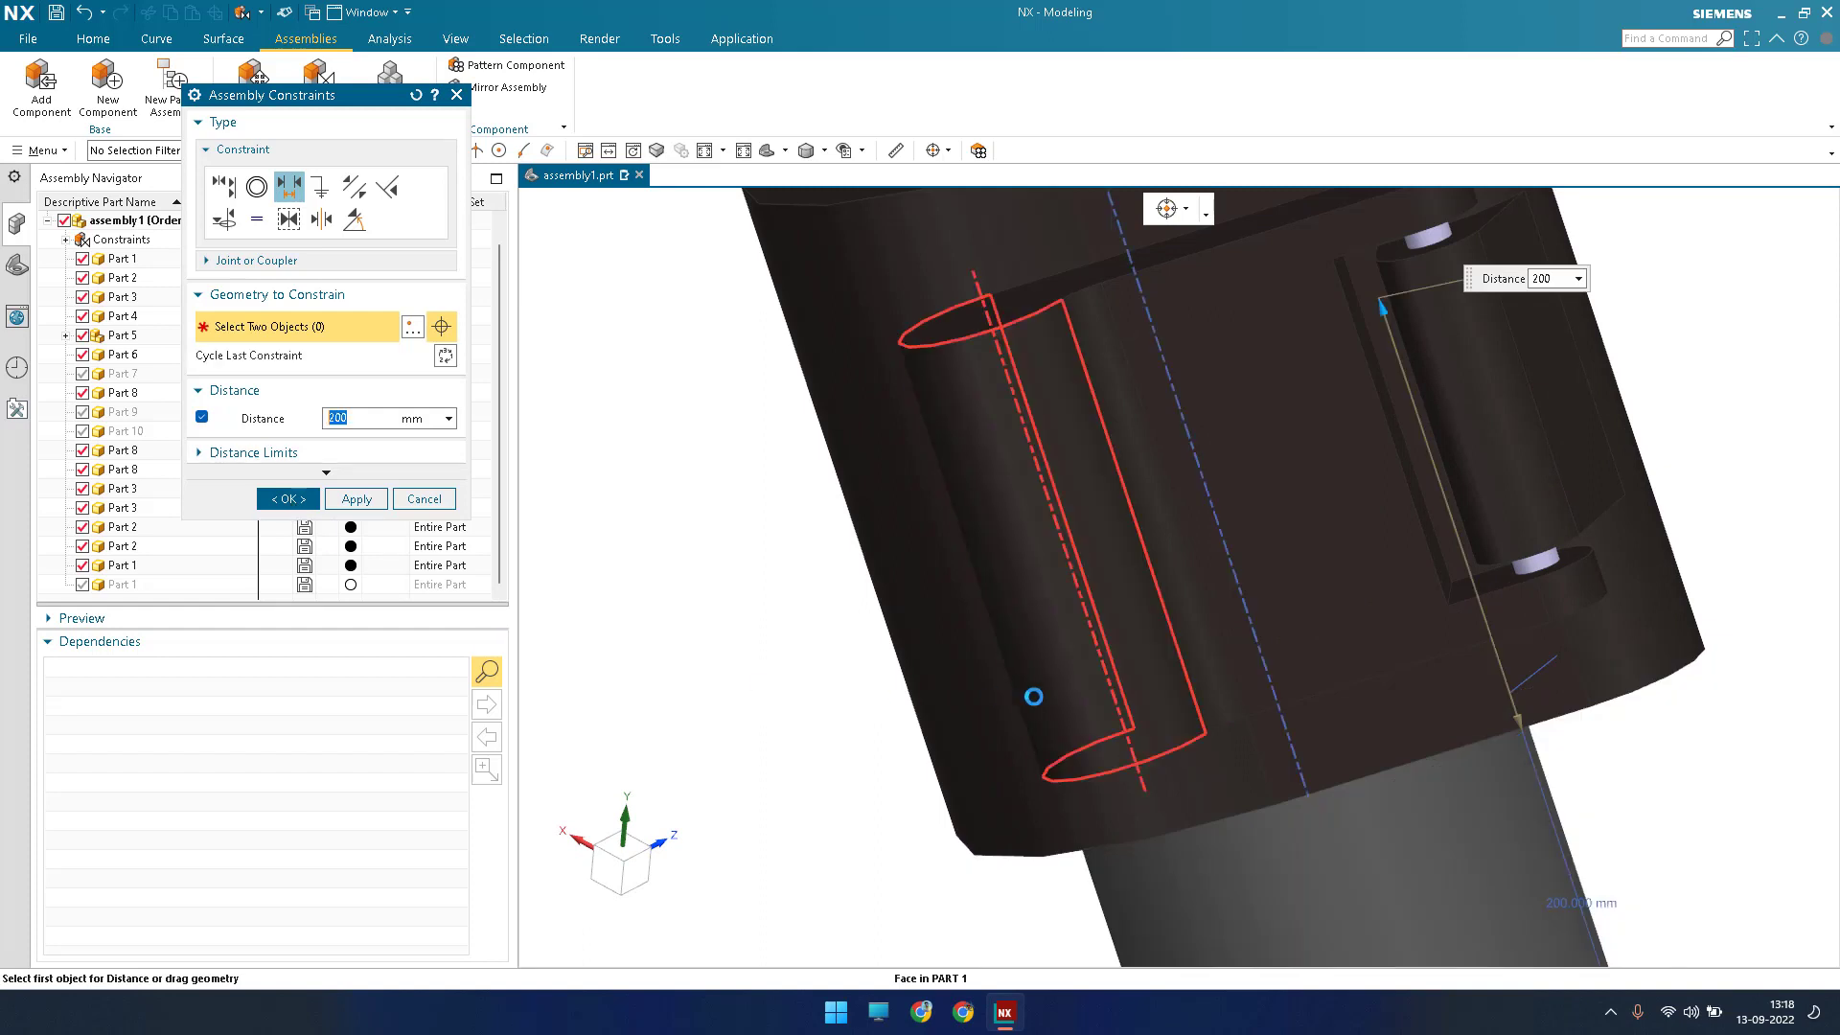
pyautogui.scroll(-4, 1043, 714)
pyautogui.middleClick(1054, 738)
pyautogui.scroll(-10, 943, 714)
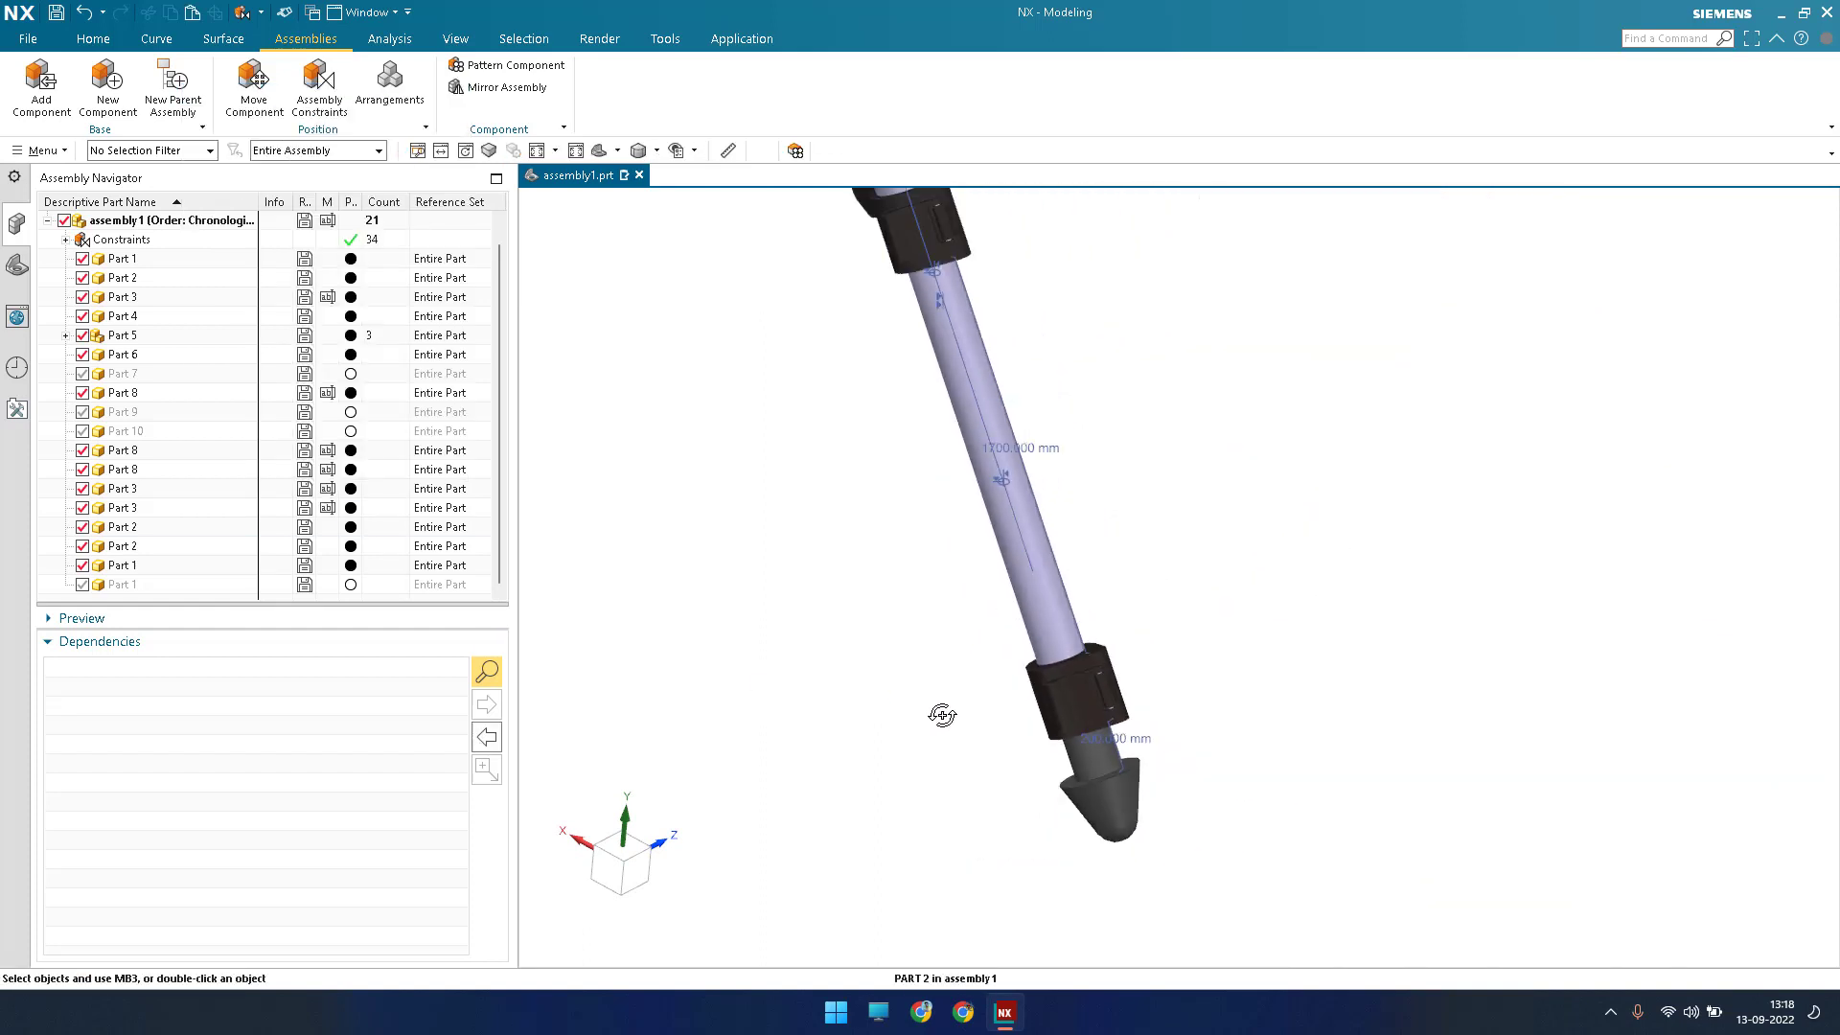
# Show the last hidden Part 1 copy in the assembly.
pyautogui.moveTo(940, 713); pyautogui.dragTo(137, 592, button='middle')
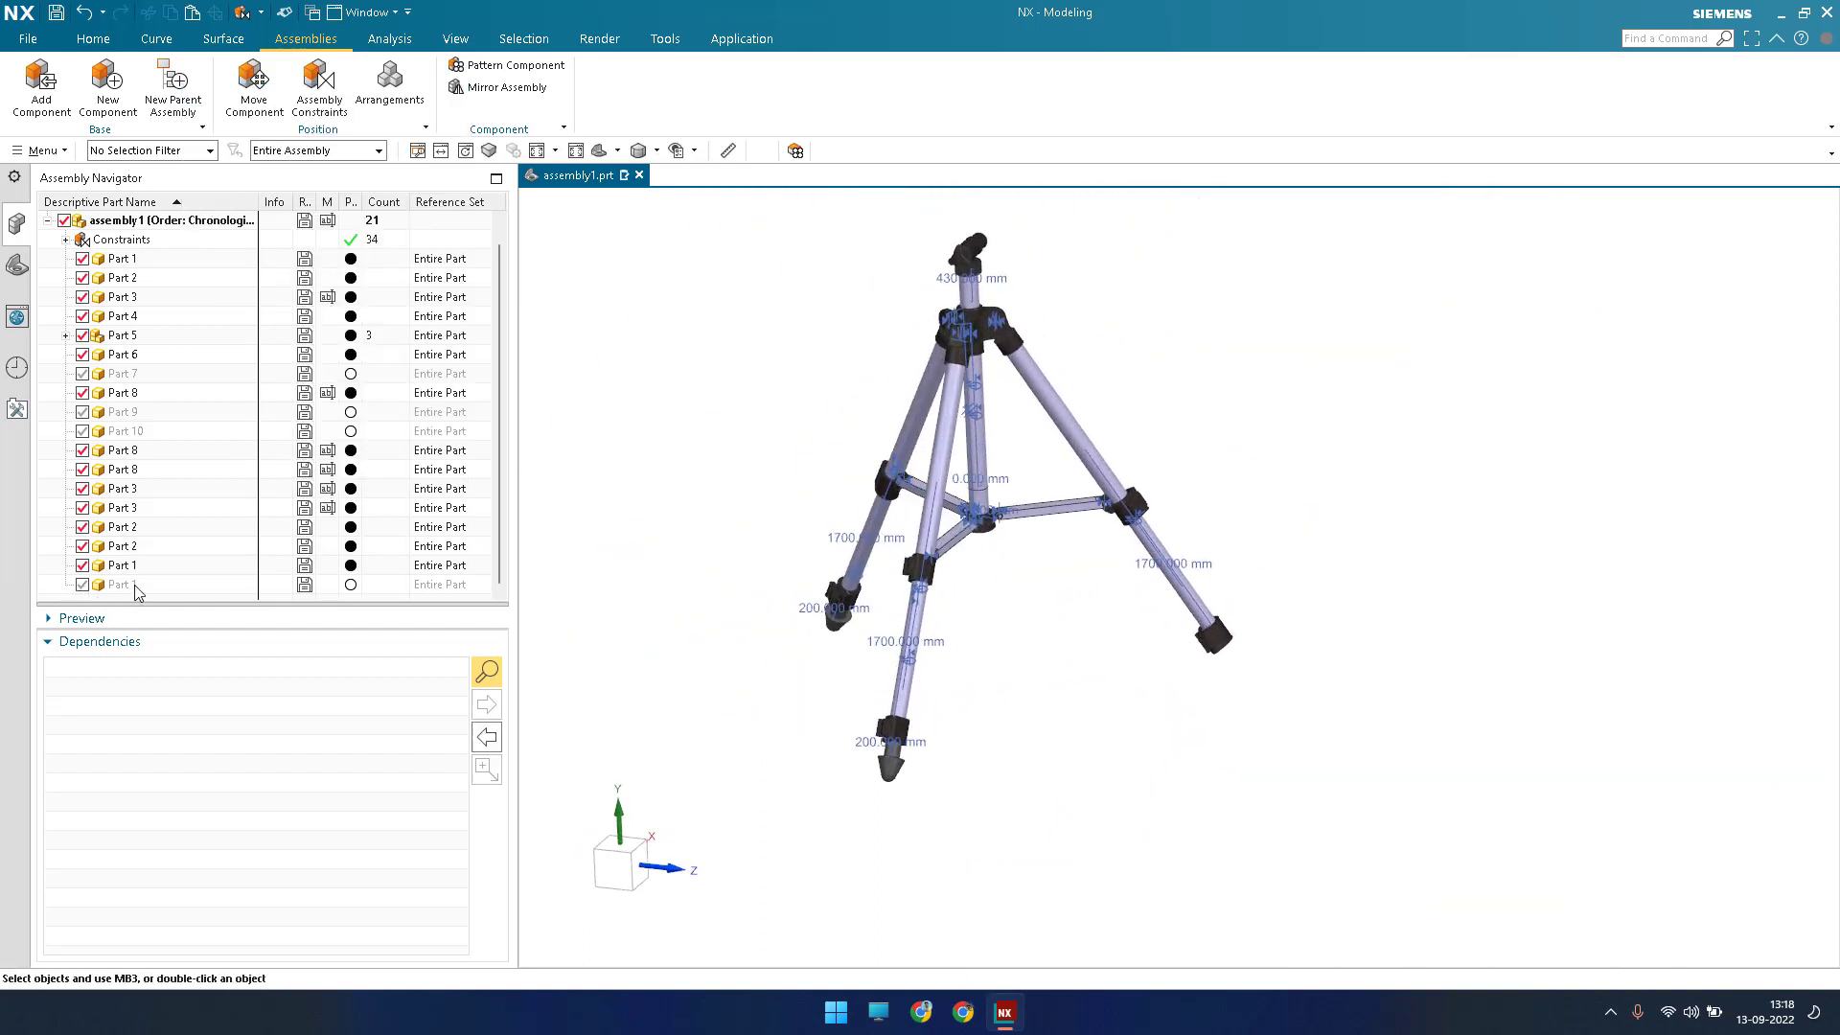
pyautogui.click(135, 586)
pyautogui.click(336, 95)
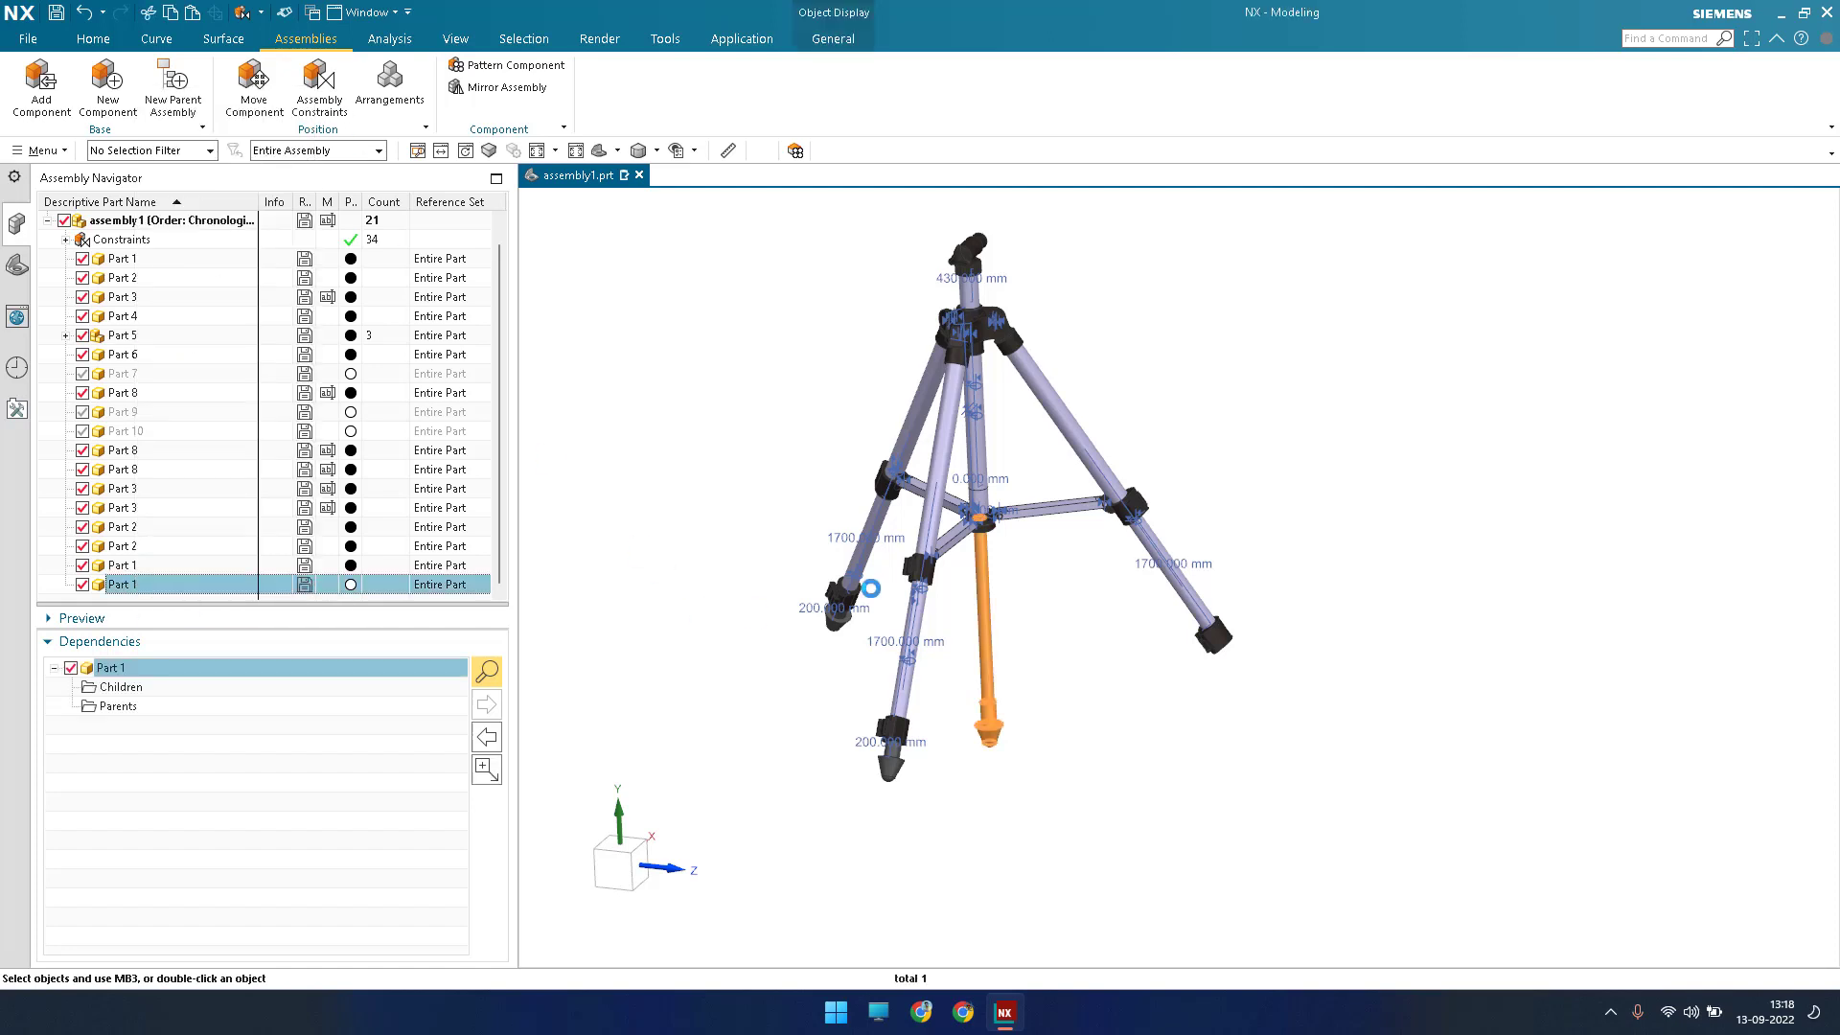
pyautogui.press('Escape')
# Align/Lock the last Part 1 copy's centerline with the axis of the remaining leg's Part 2 copy.
pyautogui.click(319, 89)
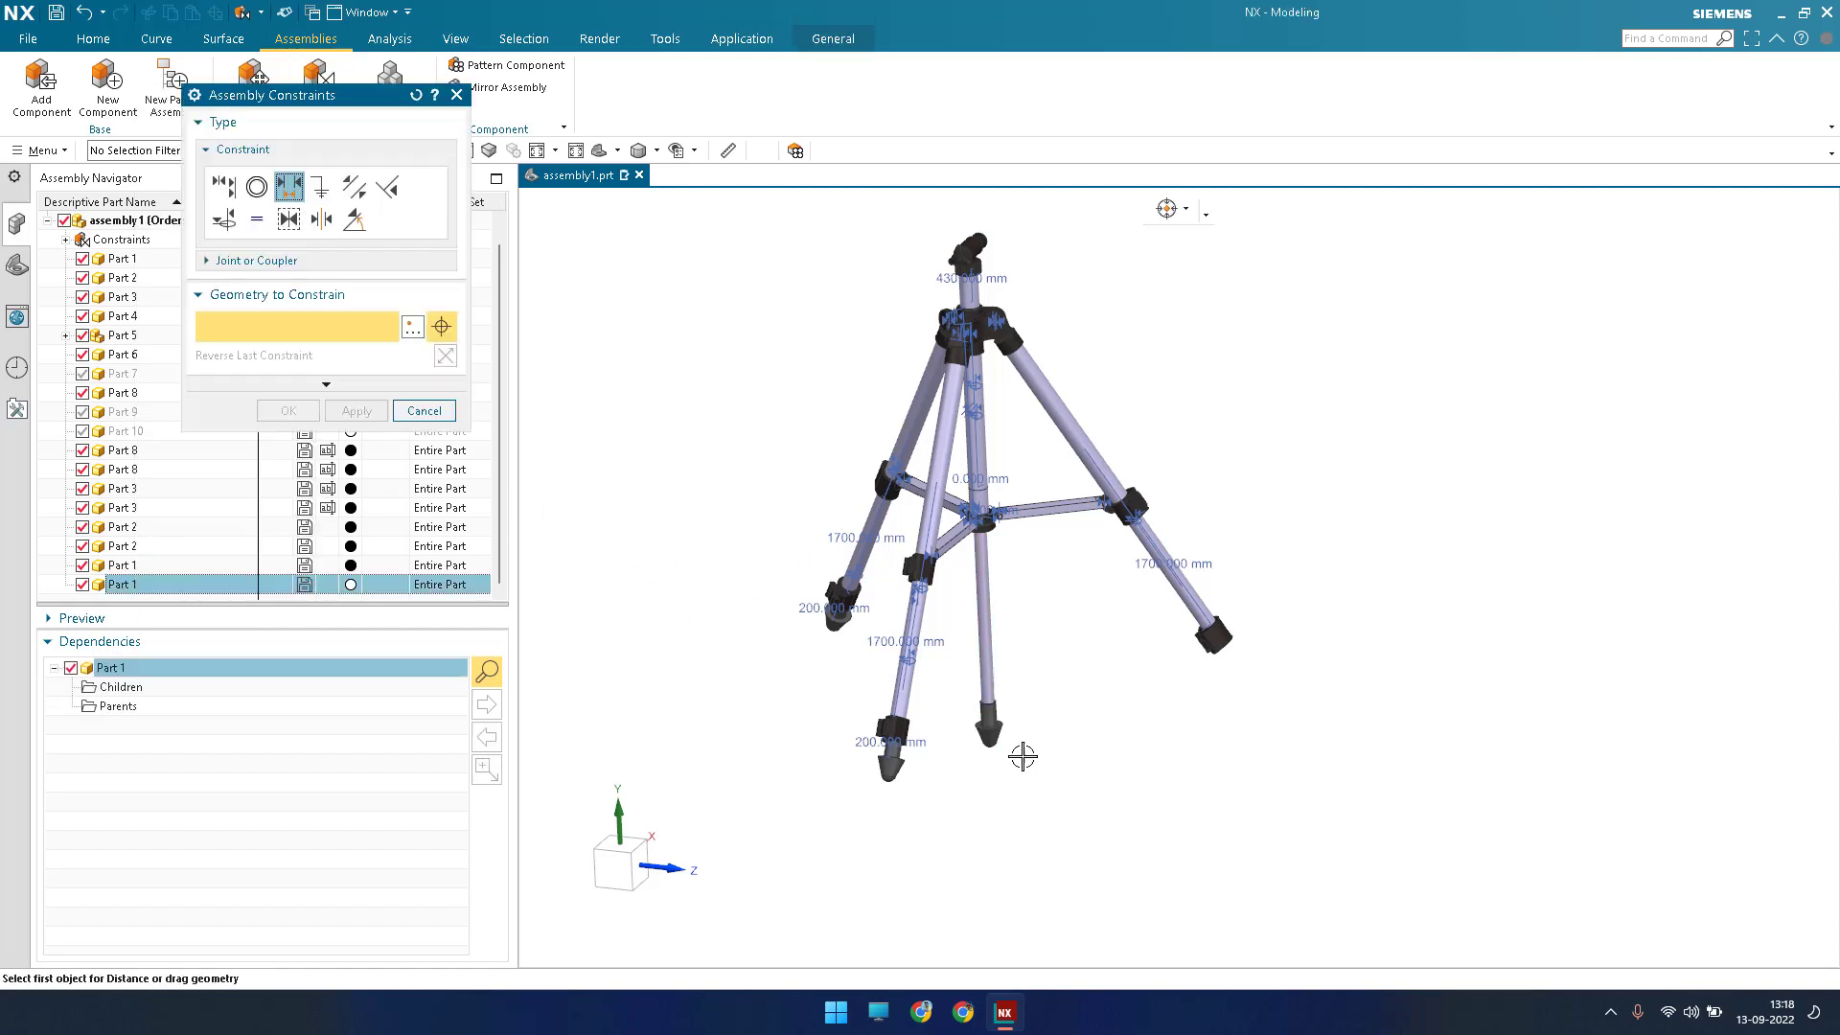
pyautogui.scroll(5, 1012, 712)
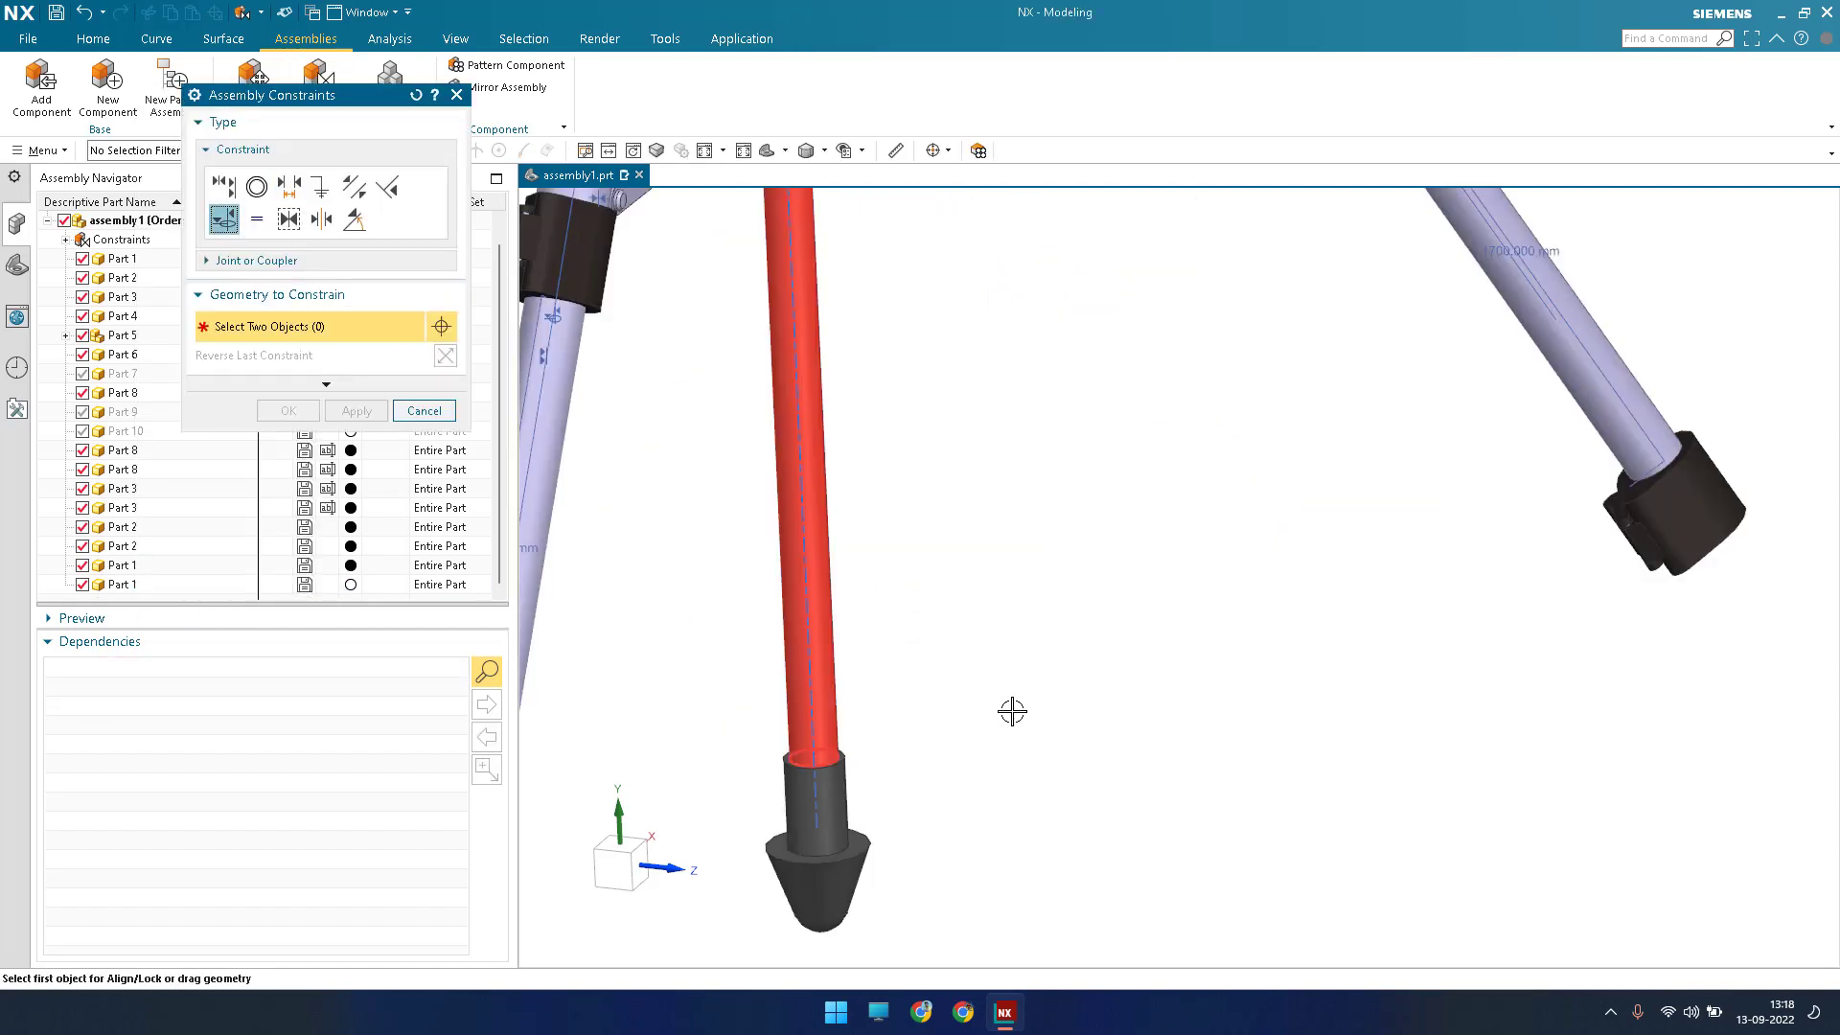
pyautogui.scroll(-5, 1163, 415)
pyautogui.scroll(6, 1170, 422)
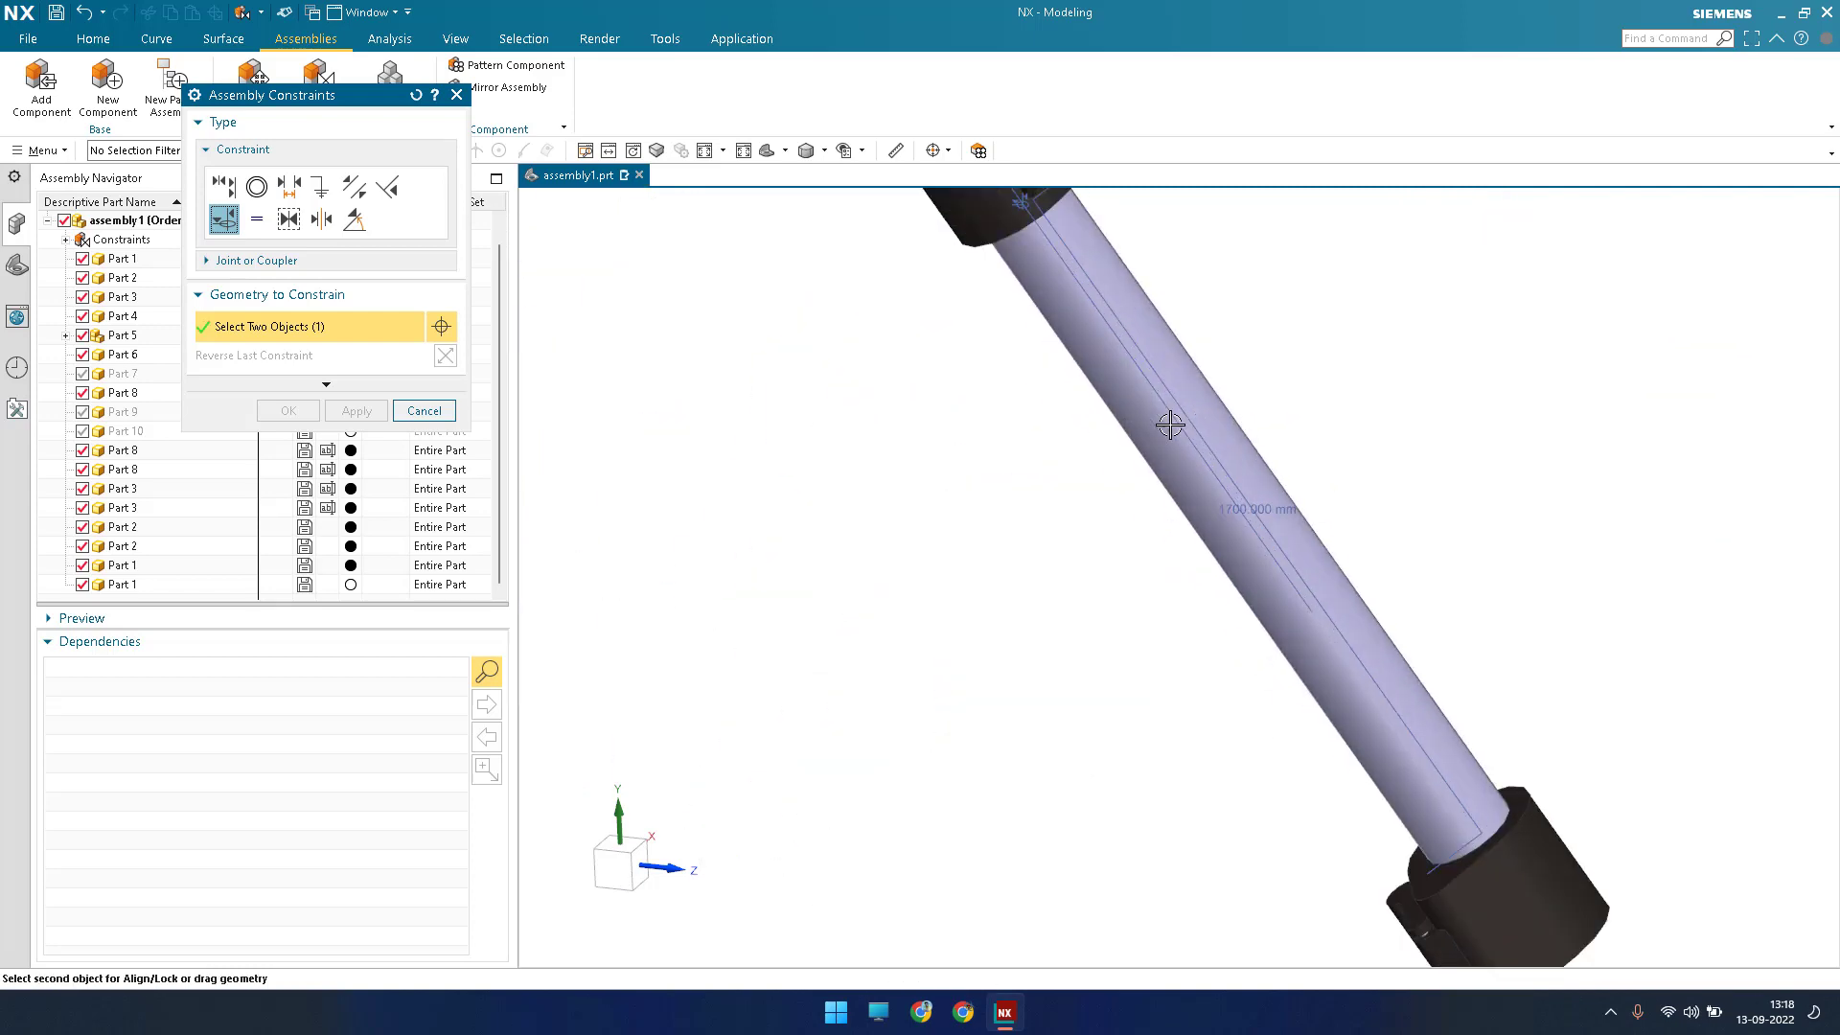
pyautogui.click(1203, 563)
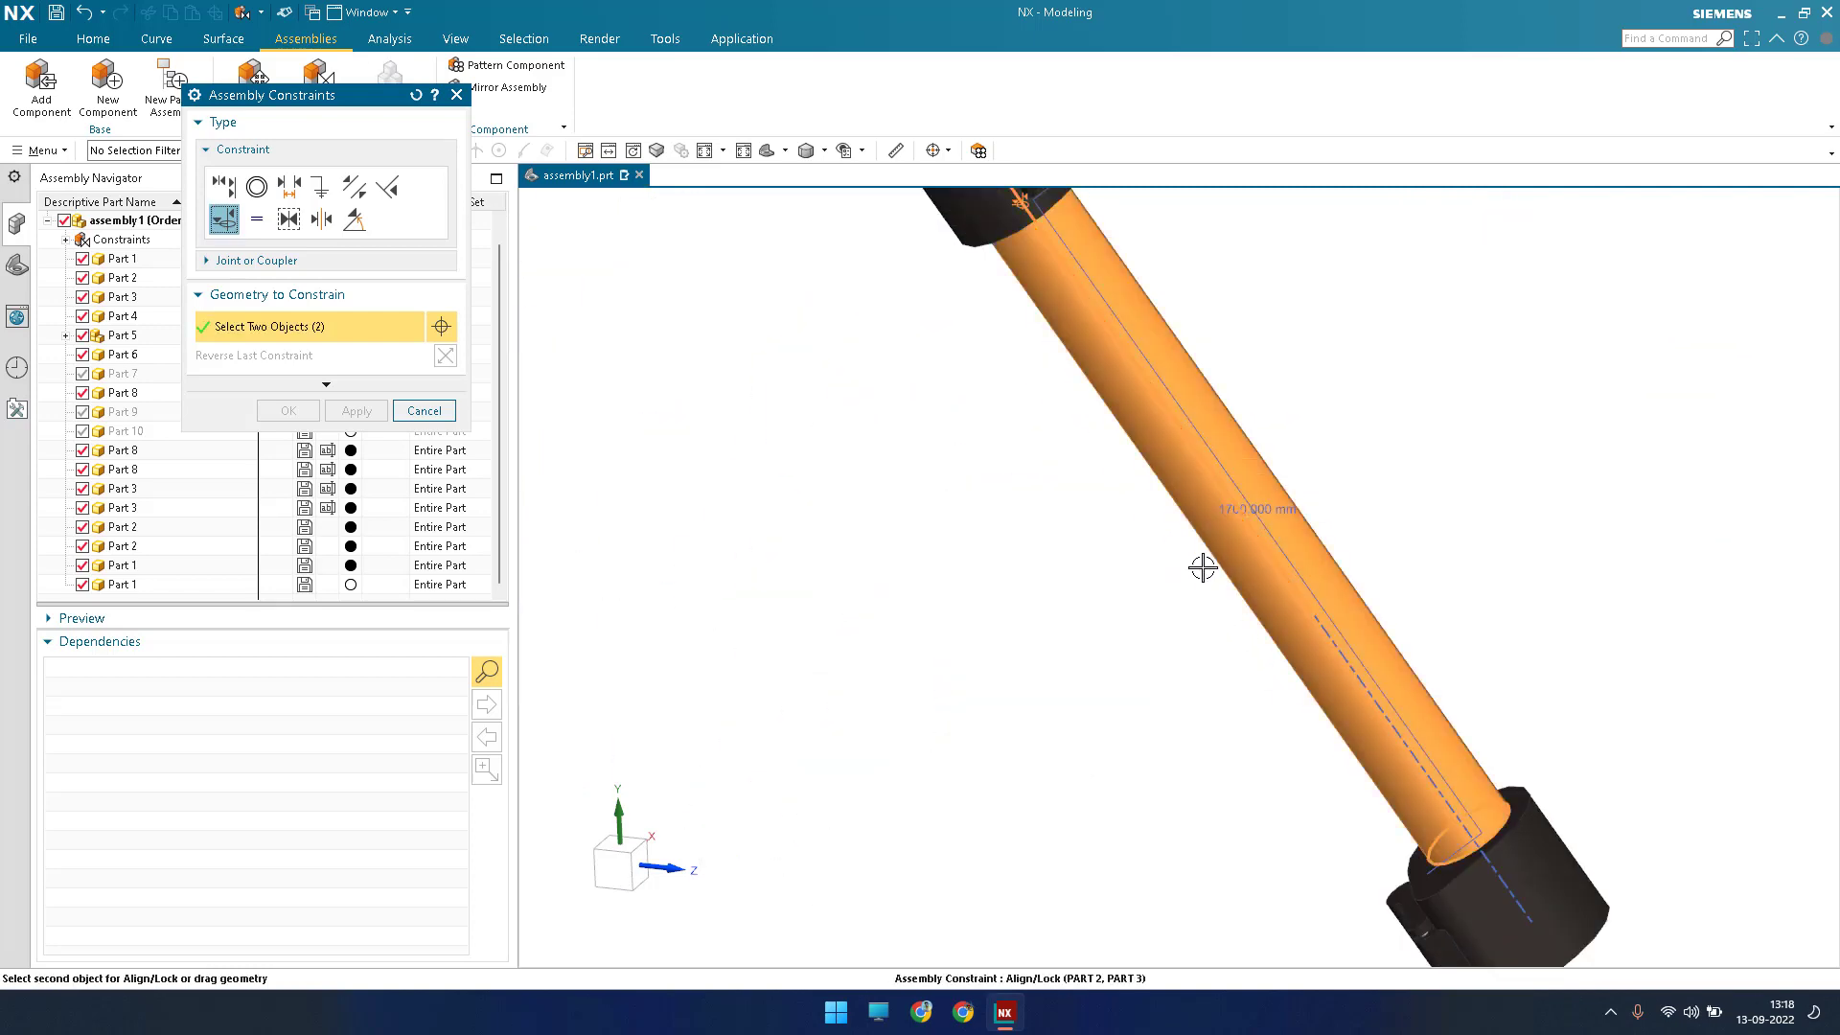
pyautogui.scroll(-3, 1299, 658)
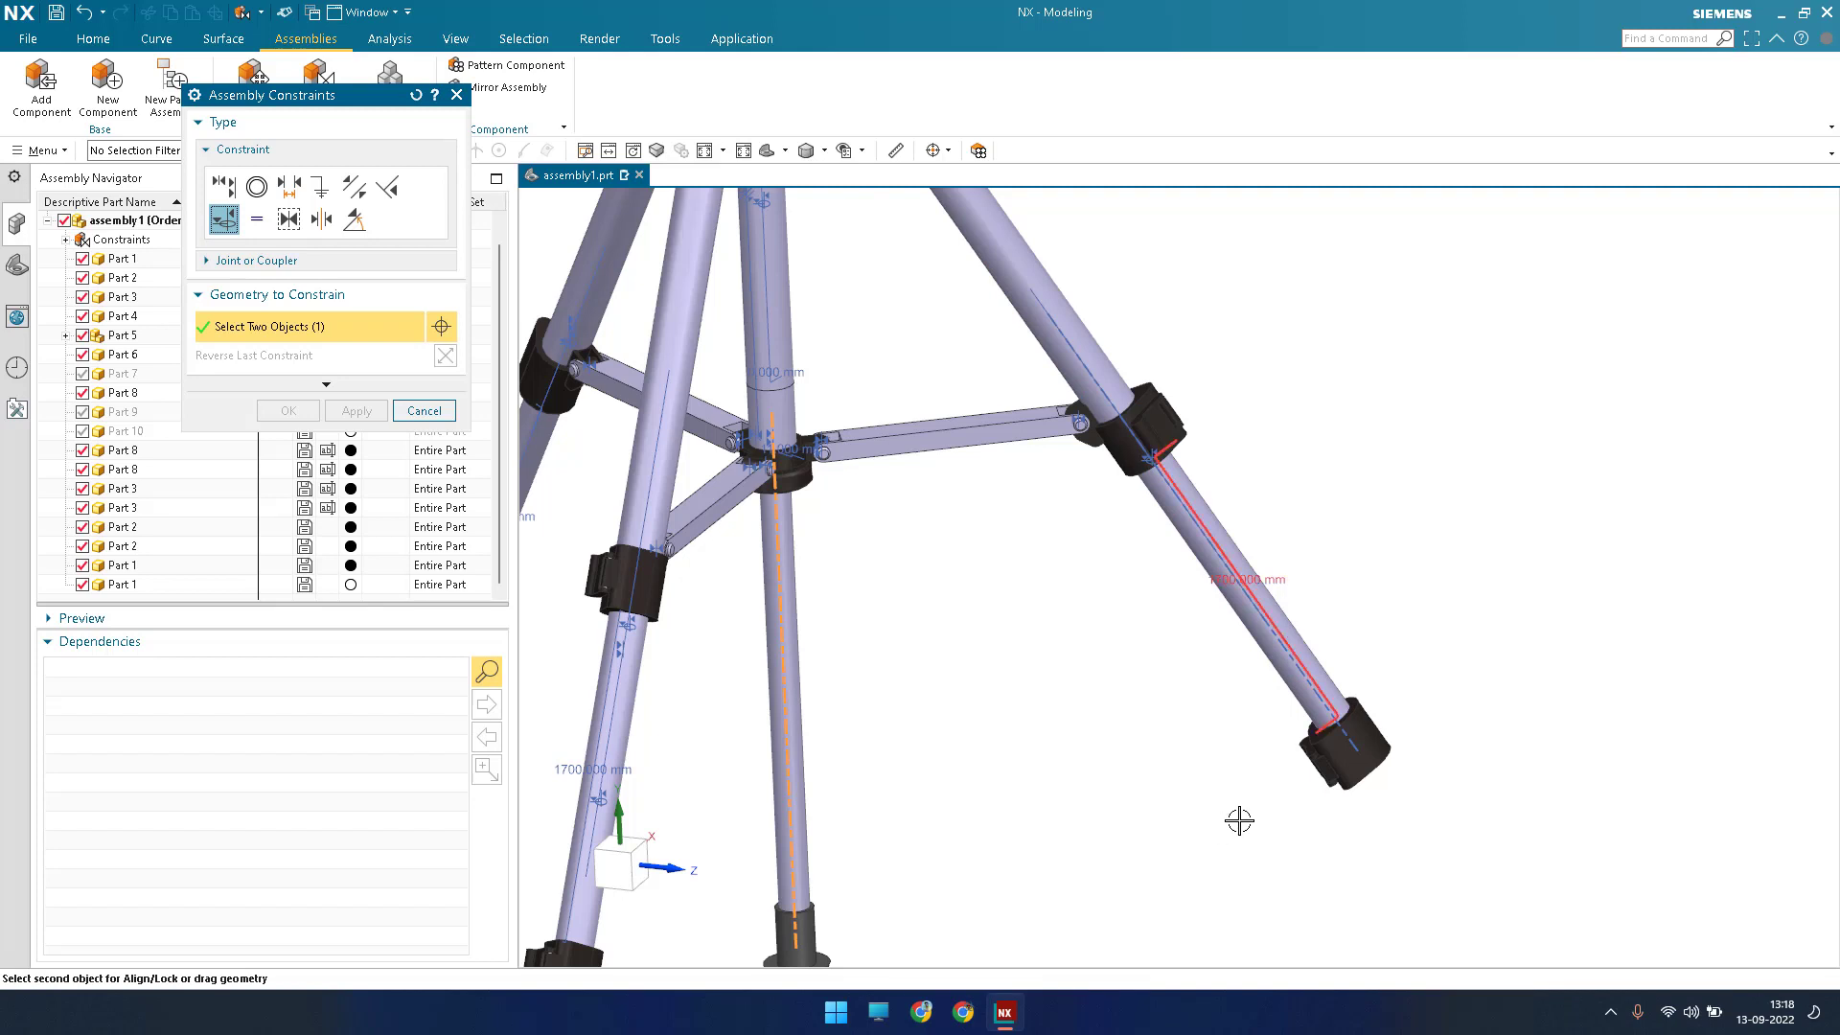
pyautogui.click(1299, 781)
# Add a 200 mm Distance constraint between the last Part 1 copy's cone shoulder face and the remaining leg's Part 2 collar.
pyautogui.scroll(-3, 1293, 729)
pyautogui.scroll(6, 1283, 650)
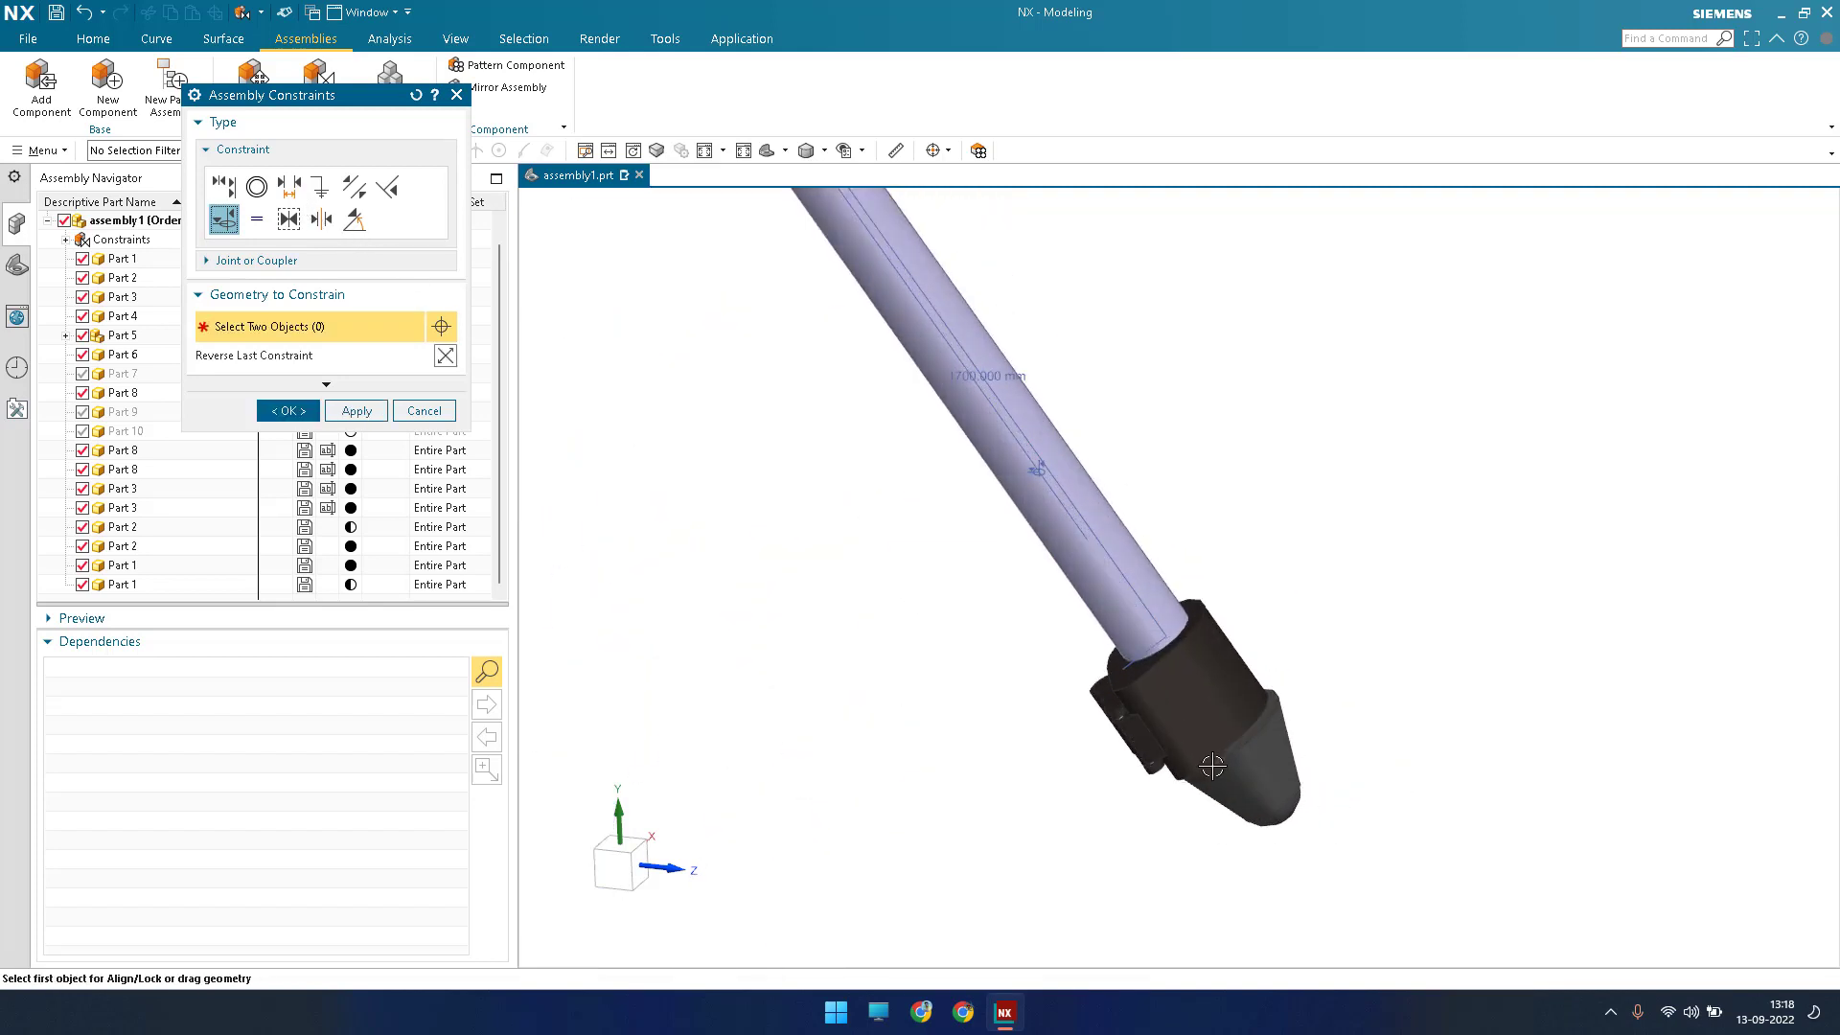
pyautogui.scroll(3, 1252, 739)
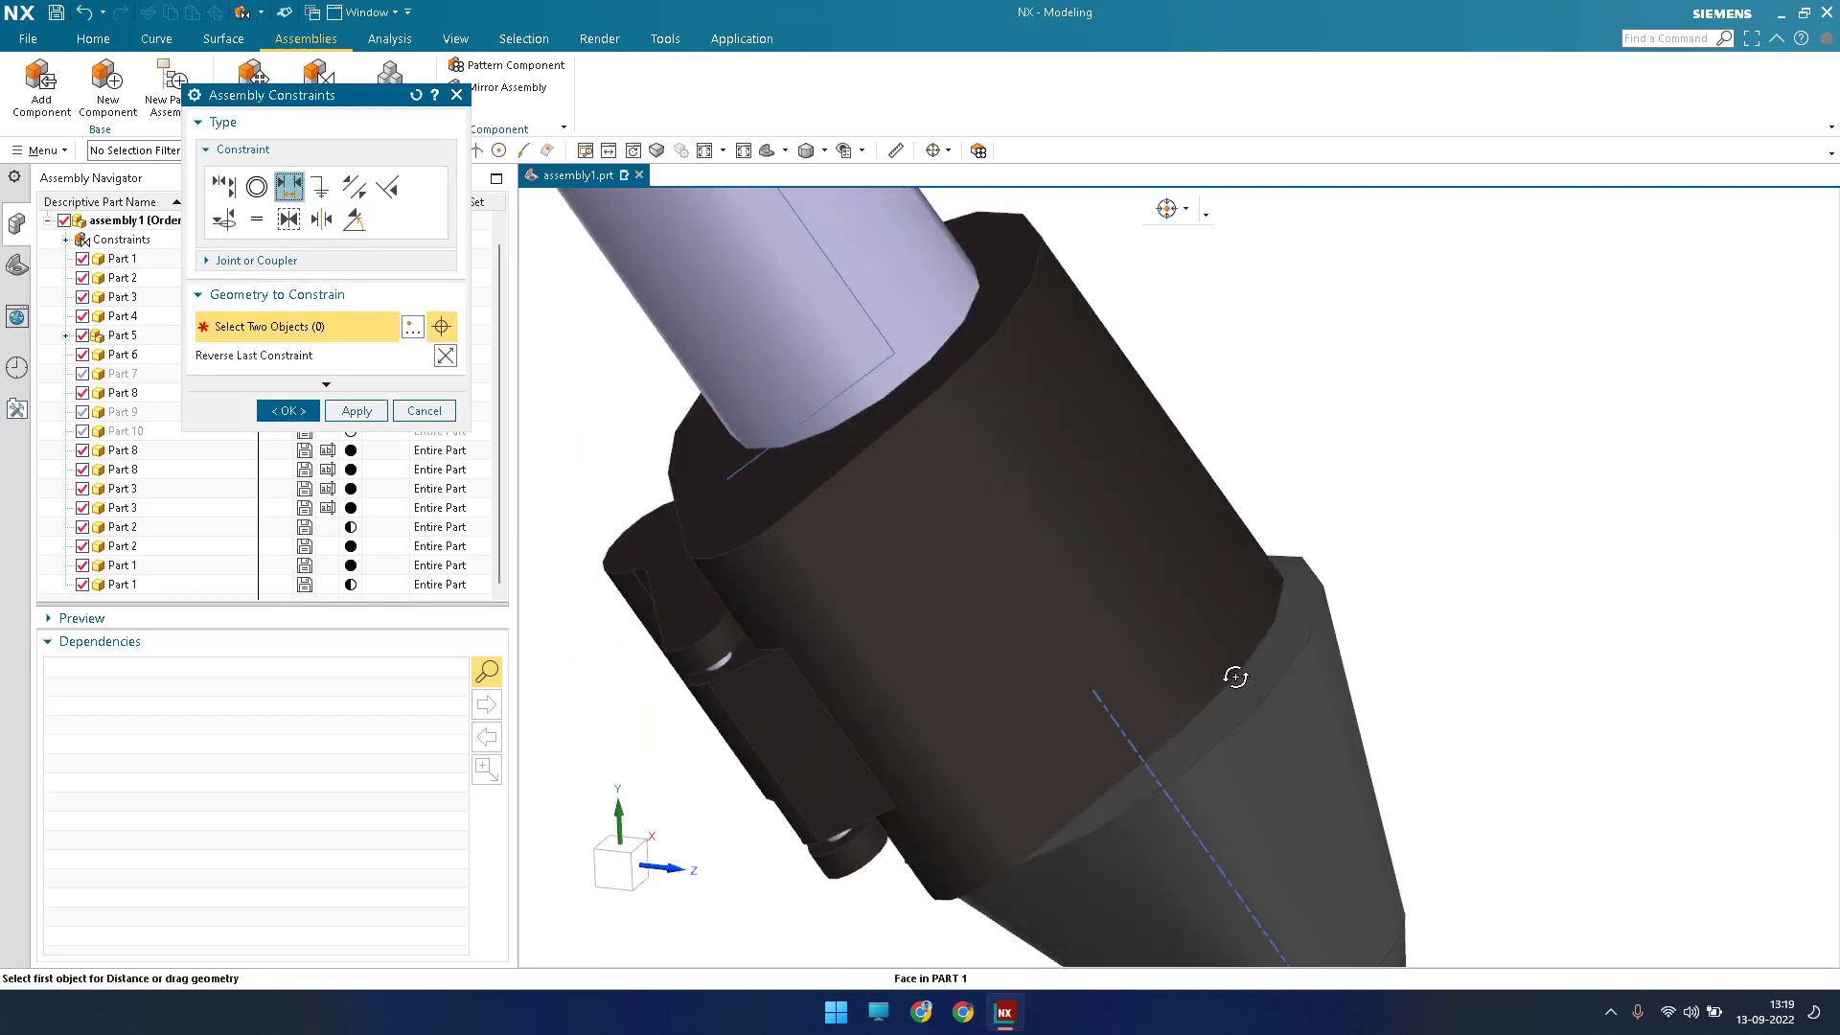
pyautogui.click(1236, 677)
pyautogui.scroll(-3, 1188, 766)
pyautogui.moveTo(1141, 854); pyautogui.dragTo(1128, 737, button='middle')
pyautogui.scroll(5, 1130, 734)
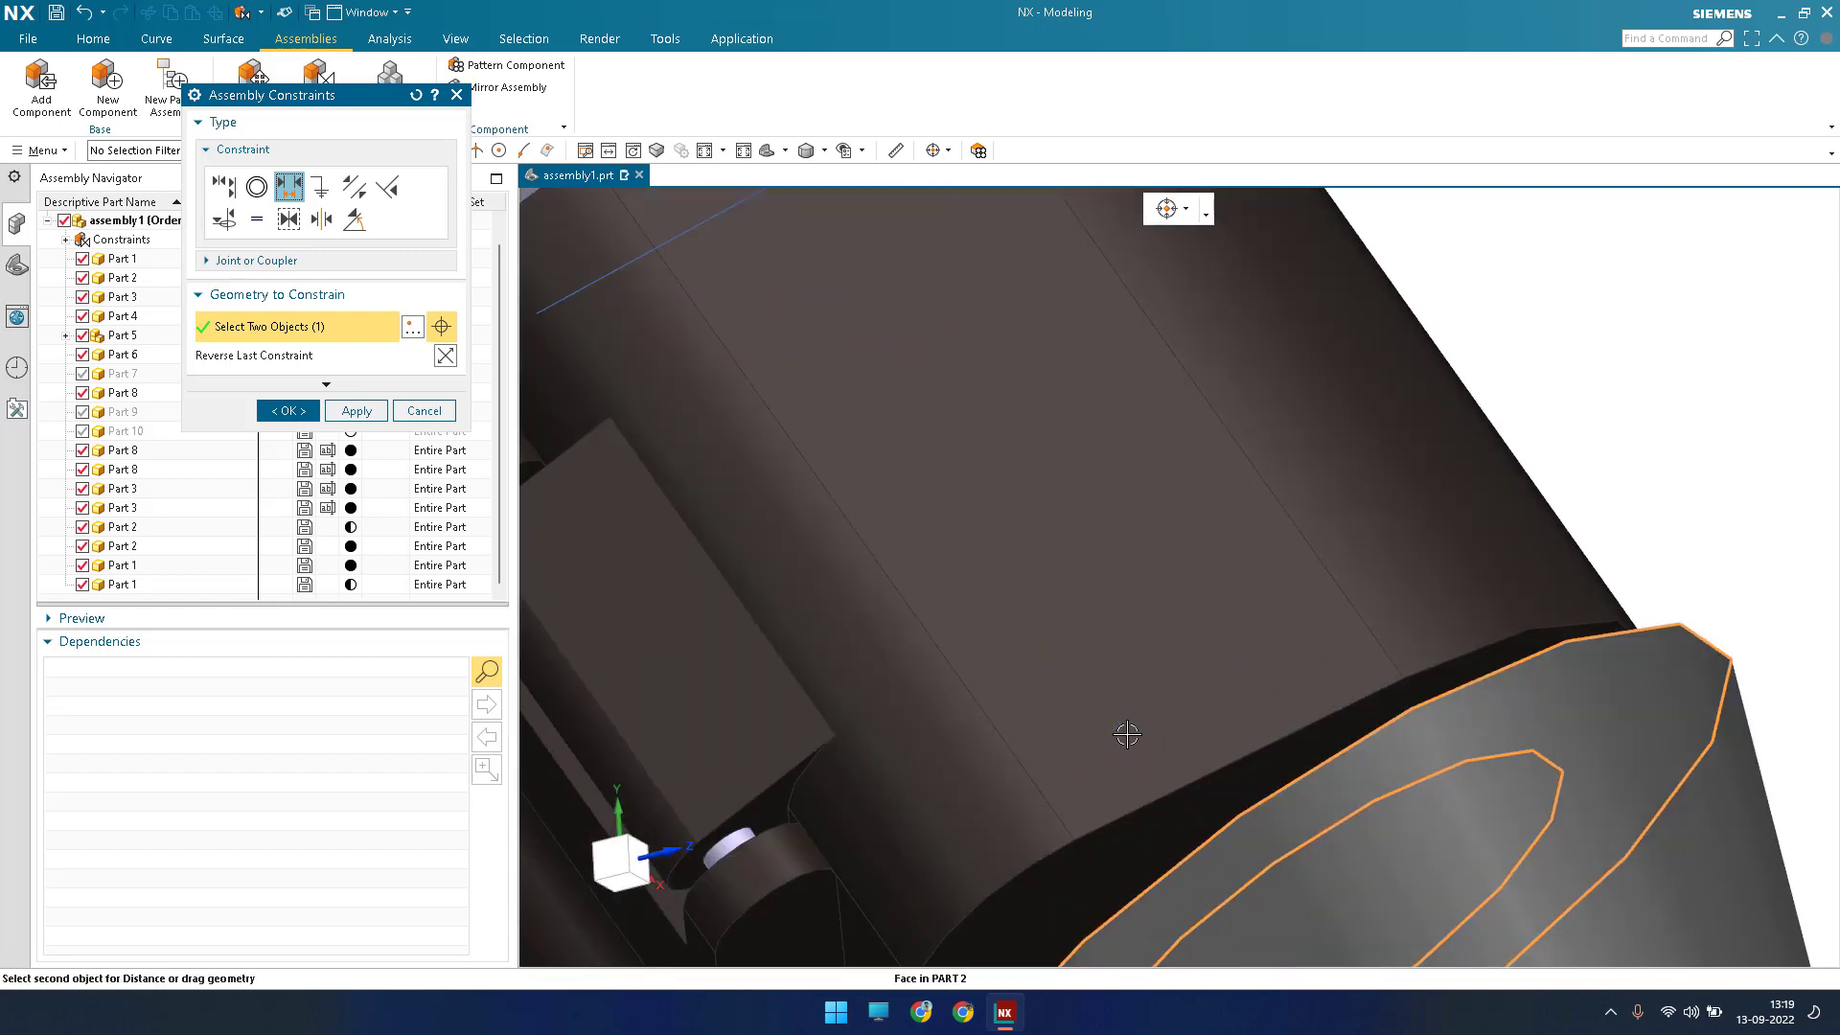
pyautogui.click(1138, 709)
pyautogui.scroll(-3, 1138, 706)
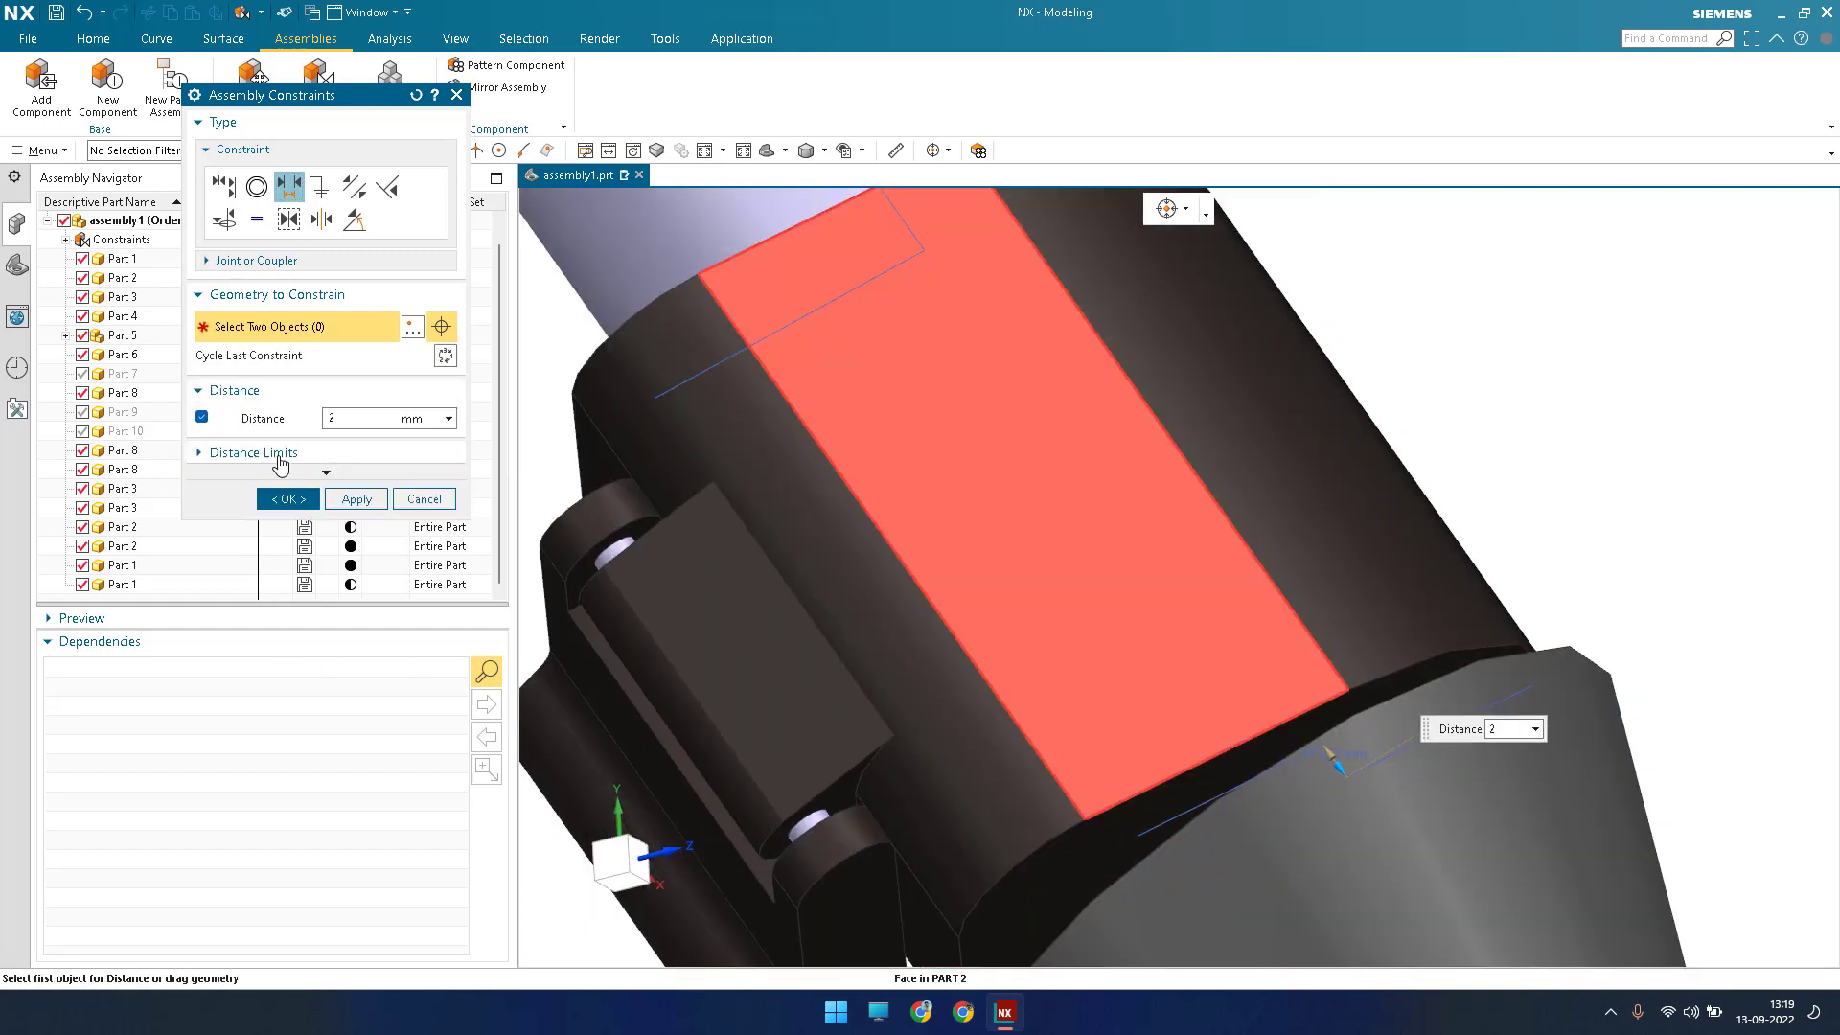
pyautogui.press('Return')
pyautogui.click(287, 499)
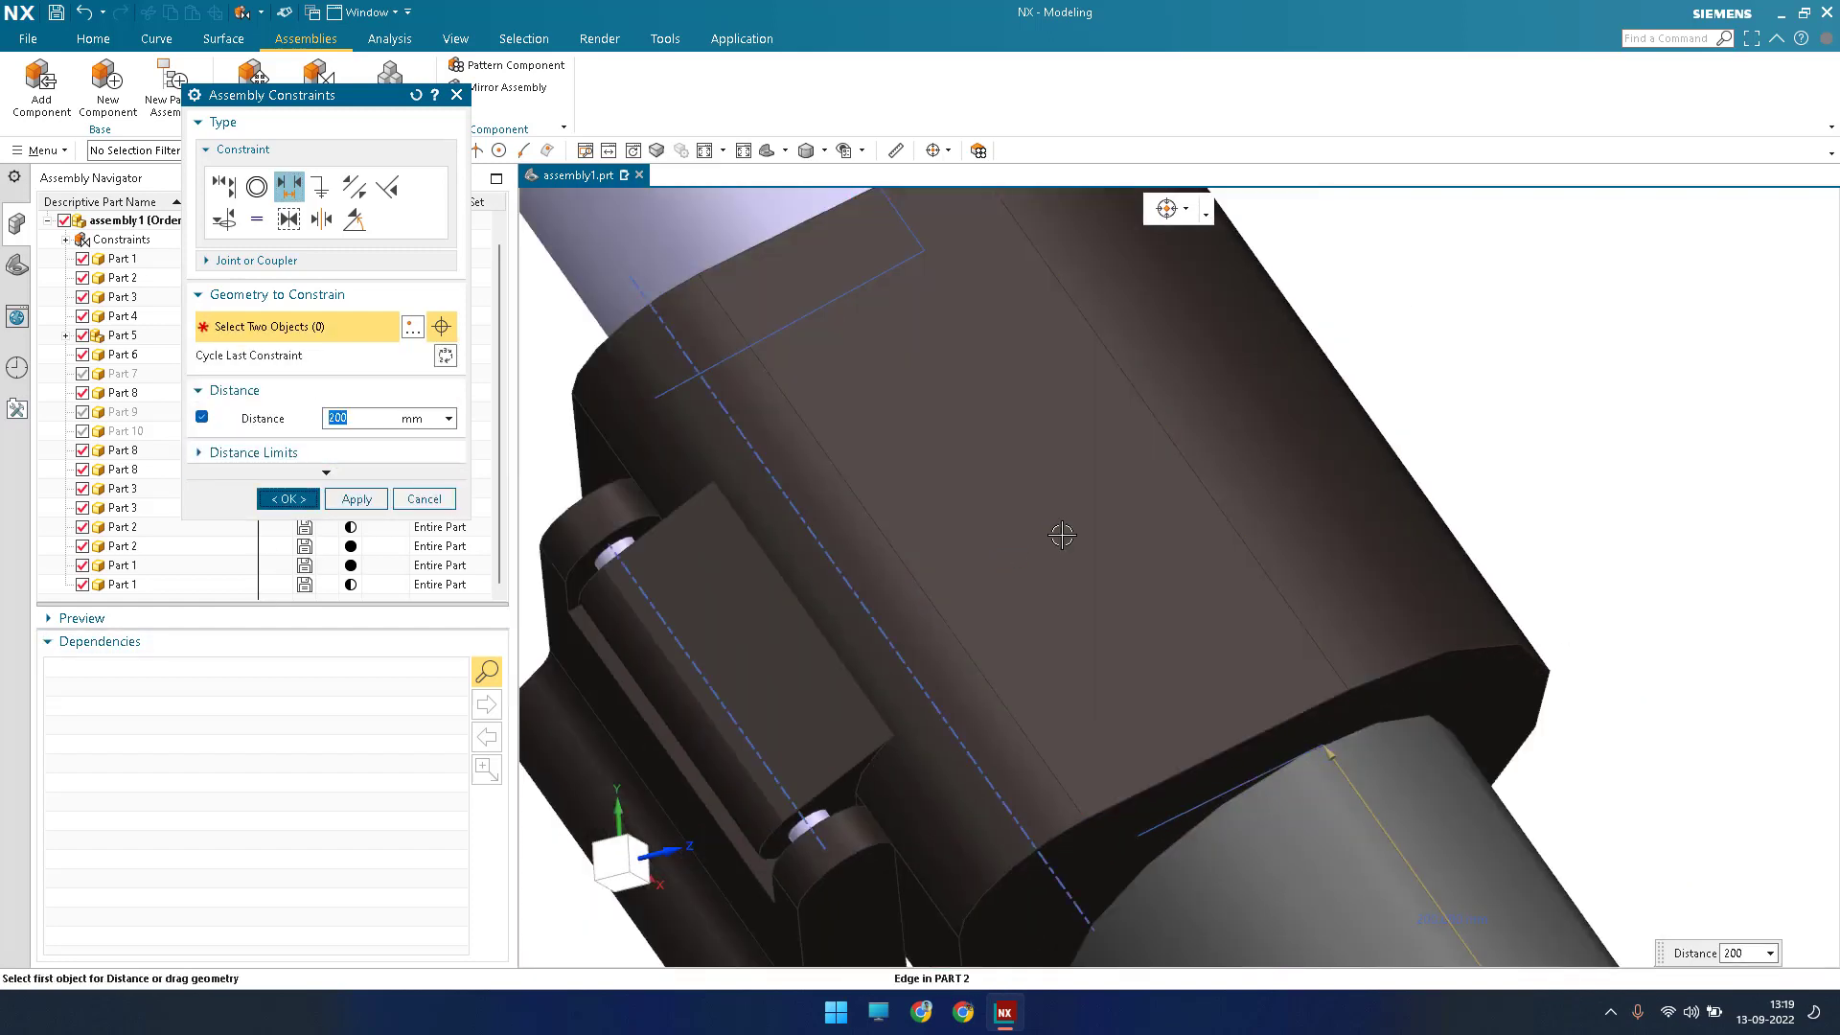
# Examine the three assembled legs and the tripod head from several sides and close up.
pyautogui.scroll(-8, 1180, 672)
pyautogui.scroll(-3, 899, 592)
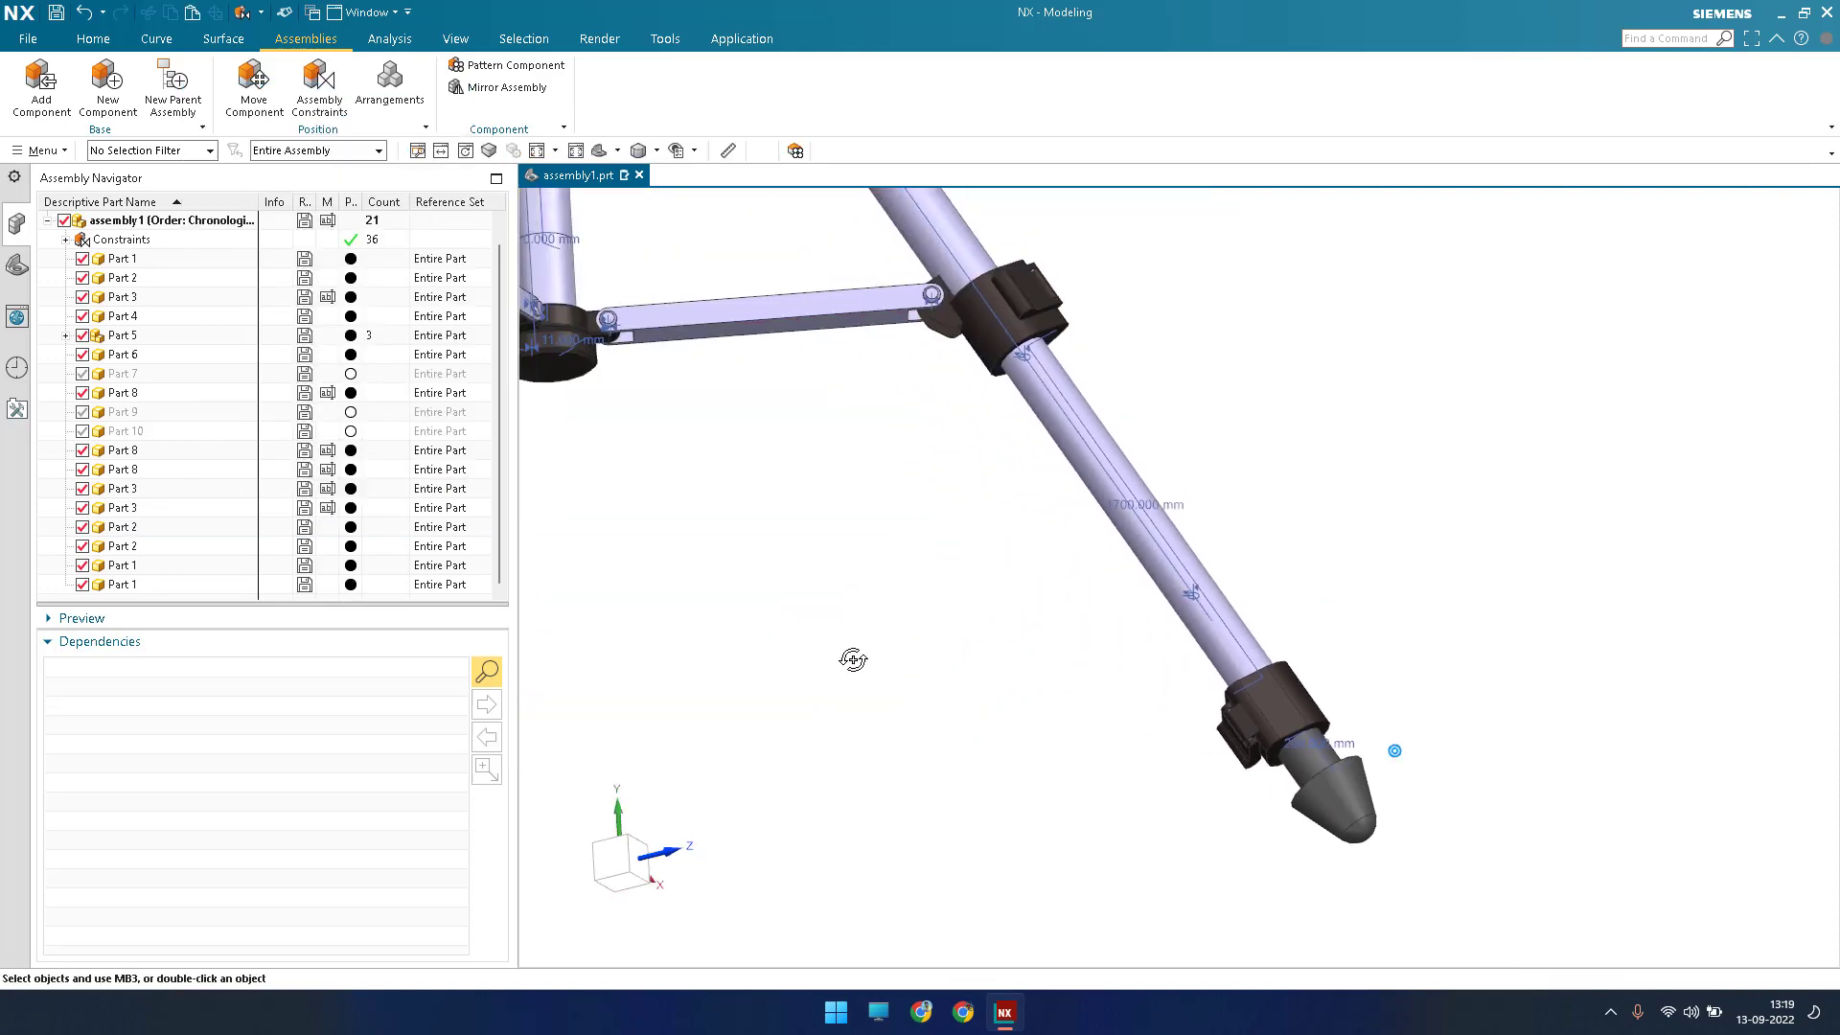
pyautogui.moveTo(1027, 345); pyautogui.dragTo(1197, 724, button='middle')
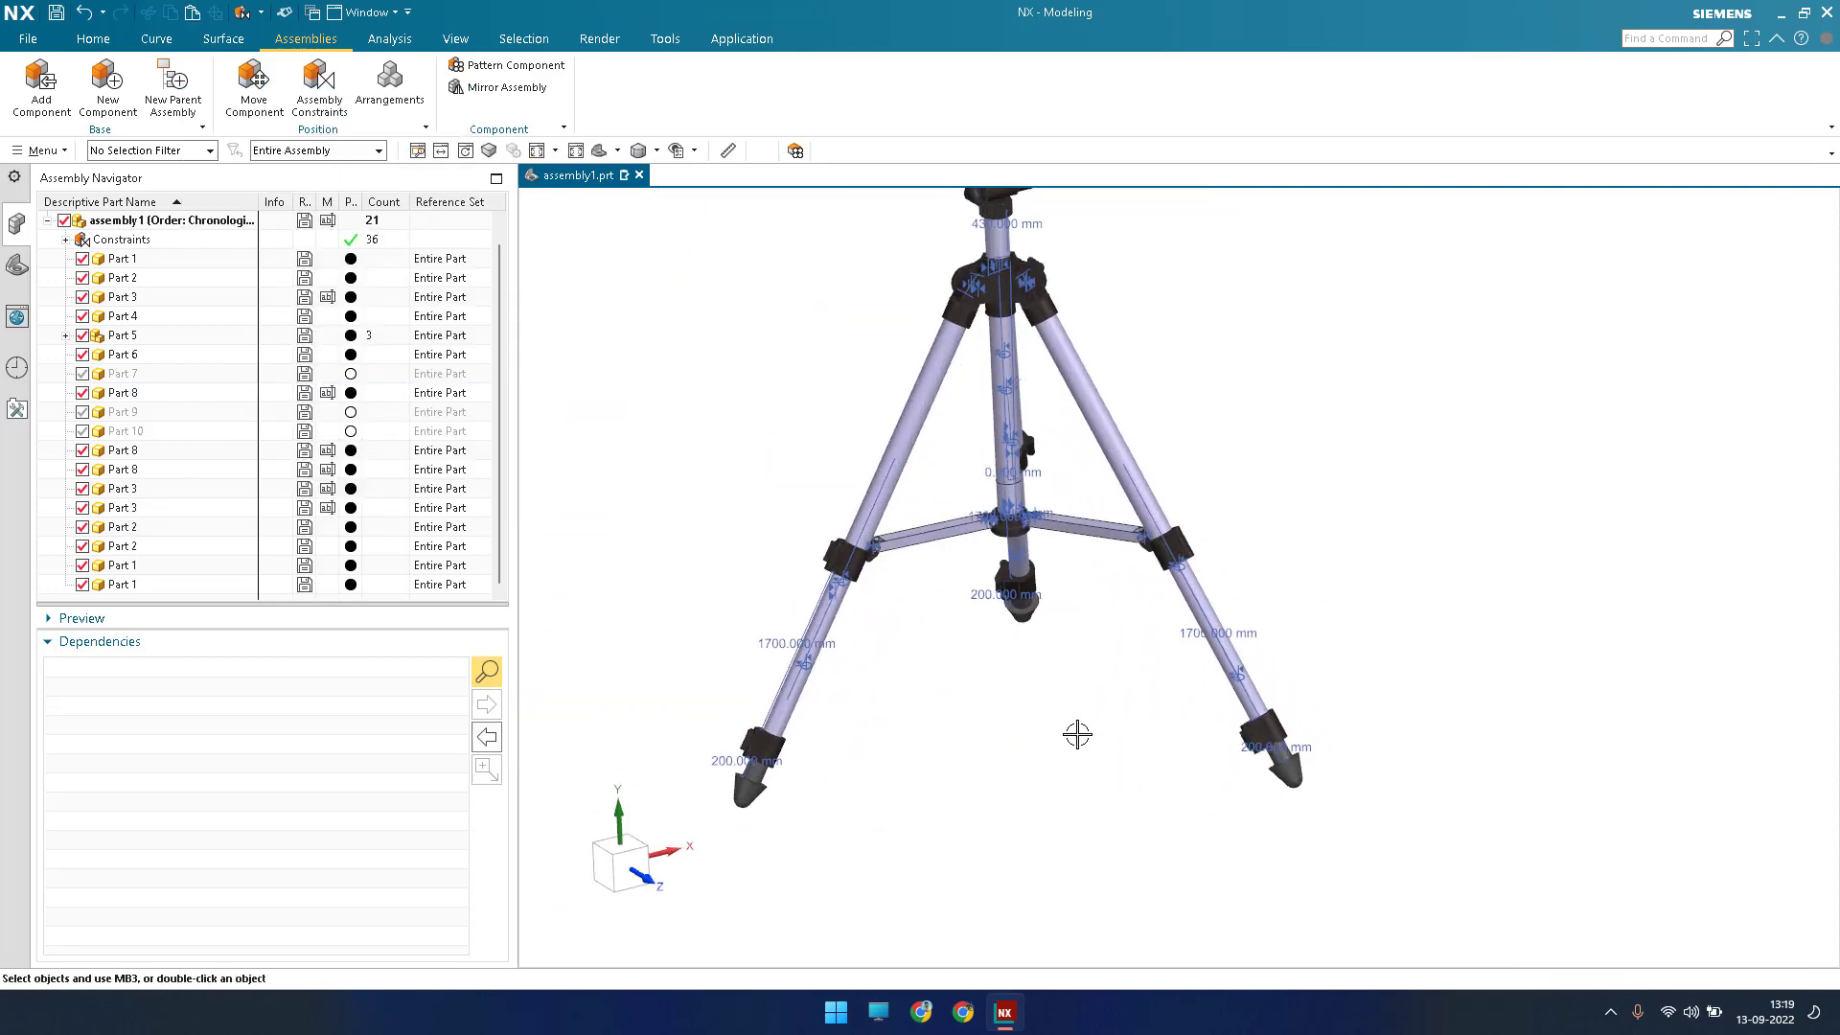
pyautogui.moveTo(864, 703); pyautogui.dragTo(958, 433, button='middle')
pyautogui.scroll(-3, 1130, 460)
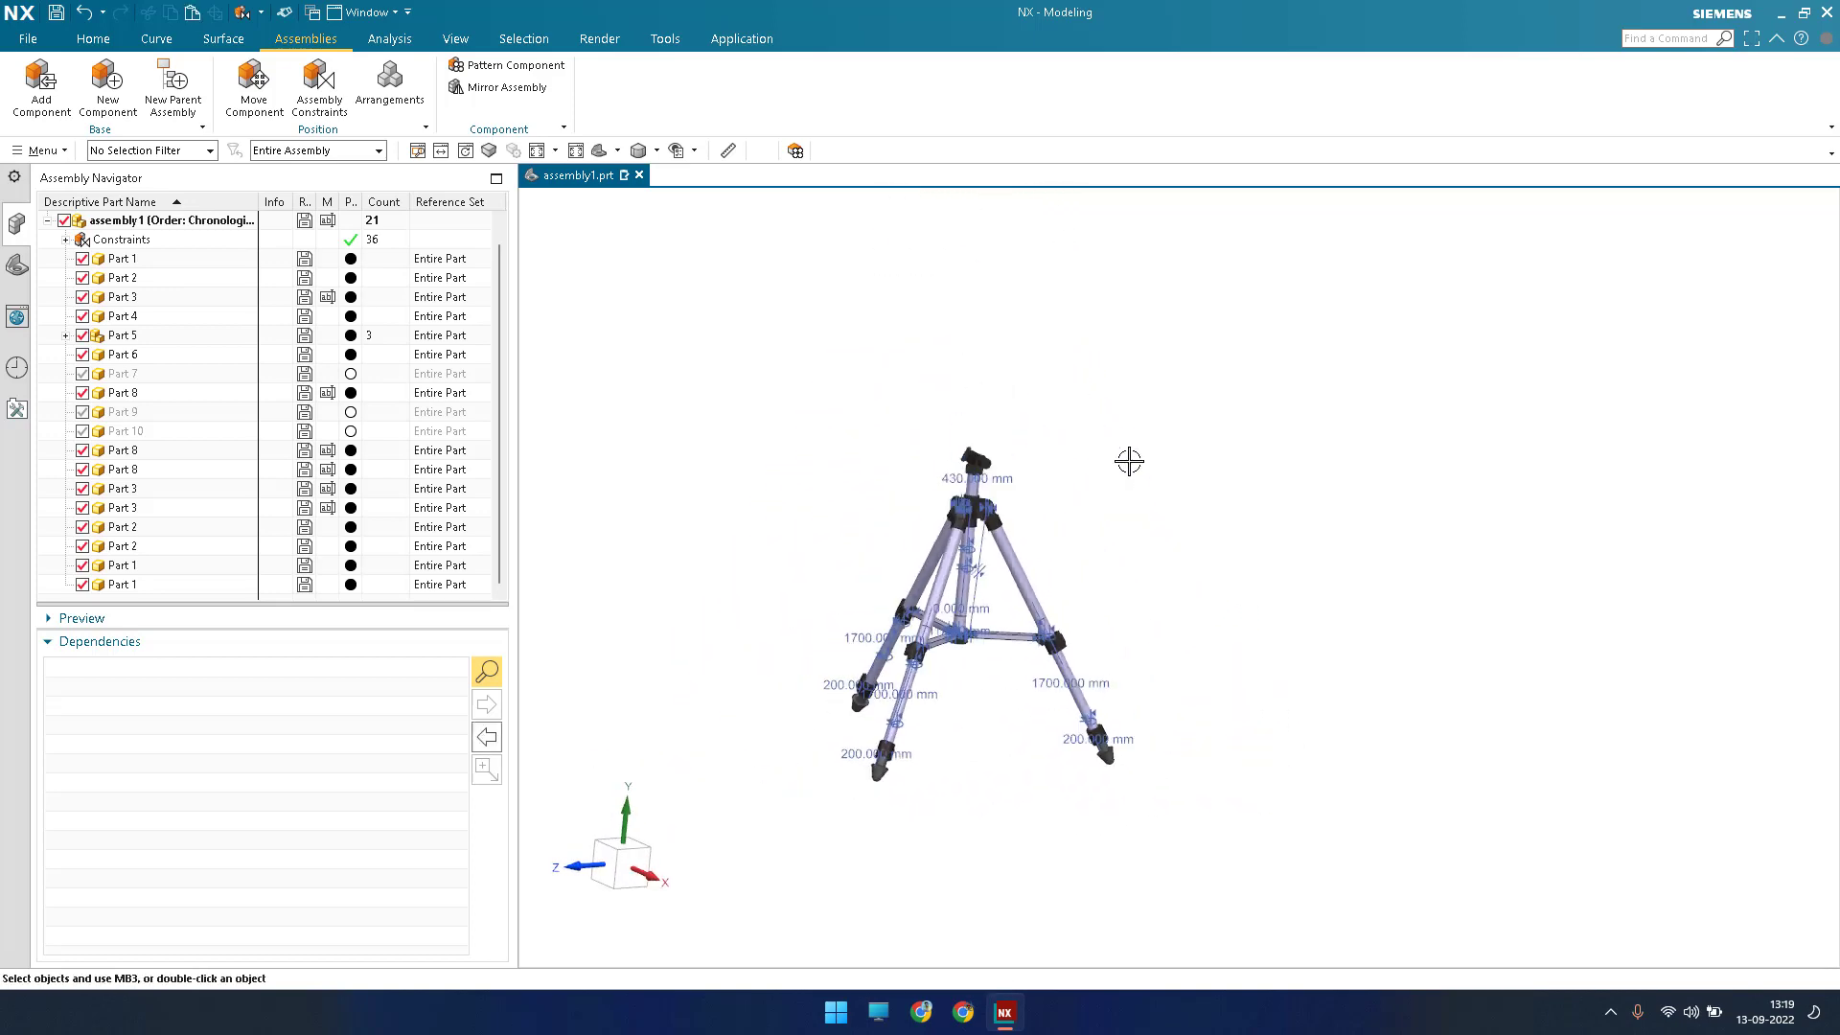
pyautogui.scroll(10, 1138, 566)
pyautogui.keyDown('shift'); pyautogui.moveTo(1138, 566); pyautogui.dragTo(1141, 742, button='middle'); pyautogui.keyUp('shift')
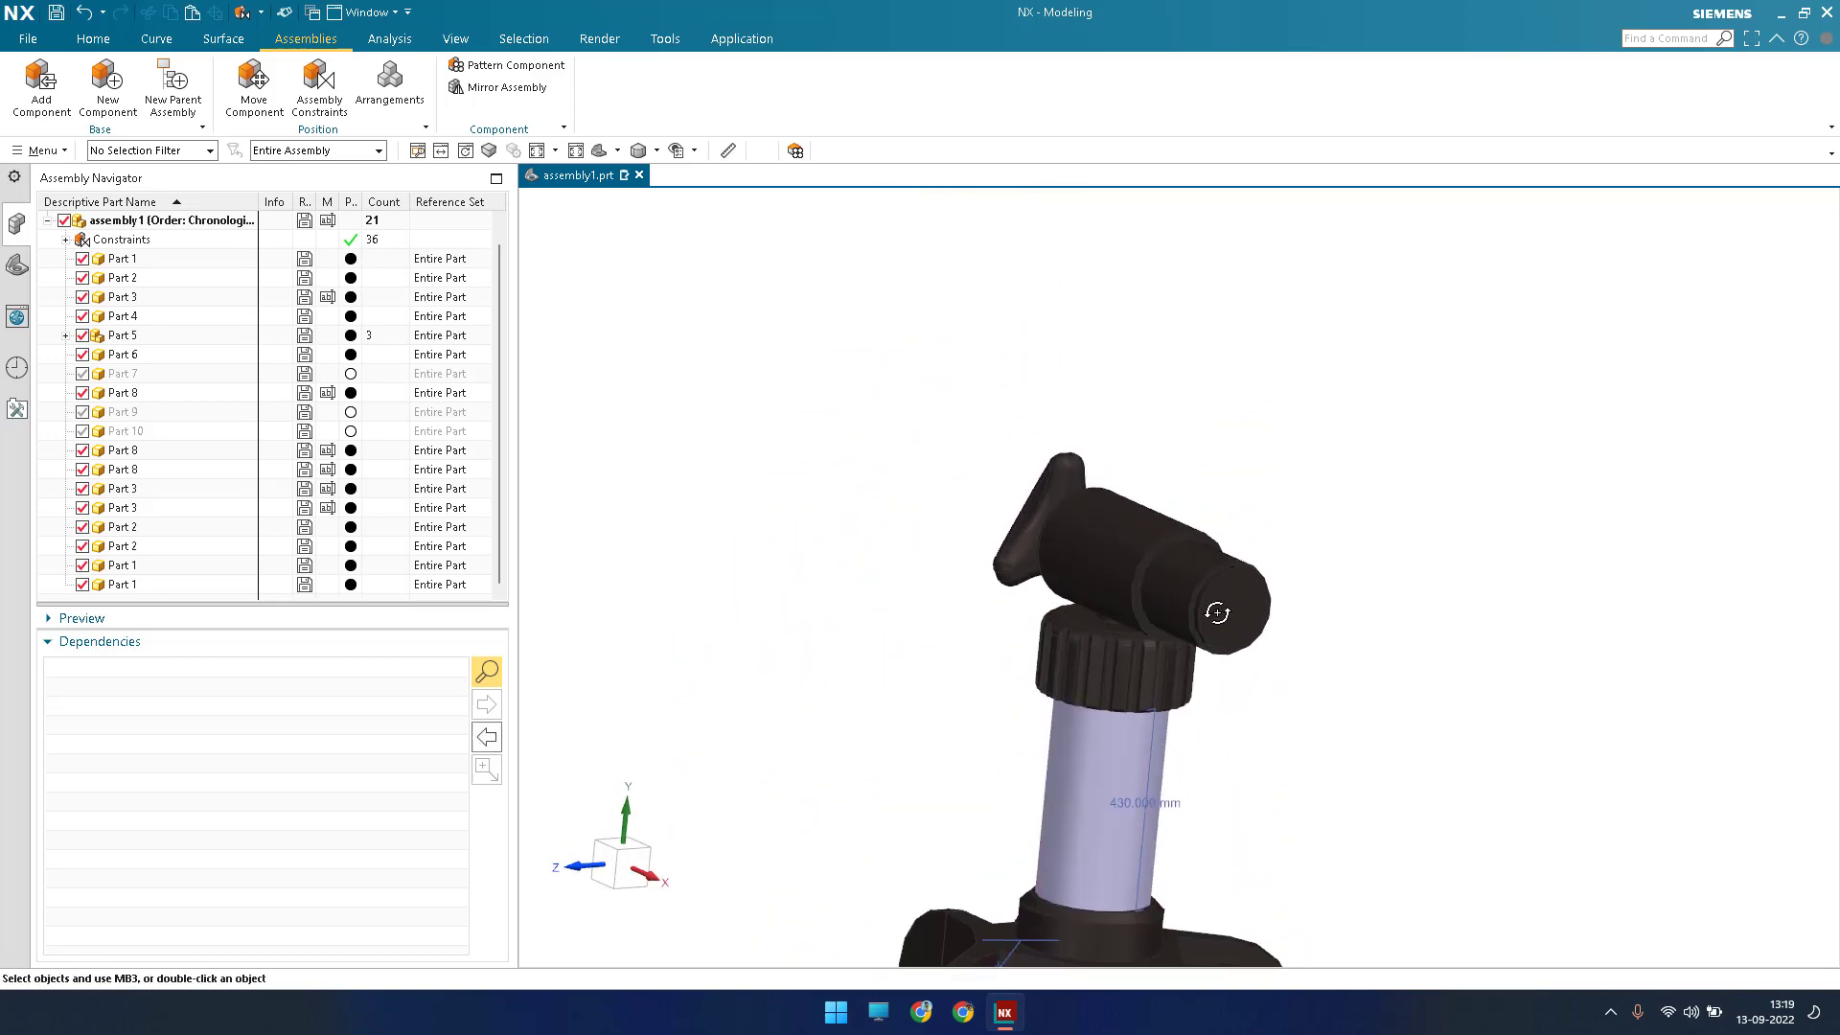
pyautogui.moveTo(1216, 614); pyautogui.dragTo(1332, 704, button='middle')
# Show the hidden Part 9 handle and select it for positioning on the tripod head.
pyautogui.moveTo(1179, 577); pyautogui.dragTo(1499, 461, button='middle')
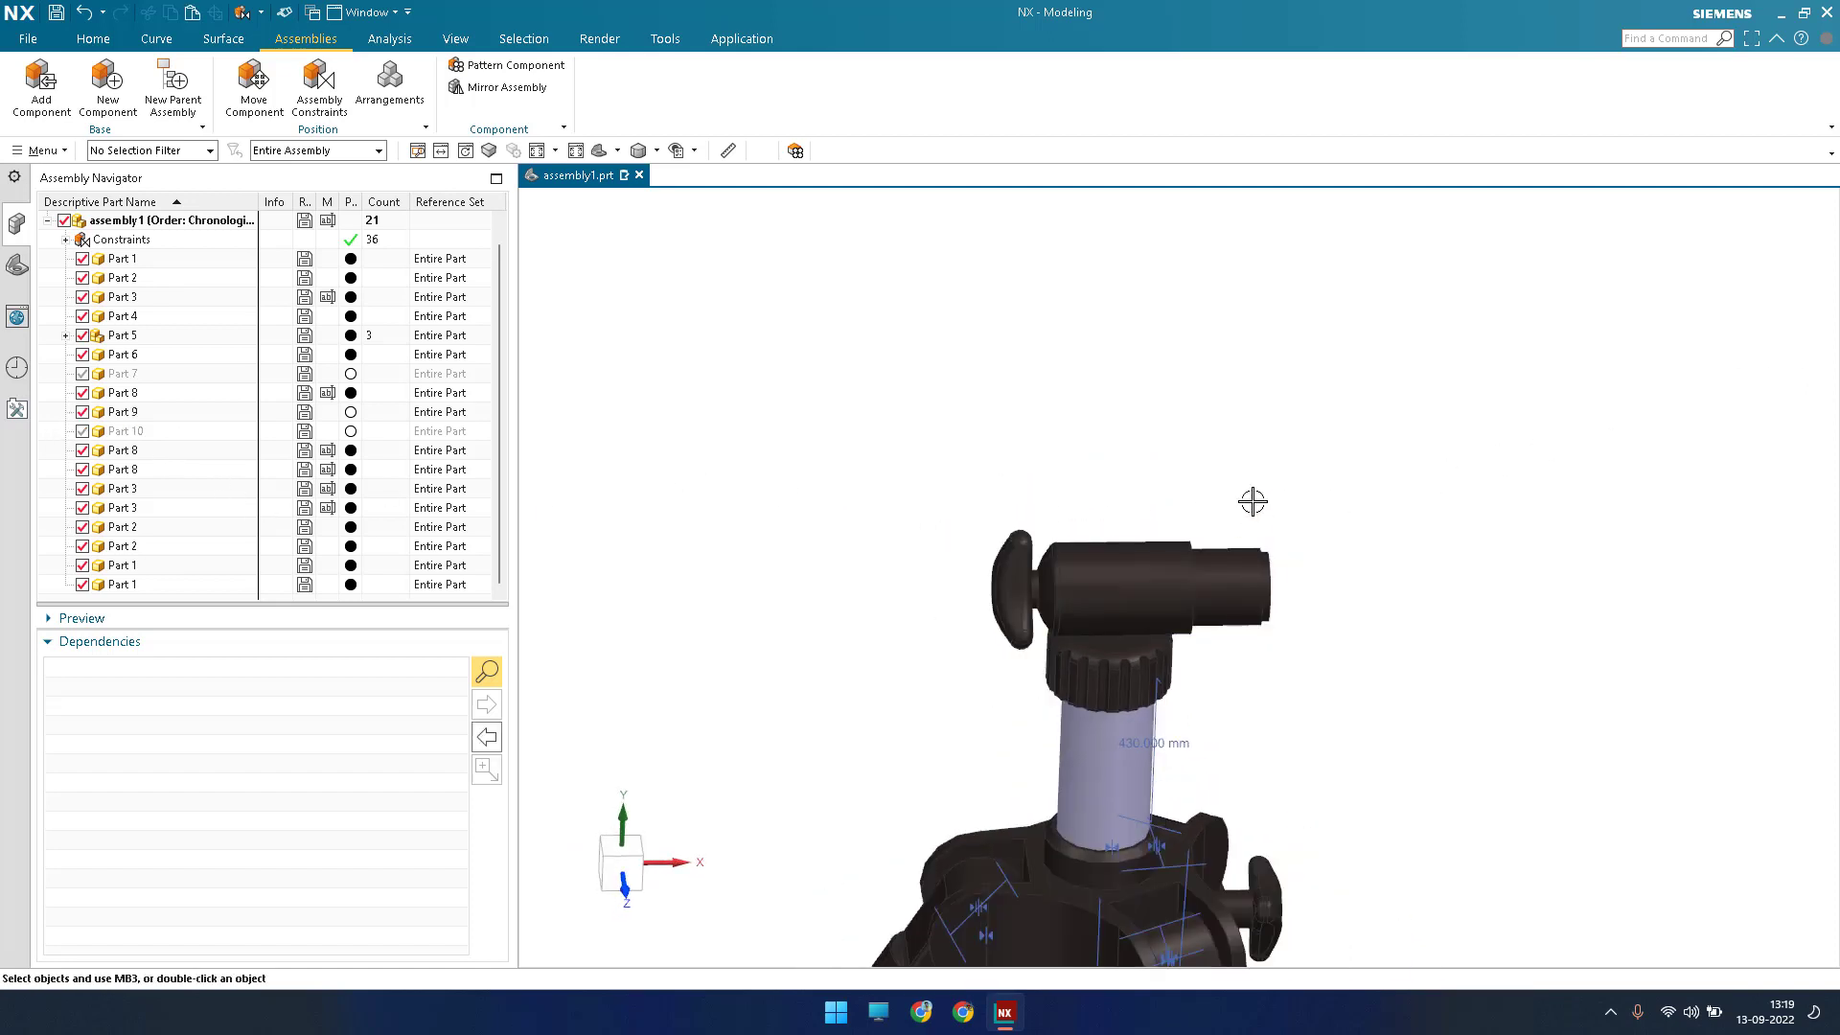
pyautogui.scroll(-8, 1253, 501)
pyautogui.scroll(6, 1552, 502)
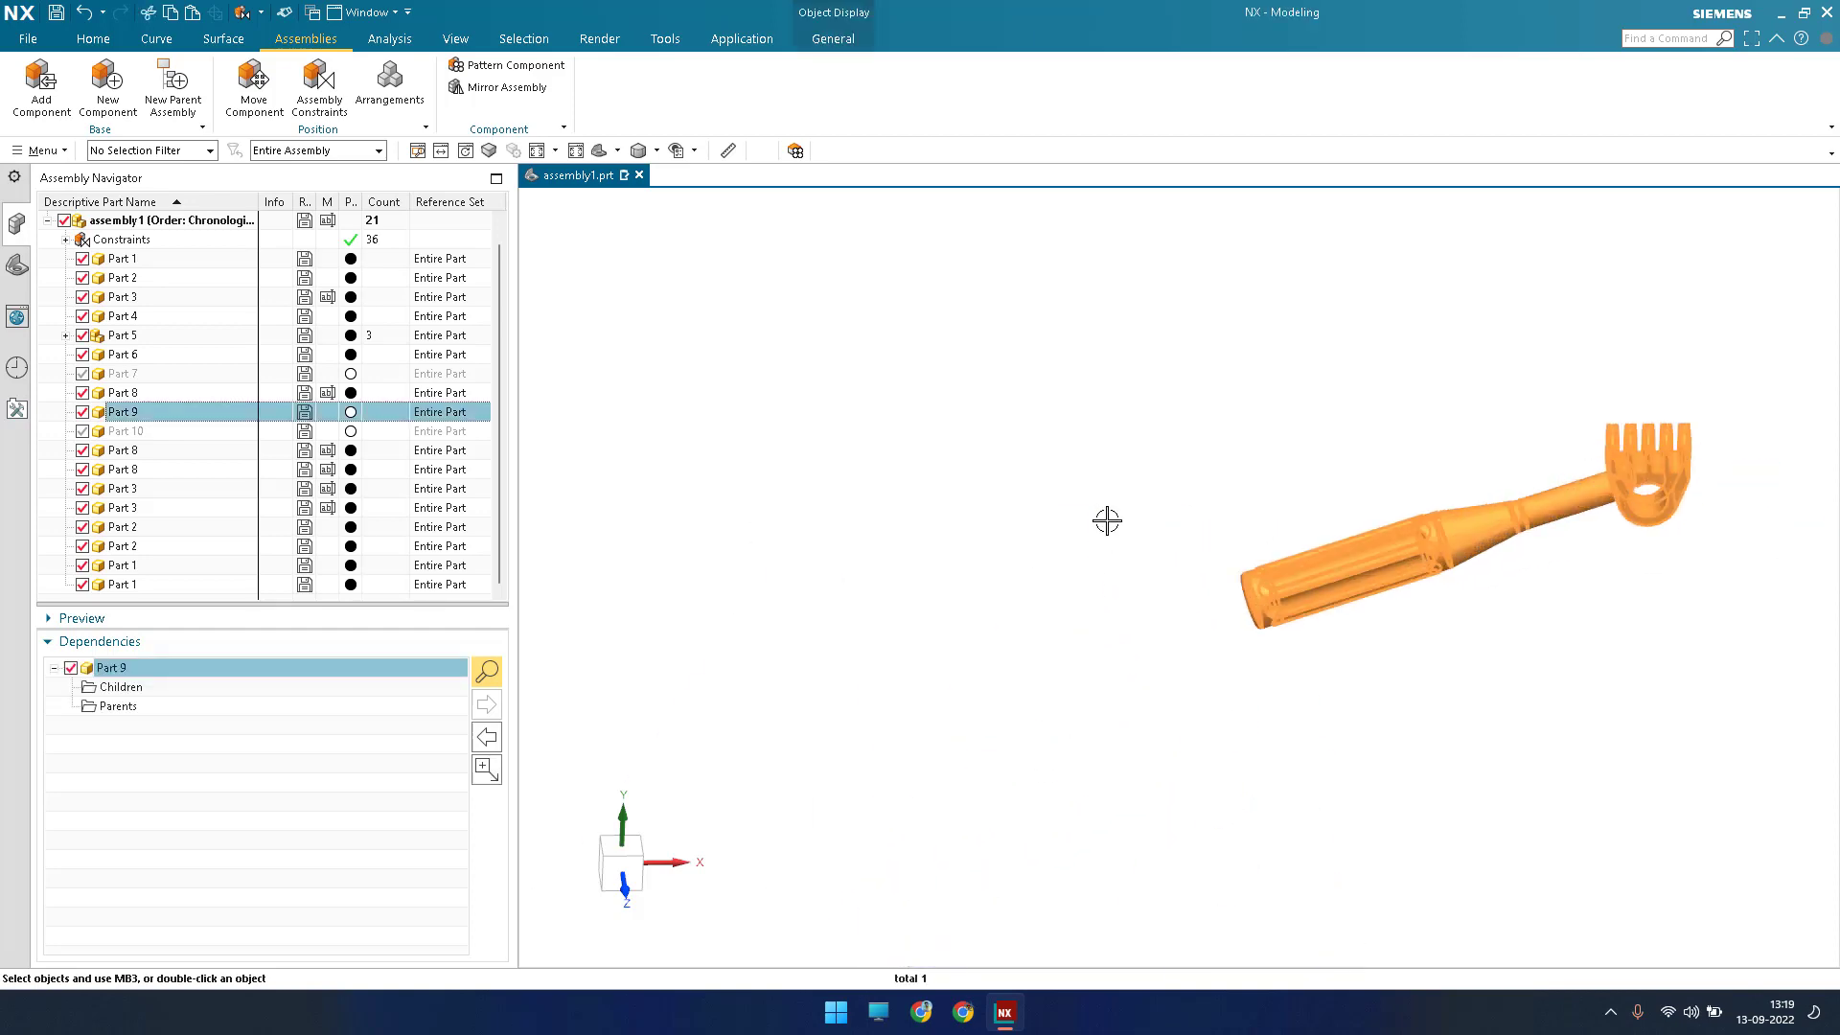
pyautogui.scroll(3, 1107, 520)
pyautogui.scroll(-5, 1274, 472)
pyautogui.scroll(6, 1273, 473)
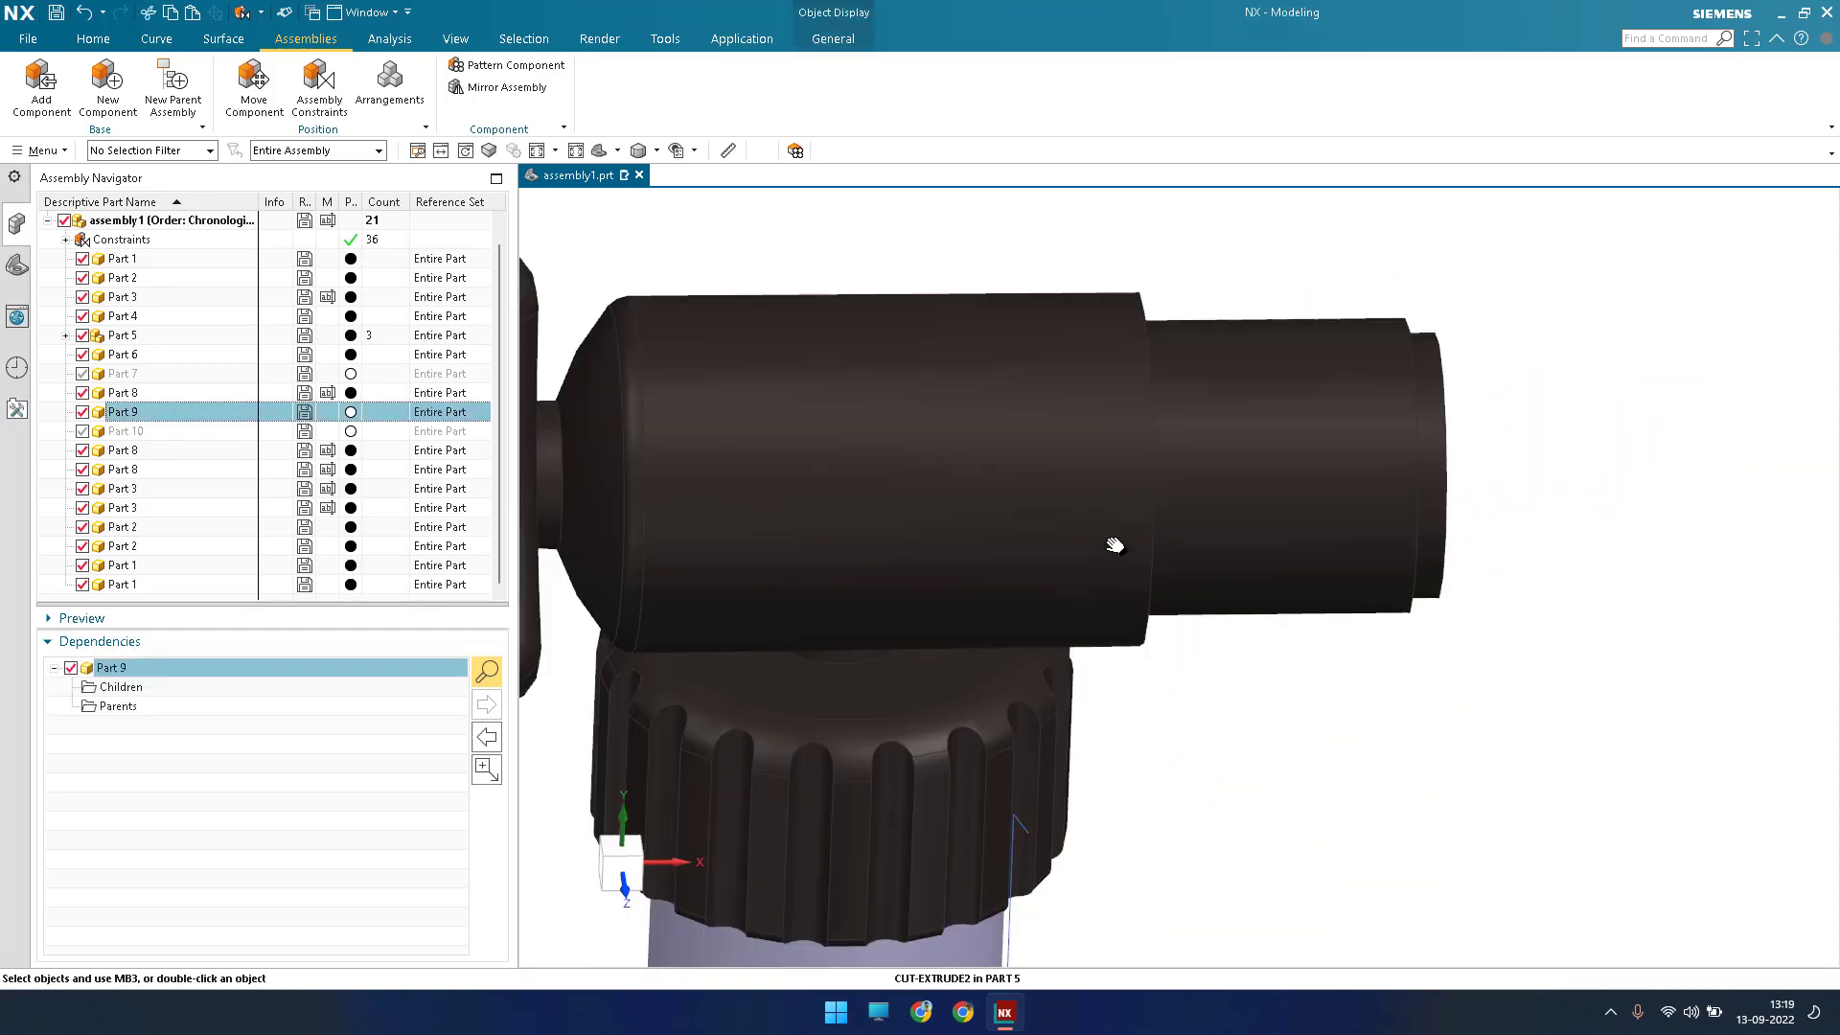
pyautogui.scroll(-5, 1114, 546)
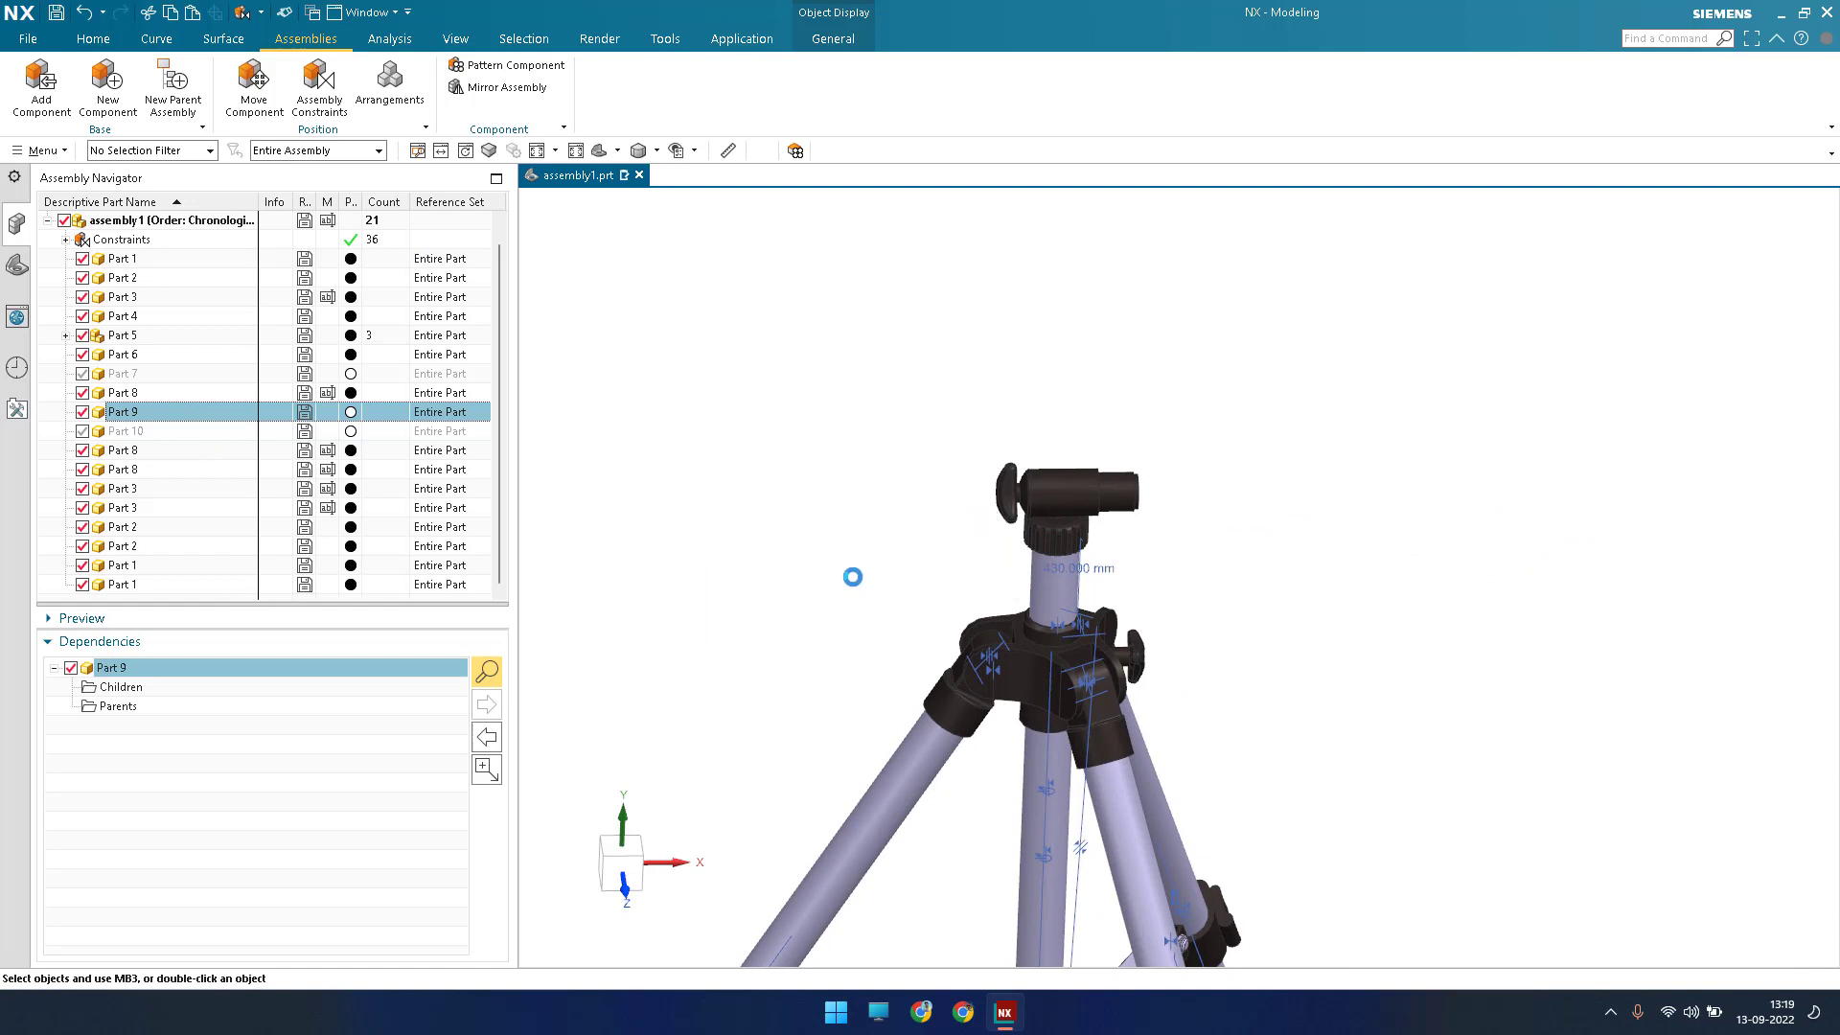
# Add a Touch Align constraint between Part 9's clamp hole axis and the centerline of the head's stepped cylinder, using Prefer Touch.
pyautogui.click(319, 84)
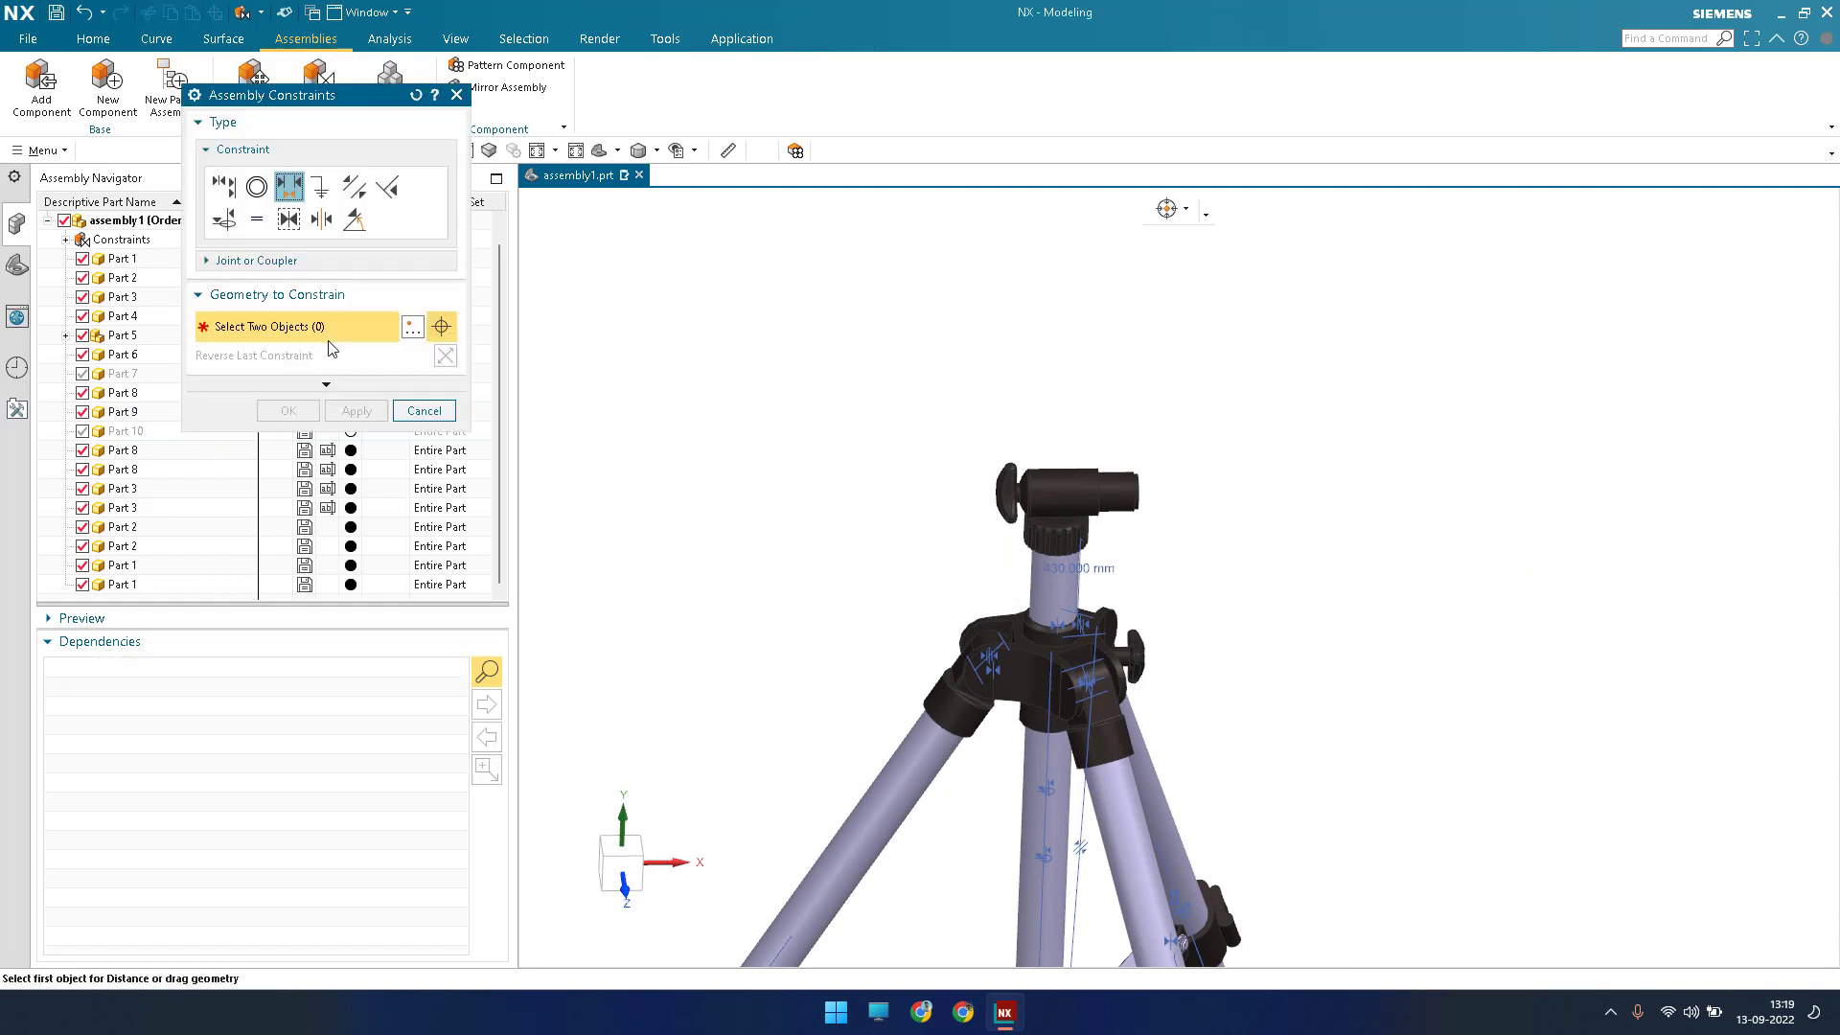
pyautogui.scroll(-5, 1355, 497)
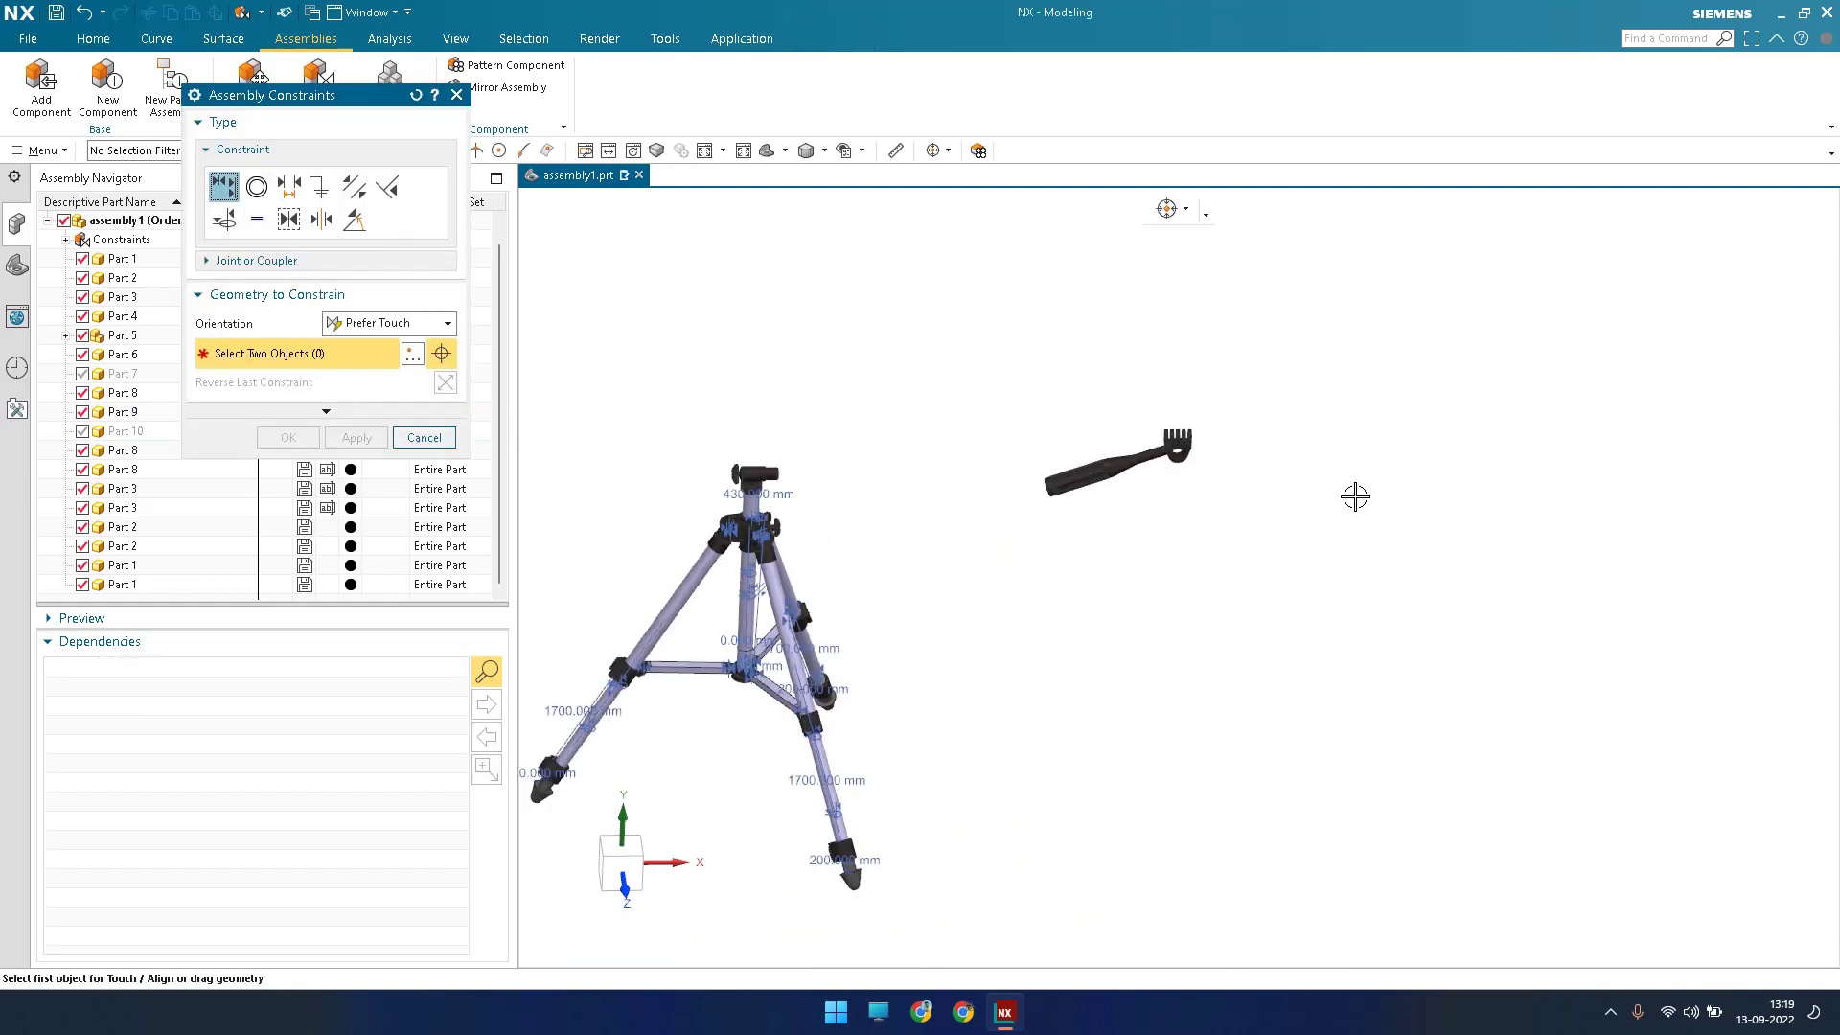
pyautogui.scroll(8, 1363, 427)
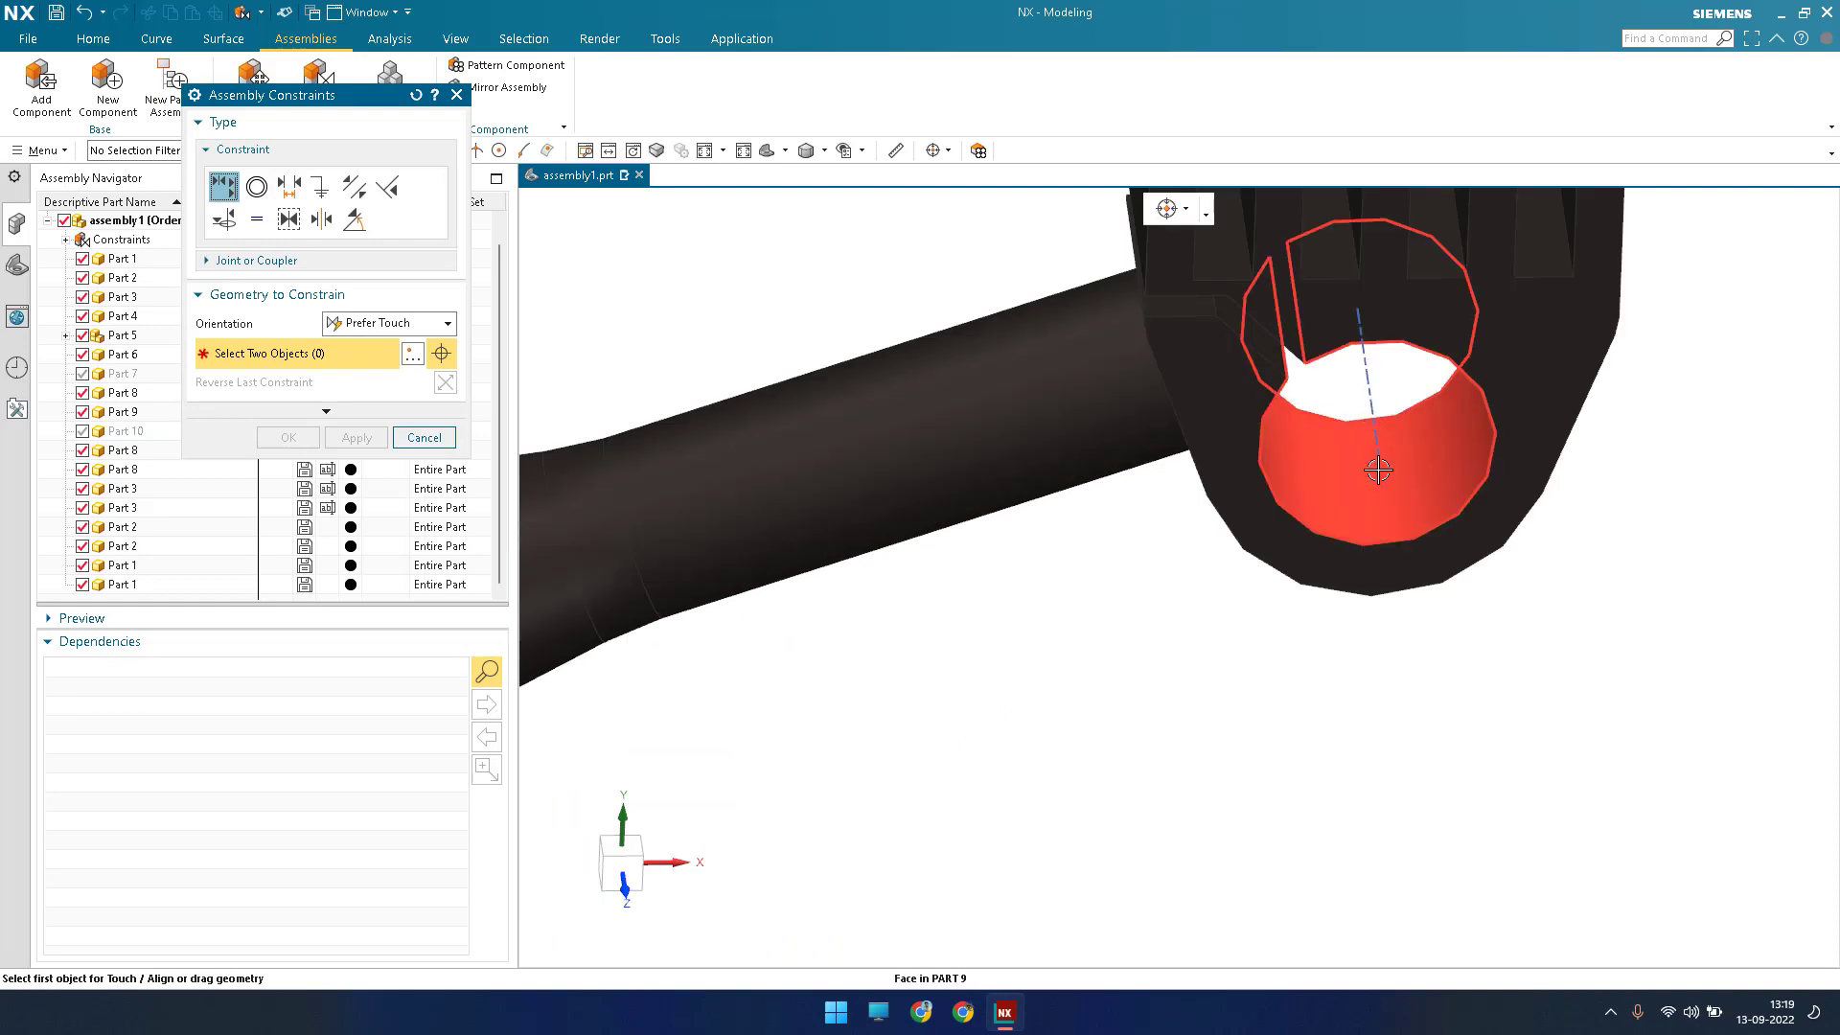
pyautogui.click(738, 497)
pyautogui.scroll(-5, 743, 480)
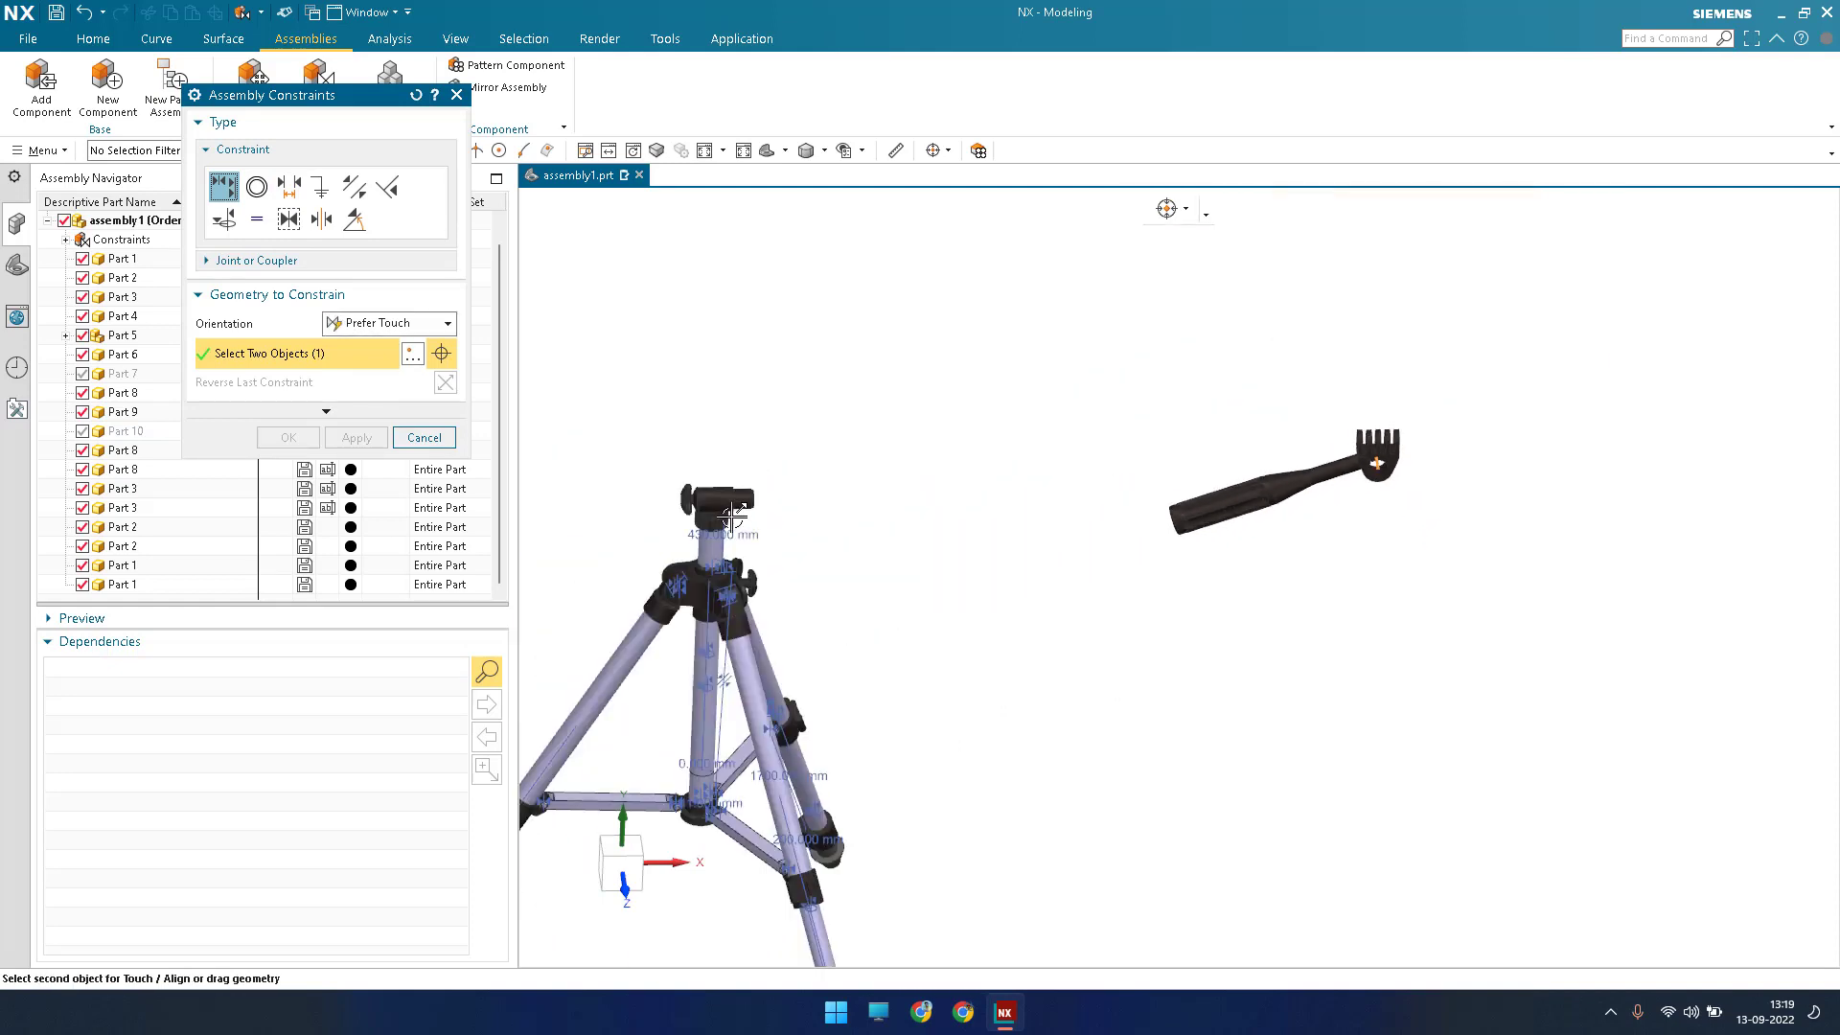
pyautogui.scroll(8, 733, 518)
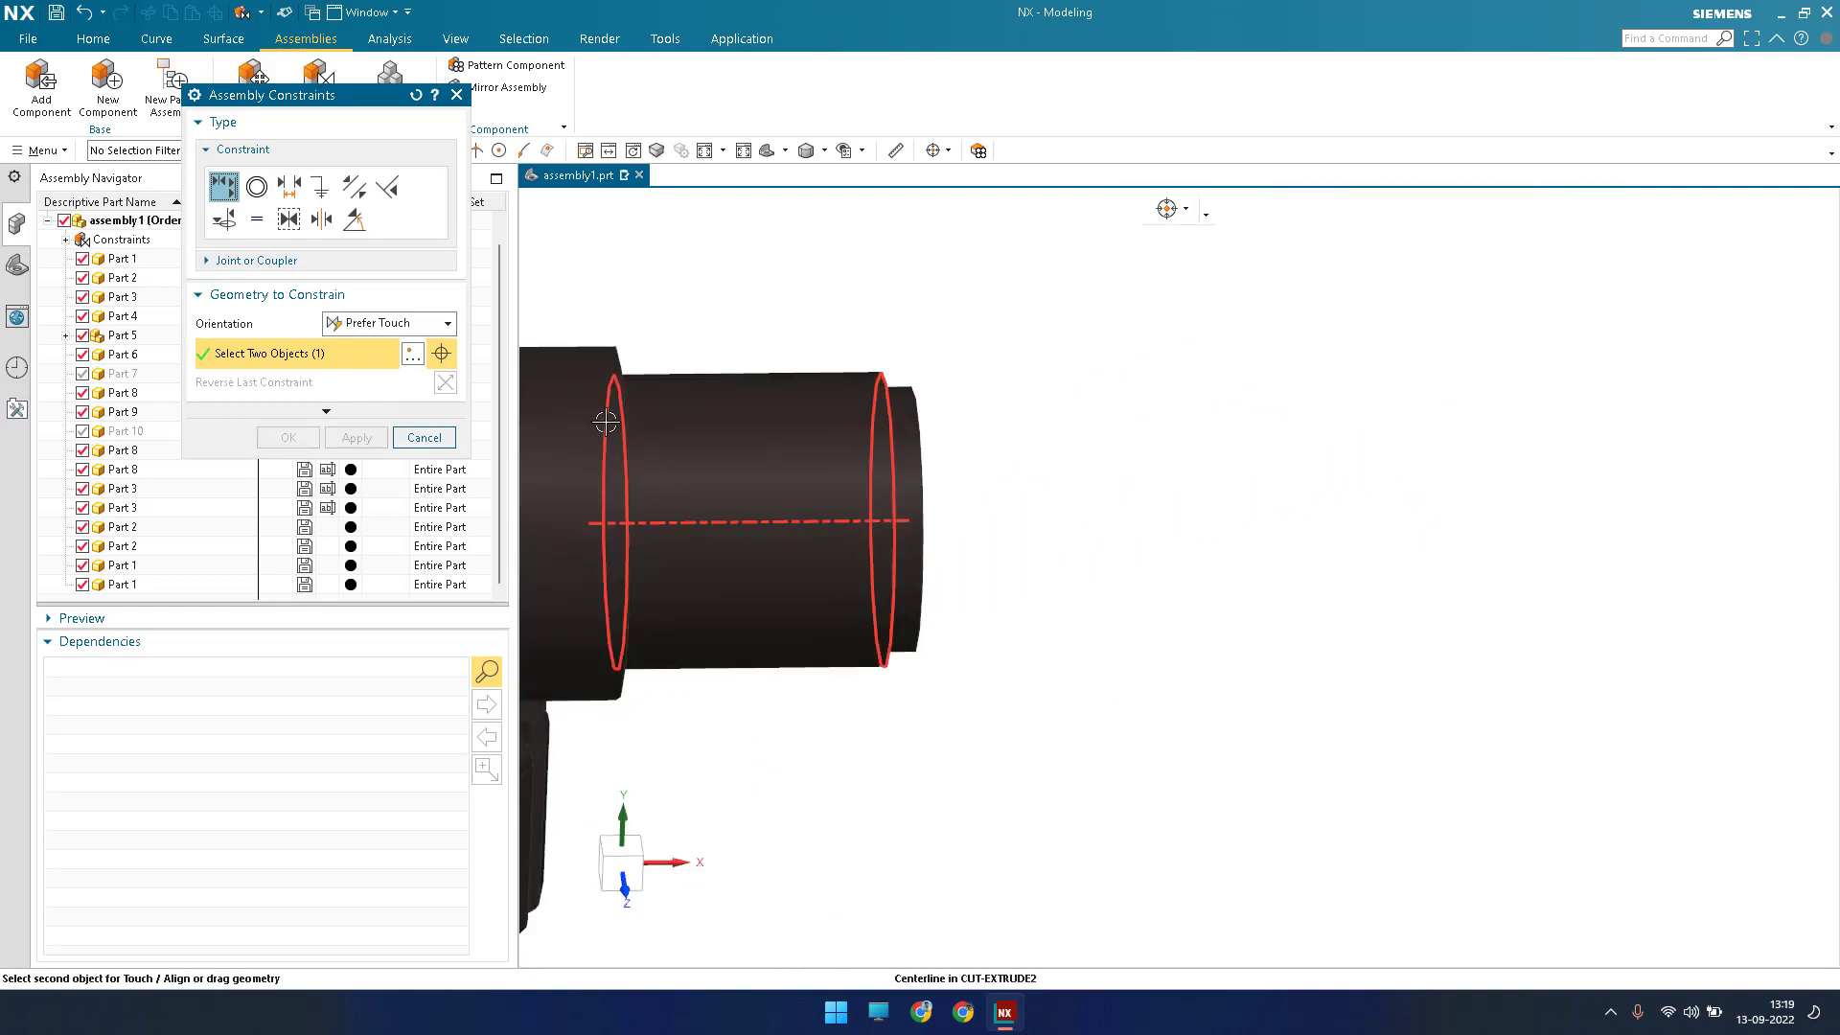
pyautogui.click(608, 412)
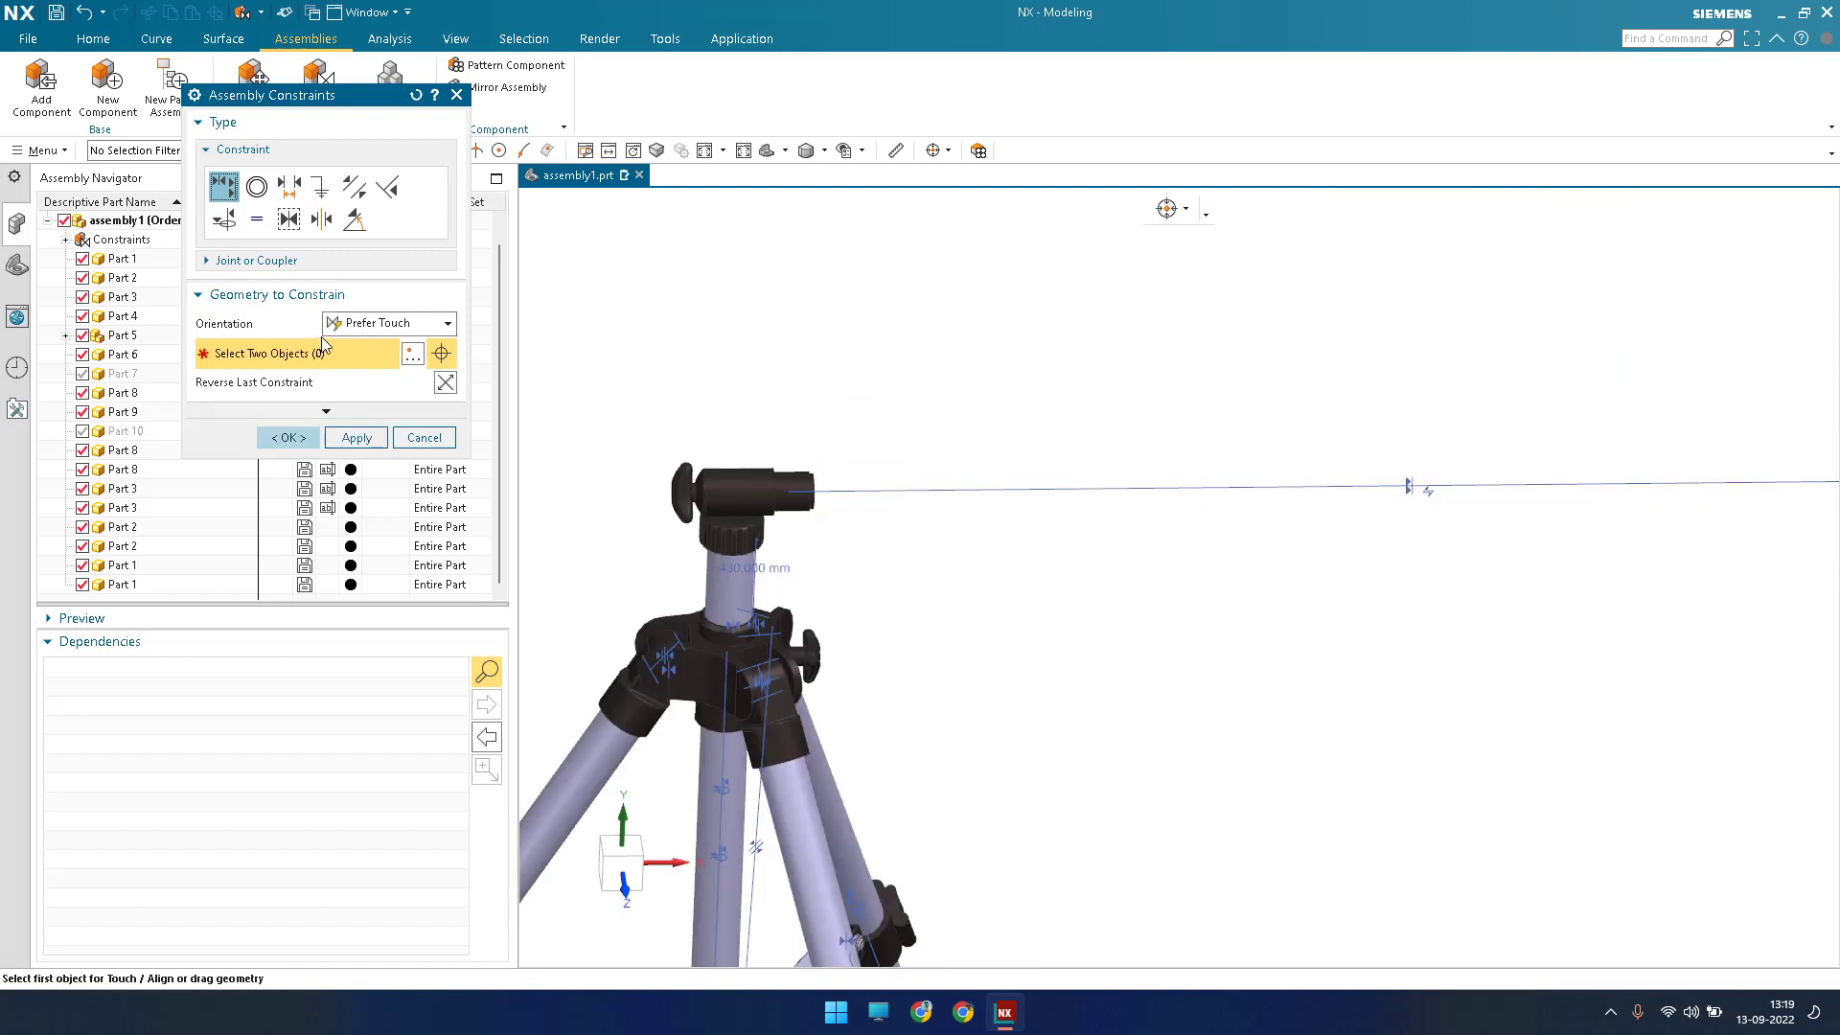
pyautogui.click(287, 437)
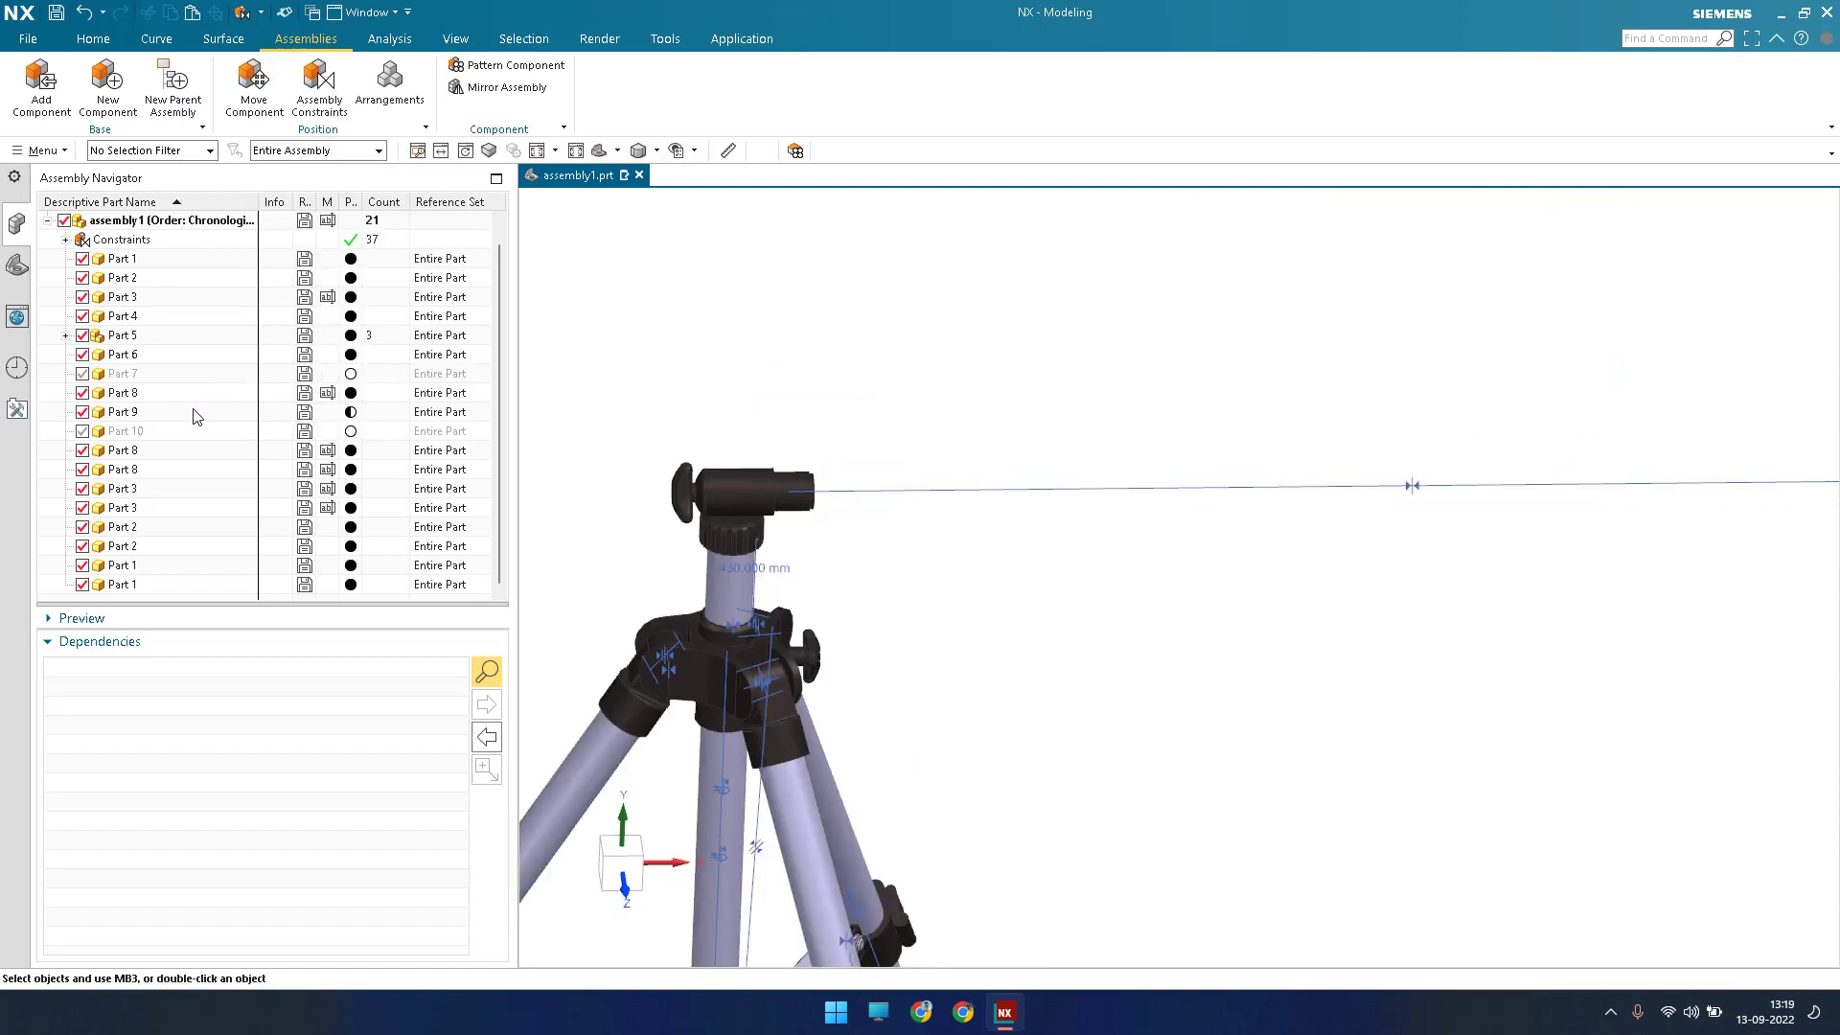
# Move Part 9 along its ZC axis until its clamp sits just beyond the free end of the head's cylinder.
pyautogui.rightClick(299, 412)
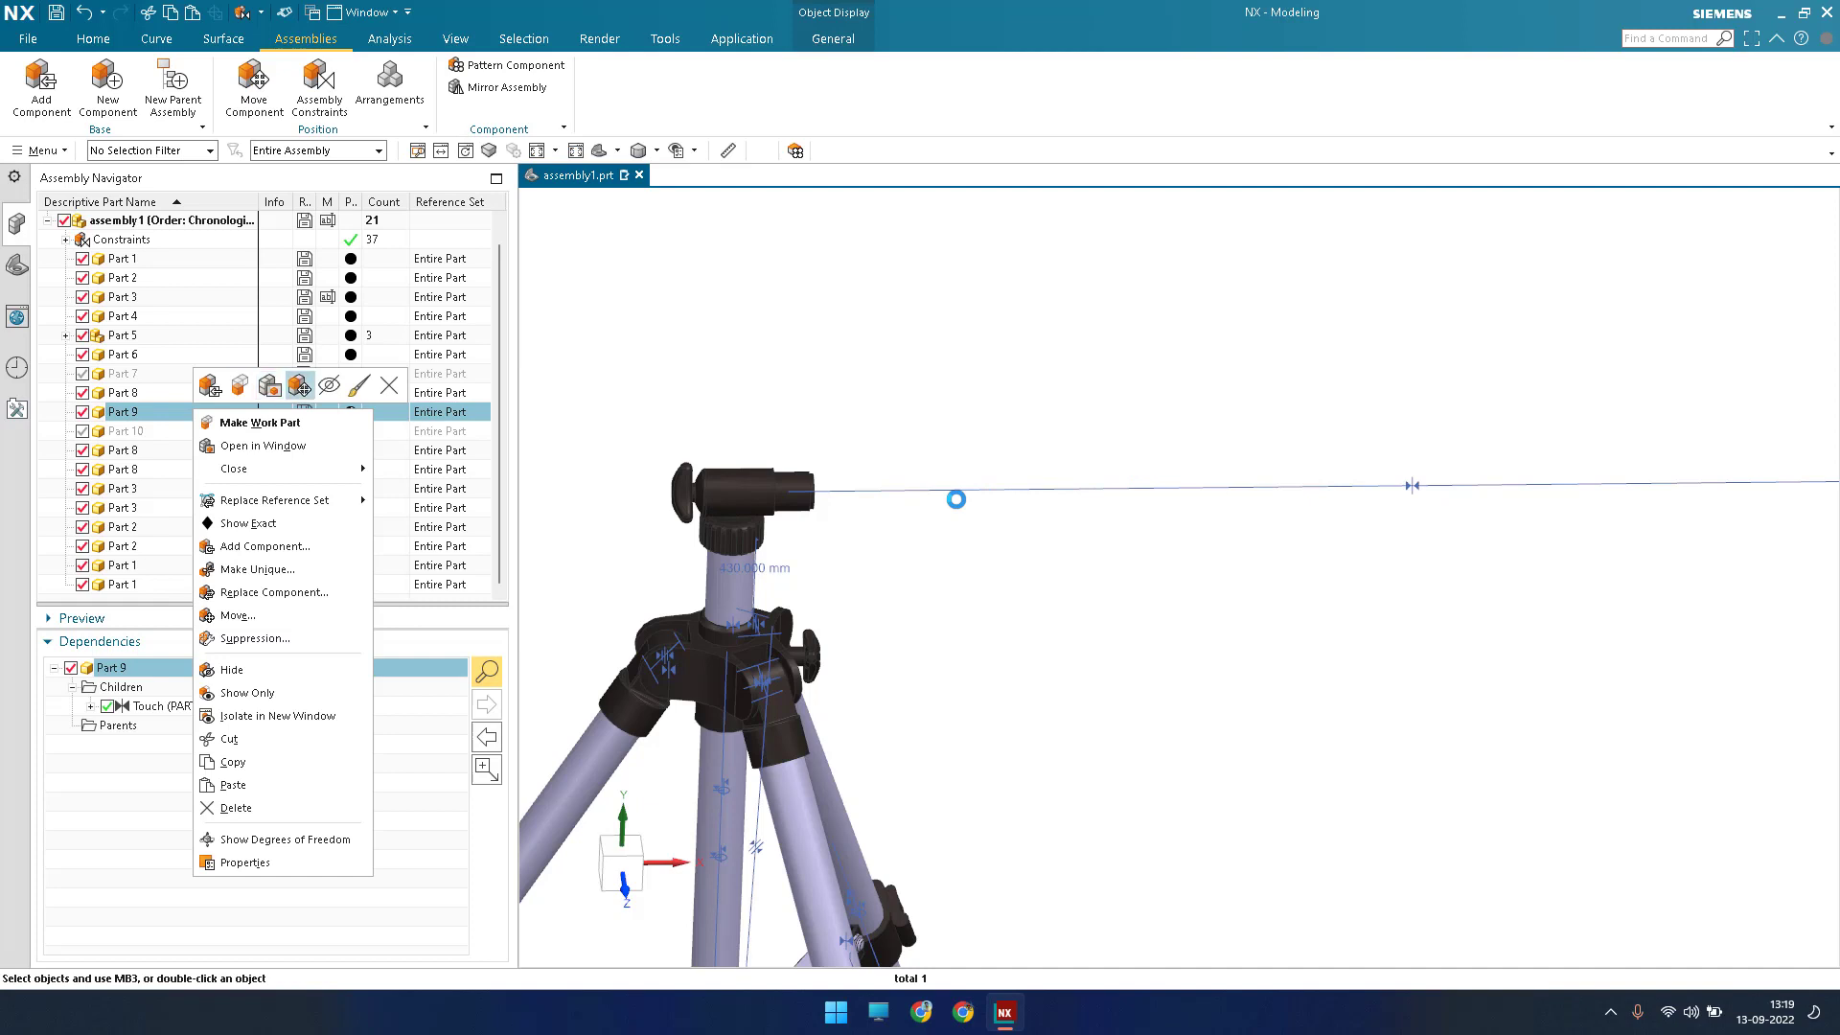
pyautogui.click(299, 385)
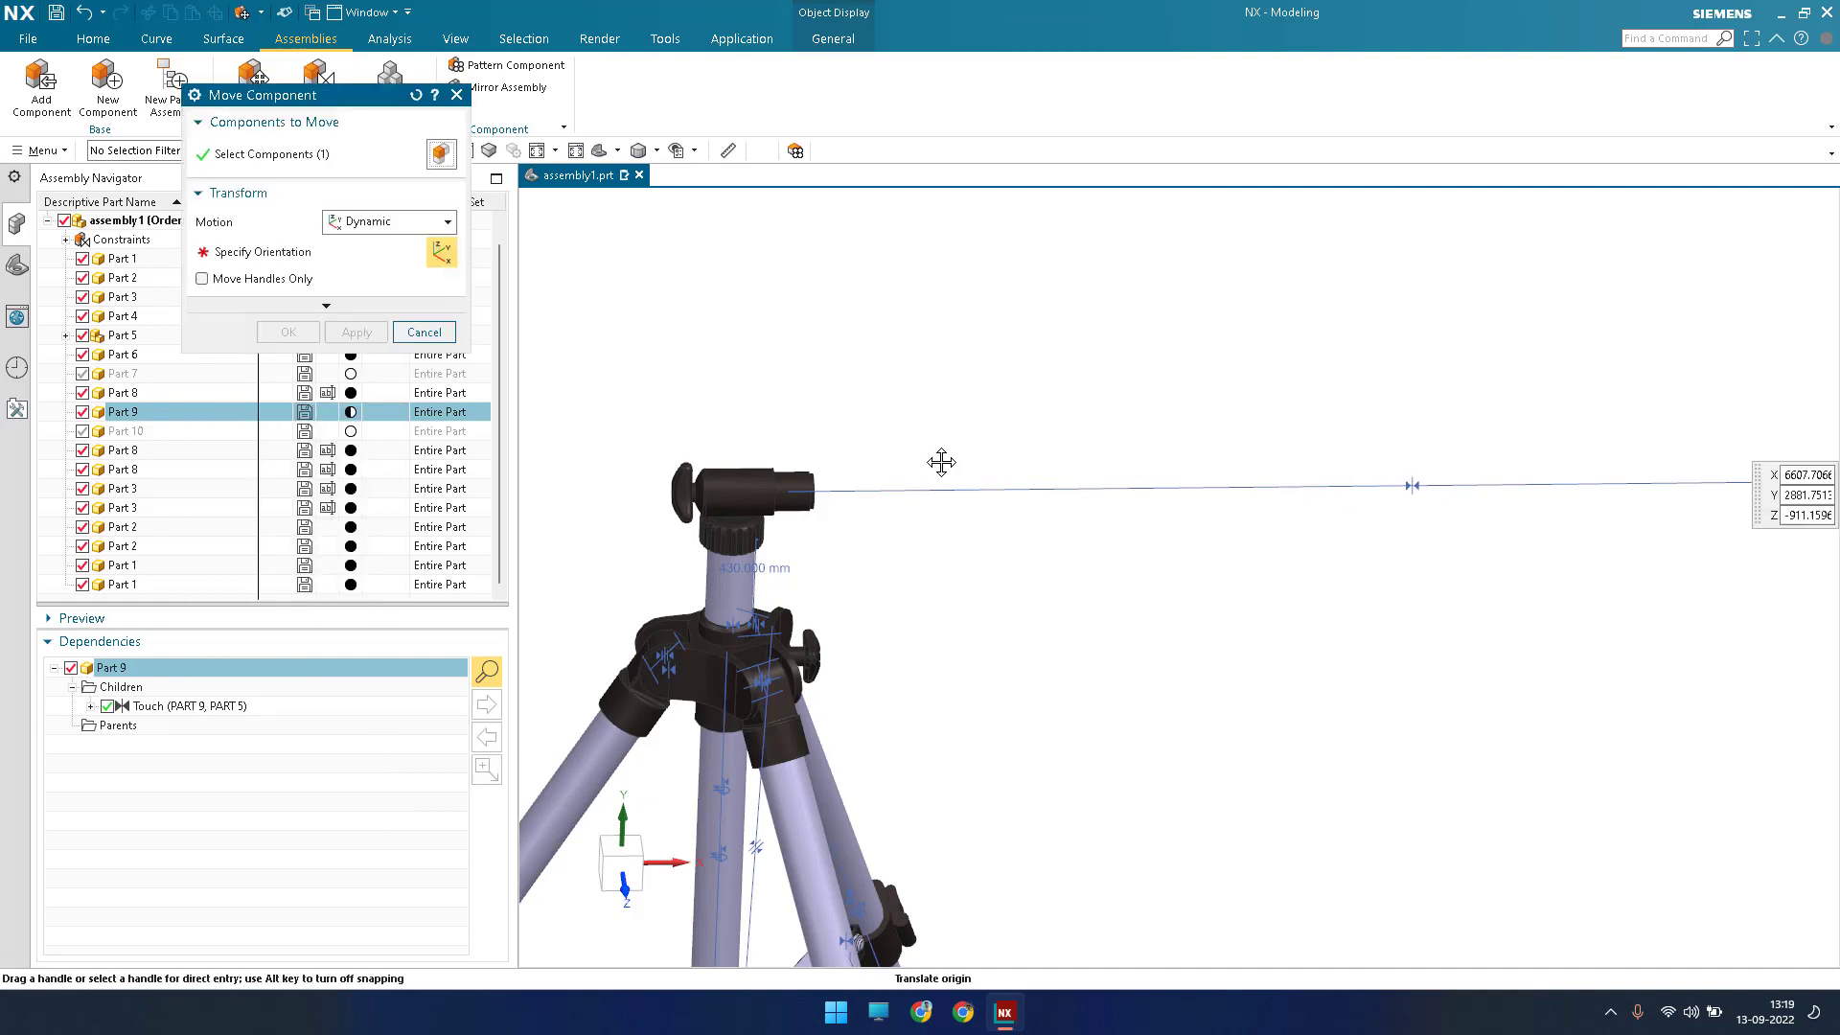
pyautogui.scroll(-3, 940, 460)
pyautogui.moveTo(1406, 460); pyautogui.dragTo(810, 469)
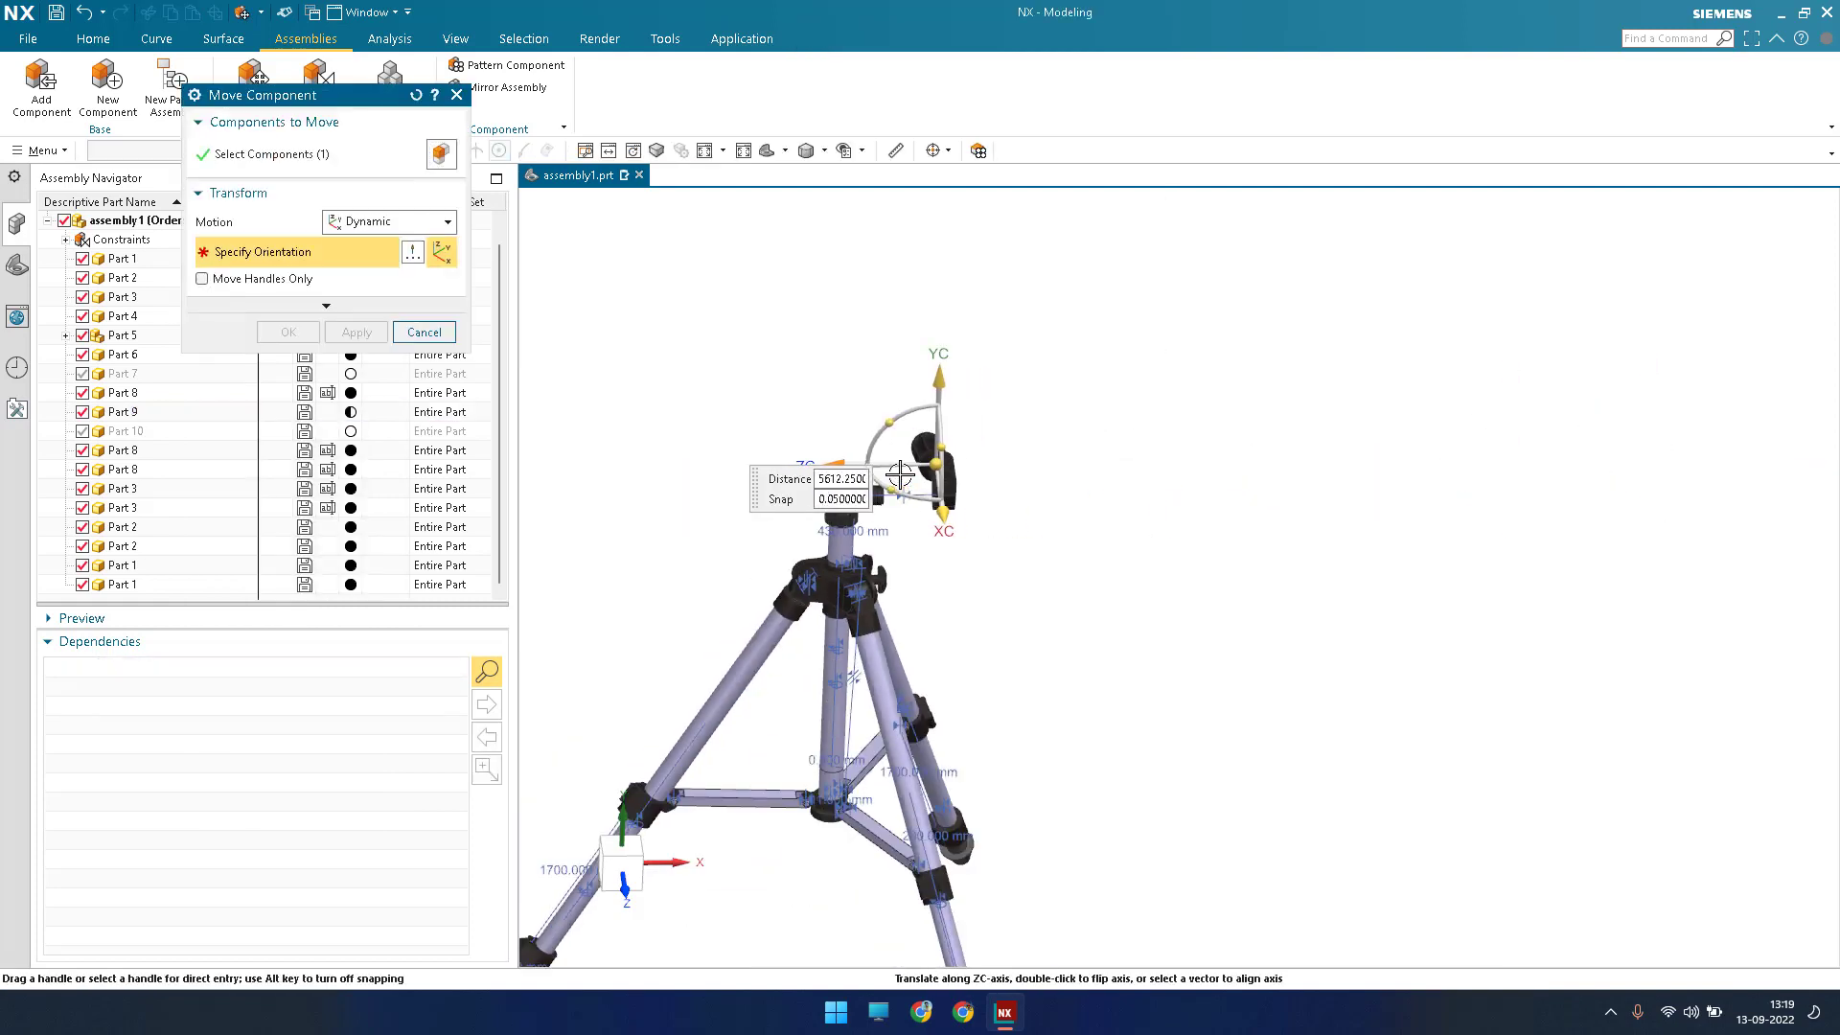
pyautogui.scroll(6, 894, 496)
pyautogui.scroll(-5, 773, 543)
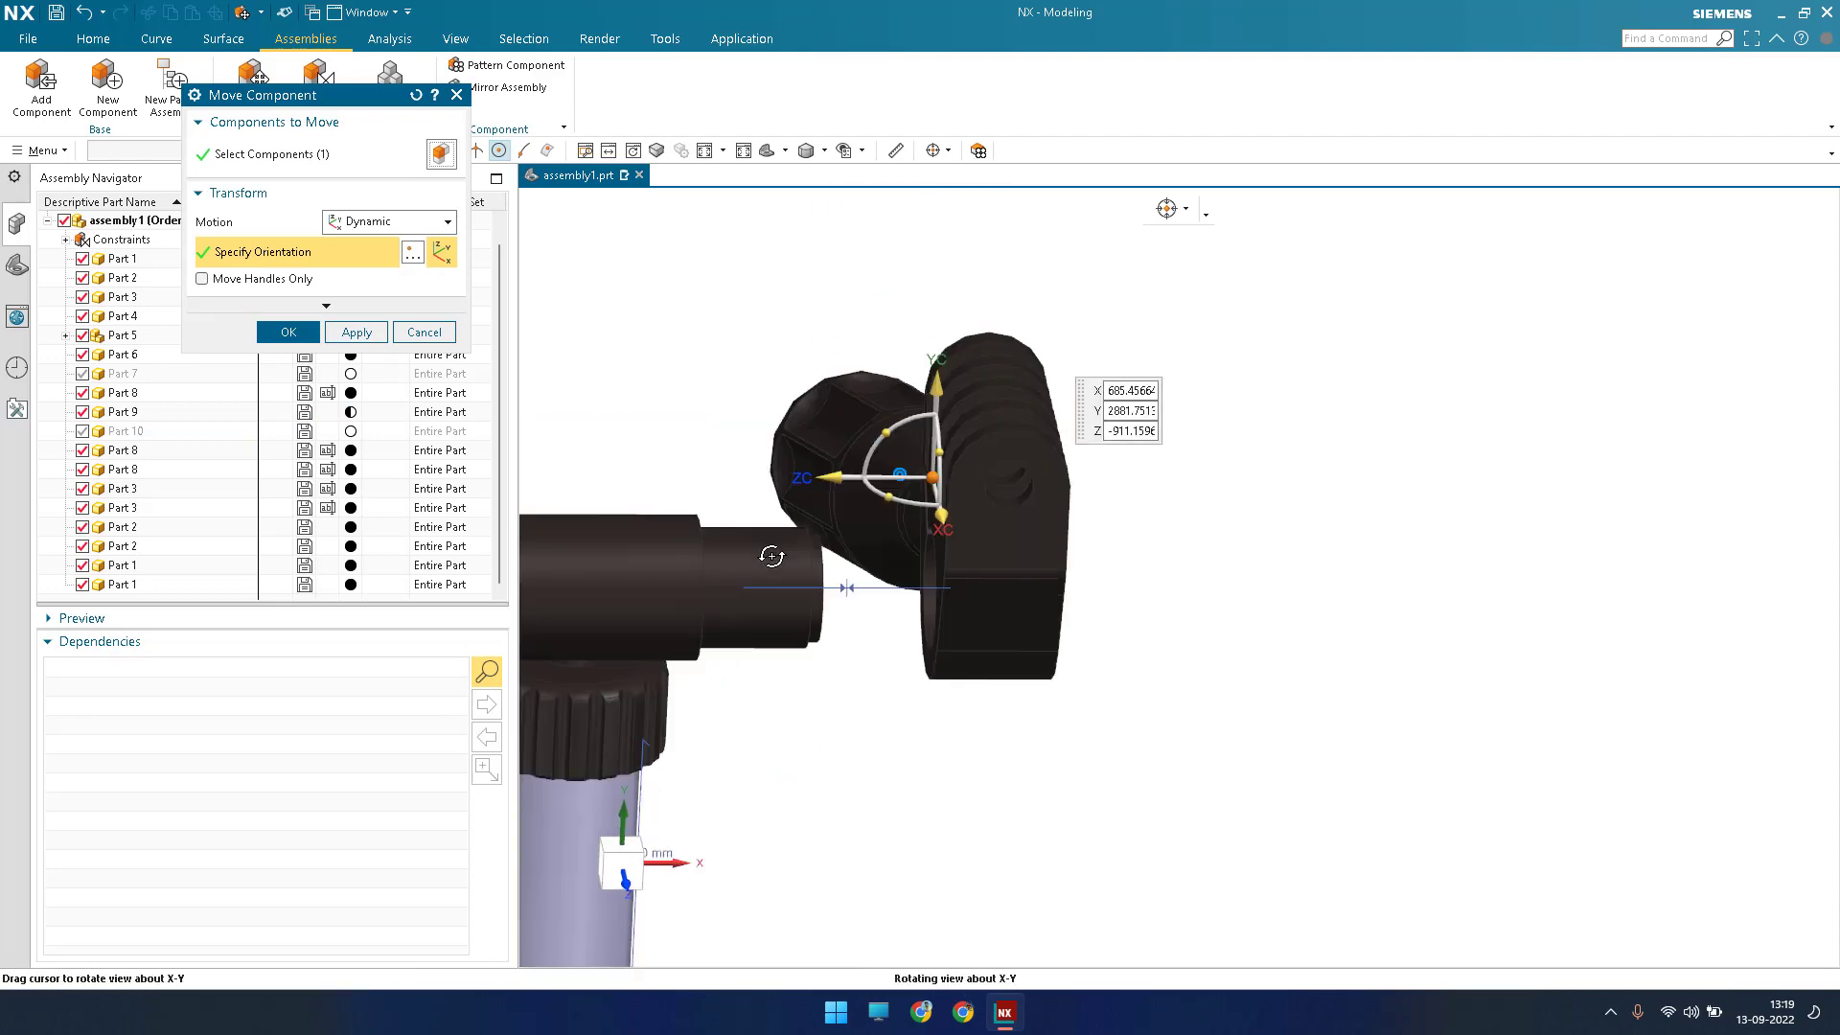
# Add a Touch constraint between Part 9's flat clamp side face and the shoulder face of the head's stepped cylinder.
pyautogui.moveTo(960, 619); pyautogui.dragTo(987, 521, button='middle')
pyautogui.scroll(-3, 697, 403)
pyautogui.scroll(8, 957, 628)
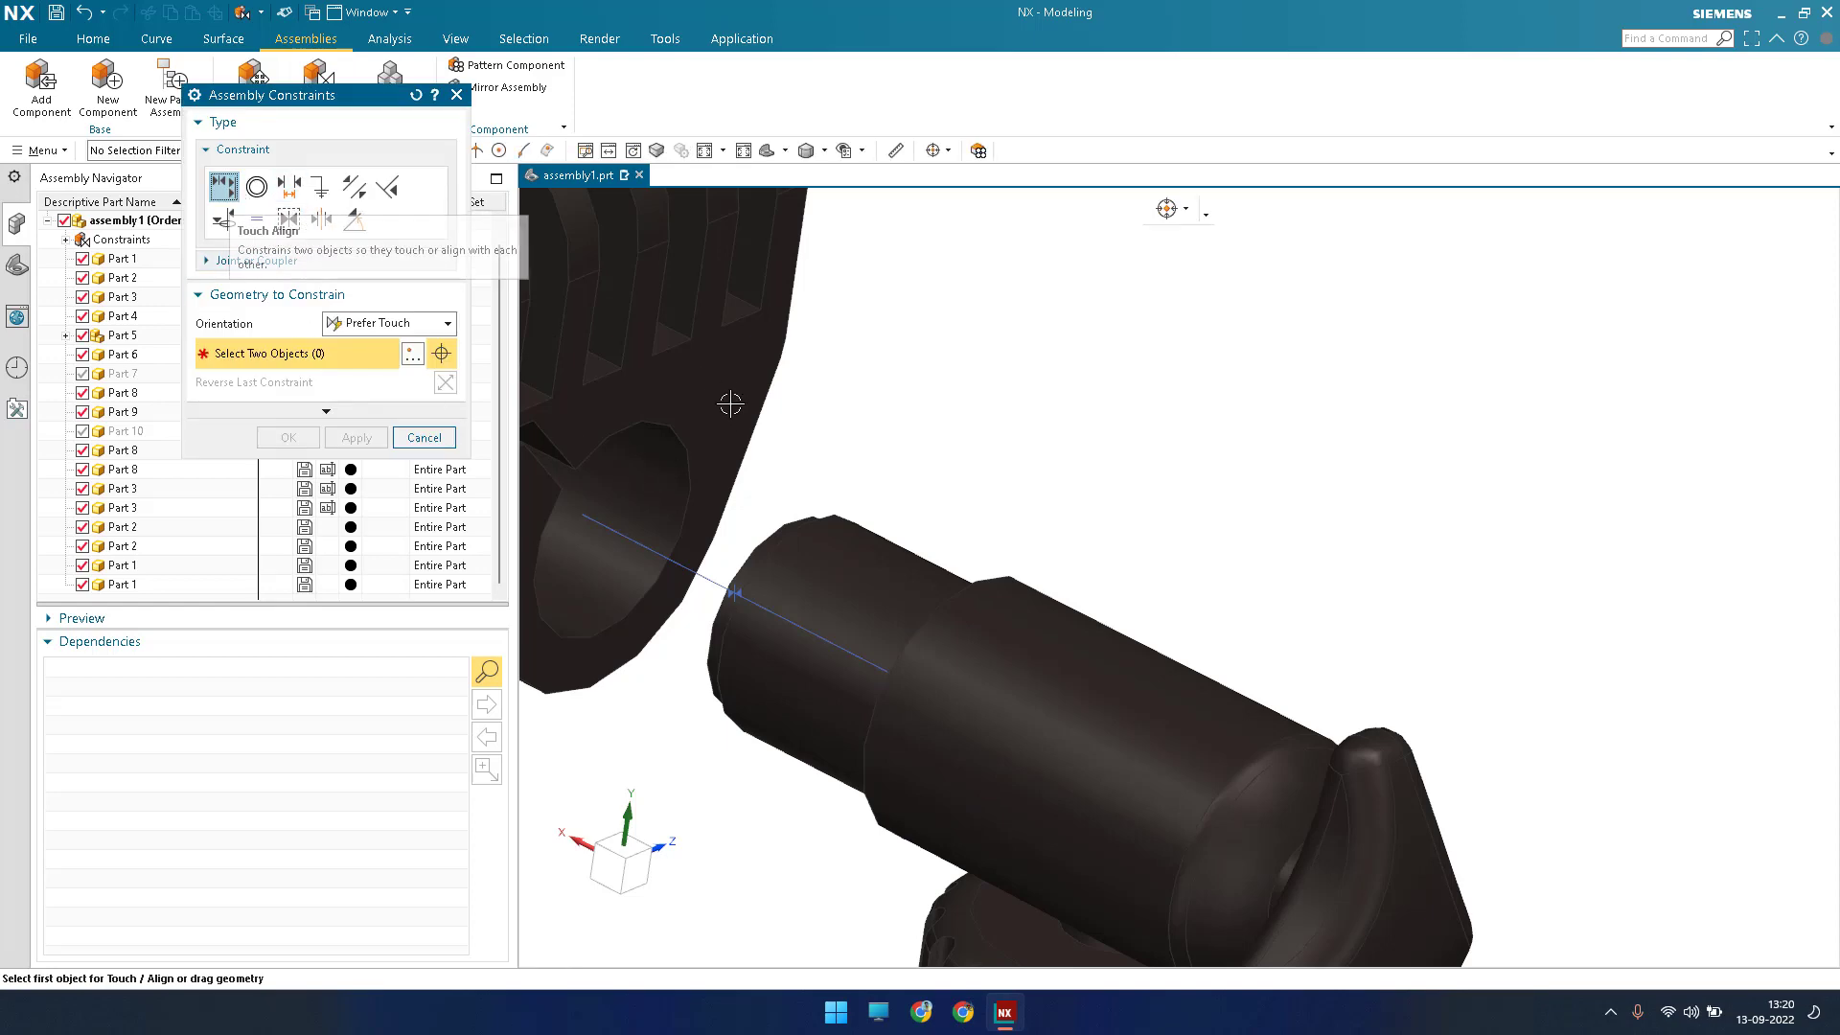
pyautogui.scroll(1, 733, 415)
pyautogui.click(760, 406)
pyautogui.scroll(-4, 844, 449)
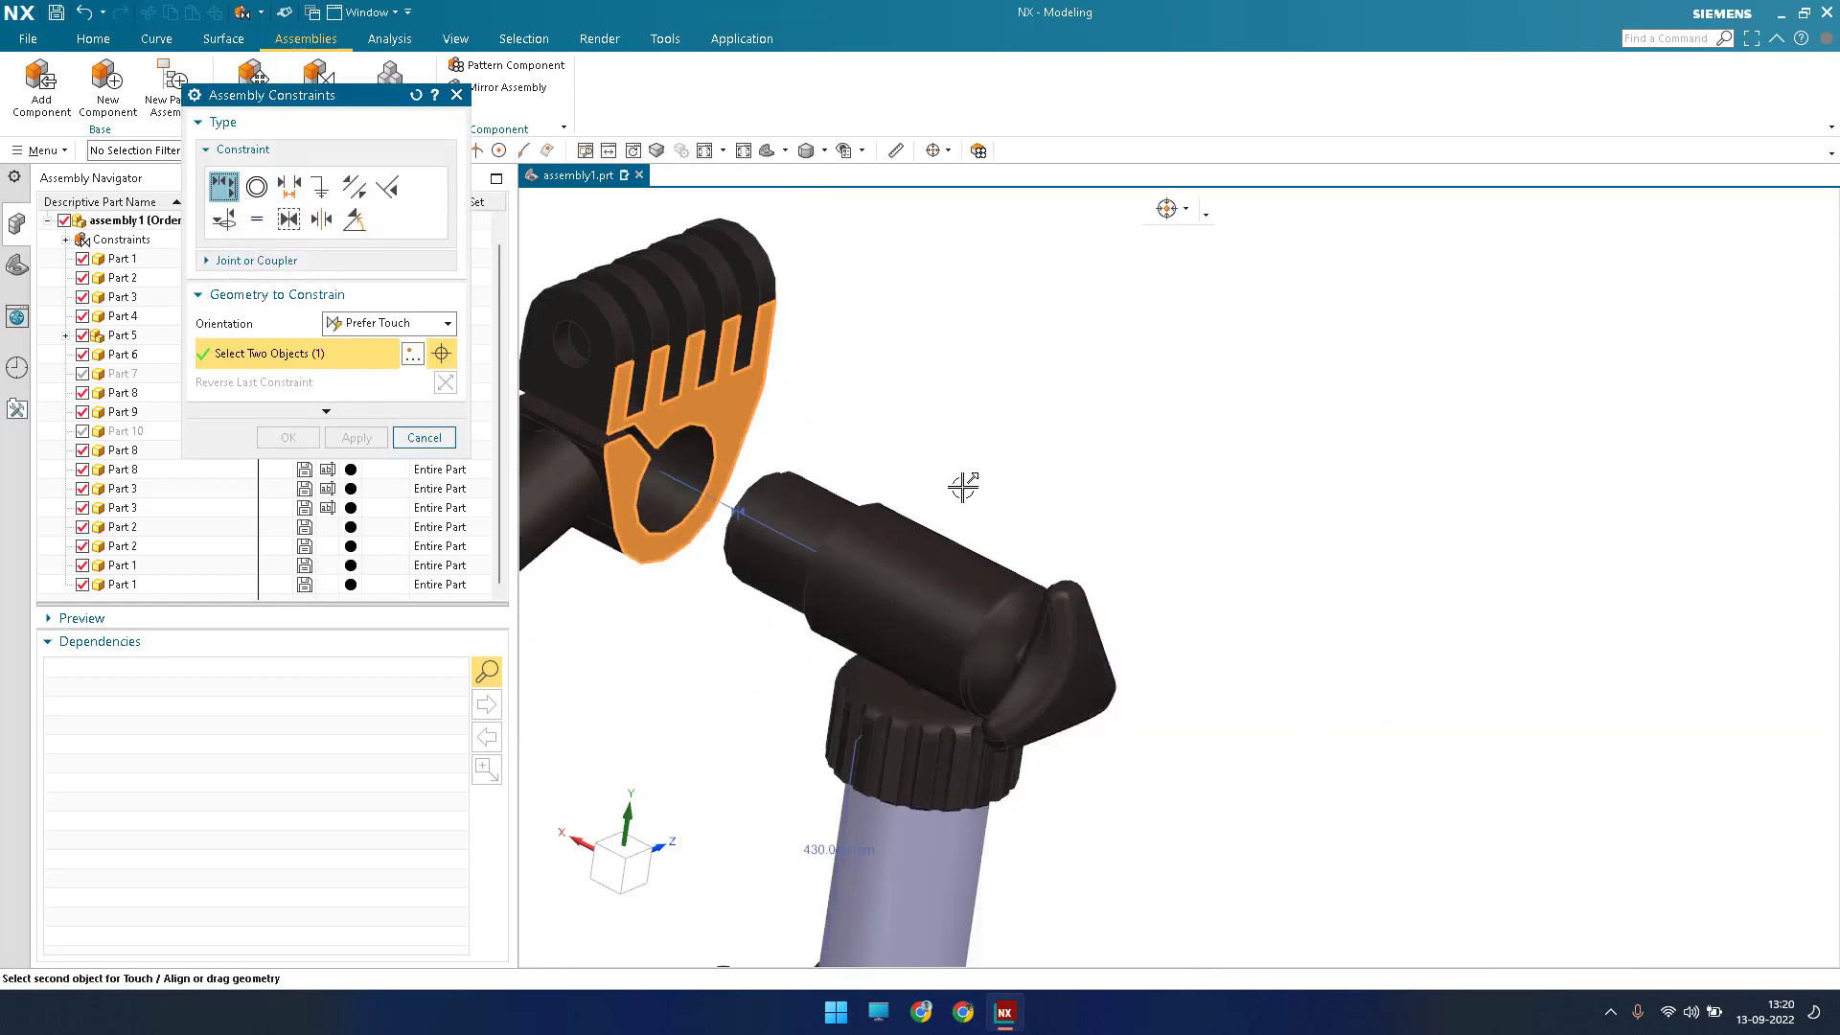
pyautogui.moveTo(972, 481); pyautogui.dragTo(973, 478, button='middle')
pyautogui.scroll(5, 974, 478)
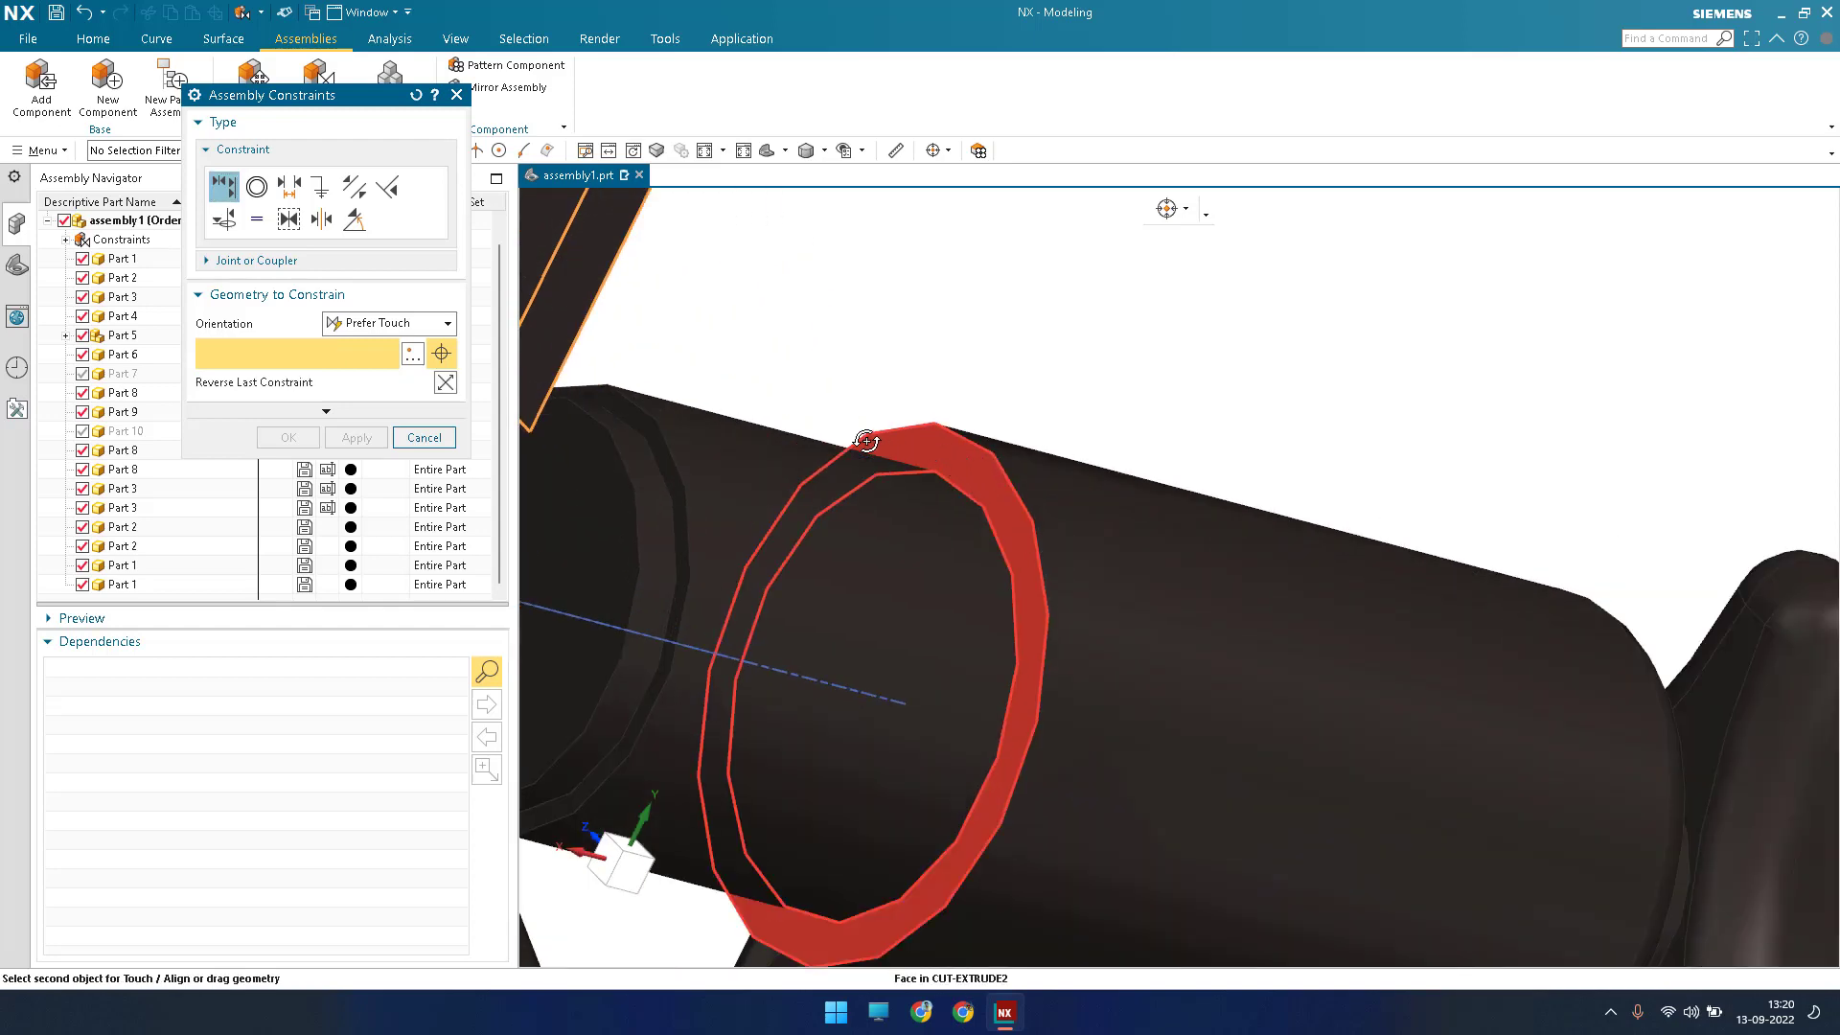
pyautogui.click(937, 437)
pyautogui.moveTo(964, 351); pyautogui.dragTo(957, 456, button='middle')
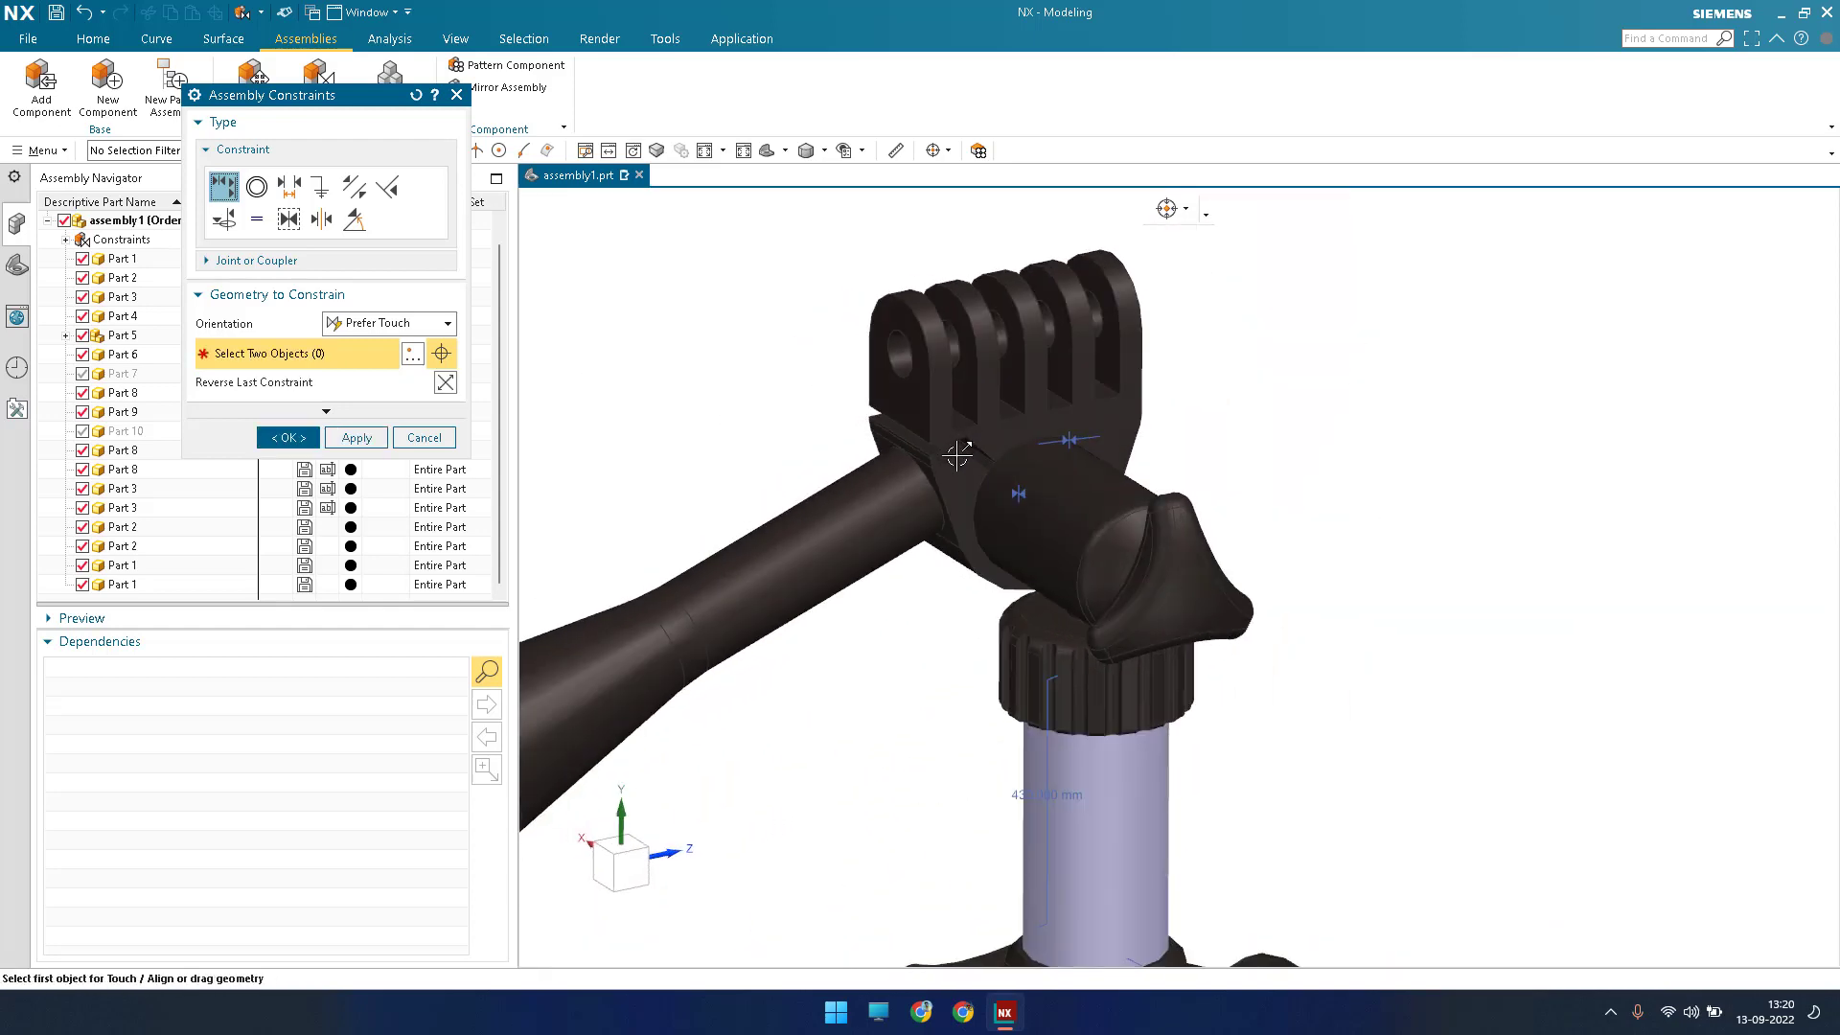
pyautogui.scroll(3, 957, 456)
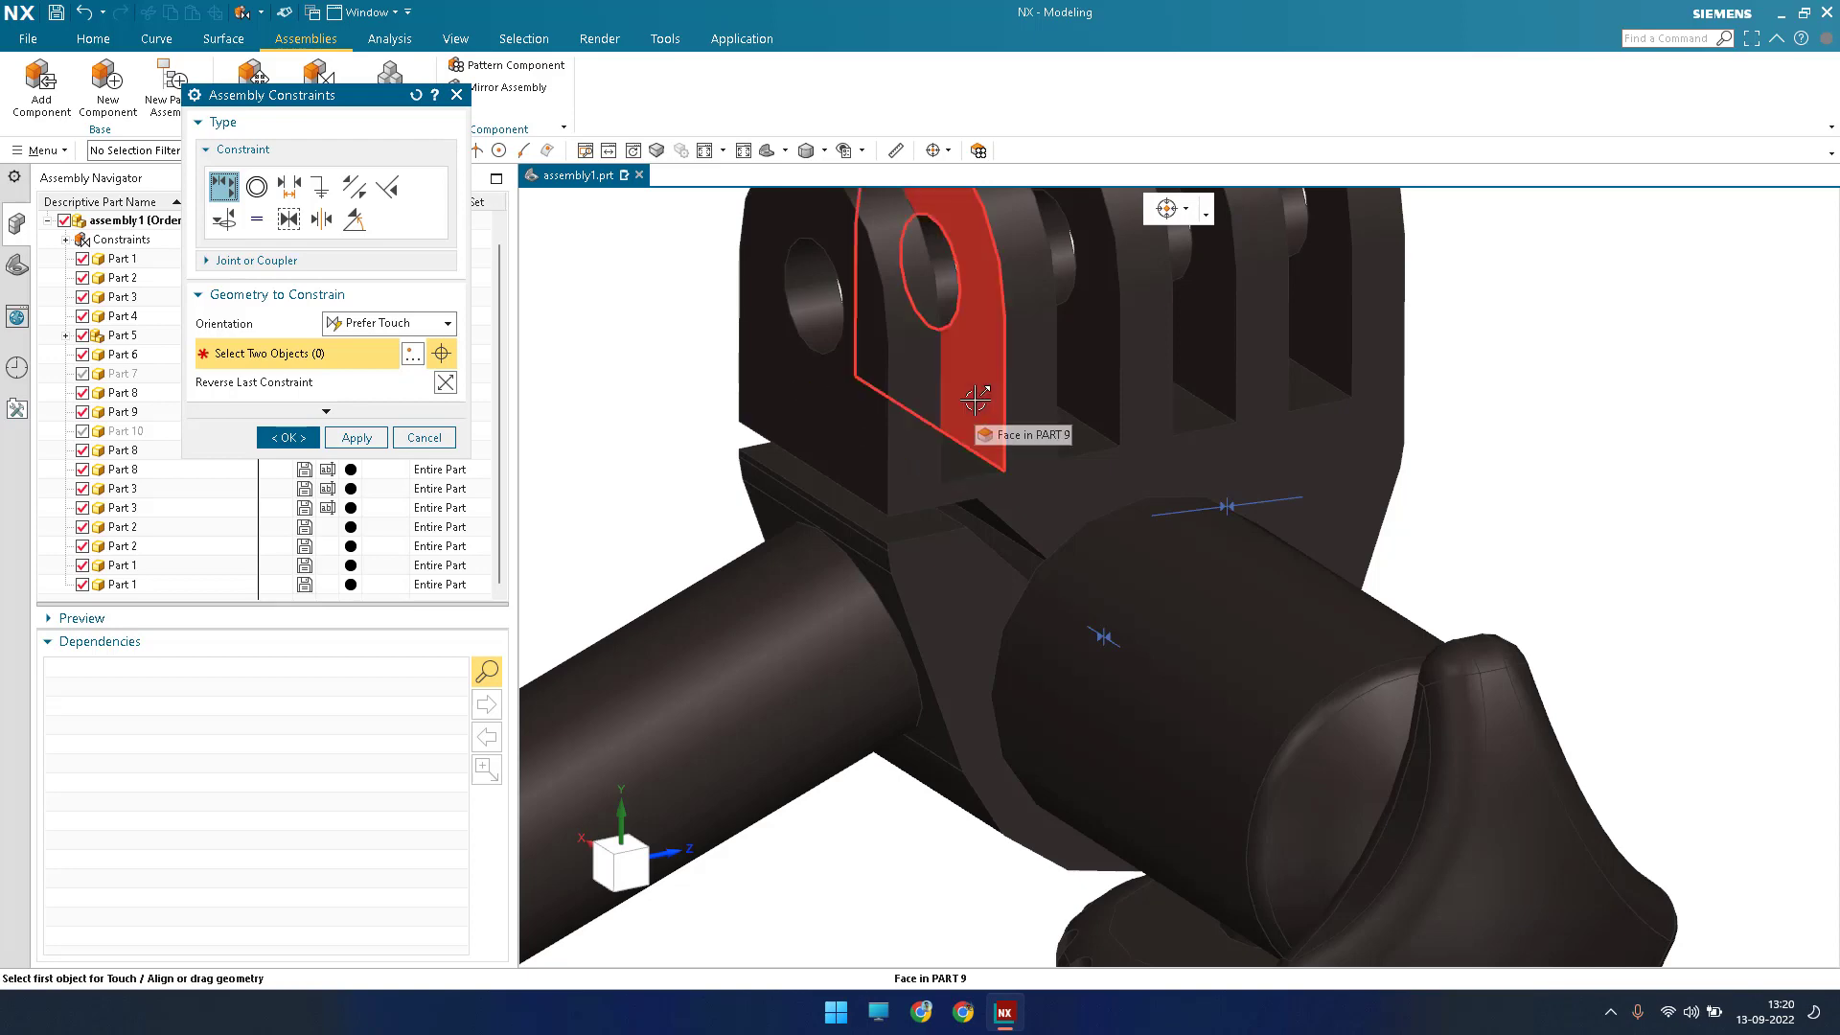
pyautogui.scroll(-5, 976, 399)
pyautogui.scroll(6, 952, 493)
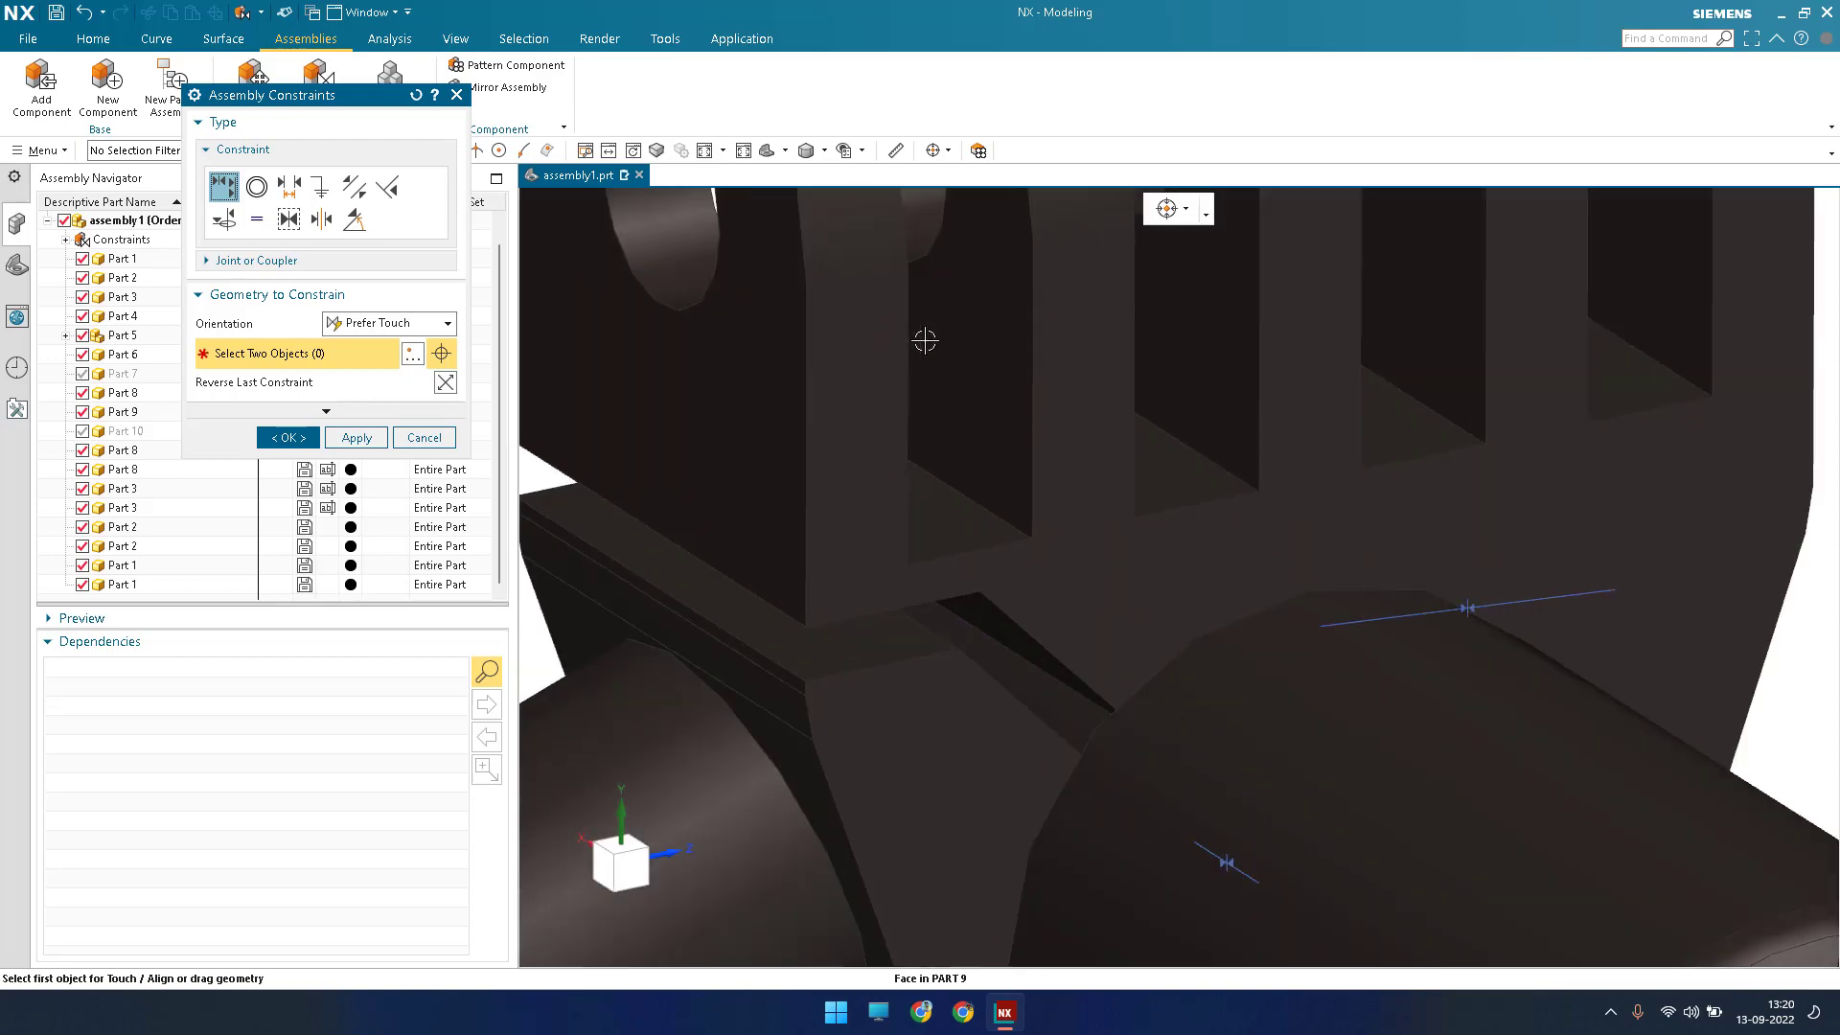
pyautogui.click(1002, 581)
pyautogui.scroll(-5, 997, 585)
pyautogui.scroll(6, 953, 584)
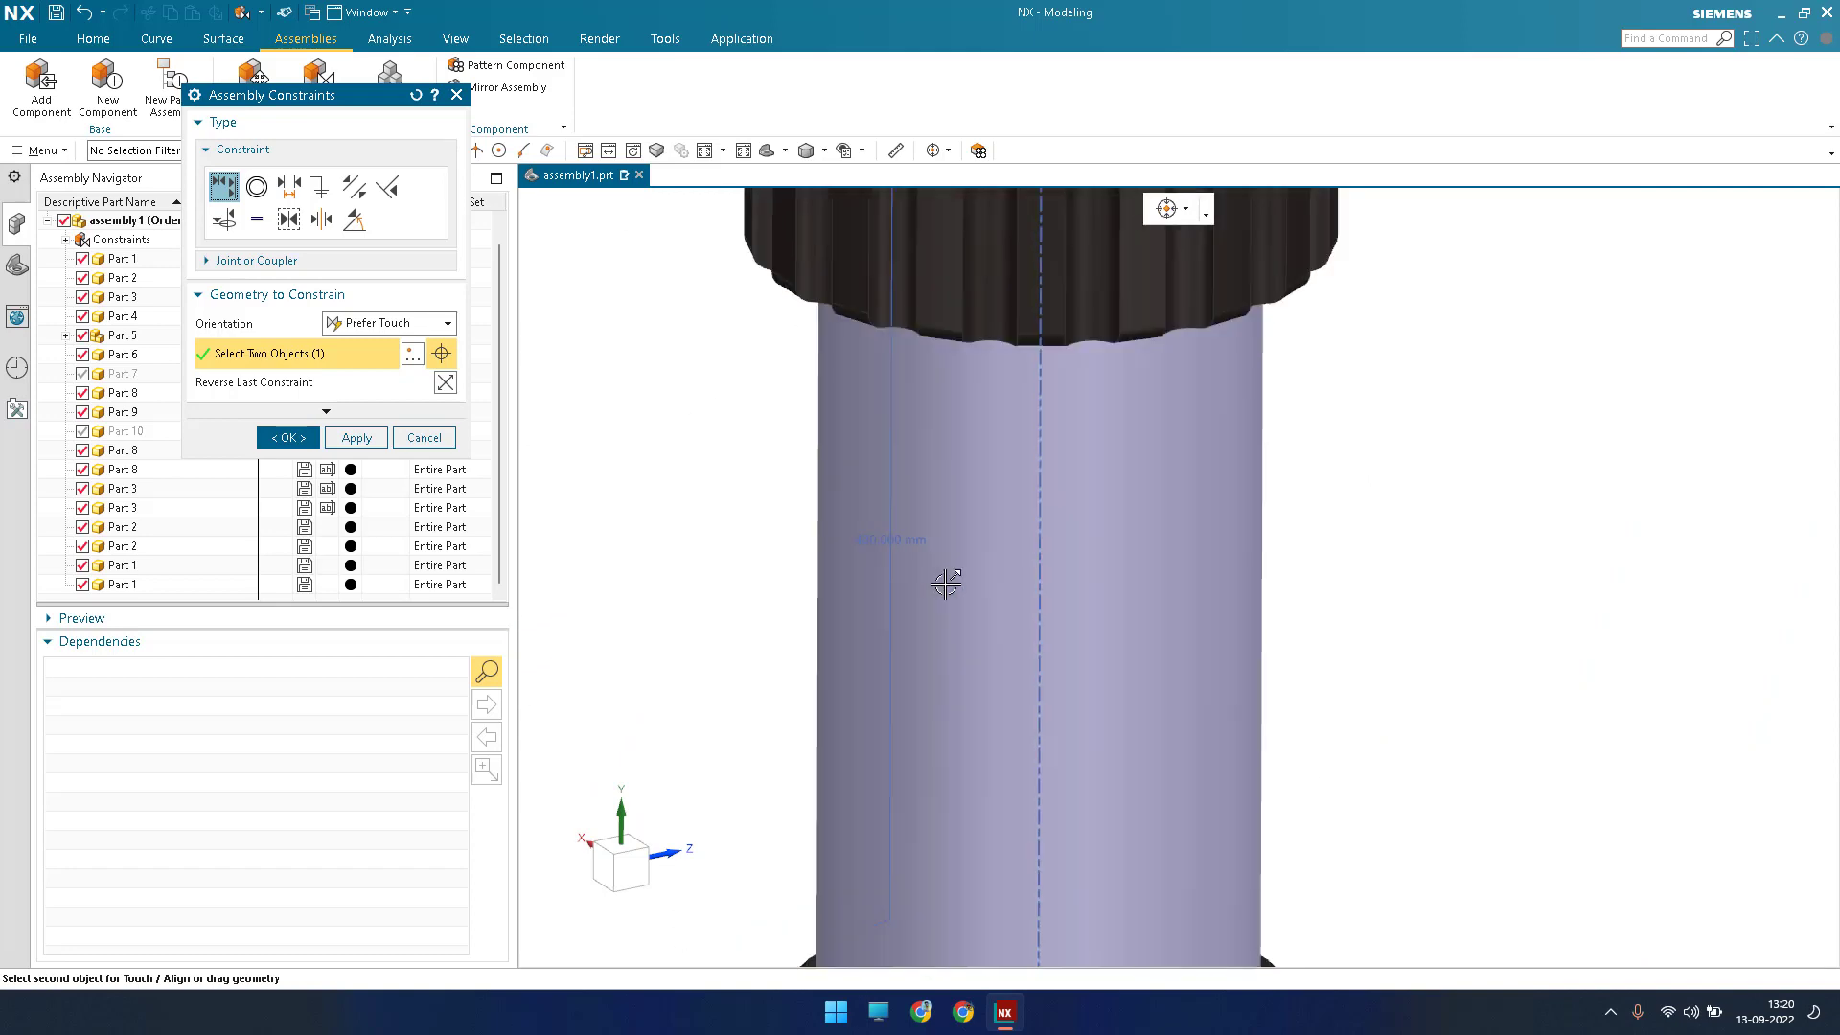
pyautogui.scroll(-5, 947, 582)
pyautogui.scroll(6, 1074, 631)
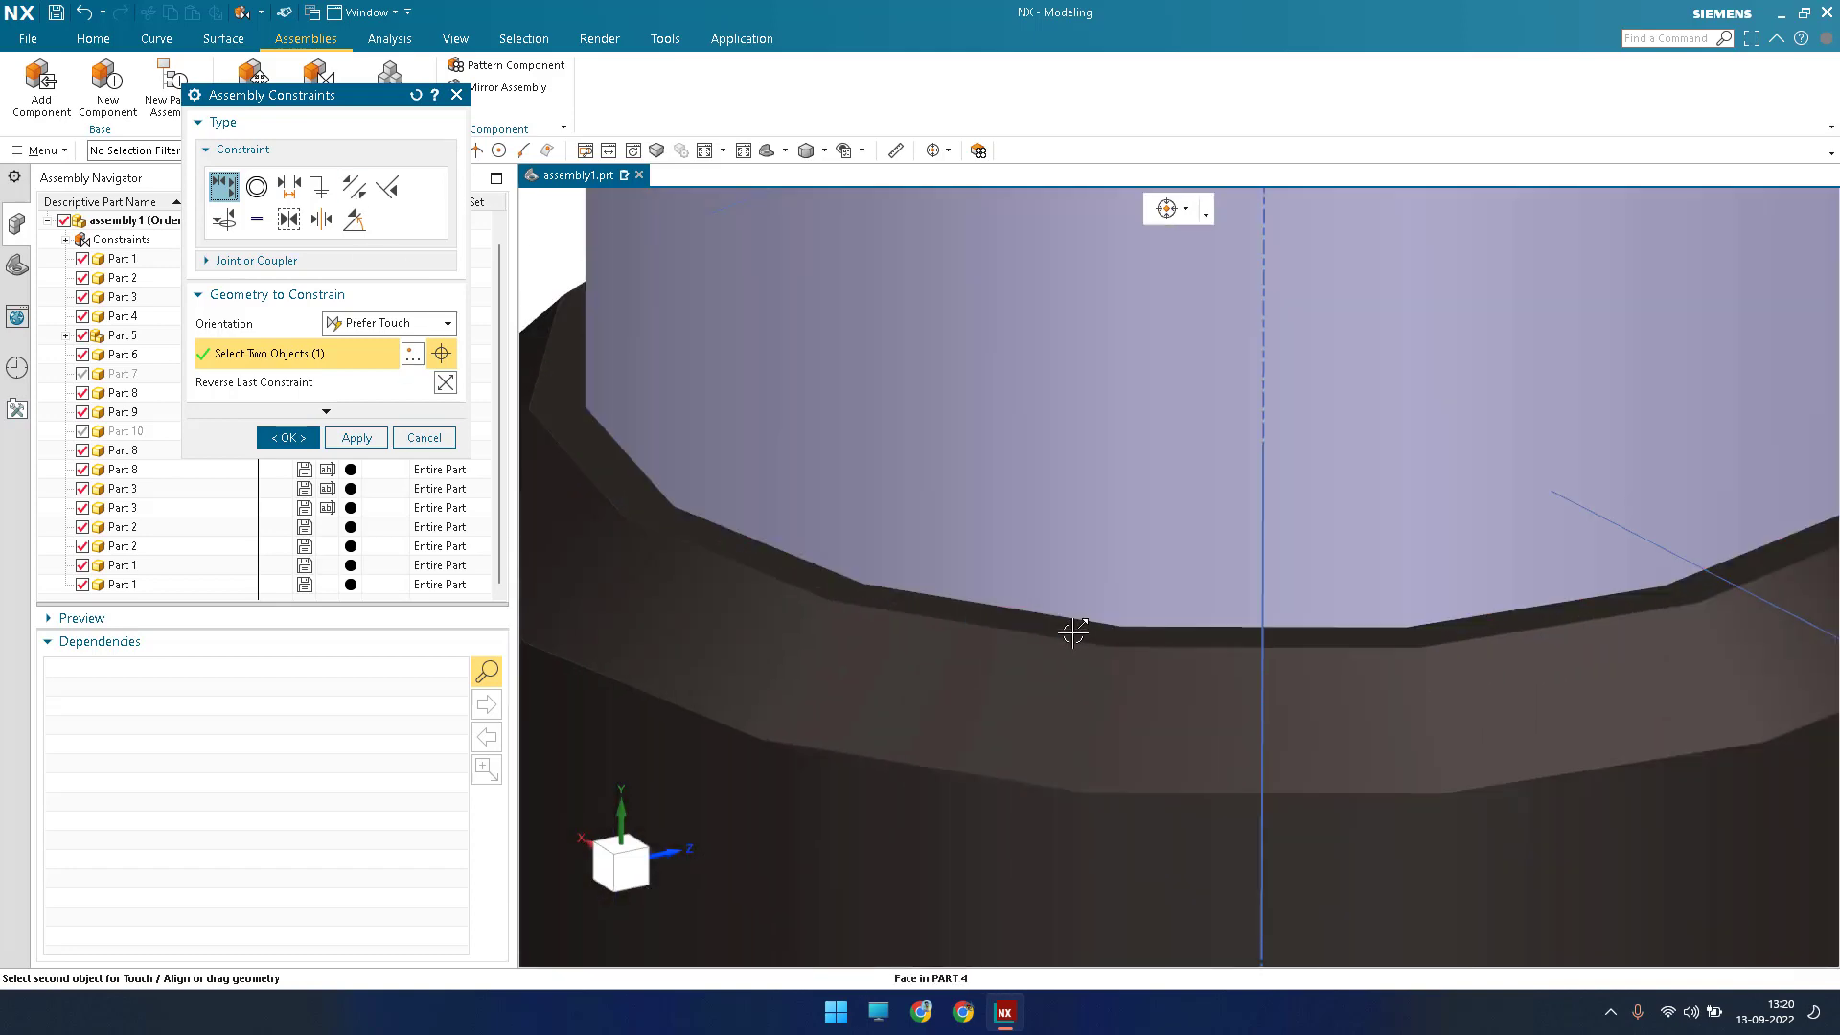
# Add a Parallel constraint between Part 4's upper ring face around the centre column and Part 9's slot floor face.
pyautogui.press('p')
pyautogui.scroll(-6, 1070, 629)
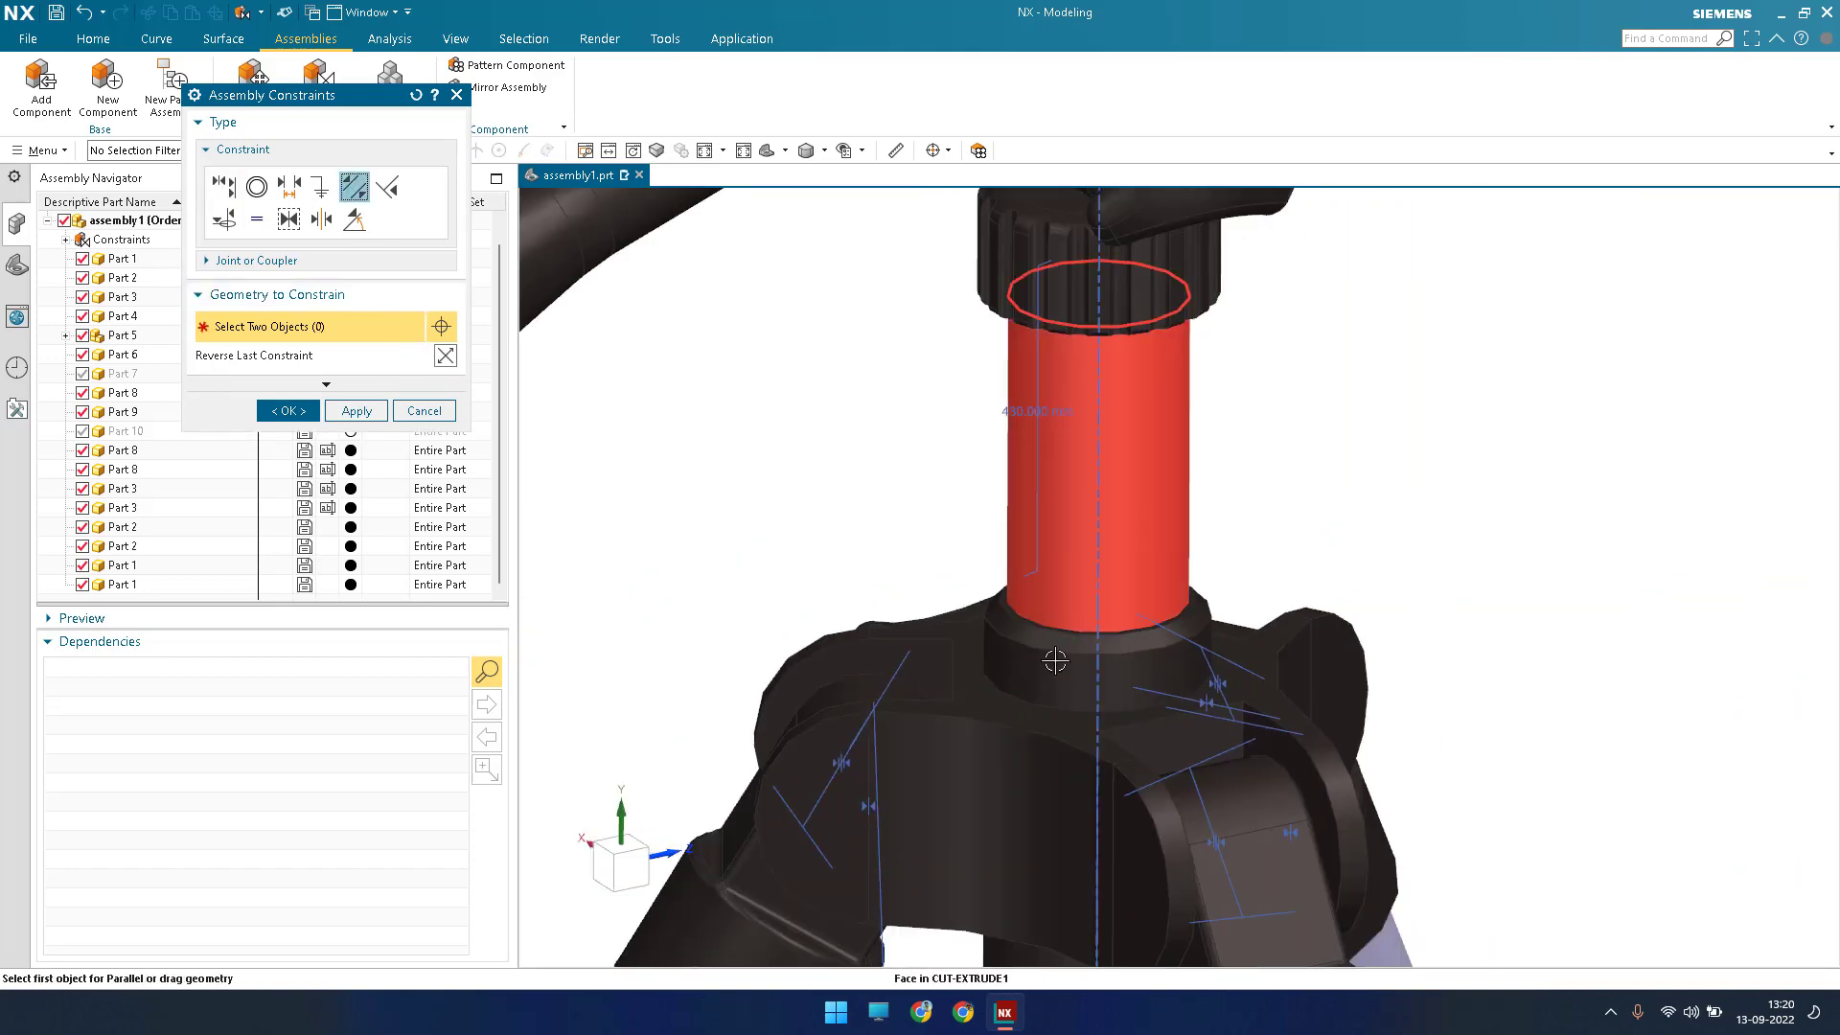
pyautogui.scroll(6, 1055, 661)
pyautogui.click(1051, 546)
pyautogui.scroll(-5, 1006, 325)
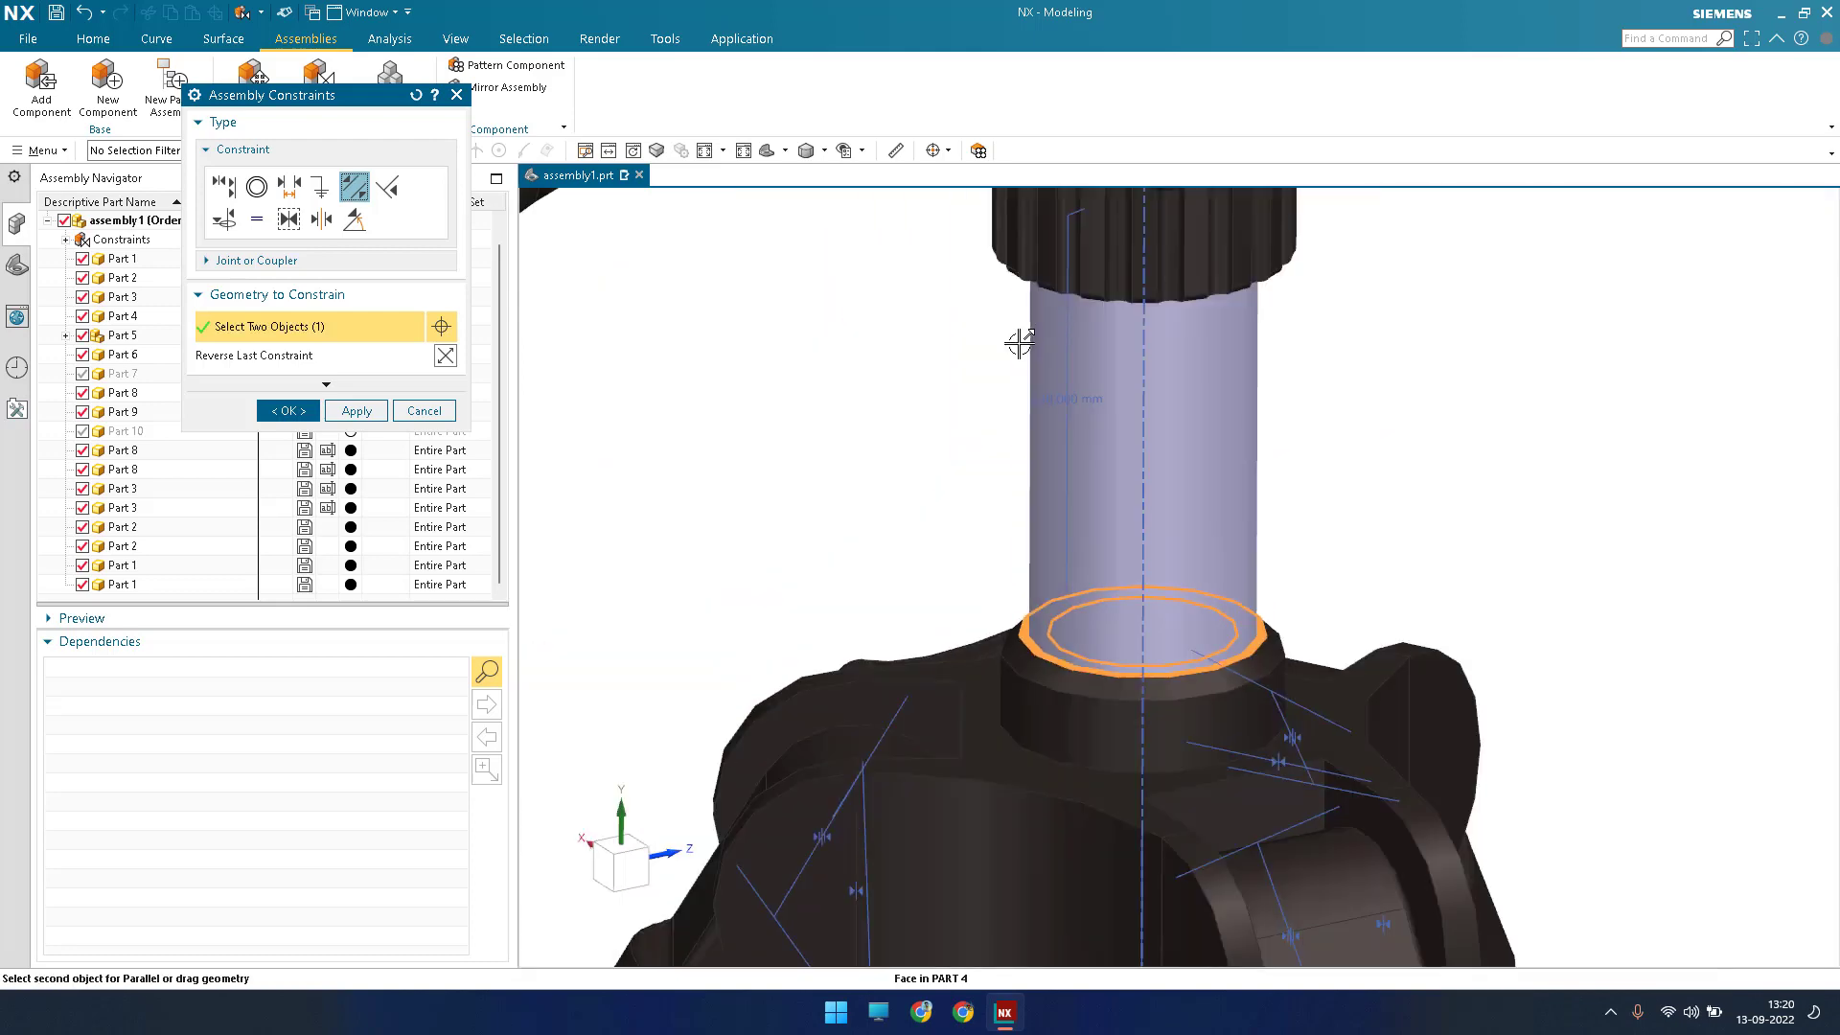
pyautogui.scroll(-6, 1020, 343)
pyautogui.scroll(9, 1016, 410)
pyautogui.click(1000, 411)
pyautogui.scroll(-4, 975, 408)
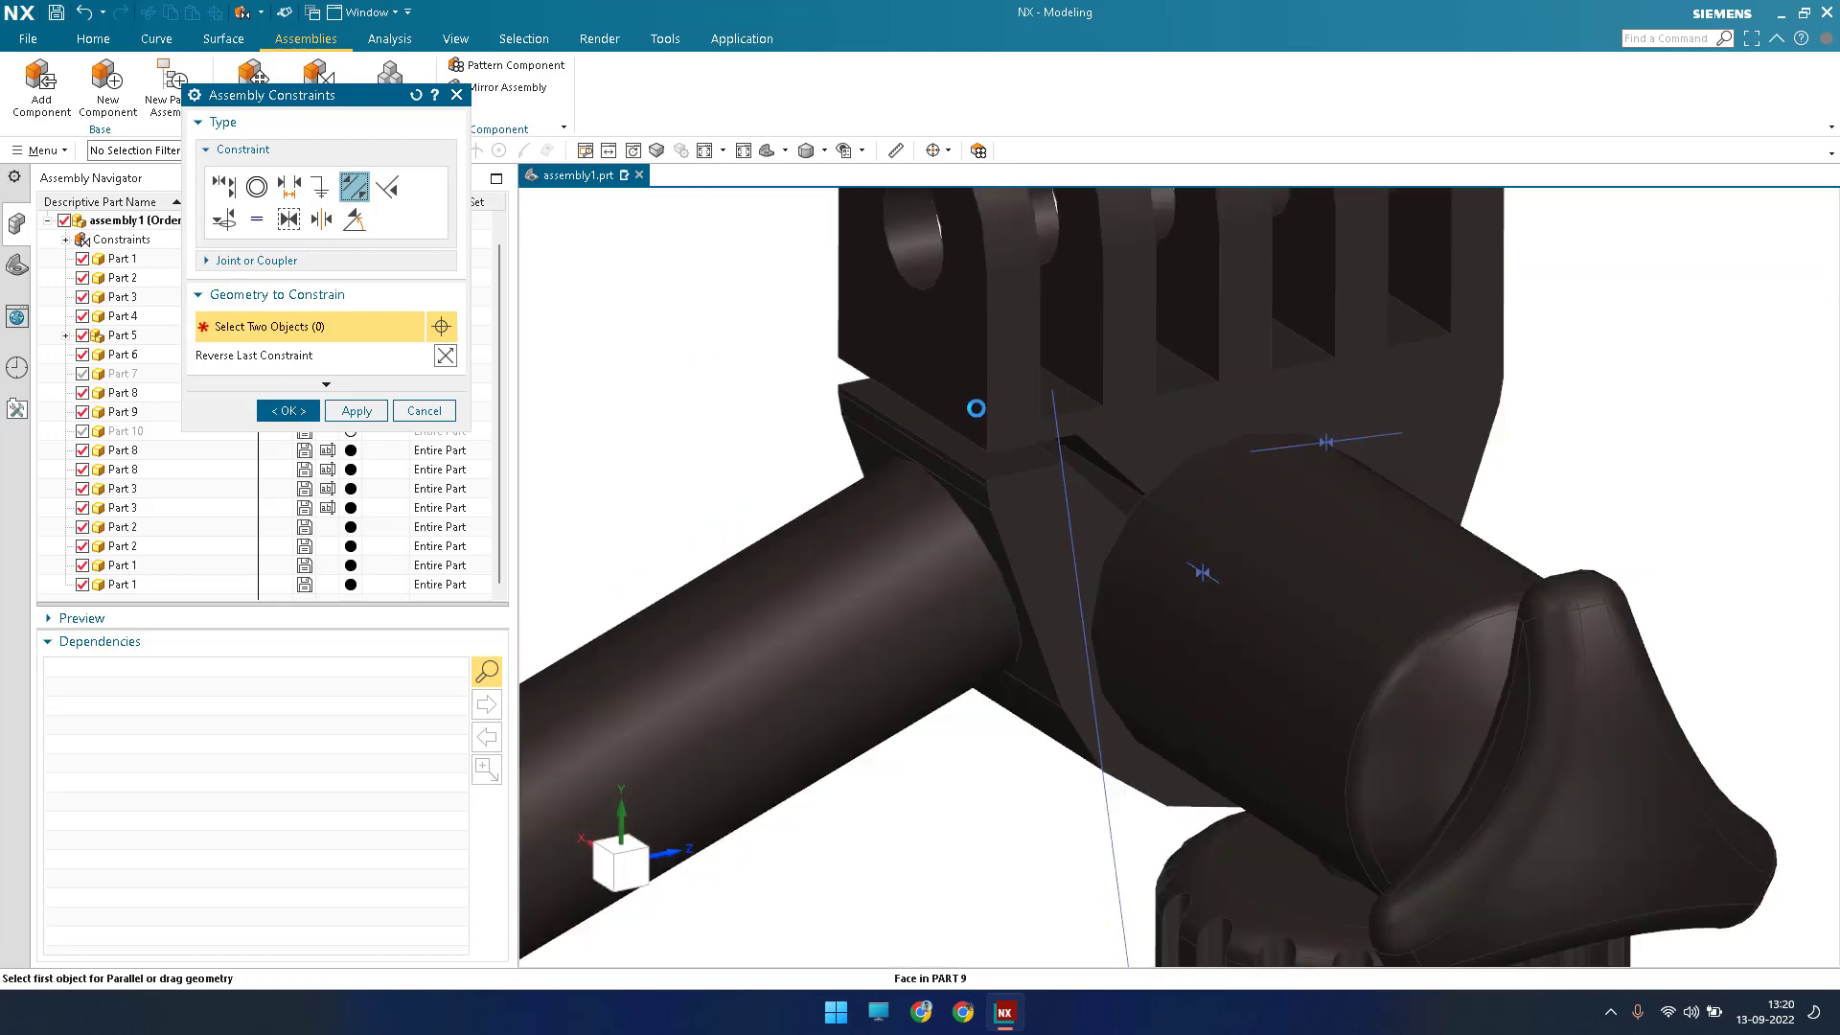
pyautogui.scroll(-4, 968, 403)
pyautogui.middleClick(939, 450)
pyautogui.scroll(-4, 939, 451)
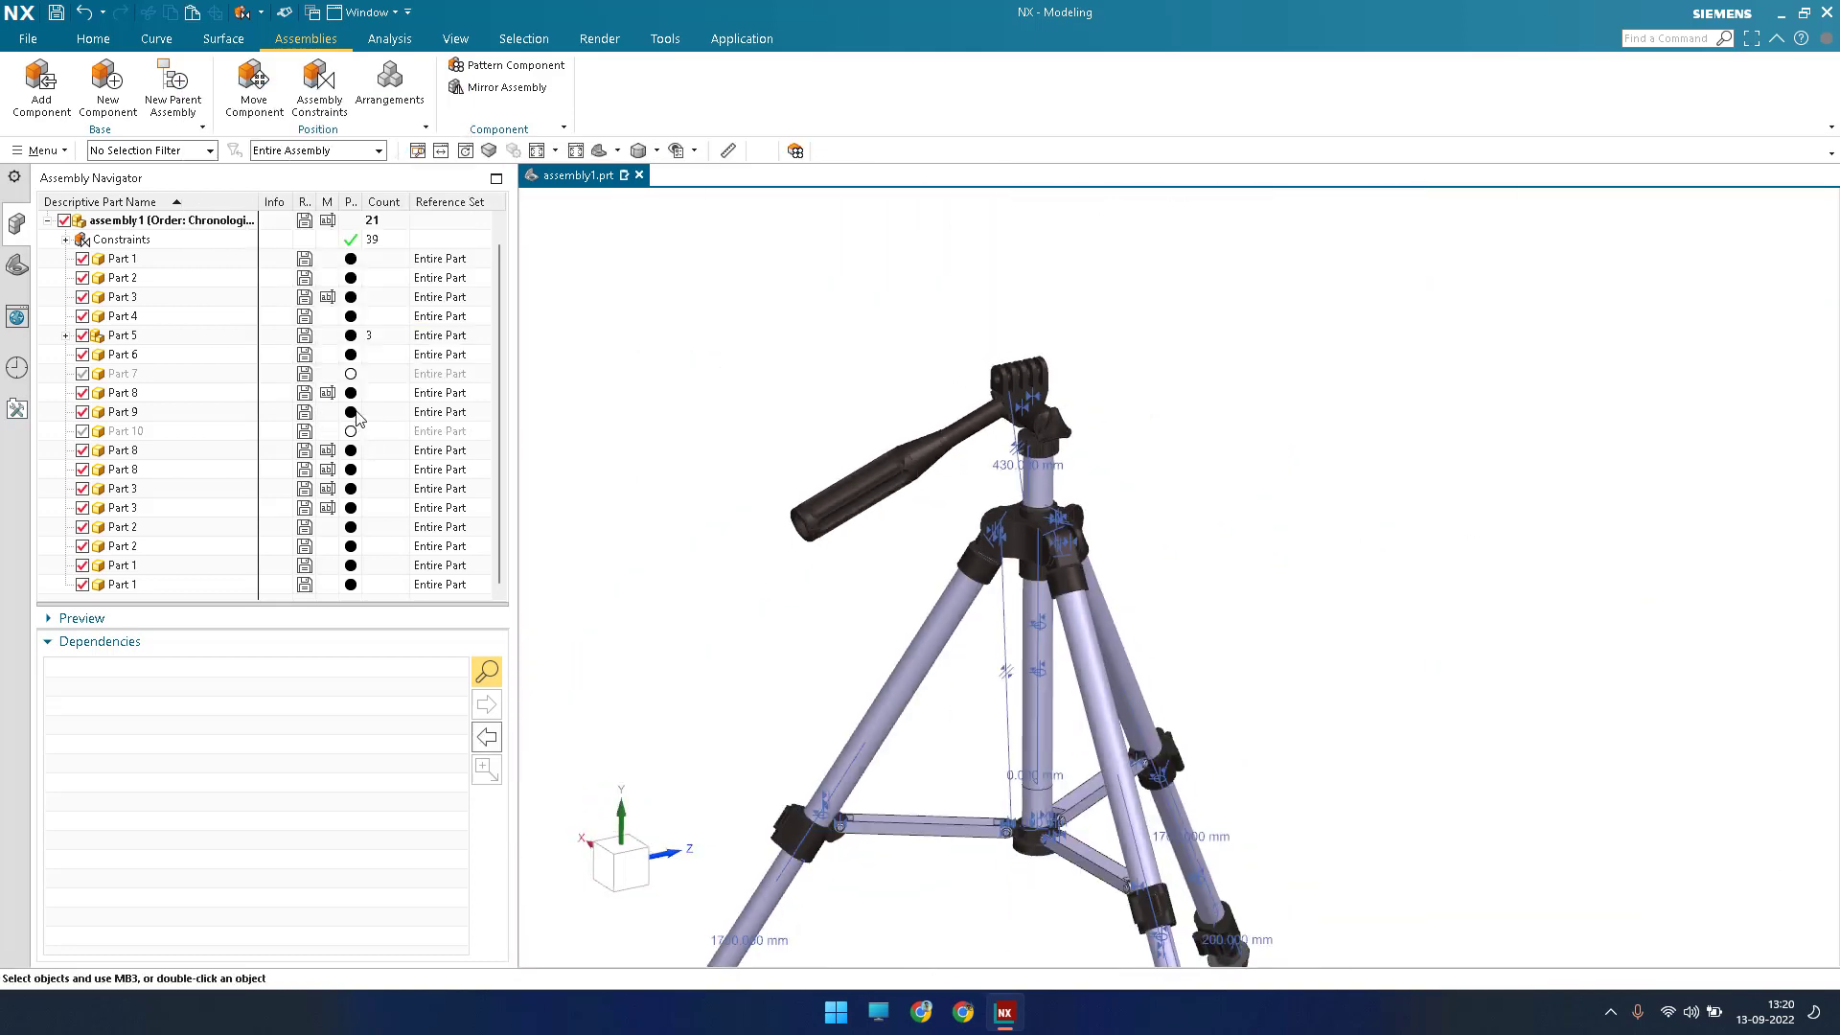
pyautogui.click(458, 419)
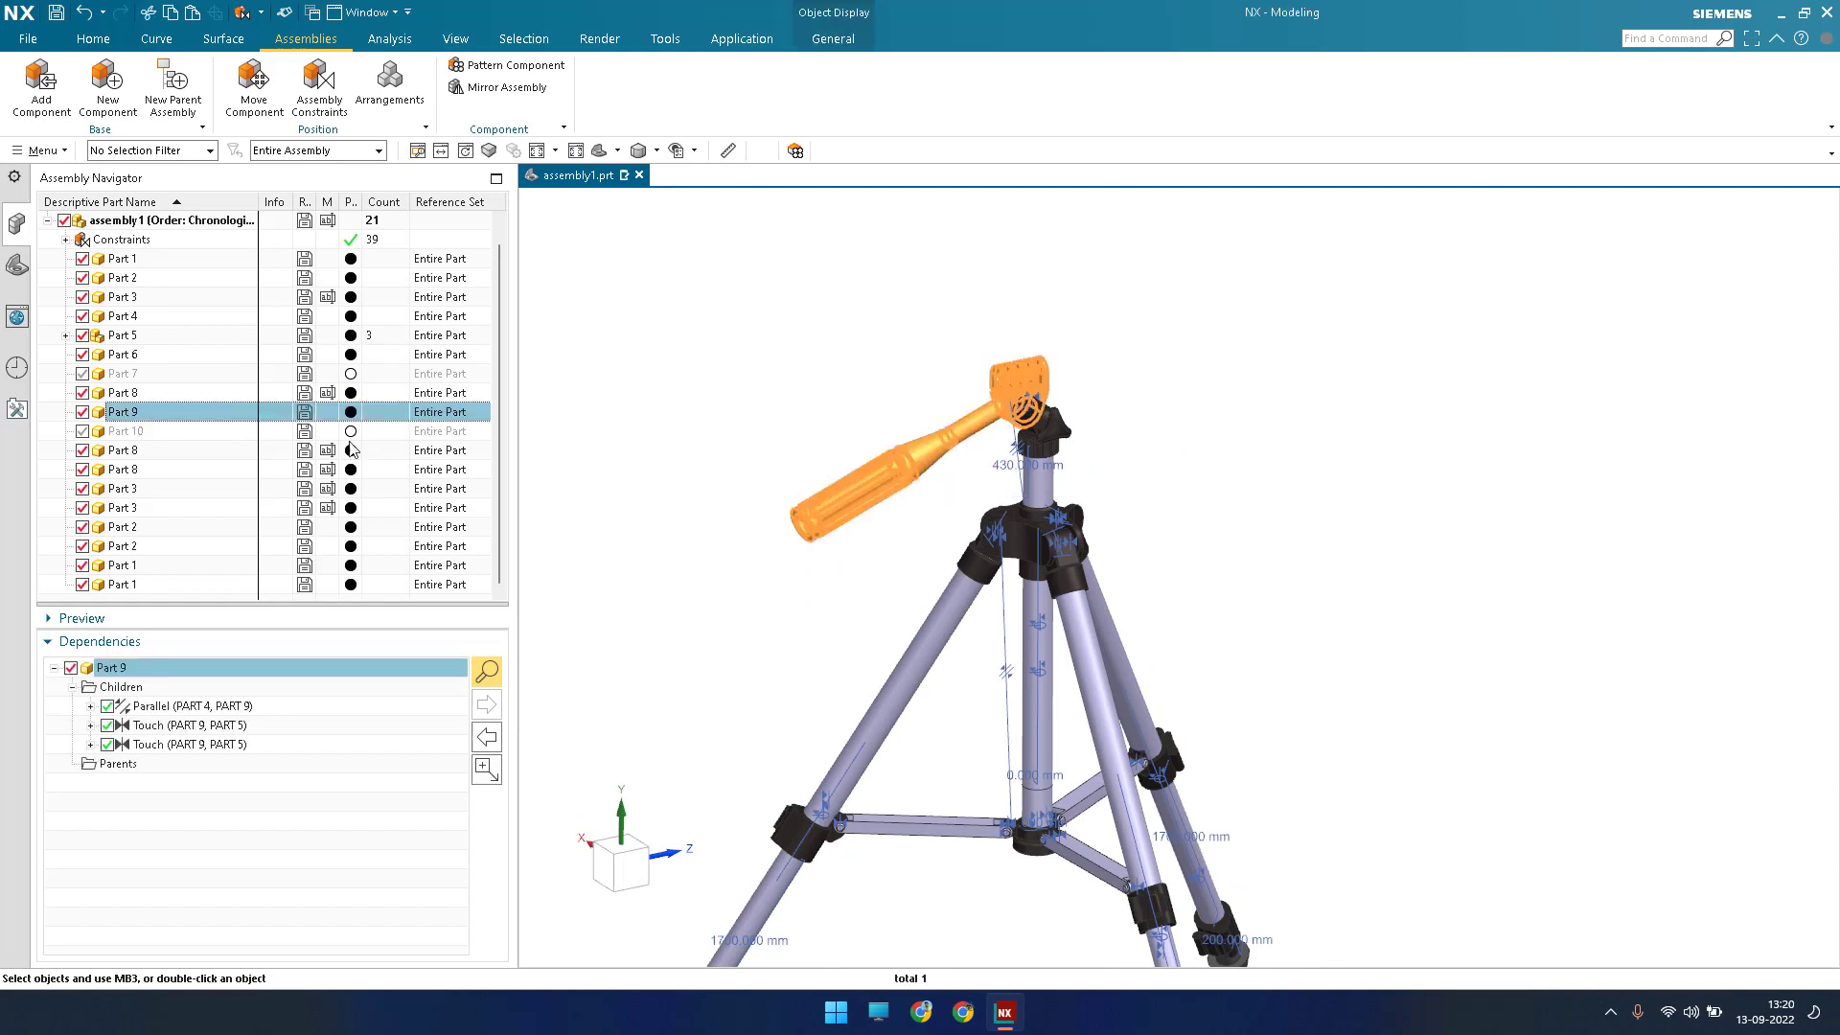
pyautogui.press('Escape')
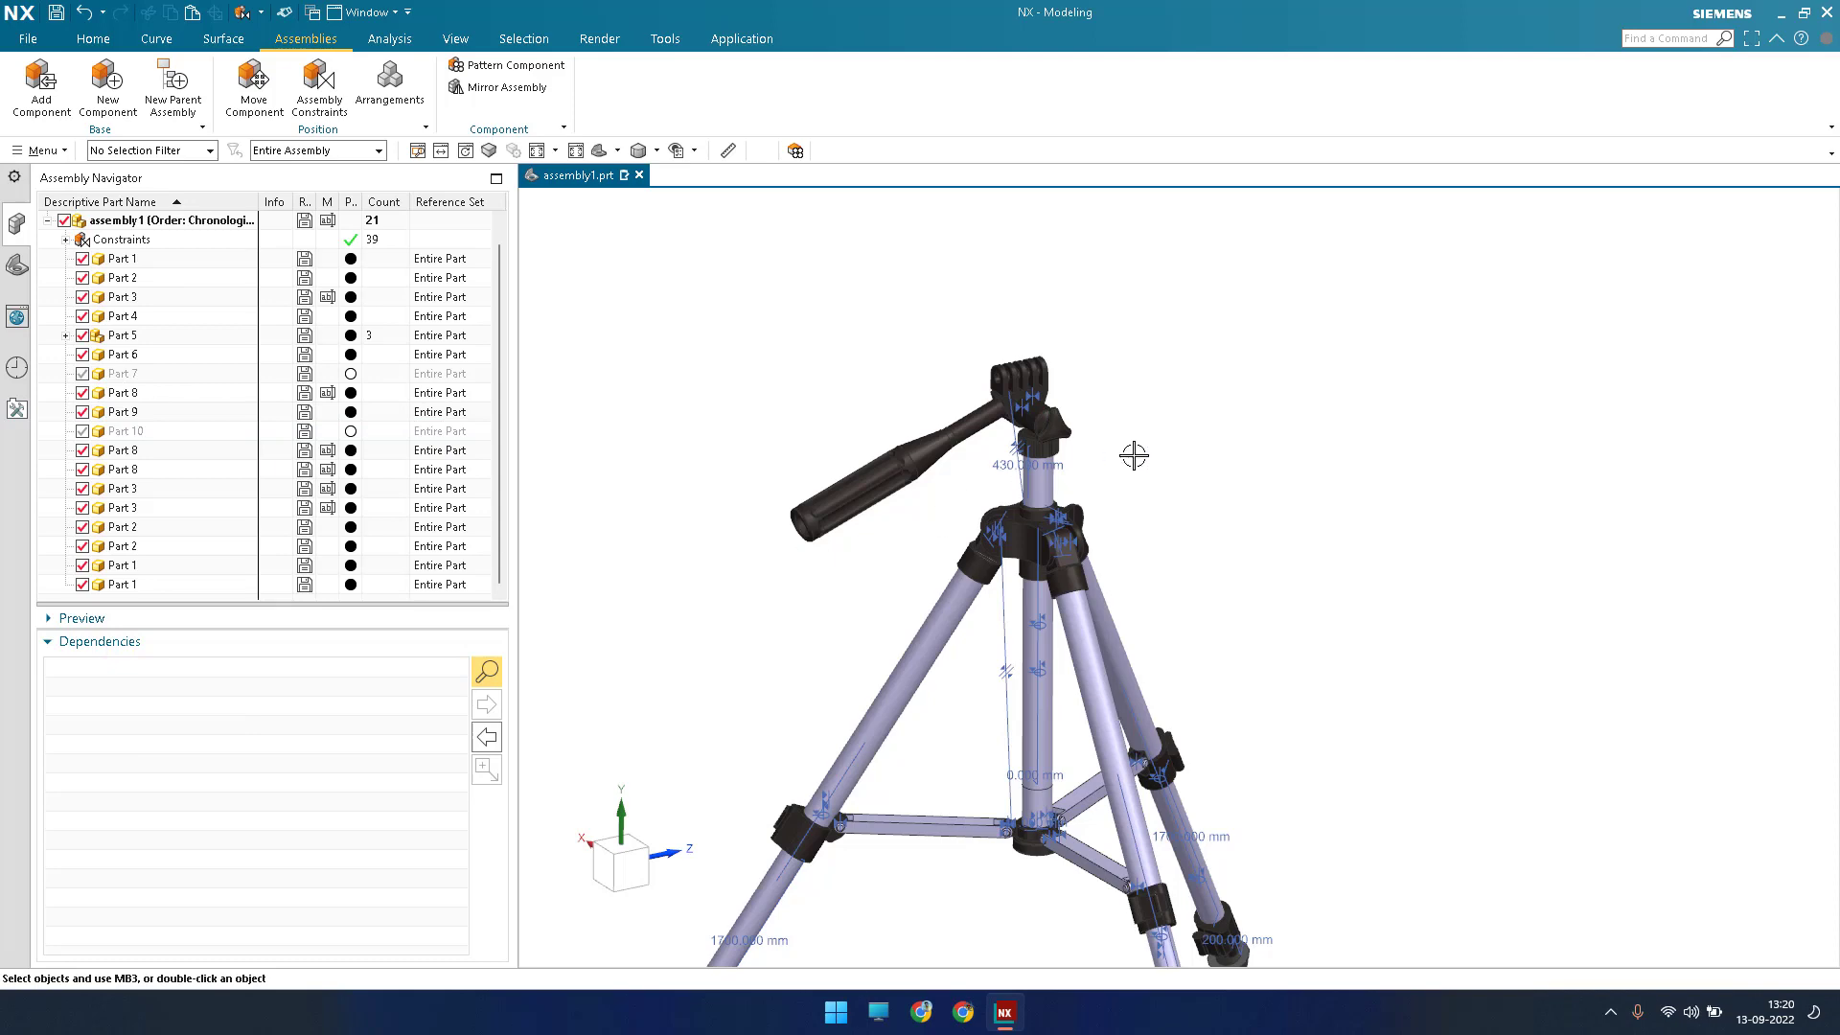
# Show the hidden Part 7 component in the assembly.
pyautogui.click(1129, 608)
pyautogui.scroll(-3, 1131, 611)
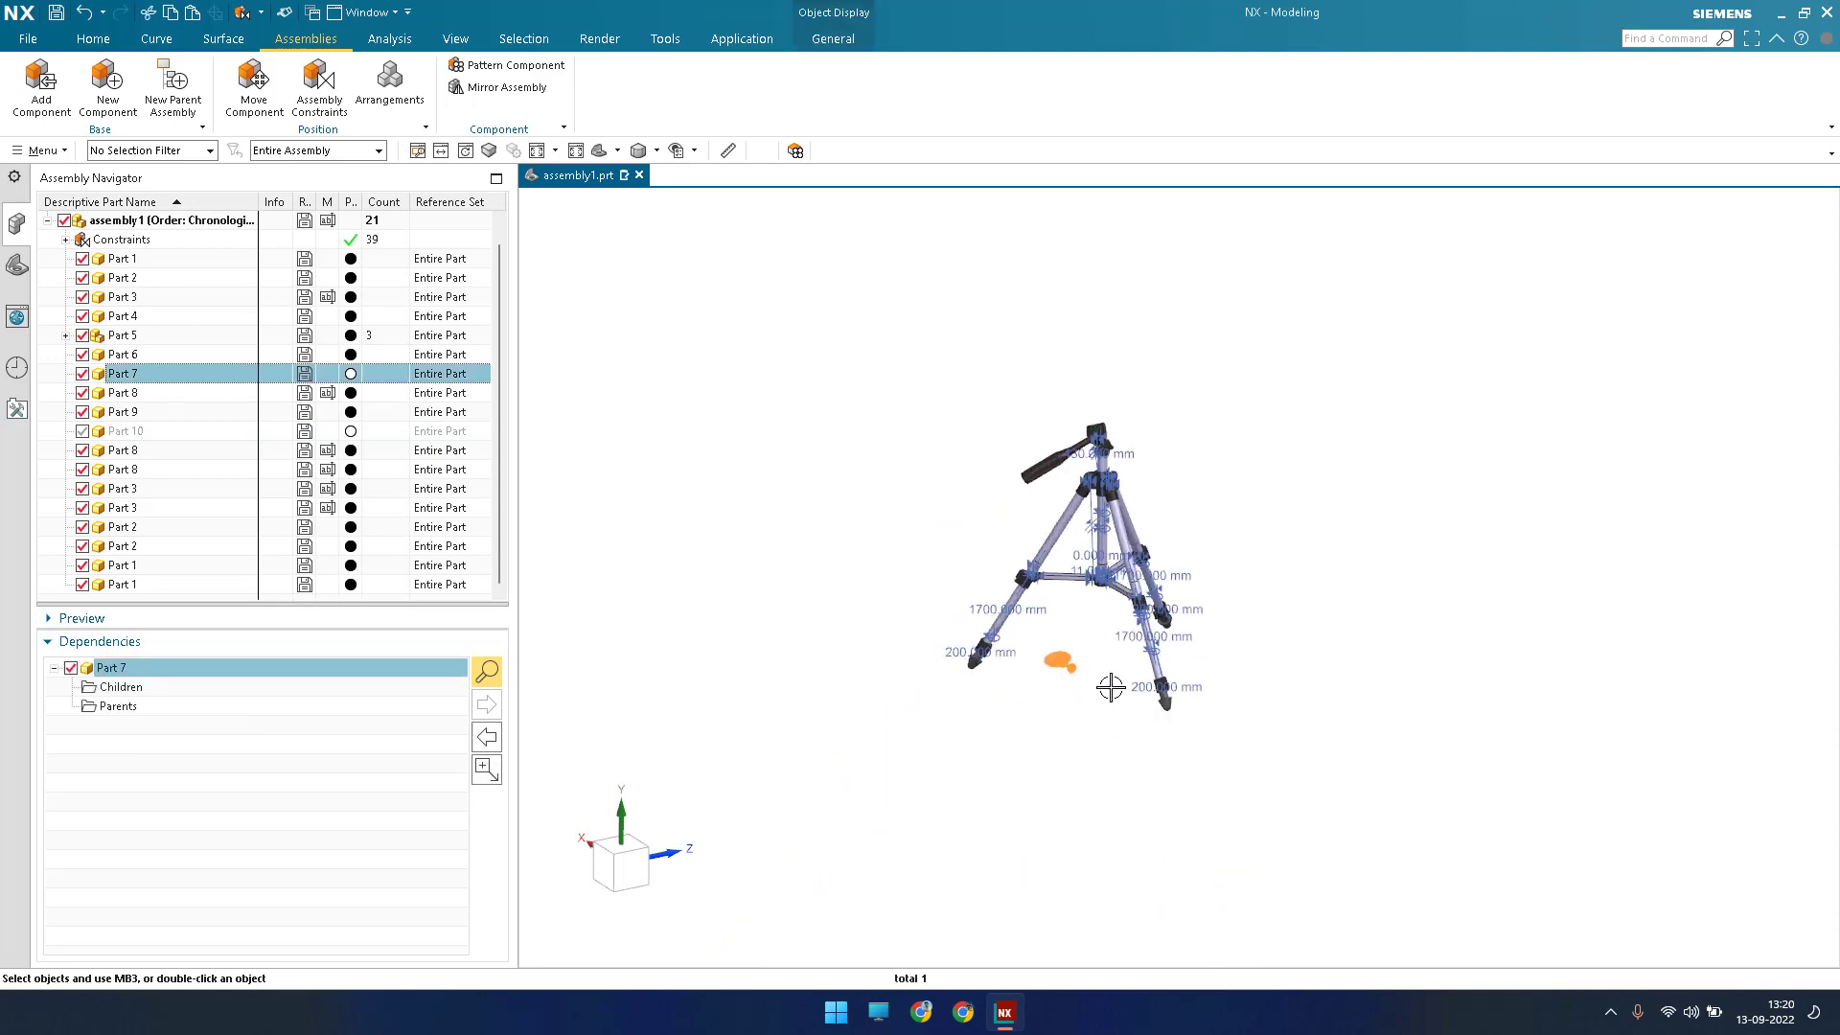
pyautogui.scroll(7, 1111, 687)
pyautogui.scroll(6, 1134, 374)
pyautogui.scroll(-11, 1224, 284)
pyautogui.scroll(1, 1121, 493)
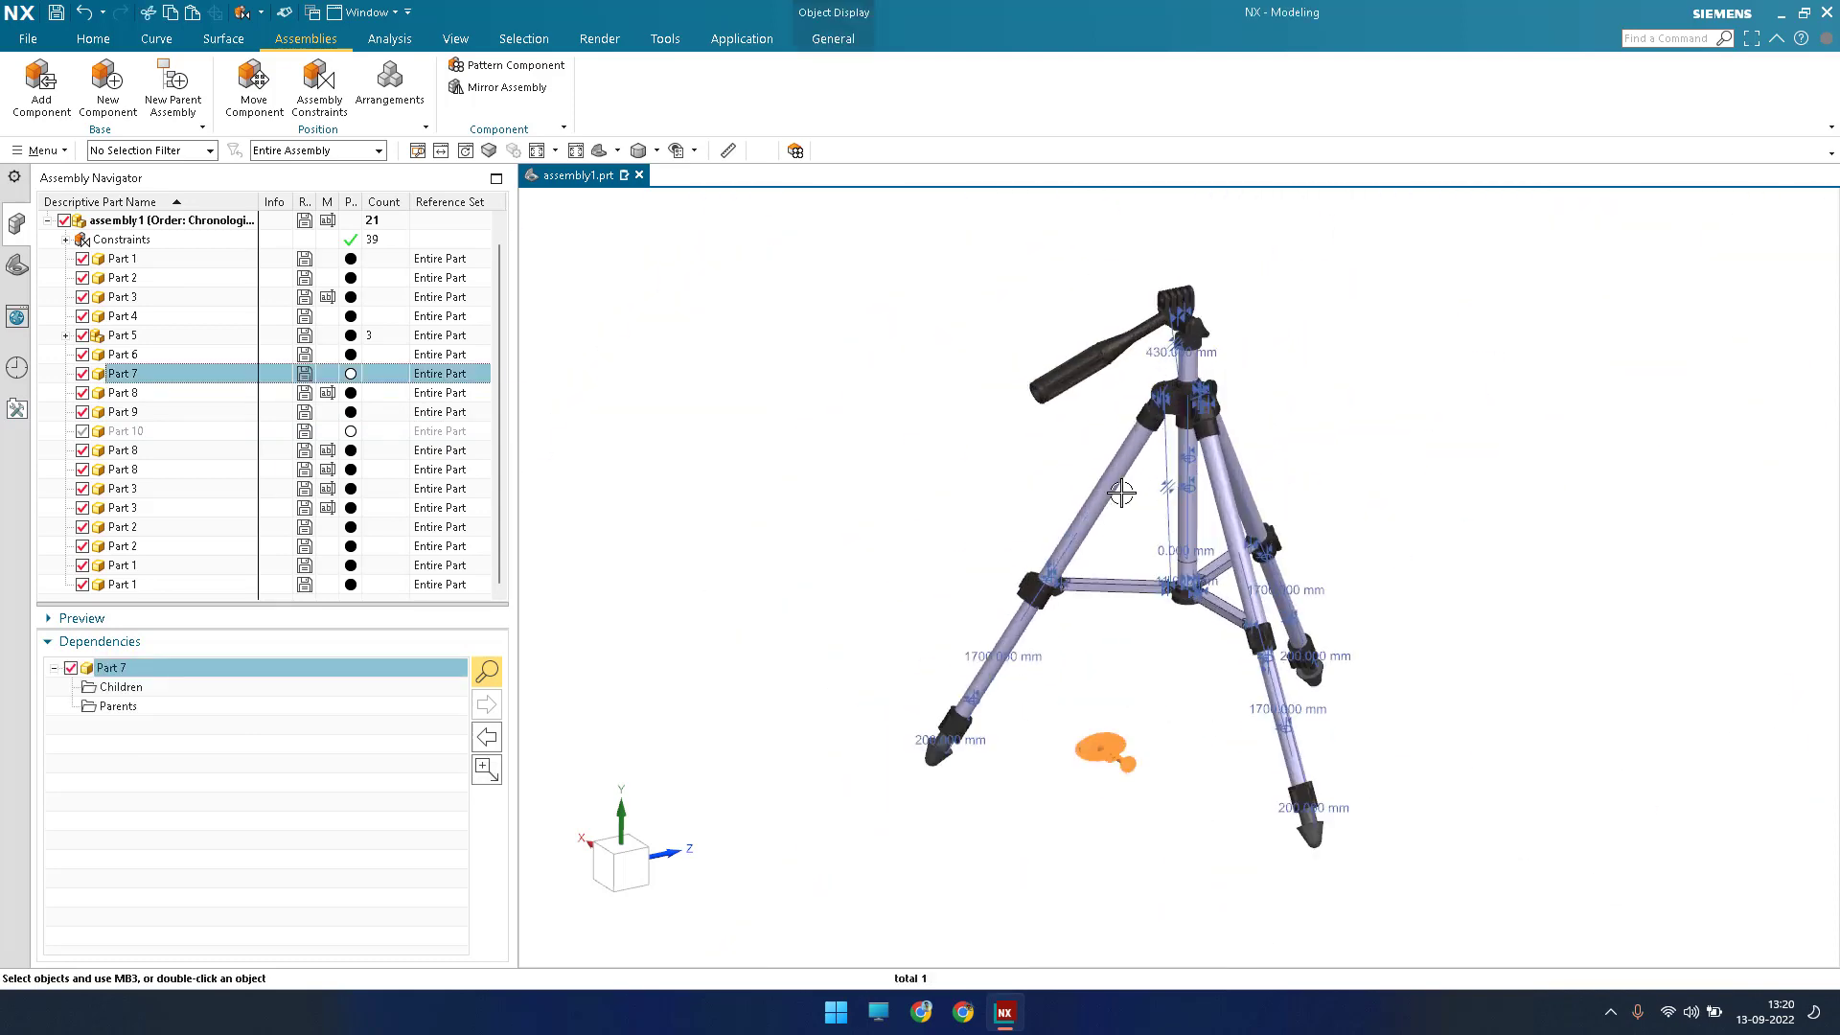
# Hide Part 7 and show the hidden Part 10 component in the assembly.
pyautogui.scroll(5, 1122, 493)
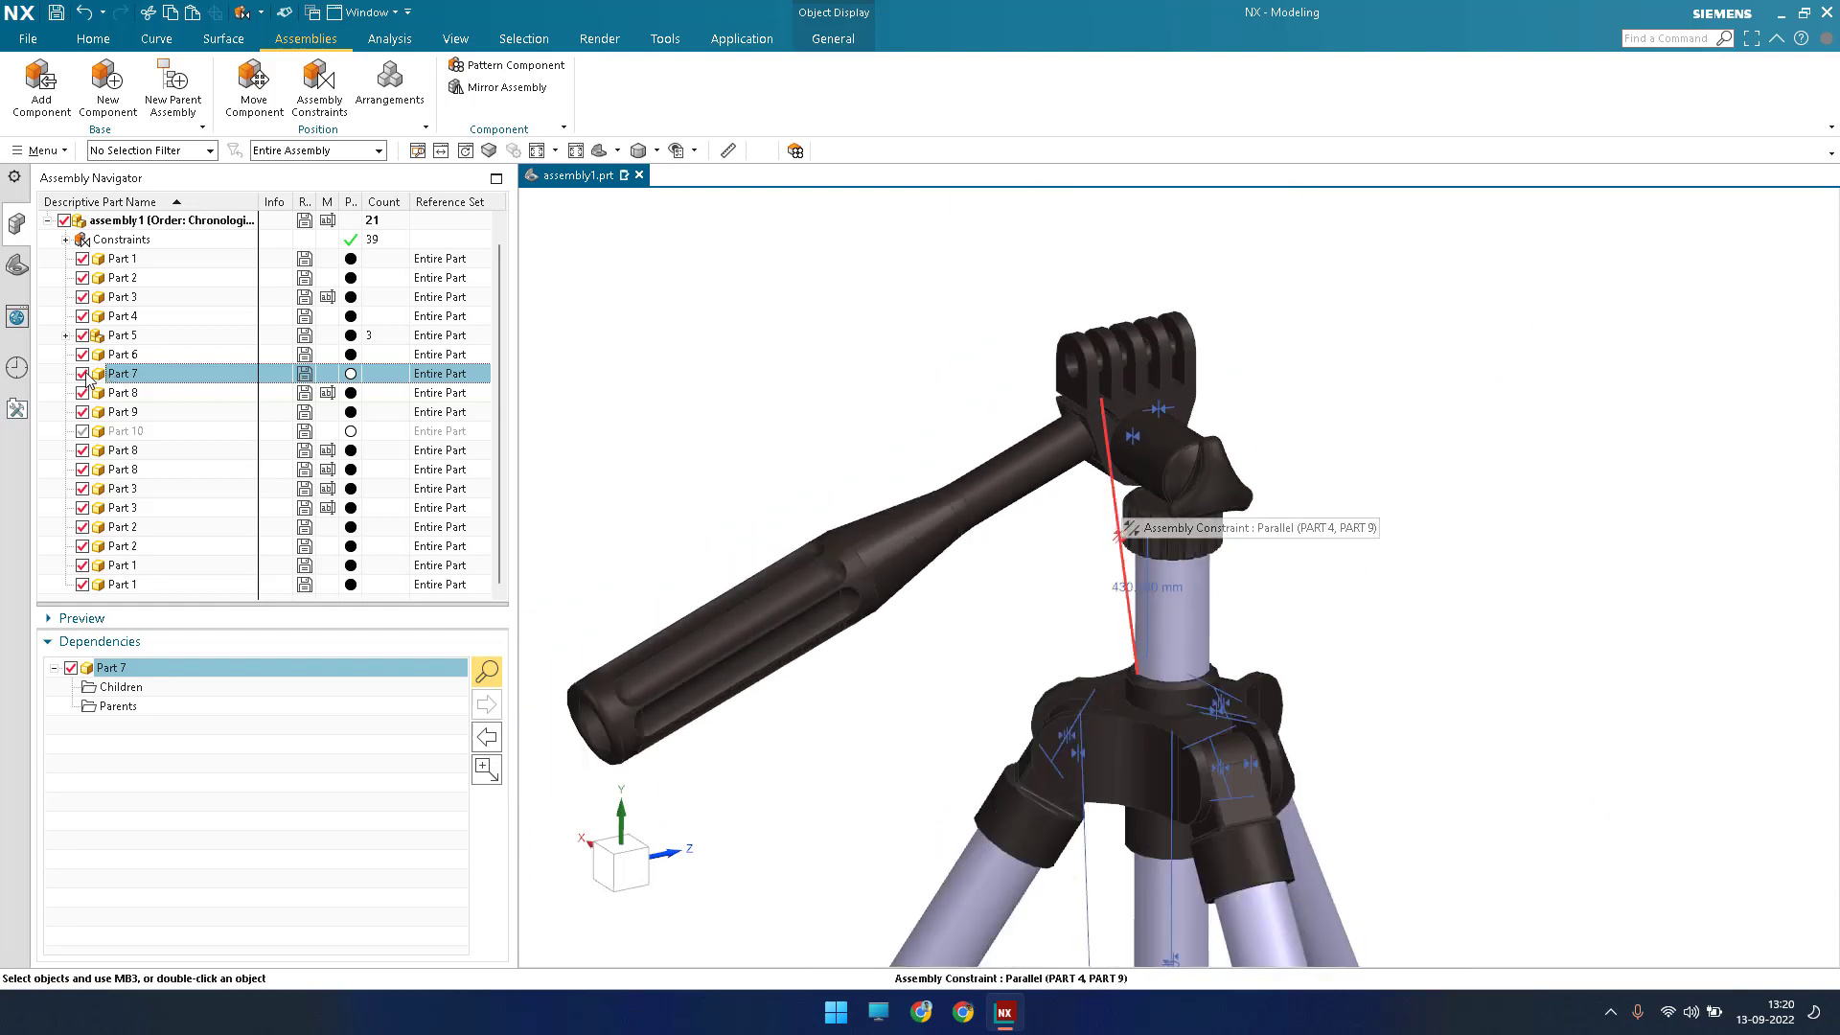
pyautogui.click(1099, 416)
pyautogui.scroll(-8, 1027, 230)
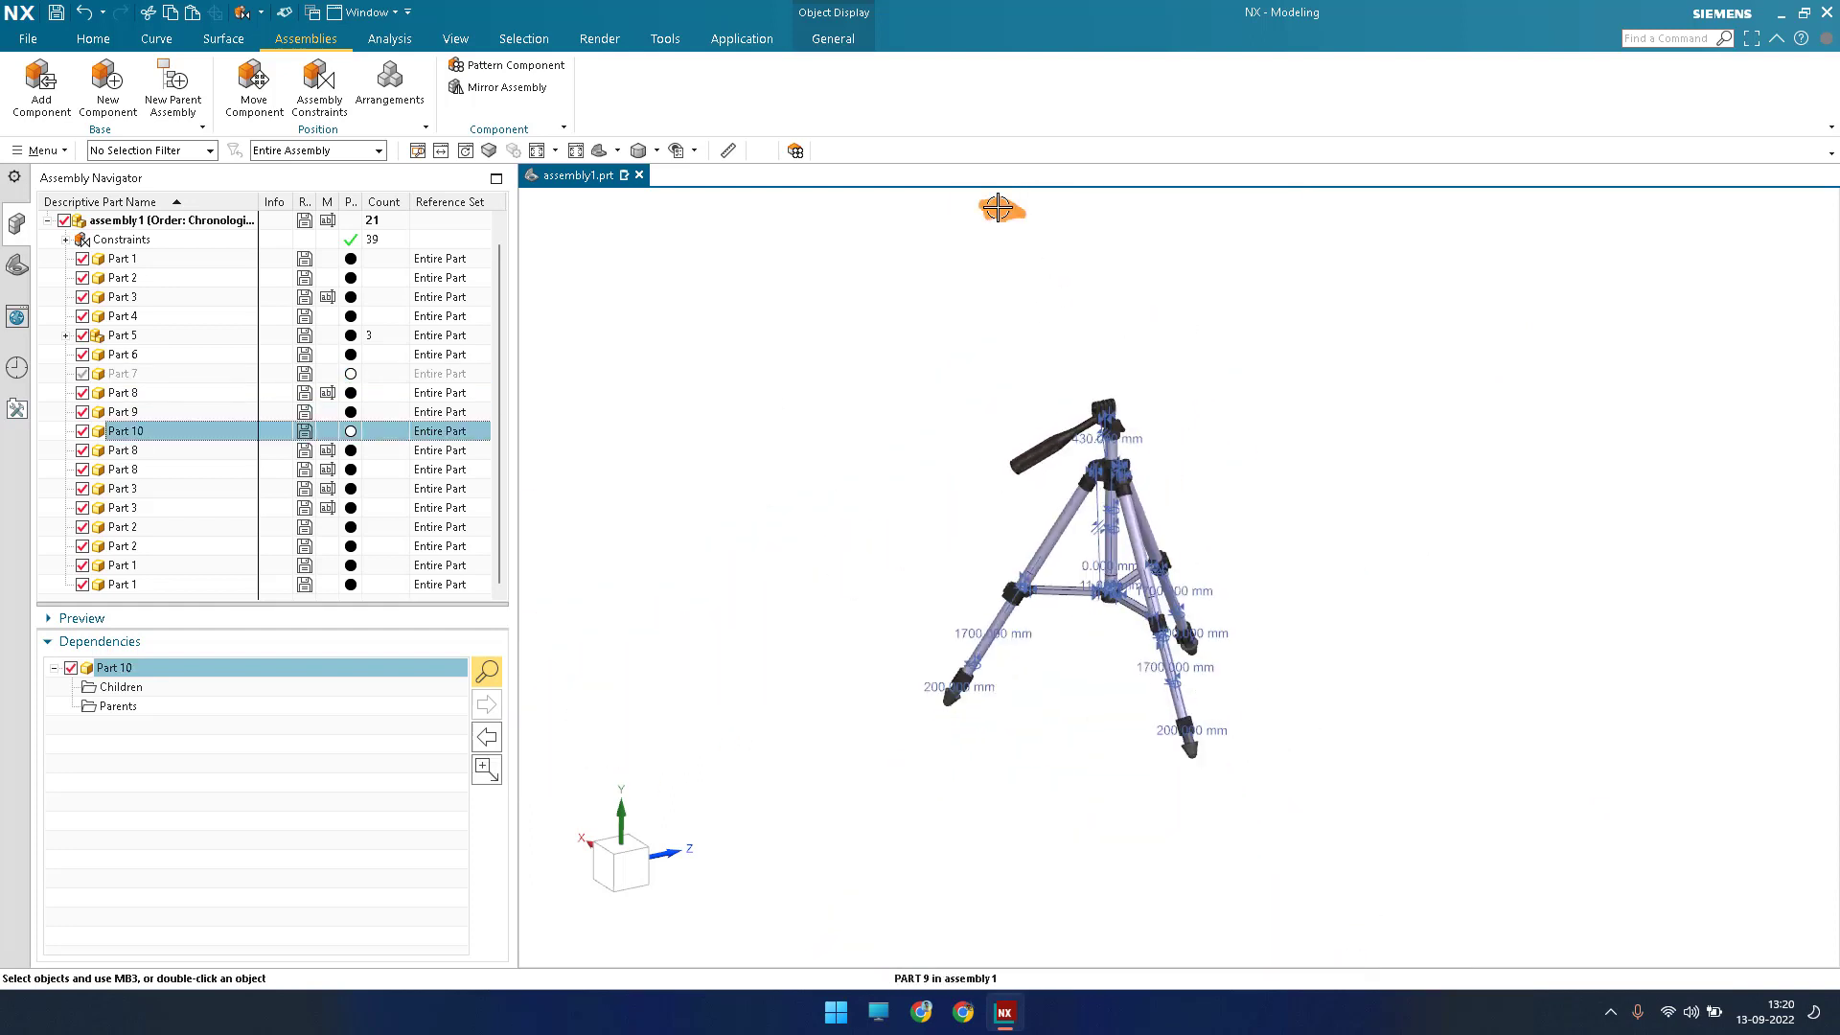
pyautogui.scroll(12, 1001, 208)
pyautogui.scroll(-6, 1011, 392)
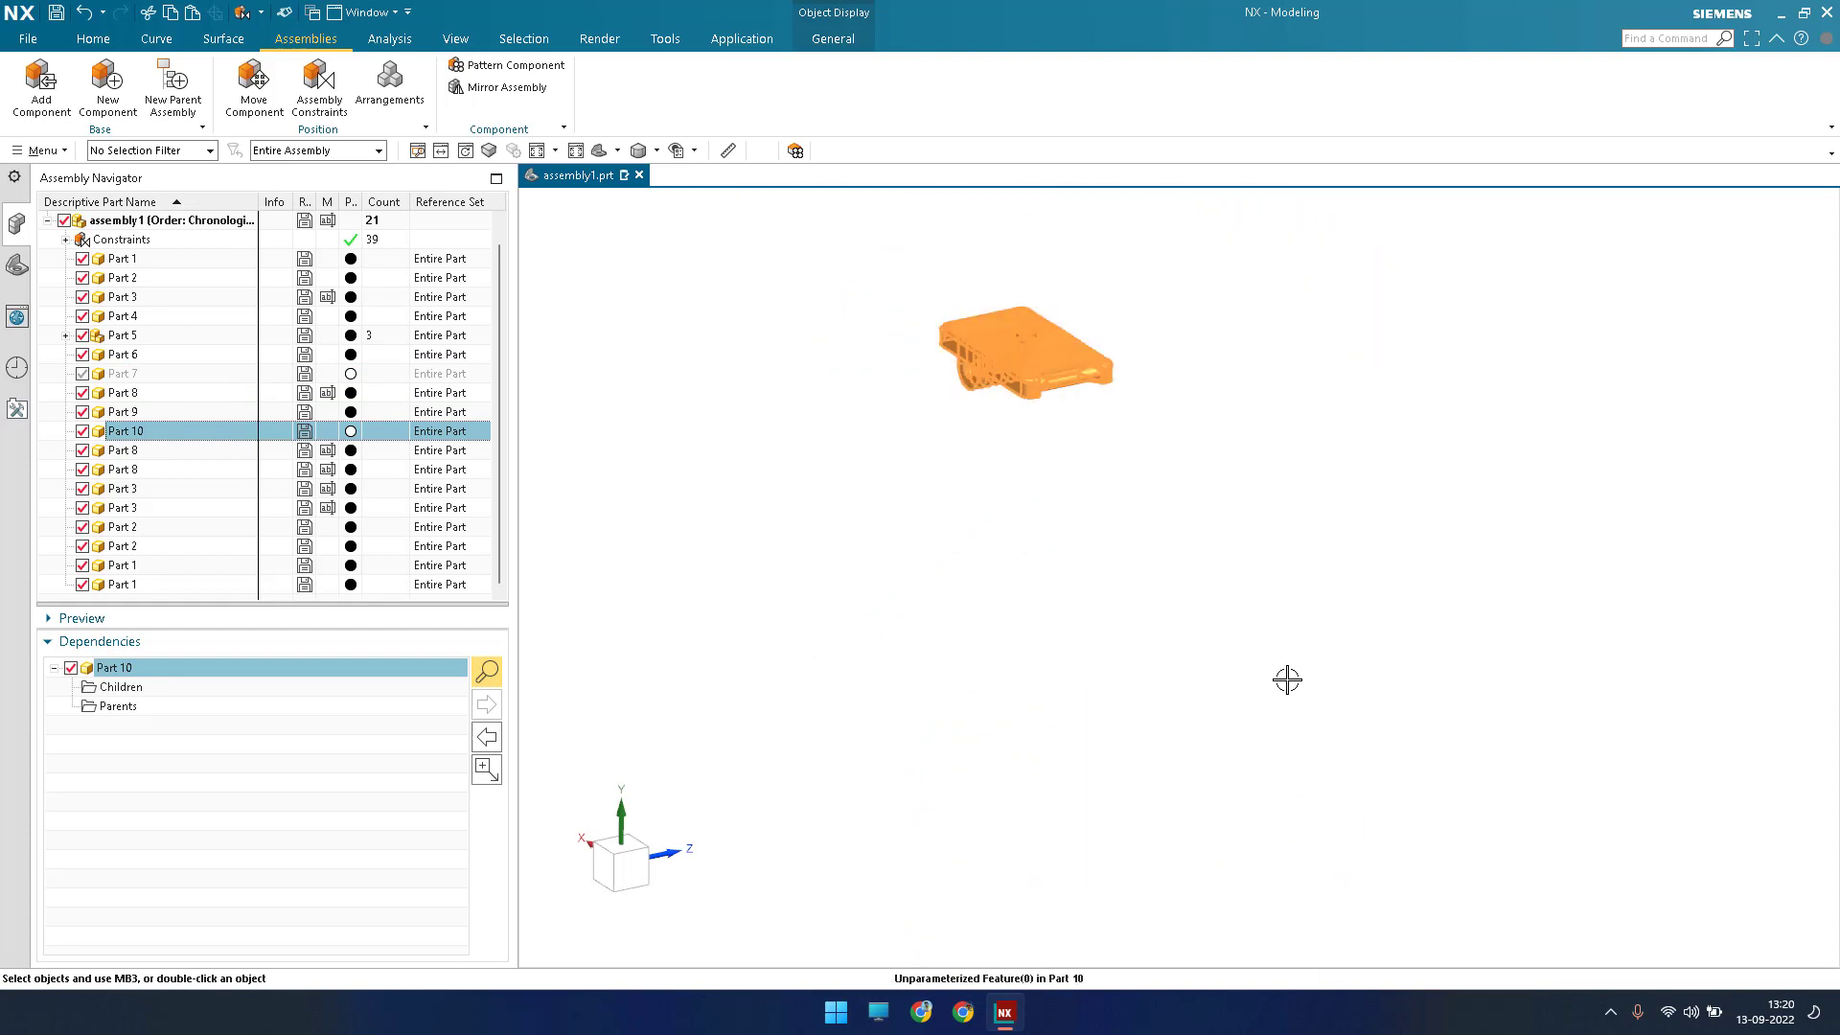
pyautogui.scroll(-2, 1282, 678)
pyautogui.scroll(4, 1126, 332)
pyautogui.scroll(-4, 1126, 333)
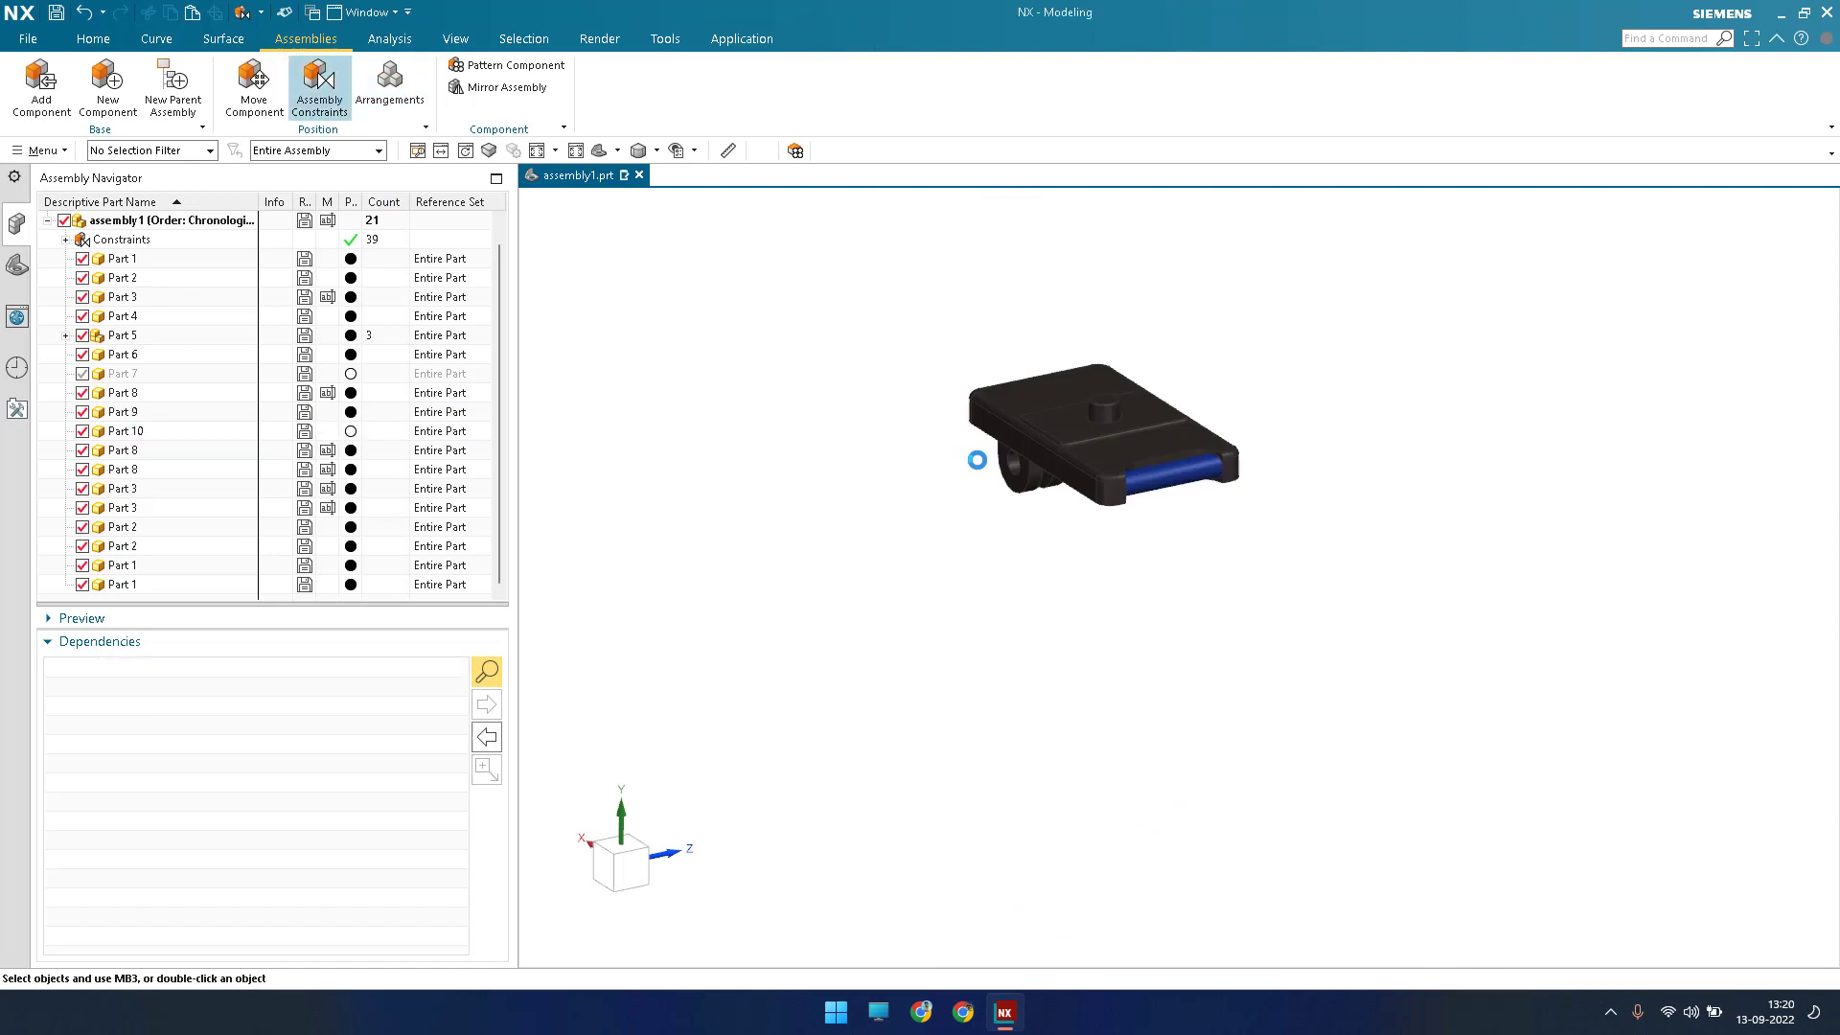
# Try to add a Parallel constraint between the lug hole centerlines of Part 10 and Part 9.
pyautogui.scroll(5, 1088, 480)
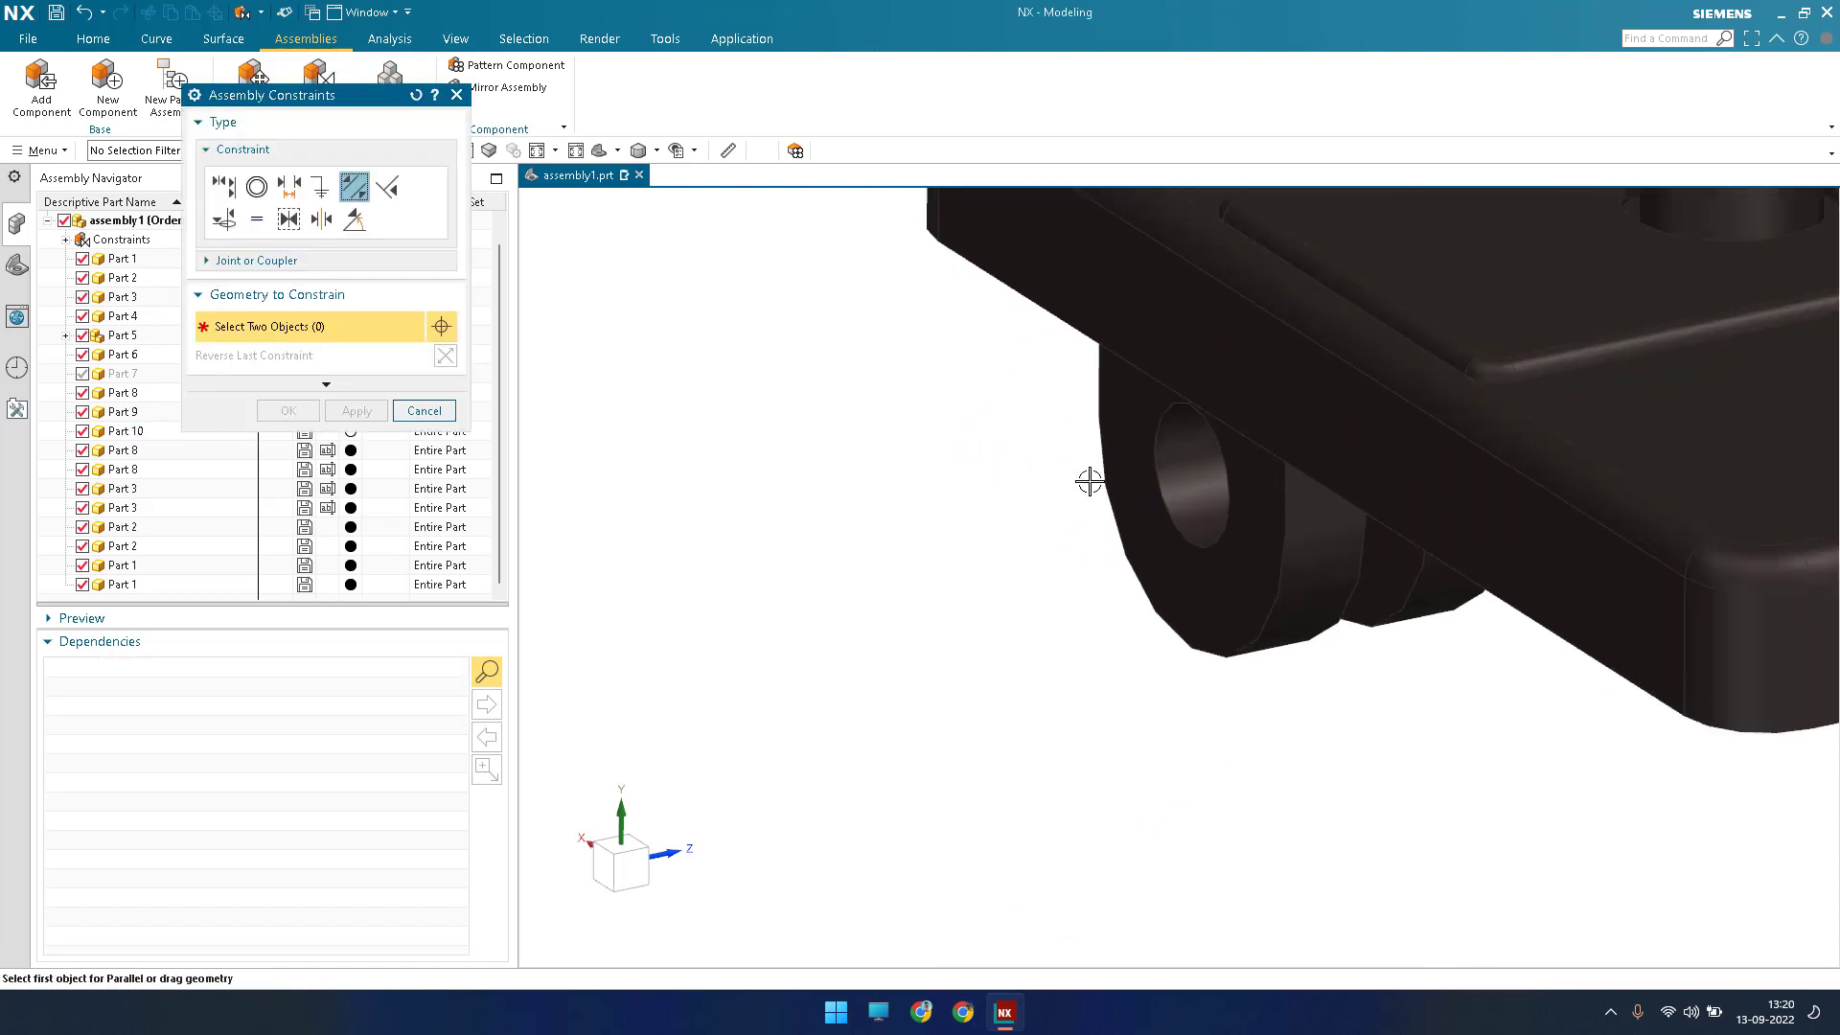
pyautogui.click(1139, 711)
pyautogui.scroll(-8, 1200, 587)
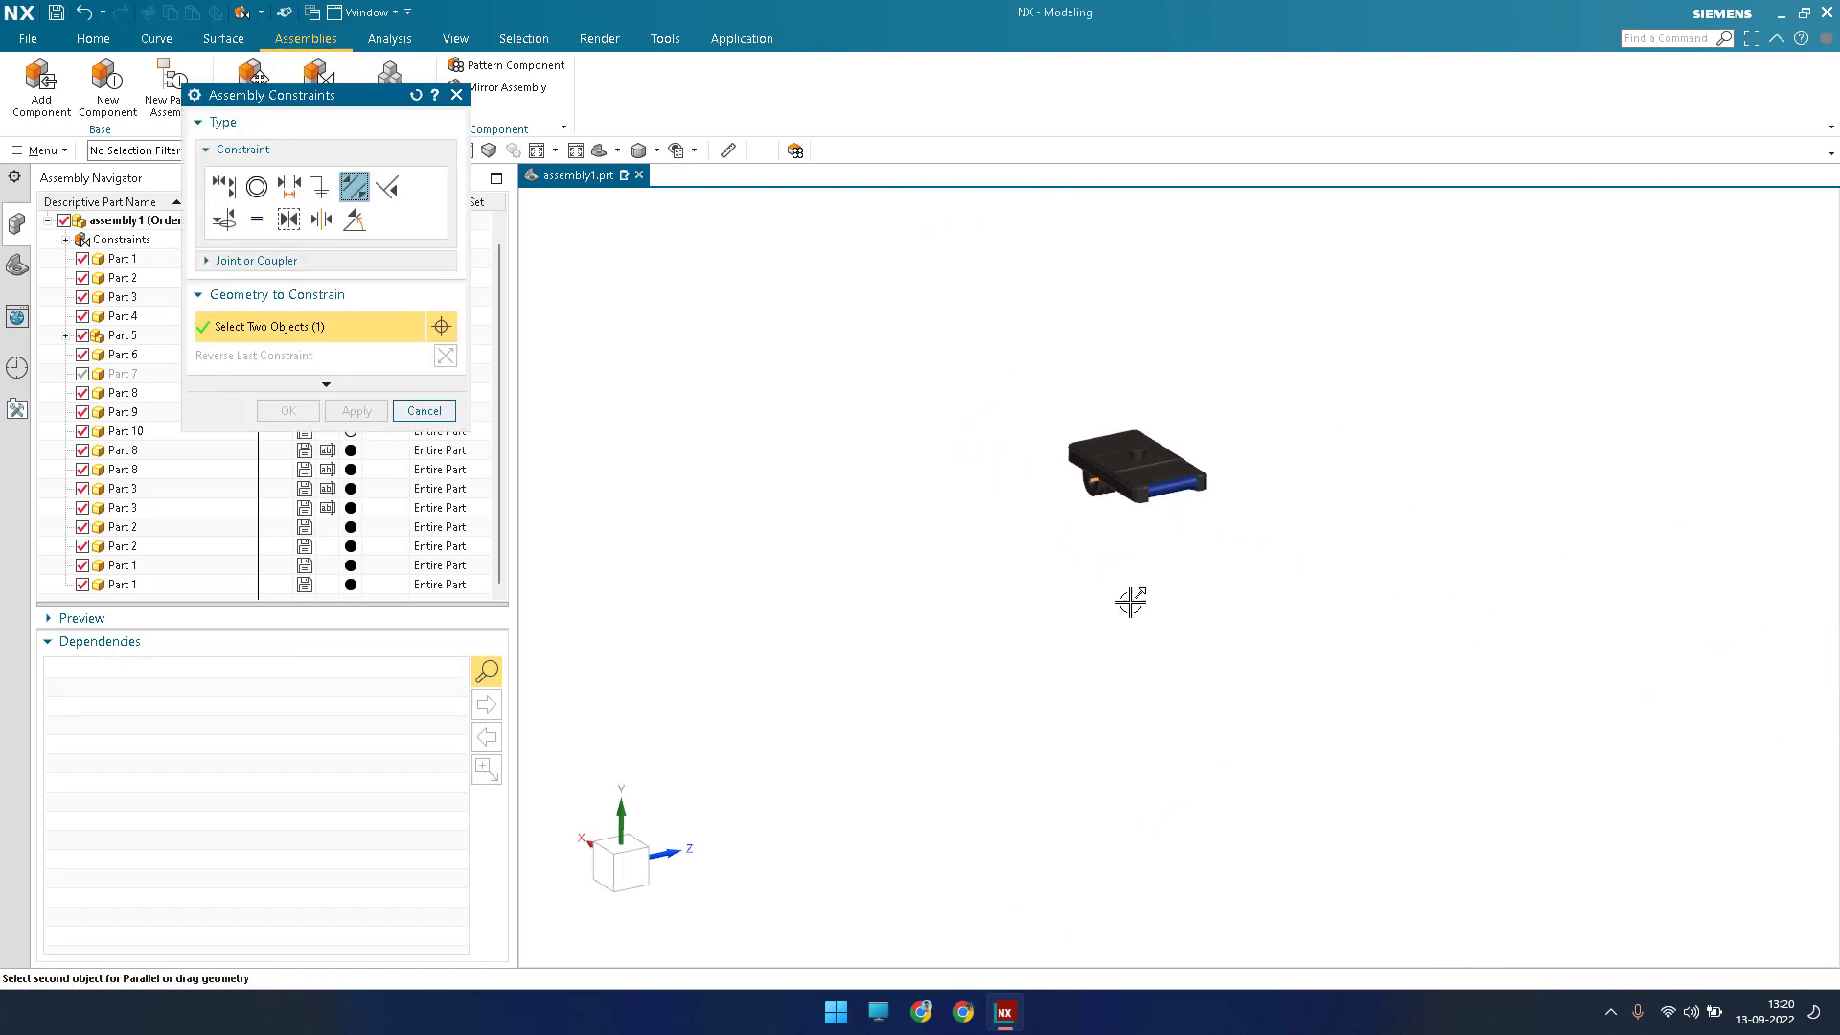
pyautogui.scroll(5, 1020, 660)
pyautogui.scroll(6, 1019, 661)
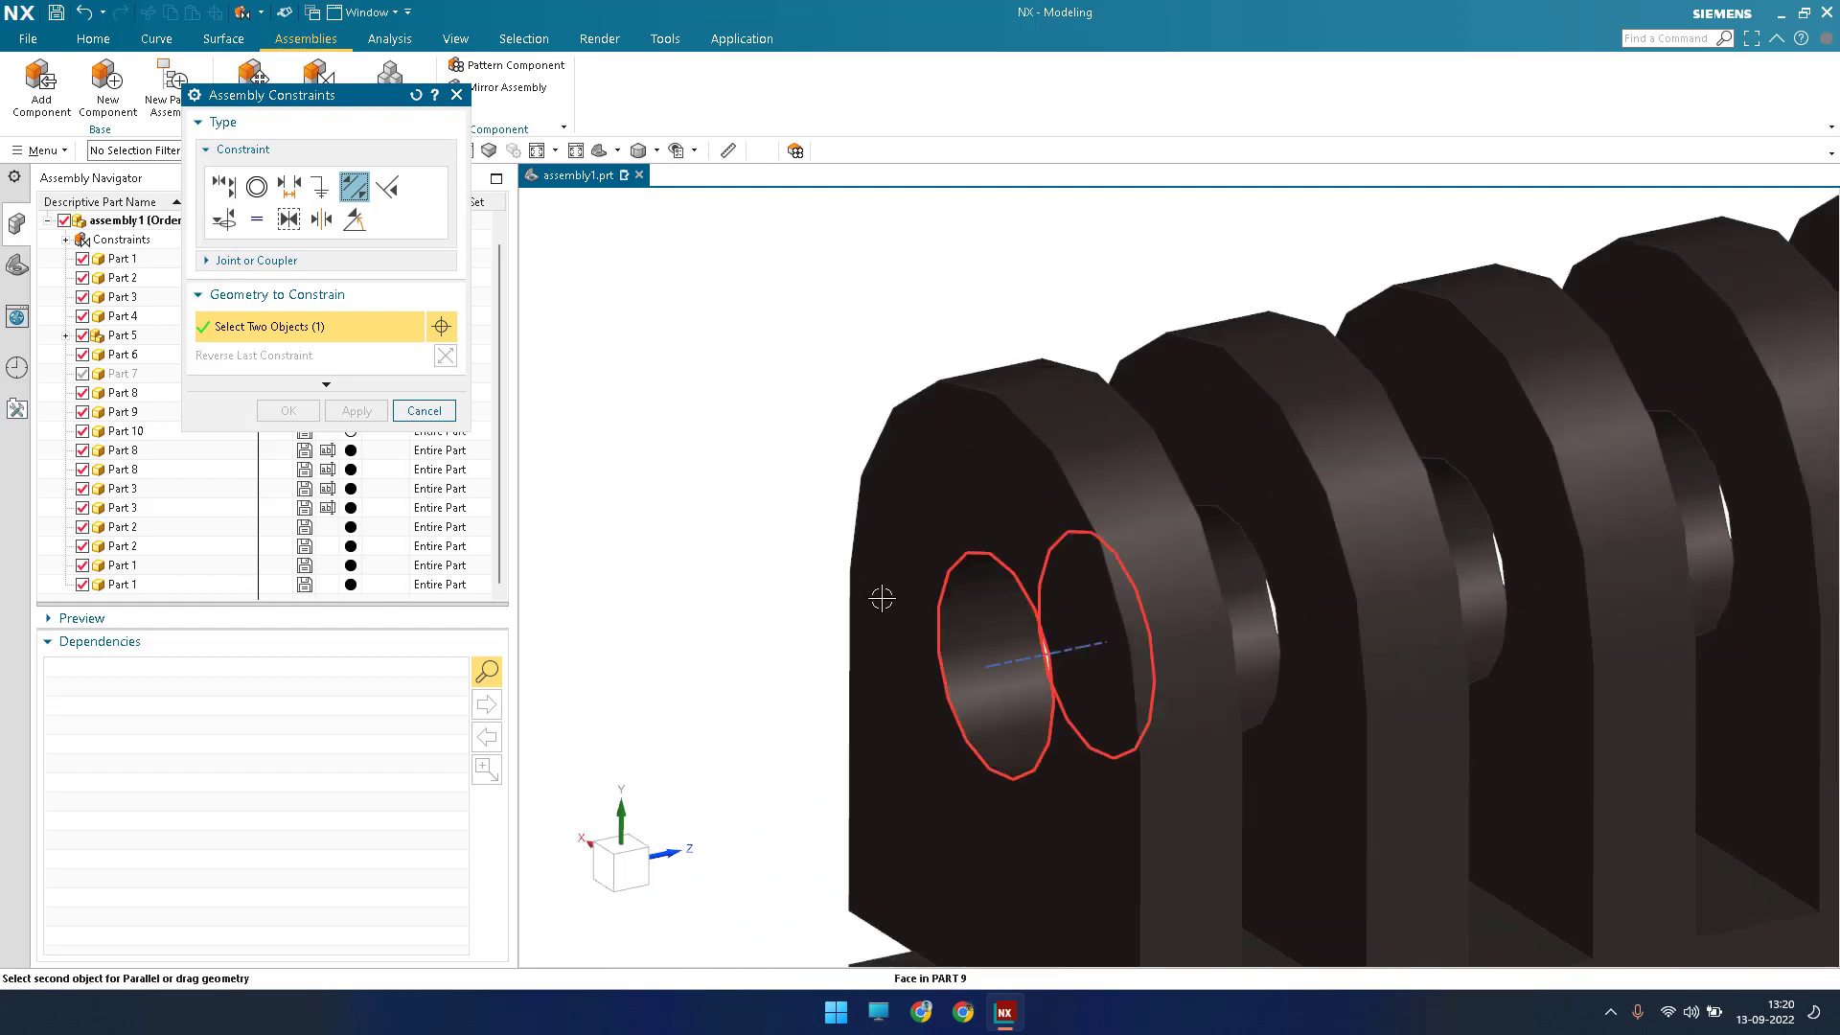
pyautogui.click(1020, 661)
pyautogui.scroll(-10, 1020, 660)
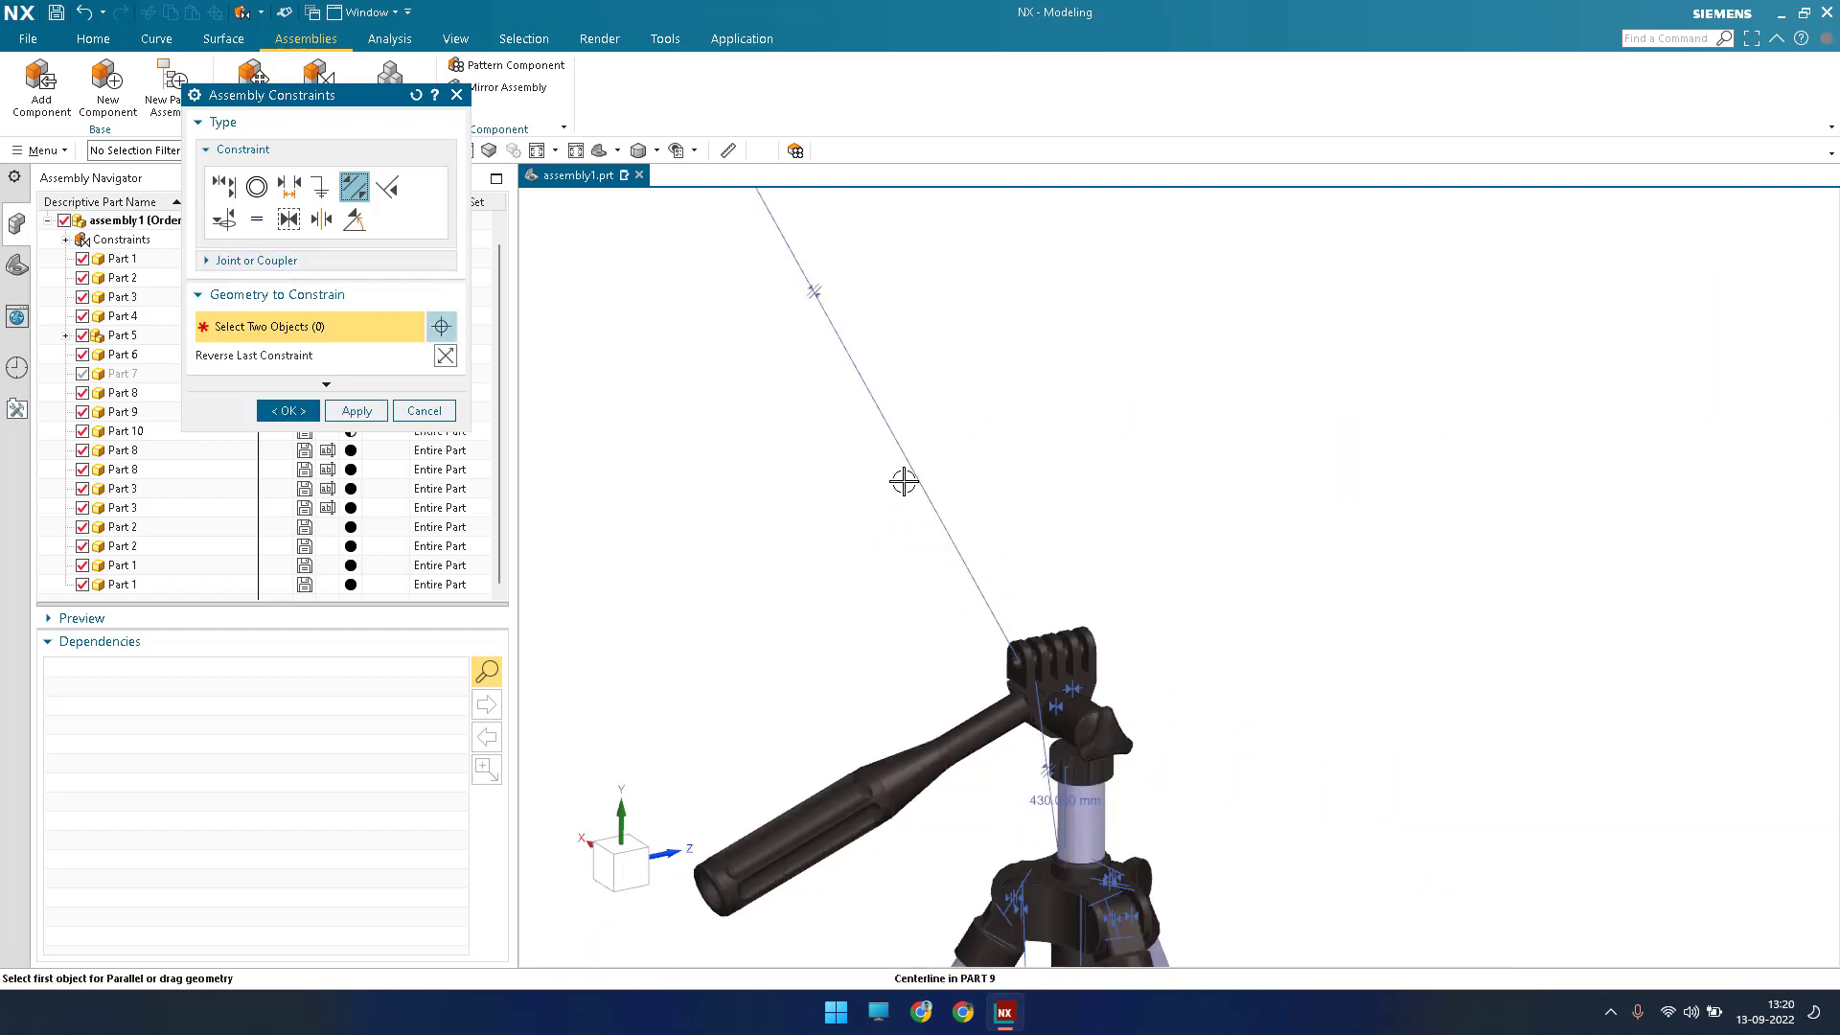
# Delete the Parallel constraint between Part 10 and Part 9.
pyautogui.scroll(-5, 904, 481)
pyautogui.scroll(4, 815, 459)
pyautogui.moveTo(740, 500); pyautogui.dragTo(1191, 507, button='middle')
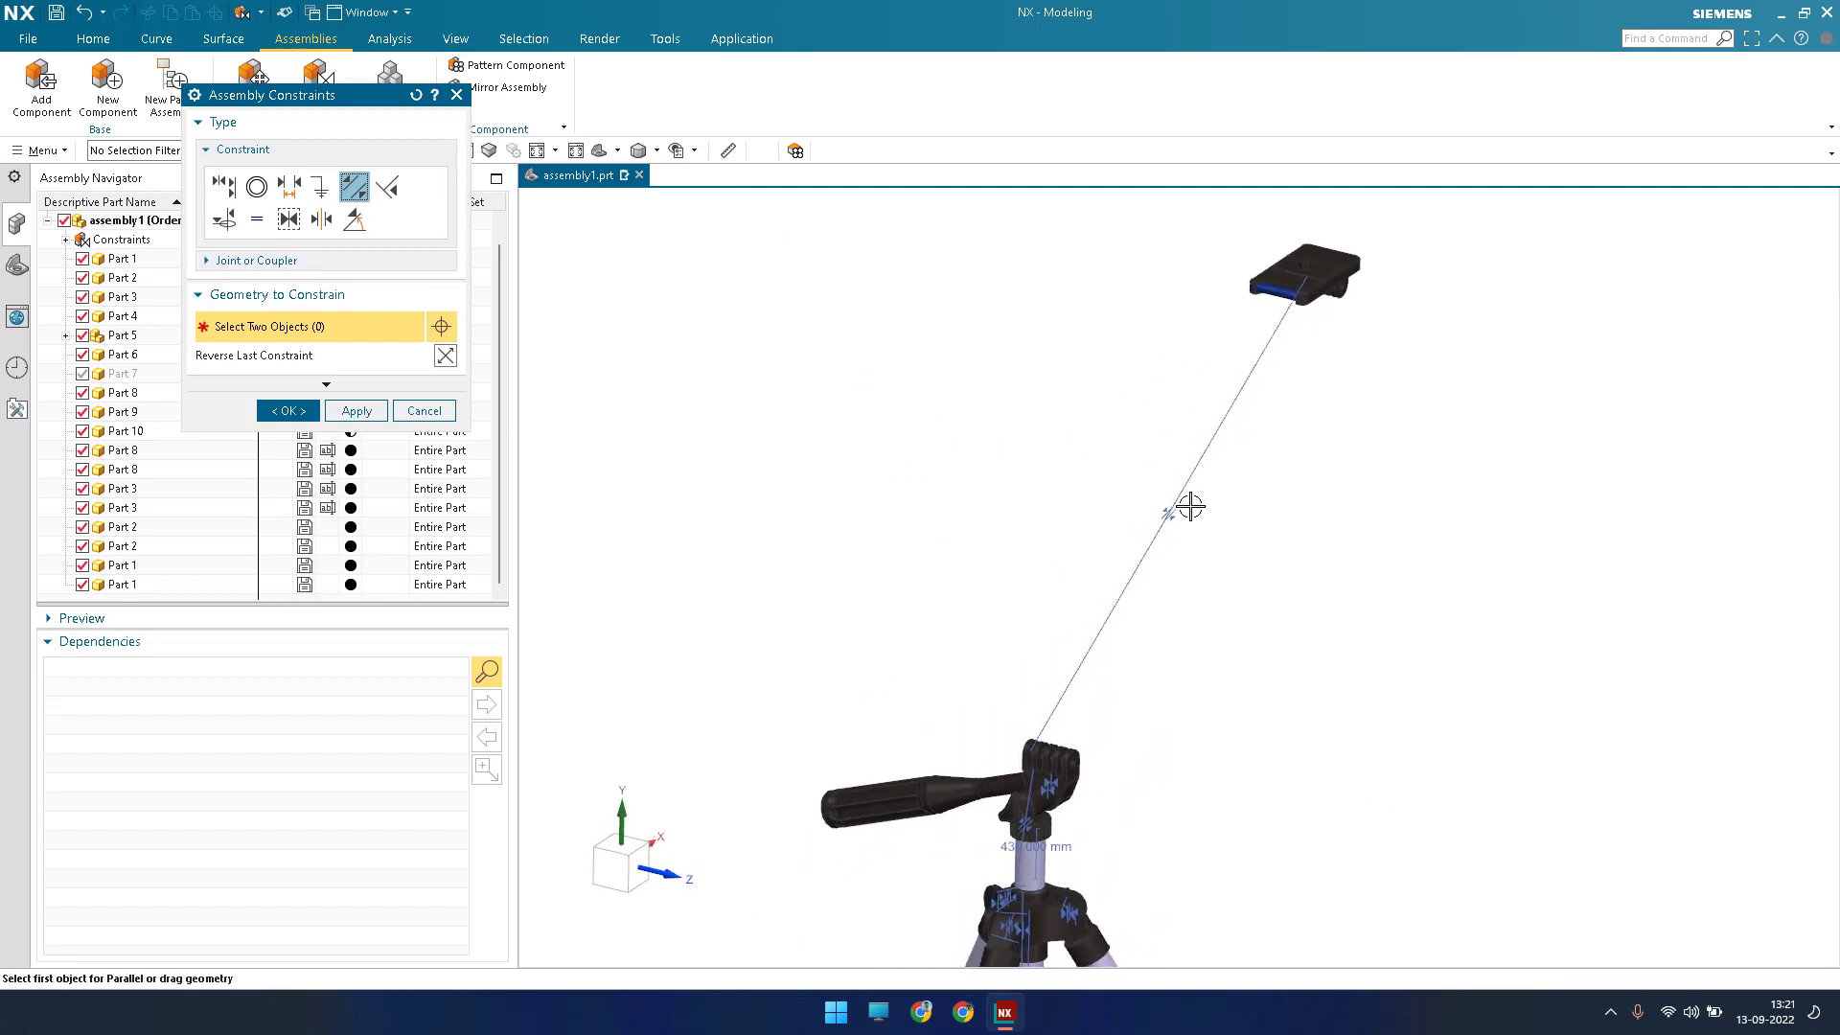
pyautogui.rightClick(1169, 514)
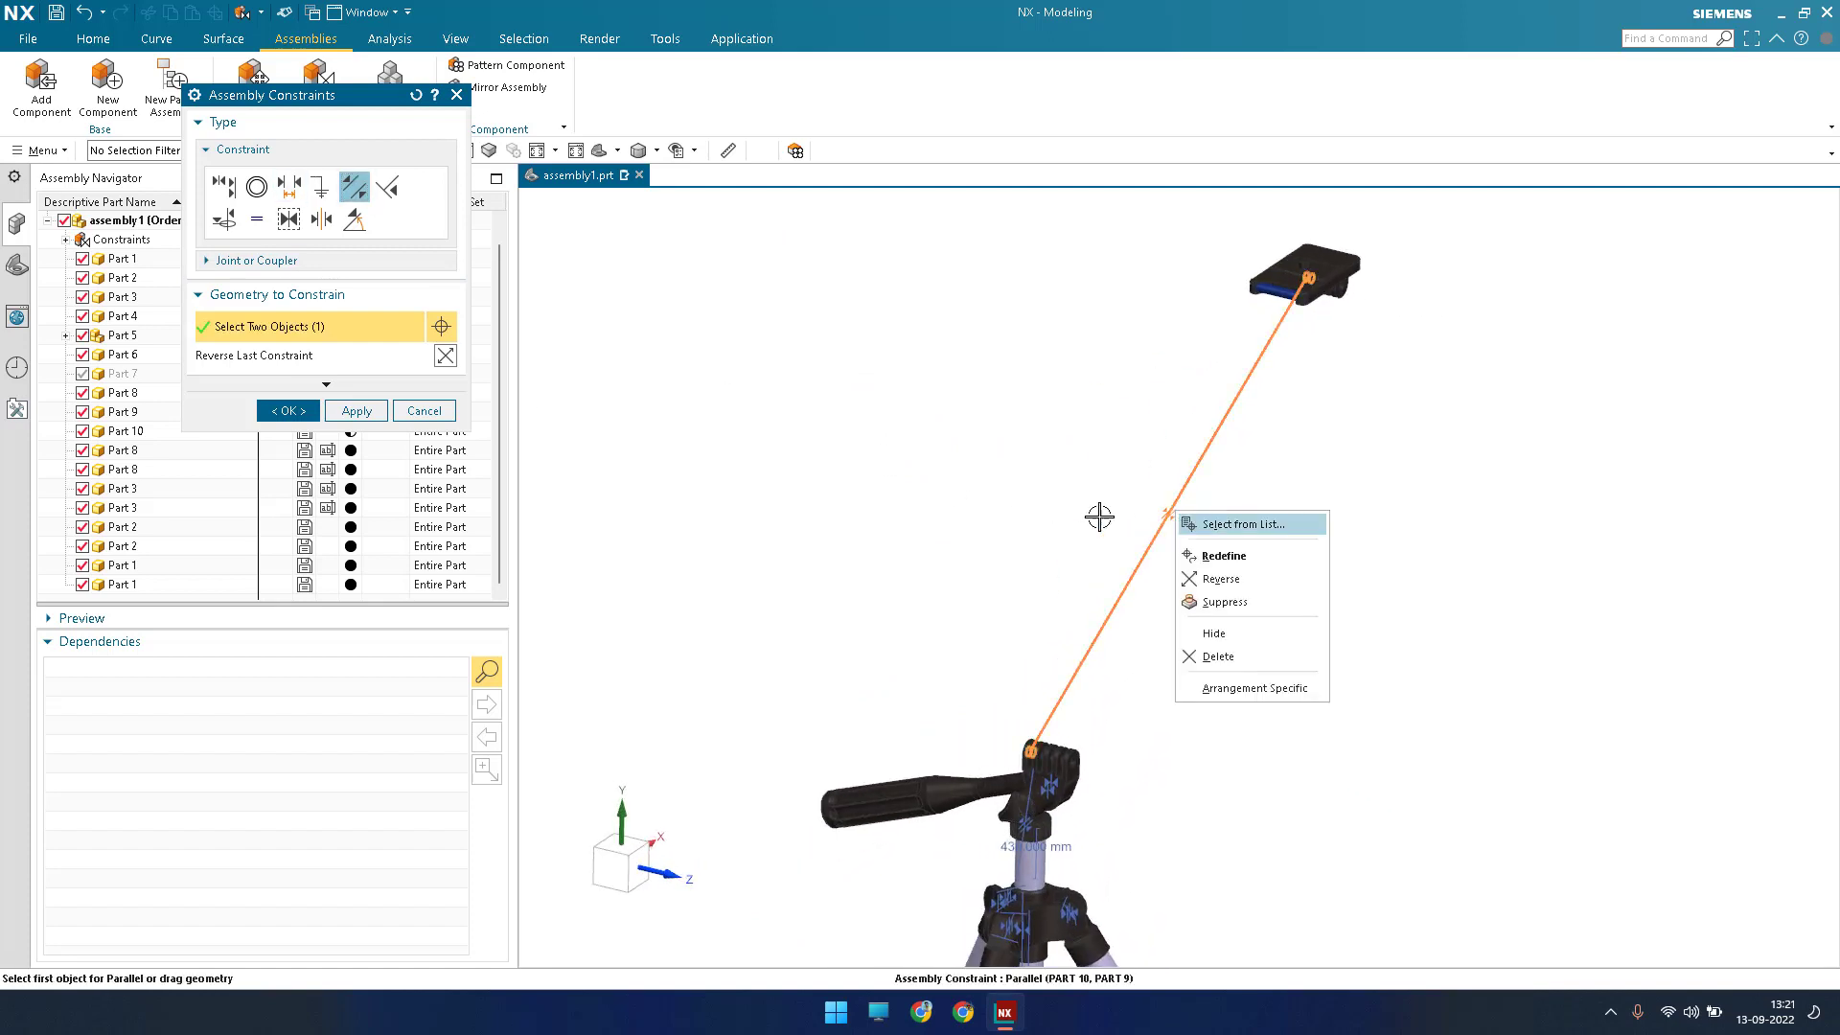
pyautogui.click(1218, 657)
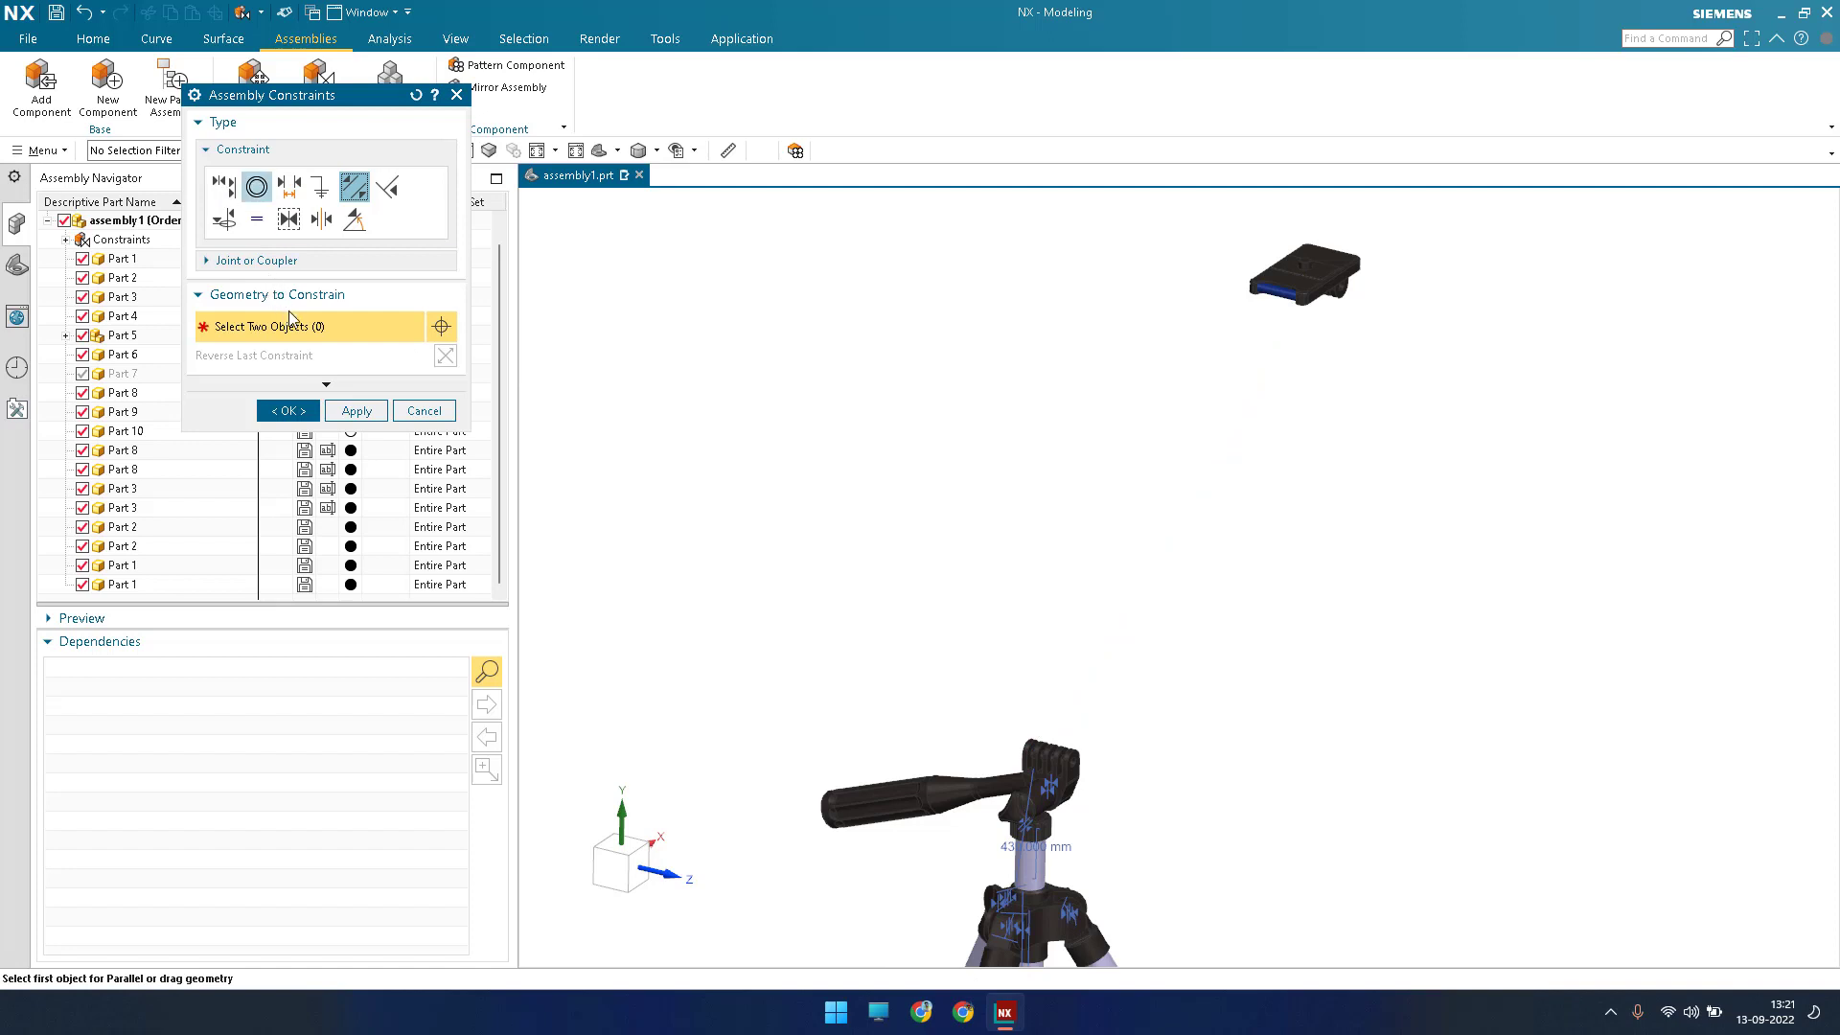
# Align the centerline of Part 10's lug hole with the centerline of Part 9's lug hole using Touch Align with Prefer Touch.
pyautogui.click(223, 187)
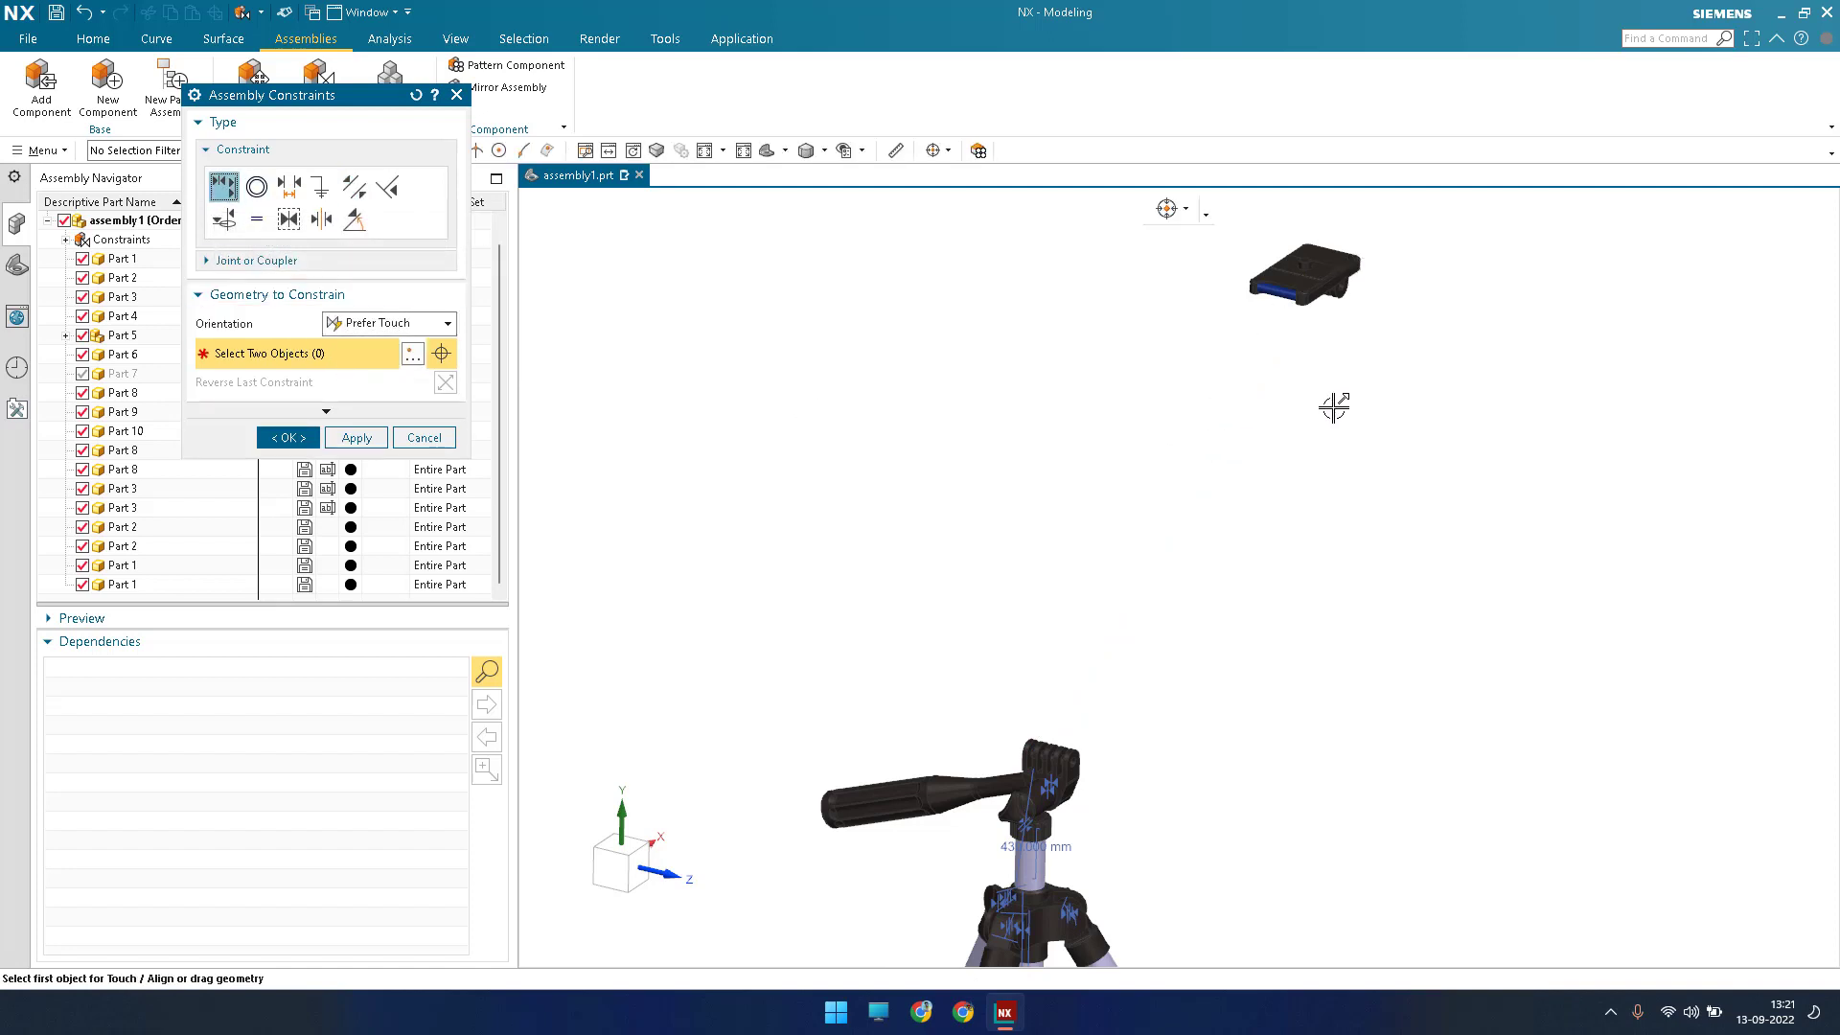
pyautogui.scroll(10, 1333, 408)
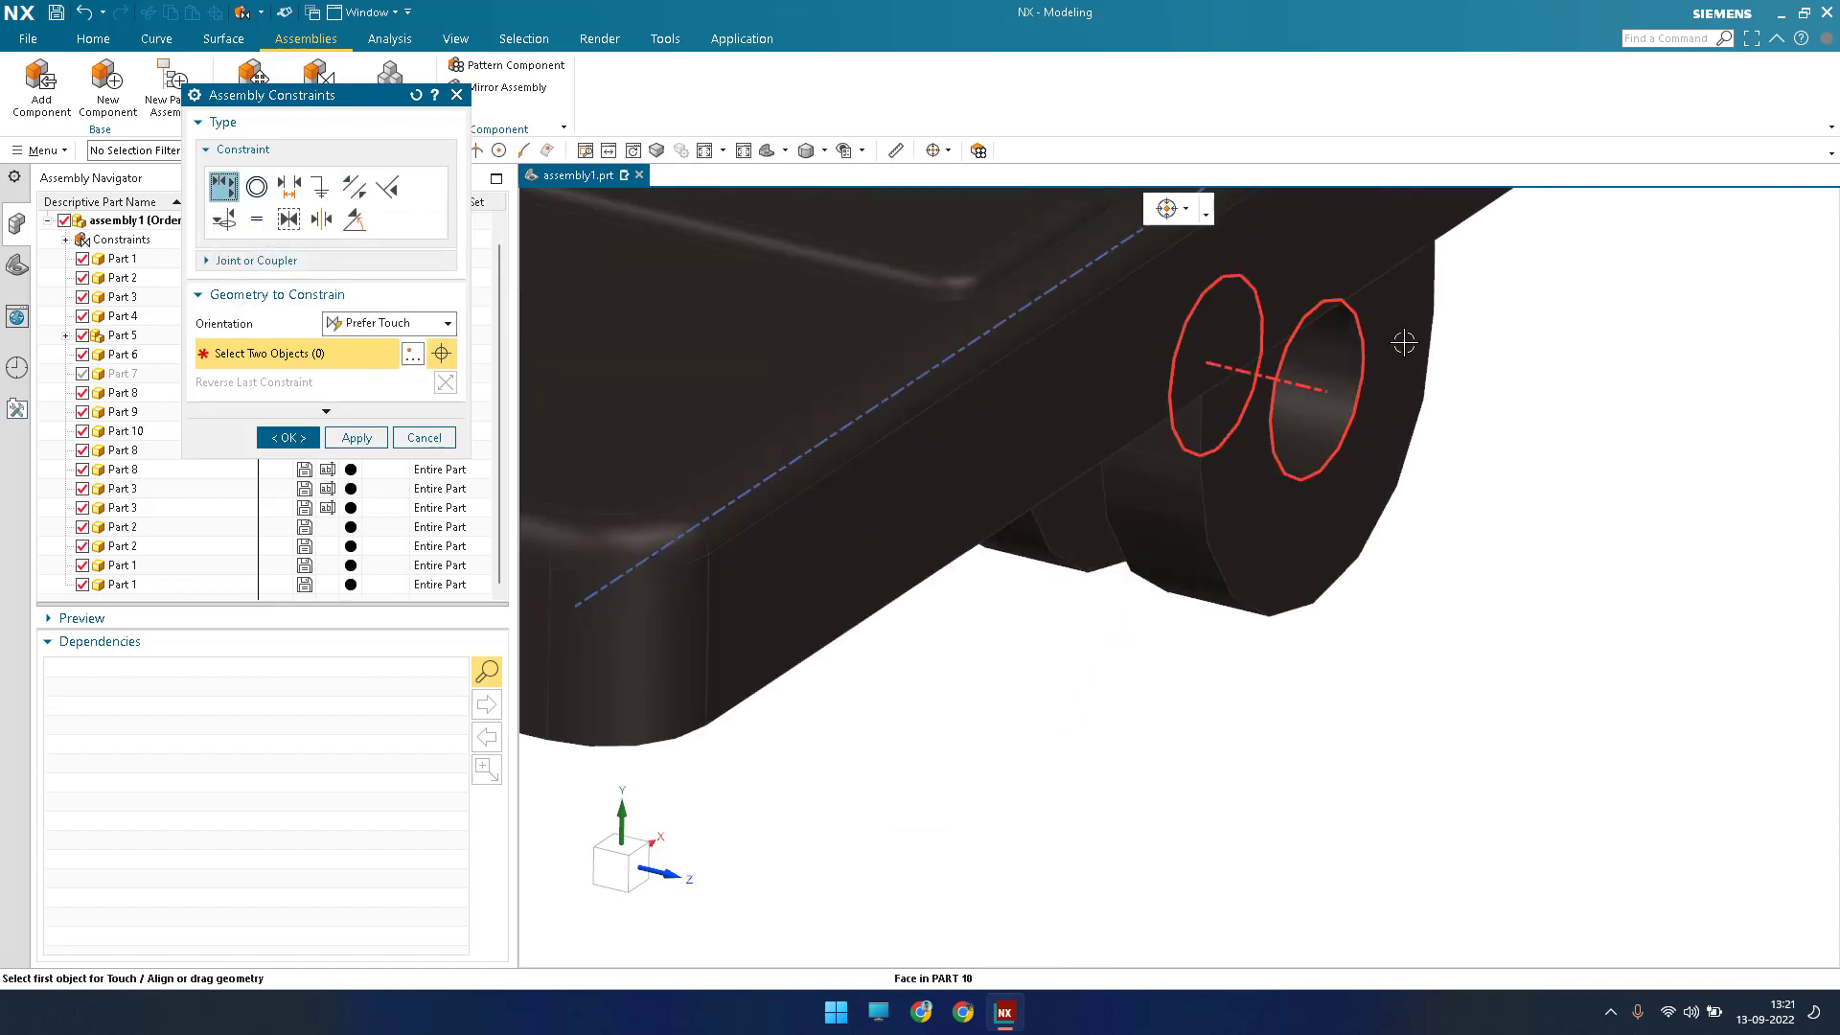
pyautogui.click(1401, 347)
pyautogui.scroll(-10, 1199, 731)
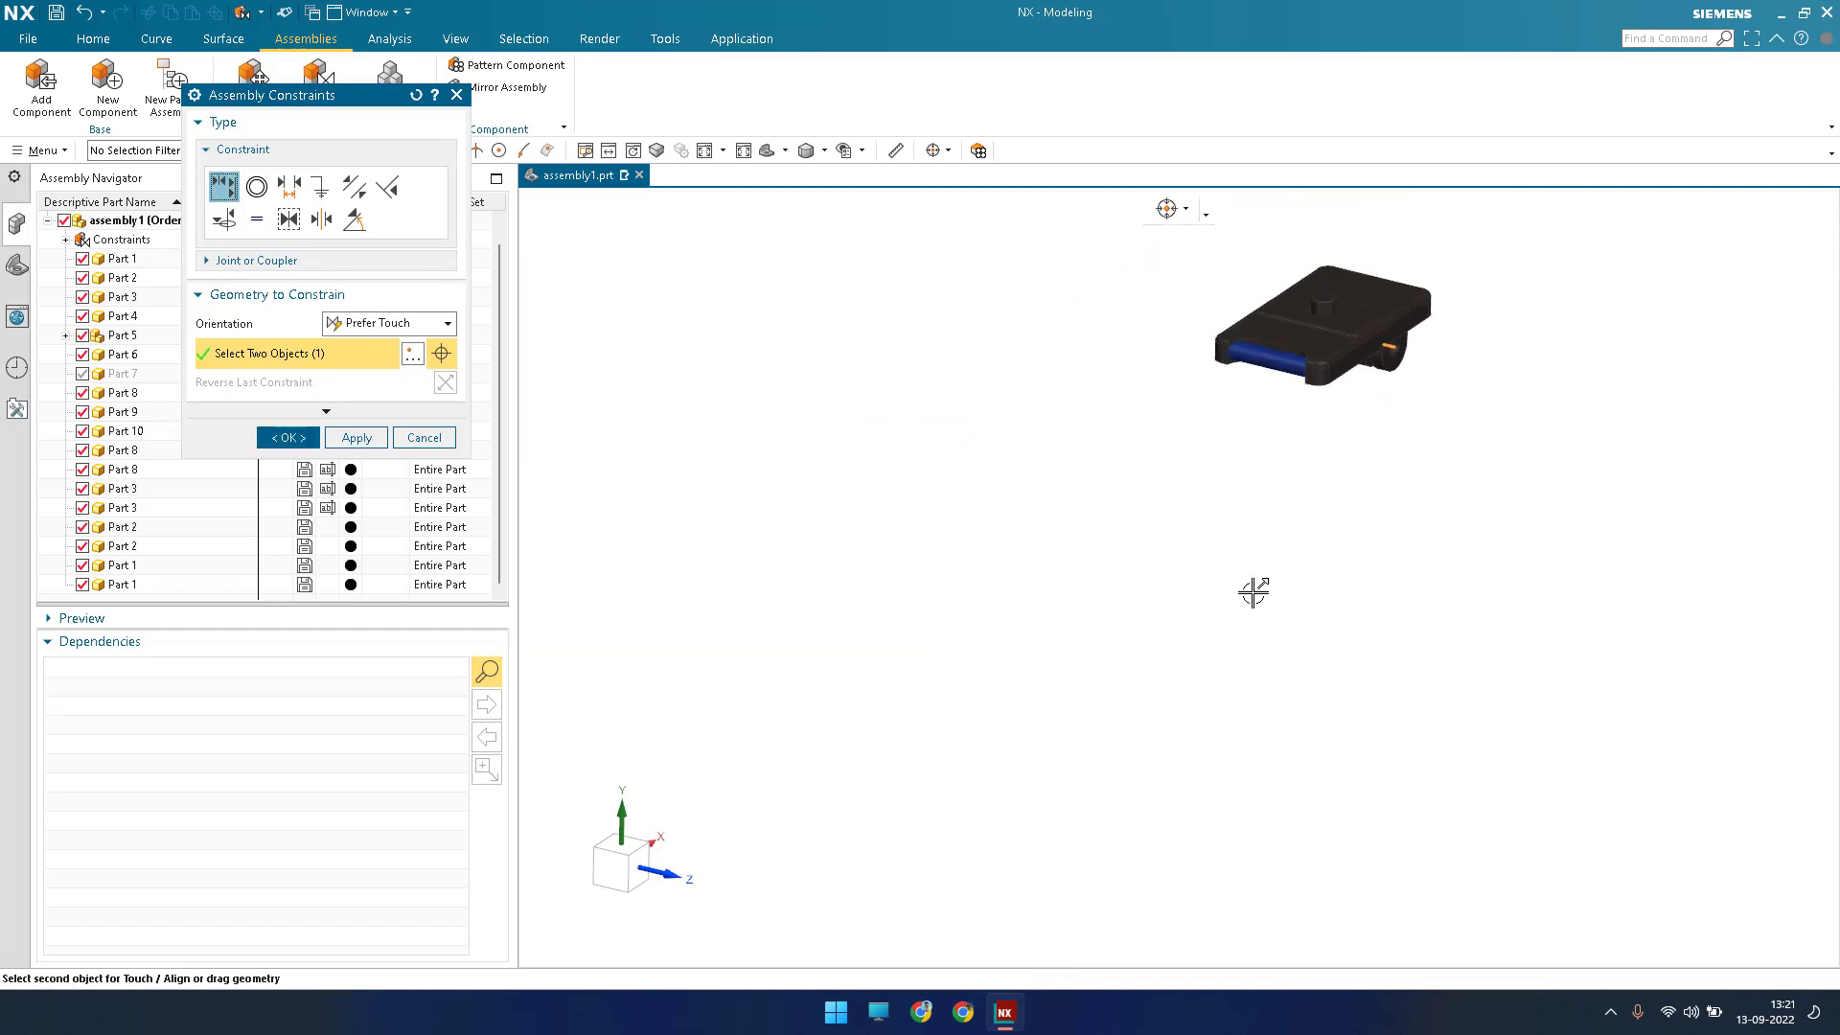
pyautogui.scroll(10, 1185, 621)
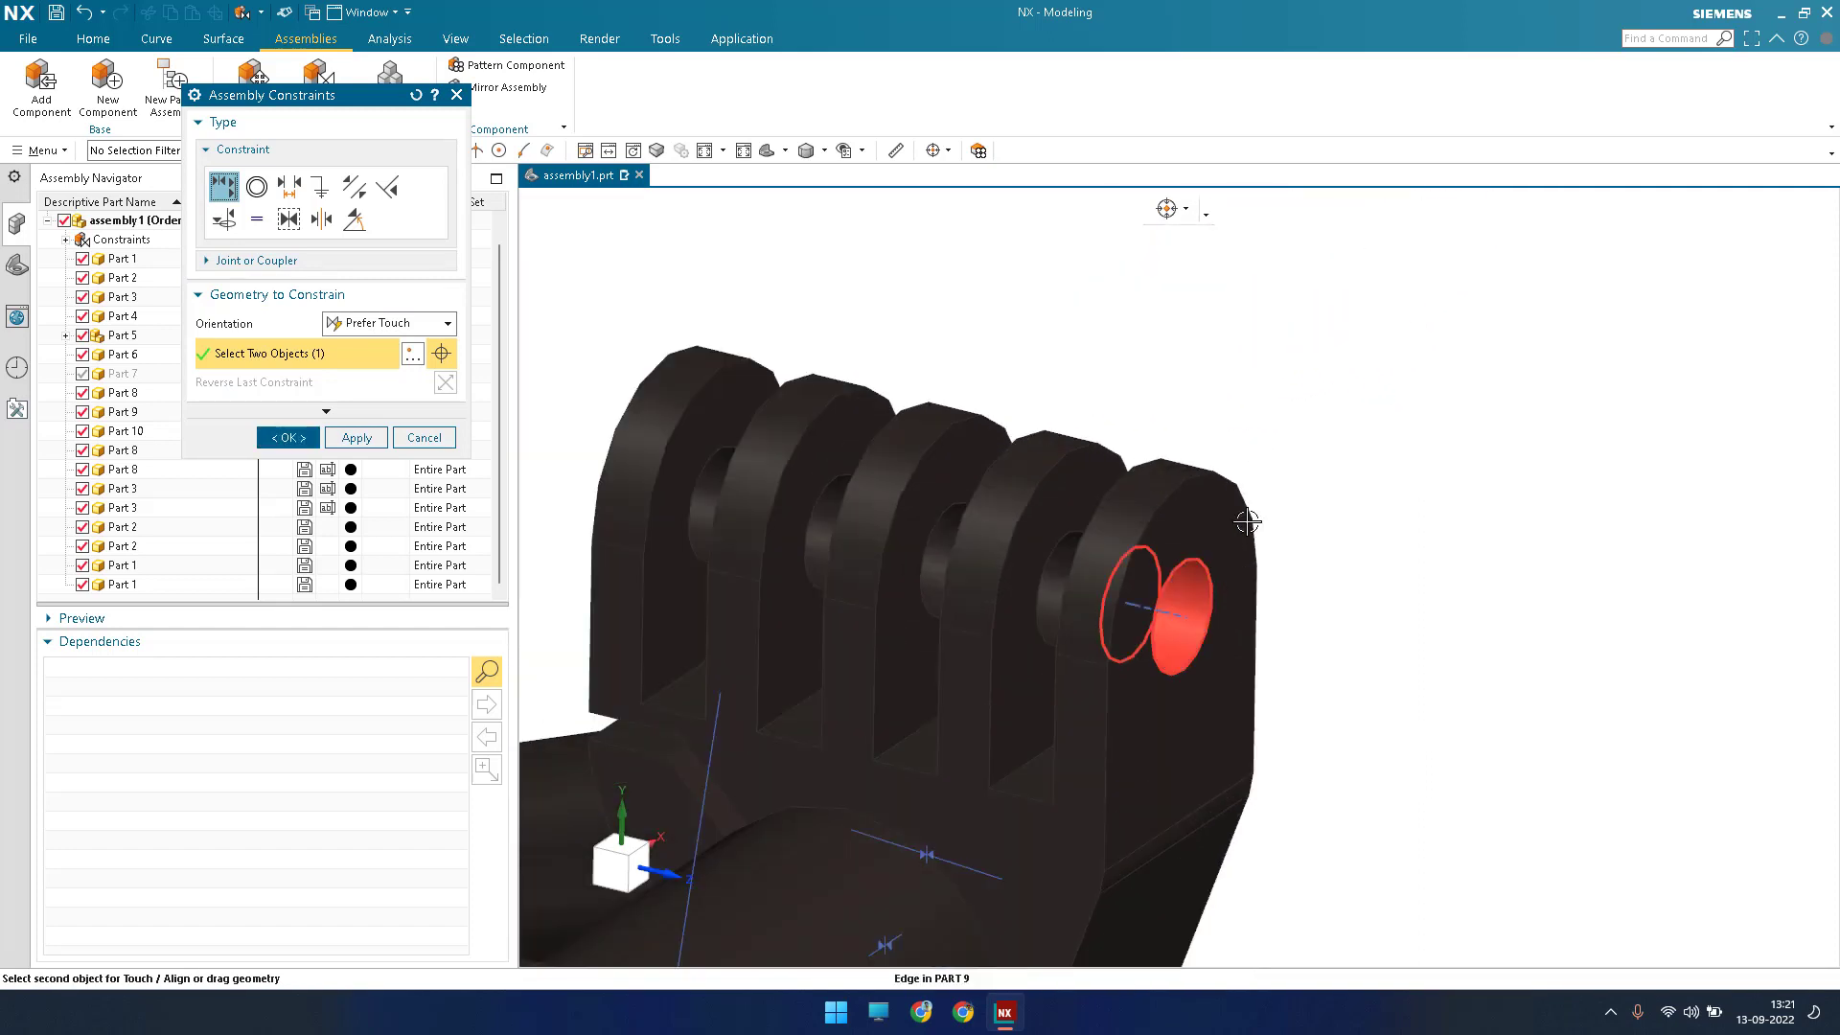
pyautogui.click(1200, 539)
pyautogui.scroll(-7, 1195, 527)
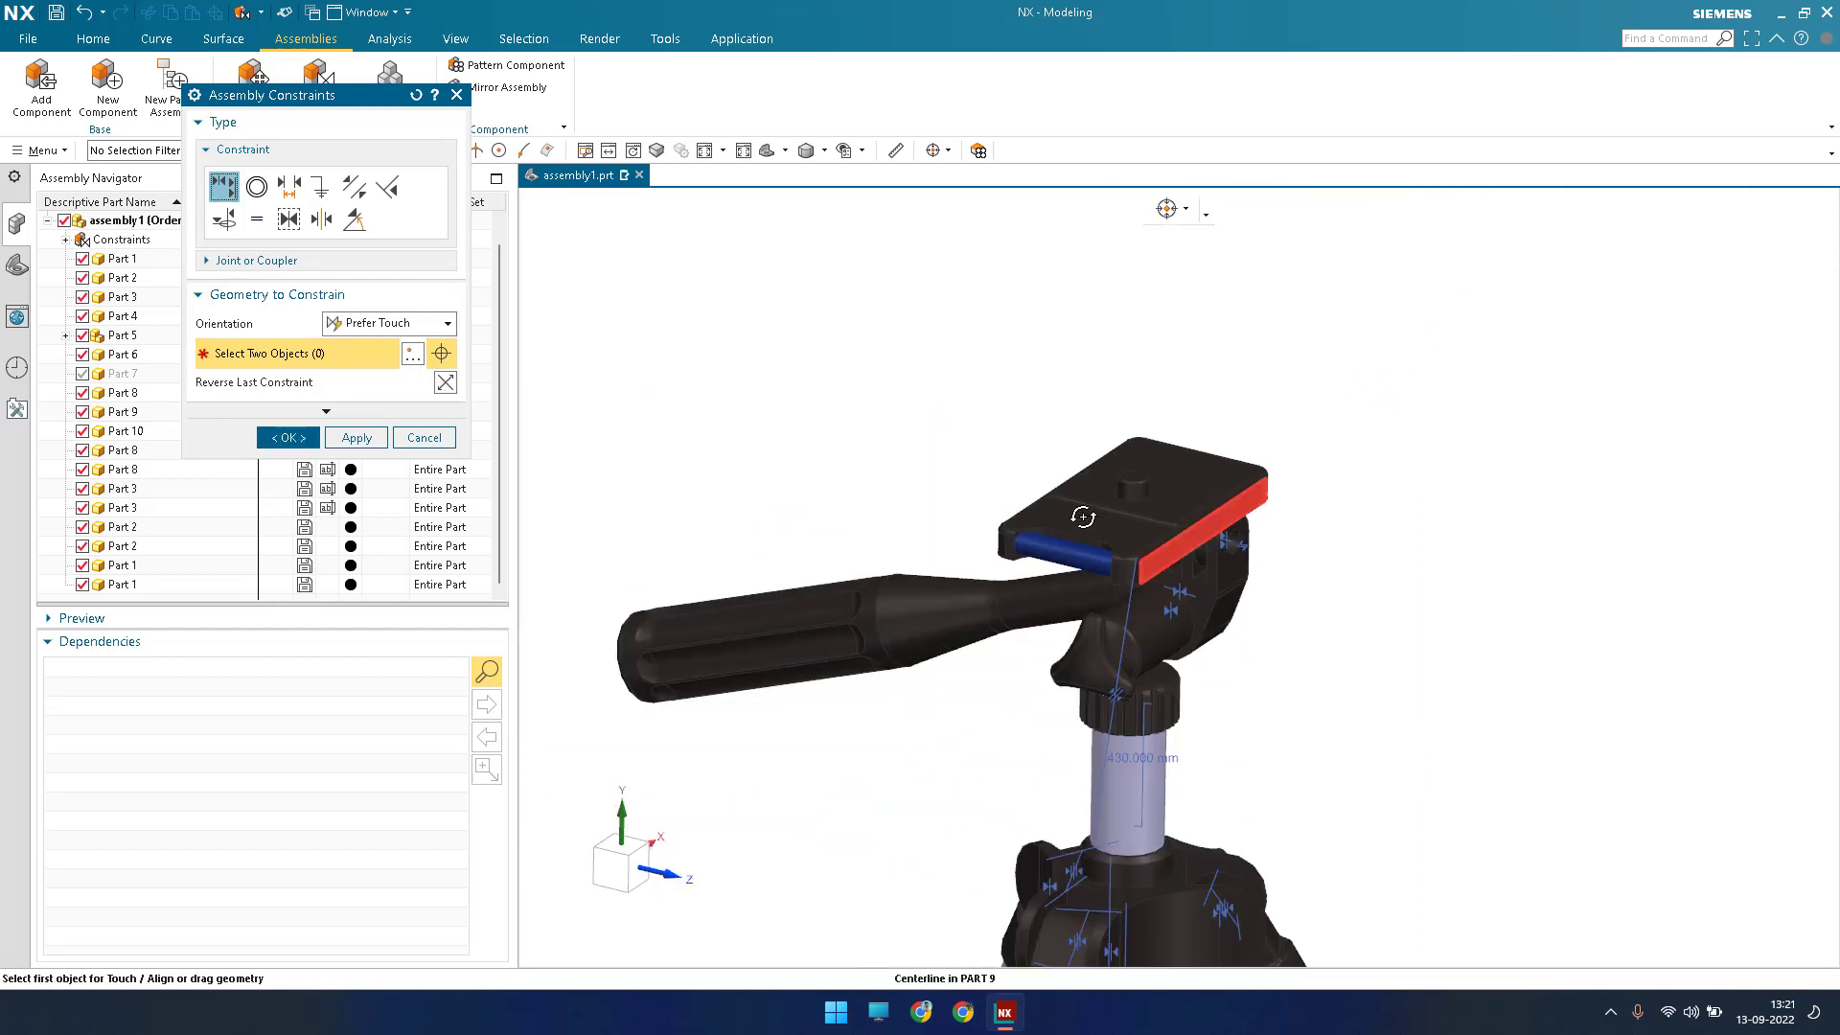
# Add a Touch constraint between the side face of Part 10's lug and the facing lug face of Part 9.
pyautogui.moveTo(1084, 515)
pyautogui.mouseDown(button='middle')
pyautogui.moveTo(1110, 494)
pyautogui.moveTo(1236, 488)
pyautogui.moveTo(1335, 513)
pyautogui.moveTo(1338, 544)
pyautogui.moveTo(1290, 513)
pyautogui.moveTo(1100, 538)
pyautogui.mouseUp(button='middle')
pyautogui.scroll(5, 1122, 579)
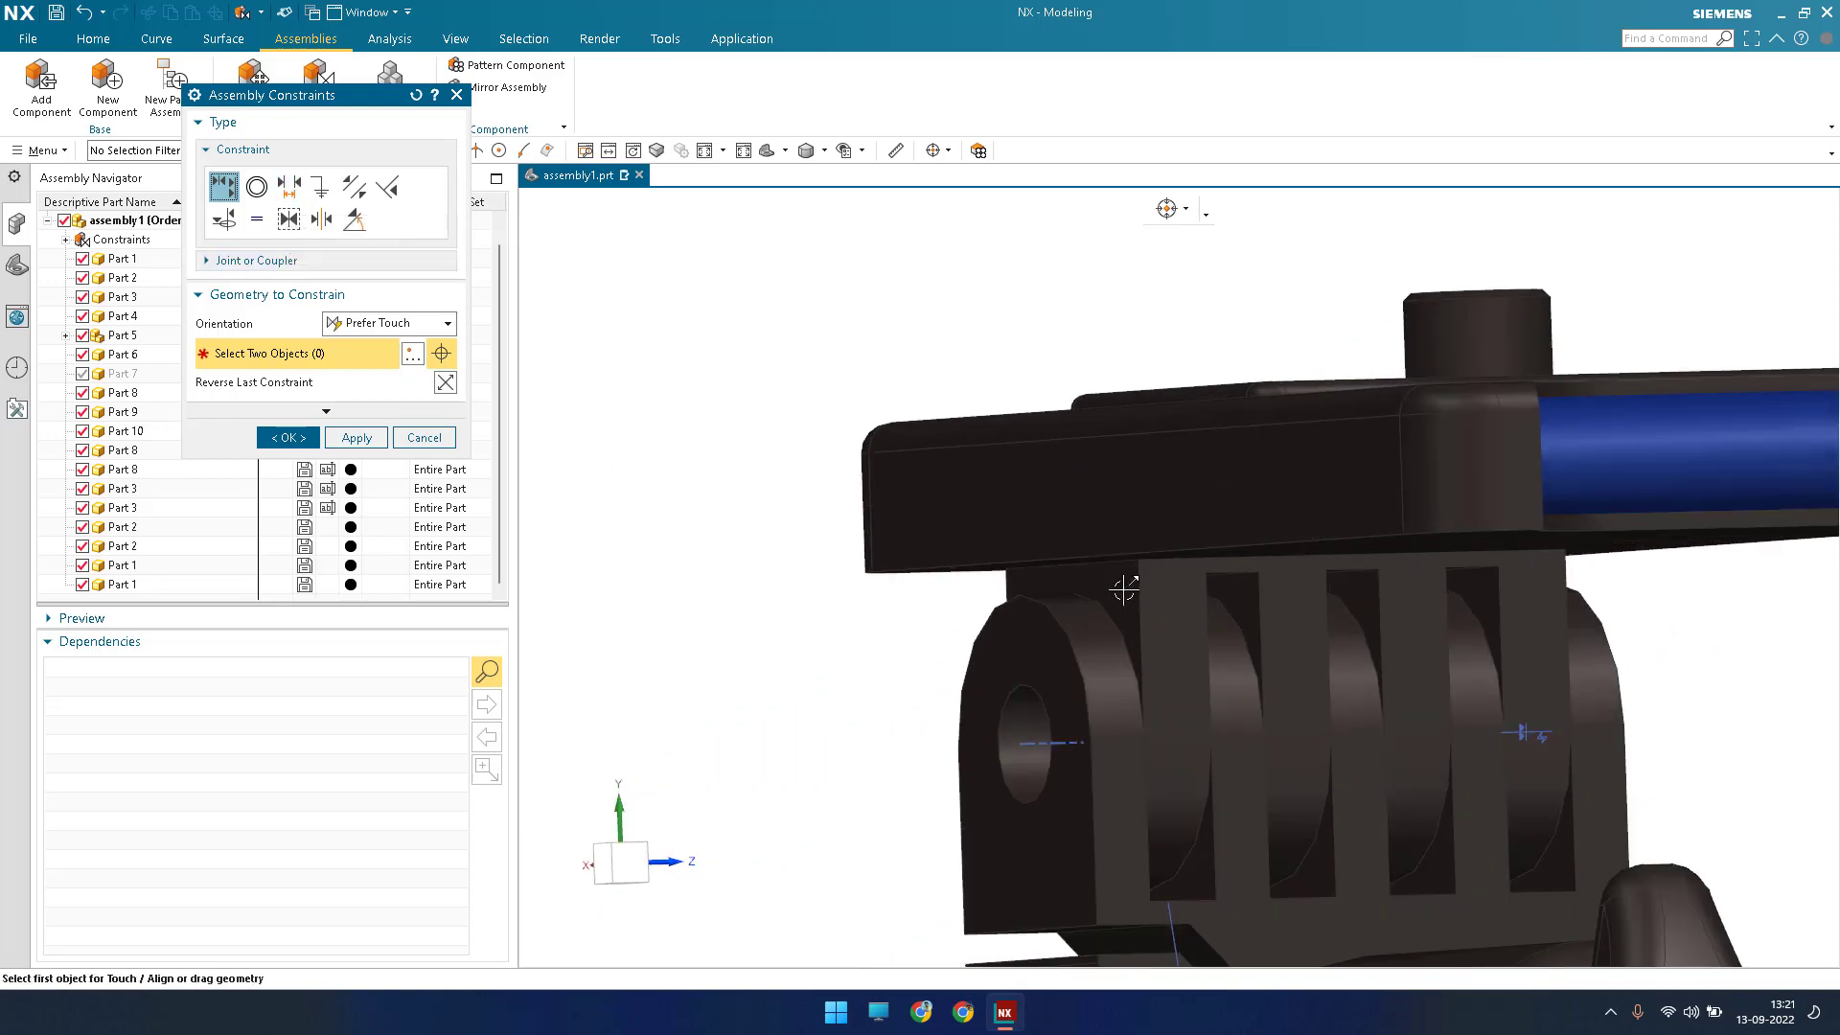
pyautogui.click(1035, 639)
pyautogui.scroll(-2, 1033, 640)
pyautogui.moveTo(1007, 744); pyautogui.dragTo(1088, 655, button='middle')
pyautogui.scroll(4, 1089, 655)
pyautogui.click(293, 439)
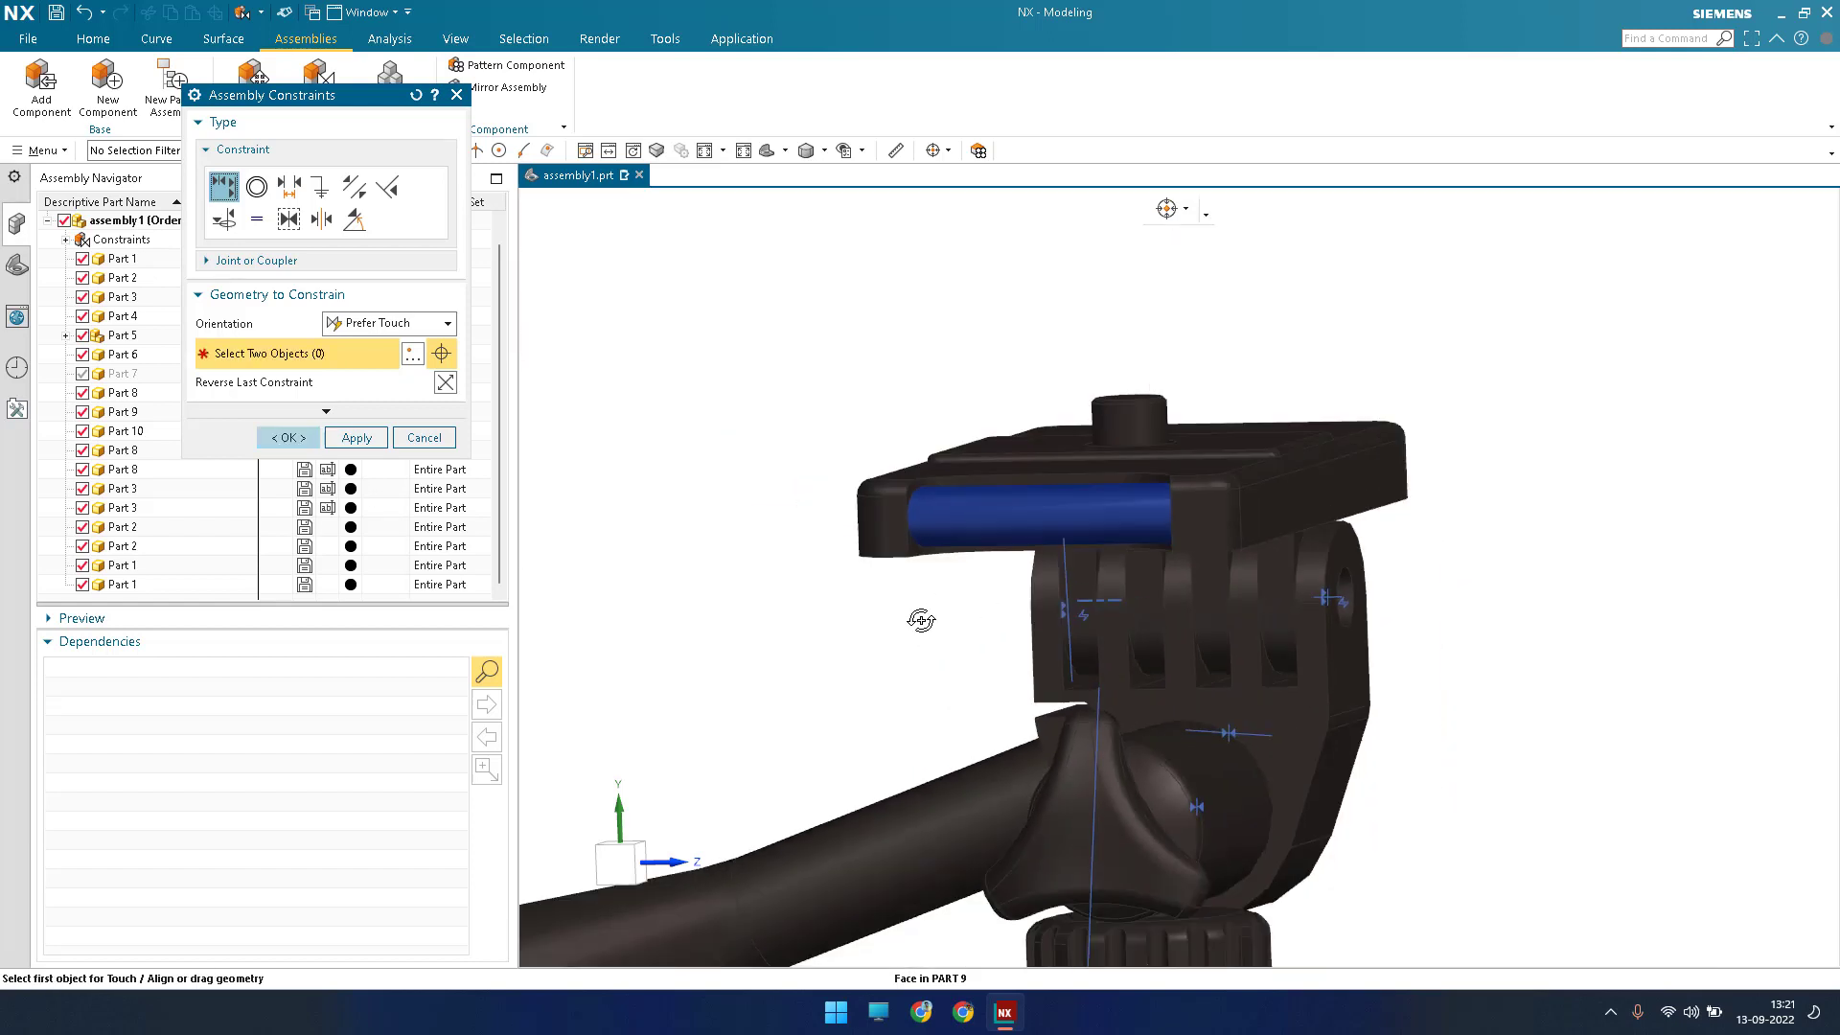
# Add a Parallel constraint between Part 10's upper plate face and Part 9's slot floor face, and finish constraining.
pyautogui.moveTo(1117, 489); pyautogui.dragTo(934, 580, button='middle')
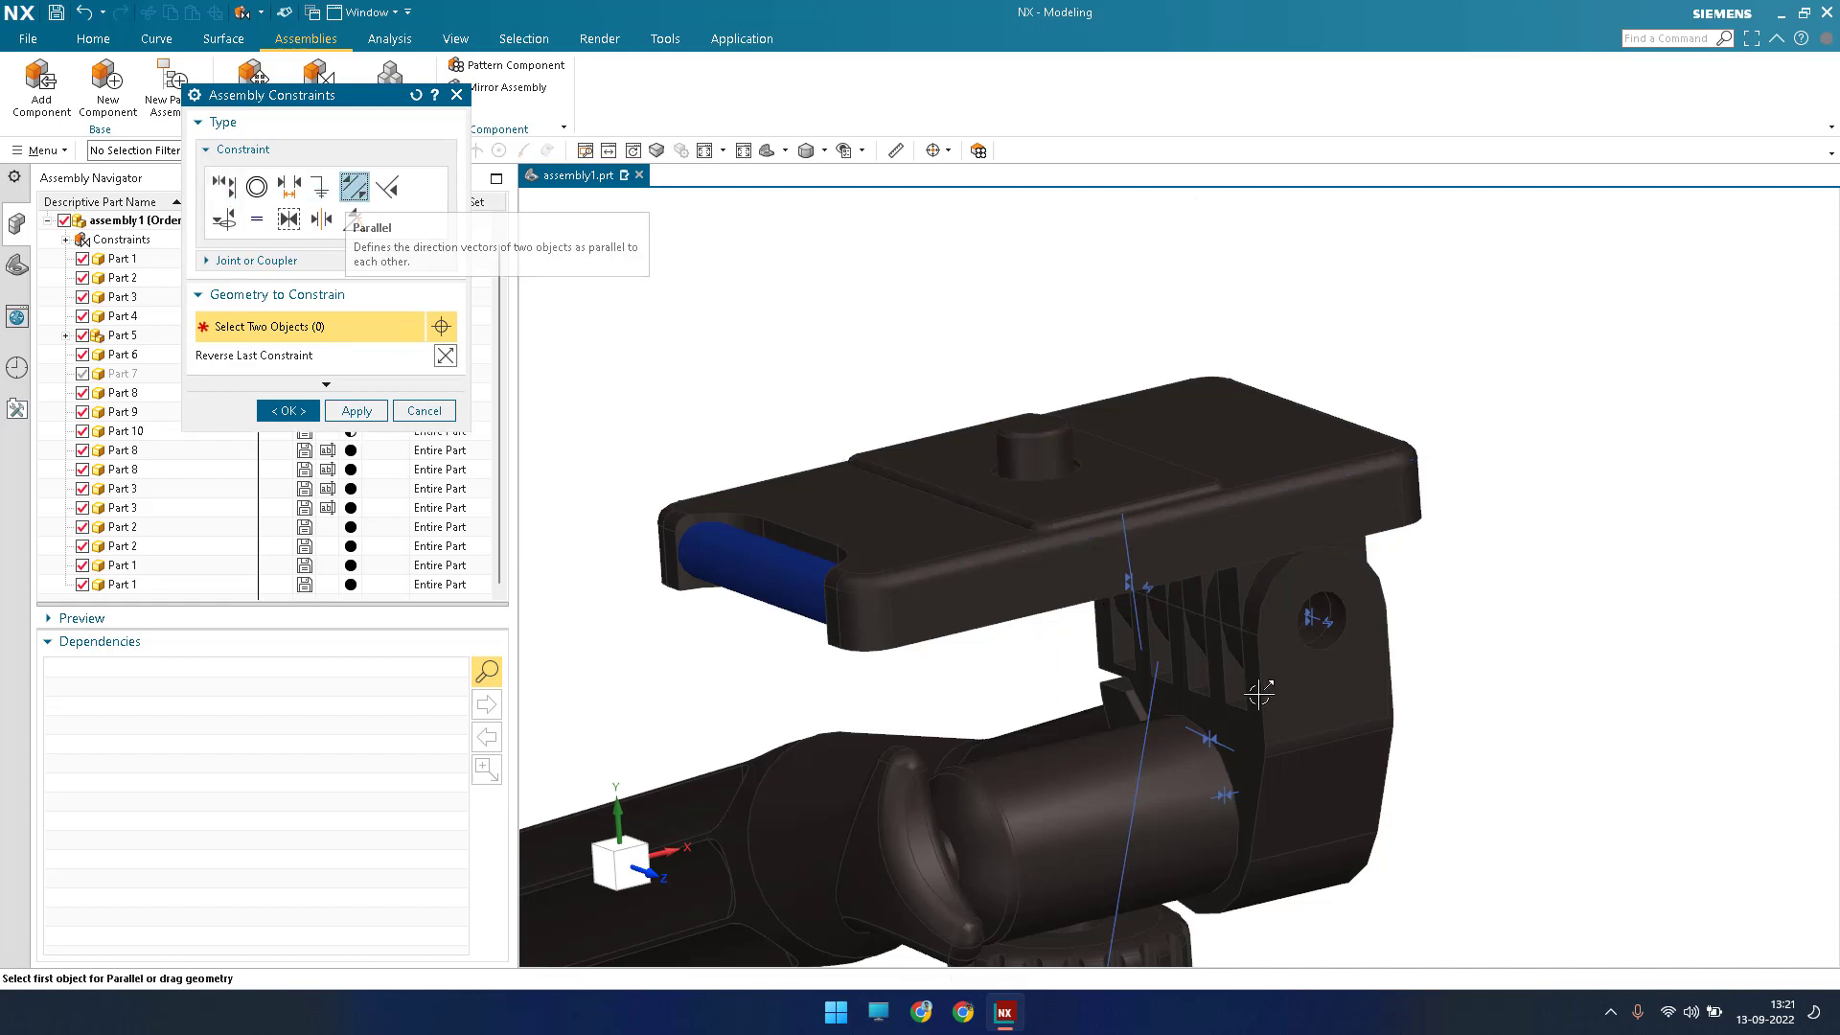
pyautogui.click(853, 532)
pyautogui.scroll(5, 1198, 652)
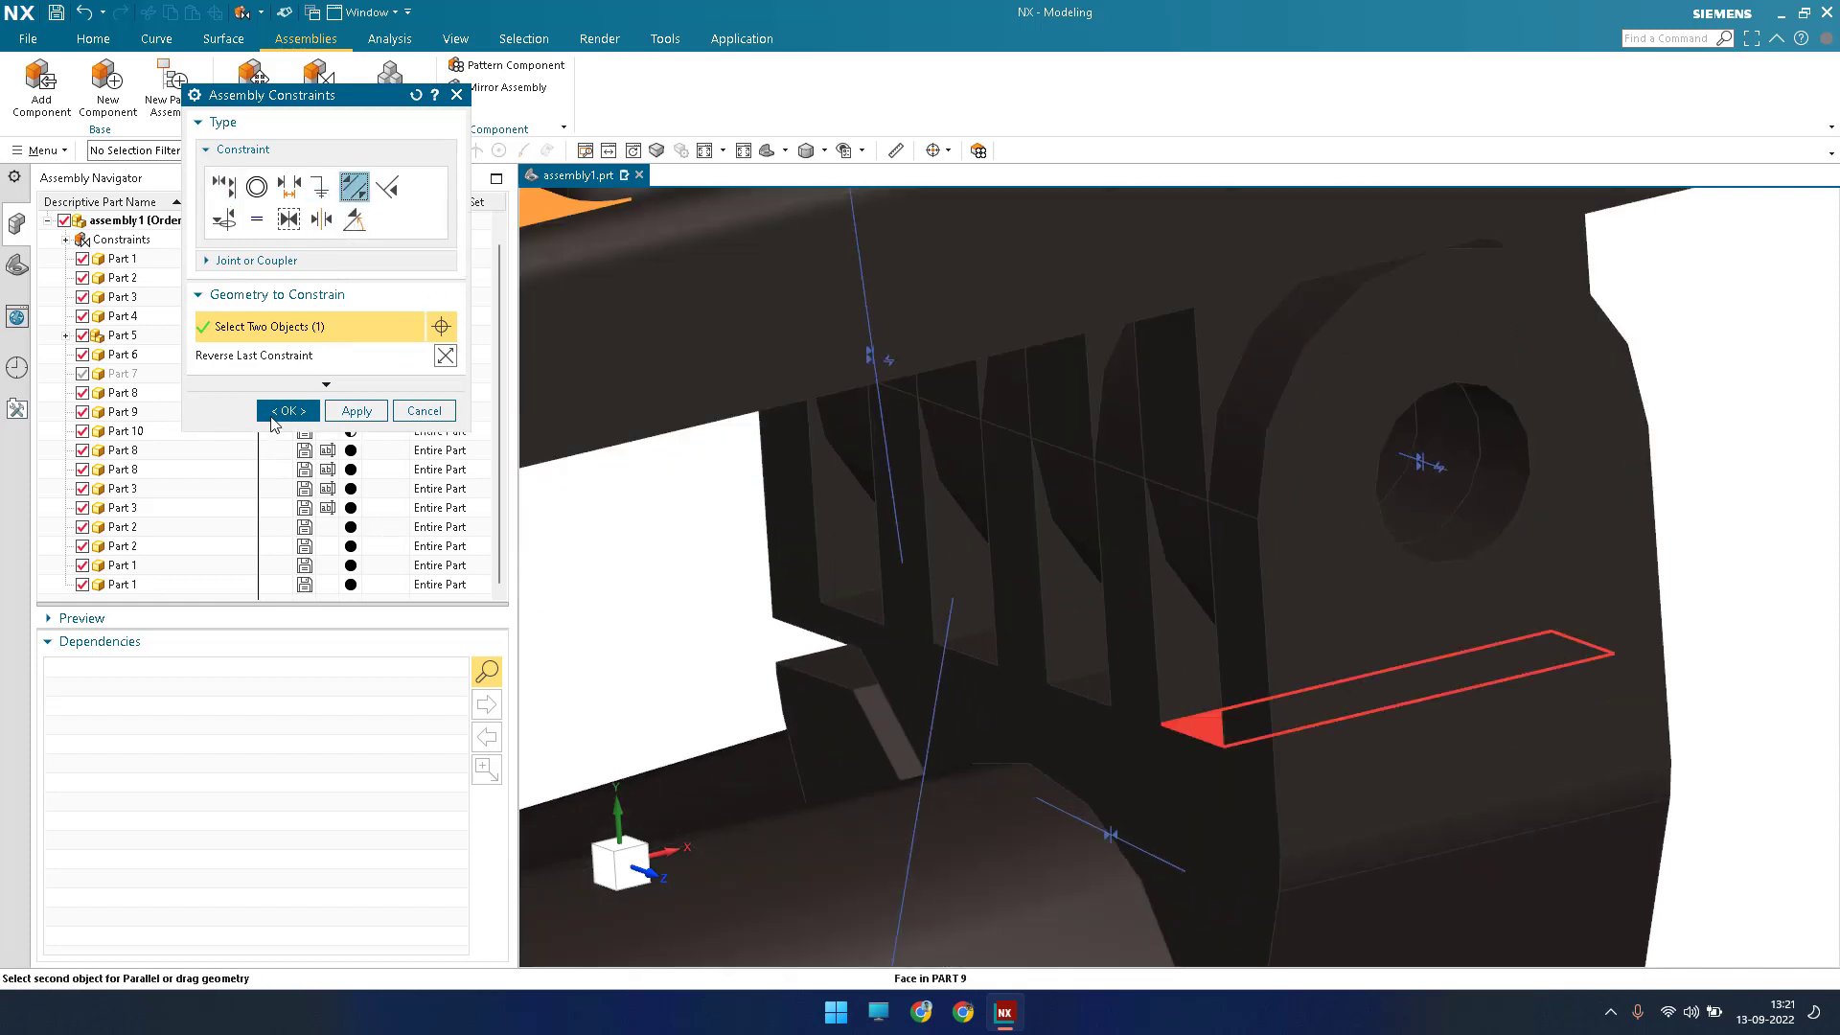
pyautogui.click(288, 411)
pyautogui.click(287, 411)
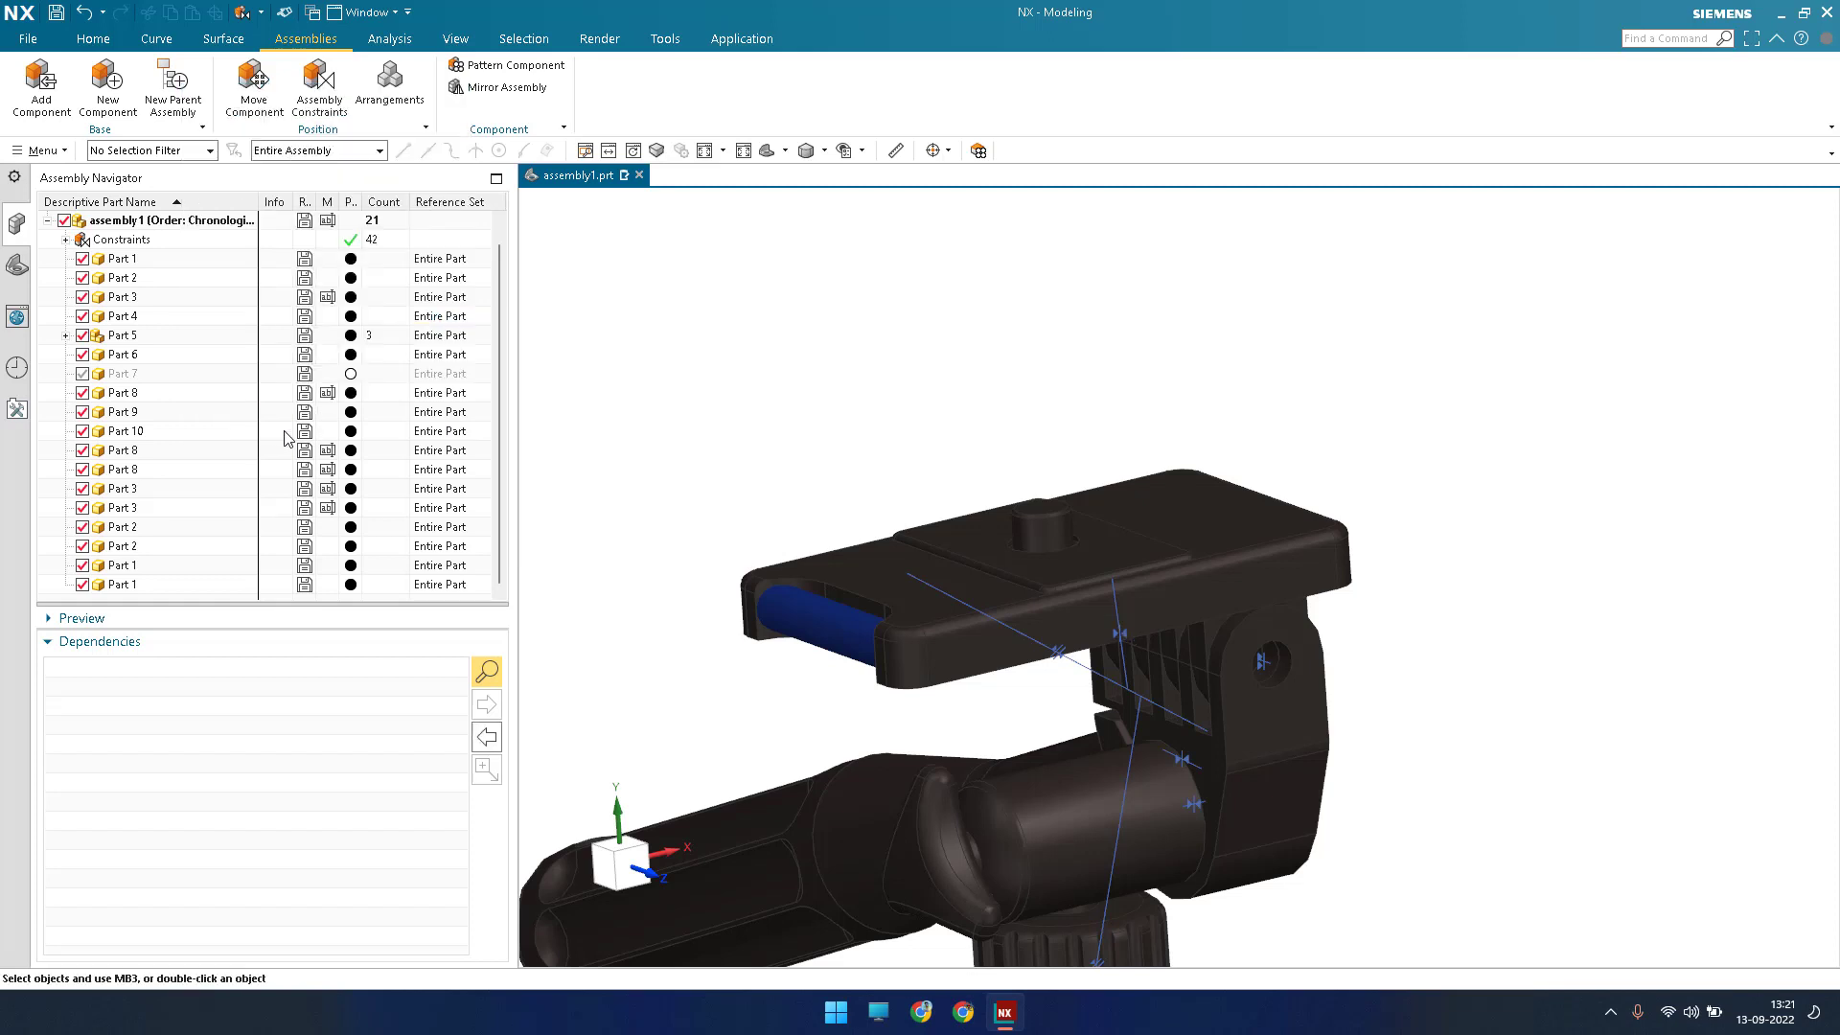
pyautogui.click(1019, 569)
pyautogui.scroll(-4, 989, 544)
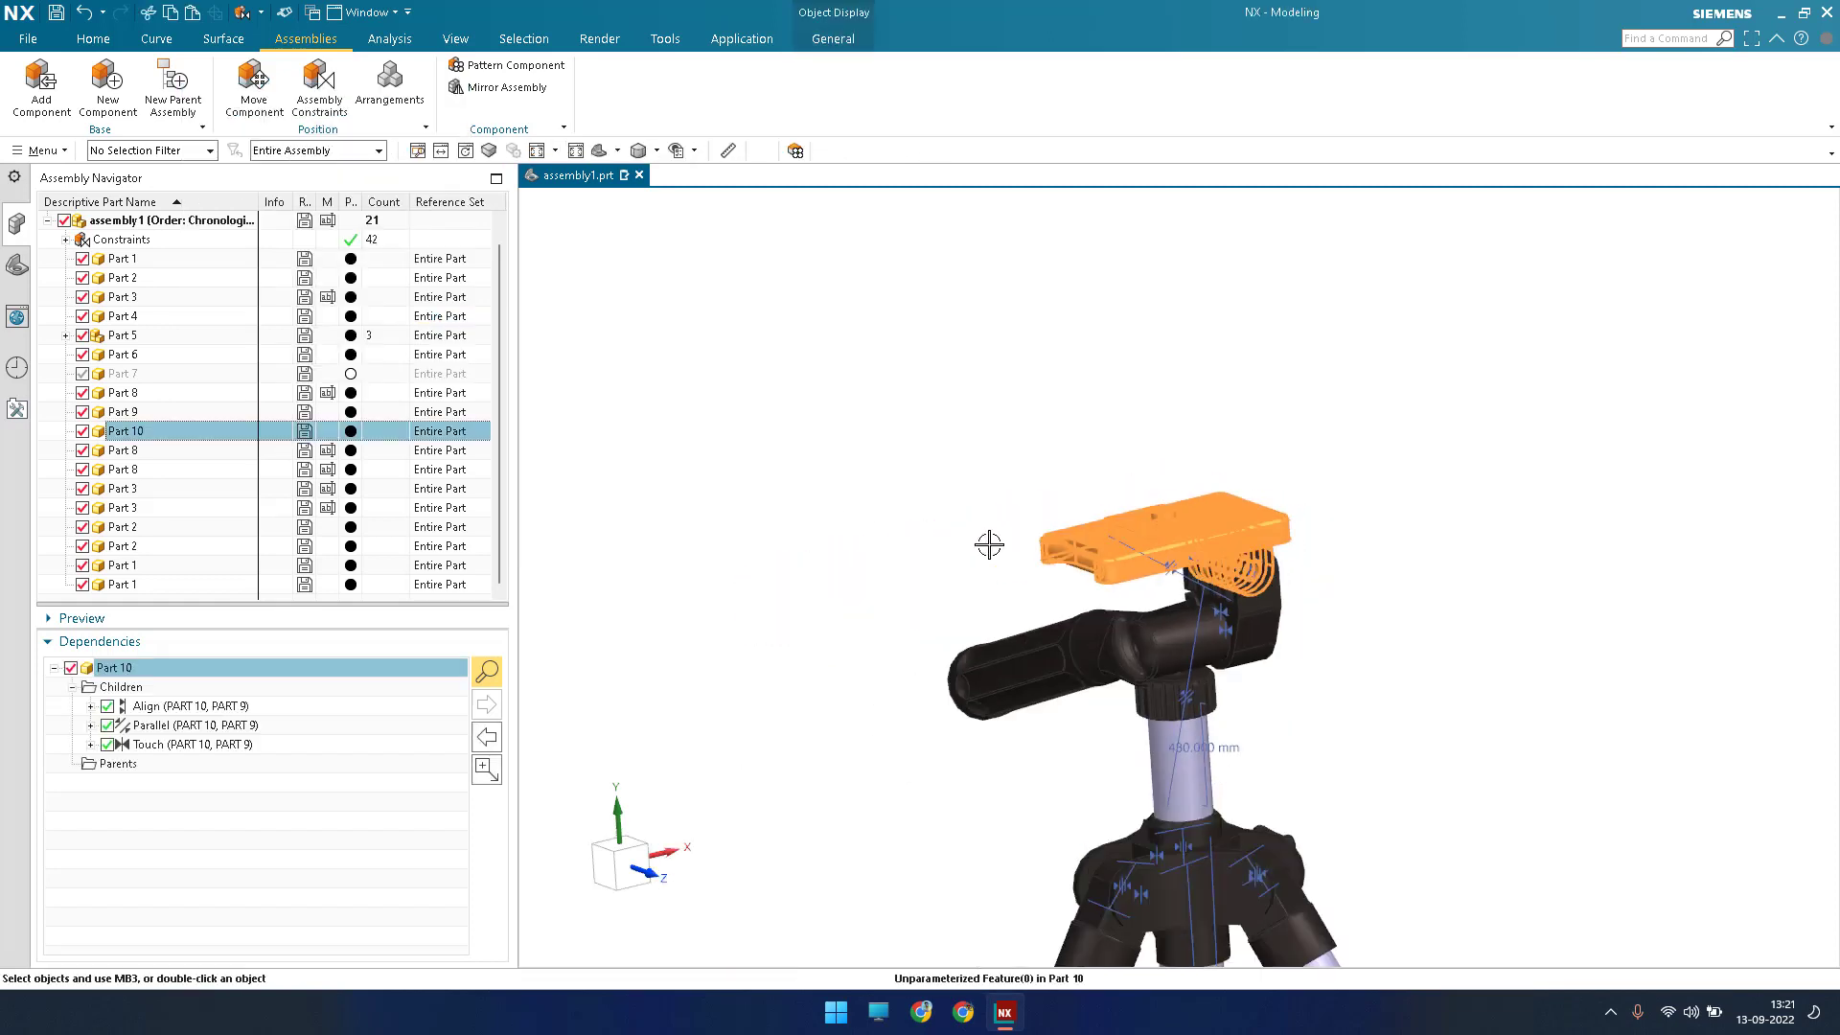
pyautogui.press('Escape')
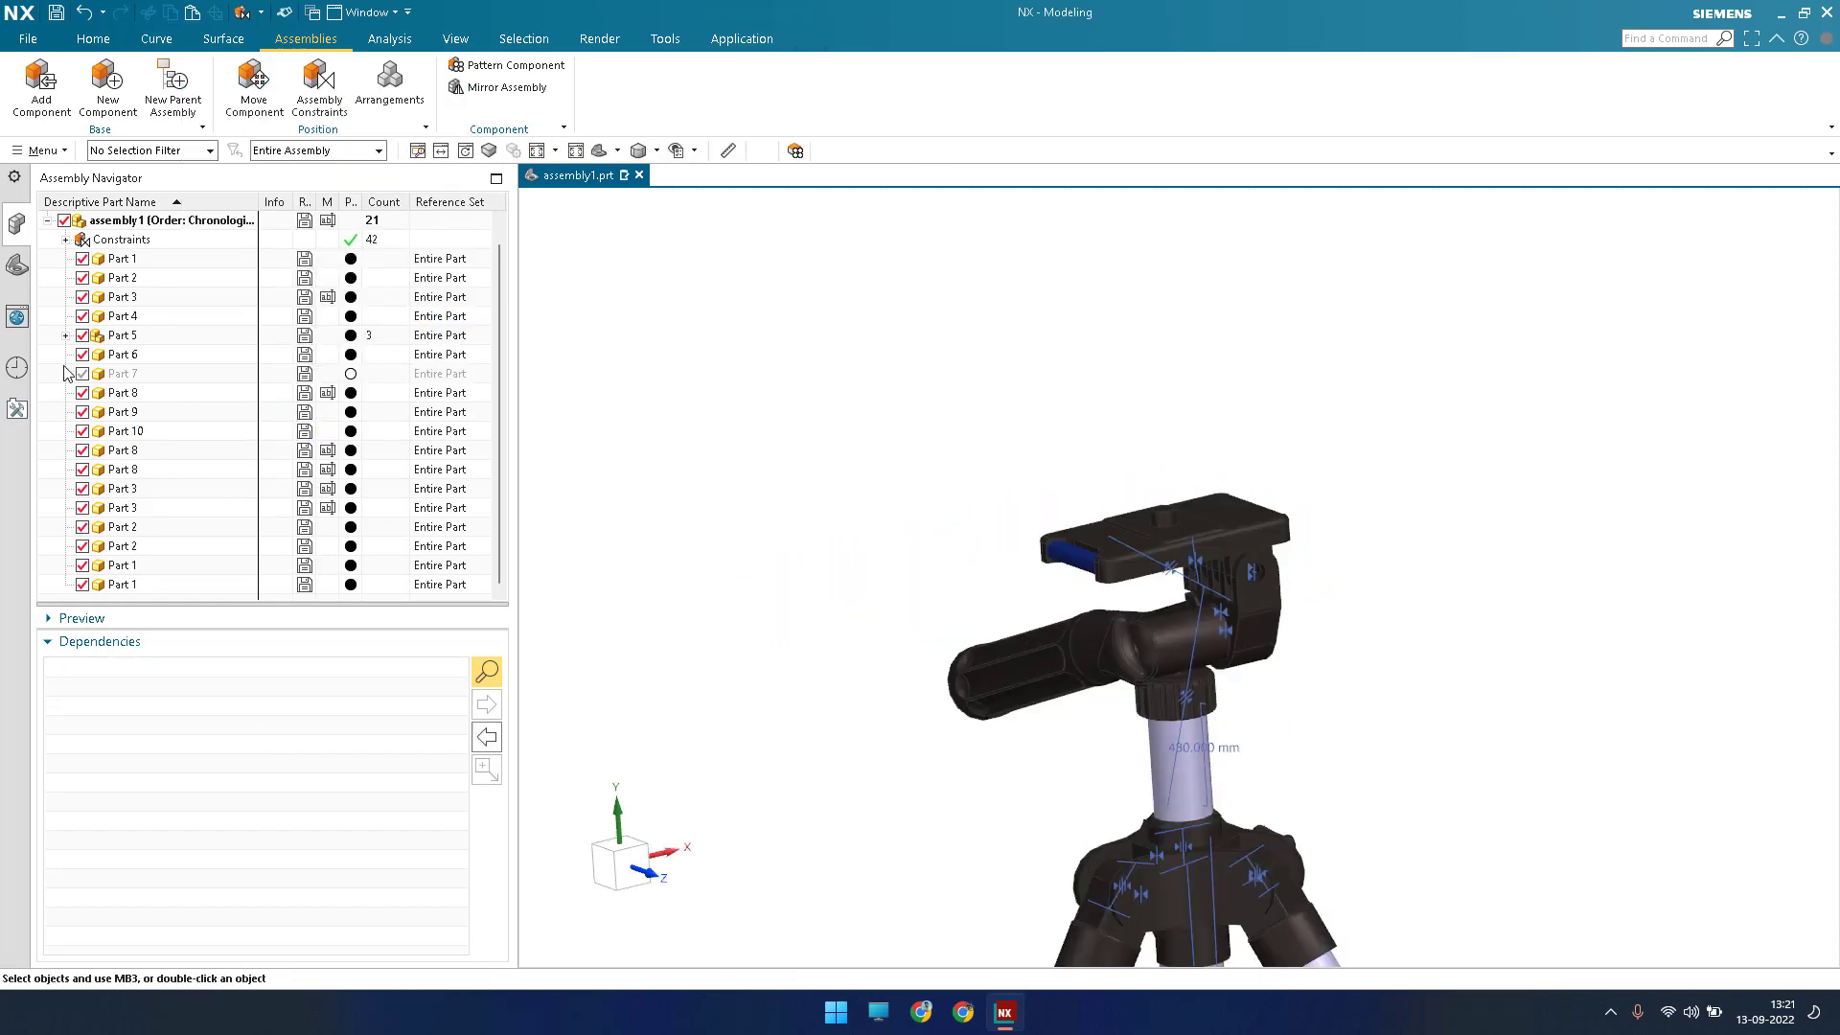
# Show the hidden Part 7 component again and locate it near the tripod's foot.
pyautogui.click(1053, 566)
pyautogui.scroll(-3, 1246, 810)
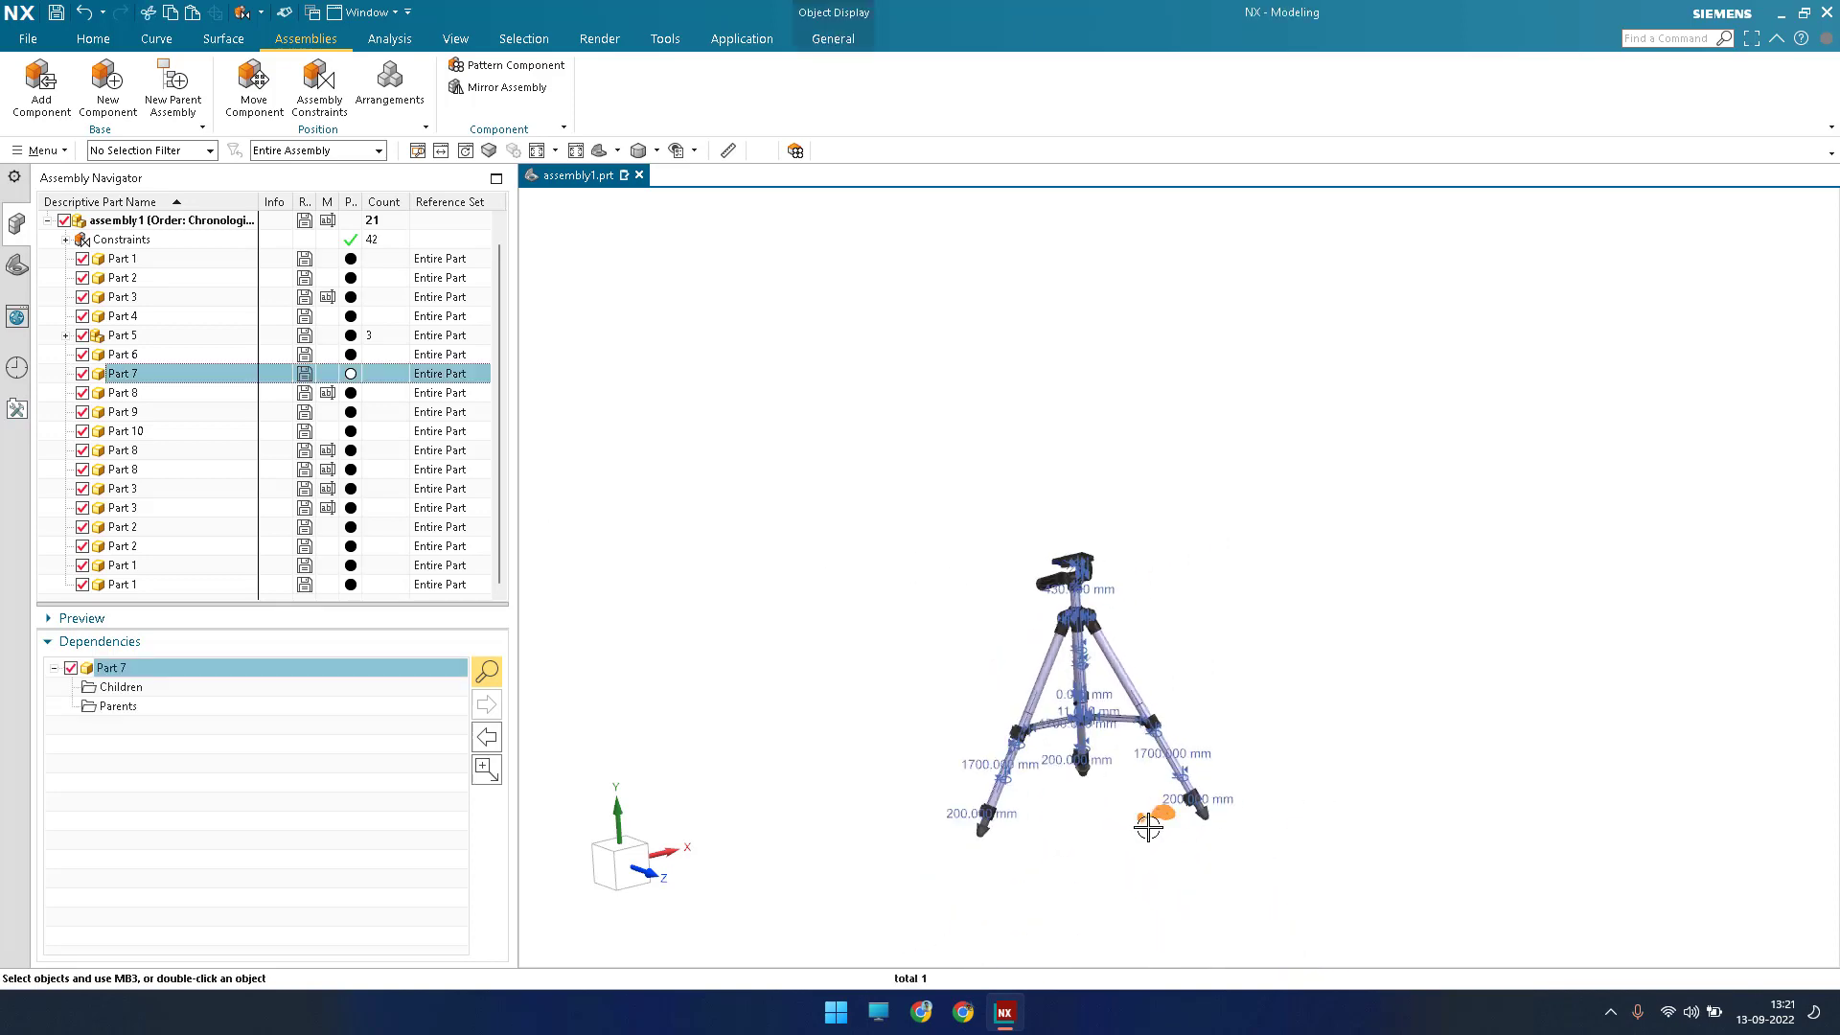
pyautogui.scroll(6, 1089, 492)
pyautogui.scroll(-3, 1049, 672)
pyautogui.scroll(8, 978, 567)
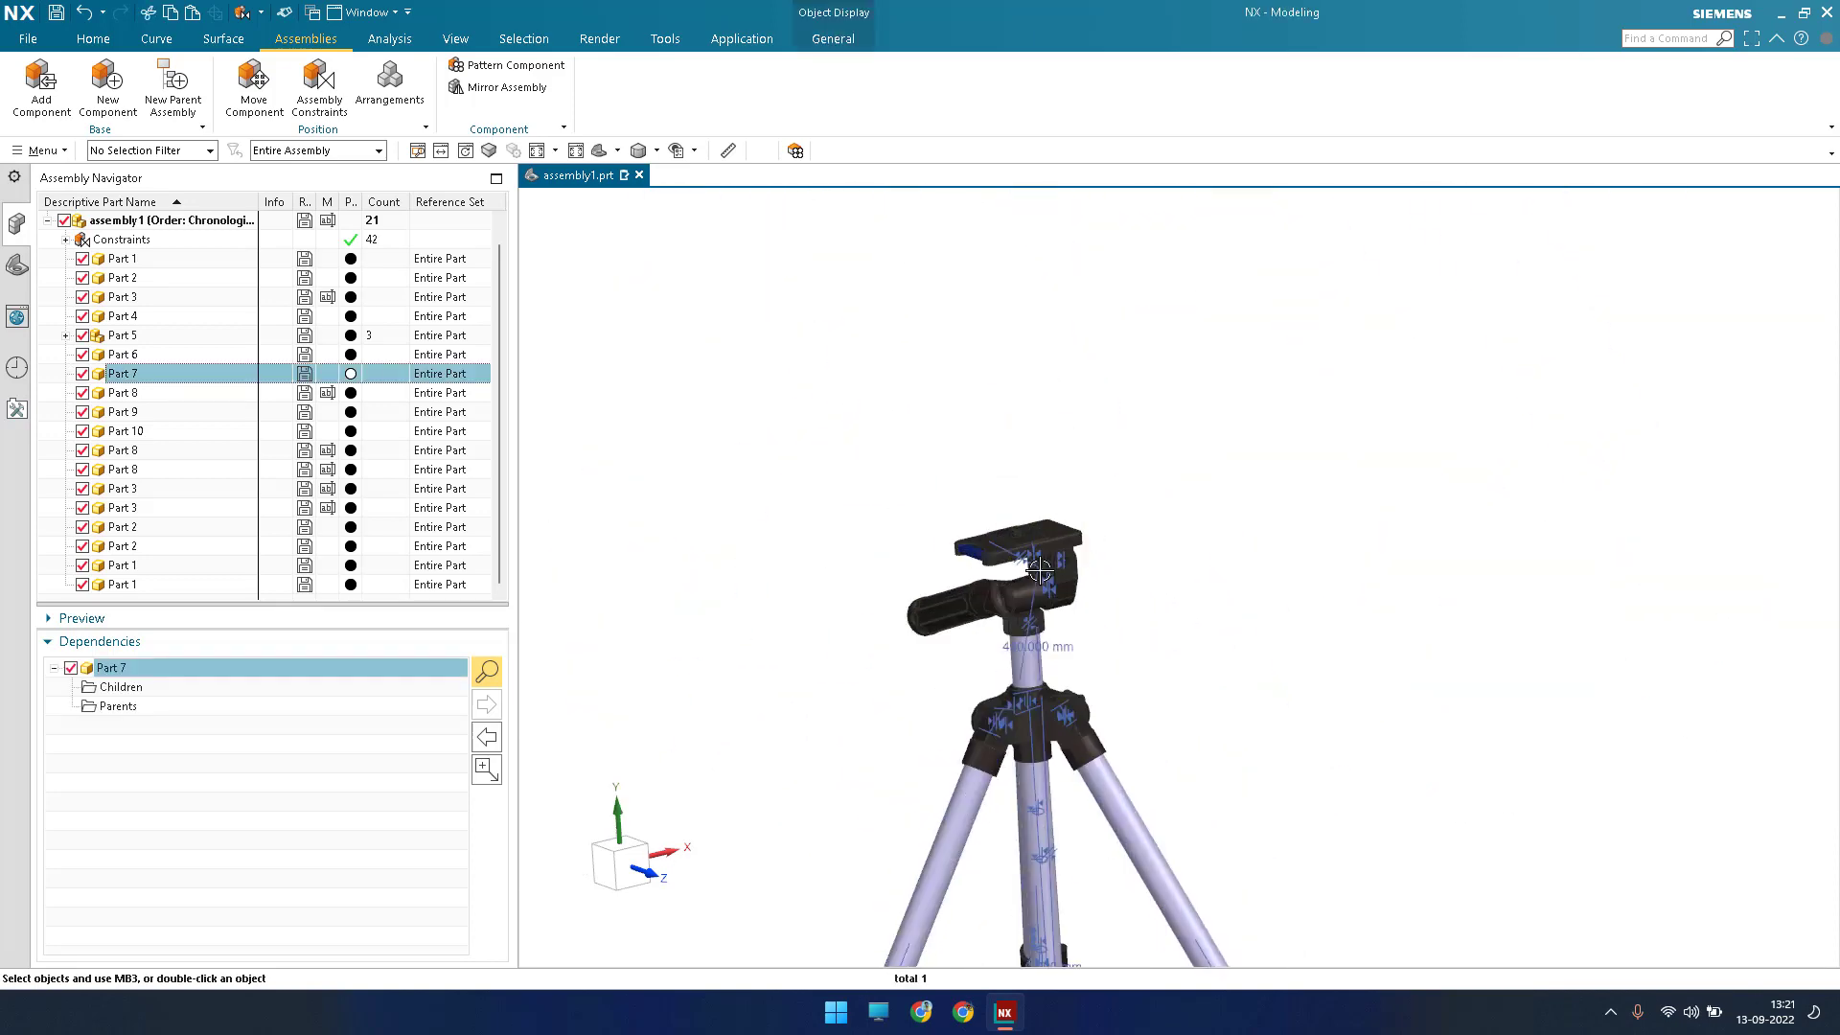
pyautogui.scroll(-10, 215, 370)
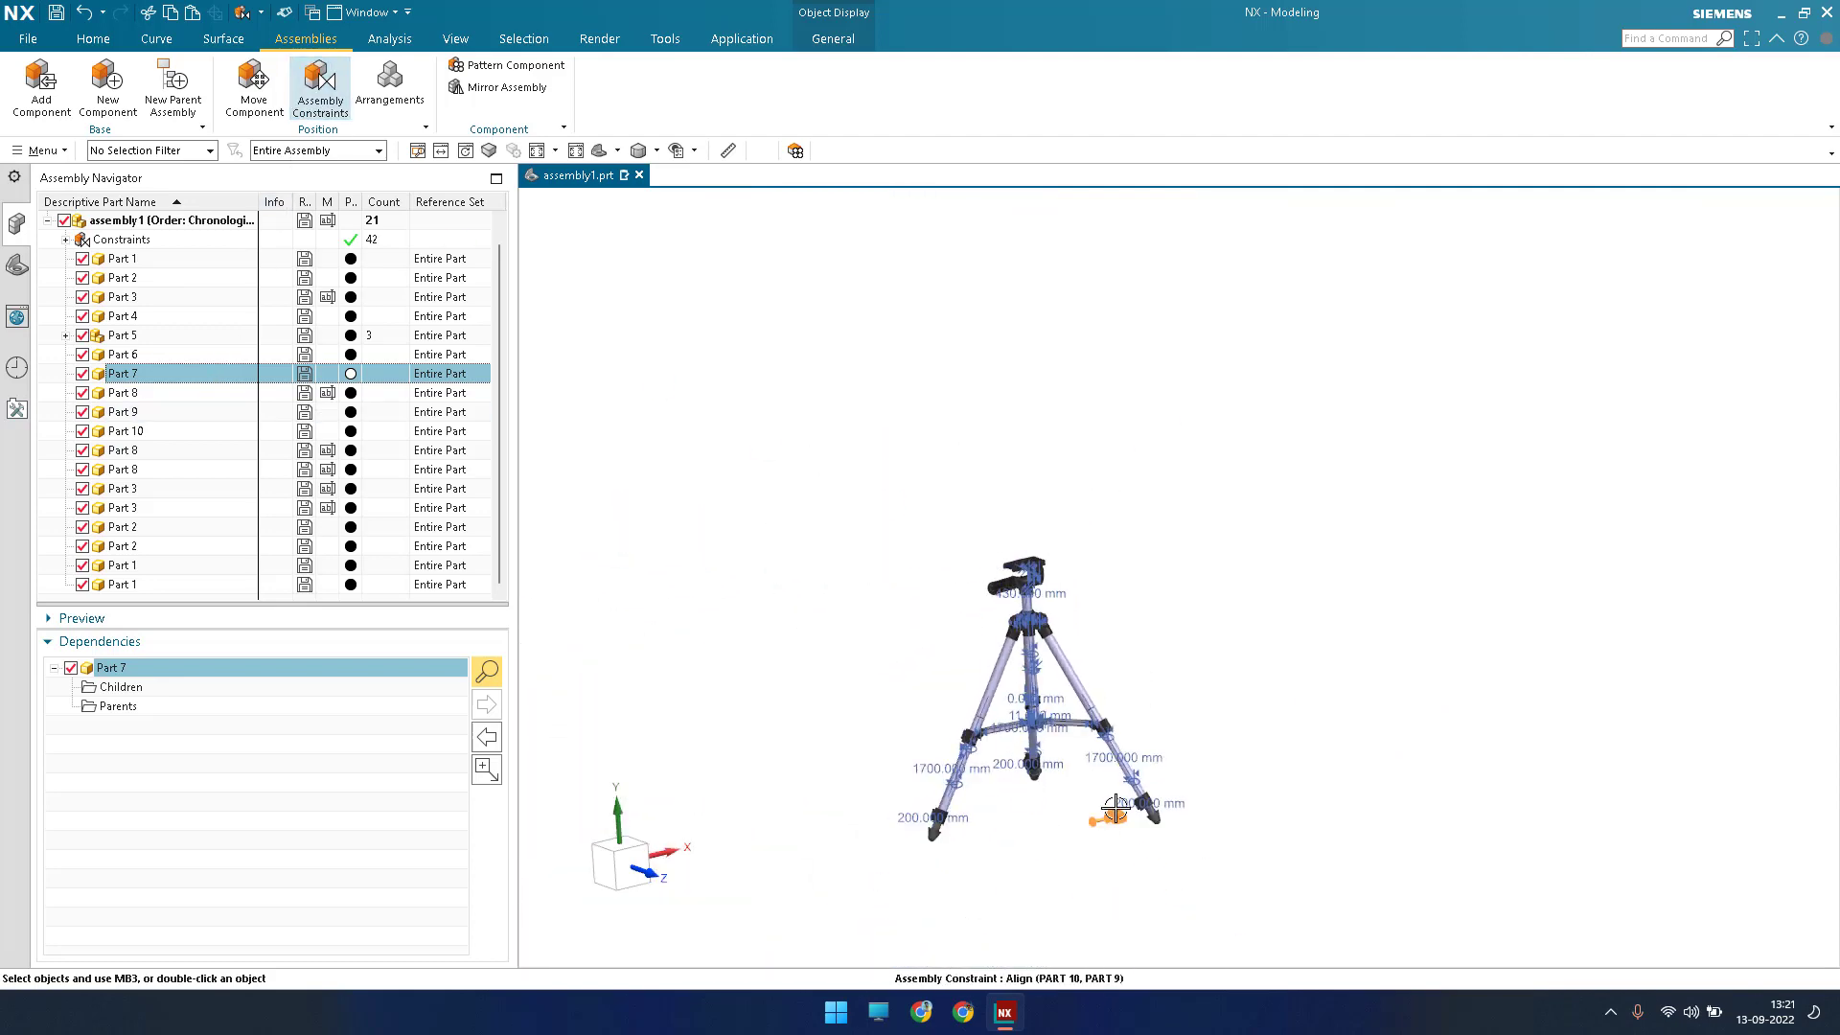
pyautogui.scroll(6, 962, 787)
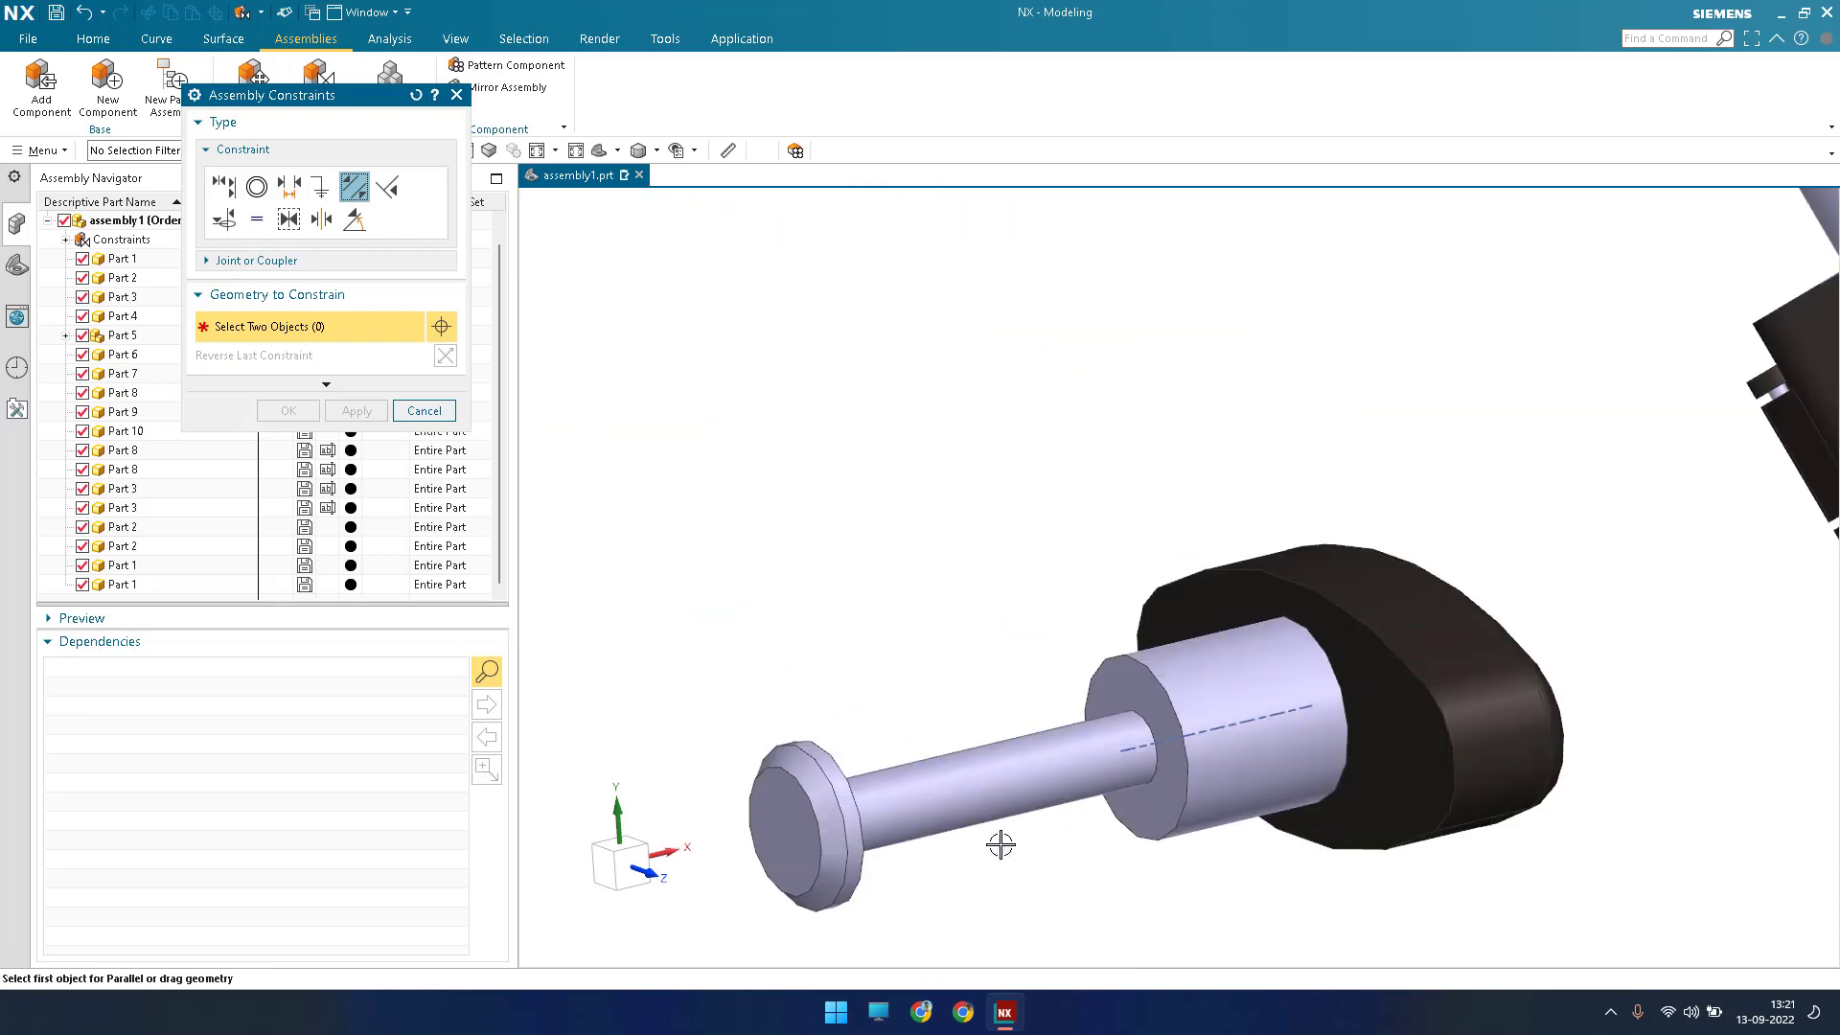
pyautogui.click(1139, 745)
pyautogui.scroll(-6, 564, 508)
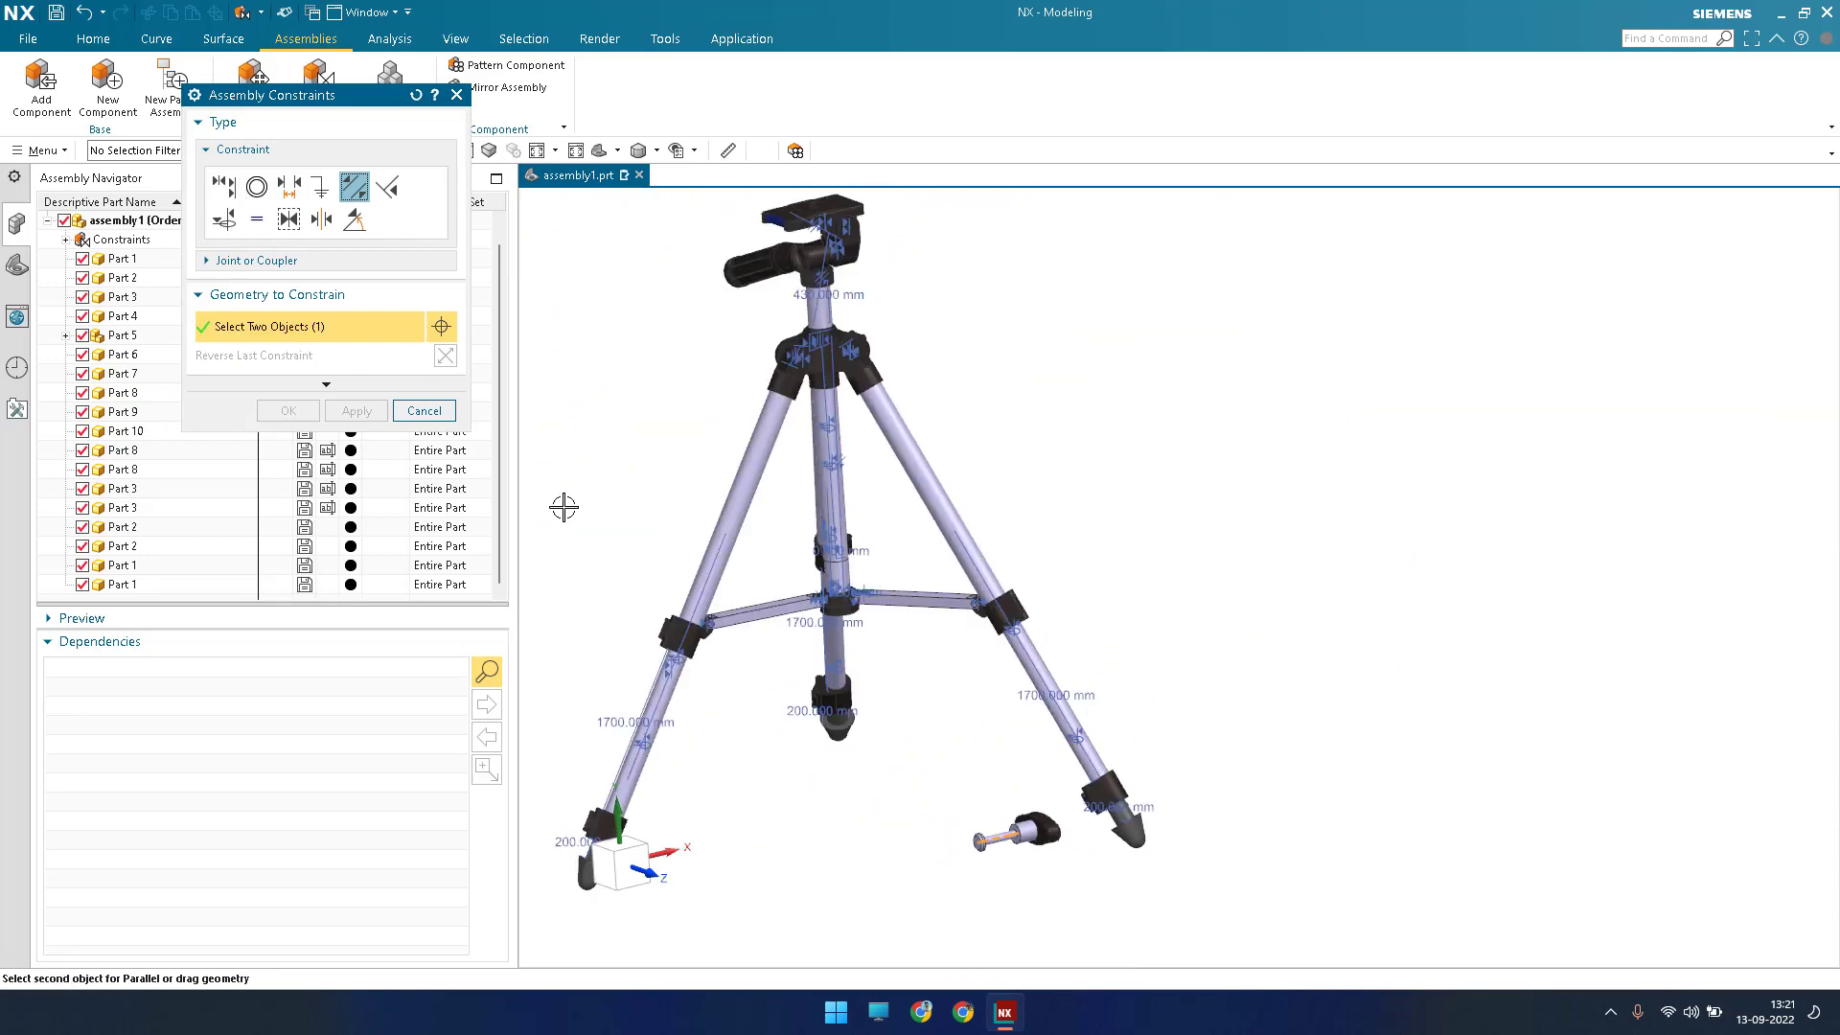
# Align the centerline of Part 7's shaft with the hole centerline of Part 10 using Touch Align with Prefer Touch.
pyautogui.click(223, 187)
pyautogui.scroll(5, 1036, 832)
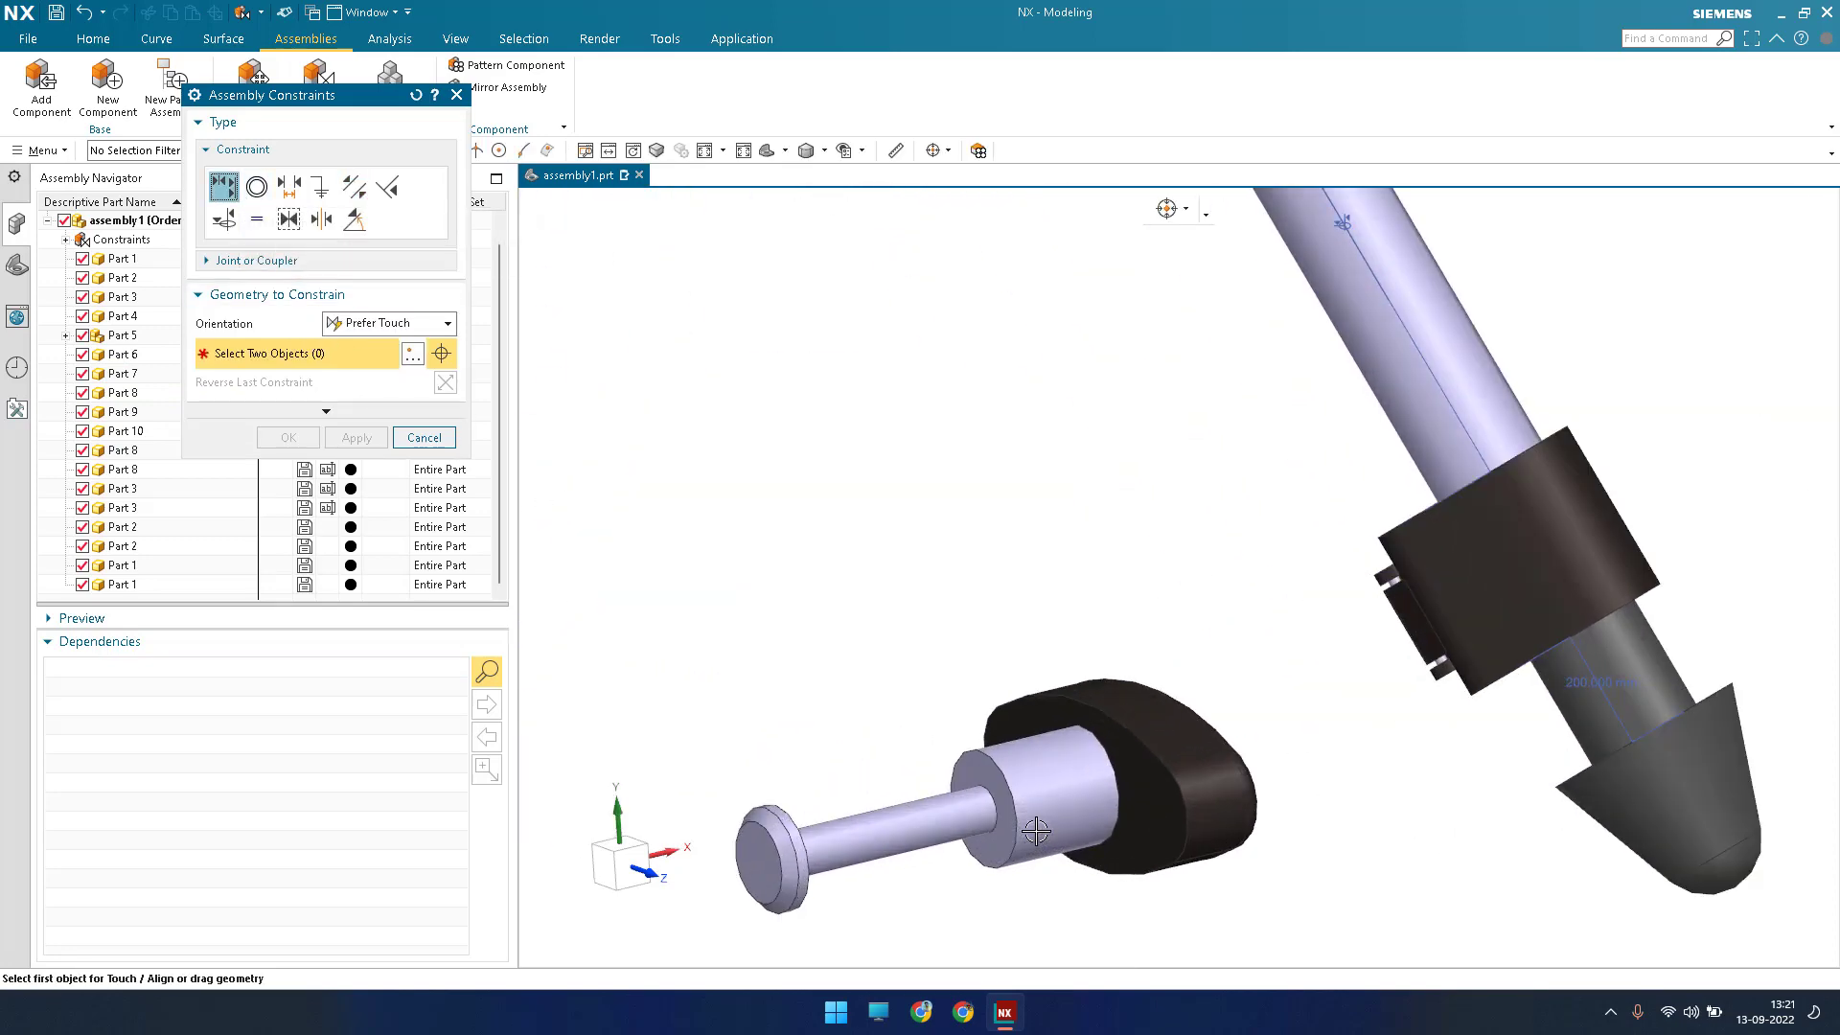
pyautogui.click(882, 834)
pyautogui.scroll(-8, 932, 256)
pyautogui.scroll(8, 956, 229)
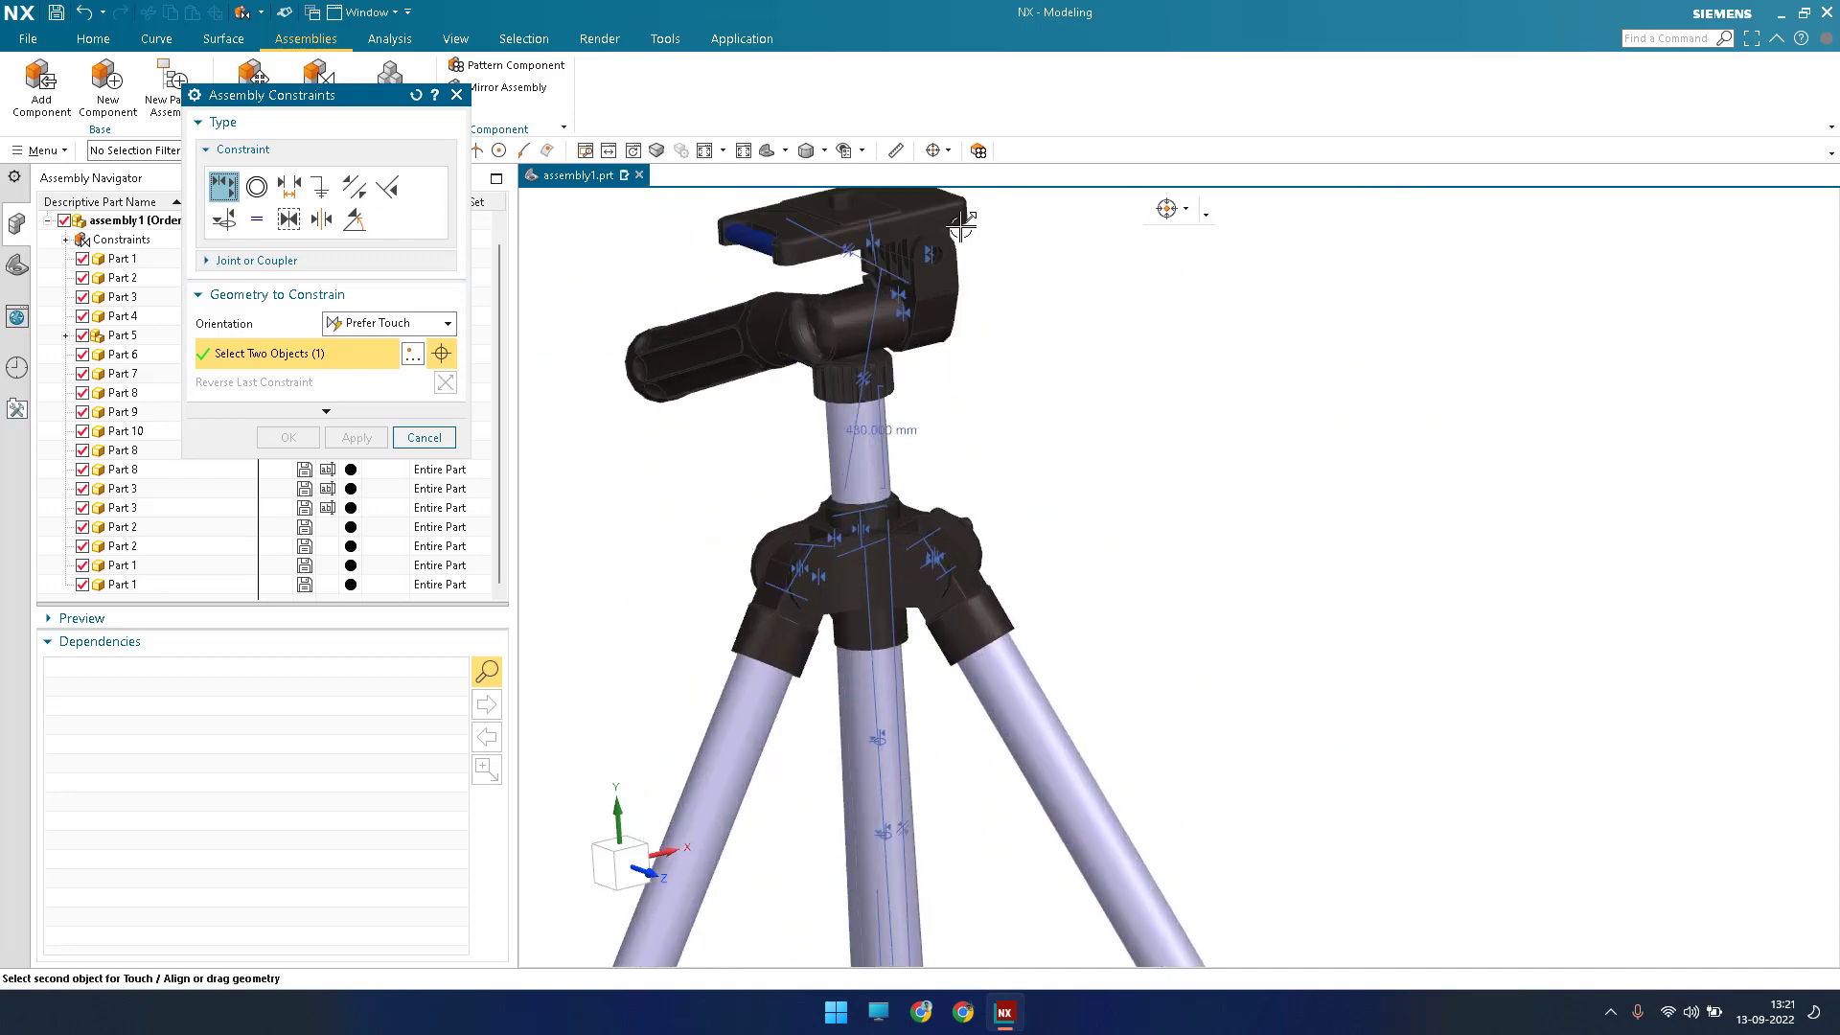
pyautogui.scroll(4, 951, 231)
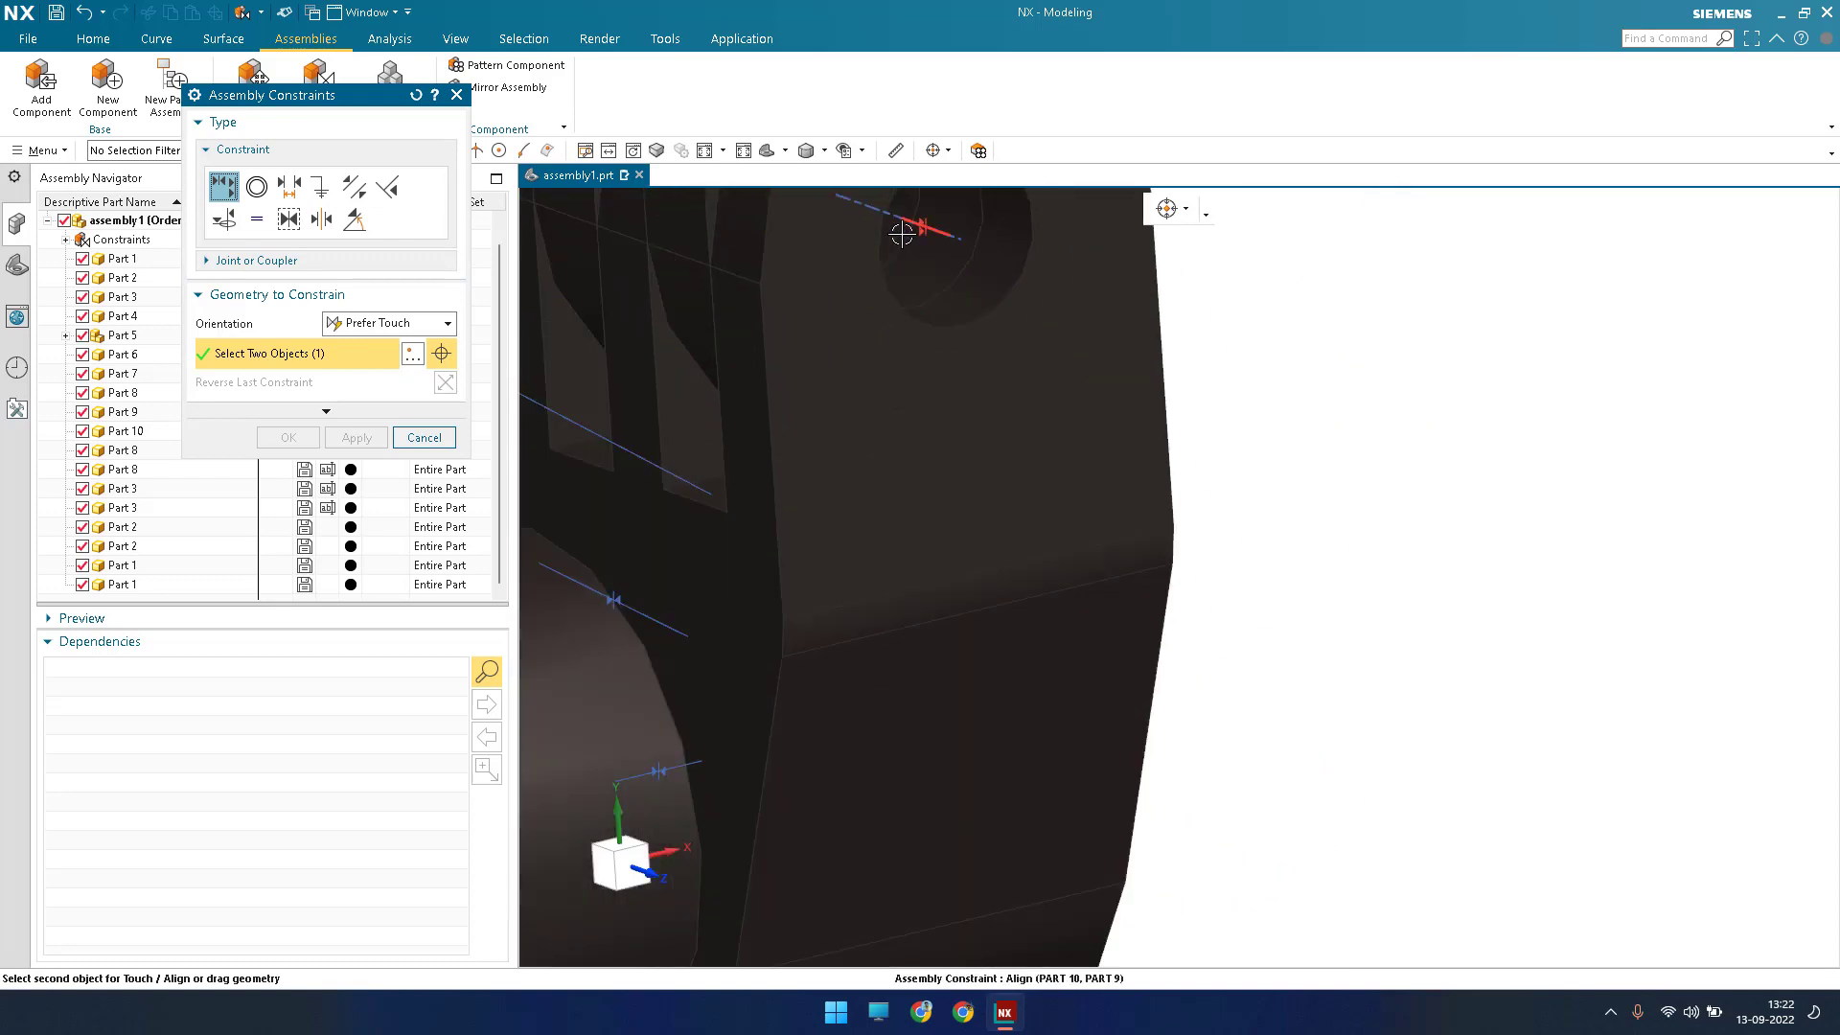
pyautogui.click(1024, 465)
pyautogui.scroll(-6, 1109, 456)
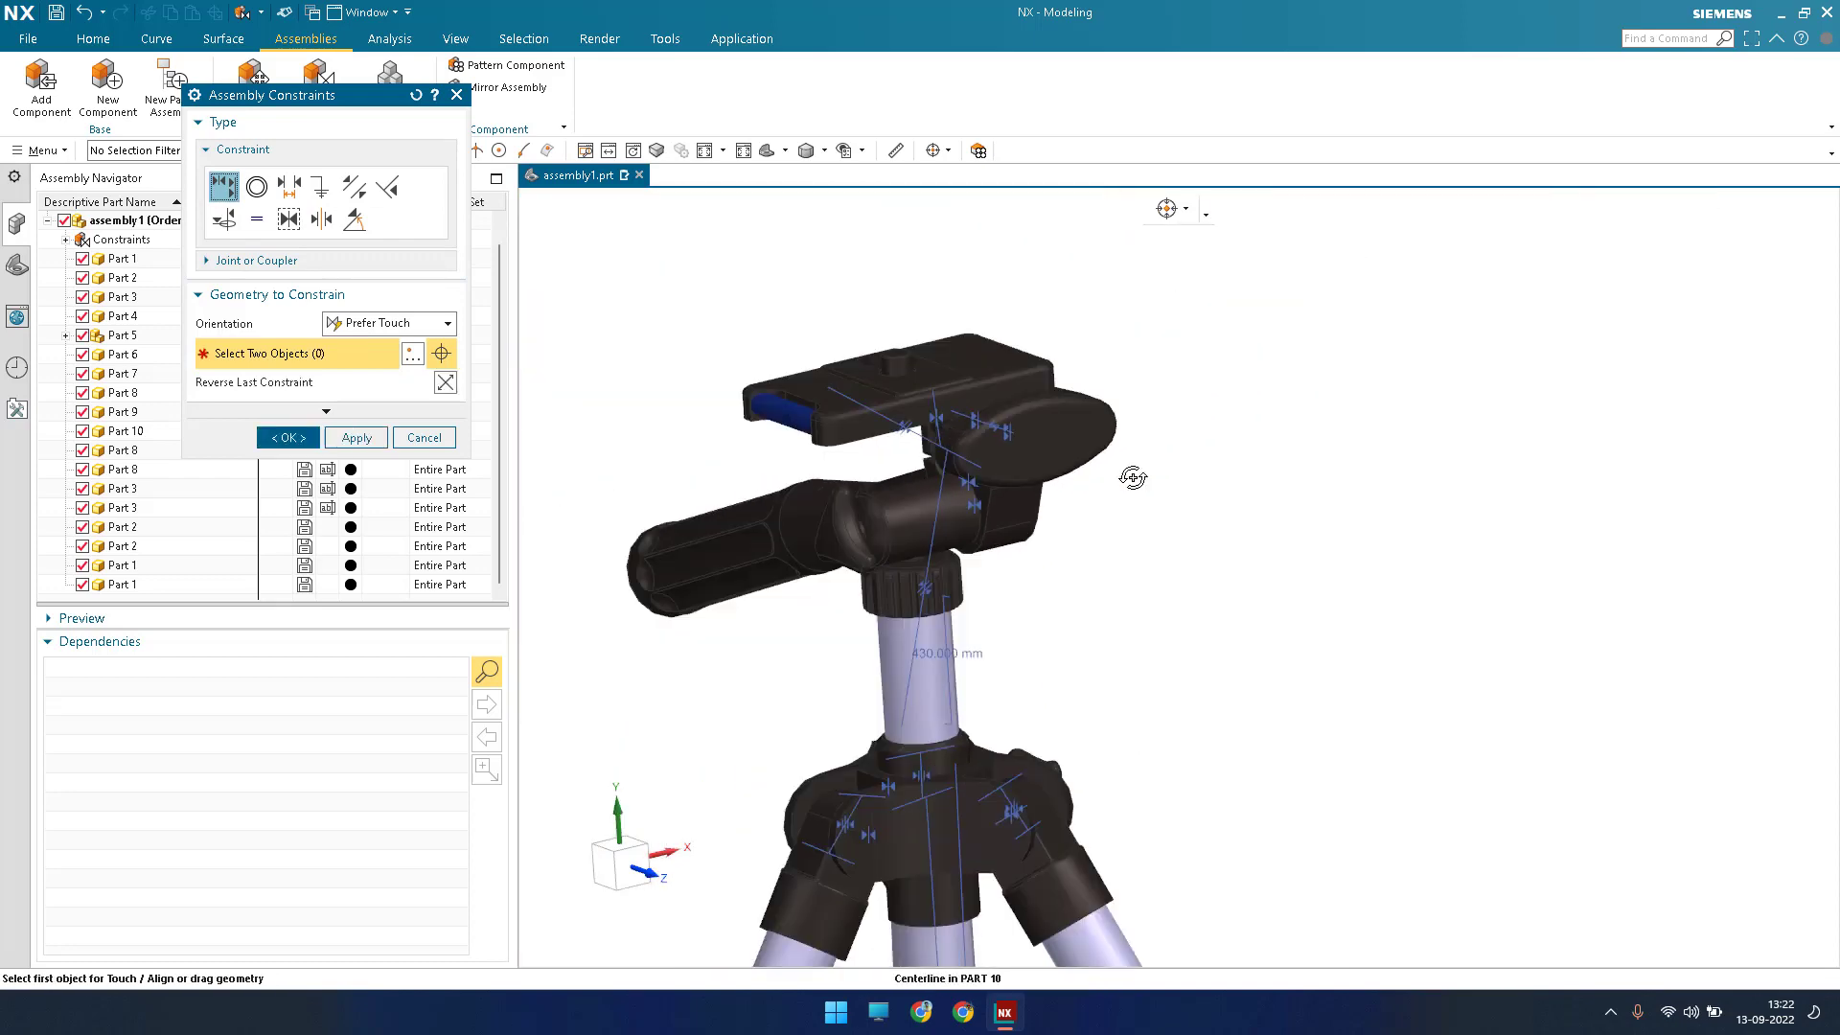
# Add a Touch constraint between the inner face of Part 7's end cap and Part 9's outer side face, and finish constraining.
pyautogui.moveTo(1134, 477); pyautogui.dragTo(1040, 453, button='middle')
pyautogui.scroll(5, 1039, 453)
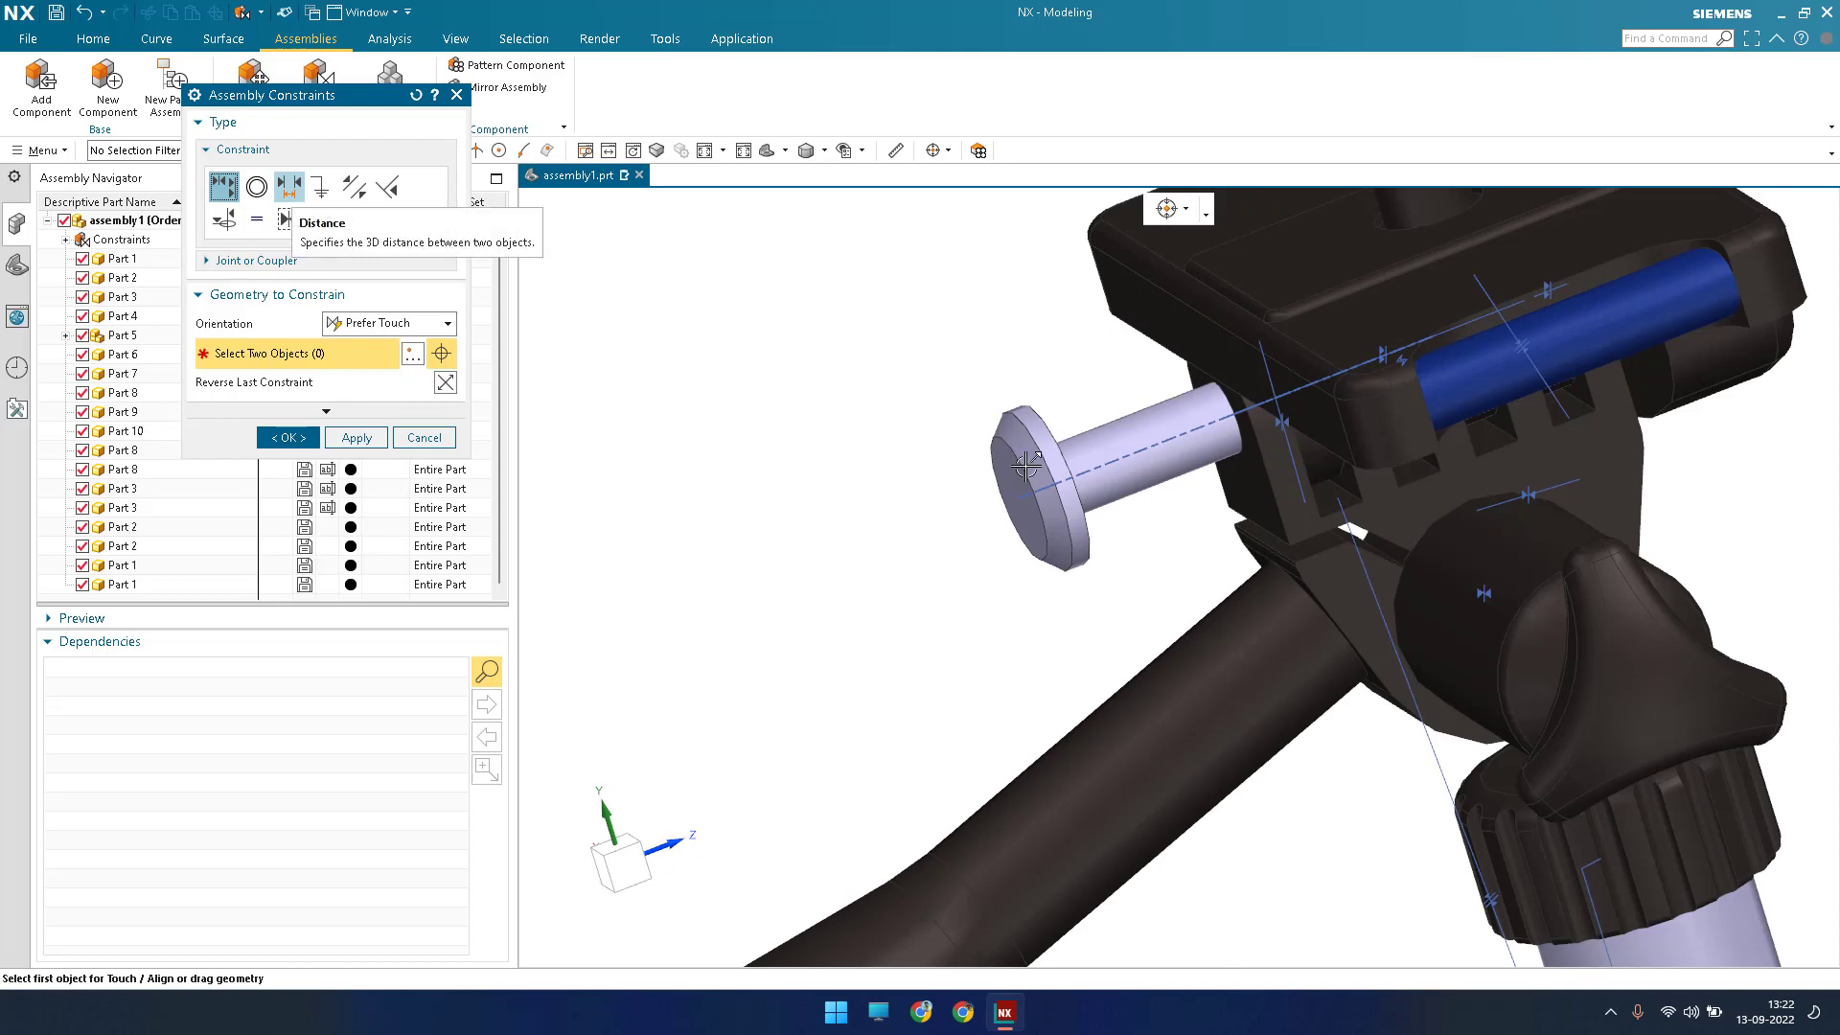
pyautogui.scroll(2, 1054, 450)
pyautogui.moveTo(704, 458); pyautogui.dragTo(671, 465, button='middle')
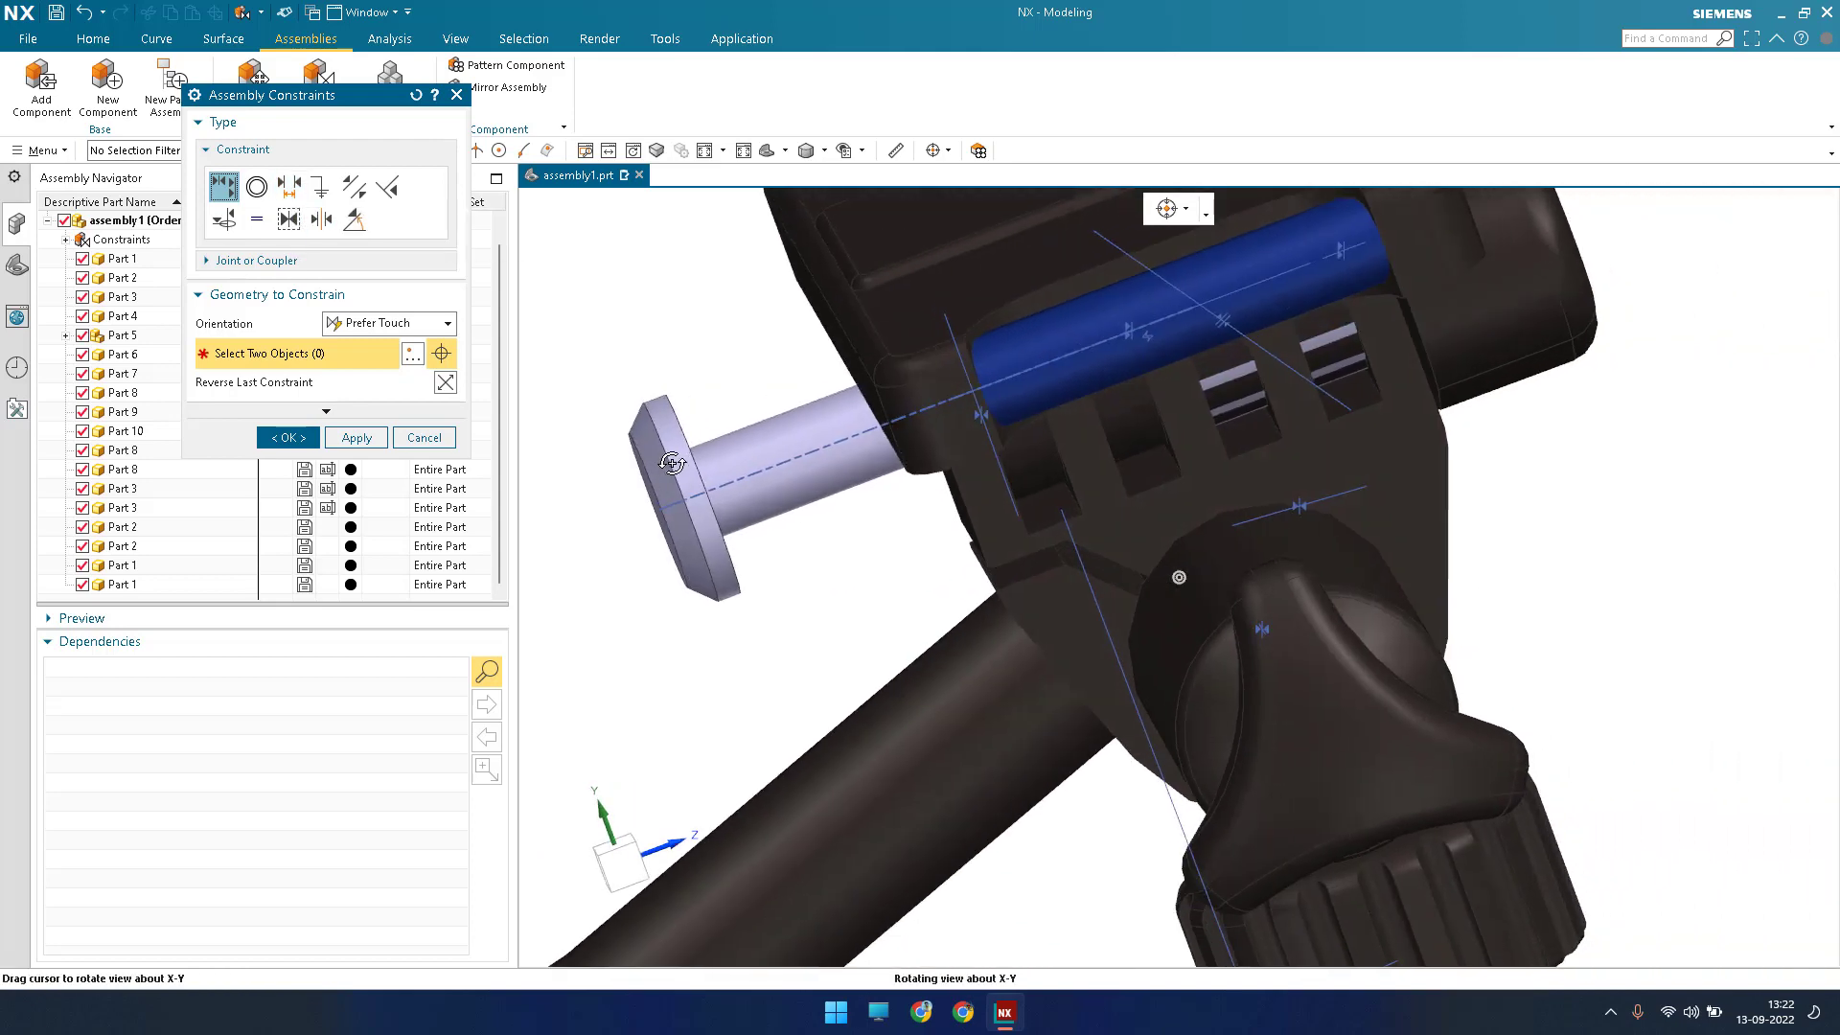
pyautogui.moveTo(961, 666); pyautogui.dragTo(942, 706, button='middle')
pyautogui.scroll(-2, 942, 706)
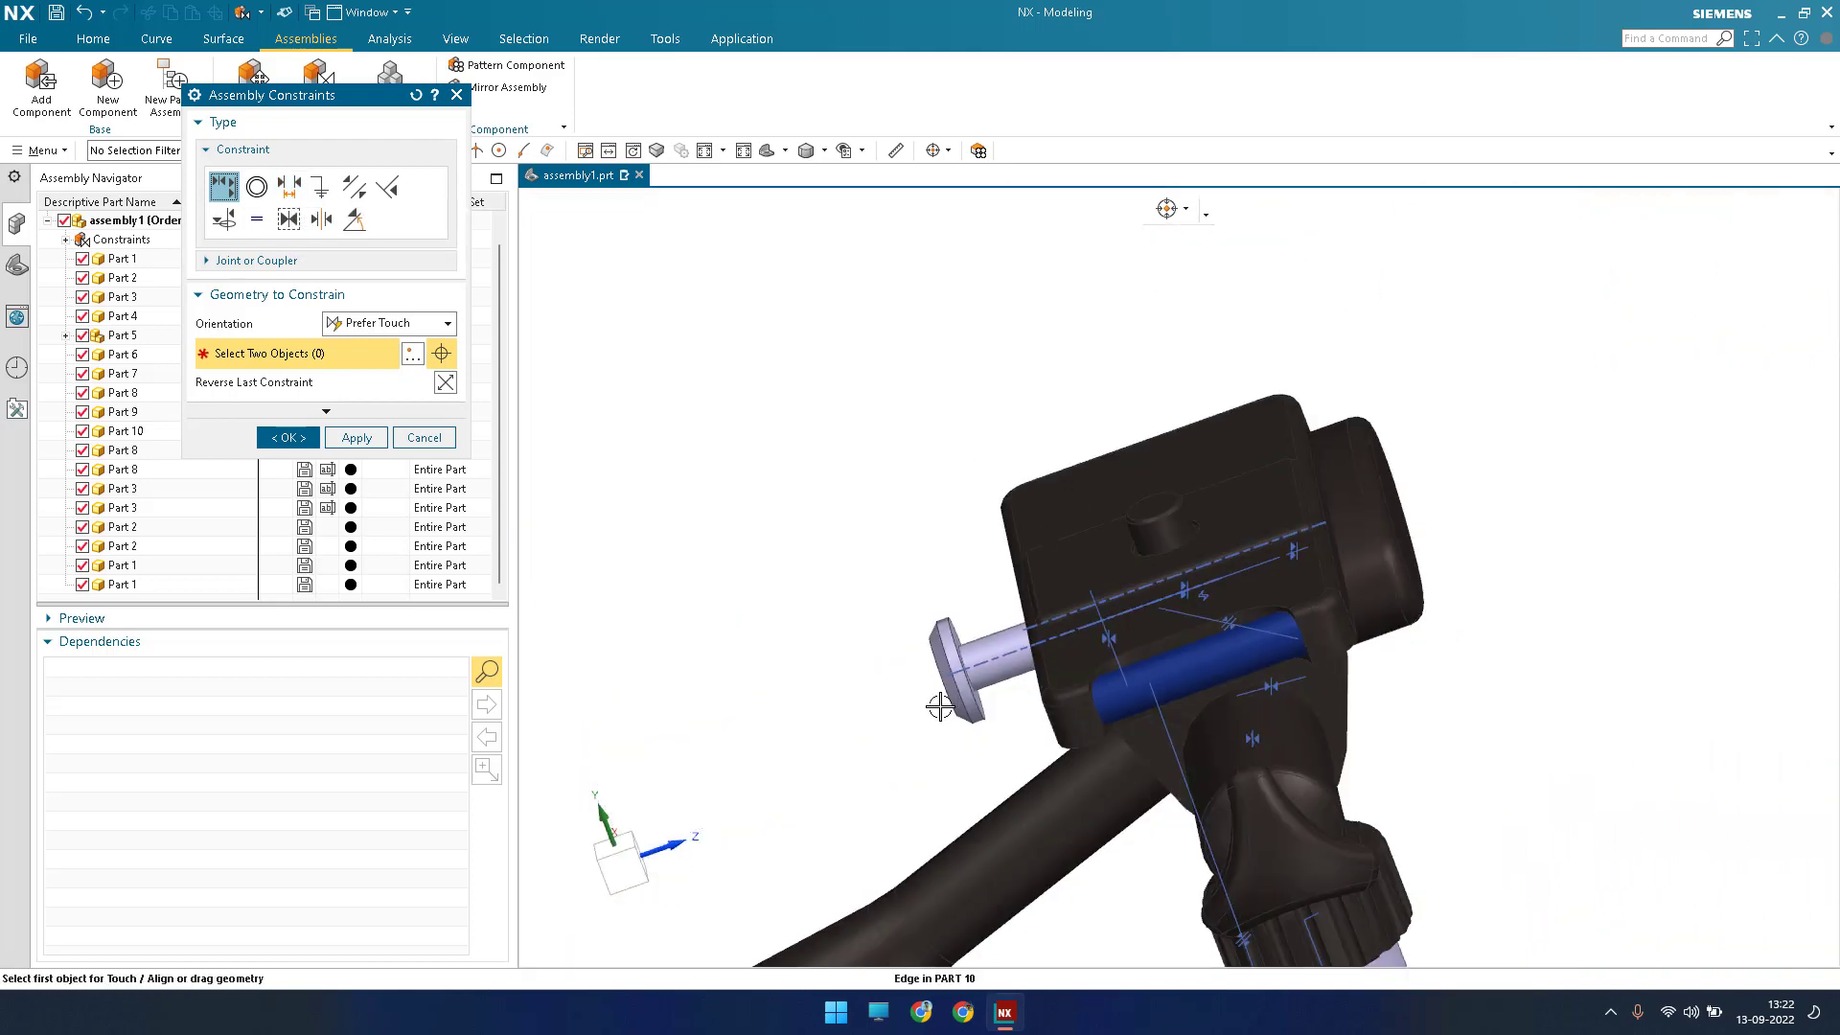
pyautogui.scroll(4, 940, 702)
pyautogui.click(959, 700)
pyautogui.scroll(-2, 1009, 694)
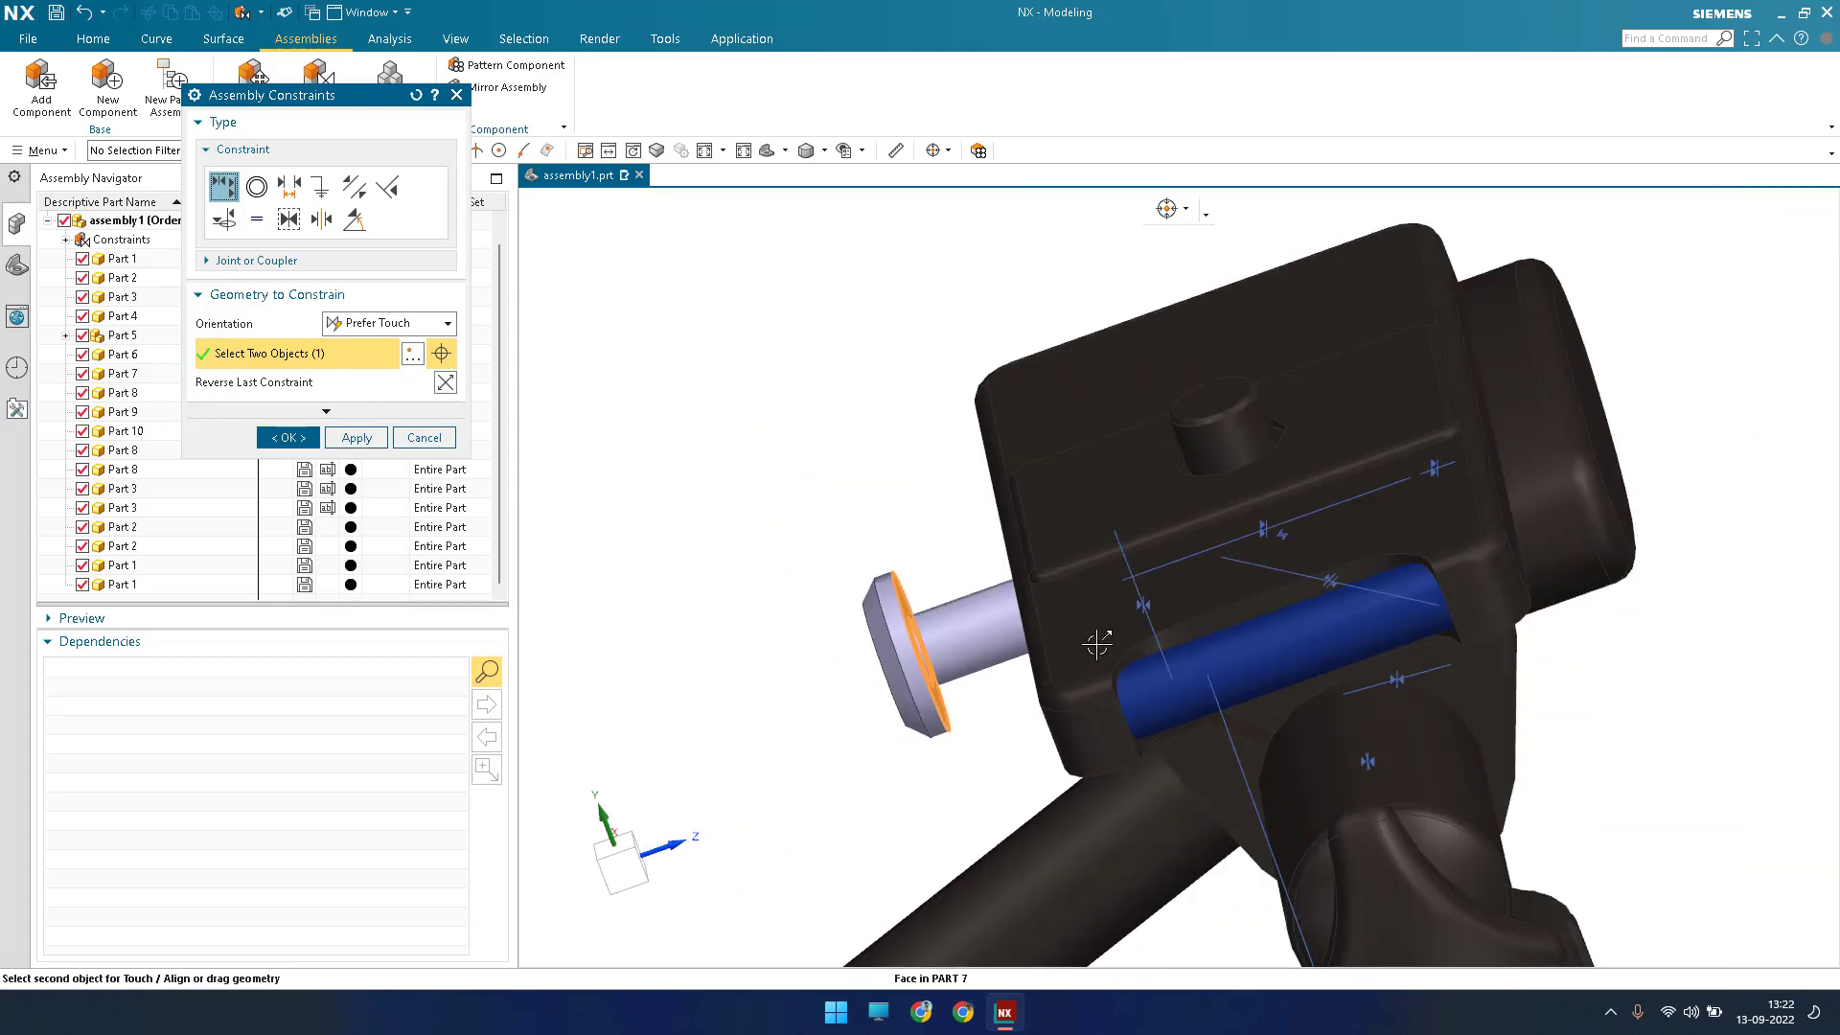
pyautogui.moveTo(1094, 643); pyautogui.dragTo(1072, 681, button='middle')
pyautogui.scroll(3, 1072, 682)
pyautogui.click(1072, 681)
pyautogui.click(1090, 690)
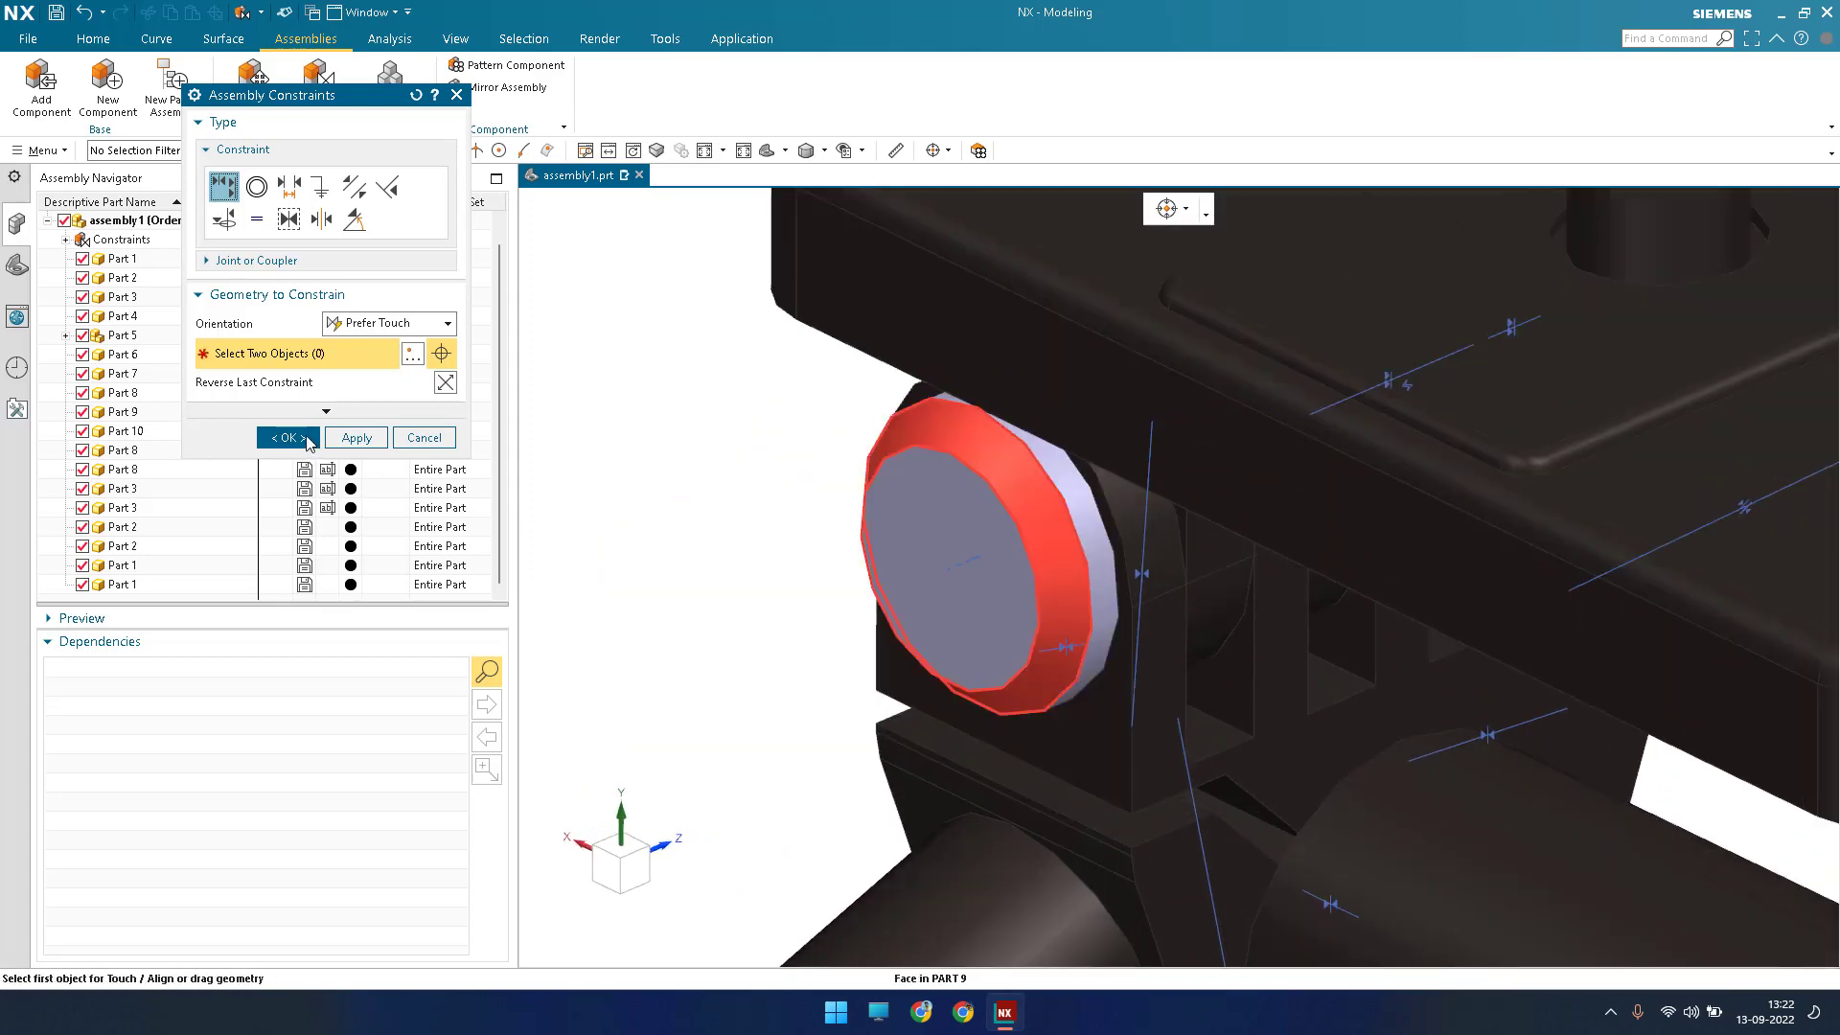
pyautogui.scroll(-5, 1090, 690)
pyautogui.middleClick(1112, 647)
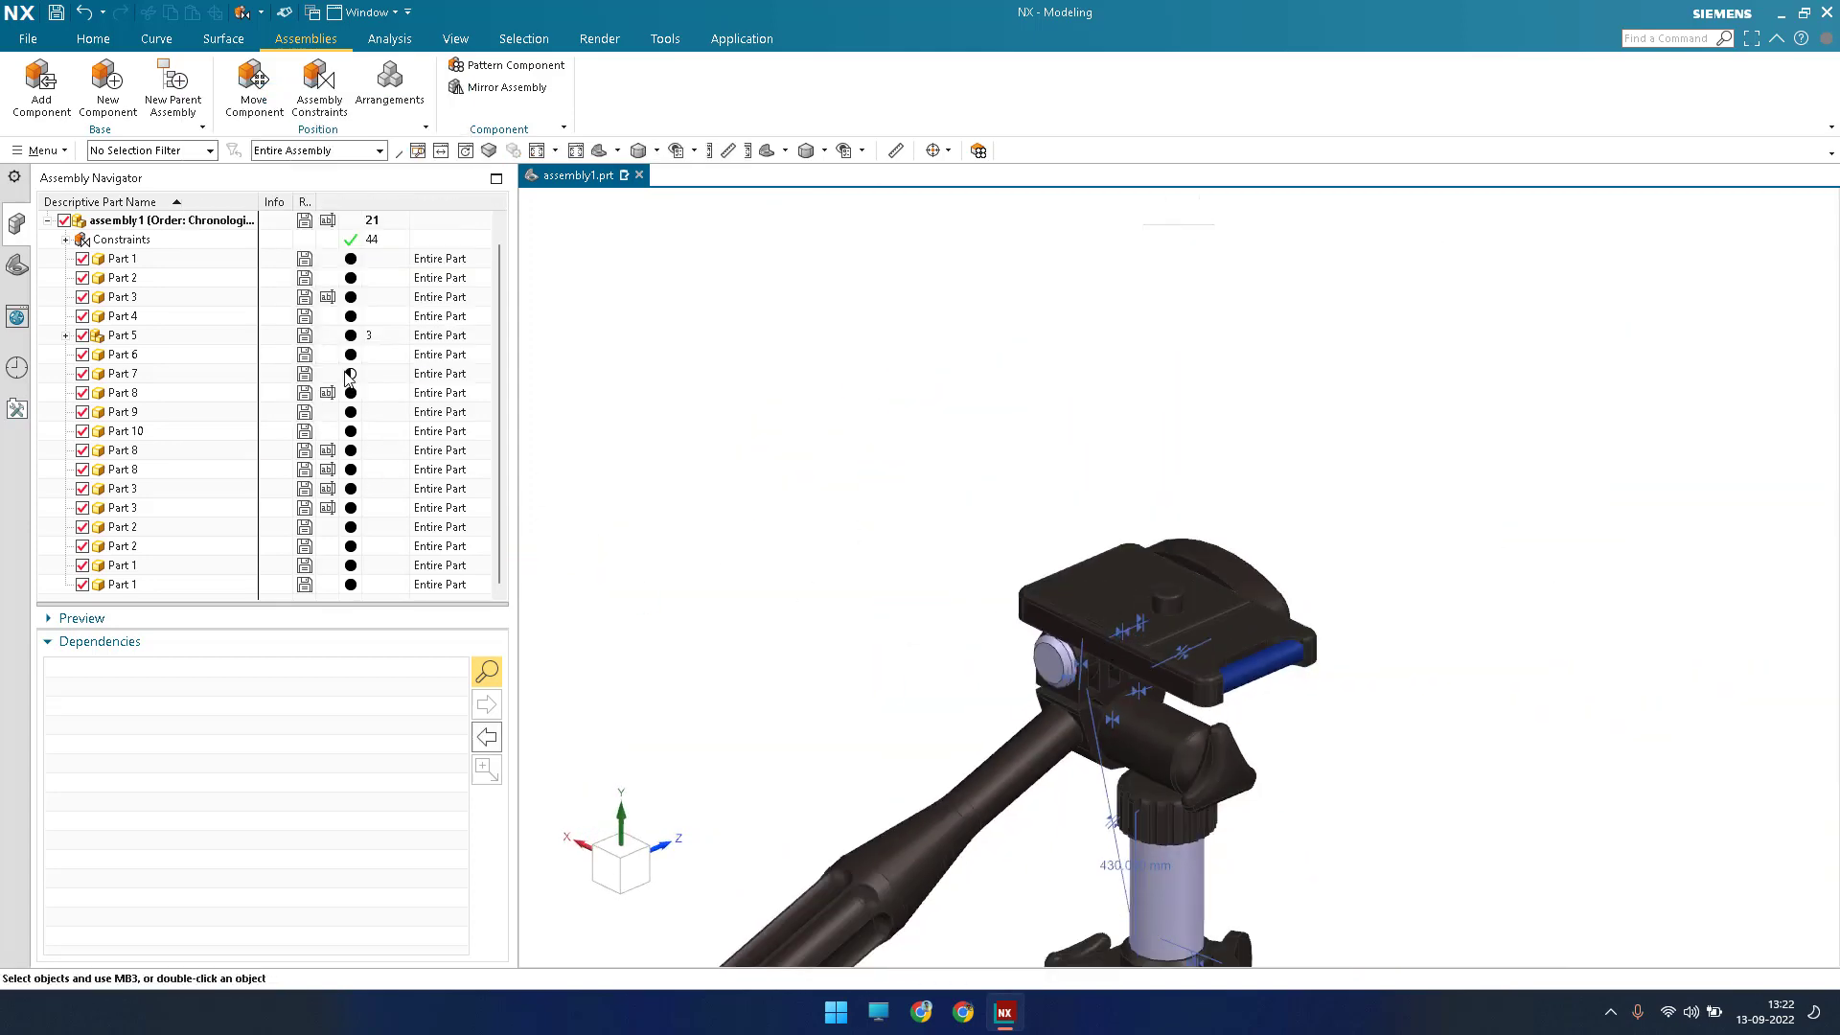
# Select Part 7 to examine its existing constraints and how its knob and shaft sit in the head.
pyautogui.scroll(3, 1011, 623)
pyautogui.click(1002, 661)
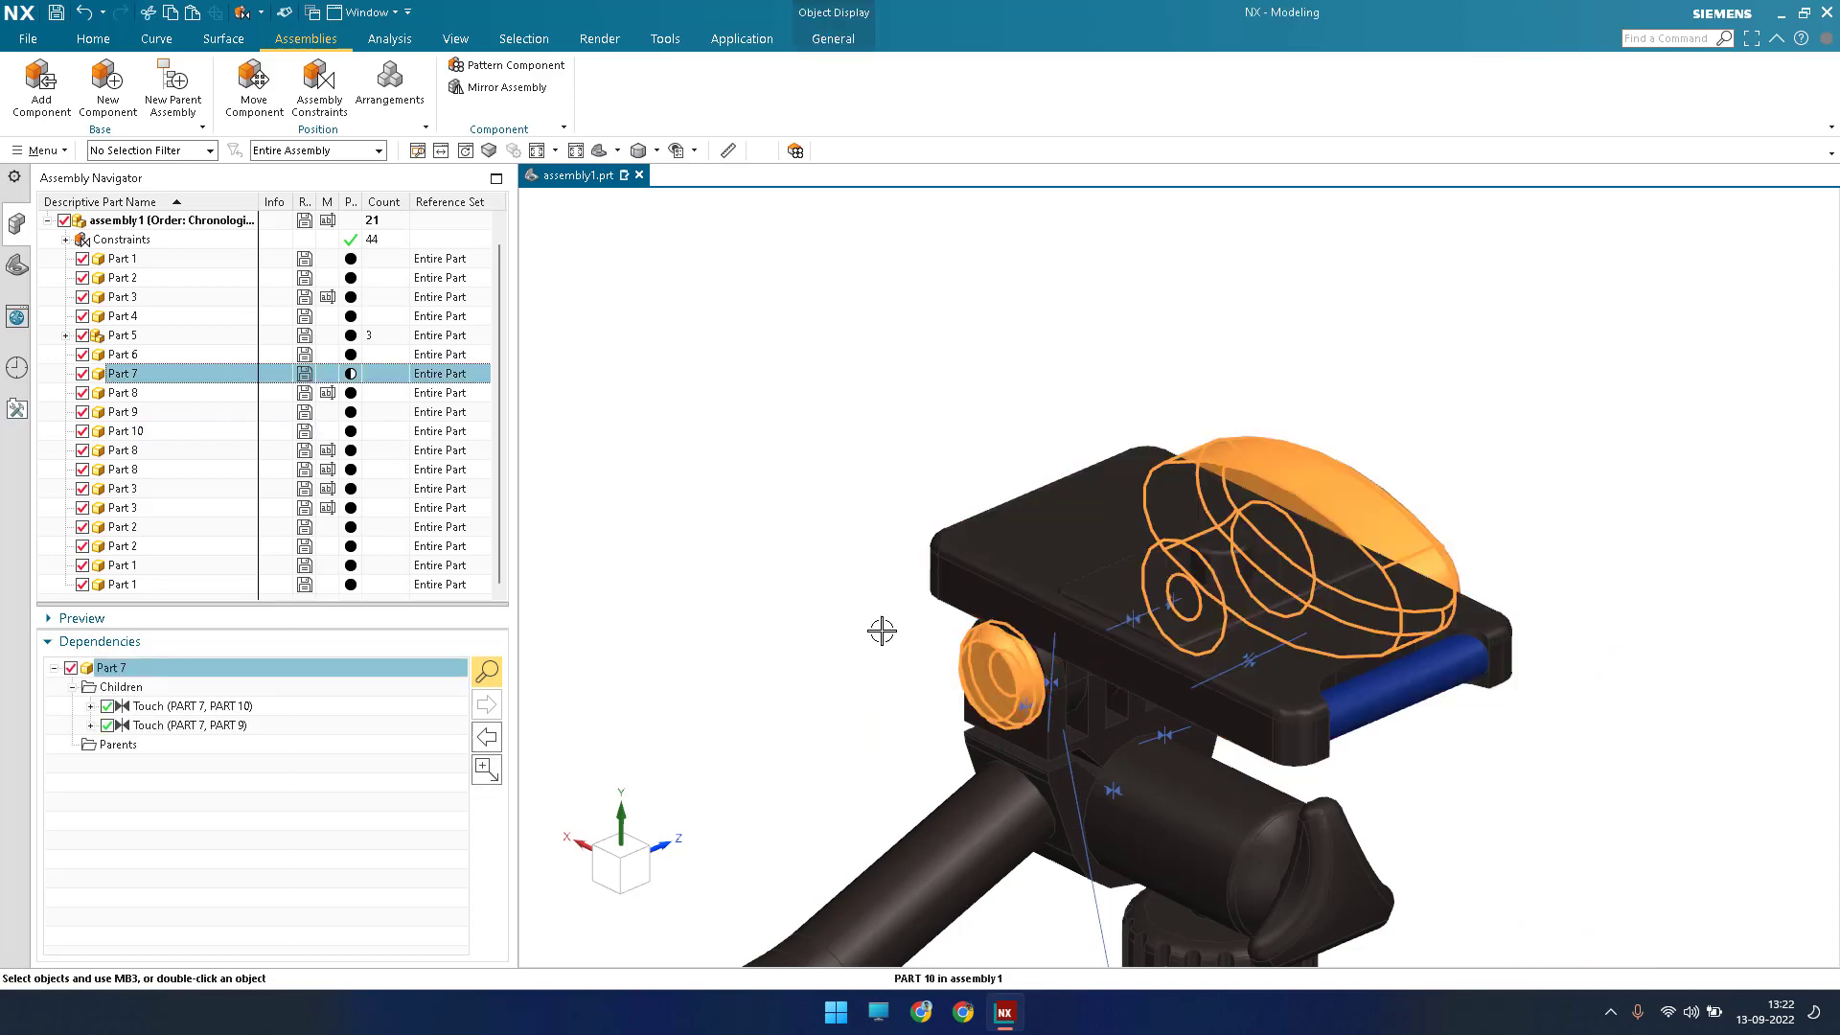
pyautogui.moveTo(878, 629); pyautogui.dragTo(1019, 552, button='middle')
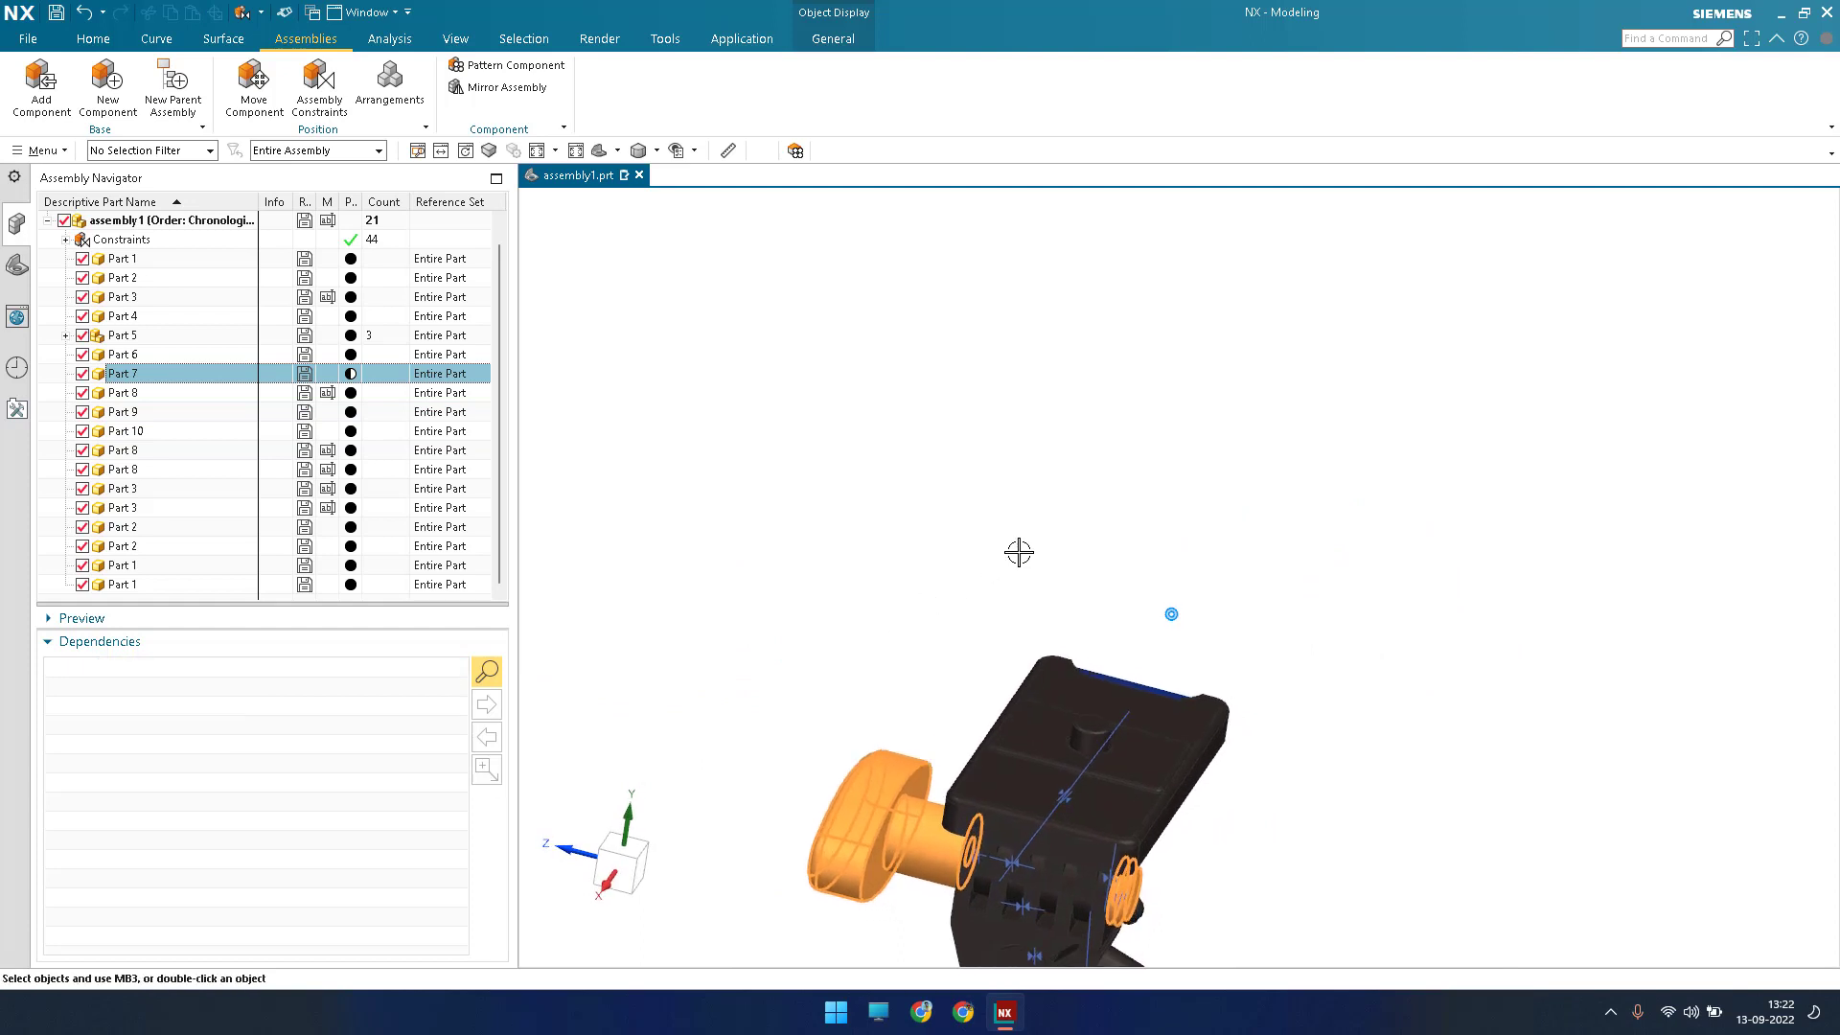
pyautogui.keyDown('shift'); pyautogui.moveTo(1019, 780); pyautogui.dragTo(1019, 533, button='middle'); pyautogui.keyUp('shift')
pyautogui.press('Escape')
pyautogui.scroll(5, 892, 619)
pyautogui.scroll(-2, 1018, 531)
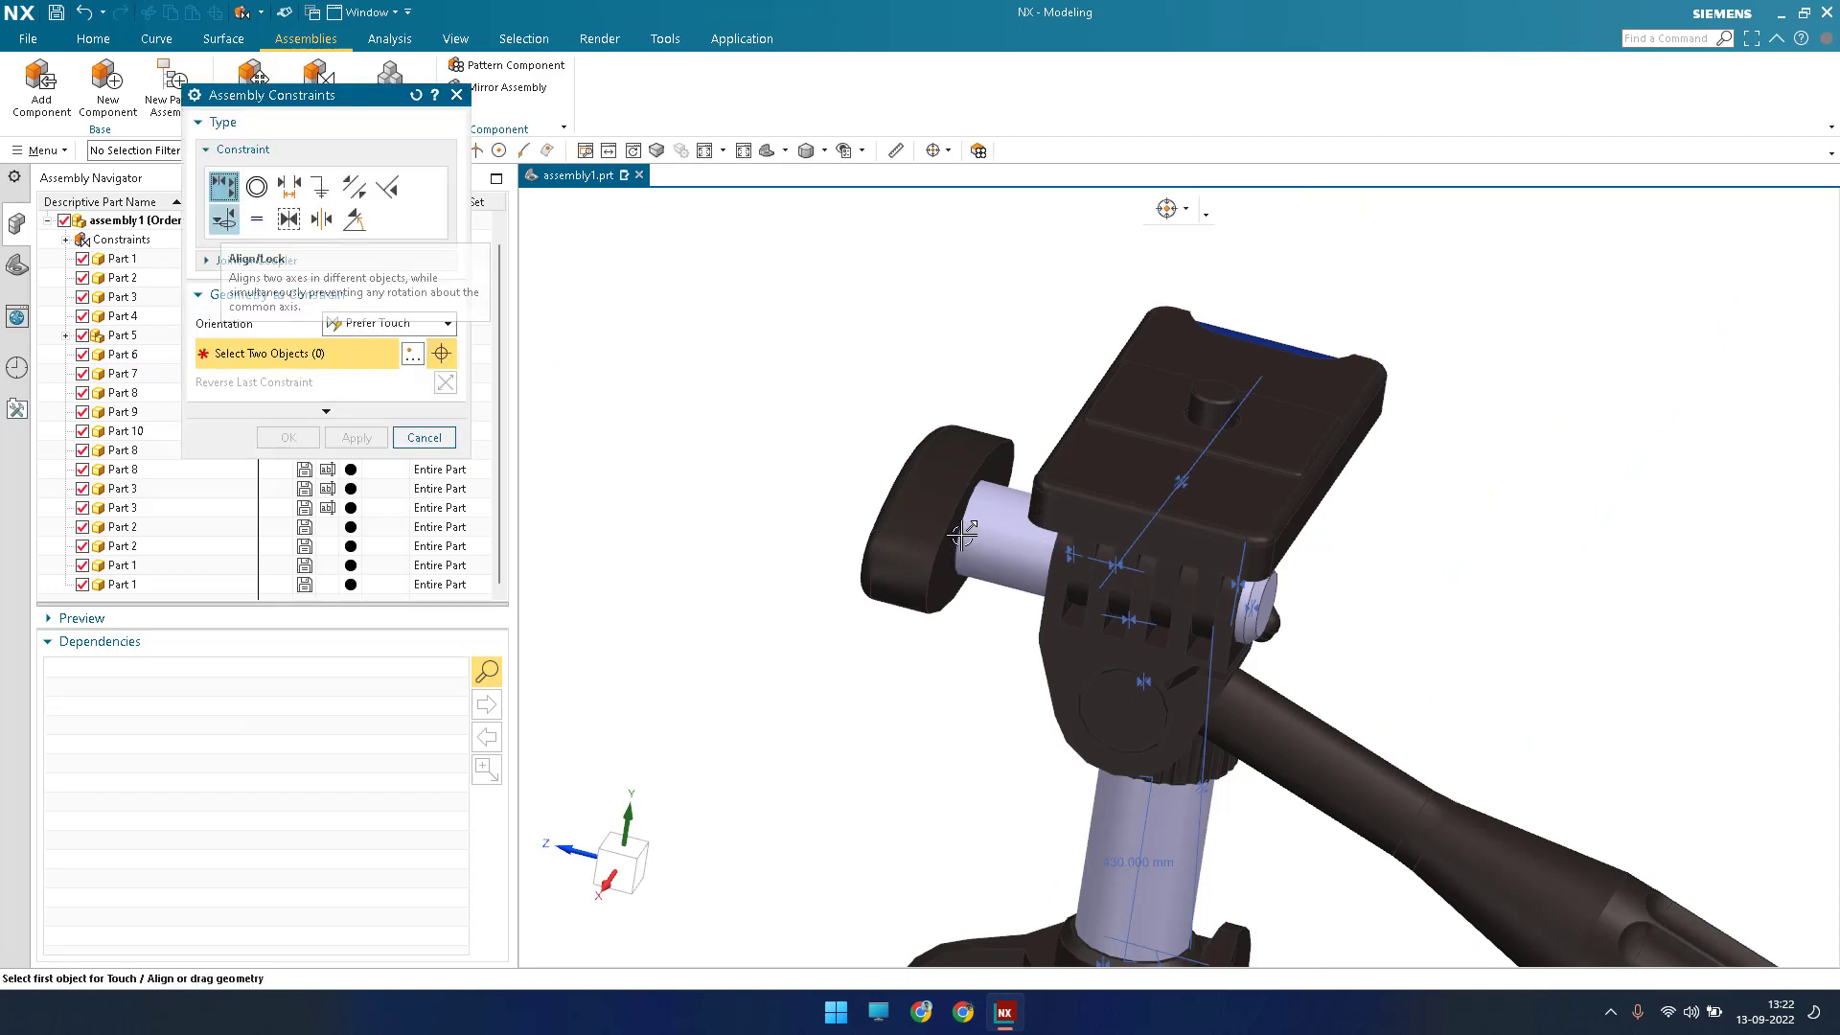
# Add an Align/Lock constraint between the centerline of Part 7's shaft and the hole centerline of Part 10, and finish constraining.
pyautogui.click(223, 220)
pyautogui.scroll(4, 1140, 681)
pyautogui.click(1141, 680)
pyautogui.scroll(-4, 1116, 604)
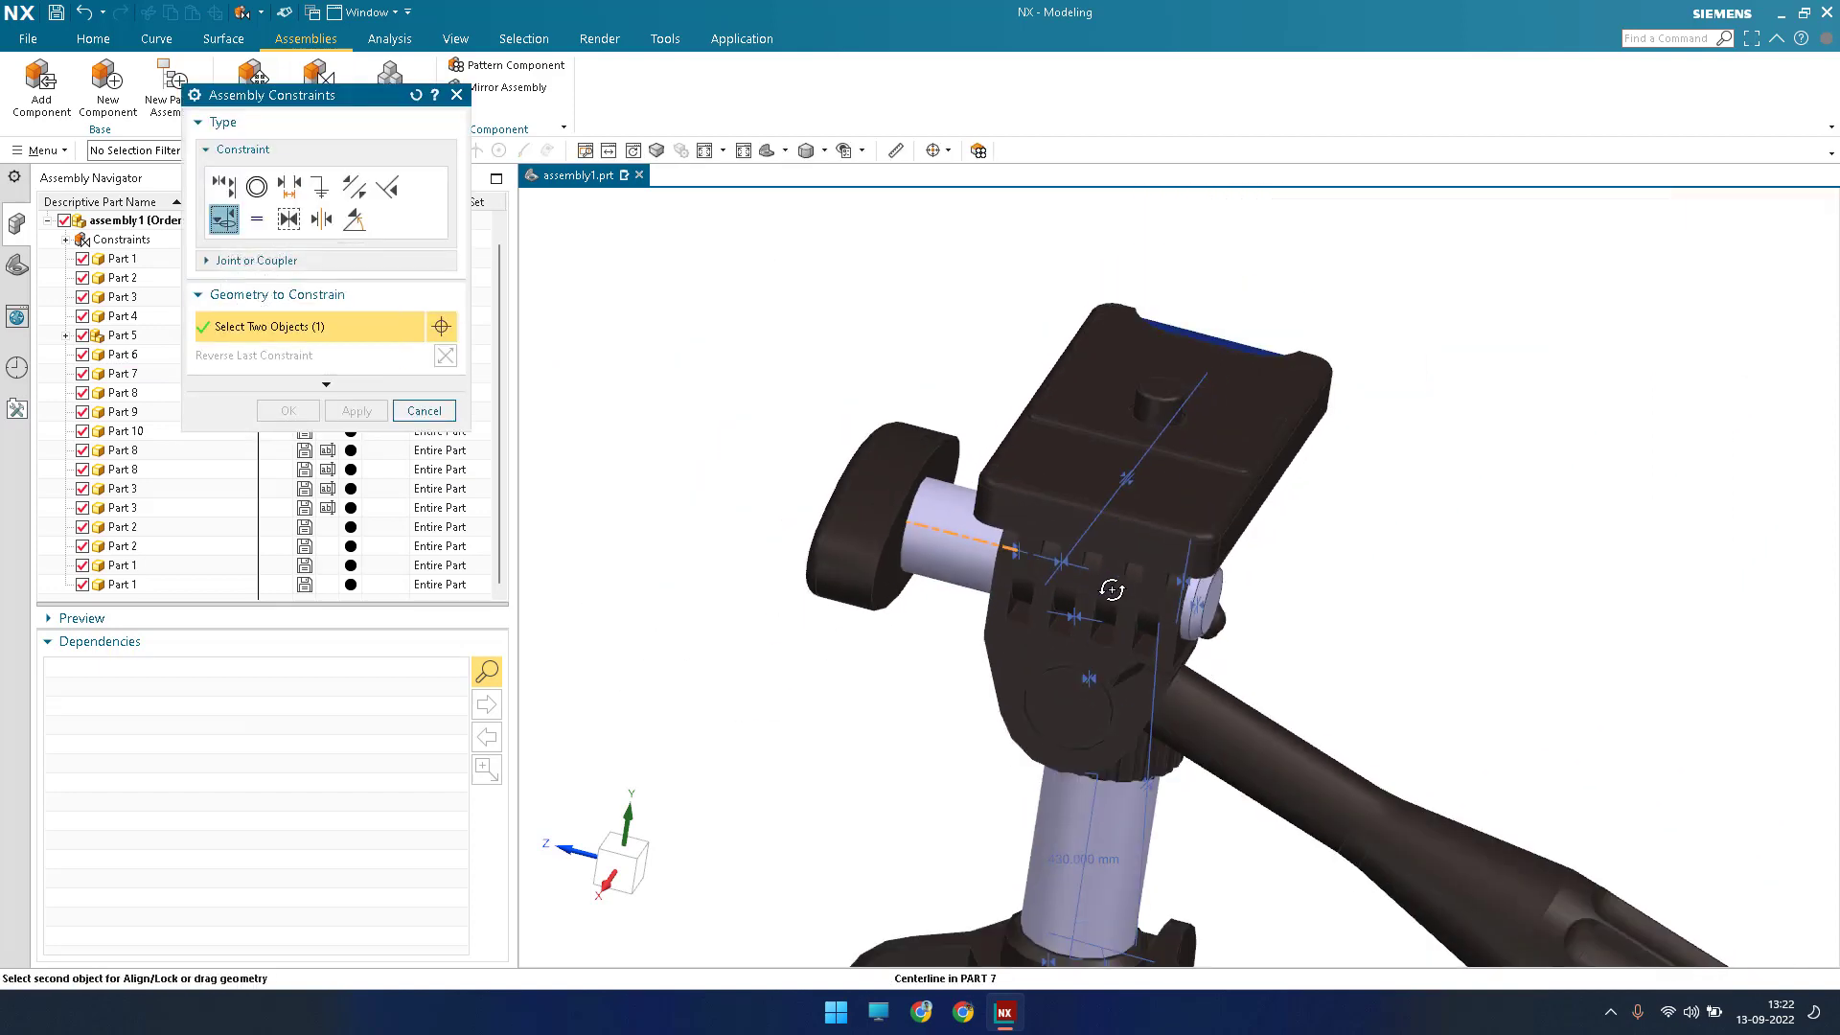
pyautogui.moveTo(1117, 566); pyautogui.dragTo(1062, 455, button='middle')
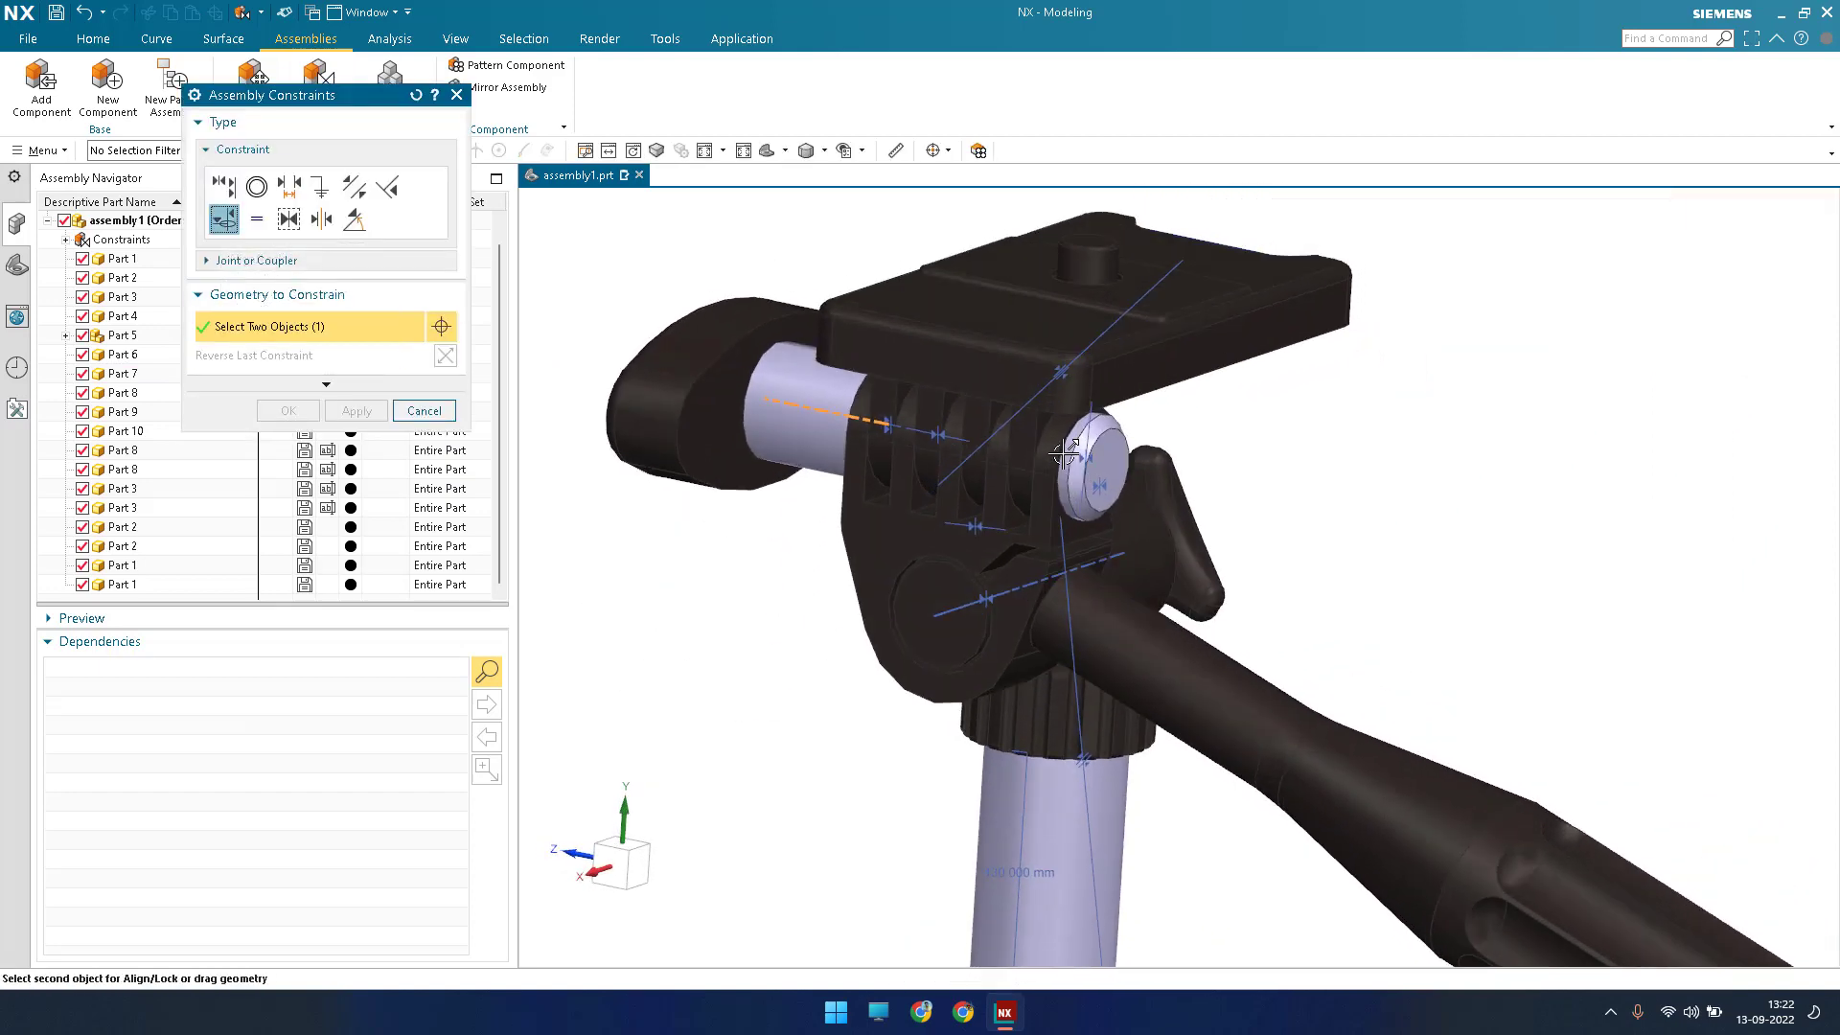
pyautogui.scroll(4, 1062, 455)
pyautogui.click(1061, 455)
pyautogui.scroll(-4, 1249, 553)
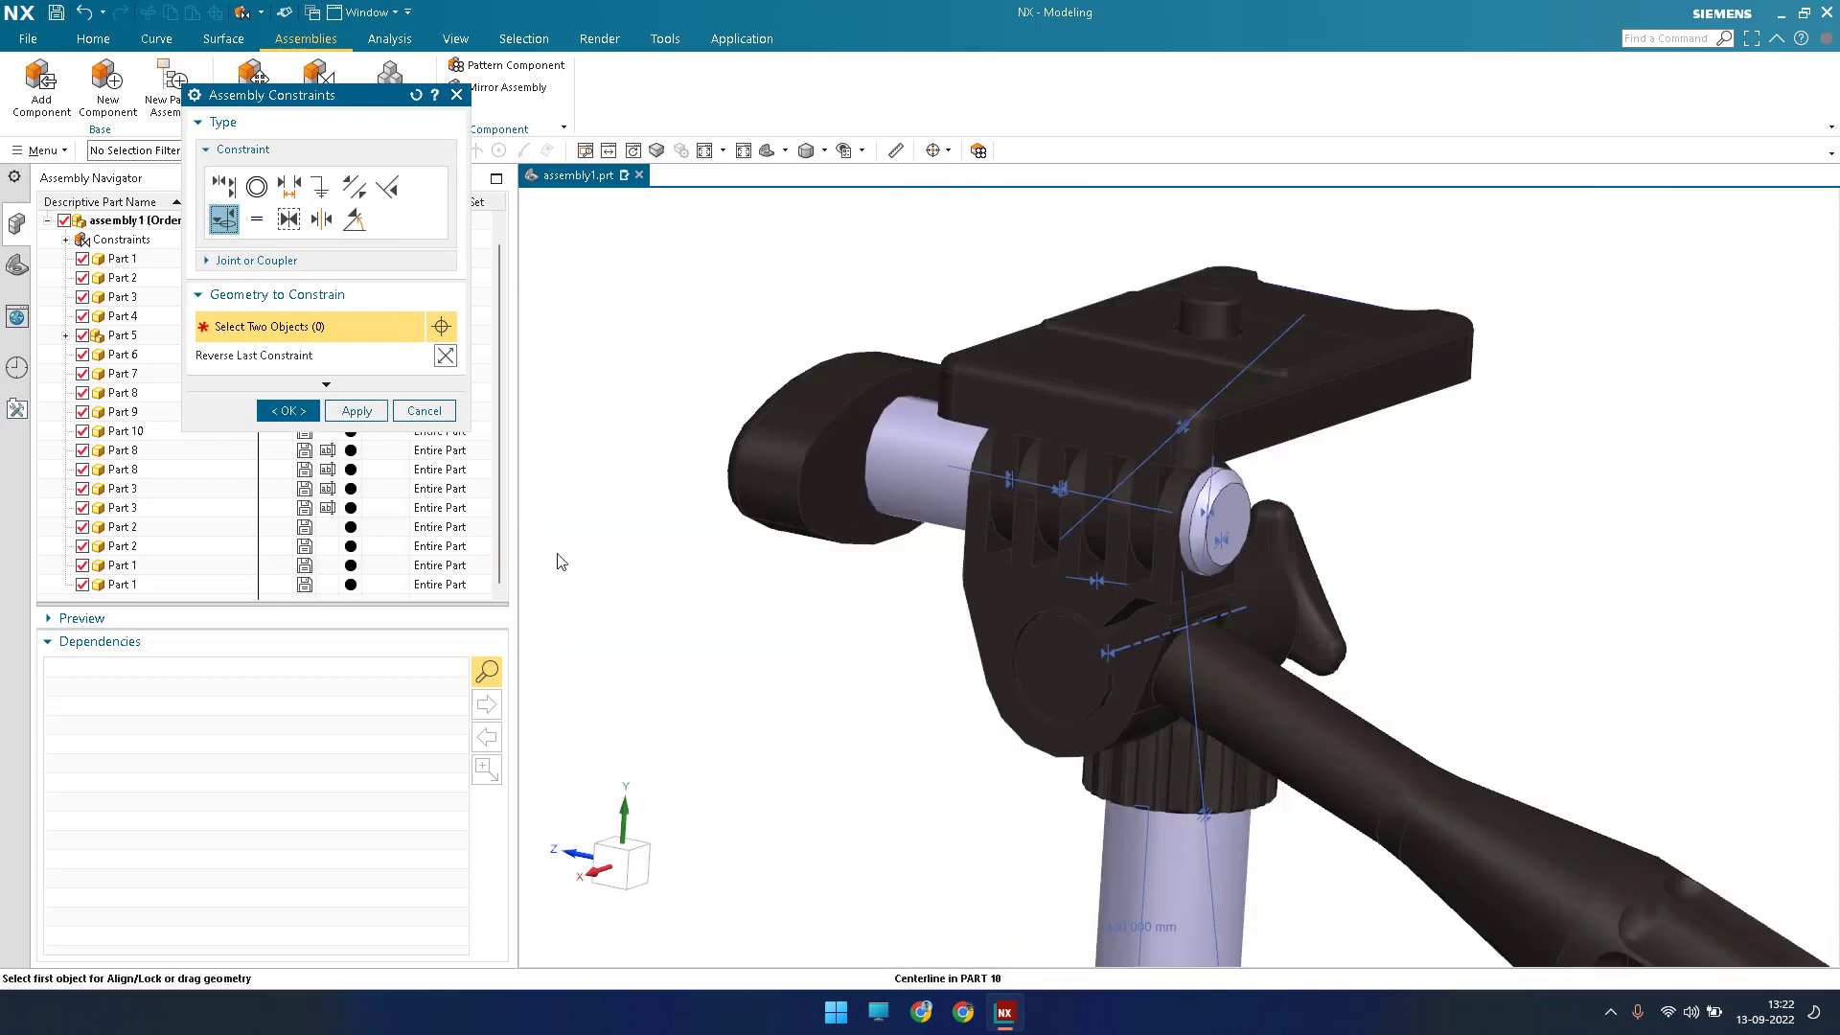
pyautogui.click(291, 411)
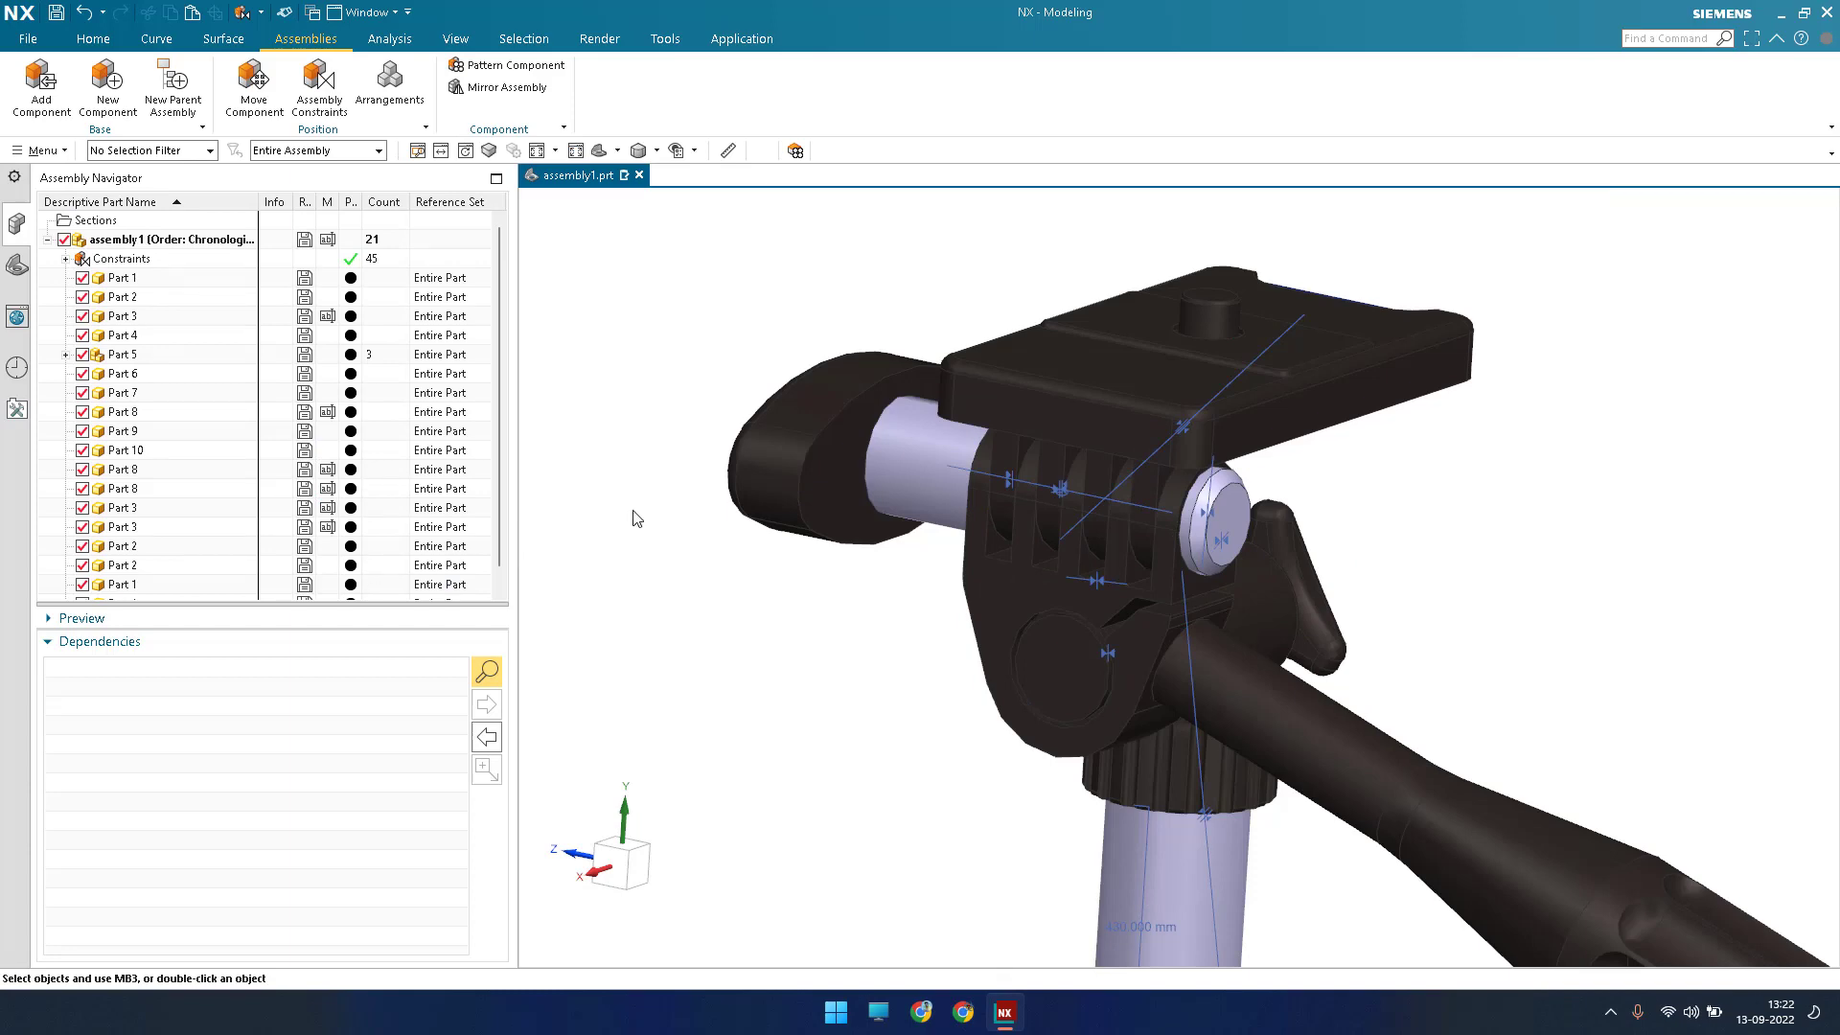
# Pack all repeated components in the assembly tree.
pyautogui.scroll(-6, 831, 557)
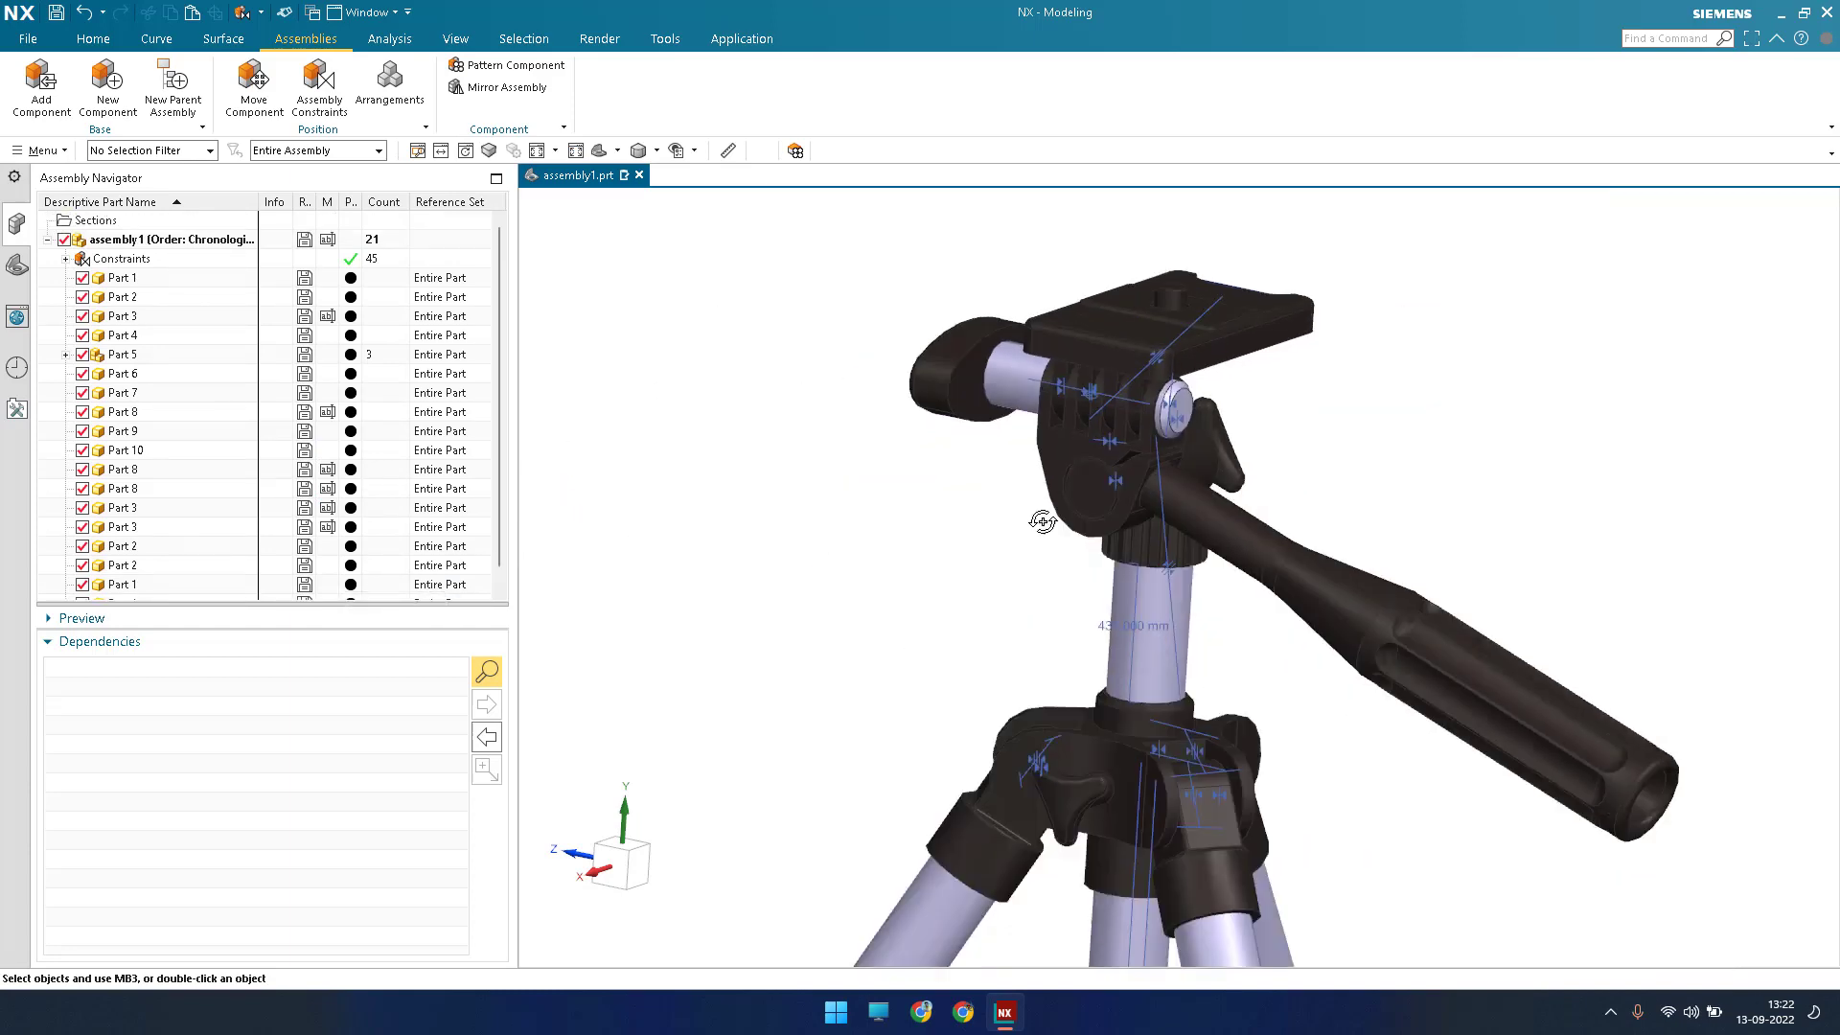
pyautogui.moveTo(1313, 531); pyautogui.dragTo(1163, 550, button='middle')
pyautogui.scroll(3, 1022, 617)
pyautogui.keyDown('shift'); pyautogui.moveTo(1021, 617); pyautogui.dragTo(986, 603, button='middle'); pyautogui.keyUp('shift')
pyautogui.scroll(-2, 986, 604)
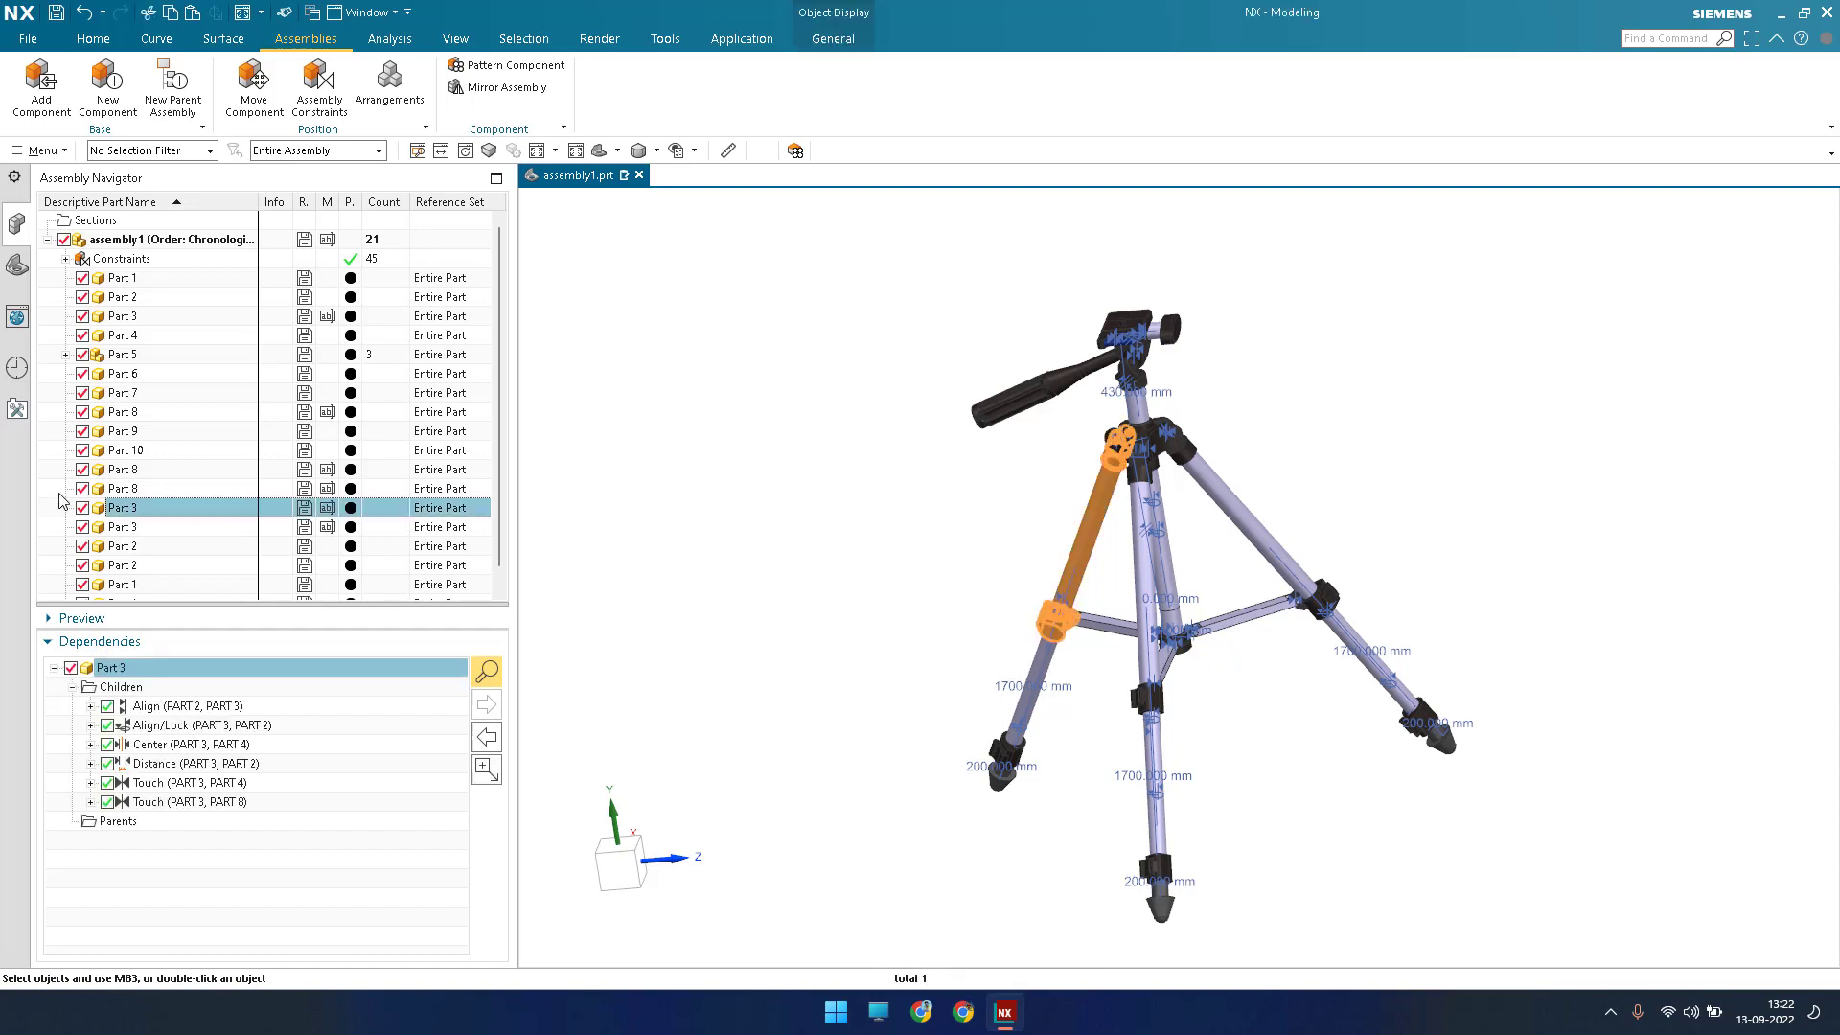
pyautogui.rightClick(122, 753)
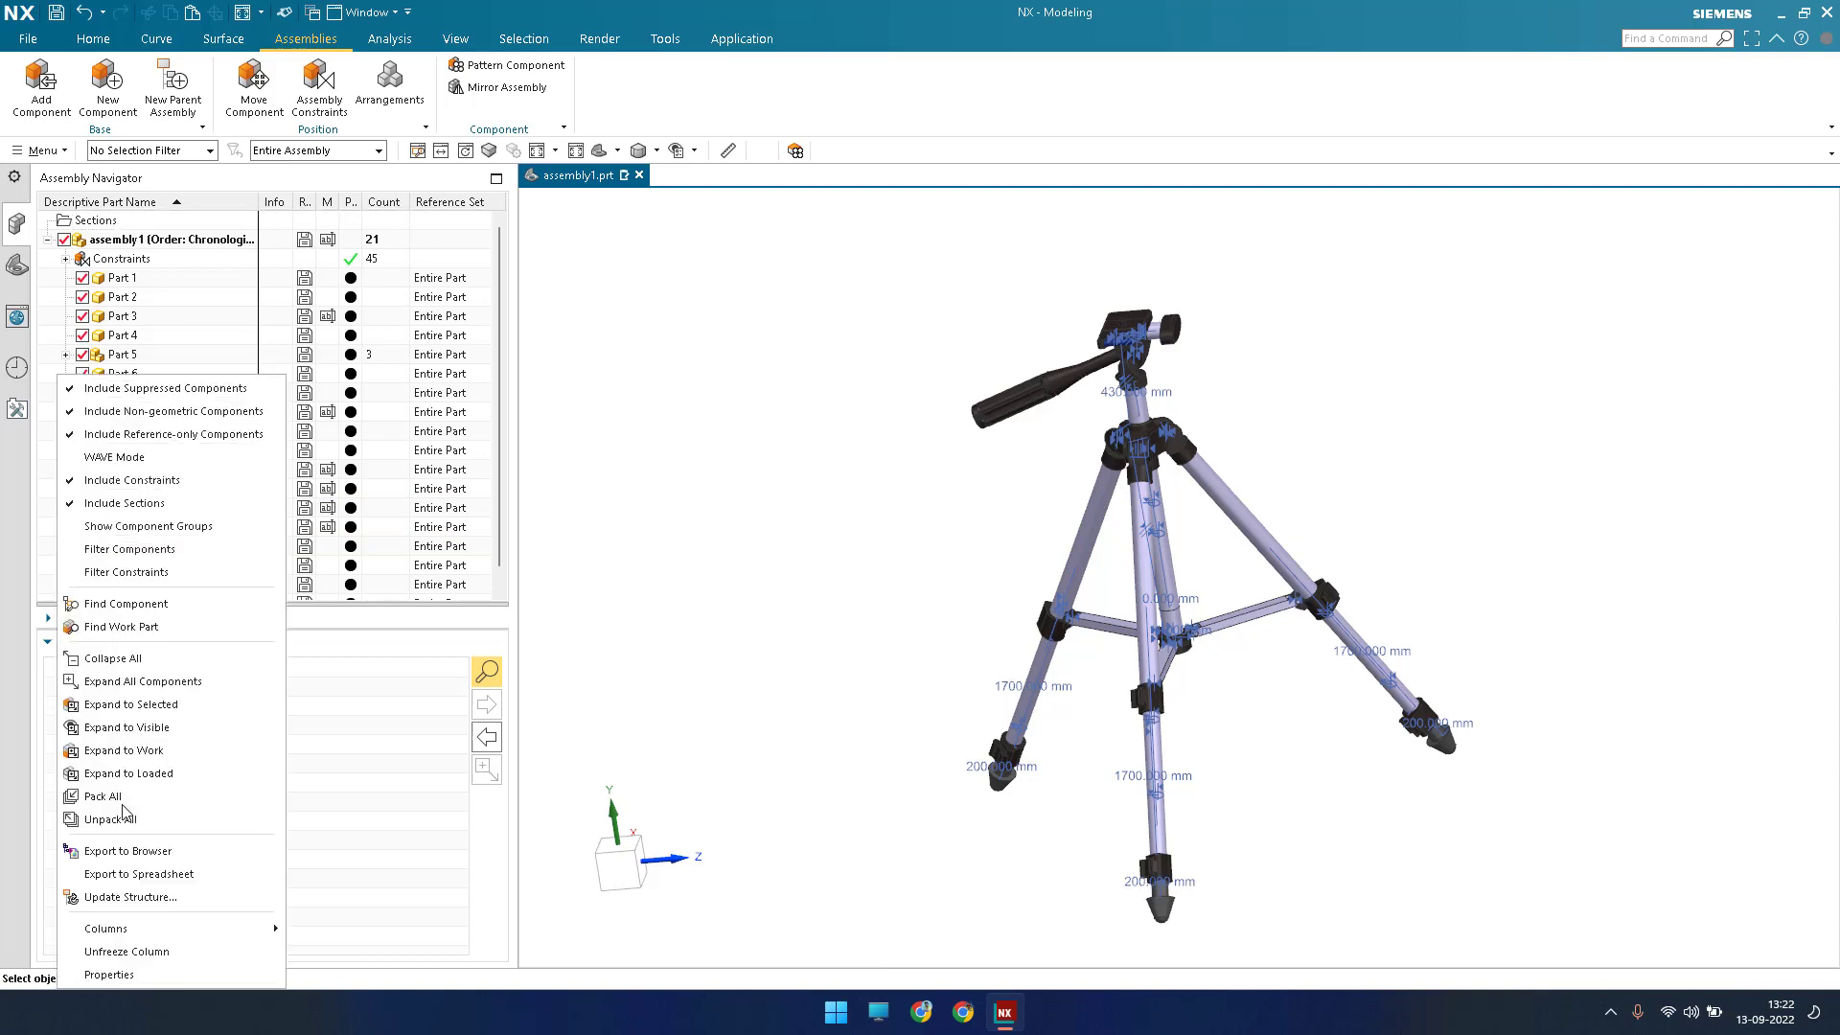
pyautogui.press('Return')
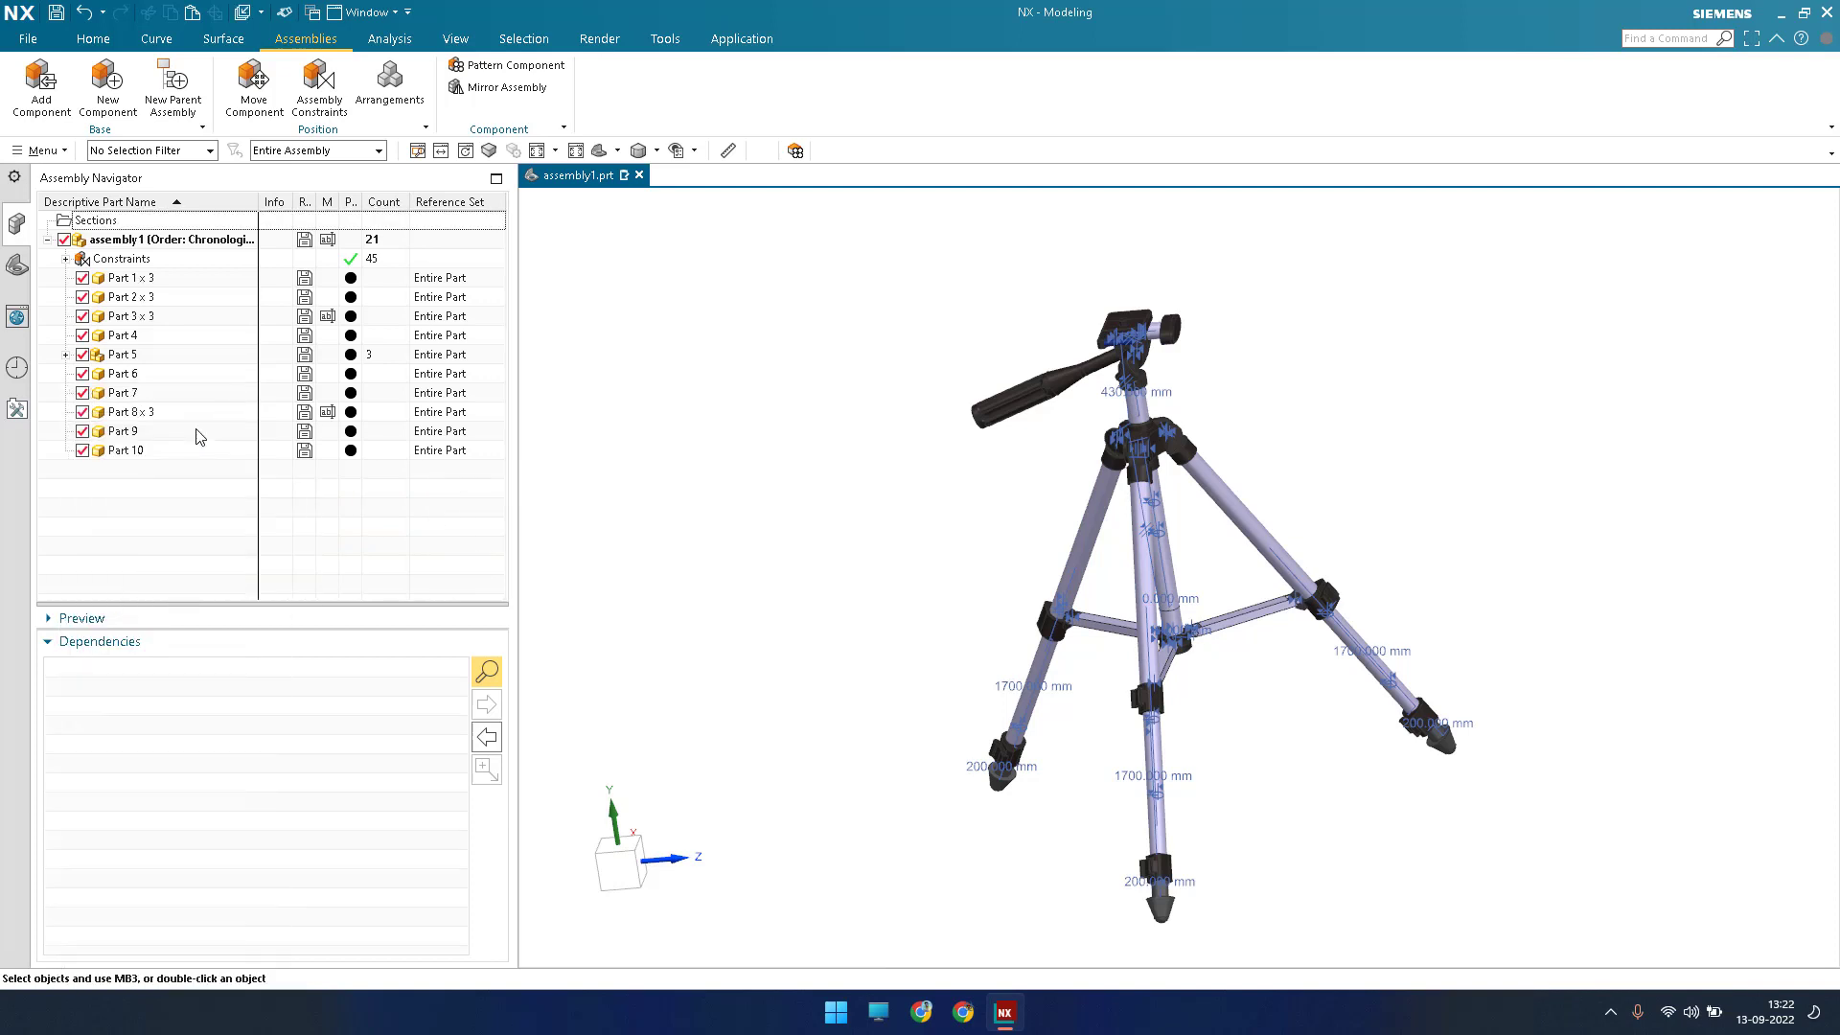
# Highlight the packed Part 1, Part 2 and Part 3 groups in turn to examine their positions on the tripod, and clear the selection.
pyautogui.click(147, 280)
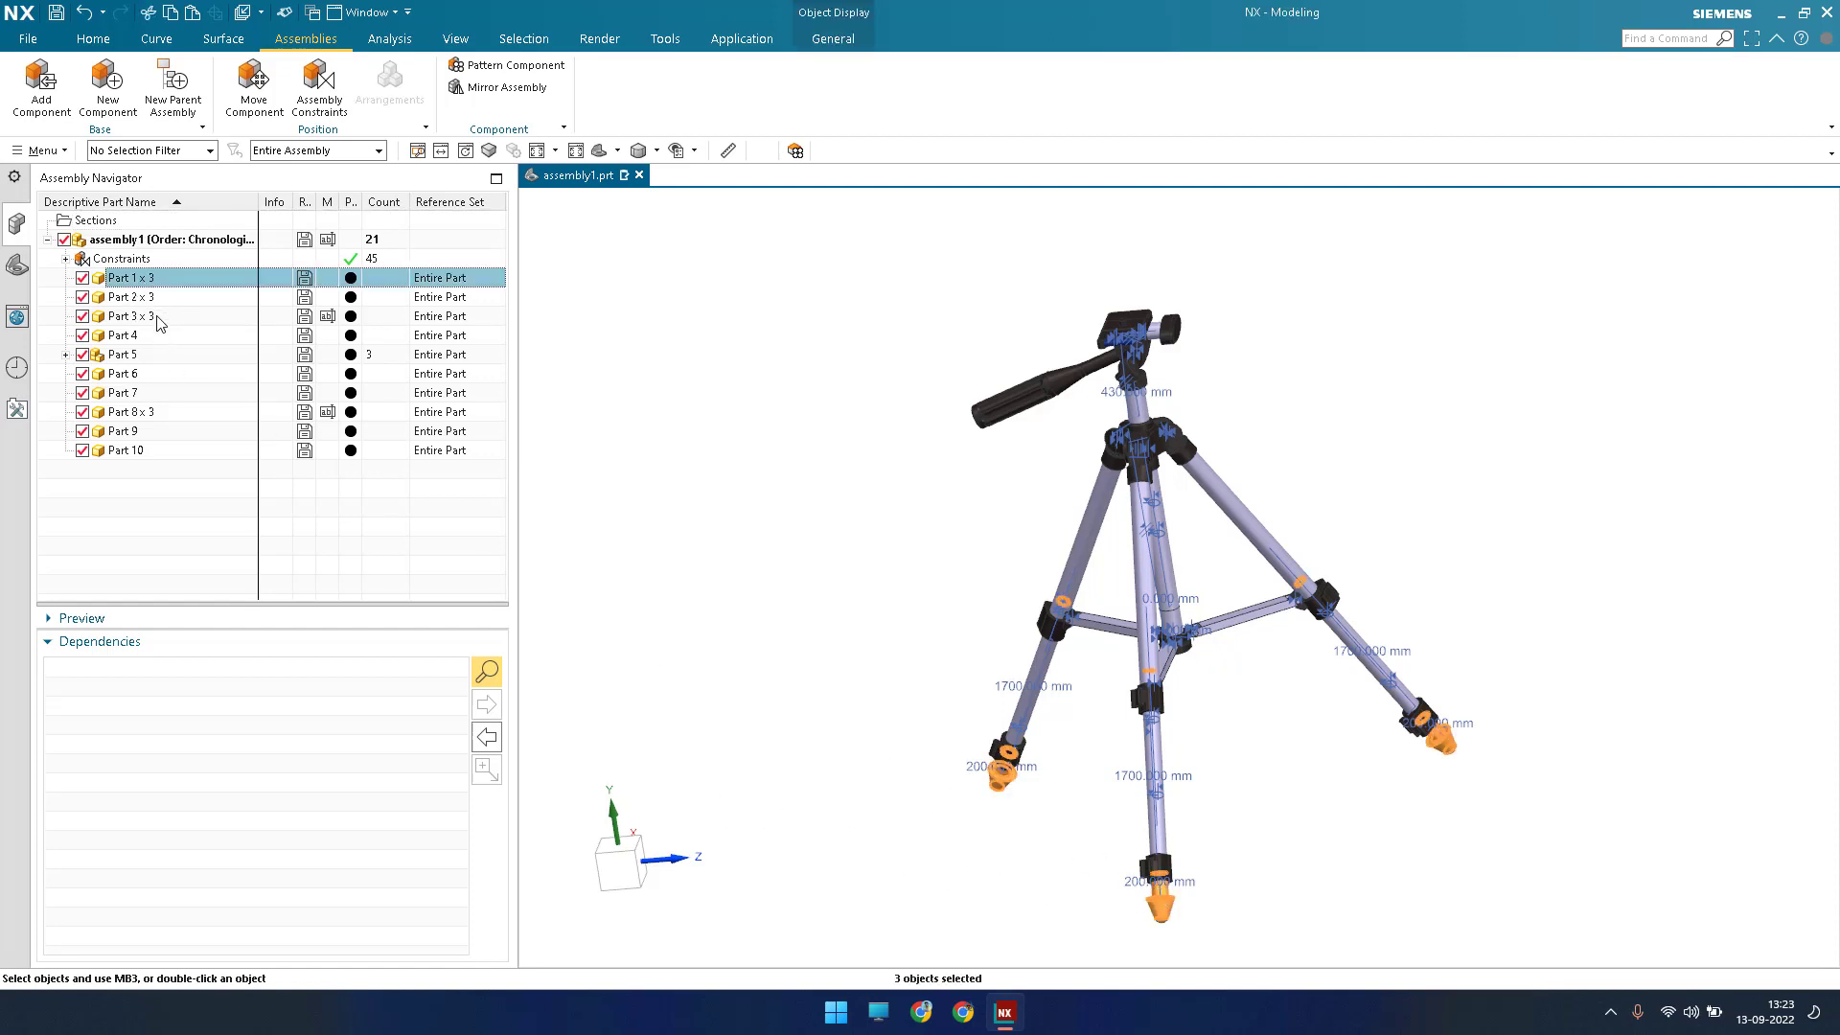
pyautogui.click(134, 297)
pyautogui.press('Down')
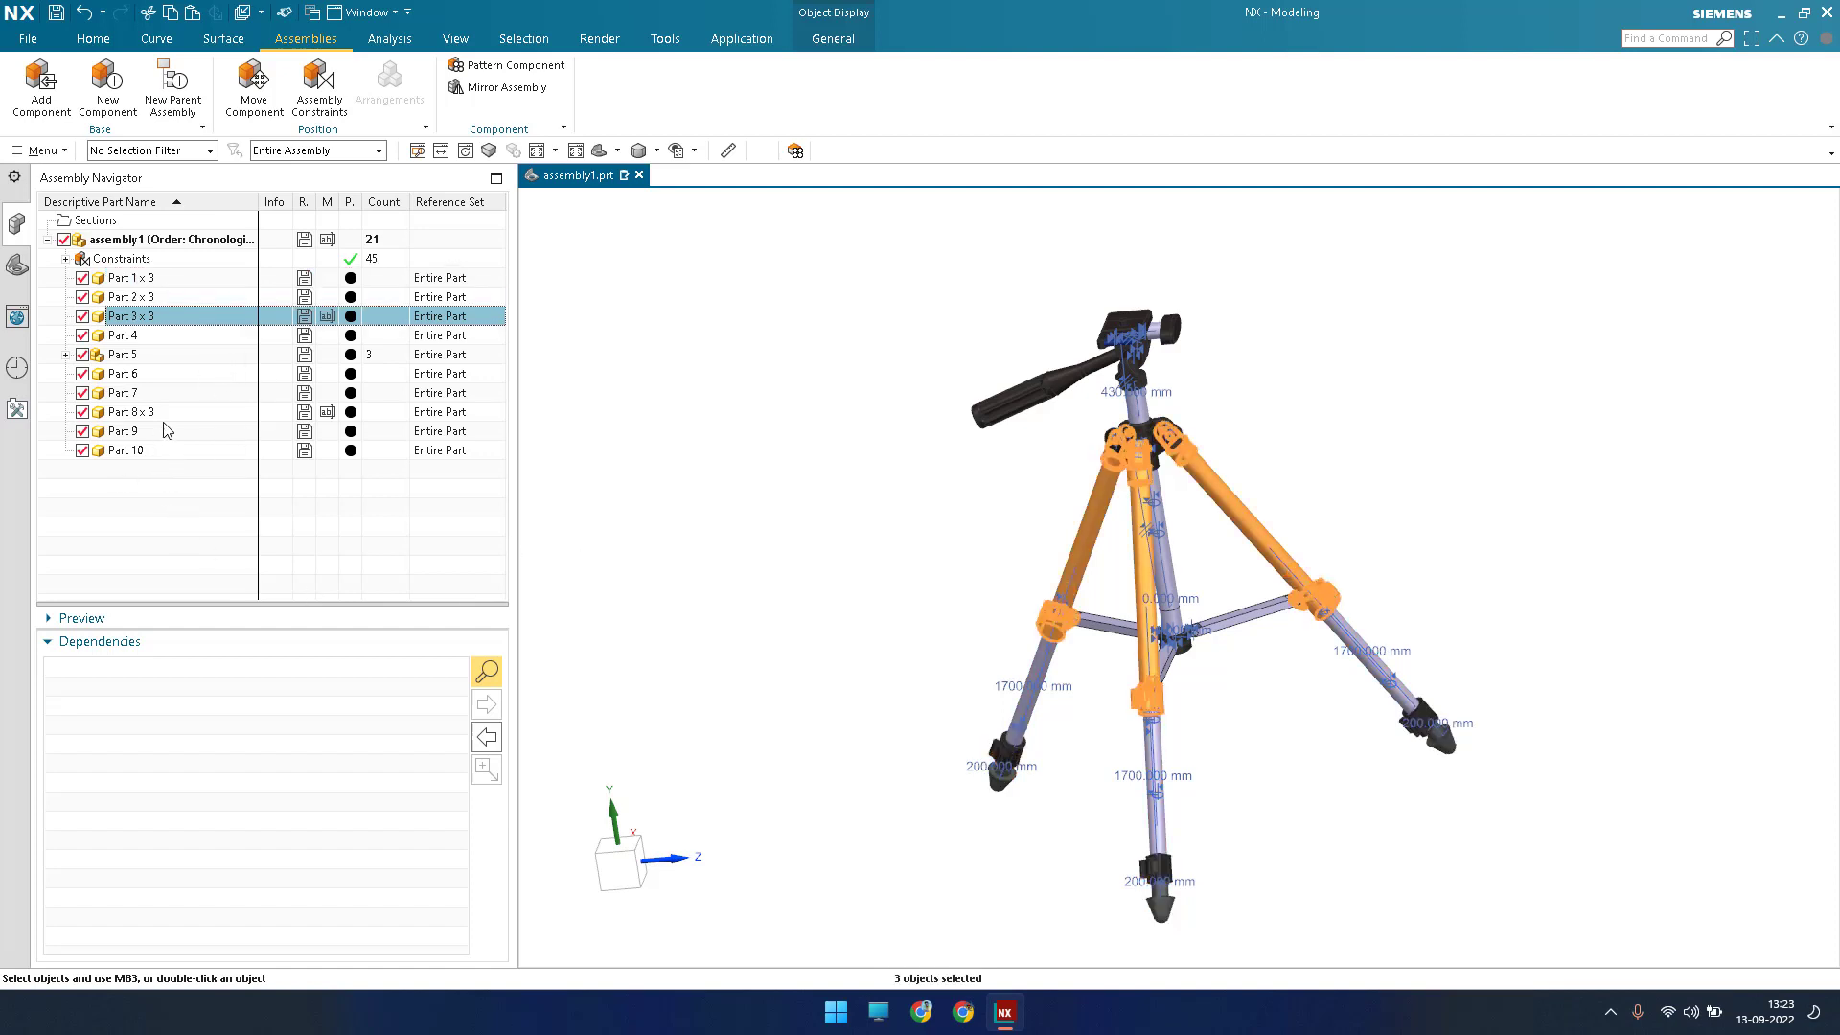
pyautogui.click(1197, 662)
pyautogui.scroll(4, 175, 513)
pyautogui.scroll(-4, 175, 513)
pyautogui.press('Escape')
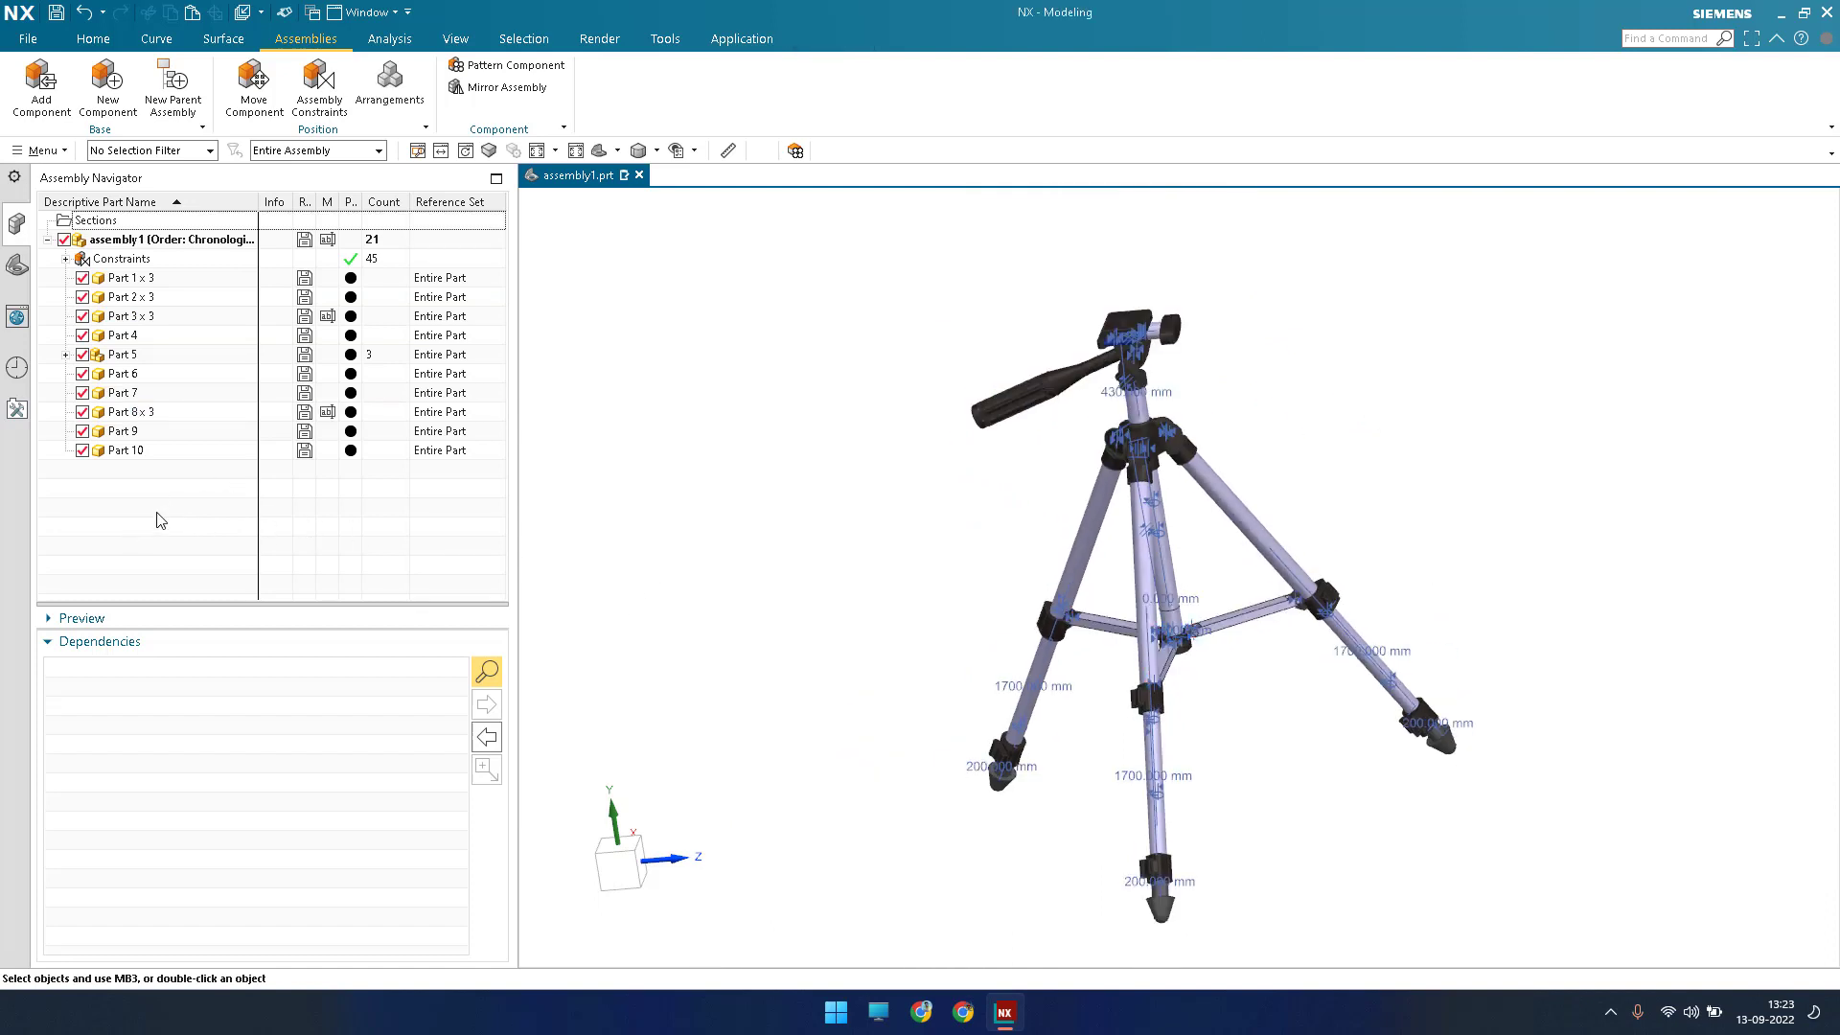
# Unpack all components in the assembly tree and check the constraint status of each part.
pyautogui.rightClick(209, 457)
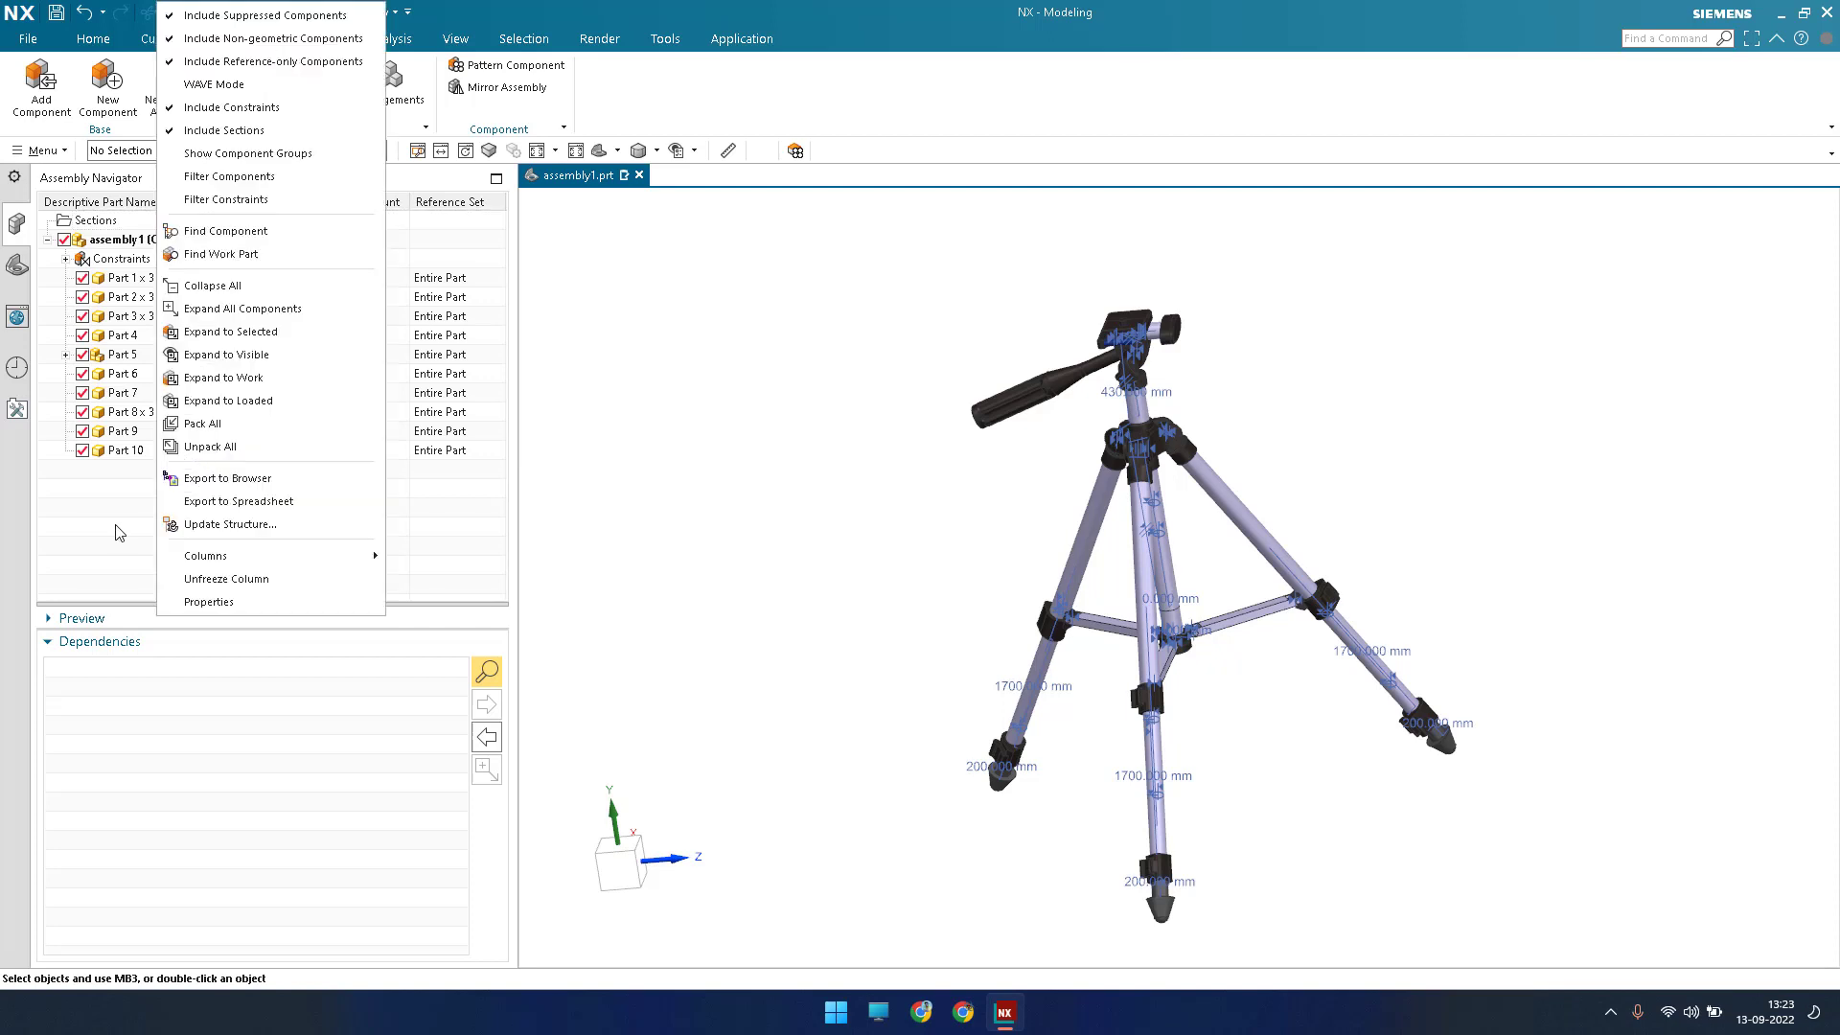
pyautogui.click(206, 446)
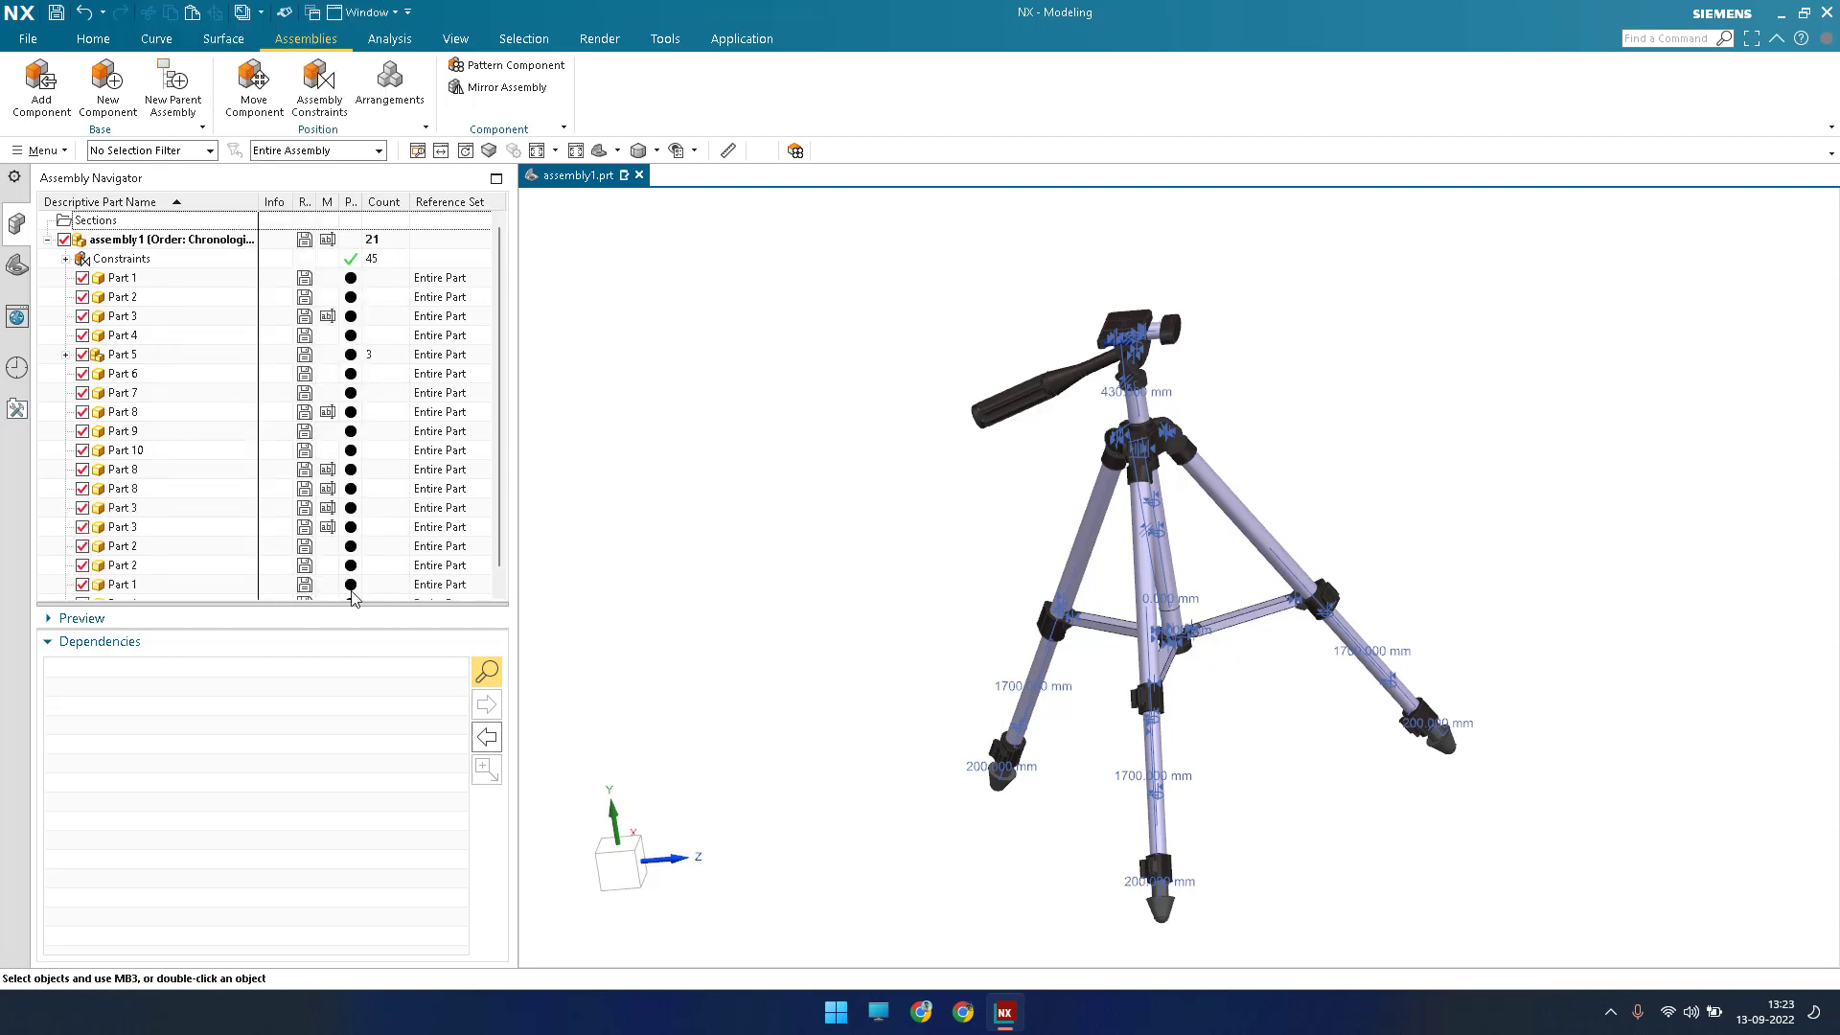
pyautogui.scroll(-1, 373, 247)
pyautogui.scroll(1, 363, 389)
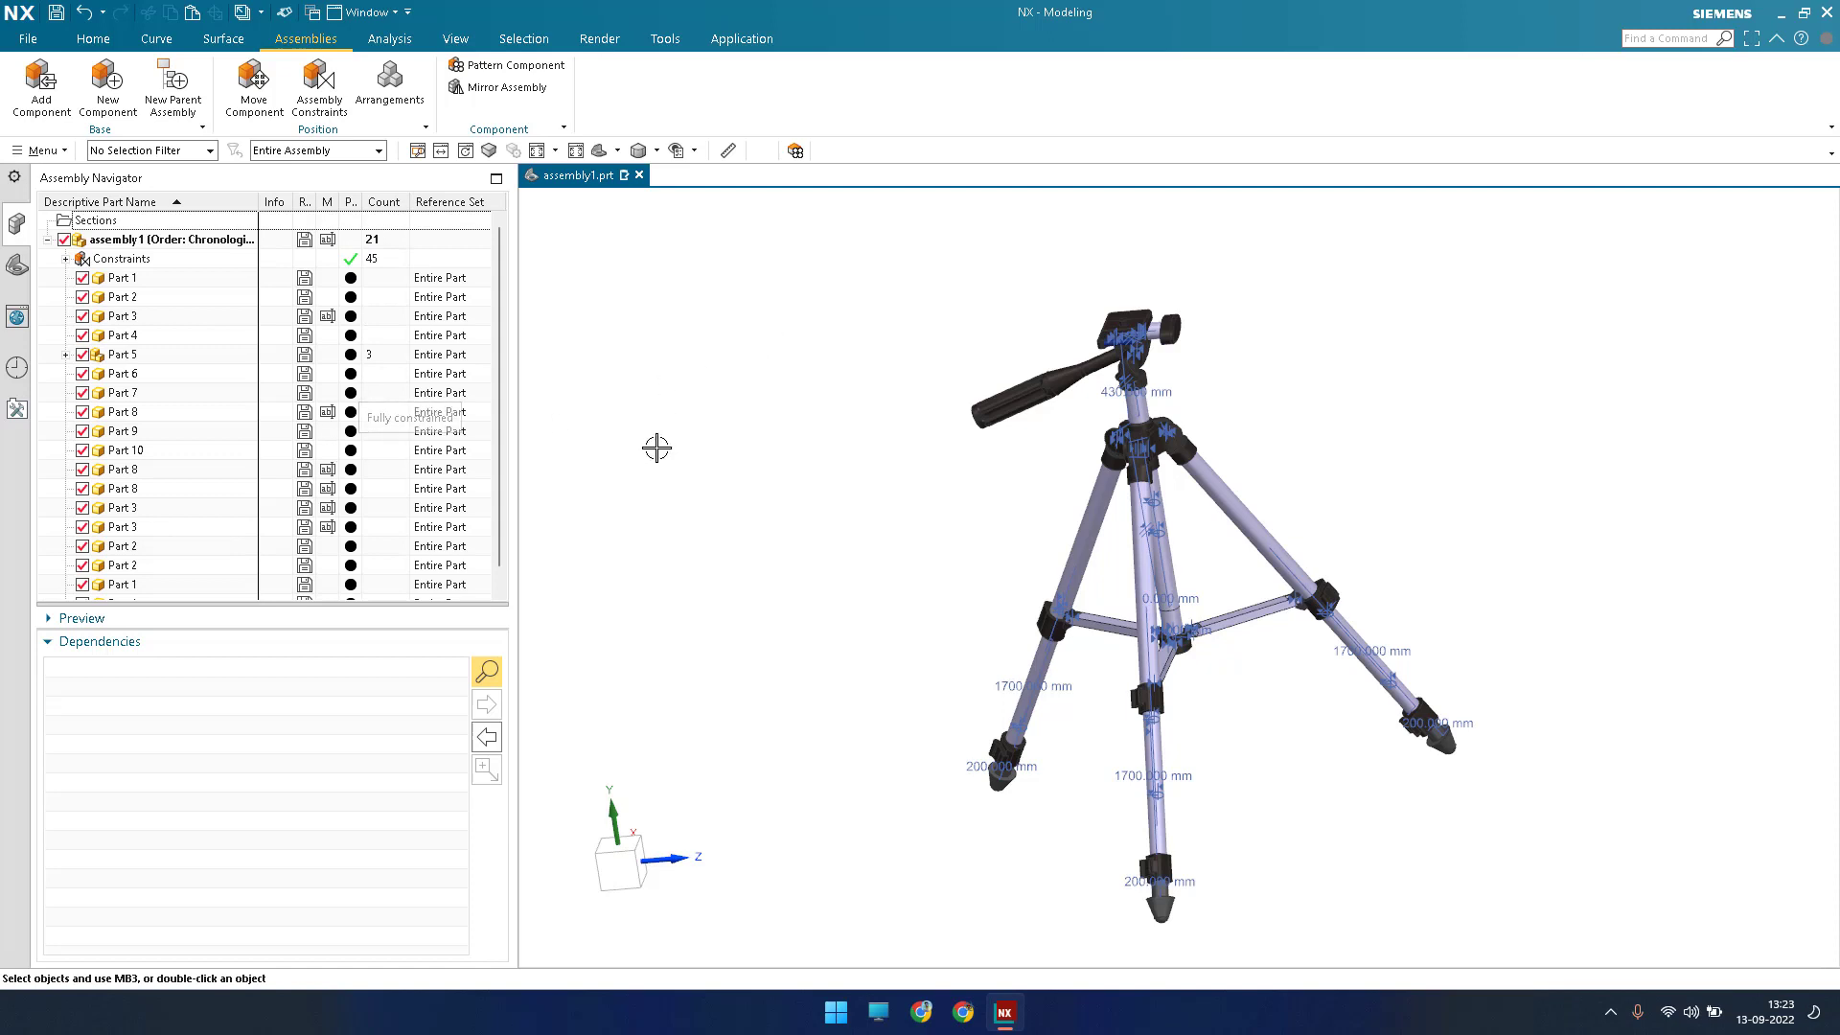
# Delete the Datum Coordinate System from the assembly's model history.
pyautogui.moveTo(689, 448); pyautogui.dragTo(1141, 680, button='middle')
pyautogui.scroll(3, 1197, 556)
pyautogui.scroll(-3, 1197, 555)
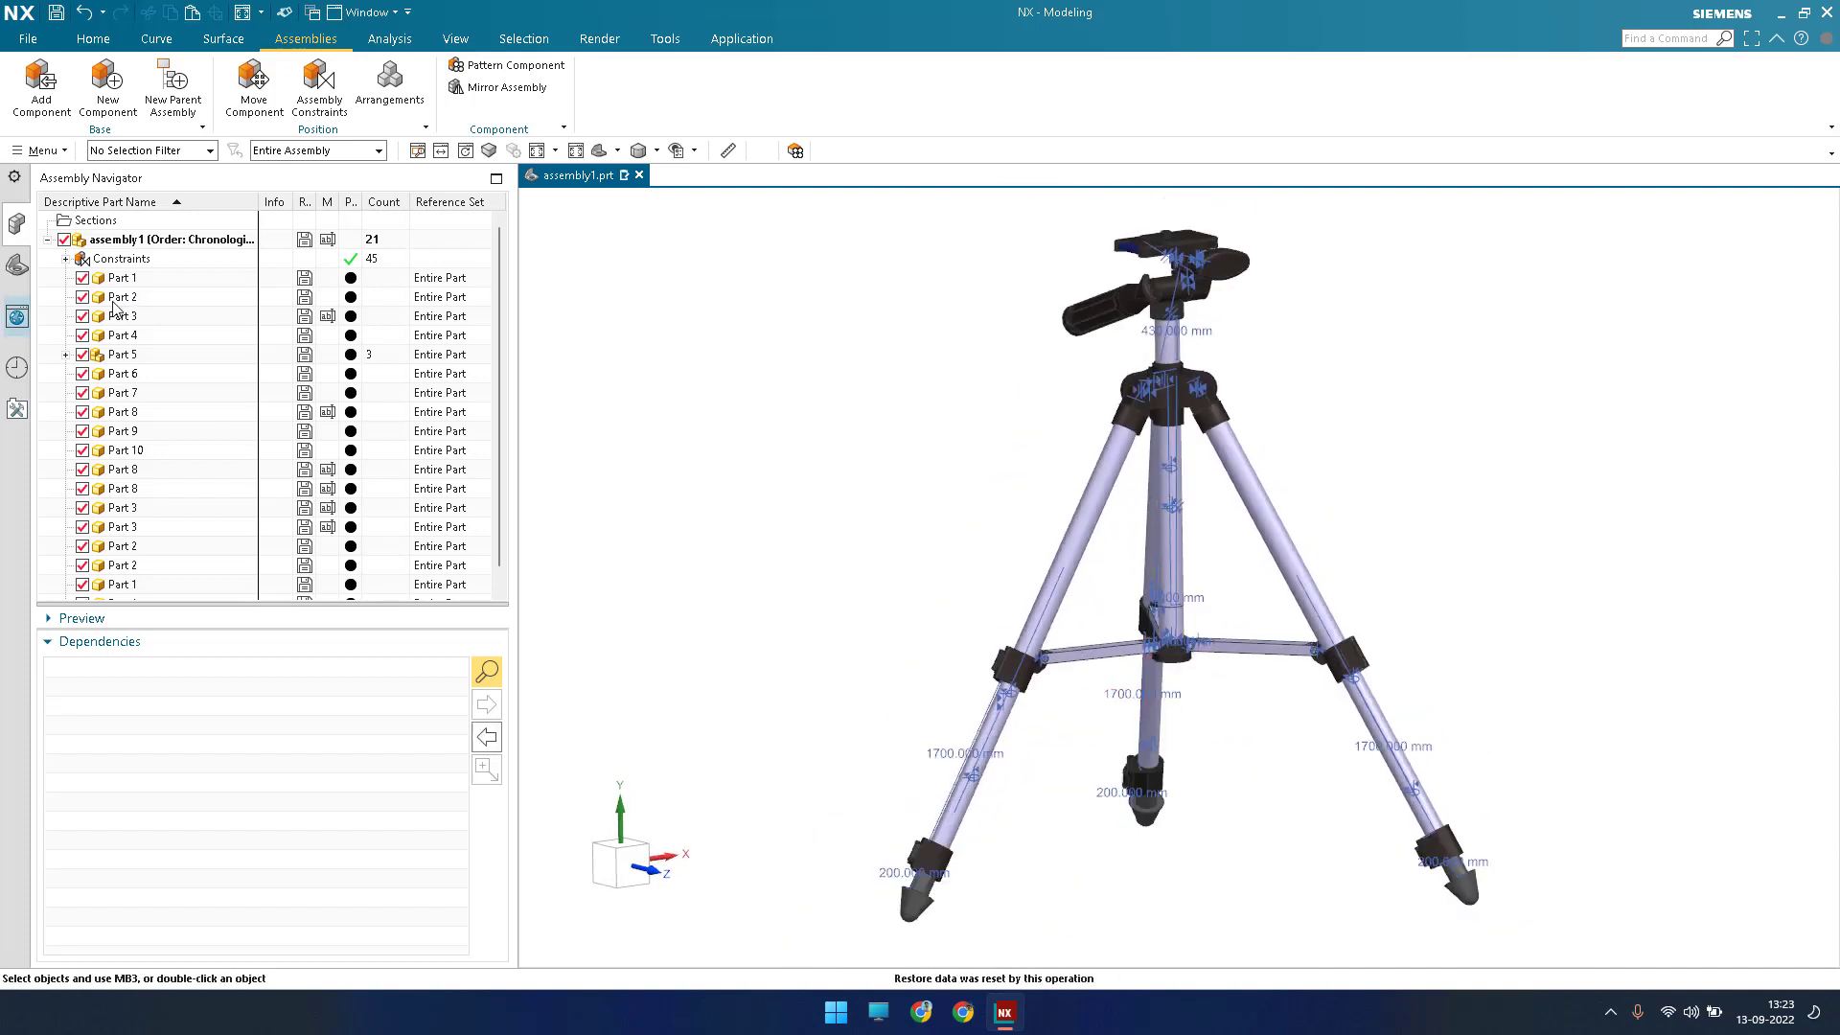
pyautogui.click(17, 267)
pyautogui.click(130, 299)
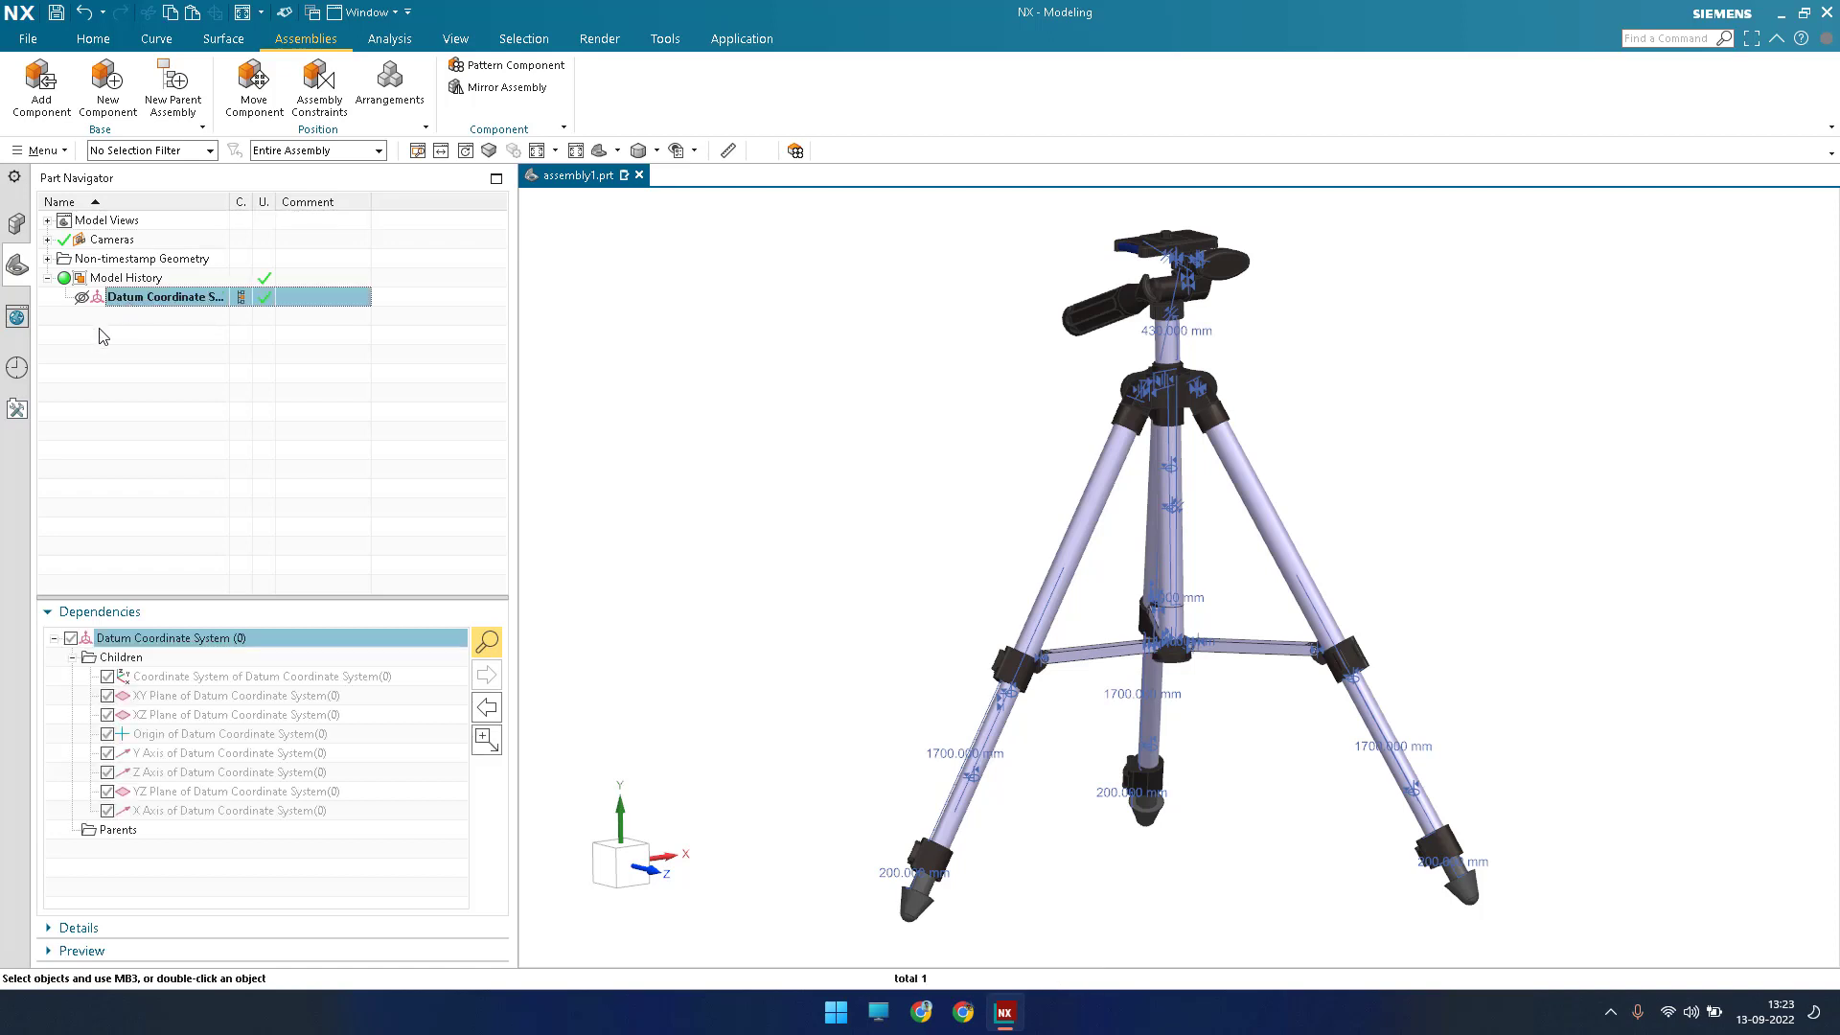
pyautogui.click(16, 225)
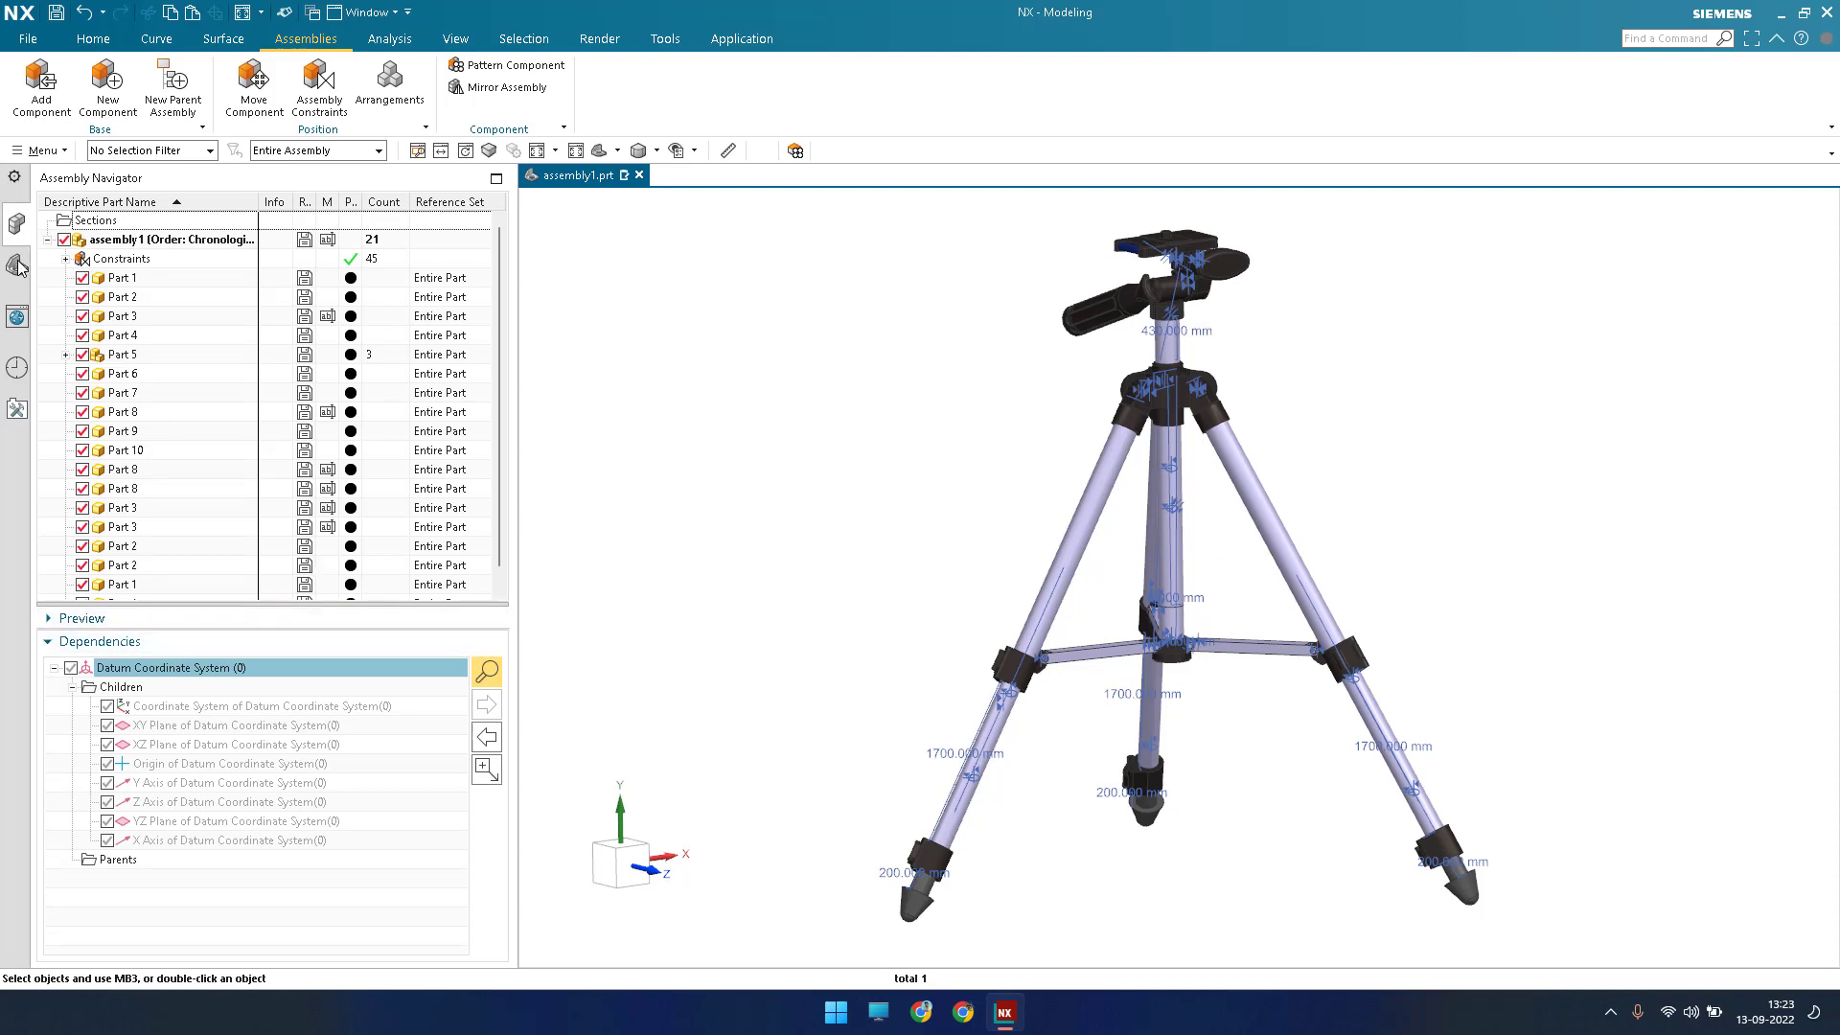
pyautogui.rightClick(136, 298)
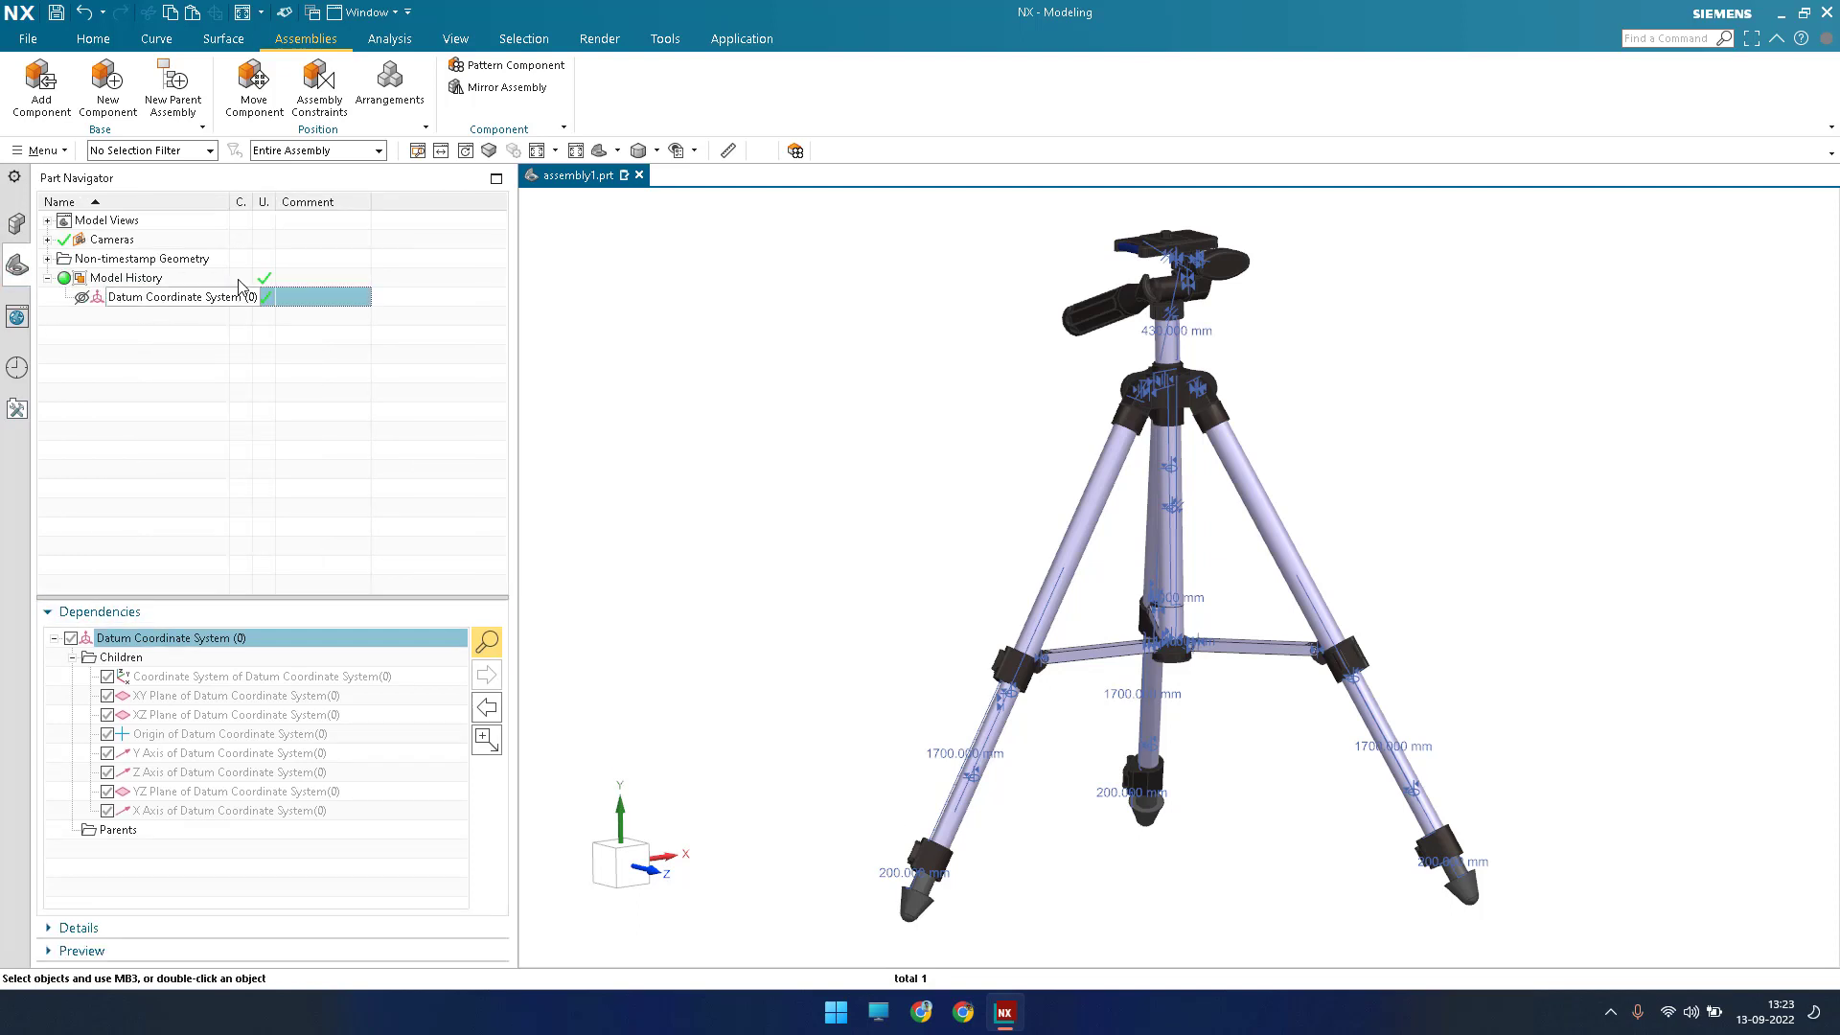
pyautogui.click(239, 277)
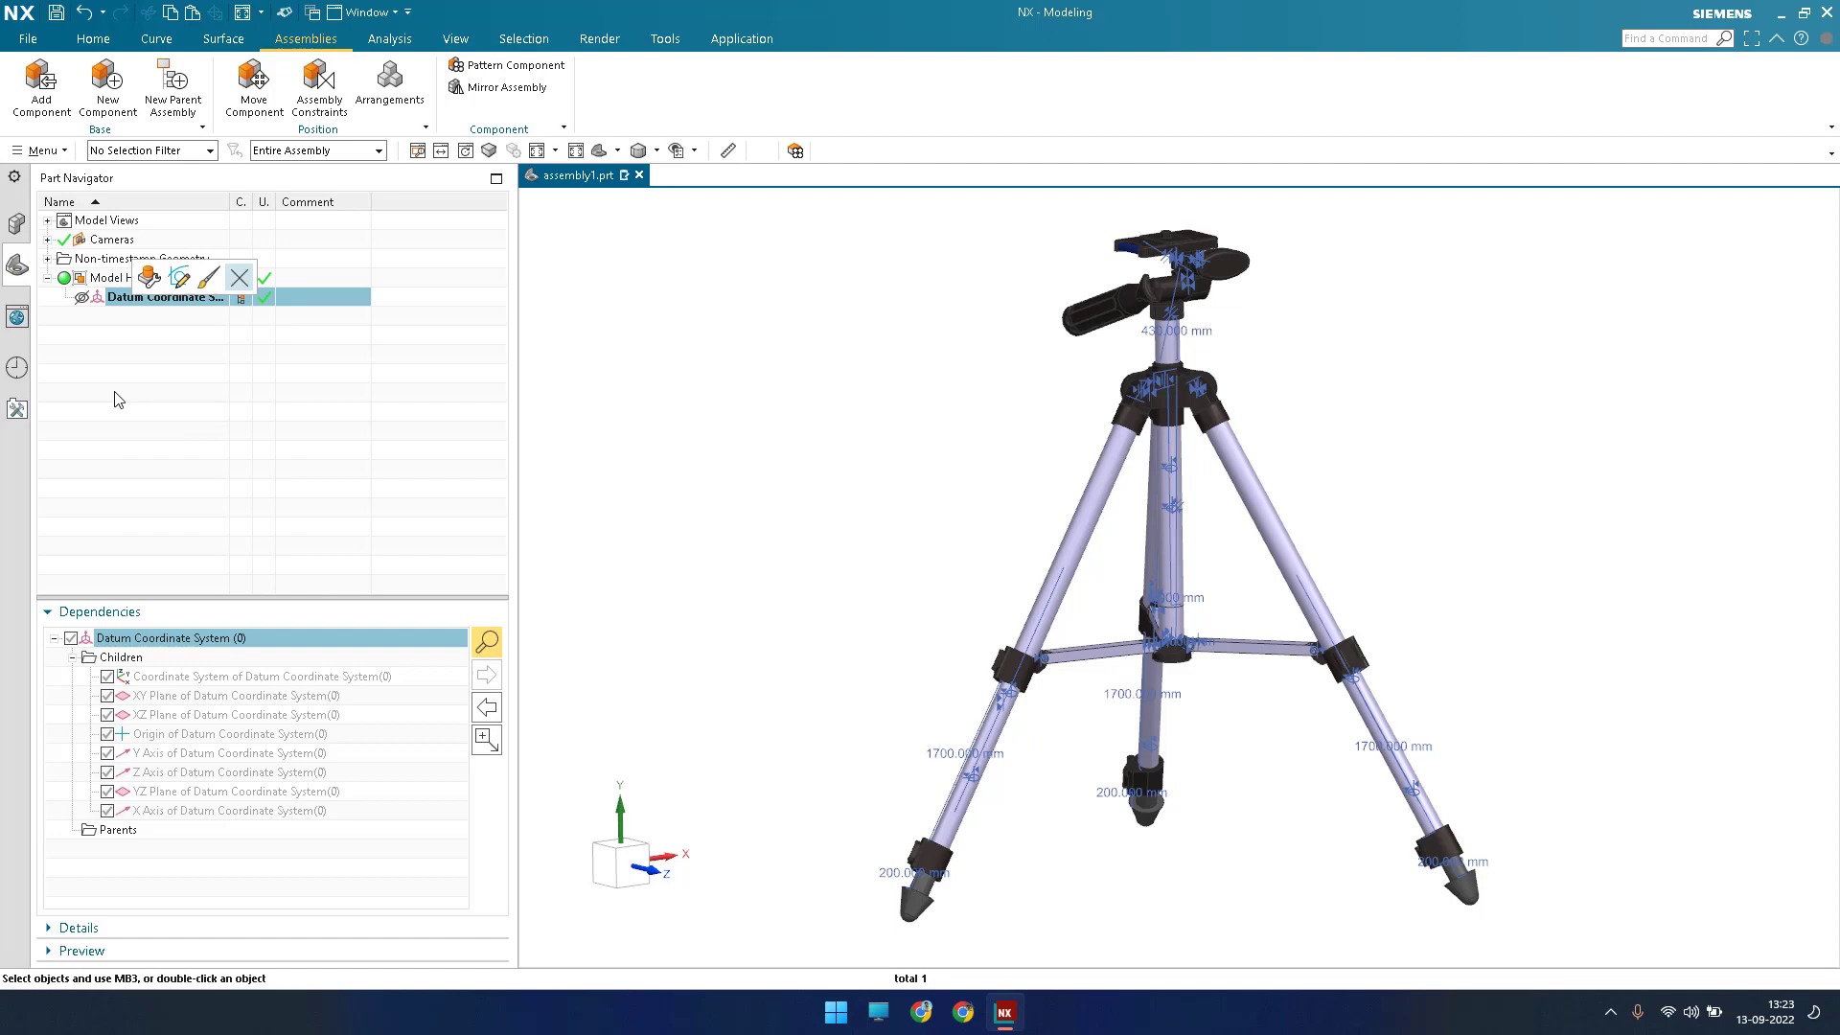
# Check the components' constraint status, undo the Datum Coordinate System deletion and select it in the model history.
pyautogui.click(16, 224)
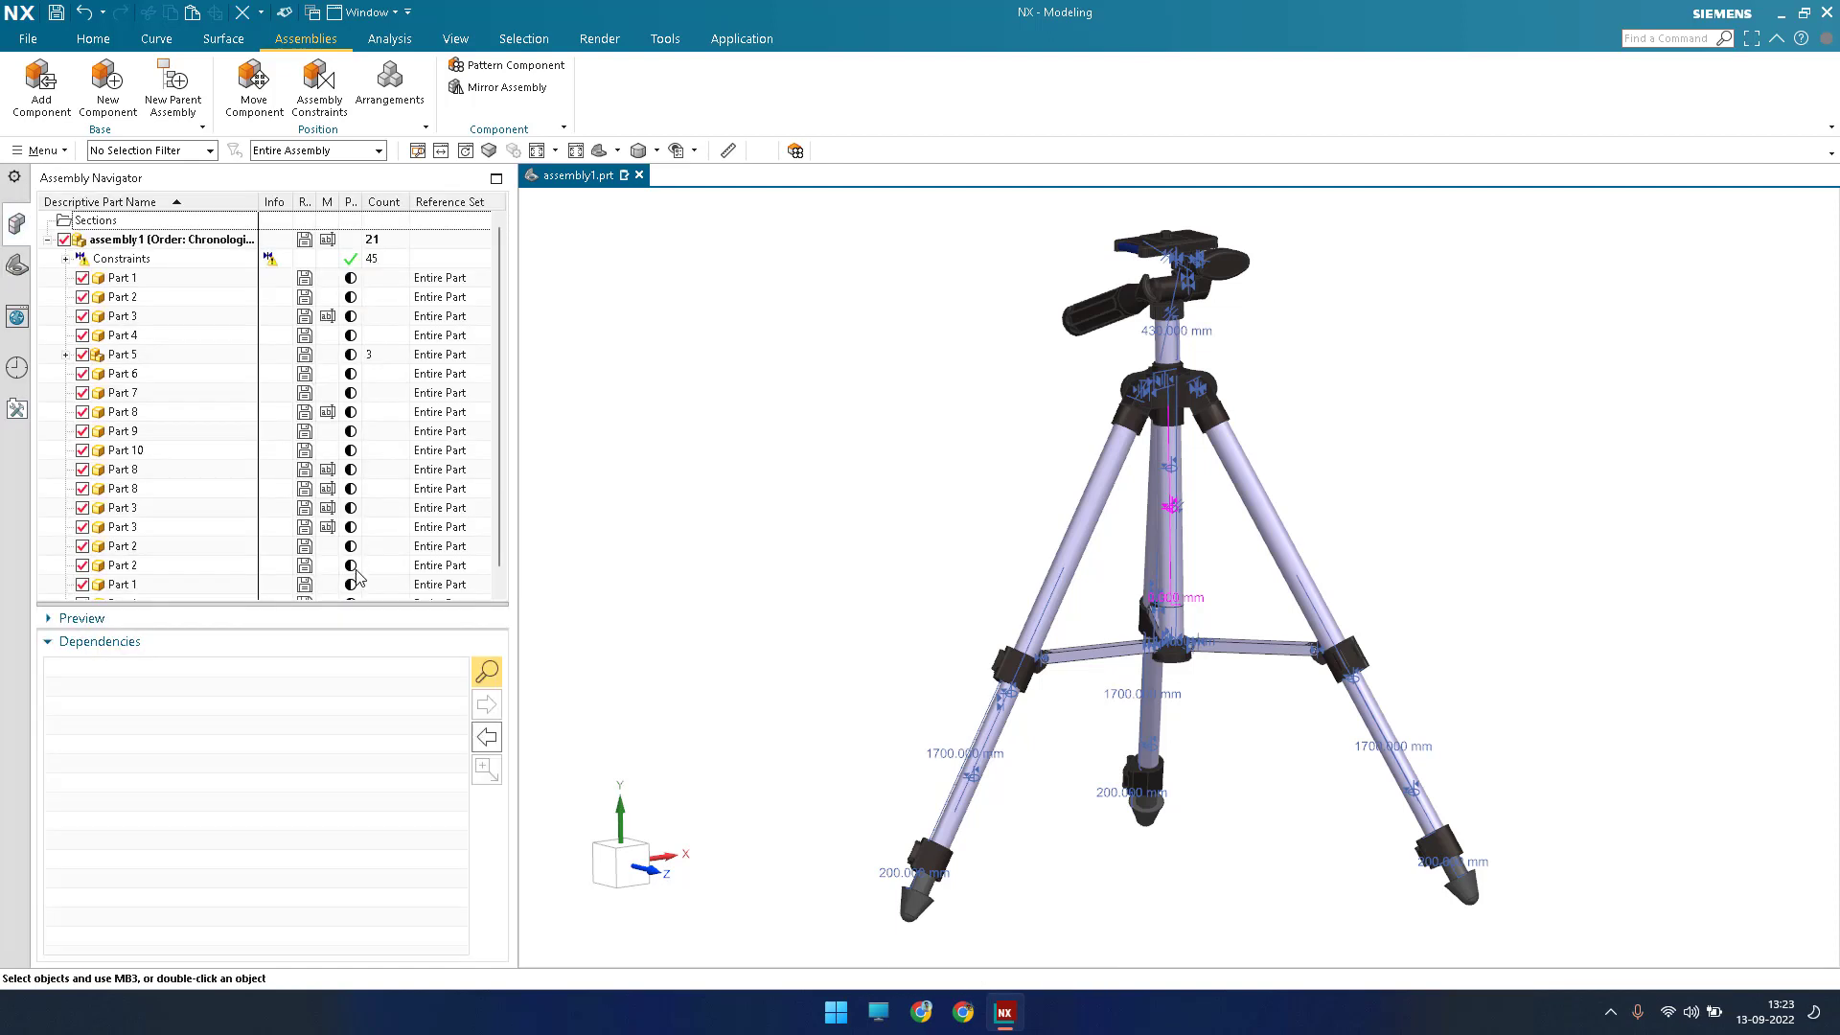
pyautogui.scroll(-1, 357, 415)
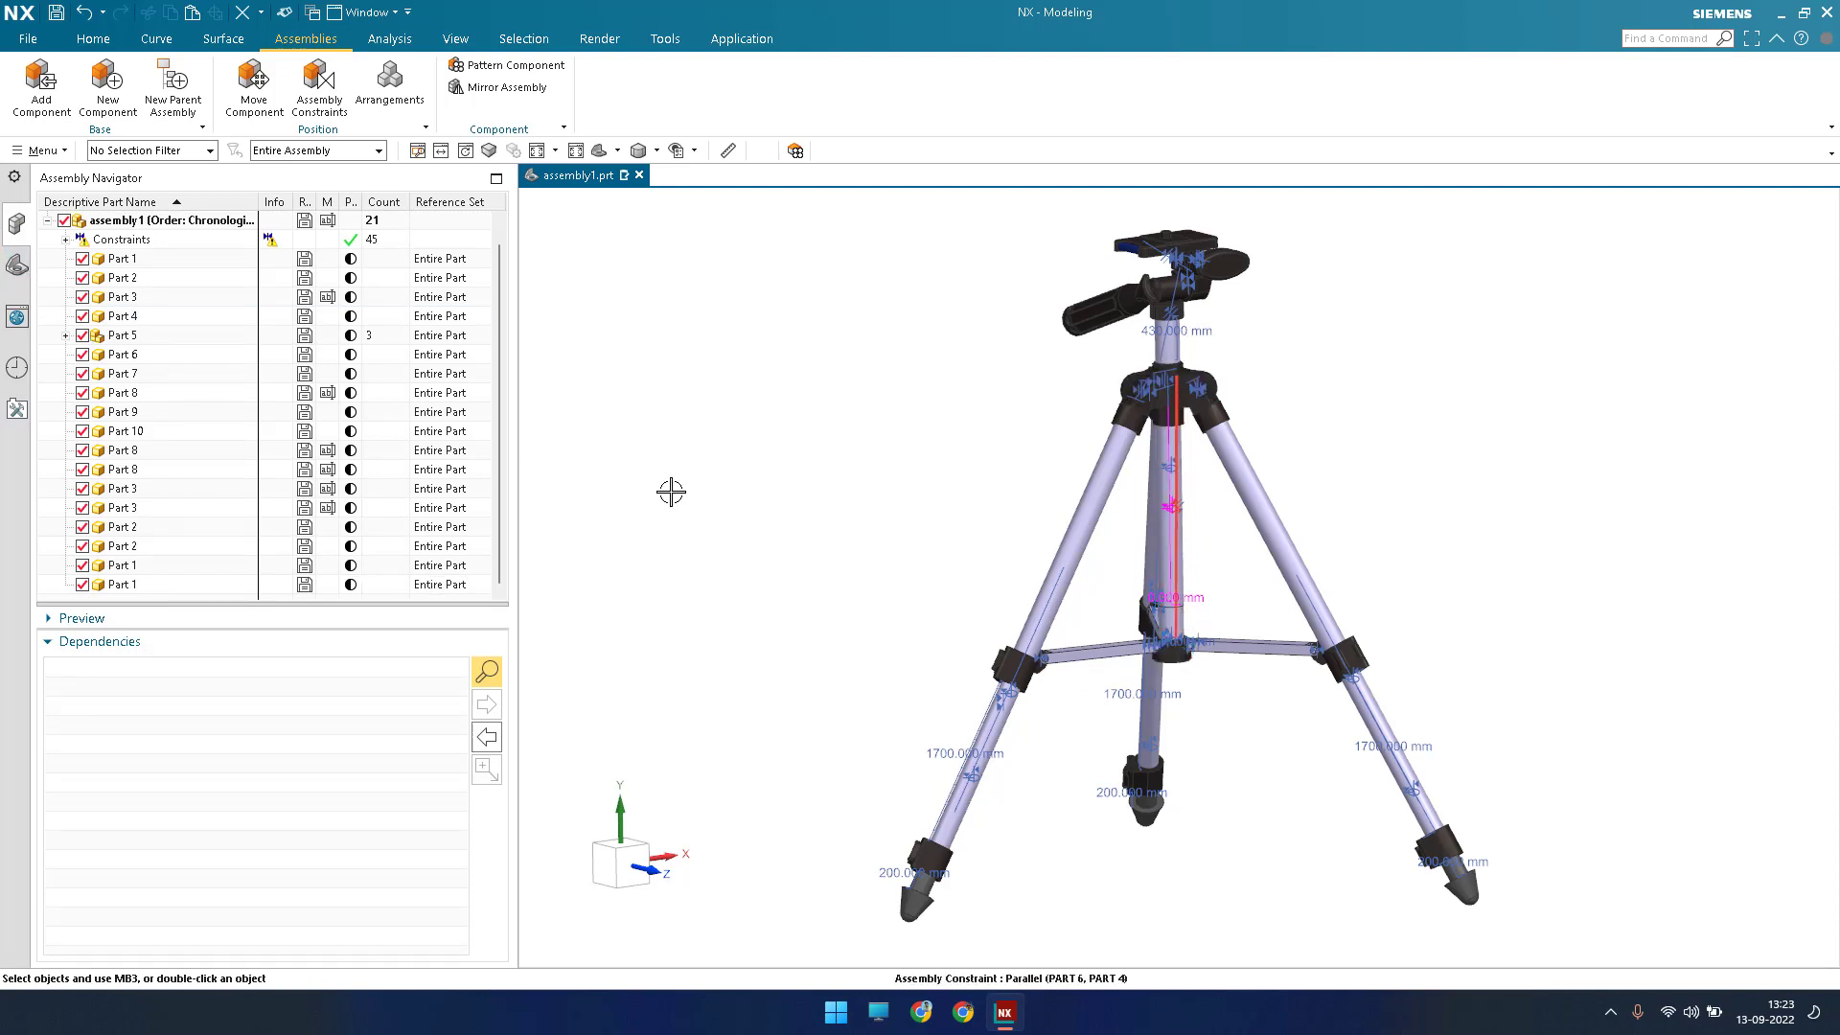
pyautogui.click(16, 264)
pyautogui.click(149, 297)
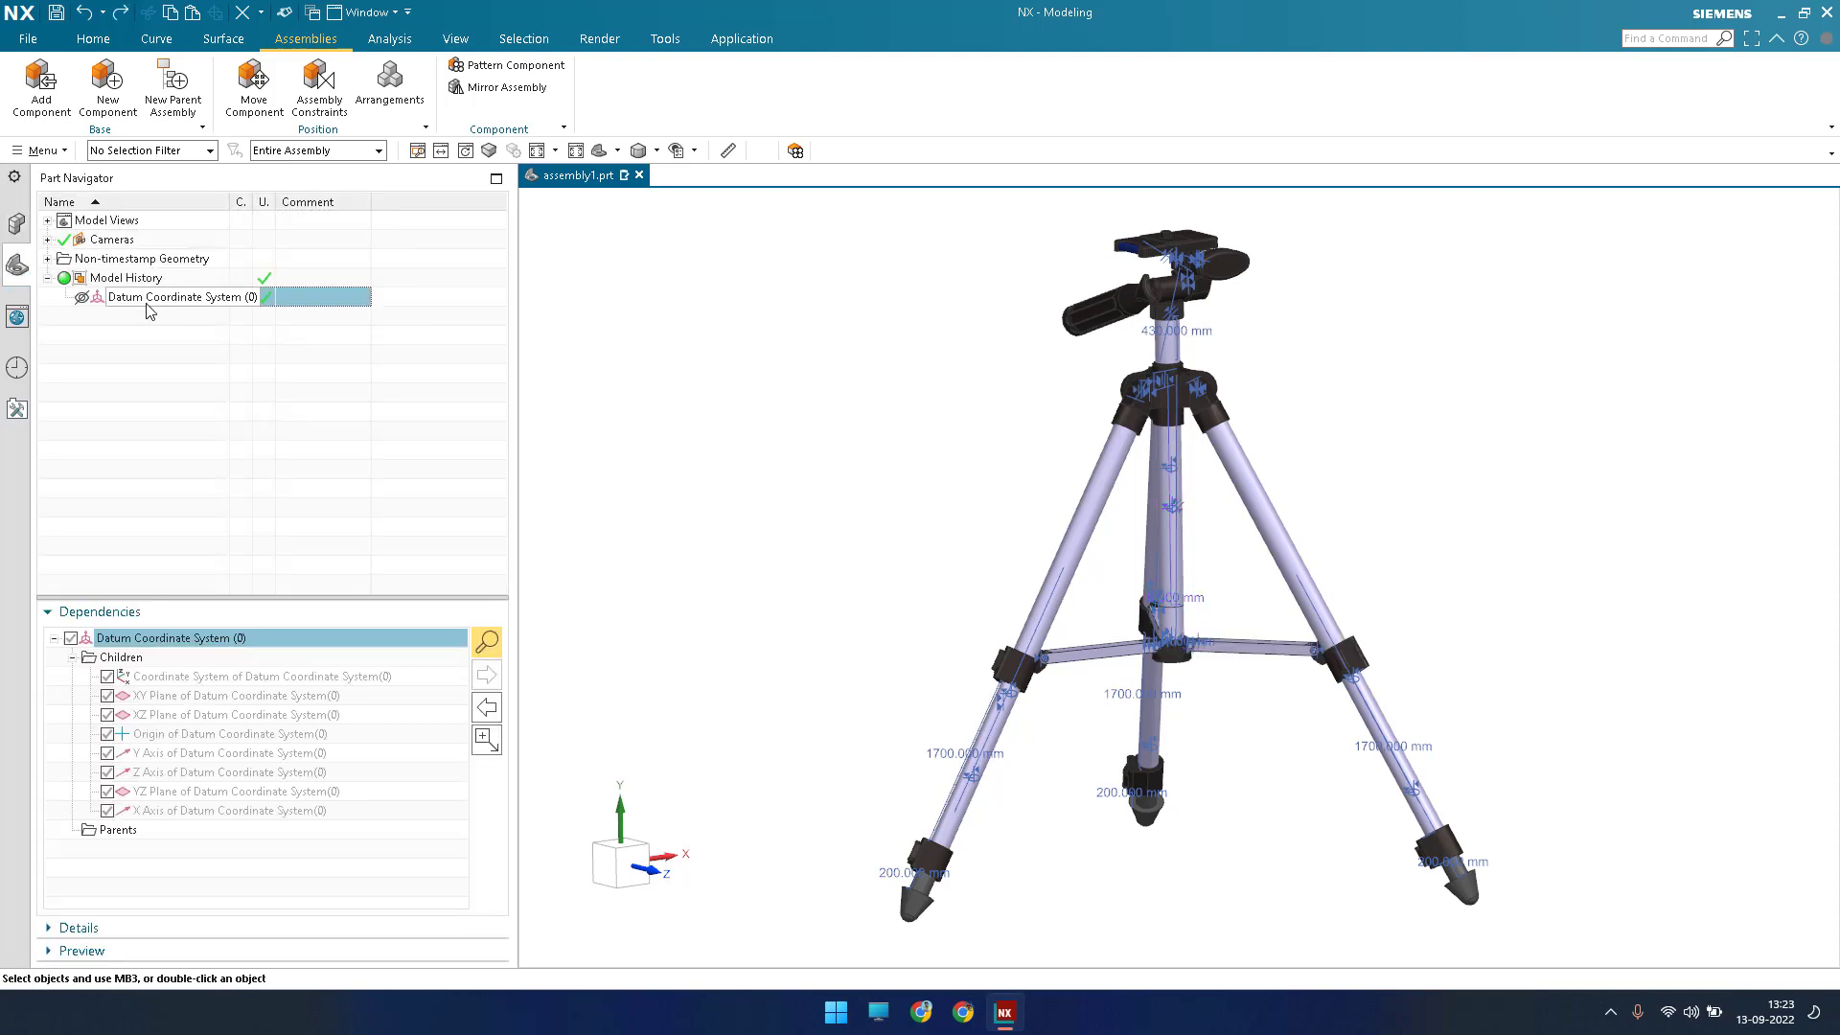